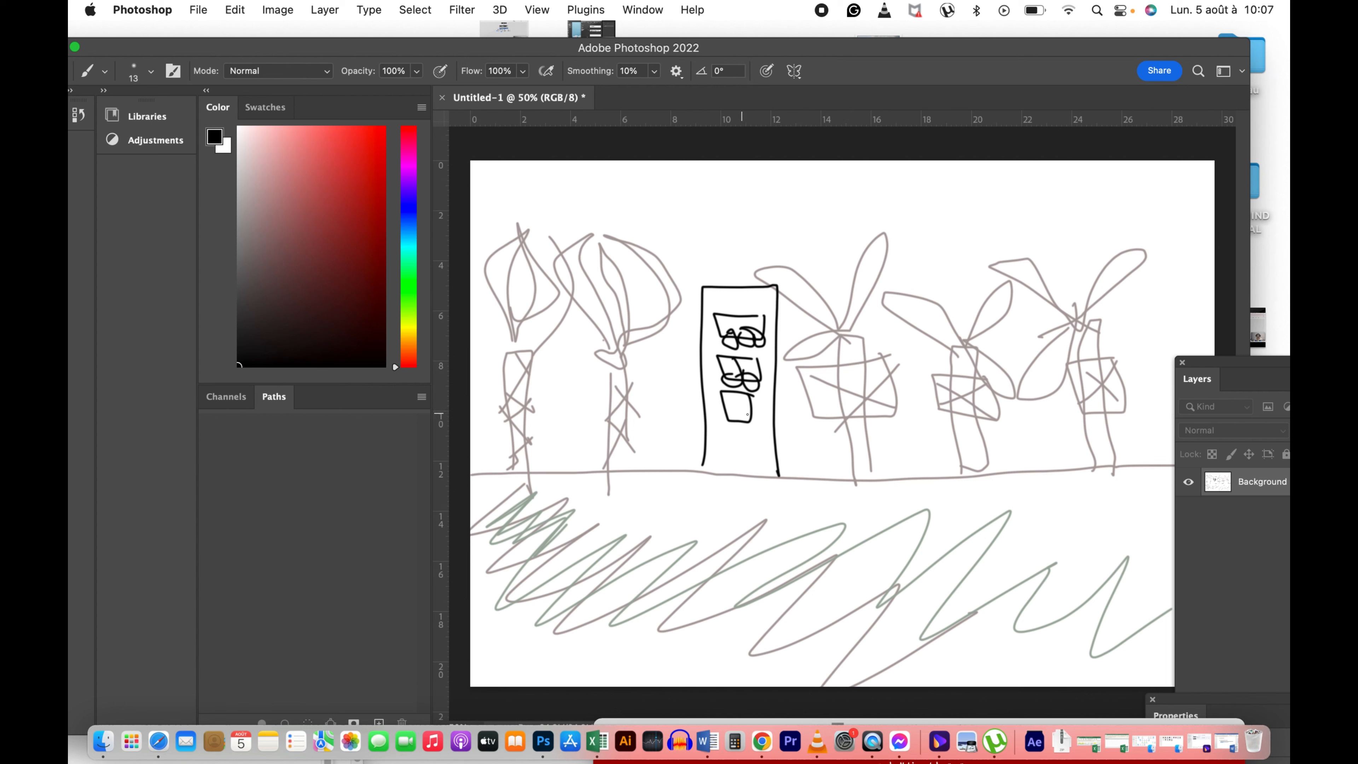
Step: Draw a second tall building outline beside the existing building and a sun with rays in the upper sky
mouse_move(832, 323)
left_mouse_down()
mouse_move(837, 420)
mouse_move(823, 299)
left_mouse_up()
left_click_drag(887, 328, 900, 480)
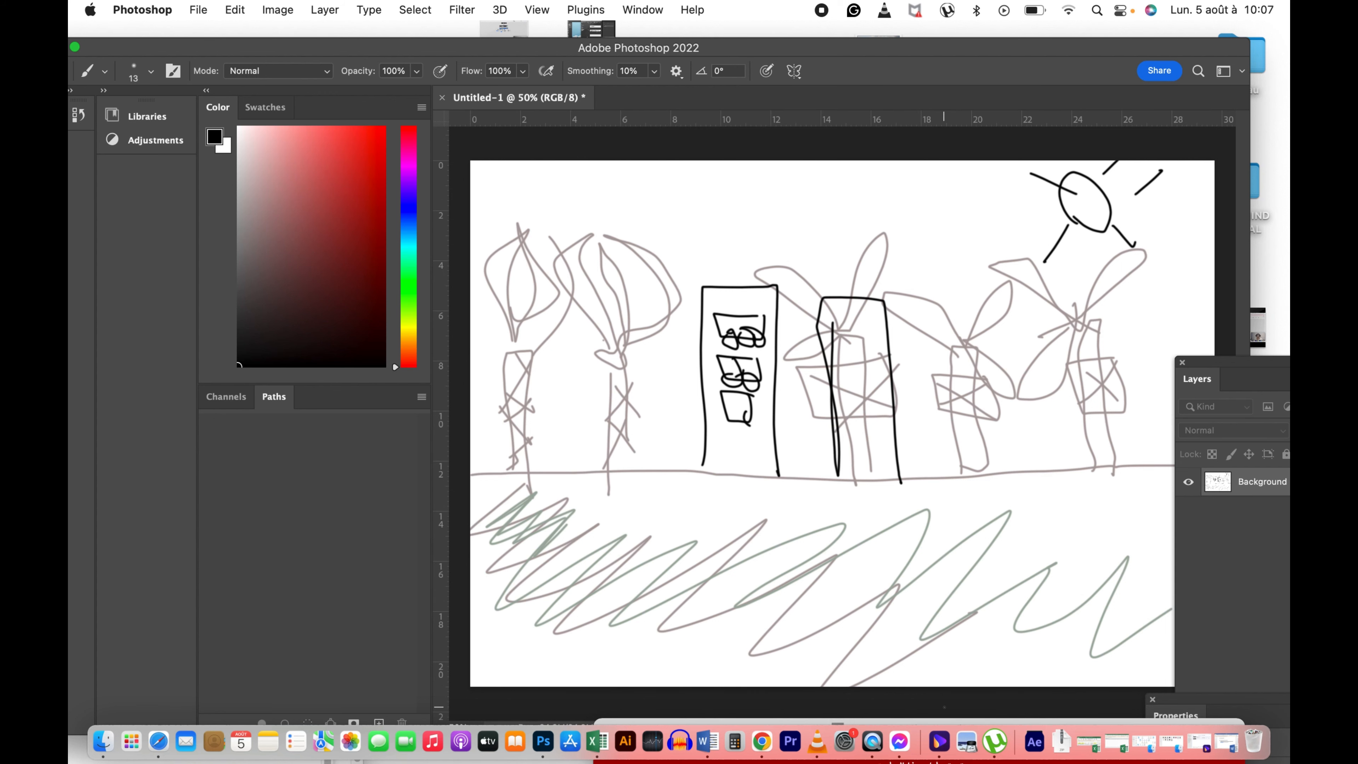
Step: Switch to Word and read the Advanced Wind Turbines scene description alongside the sketch
left_click(707, 741)
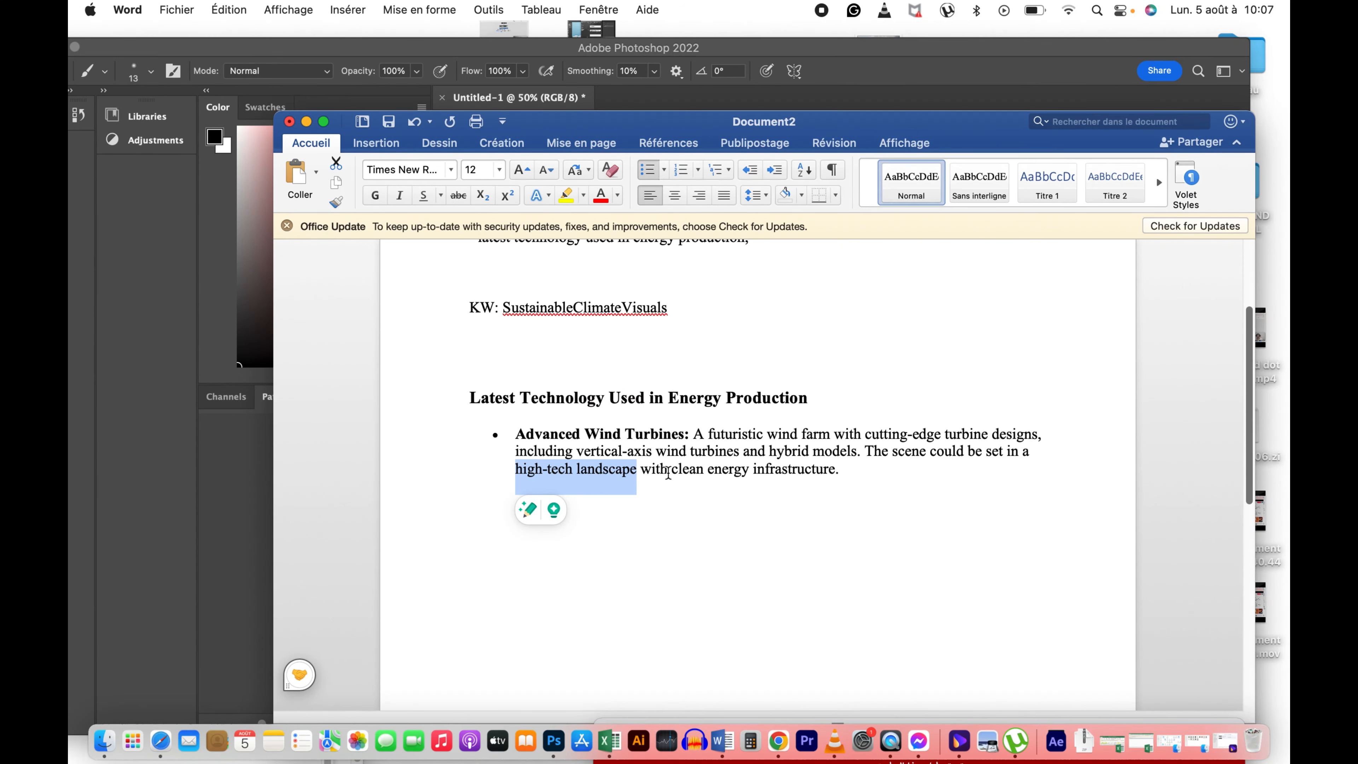
left_click(576, 471)
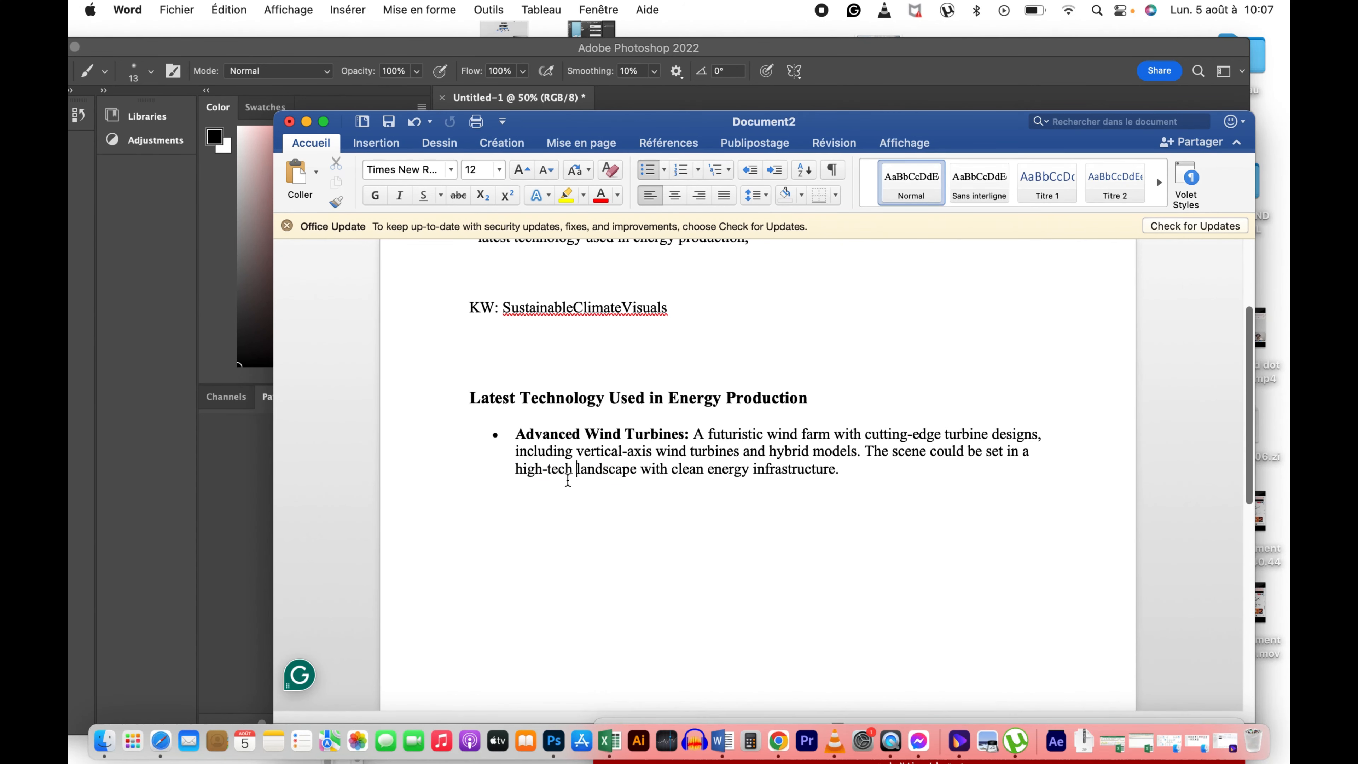
left_click_drag(696, 131, 775, 551)
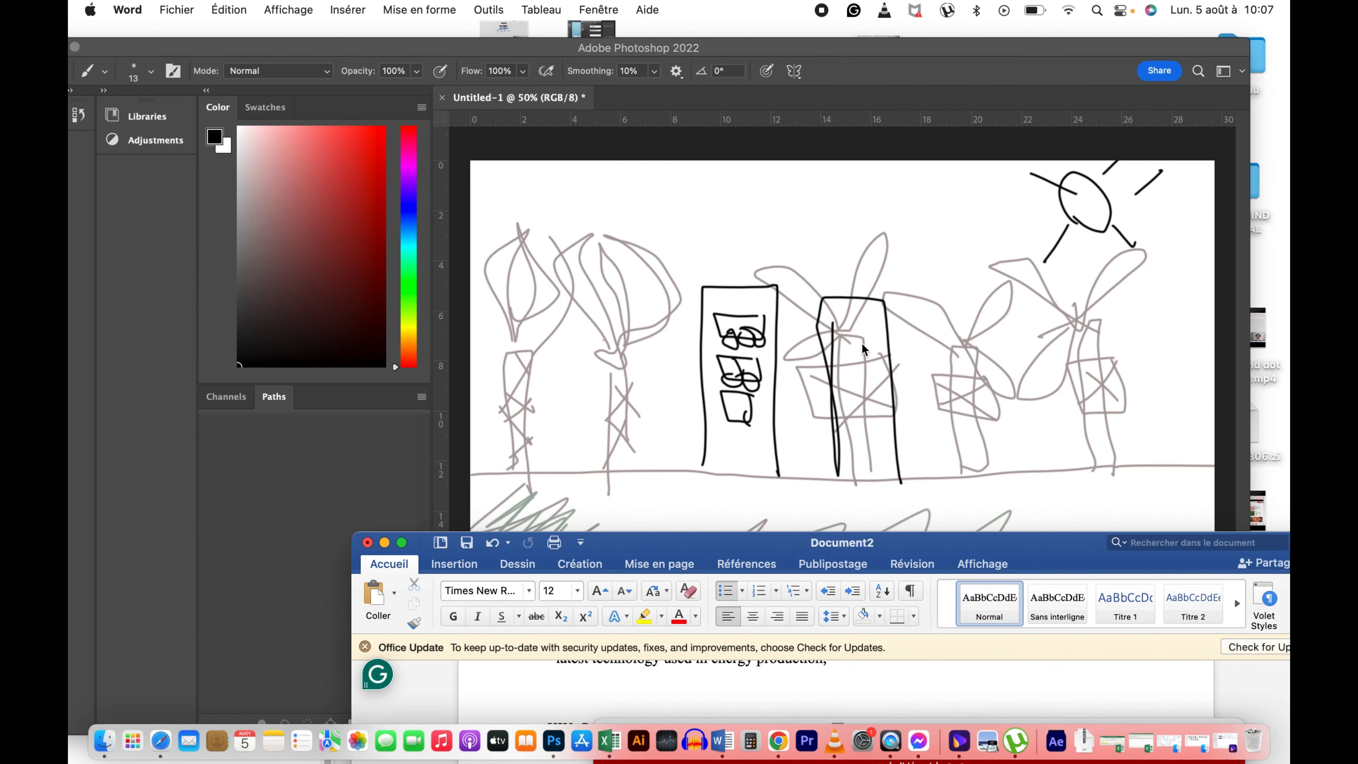
left_click_drag(898, 538, 930, 549)
Step: Capture a screenshot of the whole sketched canvas and clear the Photoshop window from the desktop
left_click_drag(739, 42, 604, 9)
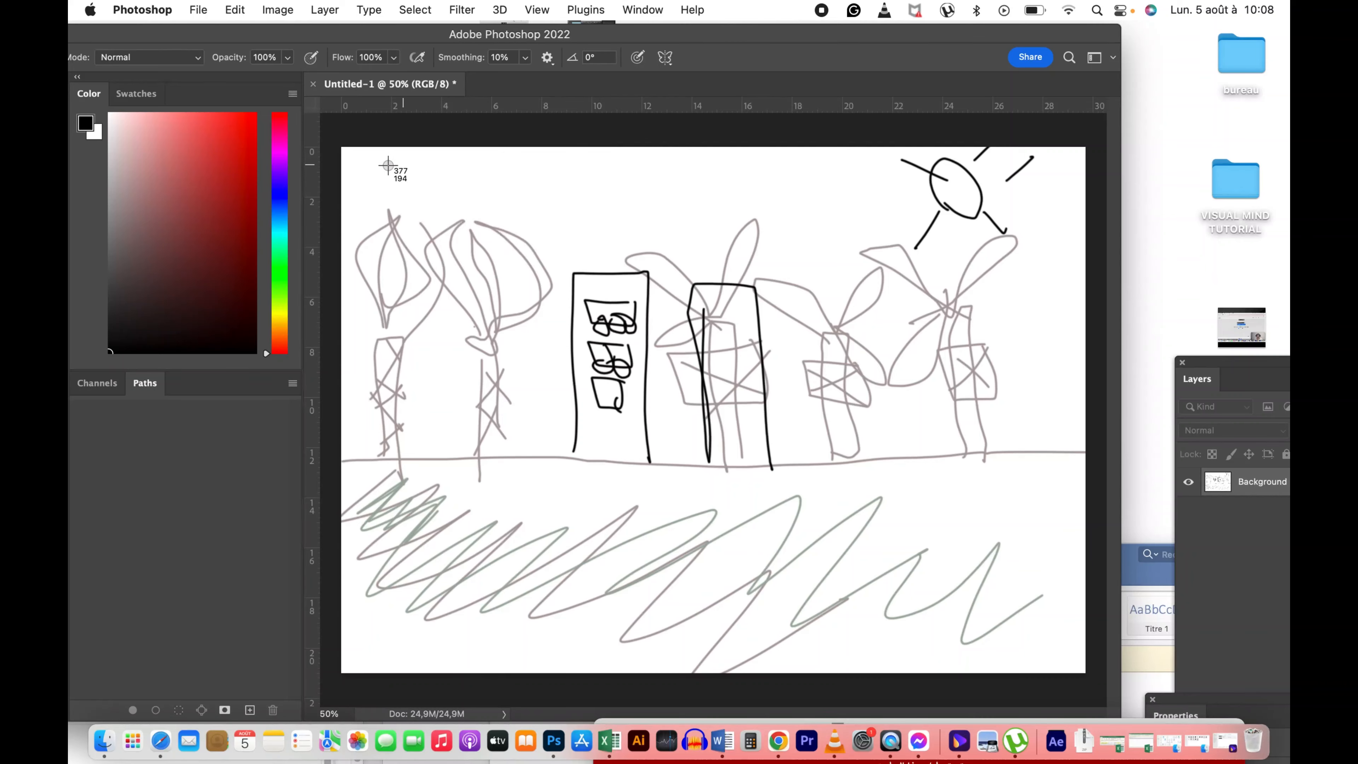
left_click_drag(345, 151, 1085, 671)
left_click_drag(140, 34, 298, 103)
left_click(87, 104)
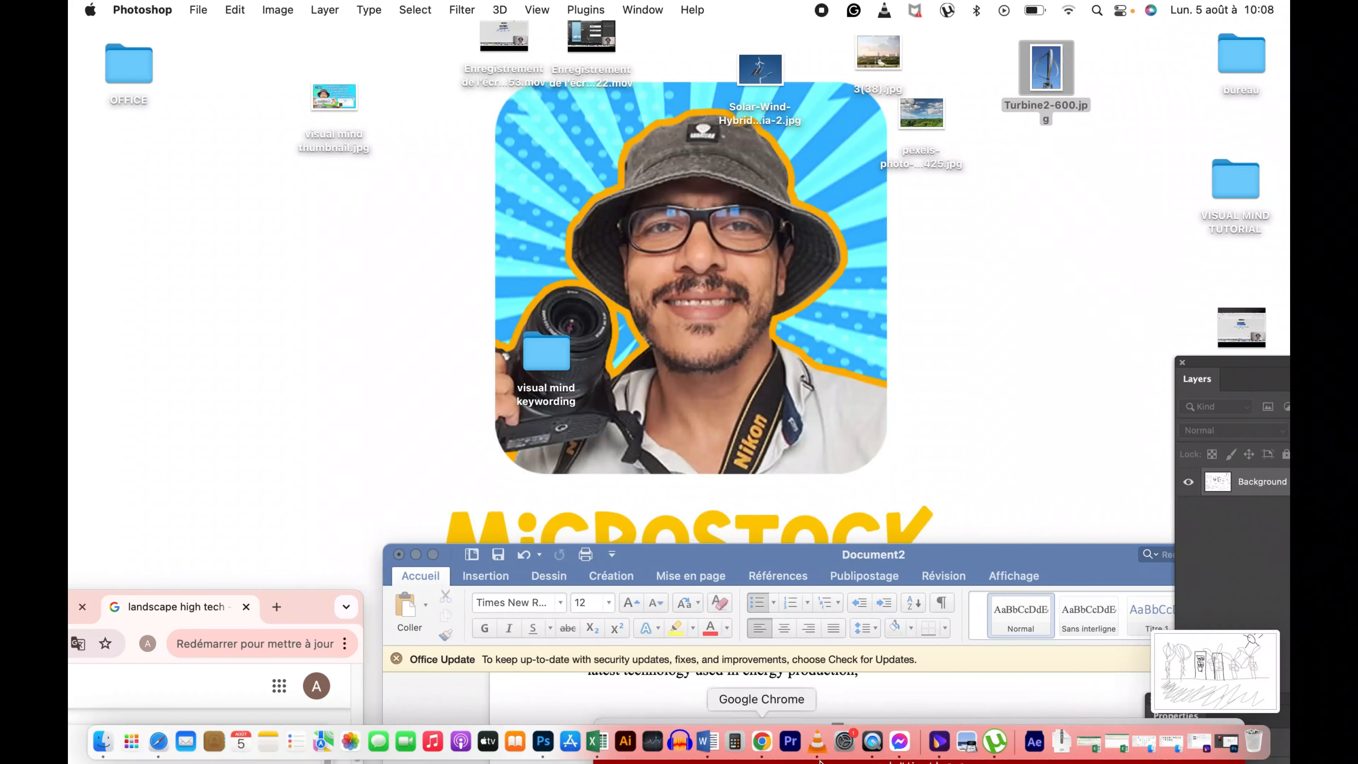
Step: Switch to Illustrator, create a new A4 document and lower its window to uncover the desktop image files
left_click(626, 742)
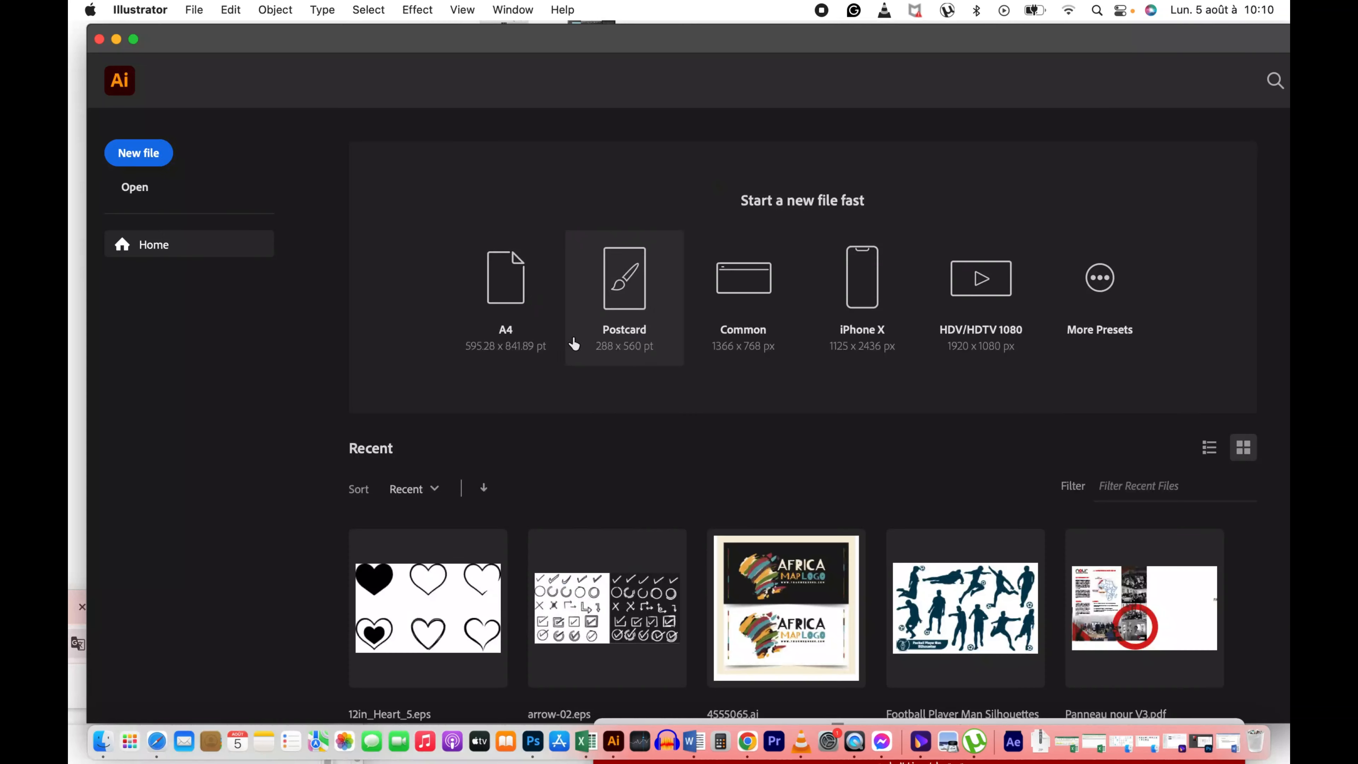
left_click(565, 317)
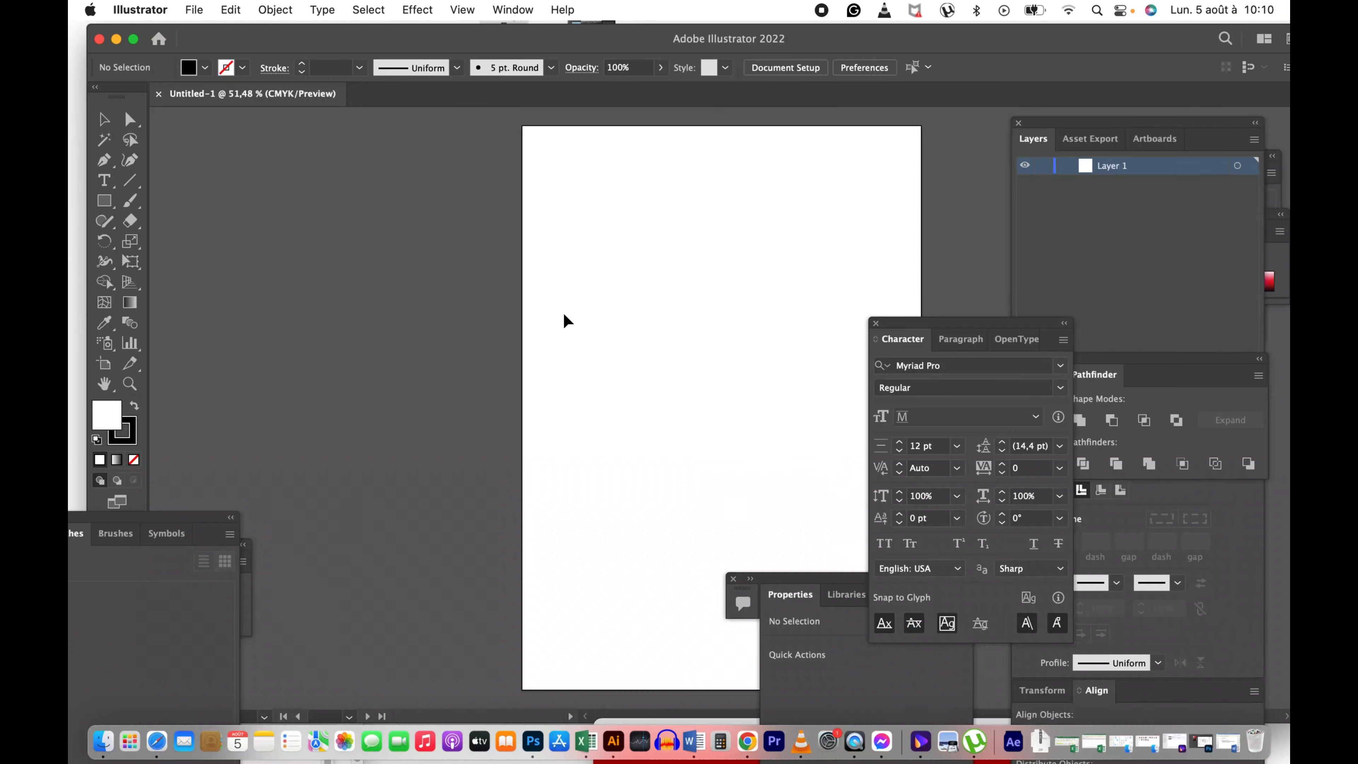
left_click_drag(824, 41, 551, 309)
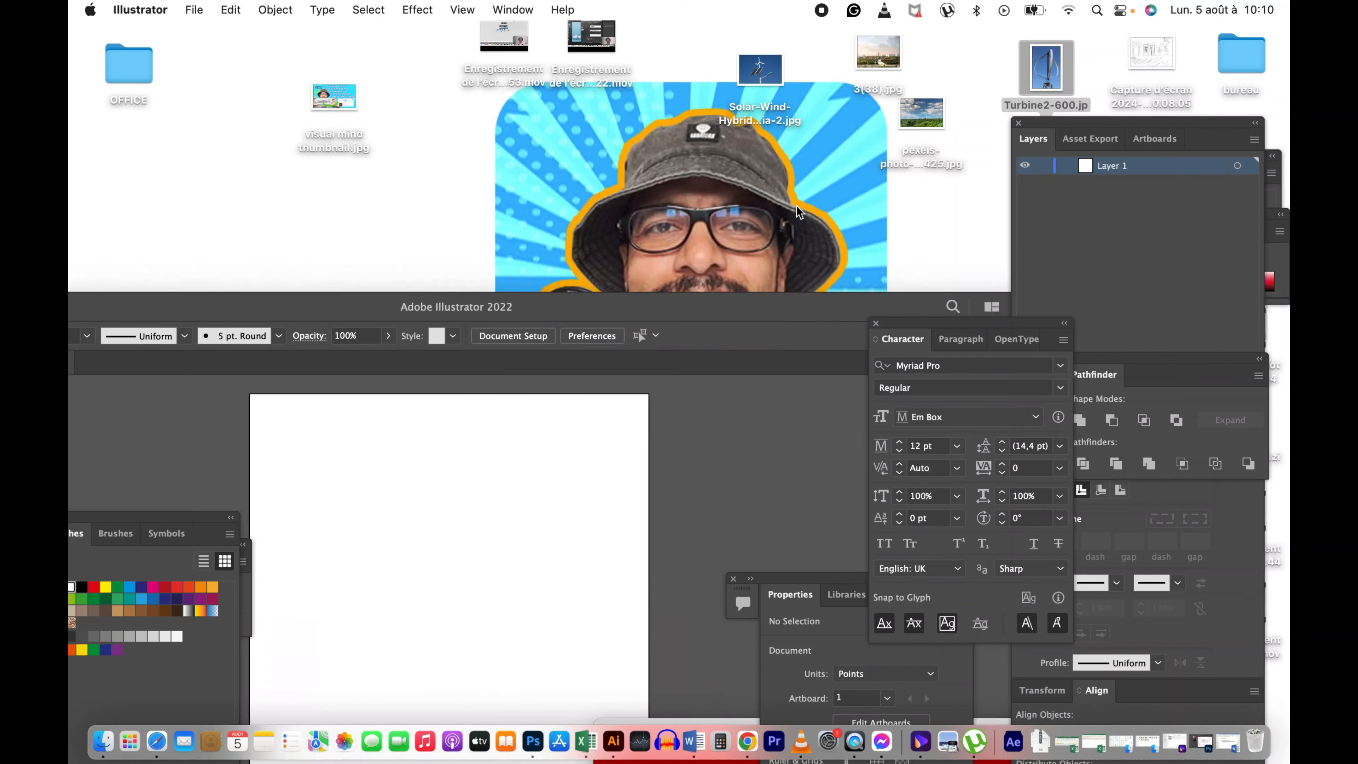
Step: Place the Solar-Wind-Hybrid, 3(38).jpg, Turbine2-600.jpg and pexels-photo images from the desktop into the document
left_click_drag(765, 79, 695, 487)
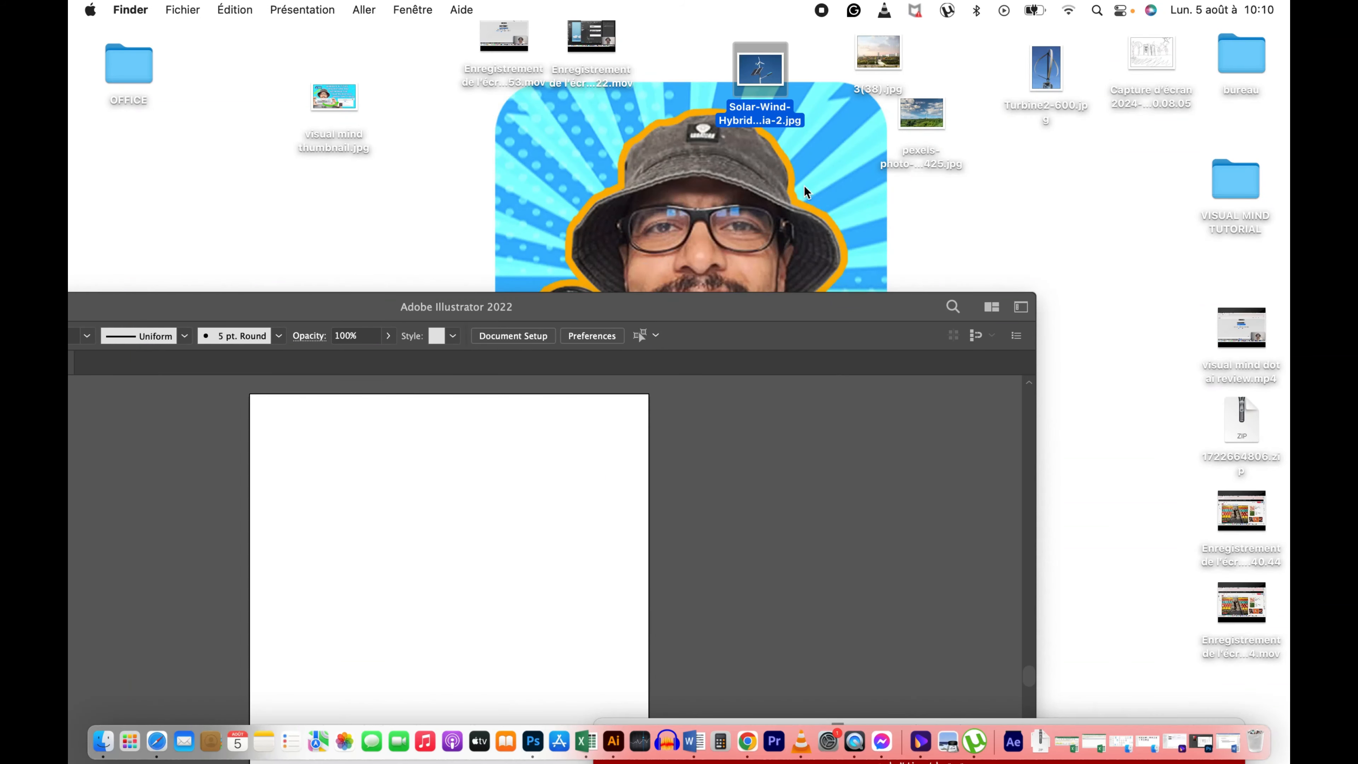
left_click_drag(867, 65, 785, 532)
left_click_drag(1052, 79, 848, 476)
left_click(926, 119)
left_click_drag(926, 119, 842, 513)
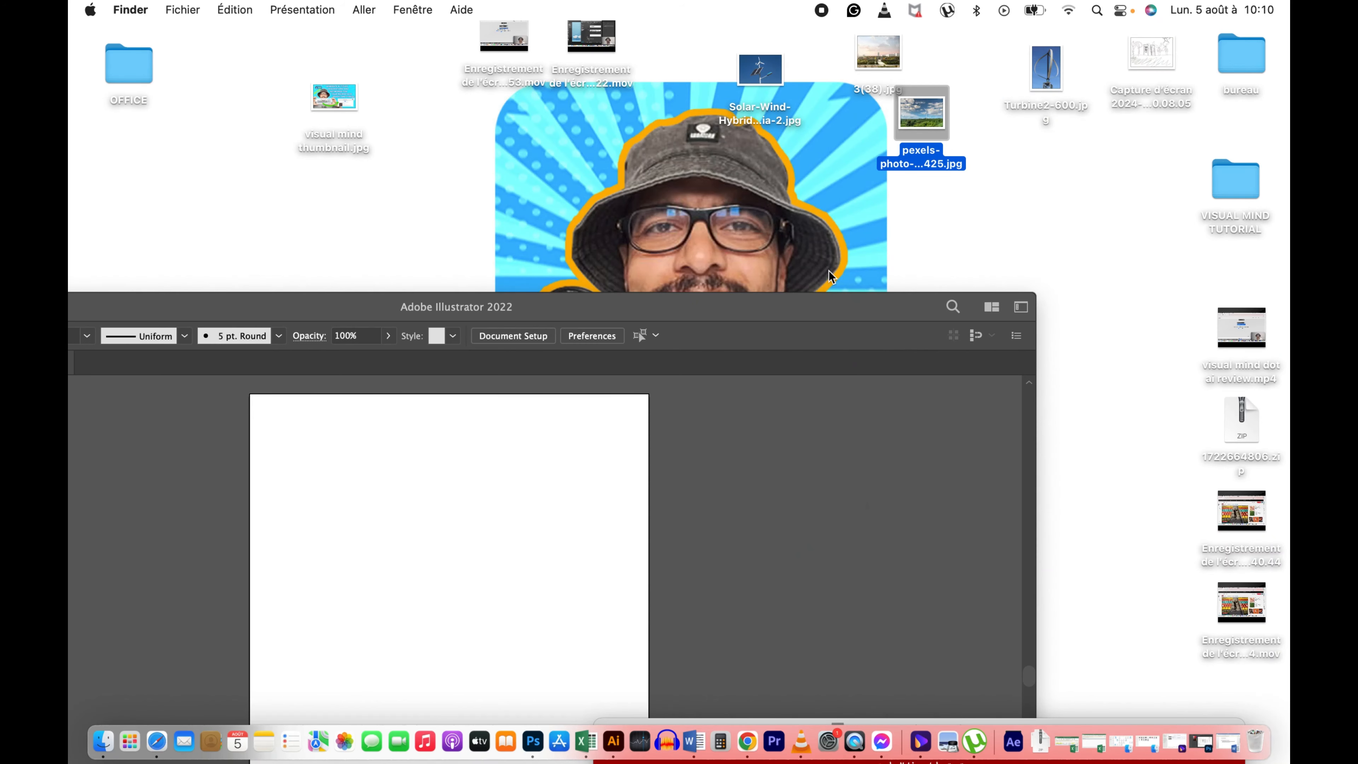
left_click_drag(728, 304, 903, 100)
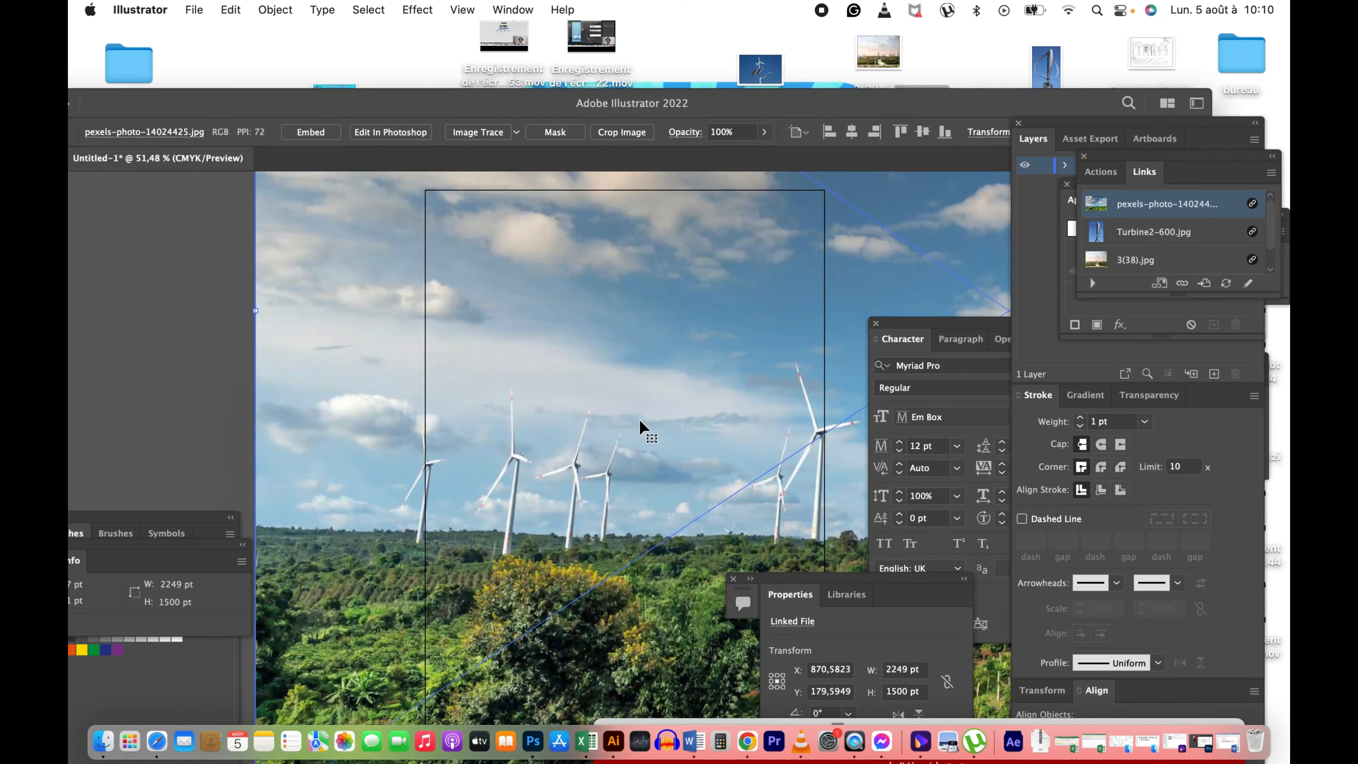
Step: Scale the pexels wind-farm photo down to about 598 × 399 pt and move it off the artboard
key("z")
left_click(635, 336, "alt")
left_click(590, 360, "alt")
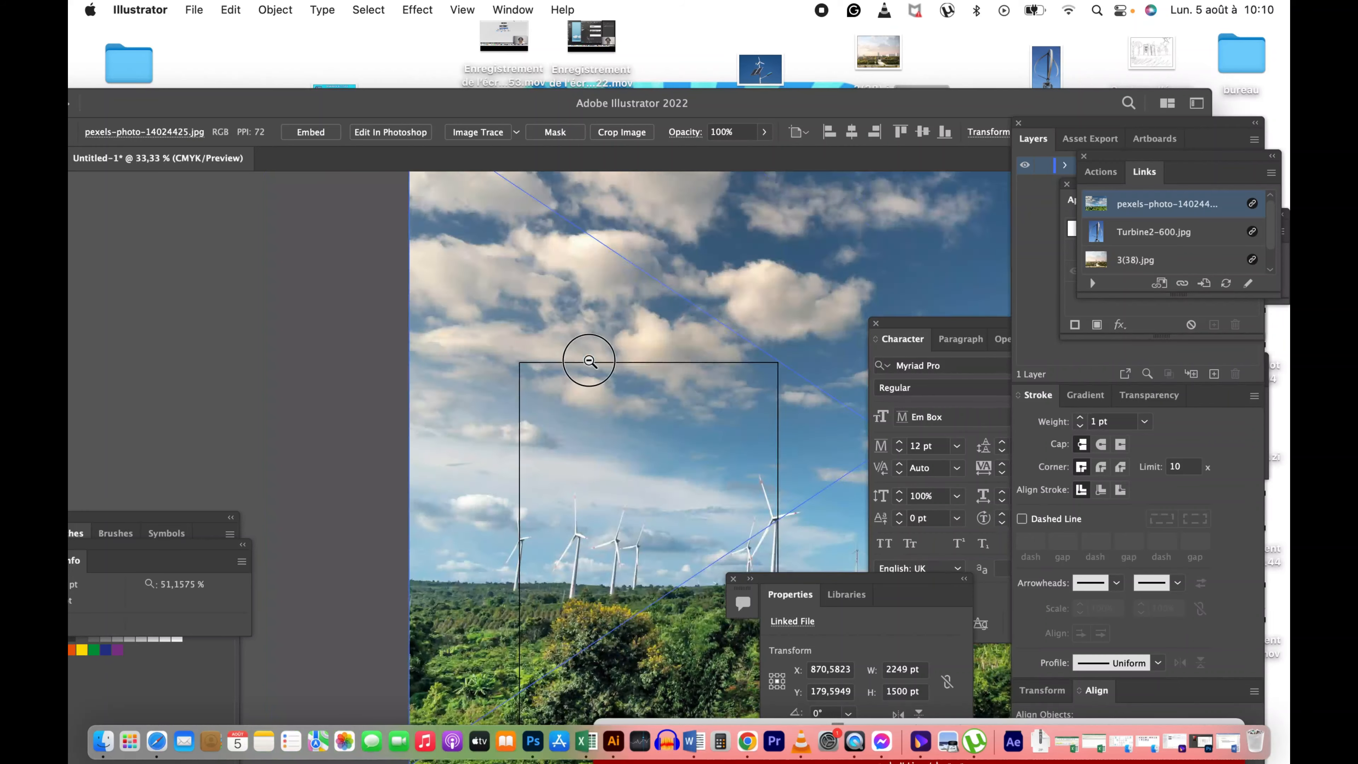
key("v")
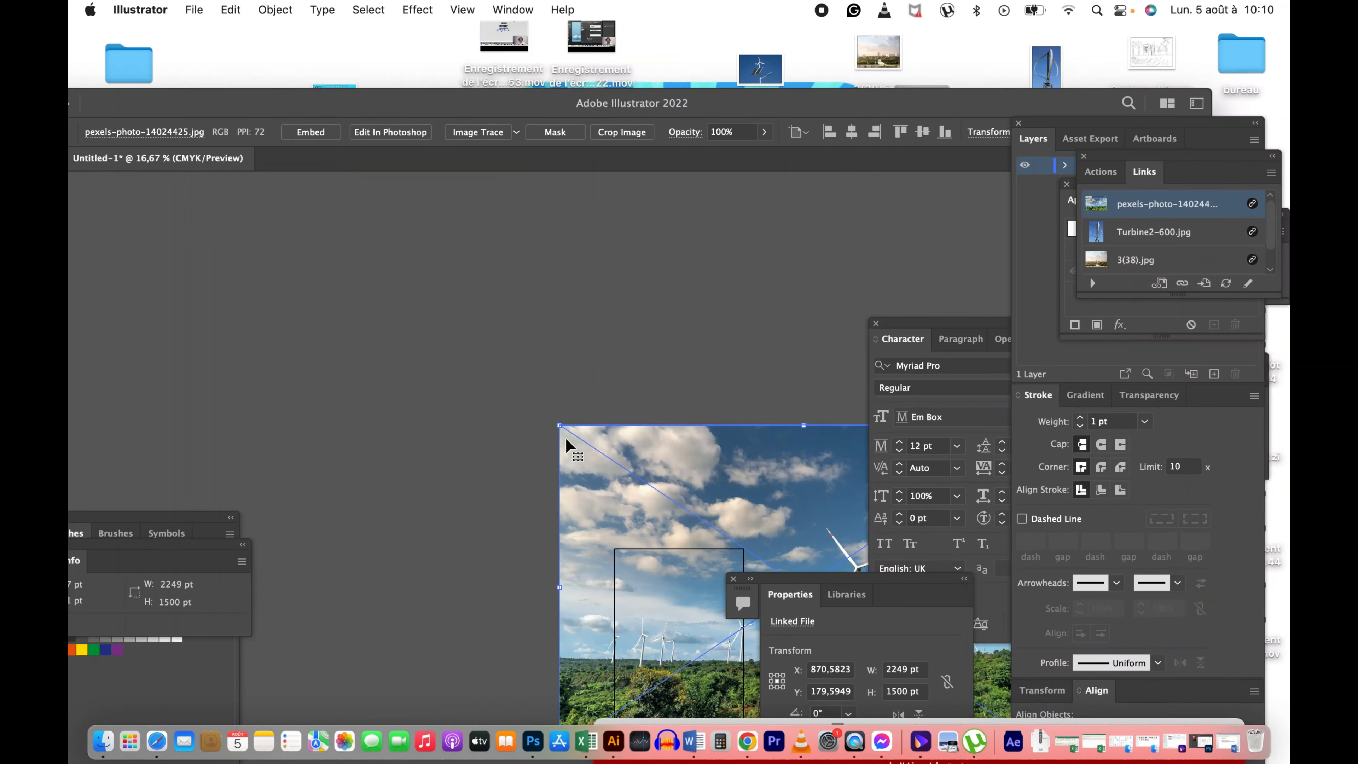
double_click(702, 103)
left_click_drag(630, 357, 738, 492)
left_click_drag(835, 520, 548, 347)
left_click_drag(737, 320, 579, 388)
Step: Scale the solar-wind image to about 626 × 430 pt and the vertical turbine to about 419 × 629 pt, lining them up with the wind-farm photo
left_click_drag(783, 522, 461, 348)
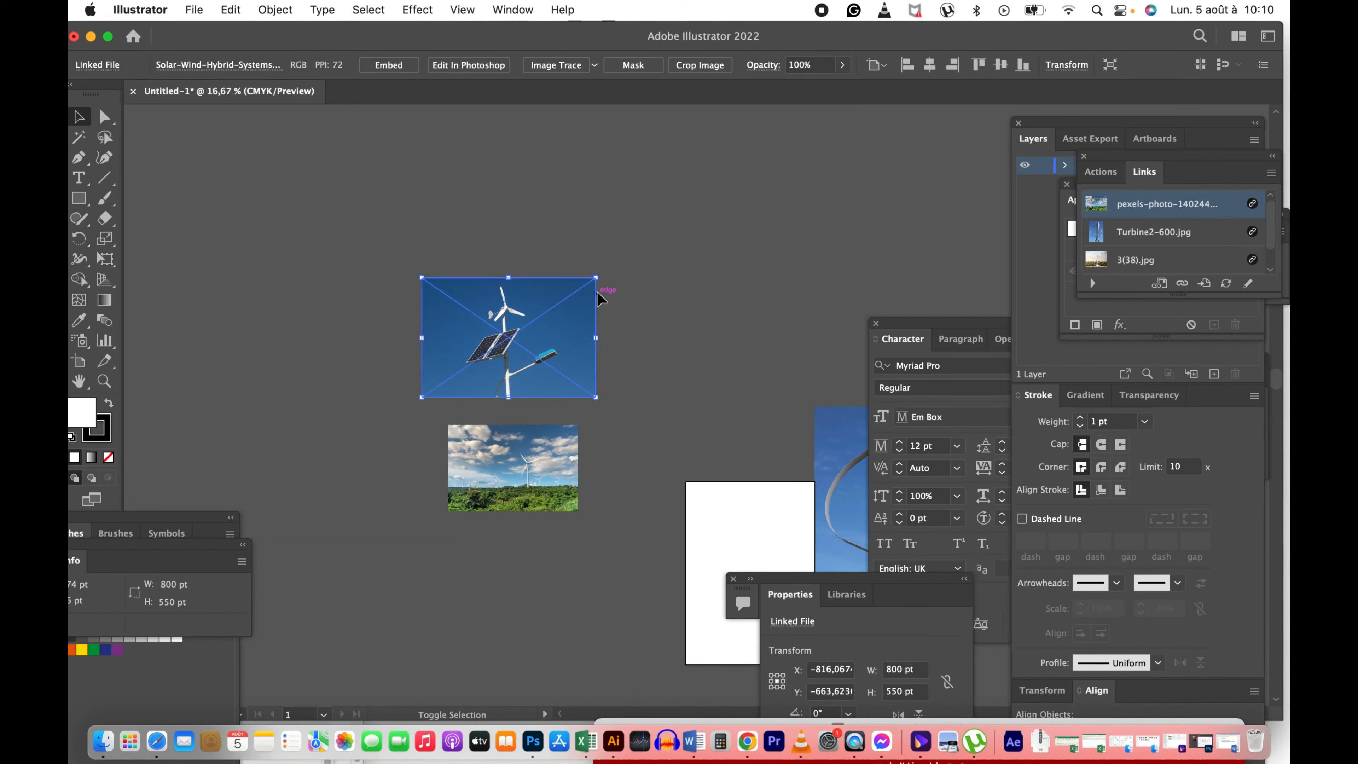
left_click_drag(596, 277, 546, 364)
left_click_drag(827, 454, 458, 178)
left_click_drag(585, 331, 548, 295)
left_click_drag(548, 466, 711, 359)
left_click_drag(503, 214, 797, 342)
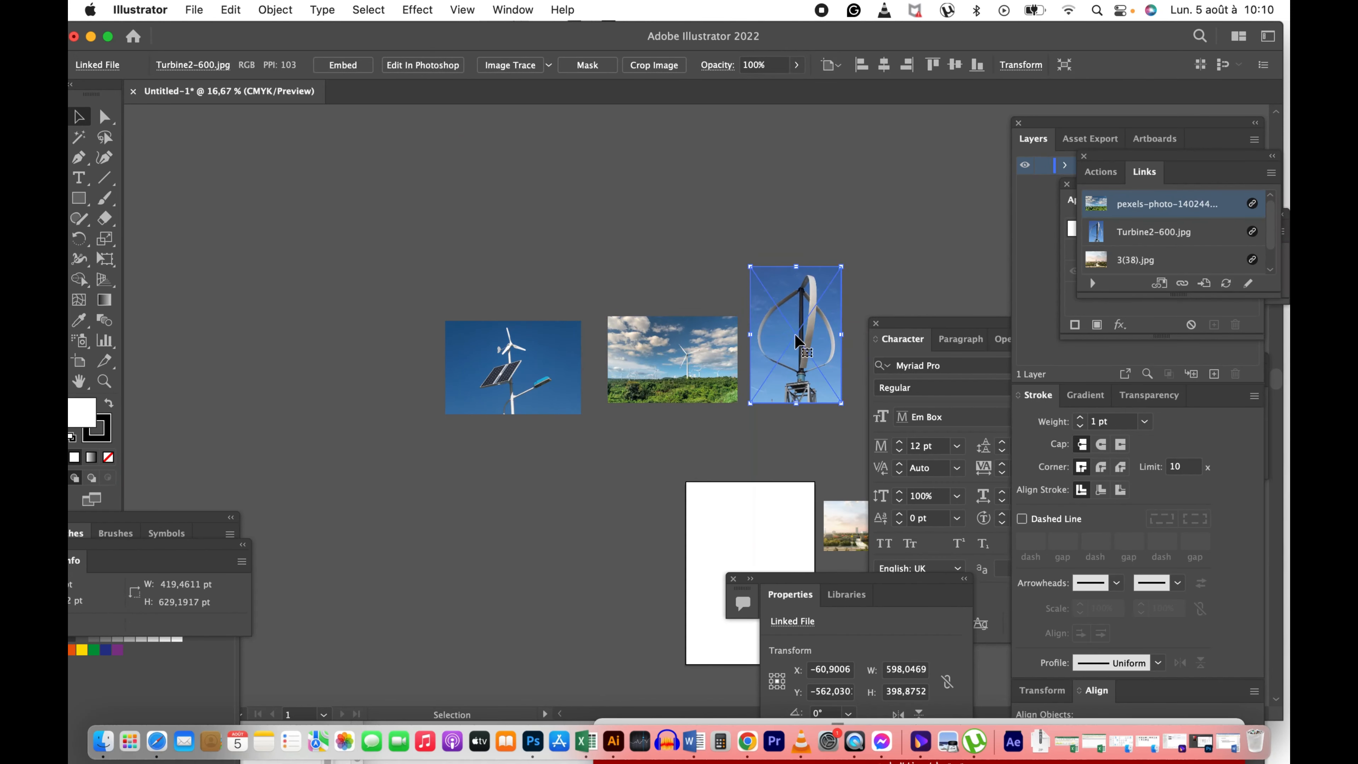
Step: Place another copy of 3(38).jpg from the desktop into the Illustrator document
left_click_drag(878, 37, 752, 356)
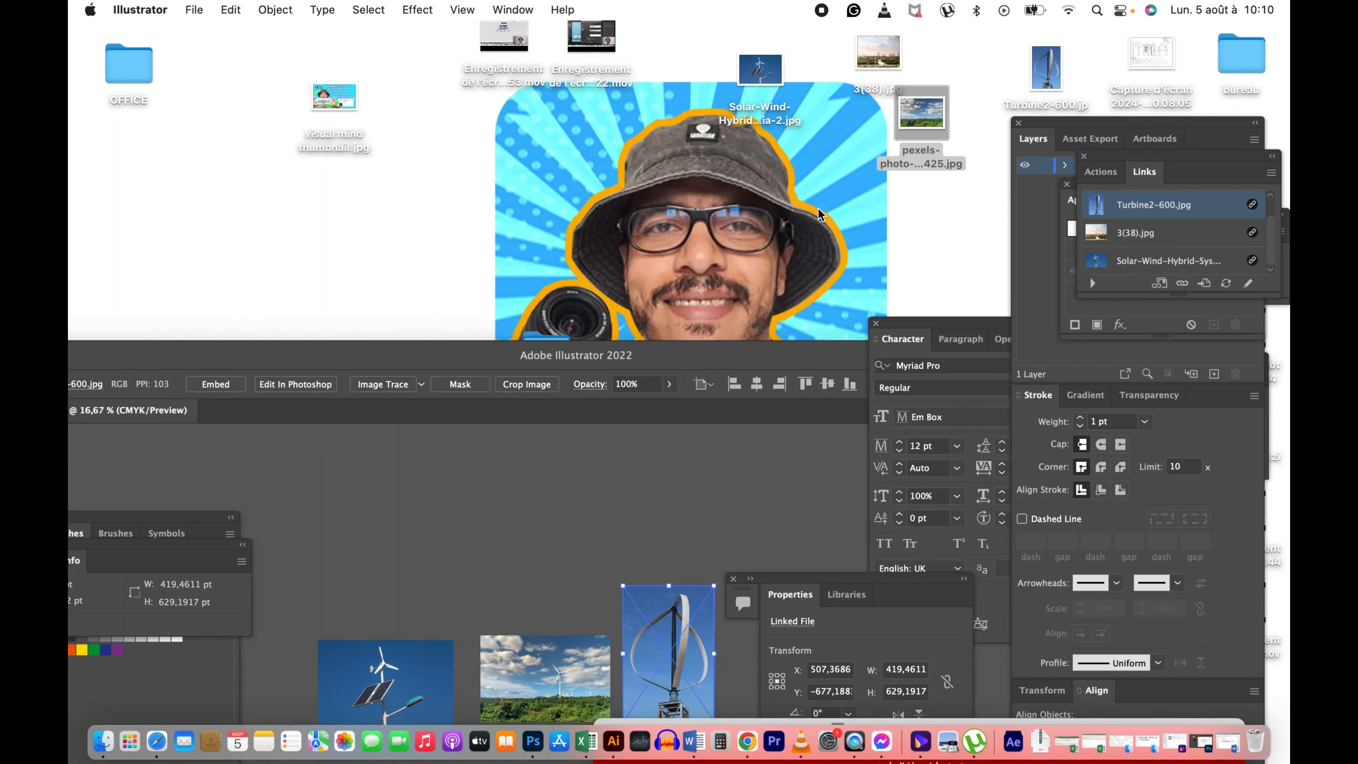
left_click(849, 232)
left_click_drag(882, 56, 797, 557)
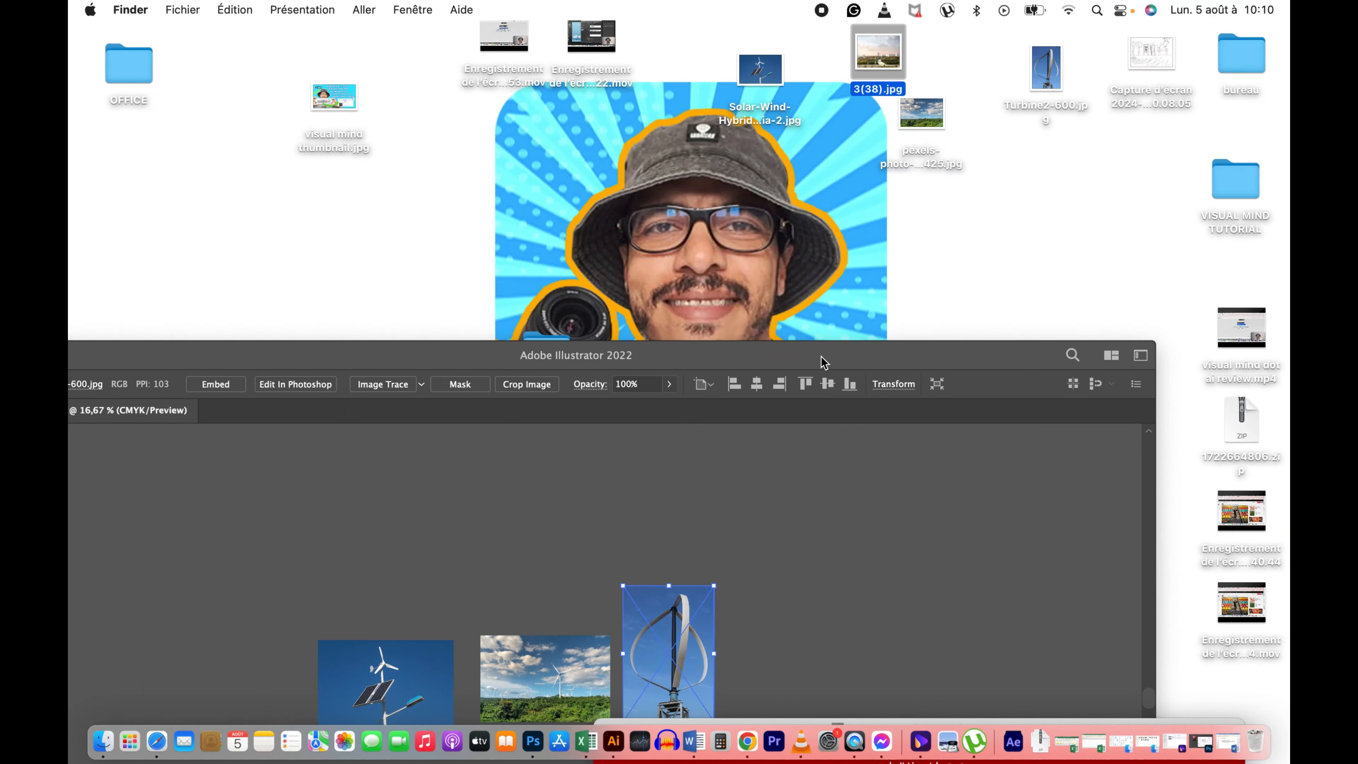
left_click_drag(795, 358, 875, 154)
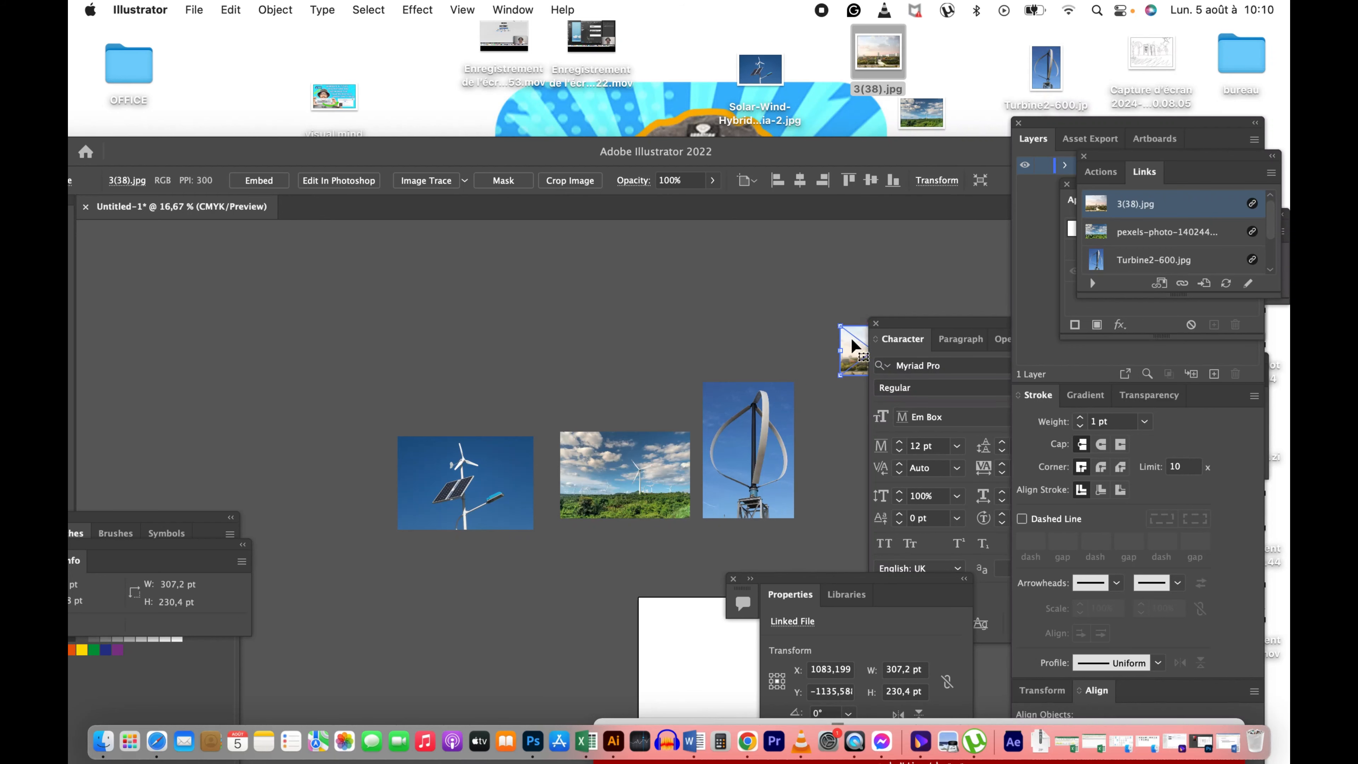
Step: Enlarge the new 3(38).jpg cityscape to about 1024 × 768 pt and position it above the row of images
left_click_drag(854, 347, 818, 243)
left_click_drag(737, 334, 552, 381)
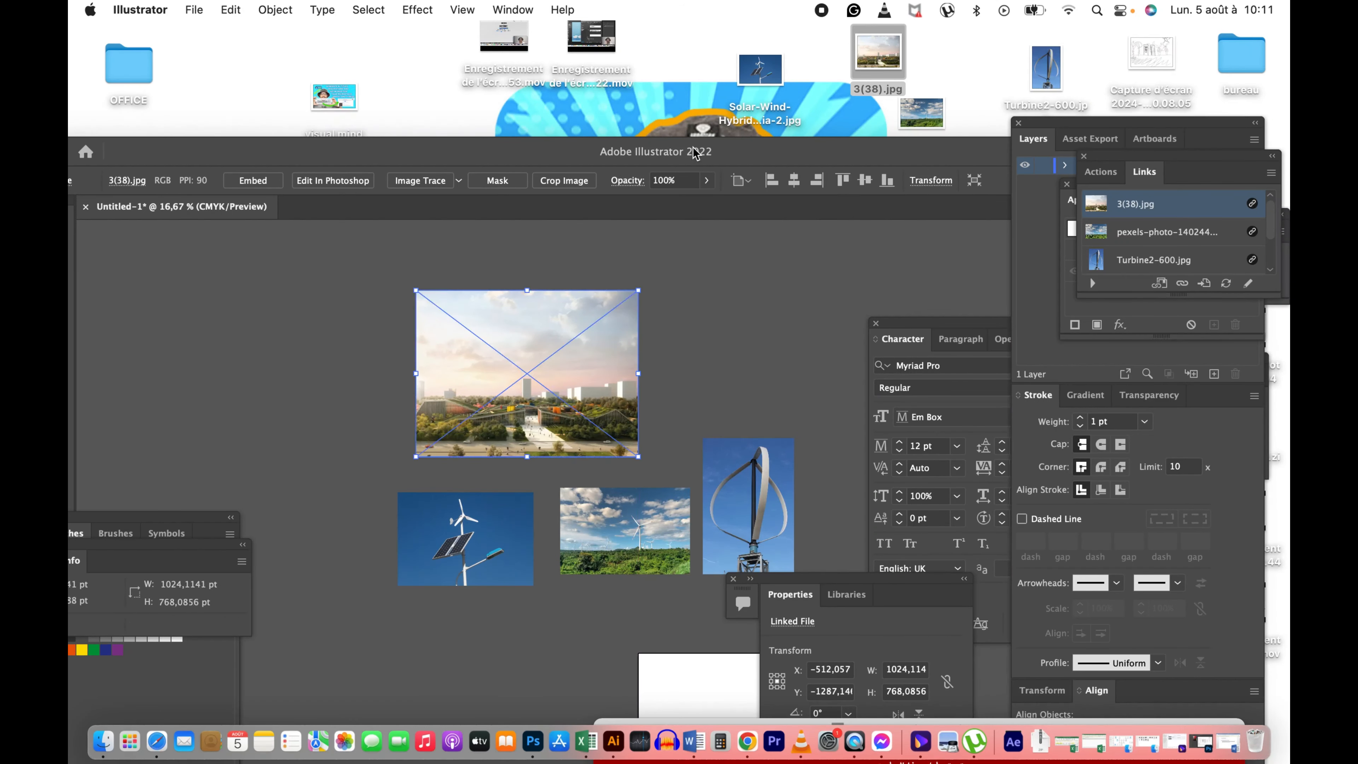
double_click(742, 154)
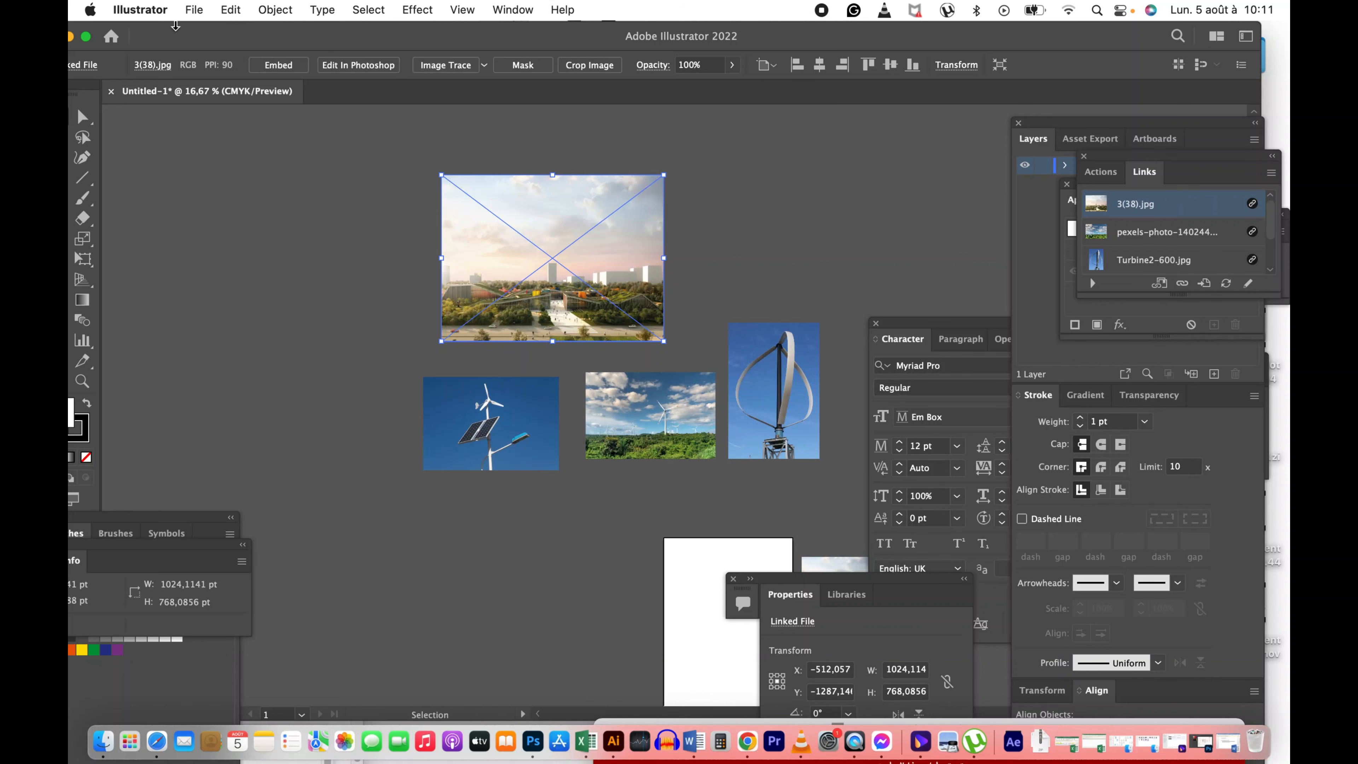
left_click(87, 38)
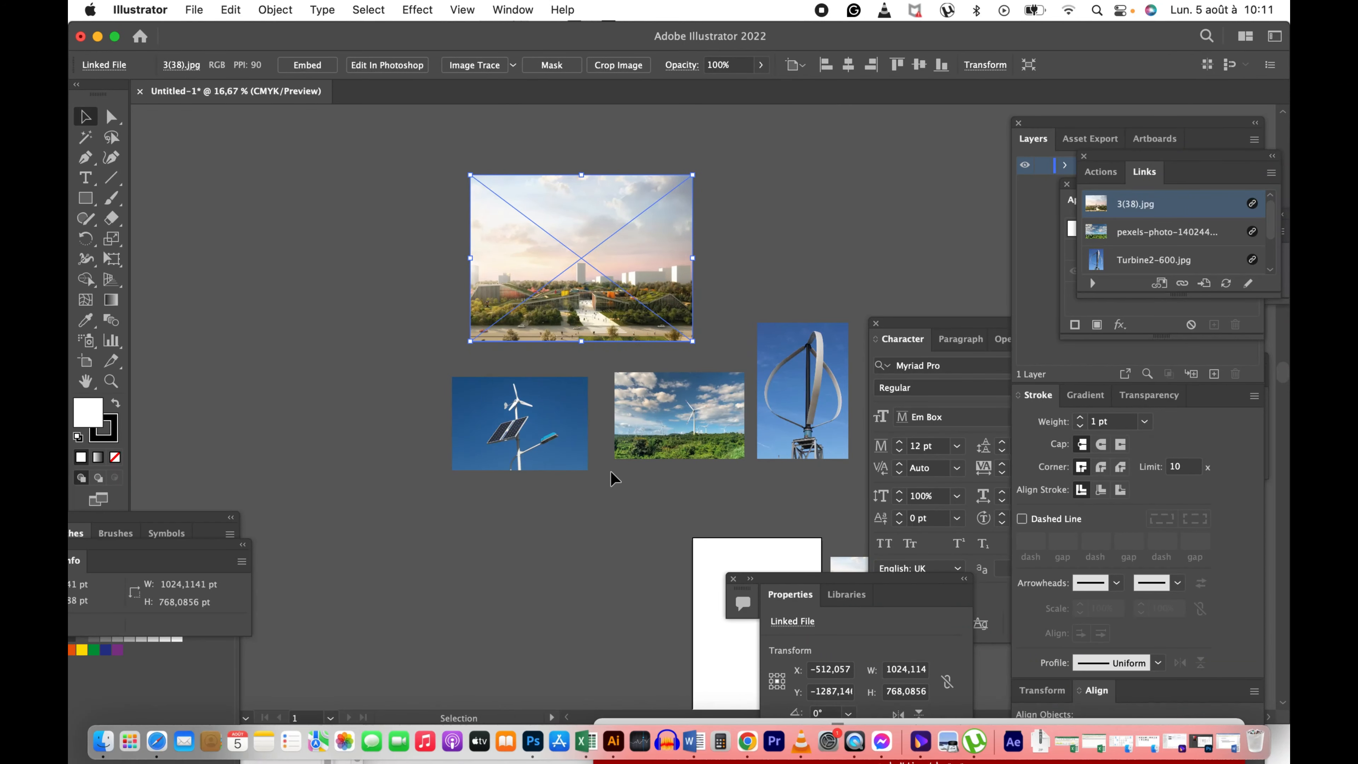
Step: Move the solar-wind image beside the artboard and the small cityscape copy up beside the vertical turbine
scroll(603, 470, "down", 5)
left_click(436, 279)
left_click_drag(435, 278, 531, 449)
left_click_drag(736, 447, 807, 250)
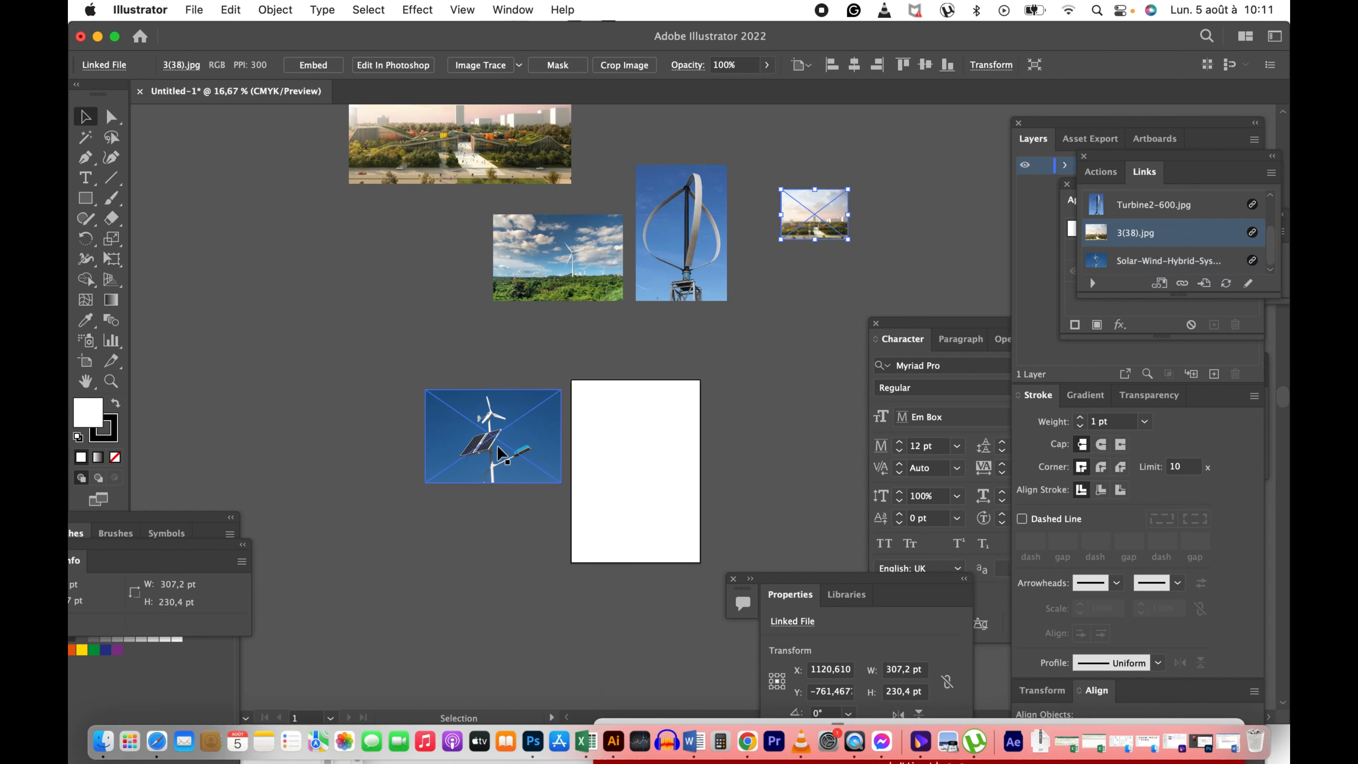
left_click(502, 456)
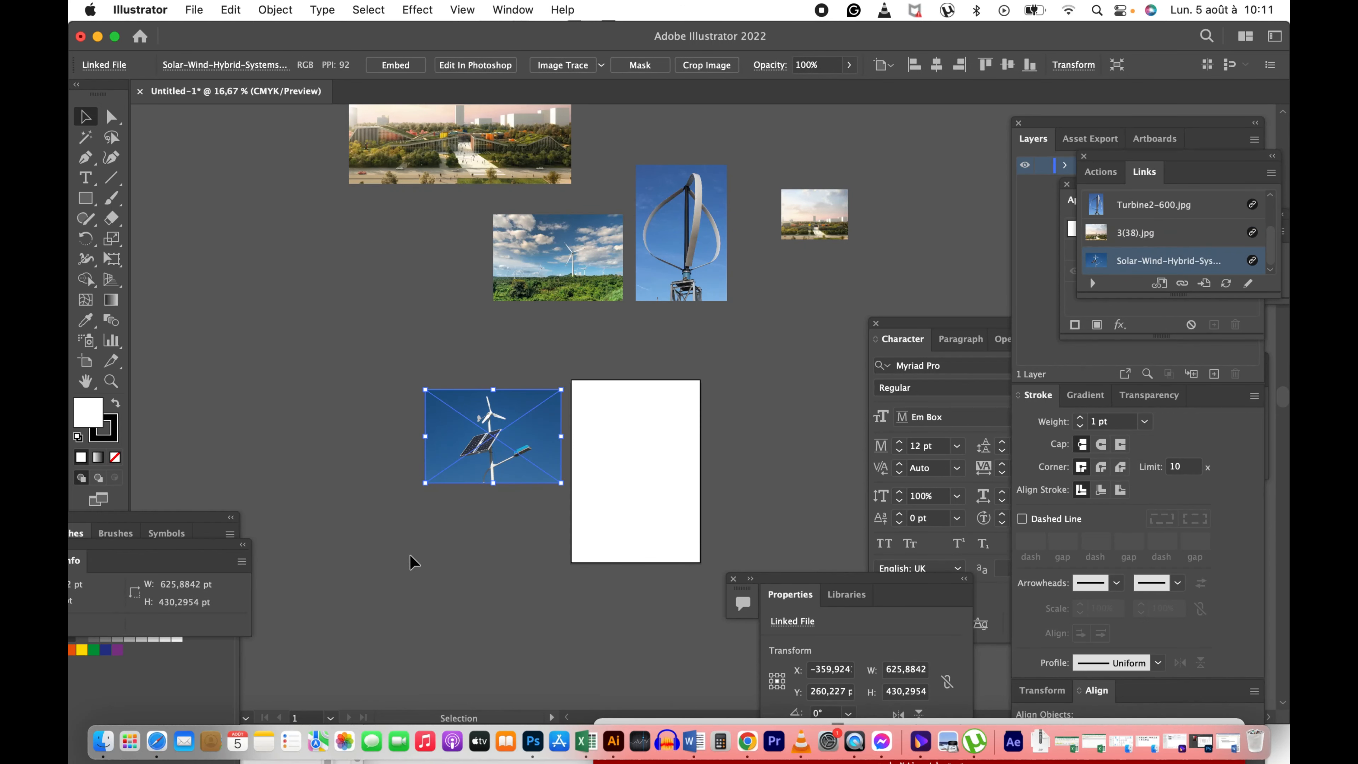
Step: Close the Character panel and move the Properties panel clear of the artboard
key("z")
left_click(646, 513)
left_click(647, 380)
left_click(647, 380)
key("space")
left_click_drag(722, 334, 557, 368)
left_click_drag(970, 328, 923, 264)
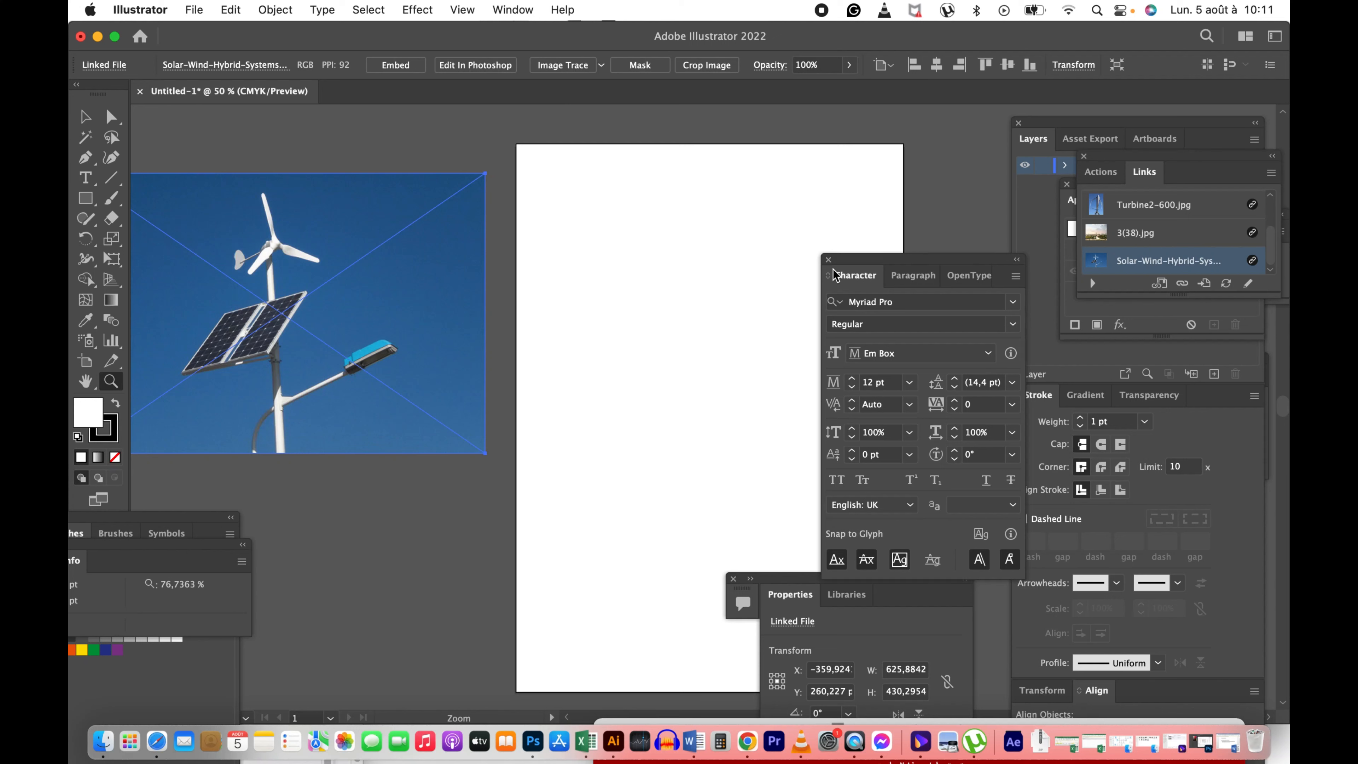
left_click(828, 260)
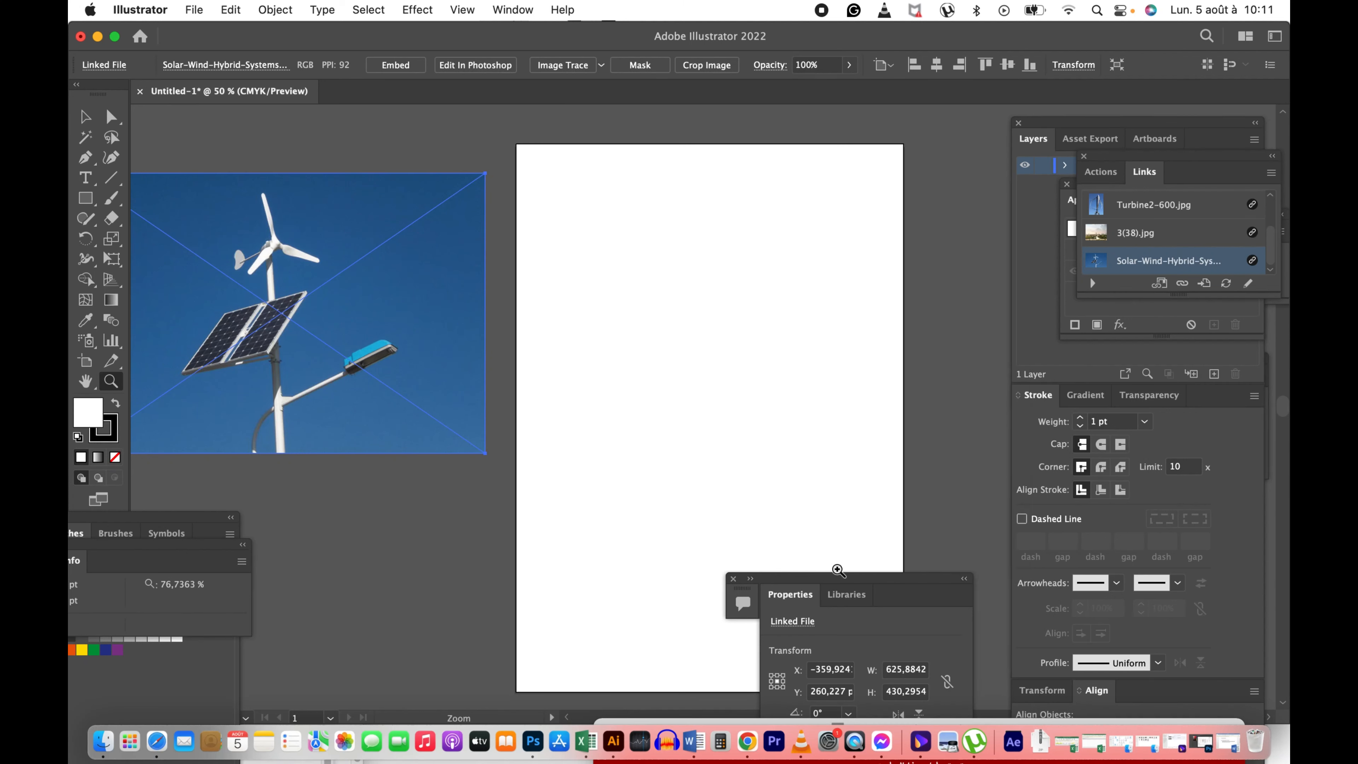
left_click_drag(854, 578, 1090, 545)
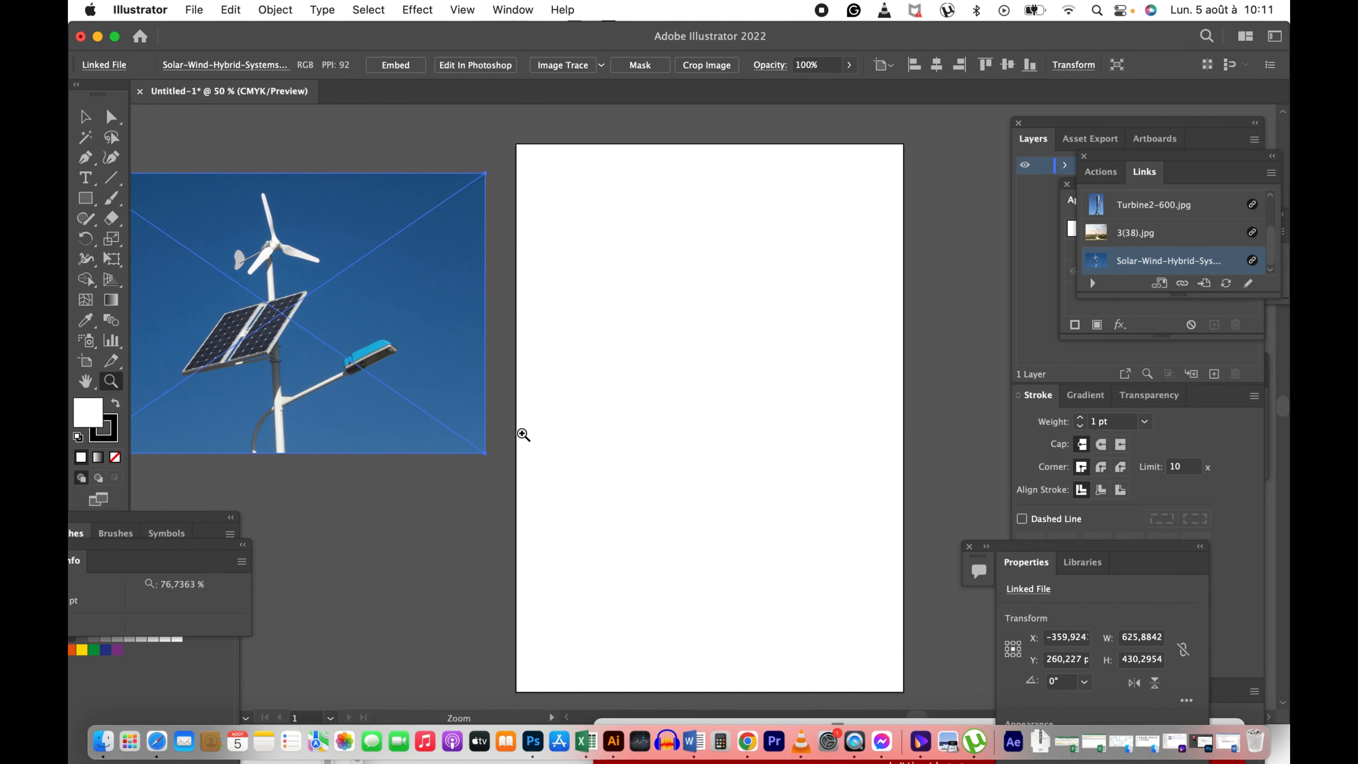
Step: Nudge the solar-wind image slightly closer to the artboard
key("v")
left_click(410, 322)
left_click_drag(409, 321, 419, 335)
Step: Move the wind-farm photo onto the upper part of the artboard, beside the solar-wind image
key("space")
left_click_drag(504, 326, 625, 576)
left_click_drag(603, 240, 612, 424)
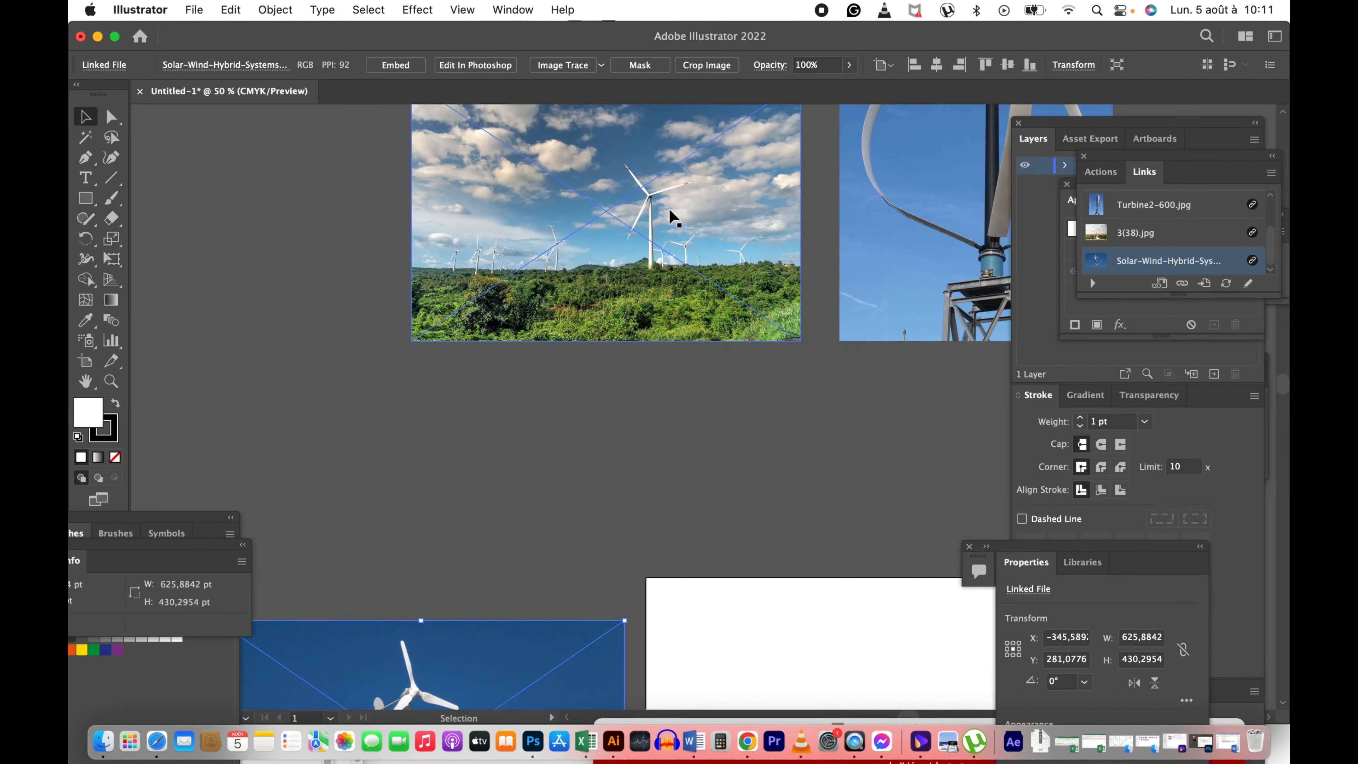
left_click_drag(676, 225, 641, 343)
key("space")
left_click_drag(628, 422, 563, 296)
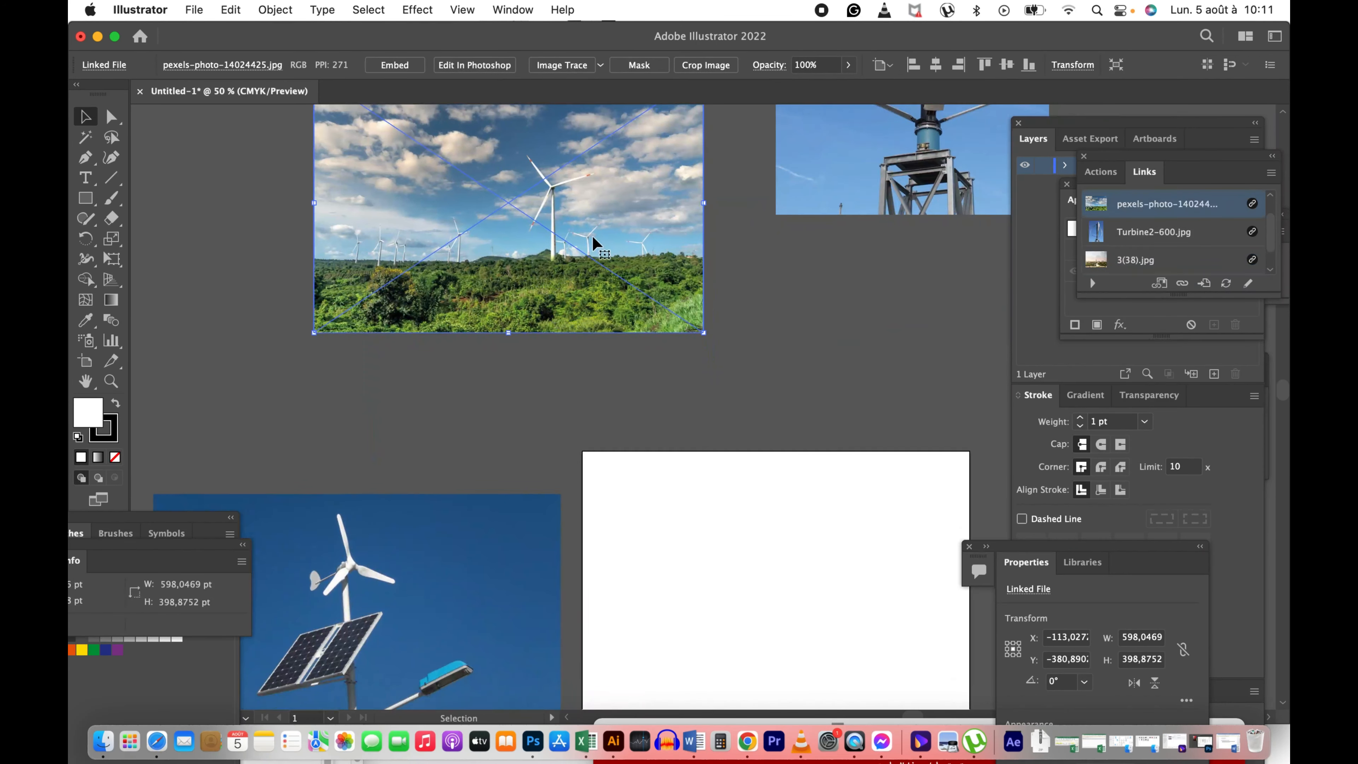
left_click_drag(601, 218, 848, 561)
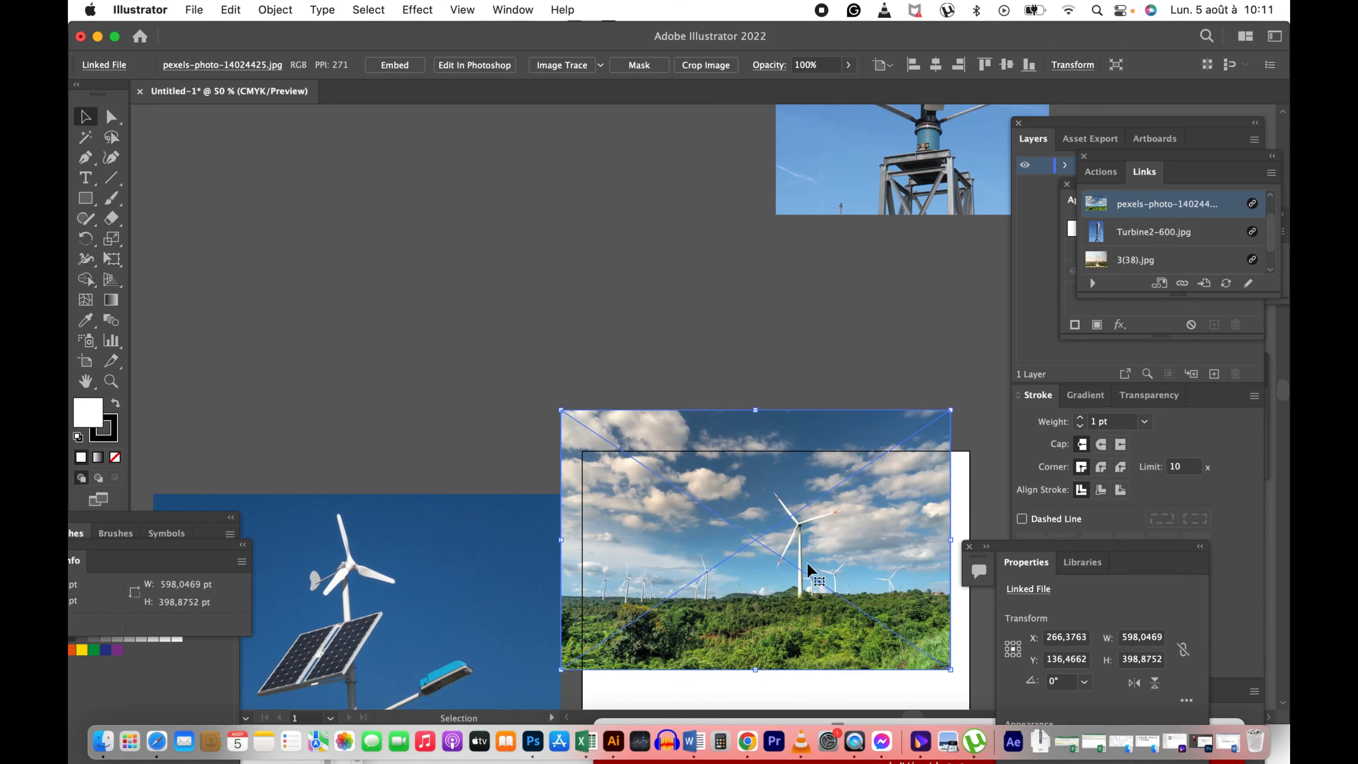
scroll(808, 566, "down", 5)
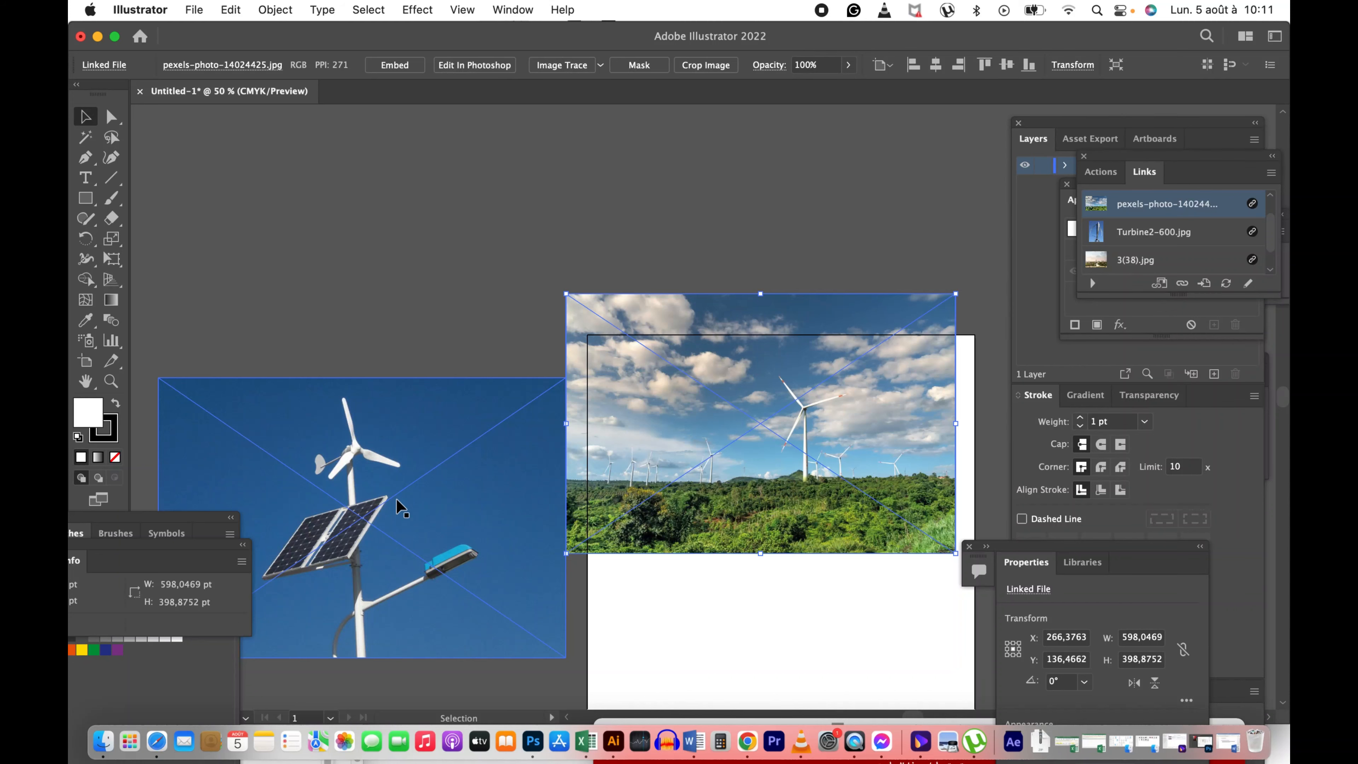
Step: Switch to Word to reread the Advanced Wind Turbines description, then return to Illustrator
left_click(694, 741)
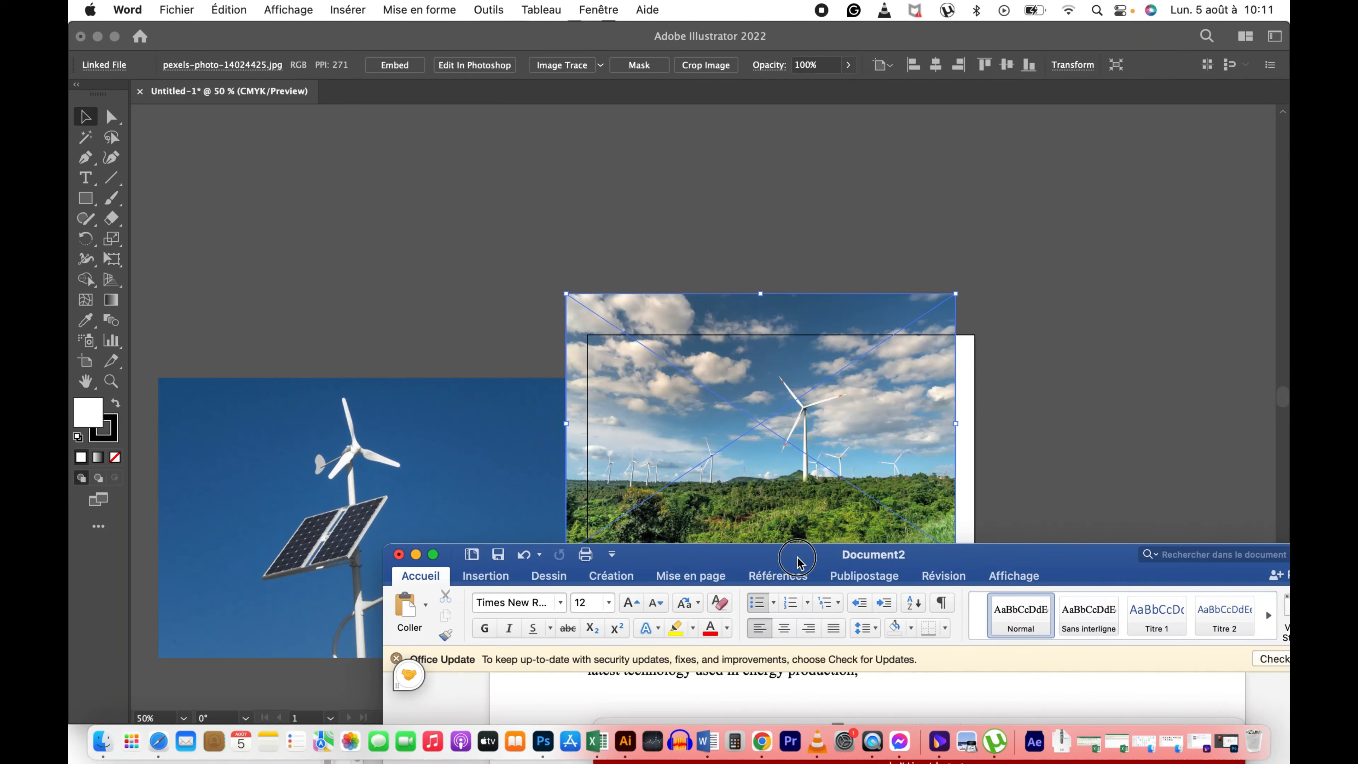
left_click_drag(797, 559, 707, 170)
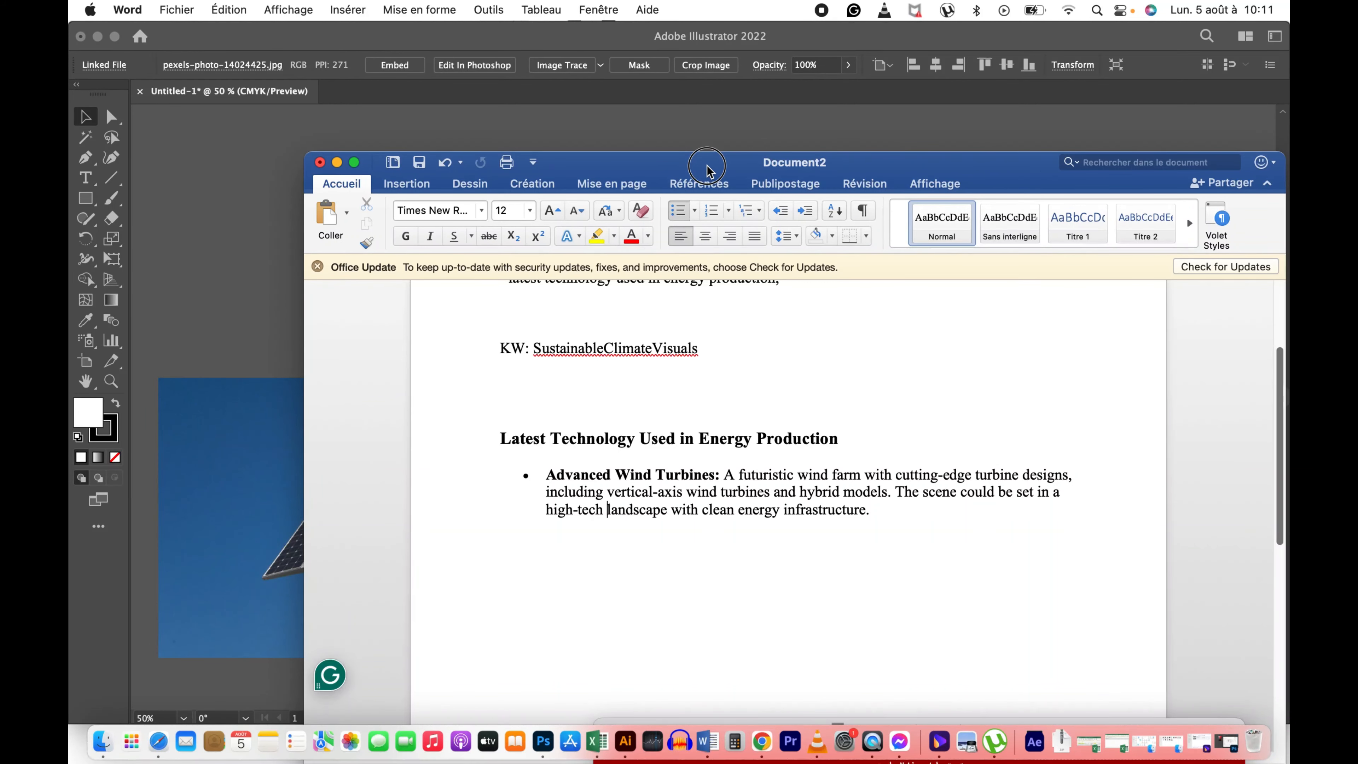
left_click_drag(707, 166, 940, 610)
left_click(886, 440)
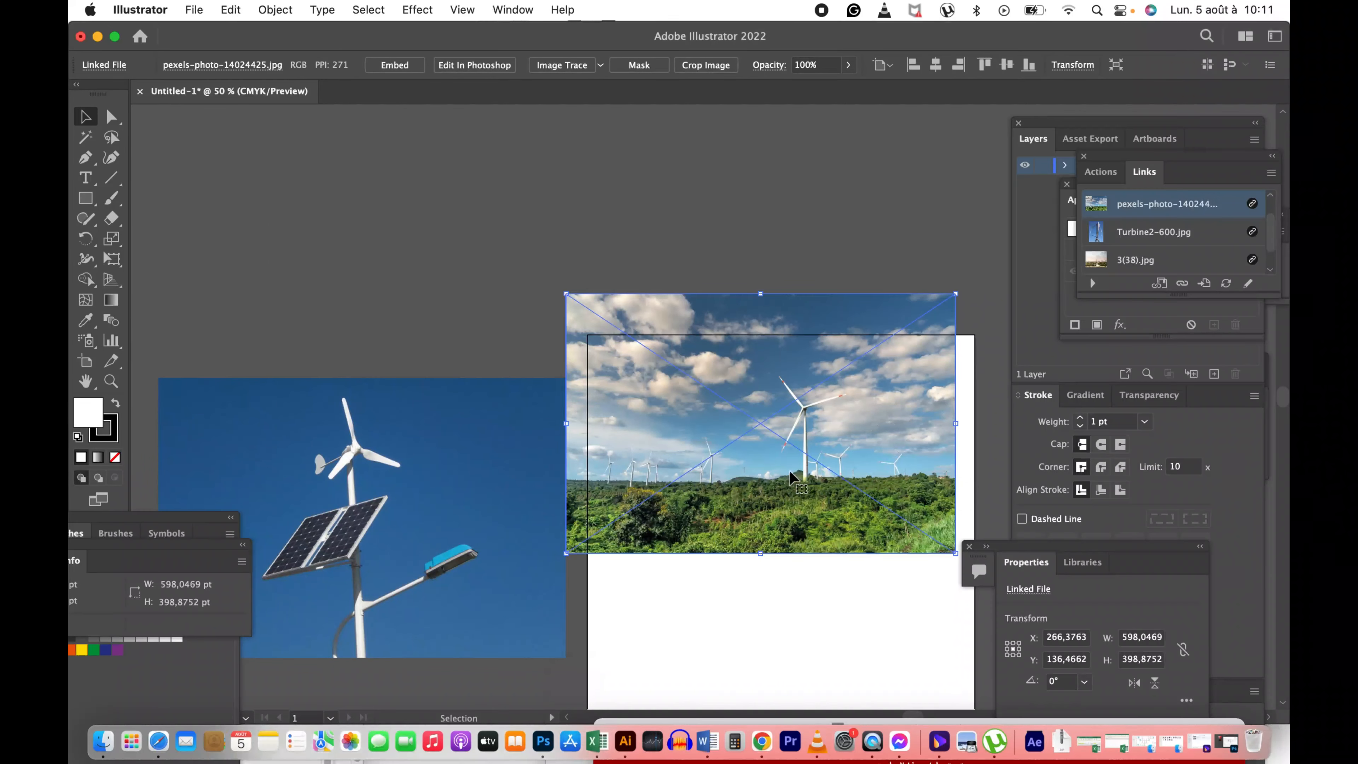
Step: Reposition the wind-farm photo on the artboard to about X 288.5, Y 199.4 pt
key("z")
left_click(810, 419)
left_click(676, 399)
left_click_drag(747, 460, 615, 387)
key("v")
left_click_drag(697, 365, 678, 392)
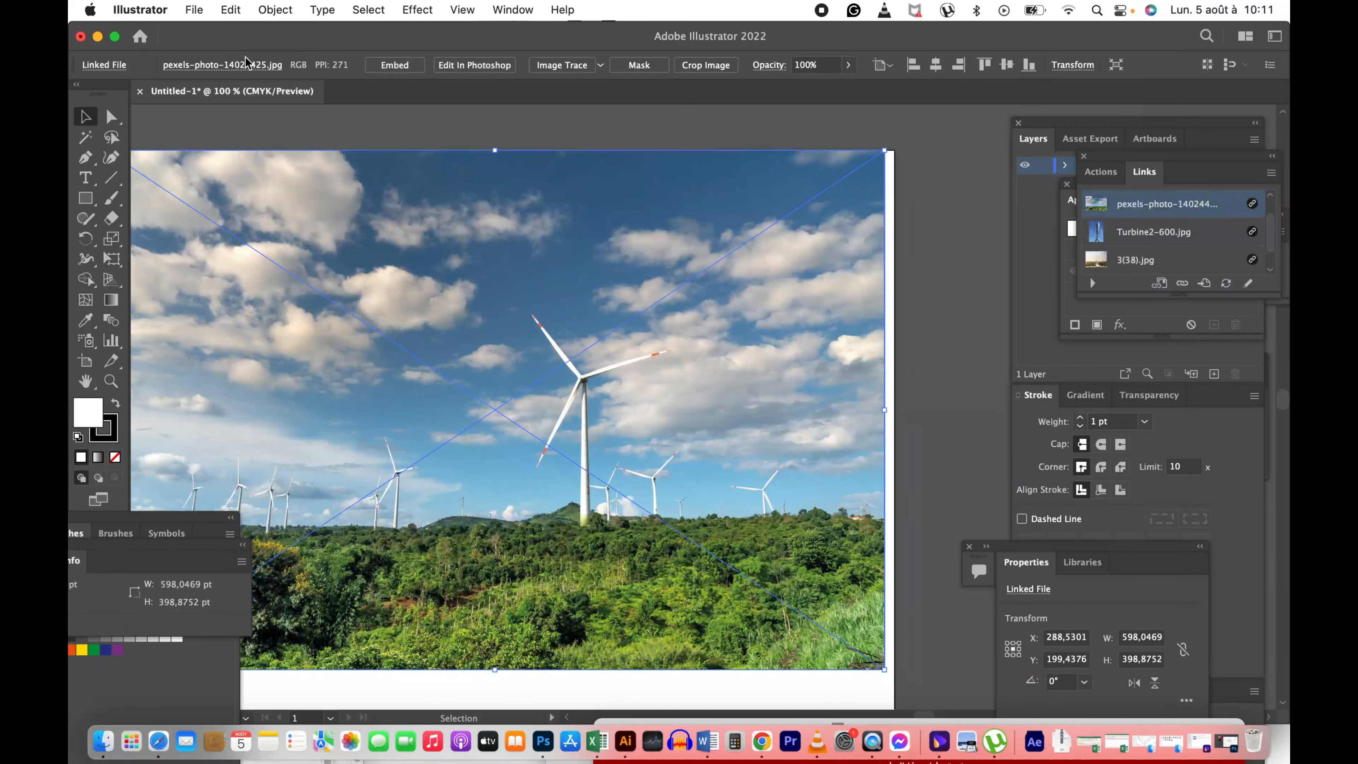
Step: Lock the selected wind-farm photo so it stays fixed as a tracing background
left_click(194, 10)
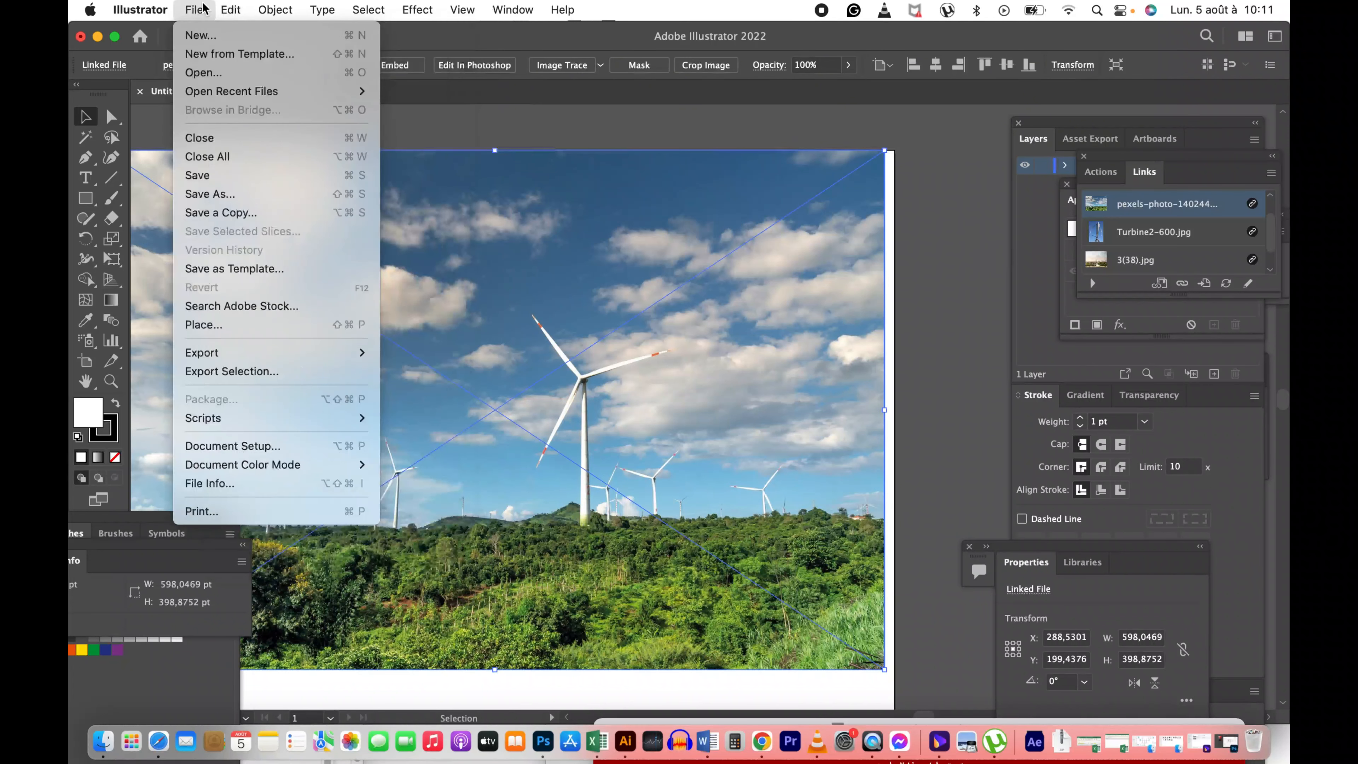
mouse_move(275, 10)
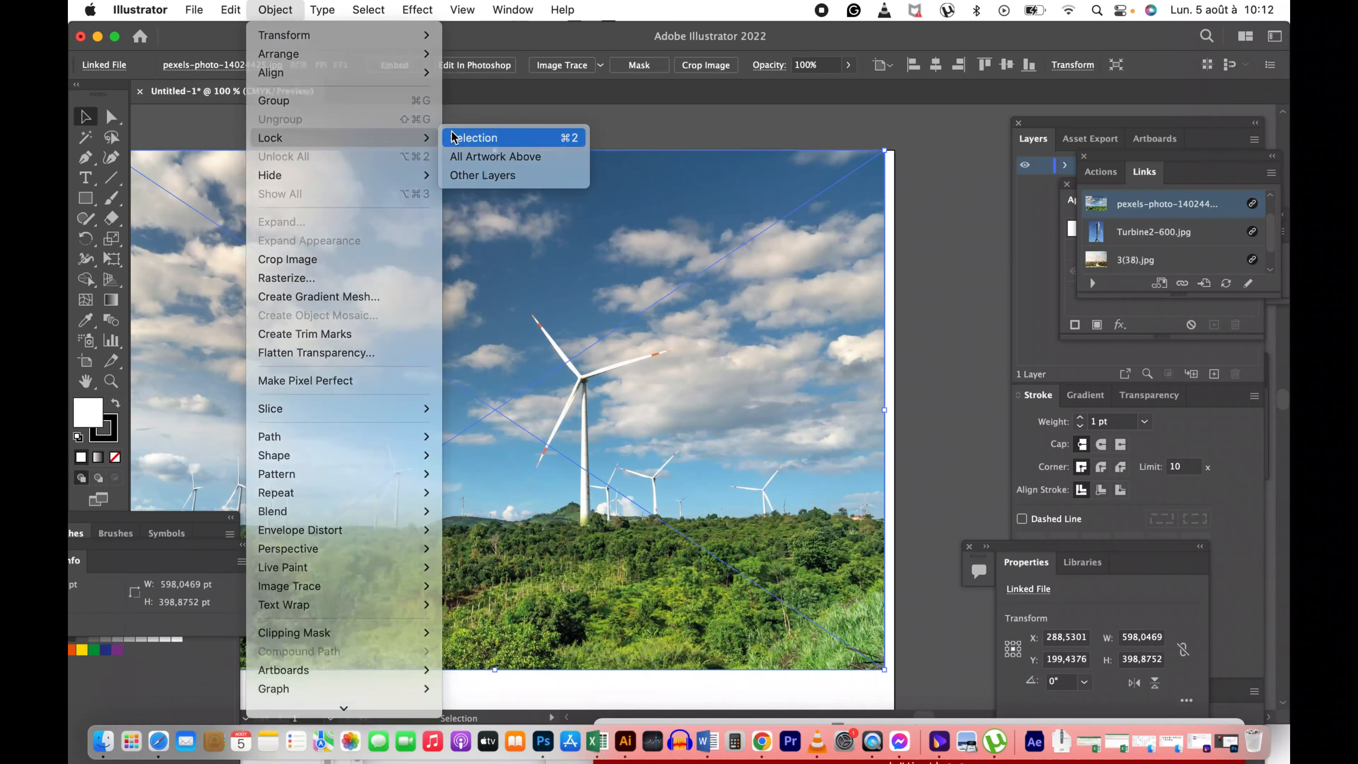
left_click(455, 138)
Step: Trace the main turbine's lower blade as a closed Pen path about 35 × 69 pt, from hub to tip and back
key("z")
left_click(663, 355)
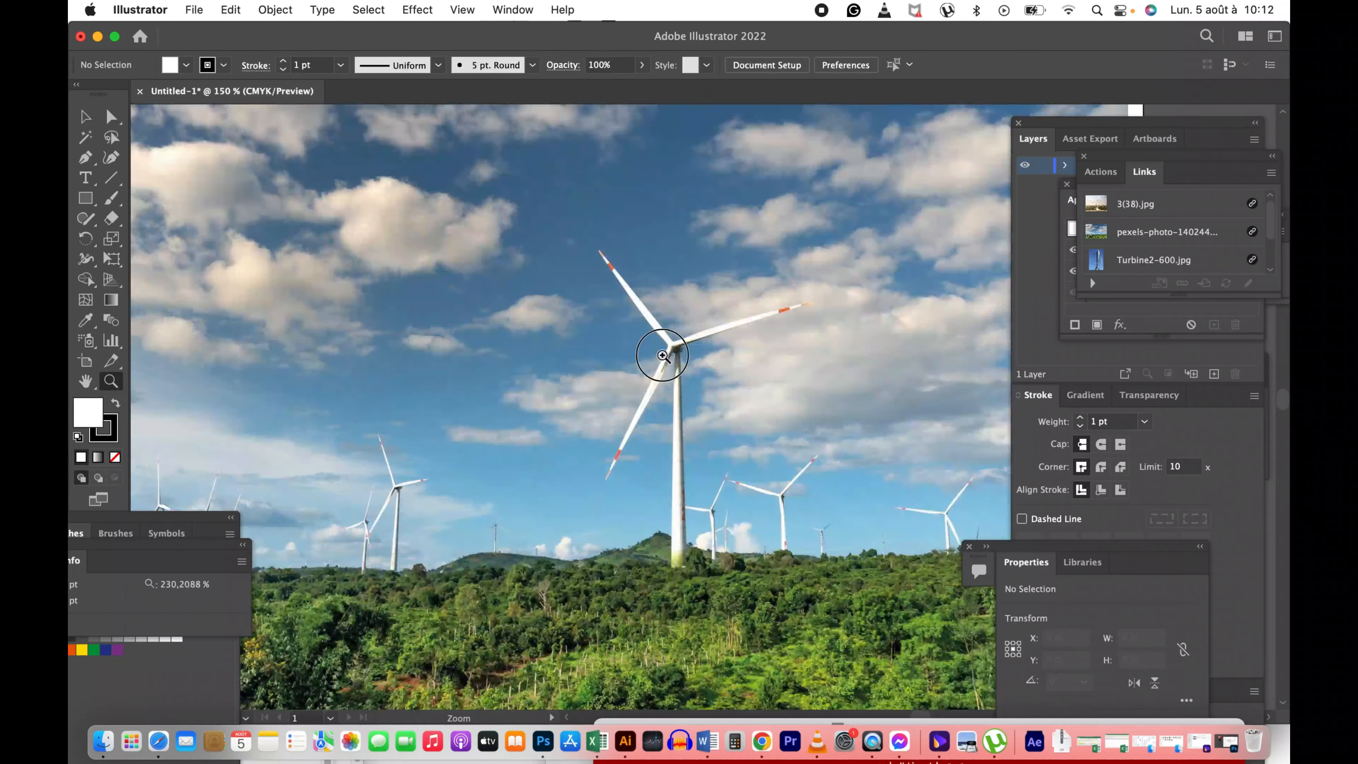
left_click(663, 355)
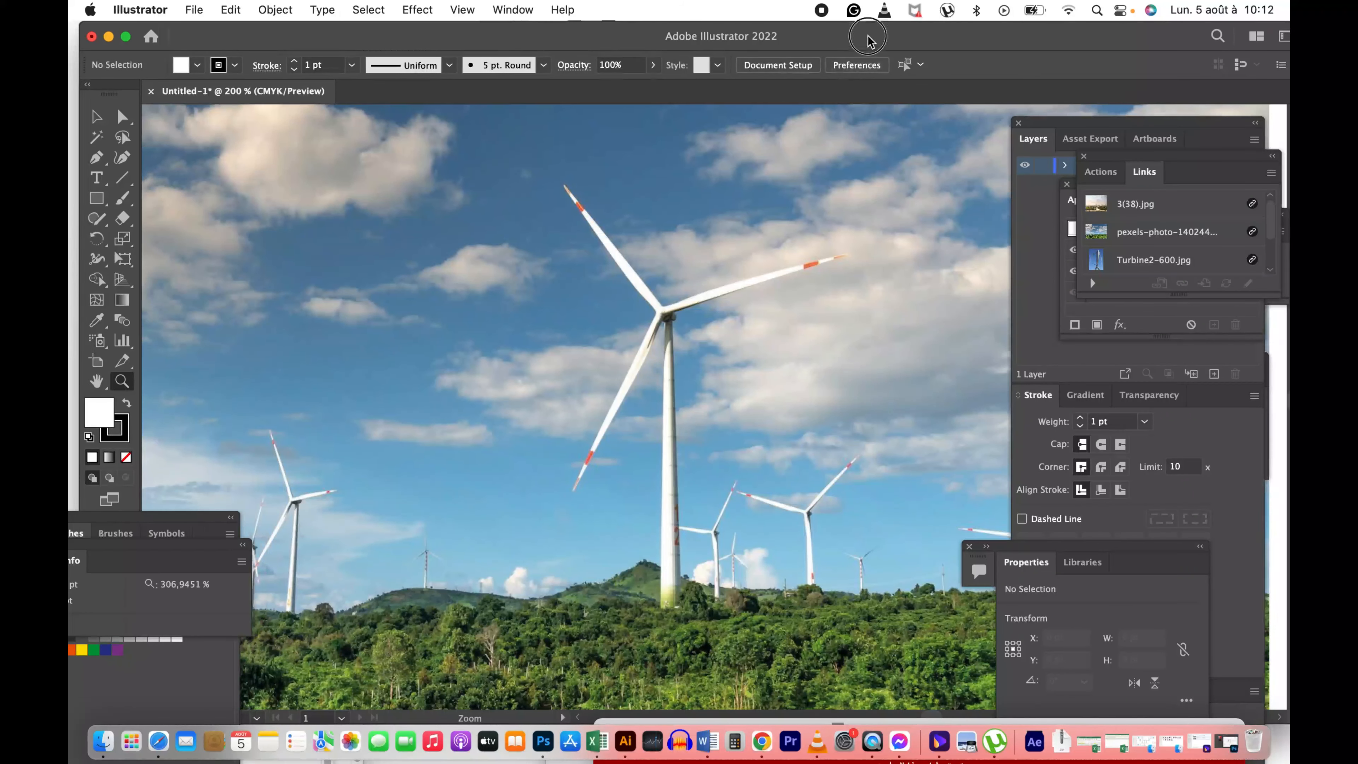
left_click_drag(867, 40, 878, 40)
left_click(661, 326)
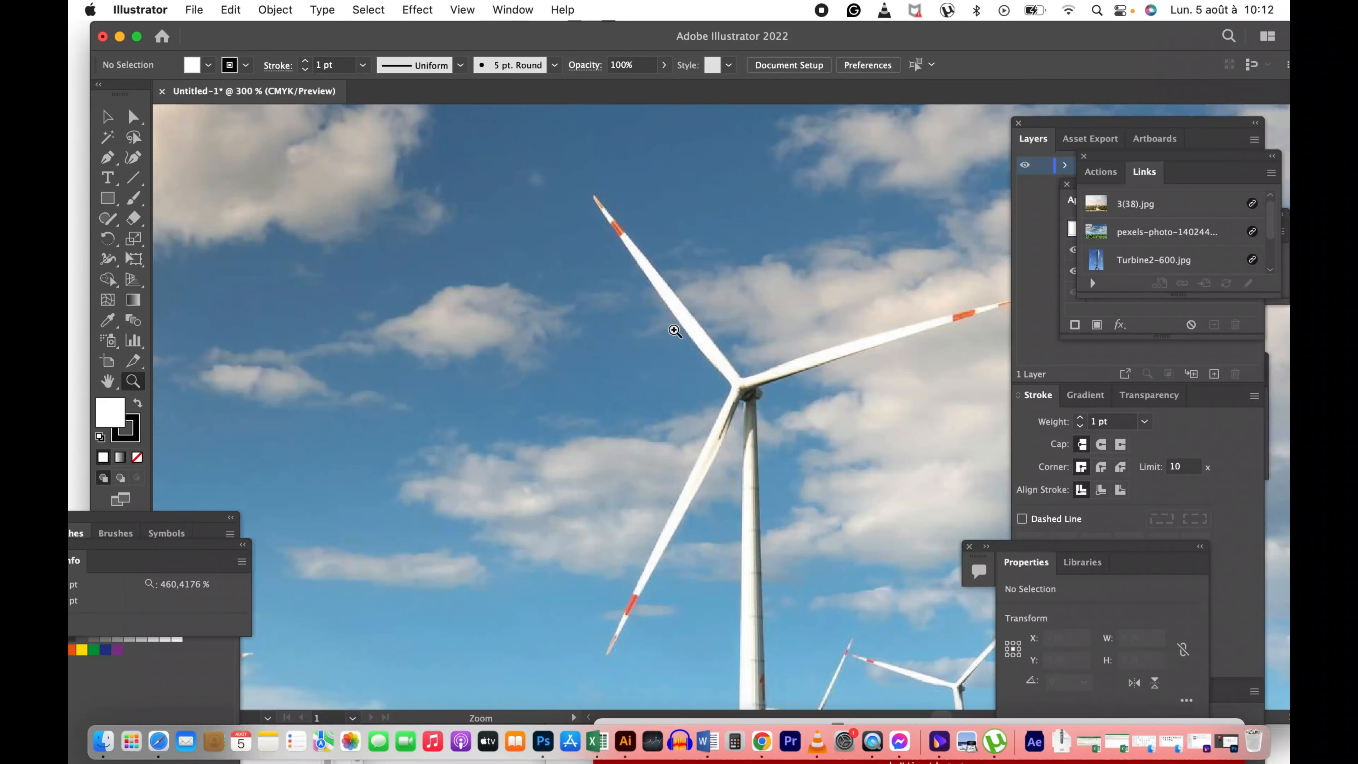
key("p")
key("space")
left_click_drag(720, 456, 680, 372)
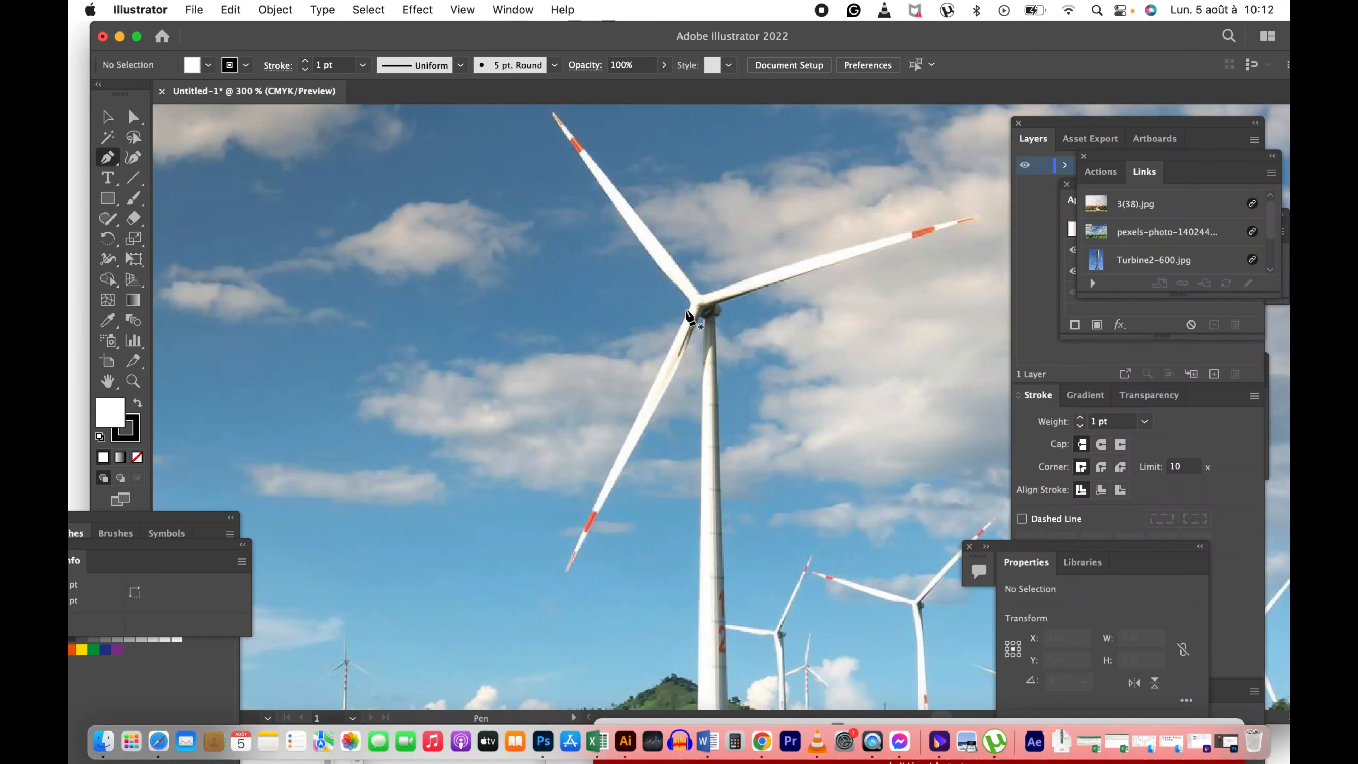
left_click(691, 304)
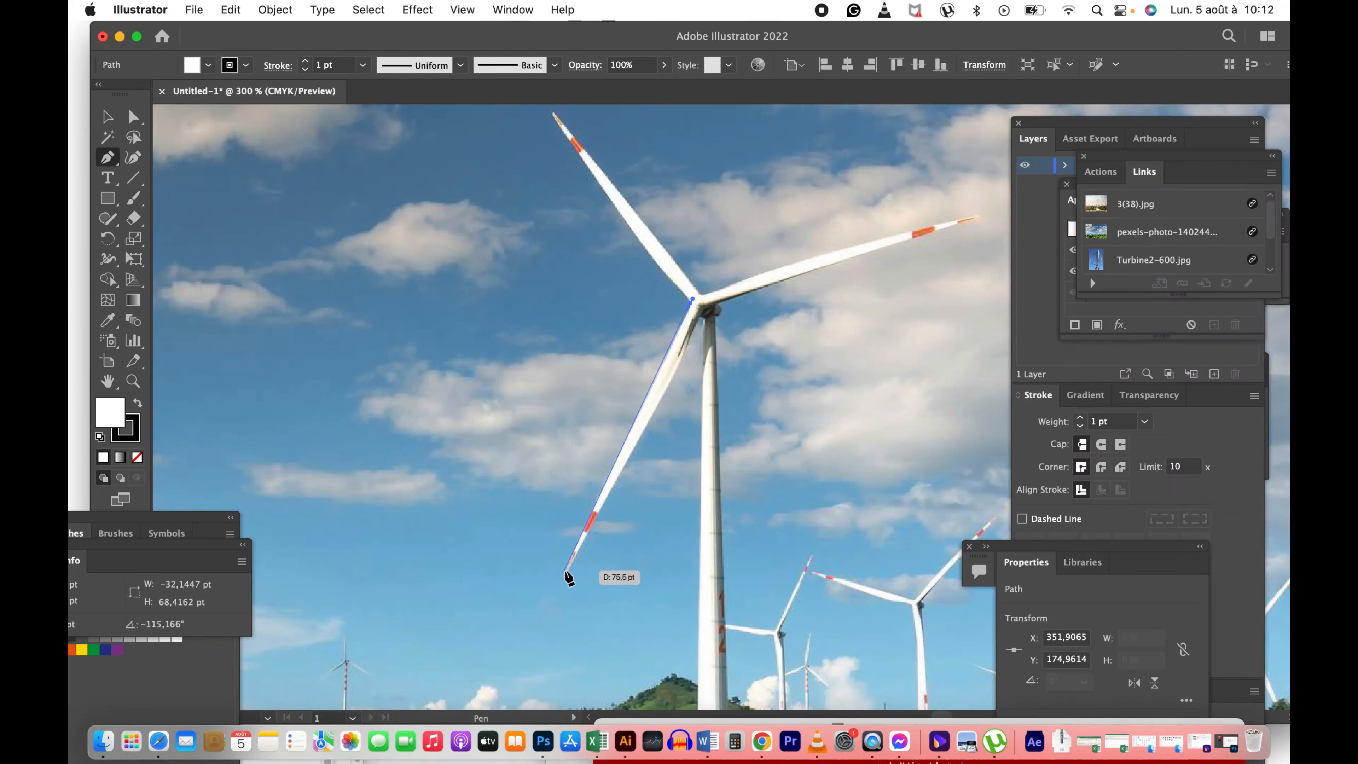
left_click(566, 571)
left_click_drag(557, 599, 546, 625)
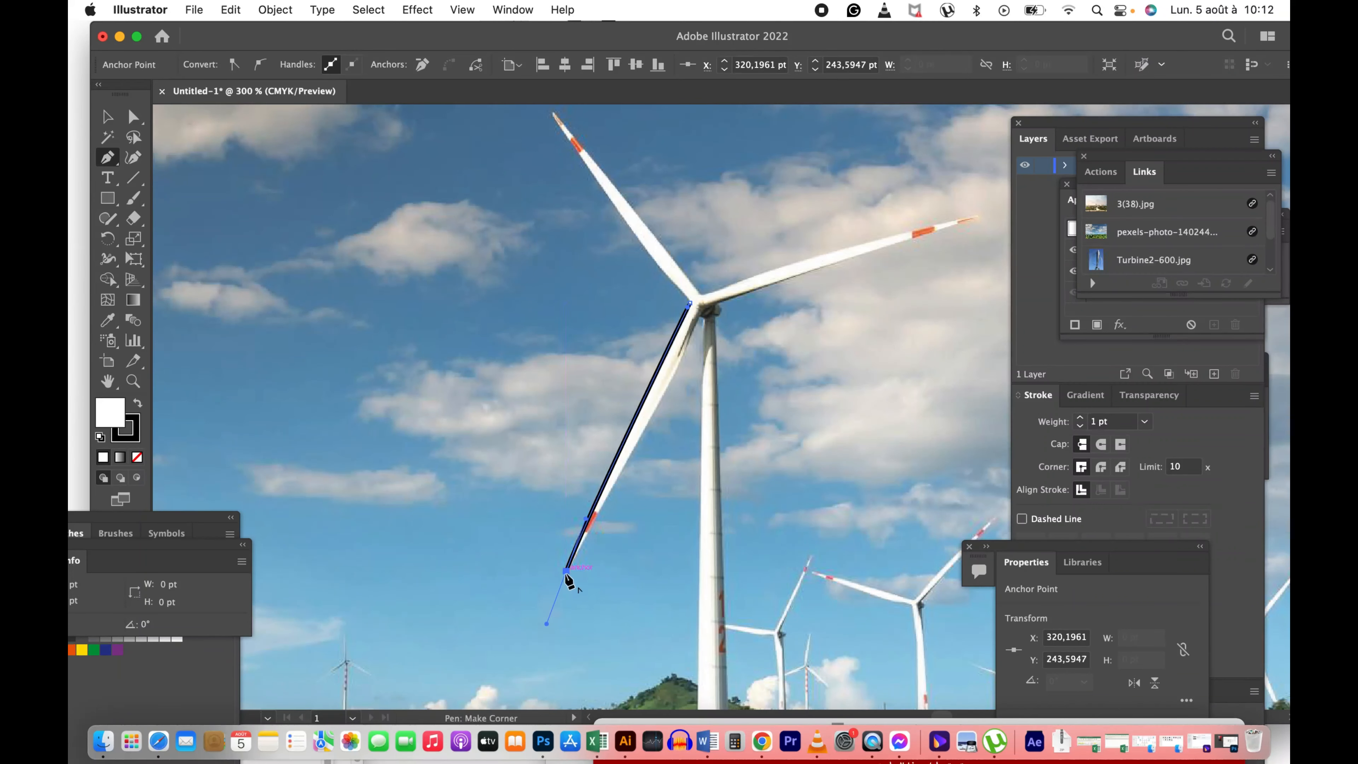
left_click(566, 571)
left_click_drag(702, 312, 714, 278)
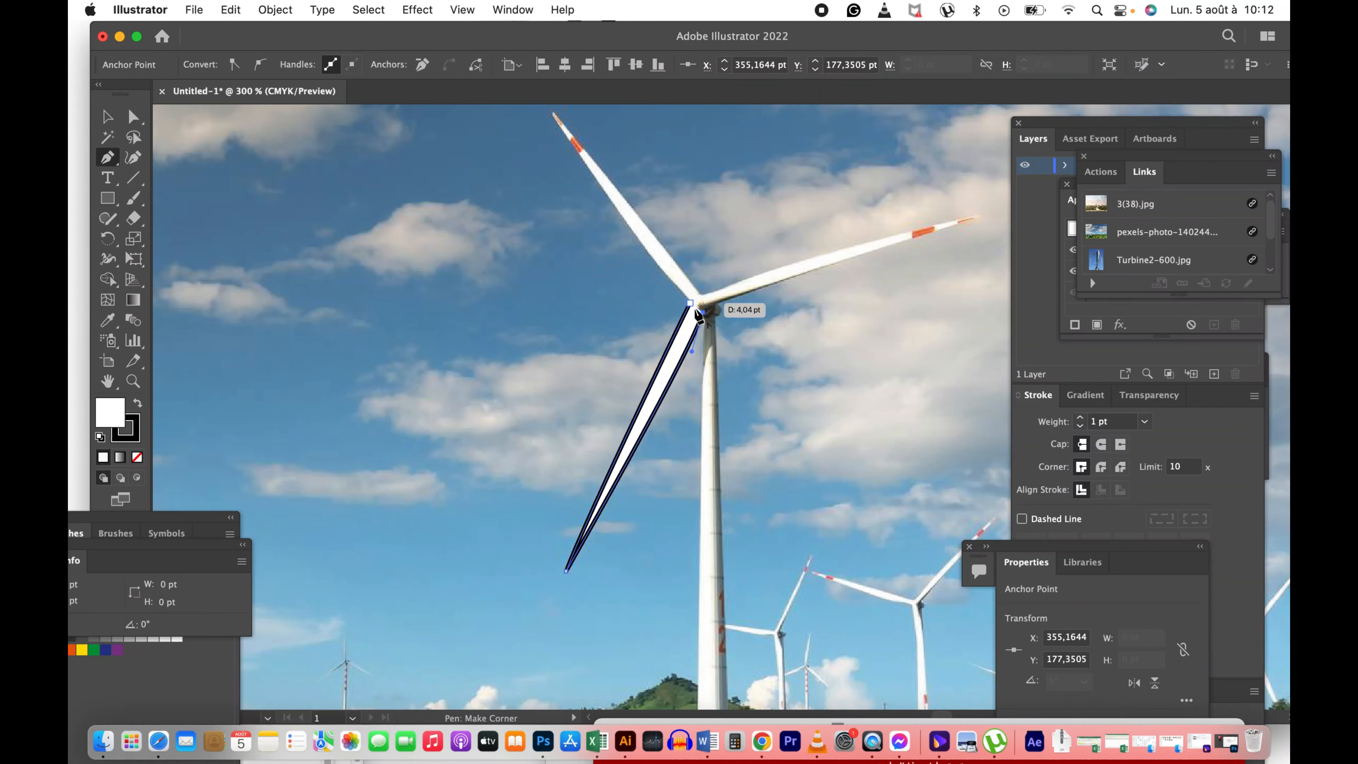
left_click(691, 305)
Step: Try swapped fill and stroke colours and no fill on the traced blade, and restore its white fill
key("v")
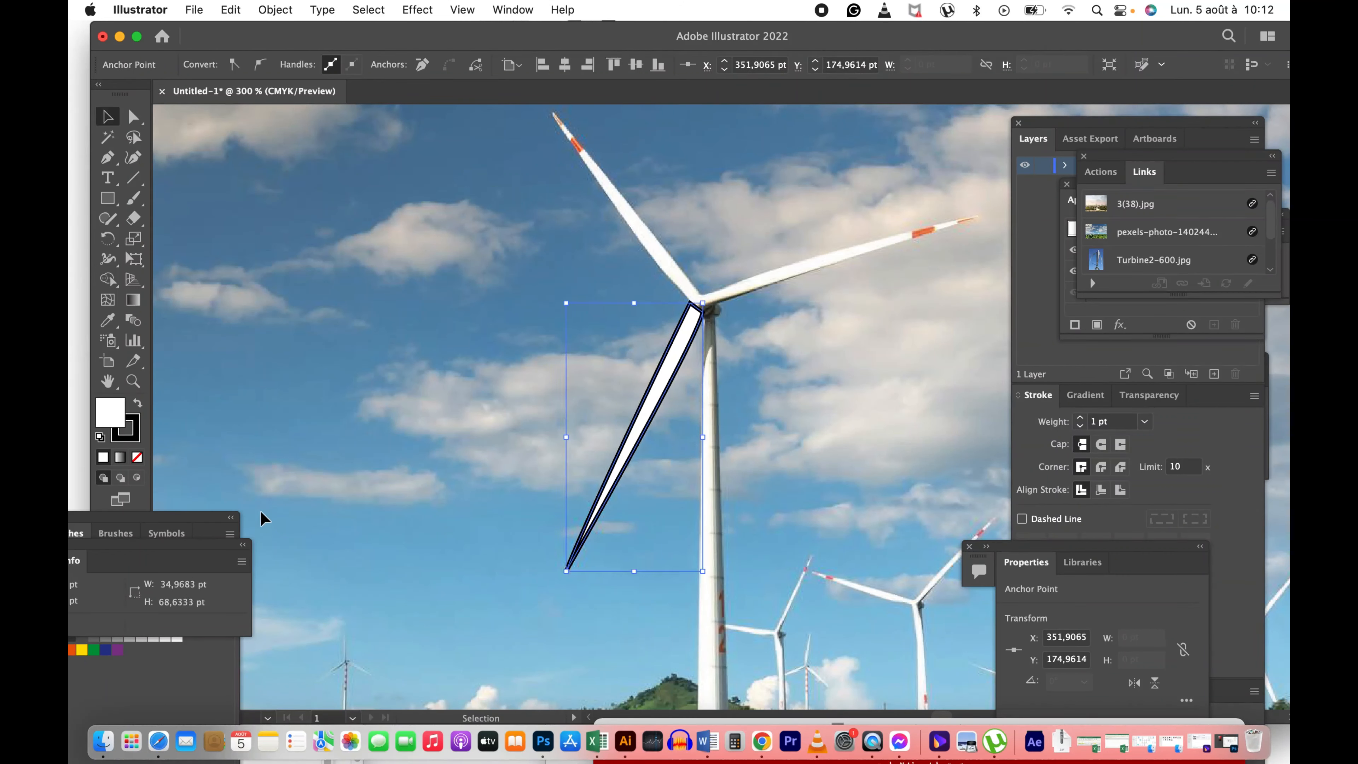
left_click(201, 528)
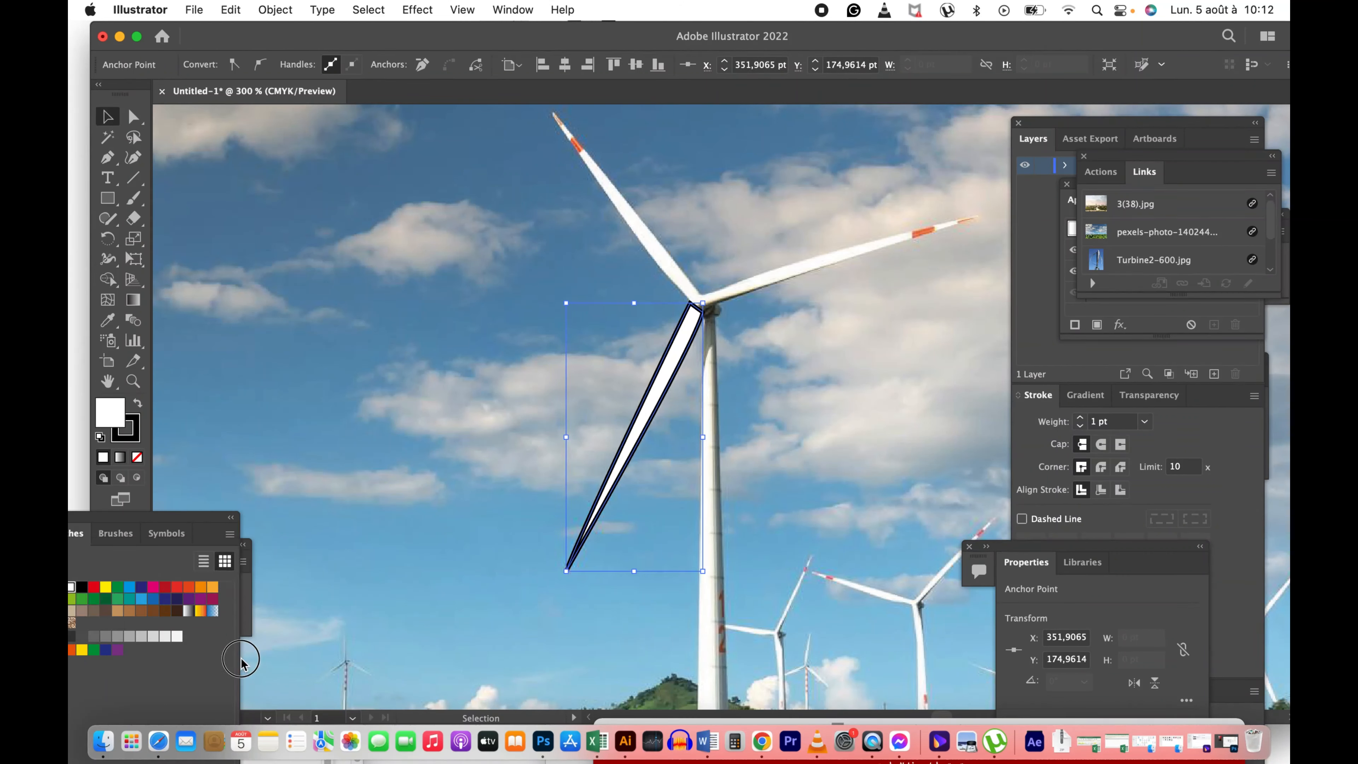
left_click(137, 404)
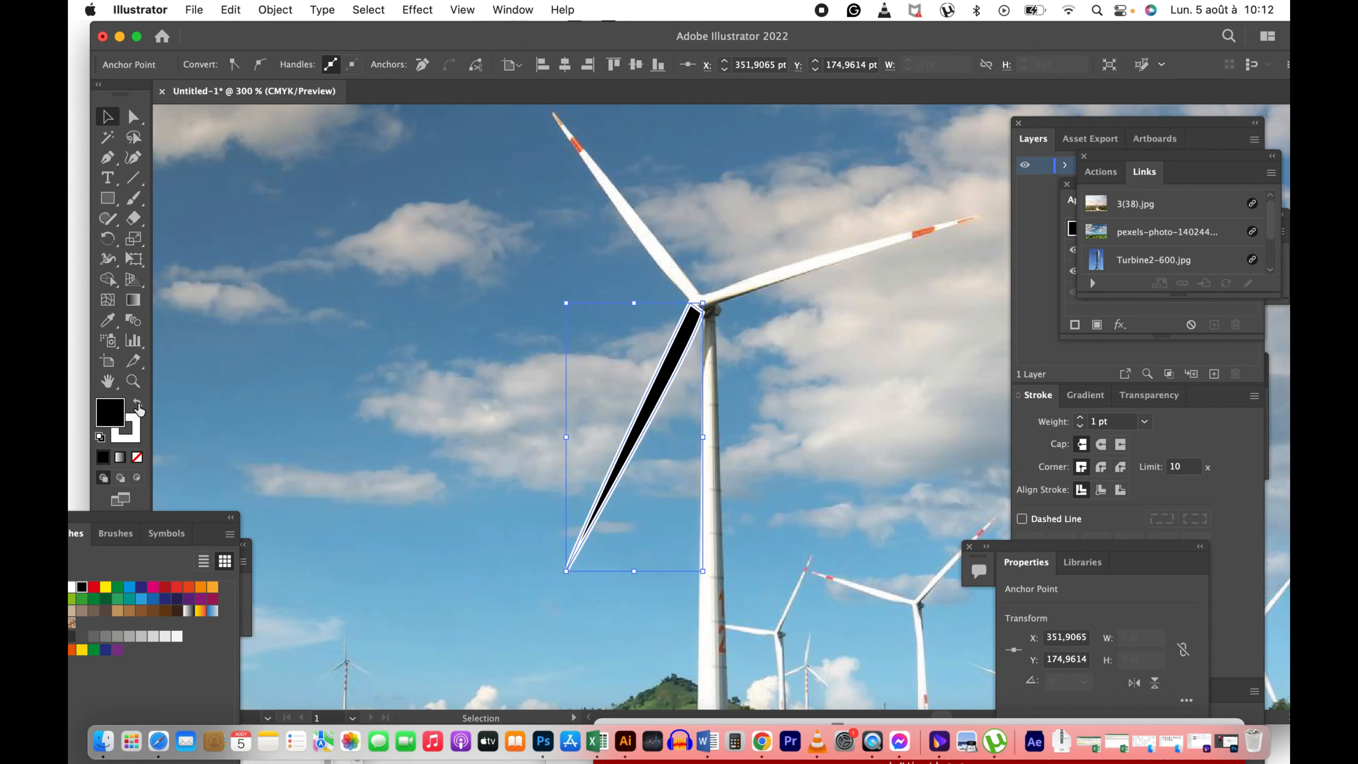
left_click(137, 404)
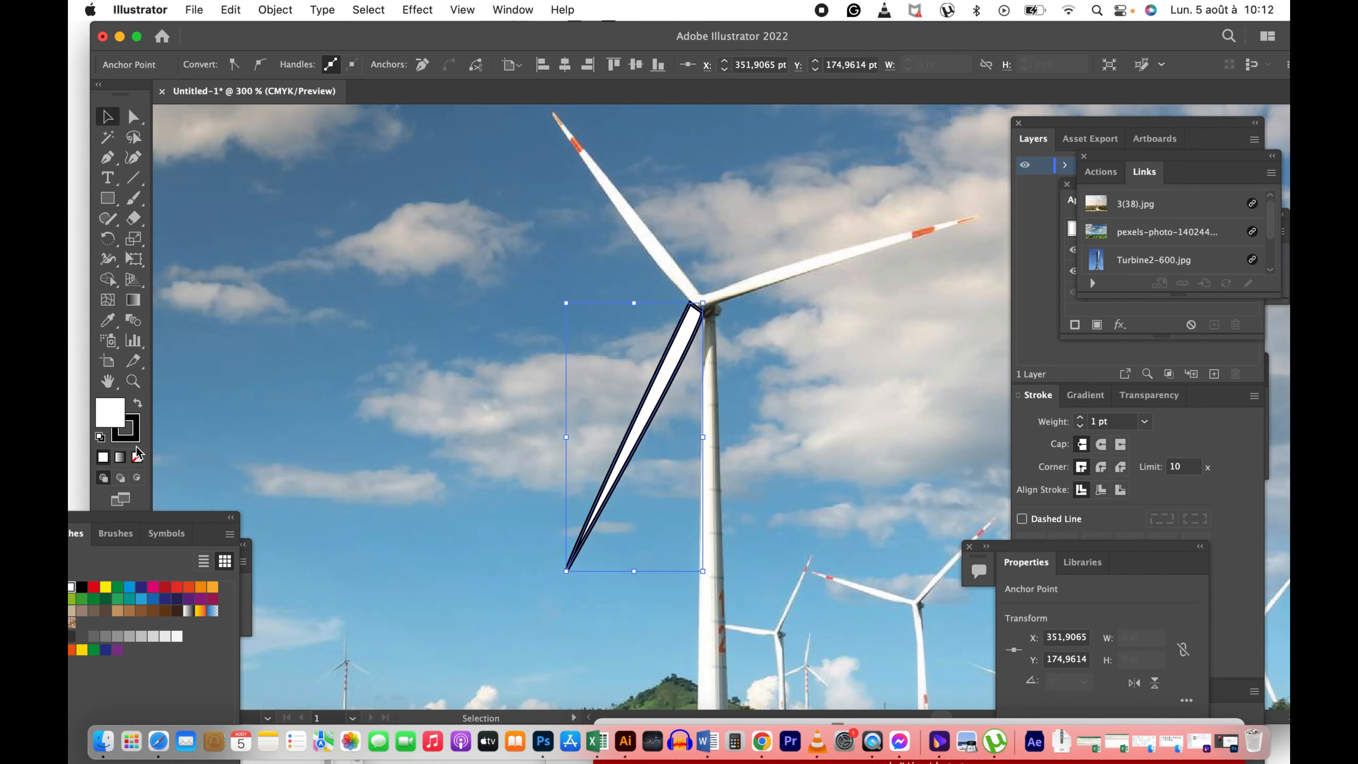
left_click(138, 458)
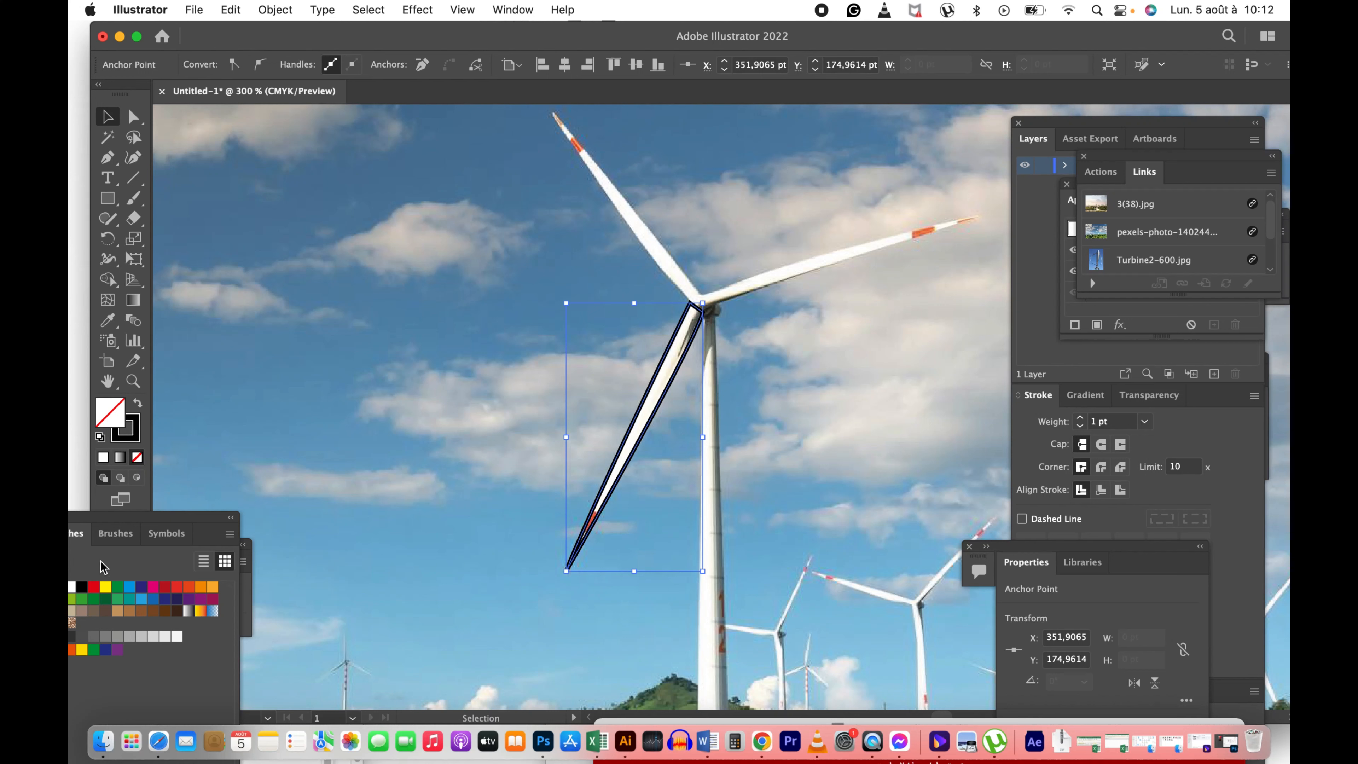
left_click(73, 587)
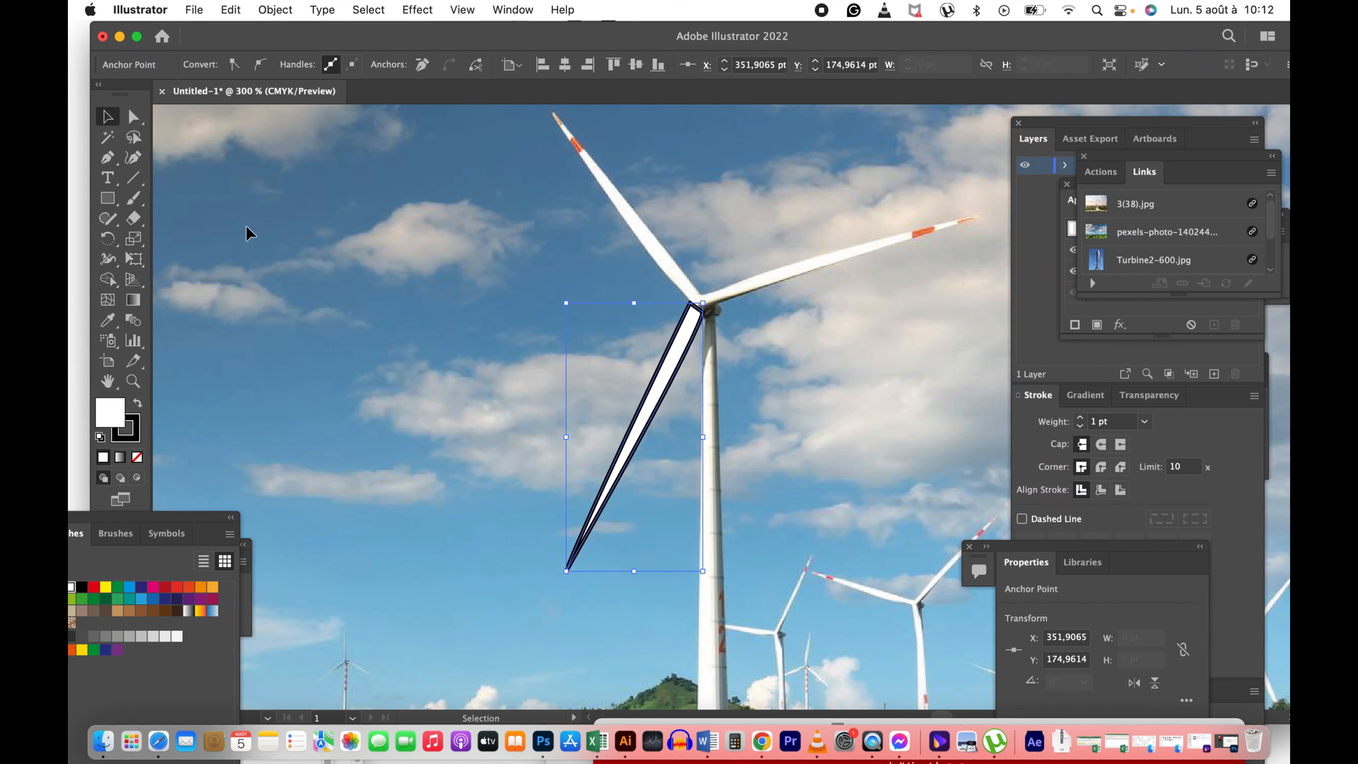
Step: Set the traced blade's stroke weight to 0,25 pt and deselect it
left_click(645, 410)
left_click(364, 64)
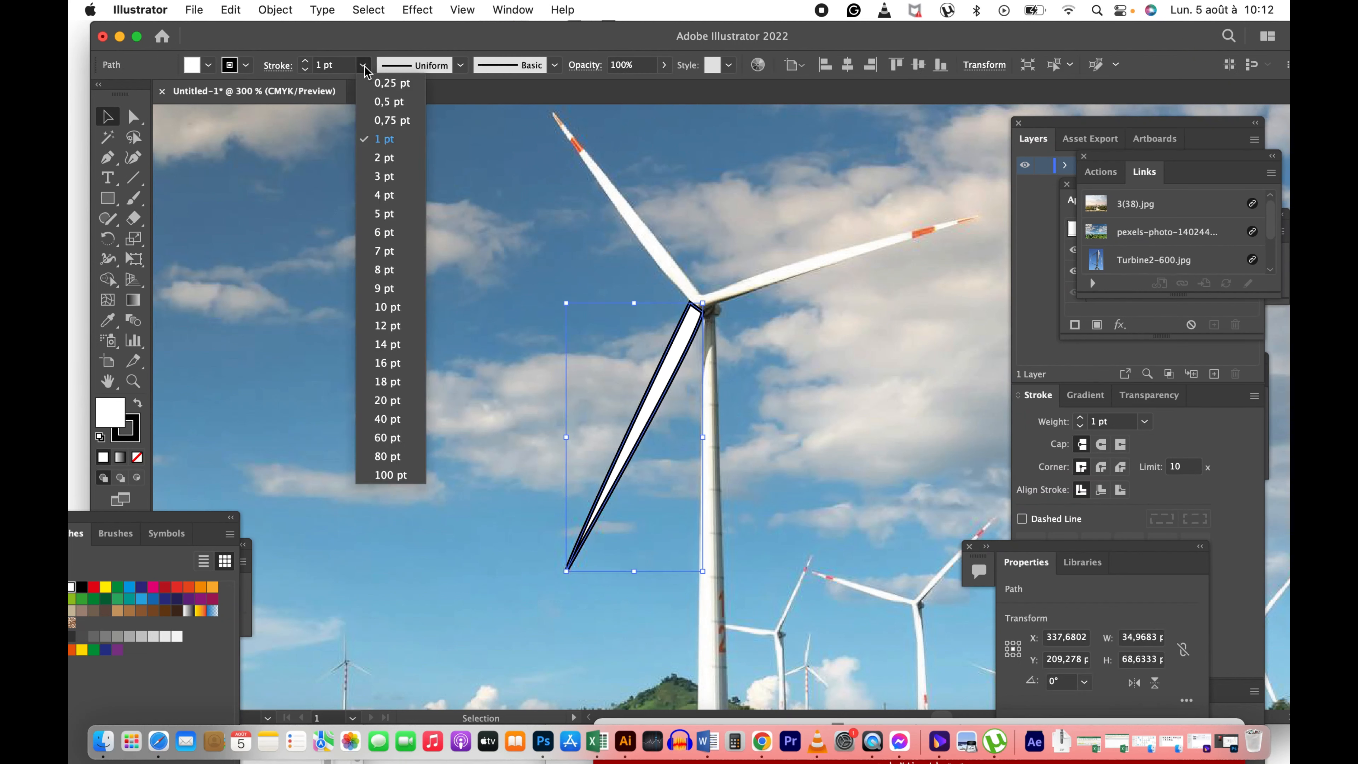
left_click(385, 83)
left_click(459, 281)
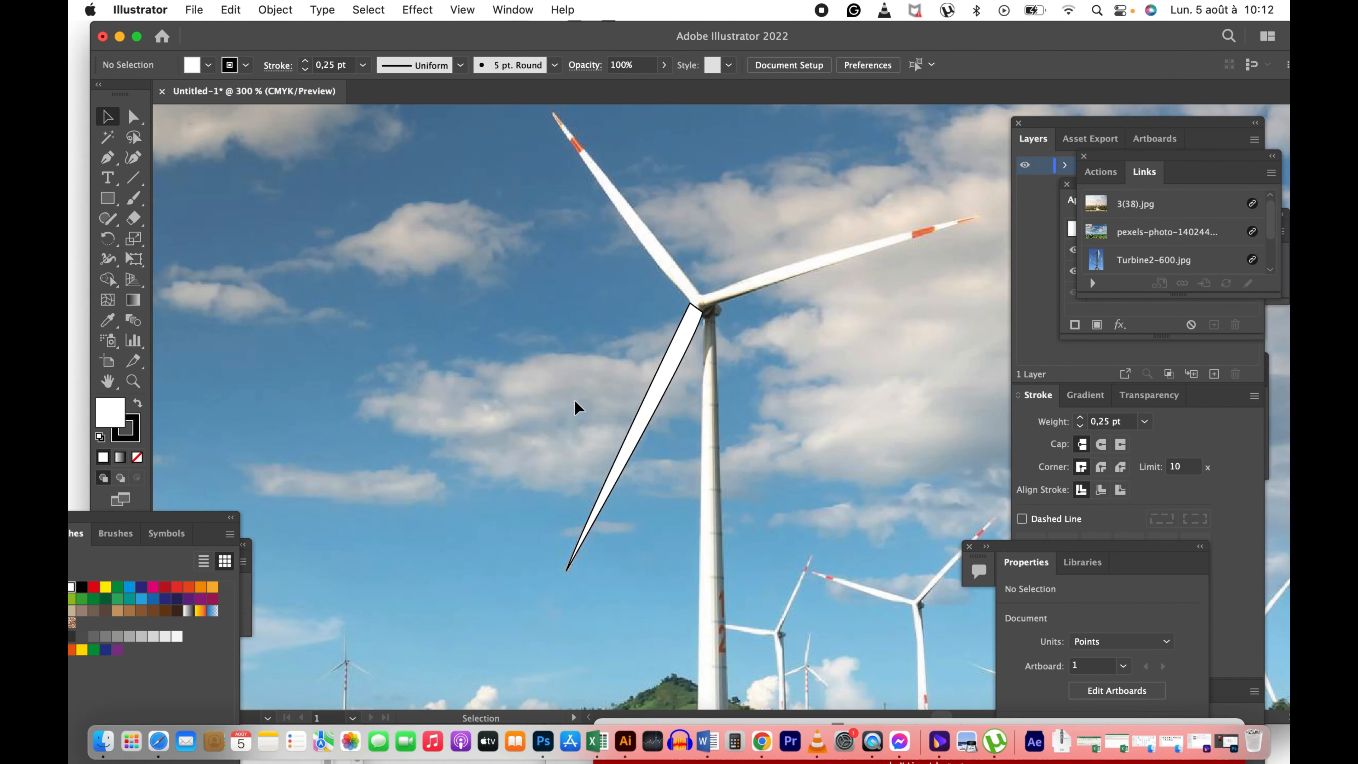
Step: Draw a thin horizontal rectangle about 11.7 × 3.1 pt across the lower half of the traced blade
key("z")
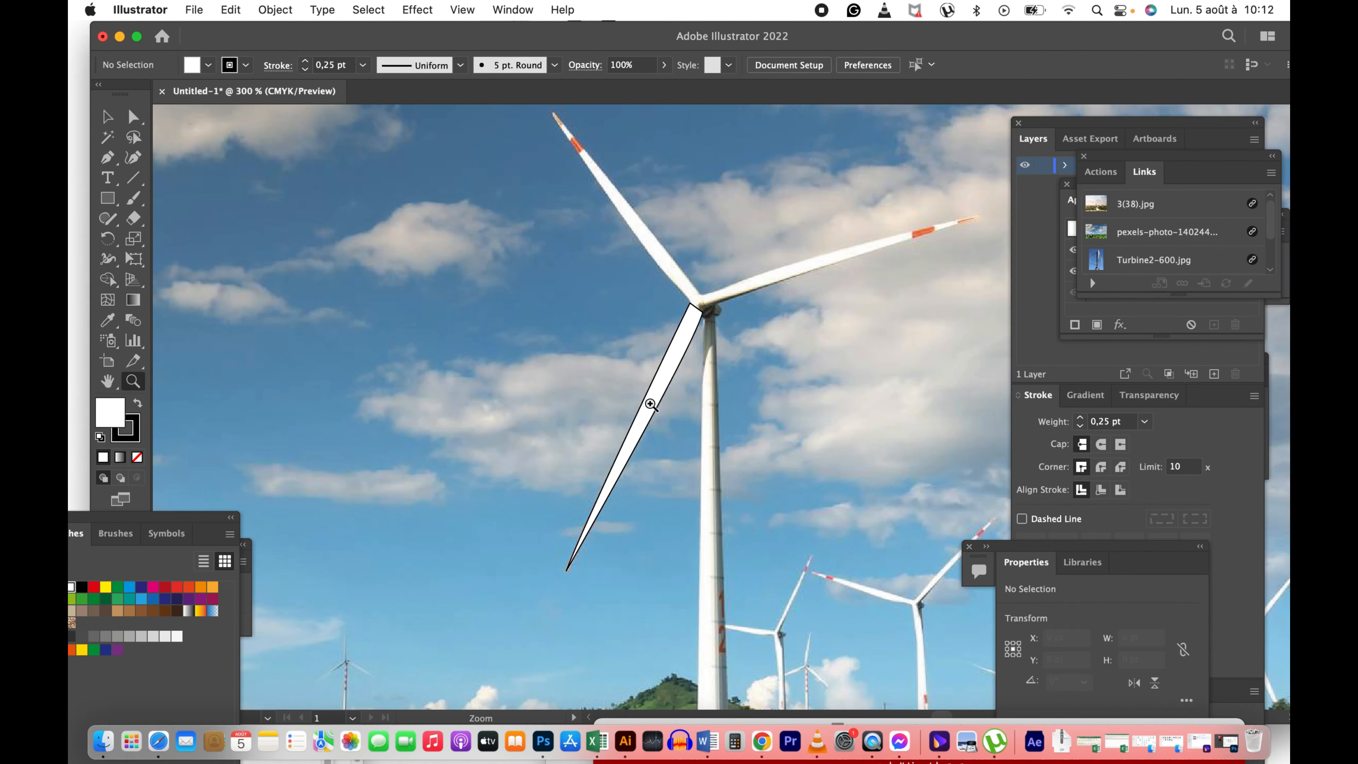
left_click(652, 401)
left_click(670, 394)
left_click_drag(648, 391, 538, 309)
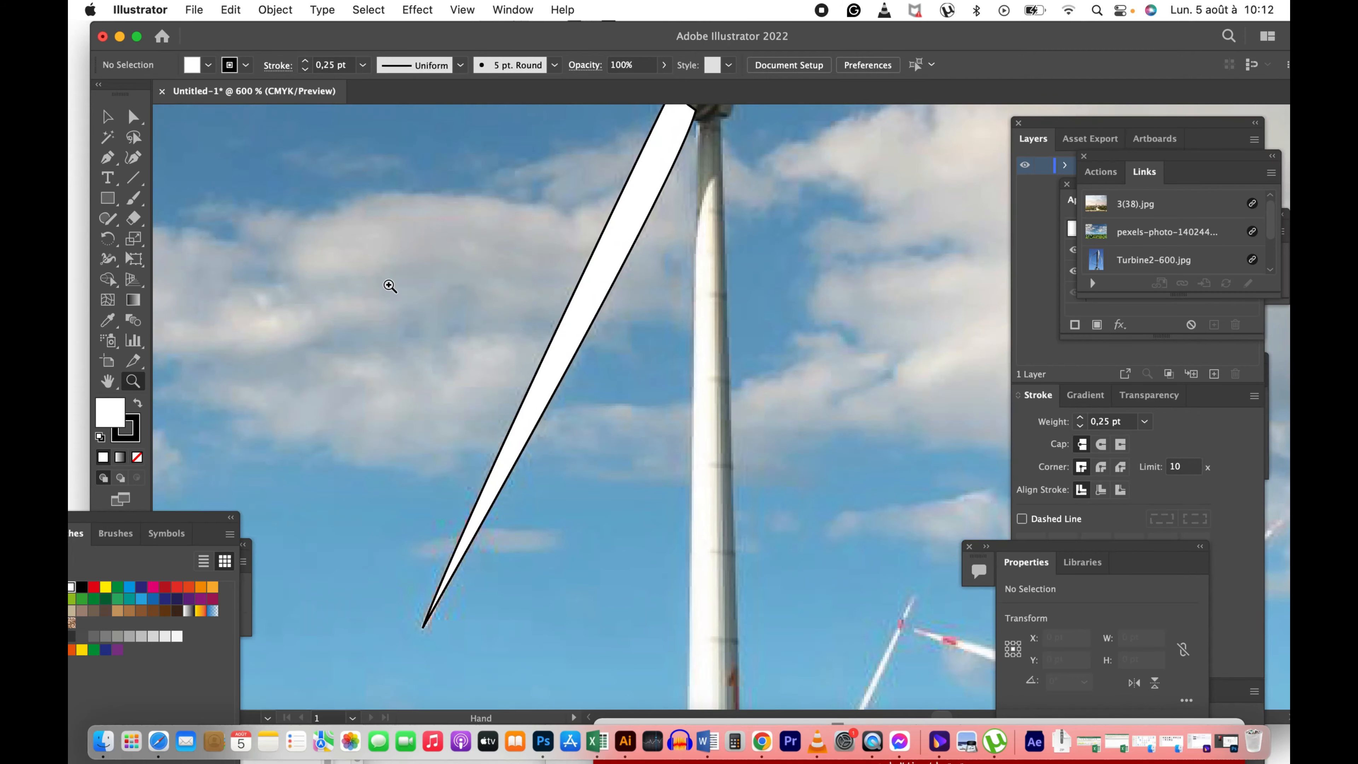
left_click(109, 201)
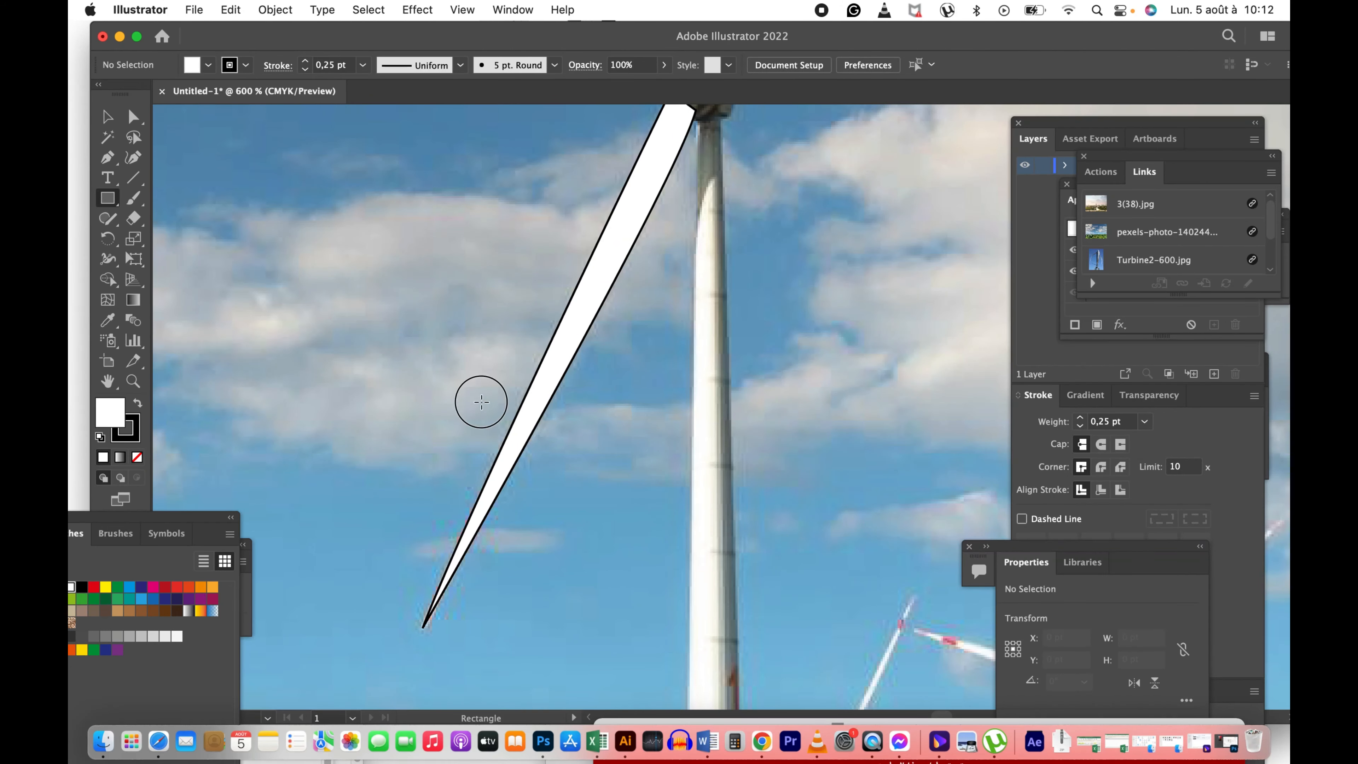
left_click_drag(481, 402, 574, 426)
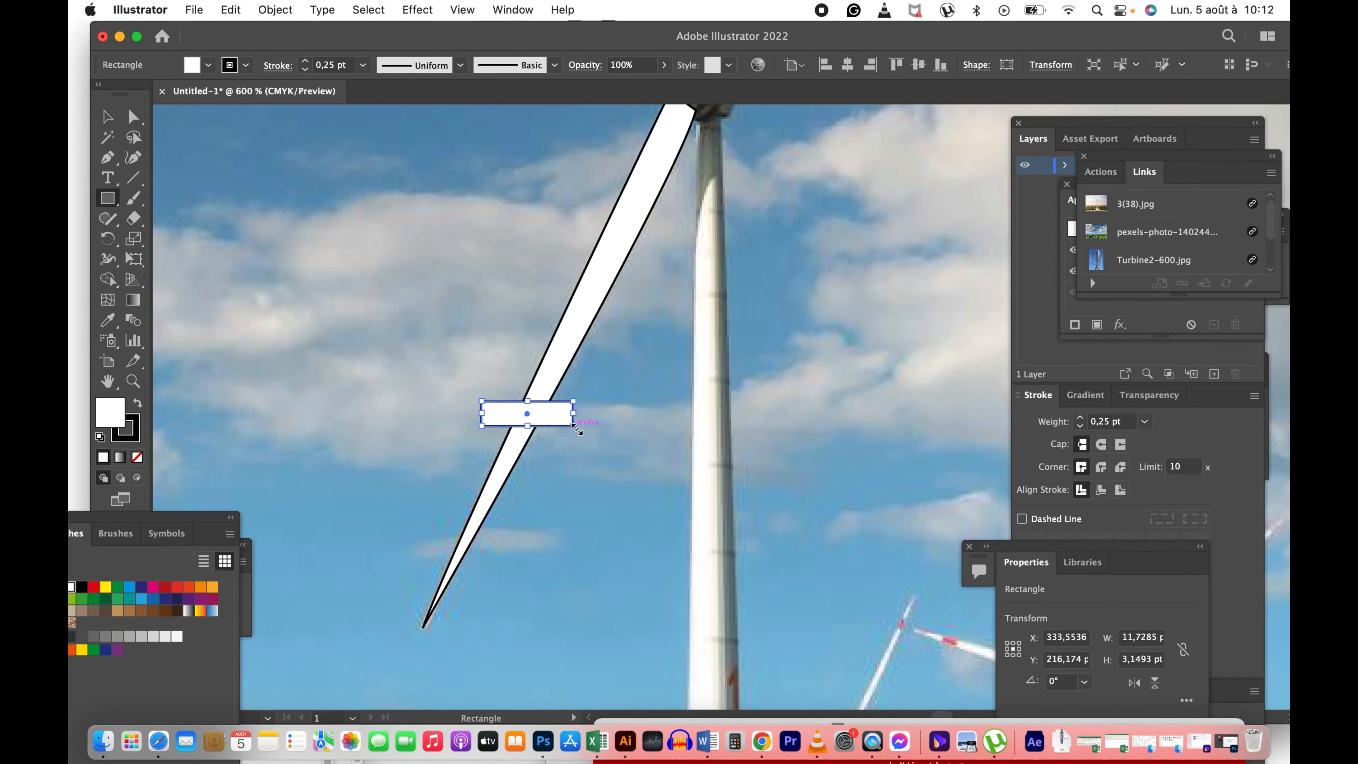
Step: Recolour the rectangle with the orange sampled from the stripe on the photo's upper-right turbine blade
scroll(610, 401, "up", 3)
key("z")
left_click(663, 386, "alt")
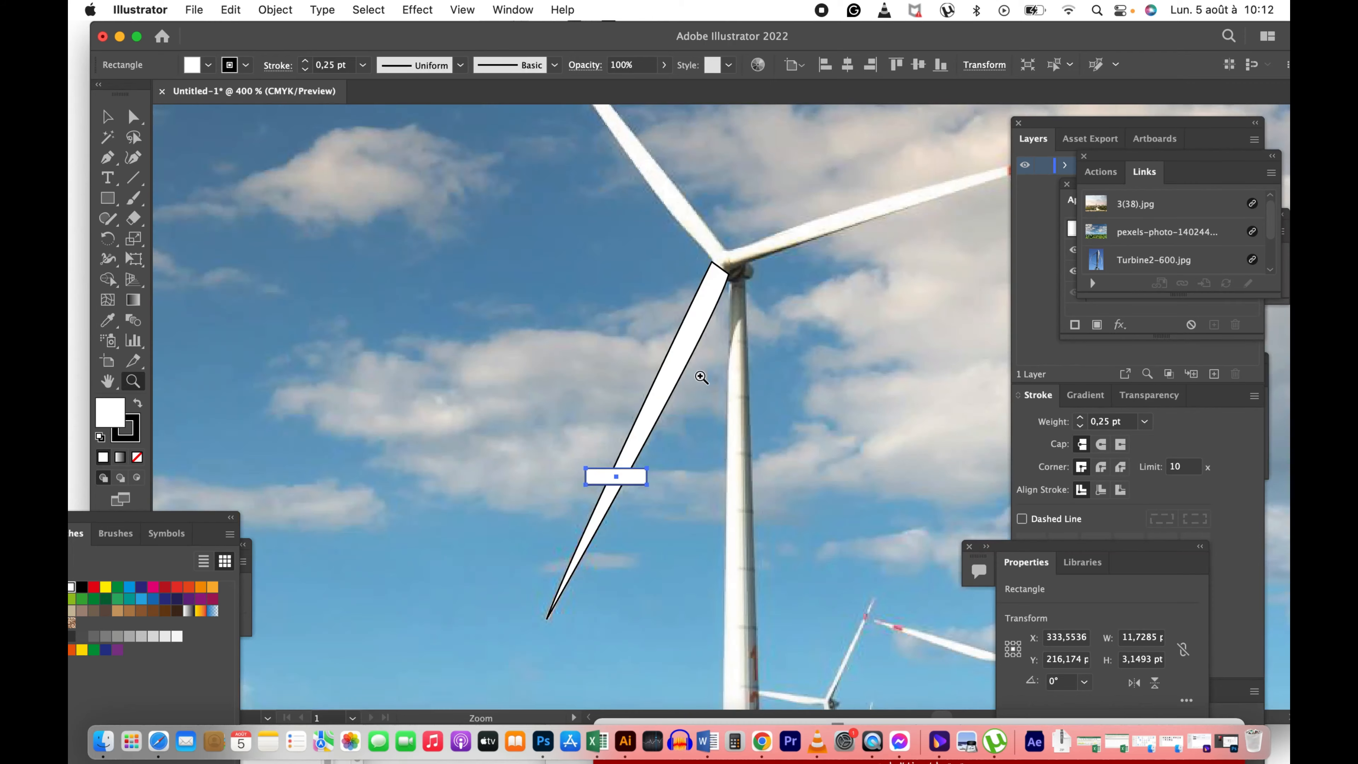
left_click_drag(702, 377, 530, 411)
key("v")
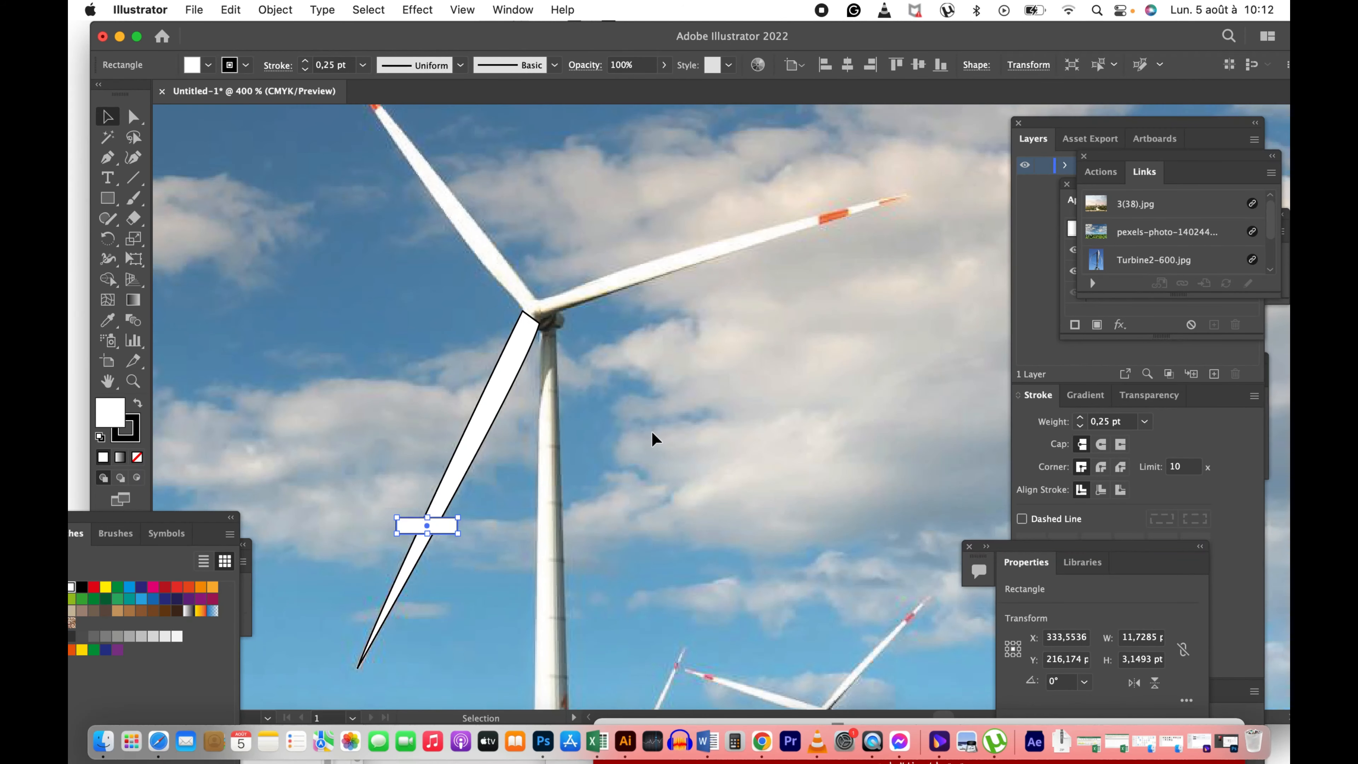
key("i")
left_click(833, 215)
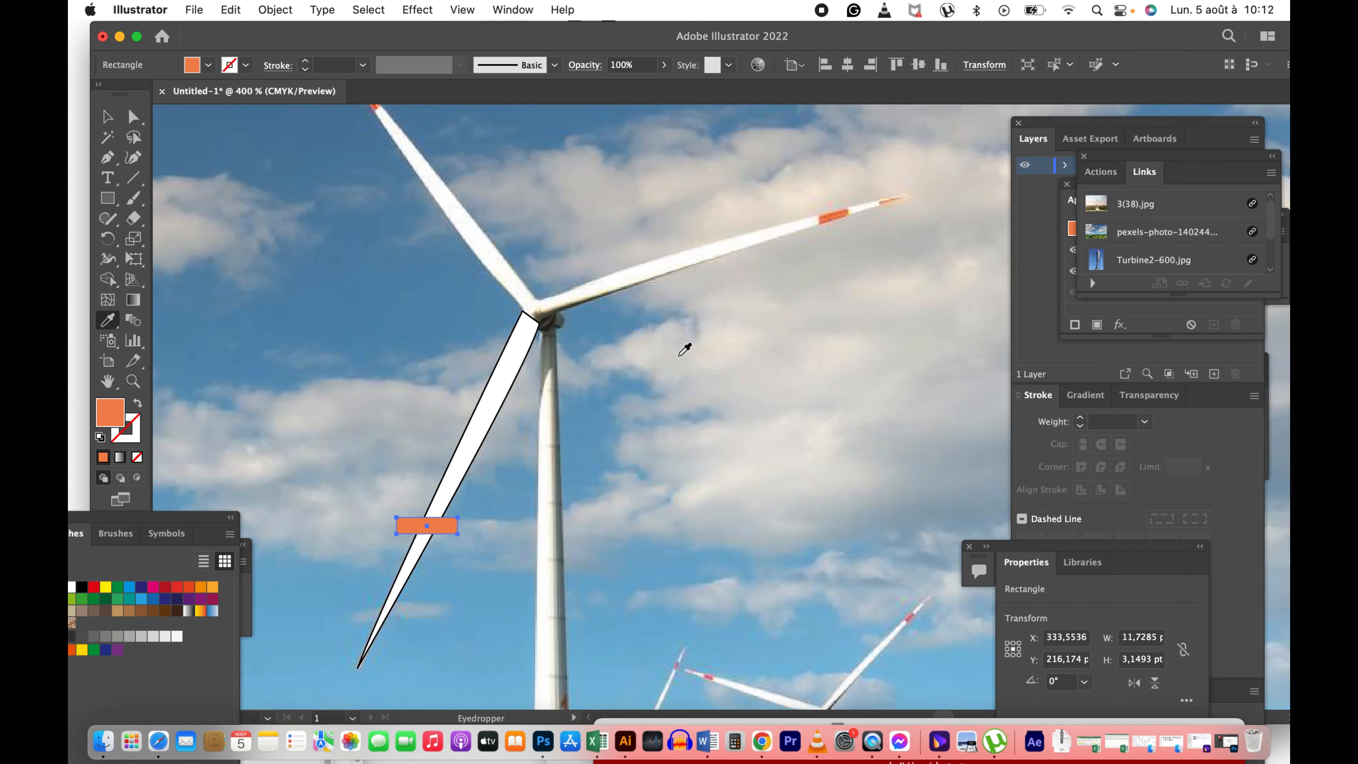
Step: Rotate the orange band to about 334.4° so it crosses the blade squarely, and place a copy nearer the tip
key("v")
left_click_drag(466, 511, 449, 533)
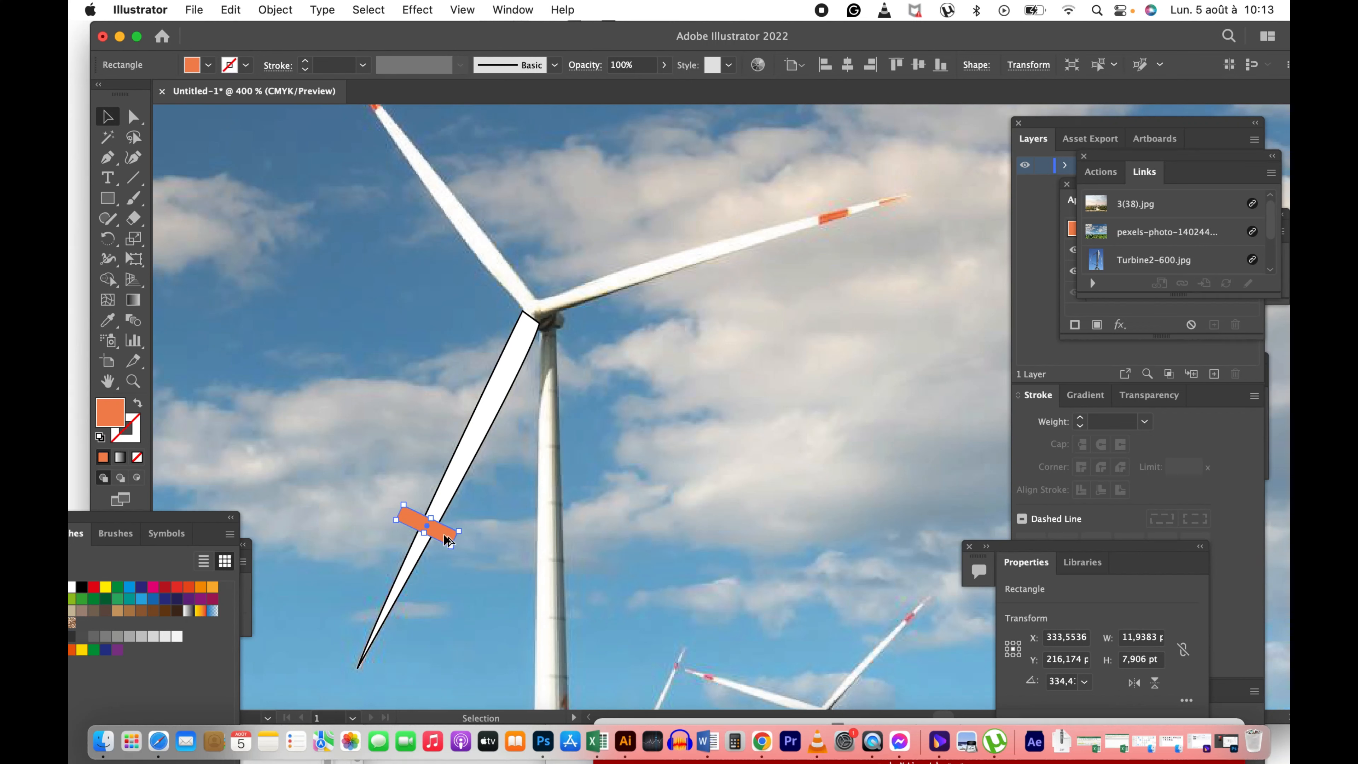
left_click_drag(445, 532, 405, 606)
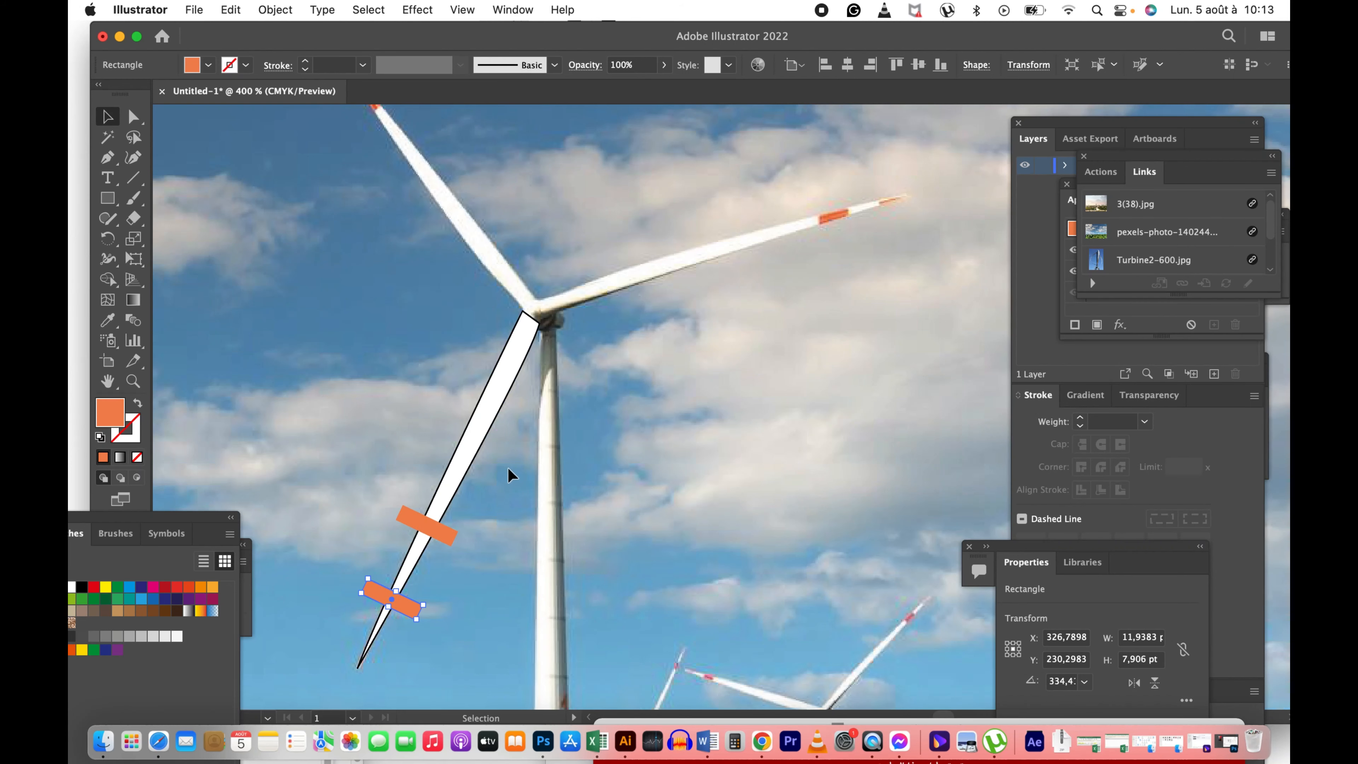
Step: Select the traced blade with both orange bands and place a copy of them to the left of the original
key("z")
left_click(540, 465, "alt")
scroll(592, 445, "right", 5)
scroll(592, 445, "down", 2)
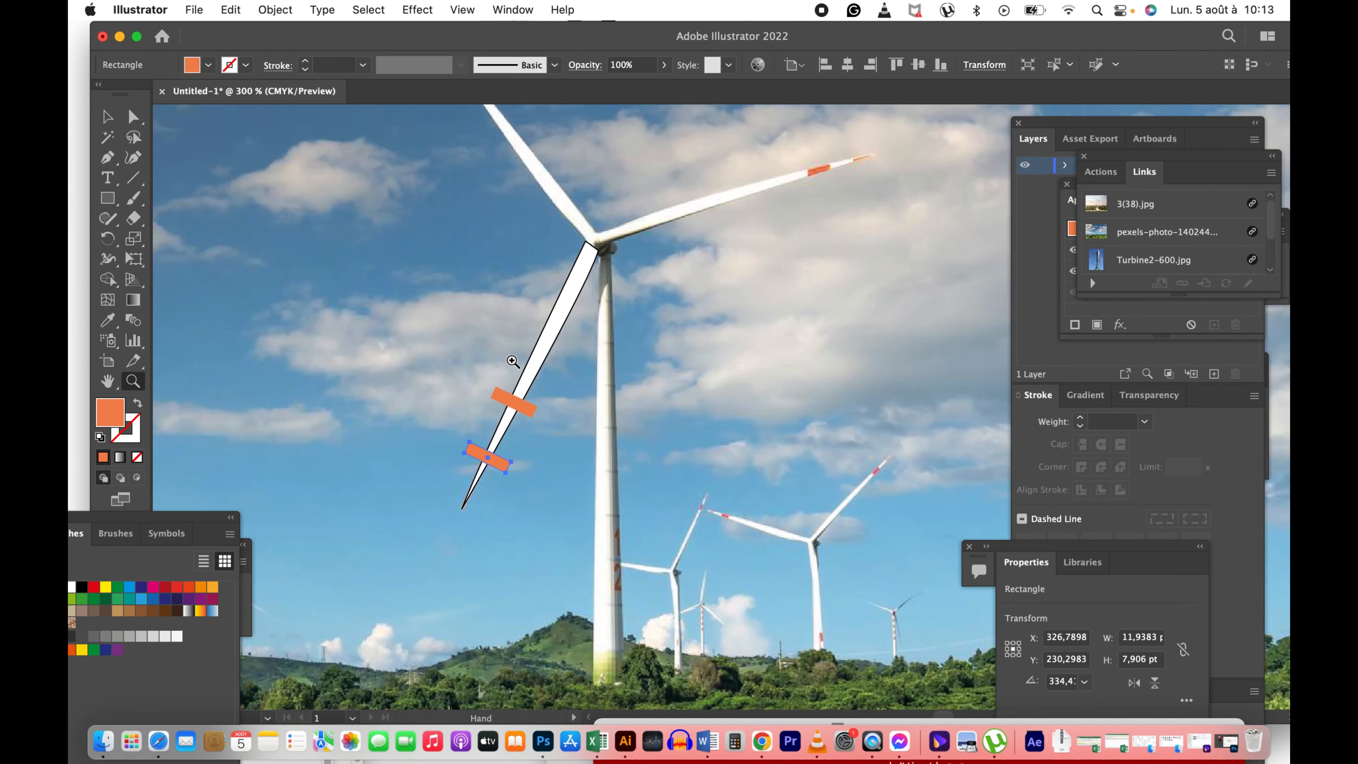
key("v")
left_click(518, 405, "shift")
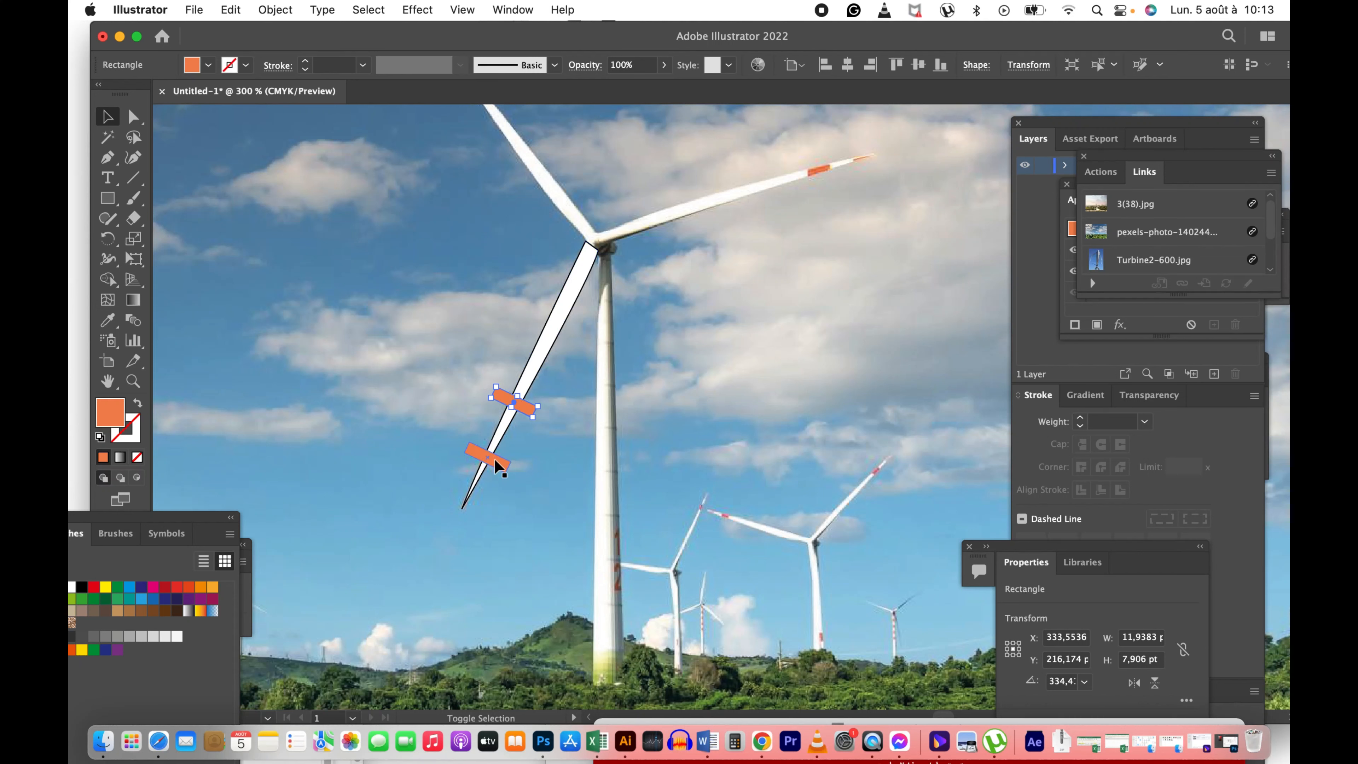
left_click(535, 378, "shift")
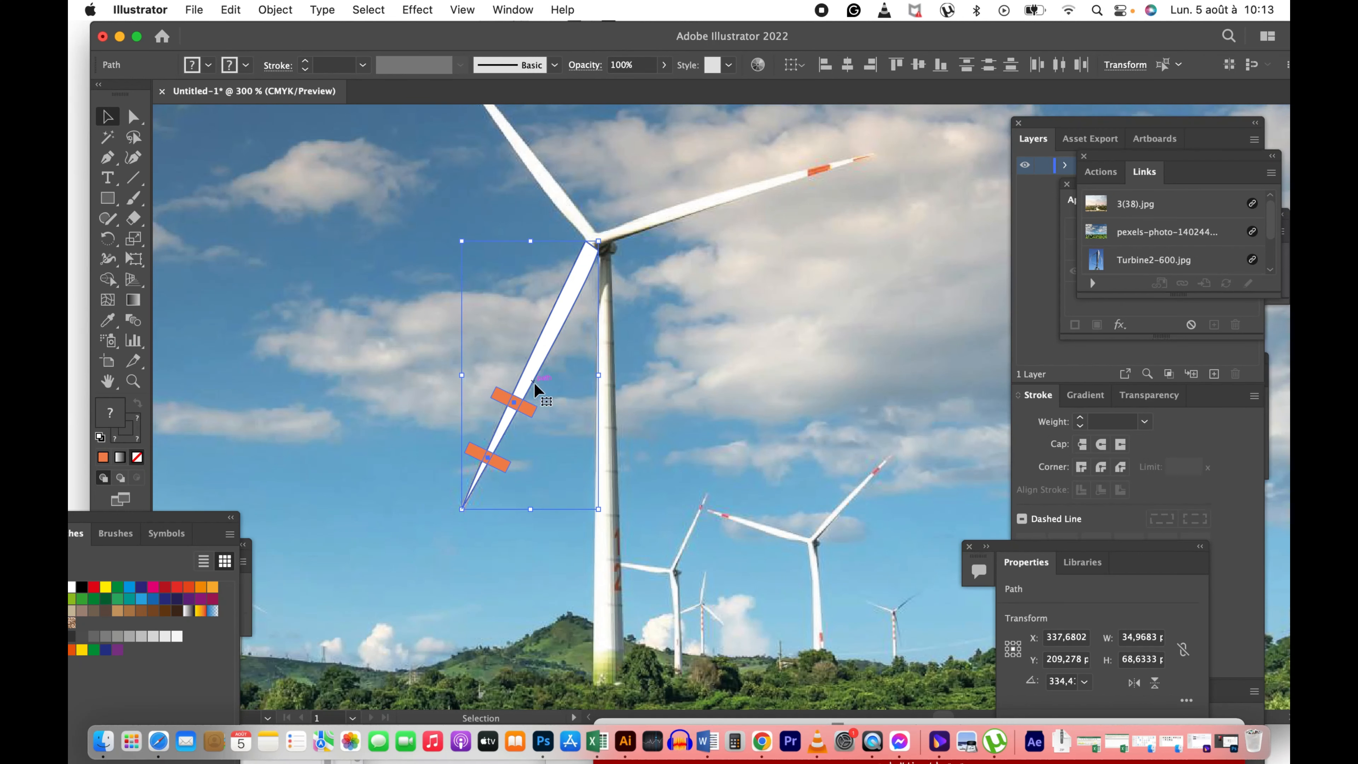
left_click_drag(533, 382, 377, 367)
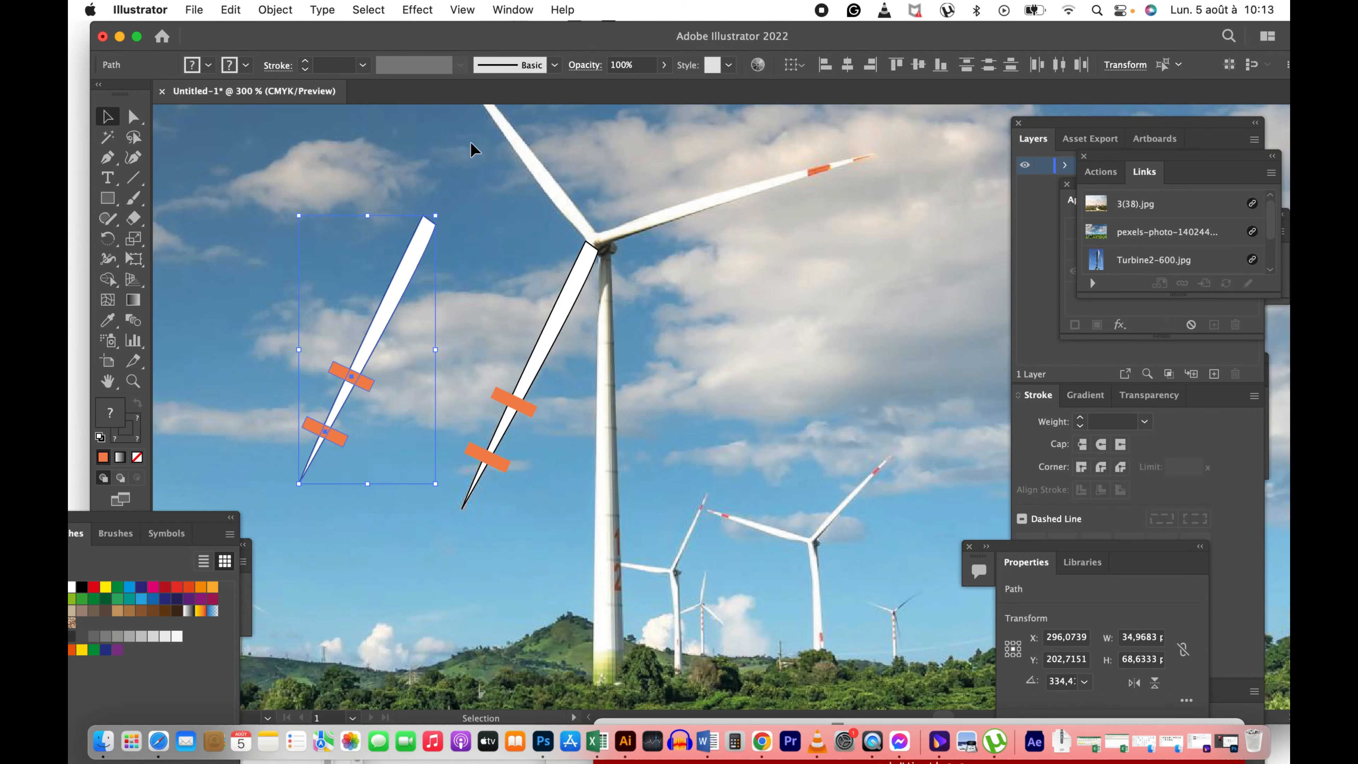
Step: Select the copied blade together with its two orange bands and bring up the Pathfinder operations
key("a")
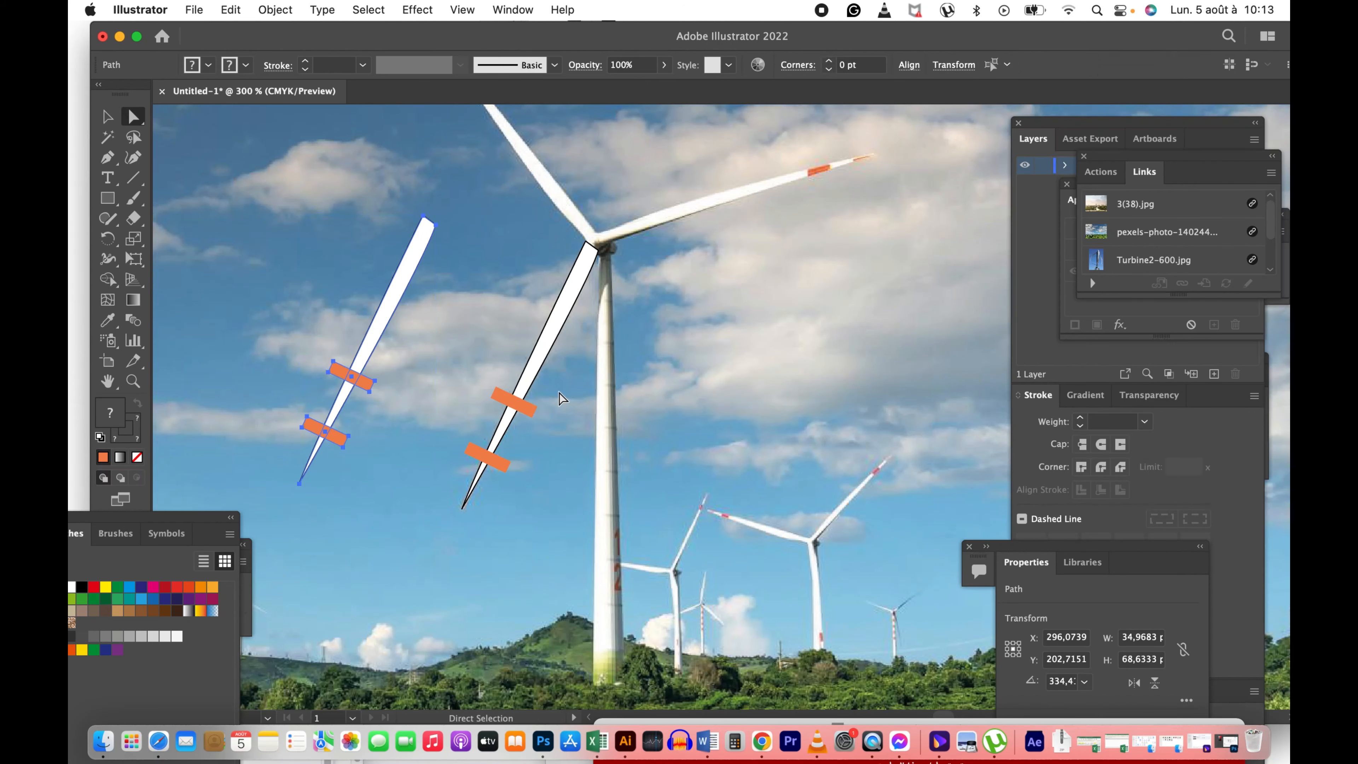
left_click(562, 400)
key("z")
left_click(592, 398)
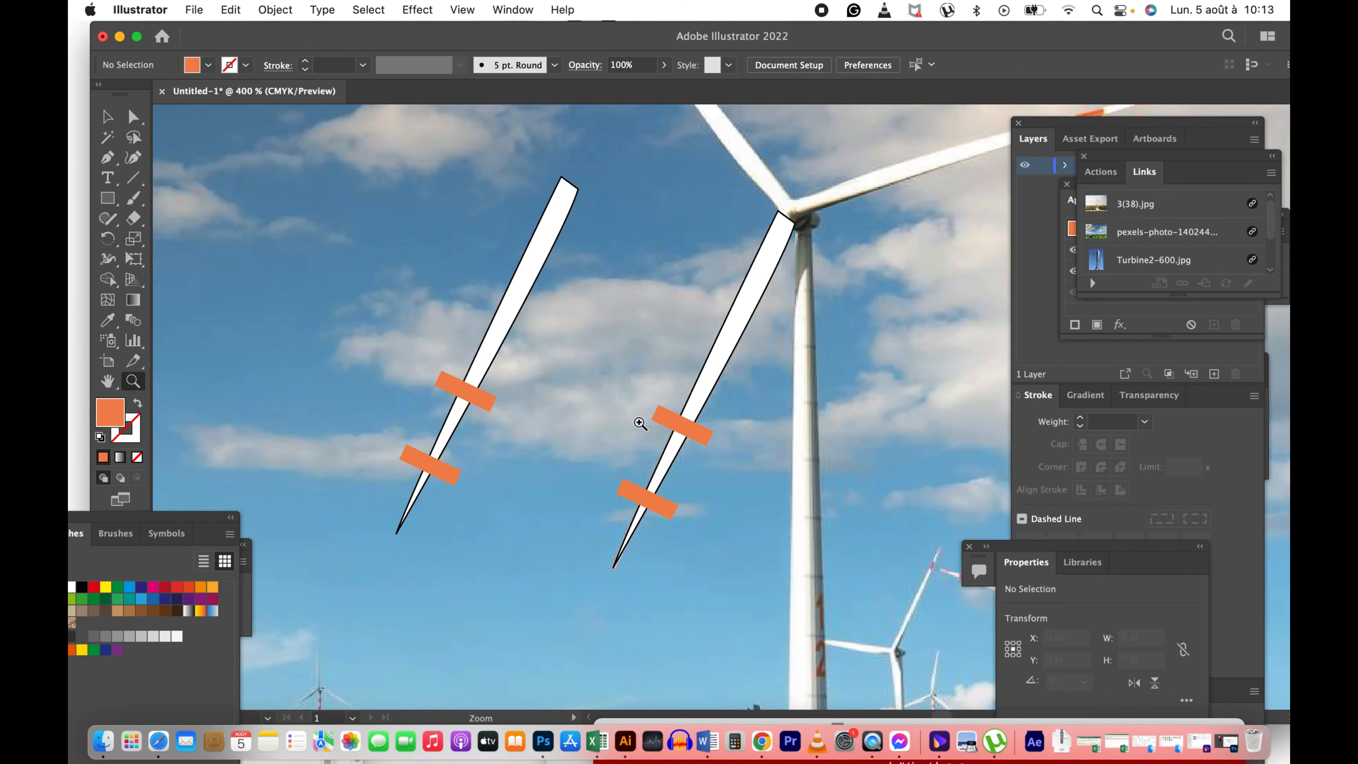
key("v")
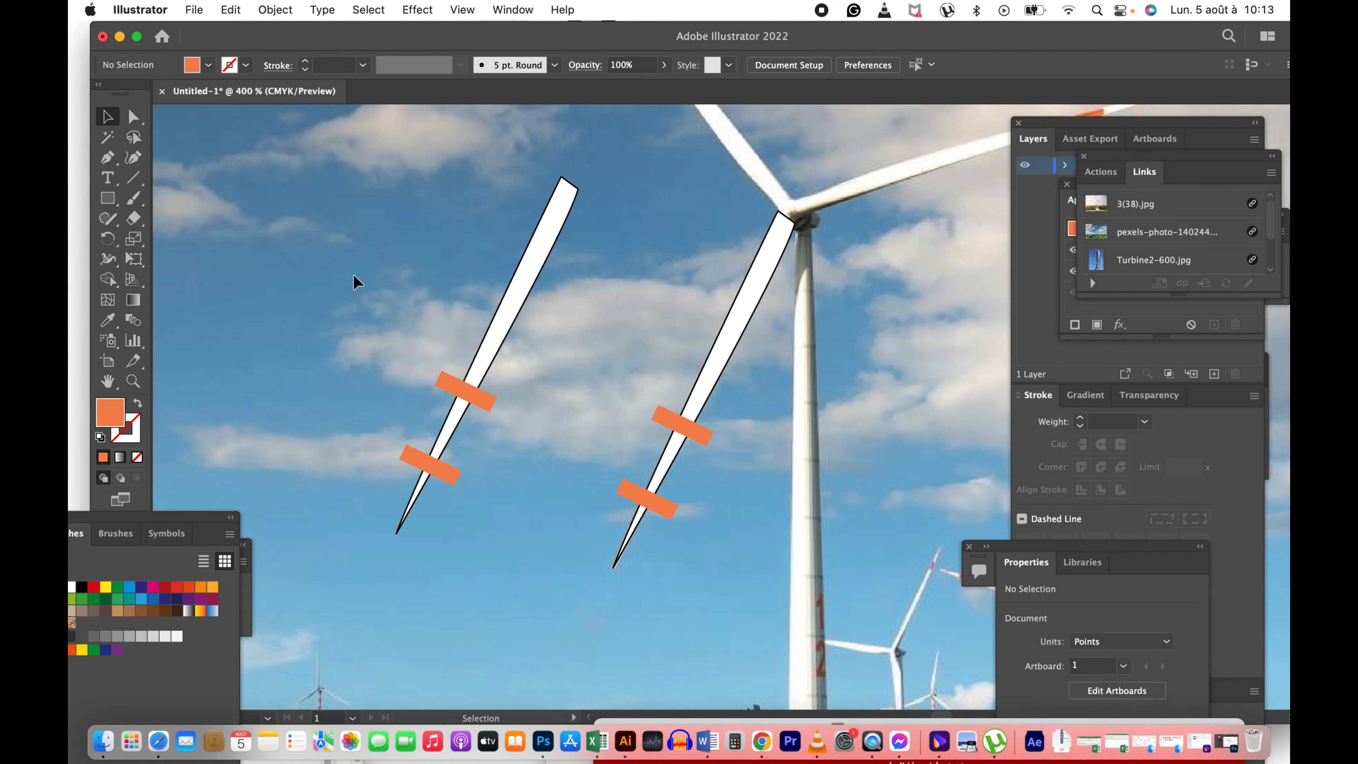
left_click_drag(508, 489, 509, 489)
left_click(512, 10)
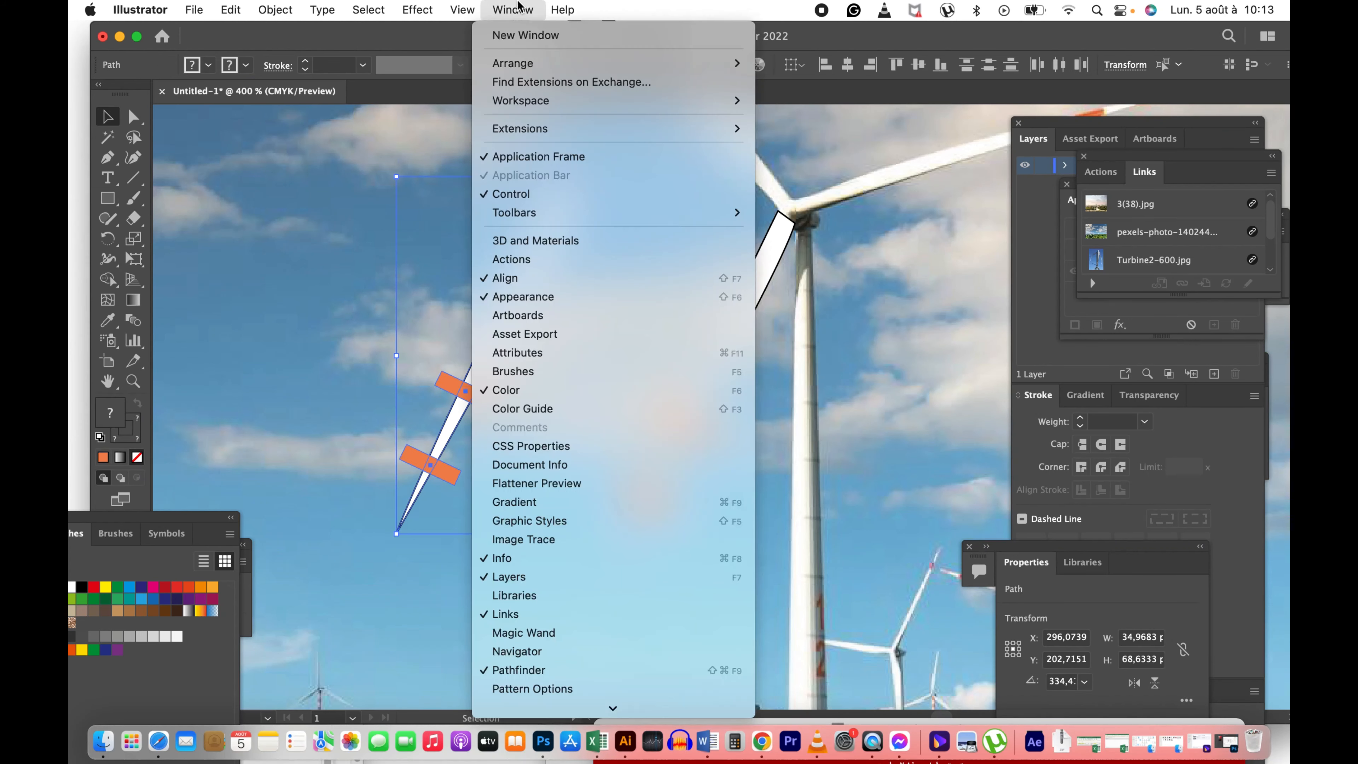
left_click(652, 669)
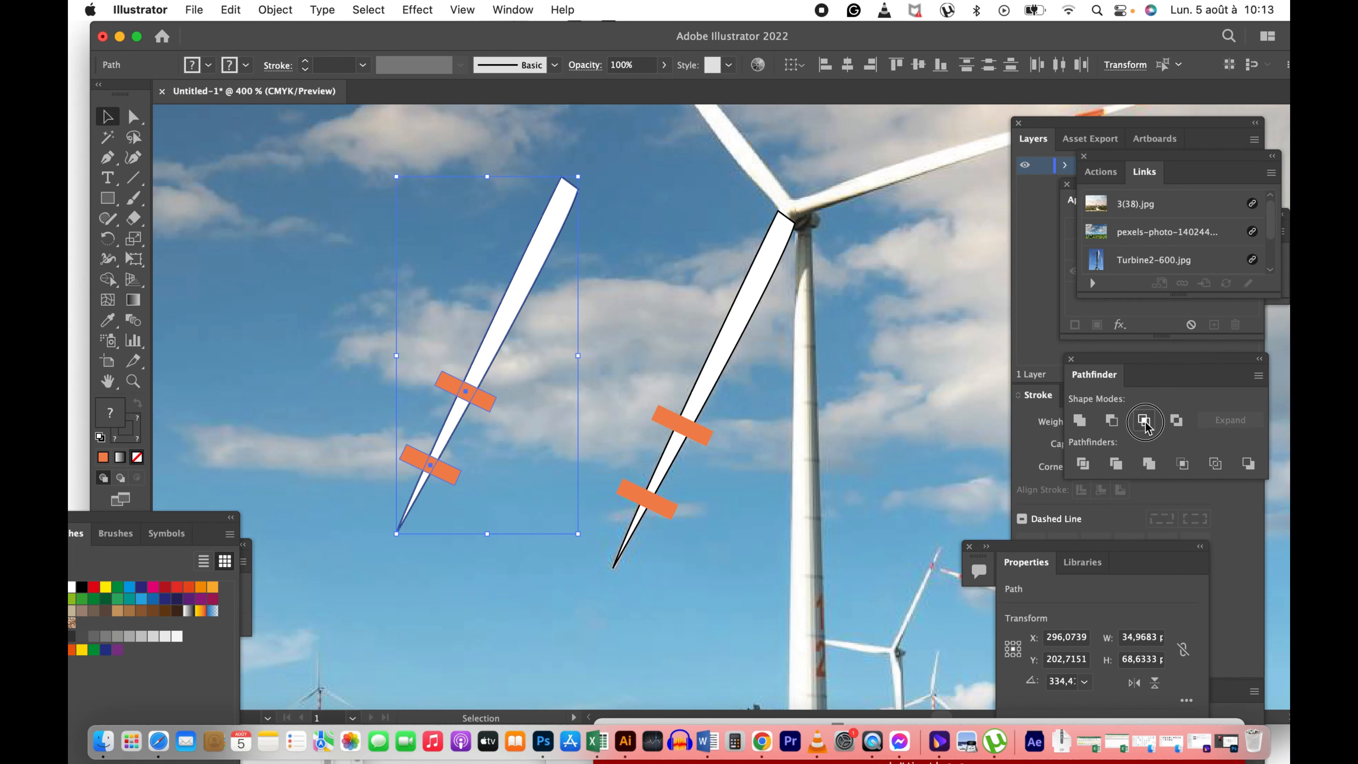
Step: Try the Pathfinder Intersect, Exclude, Unite, Minus Front and Trim operations on the copied blade and bands, undoing each
left_click(1144, 422)
left_click(870, 418)
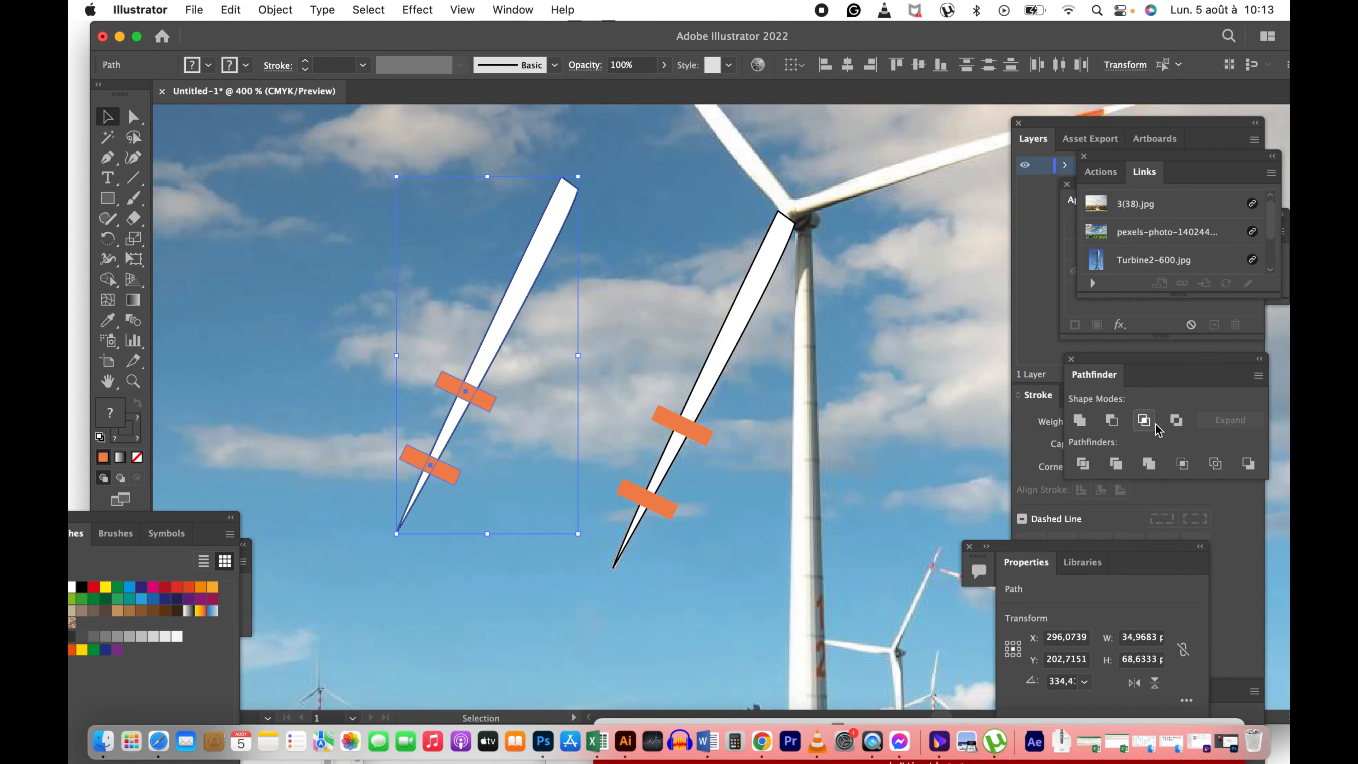
left_click(1176, 422)
key("super+z")
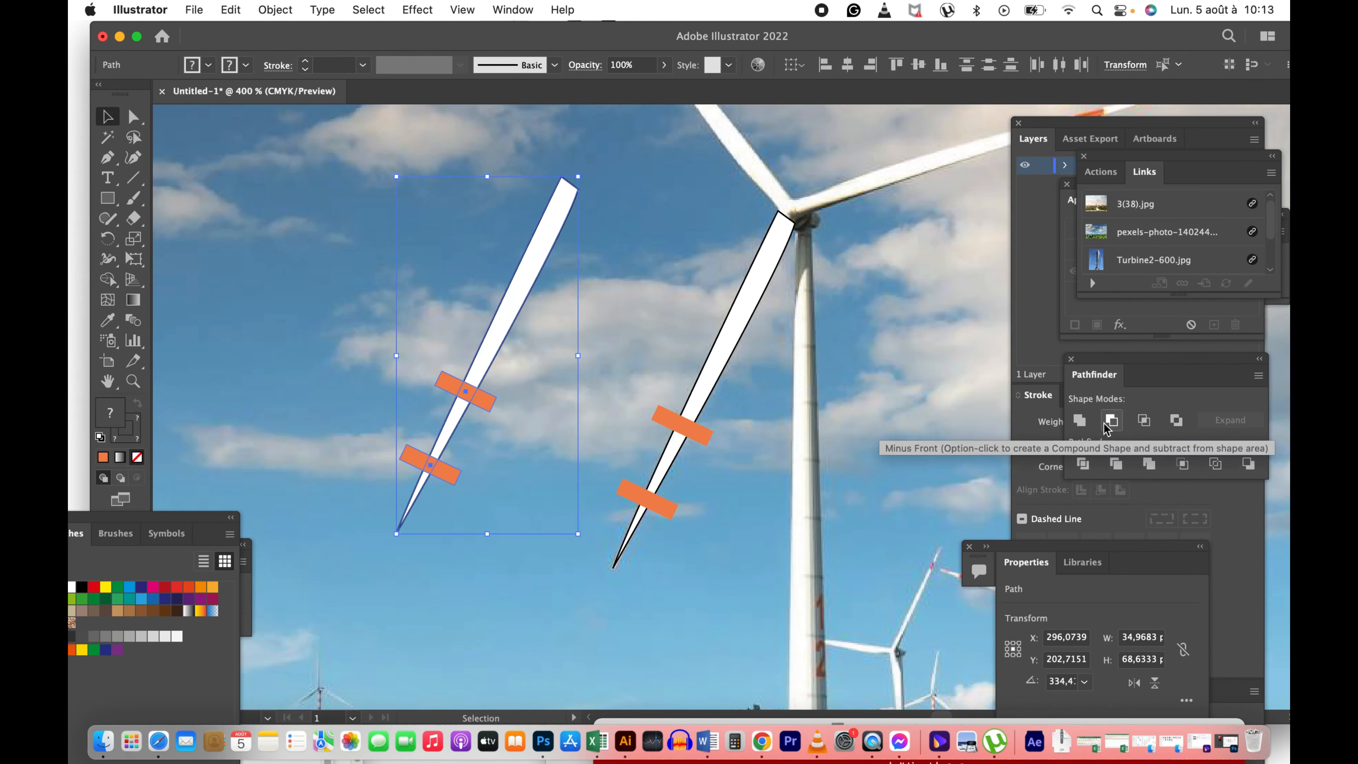
left_click(1079, 424)
key("super+z")
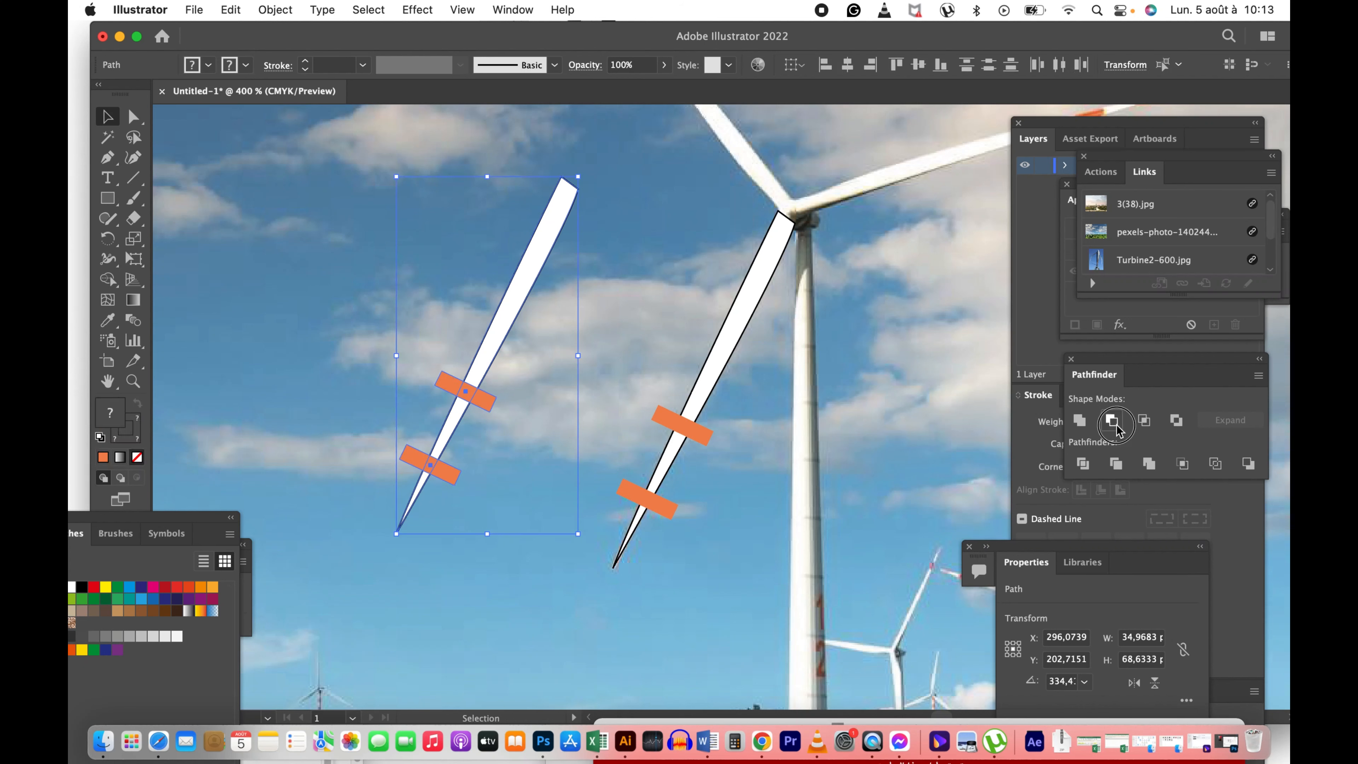
left_click(1111, 422)
left_click(1116, 465)
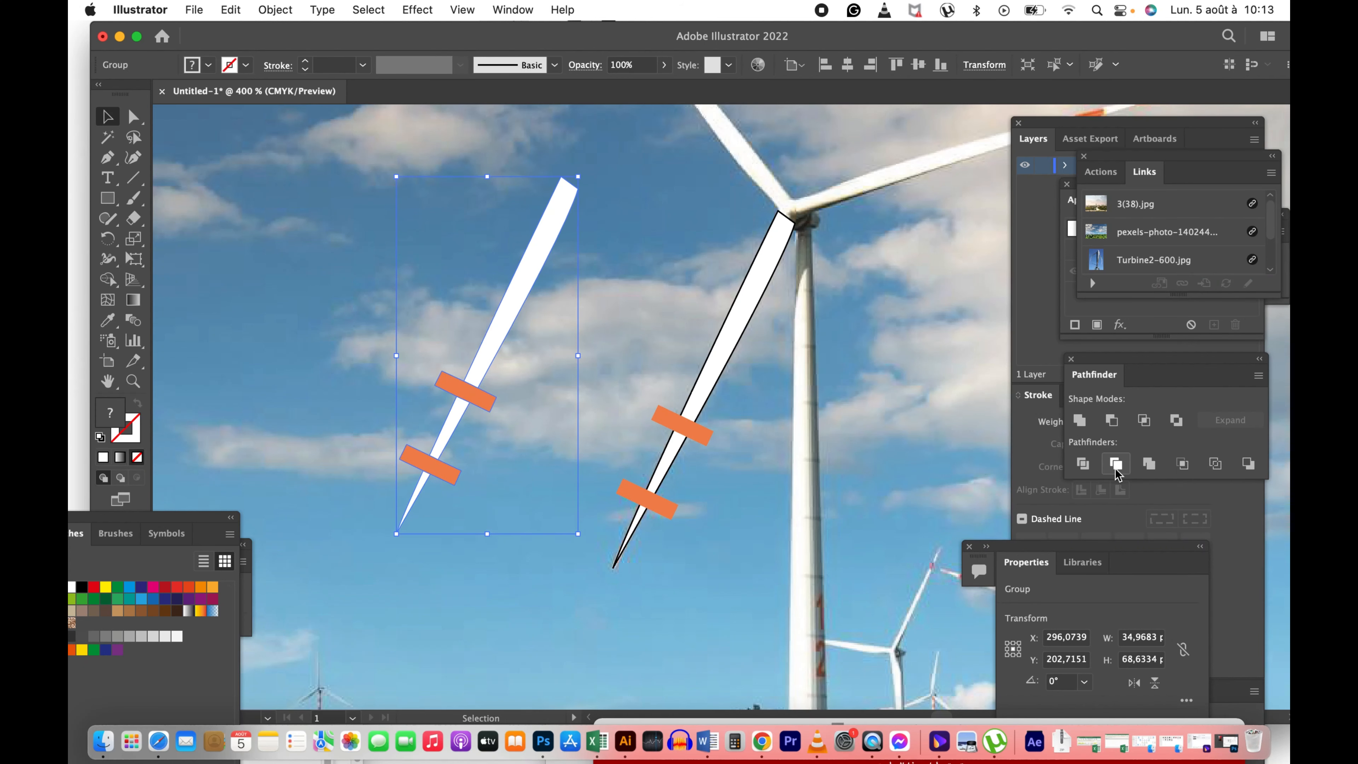
key("super+z")
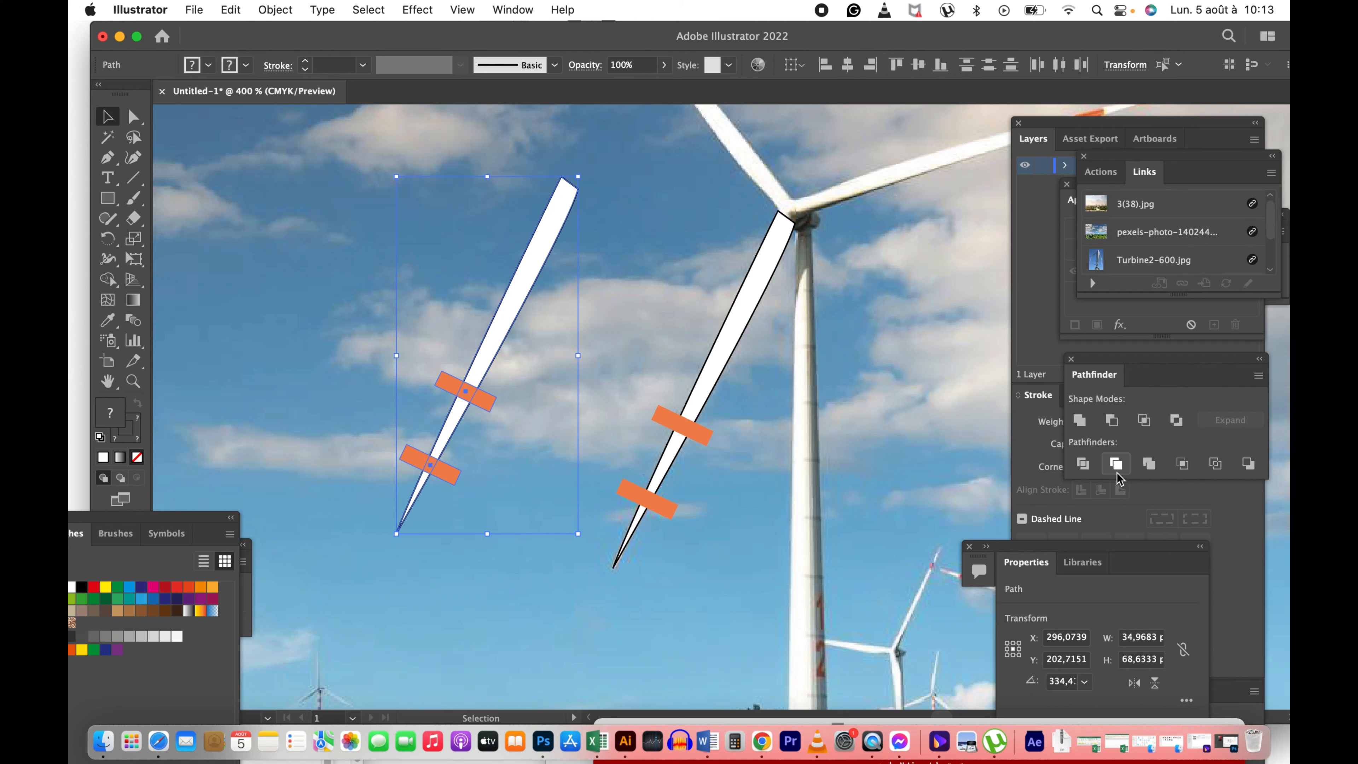
Step: Divide the copied blade and bands with Pathfinder and delete the wide white section above the upper band
left_click(1117, 465)
left_click(602, 307)
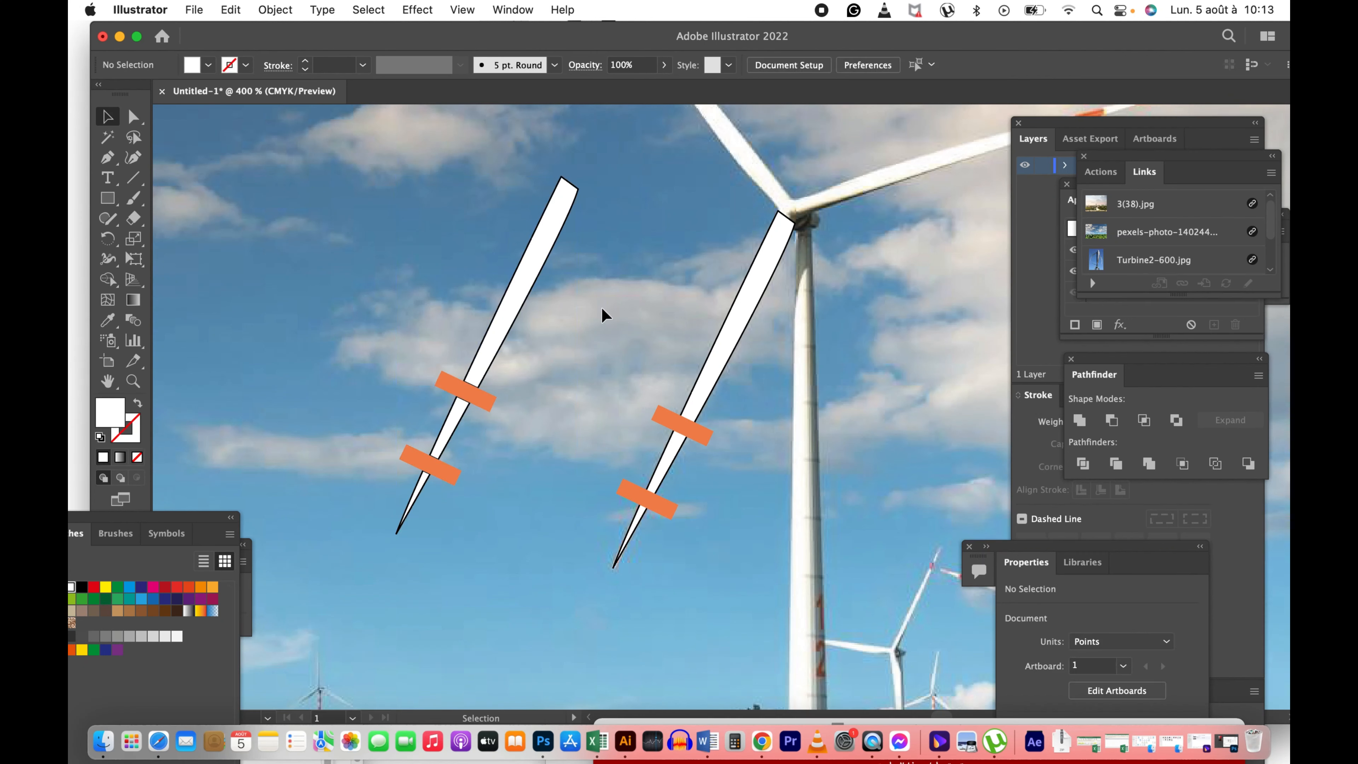
left_click_drag(494, 265, 578, 310)
key("a")
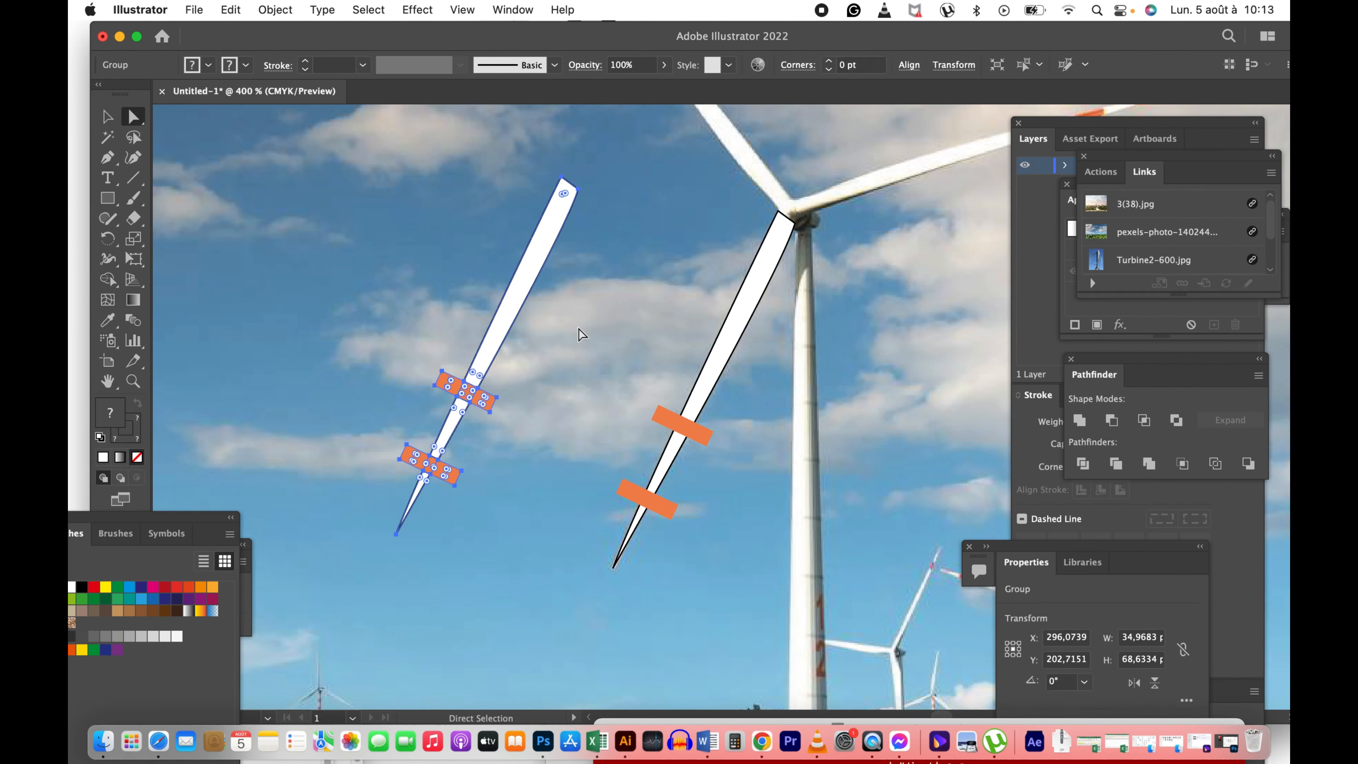
left_click_drag(606, 172, 601, 177)
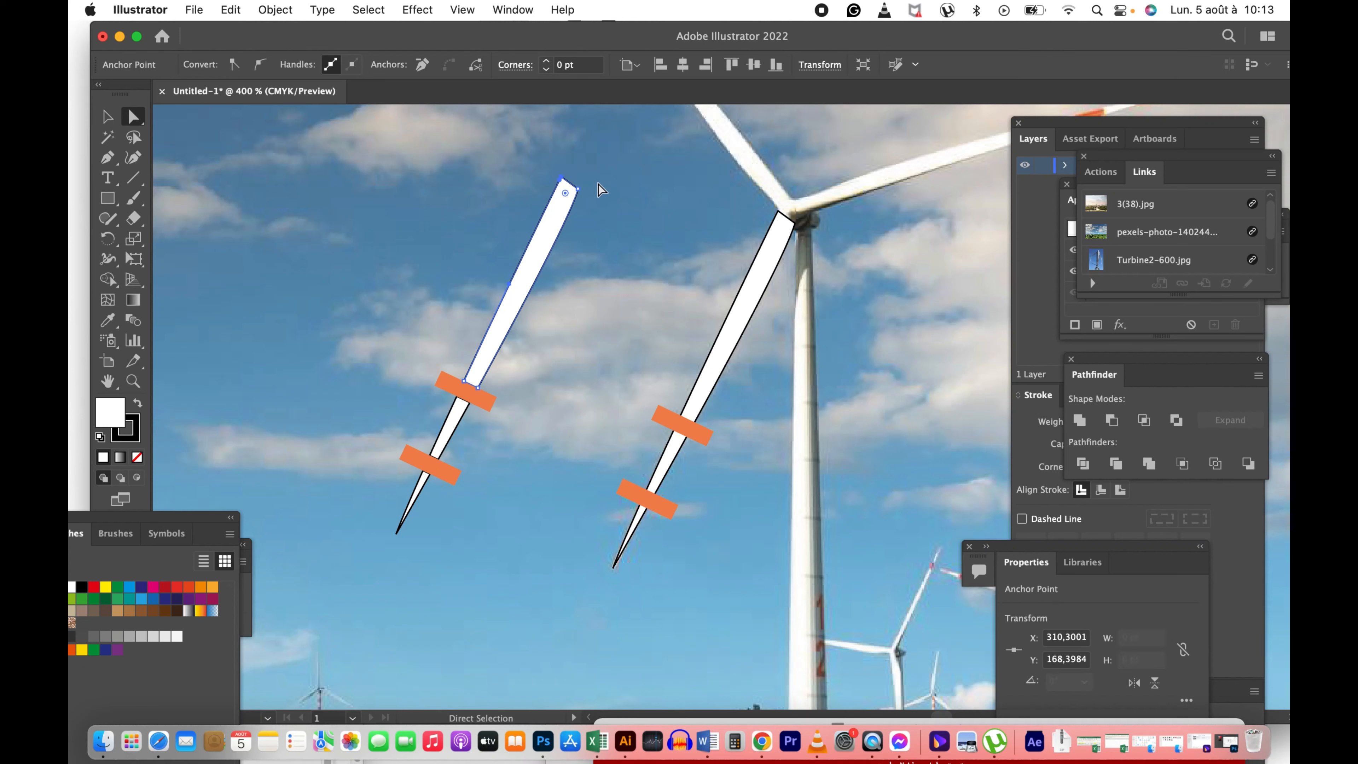
key("Delete")
key("Delete")
Step: Delete the upper band's overhanging ends and the white blade section between the two bands of the copy
mouse_move(460, 365)
left_mouse_down()
mouse_move(440, 379)
mouse_move(489, 432)
left_mouse_up()
key("Delete")
key("Delete")
key("Delete")
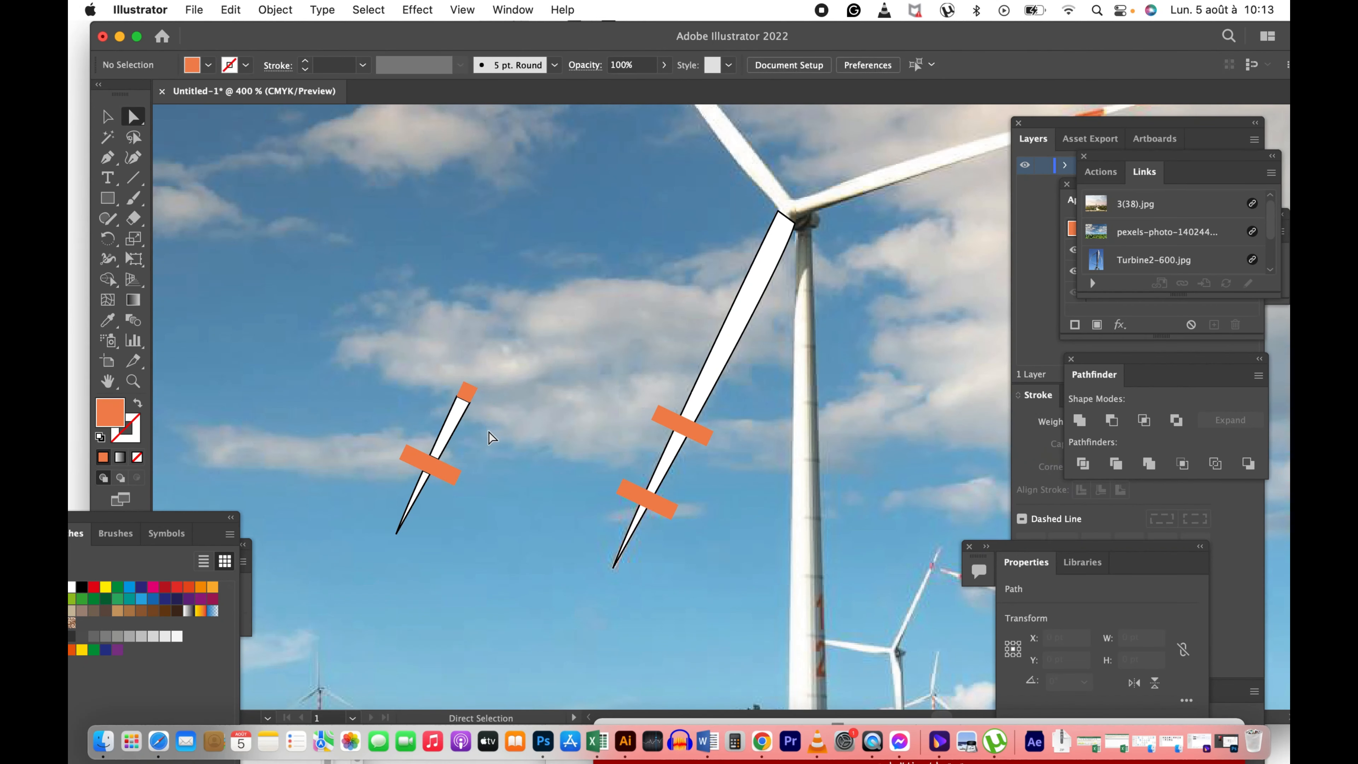
left_click_drag(384, 378, 455, 437)
key("Delete")
key("Delete")
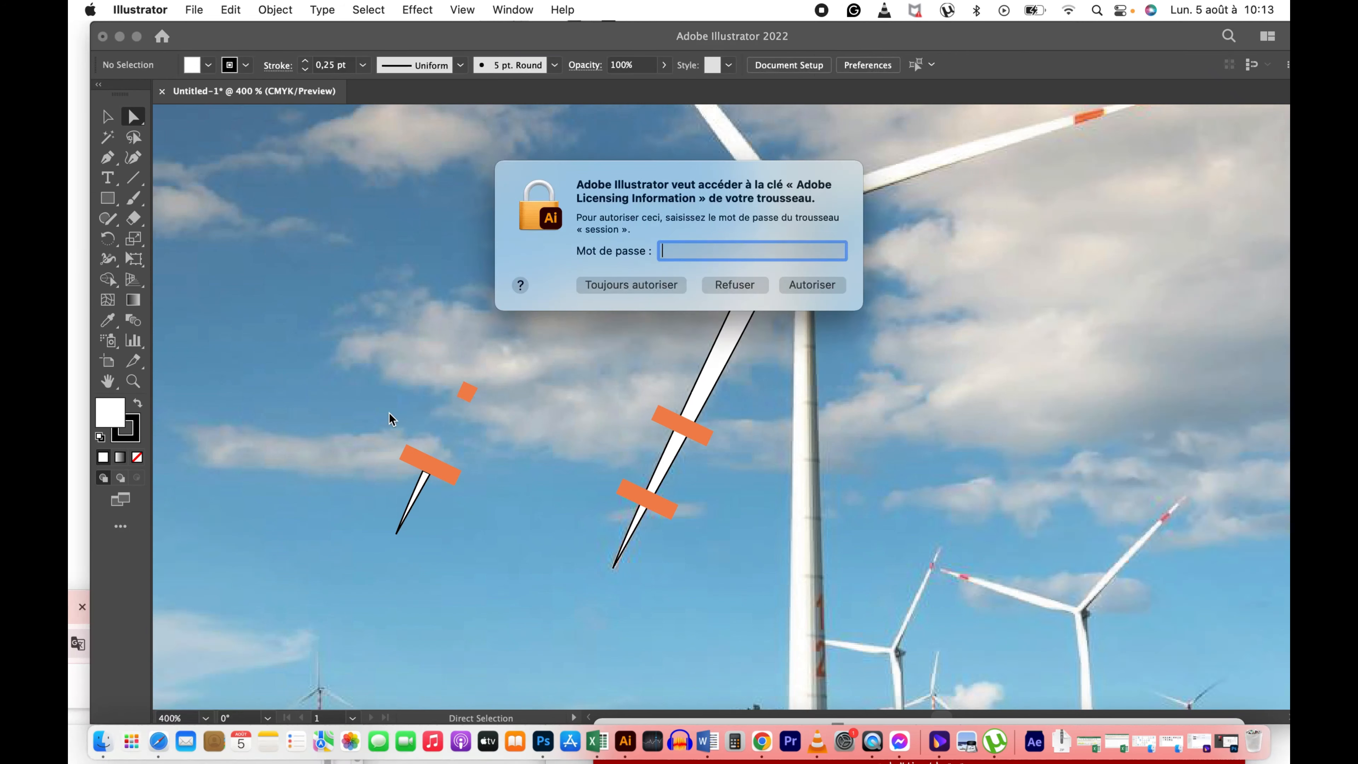
Step: Refuse the keychain access request and delete the lower band's overhanging ends and the copy's white tip, keeping only the orange stripes
left_click(741, 287)
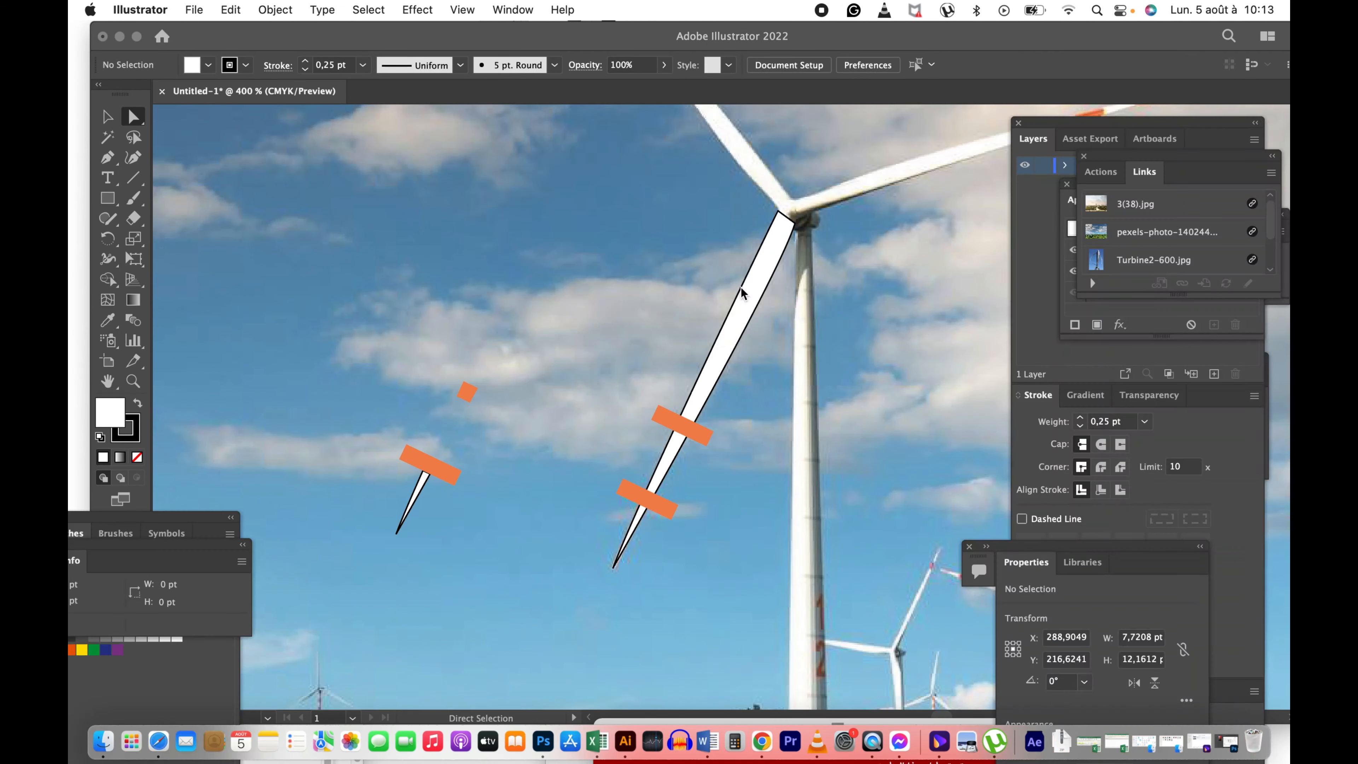
left_click_drag(454, 491, 448, 508)
key("Delete")
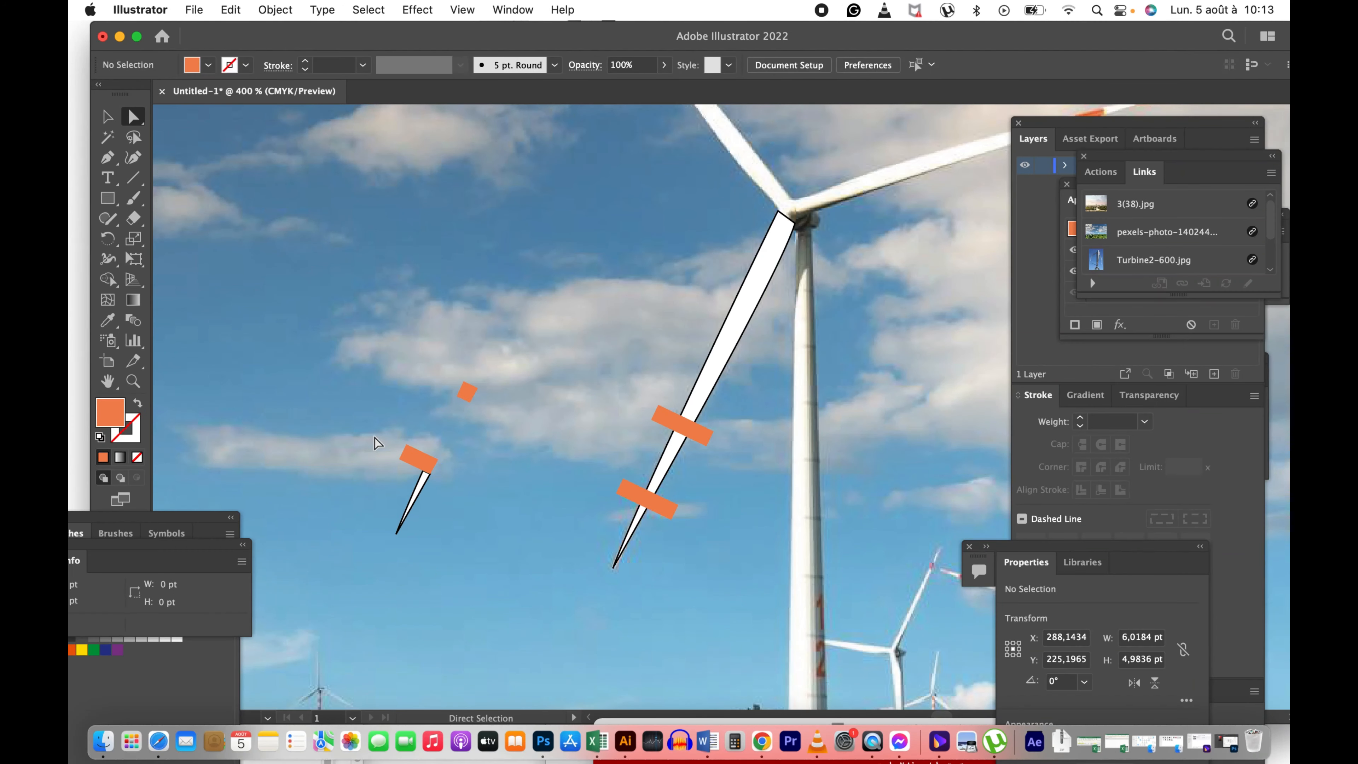
left_click(463, 507)
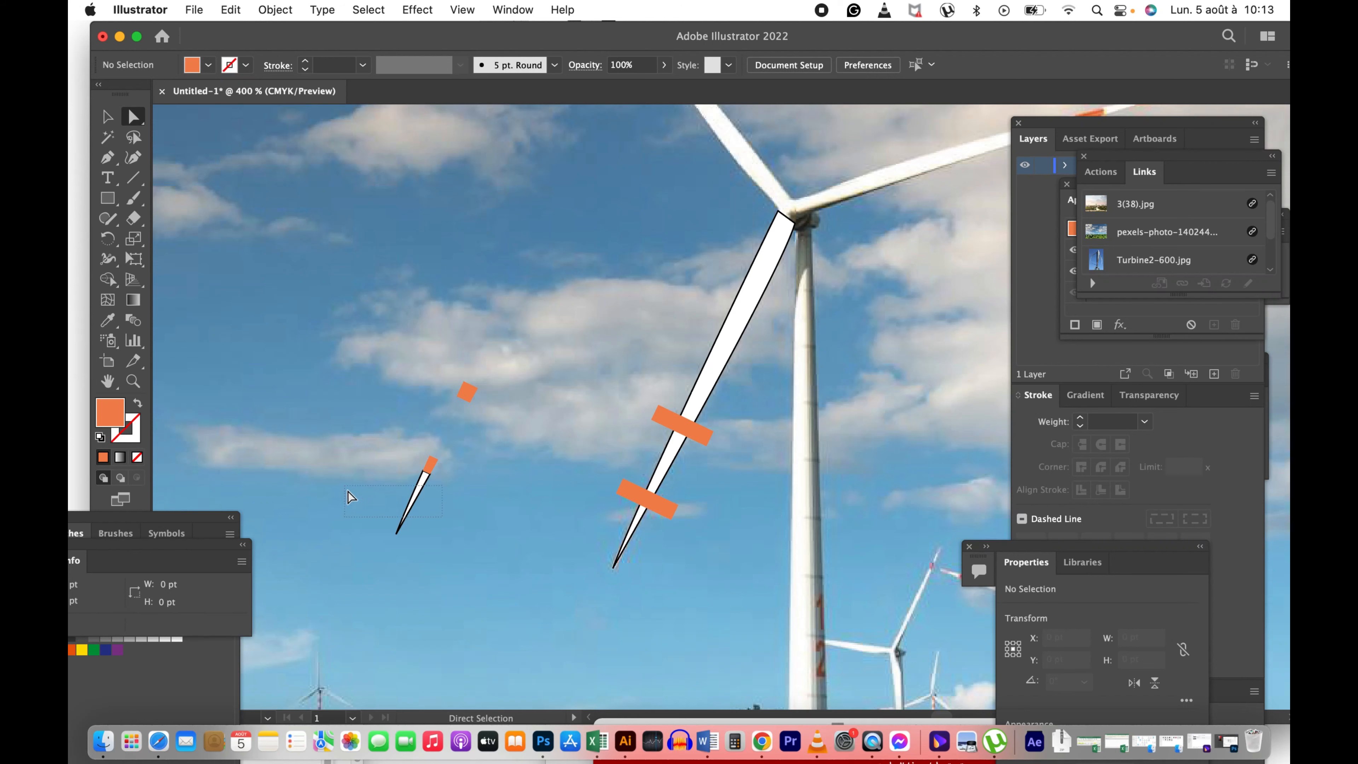
left_click_drag(349, 492, 356, 494)
key("Delete")
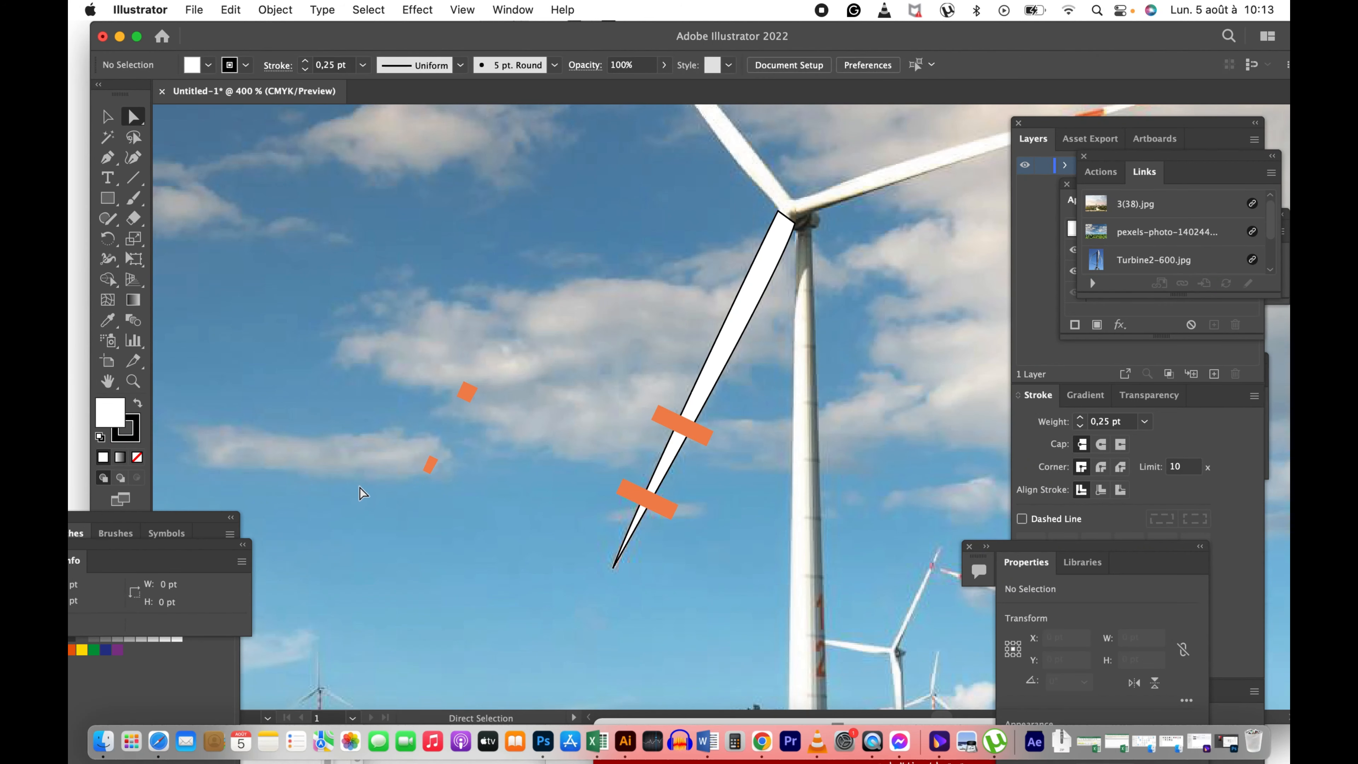
Step: Move the two full-length bands off the original blade and place the trimmed orange stripes on it instead
key("v")
left_click(650, 497)
left_click(690, 434, "shift")
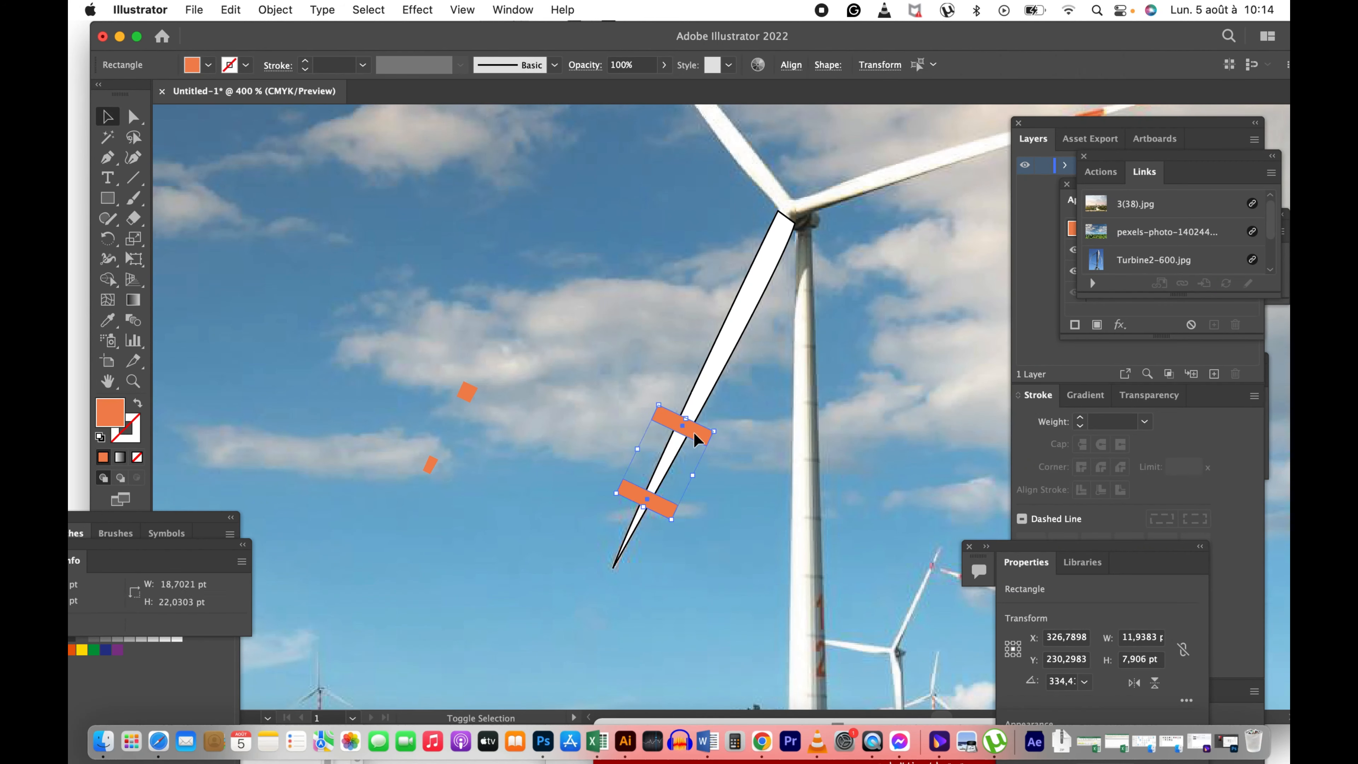
left_click_drag(690, 435, 457, 565)
left_click_drag(502, 479, 502, 479)
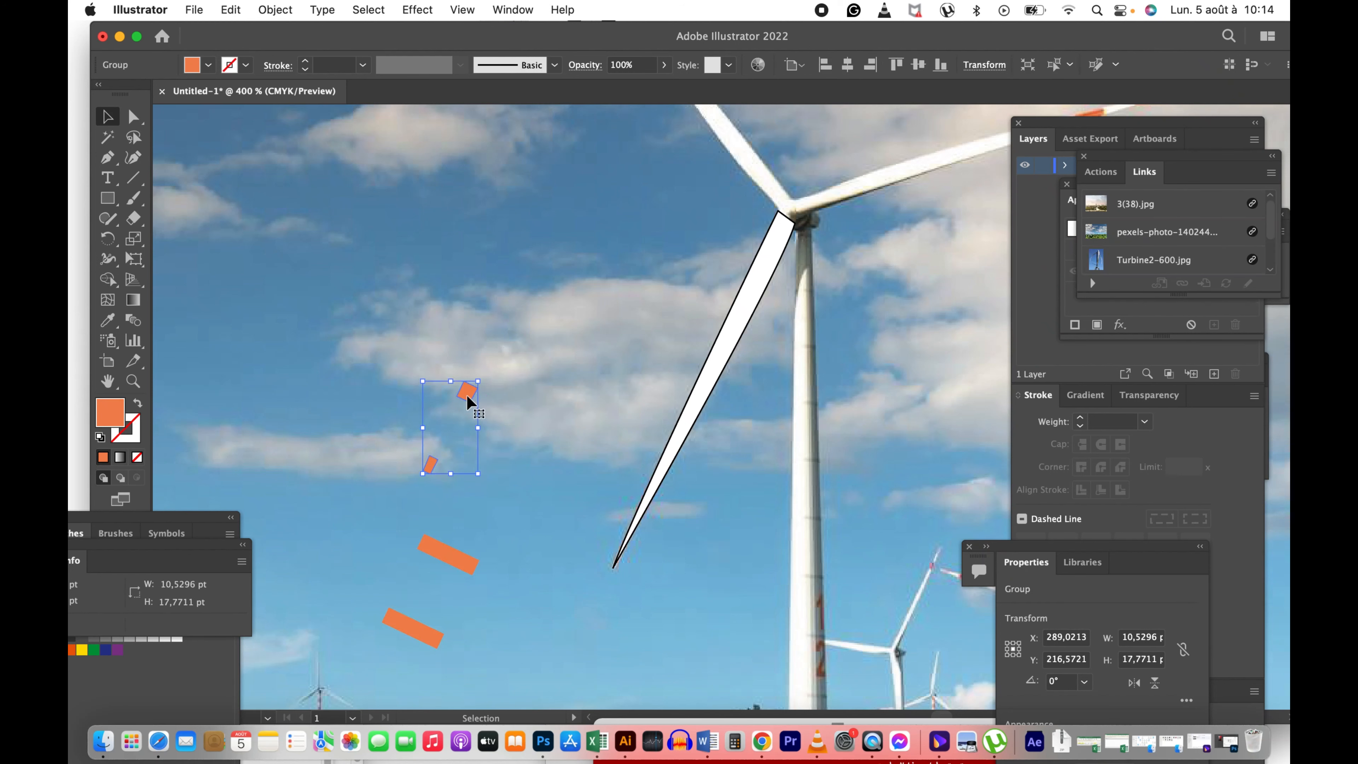
left_click_drag(467, 394, 680, 434)
left_click(721, 498)
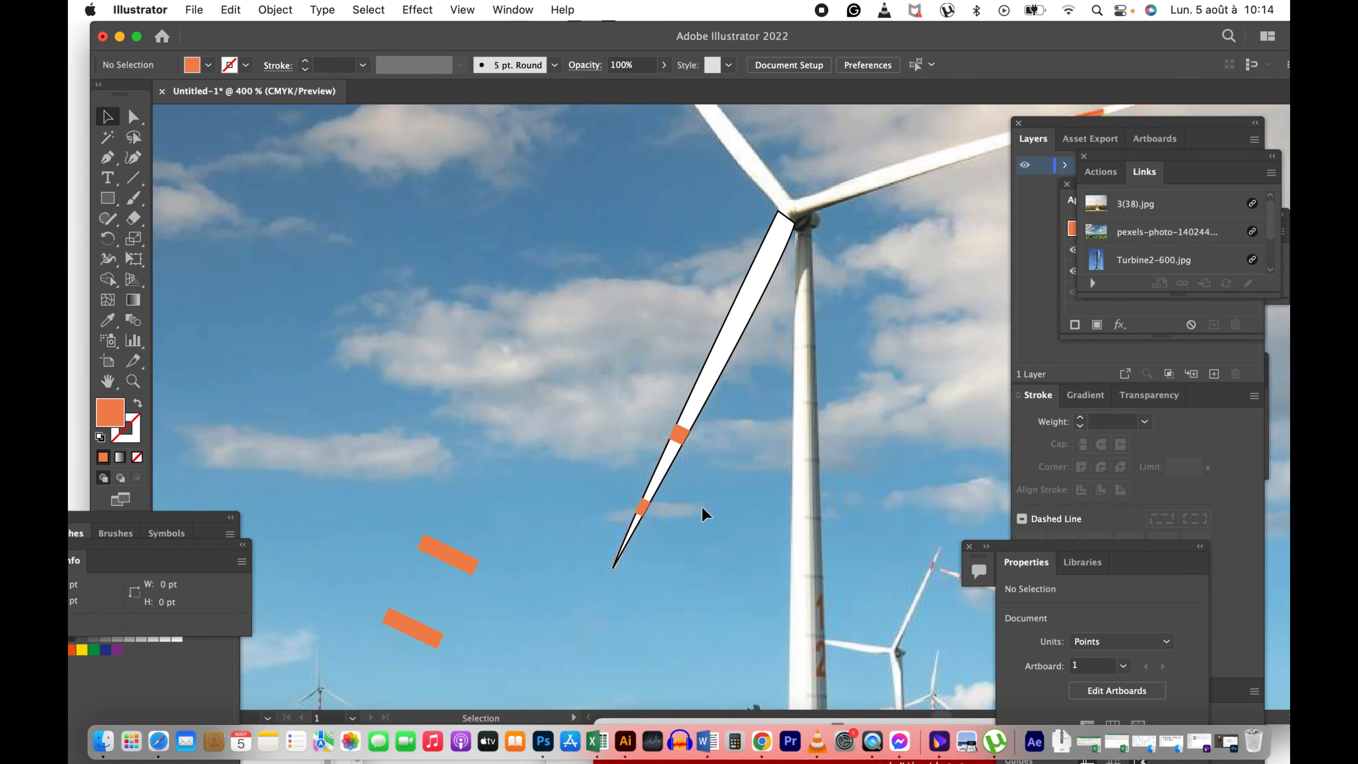
Step: Check how closely the two trimmed orange stripes fit the edges of the traced blade
key("z")
left_click(671, 440)
left_click(711, 407)
left_click_drag(730, 408, 642, 384)
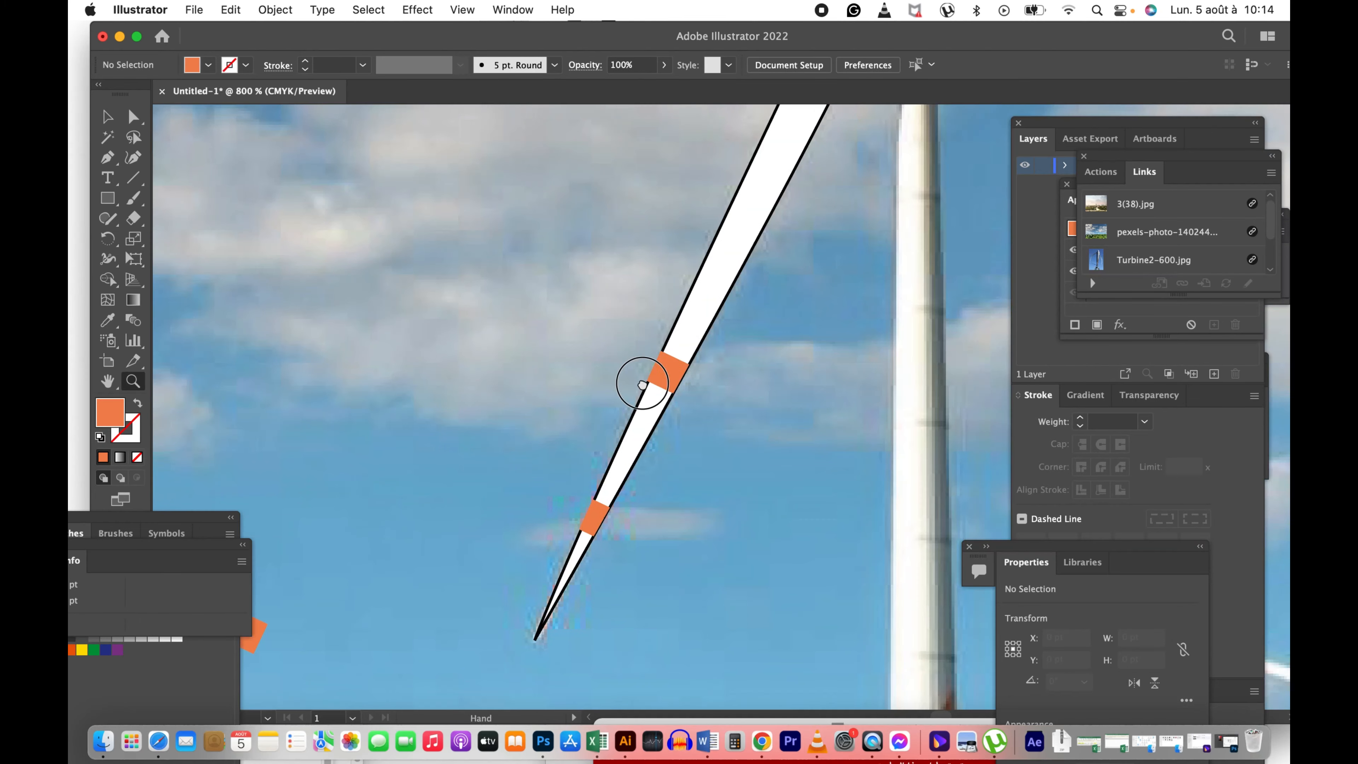
key("v")
left_click(666, 388)
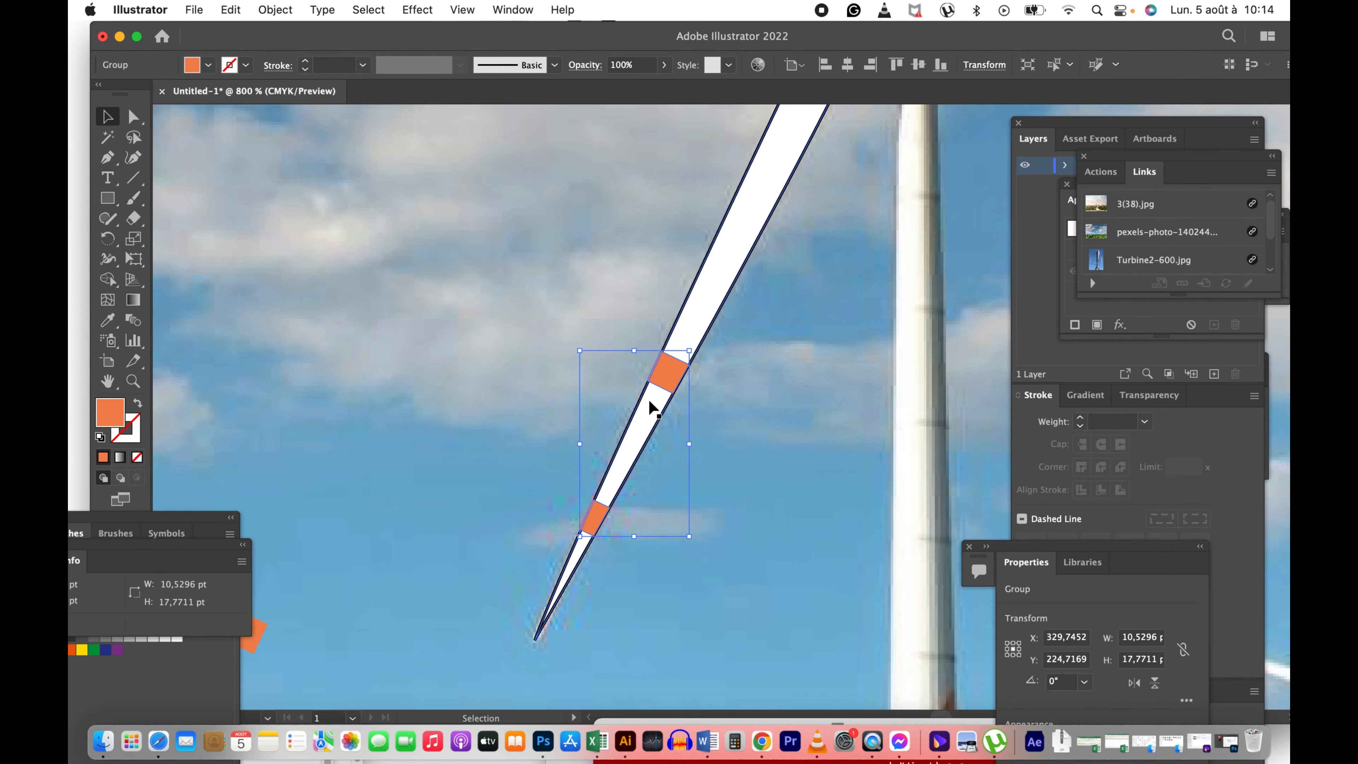
left_click(728, 412)
left_click(672, 371)
left_click(732, 527)
Step: Select the traced blade with its two orange stripes and group them into one object
key("z")
left_click(686, 407, "alt")
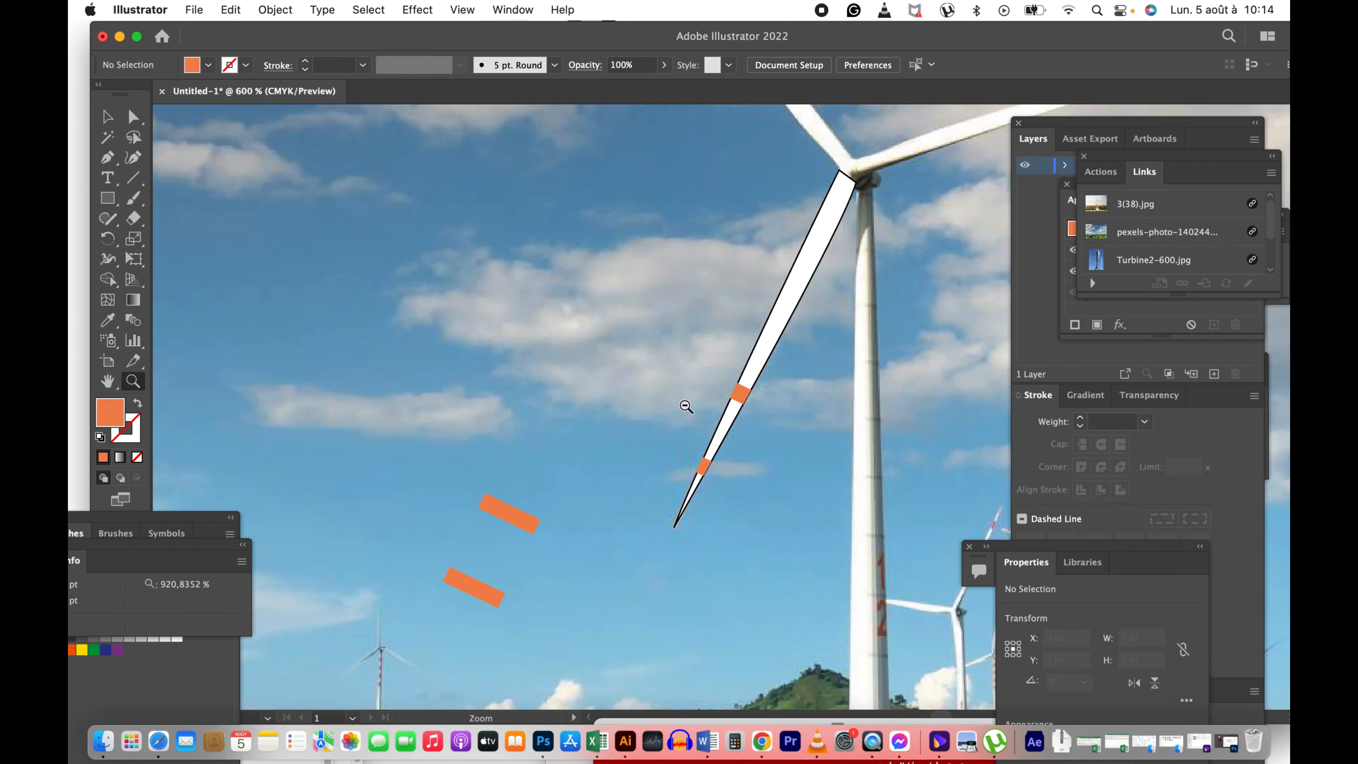
left_click_drag(765, 391, 576, 450)
key("v")
key("z")
left_click(694, 428, "alt")
key("v")
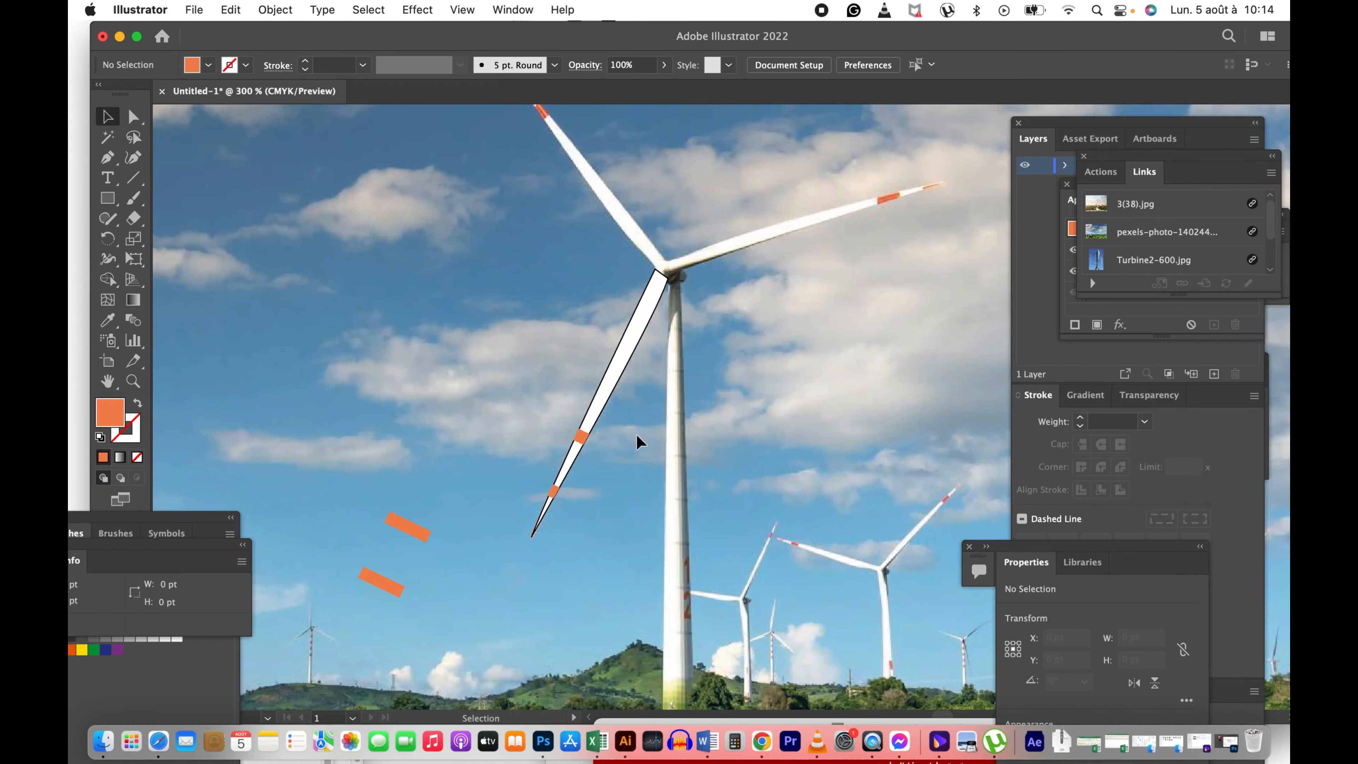
left_click(623, 513)
key("a")
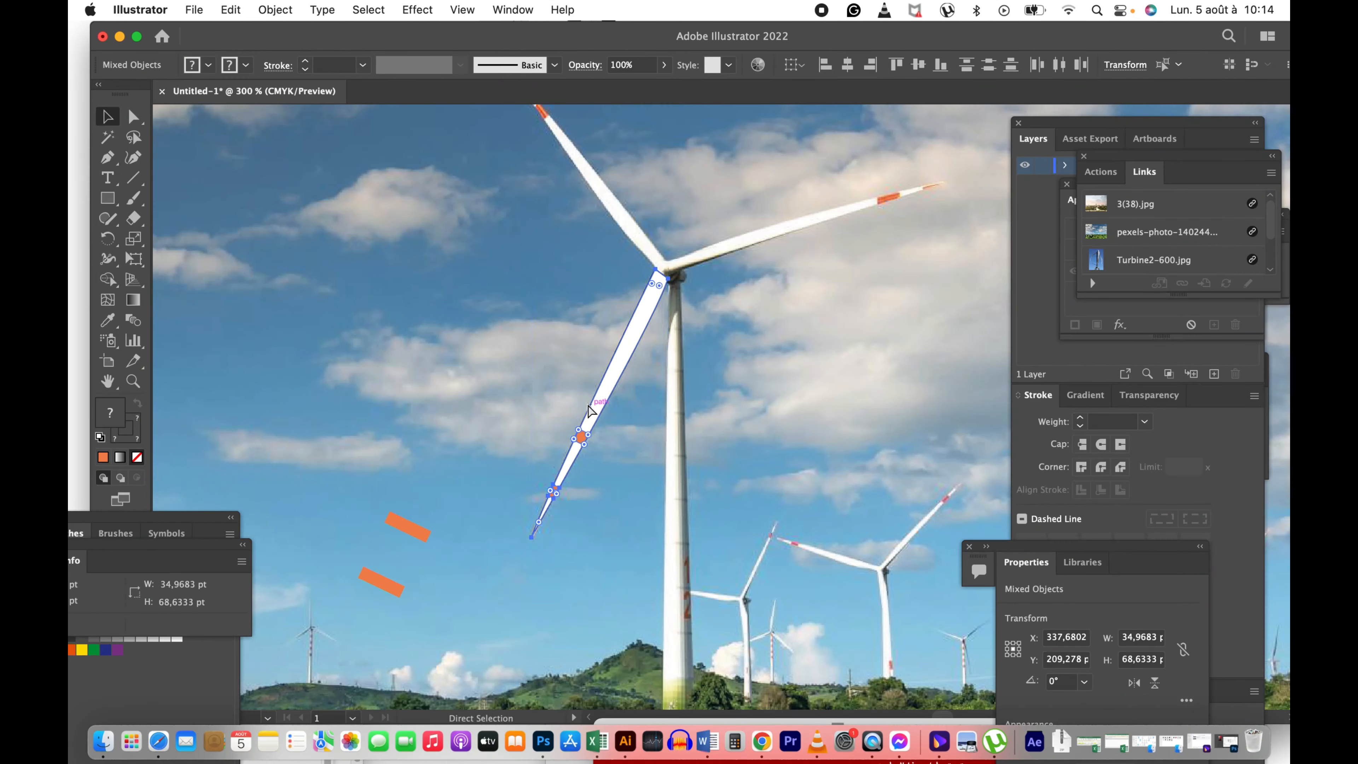
key("v")
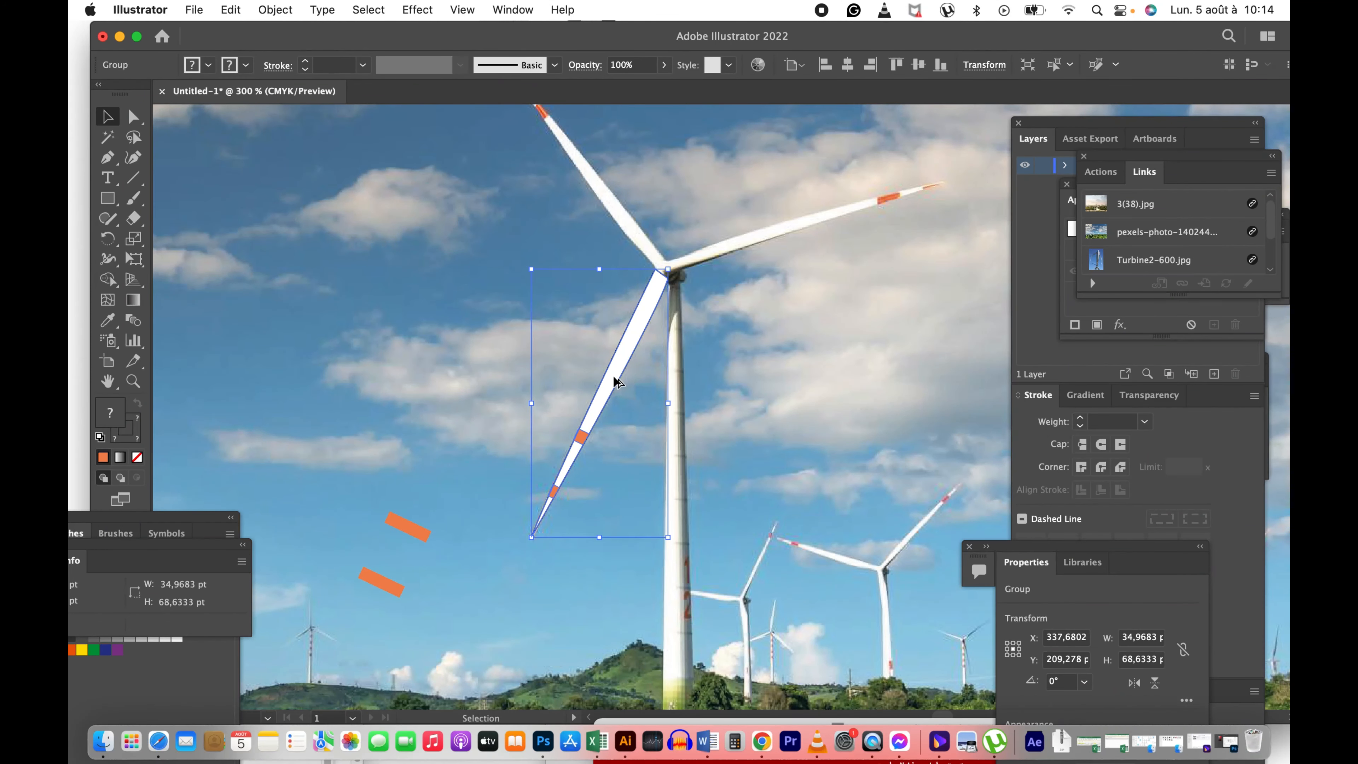
Step: Place a copy of the striped blade group and rotate it to match the photo's upper-left turbine blade
left_click_drag(618, 382, 461, 345)
left_click_drag(518, 217, 603, 298)
scroll(531, 316, "up", 3)
left_click_drag(675, 369, 664, 385)
left_click_drag(627, 340, 509, 377)
Step: Place another copy of the striped blade, rotated to about 134°, over the photo's right-hand turbine blade
left_click_drag(556, 435, 306, 321)
left_click_drag(396, 319, 761, 368)
left_click_drag(937, 339, 886, 289)
left_click(859, 412)
left_click_drag(786, 320, 786, 313)
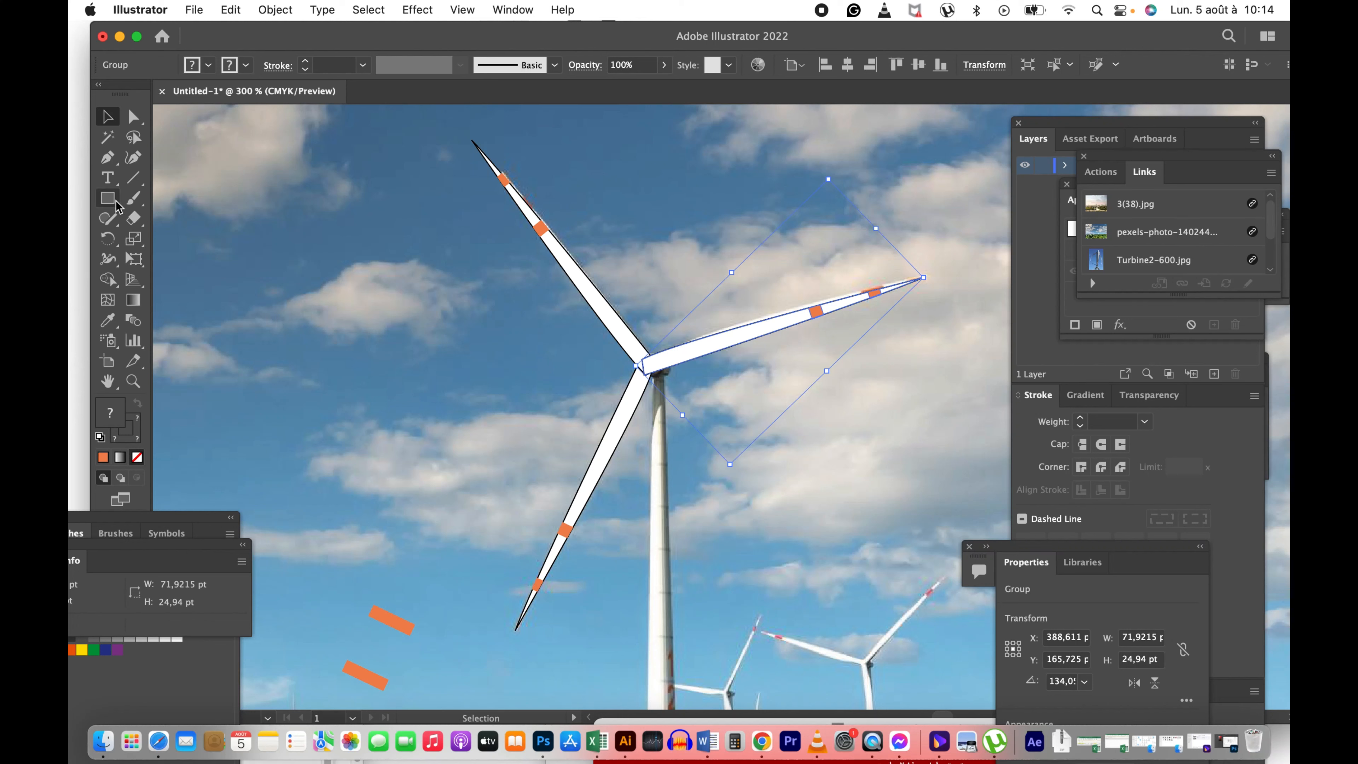
Step: Draw an orange circle about 9.9 × 9.7 pt over the hub where the three blades meet
left_click_drag(116, 206, 190, 243)
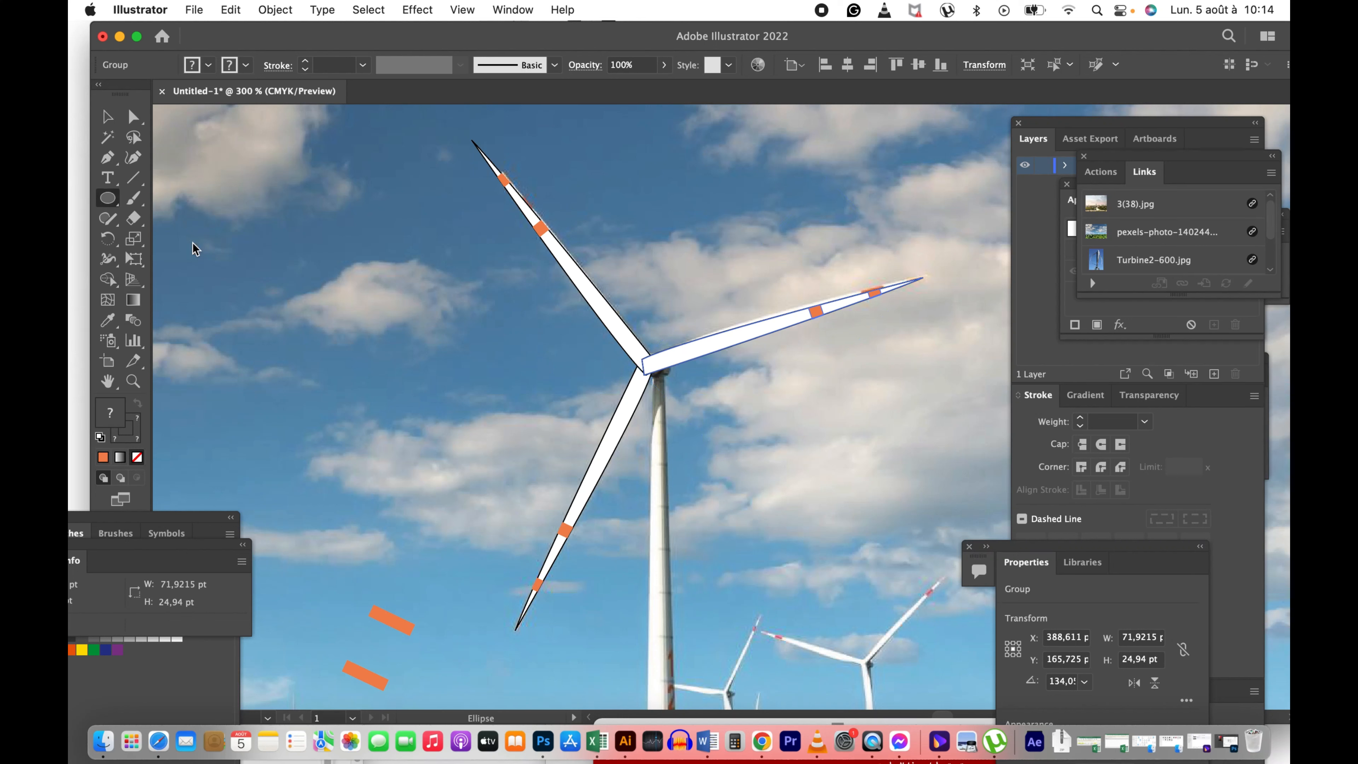
left_click_drag(659, 380, 625, 345)
key("v")
left_click(709, 248)
left_click(648, 363)
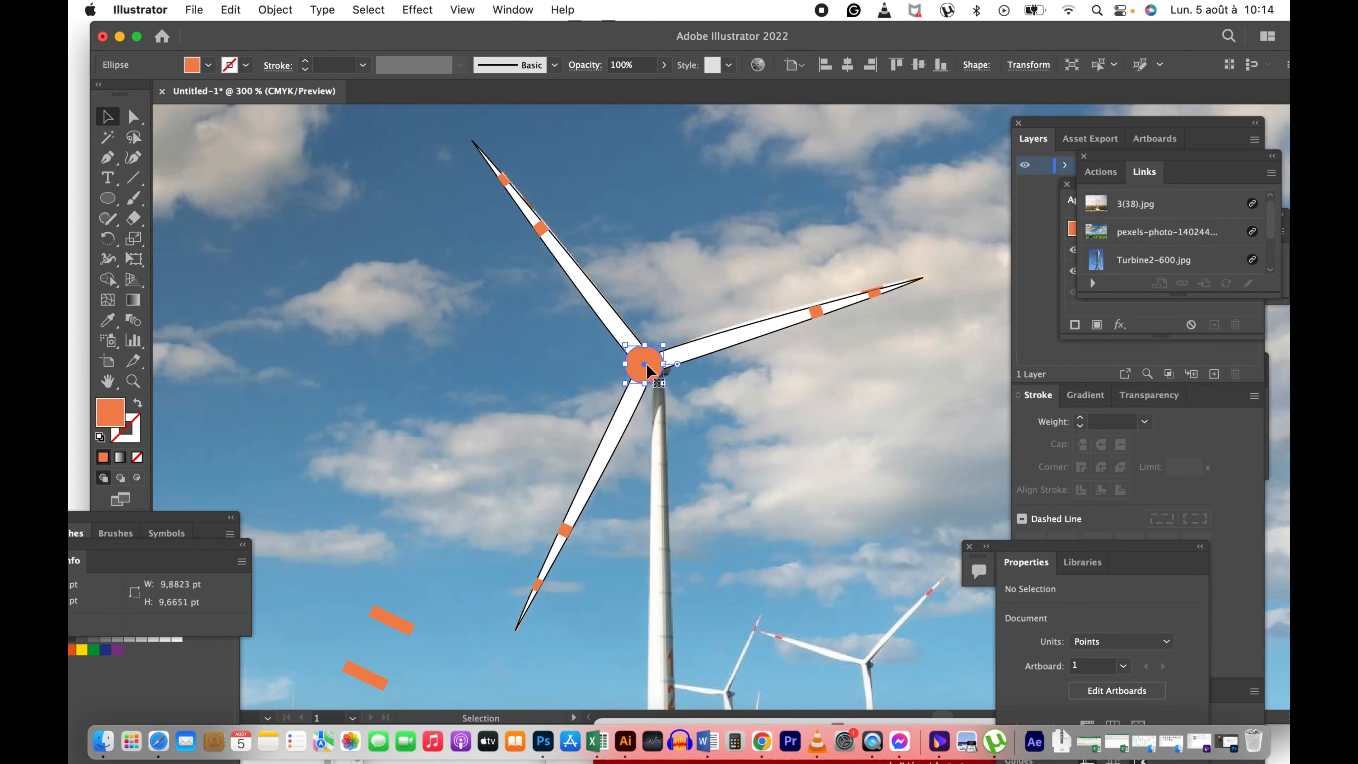
Step: Copy the hub circle, recolour it with the white sampled from the tower, and centre it inside the orange one at about 6.8 × 7 pt
left_click_drag(647, 369, 728, 411)
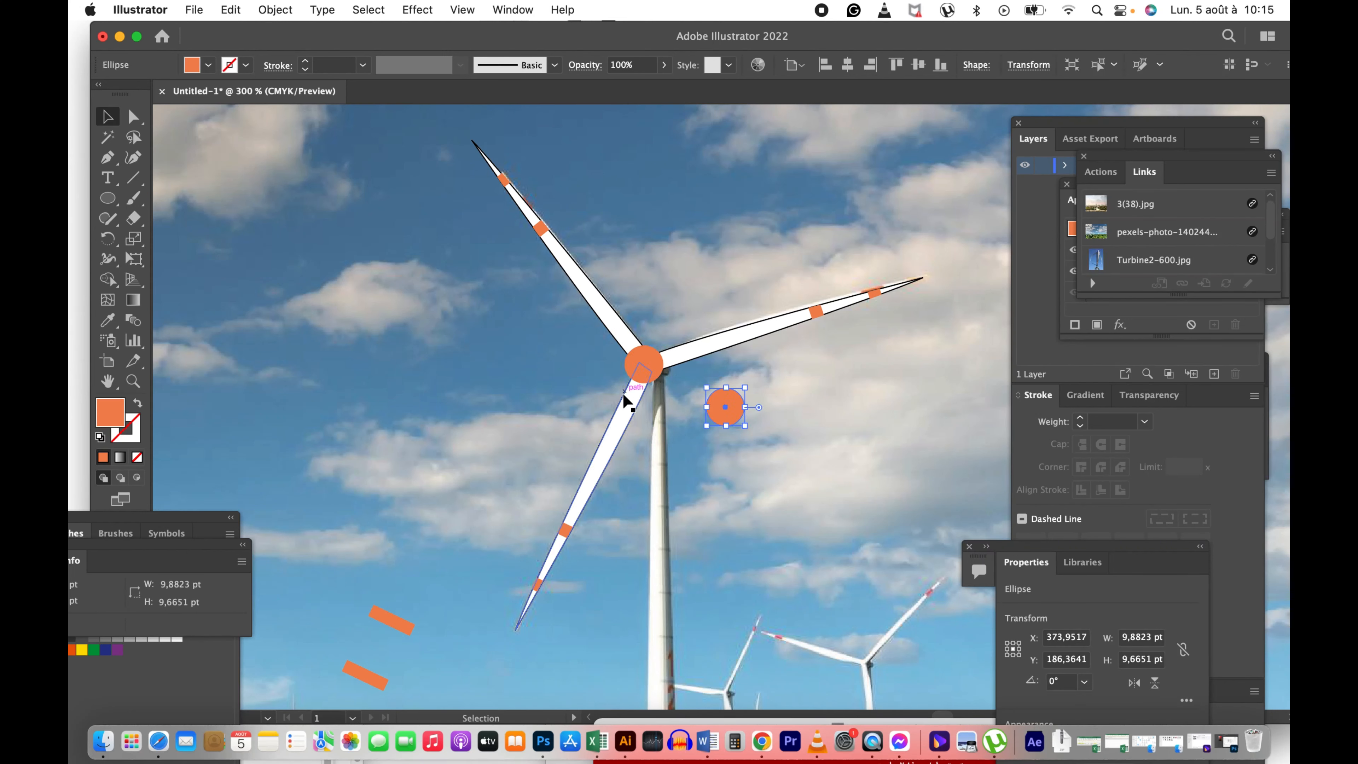
key("i")
left_click(659, 456)
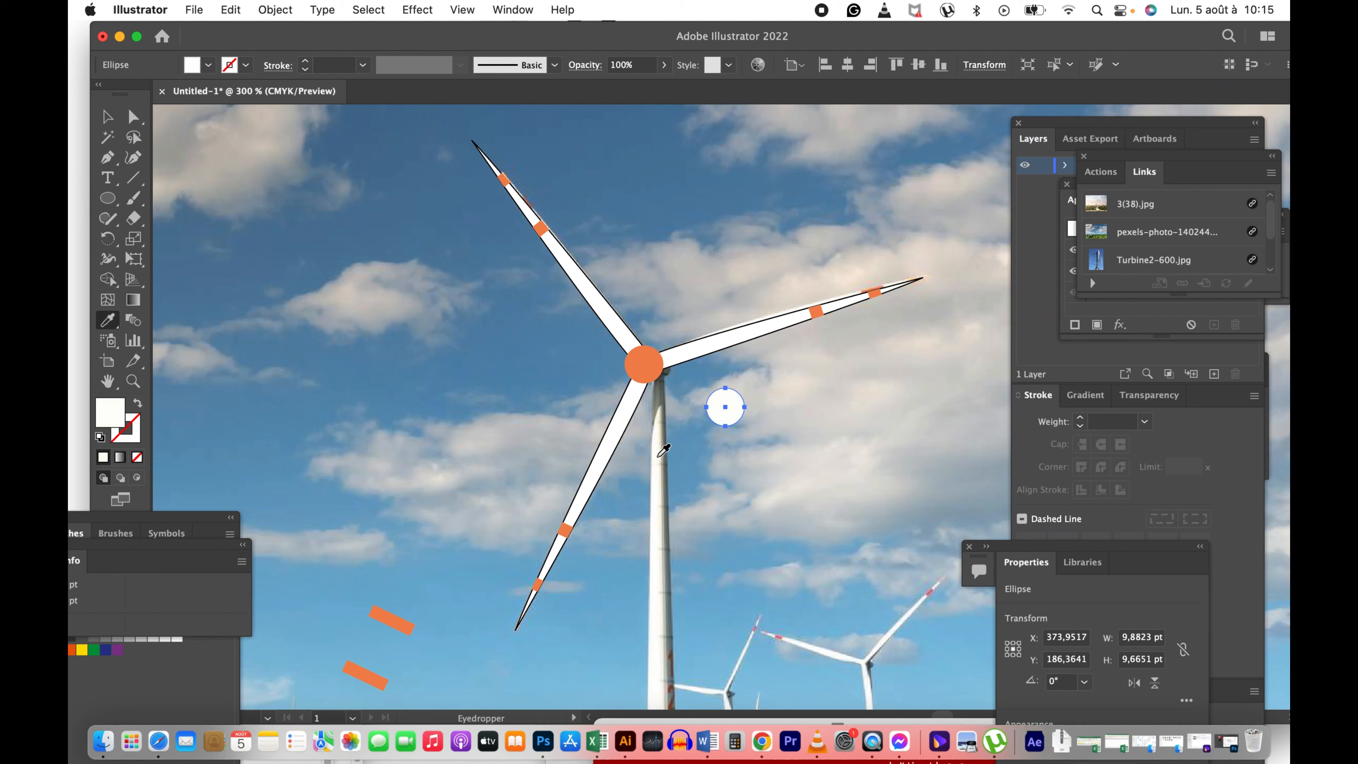
key("v")
left_click_drag(734, 418, 661, 351)
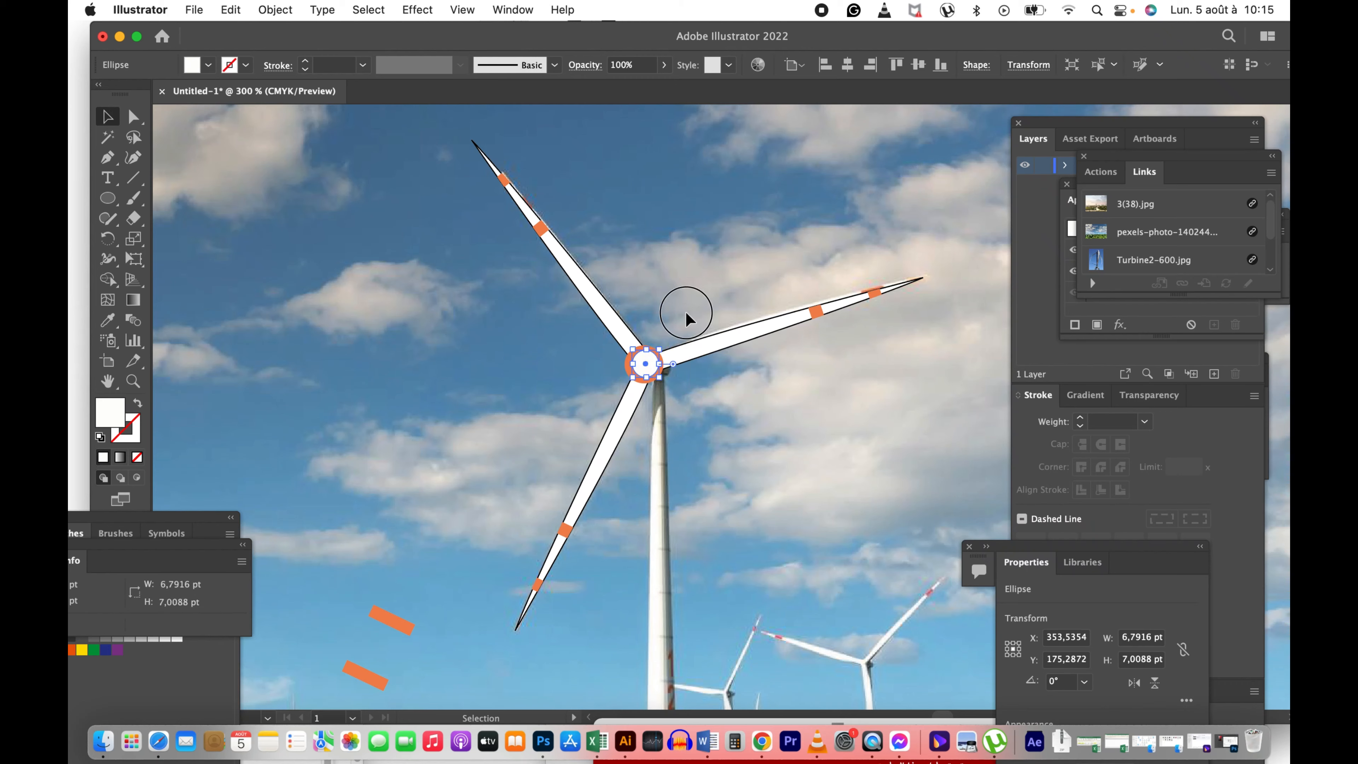
left_click(686, 312)
Step: Enlarge the white hub circle slightly so that only a thin orange ring surrounds it
key("z")
left_click(672, 358)
left_click(686, 369)
left_click_drag(687, 399, 653, 374)
key("v")
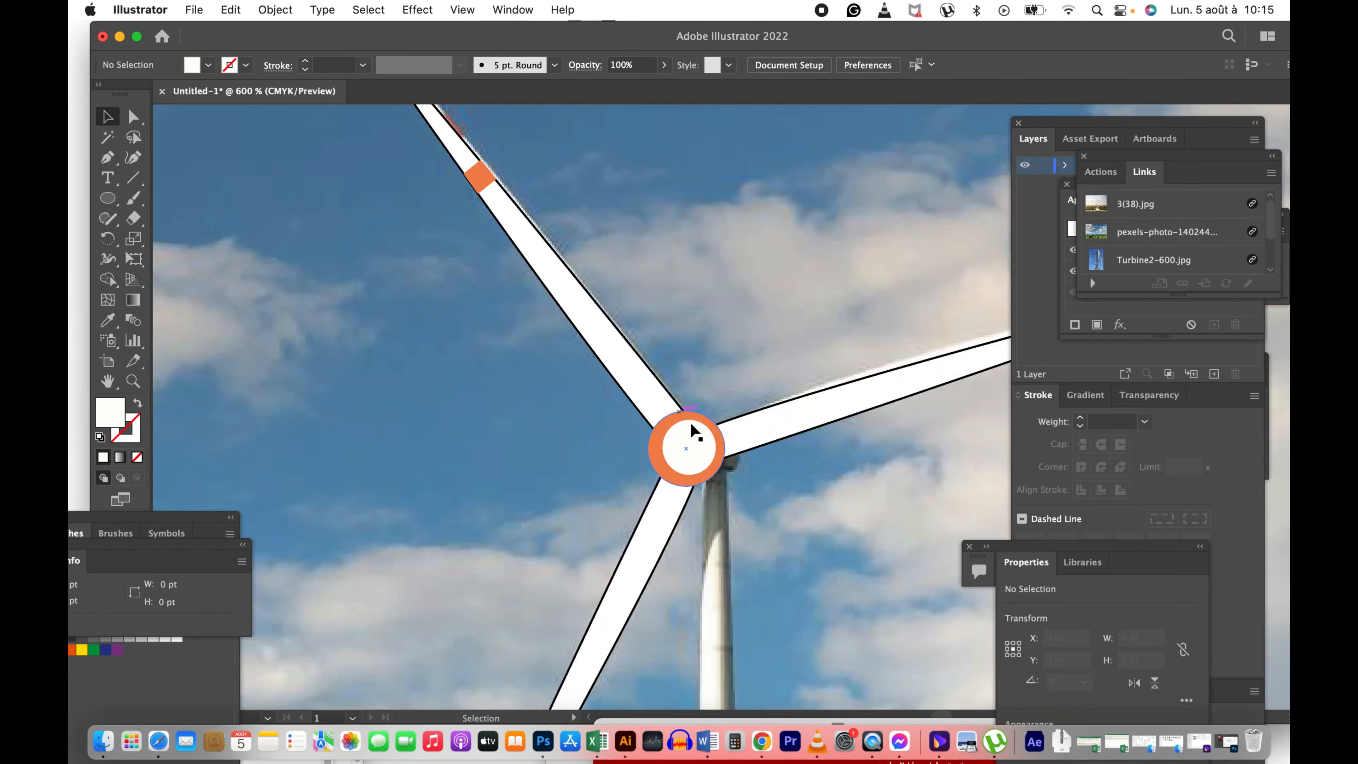
left_click(690, 444)
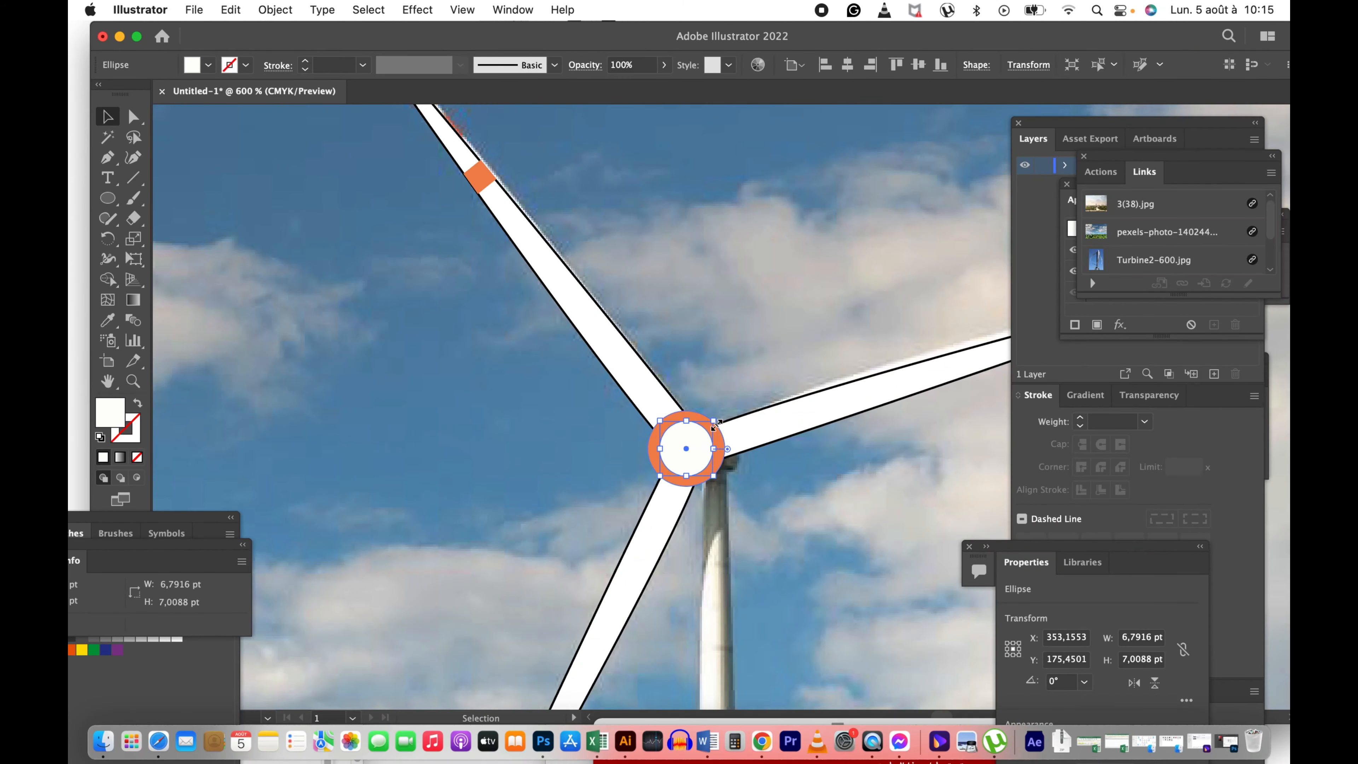
left_click_drag(714, 420, 718, 417)
left_click(748, 344)
Step: Trace the photo's tower as a white four-point Pen shape, about 8.5 × 117 pt, from the hub down to the treetops
key("z")
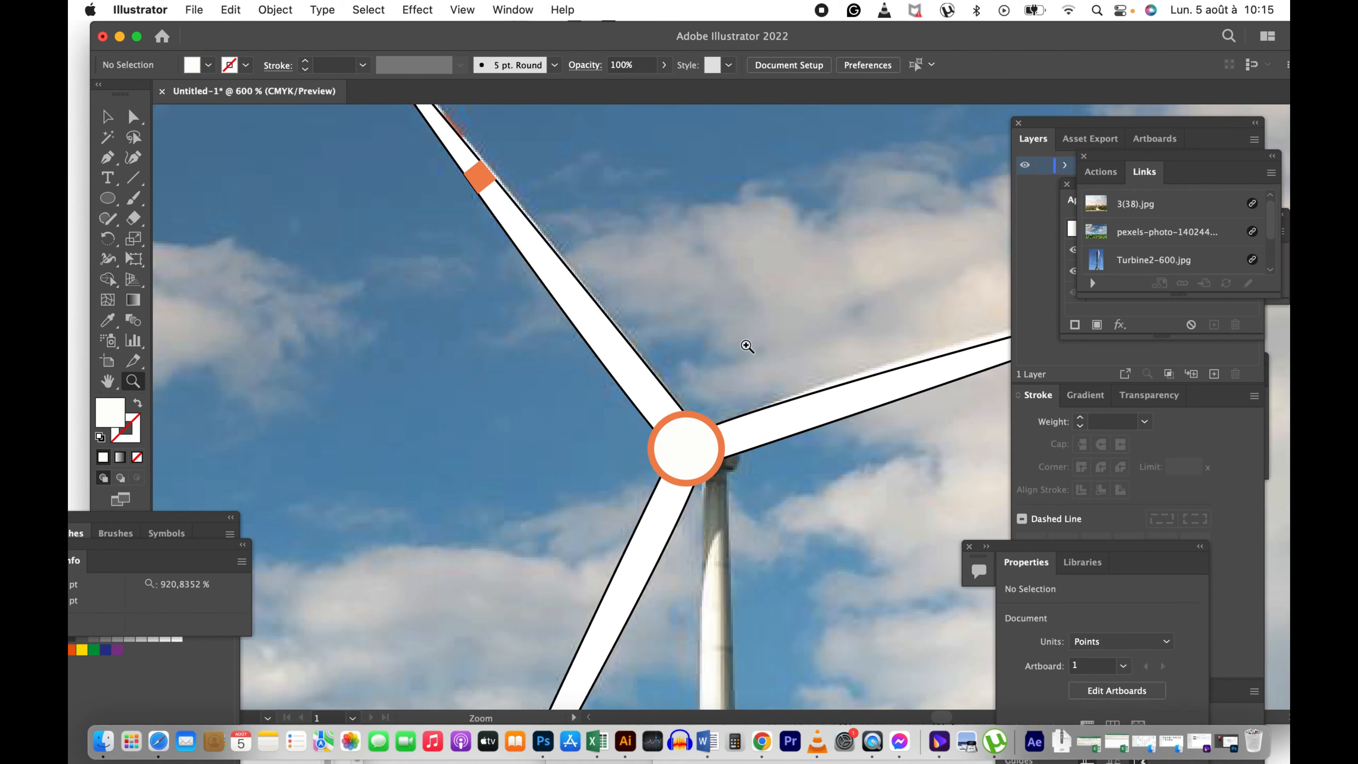
left_click(773, 462, "alt")
left_click(773, 461, "alt")
left_click(772, 459, "alt")
left_click(695, 429, "alt")
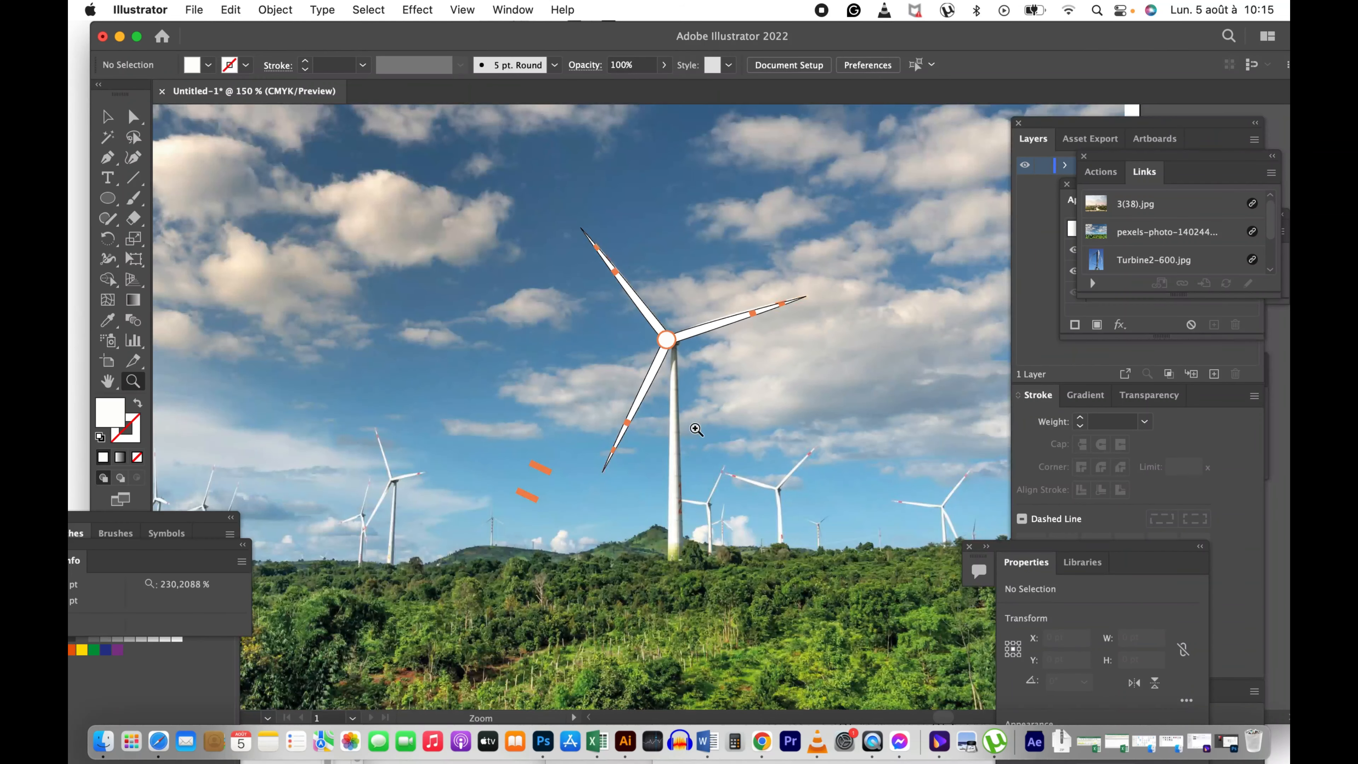
left_click(109, 207)
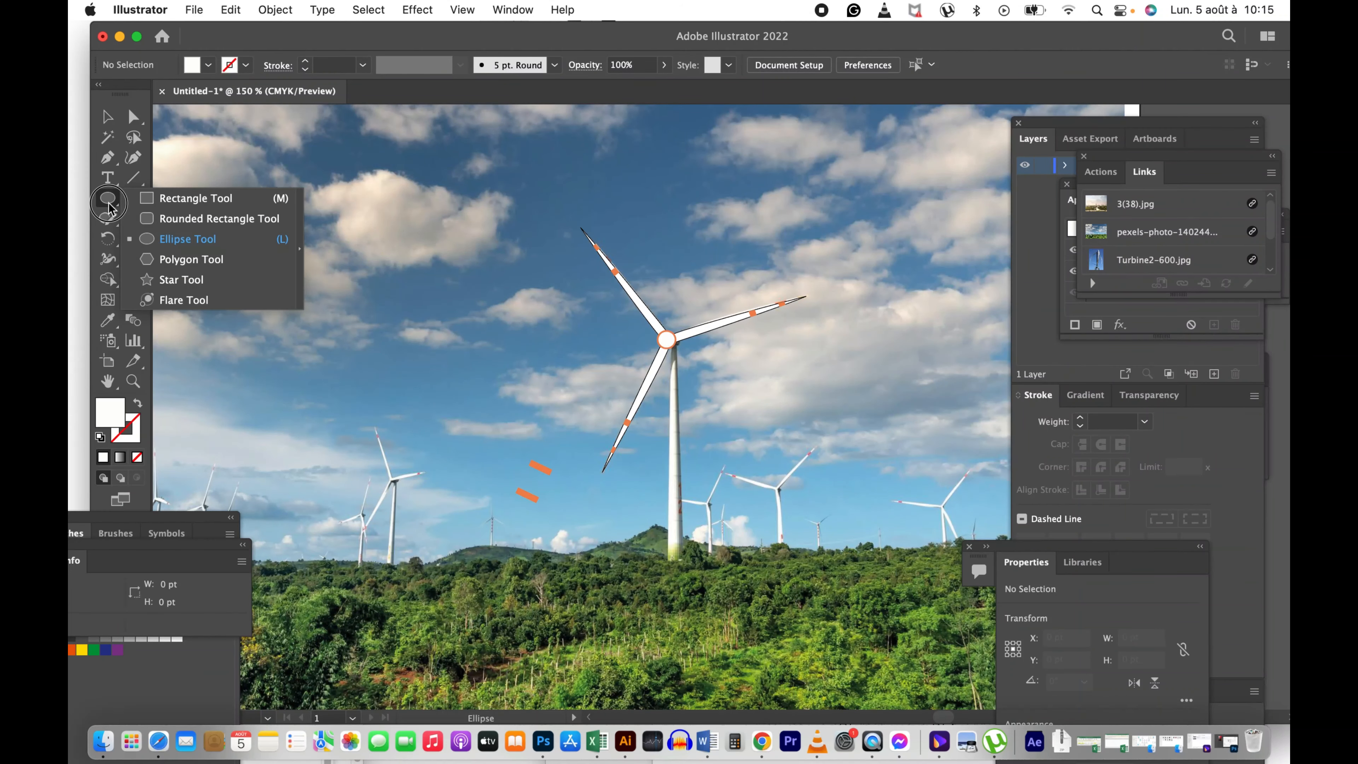
left_click(159, 207)
key("p")
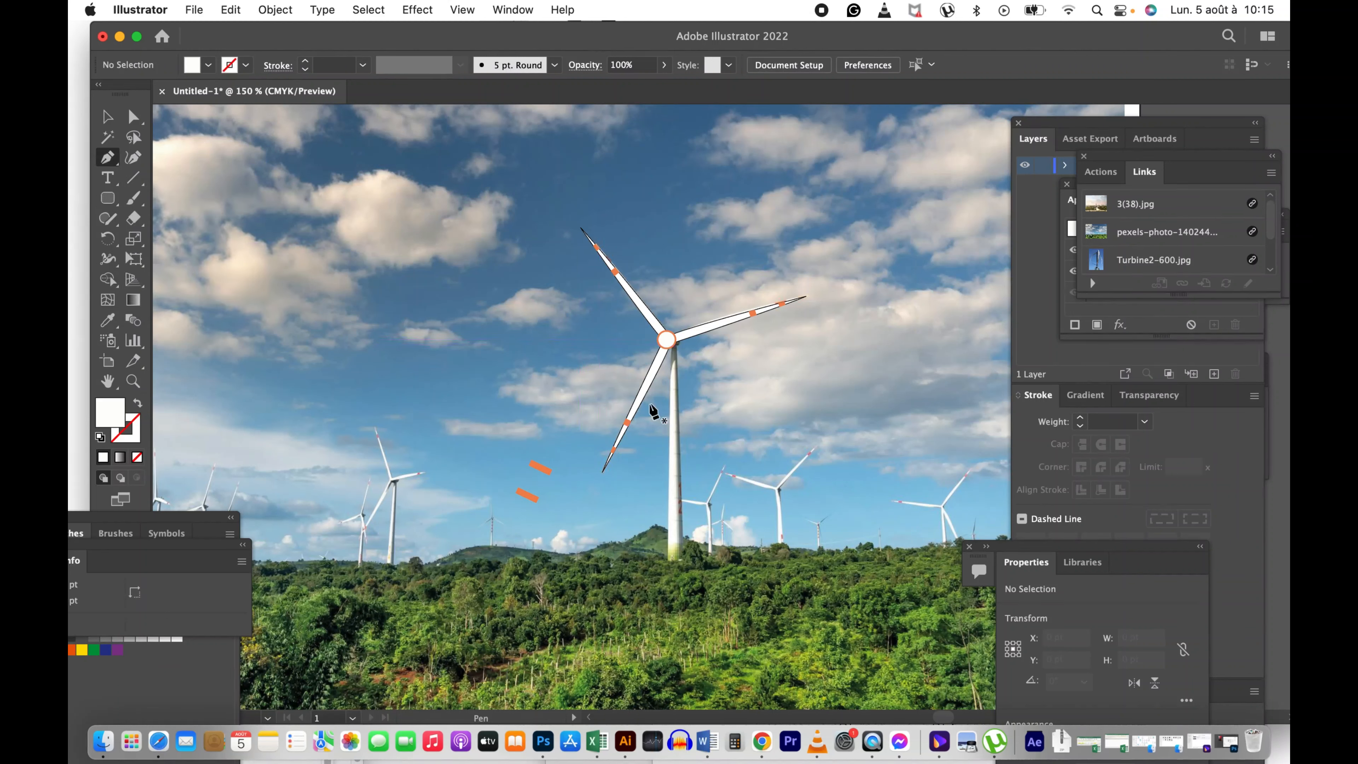
left_click(670, 344)
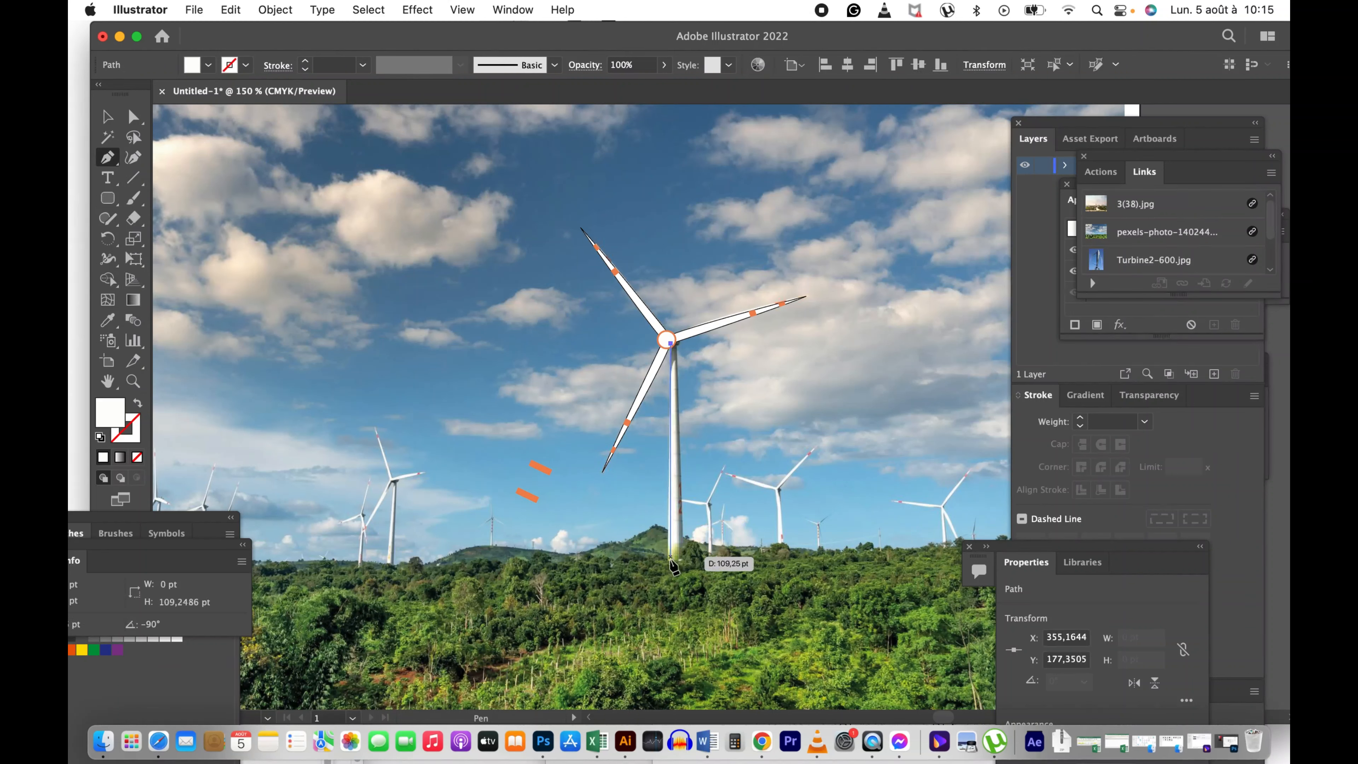
left_click_drag(668, 567, 688, 570)
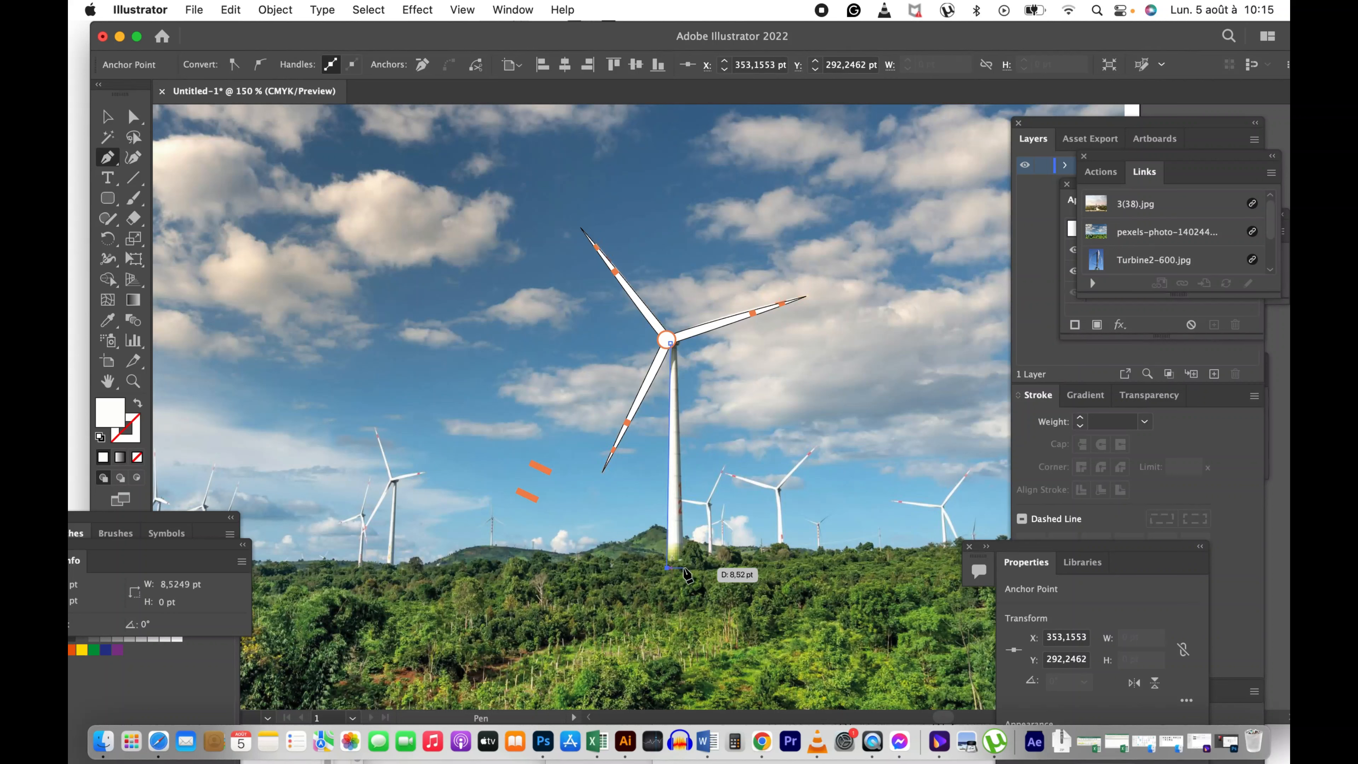
left_click(683, 568)
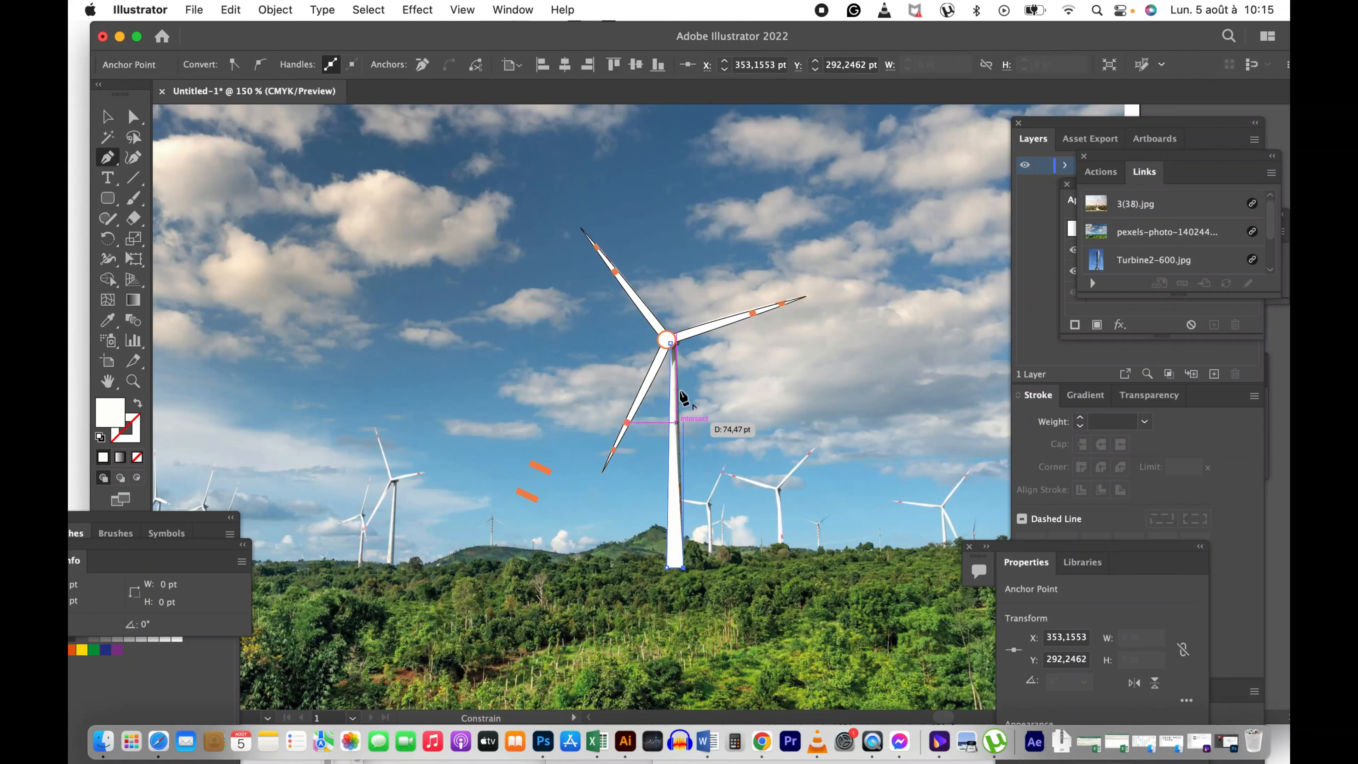
left_click(682, 343)
left_click(676, 346)
Step: Narrow the tower's top by moving its upper-right anchor point inward to about X 360.4, Y 178.2 pt
key("z")
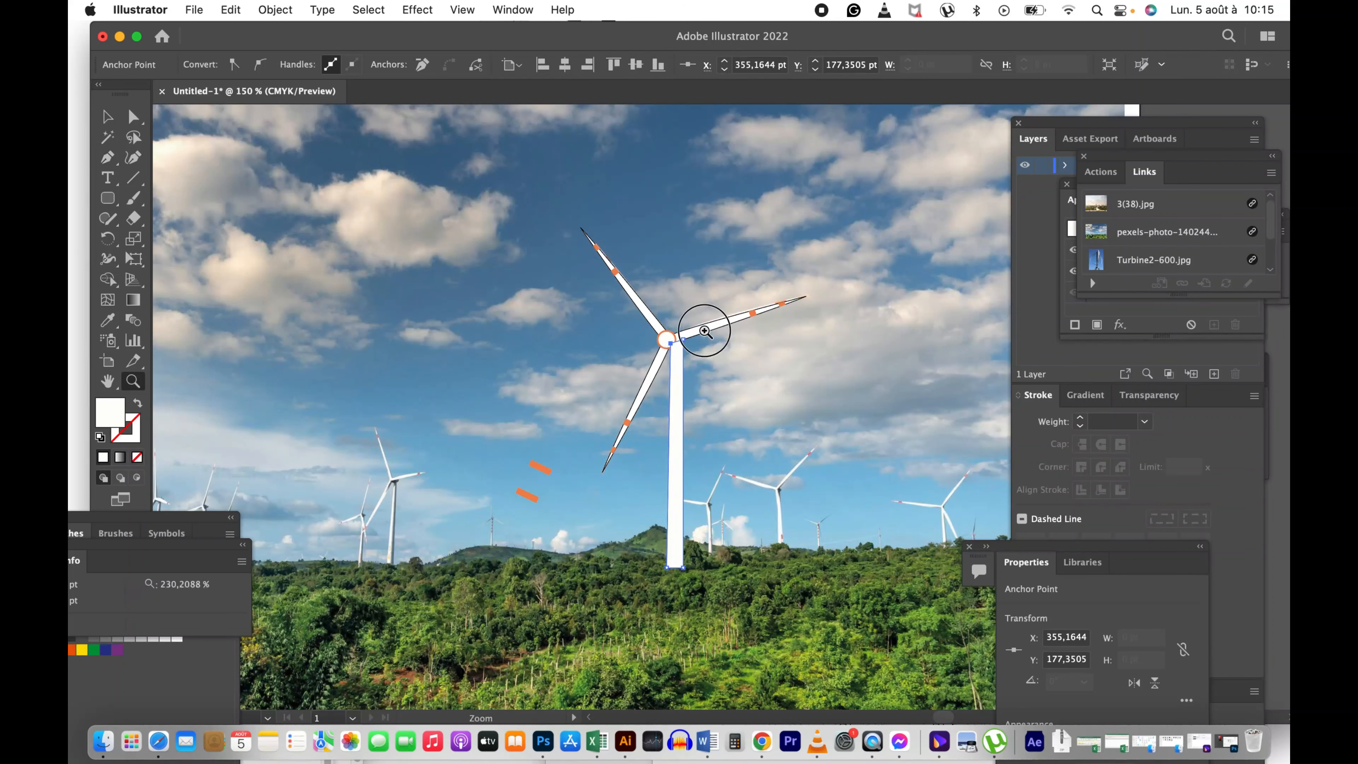
left_click(684, 369)
scroll(685, 369, "down", 5)
scroll(684, 369, "right", 2)
key("a")
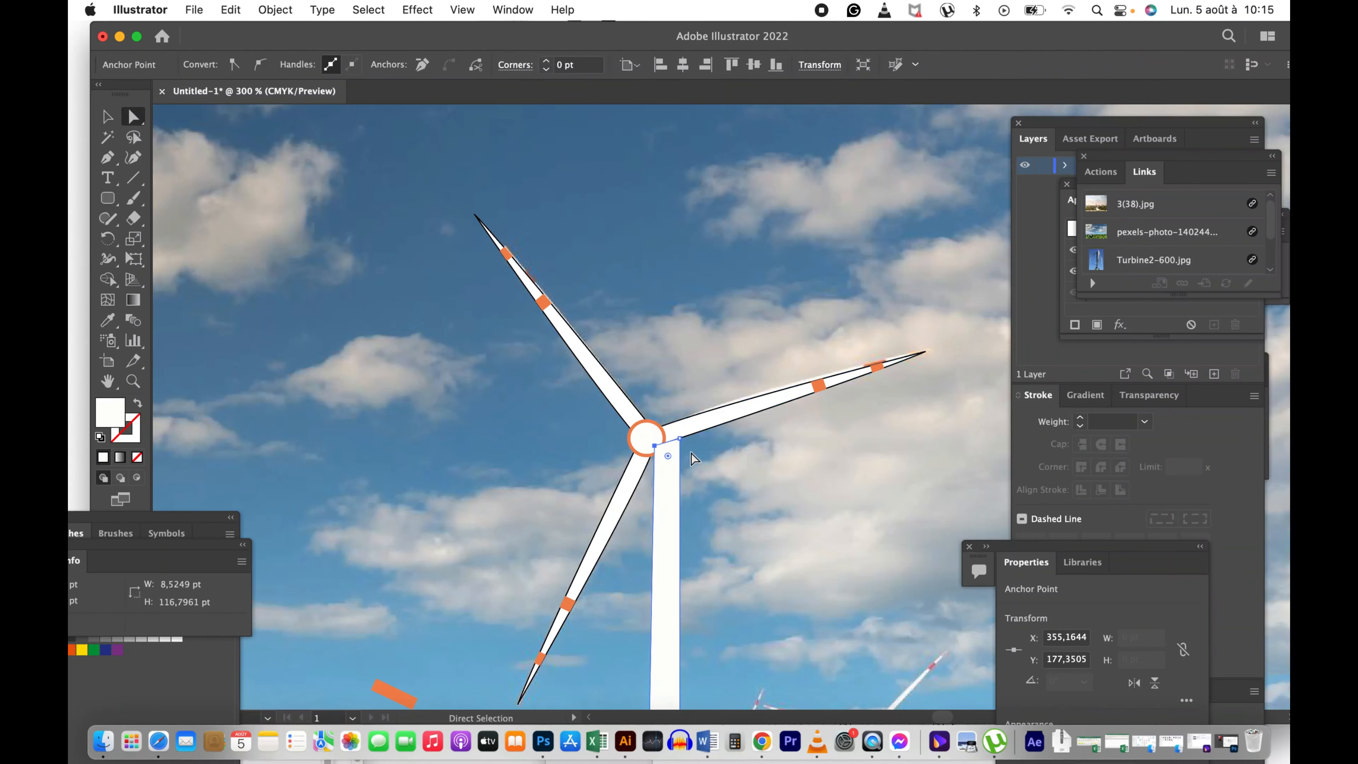
left_click_drag(679, 439, 675, 448)
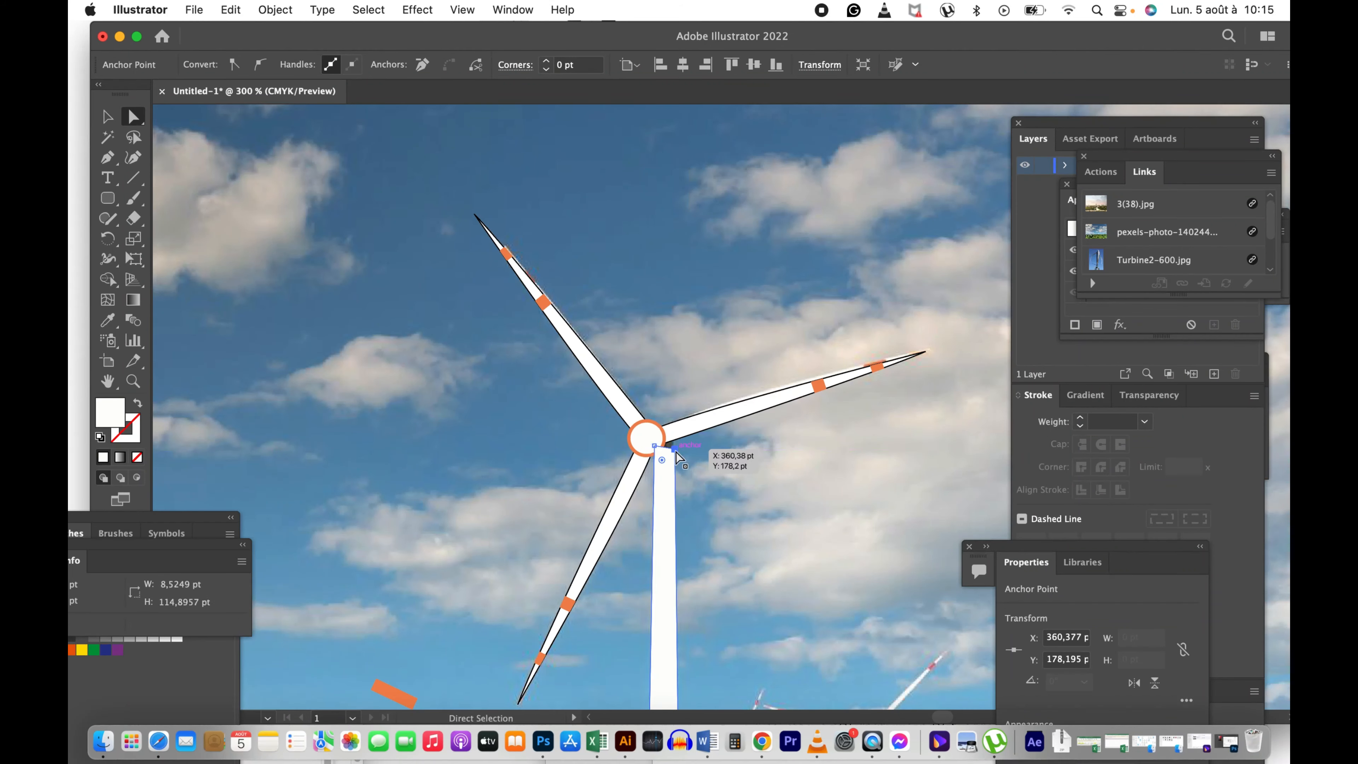
Step: Finish editing the tower and unlock all locked objects in the document
key("v")
key("z")
left_click(723, 450, "alt")
left_click(724, 450, "alt")
left_click(723, 450, "alt")
left_click(724, 450, "alt")
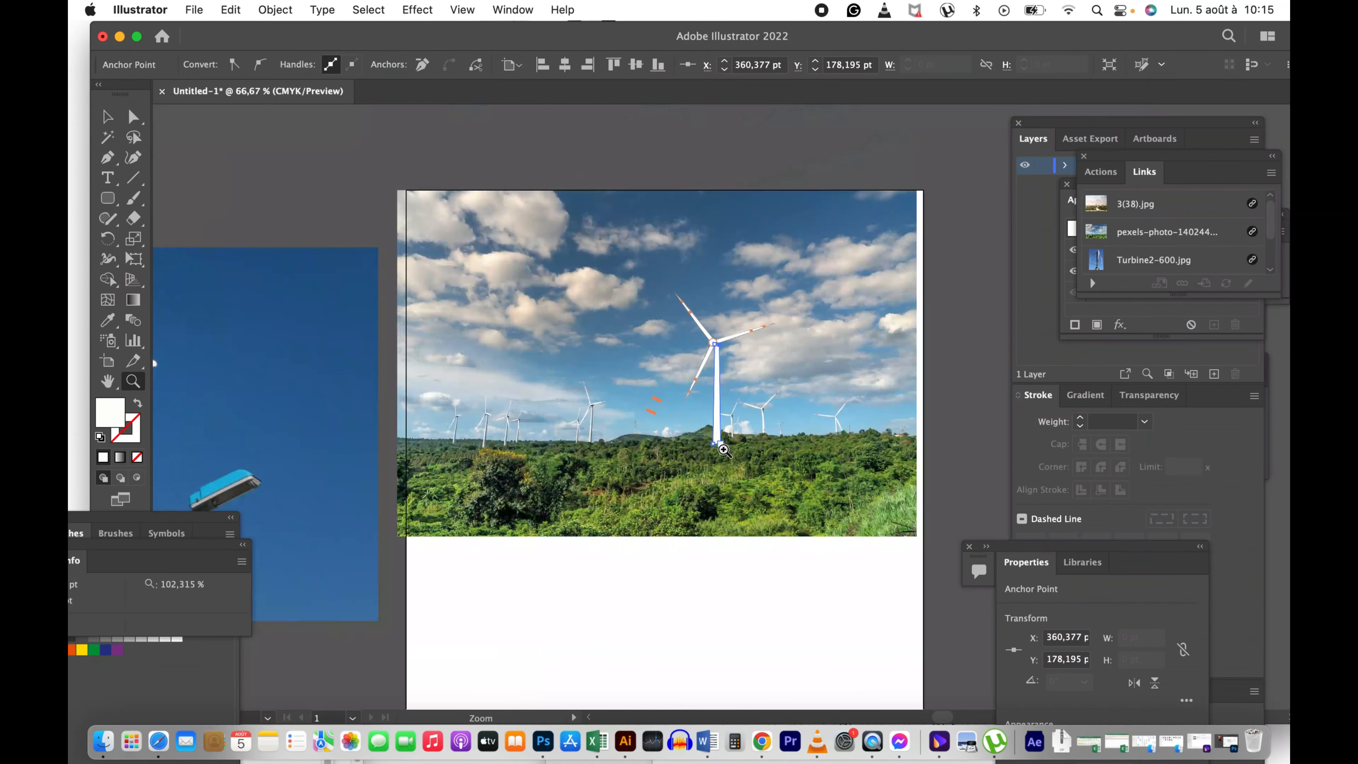
left_click_drag(723, 375, 726, 395)
key("v")
left_click(486, 122)
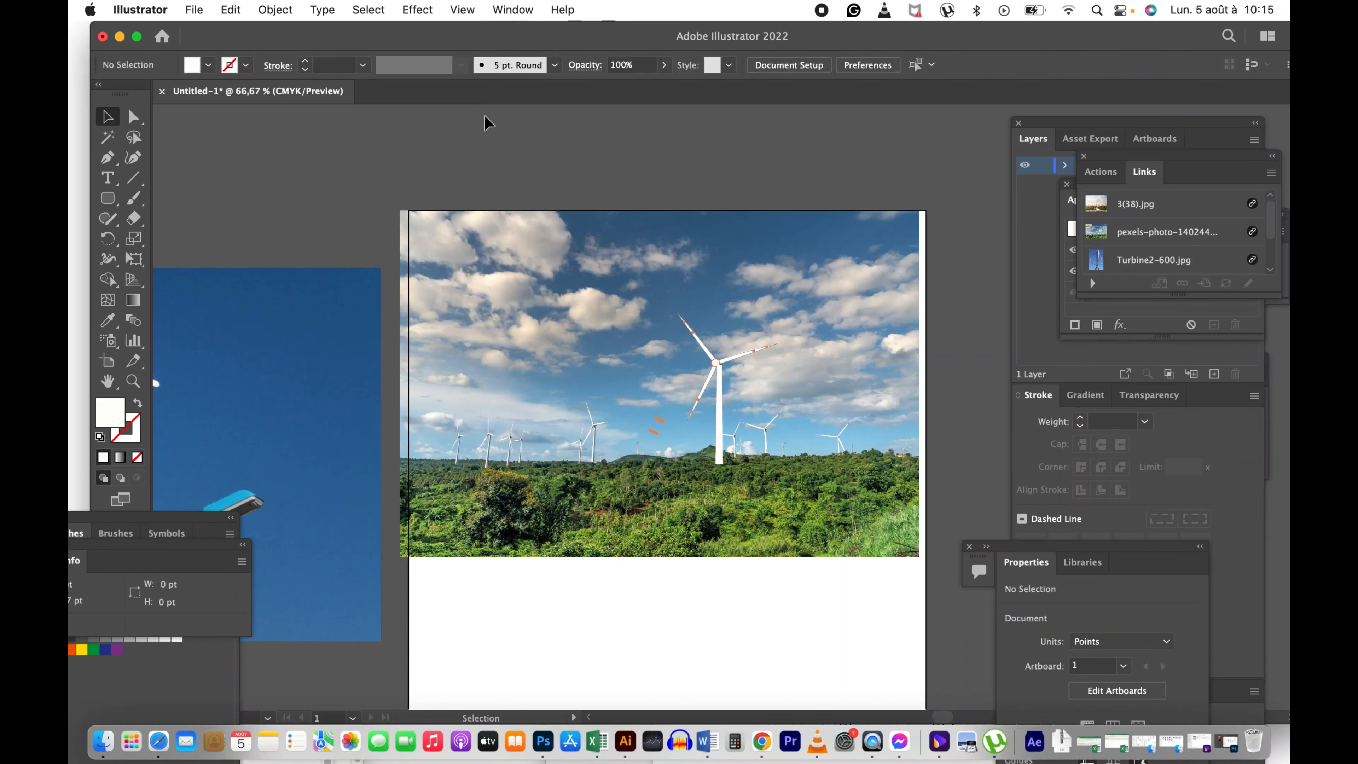
left_click(266, 11)
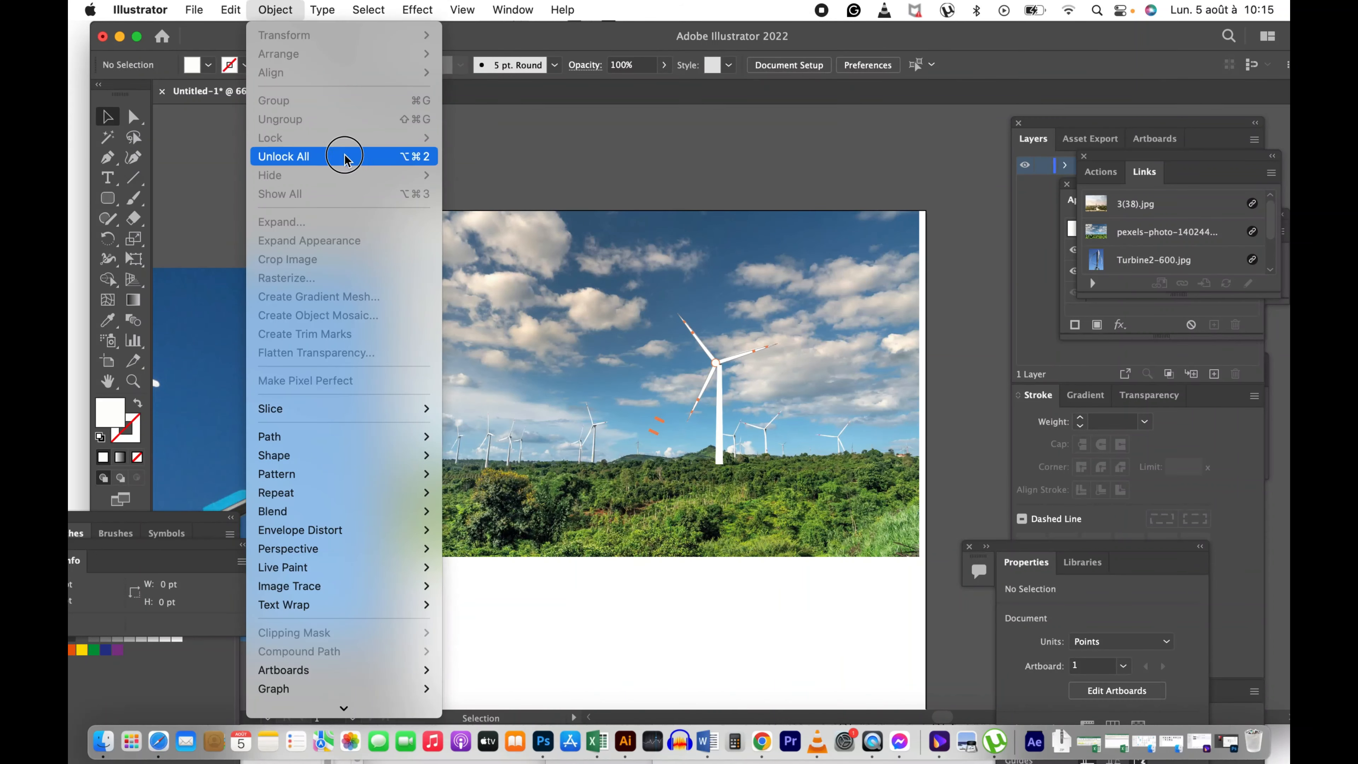
left_click(342, 152)
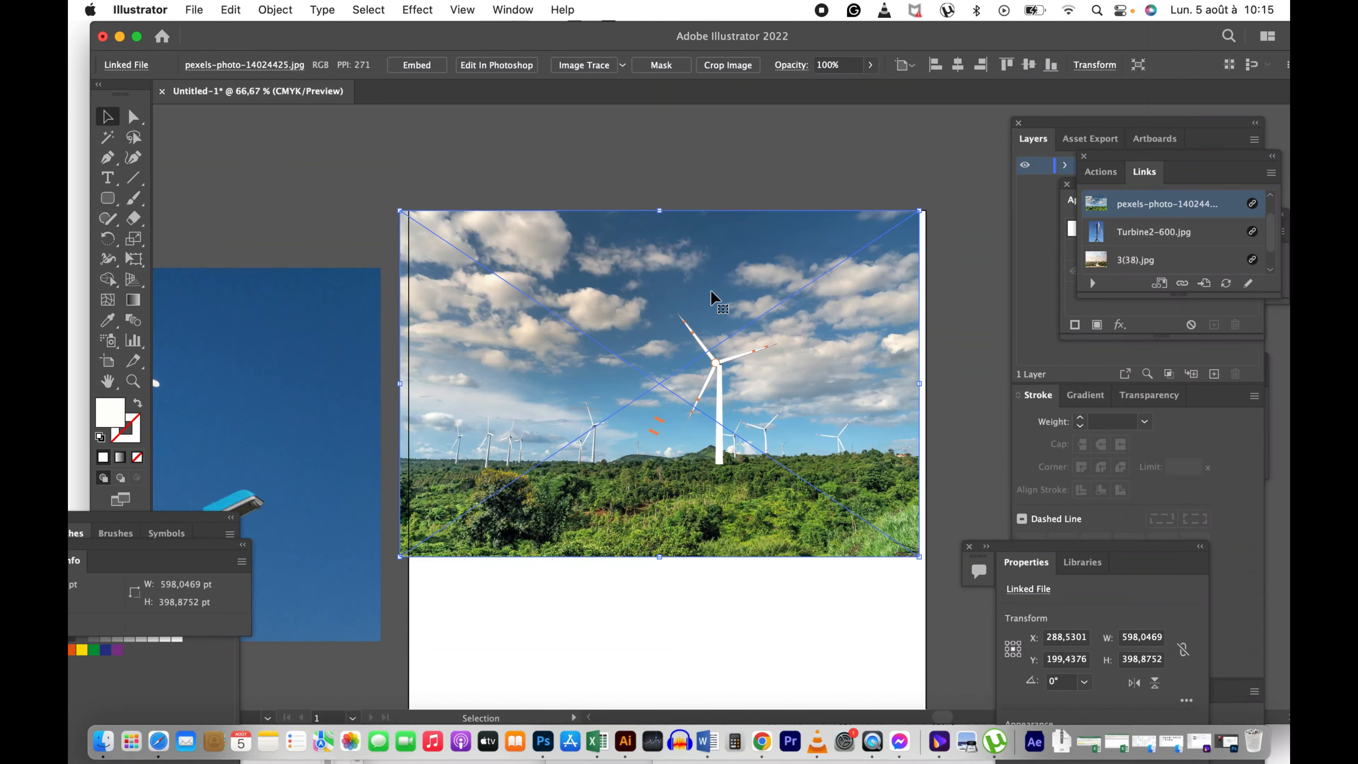
Step: Move the wind farm photo away to the artboard's lower-right corner and delete the two spare orange stripes beside the turbine
left_click_drag(712, 293, 923, 679)
left_click_drag(770, 580, 922, 638)
left_click_drag(601, 380, 661, 450)
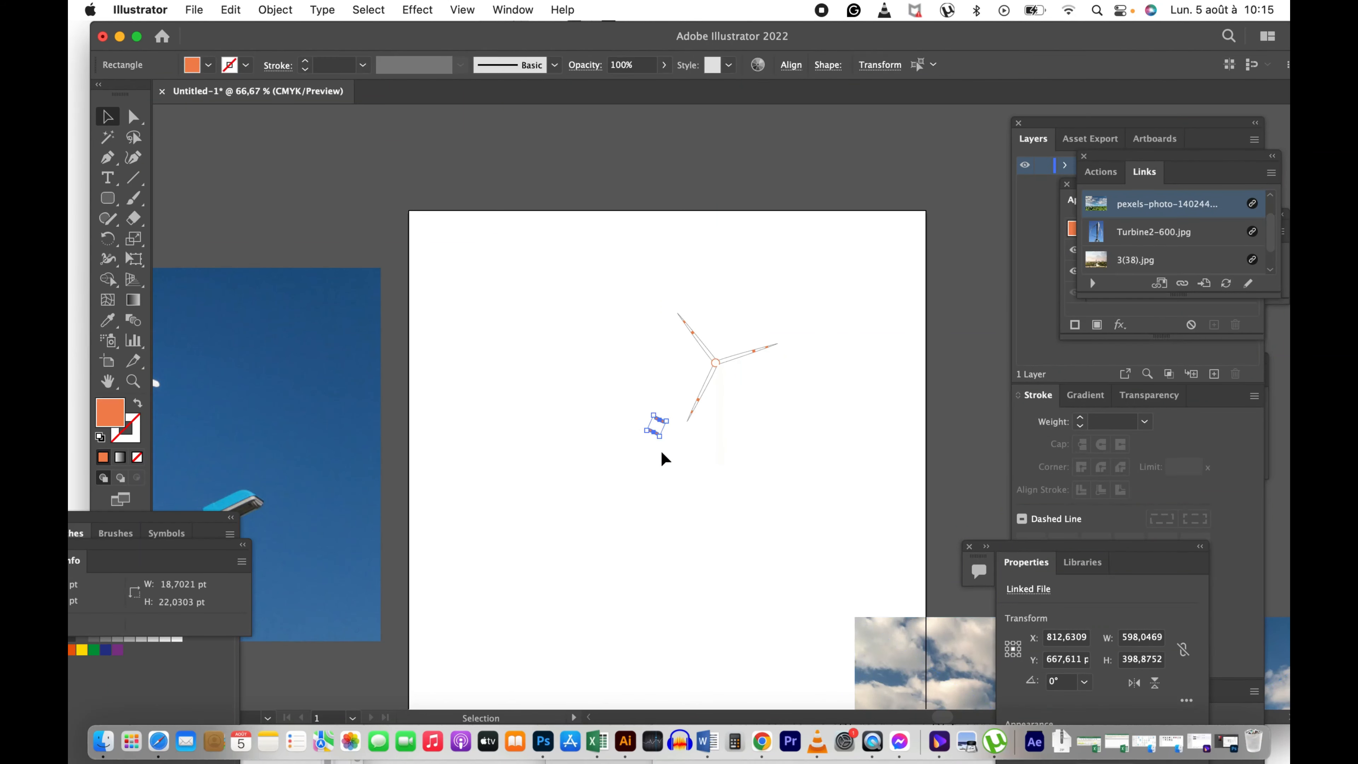
key("Delete")
Step: Fill the tower with a light grey swatch
left_click_drag(800, 420, 711, 450)
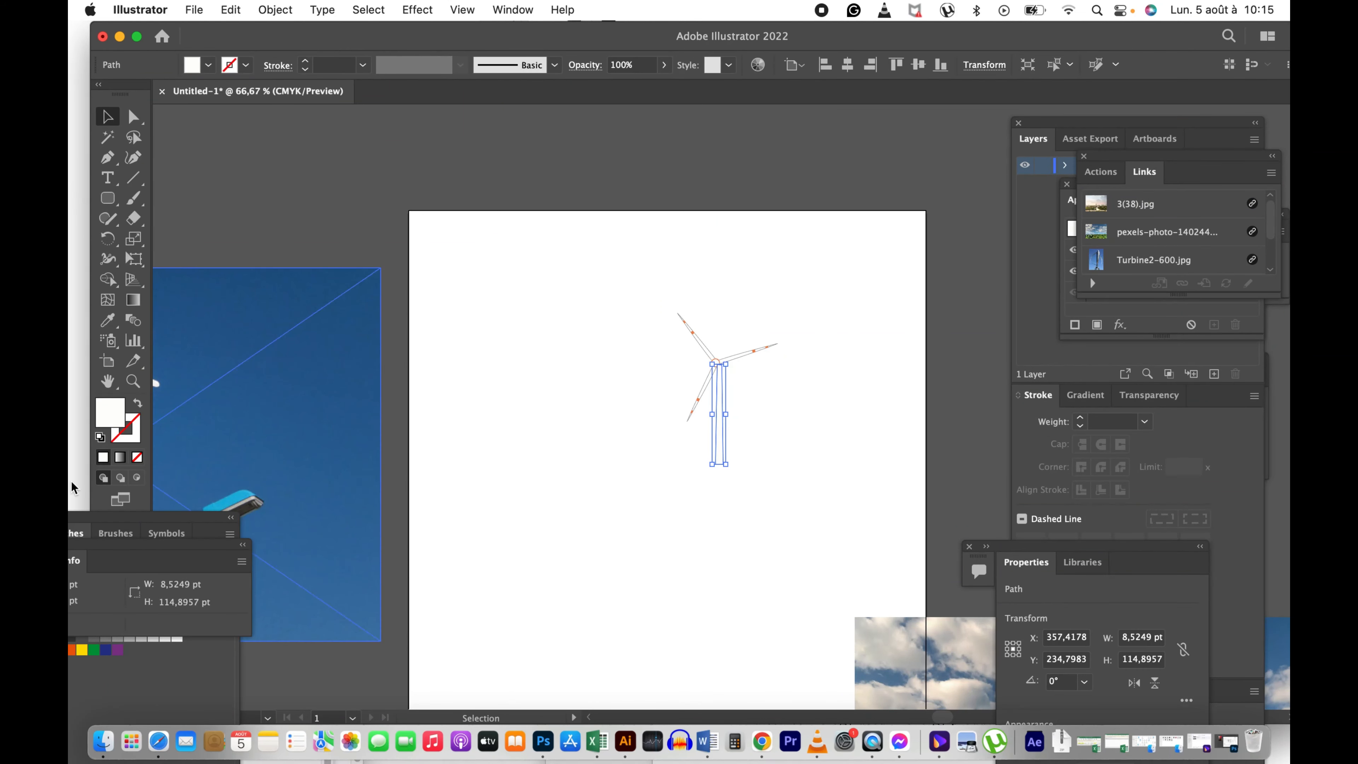
left_click(141, 640)
left_click(581, 561)
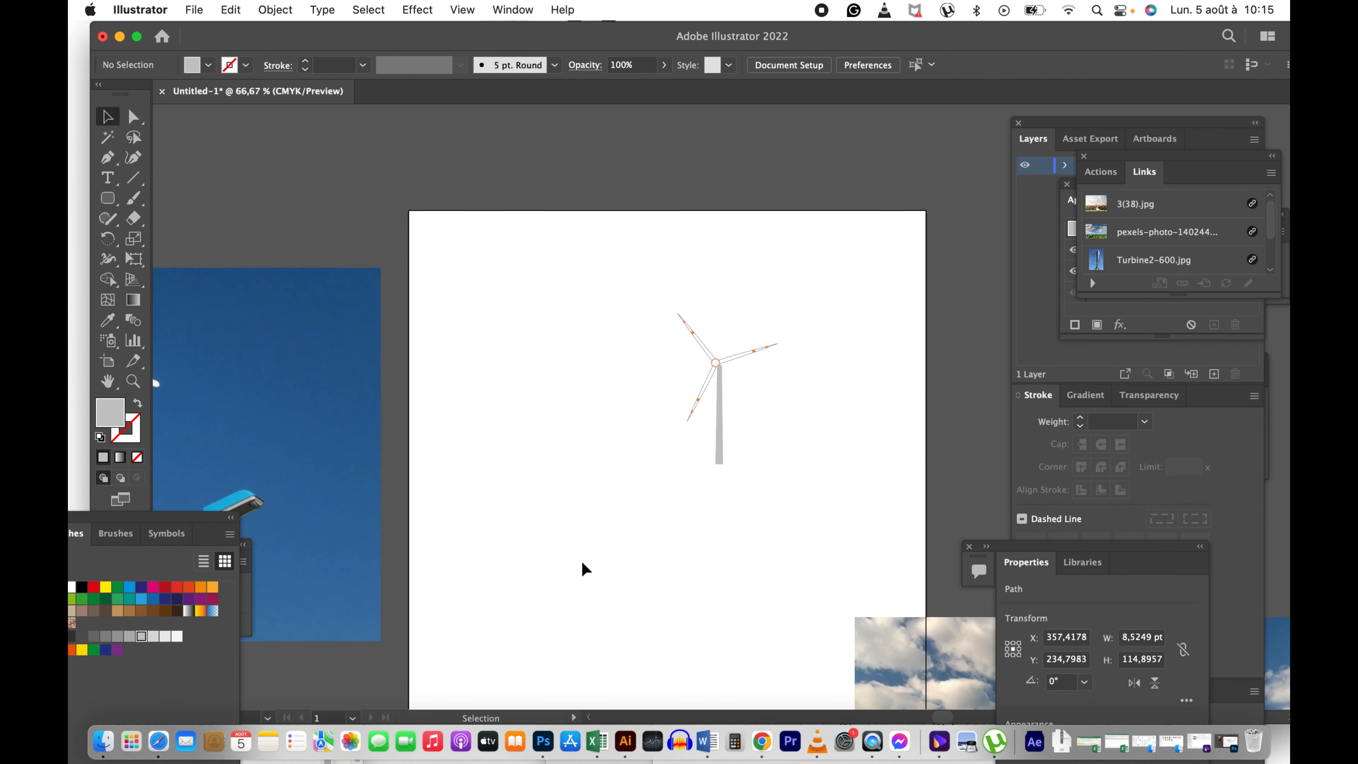
Step: Give the tower no fill and a 0.25 pt black stroke, and shift it slightly right, clear of the hub
key("z")
left_click_drag(657, 417, 725, 388)
key("v")
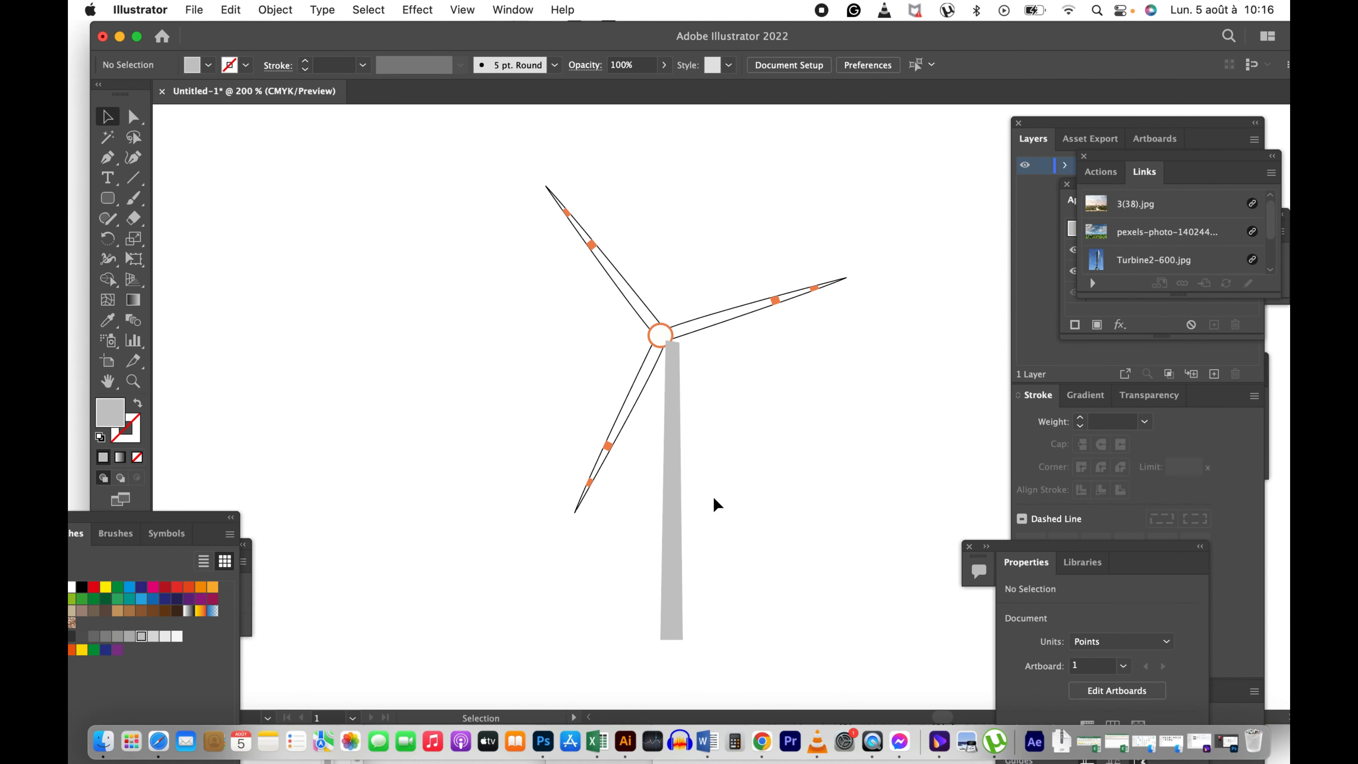
left_click(673, 467)
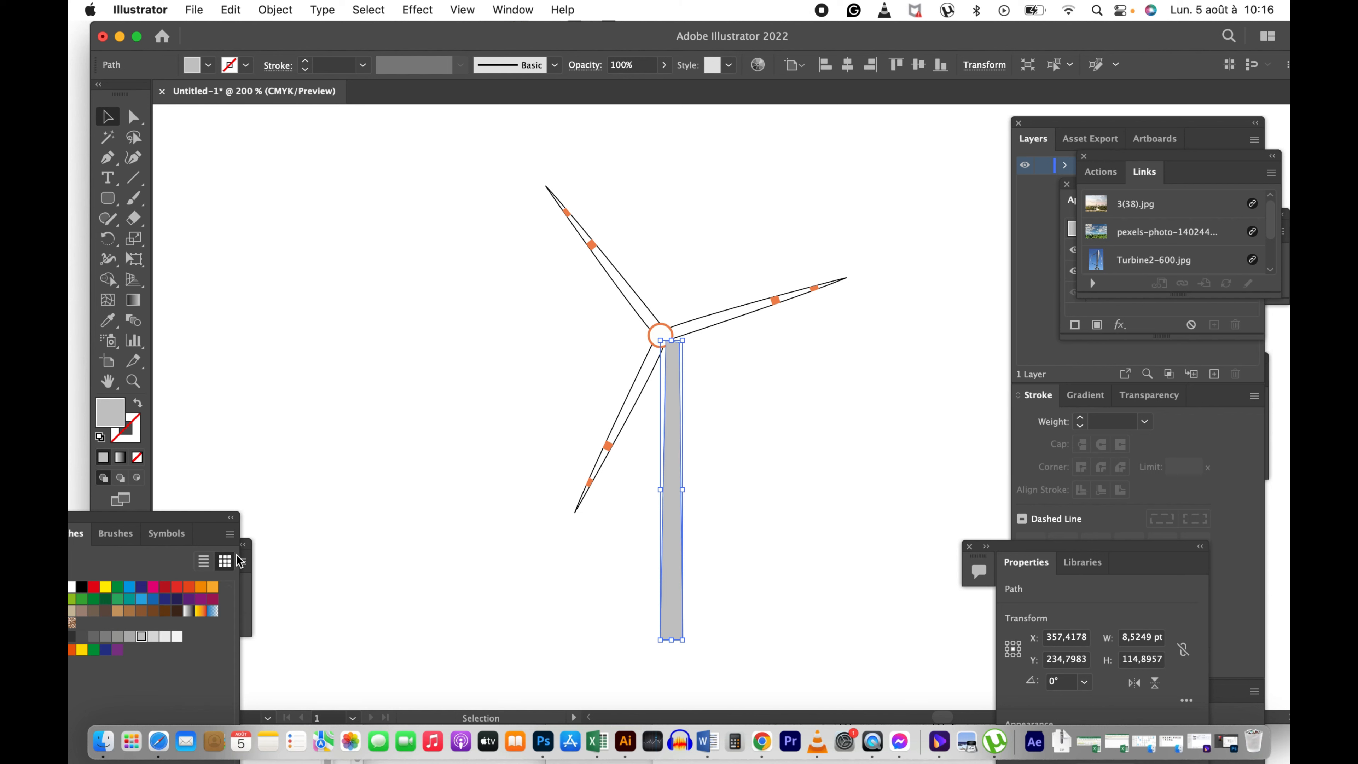
left_click(79, 588)
left_click(138, 404)
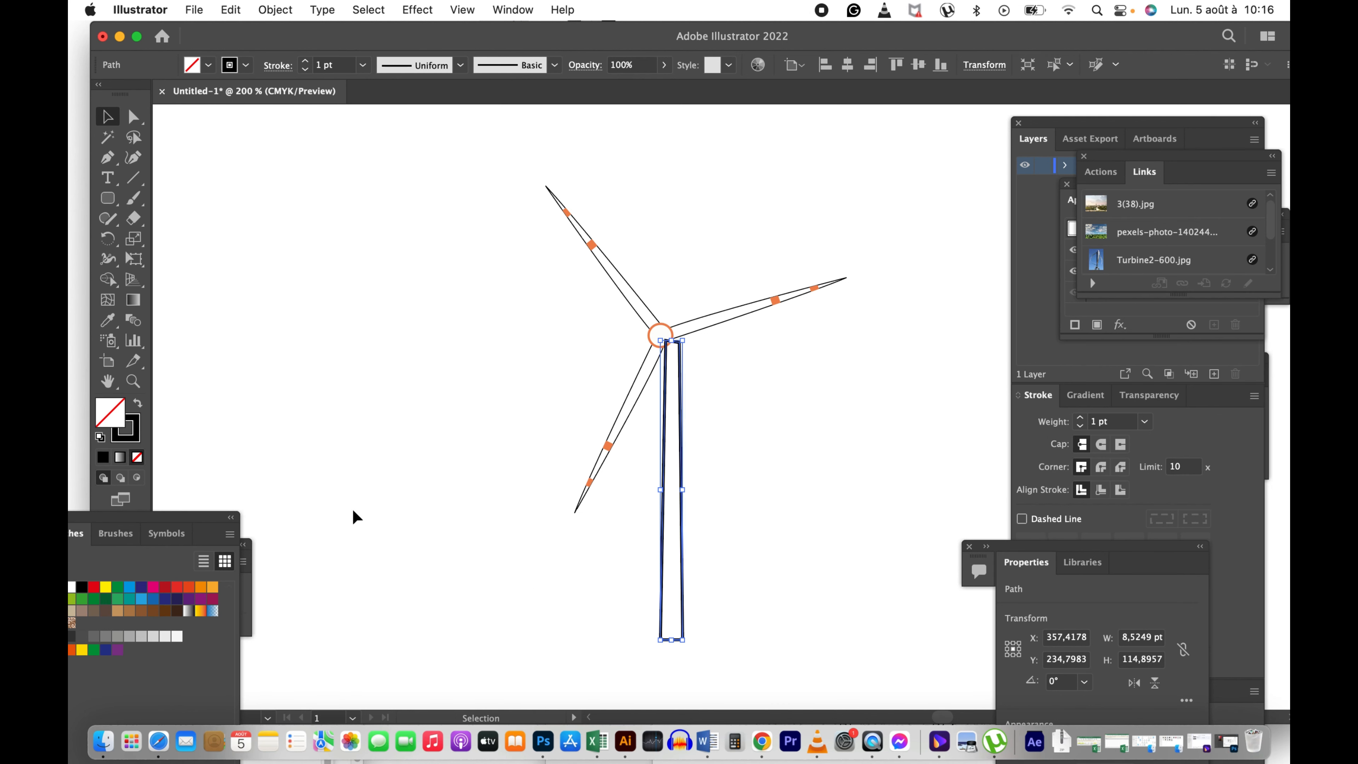
left_click(363, 69)
left_click(387, 82)
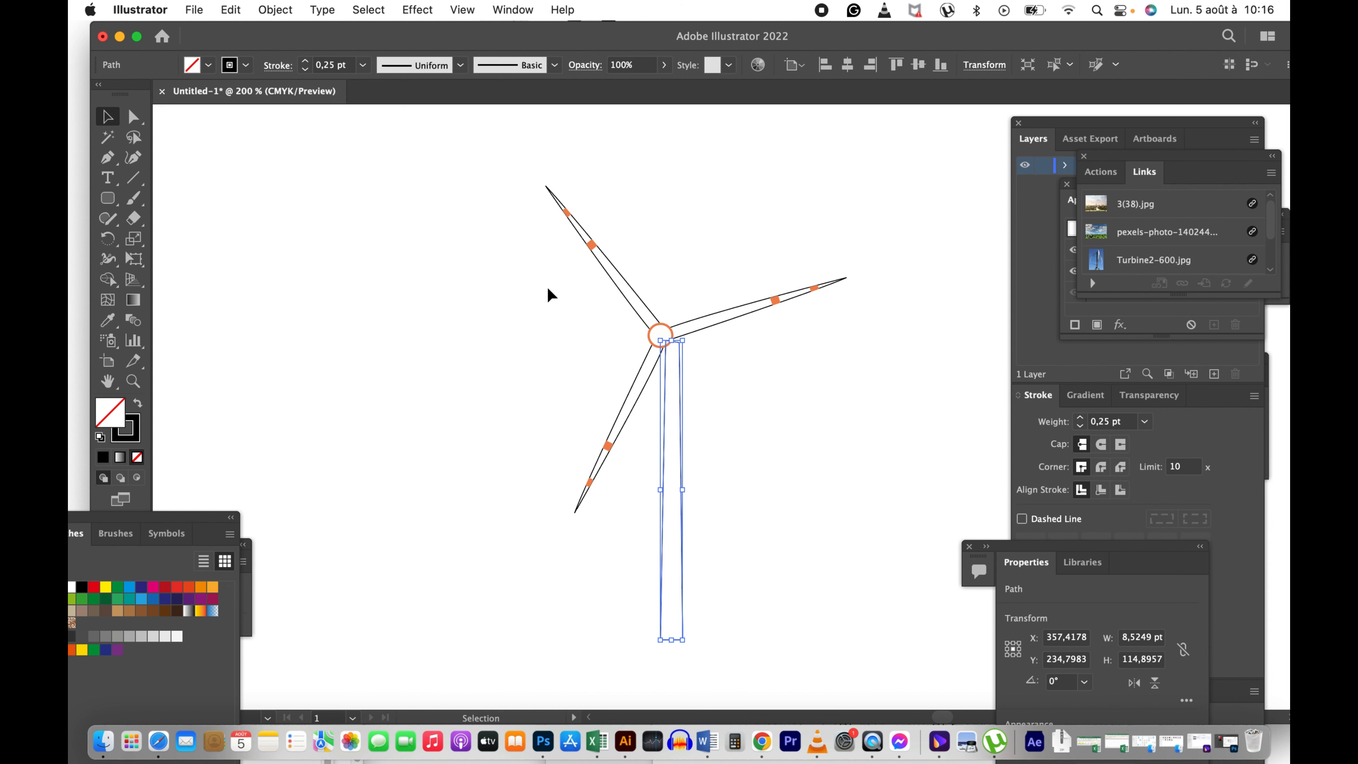
left_click_drag(680, 501, 698, 508)
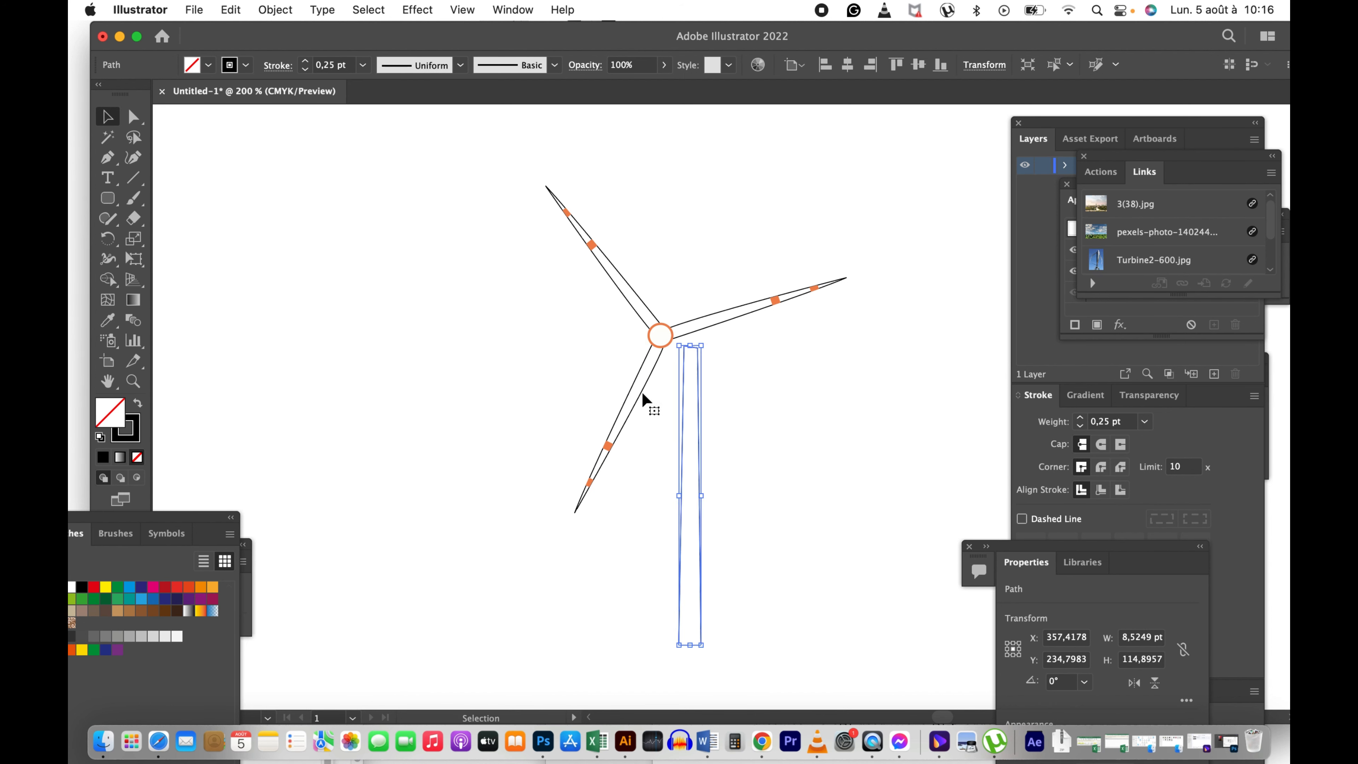
Step: Group the orange and white hub circles and bring the group to the front
key("z")
left_click(675, 357)
left_click(698, 323)
left_click(721, 419)
left_click_drag(720, 458, 616, 390)
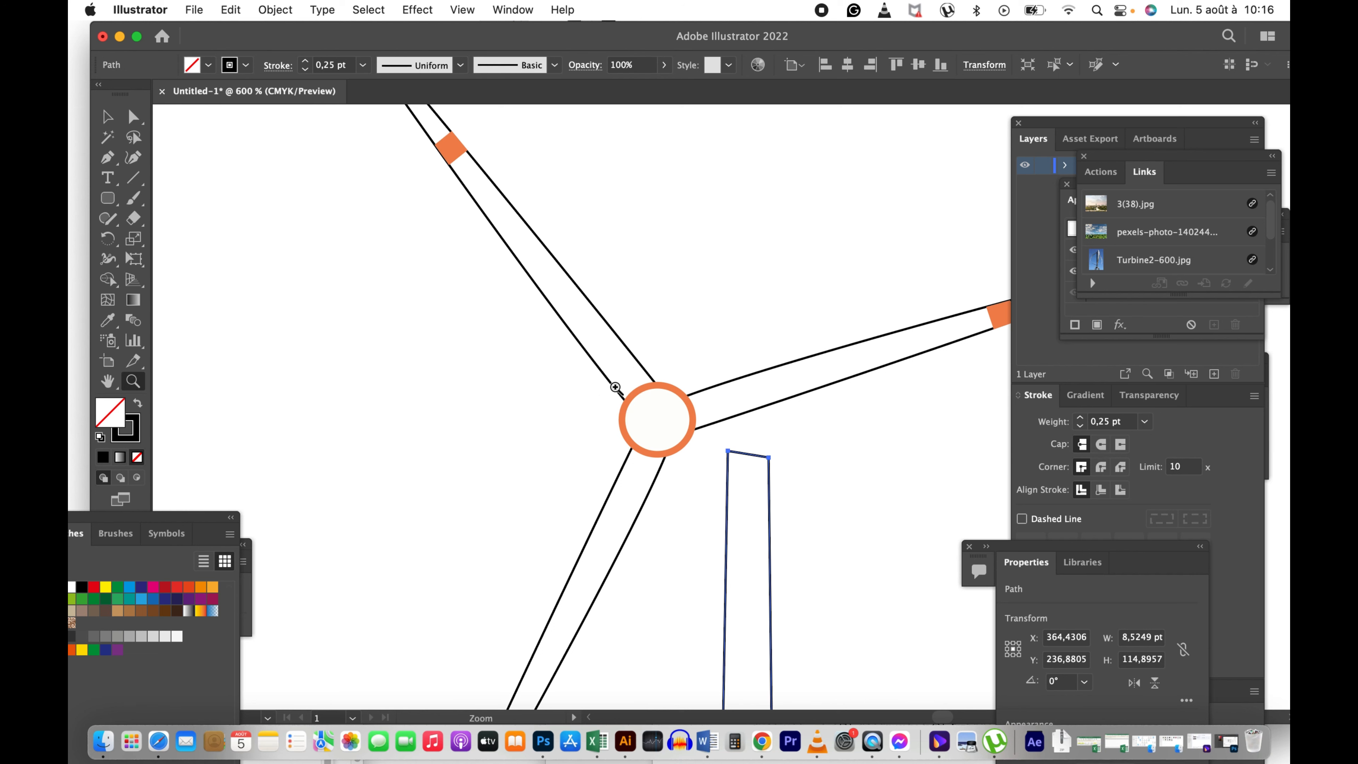
key("v")
left_click(680, 443)
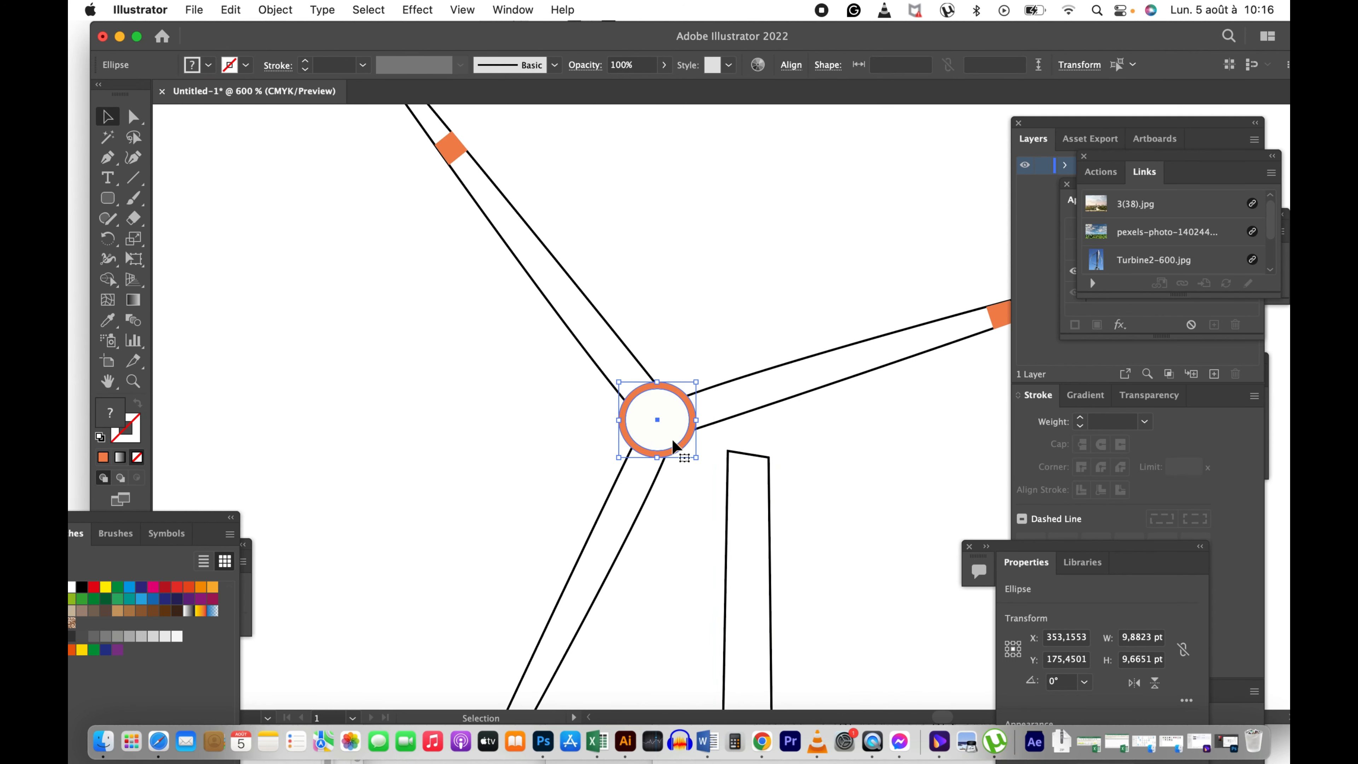
key("super+g")
right_click(673, 404)
mouse_move(796, 635)
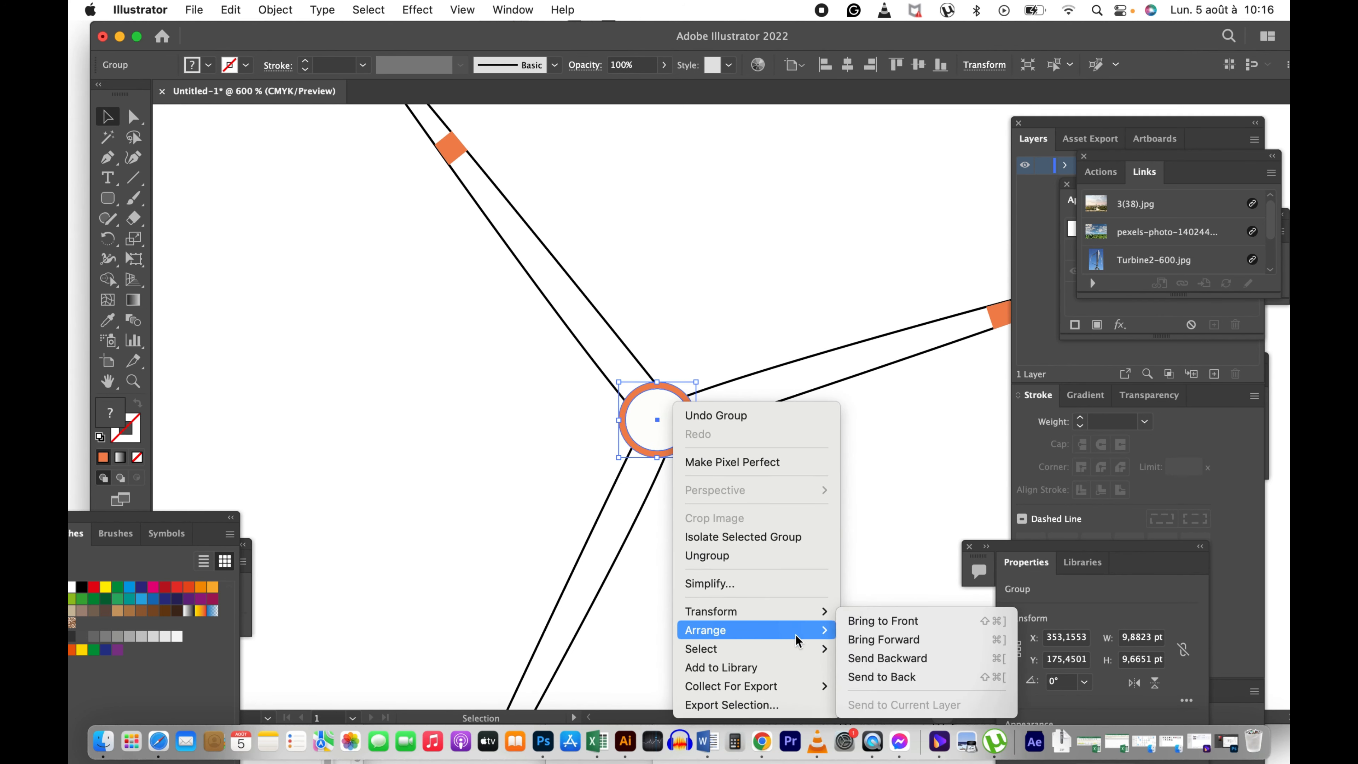
left_click(866, 620)
Step: Move the tower back so its top sits behind the hub, centred at about X 354.3, Y 231.6 pt
left_click(769, 550)
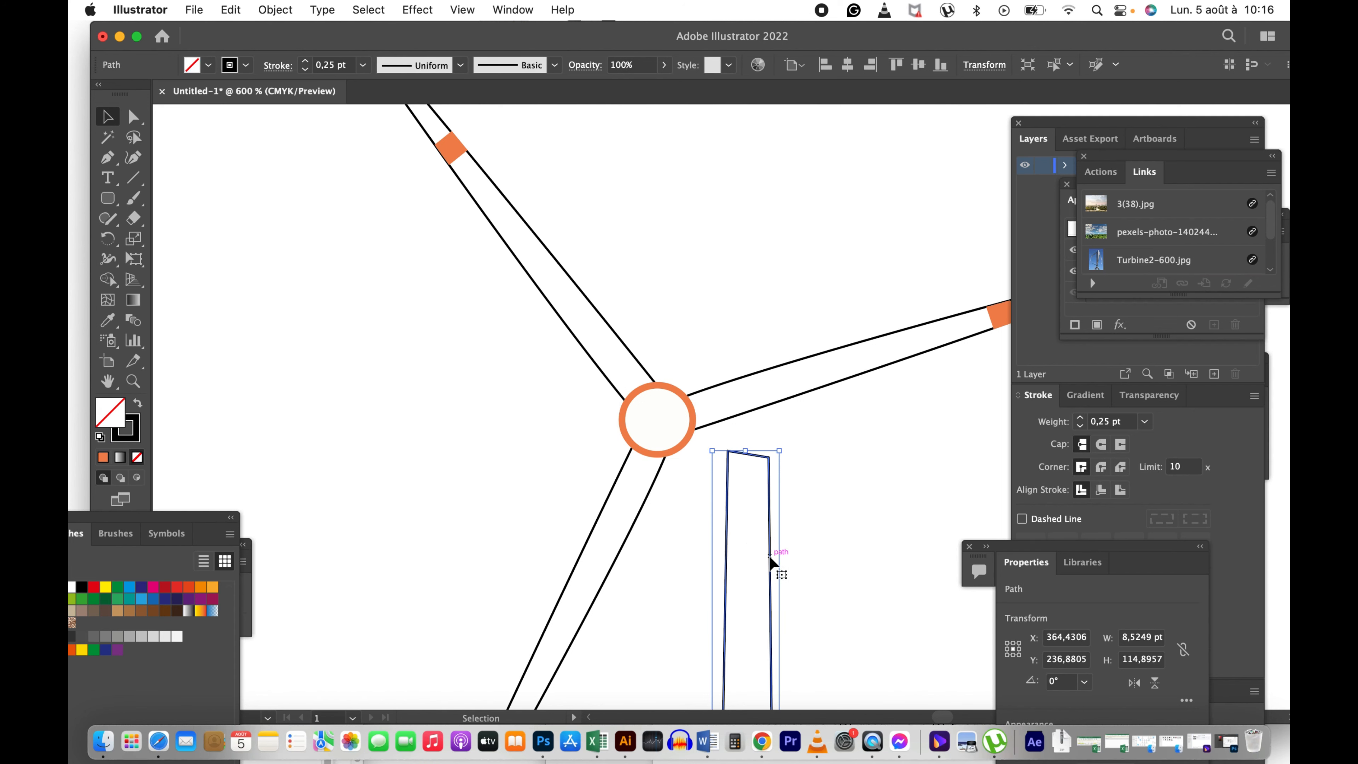
left_click_drag(769, 556, 692, 517)
key("z")
left_click(764, 459, "alt")
left_click(764, 459, "alt")
left_click(765, 459, "alt")
left_click(763, 458, "alt")
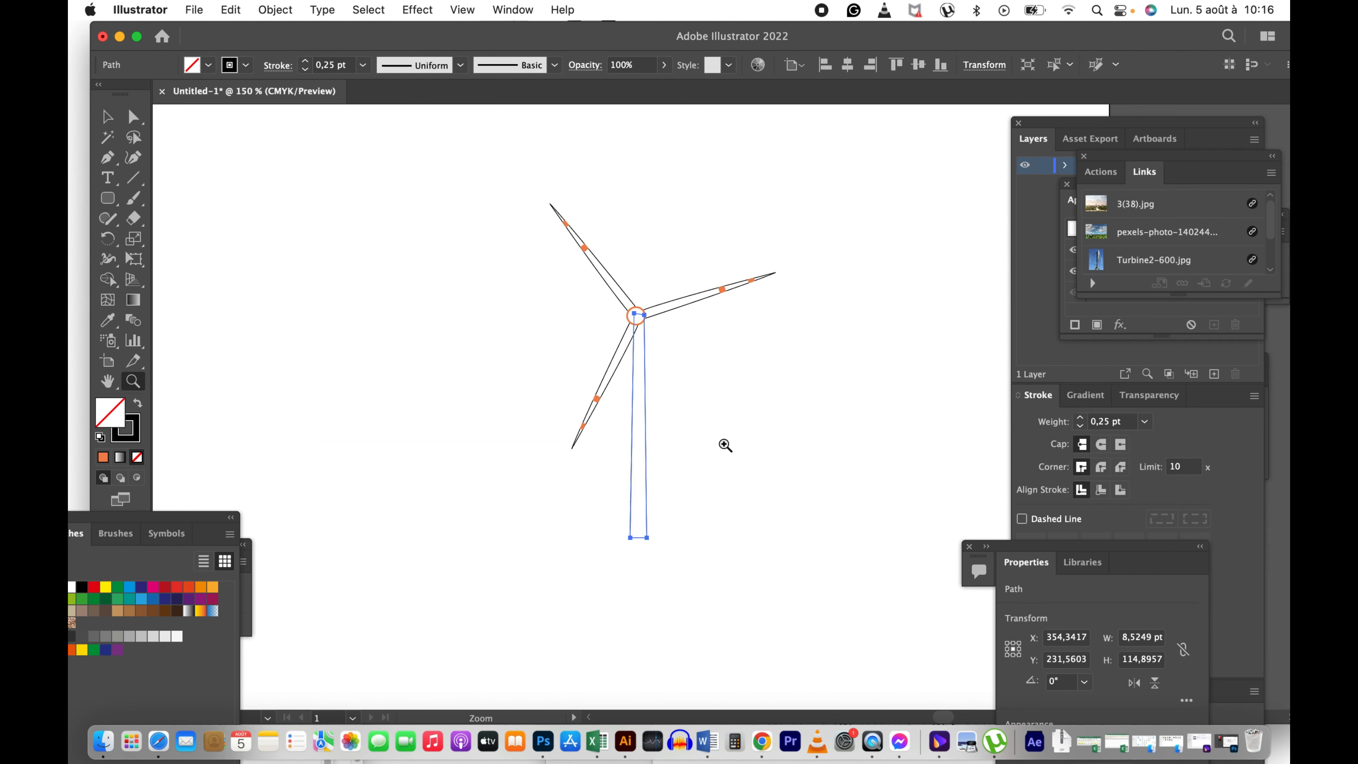
left_click(651, 384)
left_click_drag(709, 379, 673, 381)
left_click(751, 424, "super")
Step: Examine the fill and stroke of the lower-left blade by isolating its group, and leave isolation mode
left_click(682, 359)
left_click(682, 359)
key("v")
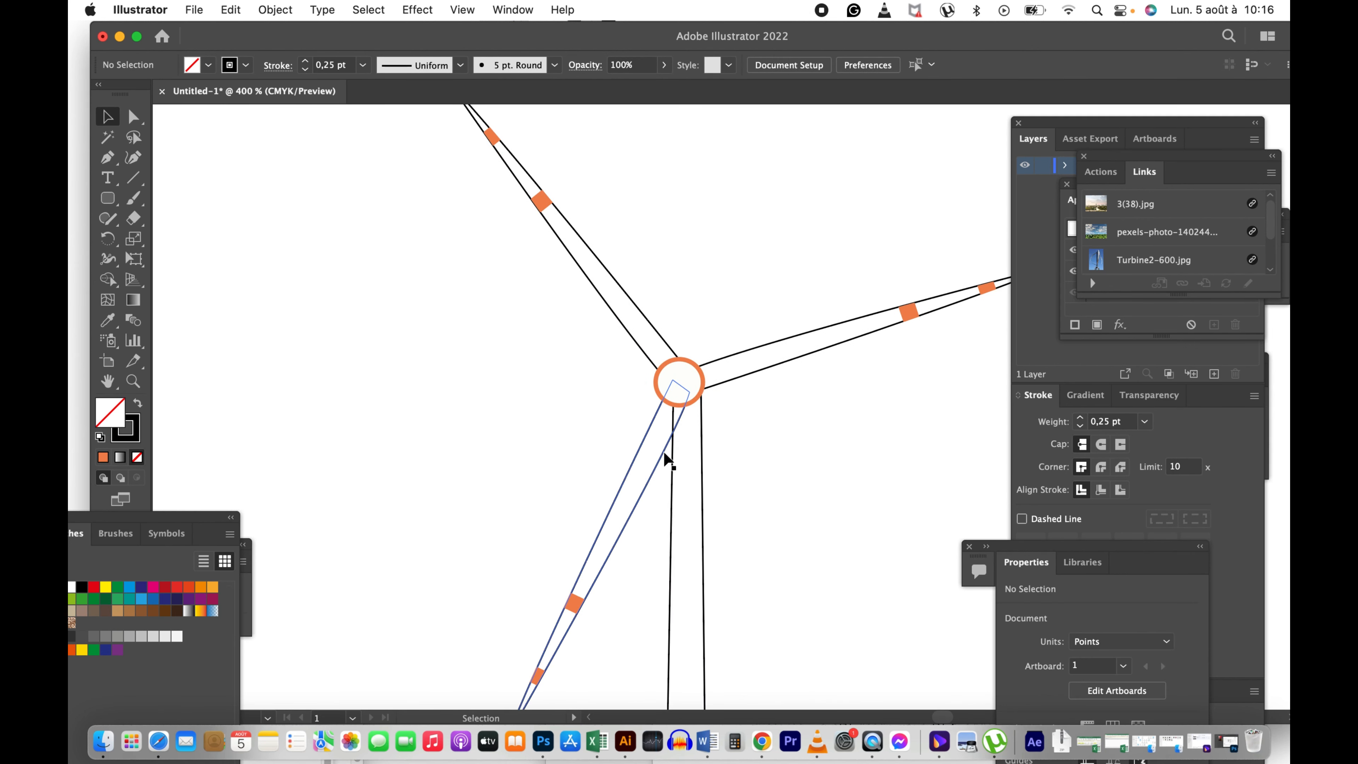
left_click(658, 460)
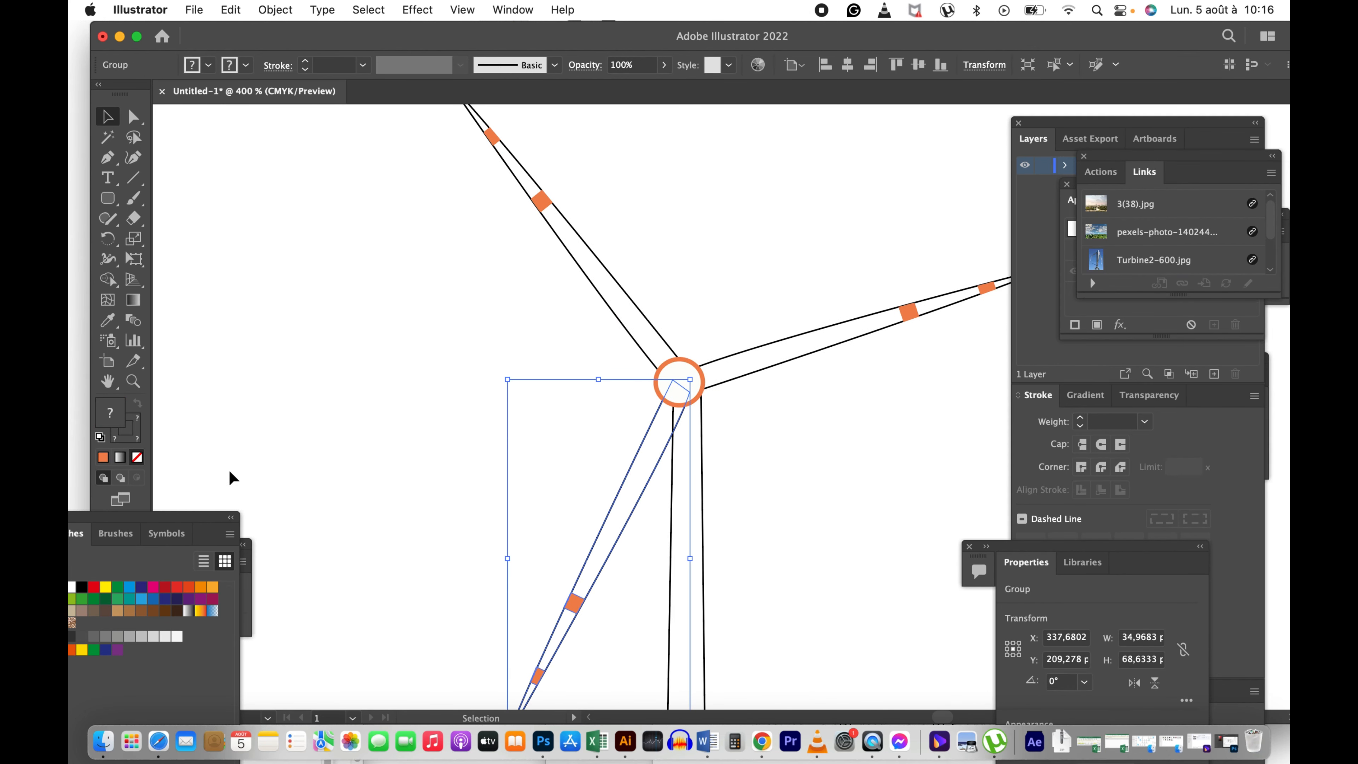
left_click(381, 537)
left_click(602, 566)
double_click(602, 567)
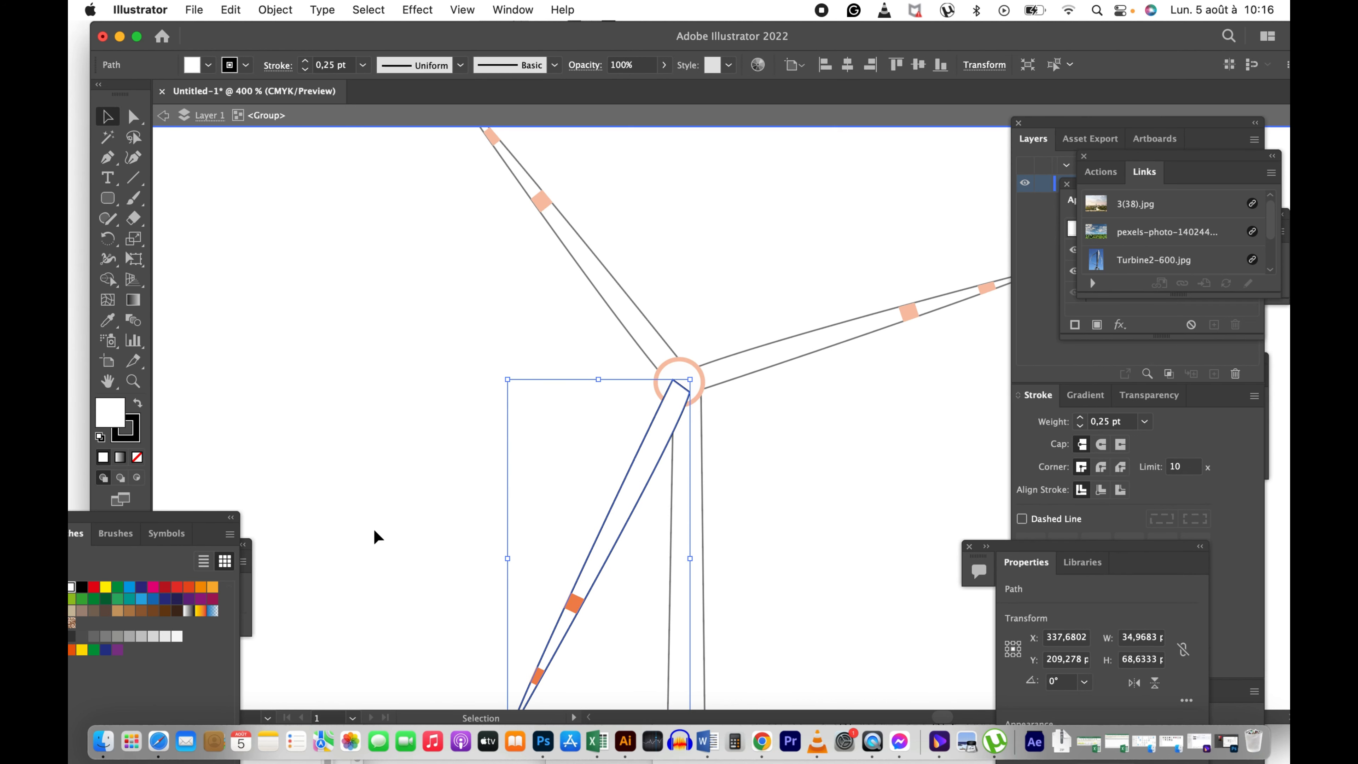
left_click(454, 504)
double_click(453, 503)
key("z")
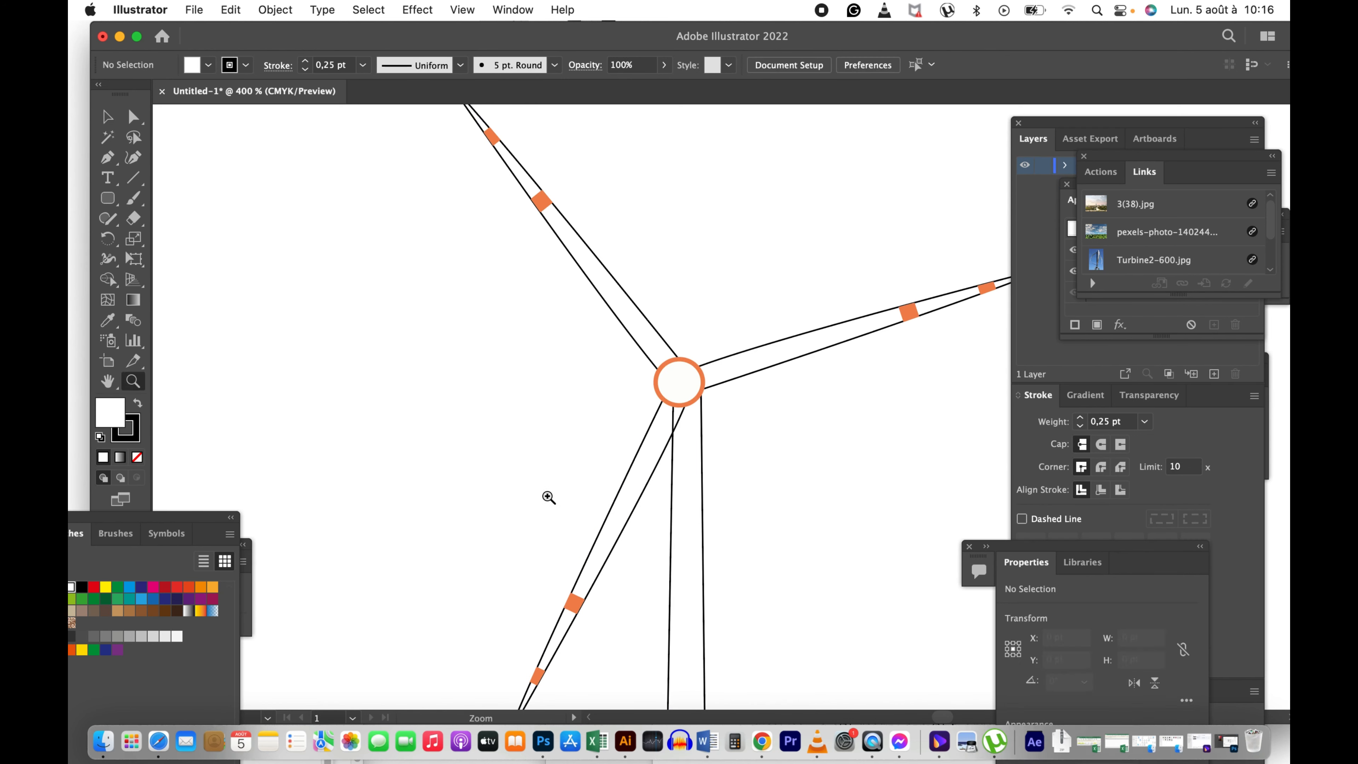
key("v")
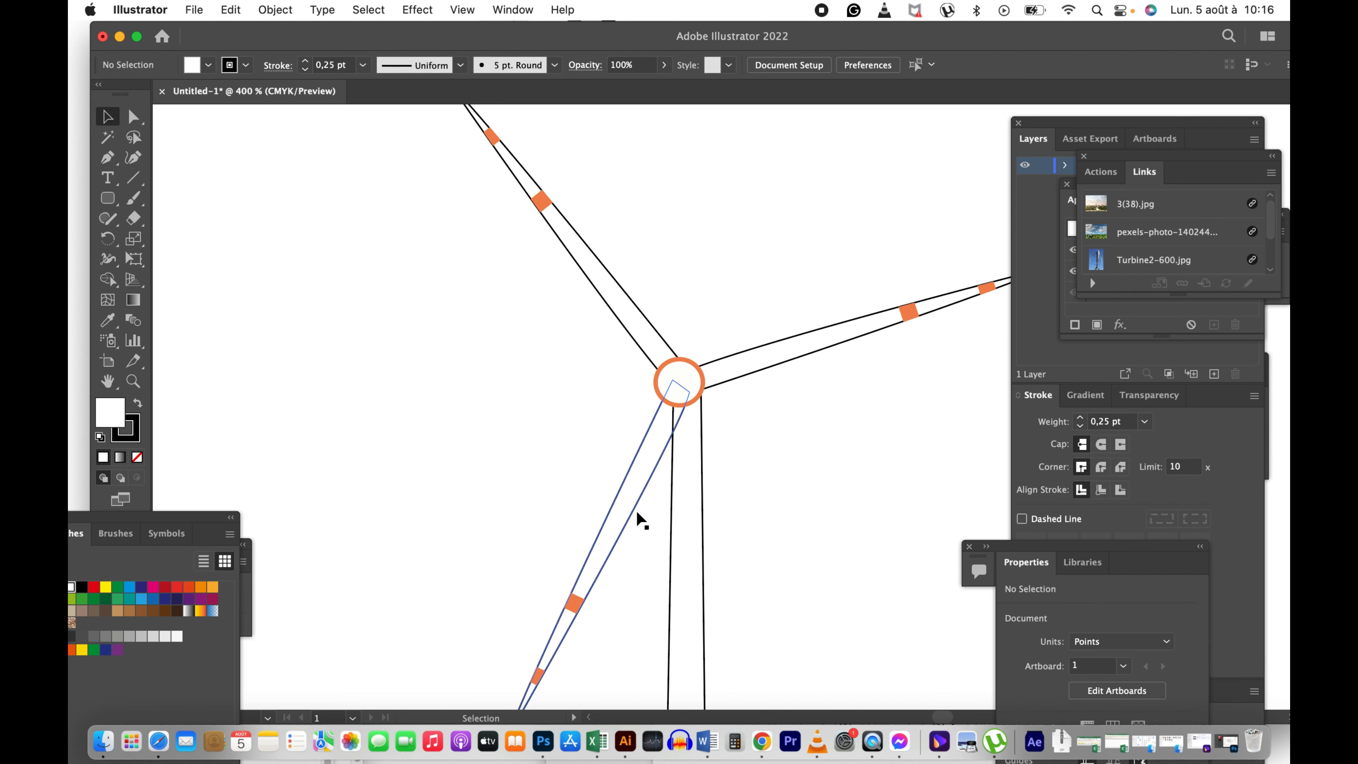
Step: Draw a rectangle about 595 by 350 pt across the full width of the artboard's upper part
left_click(636, 509)
key("z")
left_click(678, 460, "alt")
left_click(677, 459, "alt")
left_click(677, 459, "alt")
left_click(678, 459, "alt")
left_click(677, 460, "alt")
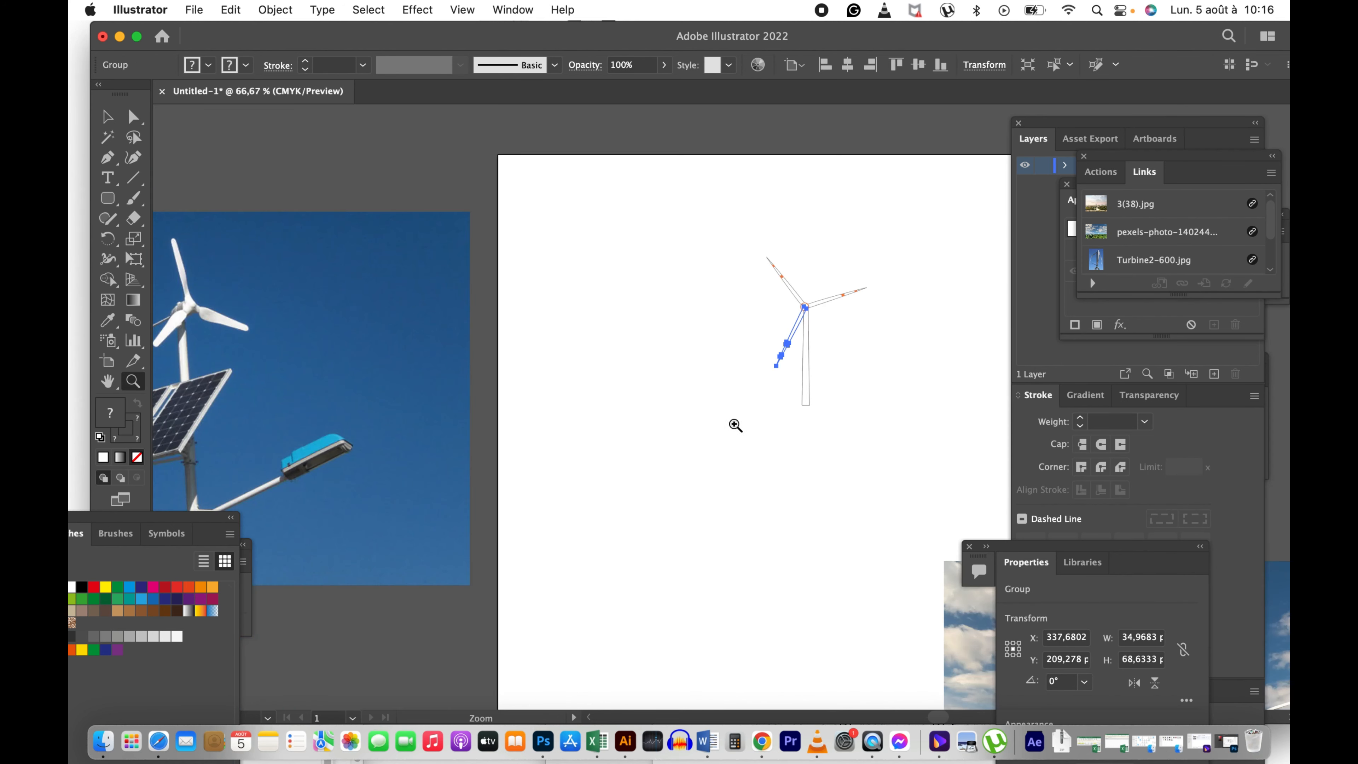
left_click_drag(767, 376, 572, 388)
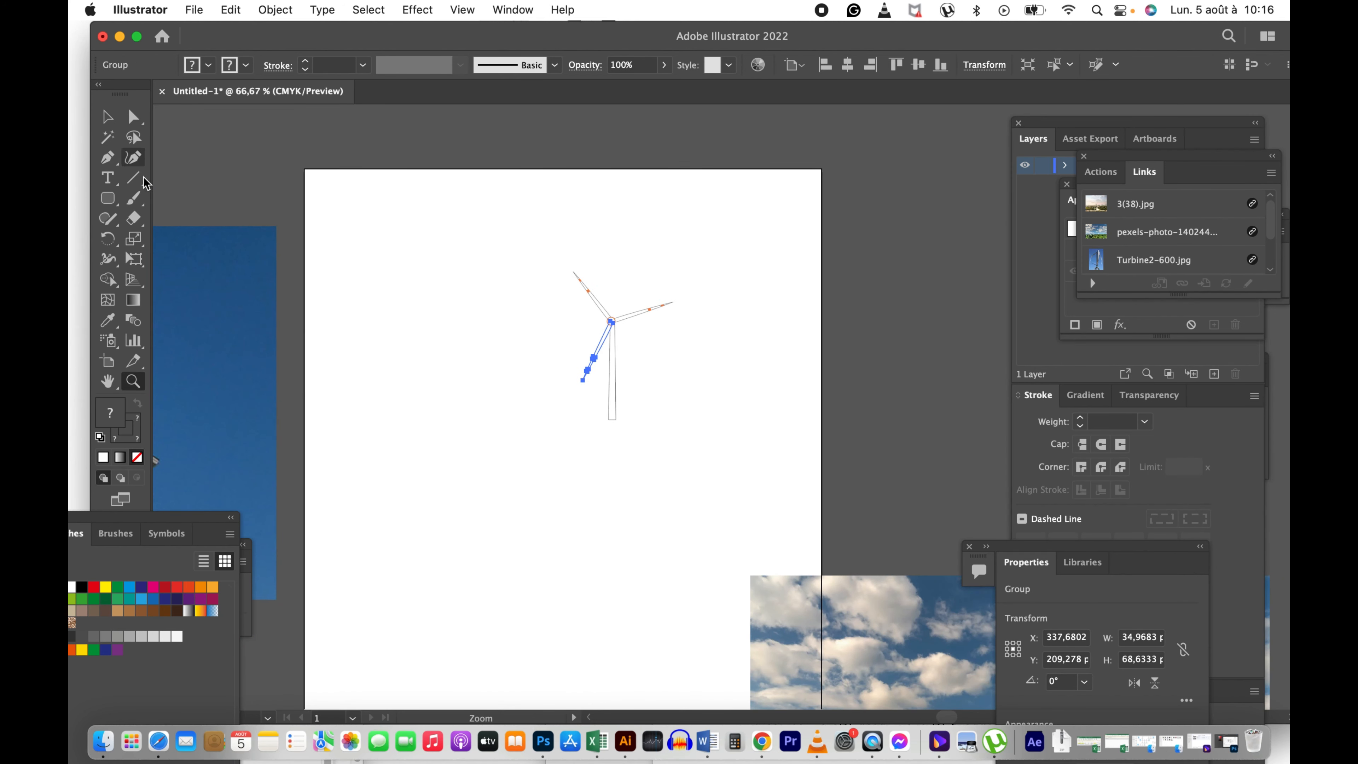
left_click_drag(107, 202, 177, 198)
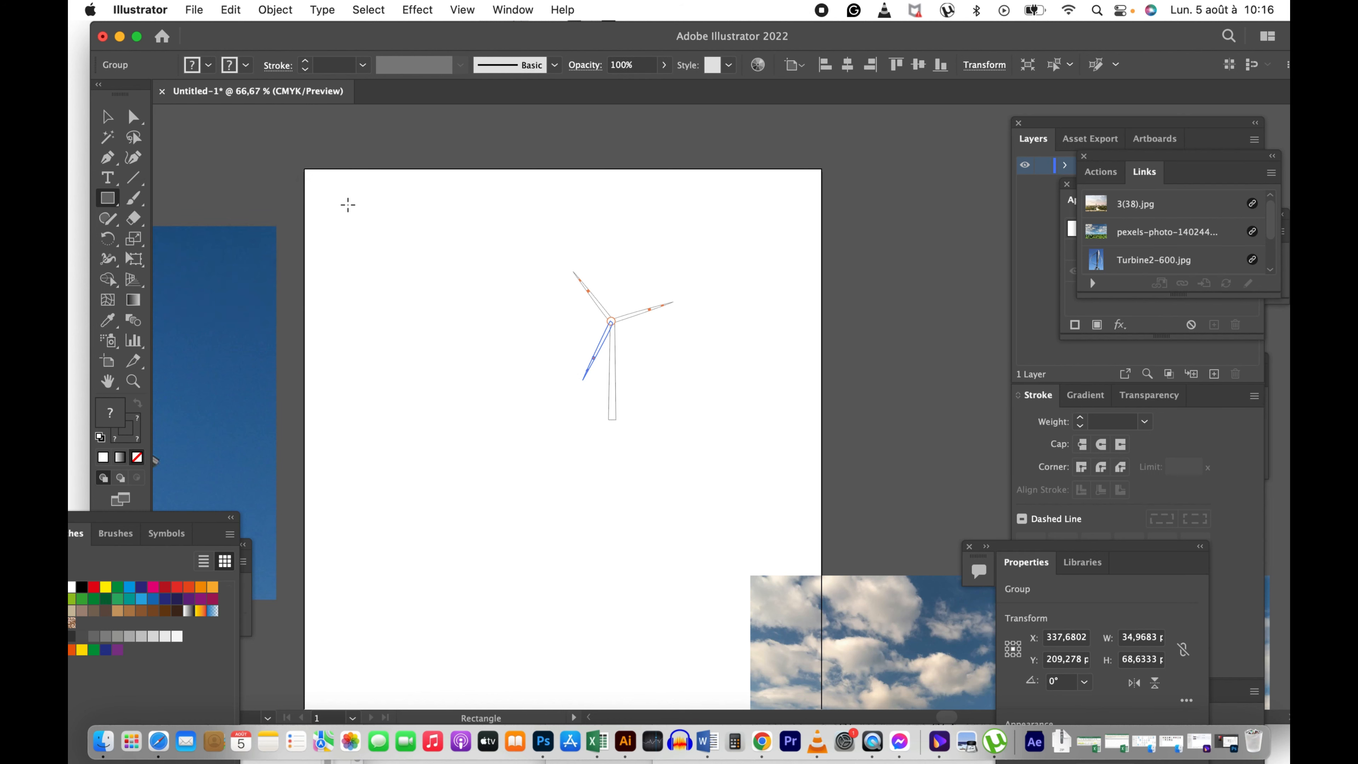
mouse_move(309, 173)
left_mouse_down()
mouse_move(737, 395)
mouse_move(821, 473)
left_mouse_up()
Step: Give the rectangle a light blue fill with no stroke as the sky
key("i")
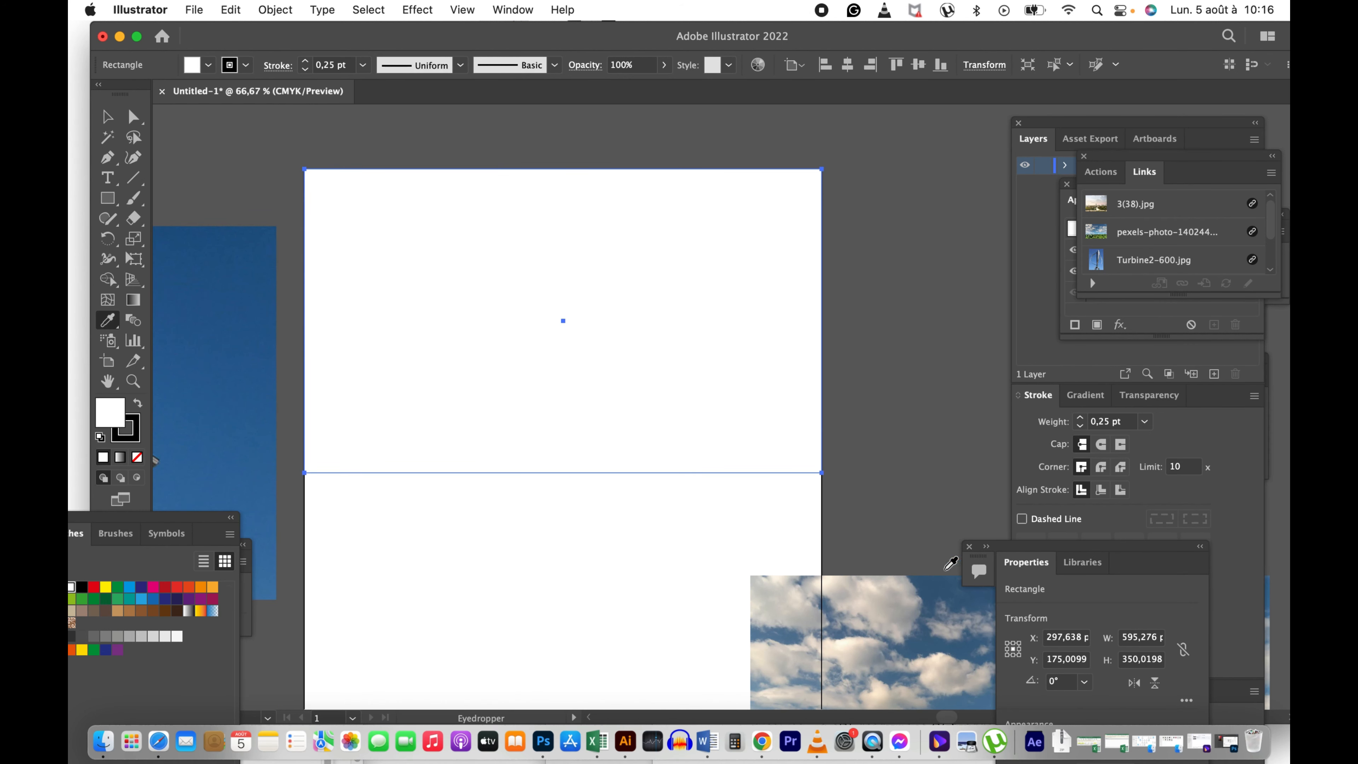
left_click(936, 584)
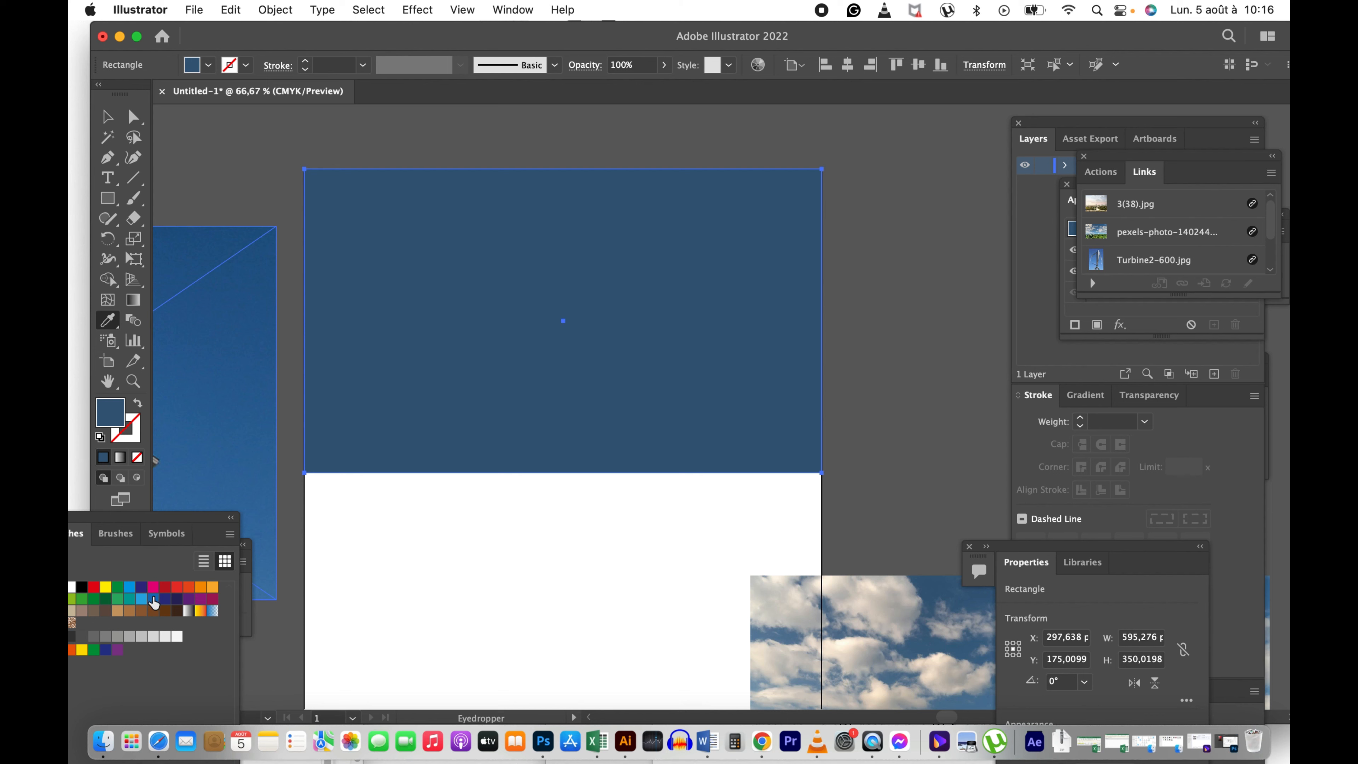
left_click(142, 599)
key("v")
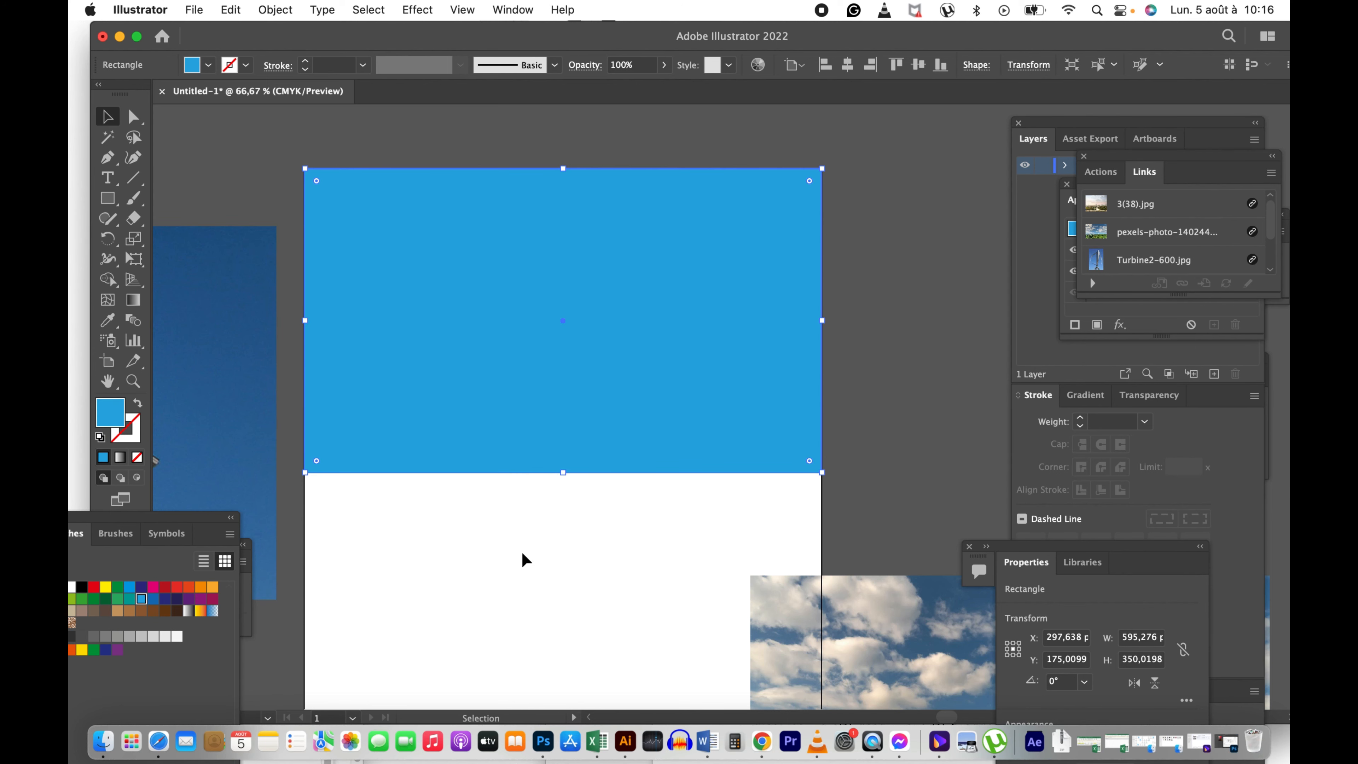
Step: Send the blue rectangle behind the turbine and align it with the artboard's top edge, centred at about X 297.6, Y 175 pt
right_click(627, 396)
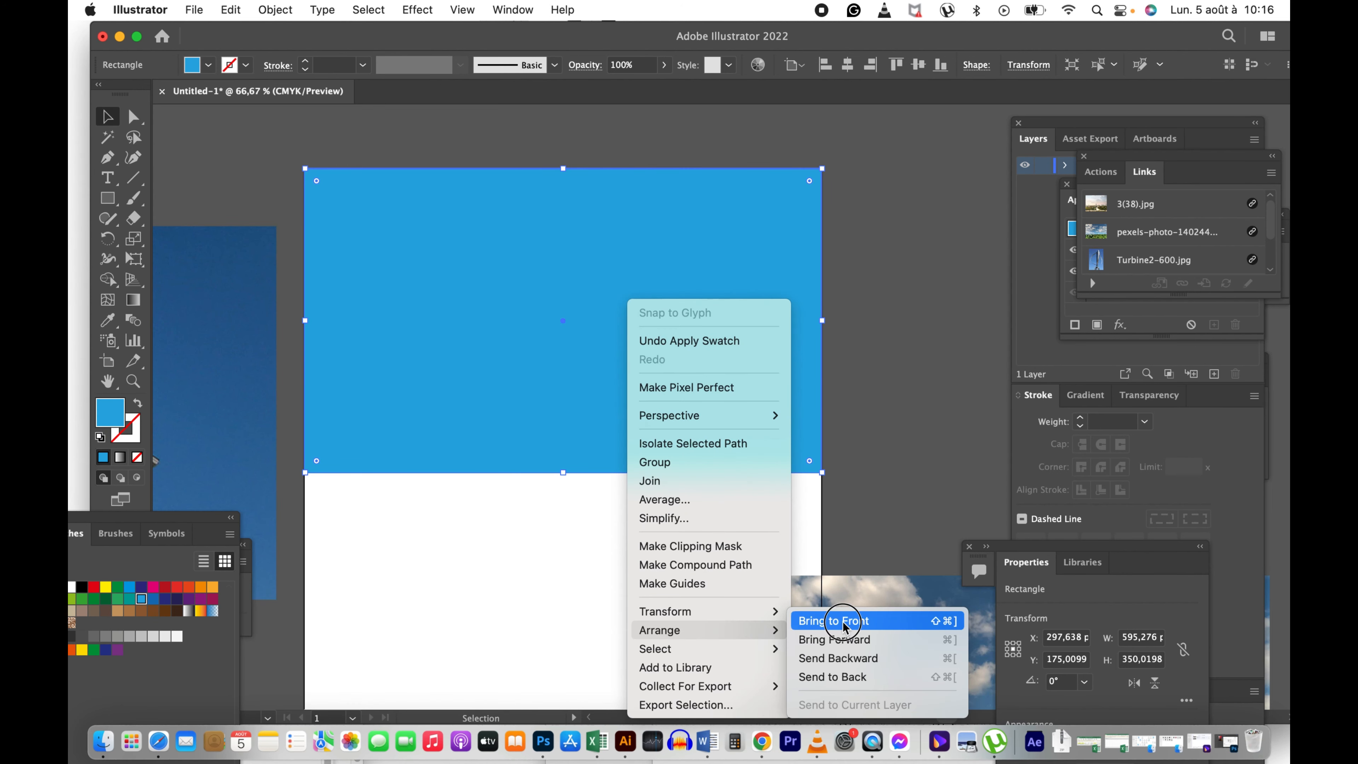
left_click(847, 620)
left_click_drag(730, 353, 550, 387)
right_click(550, 387)
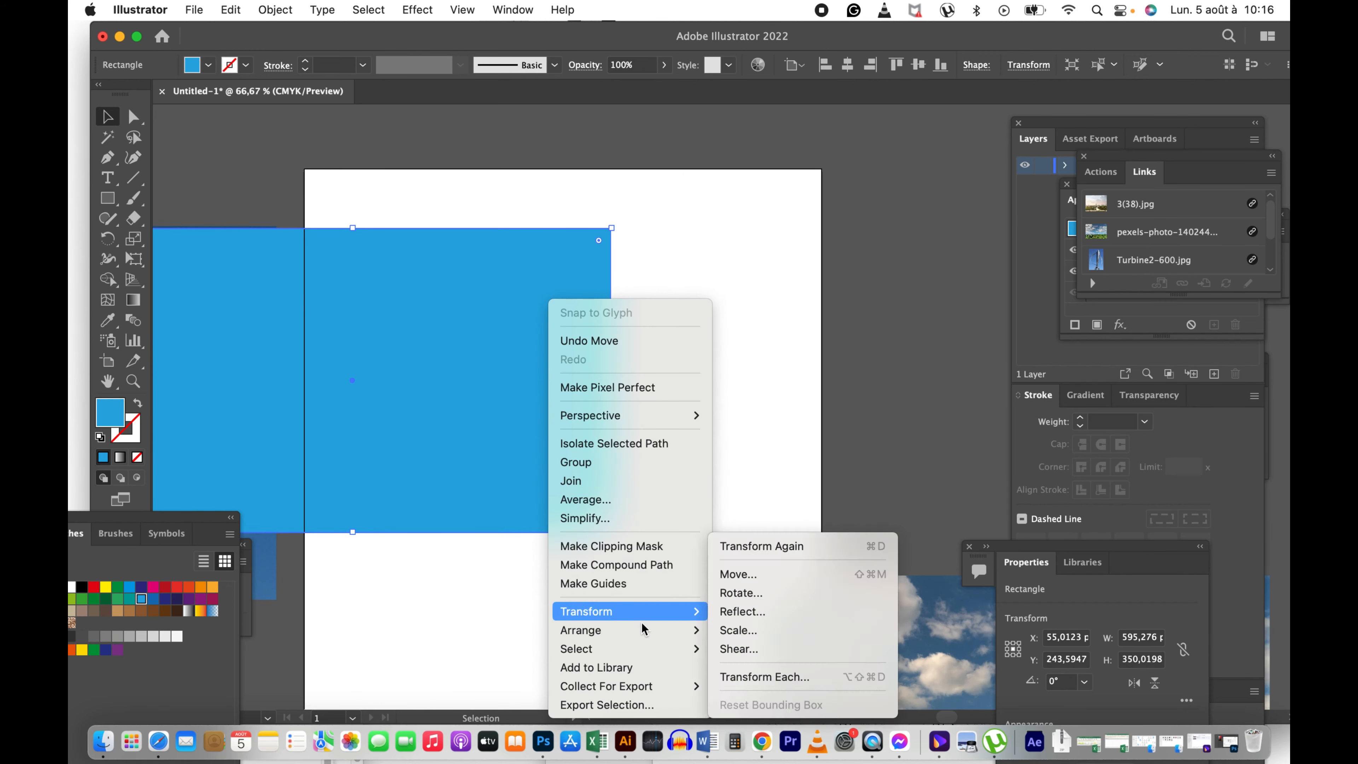
mouse_move(663, 630)
left_click(781, 676)
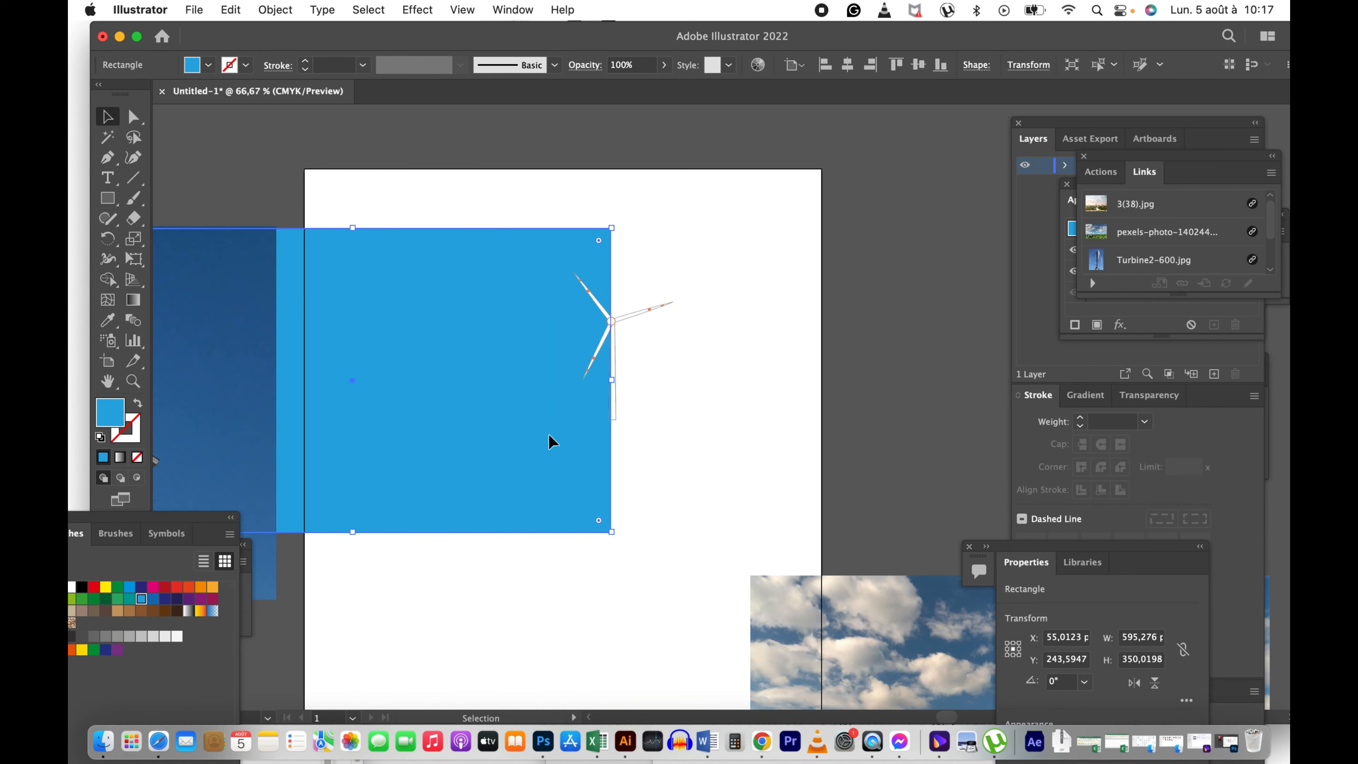
left_click_drag(540, 422, 707, 370)
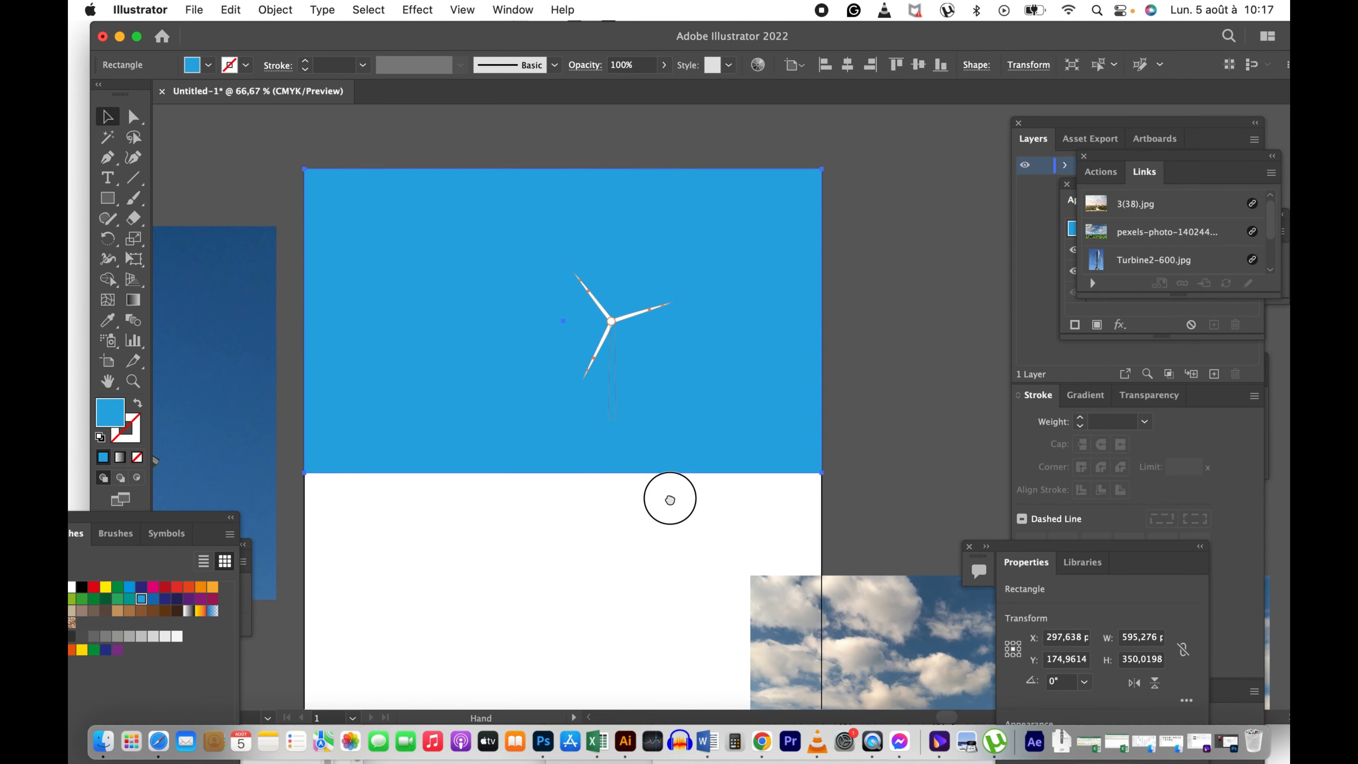
Step: Shorten the artboard from its bottom edge to about 350 pt high, matching the blue rectangle
left_click_drag(667, 494, 676, 364)
left_click(107, 360)
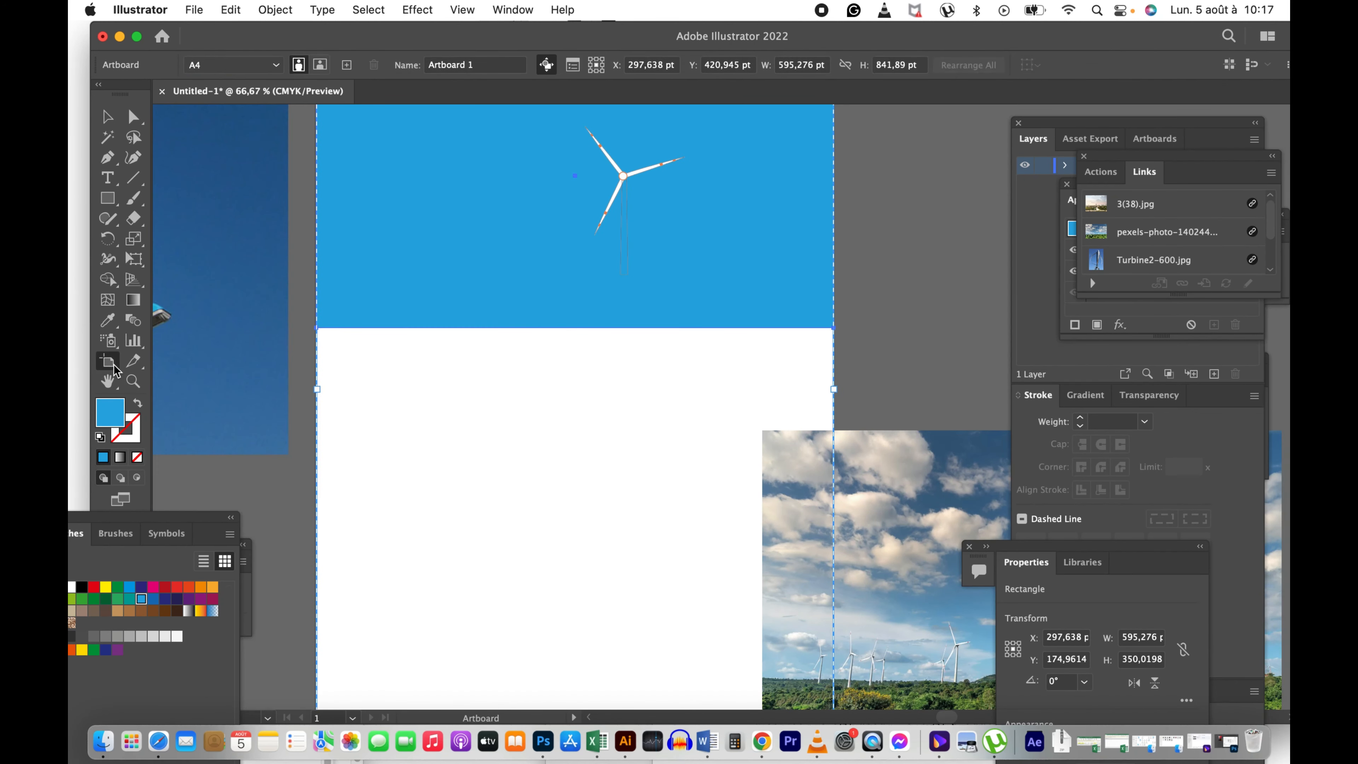
left_click_drag(622, 601, 604, 433)
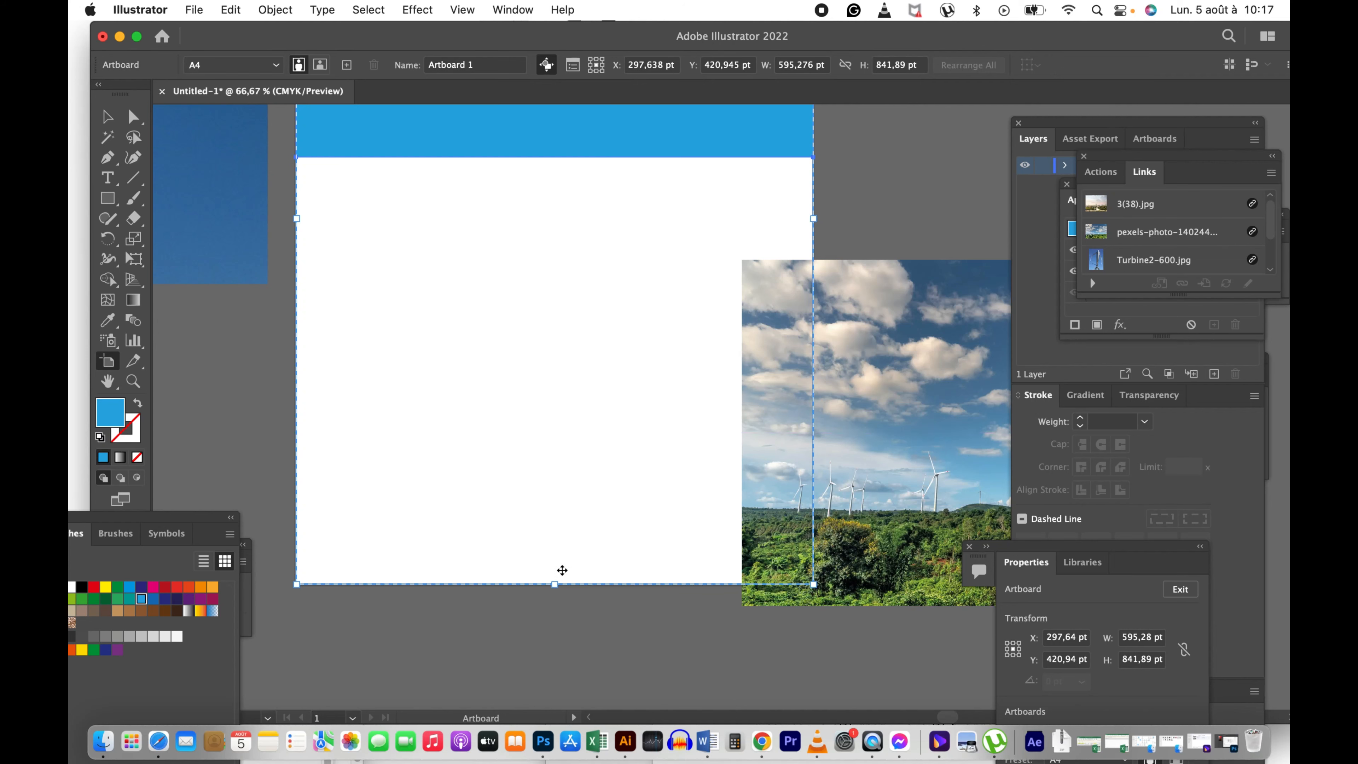
left_click_drag(554, 585, 638, 327)
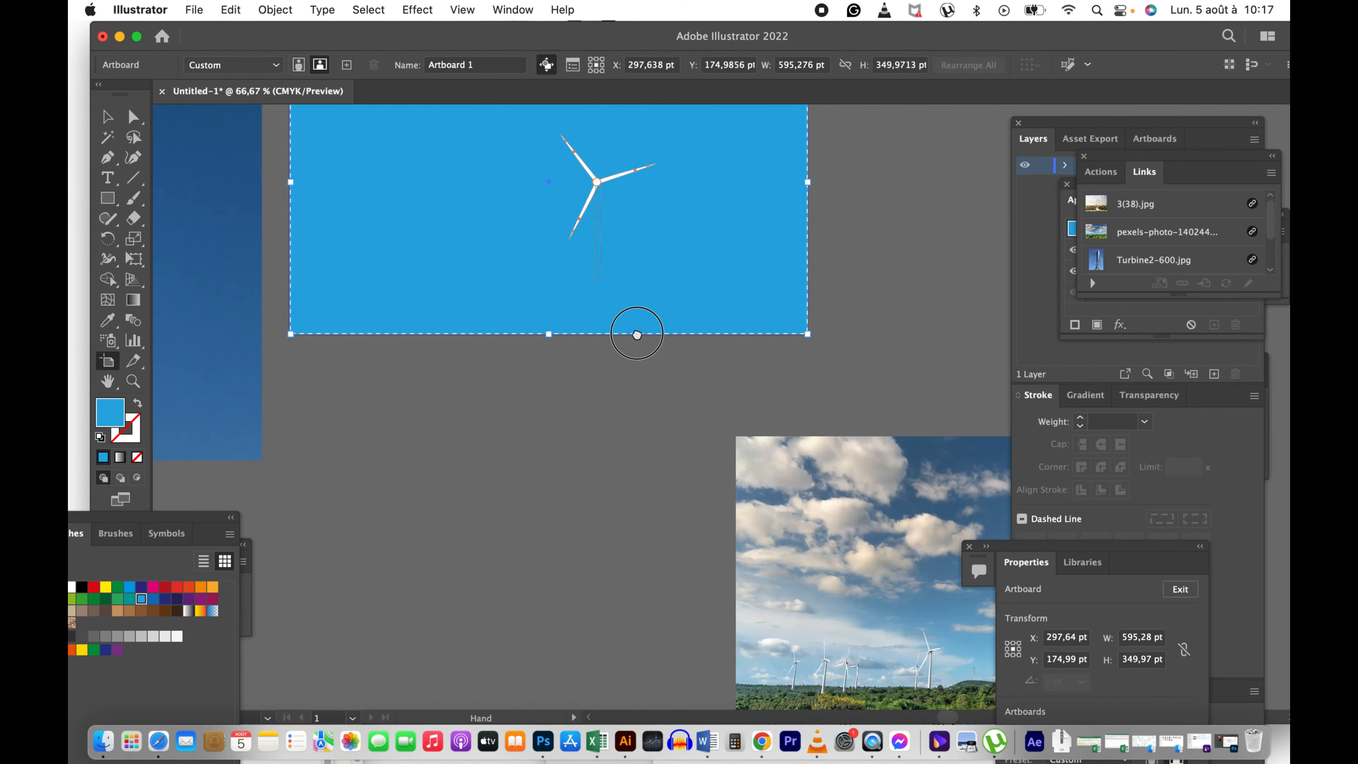
Step: Fill the turbine's tower with white
left_click_drag(629, 261, 556, 348)
key("z")
left_click(619, 340)
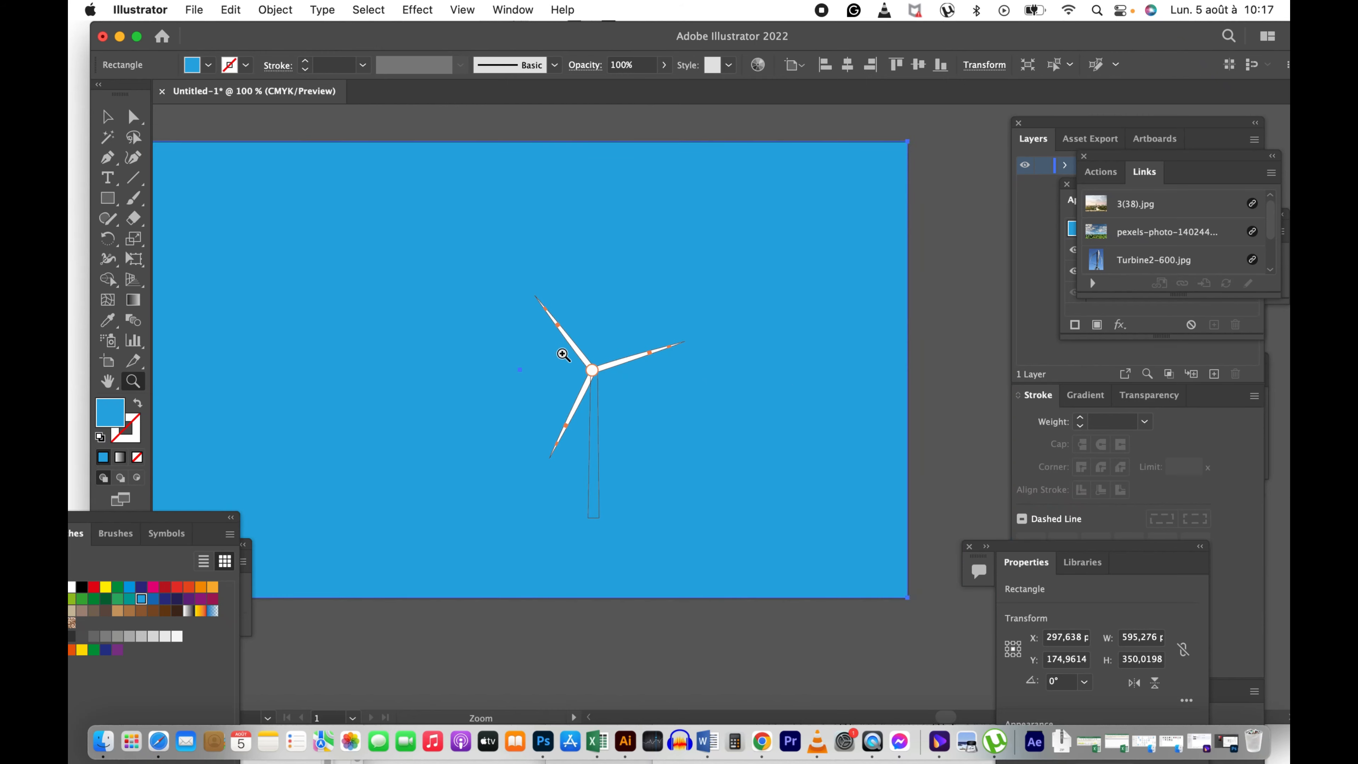
key("v")
key("z")
left_click(606, 364)
left_click_drag(674, 395, 557, 345)
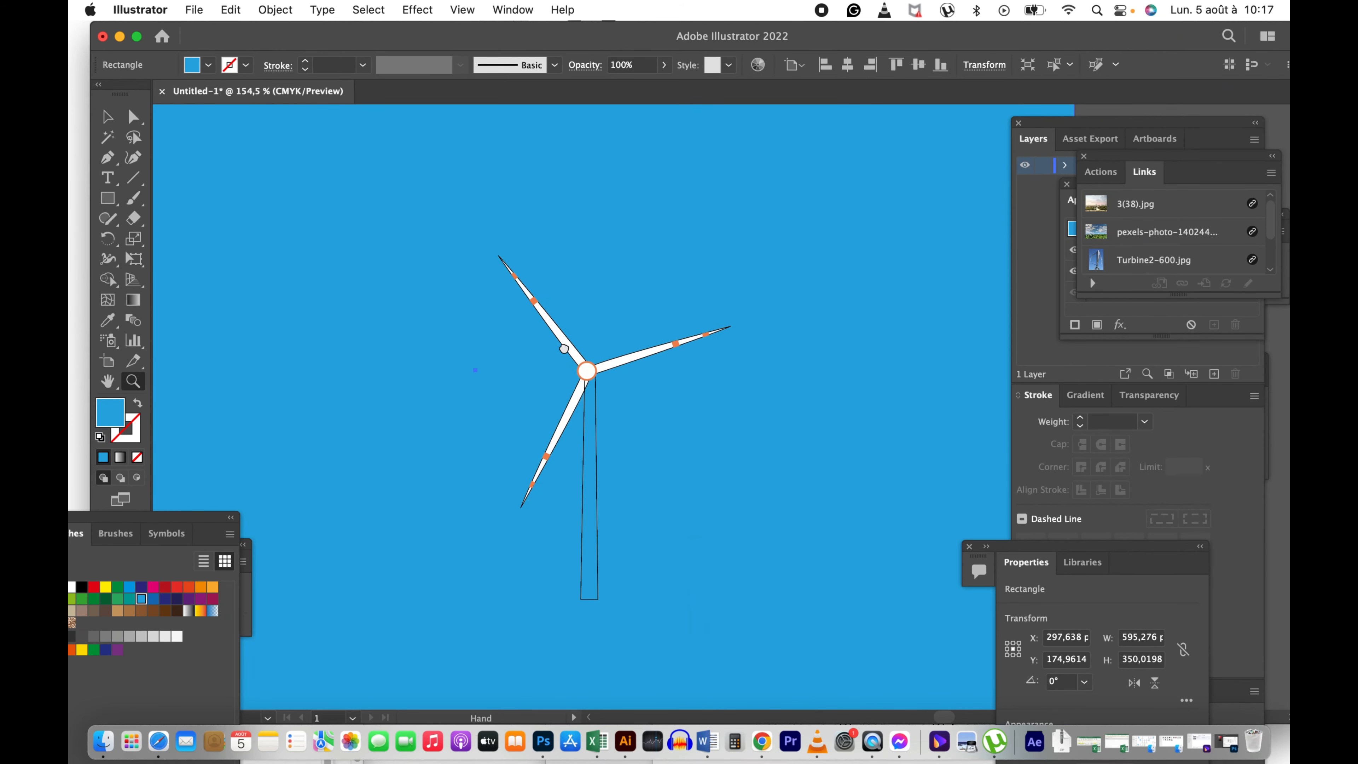
left_click(625, 401)
left_click_drag(666, 385, 599, 380)
key("v")
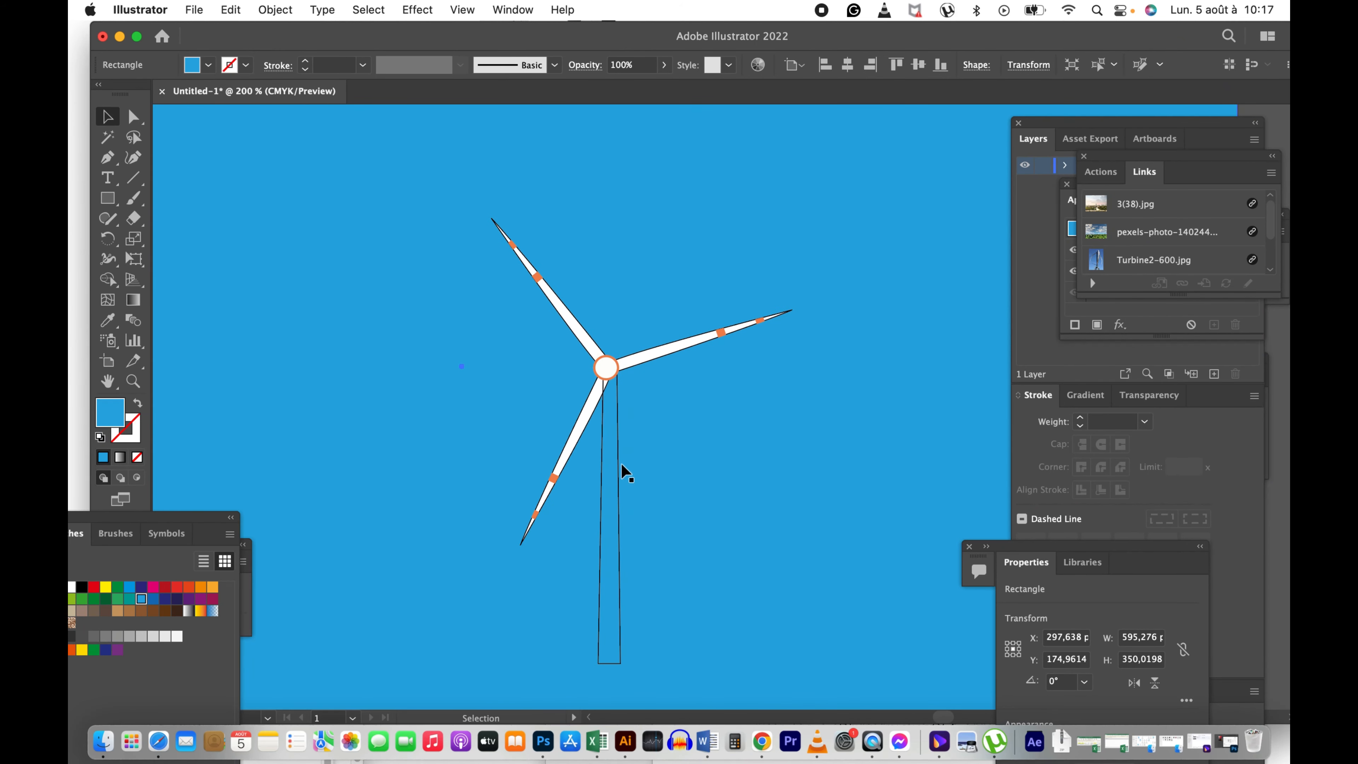
left_click(620, 464)
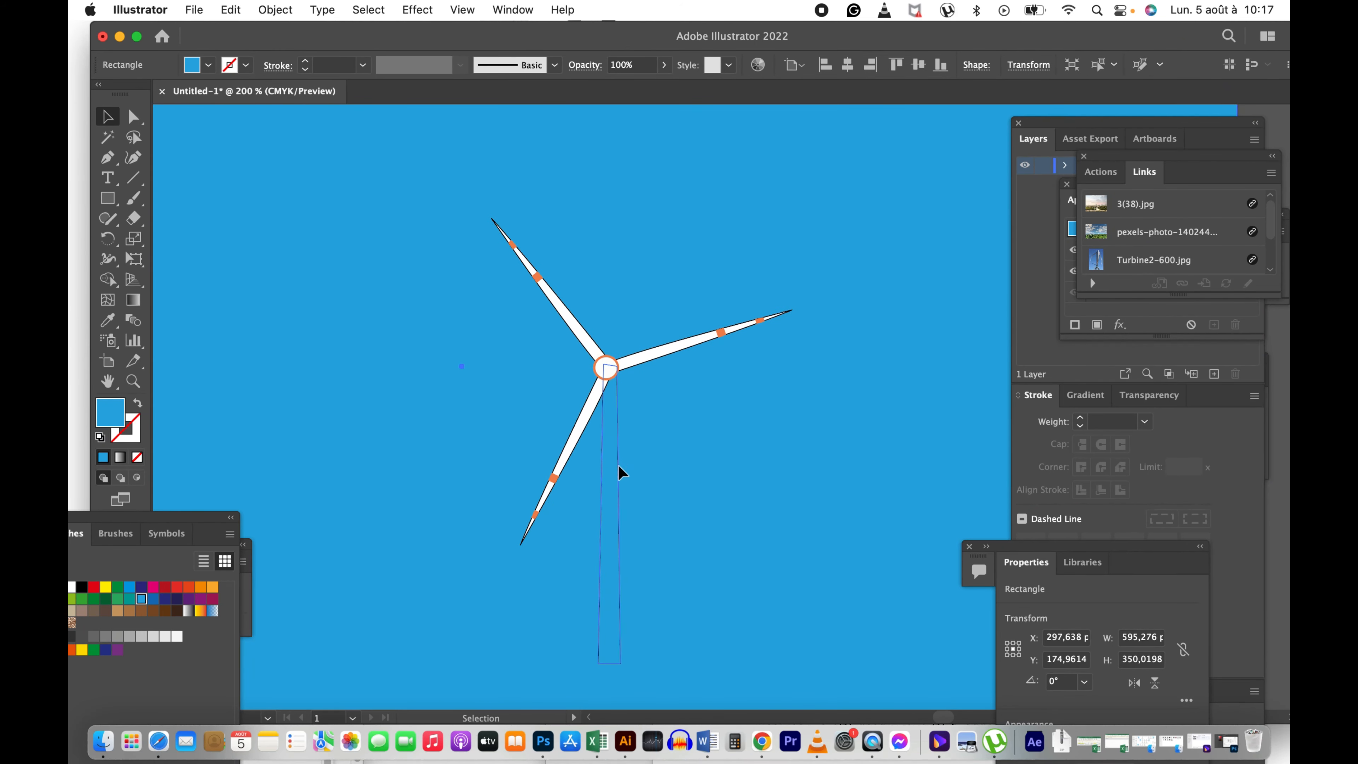
left_click(72, 588)
left_click(465, 440)
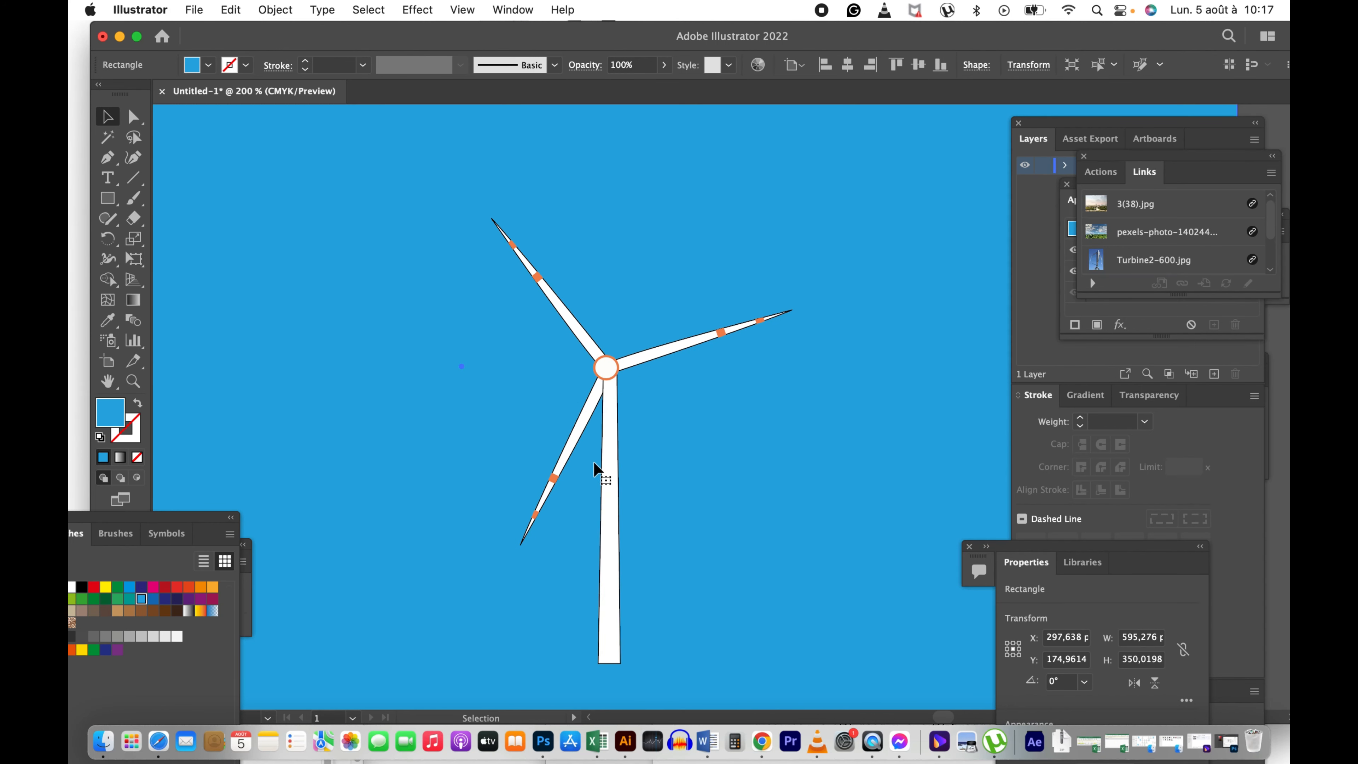
Step: Bring the three blades and the hub to the front so they overlap the tower
key("z")
left_click(628, 376)
left_click(685, 382)
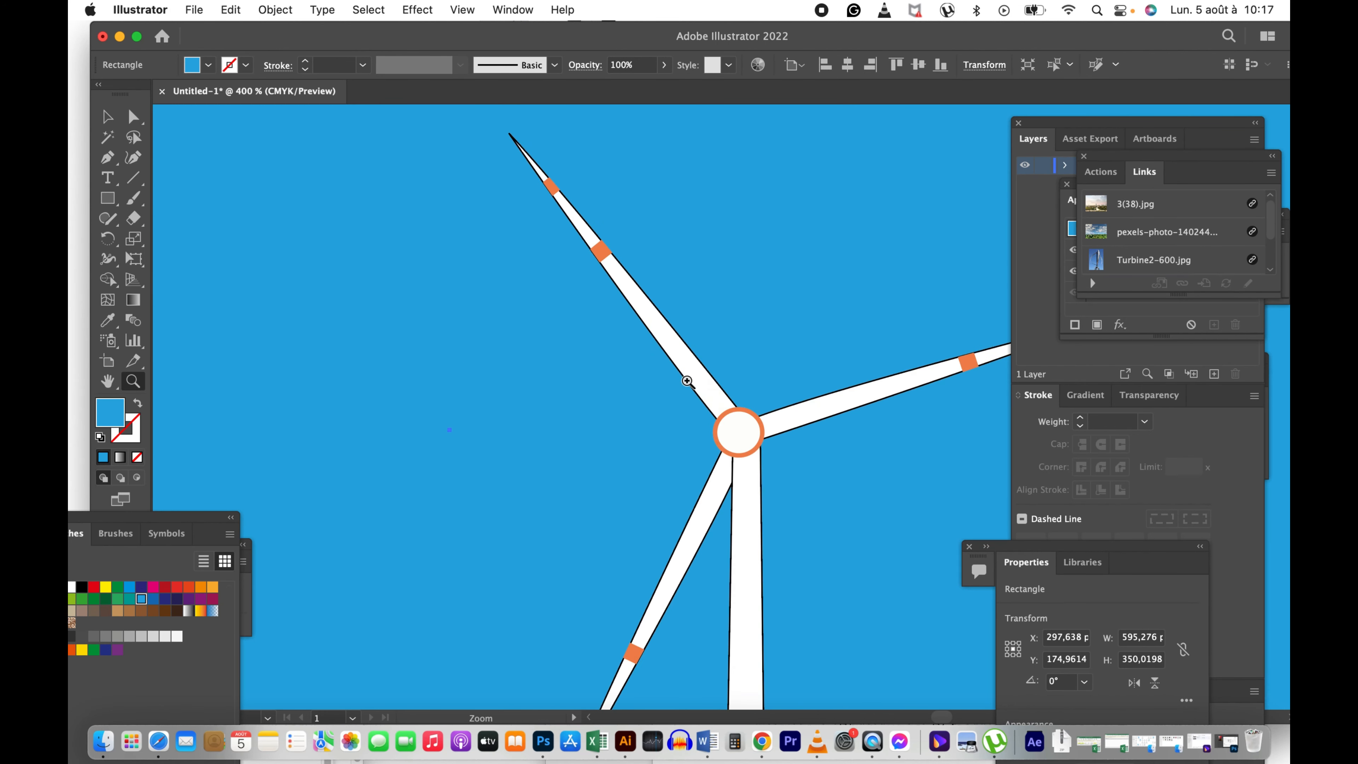
left_click_drag(728, 396, 627, 353)
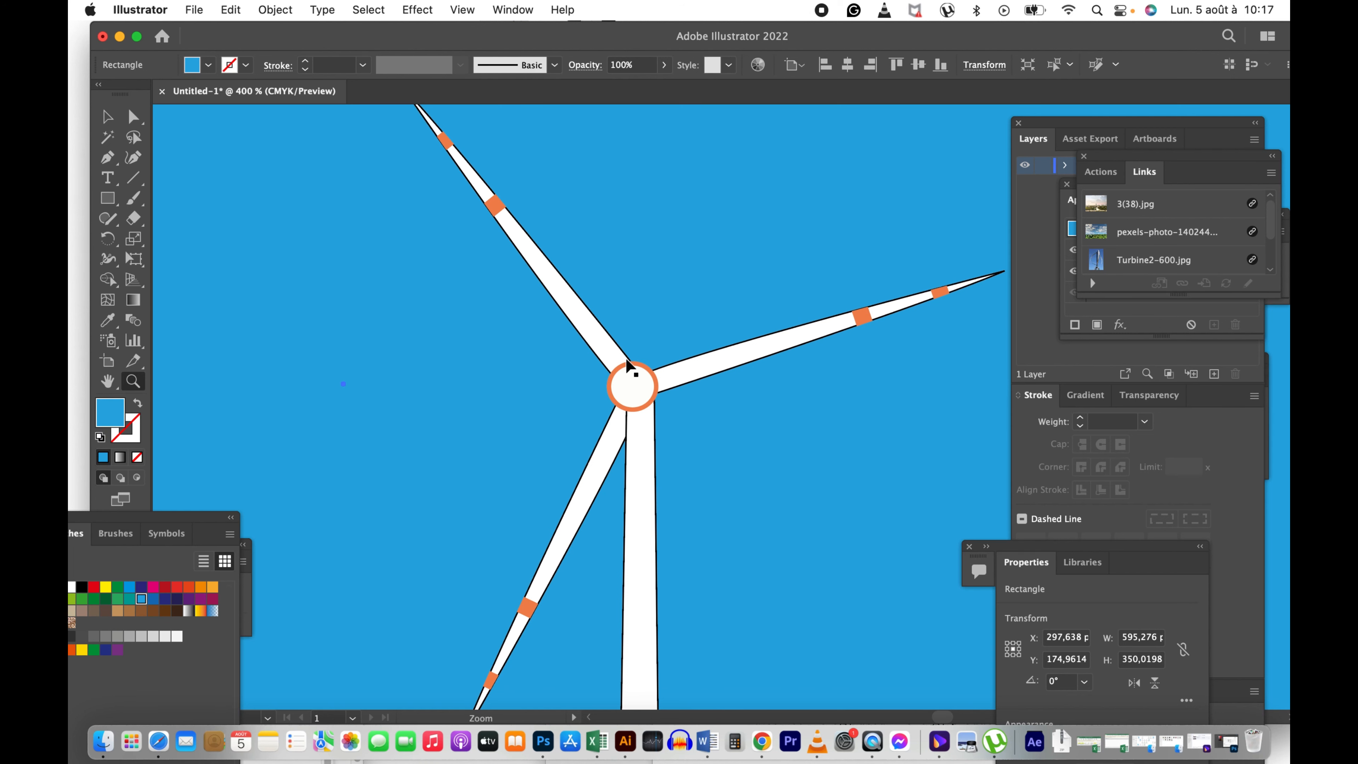
key("v")
left_click(602, 483)
left_click(592, 336)
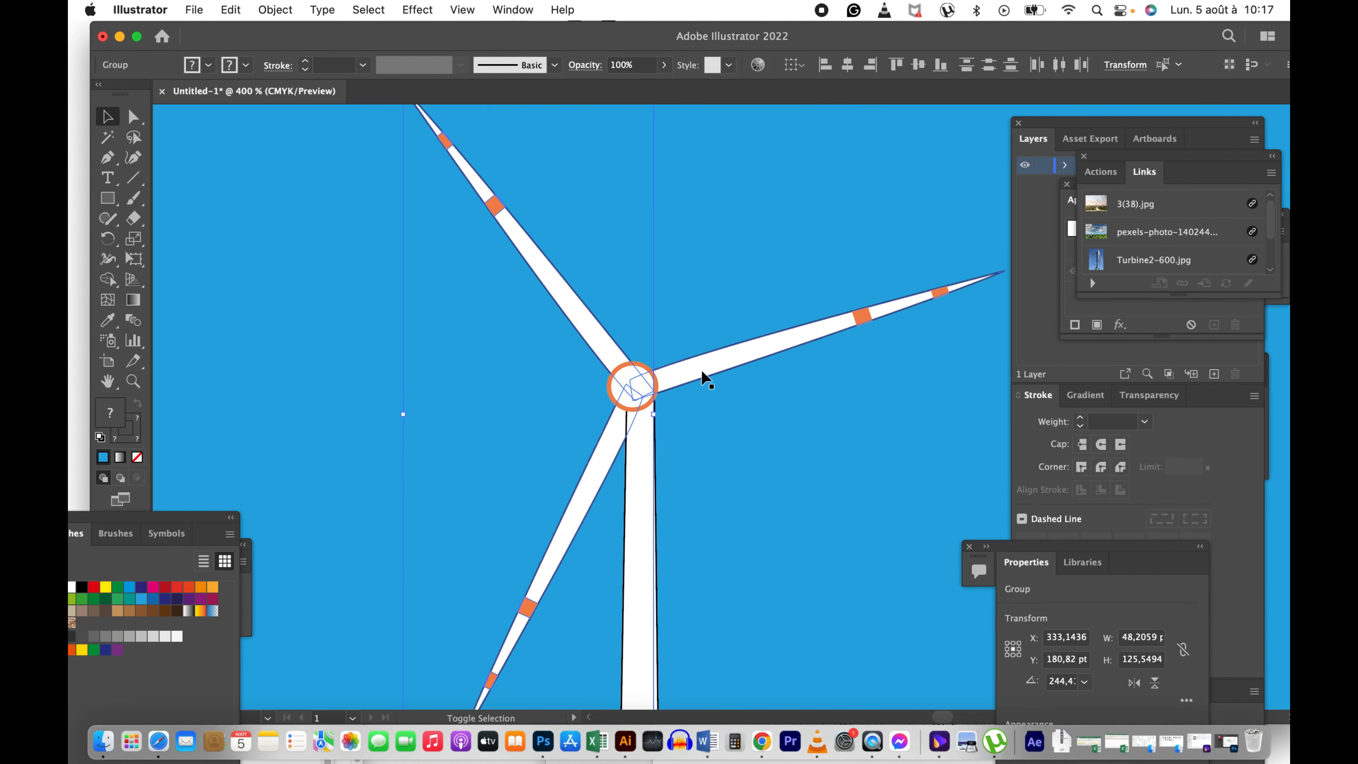
left_click(702, 372, "shift")
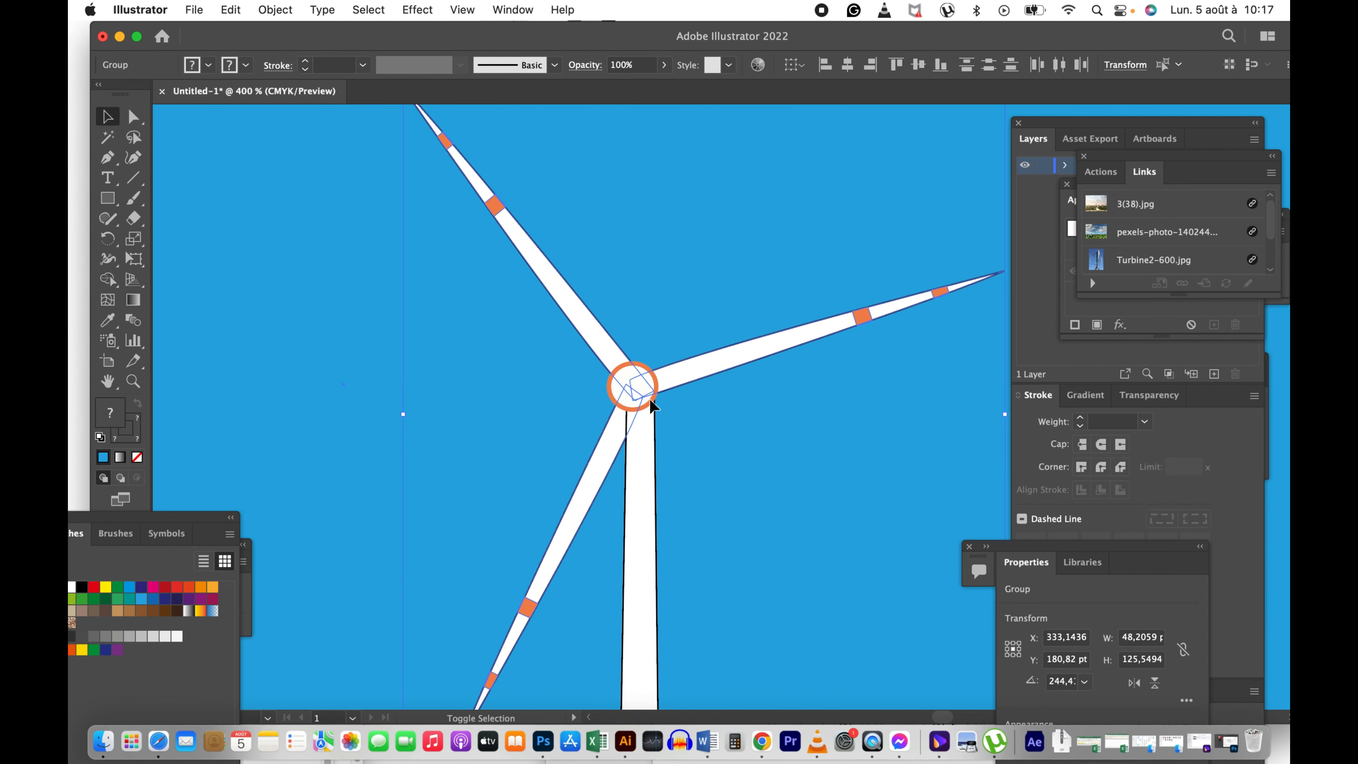
right_click(629, 412)
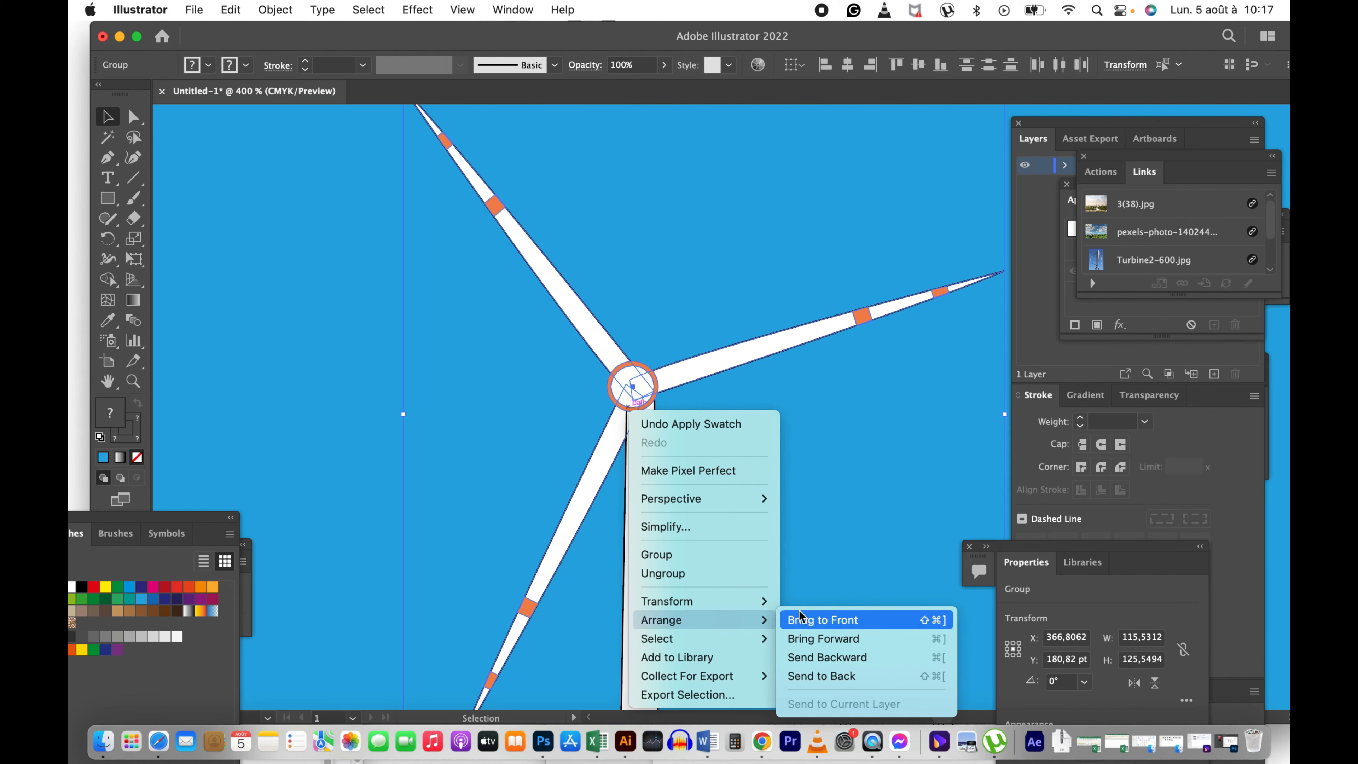
left_click(802, 619)
left_click(531, 472)
Step: Lock the blue sky rectangle
key("z")
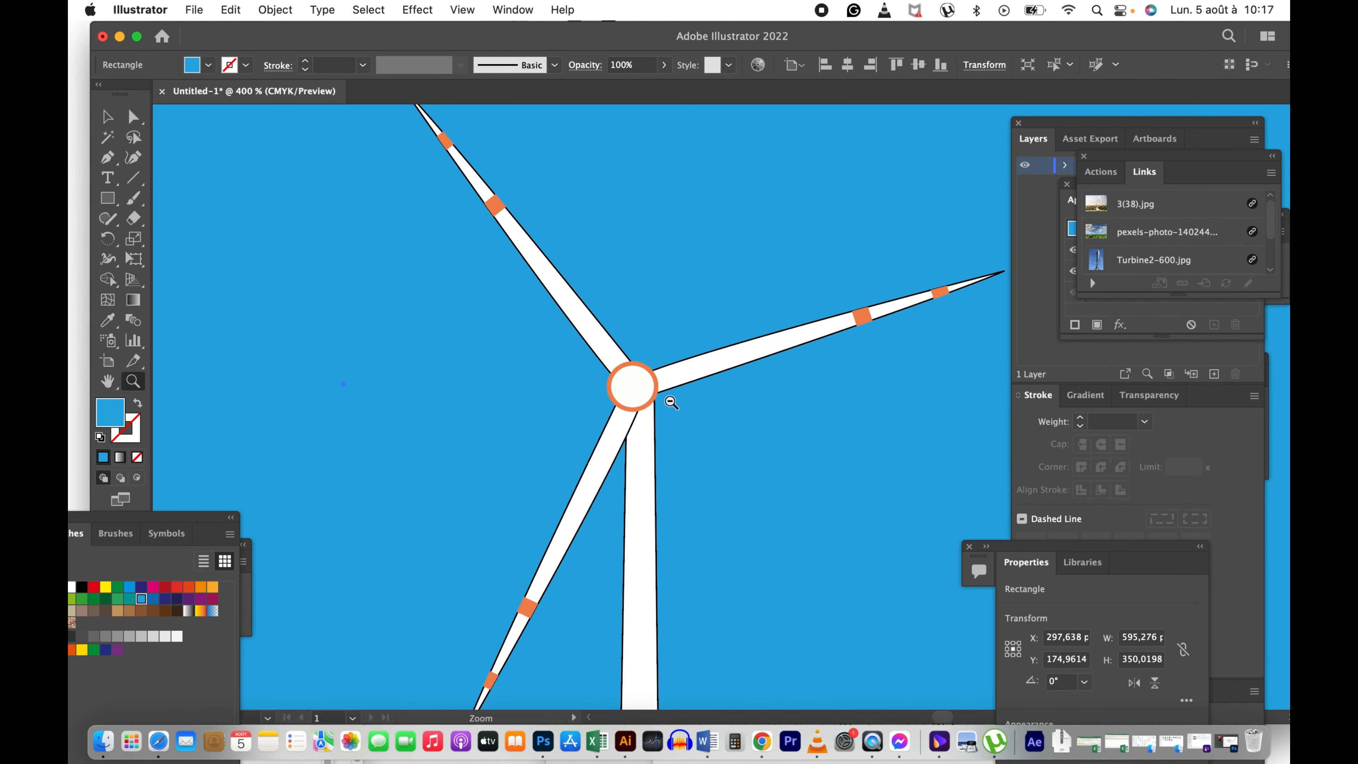
left_click(670, 397, "alt")
left_click(670, 398, "alt")
left_click(670, 398, "alt")
left_click(670, 398, "alt")
left_click_drag(781, 452, 599, 407)
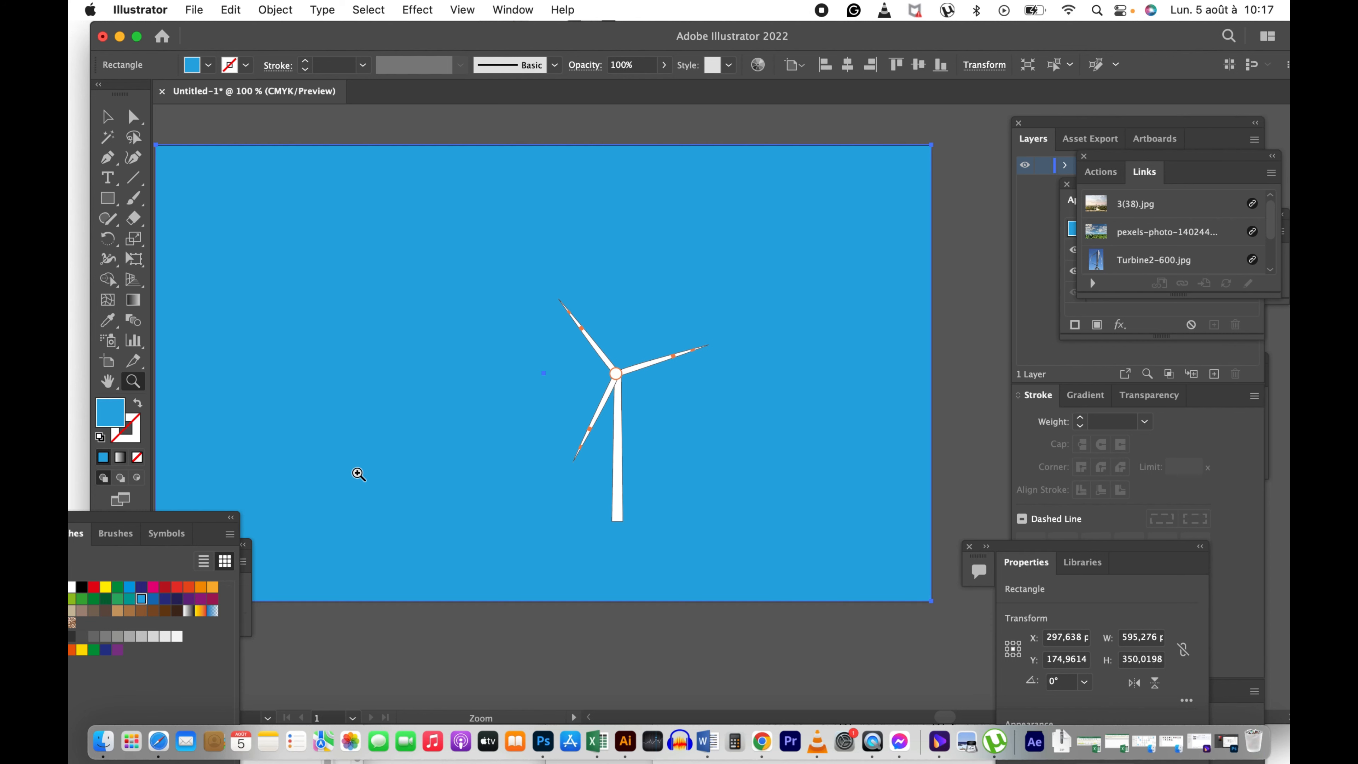
key("v")
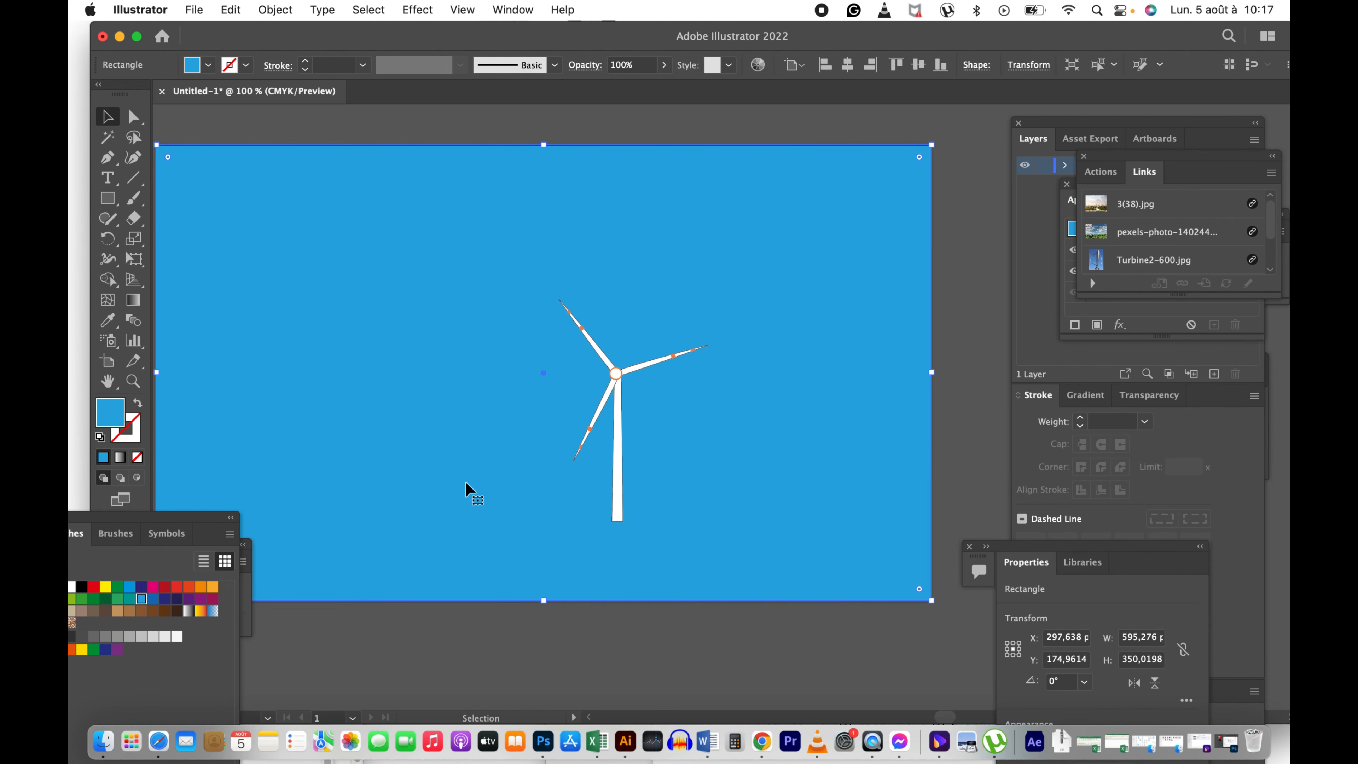
left_click(235, 10)
mouse_move(276, 9)
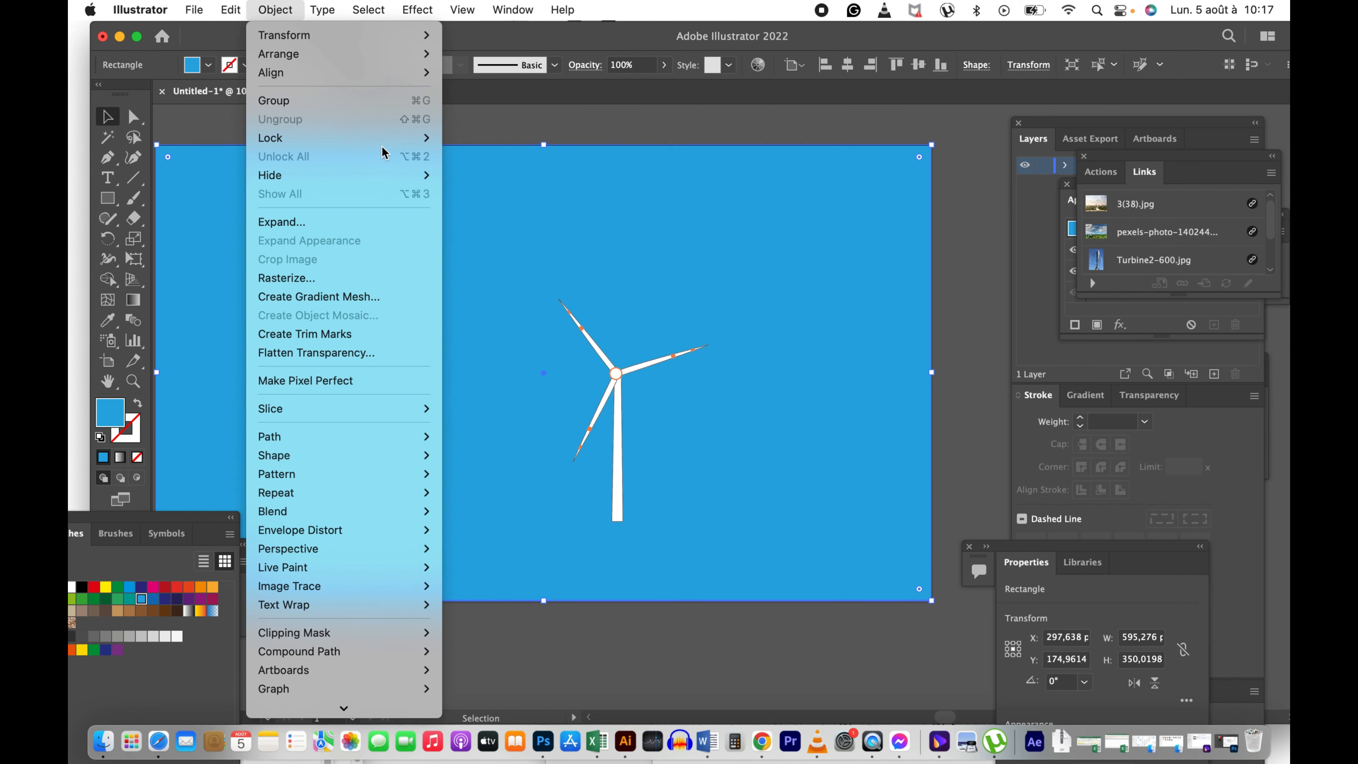
mouse_move(407, 137)
left_click(471, 137)
Step: Copy the whole turbine about 70 pt to the right and repeat the copy to make a row of three
key("super+a")
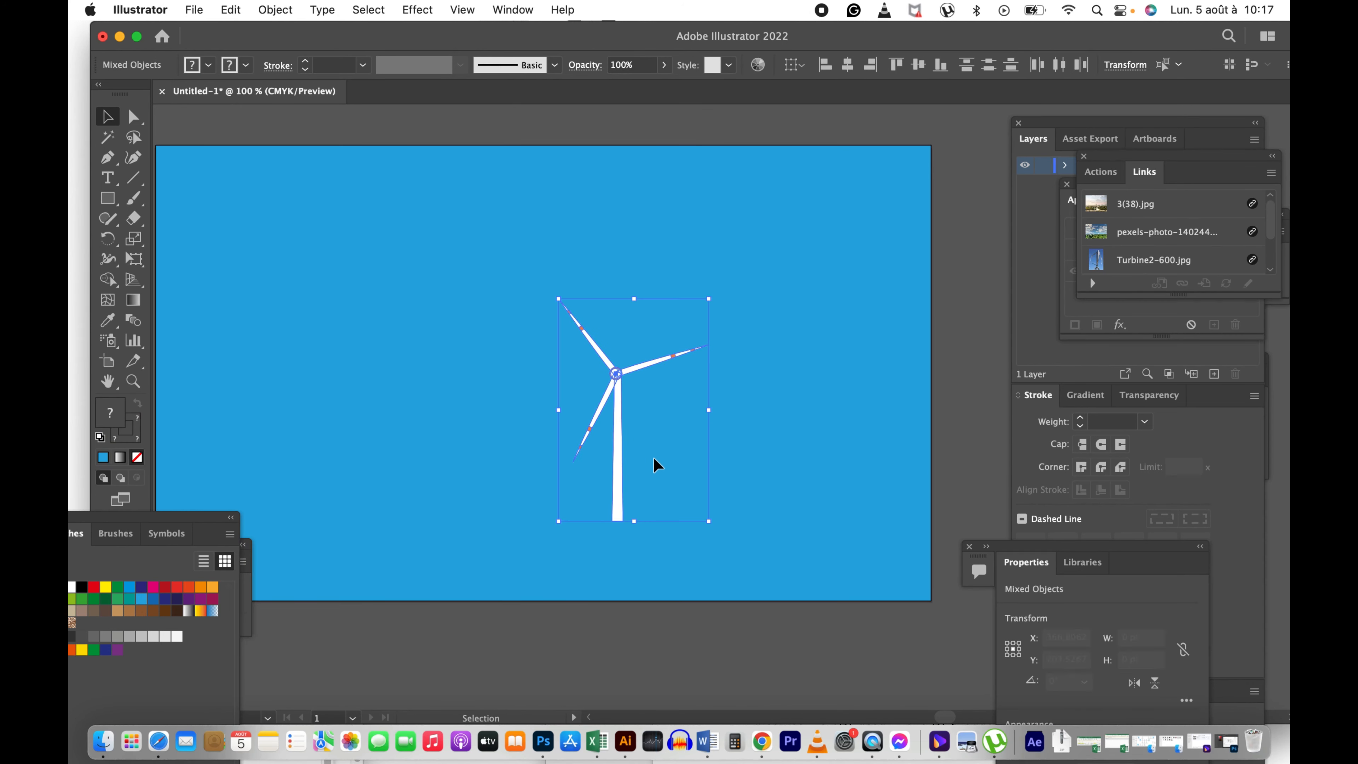
left_click_drag(619, 460, 710, 457)
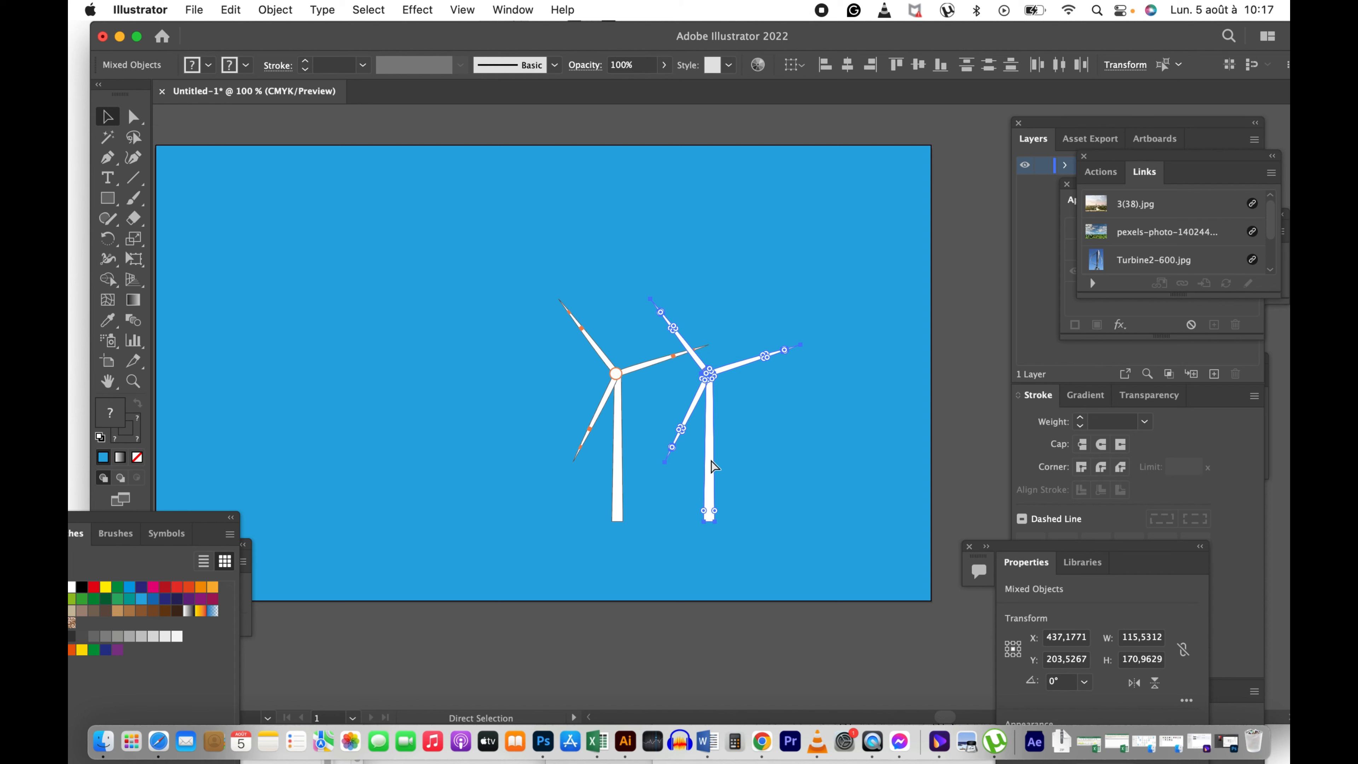
key("super+d")
left_click_drag(444, 280, 856, 512)
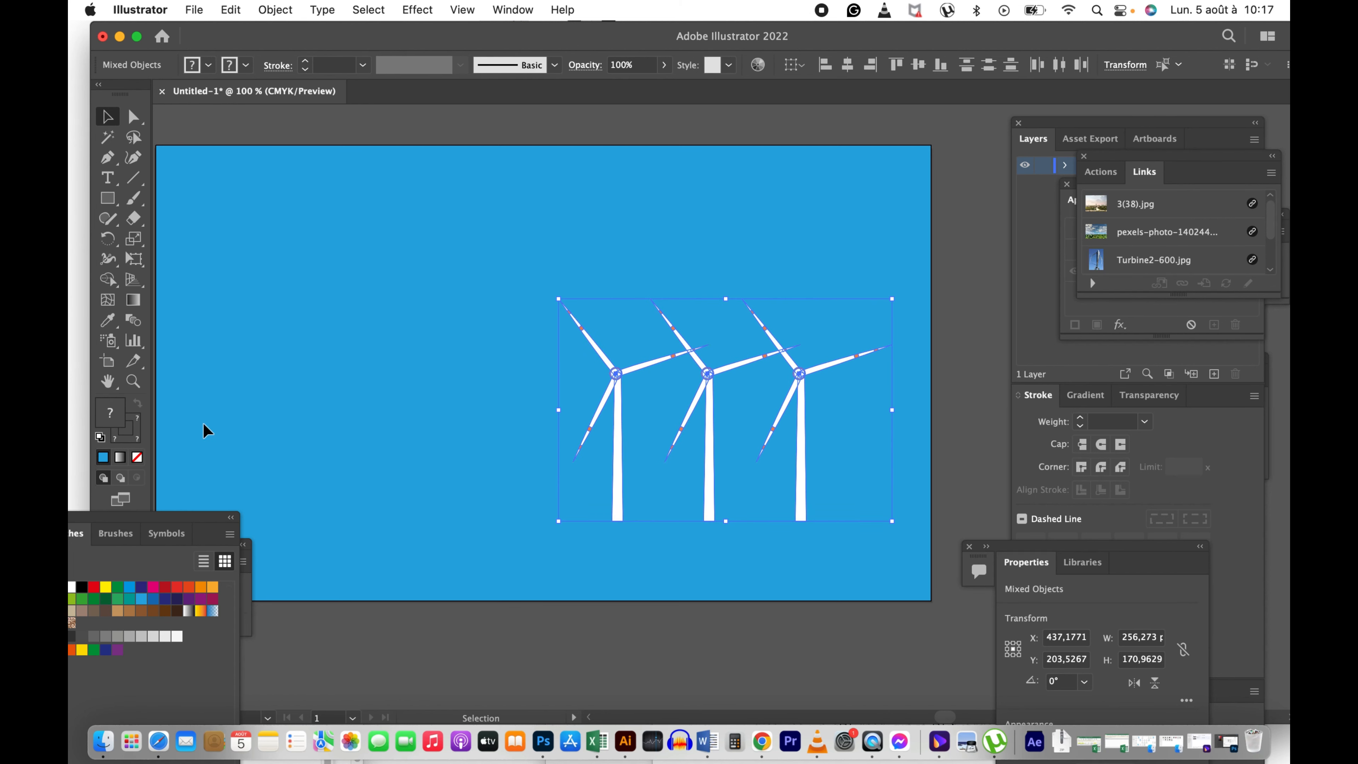
Step: Draw a ground rectangle about 678 by 61 pt along the artboard's bottom, below the towers, and fill it with green
left_click(114, 209)
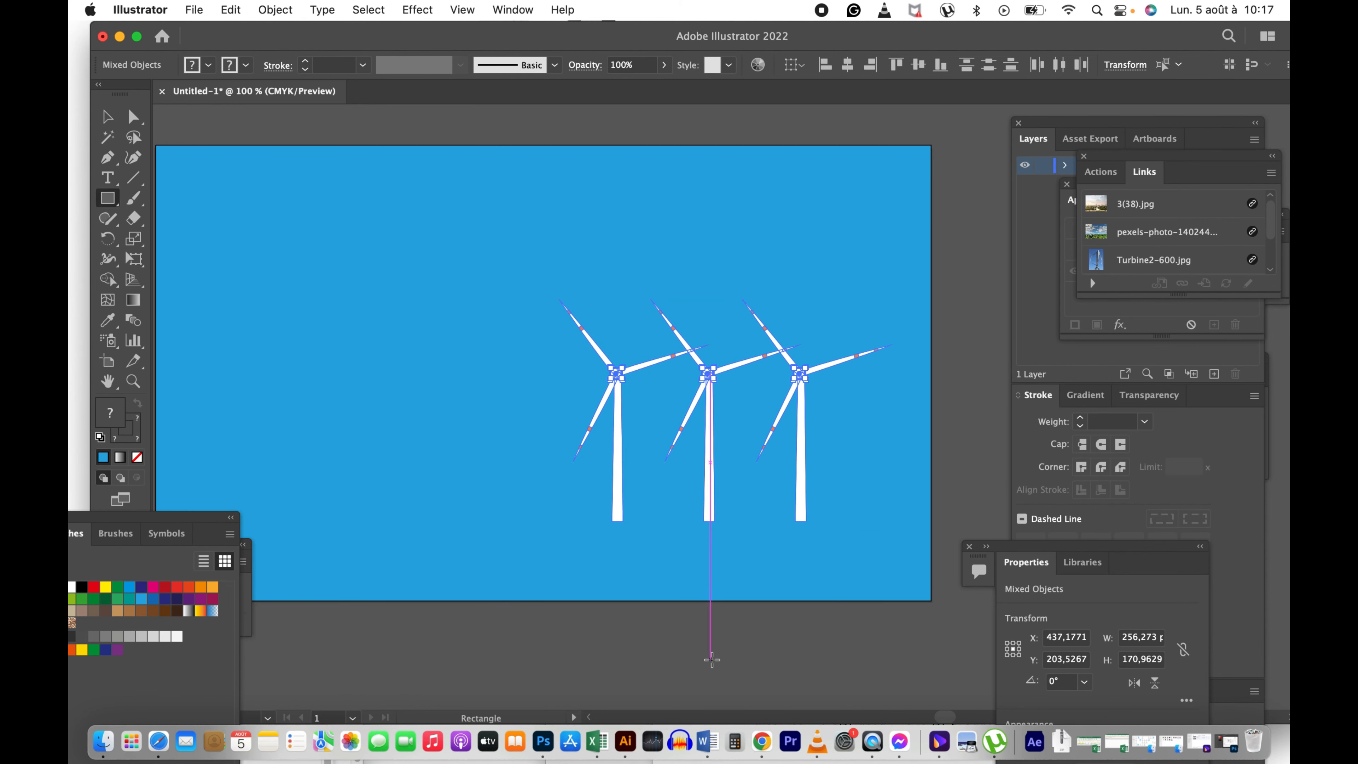
left_click_drag(930, 601, 218, 520)
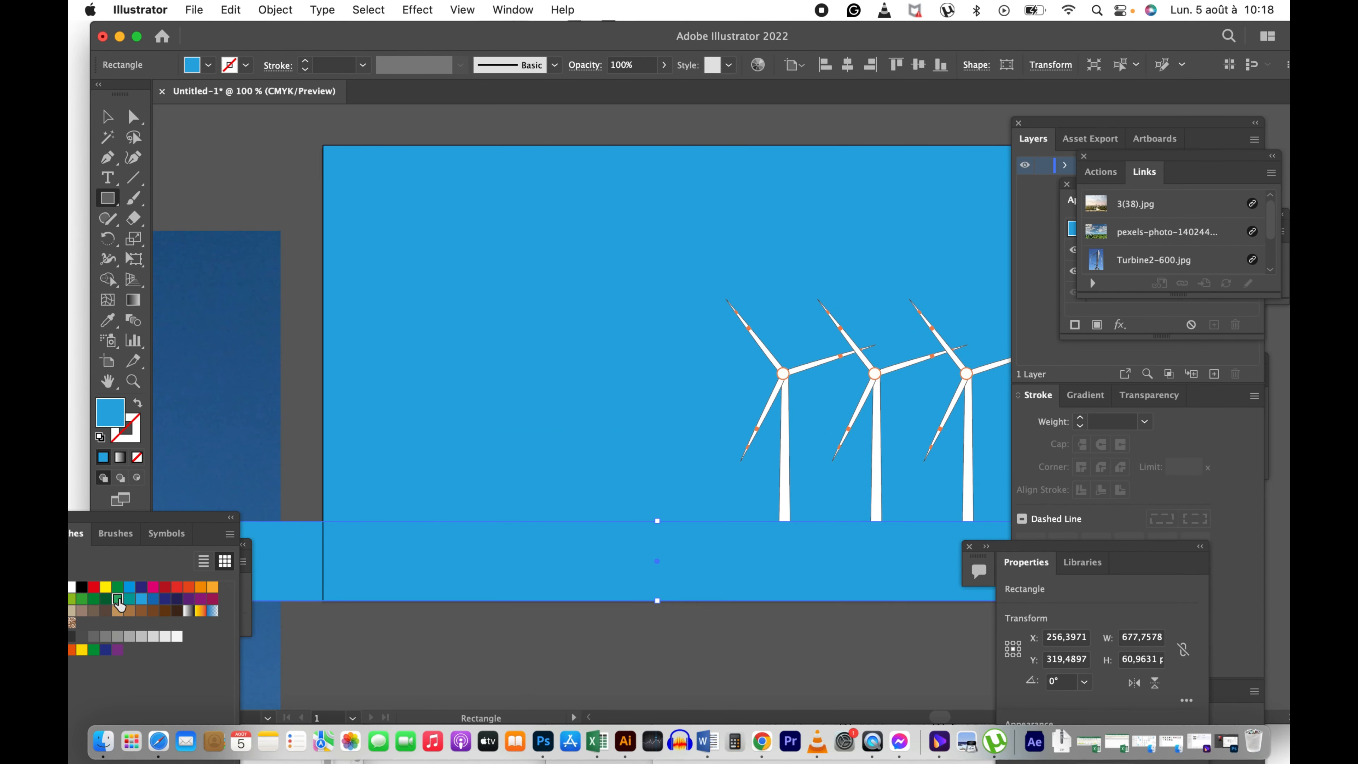
key("v")
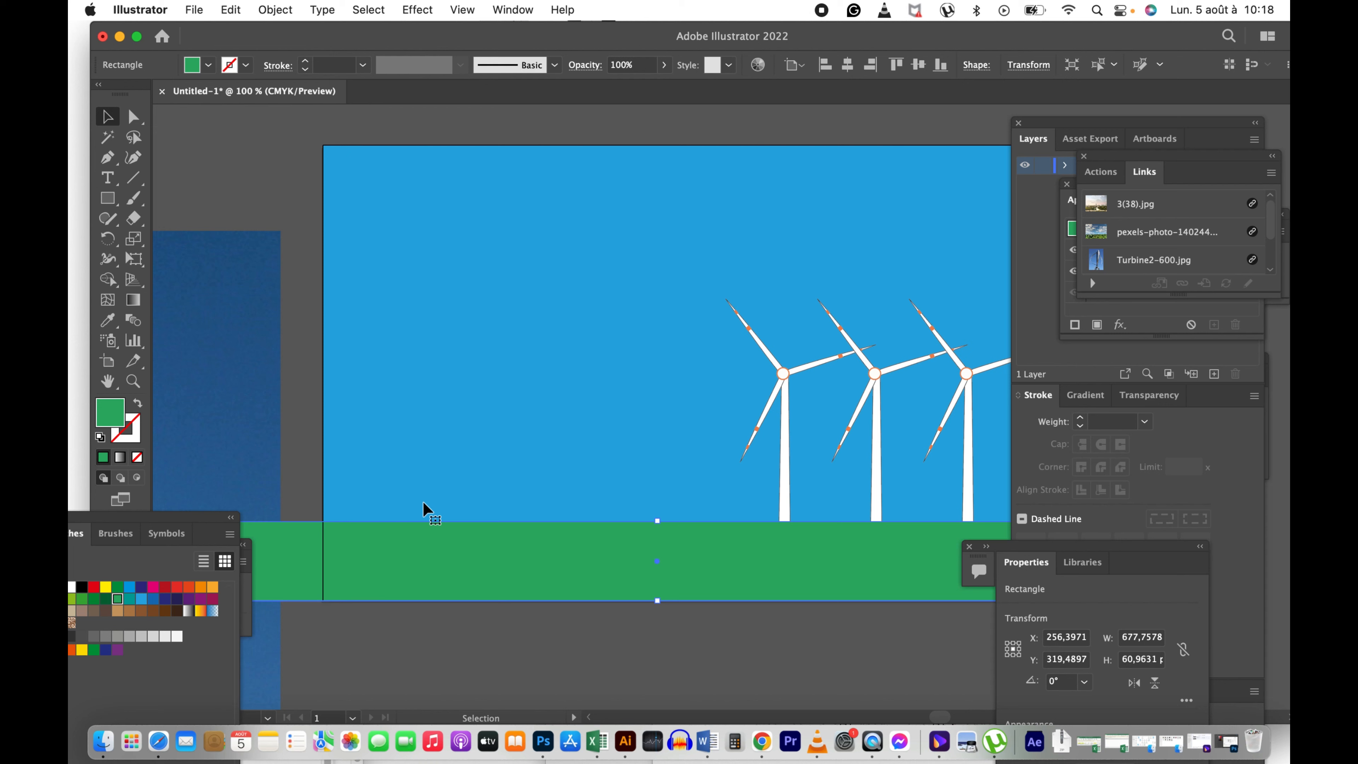
Step: Trim the green ground rectangle's left end to the artboard's left edge
left_click(298, 368)
left_click_drag(345, 409, 619, 377)
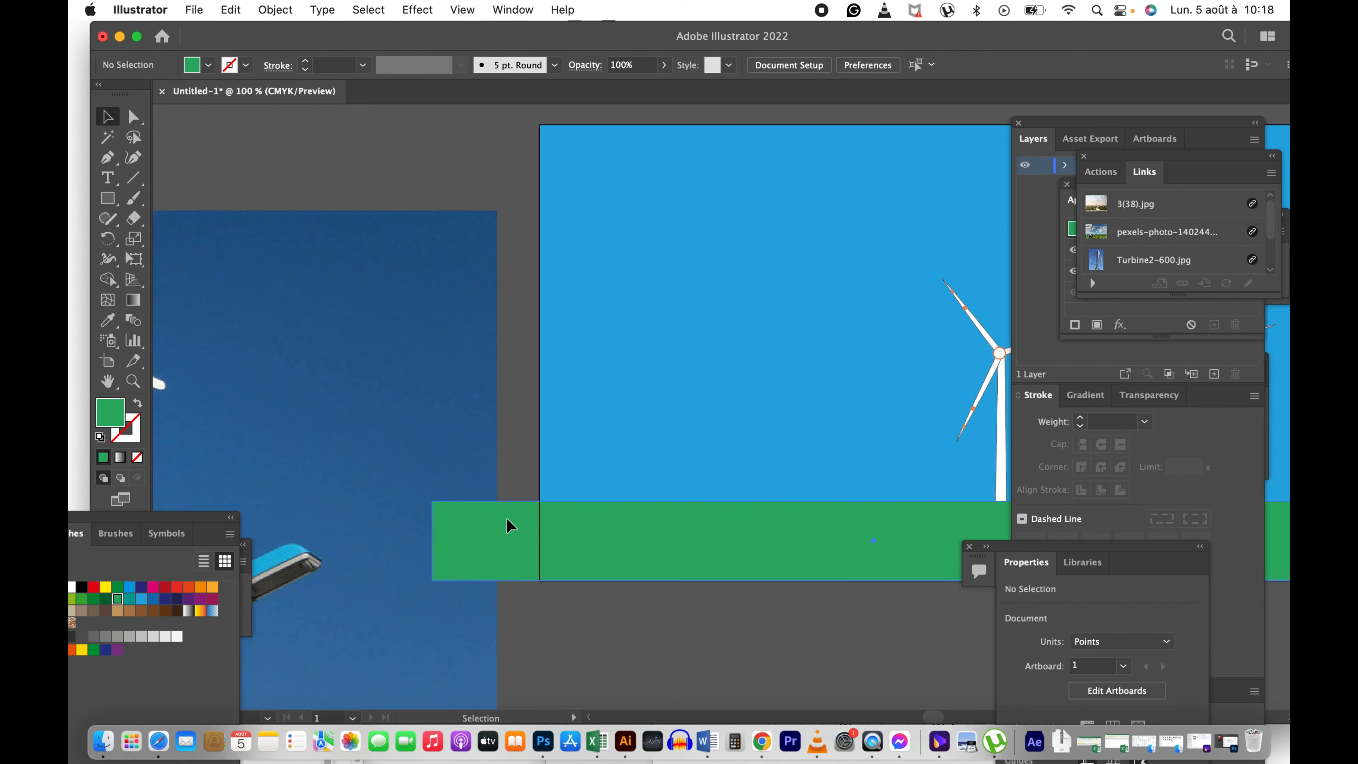
left_click(507, 525)
left_click_drag(436, 541, 540, 541)
left_click(516, 419)
Step: Examine the tilted solar panels in the reference photo of the turbine street light
key("z")
left_click(623, 409, "alt")
left_click(623, 409, "alt")
left_click_drag(622, 410, 522, 385)
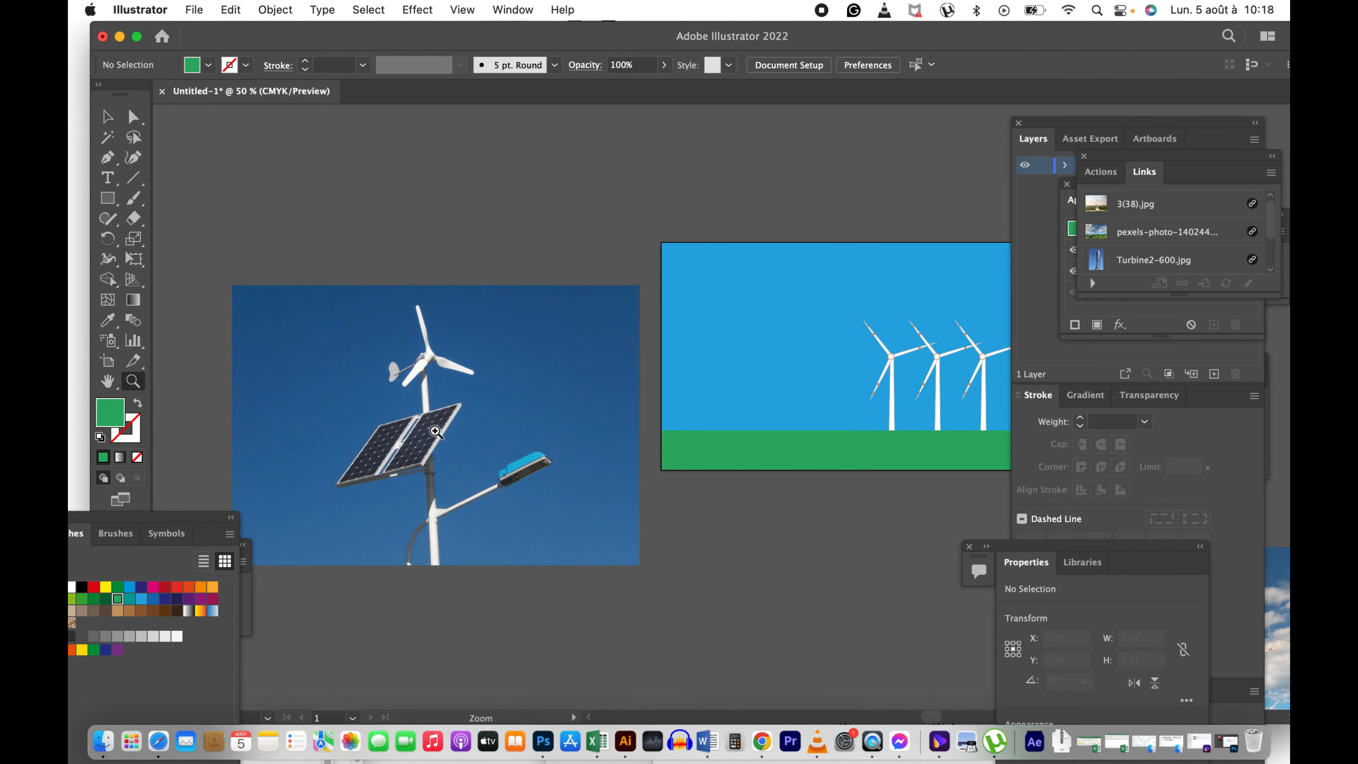
left_click(420, 448)
left_click(636, 390)
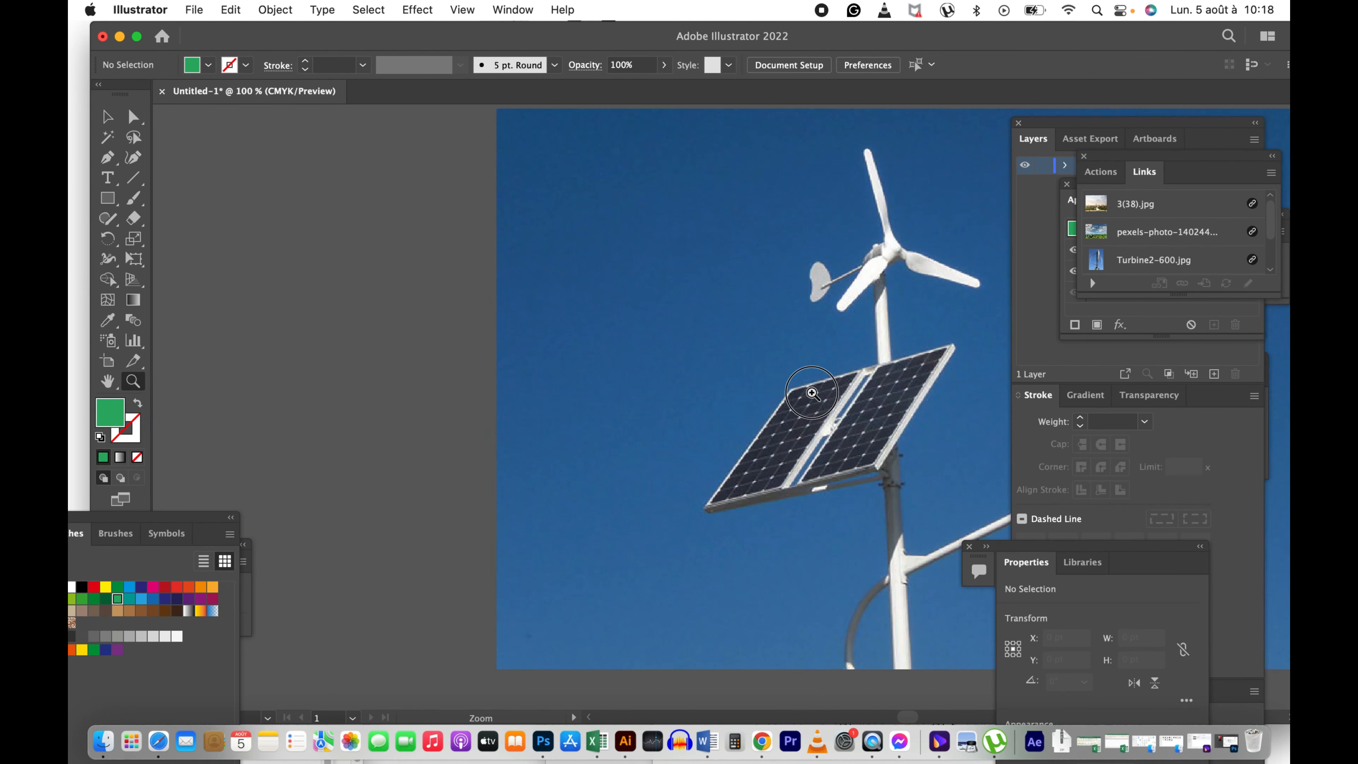
left_click(797, 388)
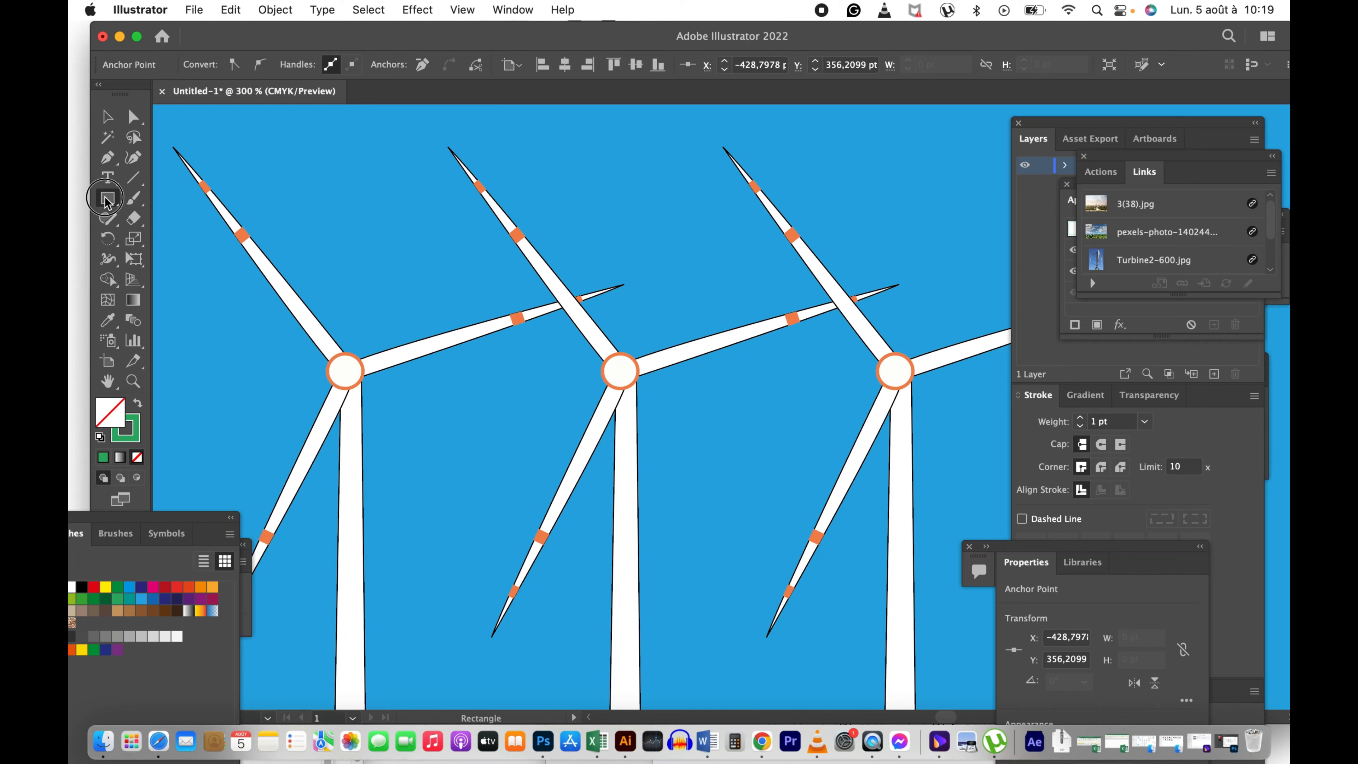
Step: Draw a rectangle about 27 by 36 pt over the middle turbine's tower, filled white with no stroke
left_click_drag(105, 197, 181, 202)
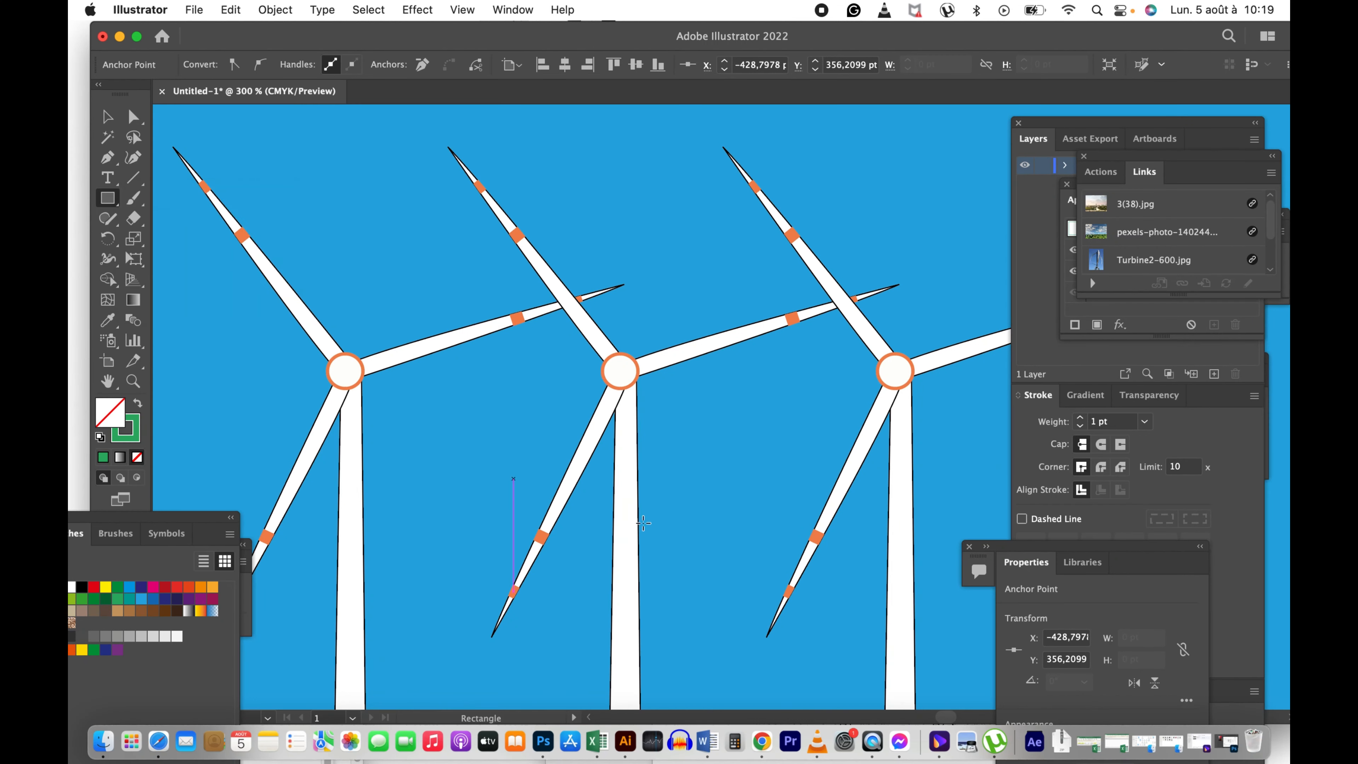
left_click_drag(682, 480, 576, 619)
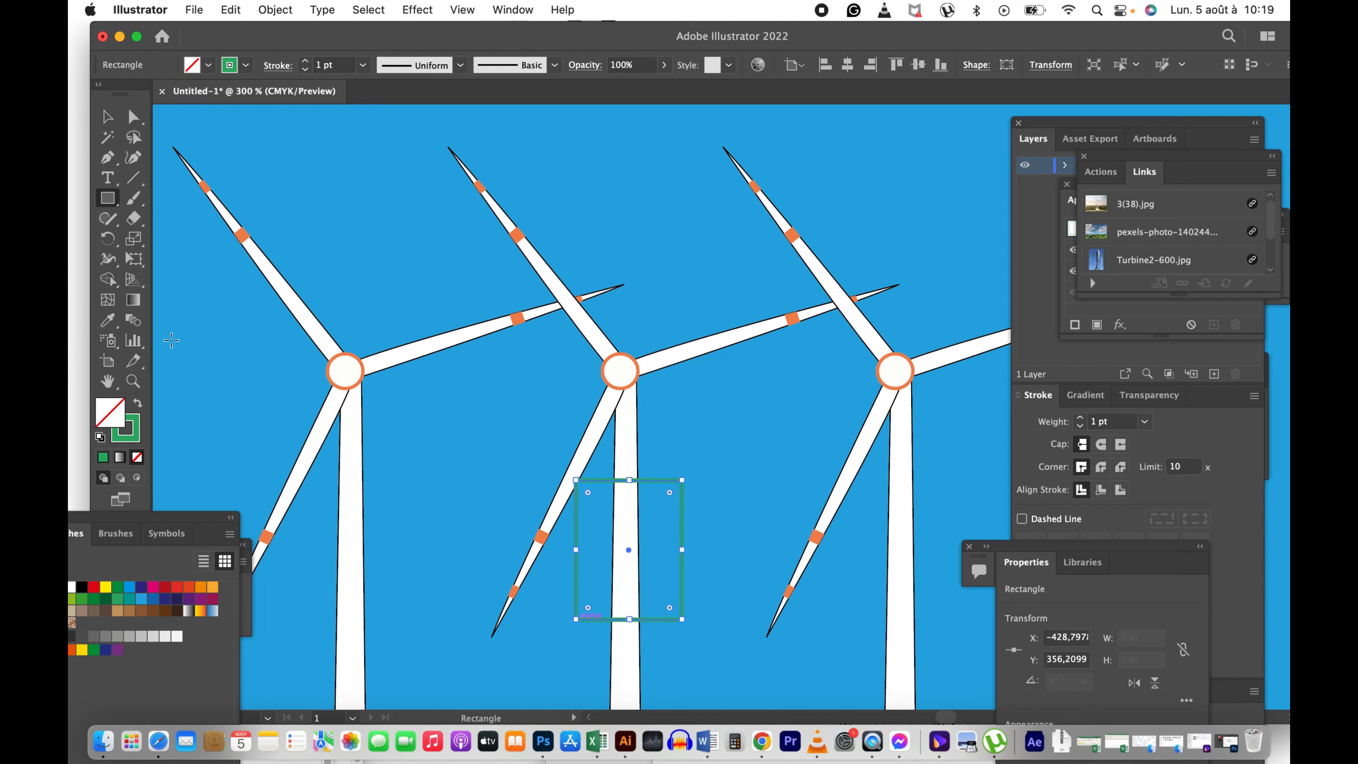
left_click(137, 408)
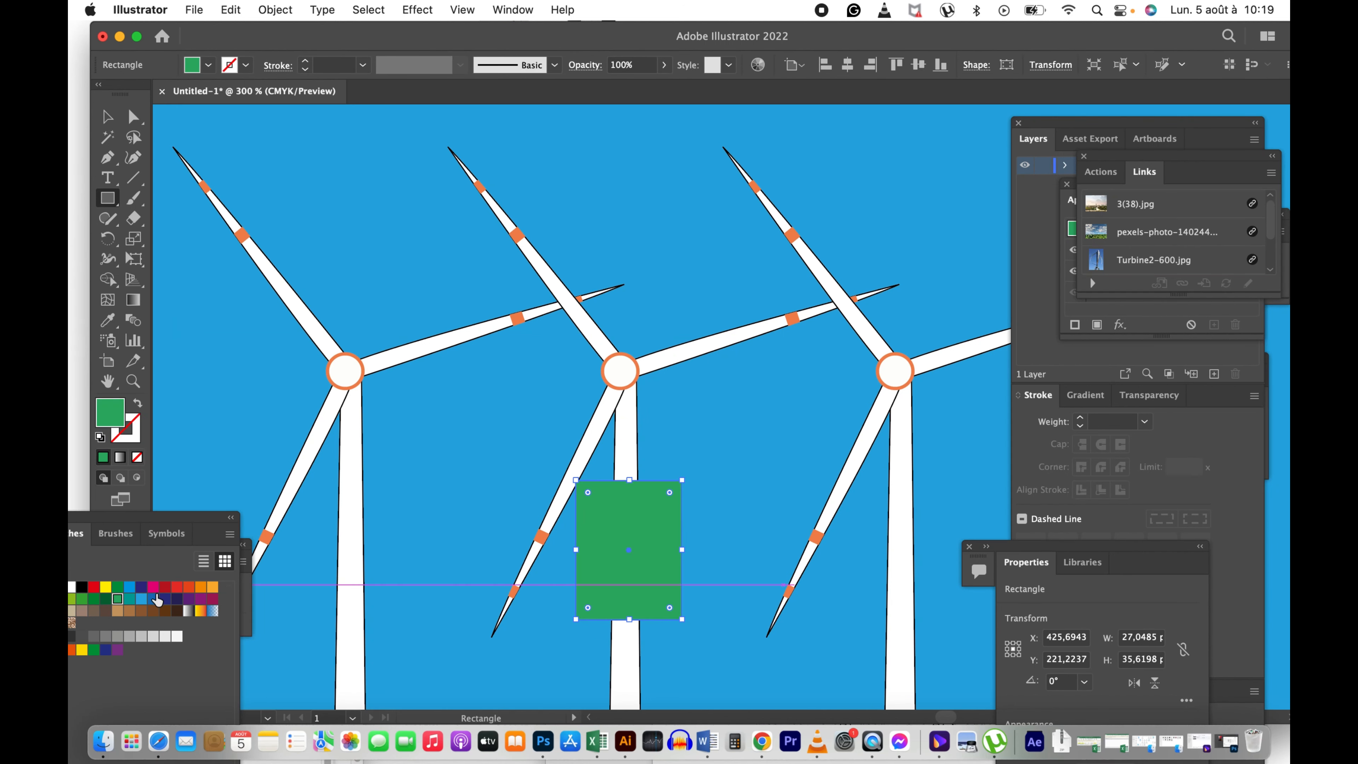
left_click(72, 587)
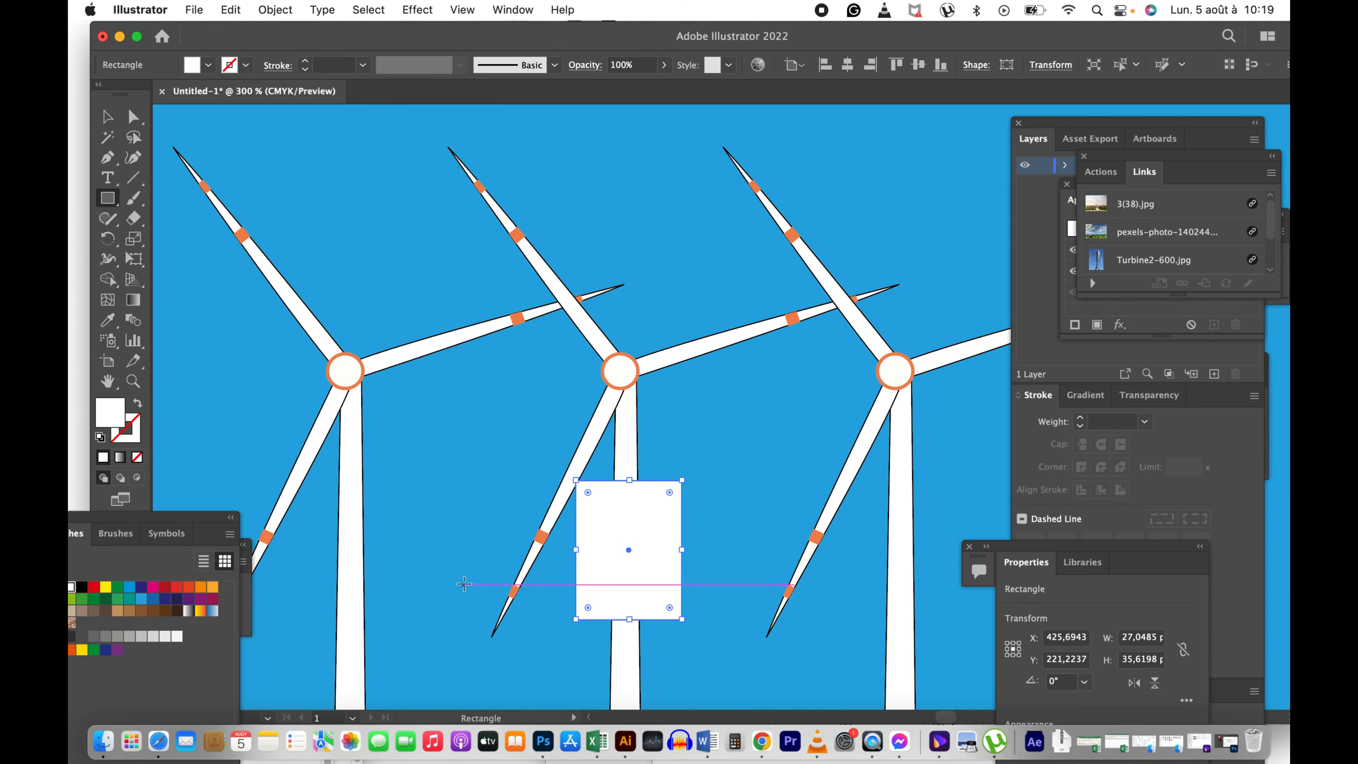
key("v")
left_click(734, 480)
left_click_drag(440, 464, 550, 413)
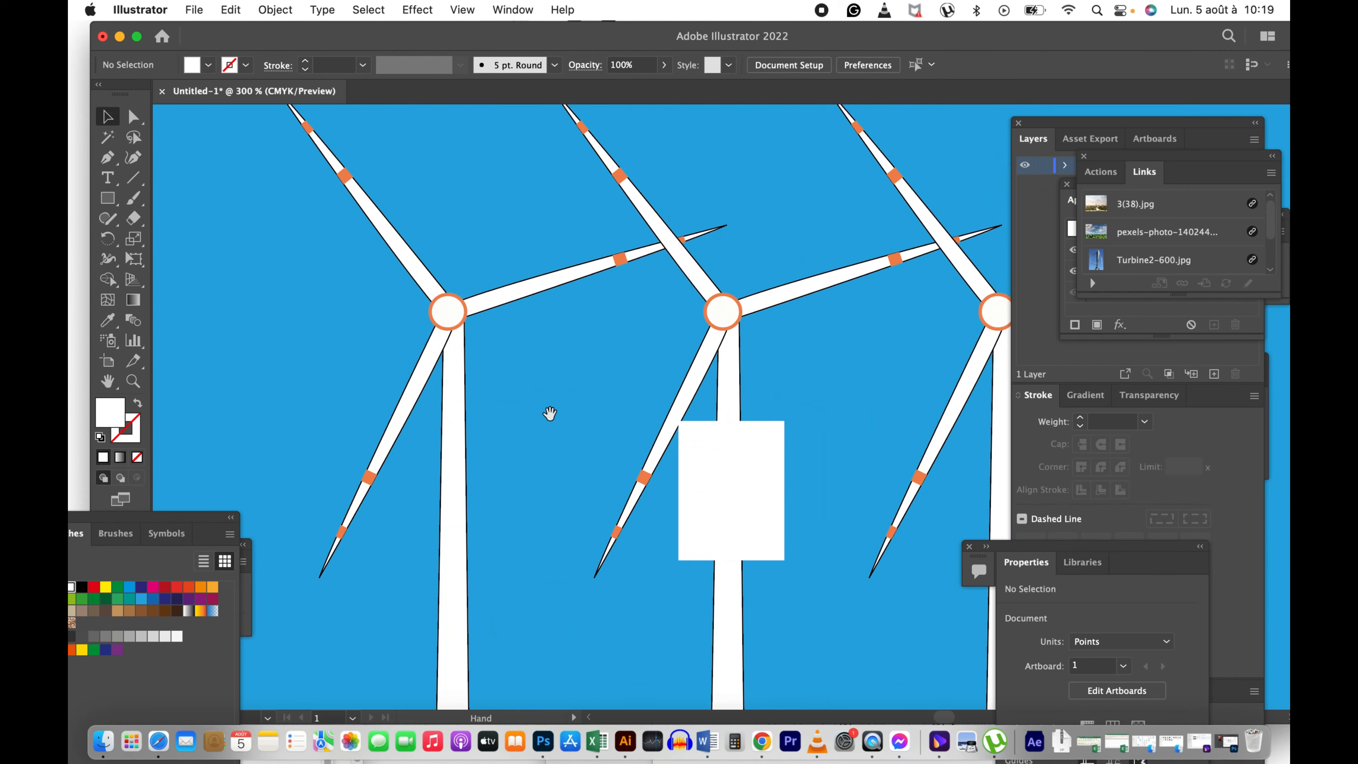
Step: Give the rectangle on the middle tower a white fill and a black stroke of 0,25 pt
left_click(728, 476)
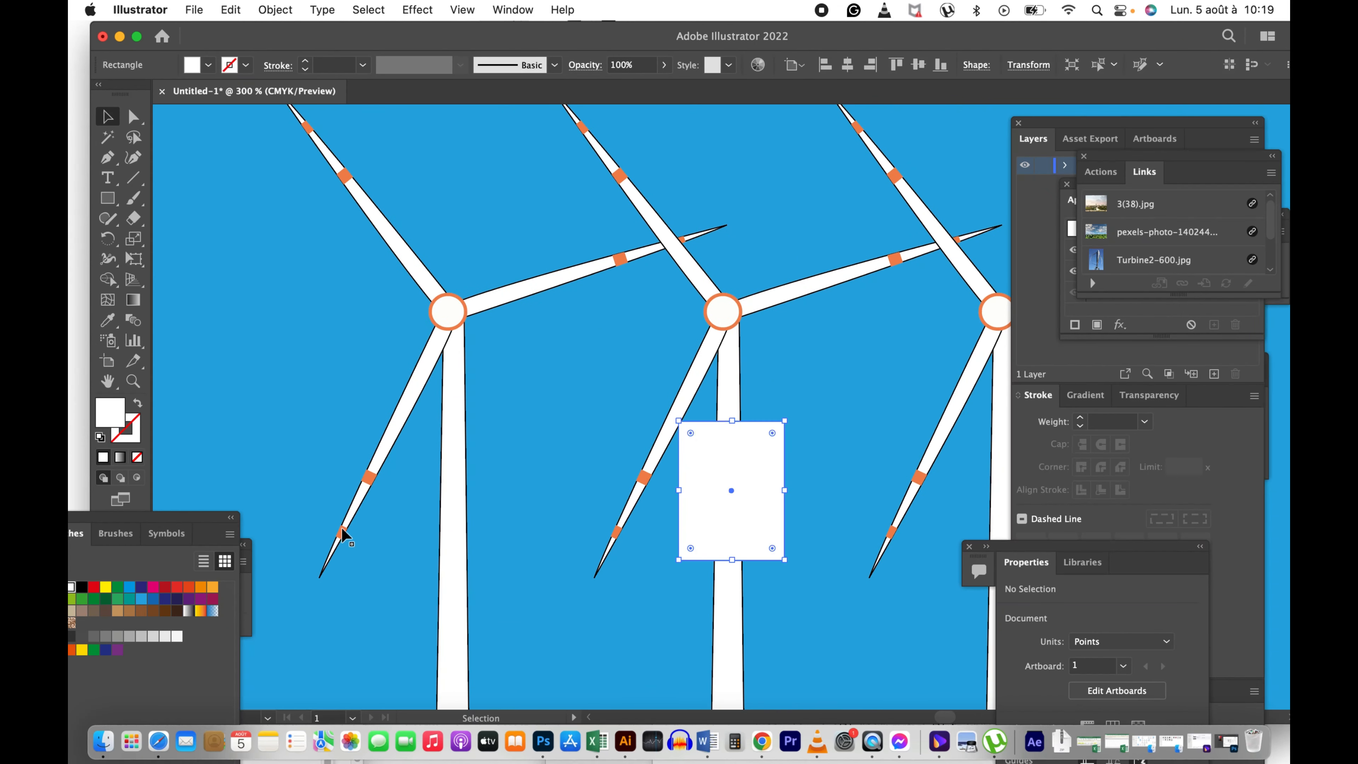
left_click(81, 589)
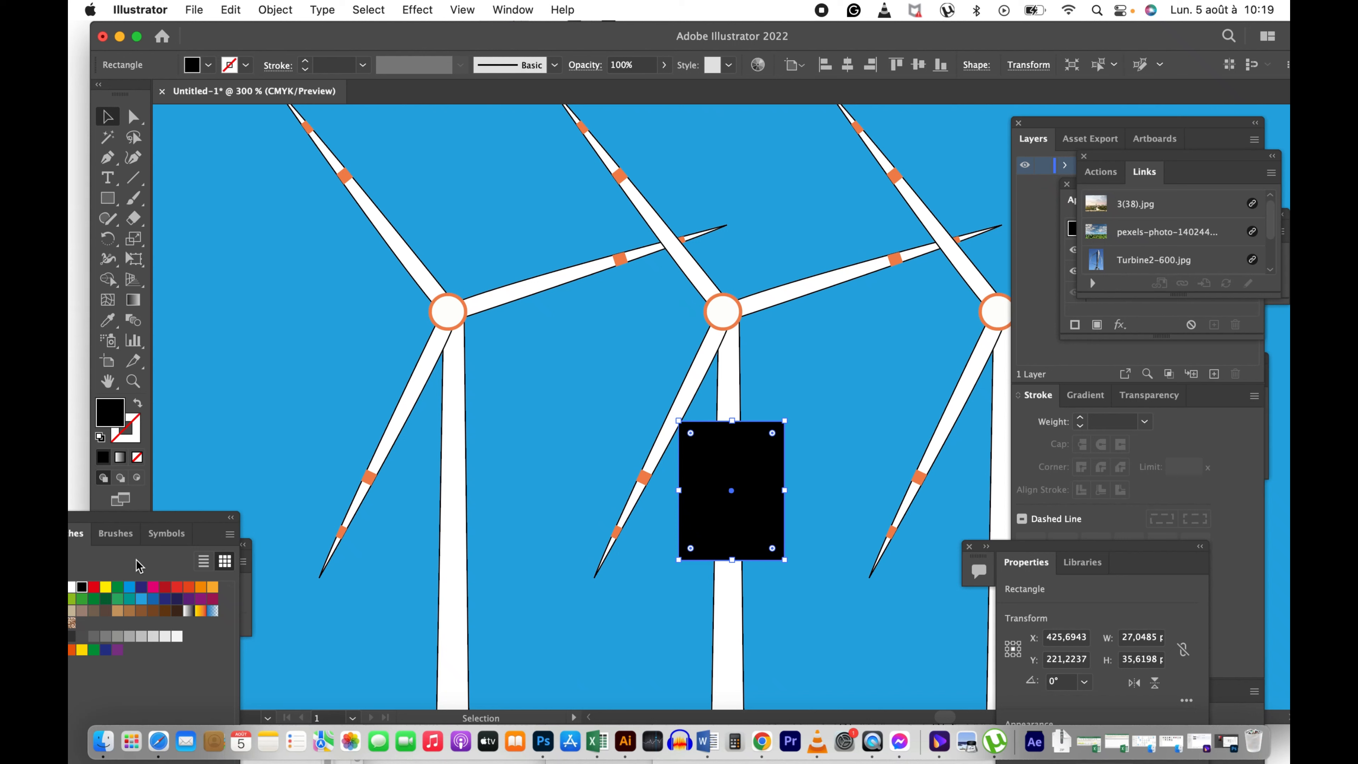
left_click(75, 587)
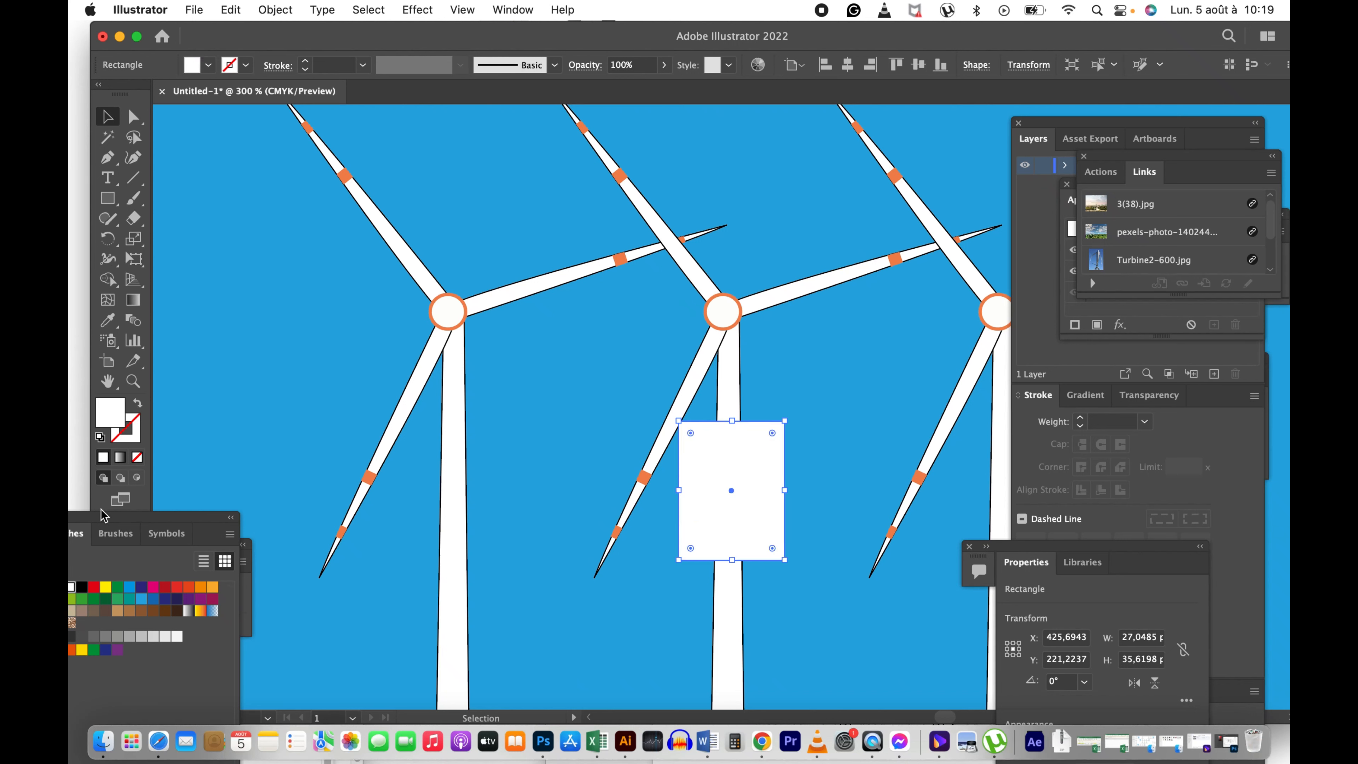
left_click(82, 588)
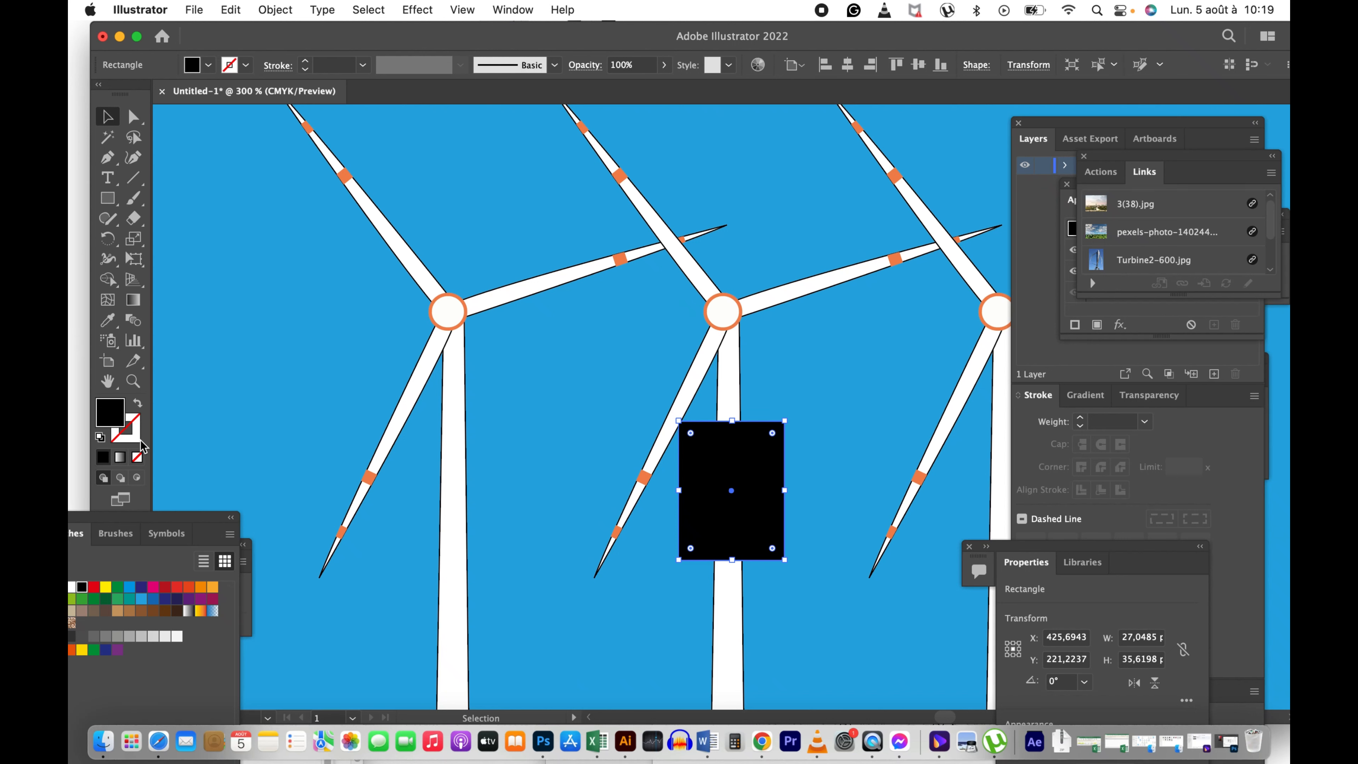
left_click_drag(127, 429, 127, 429)
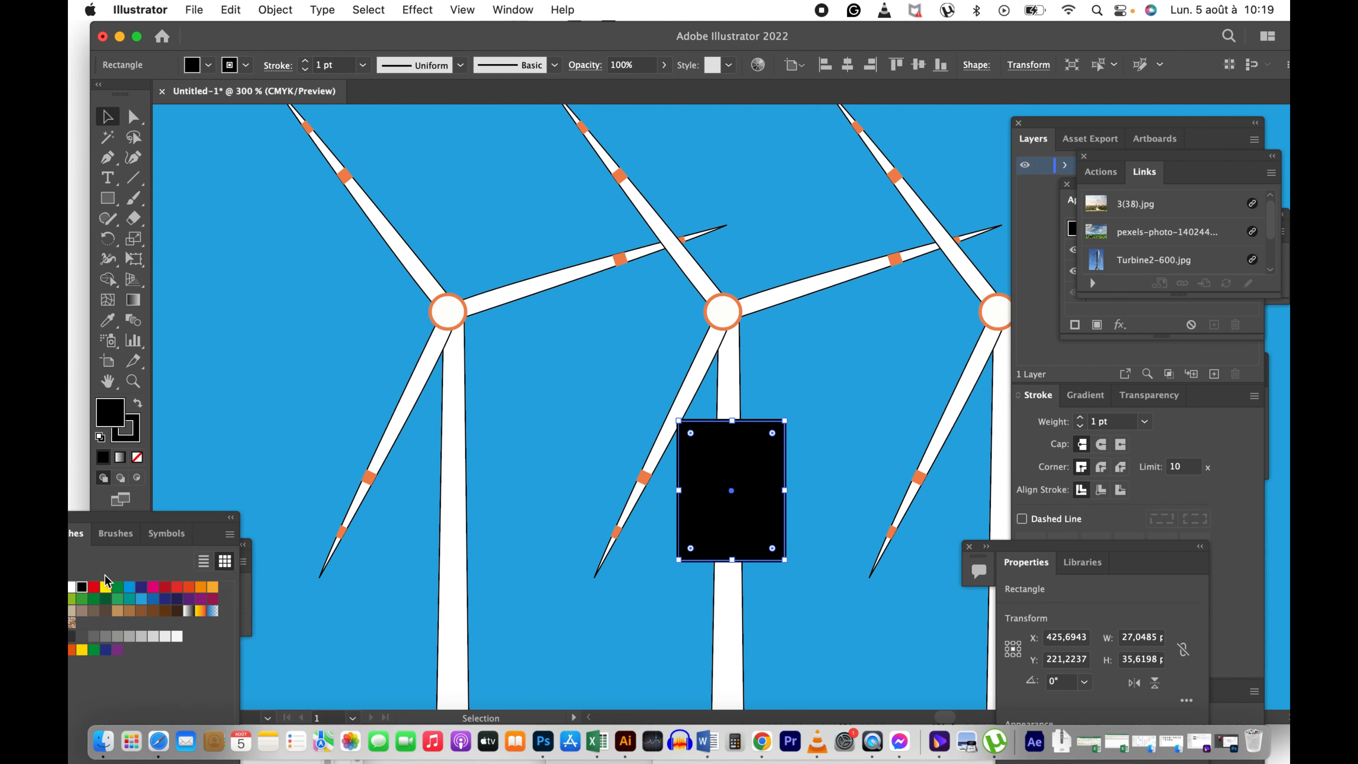
left_click(73, 587)
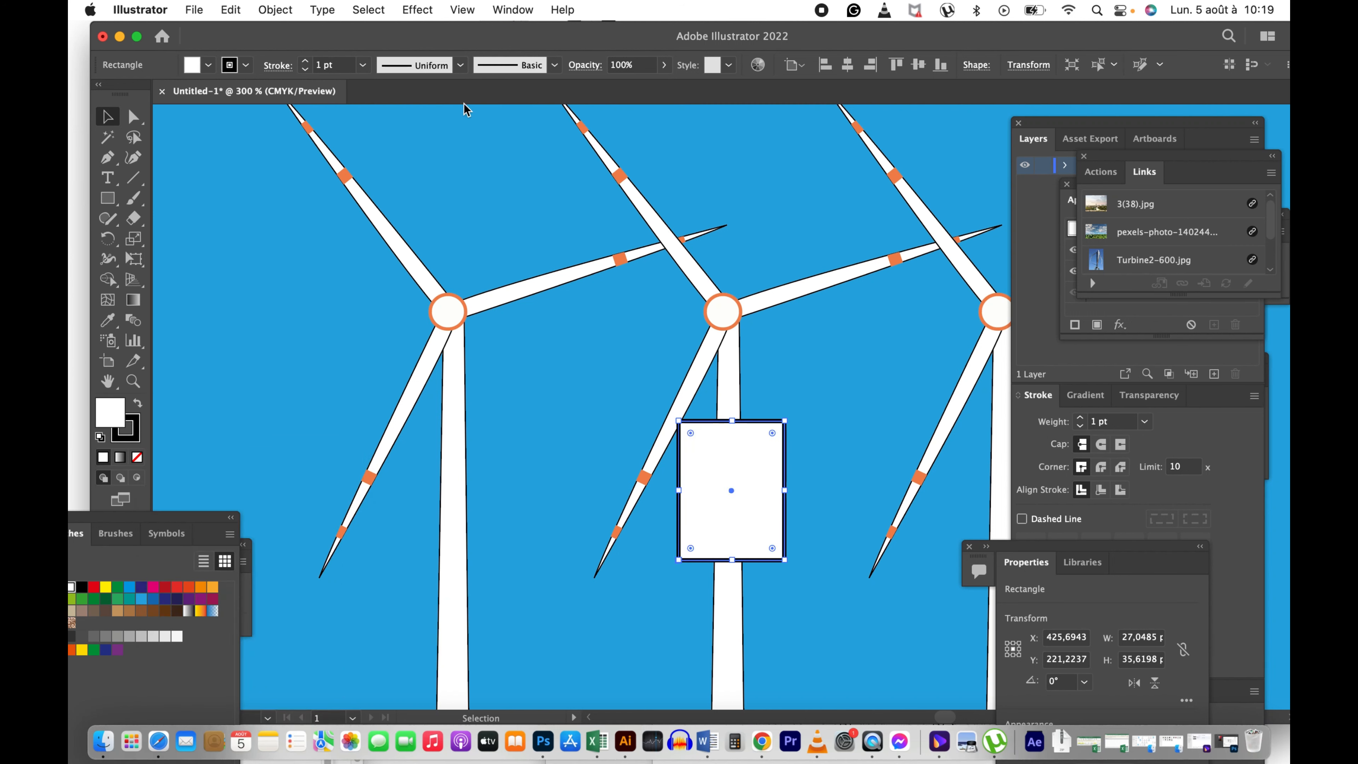
left_click(363, 65)
left_click(380, 84)
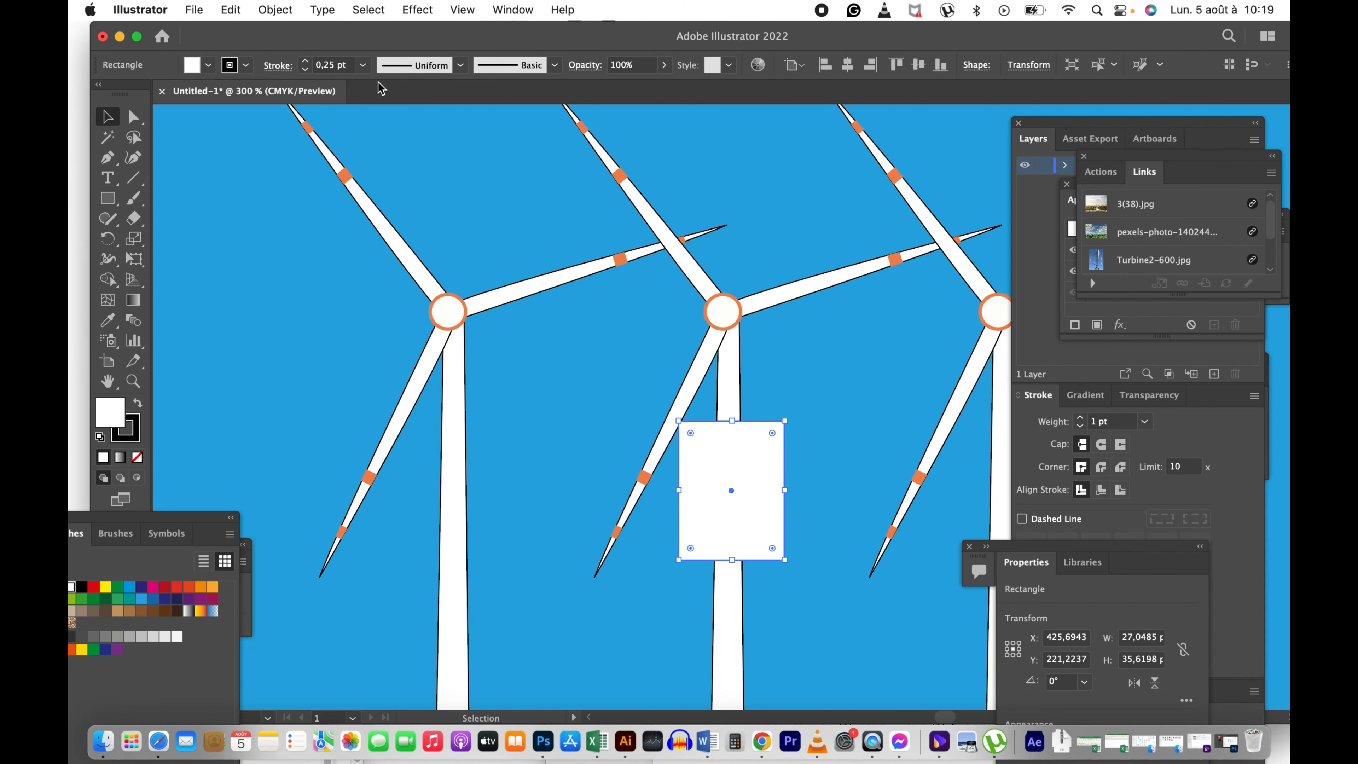
Step: Draw a small square about 5.2 pt wide near the upper-left corner of the white rectangle
key("z")
left_click(728, 449)
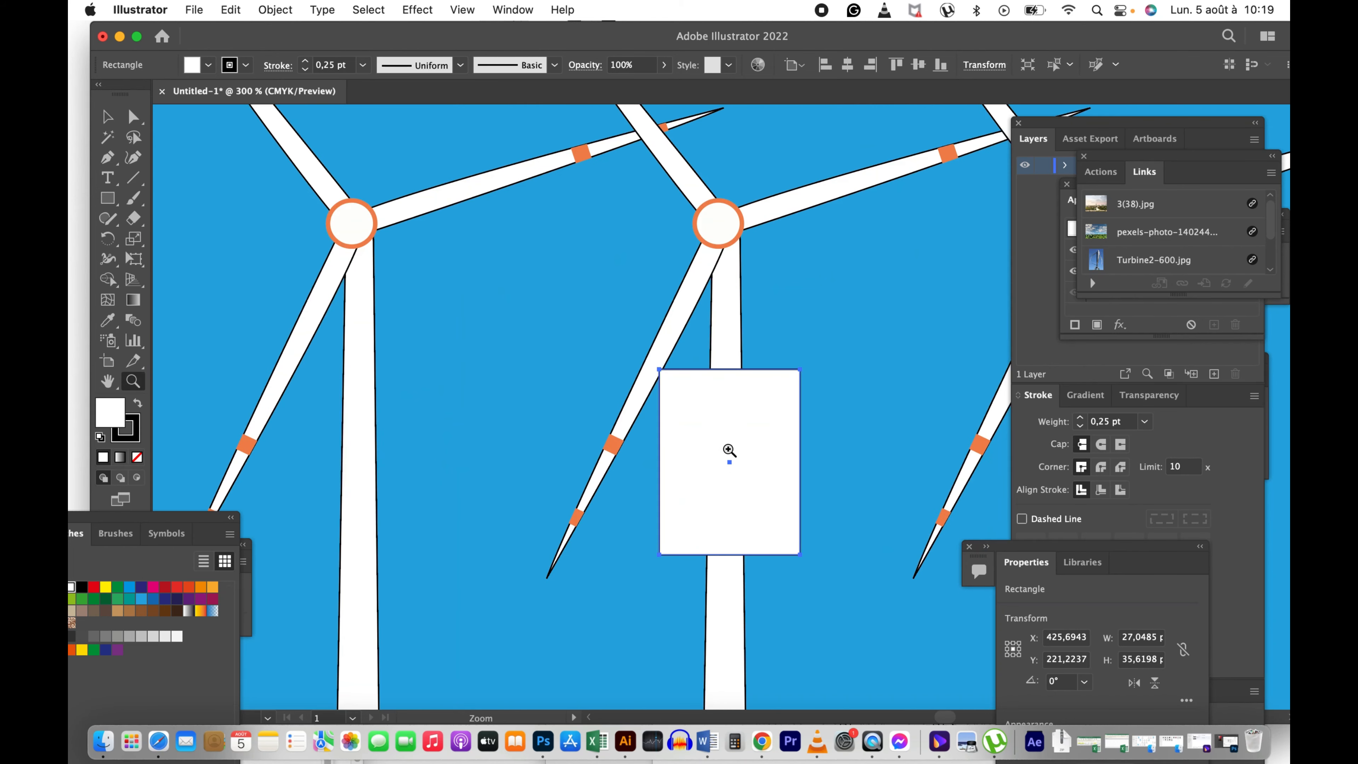
left_click(721, 399)
left_click_drag(700, 436, 683, 426)
left_click(116, 203)
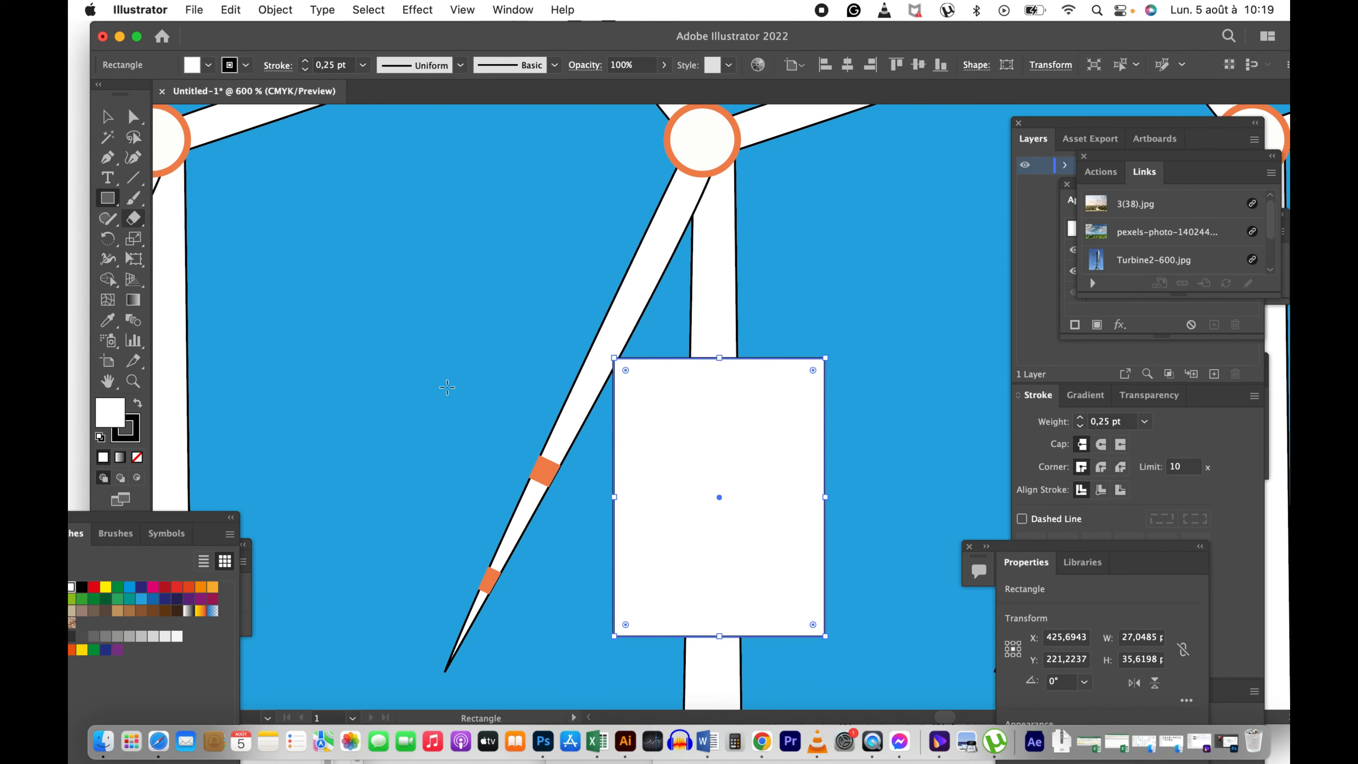
left_click_drag(649, 367, 683, 408)
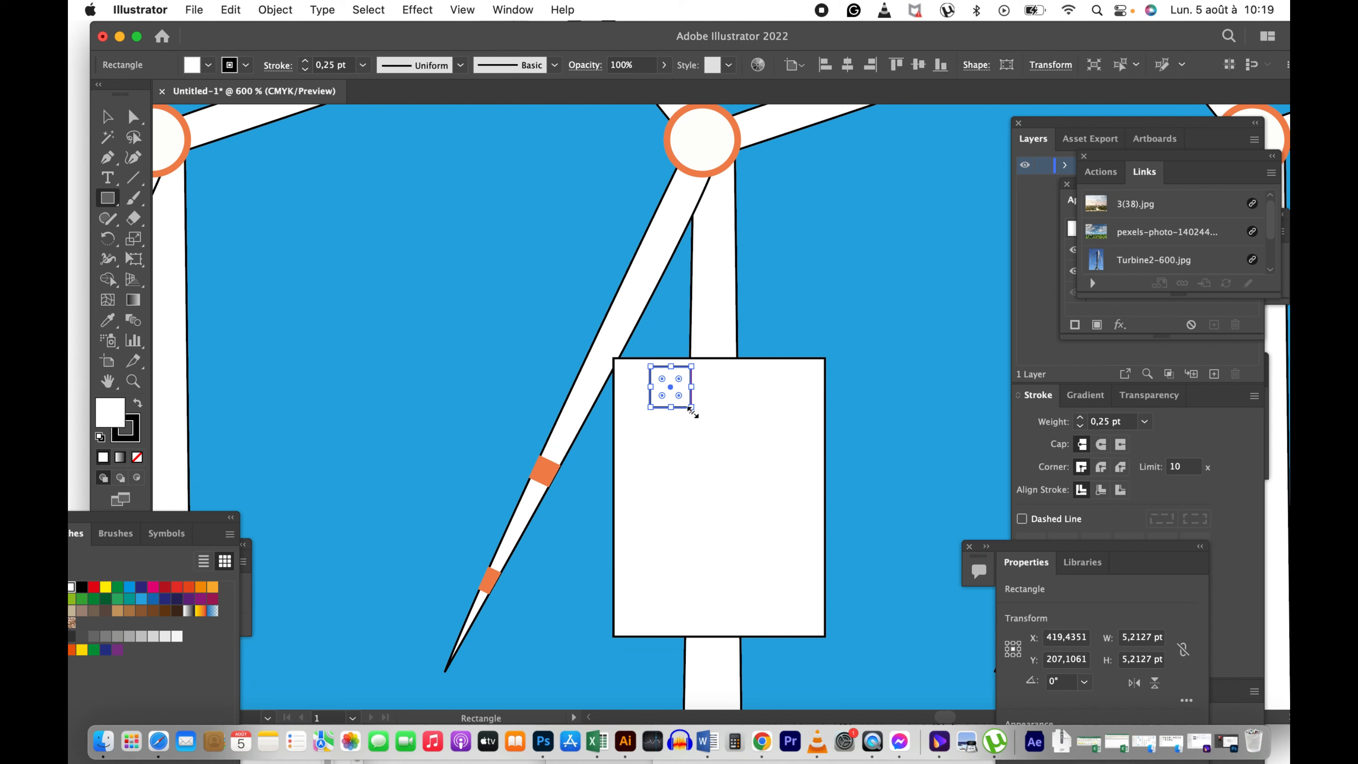
Step: Round all four corners of the small square to a radius of about 1.3 pt
key("z")
left_click(683, 393)
key("a")
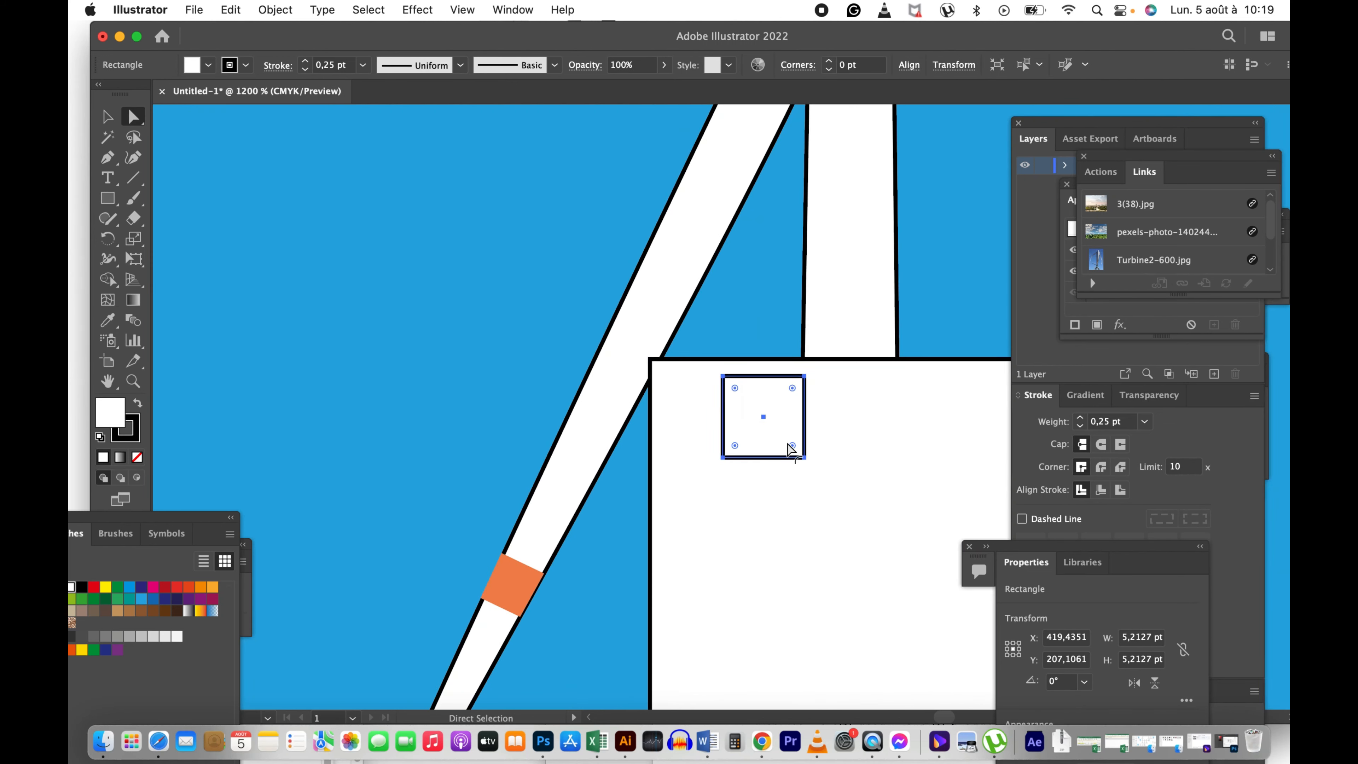
left_click_drag(791, 447, 785, 444)
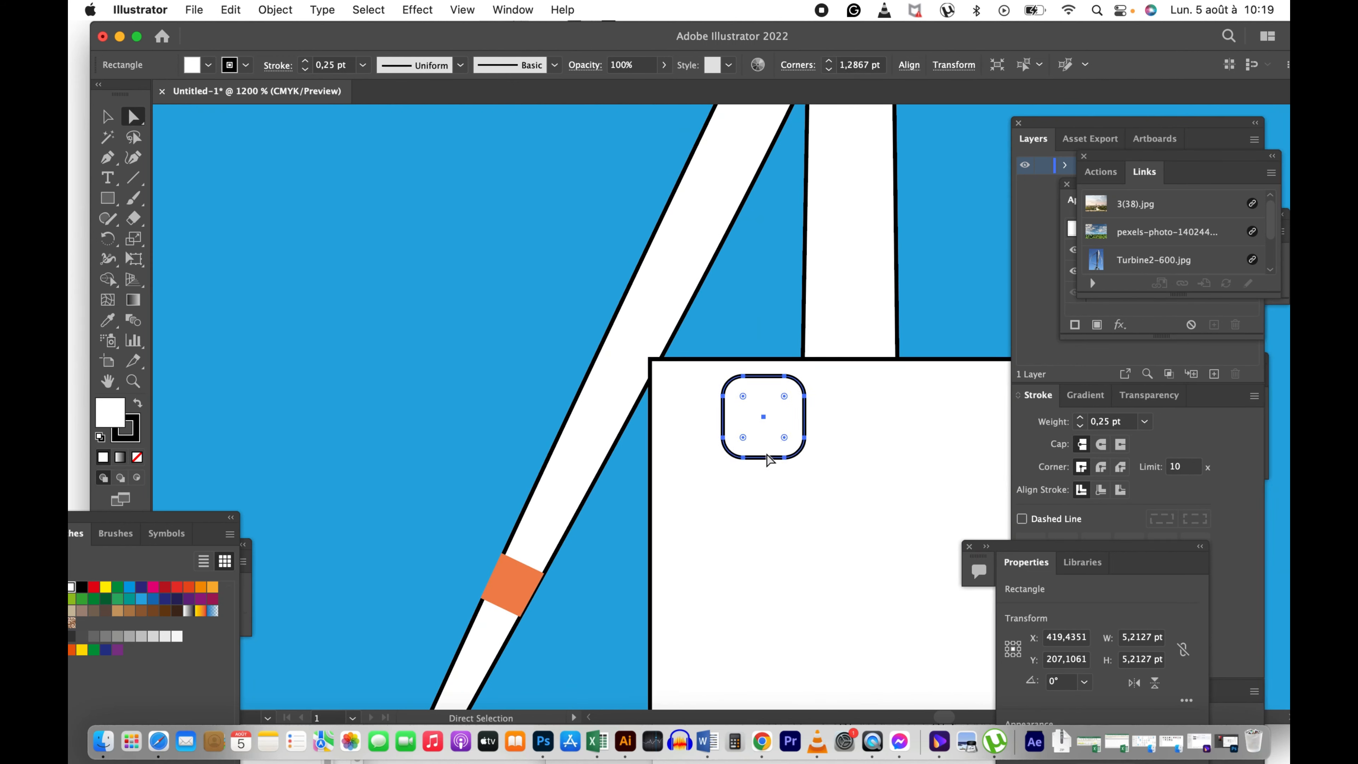
Step: Fill the small rounded square with dark grey and remove its stroke
key("v")
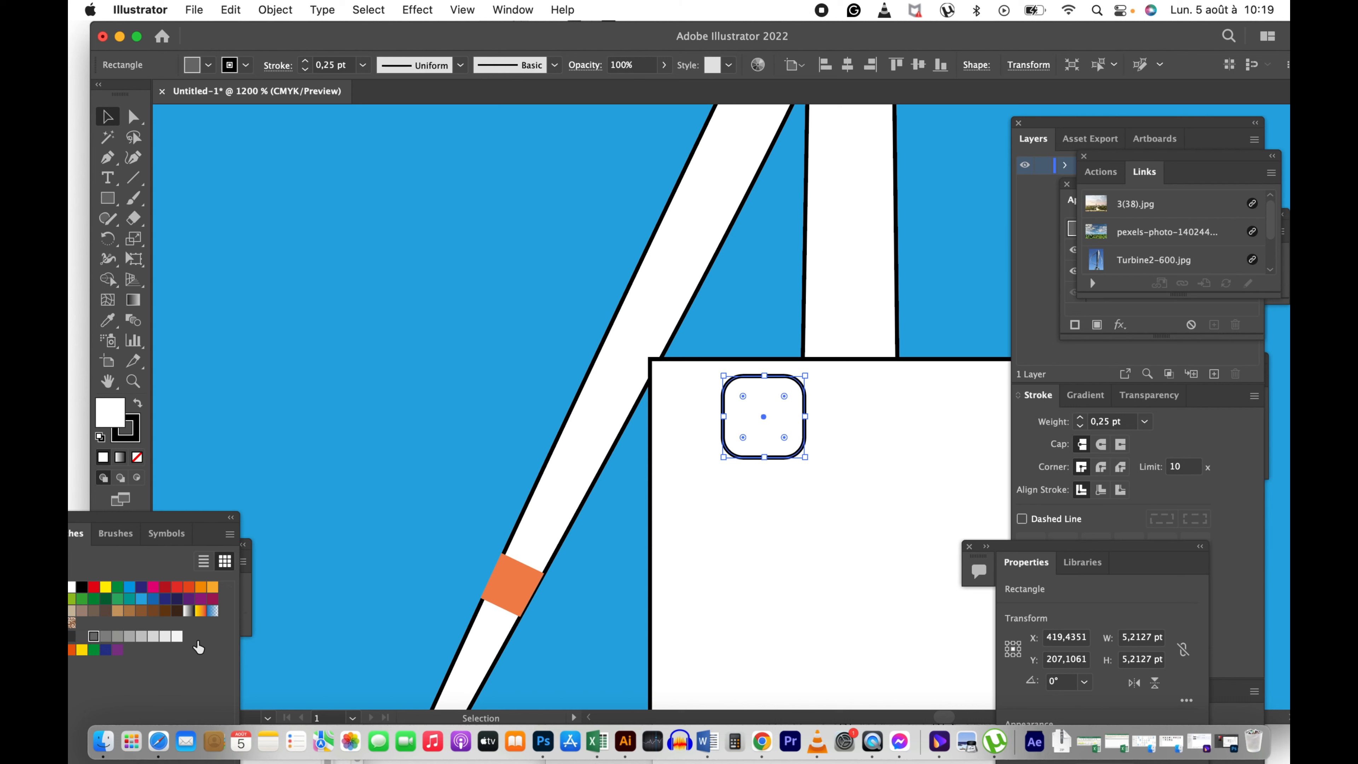
left_click(197, 644)
left_click(136, 440)
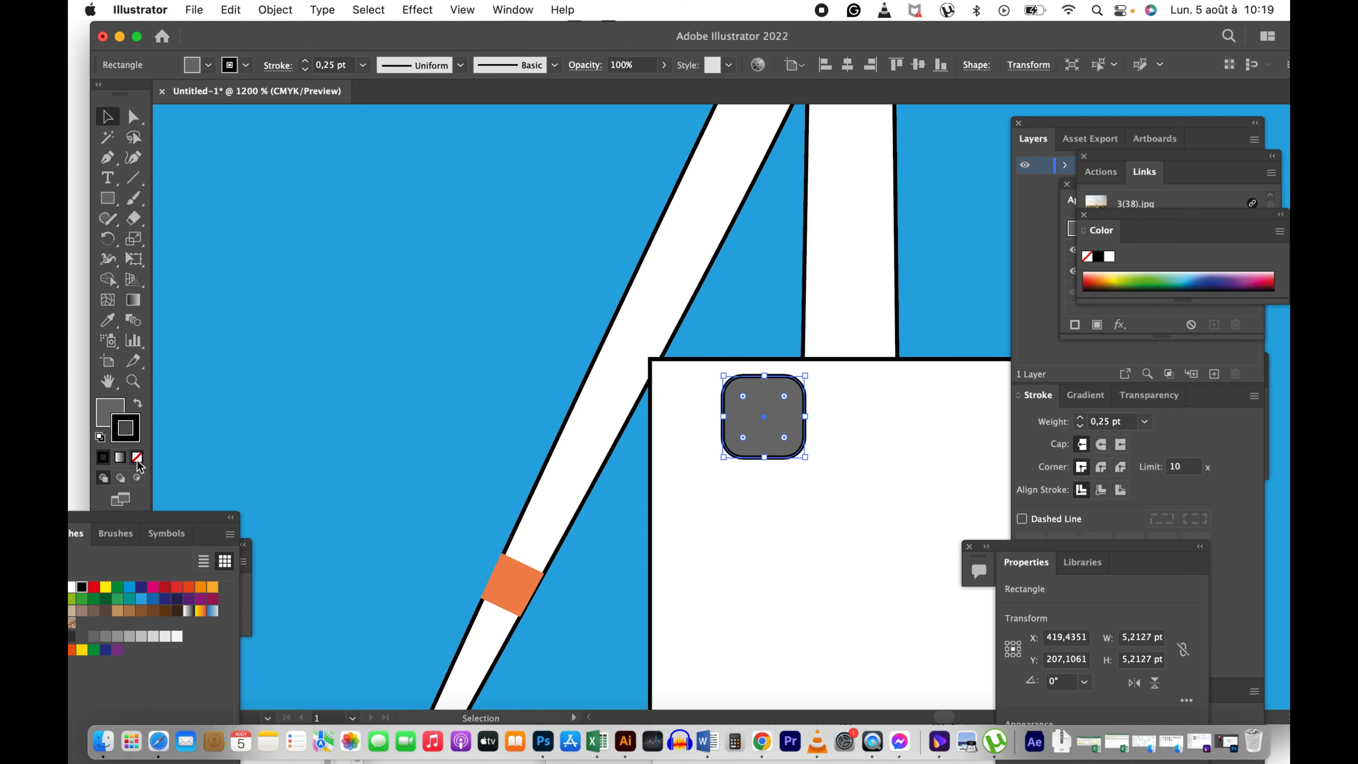
left_click(138, 458)
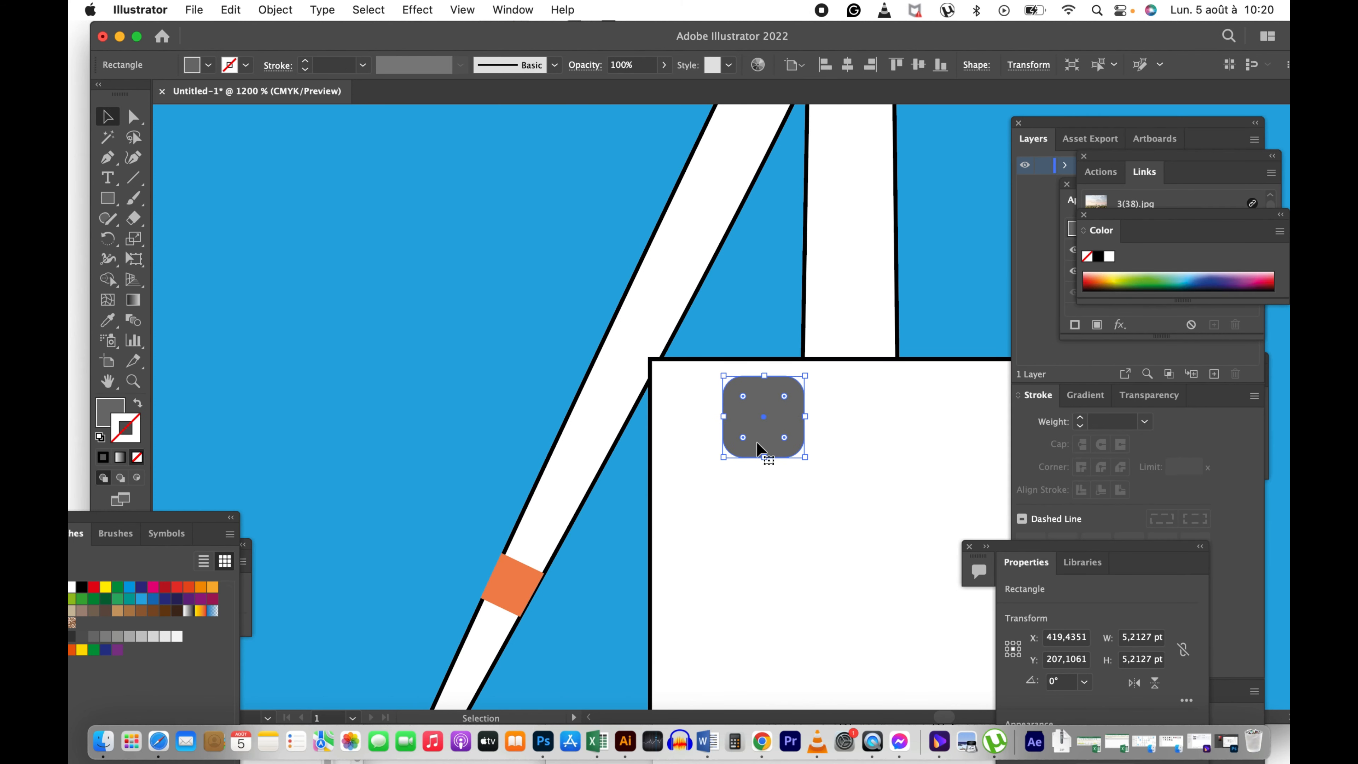
Step: Move the grey rounded square close to the white rectangle's left edge, in its upper-left corner
left_click_drag(743, 438, 711, 442)
key("super+z")
left_click(735, 502)
left_click(757, 431)
left_click_drag(740, 422, 699, 433)
Step: Copy the grey square about 5.8 pt to the right and repeat the copy to make a row of five
key("z")
left_click(737, 428, "alt")
left_click(736, 430, "alt")
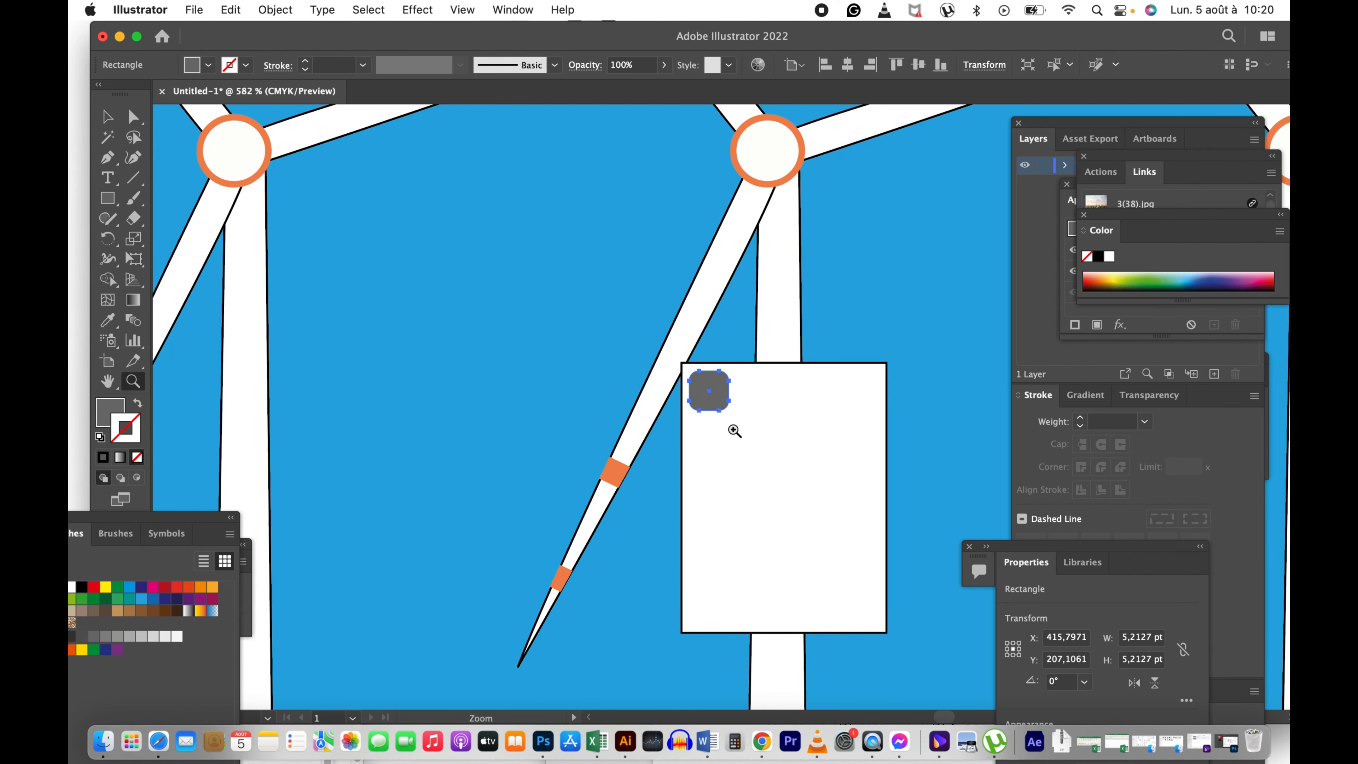
left_click_drag(736, 388, 630, 385)
key("v")
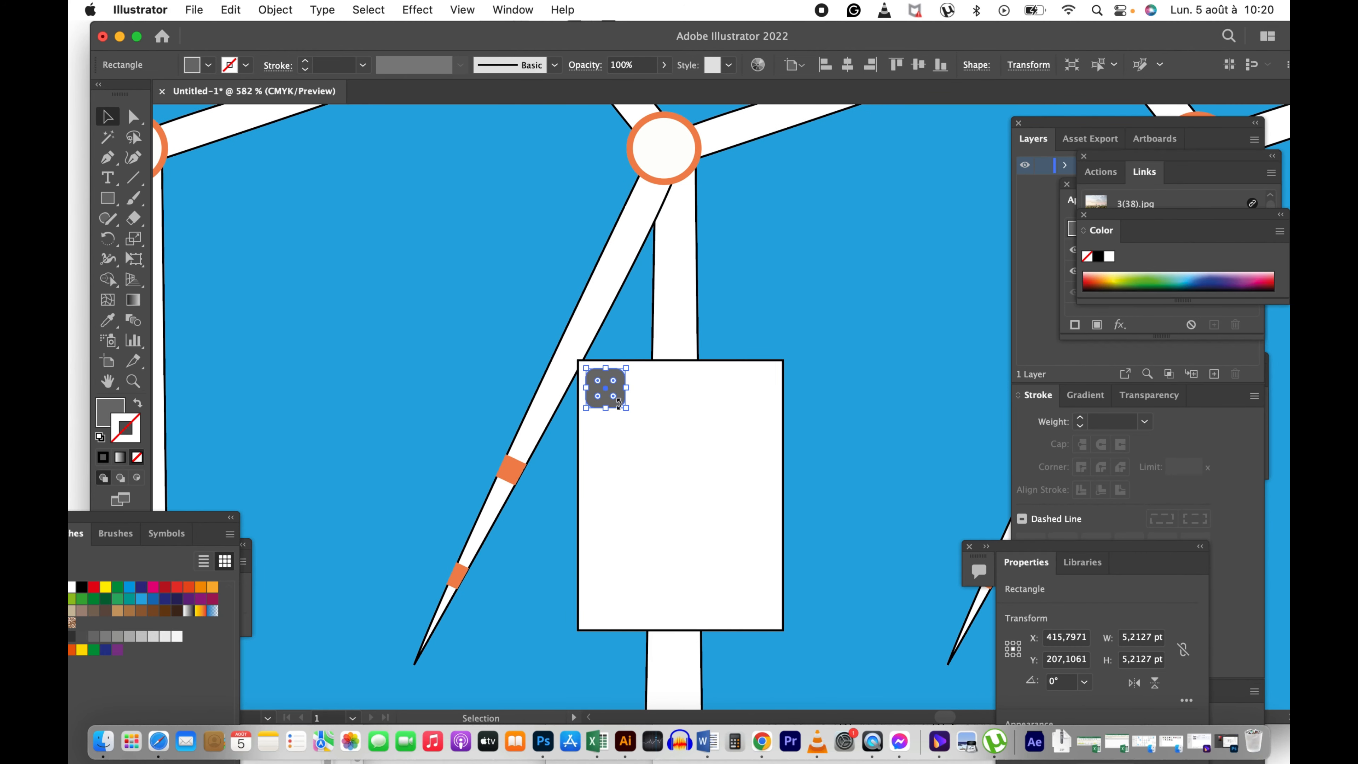
key("z")
left_click(647, 383)
left_click(657, 386)
left_click_drag(661, 385, 494, 348)
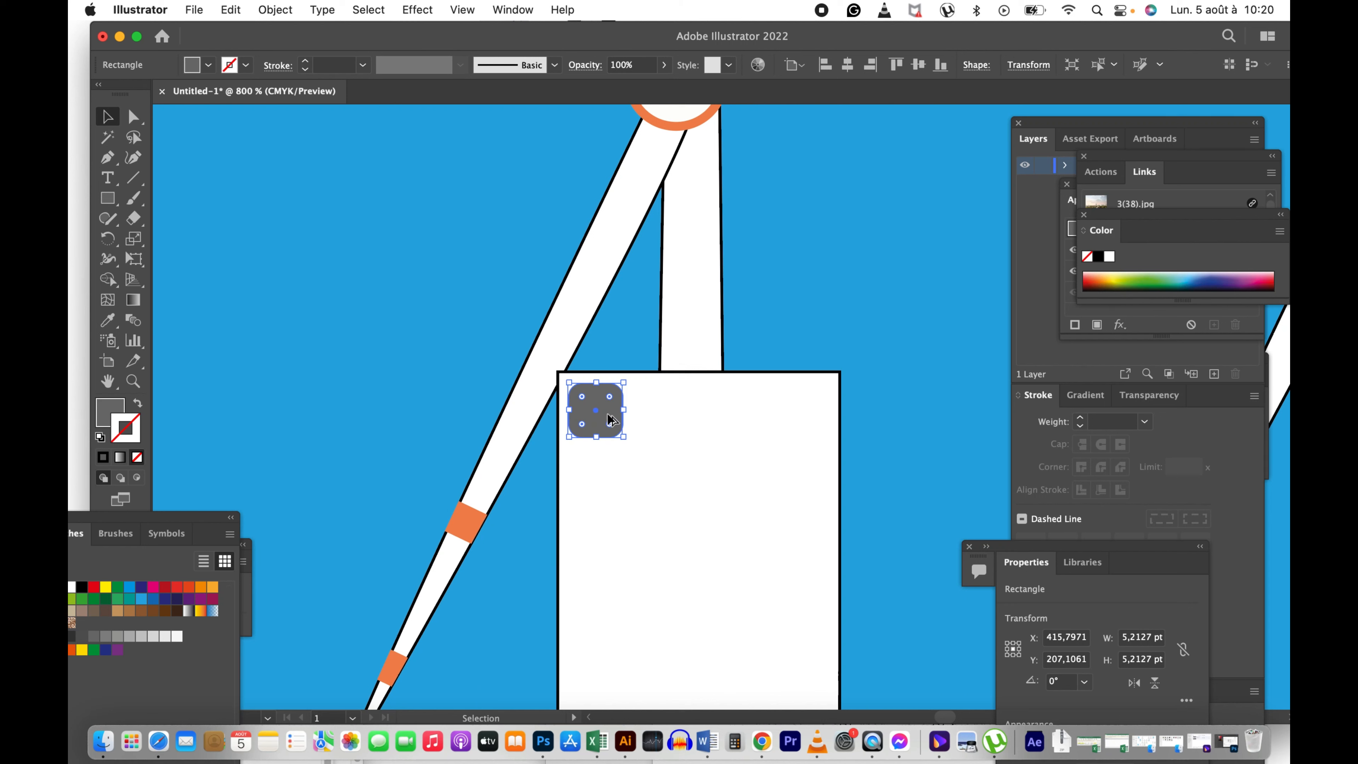
left_click_drag(651, 416, 669, 419)
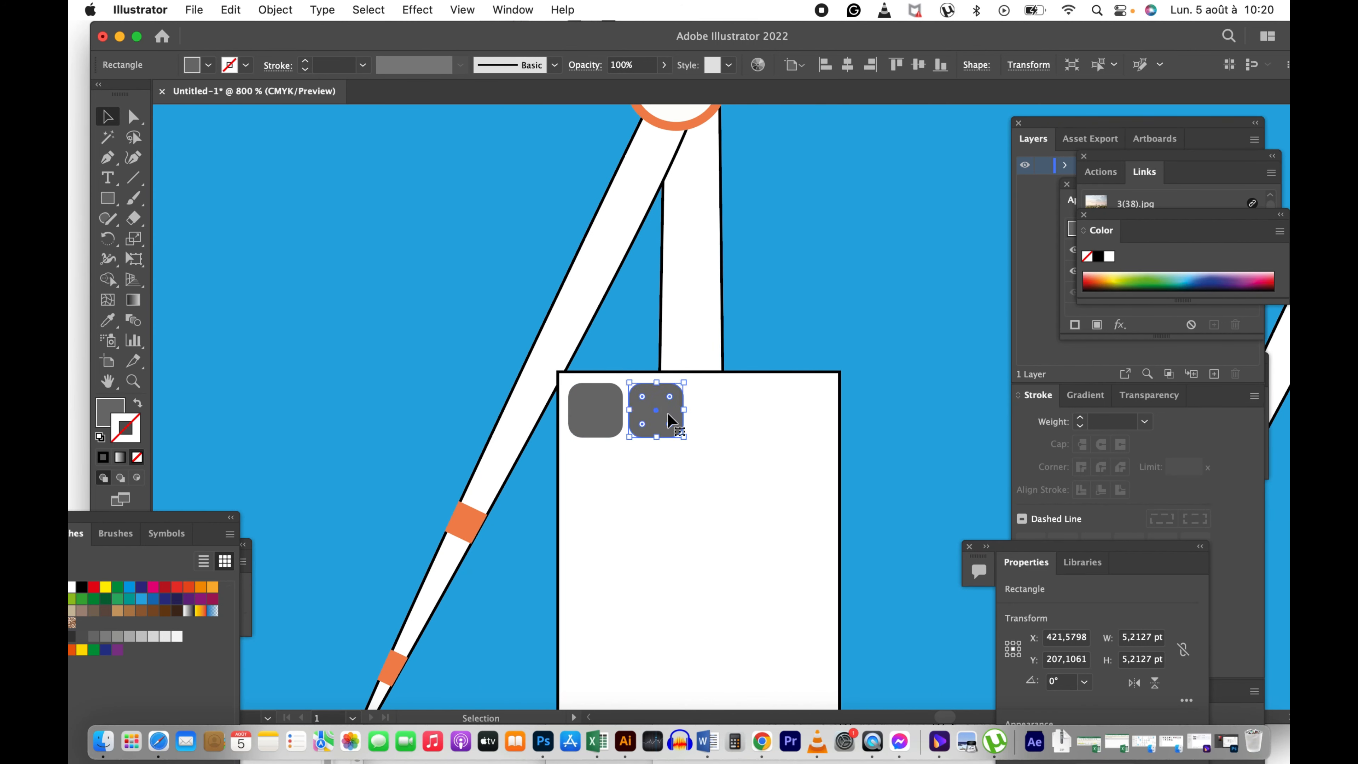
key("cmd+d")
key("cmd+d")
key("cmd+d")
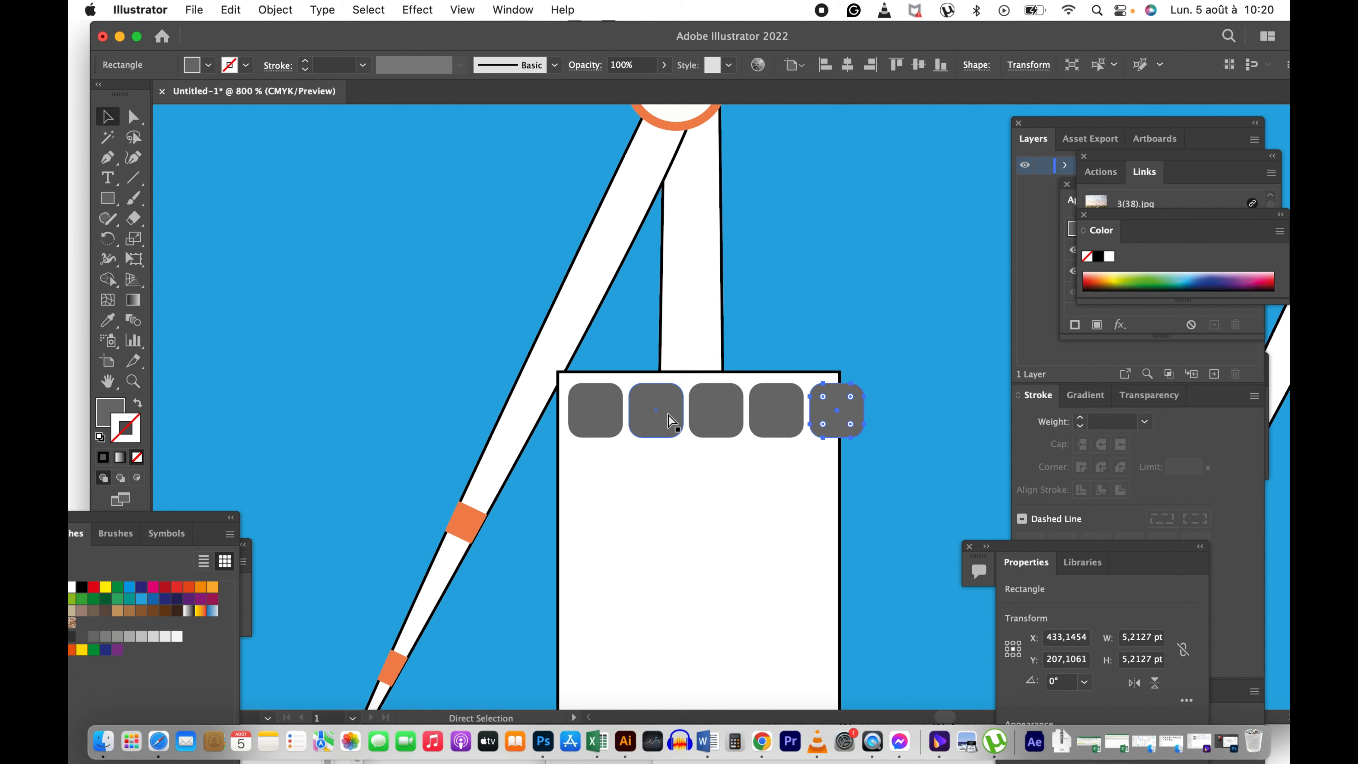
Step: Group the five grey squares and scale the row to about 24.5 by 4.5 pt, fitting it inside the white rectangle
left_click(776, 422, "shift")
left_click(709, 420, "shift")
left_click(647, 421, "shift")
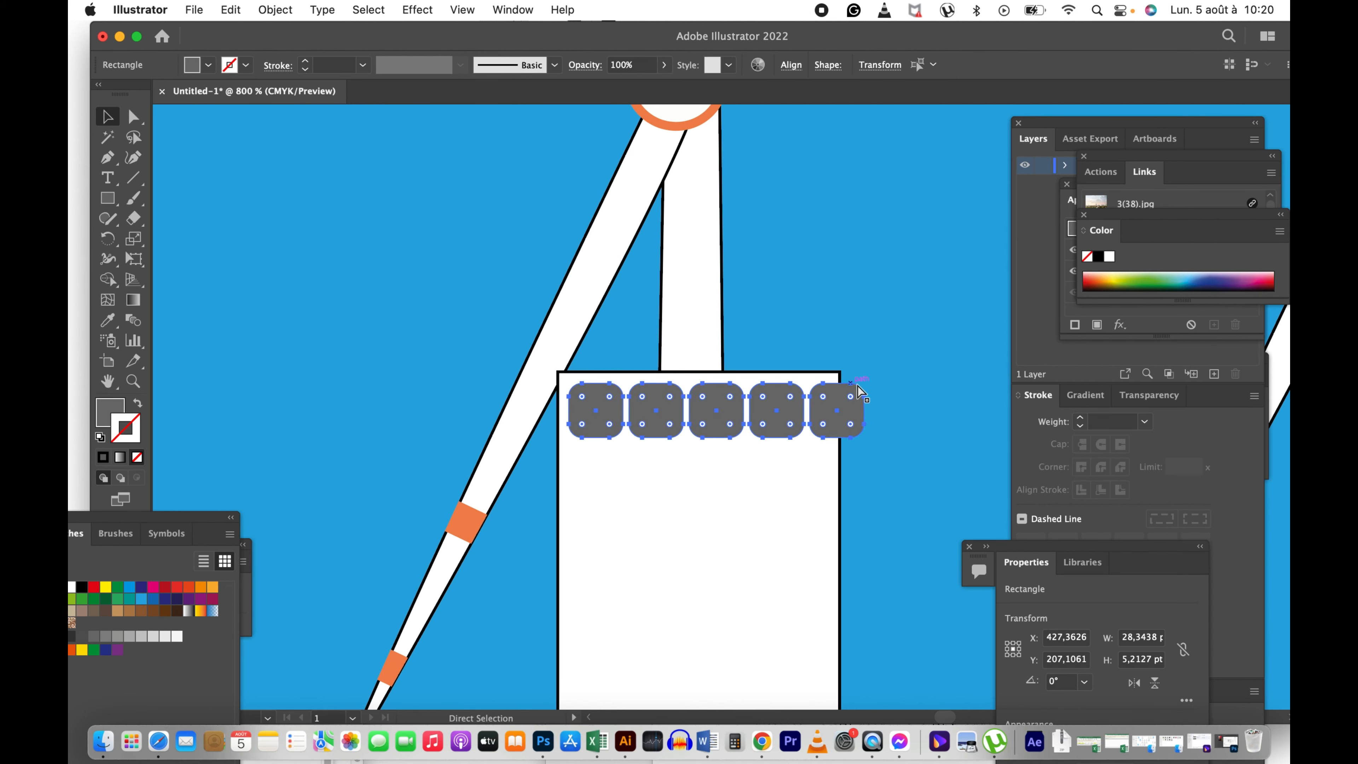
key("cmd+g")
left_click_drag(865, 387, 816, 401)
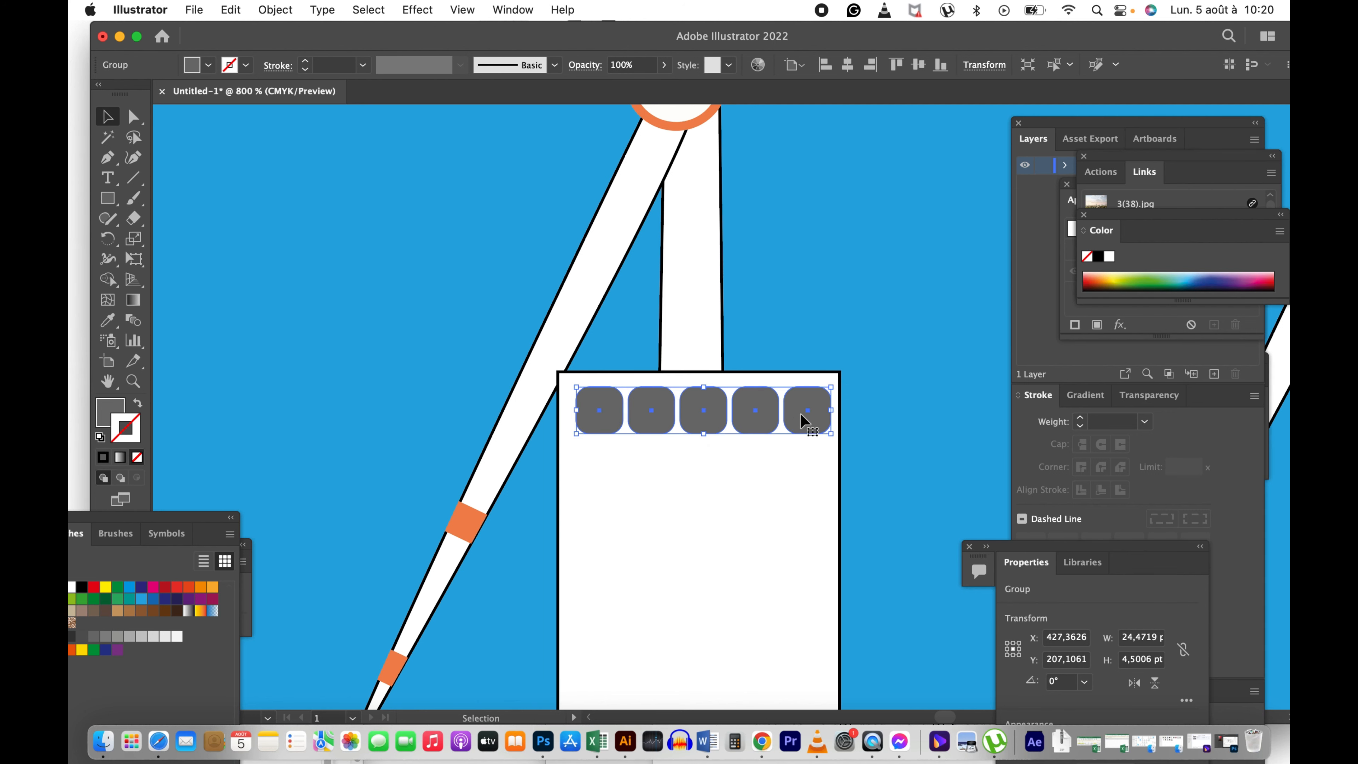
Step: Try to copy the row of squares downward in five repeated duplicates, and undo the copies
key("z")
left_click(793, 411, "alt")
left_click_drag(658, 476, 691, 388)
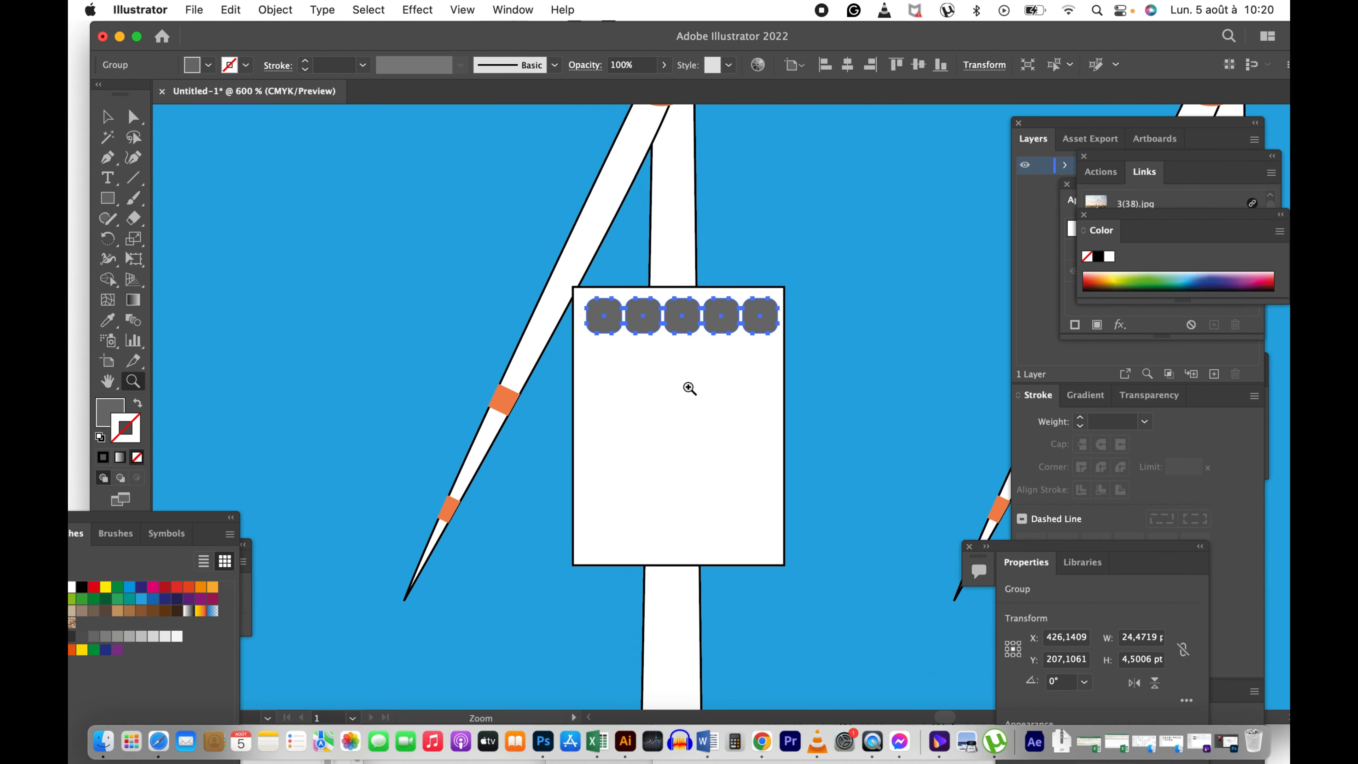
key("v")
left_click_drag(758, 327, 749, 373)
key("super+d")
key("super+d")
key("super+d")
key("super+d")
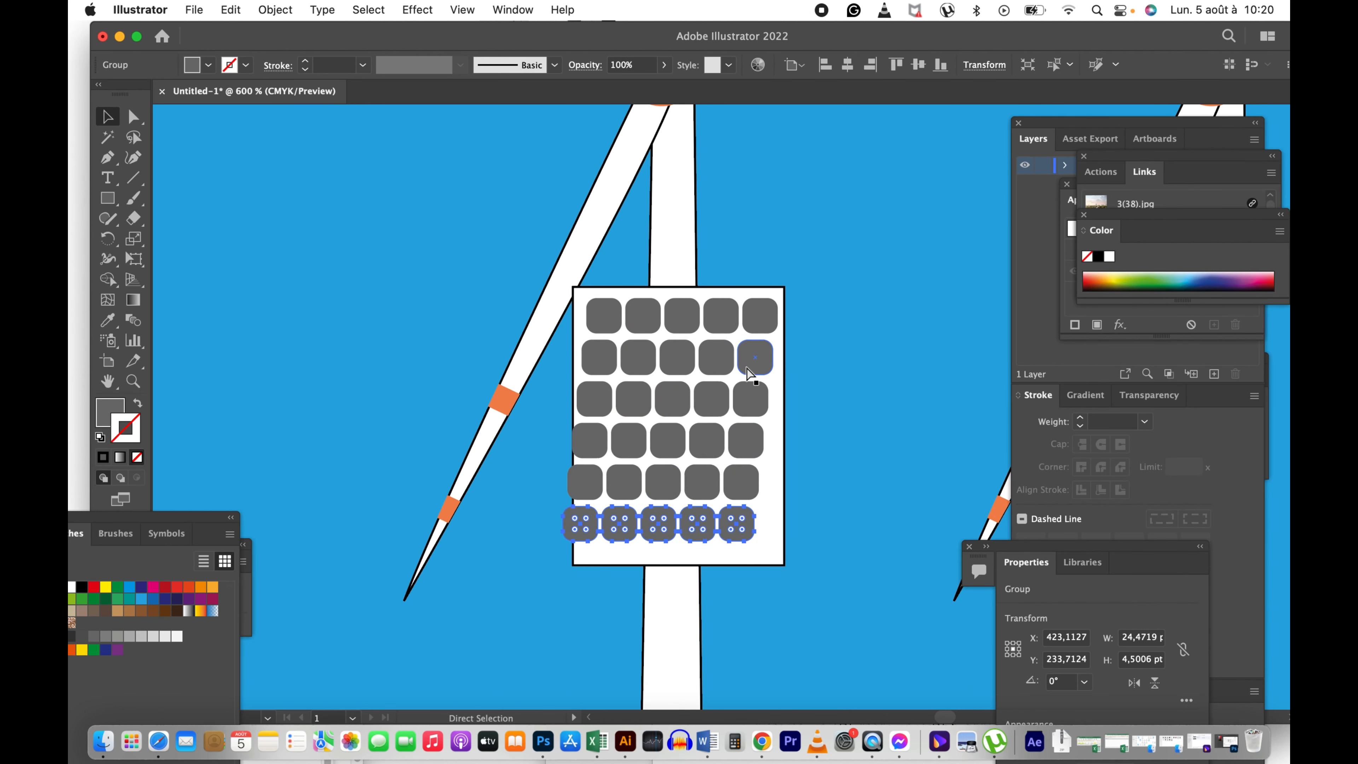
key("super+z")
key("super+z")
key("super+z")
key("super+z")
key("super+z")
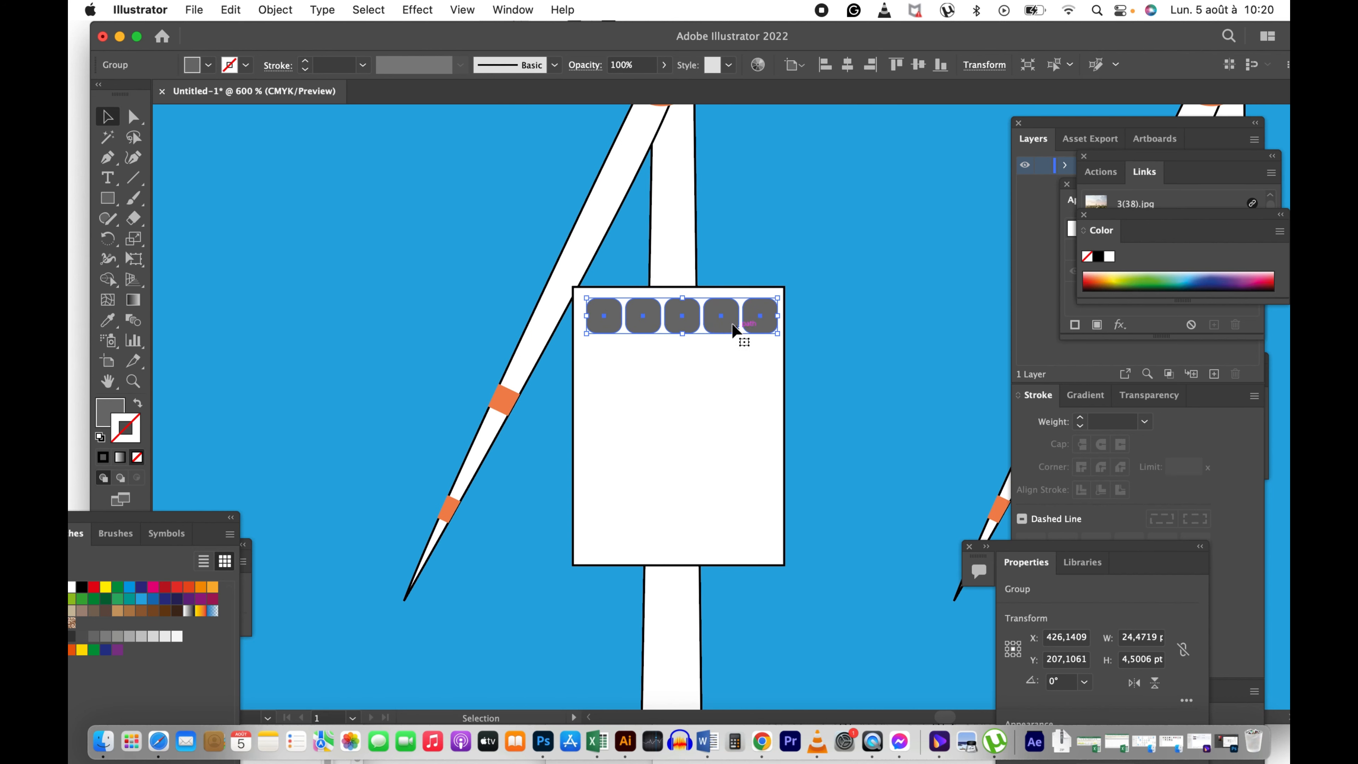
Step: Copy the row of squares about 5.1 pt straight down and repeat the copy to make seven rows
left_click_drag(722, 319, 731, 369)
key("super+d")
key("super+d")
key("super+d")
key("super+d")
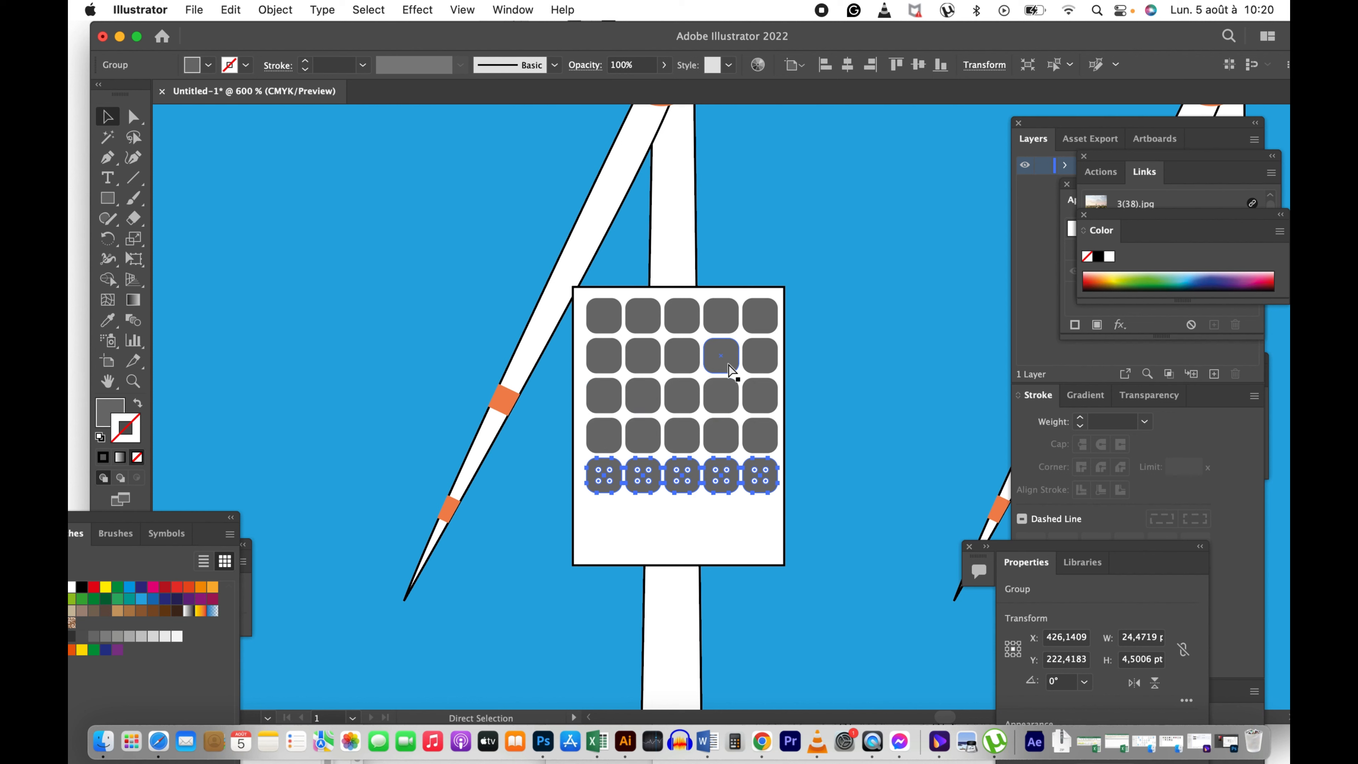
key("super+d")
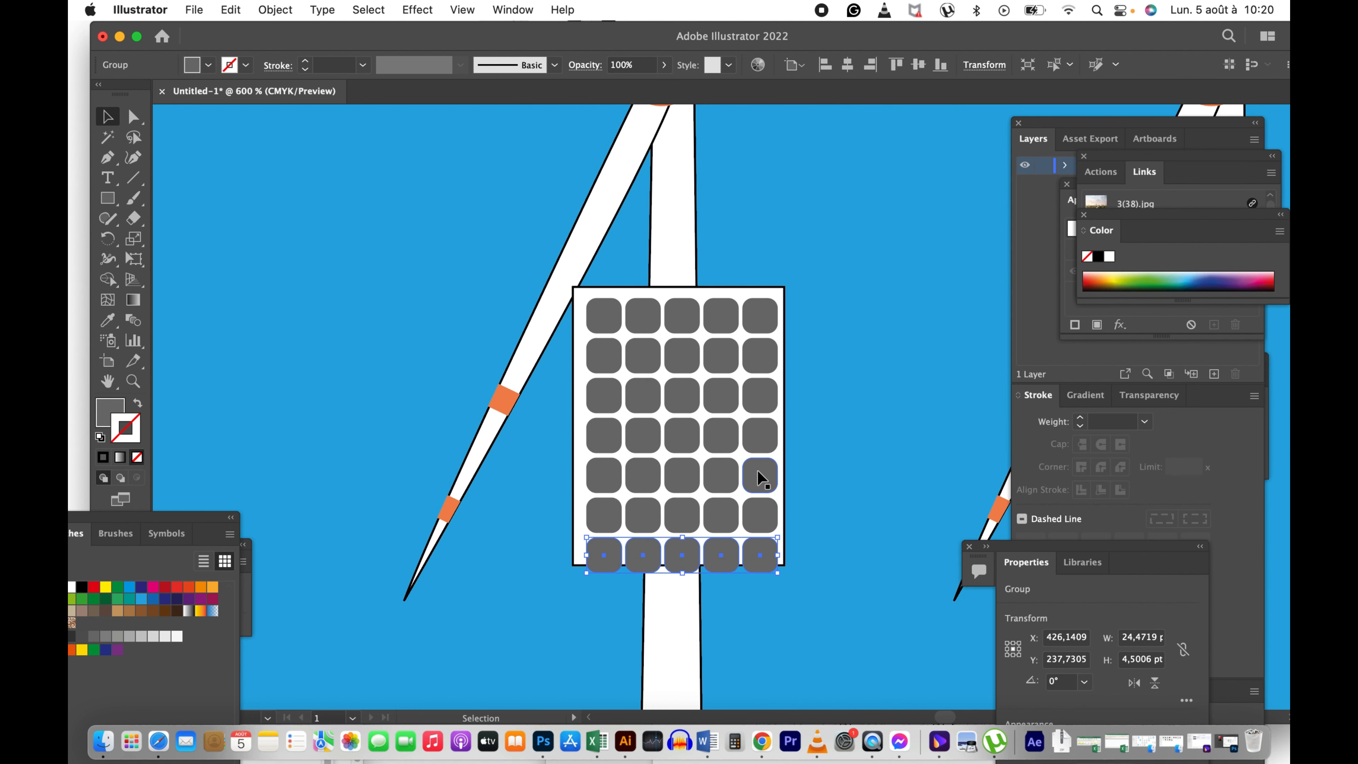
Step: Move the seven rows of grey squares up 1 pt and scale them to about 22.7 by 32.6 pt inside the white rectangle
left_click(760, 517, "shift")
left_click(747, 478, "shift")
left_click(760, 426, "shift")
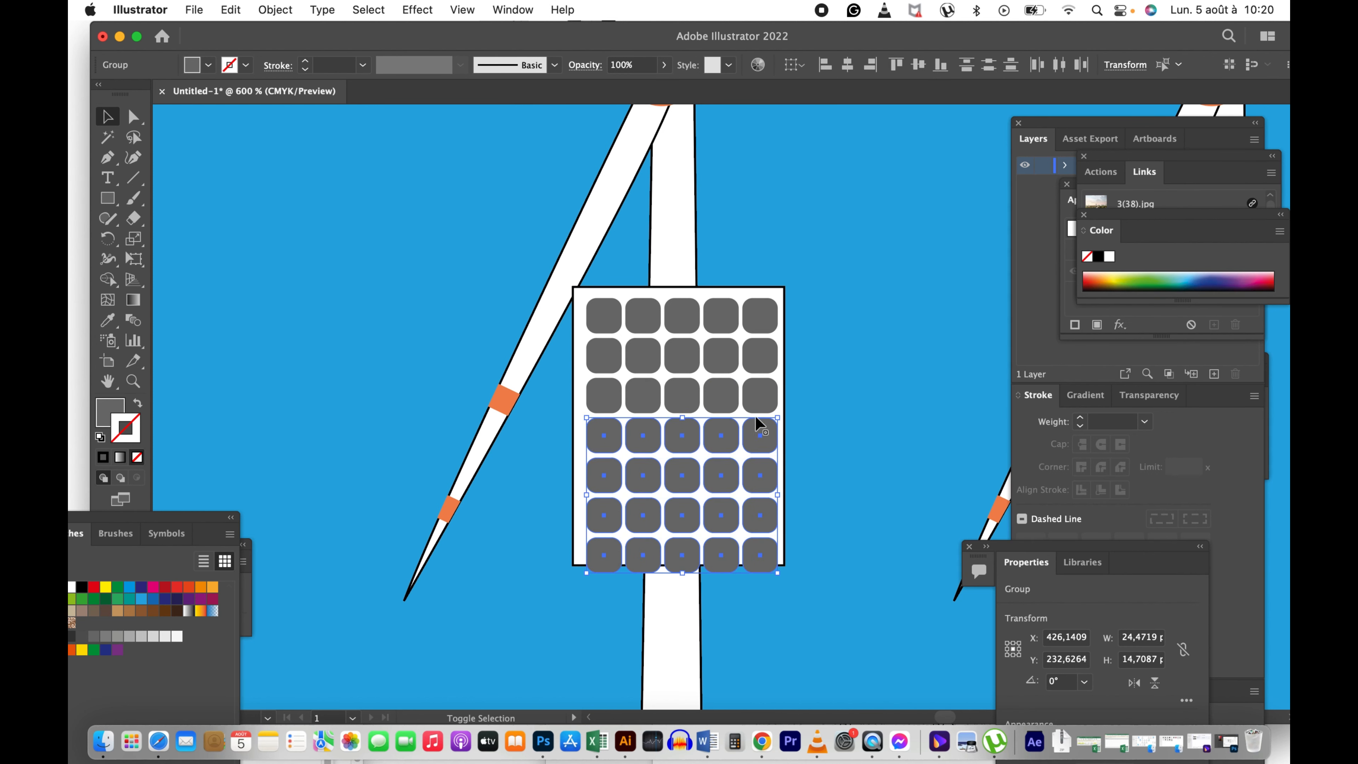
left_click(759, 396, "shift")
left_click(759, 357, "shift")
left_click(761, 329, "shift")
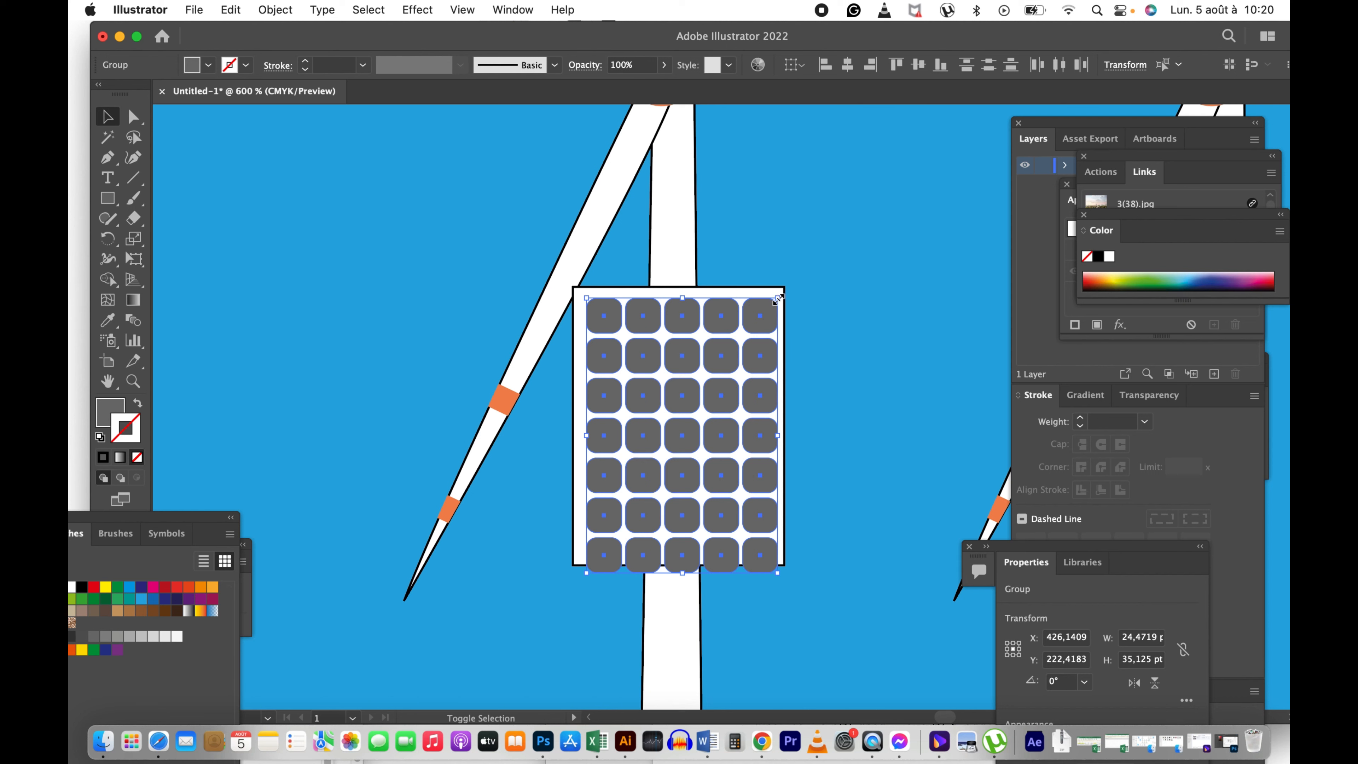
left_click_drag(778, 300, 779, 298)
key("shift+Up")
key("Down")
key("Down")
key("Down")
key("Down")
key("Down")
key("Down")
key("Down")
key("Down")
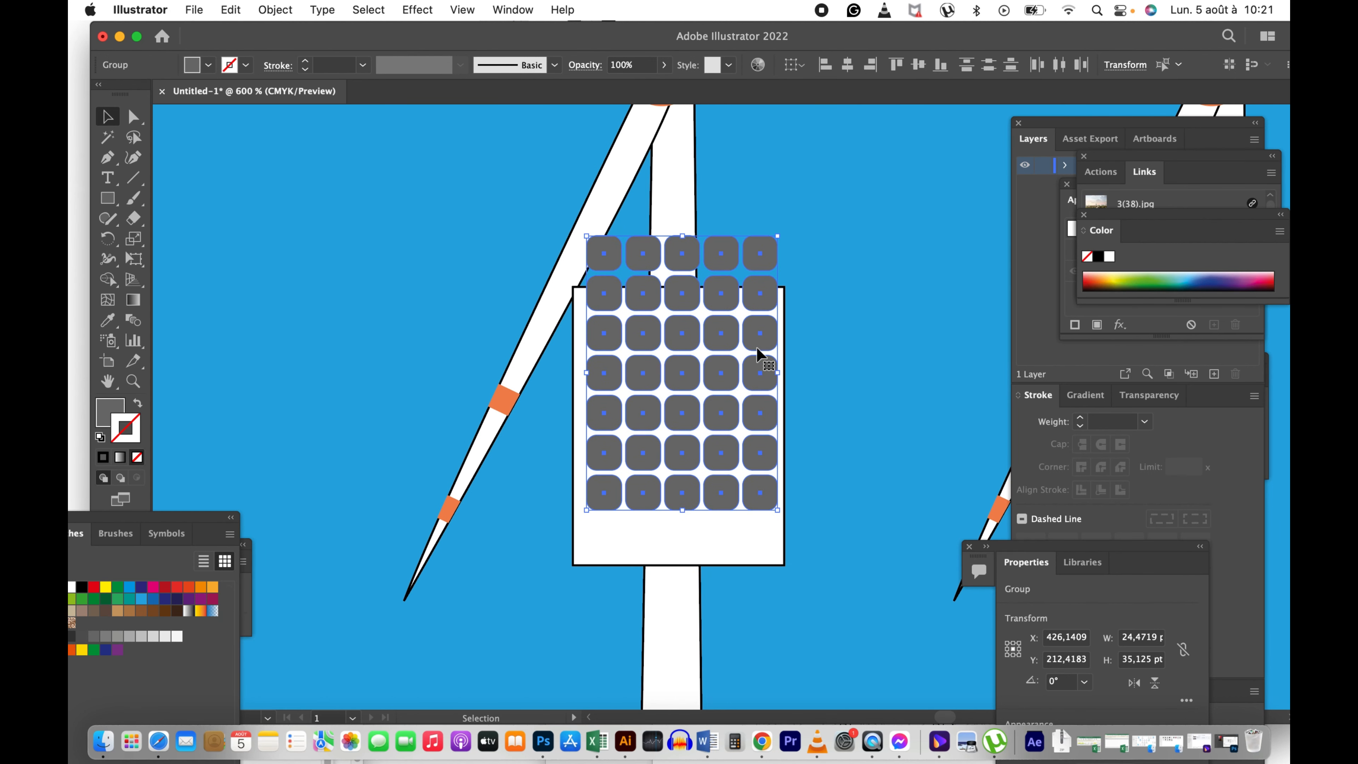
key("Down")
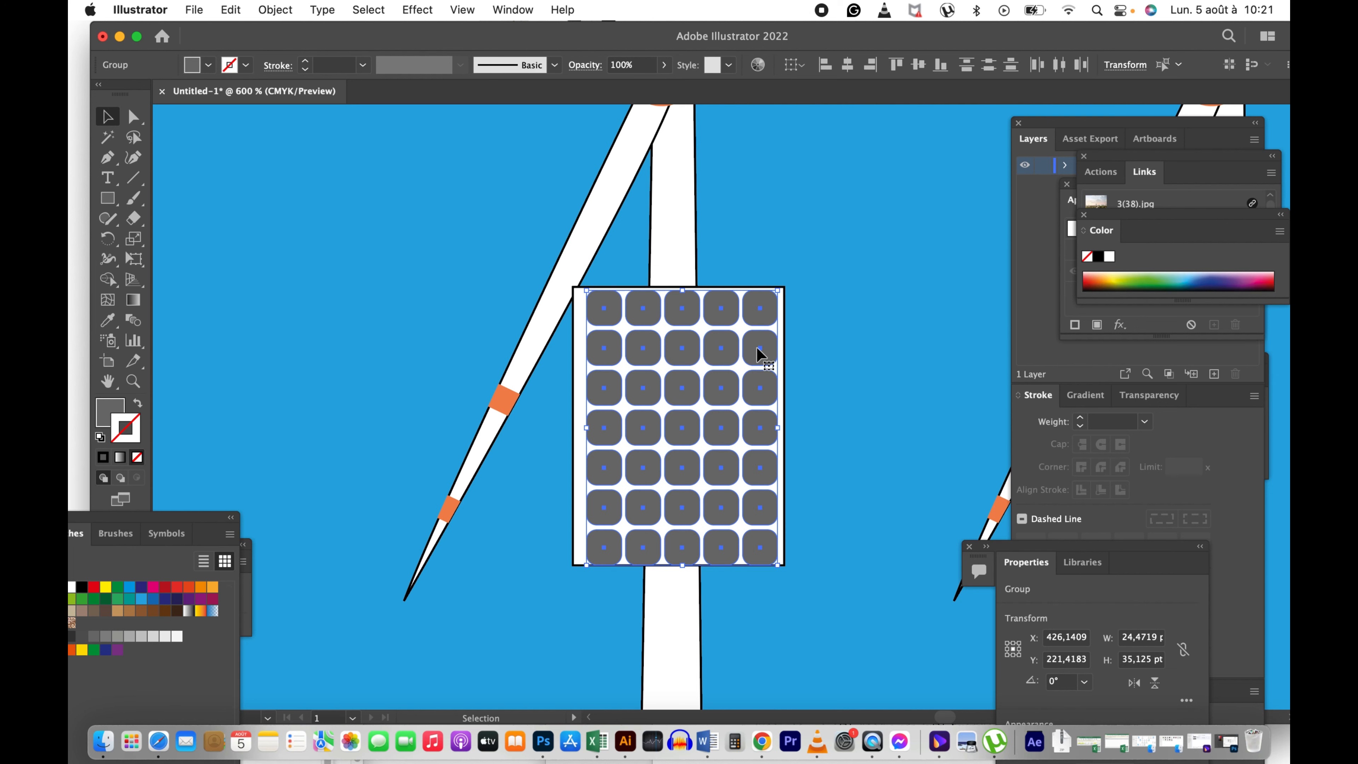
left_click_drag(778, 294, 776, 300)
left_click(827, 370)
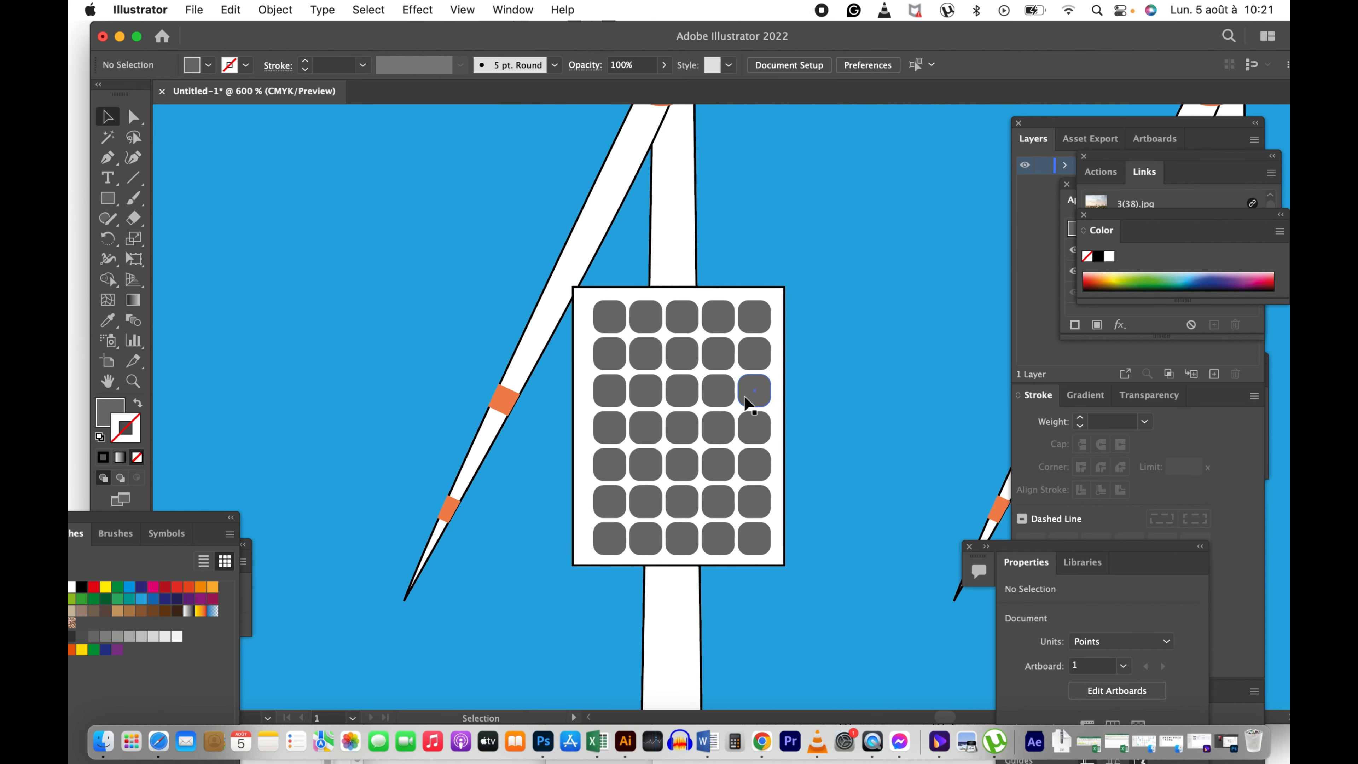
Step: Group all seven rows of grey squares with the white rectangle behind them as one solar panel
key("z")
left_click(728, 396, "alt")
left_click(725, 397, "alt")
left_click(726, 391, "alt")
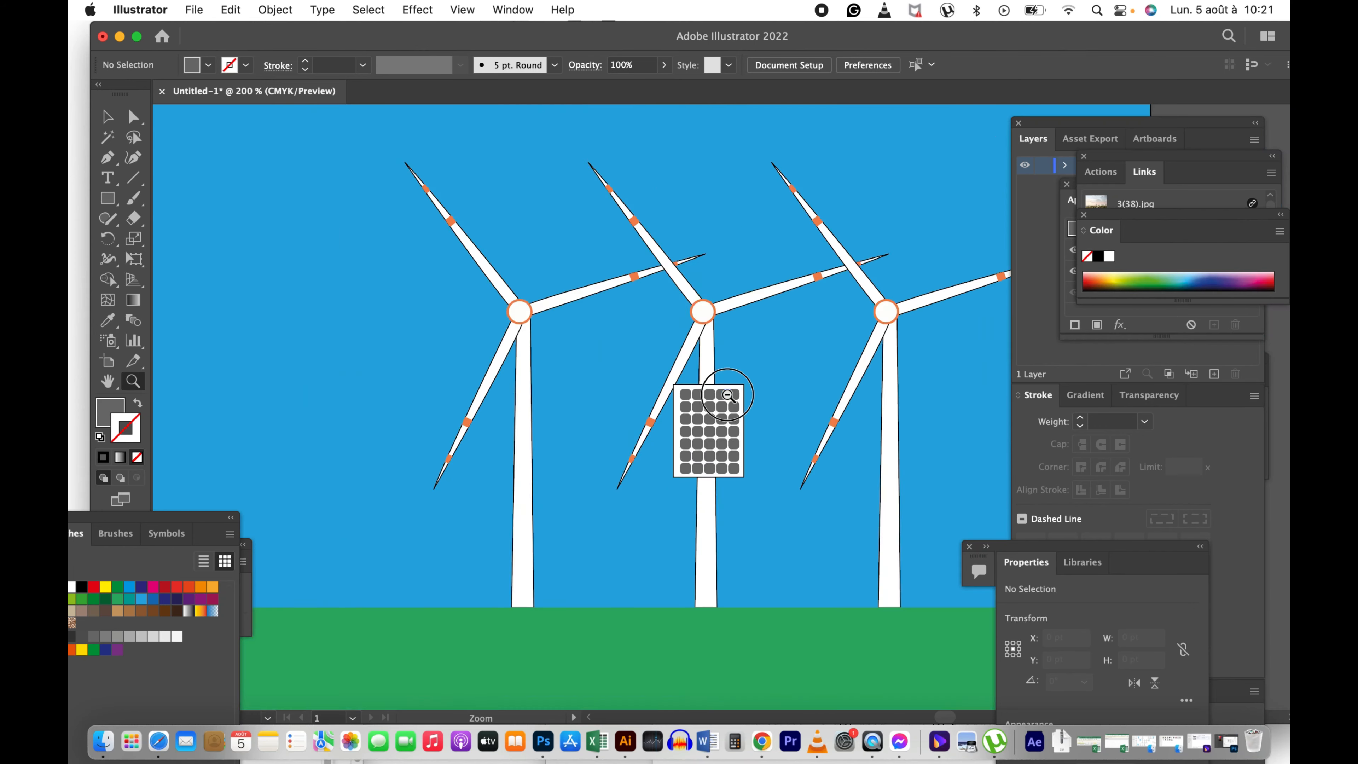
left_click(727, 391, "alt")
left_click(726, 406)
left_click(727, 407)
key("v")
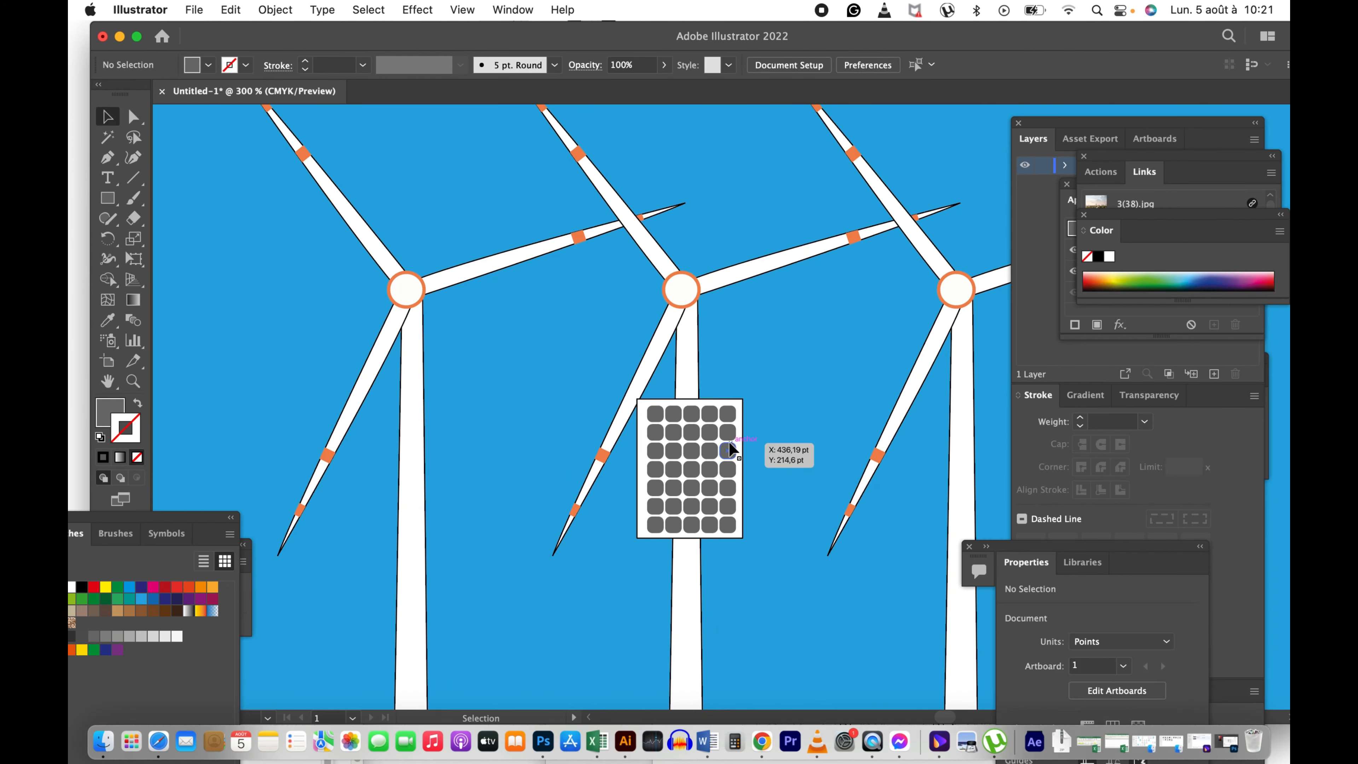
left_click(728, 450)
key("z")
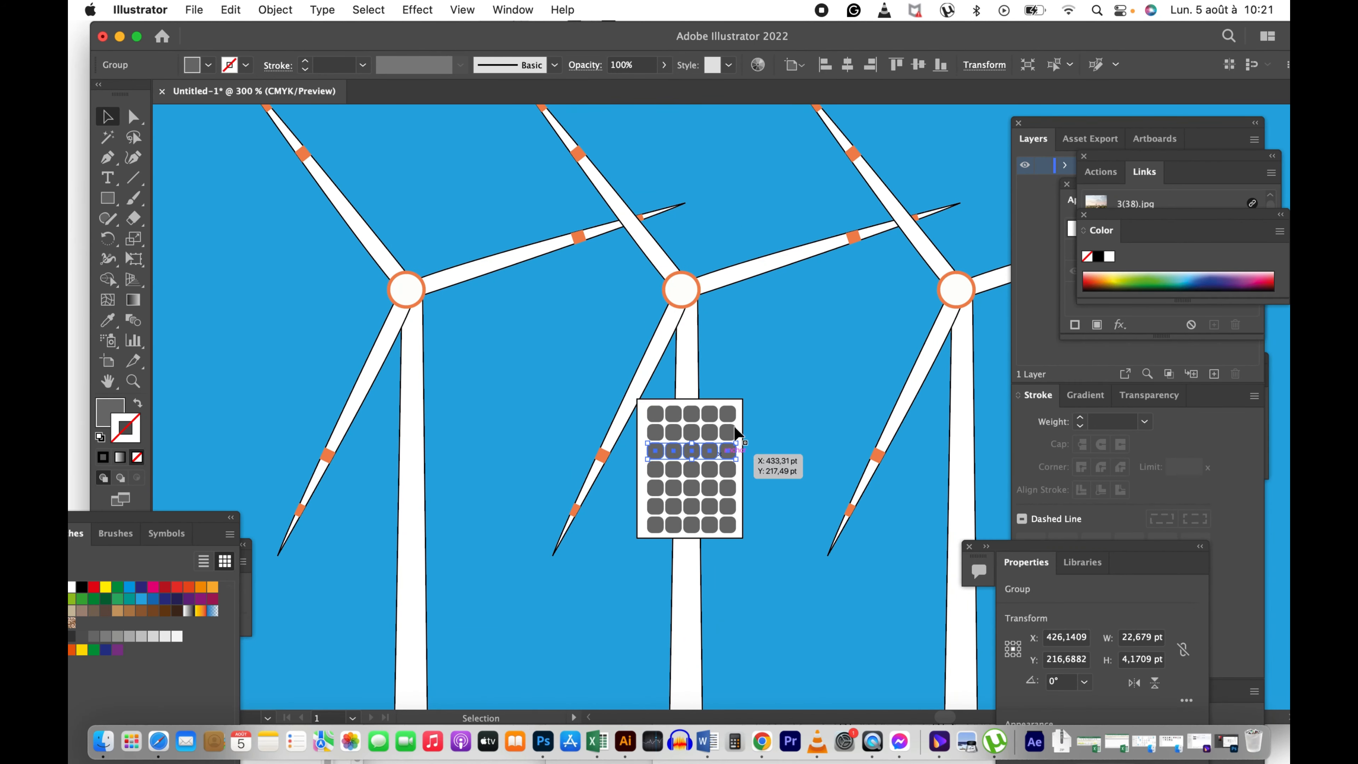
left_click(695, 466)
key("v")
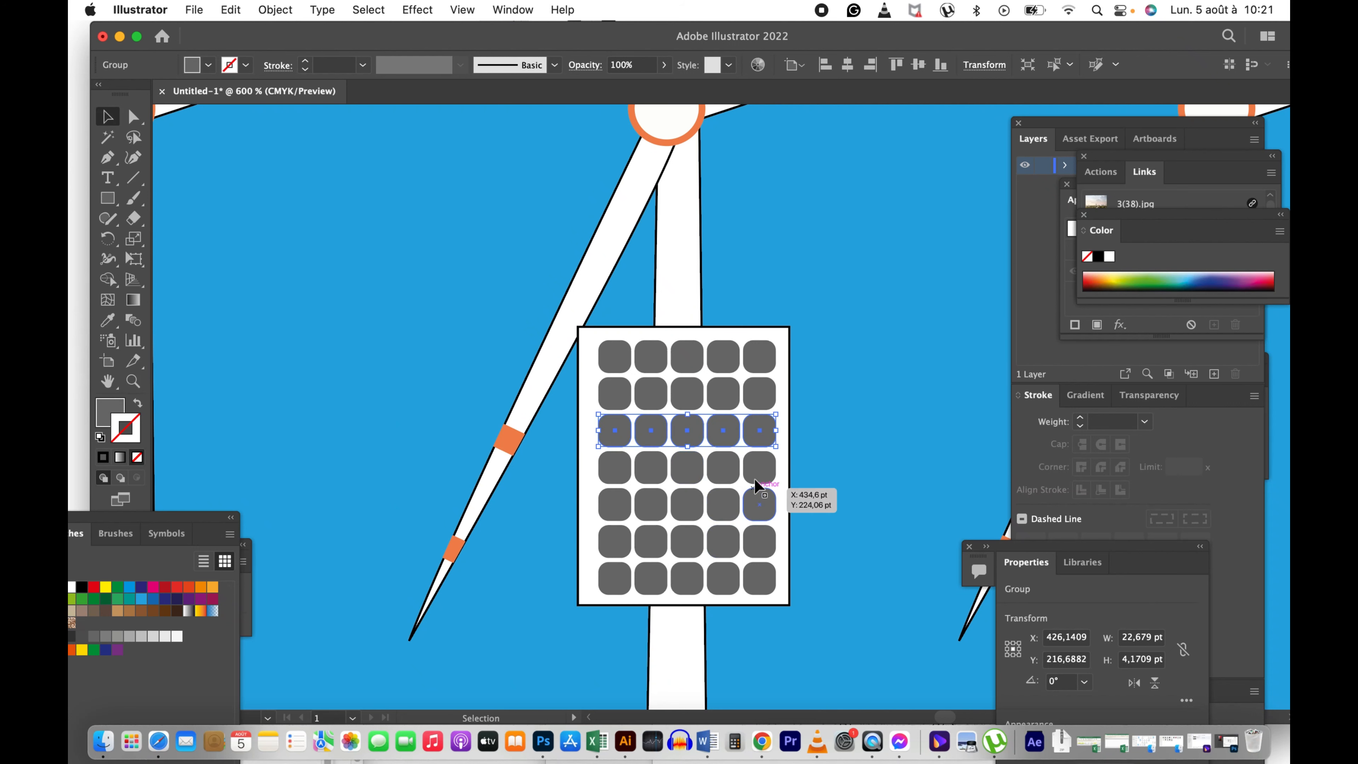
left_click(760, 471, "shift")
left_click(760, 506, "shift")
left_click(759, 541, "shift")
left_click(761, 578, "shift")
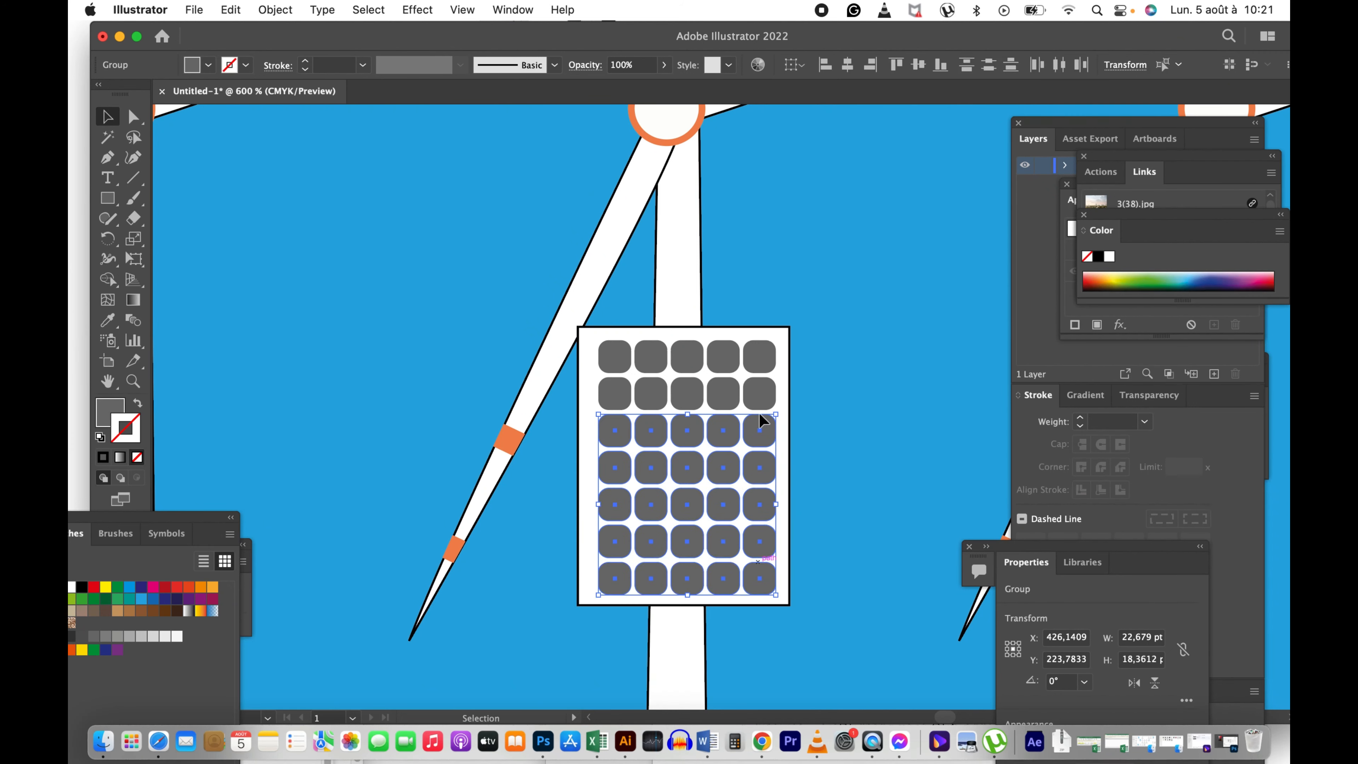
left_click(760, 360, "shift")
left_click(689, 401, "shift")
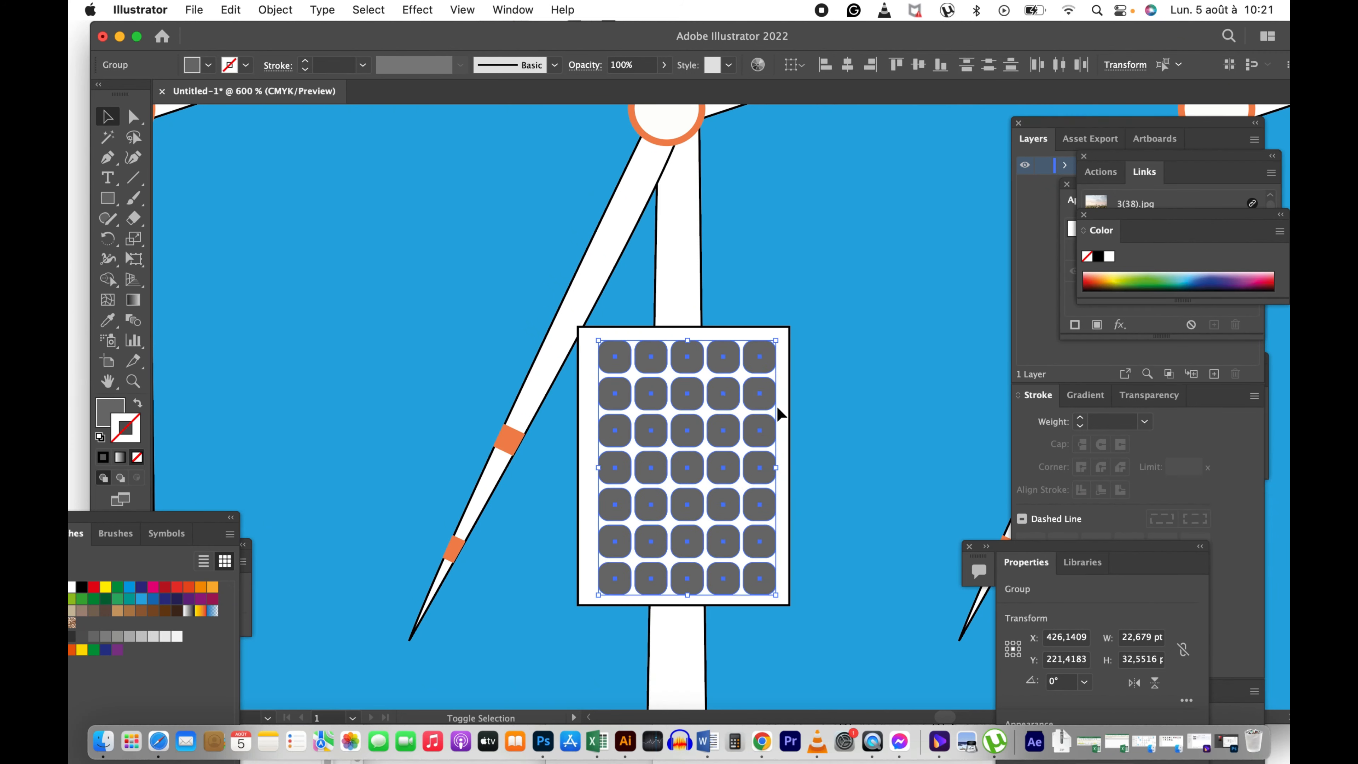
key("a")
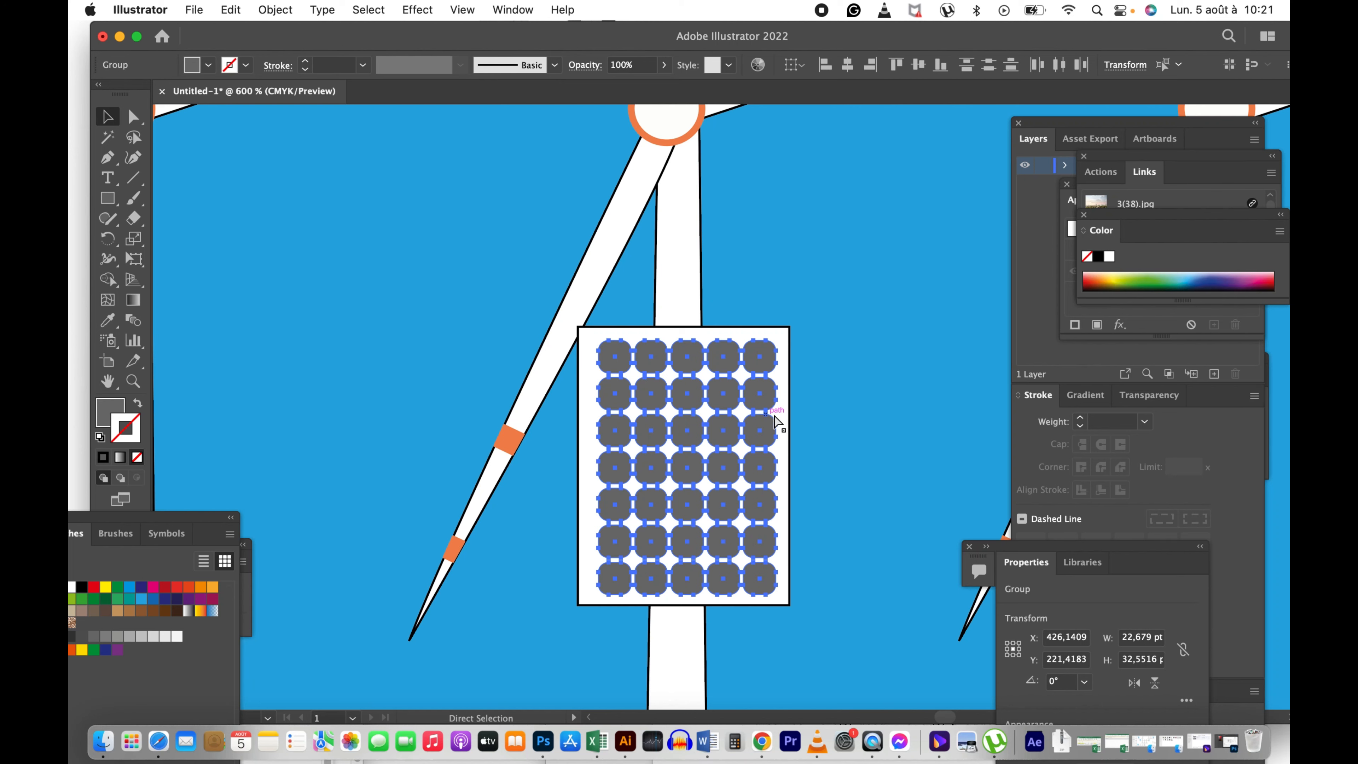
left_click(789, 423, "shift")
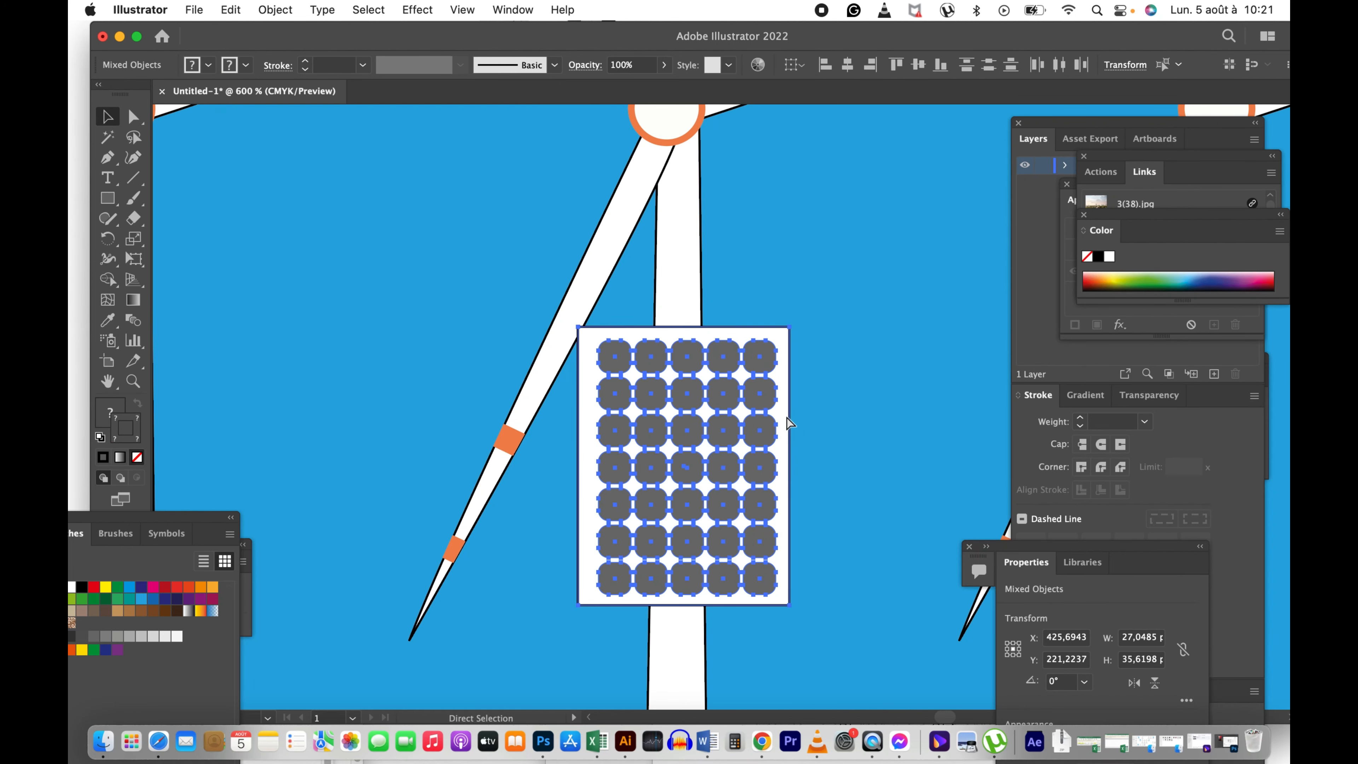
key("super+g")
key("v")
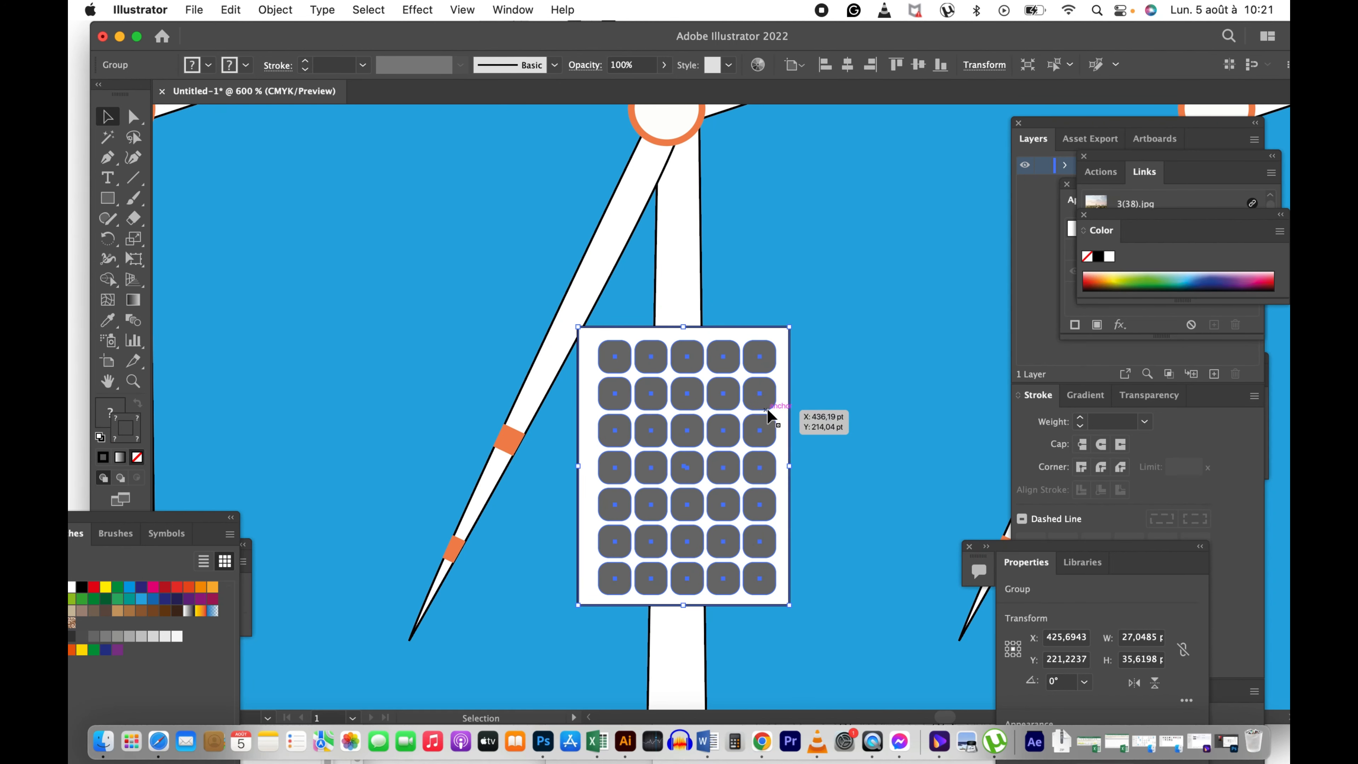
Step: Copy the solar panel from the middle turbine's tower onto the right and left turbines' towers at the same height
key("z")
left_click(754, 402, "alt")
left_click(754, 401, "alt")
left_click(754, 401, "alt")
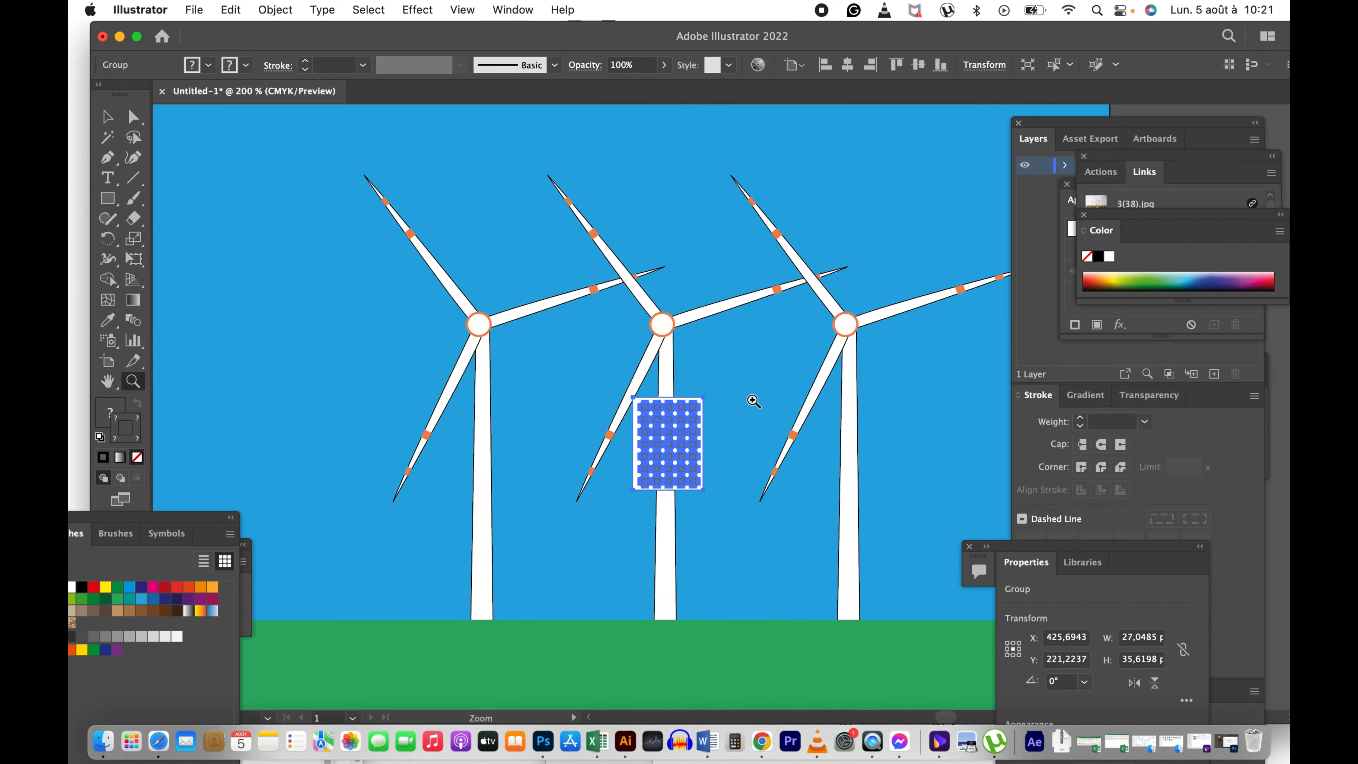
key("v")
left_click_drag(685, 444, 866, 459)
left_click_drag(856, 460, 493, 459, "alt+shift")
Step: Bring the left turbine's lower blade and hub circle to the front, above its solar panel
key("super+space")
left_click(503, 367, "super")
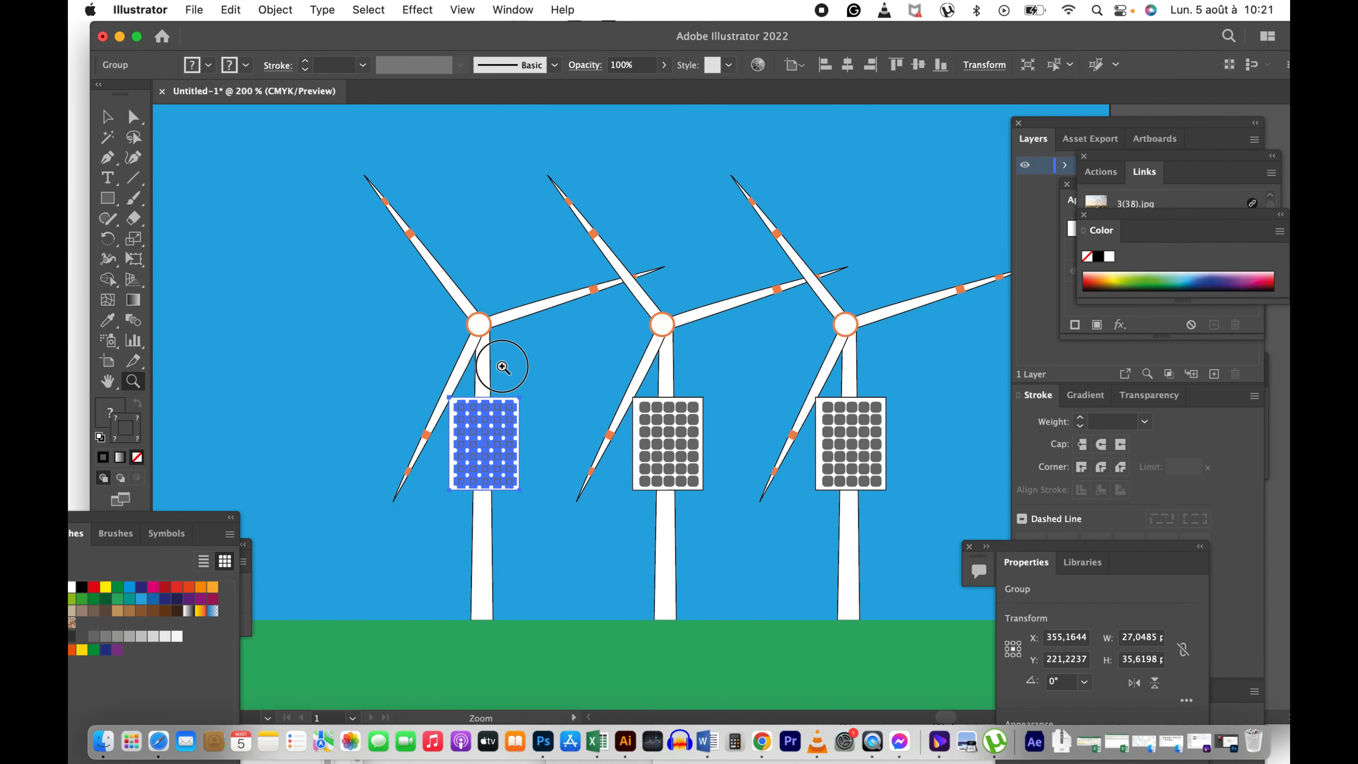
left_click_drag(645, 380, 523, 368)
left_click(545, 388)
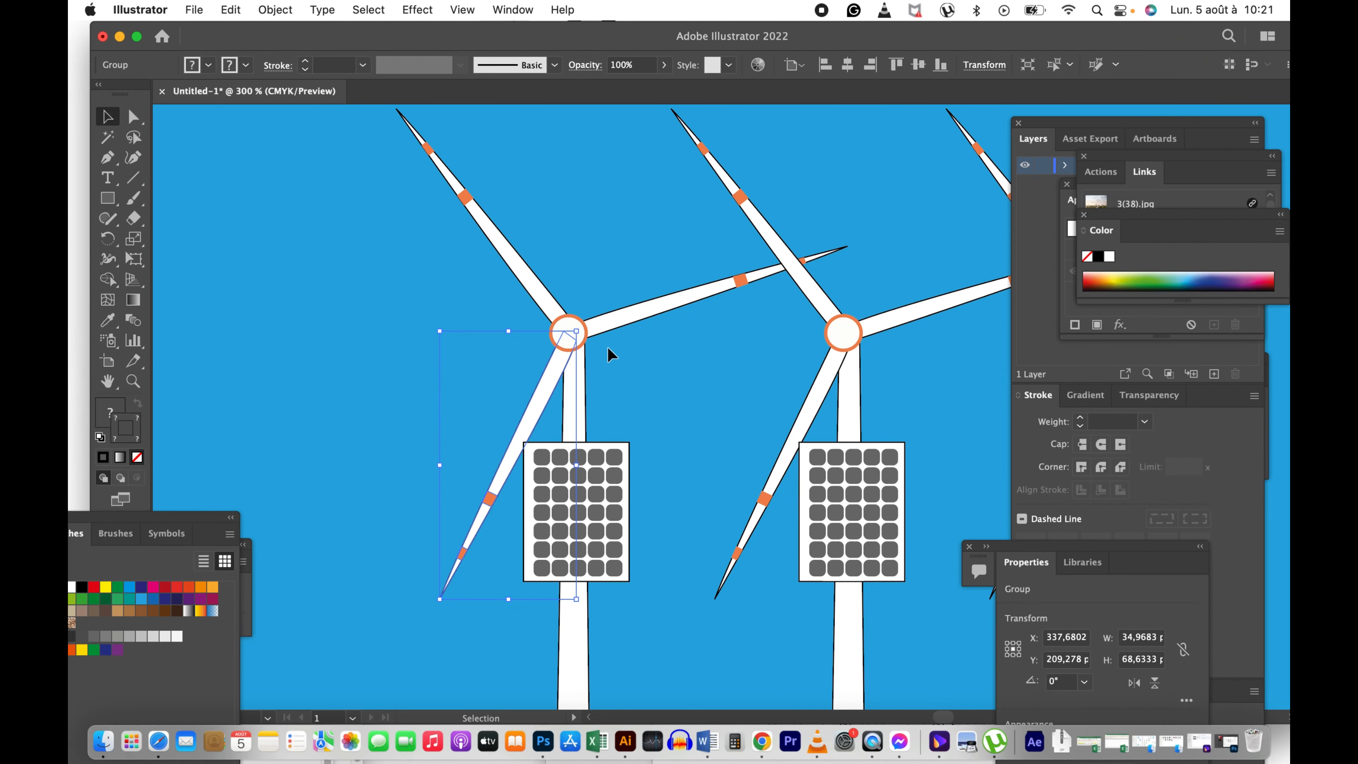
left_click(593, 346, "super")
left_click_drag(670, 352, 600, 352)
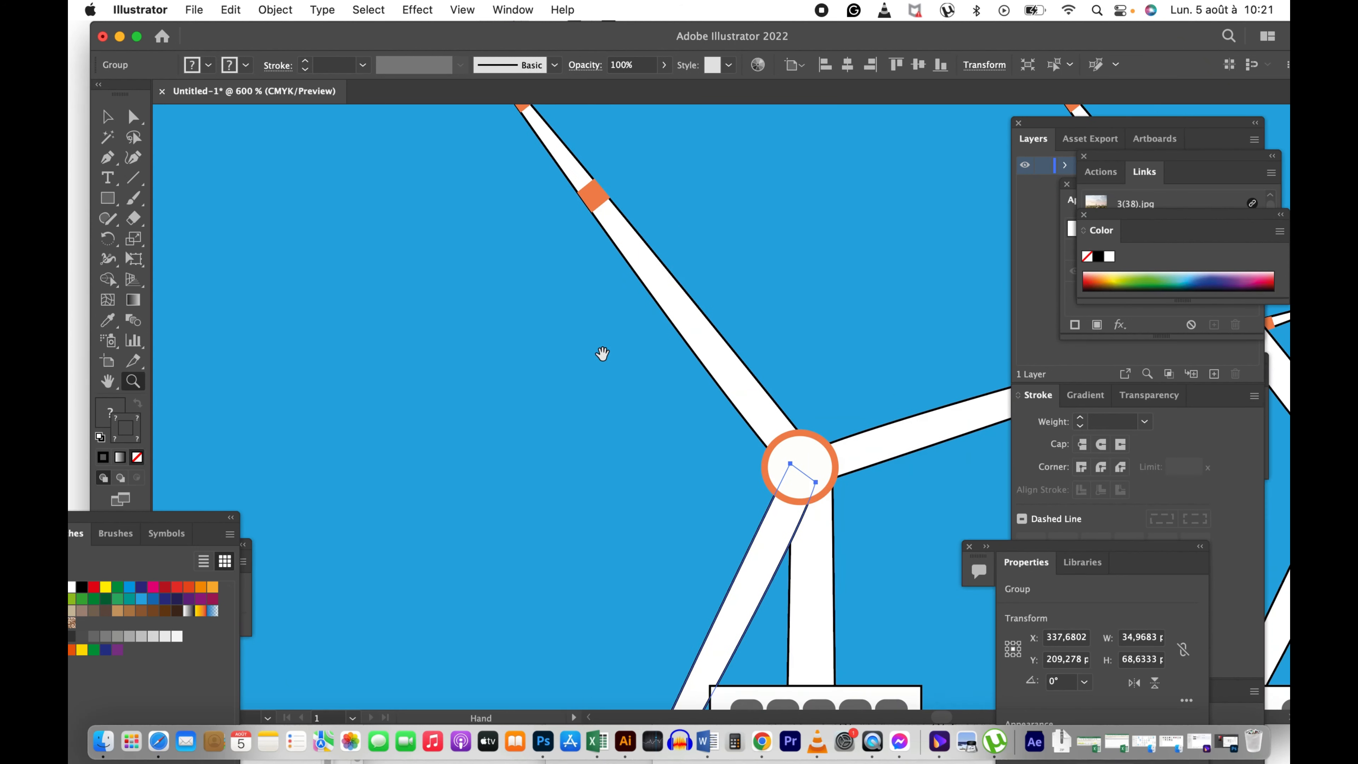
left_click(822, 449, "shift")
right_click(822, 448)
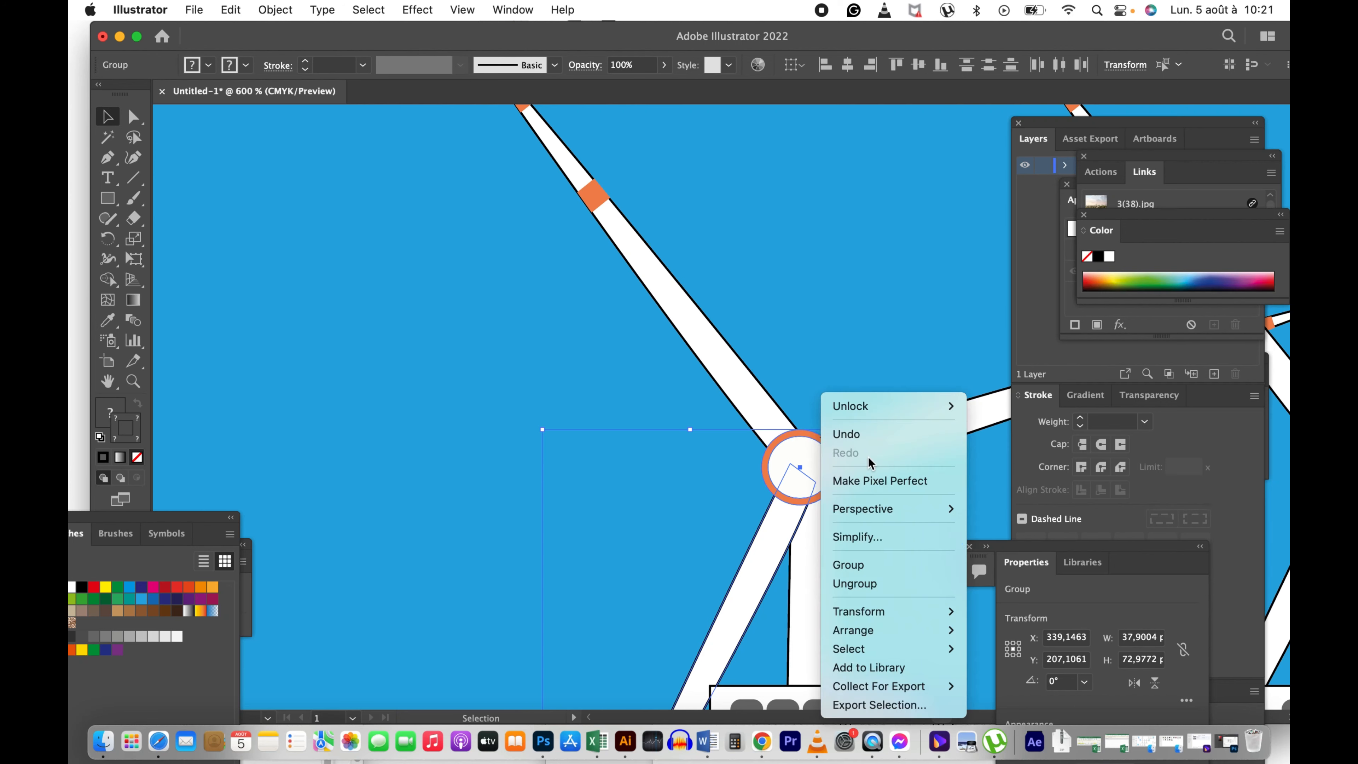
mouse_move(915, 637)
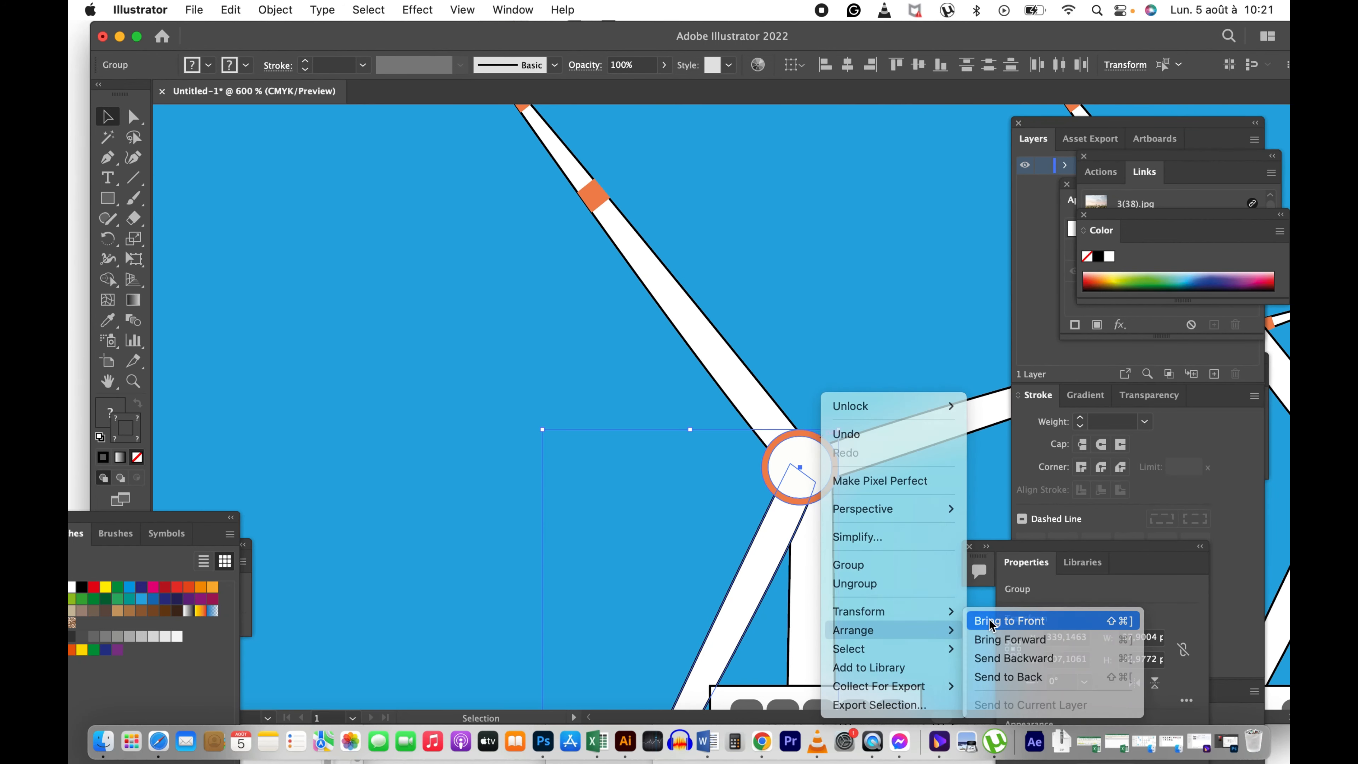
left_click(998, 621)
Step: Bring the middle turbine's lower blade and hub circle to the front, above its solar panel
left_click(848, 423, "alt+super")
left_click(846, 423, "alt+super")
left_click(847, 422, "super")
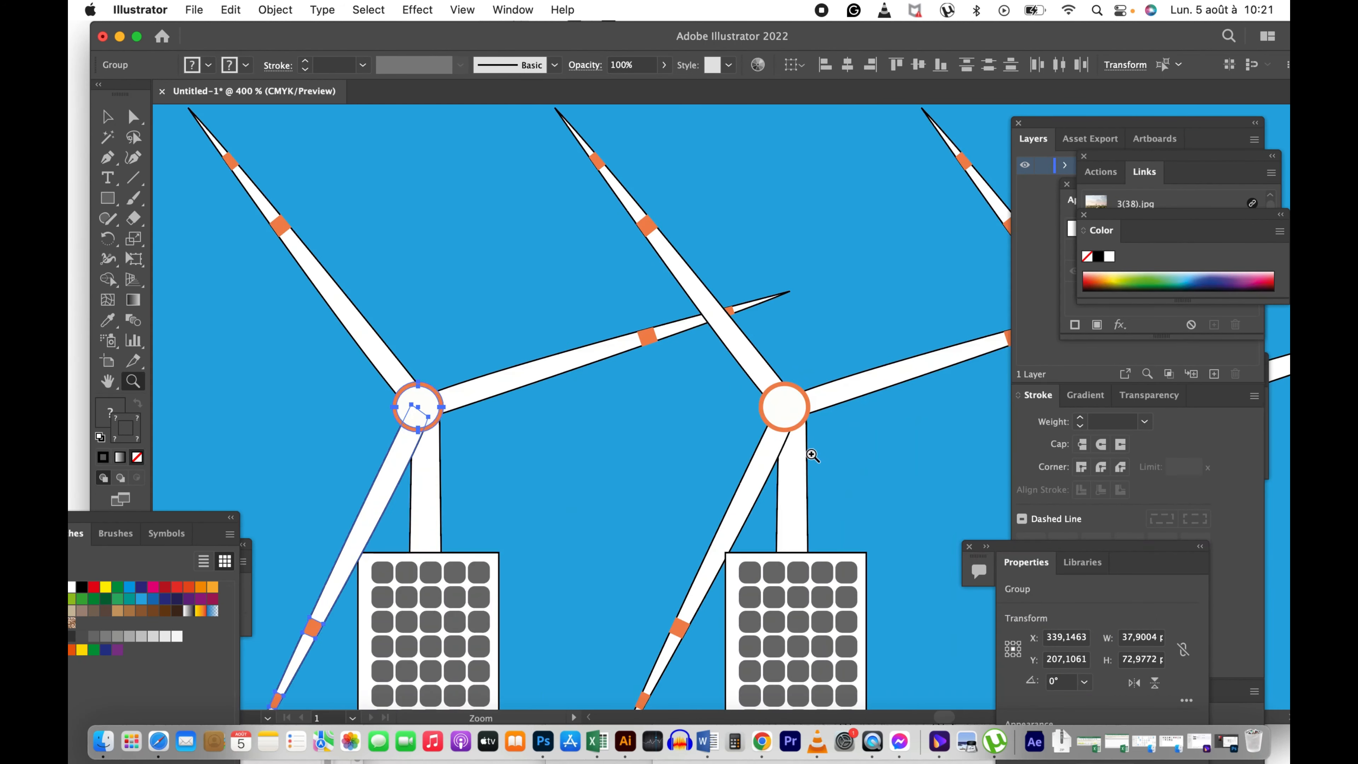
left_click_drag(725, 505, 689, 369)
key("v")
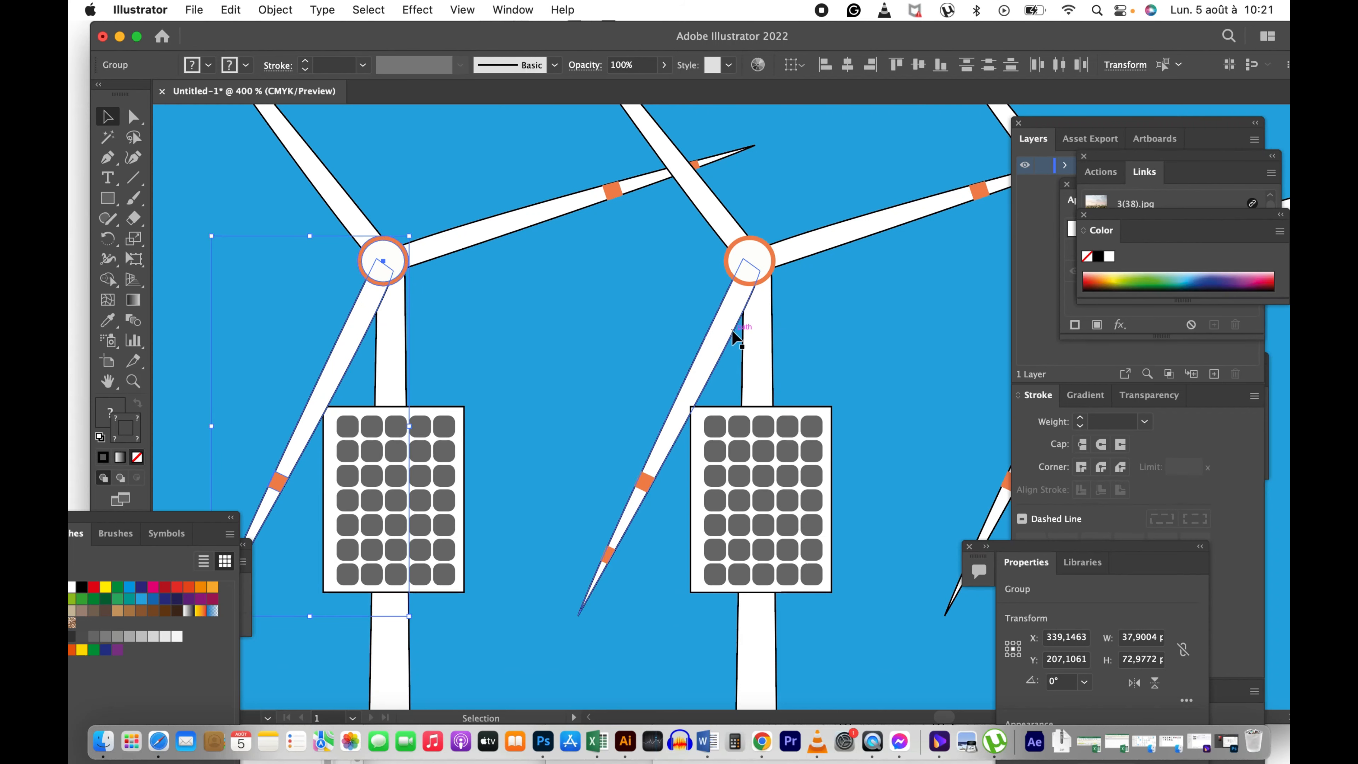
left_click(738, 318)
left_click(771, 254, "shift")
right_click(768, 256)
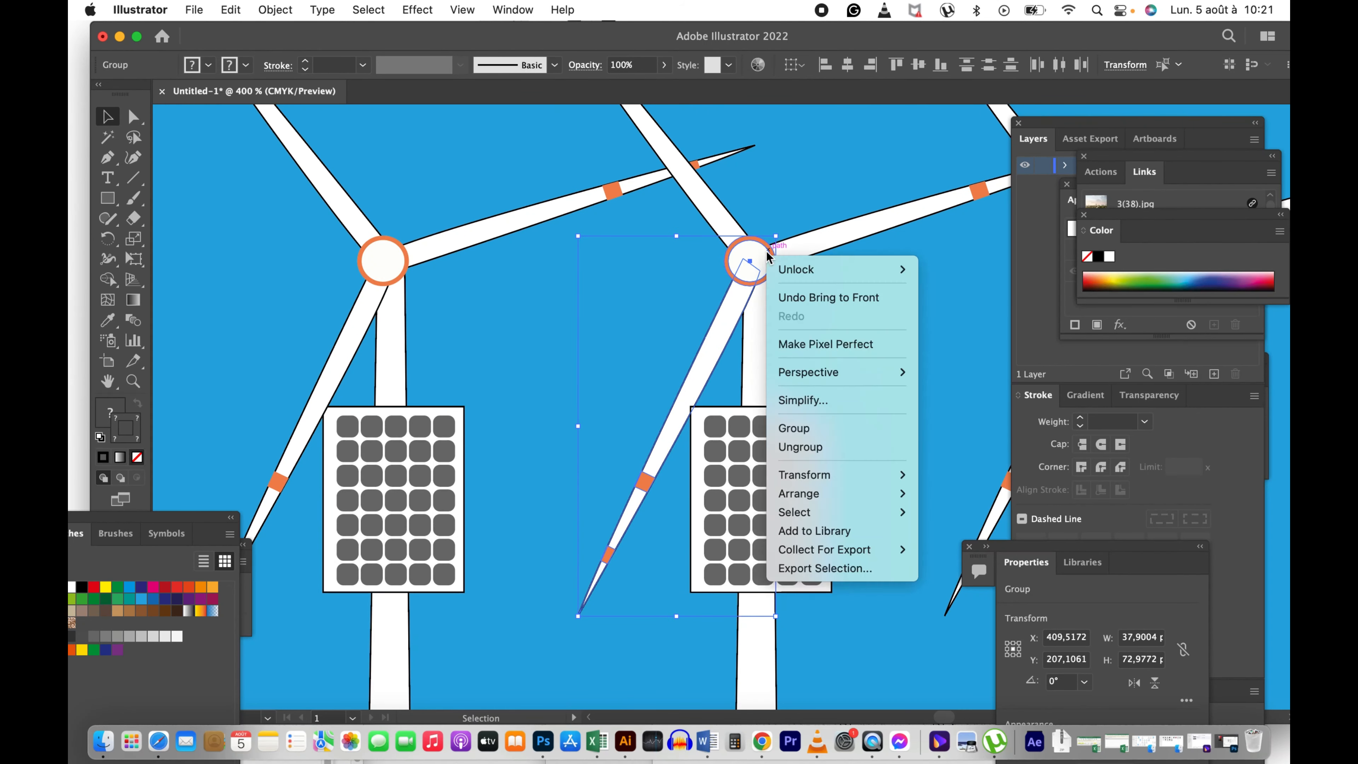
mouse_move(881, 495)
left_click(961, 493)
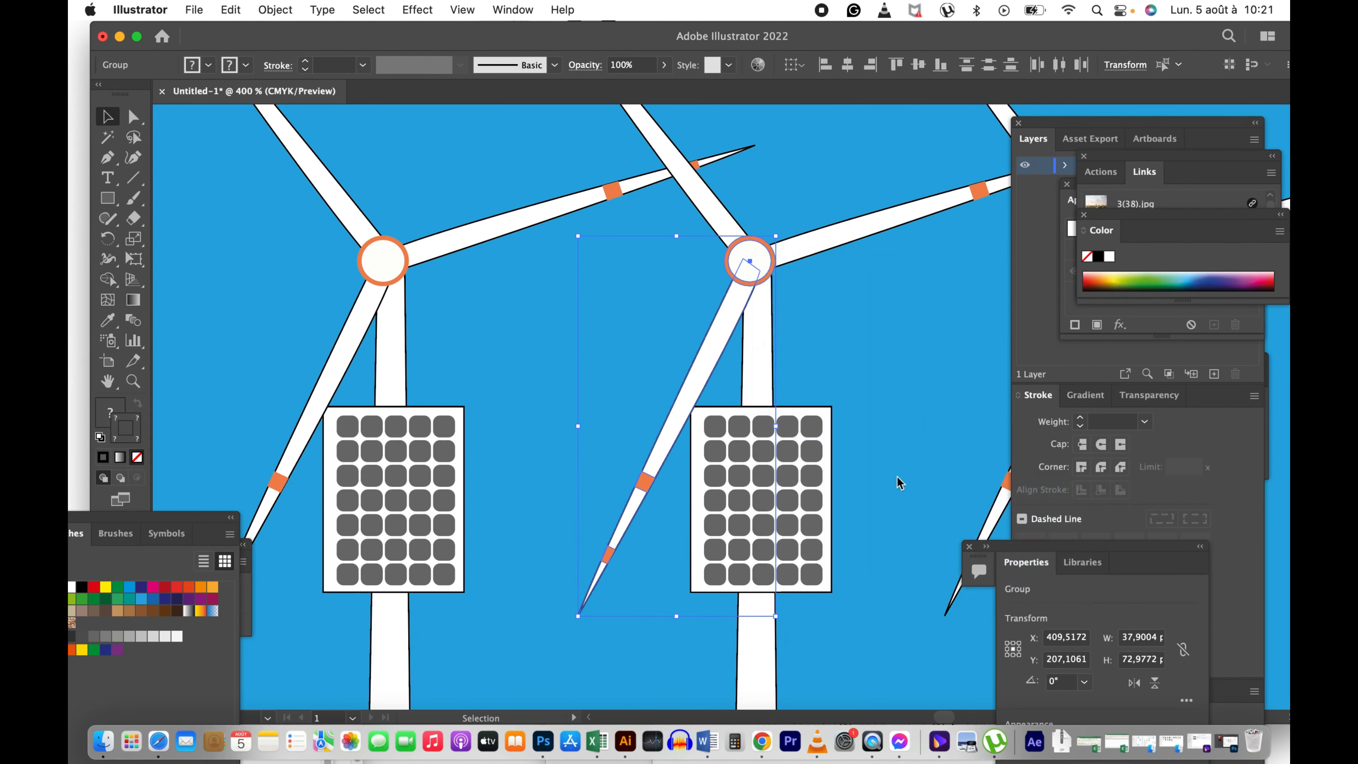
Step: Bring the right turbine's lower blade and hub circle to the front, above its solar panel
left_click_drag(855, 400, 484, 399)
left_click(743, 341)
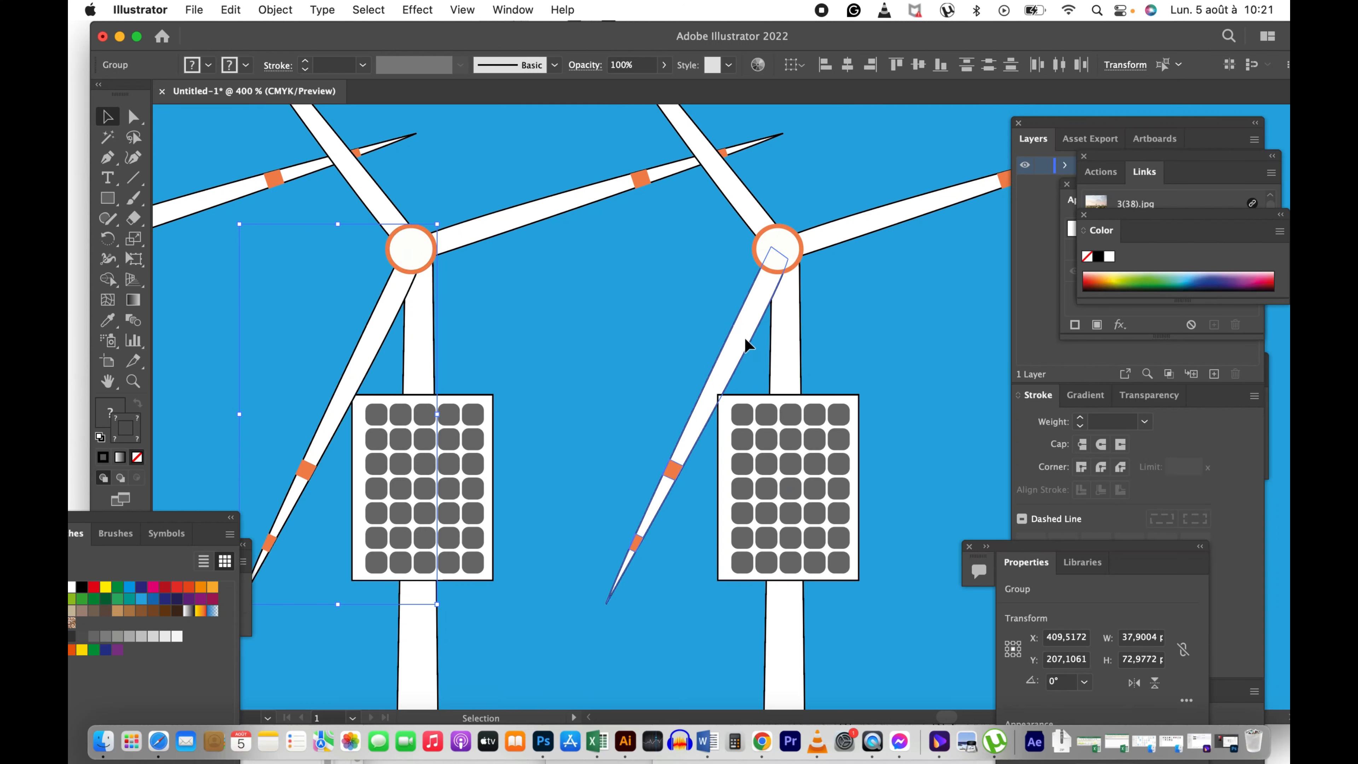
left_click(781, 236, "shift")
right_click(780, 241)
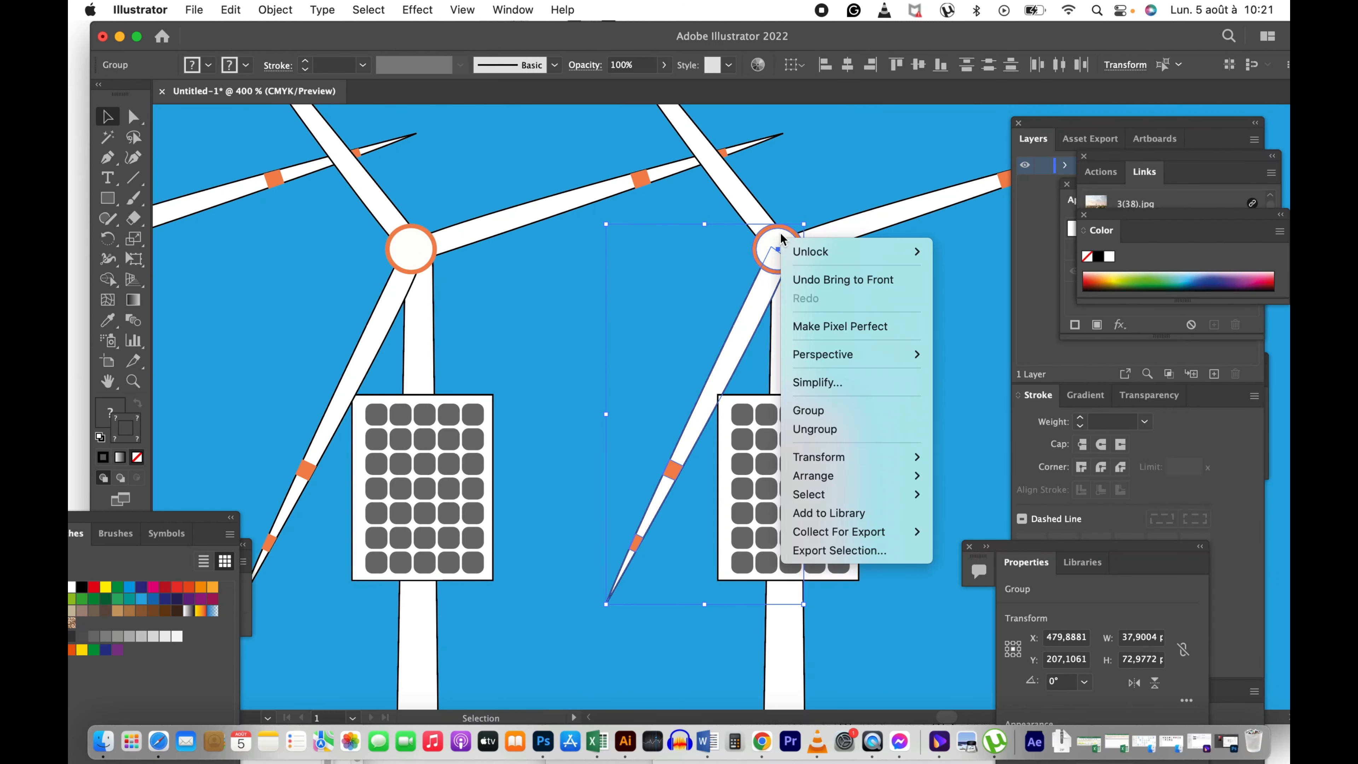
mouse_move(848, 487)
left_click(968, 476)
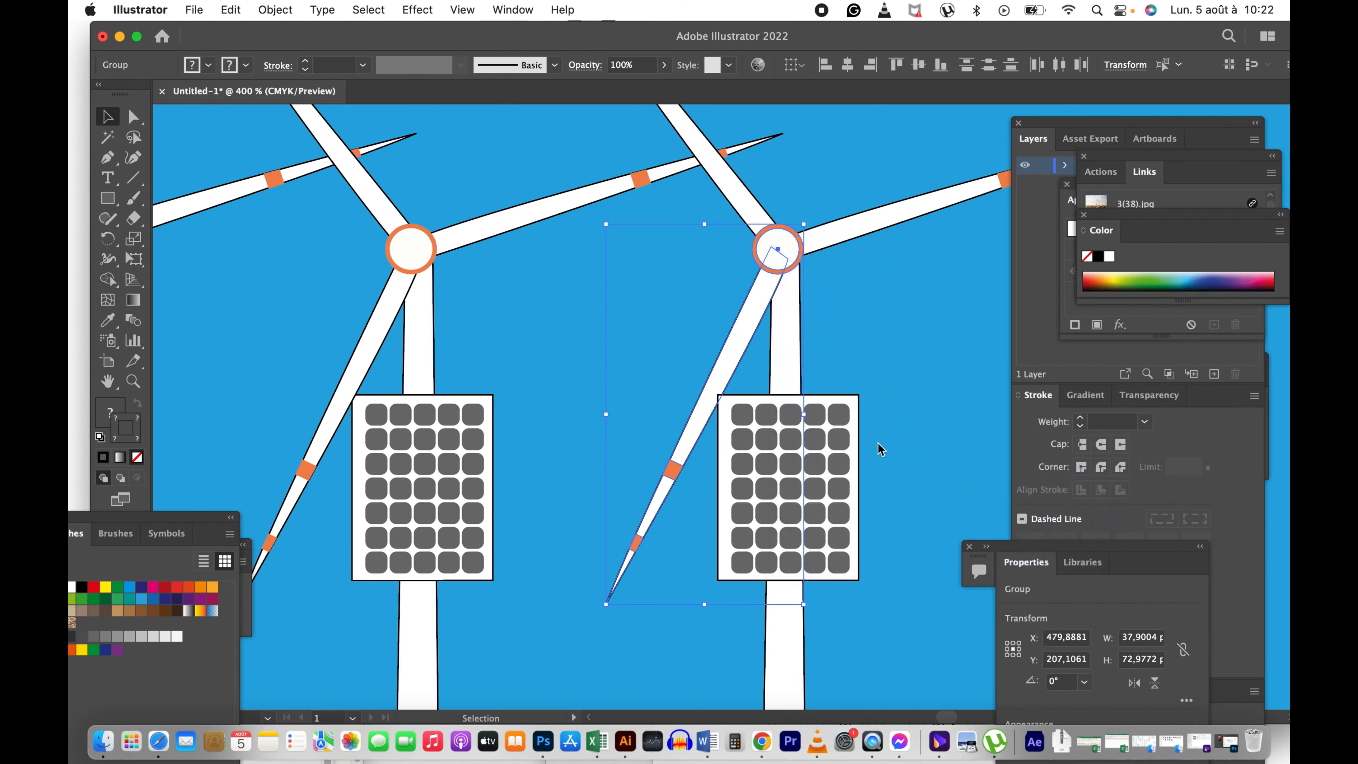
Step: Enlarge the three turbines with their solar panels together and rest the tower bases on the green ground's upper edge
key("z")
left_click(775, 371, "alt")
left_click(776, 371, "alt")
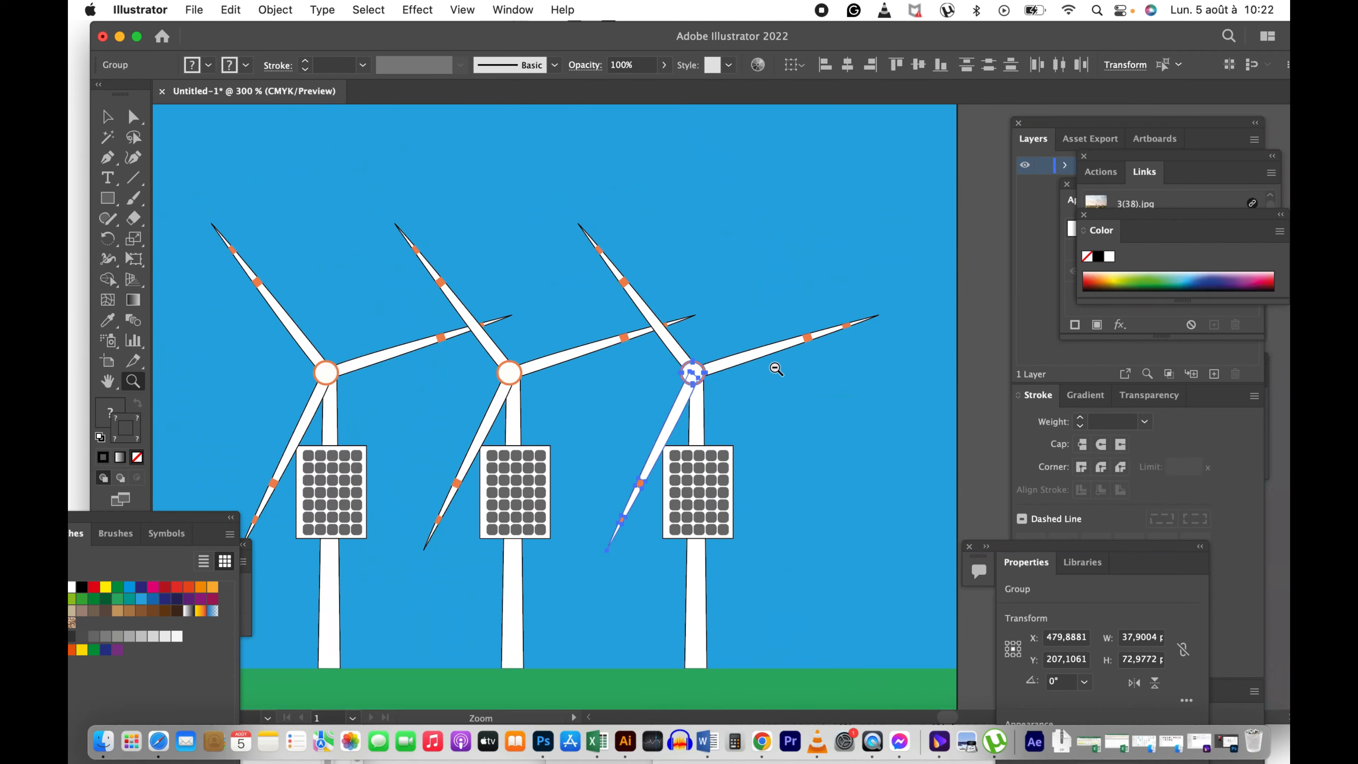
left_click(775, 372, "alt")
left_click(775, 372, "alt")
left_click_drag(681, 410, 801, 374)
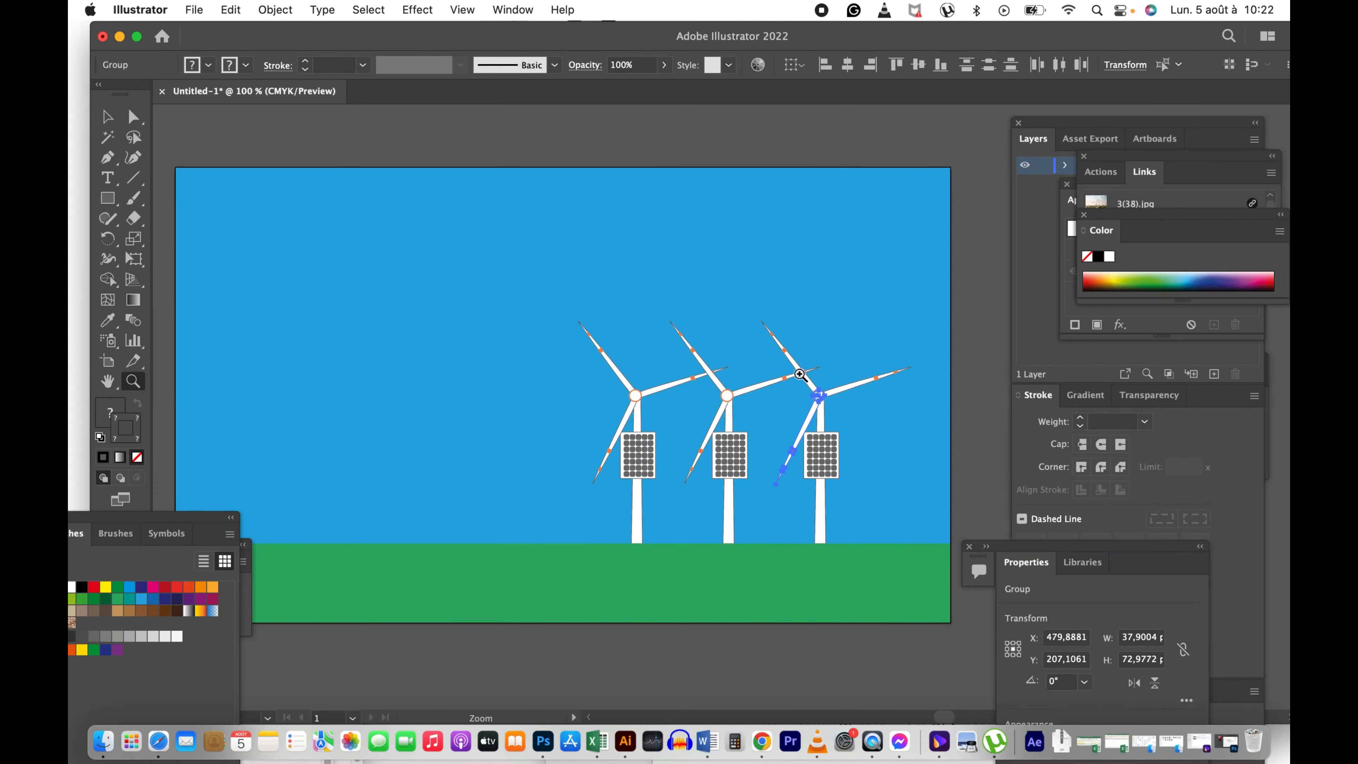
key("v")
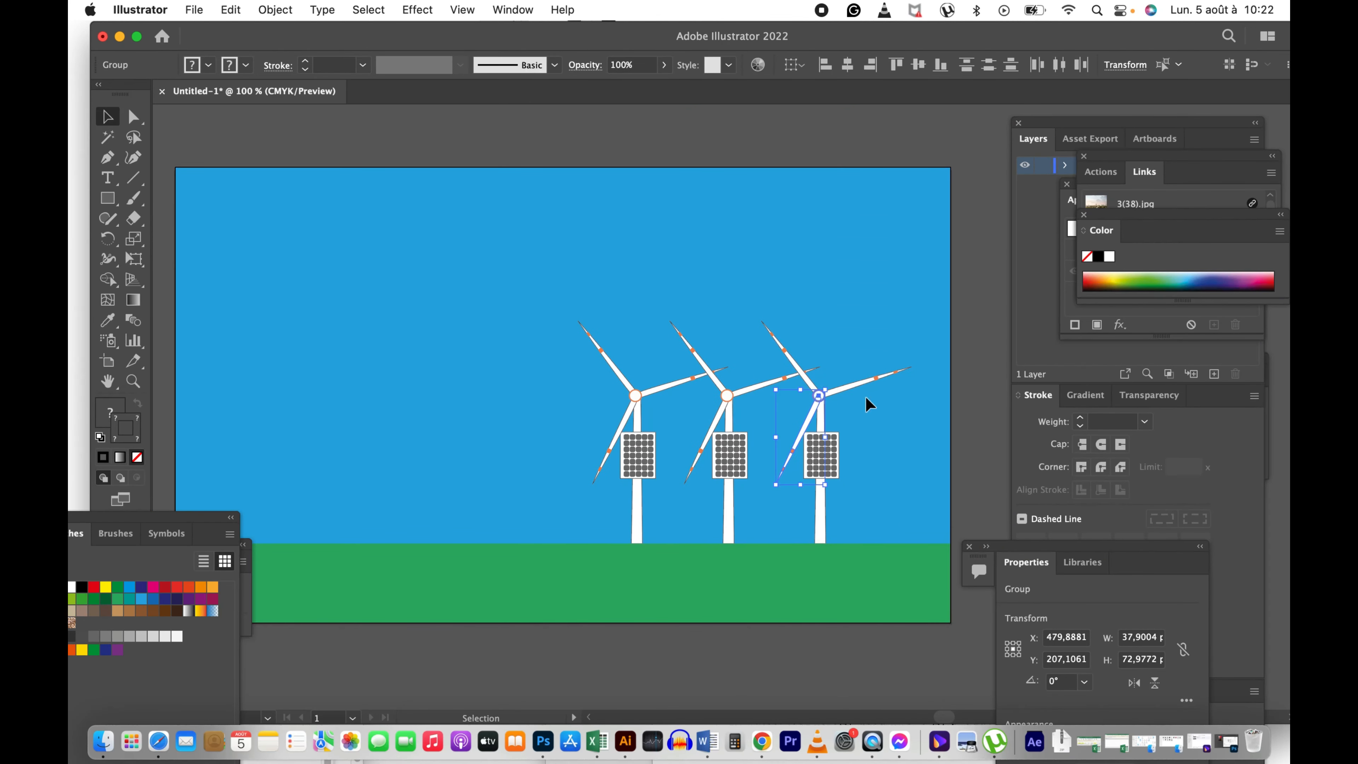
left_click(965, 334)
left_click_drag(765, 427, 880, 492)
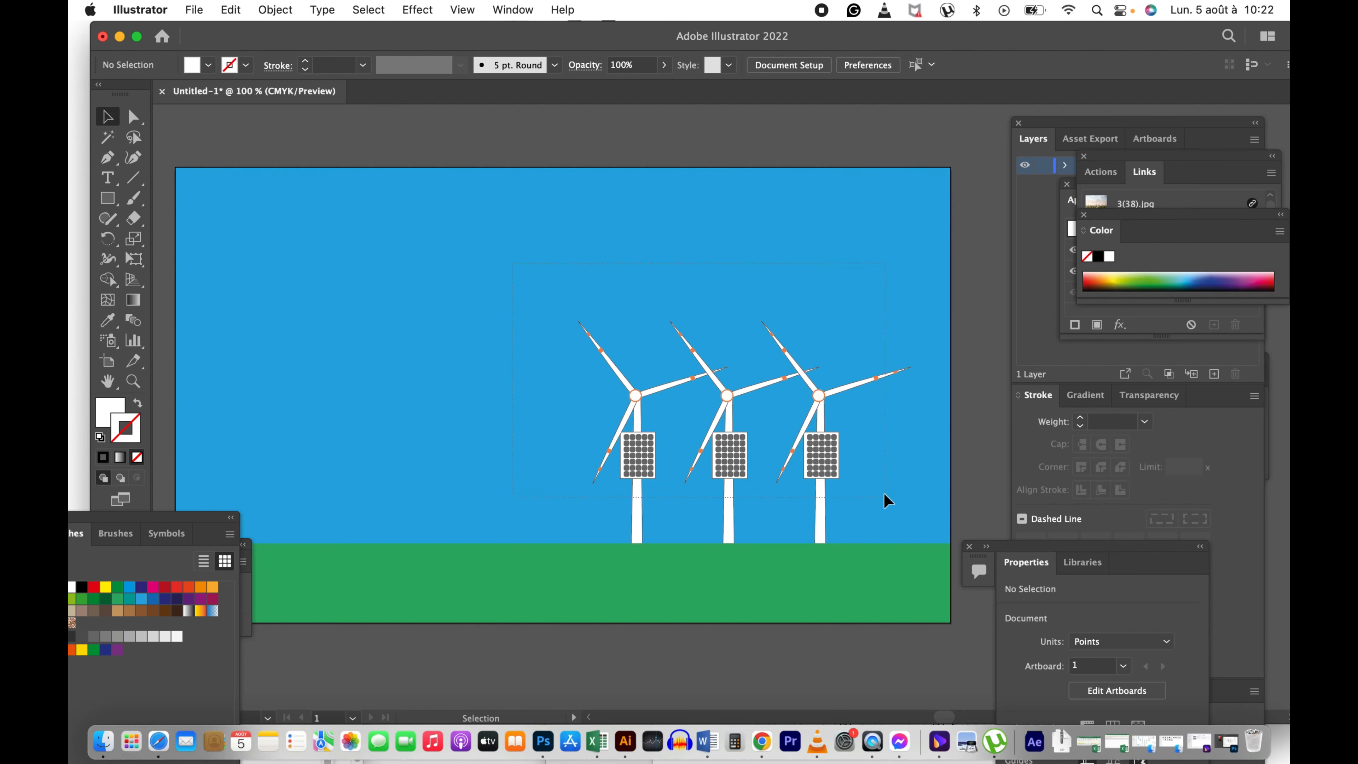
left_click_drag(911, 320, 941, 287)
mouse_move(841, 423)
left_mouse_down()
mouse_move(842, 394)
mouse_move(849, 435)
left_mouse_up()
left_click(680, 161)
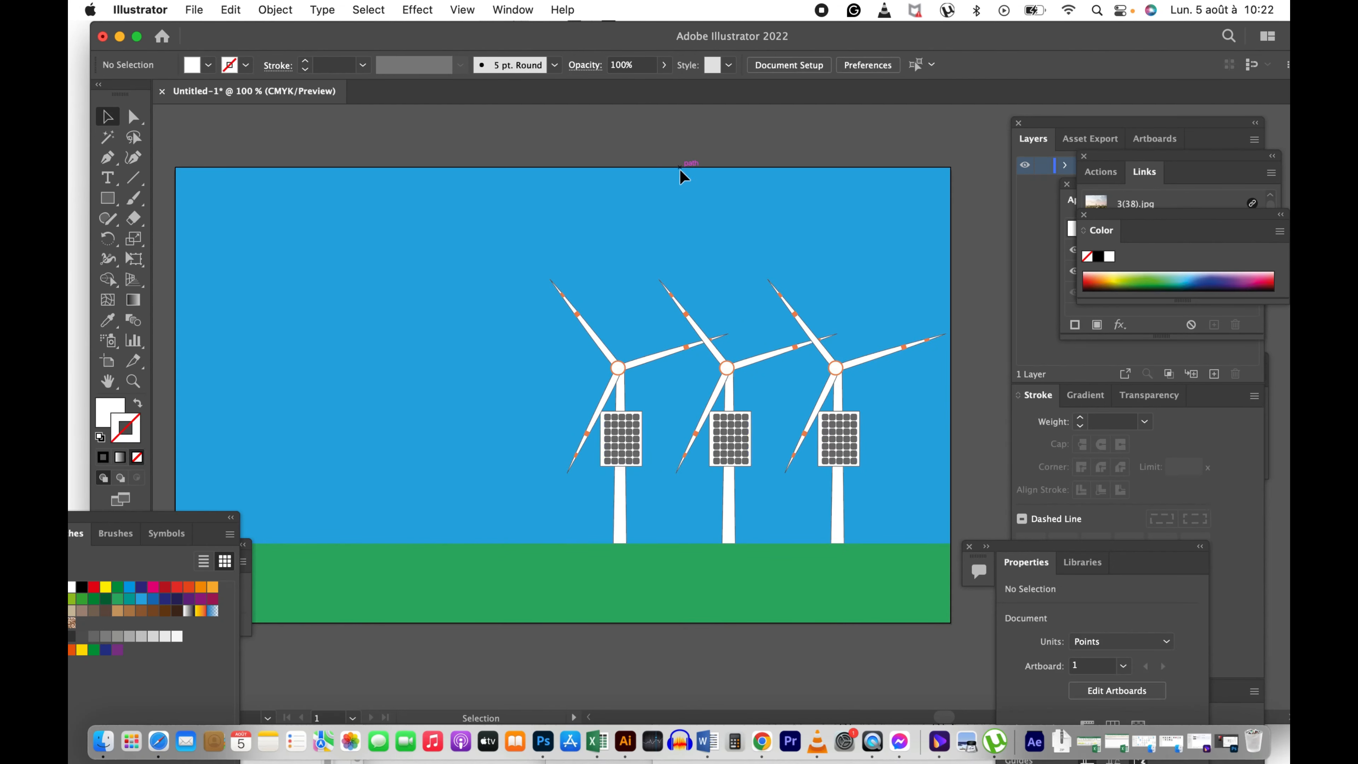
Step: Preview the vertical-axis turbine photo Turbine2-600.jpg on the desktop and place it into the Illustrator document
left_click_drag(615, 42, 731, 299)
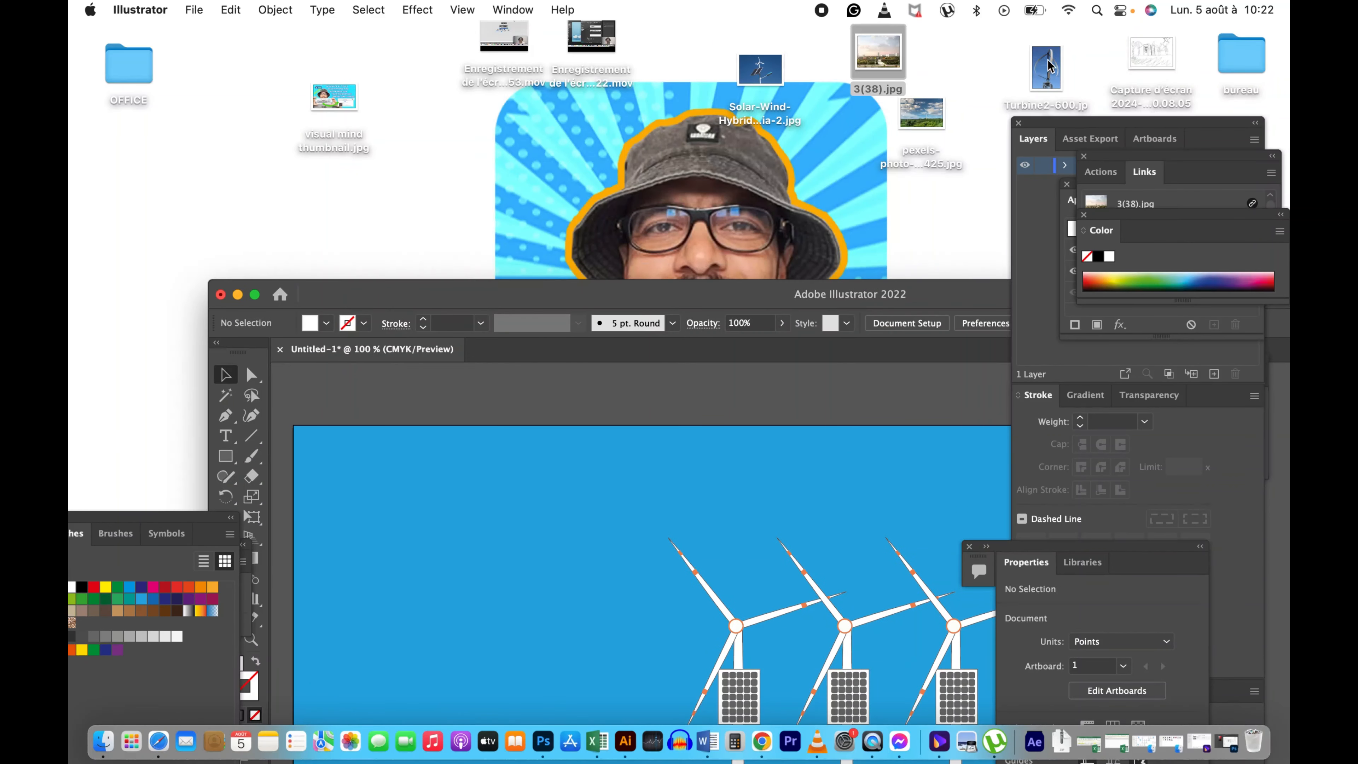
left_click(1047, 68)
key("space")
key("space")
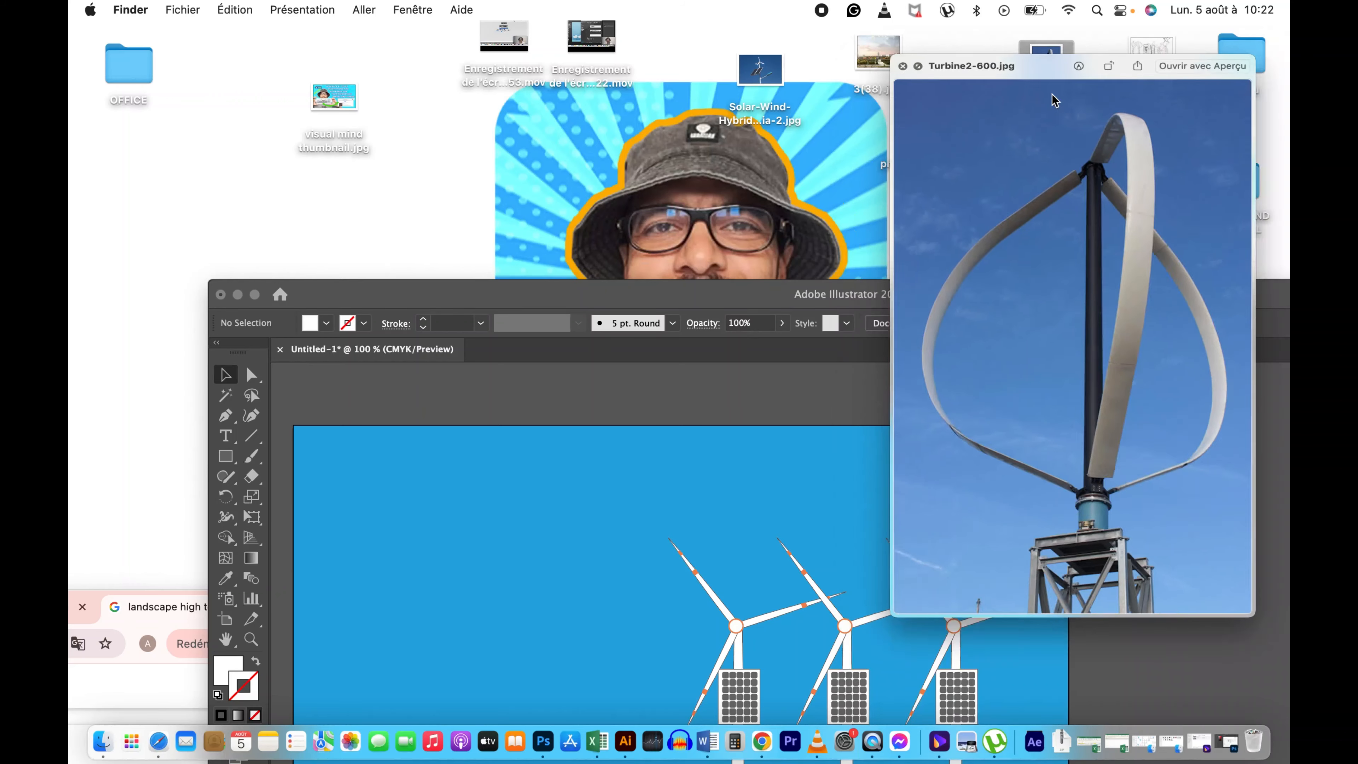
left_click_drag(1047, 70, 637, 446)
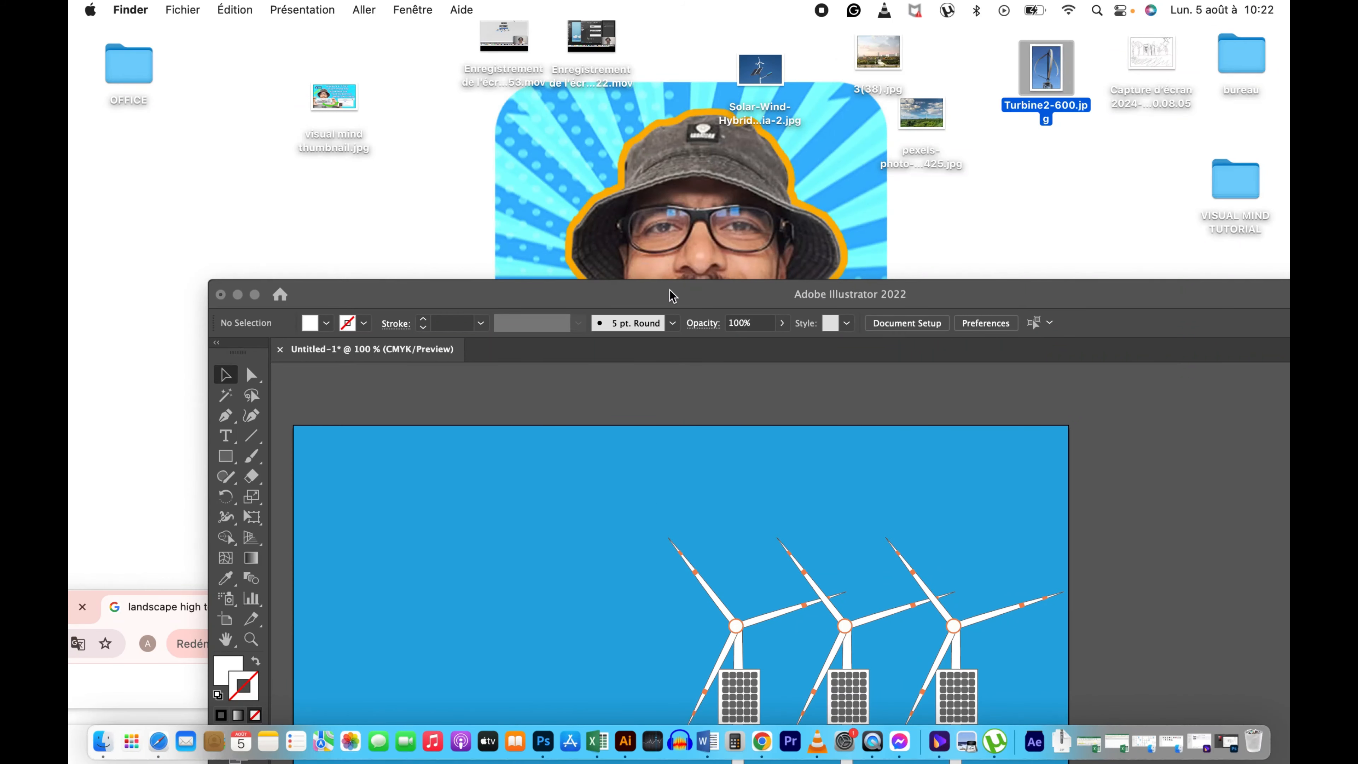
left_click_drag(686, 297, 636, 135)
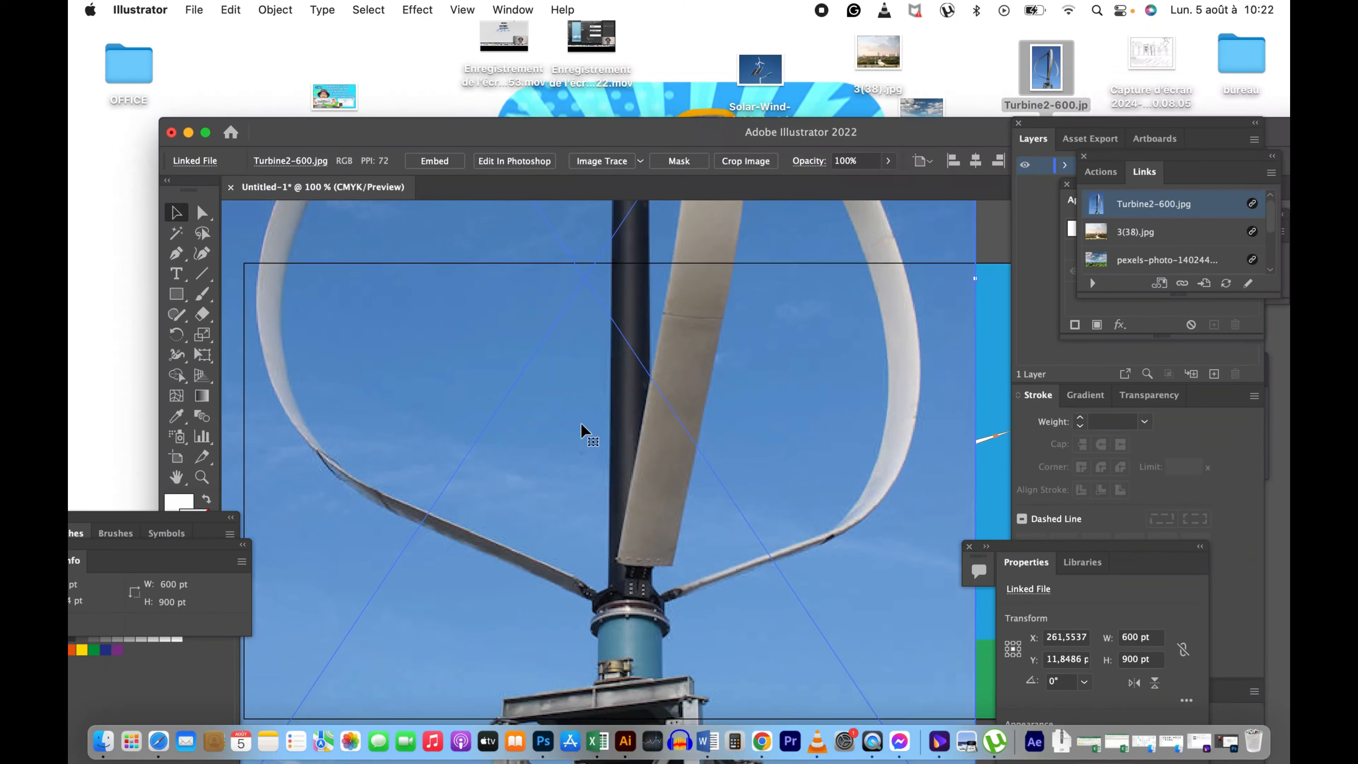
Step: Scale the placed vertical-axis turbine photo down to about 290 × 435 pt and set it over the artboard's upper-left corner
key("z")
left_click(662, 392, "alt")
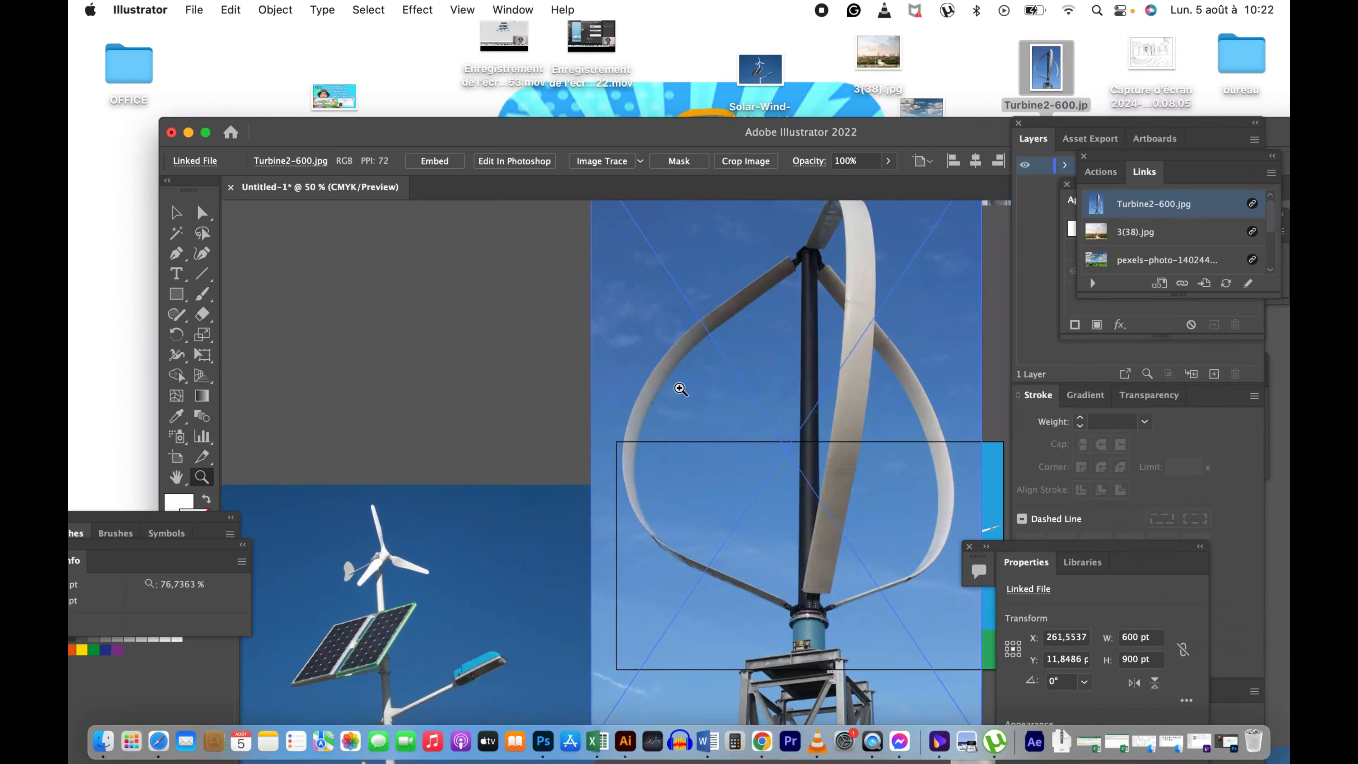
key("v")
left_click_drag(804, 401, 488, 443)
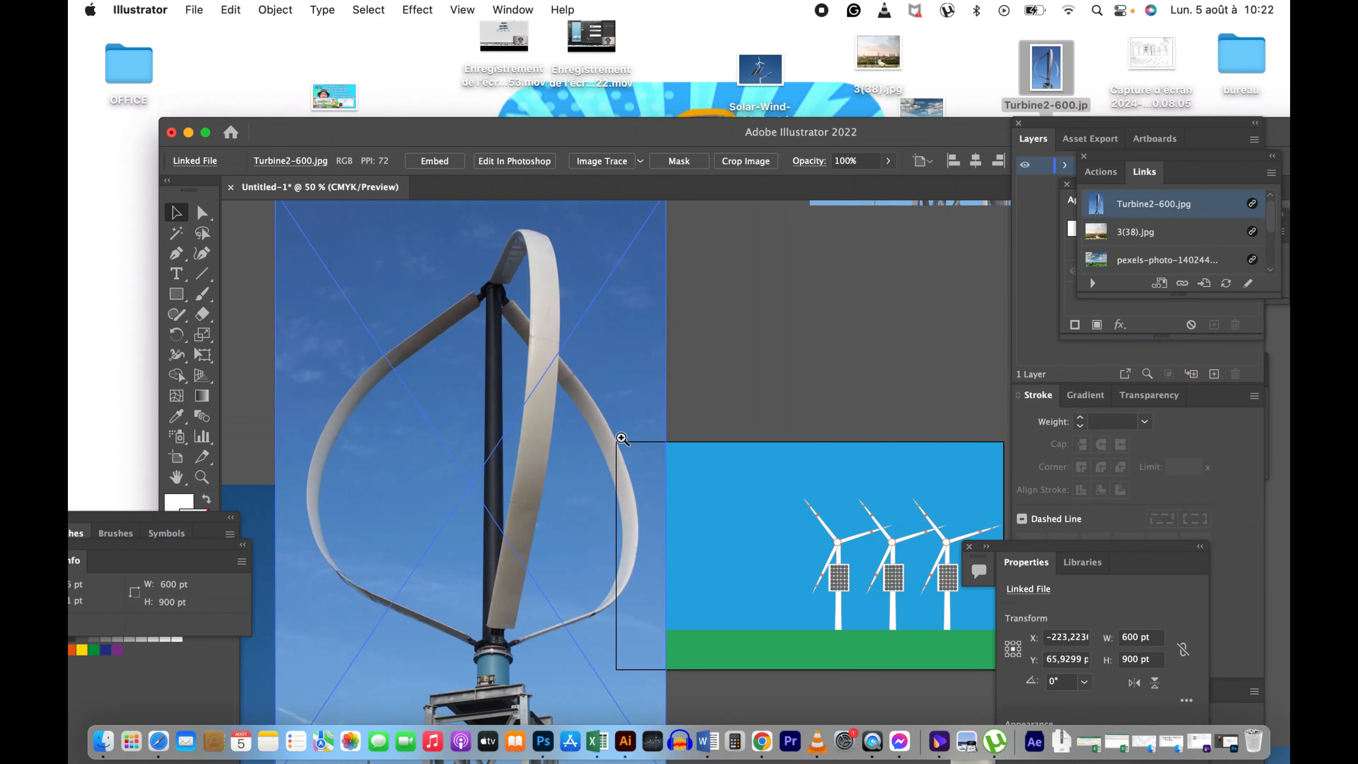
key("z")
left_click_drag(621, 434, 1059, 619)
left_click_drag(725, 476, 442, 318)
key("v")
left_click_drag(674, 321, 636, 452)
left_click_drag(675, 275, 470, 517)
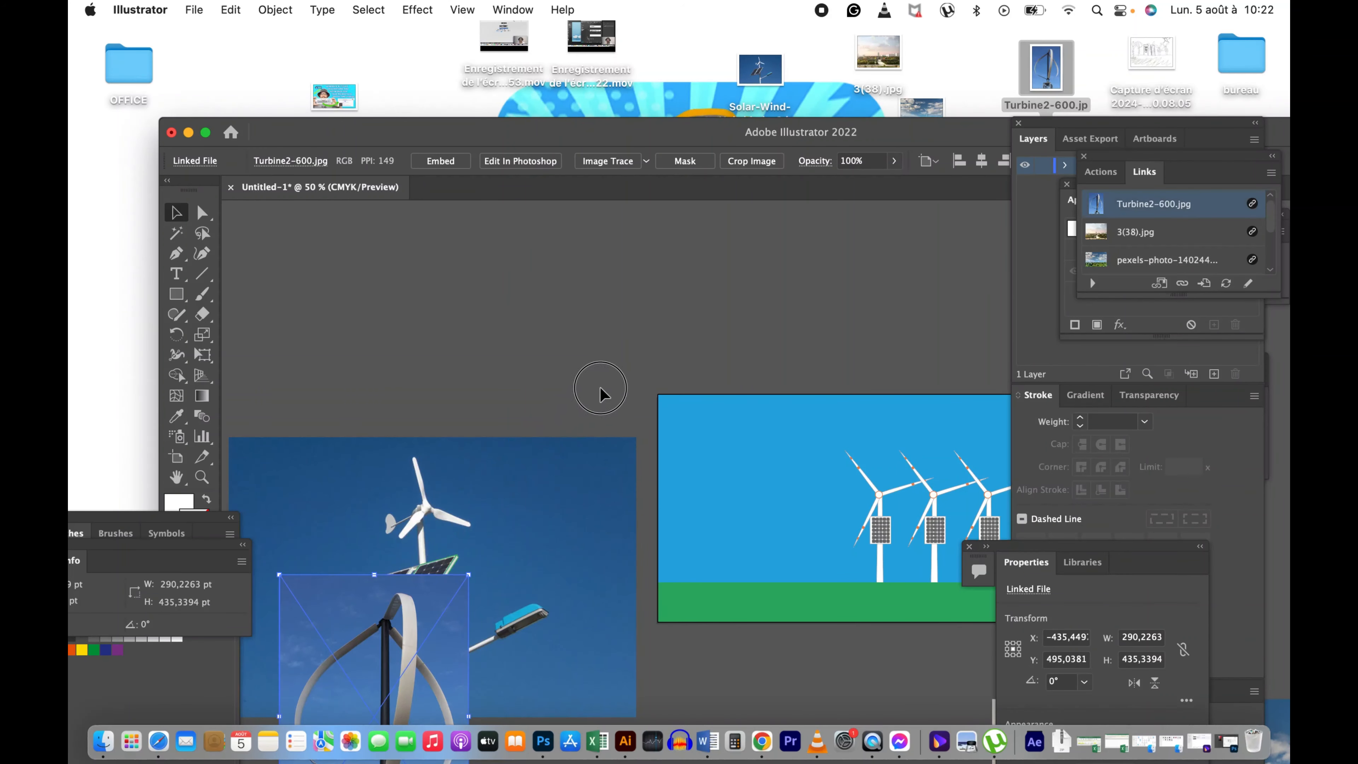
left_click_drag(460, 589, 769, 181)
Step: Draw the front blade in white with the Pen tool, about 197 pt tall, arching right from its upper tip and tapering down to a narrow flat end
left_click_drag(698, 131, 586, 97)
key("z")
left_click(653, 424)
left_click(672, 430)
key("space")
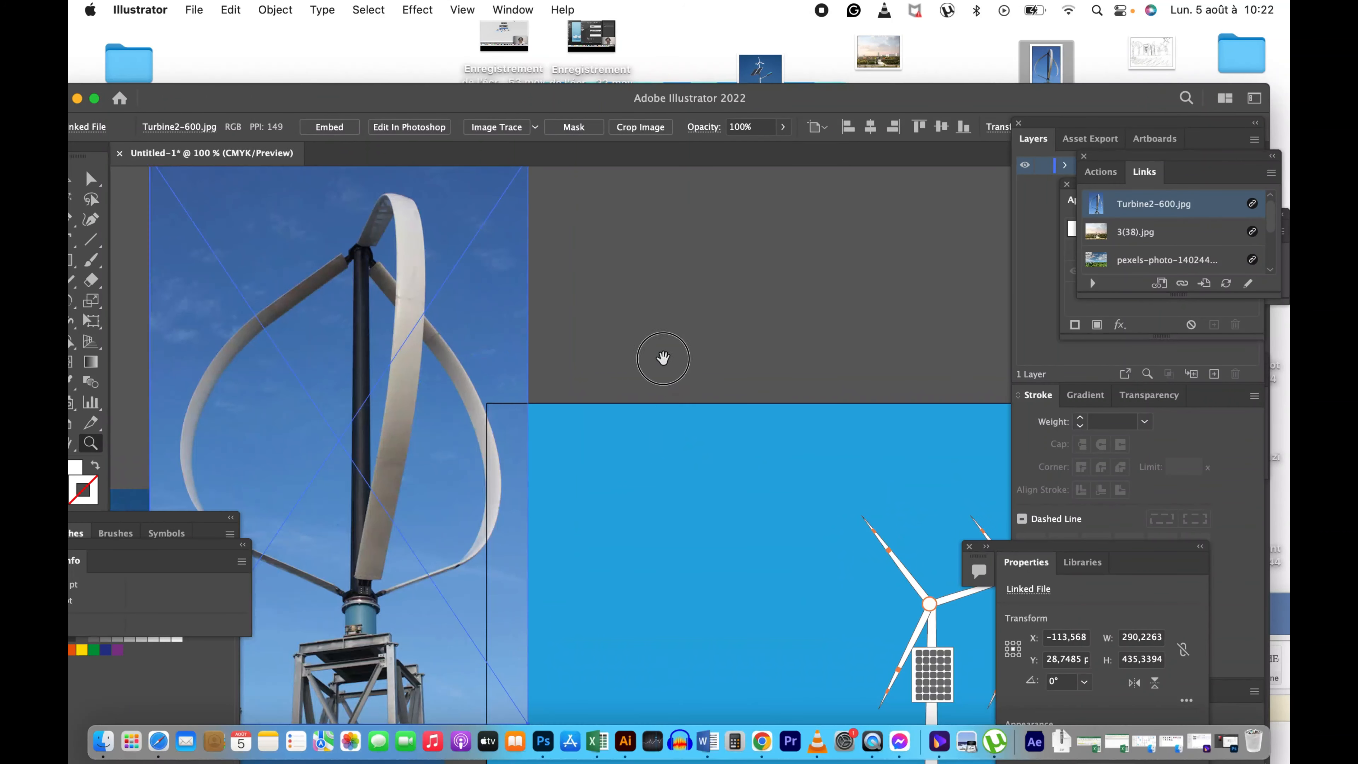
left_click_drag(635, 477, 668, 461)
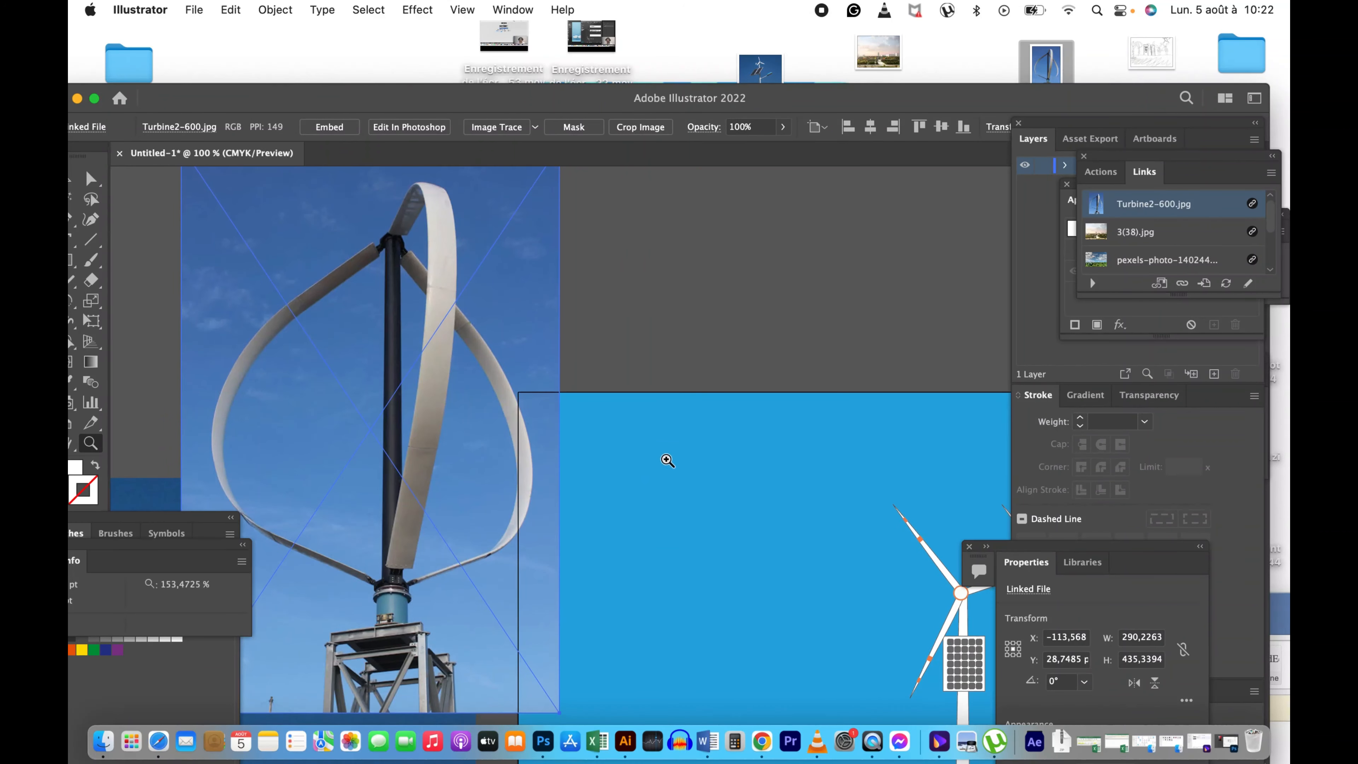
left_click_drag(380, 107, 427, 51)
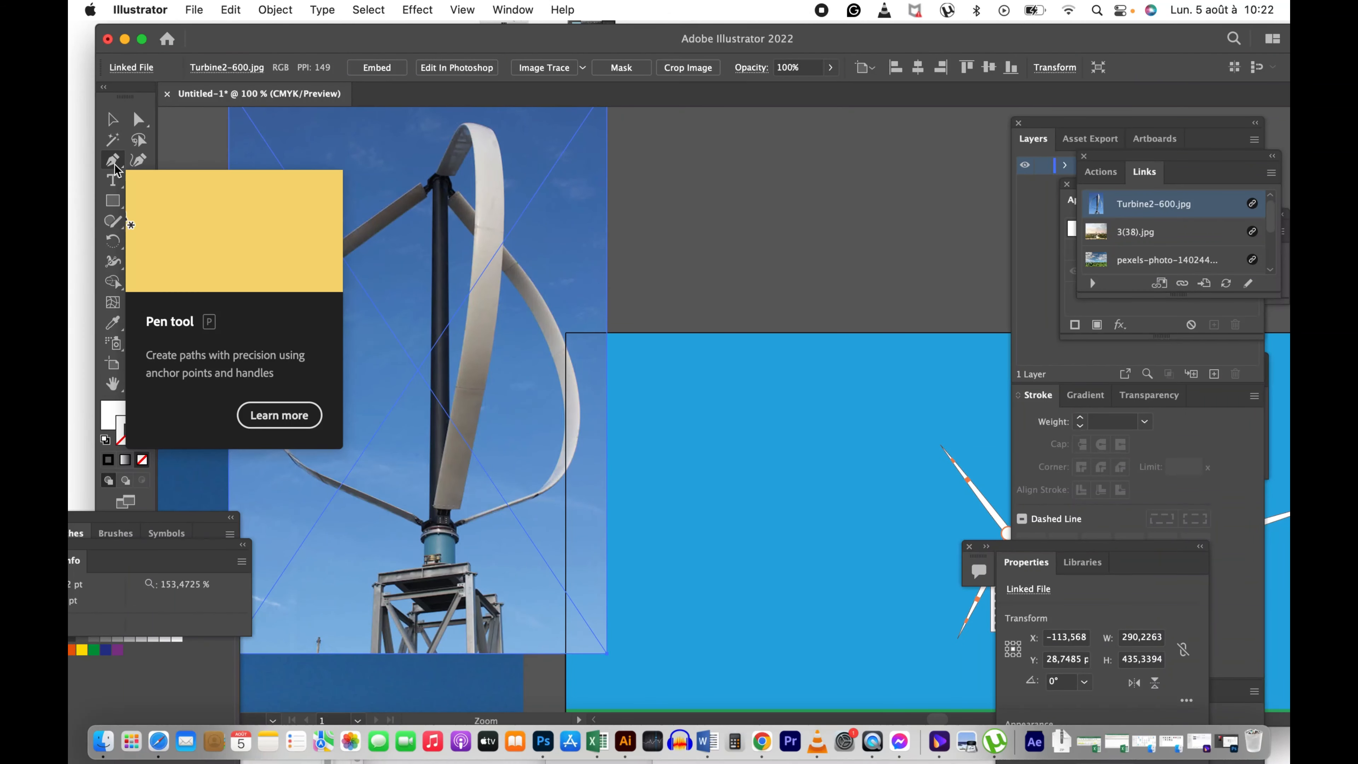
key("p")
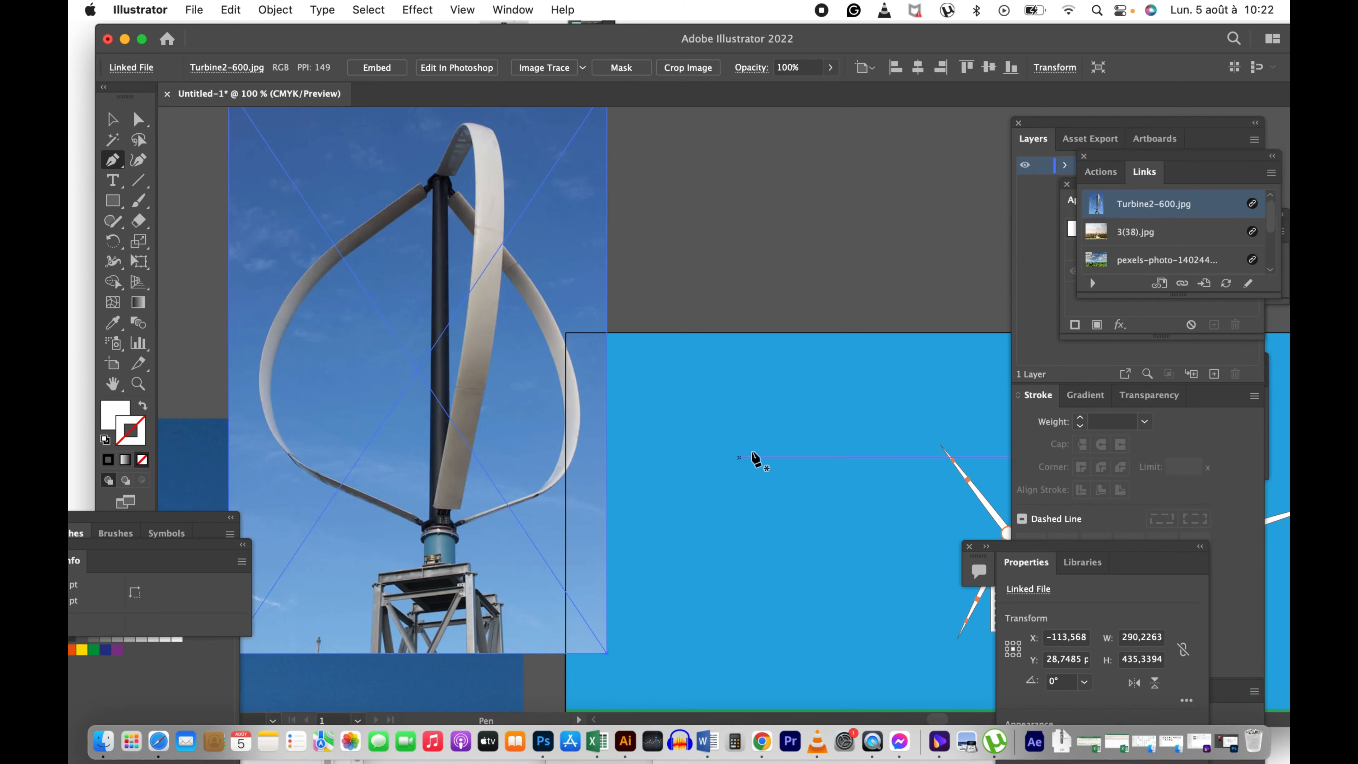
left_click_drag(735, 418, 760, 413)
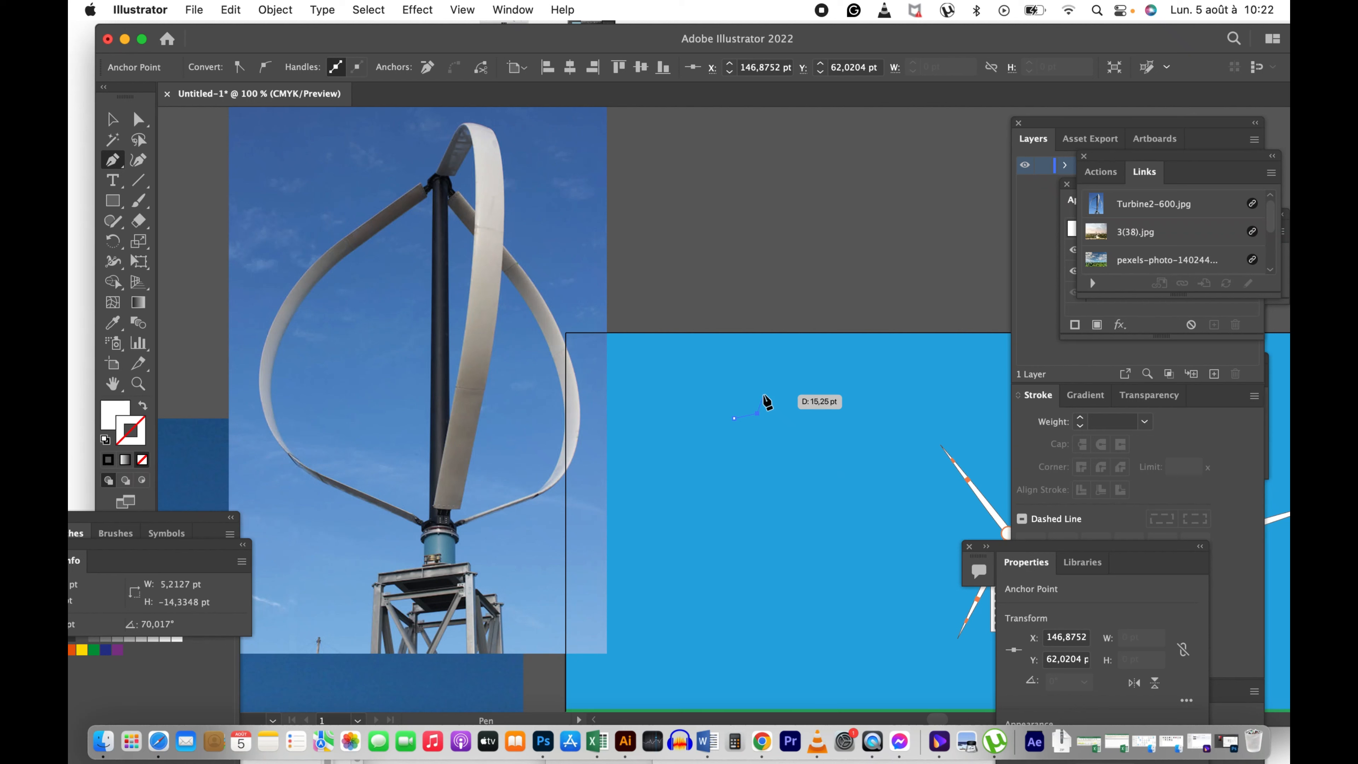
key("super+z")
left_click(747, 415)
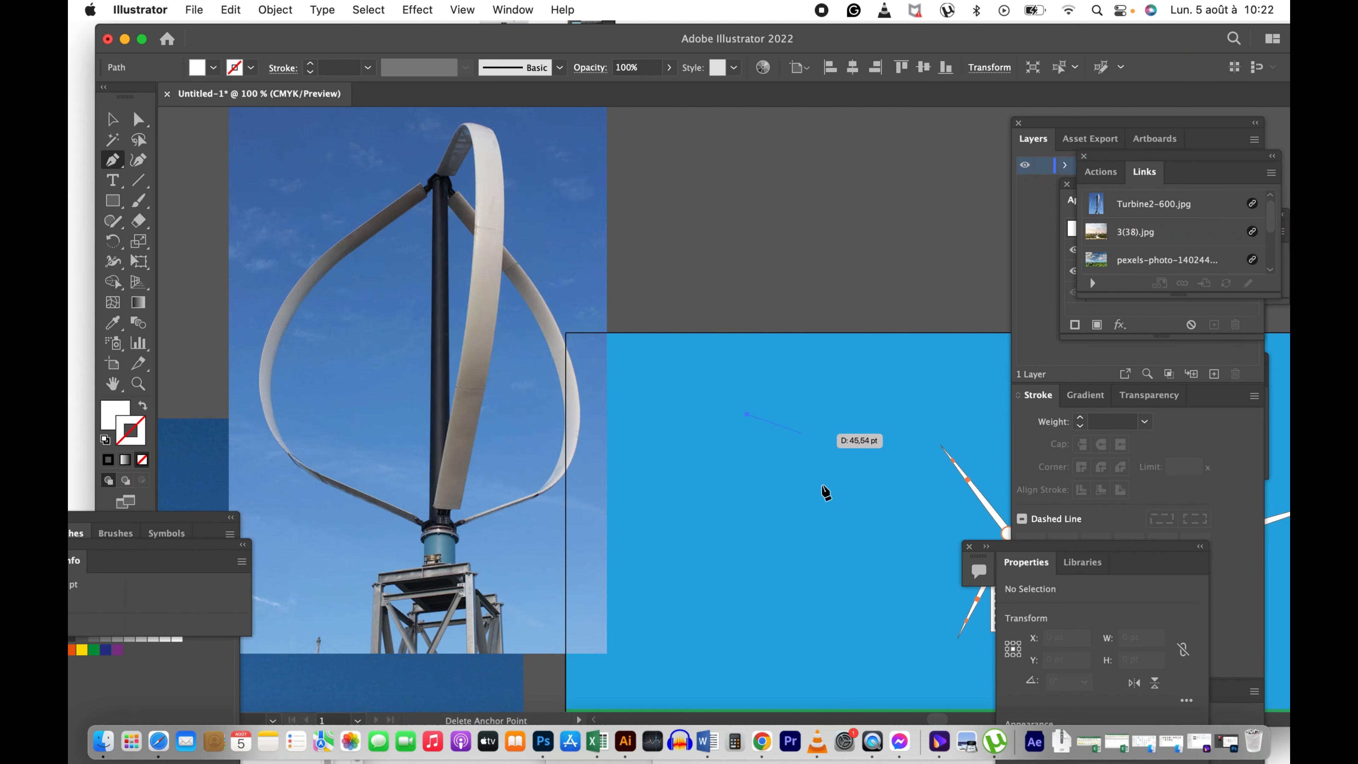
left_click_drag(818, 462, 815, 530)
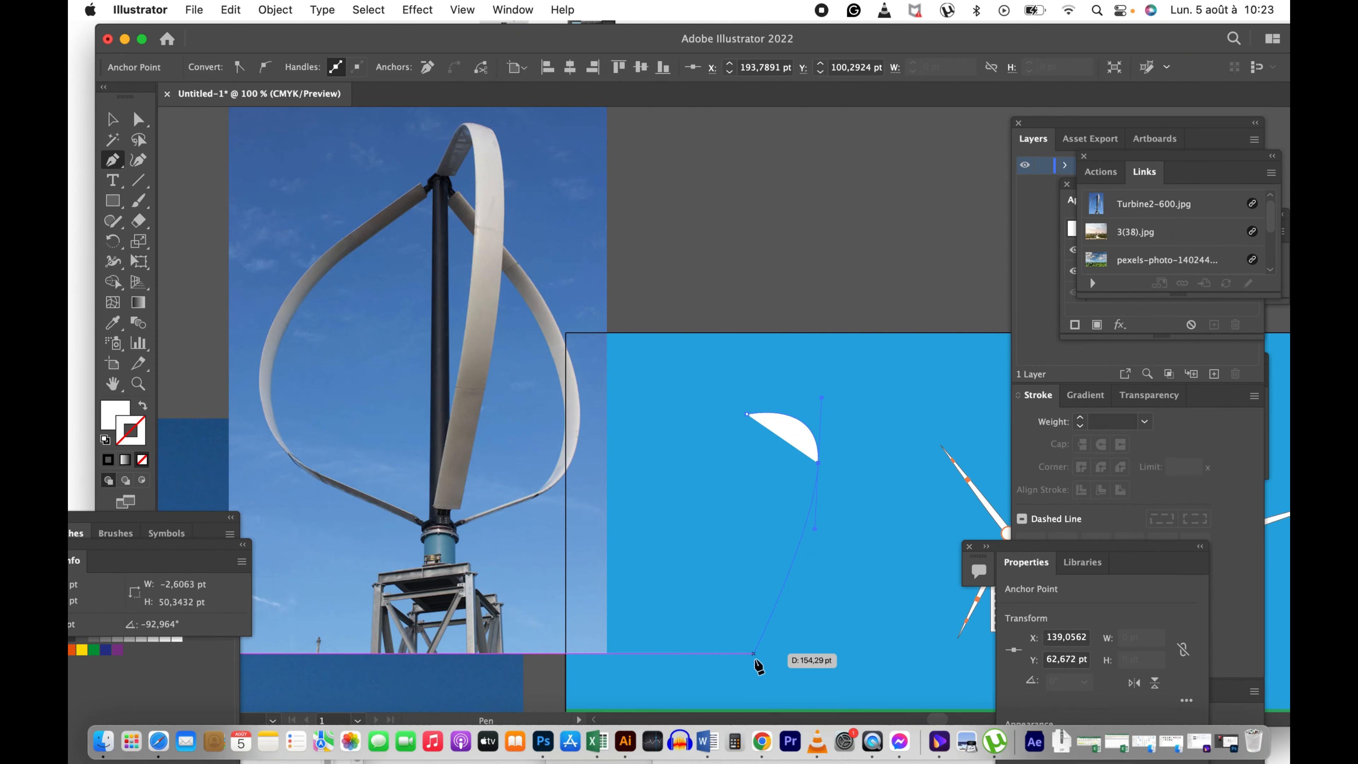
left_click(747, 670)
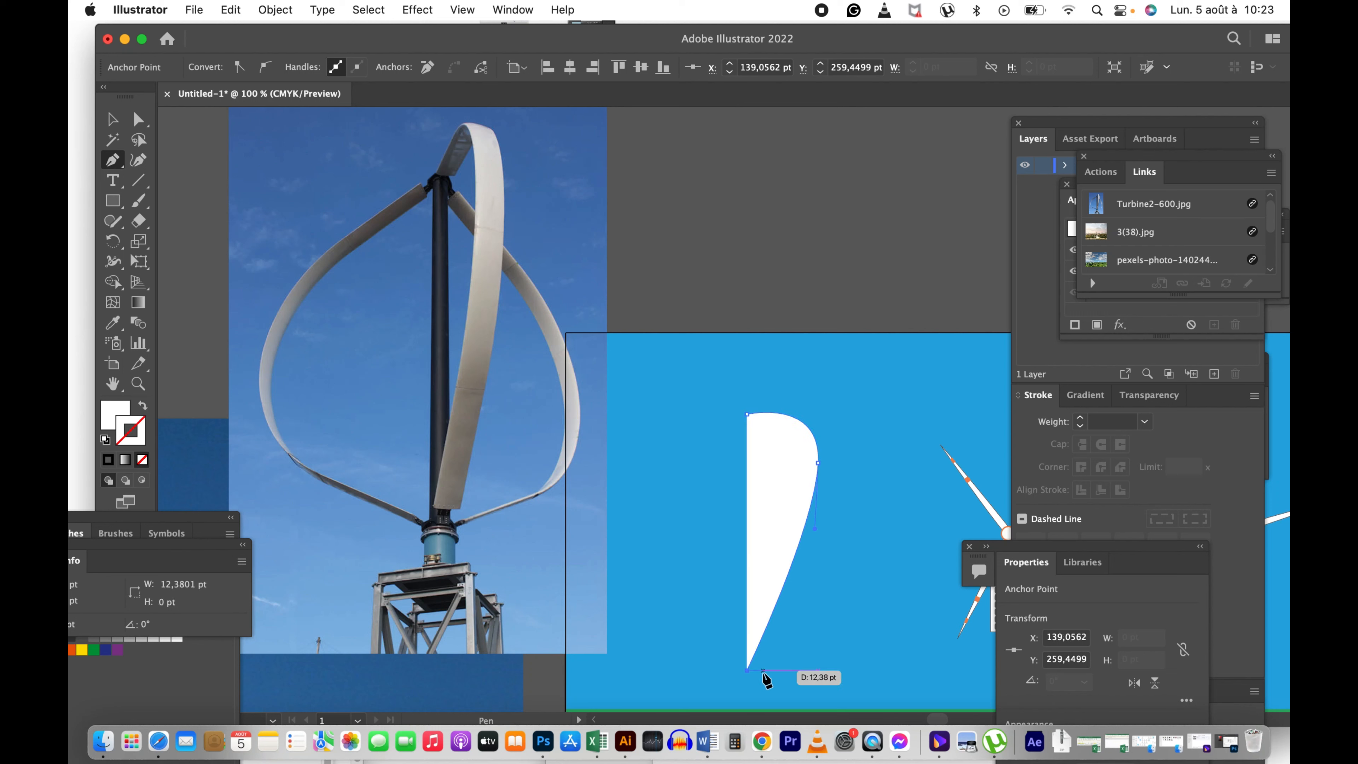
left_click(762, 670)
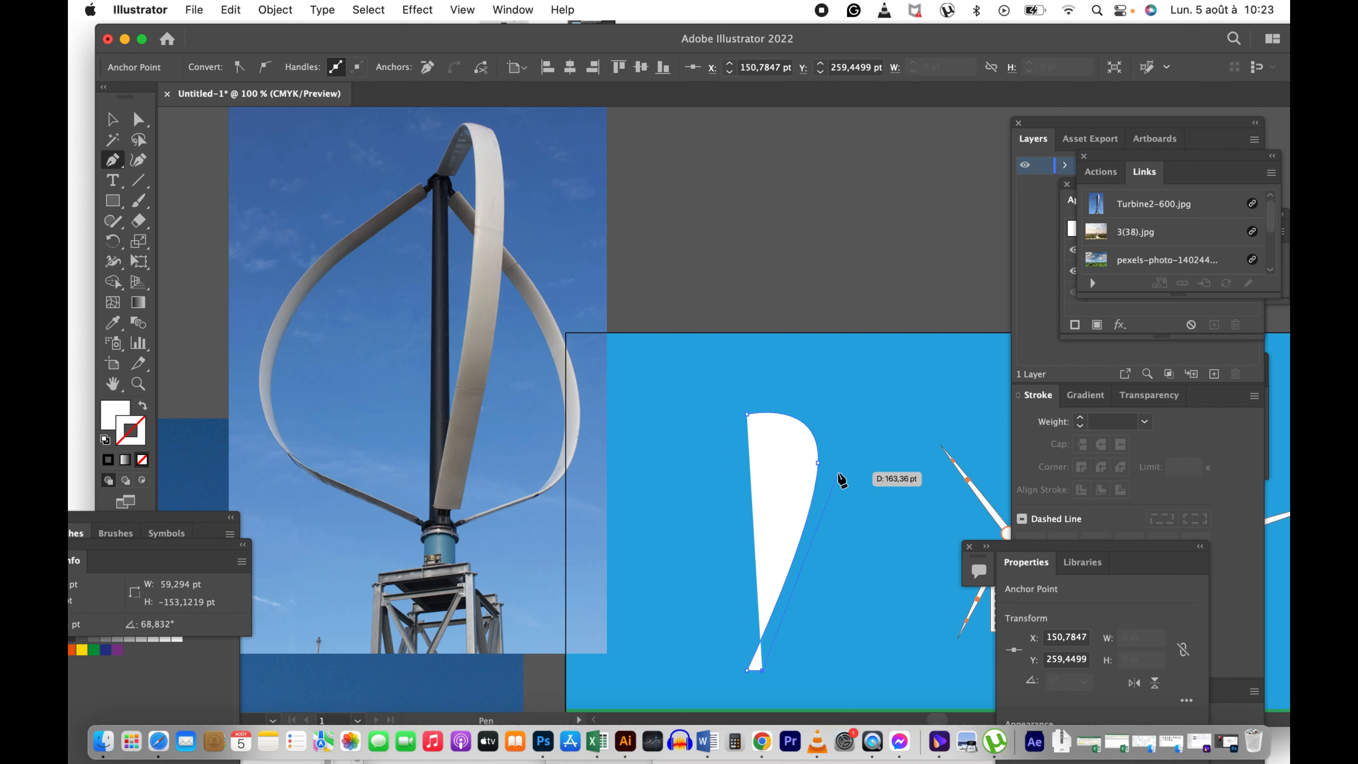
left_click(838, 465)
left_click_drag(838, 458, 838, 457)
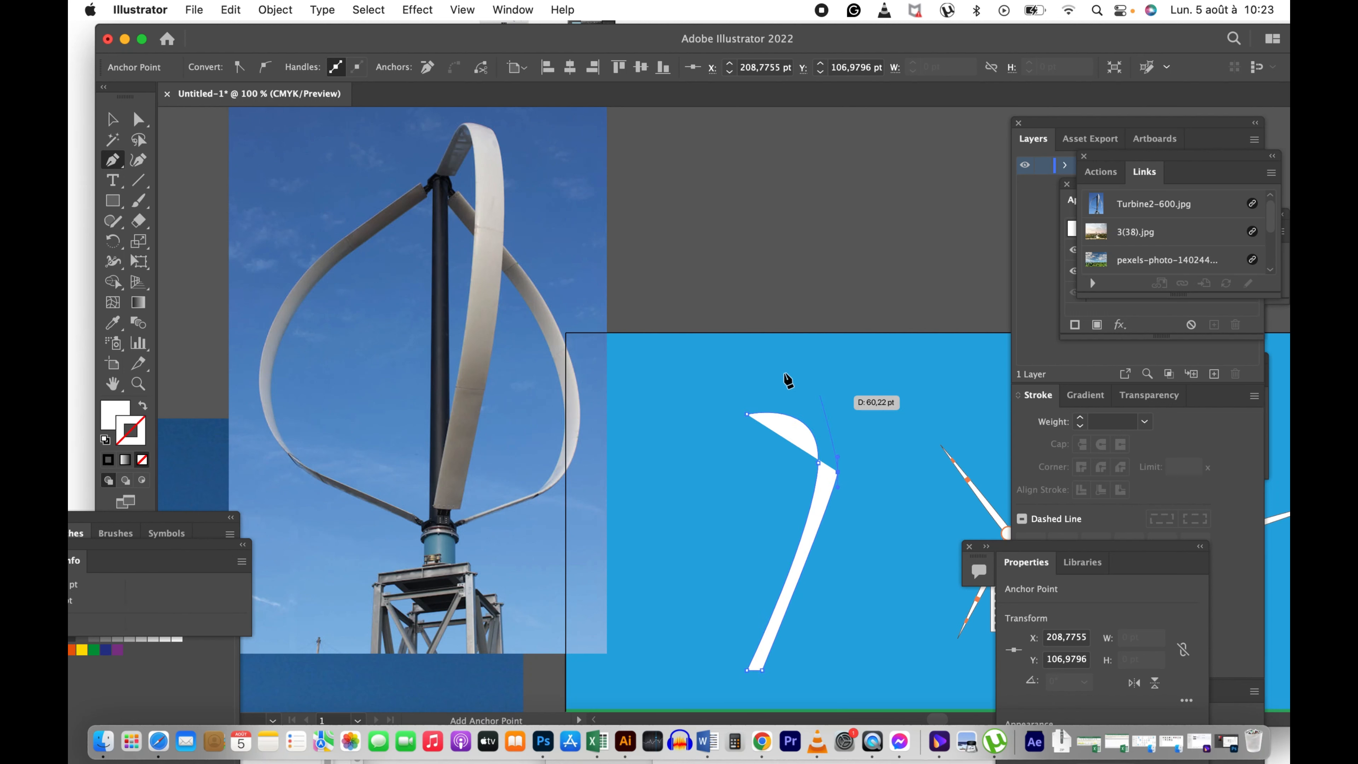
left_click_drag(748, 413, 673, 457)
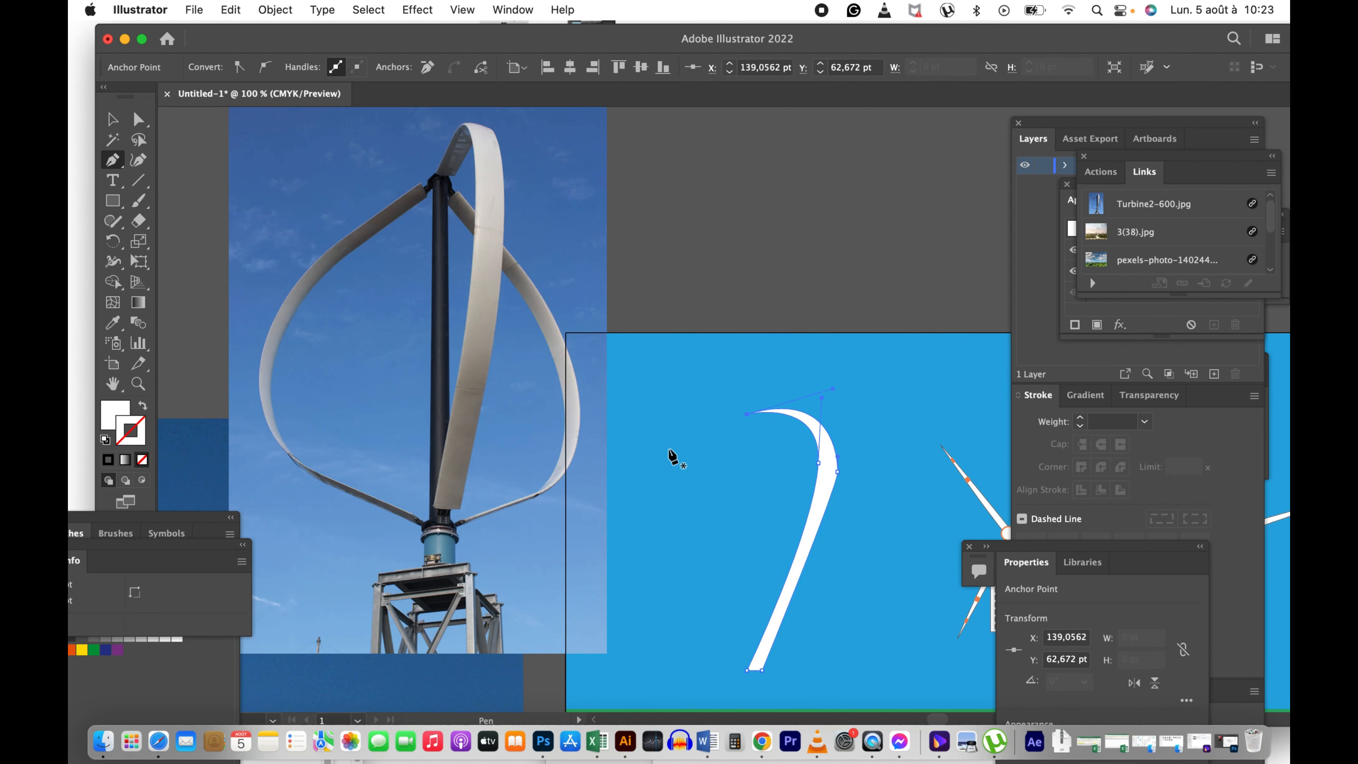
left_click(872, 546)
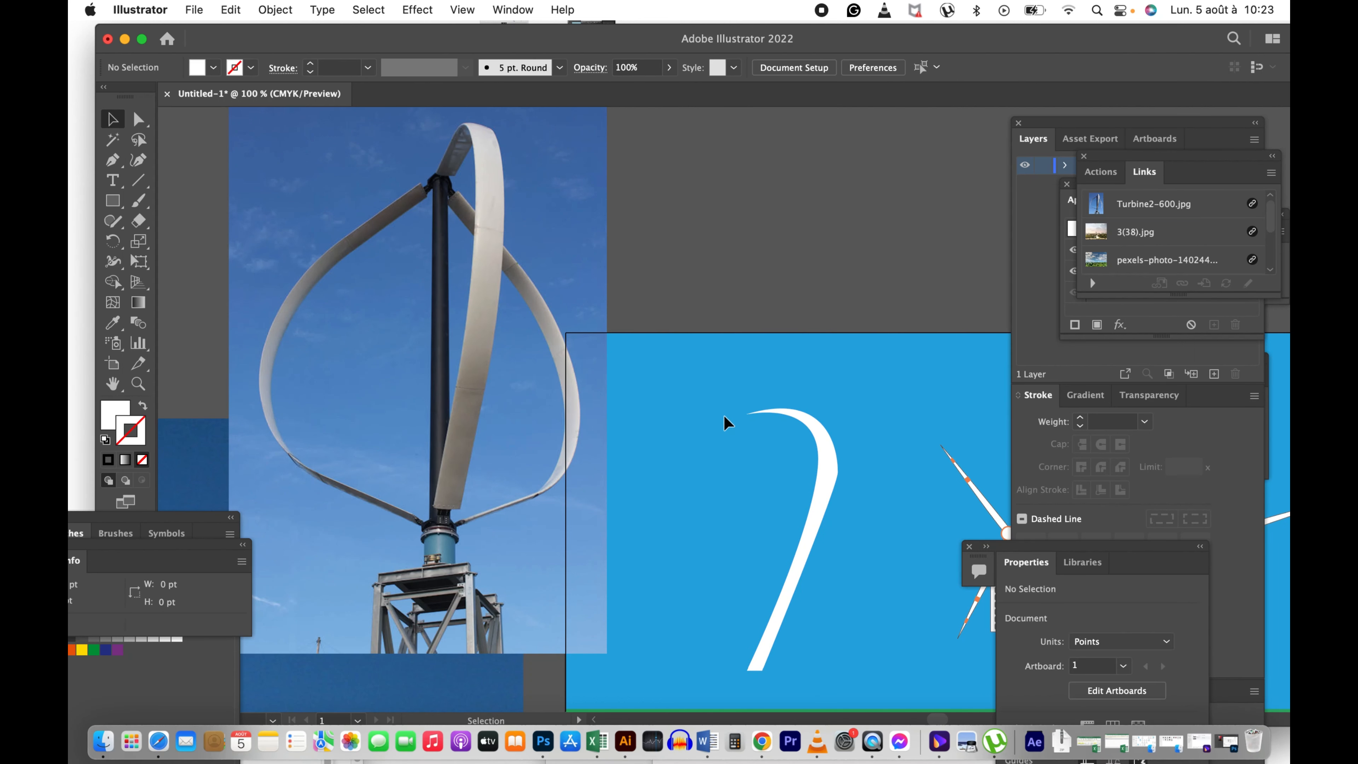
Step: Draw a white left blade about 41 × 194 pt with the Pen tool, bowing outward from the front blade's upper tip to its base
key("p")
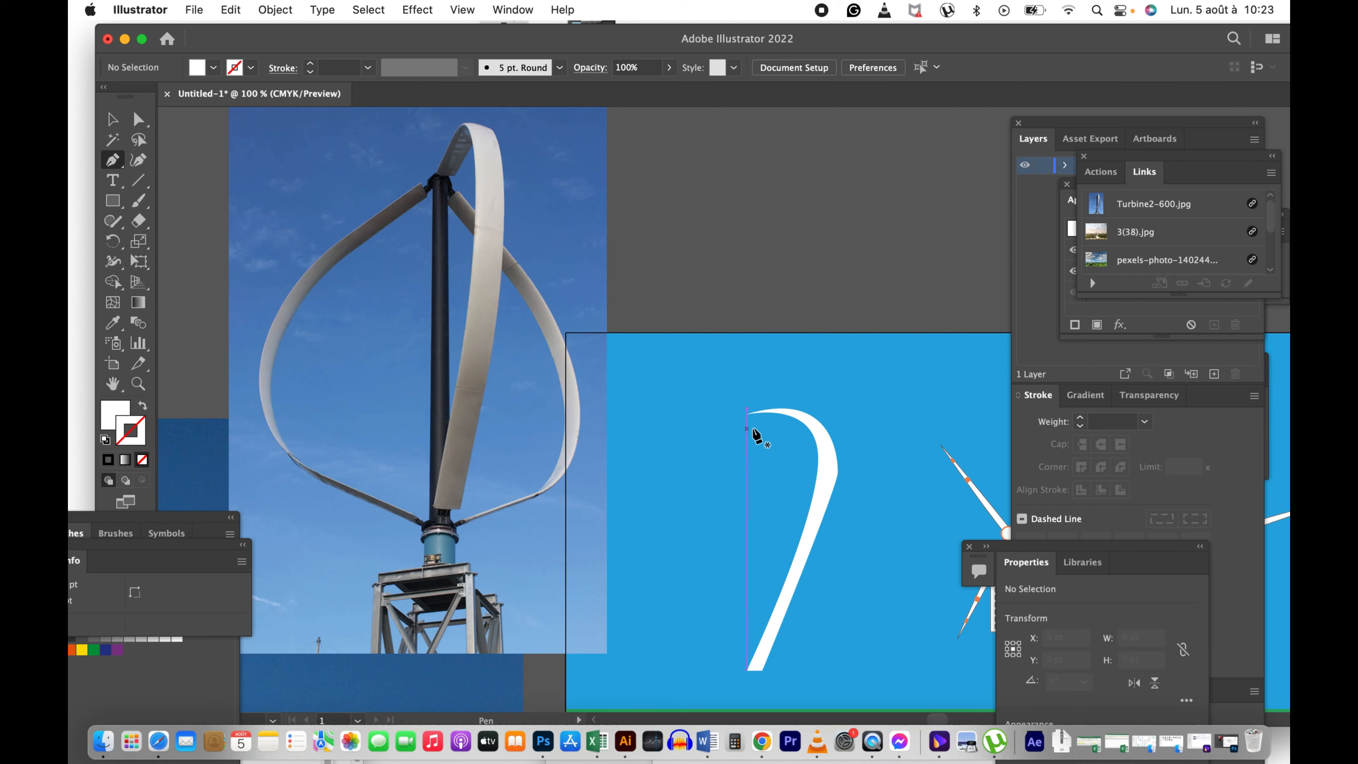
left_click(747, 415)
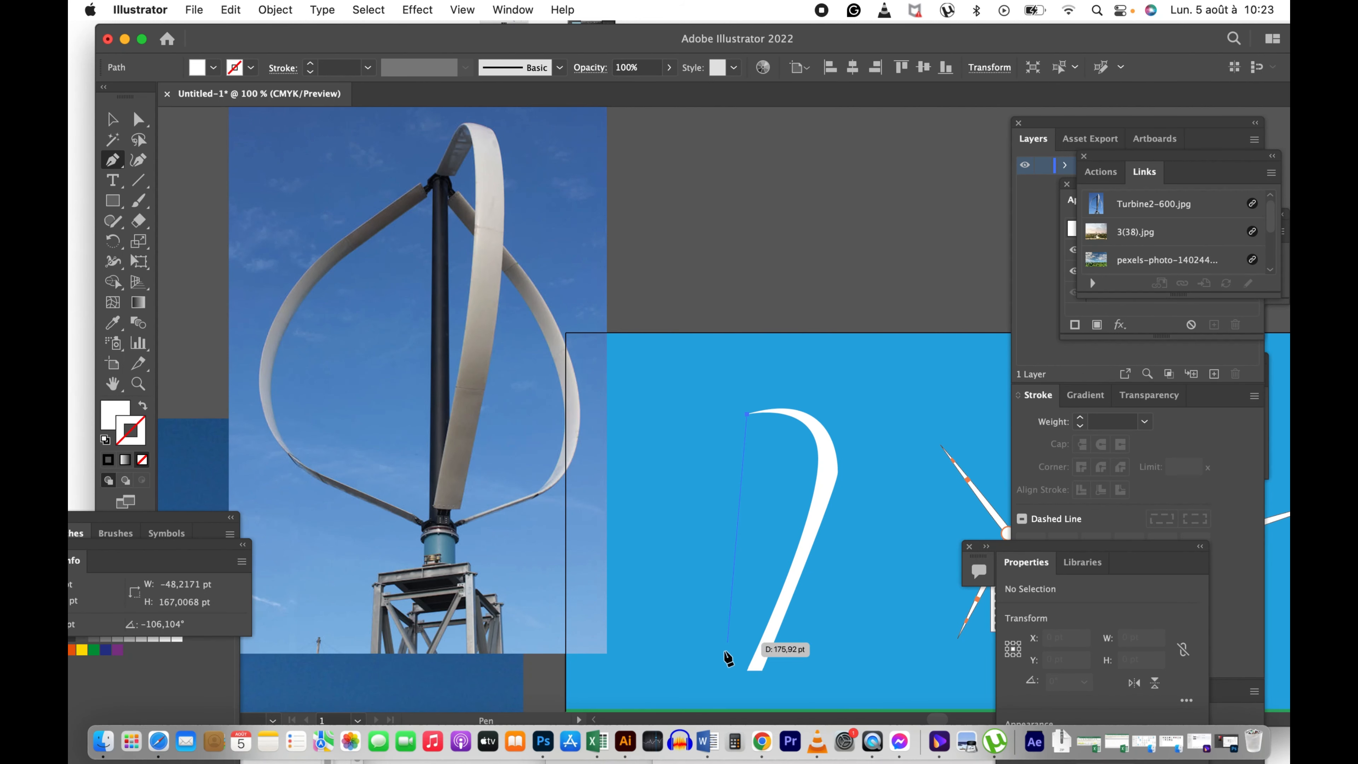
left_click_drag(747, 653, 829, 635)
left_click(747, 529)
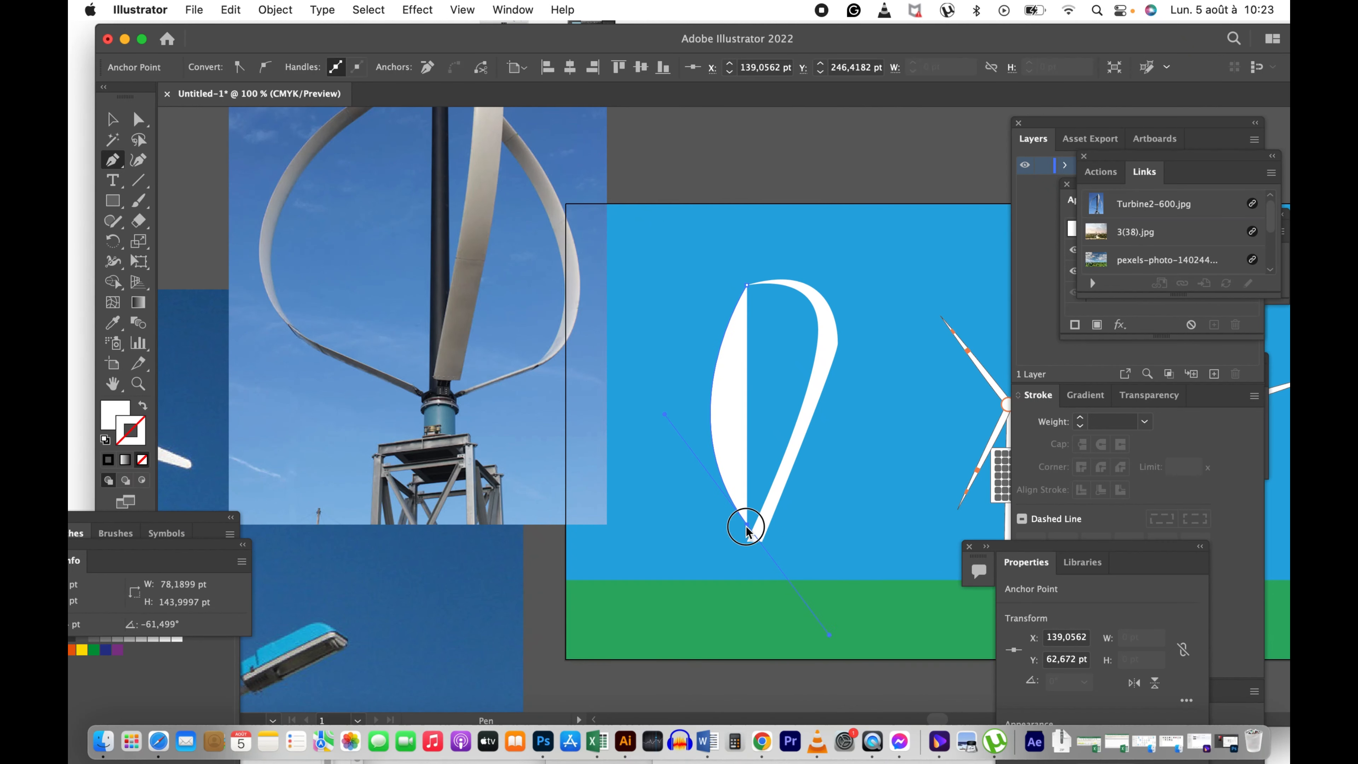
left_click(747, 526)
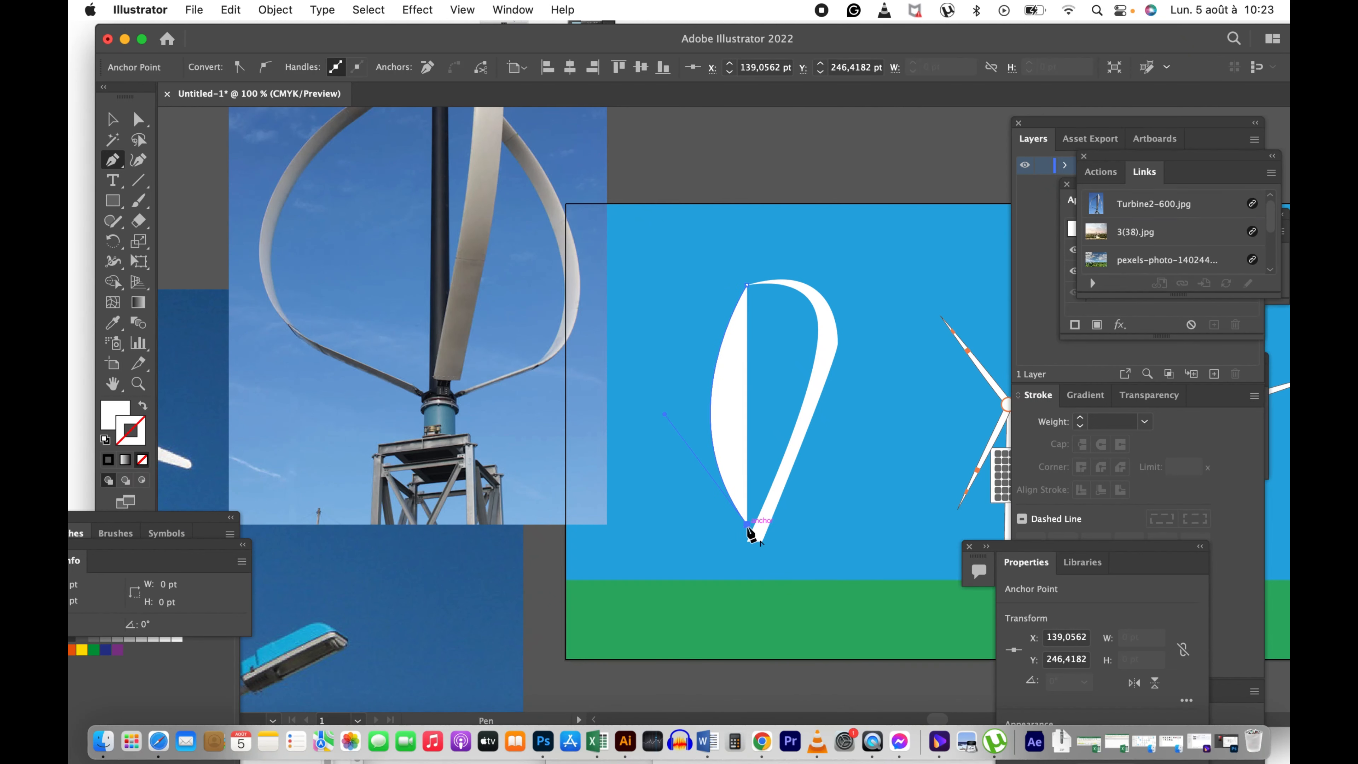
left_click_drag(748, 527, 699, 377)
mouse_move(747, 285)
left_mouse_down()
mouse_move(765, 274)
mouse_move(754, 270)
left_mouse_up()
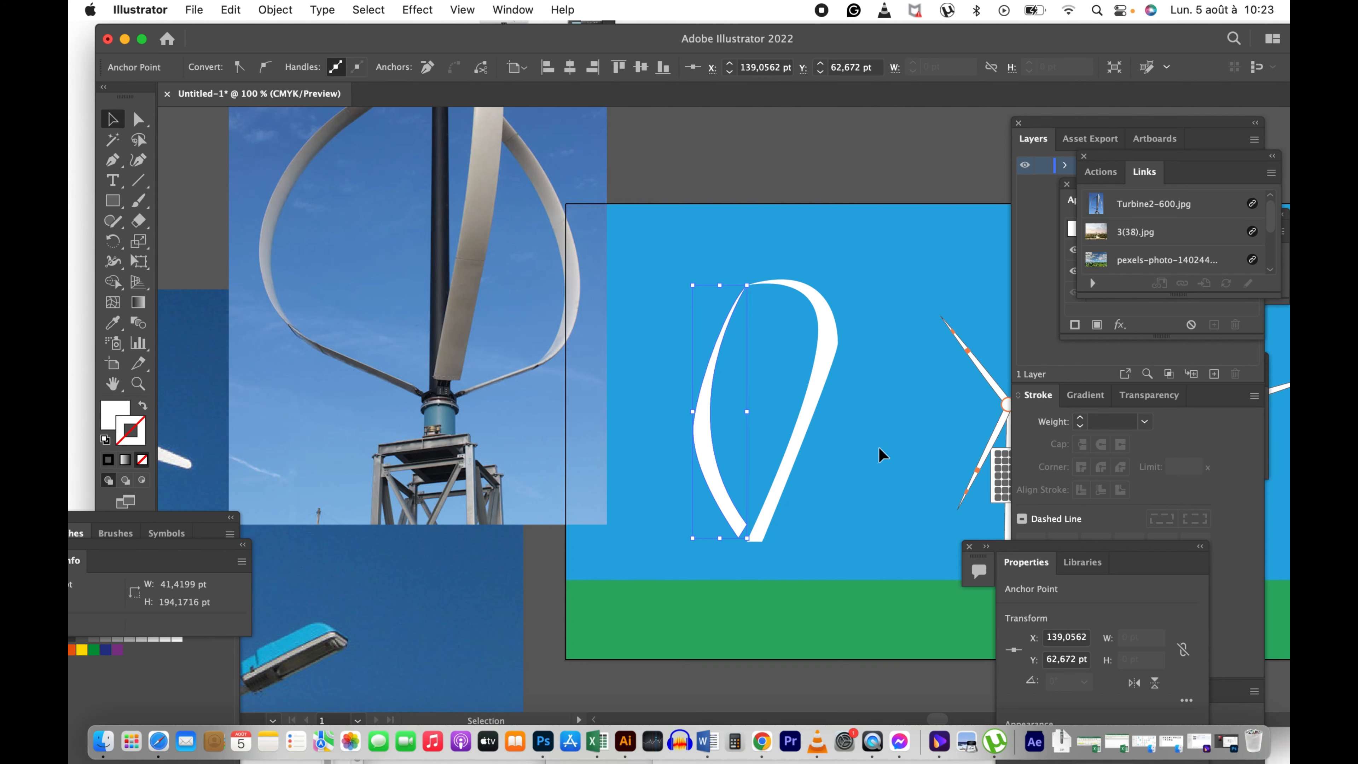
left_click(860, 447)
Step: Draw a white right blade about 82 × 197 pt with the Pen tool, from the shared upper tip, bowing outward to the front blade's base
key("space")
left_click_drag(727, 420, 727, 420)
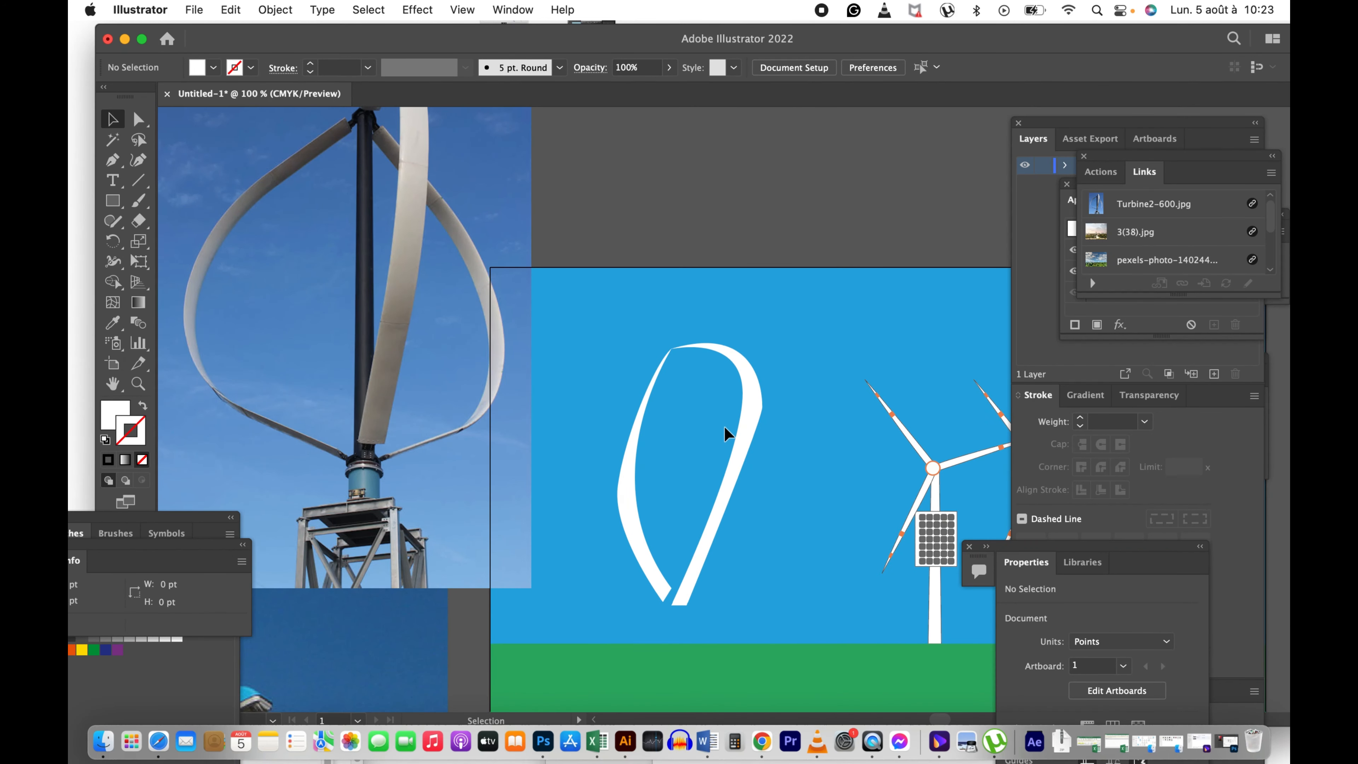
key("p")
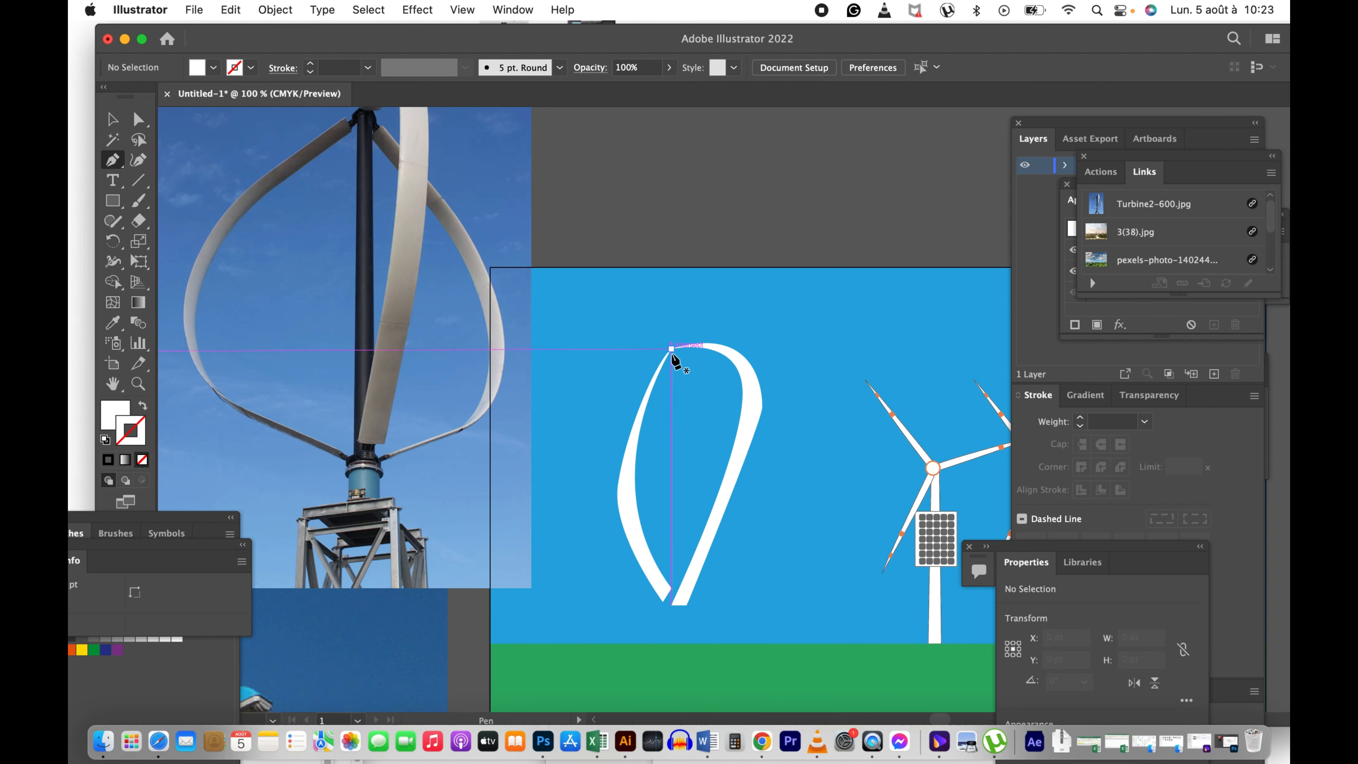
left_click(671, 348)
left_click(762, 486)
left_click_drag(758, 523, 758, 524)
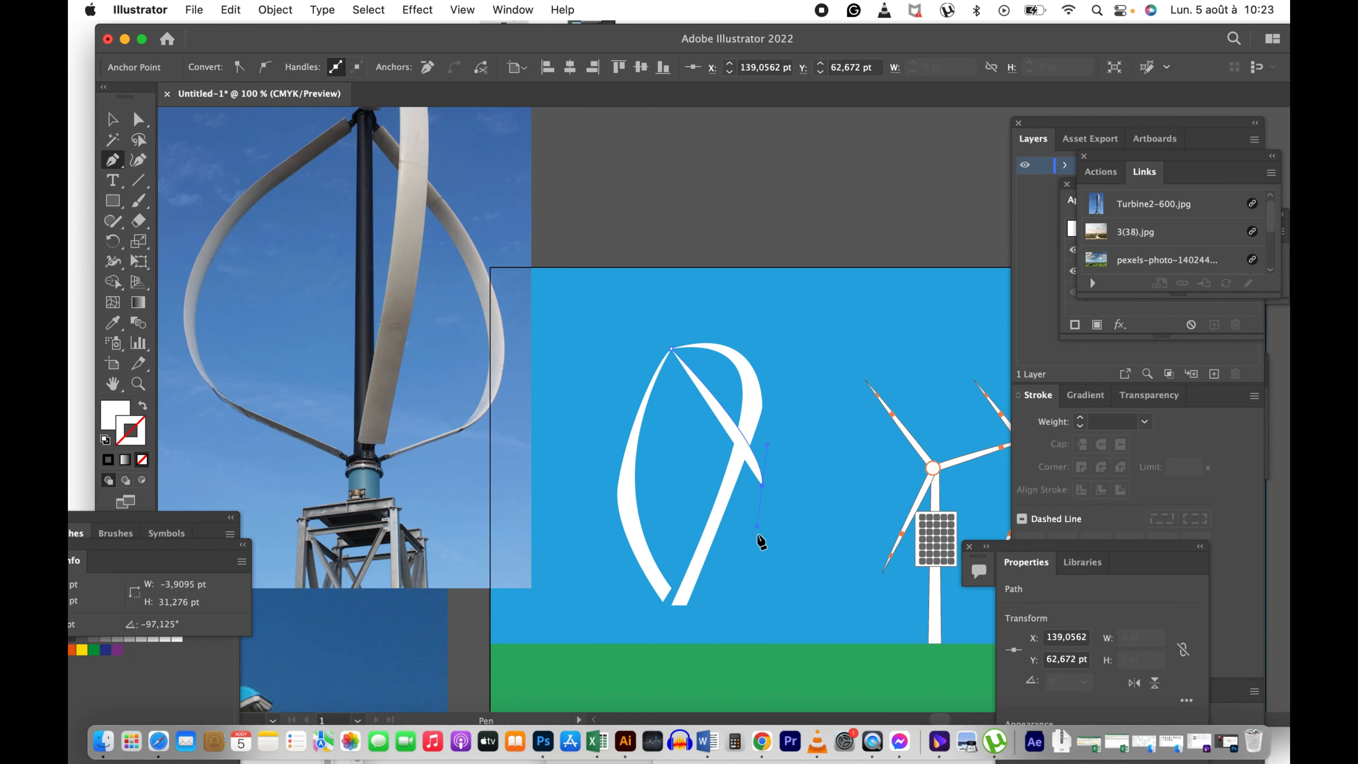
left_click_drag(686, 605, 650, 618)
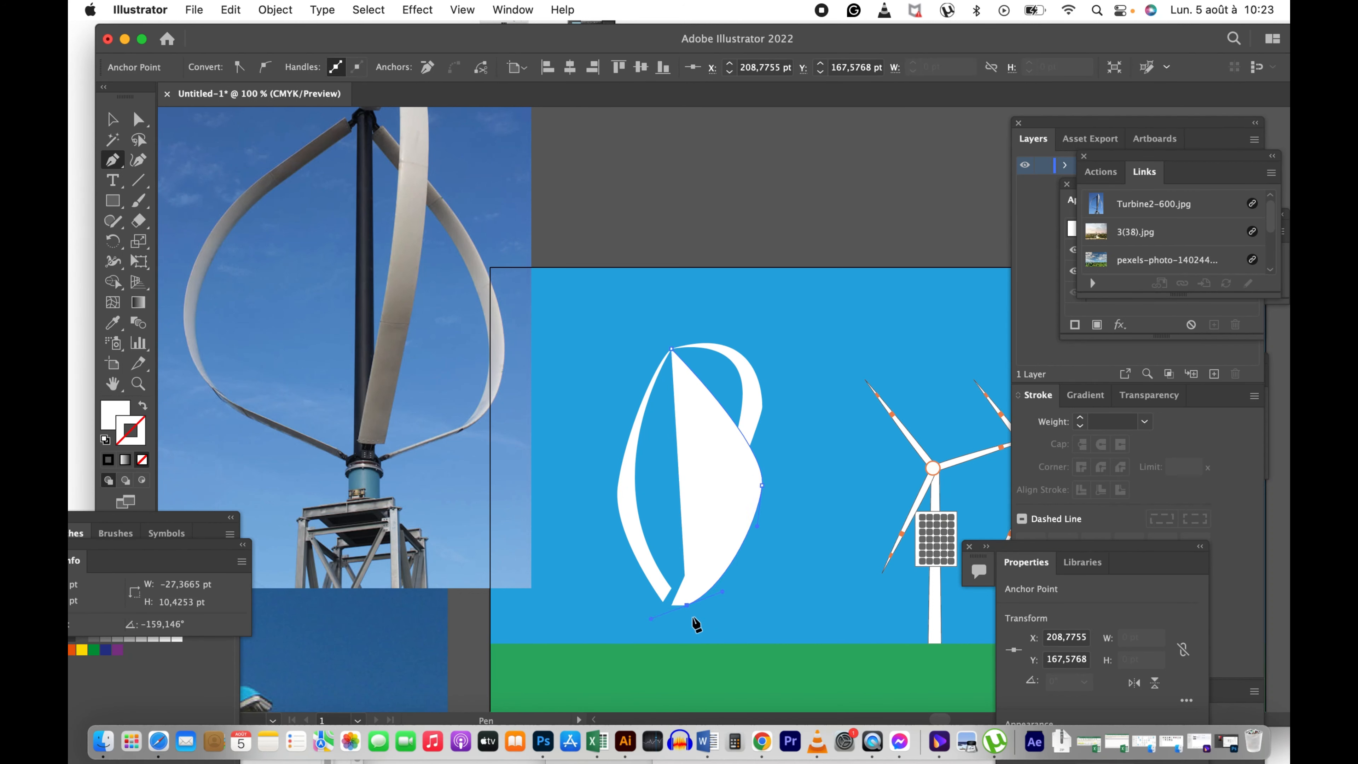
left_click(706, 604)
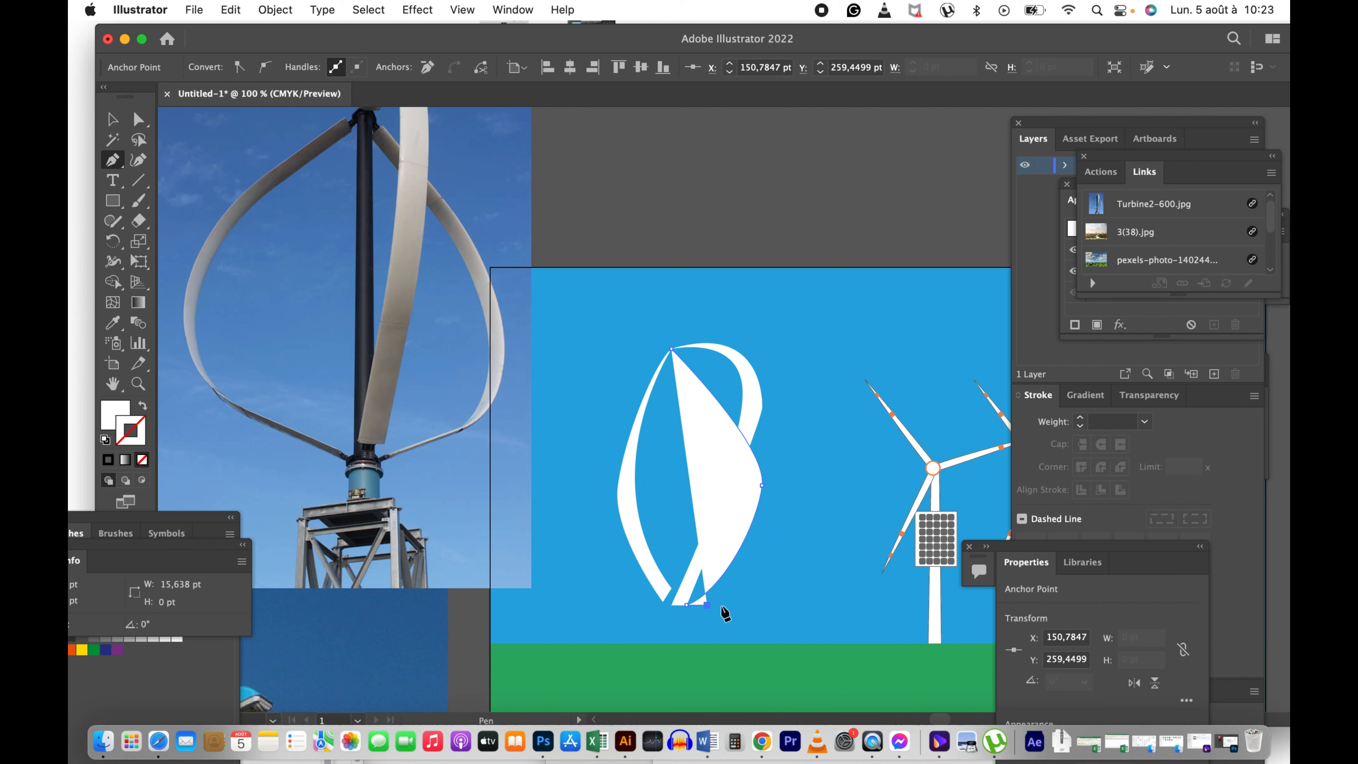
left_click_drag(776, 477, 766, 421)
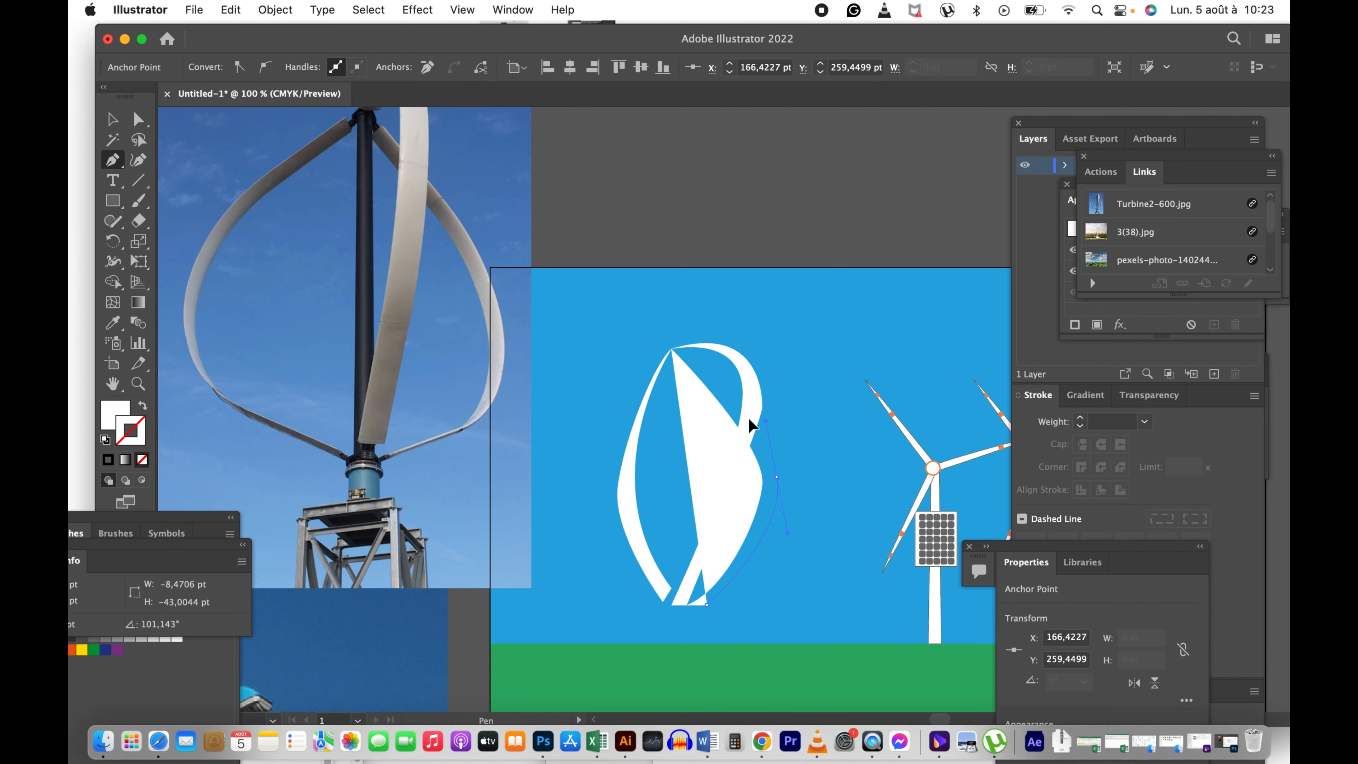
left_click(673, 349)
key("v")
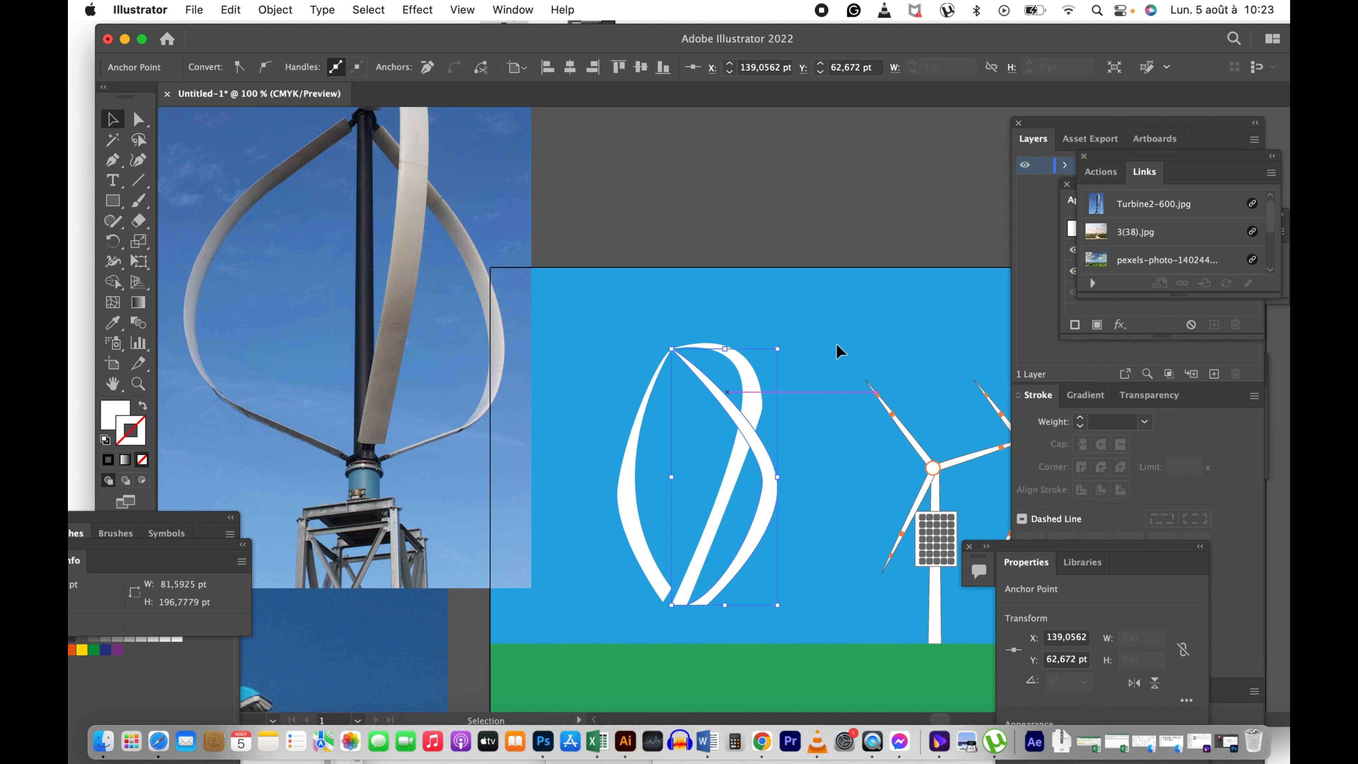
left_click(773, 369)
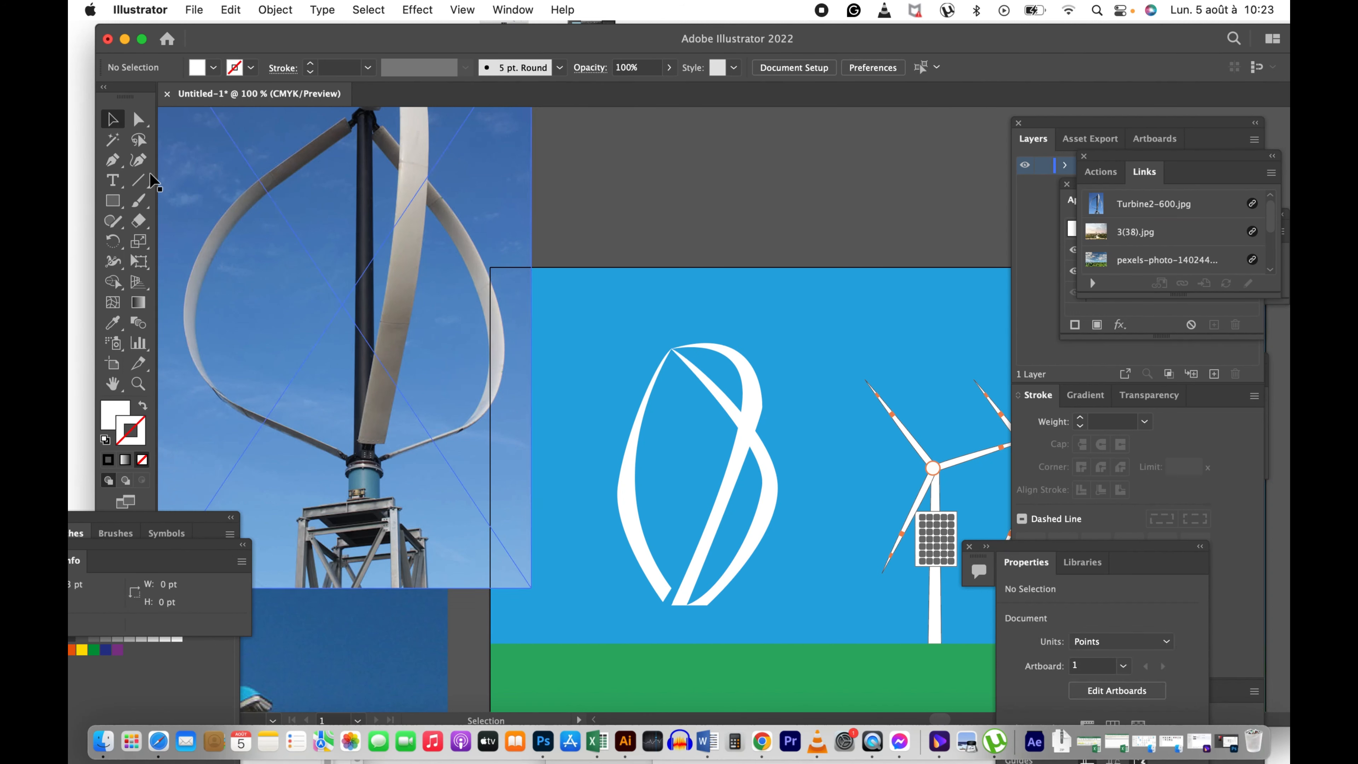
Step: Draw a vertical mast rectangle about 14 × 194 pt between the blades and fill it with the dark mast colour sampled from the photo
left_click_drag(112, 200, 175, 197)
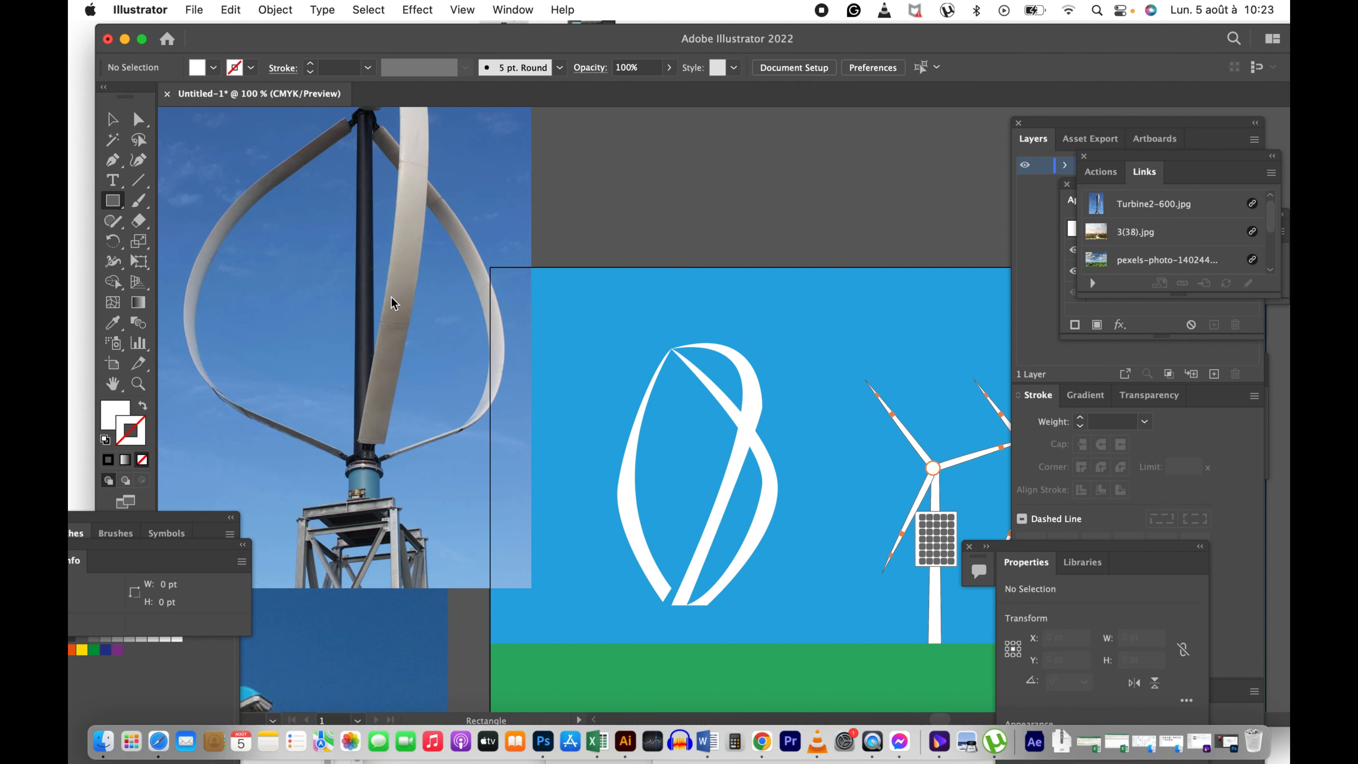
left_click_drag(671, 351, 686, 604)
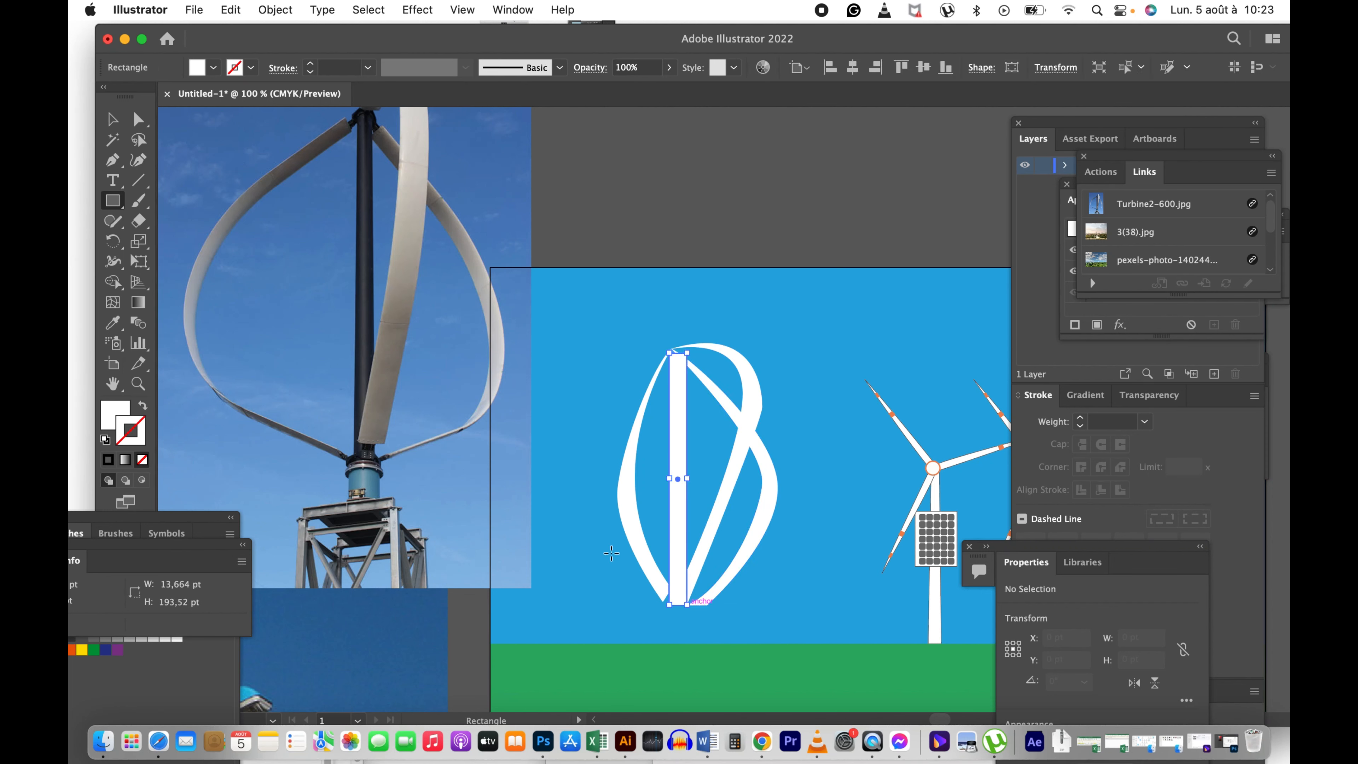
key("i")
left_click(368, 320)
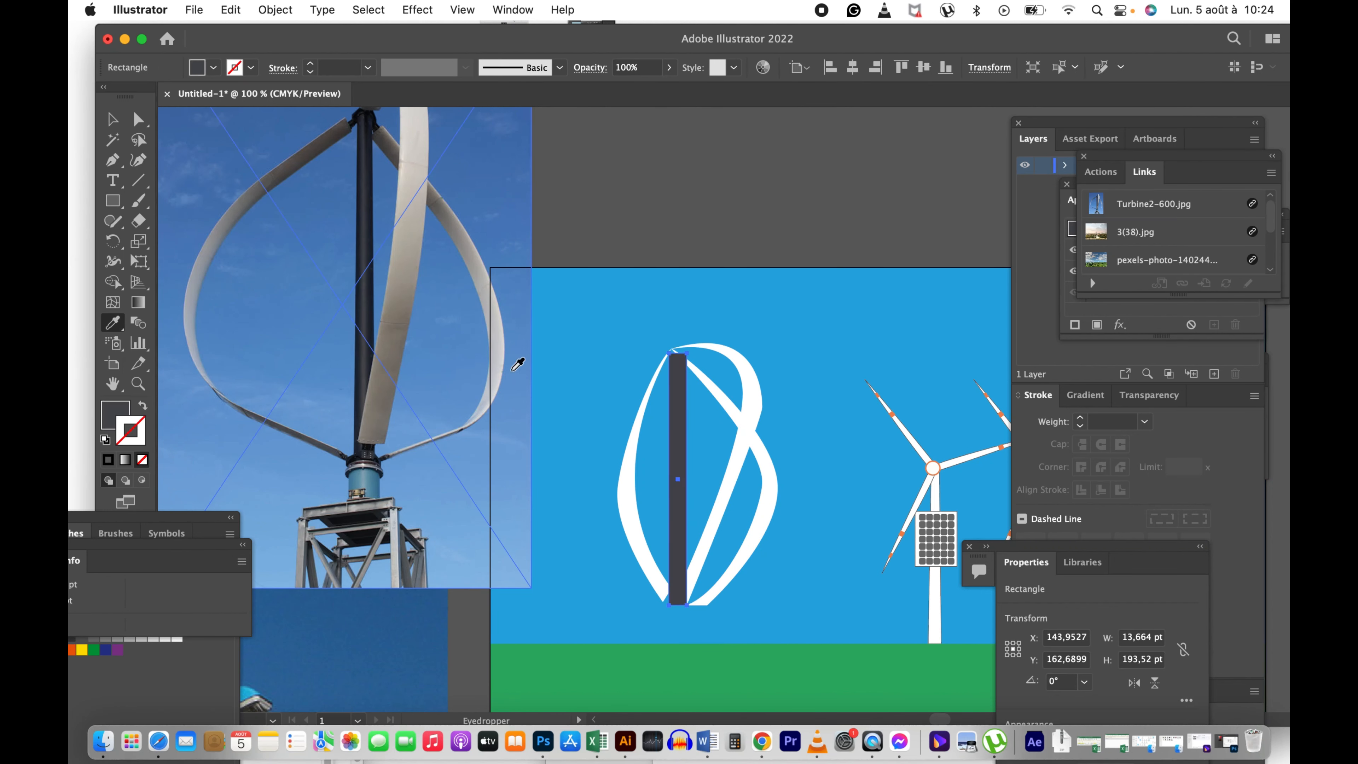
Step: Taper the mast toward its upper end by moving its two top corner anchors inward and up to the blades' shared tip
key("v")
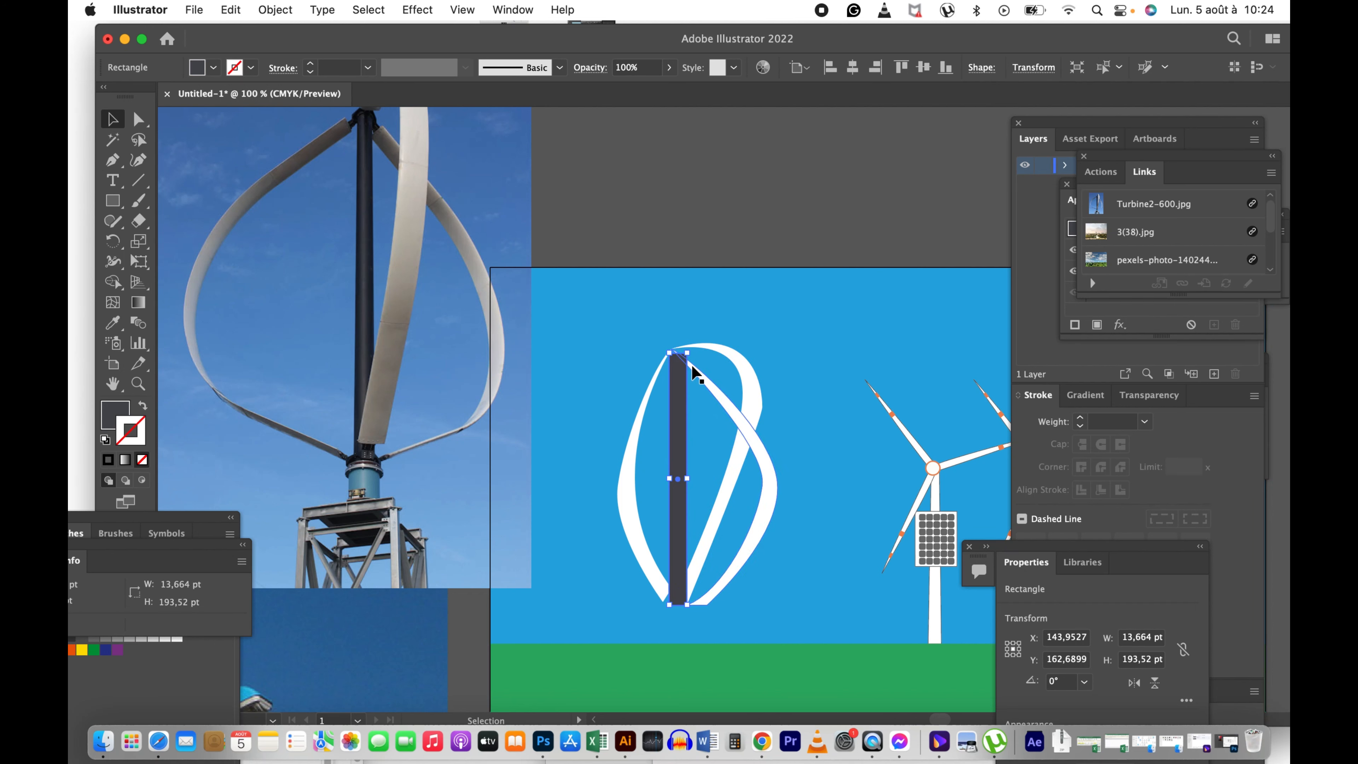
left_click(700, 301)
key("z")
left_click(672, 364)
left_click(734, 401)
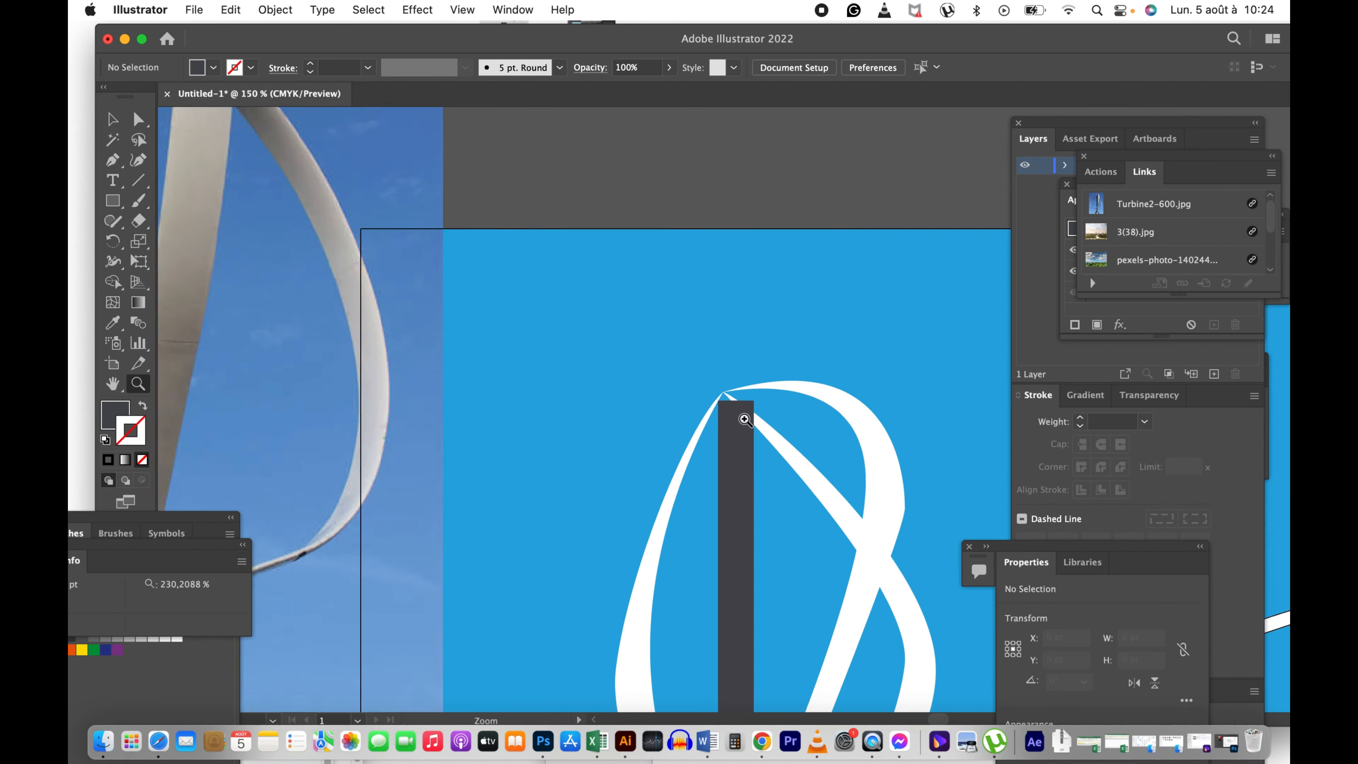
left_click(745, 420)
key("a")
left_click(745, 393)
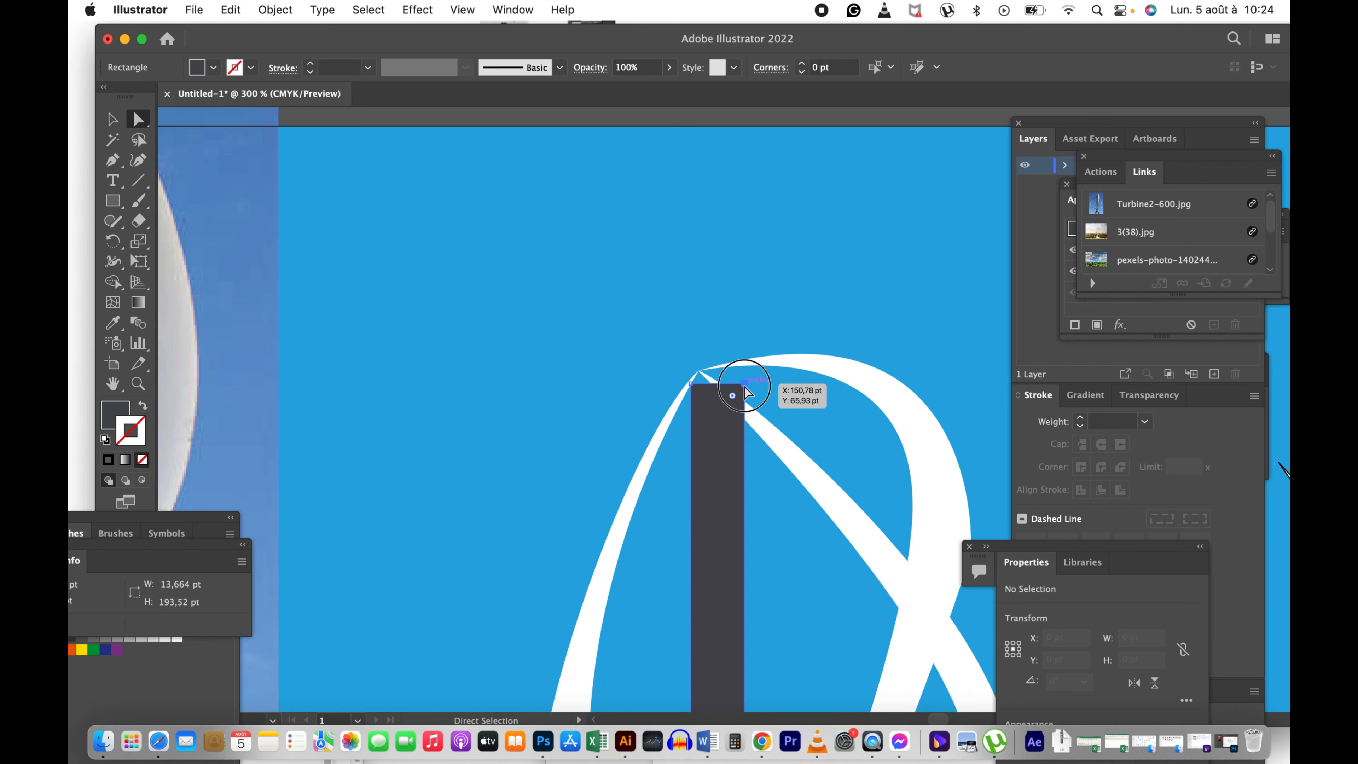
left_click_drag(746, 394, 726, 370)
left_click(693, 385)
left_click(727, 385)
left_click(710, 392)
left_click(728, 304)
Step: Squash the mast and three blades together from the upper side to a height of about 159 pt
key("z")
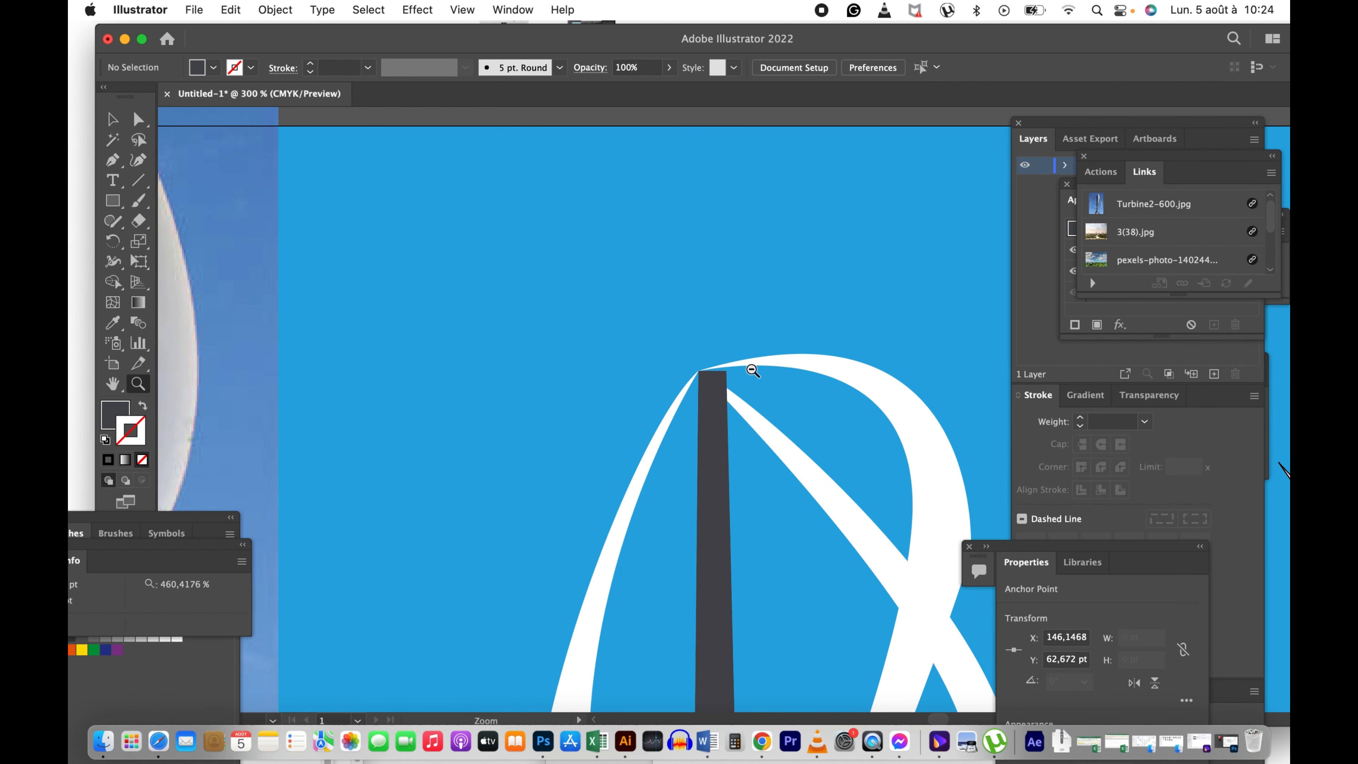
left_click(753, 371, "alt")
left_click(753, 370, "alt")
left_click(752, 376, "alt")
left_click(753, 376, "alt")
left_click_drag(714, 516, 726, 377)
key("v")
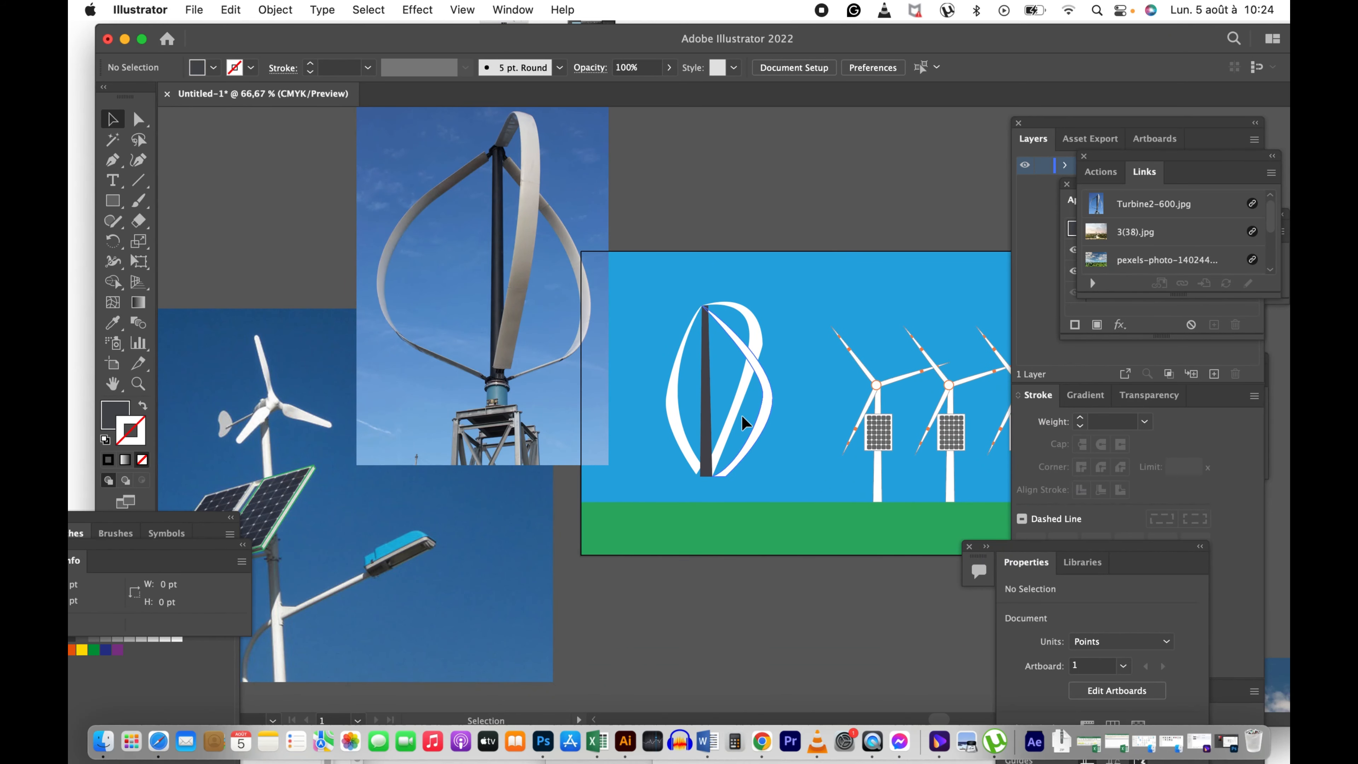
left_click(738, 413)
left_click(687, 426, "shift")
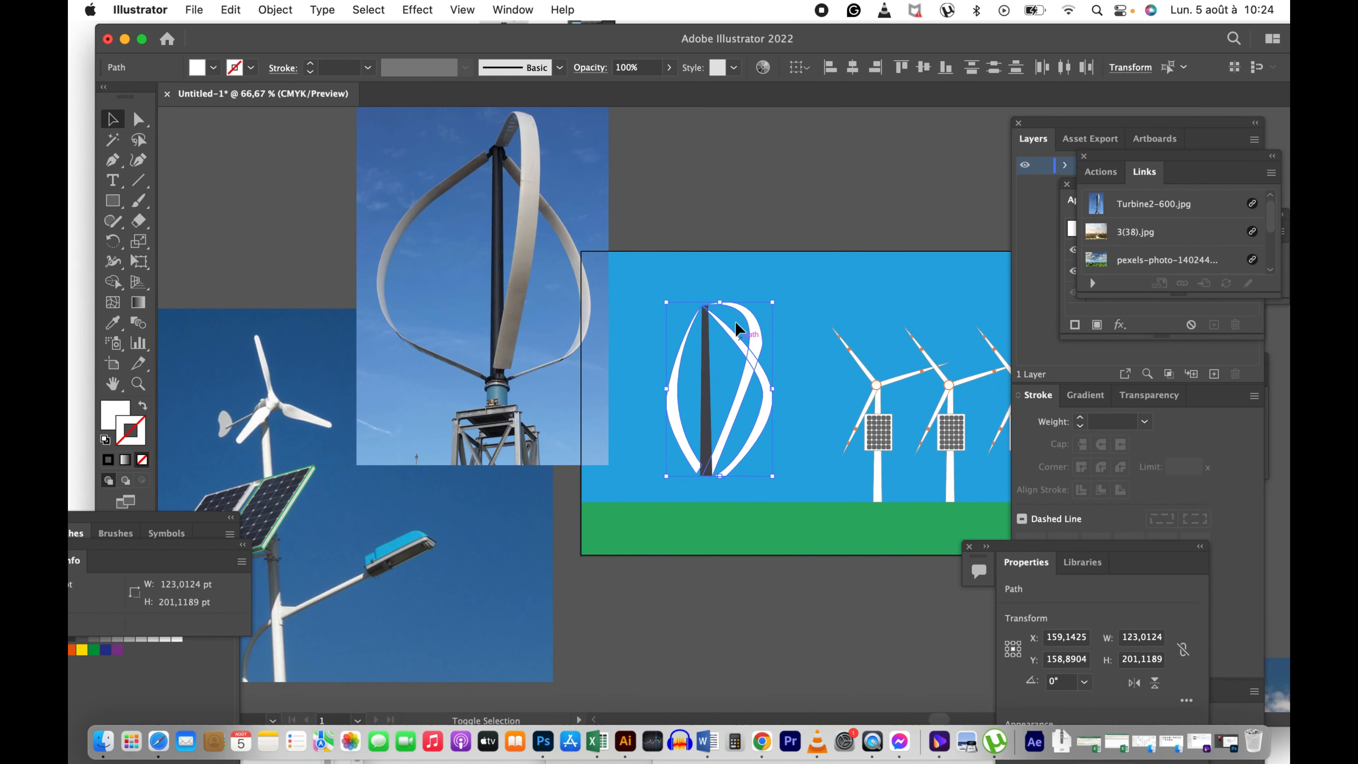
left_click_drag(721, 302, 711, 341)
Step: Group the mast with the blades, scale the group down to about 85 × 110 pt and move it higher in the sky
left_click(706, 321)
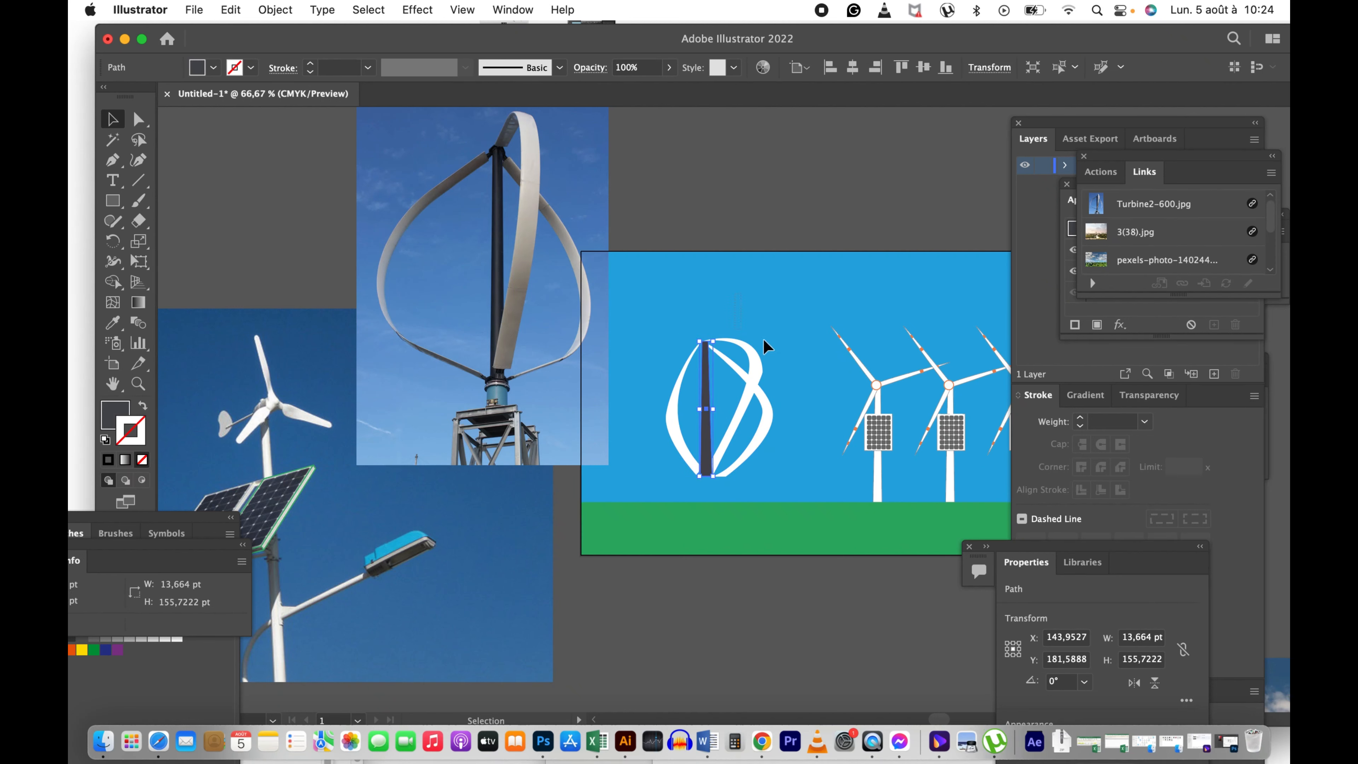
left_click(678, 465)
left_click(678, 465)
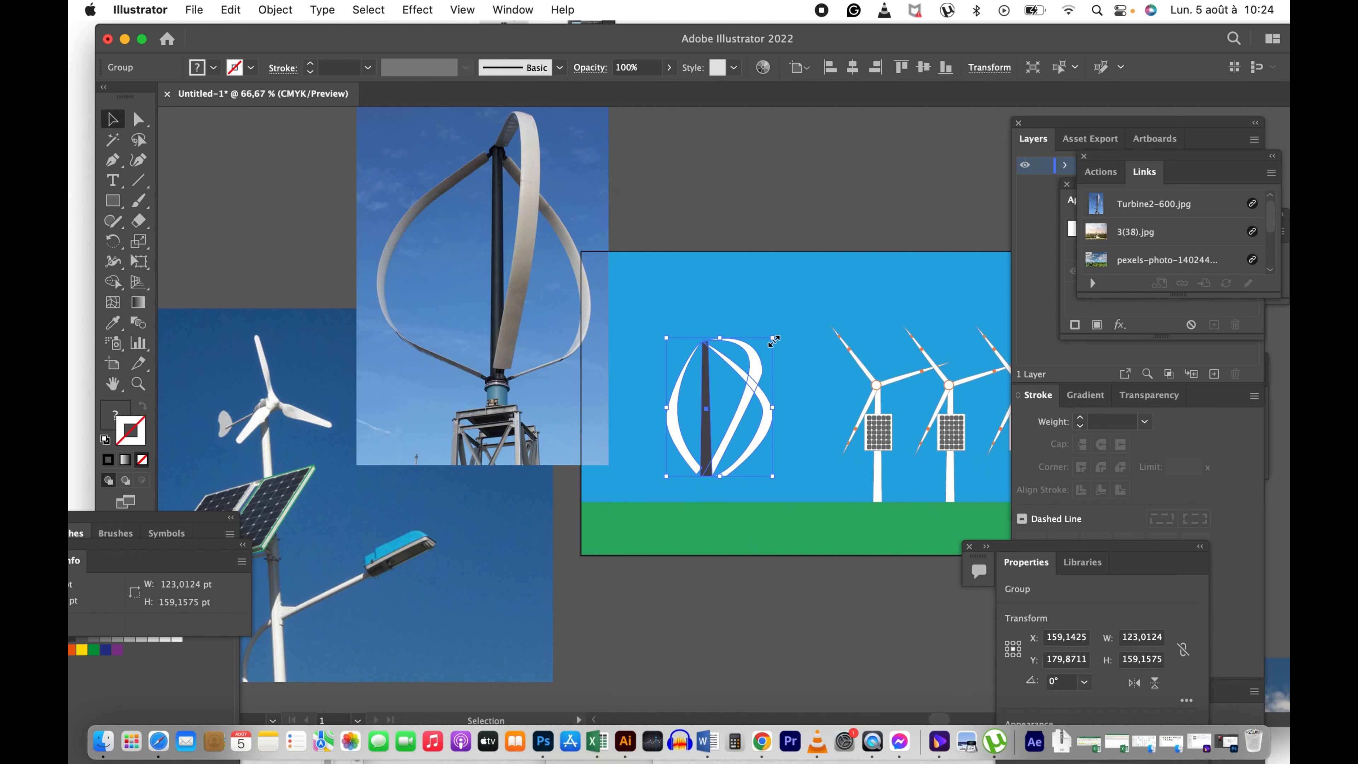
left_click_drag(773, 339, 743, 340)
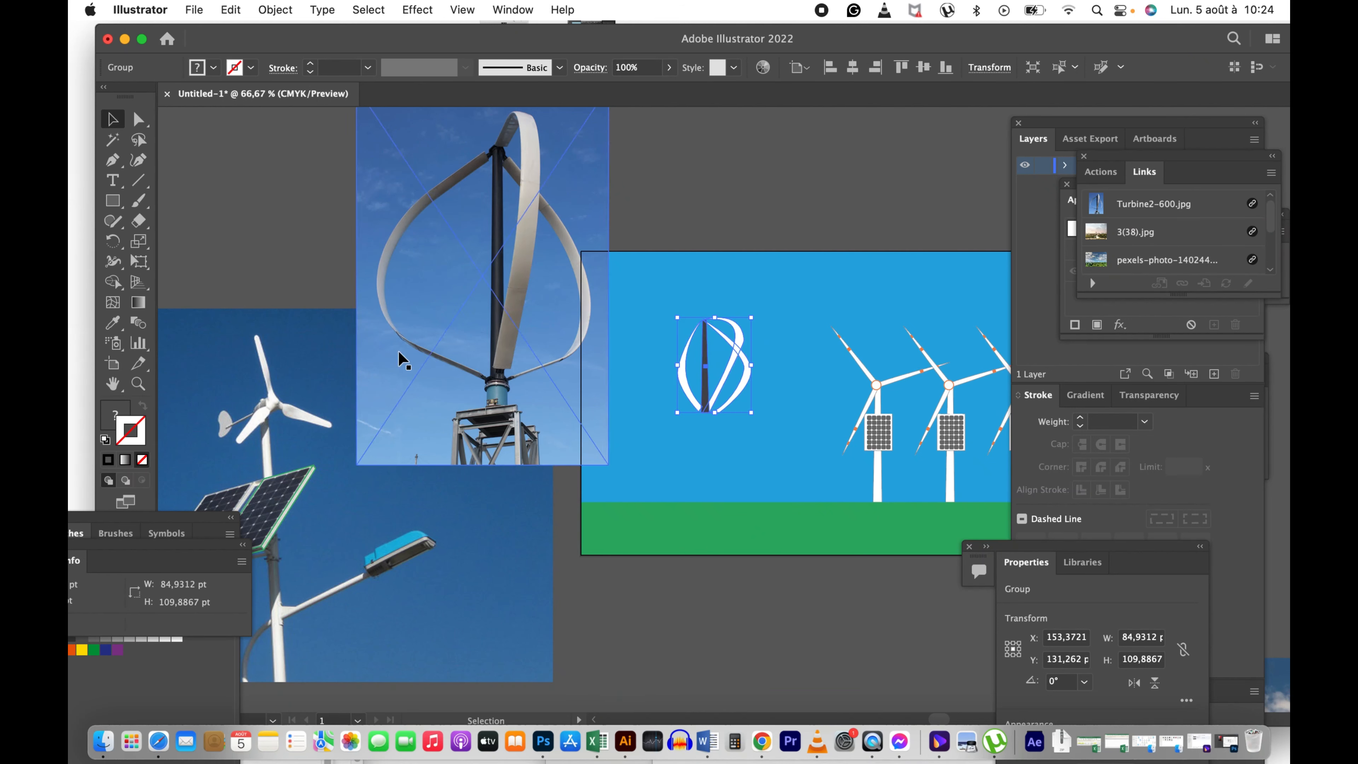
Step: Draw a rectangular post about 14 × 32 pt beneath the mast and fill it with the blue-grey sampled from the photo's turbine base
left_click(126, 202)
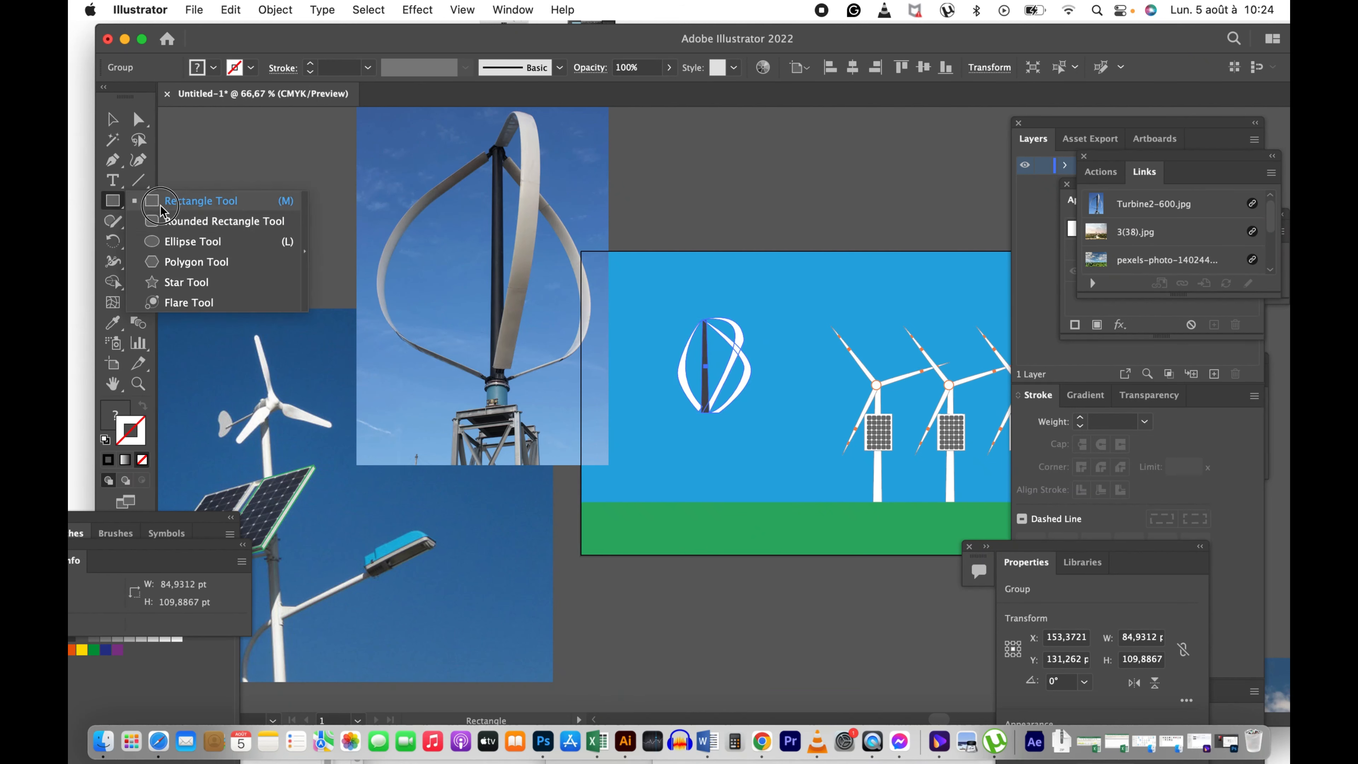
mouse_move(716, 450)
left_mouse_down()
mouse_move(725, 460)
mouse_move(725, 439)
mouse_move(712, 440)
left_mouse_up()
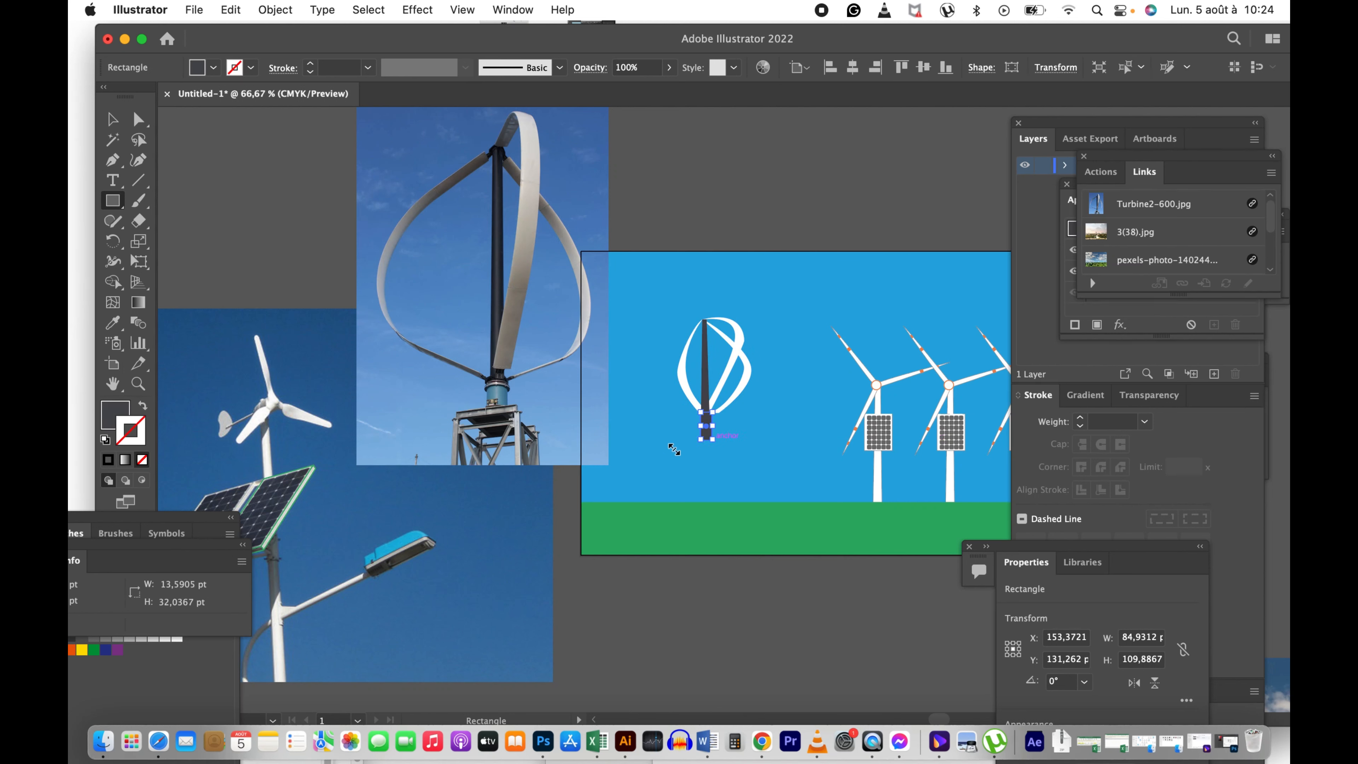
left_click(503, 381)
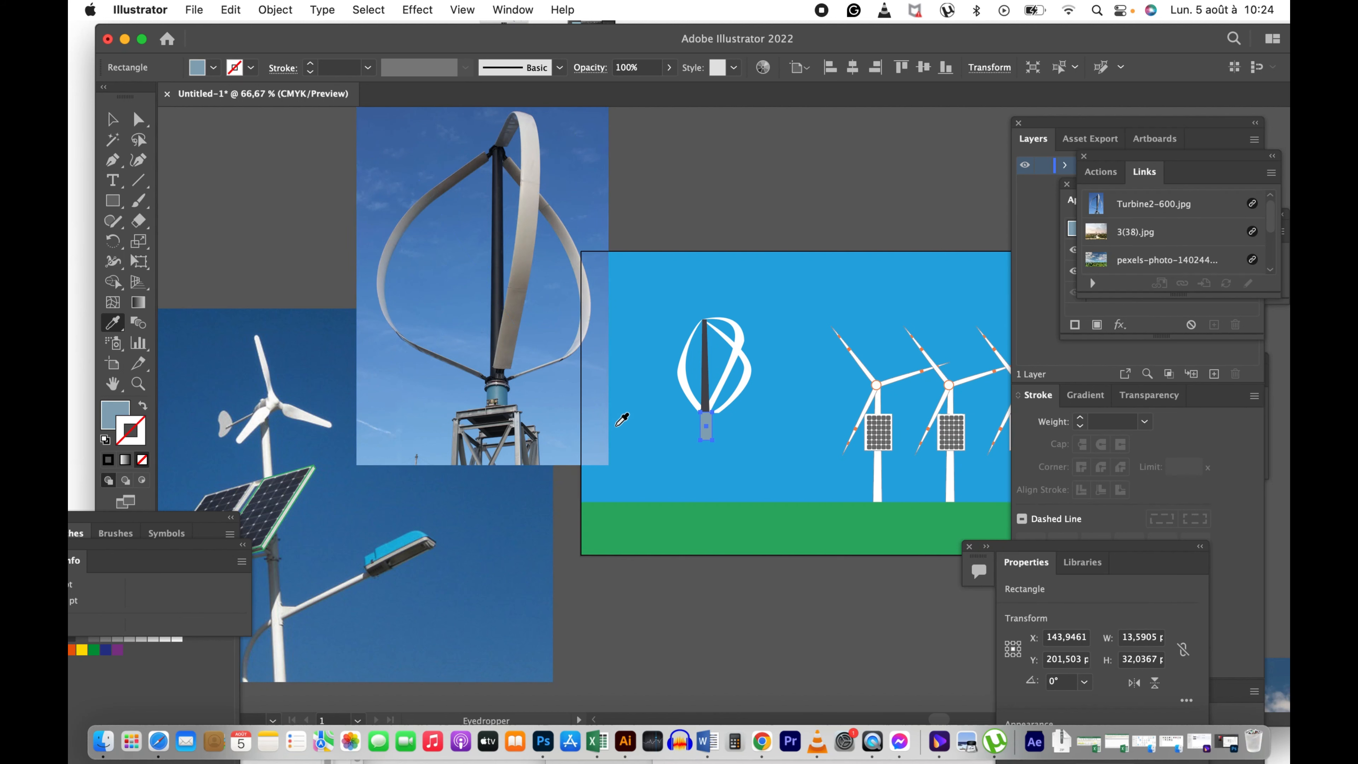
key("v")
left_click(779, 244)
Step: Draw a wider blue-grey rounded rectangle as a collar over the joint between the blades and the post
key("z")
left_click(782, 389)
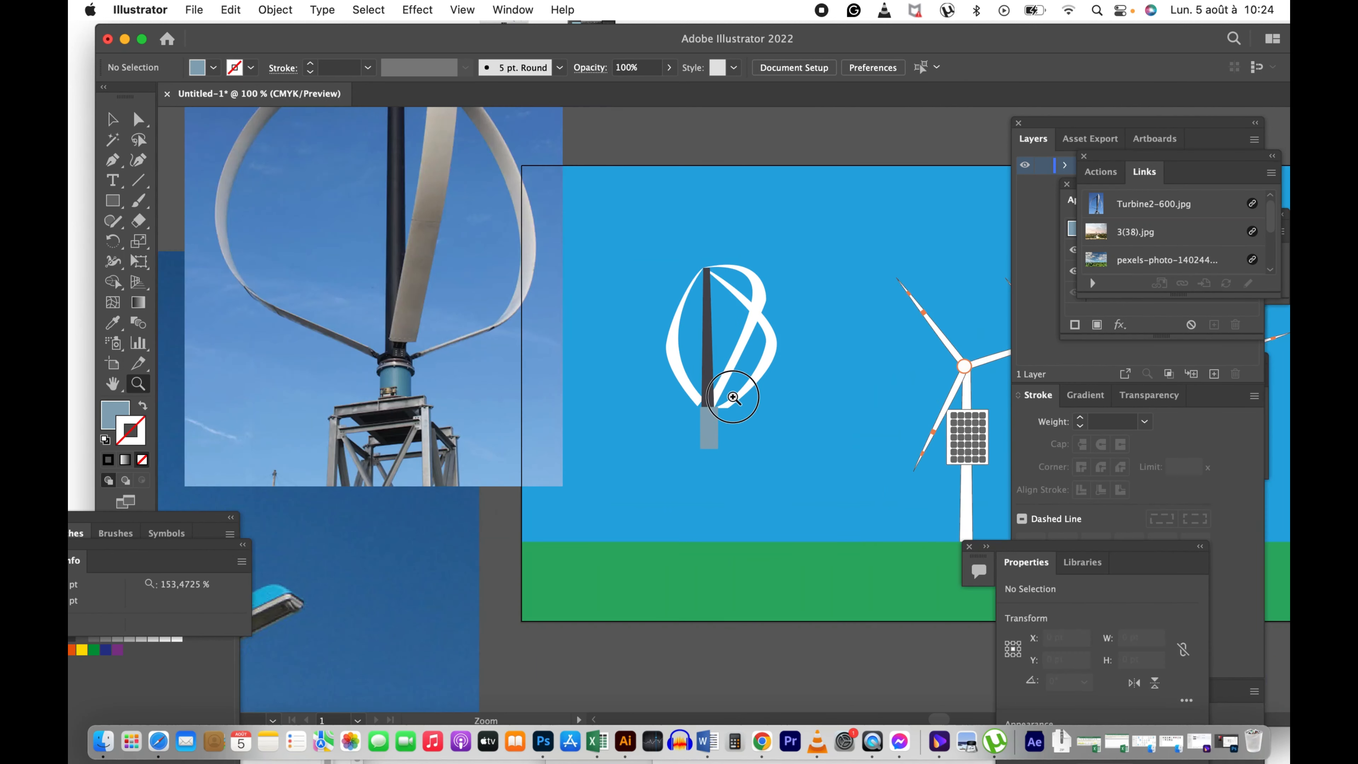
left_click(719, 398)
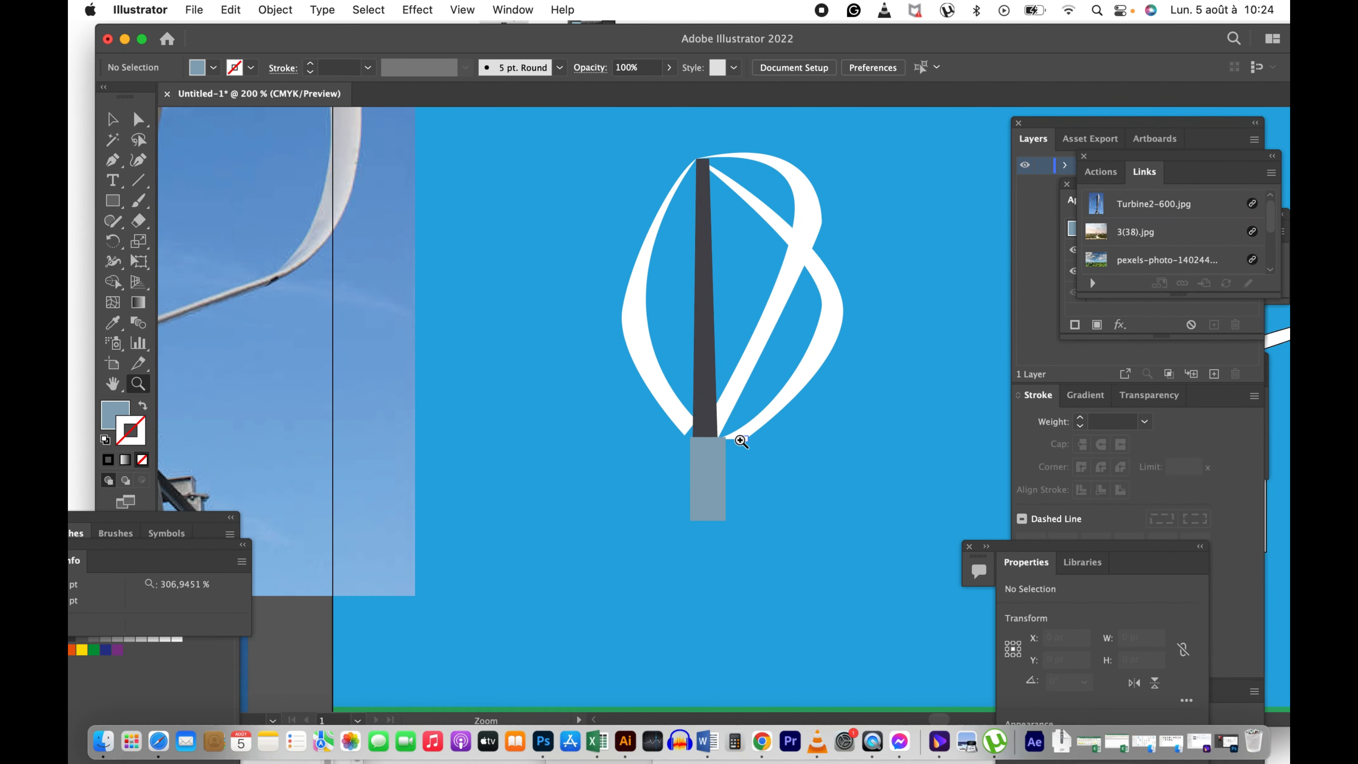
left_click_drag(121, 205, 202, 207)
left_click_drag(114, 206, 177, 219)
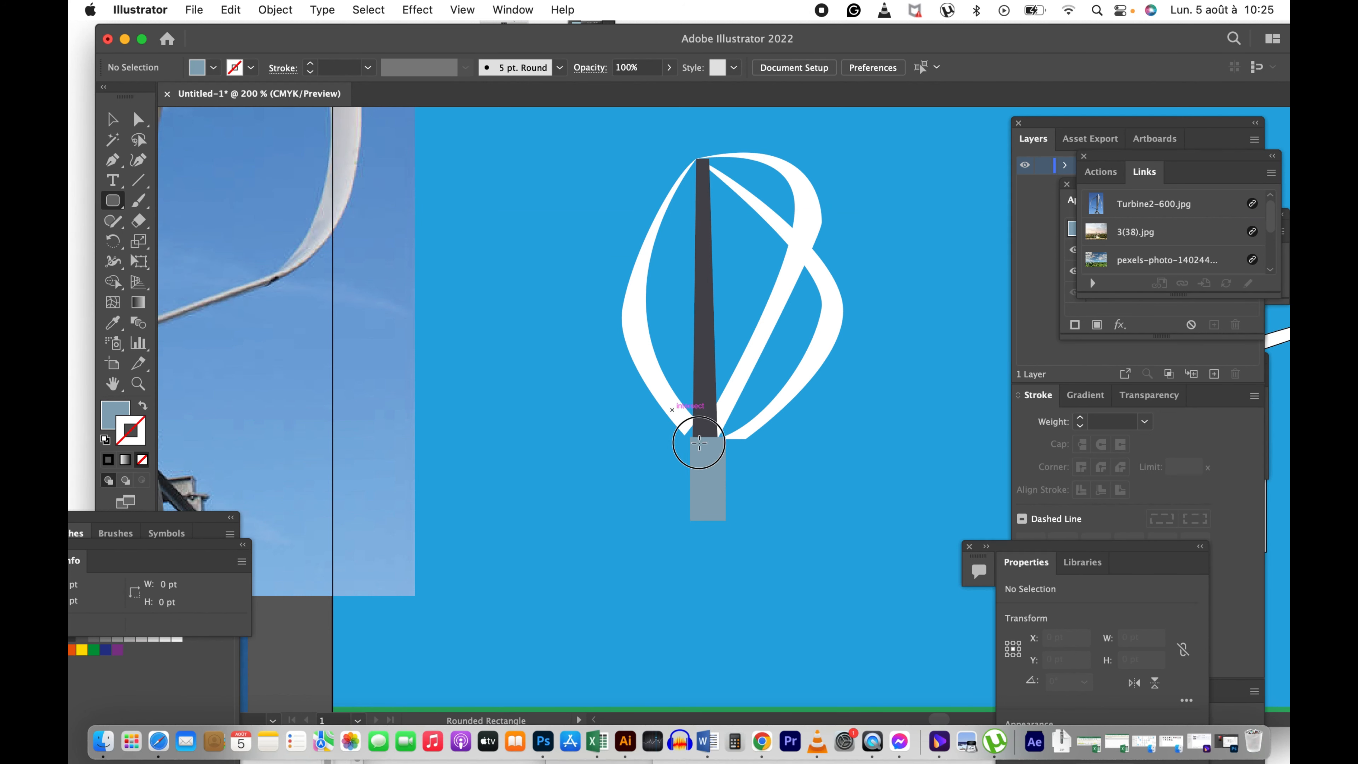
mouse_move(673, 409)
left_mouse_down()
mouse_move(757, 455)
mouse_move(717, 430)
left_mouse_up()
key("v")
left_click(800, 518)
left_click(777, 517)
key("z")
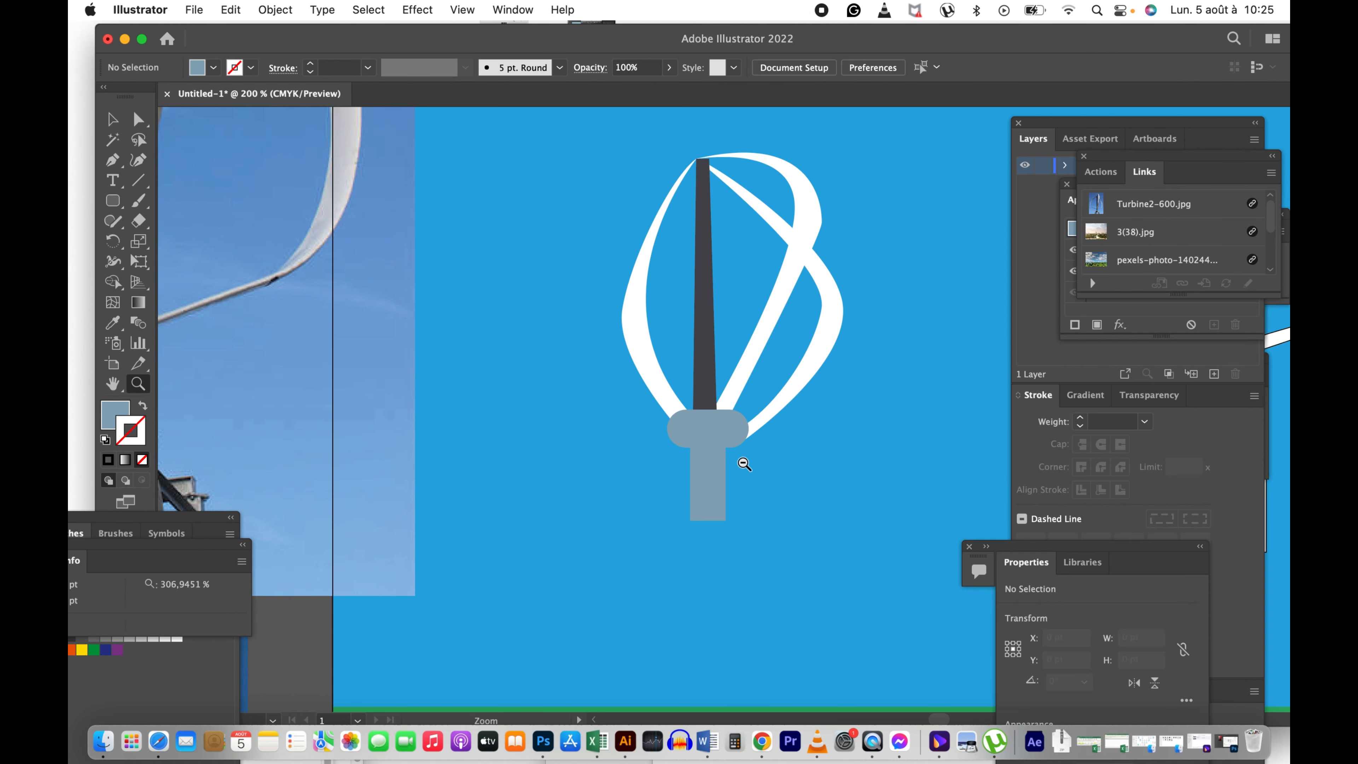
left_click(758, 485, "alt")
left_click(760, 487, "alt")
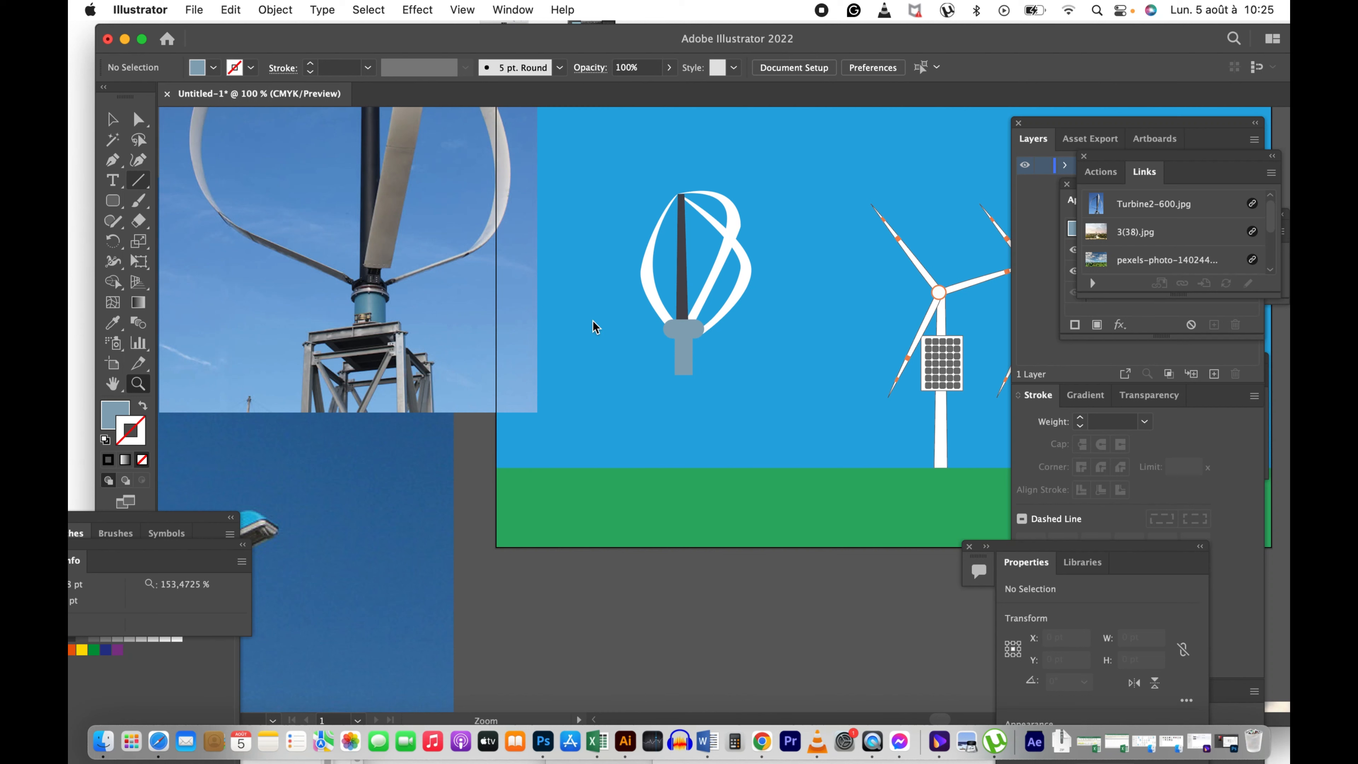
key("\\")
left_click(660, 388)
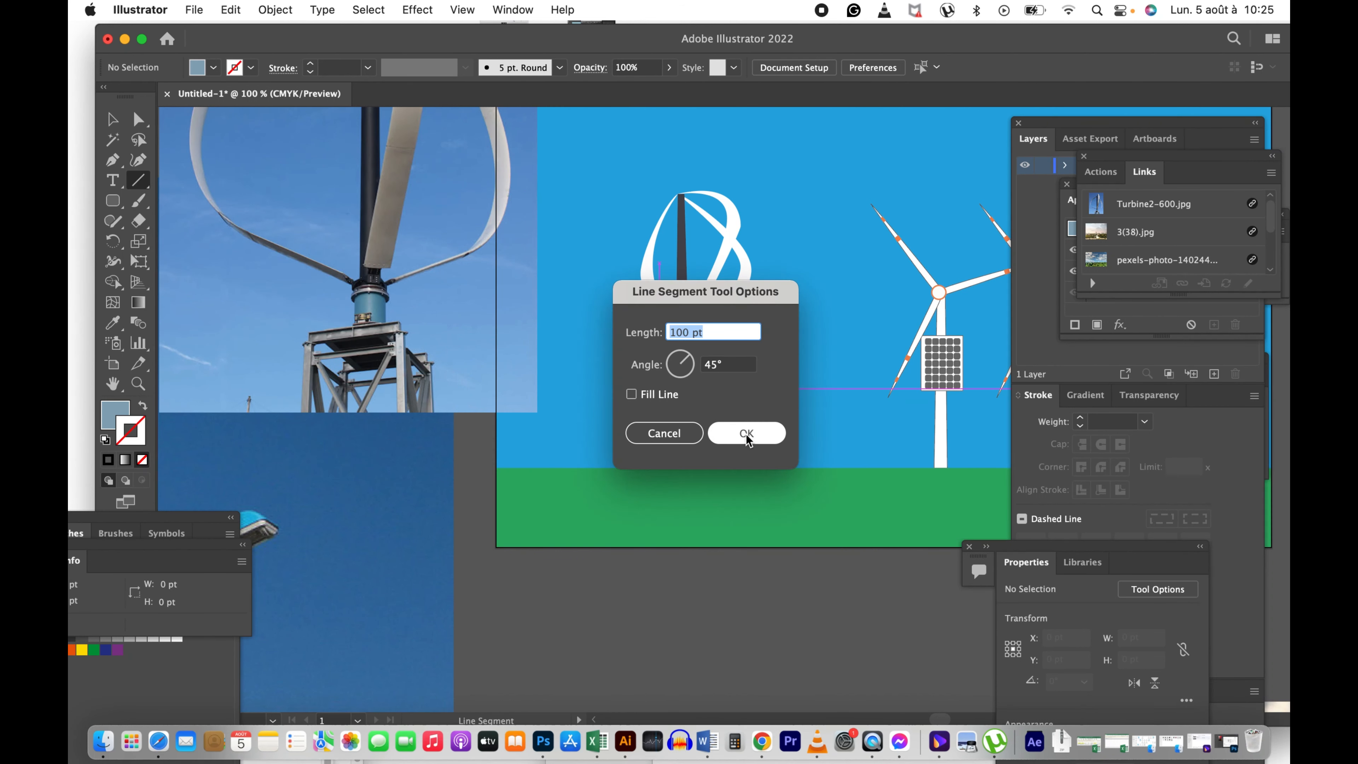
left_click(673, 438)
left_click_drag(646, 388, 647, 390)
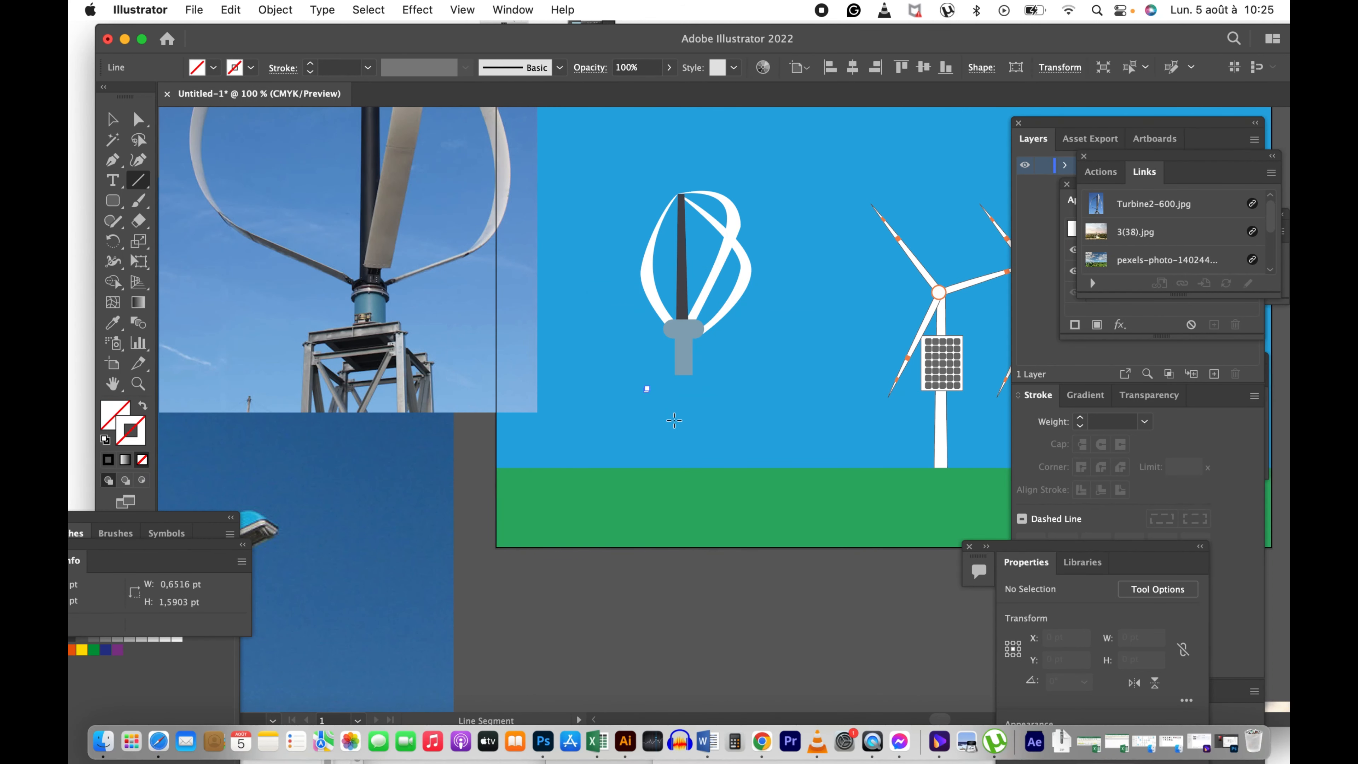
key("Delete")
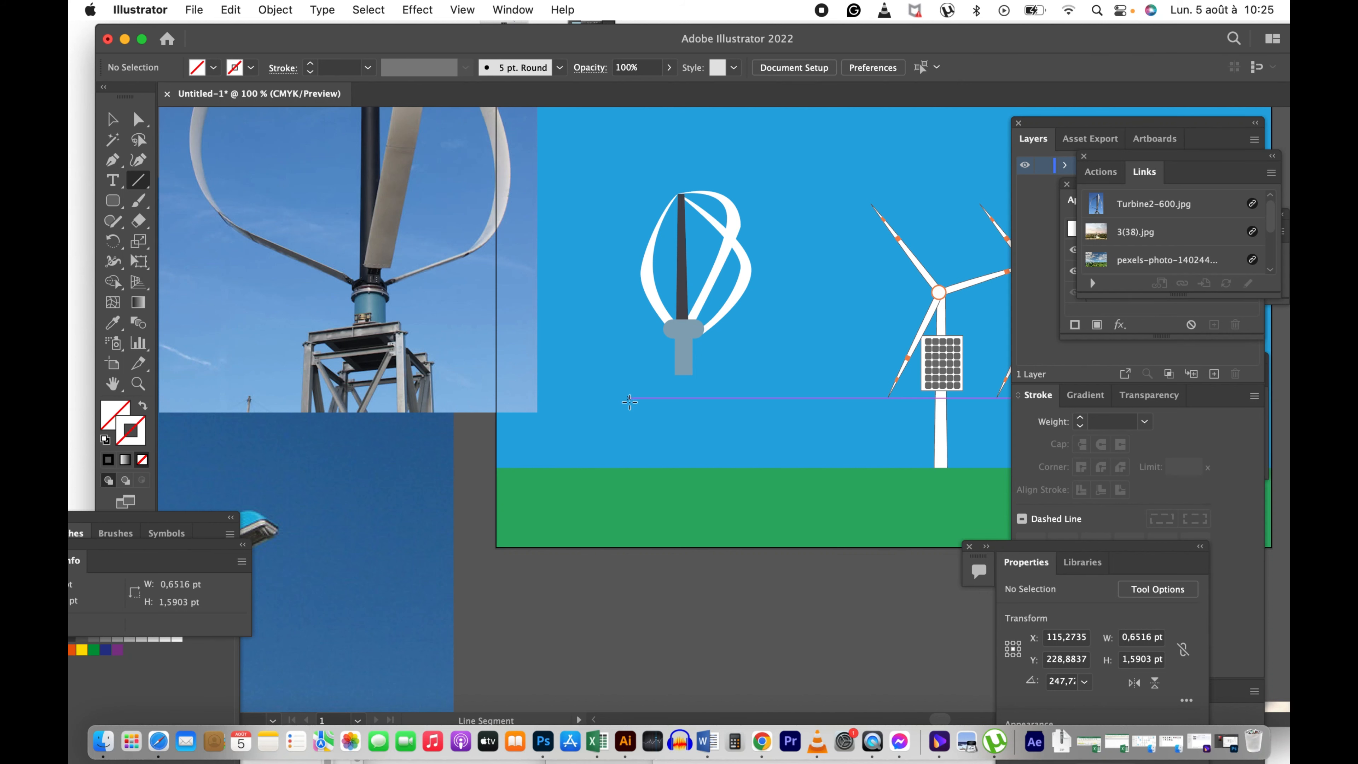
left_click(113, 200)
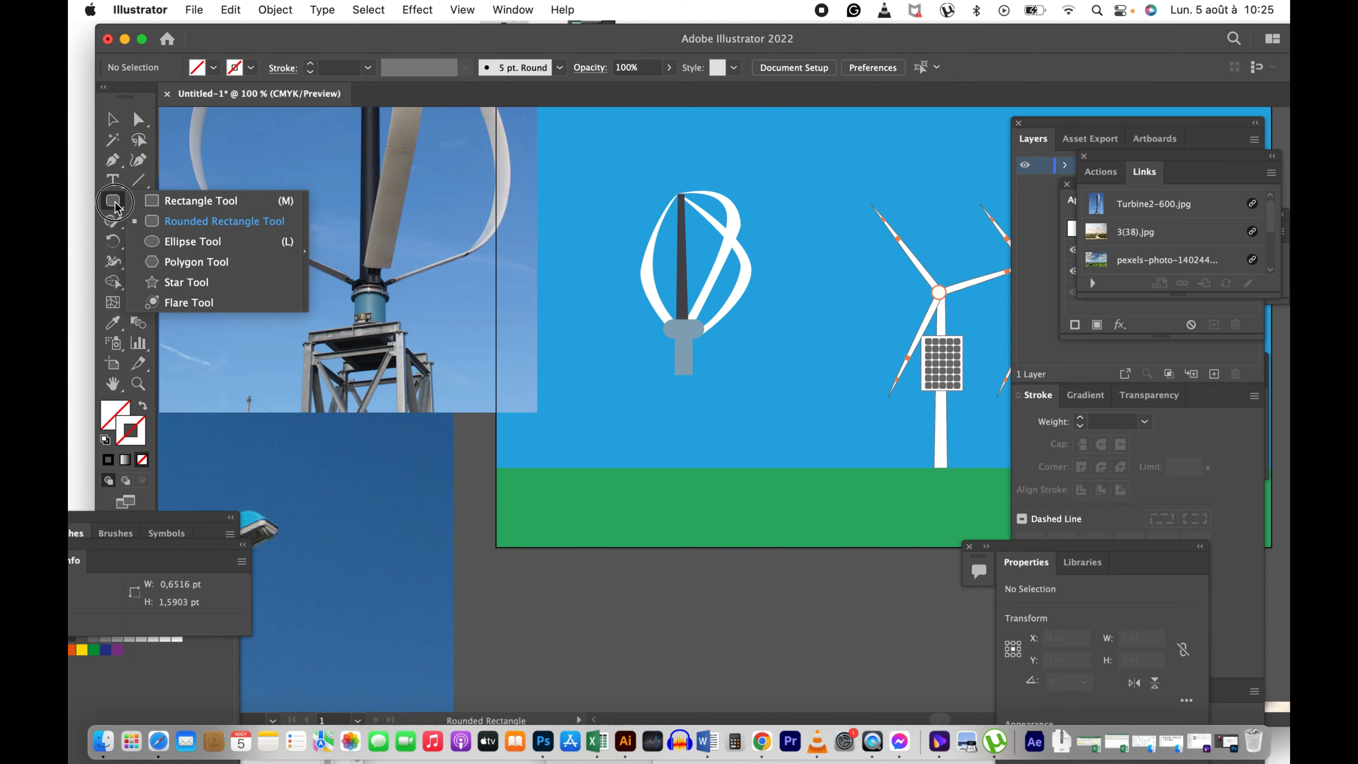
left_click(180, 207)
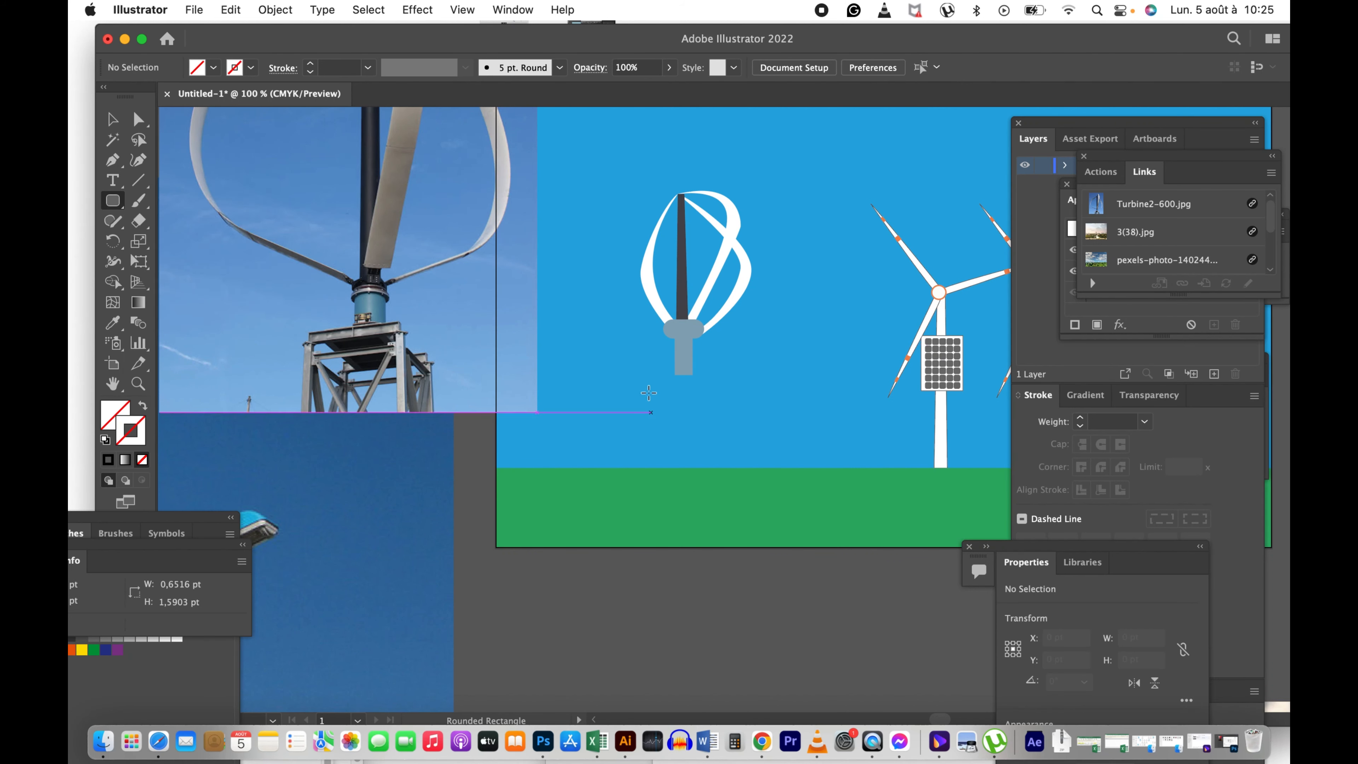
left_click_drag(641, 381, 660, 409)
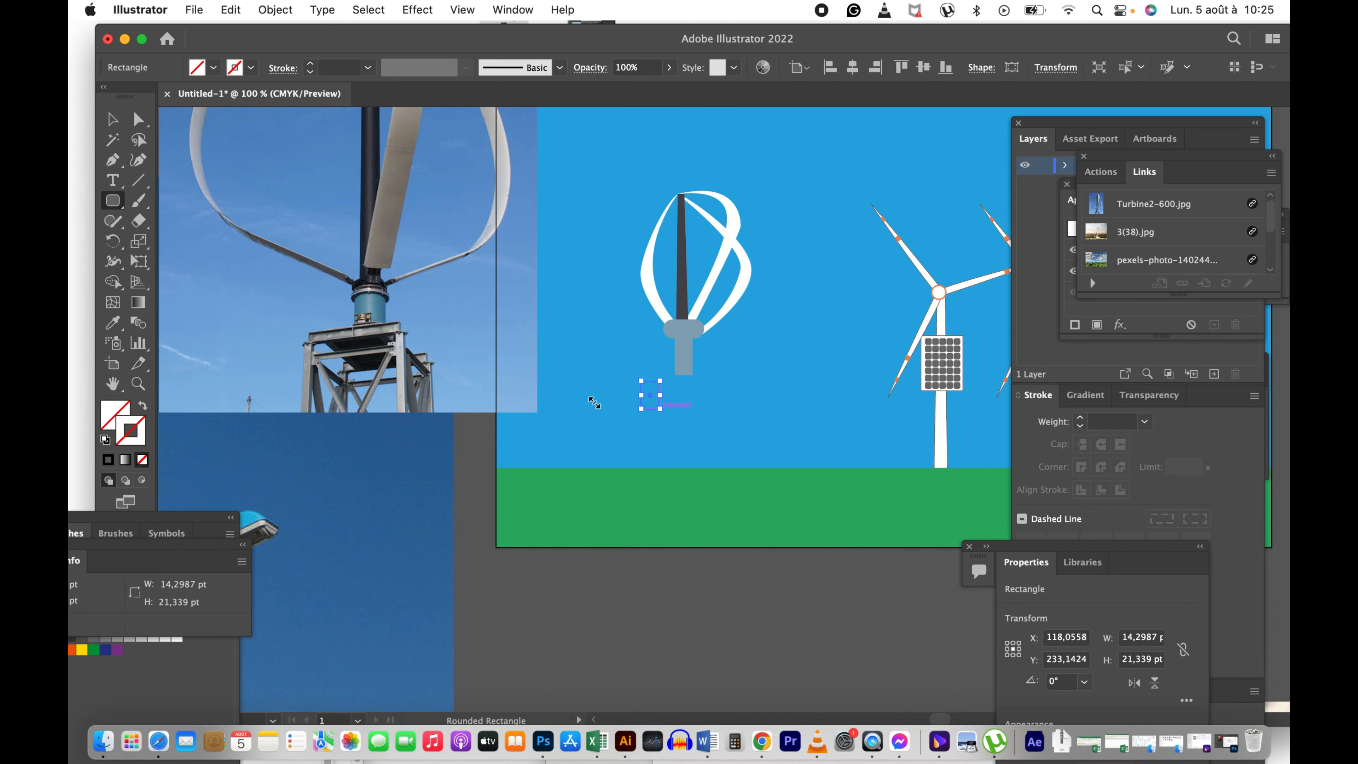
key("Delete")
Step: Draw a thin horizontal rectangle about 38 × 4 pt just below the post and give it a white fill without stroke
left_click(112, 201)
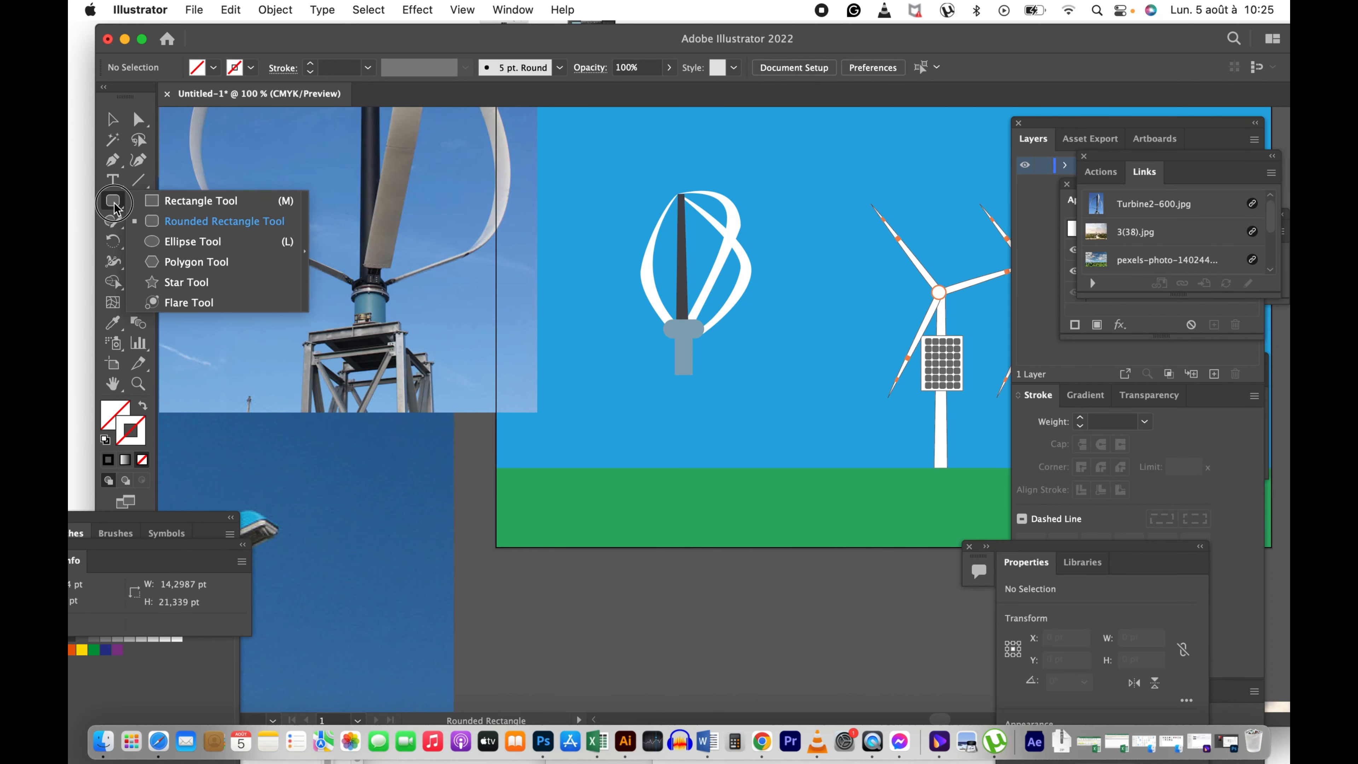
left_click(191, 205)
left_click_drag(629, 385, 678, 390)
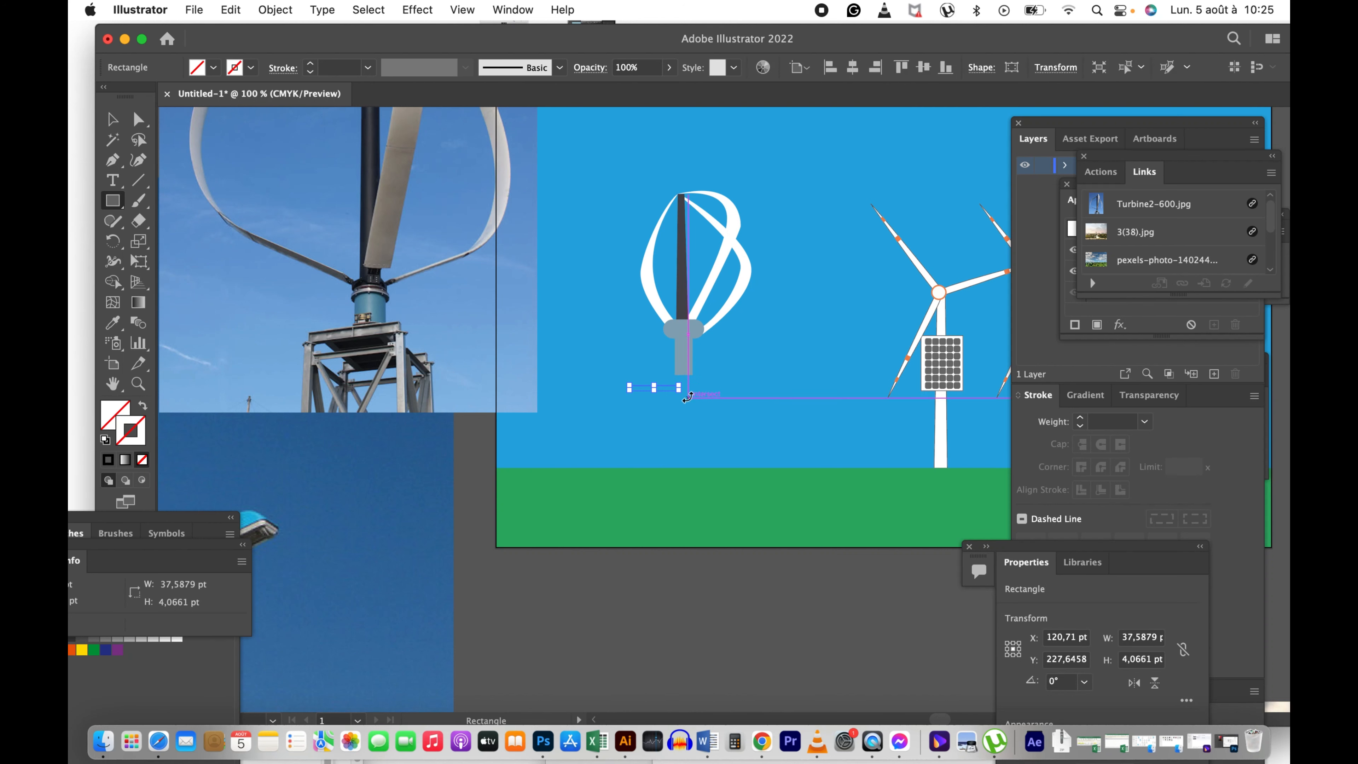
key("v")
left_click_drag(153, 515, 374, 437)
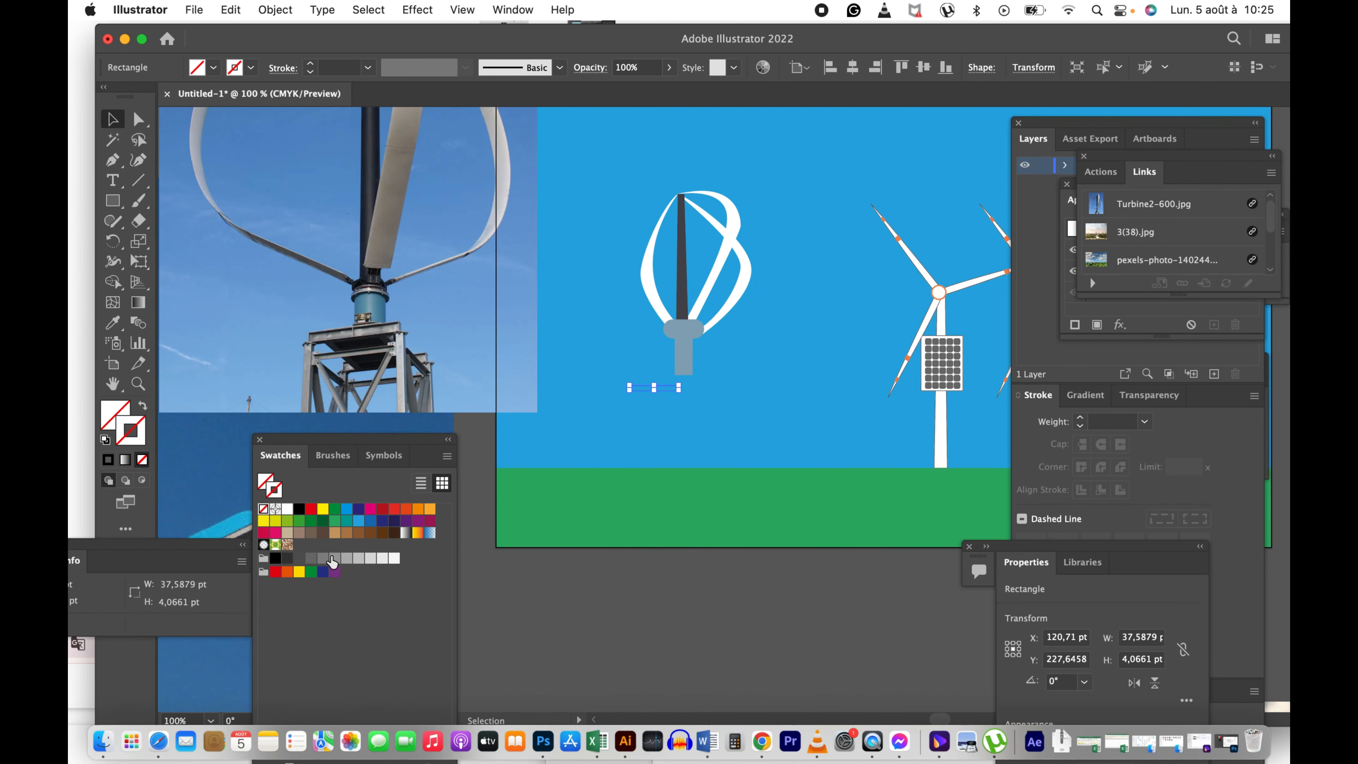
left_click(289, 510)
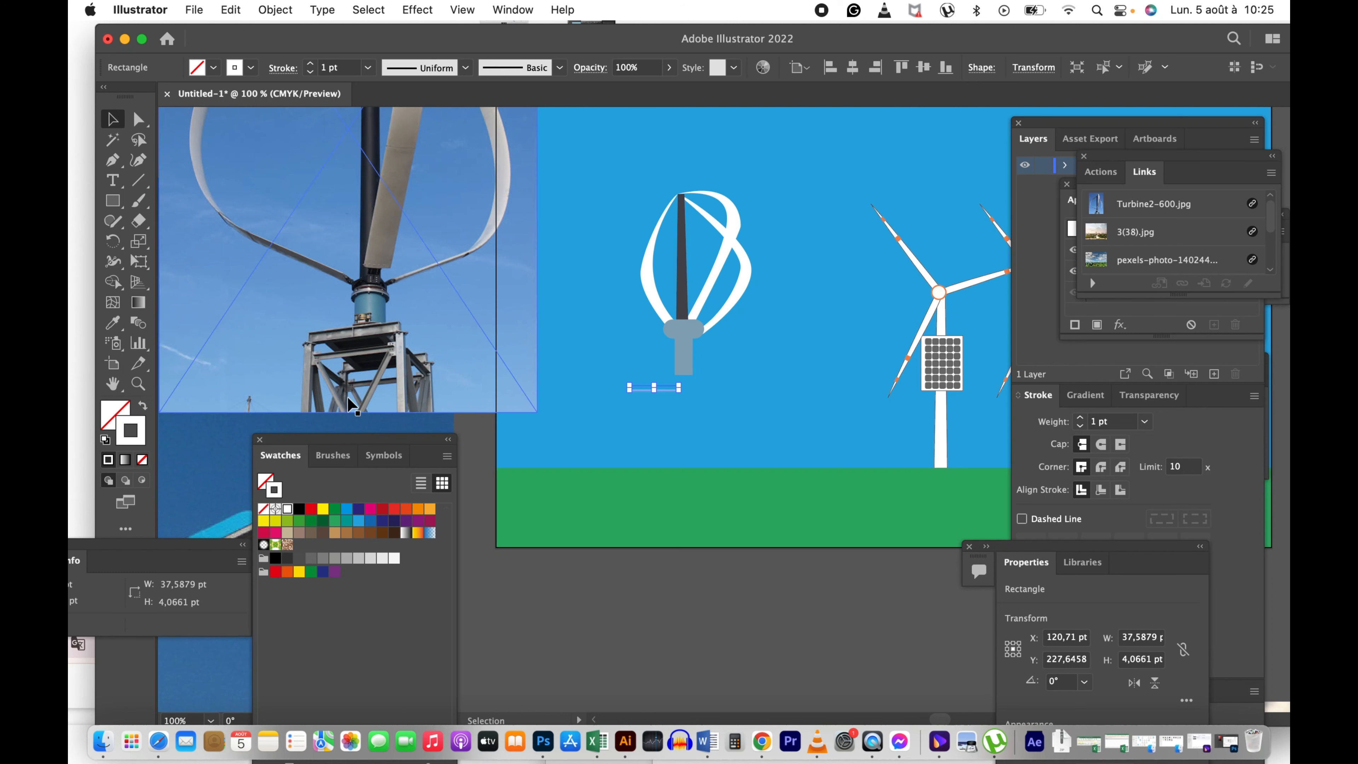
left_click(143, 407)
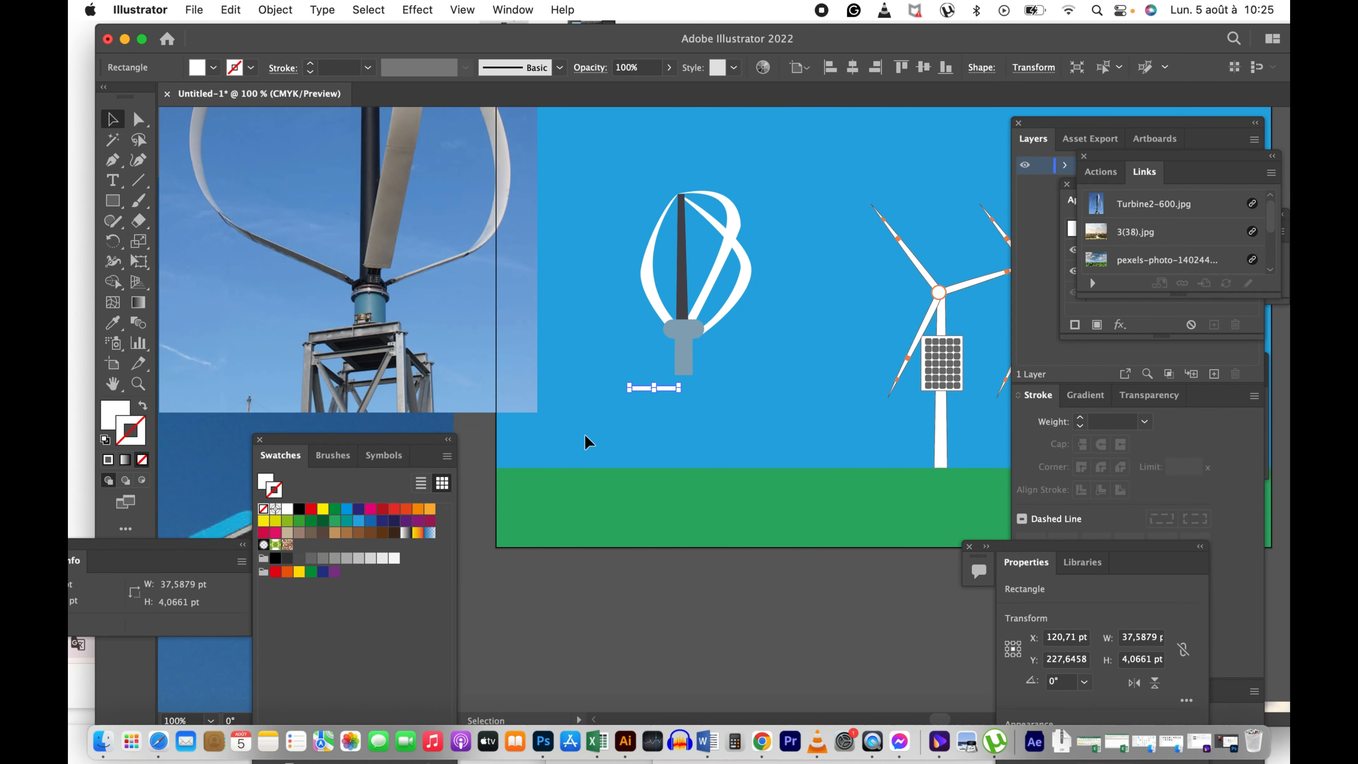
Step: Rotate the white bar to 45°, place it under the post and repeat it downward at even spacing into a column of five bars
key("z")
left_click_drag(585, 440, 663, 379)
left_click(663, 378)
key("v")
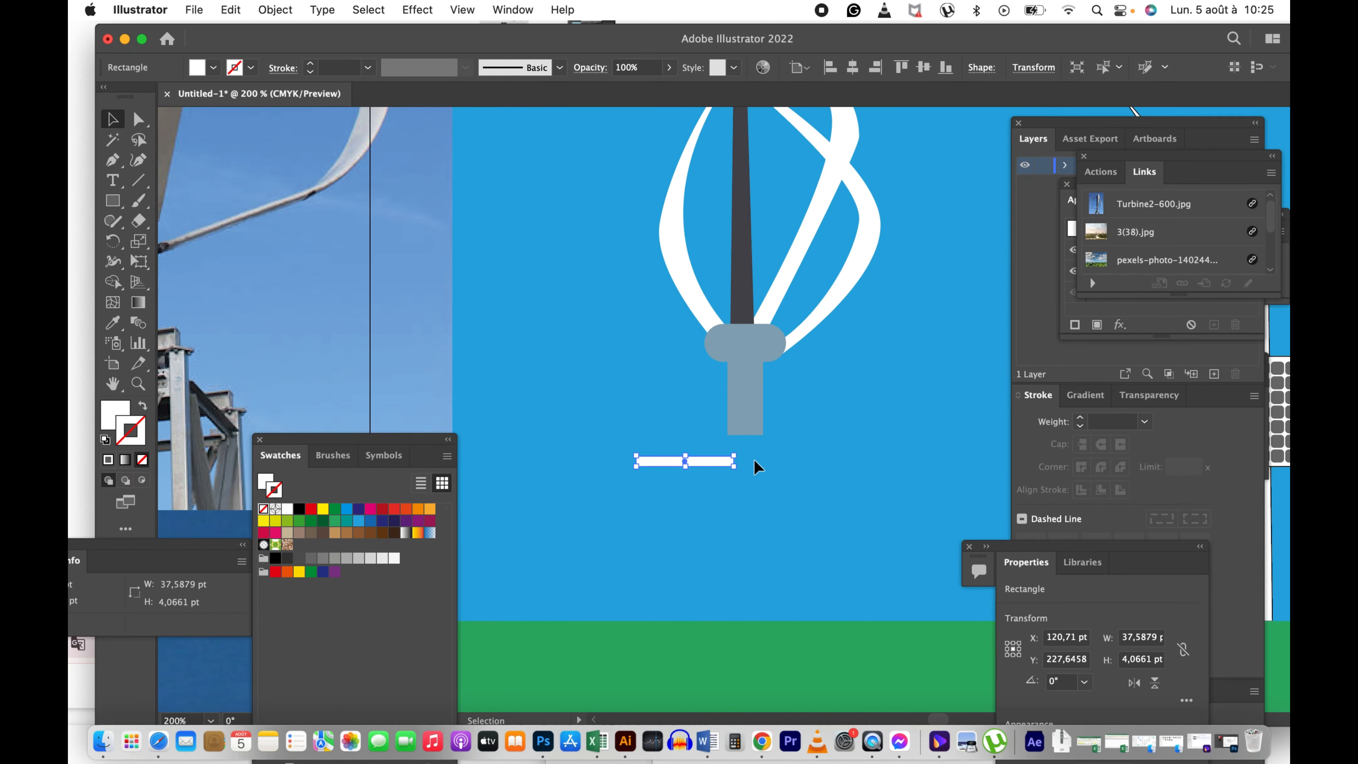
mouse_move(742, 473)
left_mouse_down()
mouse_move(739, 415)
mouse_move(753, 467)
mouse_move(737, 454)
mouse_move(754, 450)
mouse_move(737, 449)
mouse_move(720, 473)
mouse_move(758, 449)
mouse_move(753, 496)
left_mouse_up()
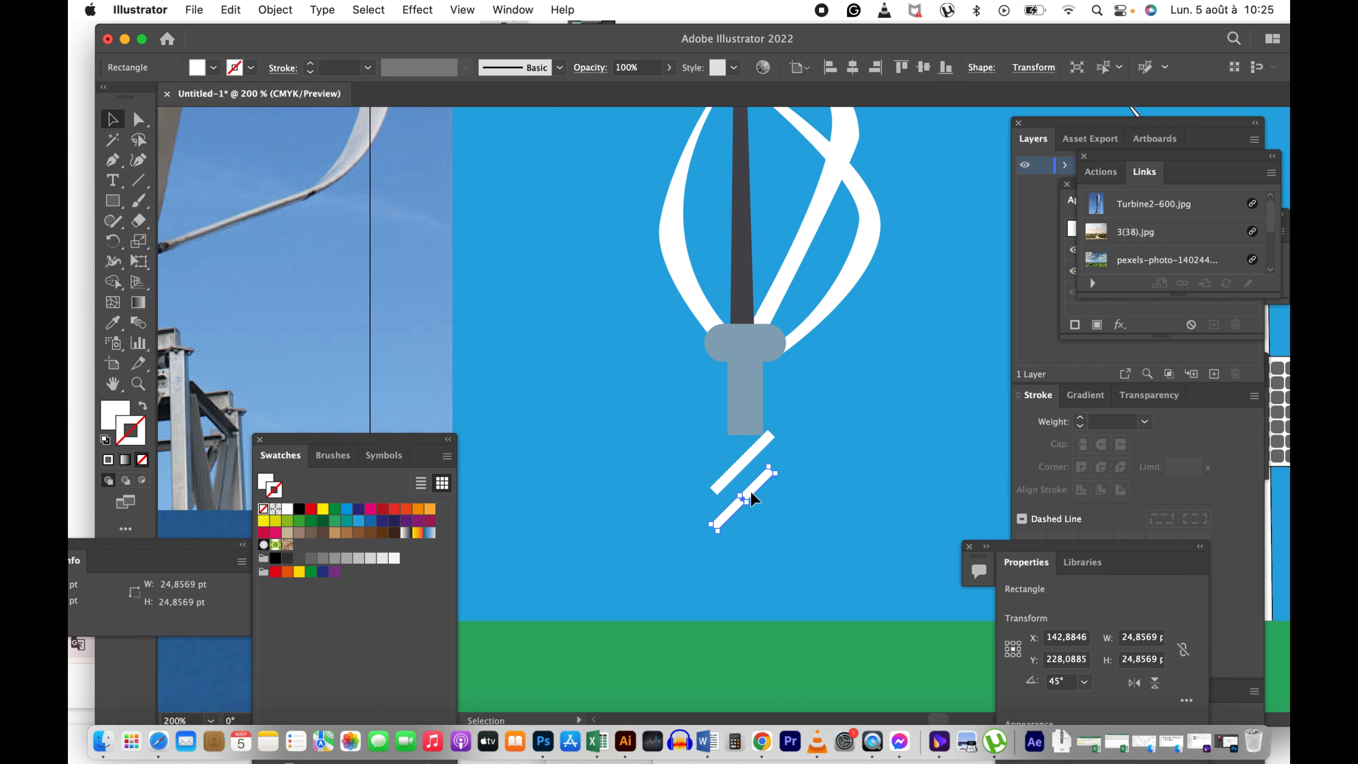
key("ctrl+d")
key("ctrl+d")
key("super+d")
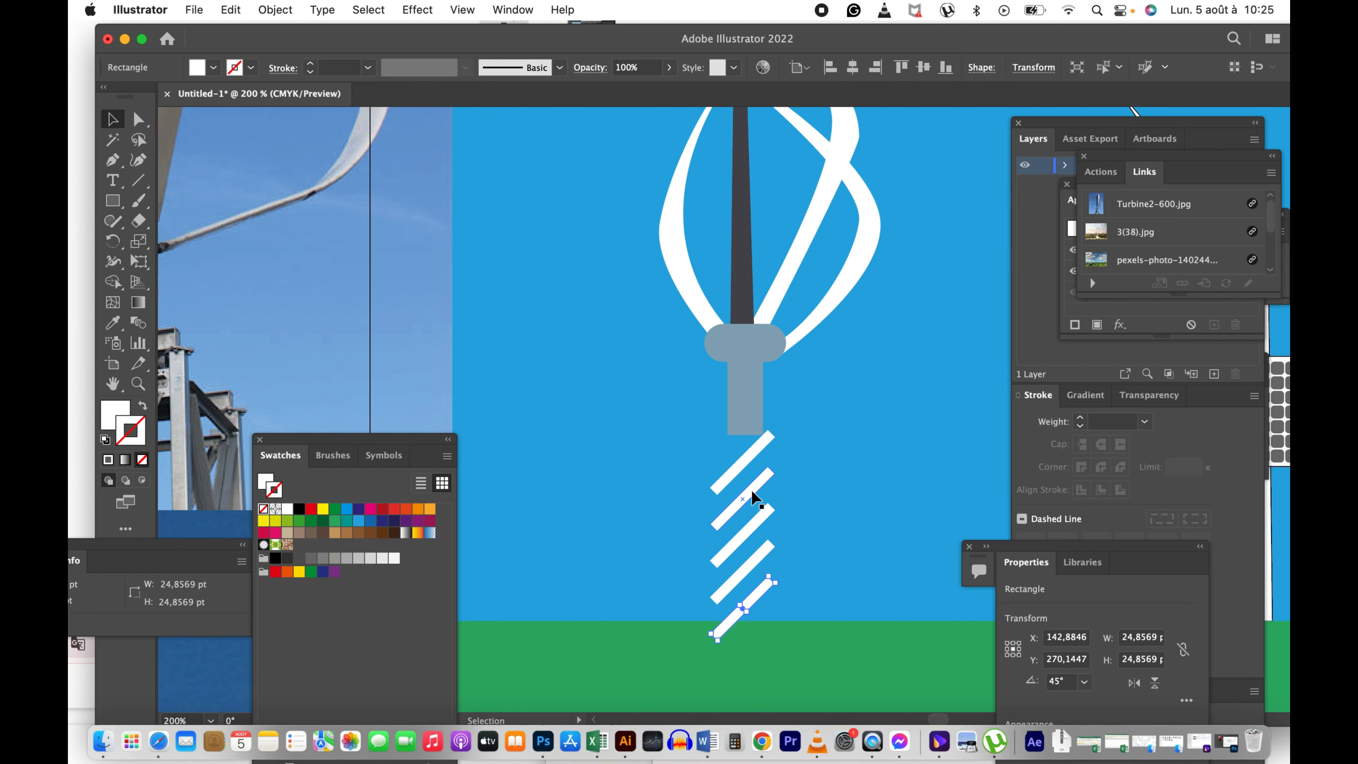
Step: Group the five diagonal bars and reflect a copy of the group over them to form a crisscross lattice
left_click_drag(809, 451, 698, 587)
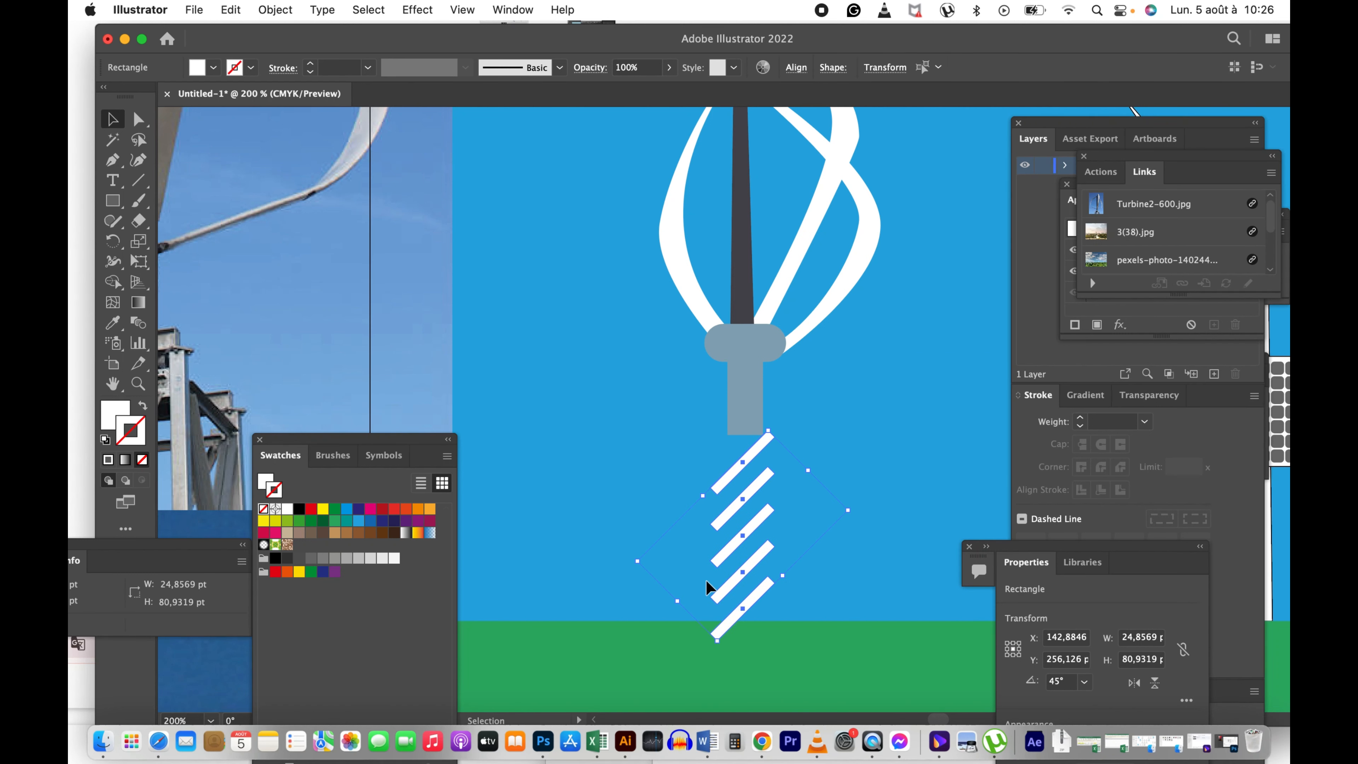
key("super+g")
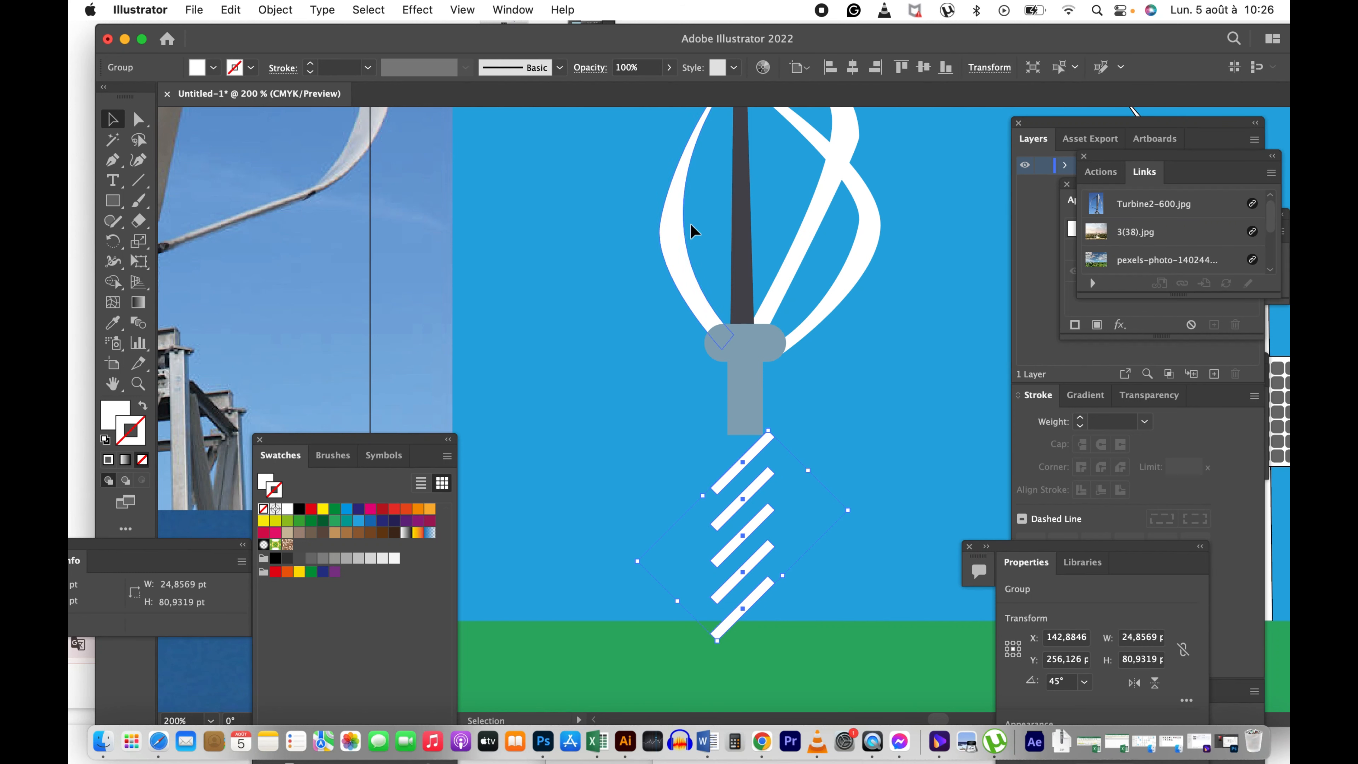
left_click_drag(122, 244, 161, 246)
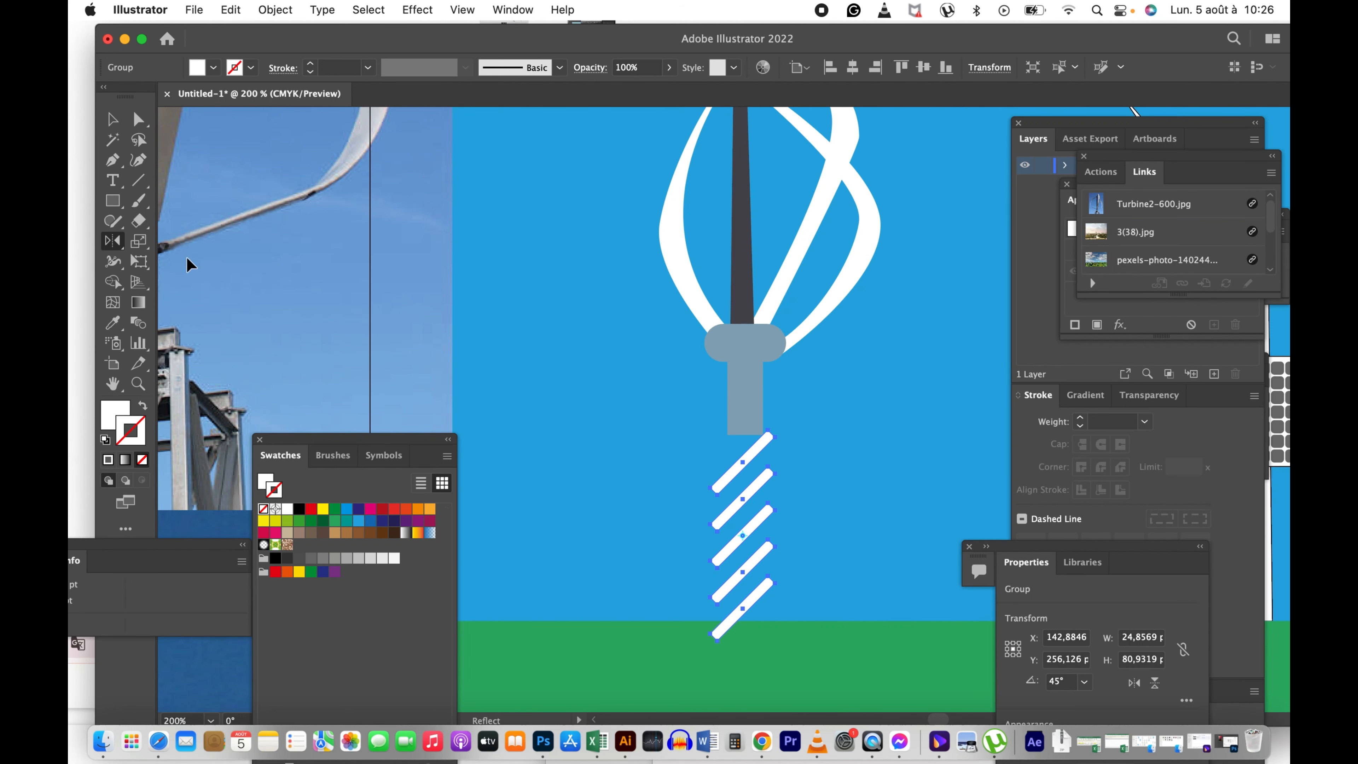
key("Return")
left_click(872, 499)
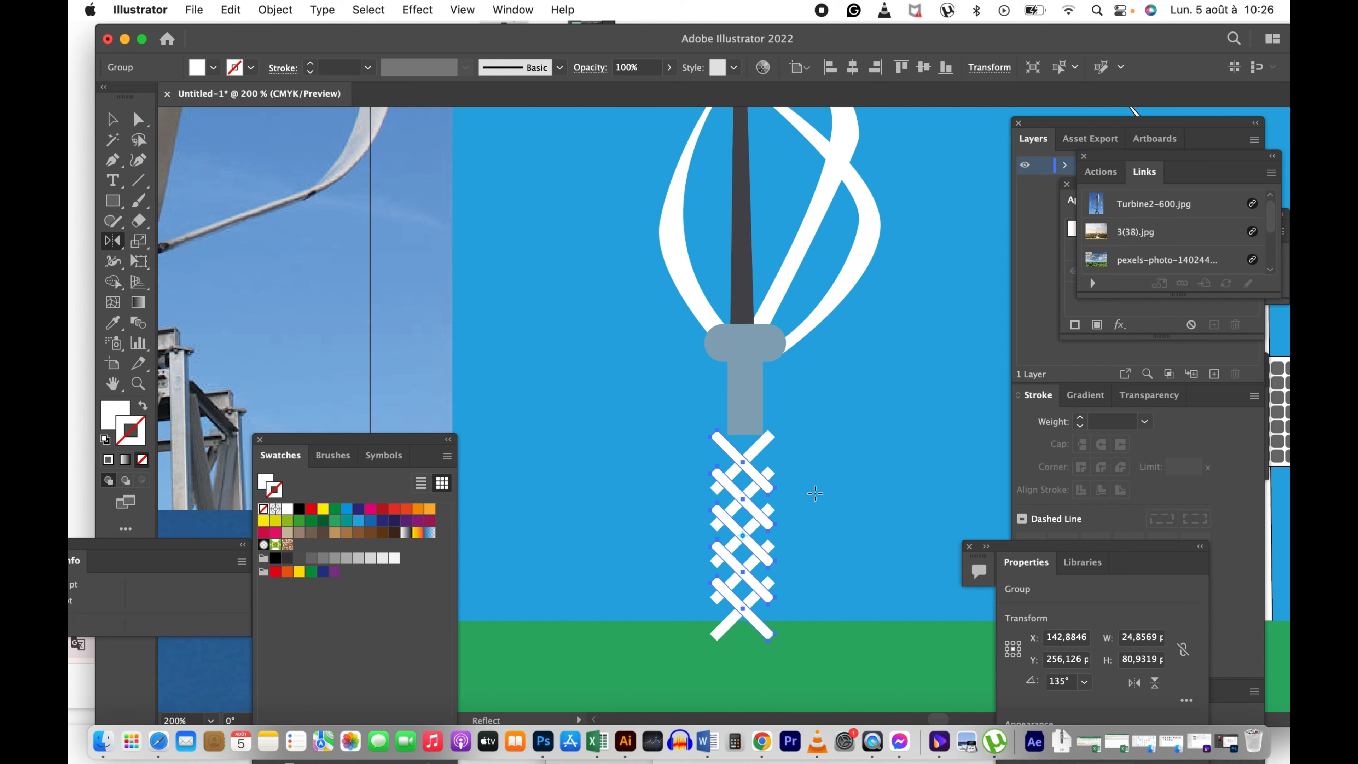
Step: Draw a thin white vertical rail about 3.4 × 78 pt along one side of the lattice and duplicate it along the other side
key("v")
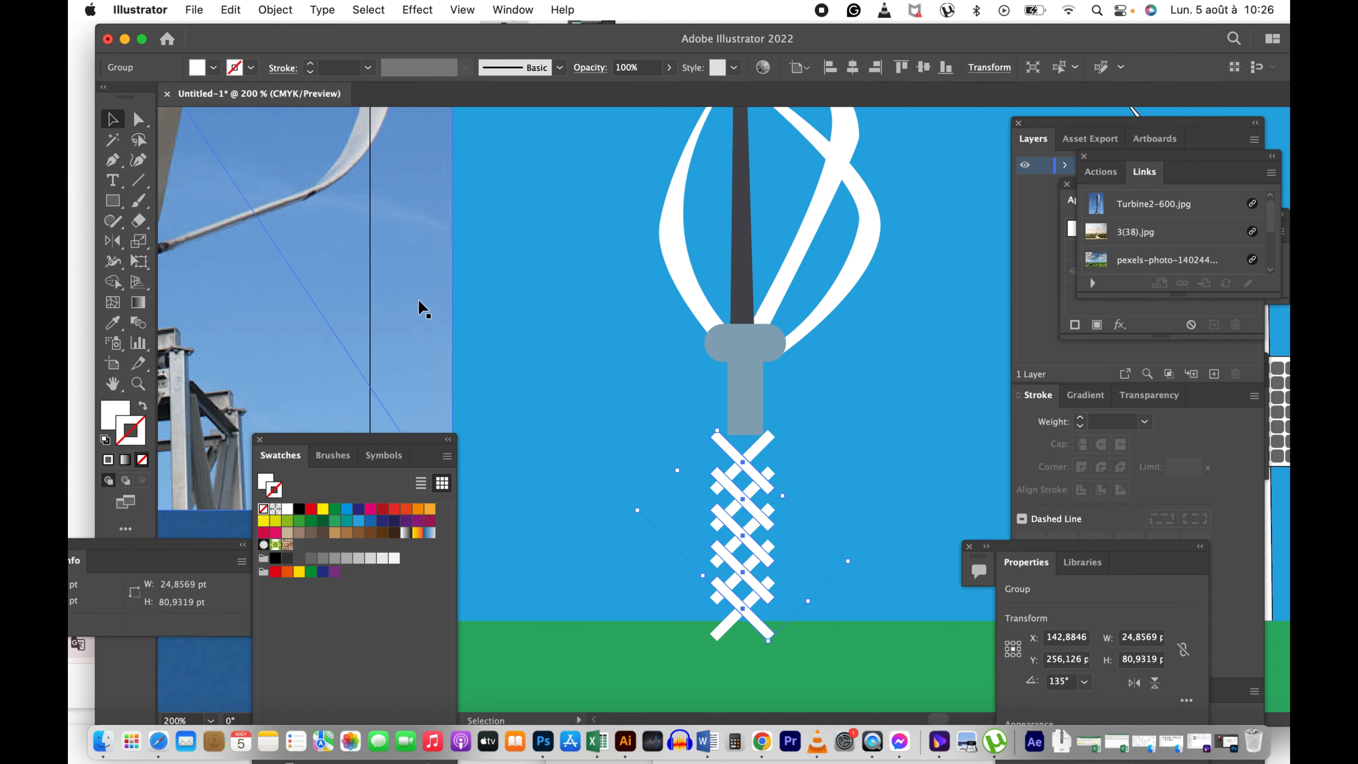
left_click_drag(114, 198, 182, 201)
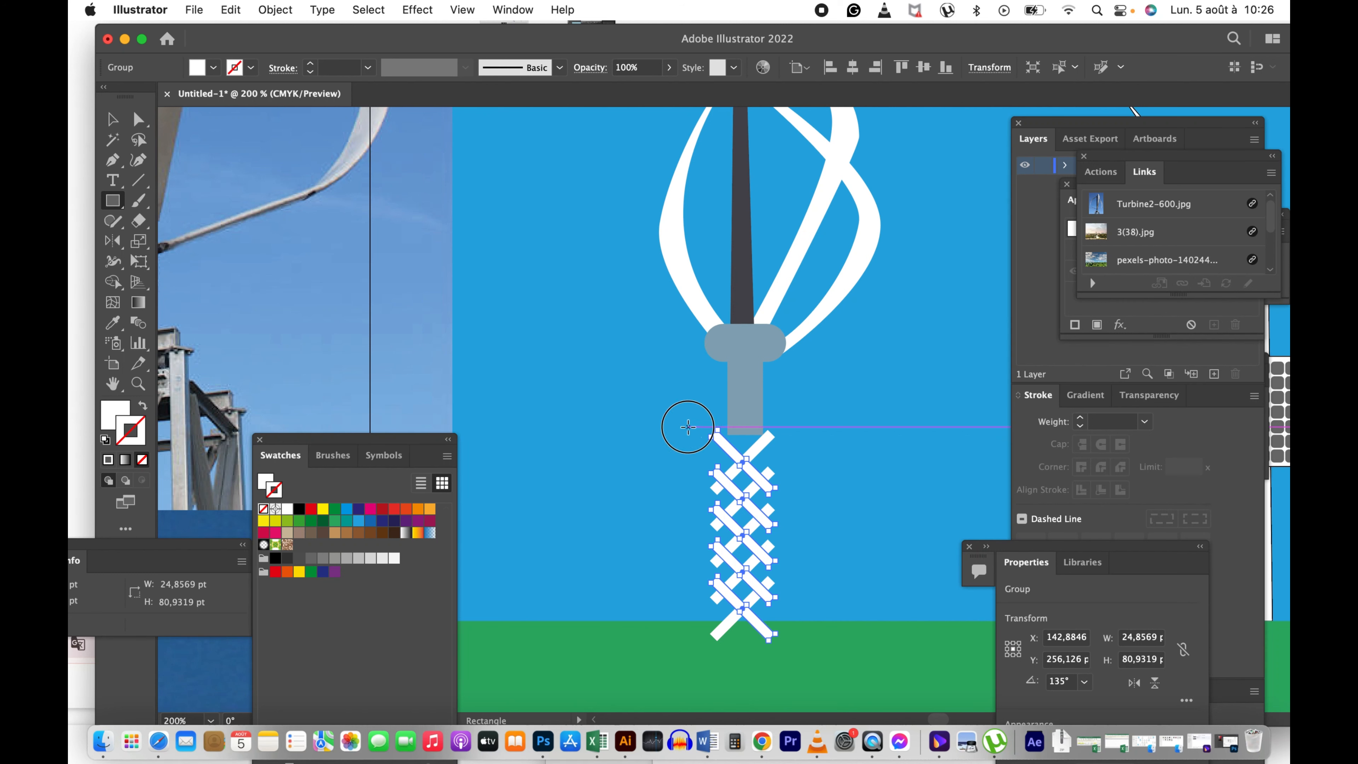
left_click_drag(688, 426, 774, 605)
key("v")
key("z")
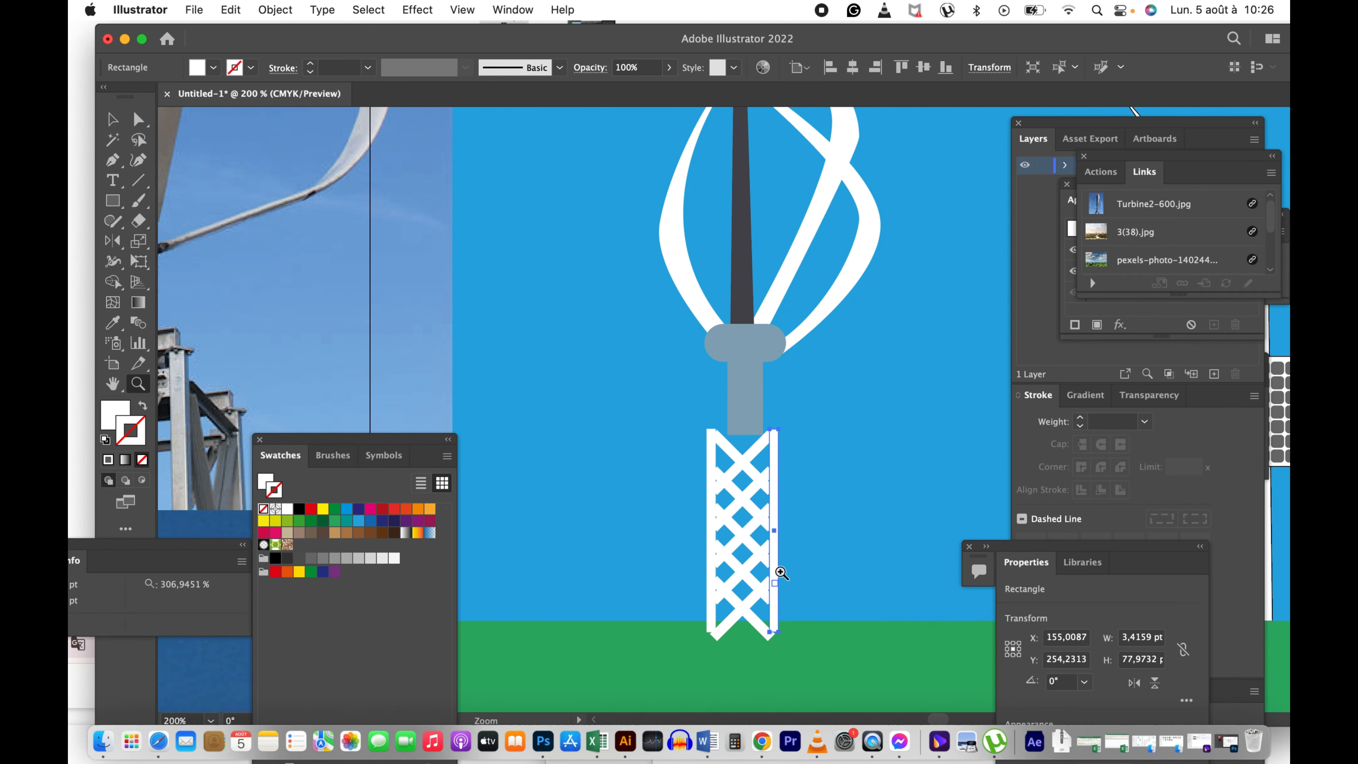
Step: Rotate the lattice's right rail to 90° and place it horizontally across the top of the lattice, starting at the left rail
left_click(772, 529, "alt")
left_click(770, 528, "alt")
left_click_drag(709, 331, 708, 424)
left_click(709, 424)
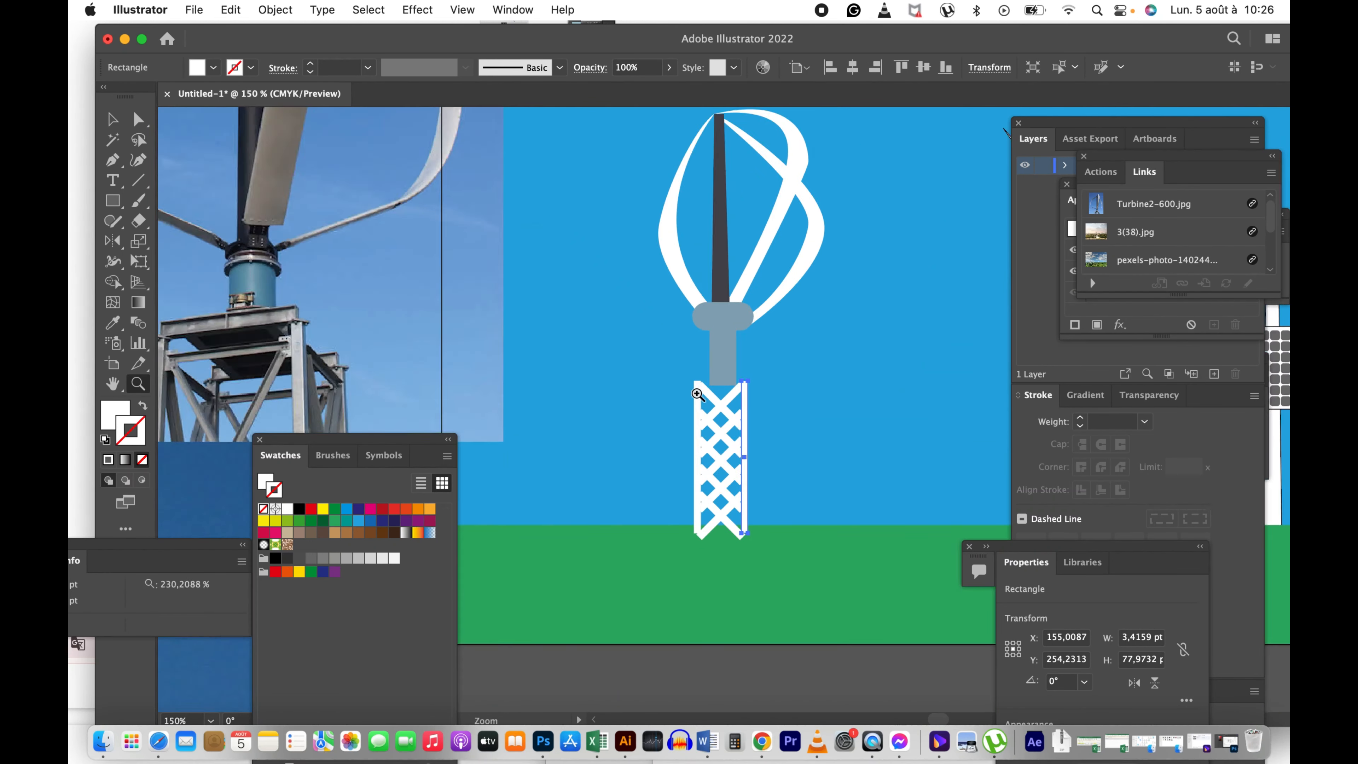
key("v")
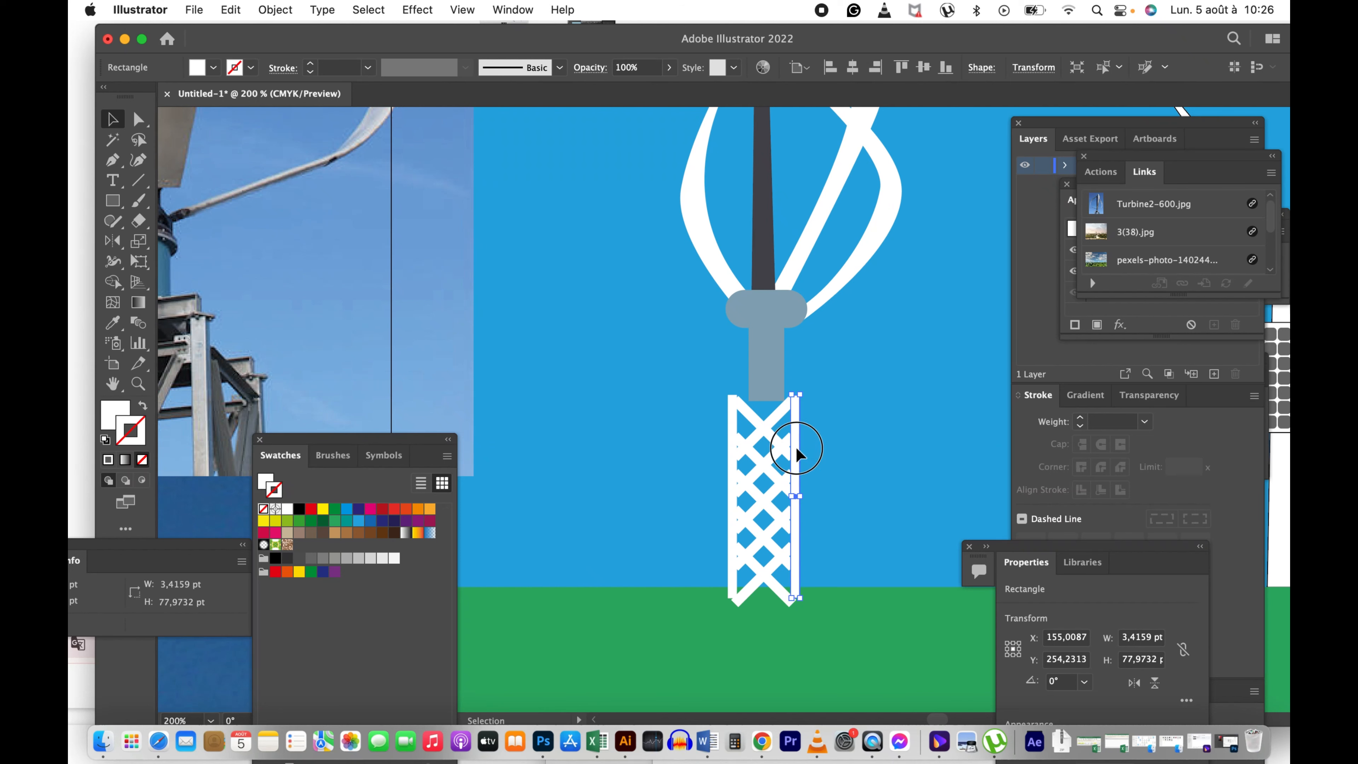
left_click_drag(797, 449, 667, 381)
left_click_drag(681, 537, 859, 405)
Step: Shorten the horizontal bar from its right end to about 28 pt so it spans only the lattice's width
key("z")
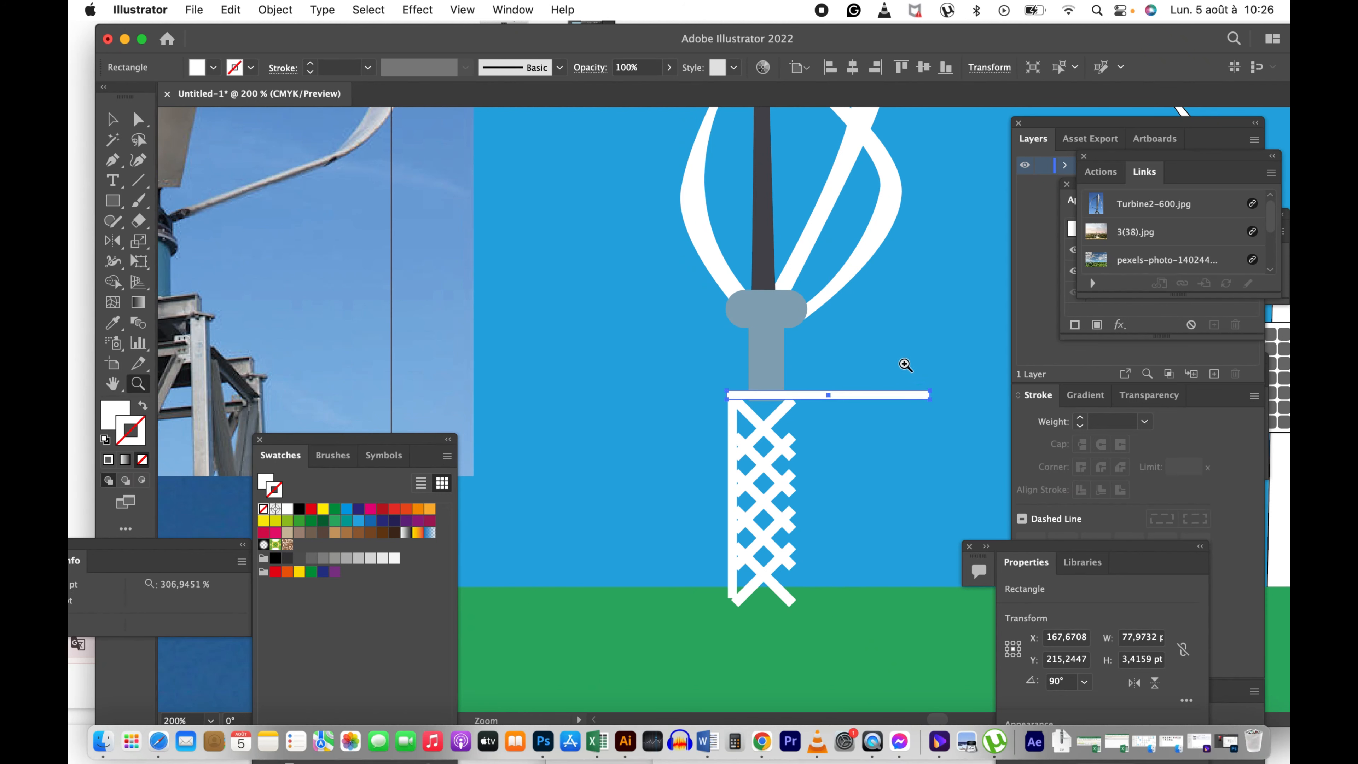
left_click(898, 368)
left_click(739, 433)
left_click_drag(702, 433, 748, 435)
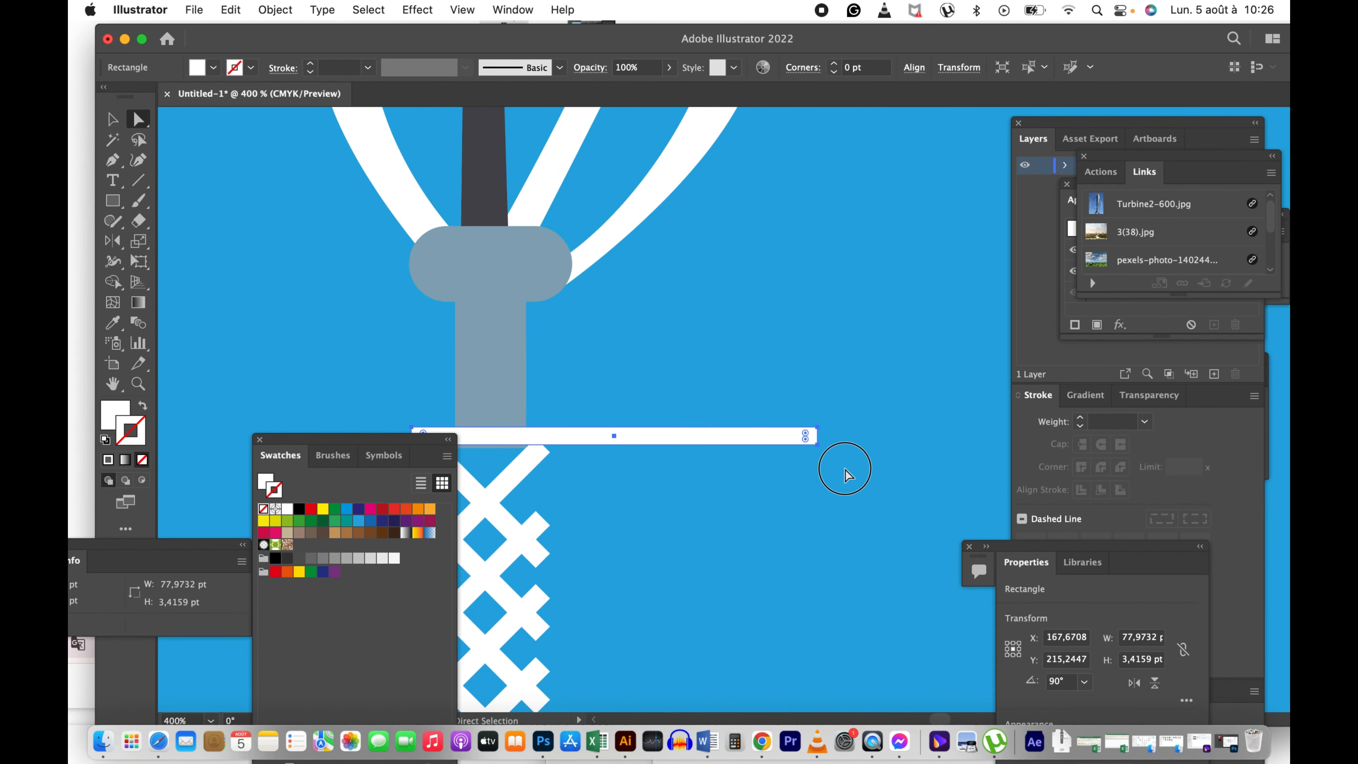
key("a")
key("shift+Left")
key("shift+Left")
key("shift+Left")
key("shift+Left")
key("shift+Left")
key("shift+Left")
key("shift+Left")
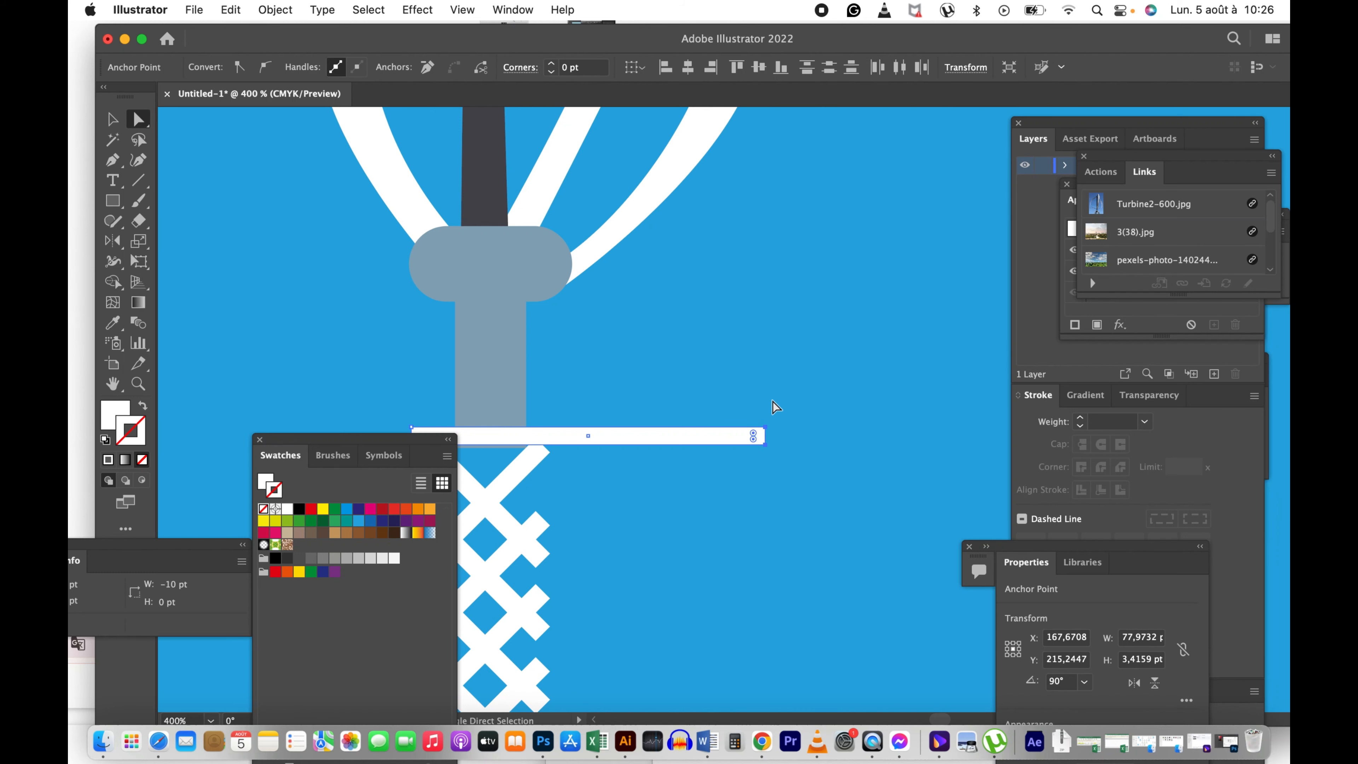
key("shift+Right")
key("shift+Right")
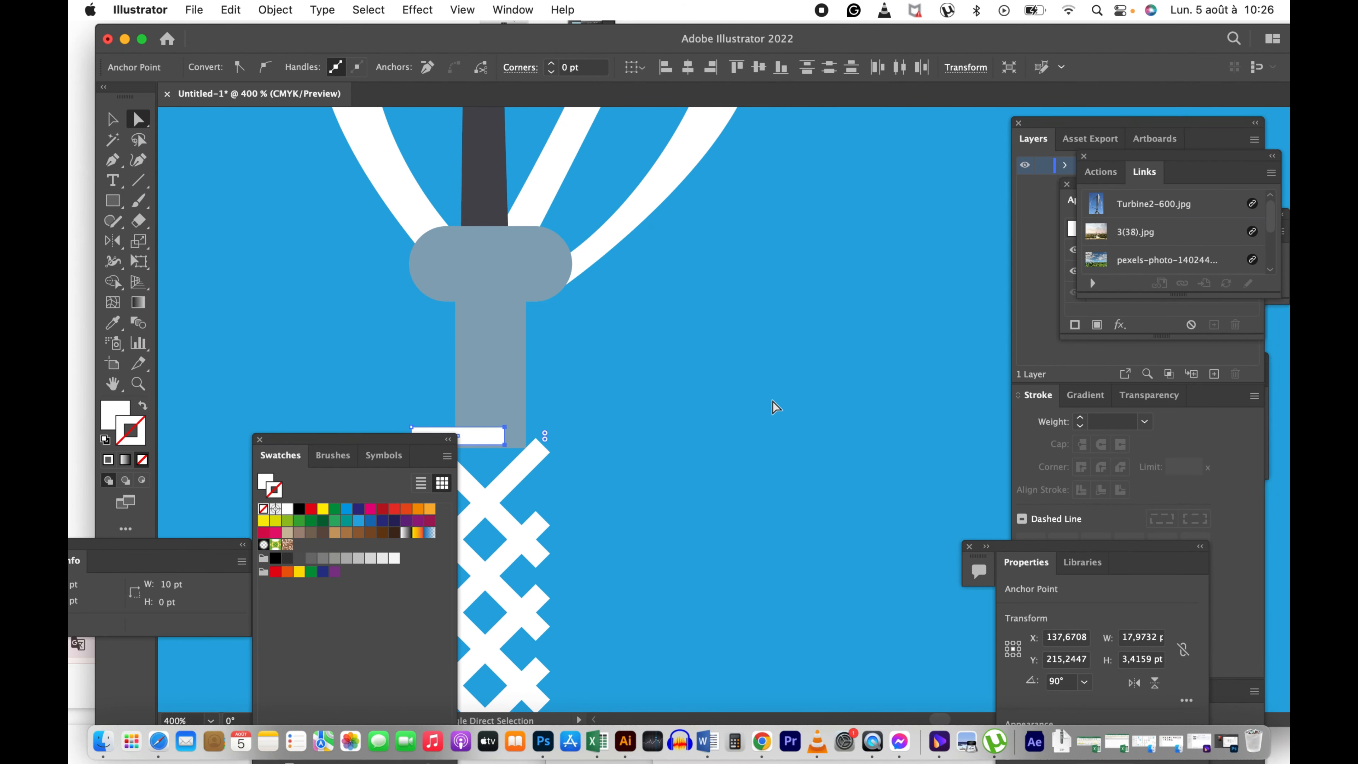
Step: Duplicate the lattice's left rail onto its right side to close the tower frame
key("z")
left_click(773, 401, "alt")
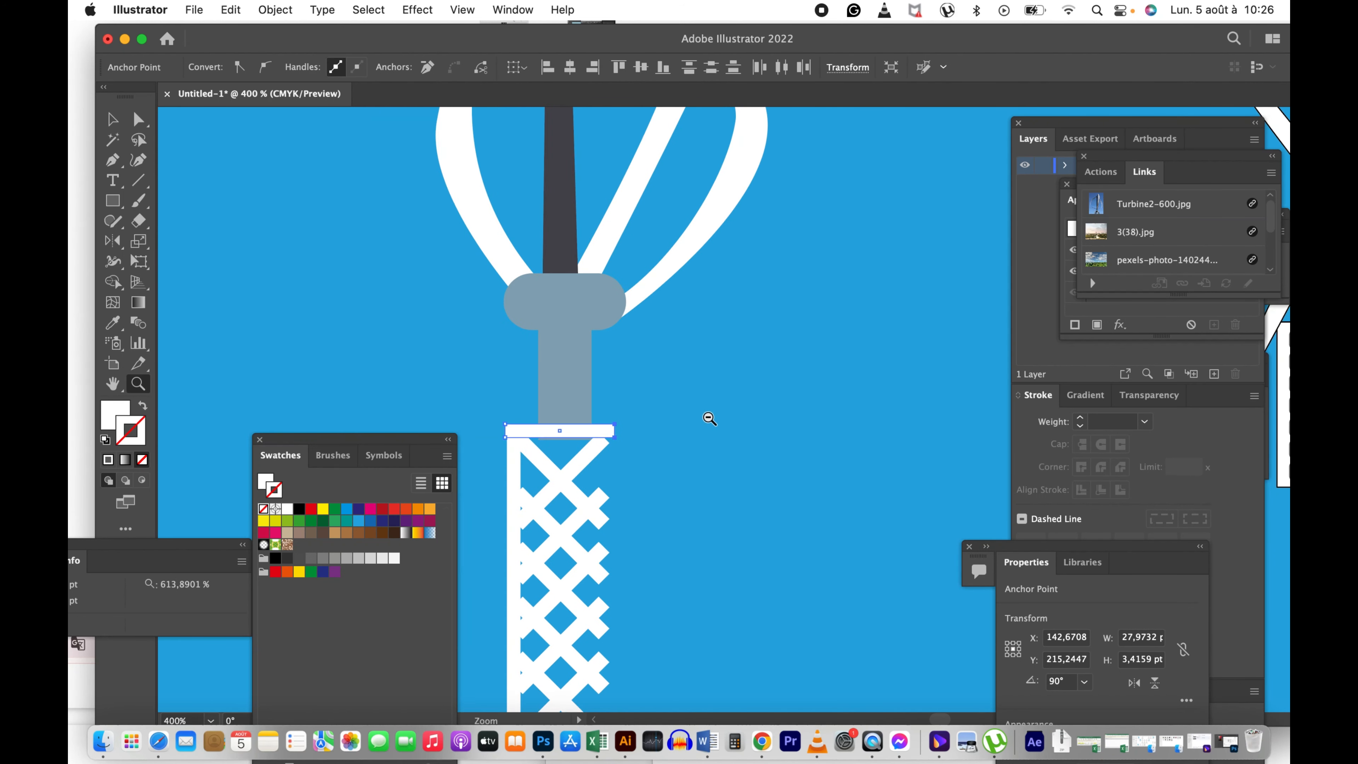
left_click_drag(651, 474, 703, 389)
key("v")
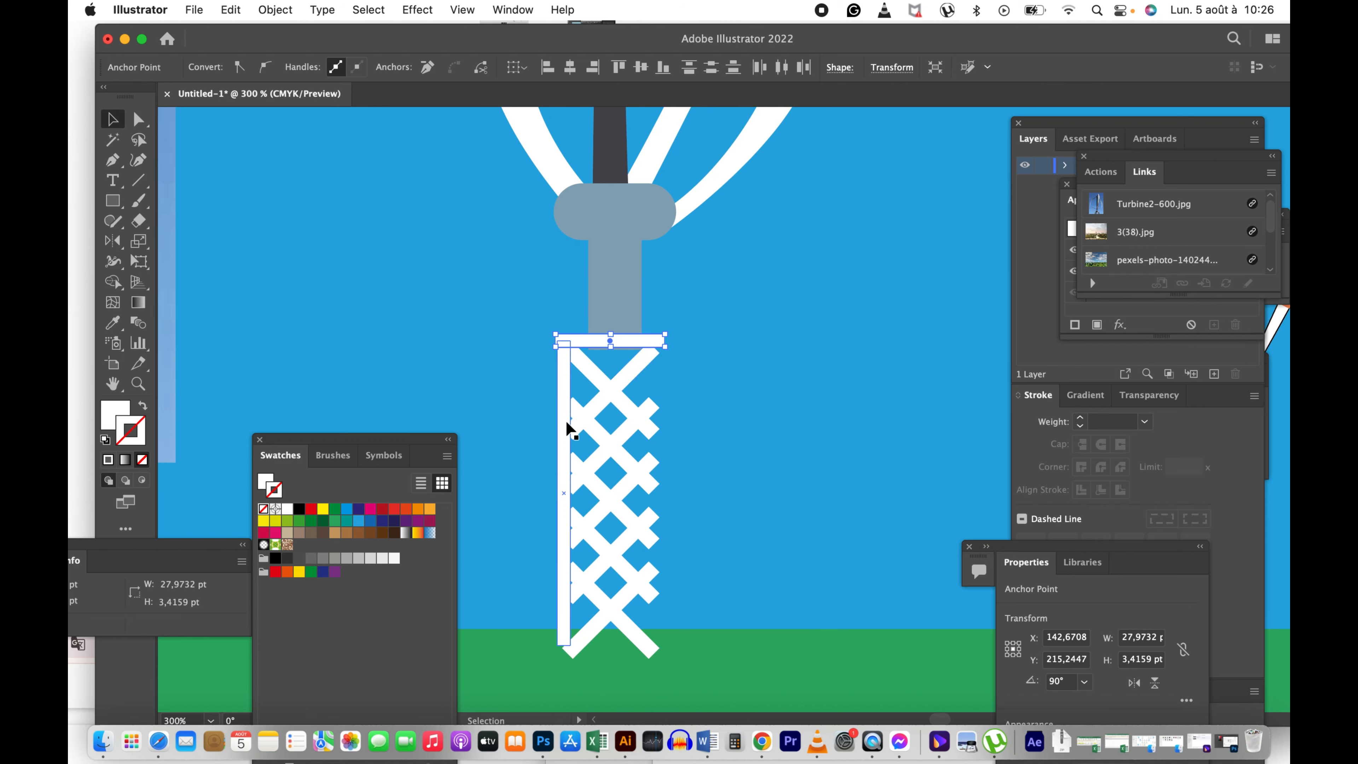
left_click_drag(568, 428, 663, 428)
left_click(755, 438)
Step: Bring the green ground rectangle to the front so it covers the foot of the lattice tower
key("z")
left_click(703, 460, "alt")
left_click(703, 459, "alt")
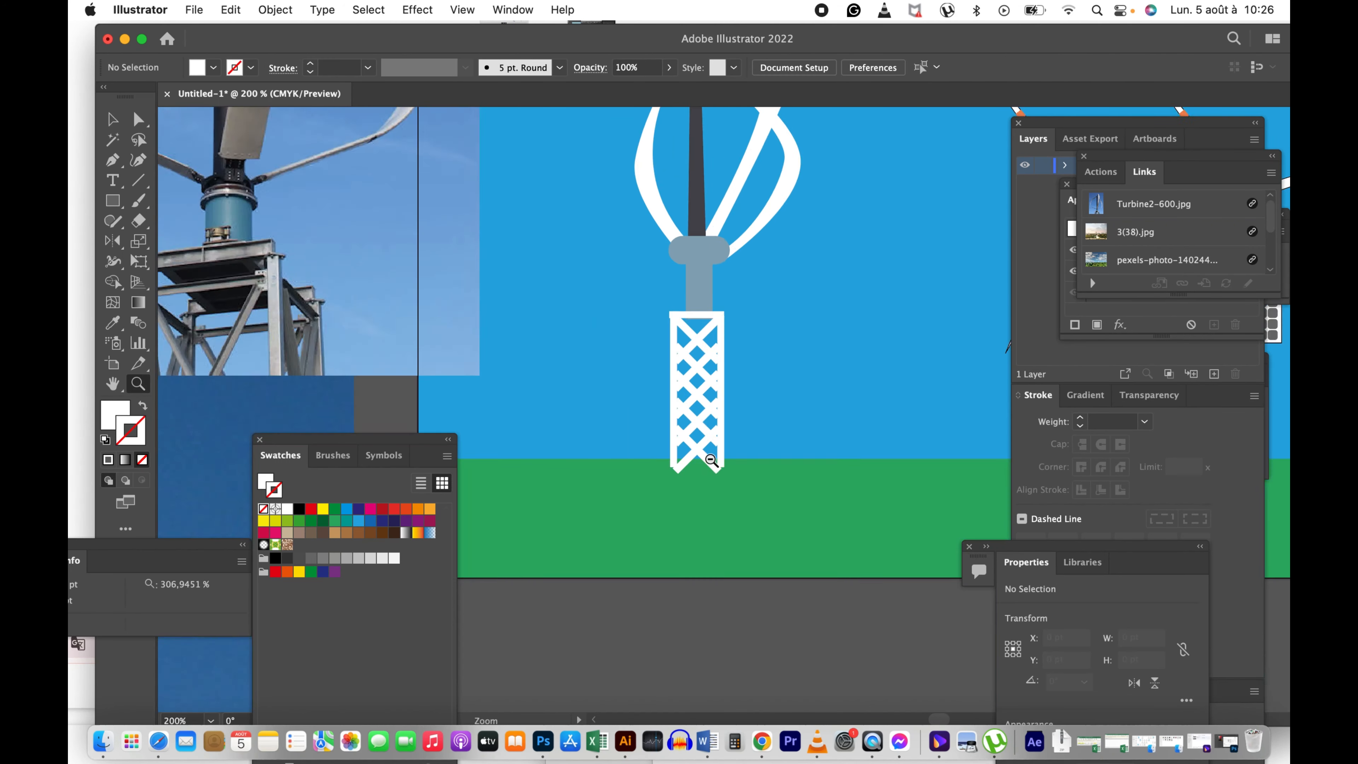
left_click(703, 459, "alt")
left_click_drag(776, 400, 664, 432)
key("v")
left_click(764, 479)
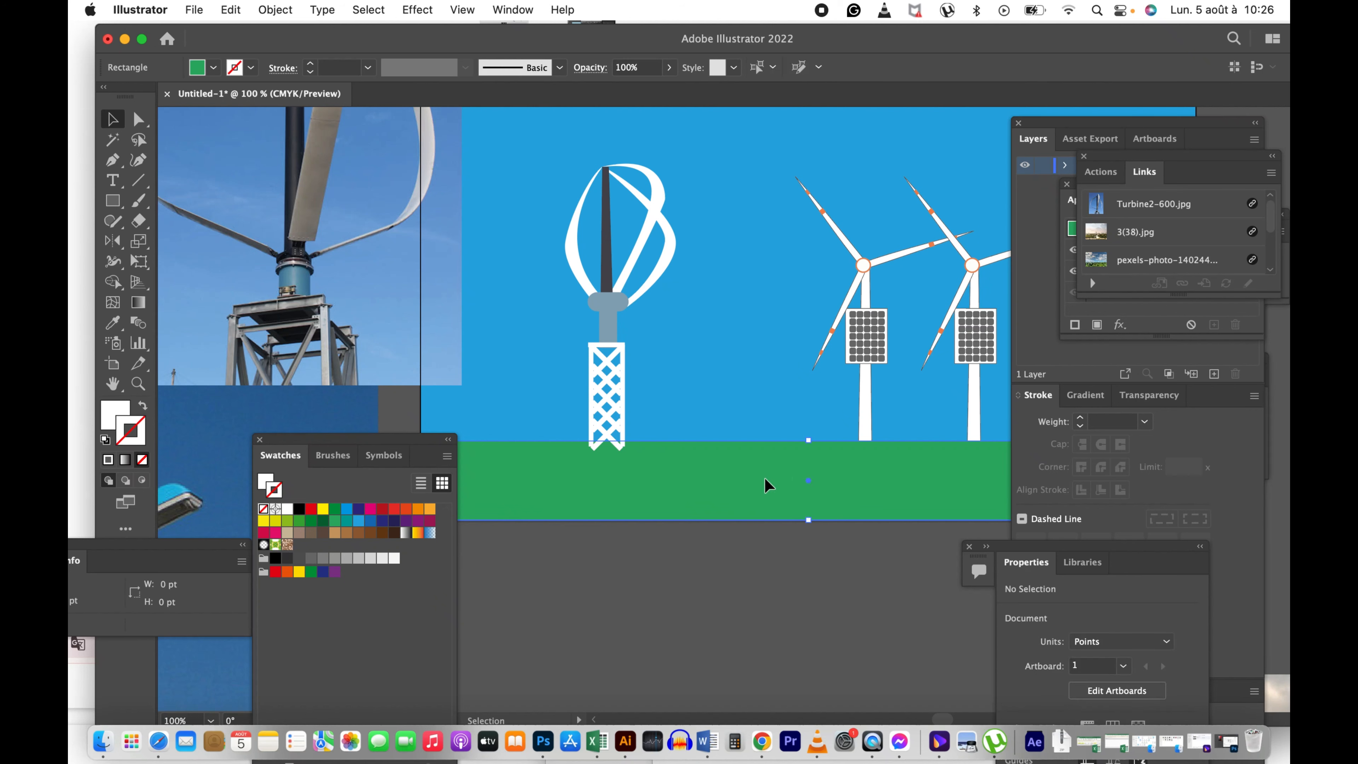
right_click(765, 480)
mouse_move(866, 631)
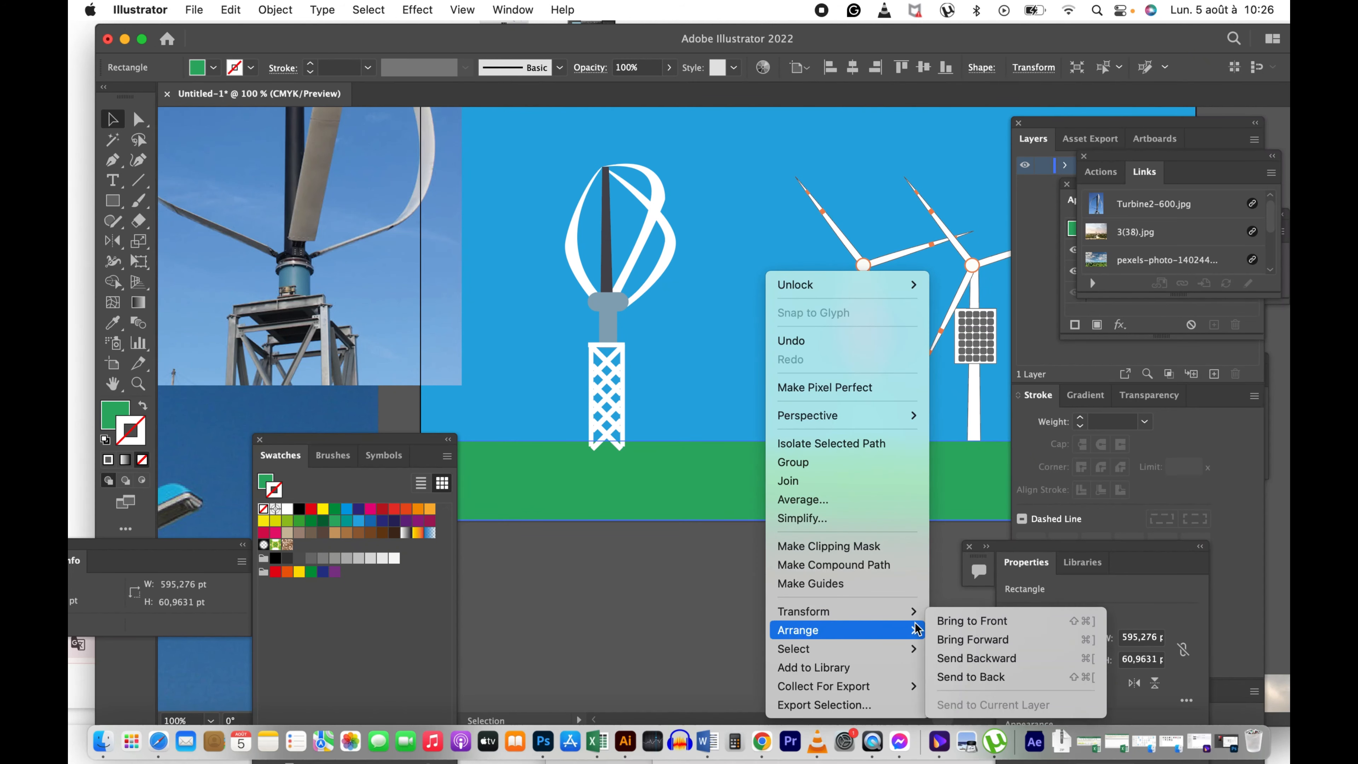
left_click(940, 621)
key("z")
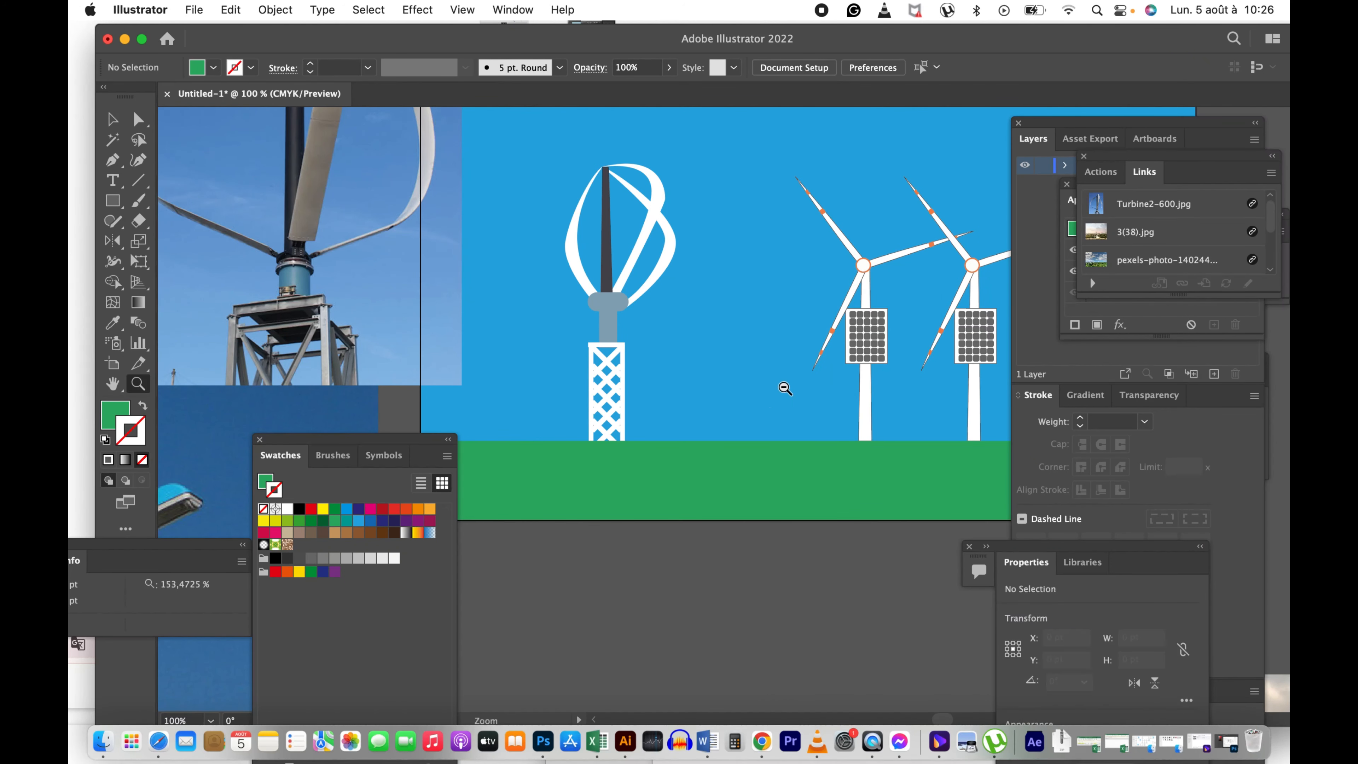
Step: Group all parts of the vertical-axis turbine, including its blades, post and lattice tower
left_click(783, 391, "alt")
left_click_drag(685, 358, 749, 373)
key("v")
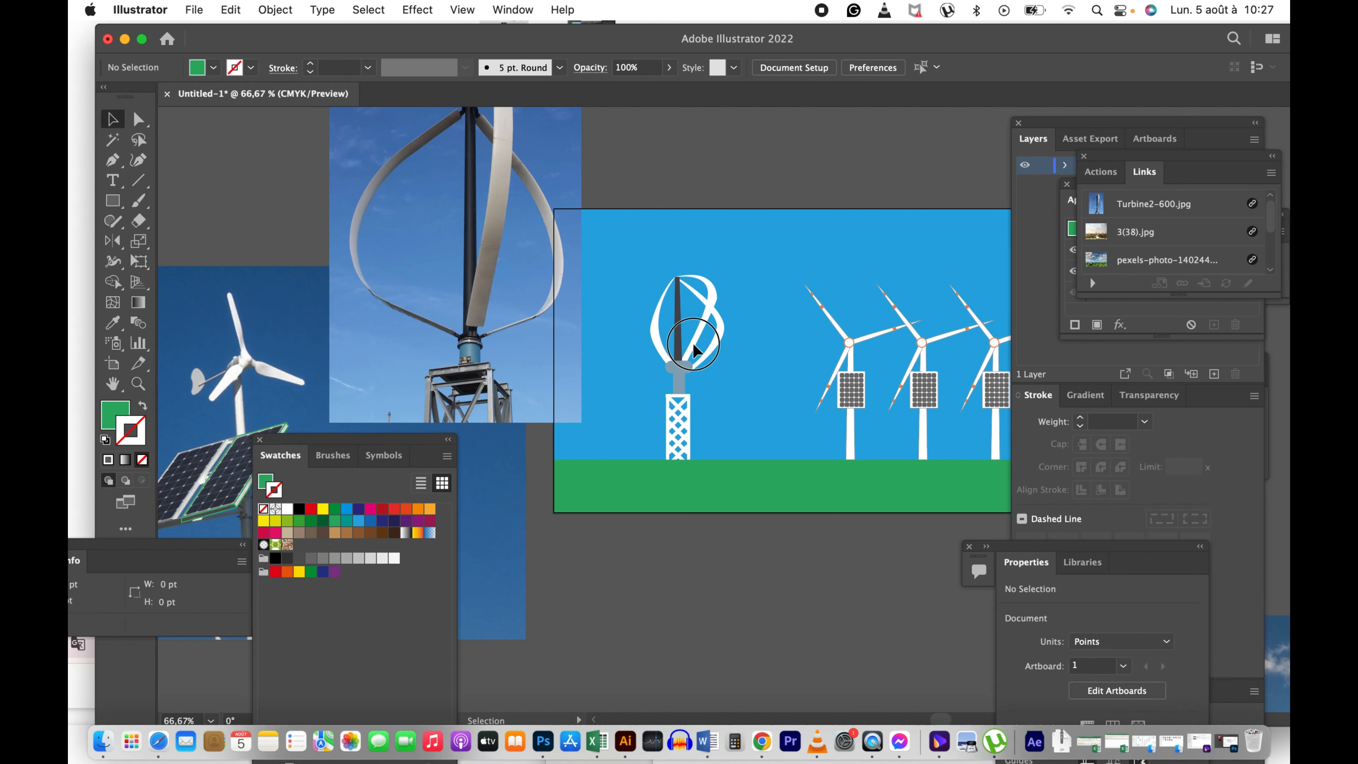
left_click_drag(649, 436, 649, 437)
key("a")
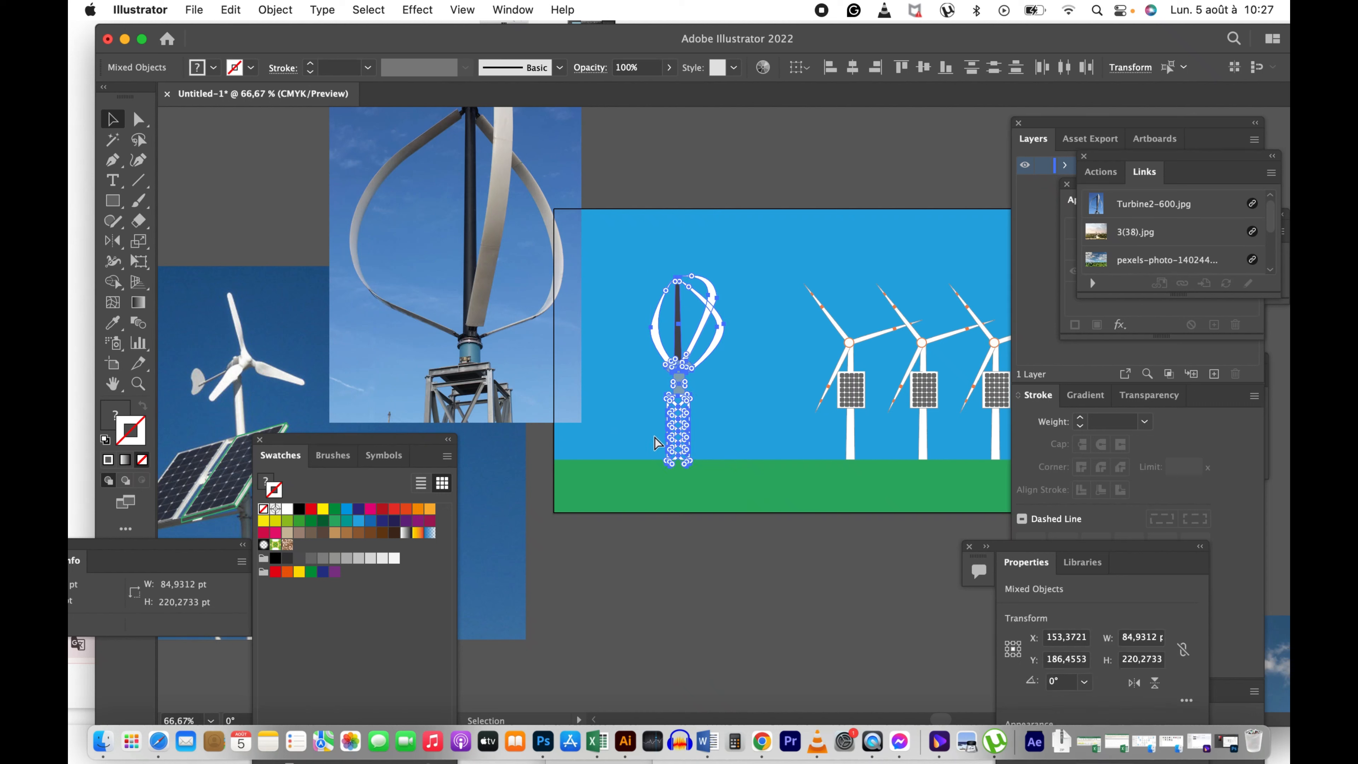
key("super+g")
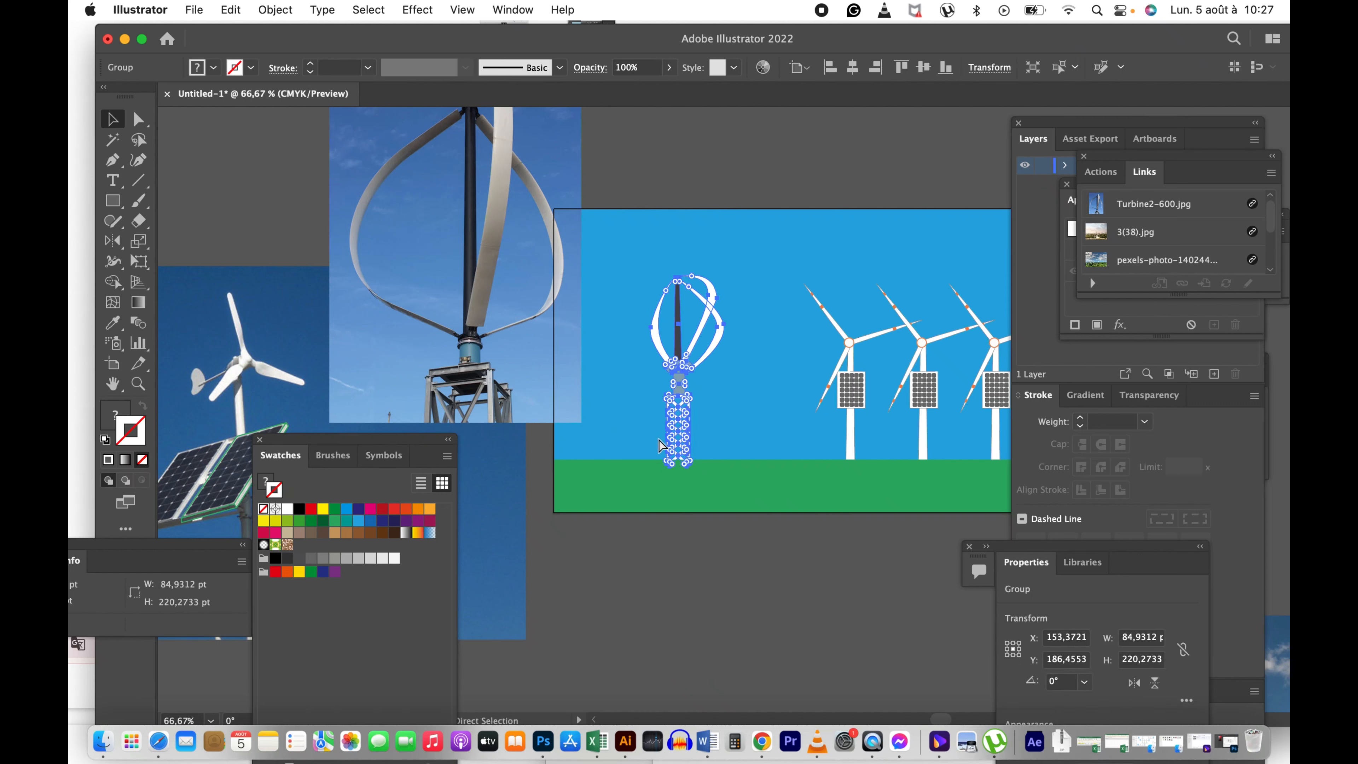
key("v")
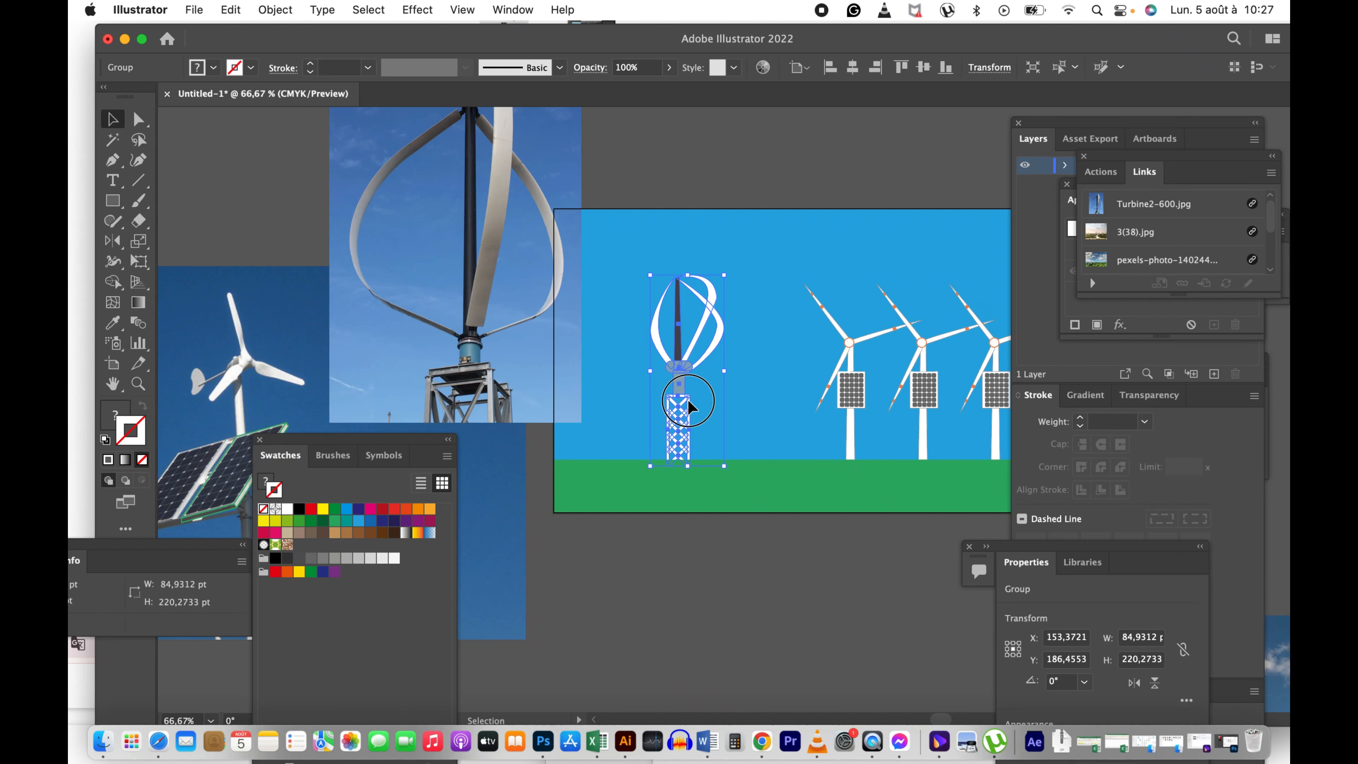
Step: Duplicate the vertical-axis turbine just to its right and shift both turbines about 30 pt left
left_click_drag(690, 408, 753, 393)
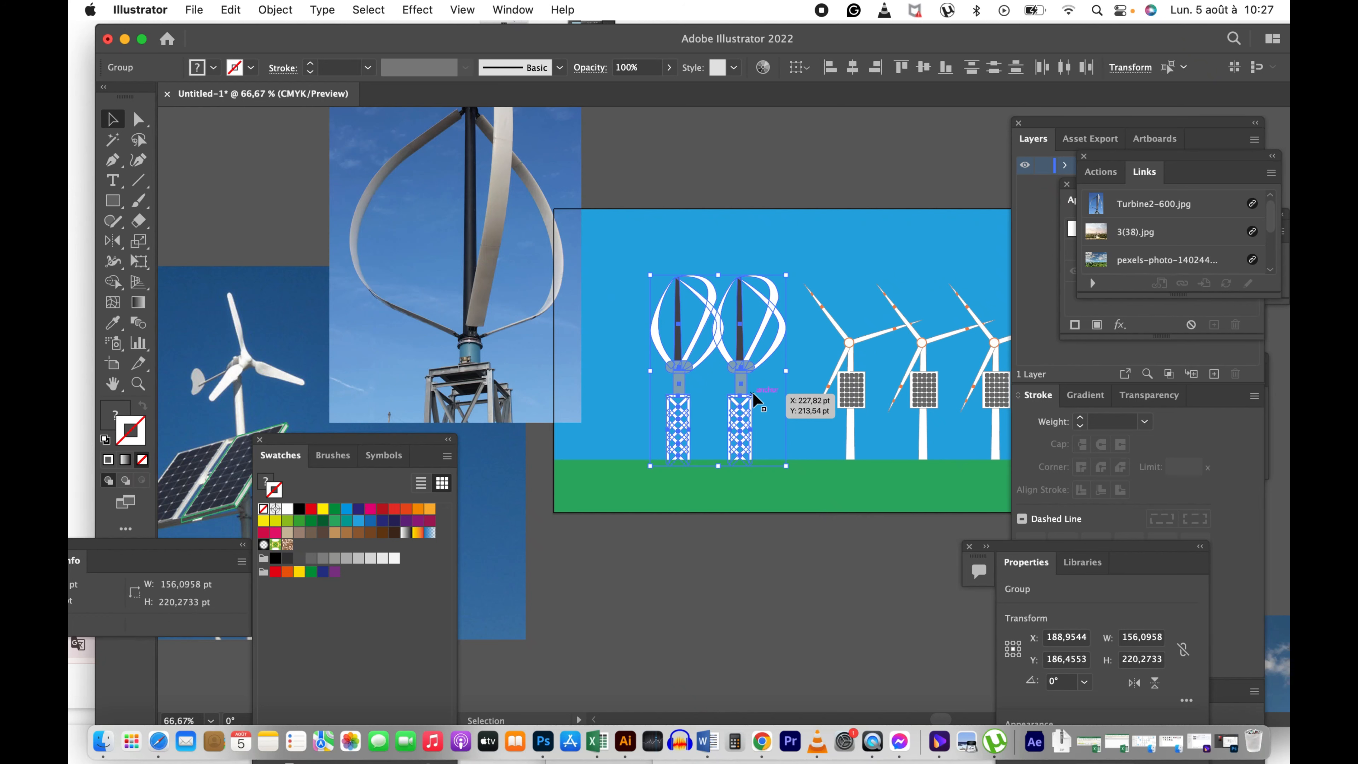
key("shift+Left")
key("shift+Left")
key("shift+Left")
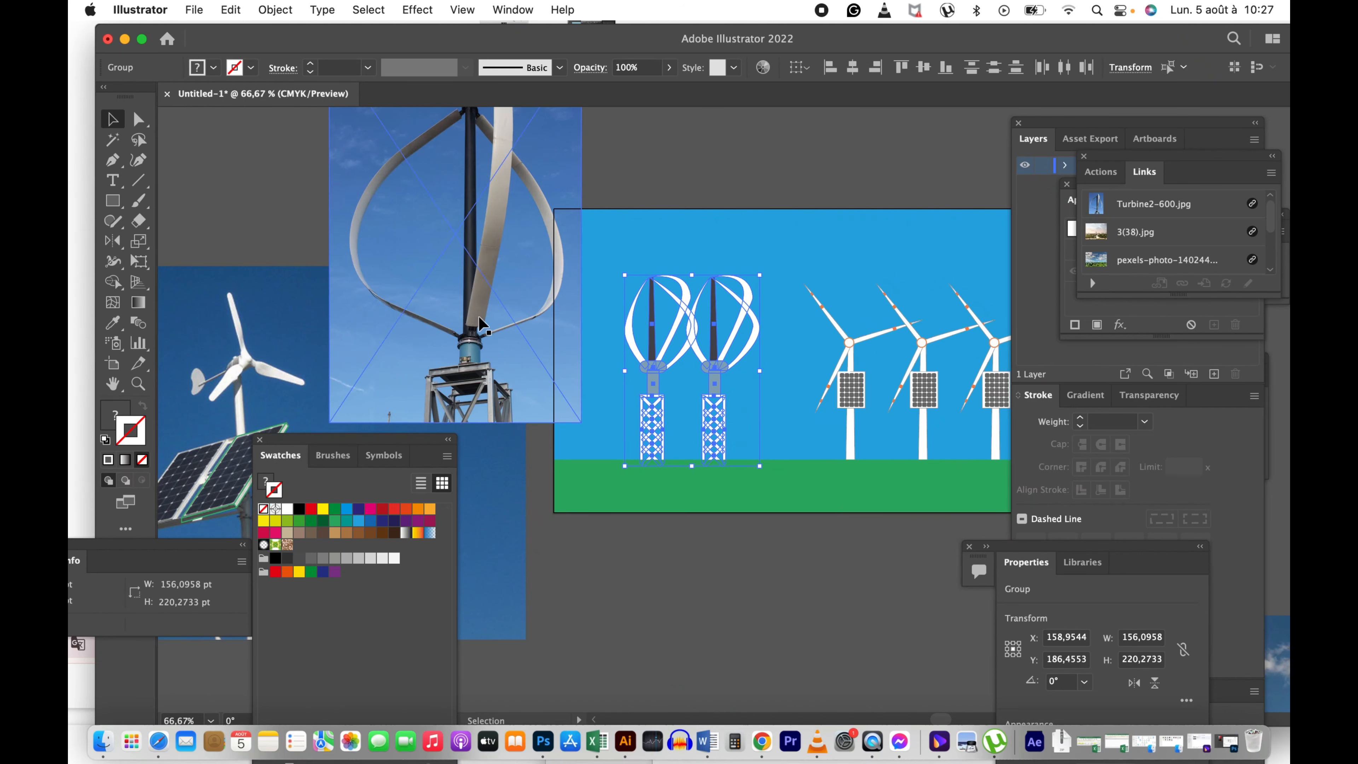
Step: Draw a circle about 61 pt wide in the sky's upper right corner and fill it yellow as the sun
mouse_move(112, 201)
left_mouse_down()
mouse_move(182, 202)
mouse_move(209, 236)
left_mouse_up()
left_click_drag(730, 252, 594, 294)
mouse_move(865, 266)
left_mouse_down()
mouse_move(896, 314)
mouse_move(917, 317)
left_mouse_up()
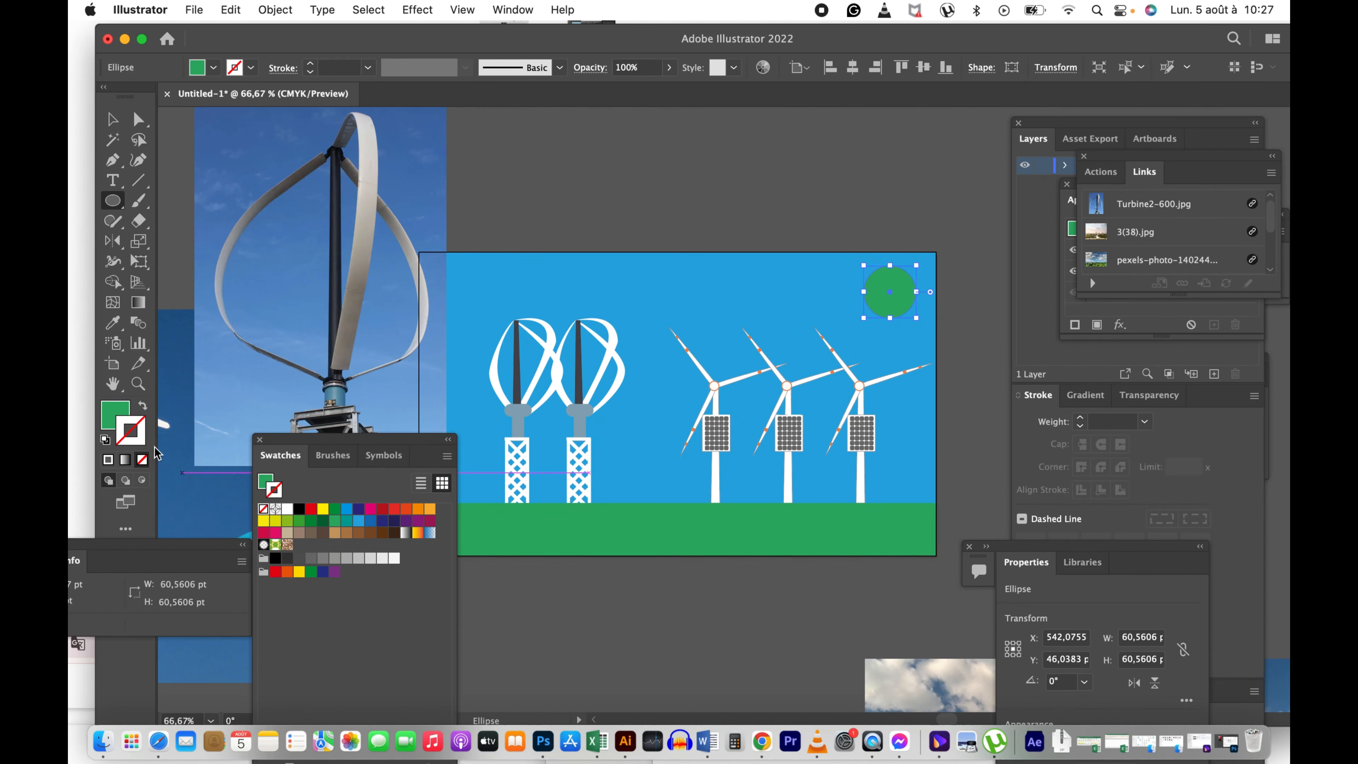
left_click(109, 420)
left_click(264, 520)
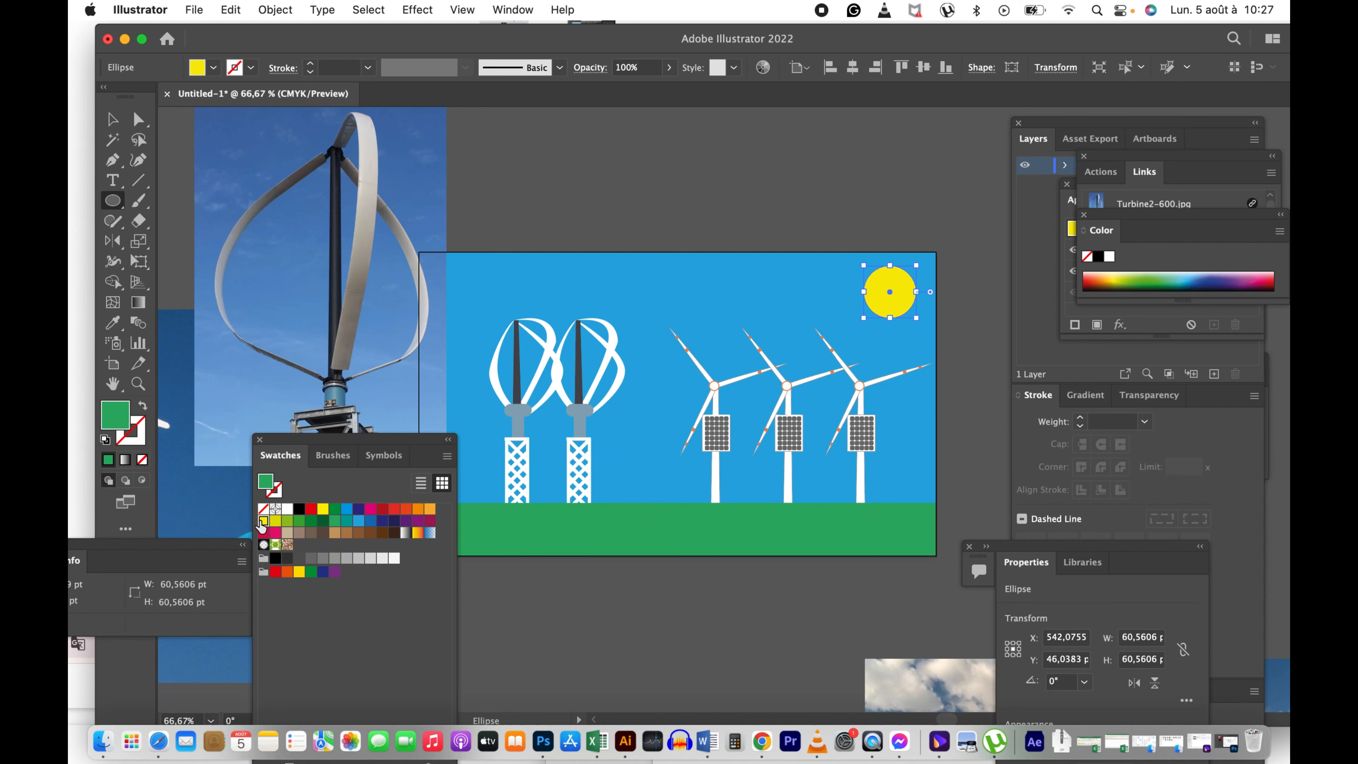
key("v")
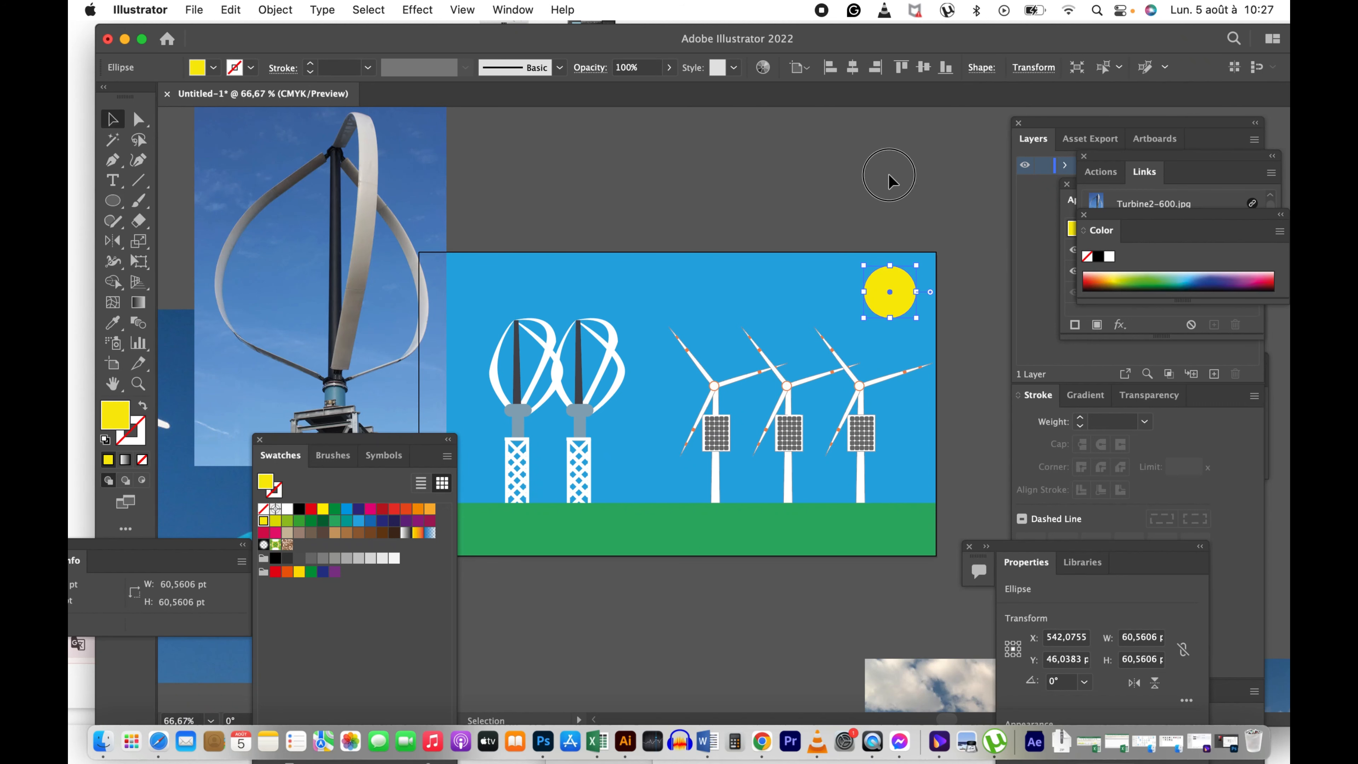
left_click(889, 173)
Step: Draw a thin yellow vertical rectangle about 5 × 27 pt just below the sun as its first ray
left_click_drag(606, 286, 577, 273)
left_click(113, 200)
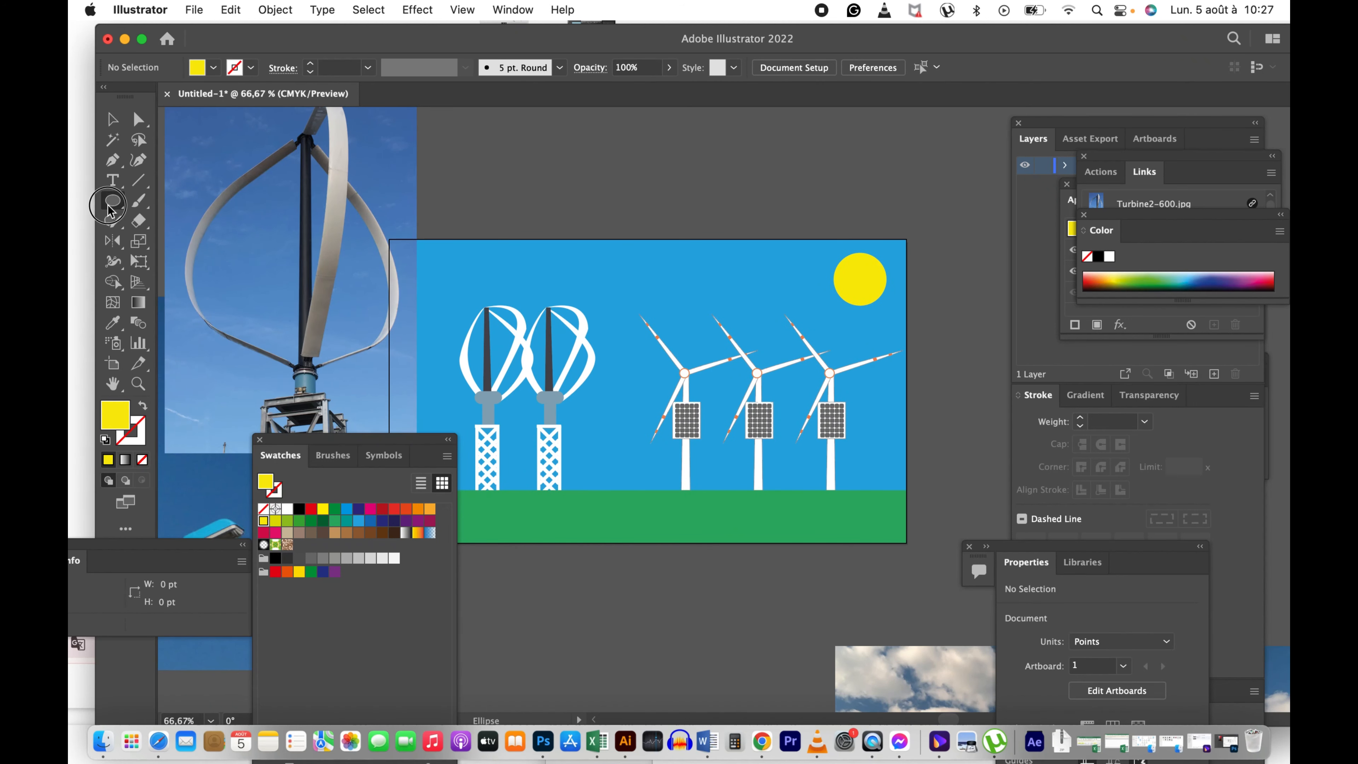
left_click(175, 222)
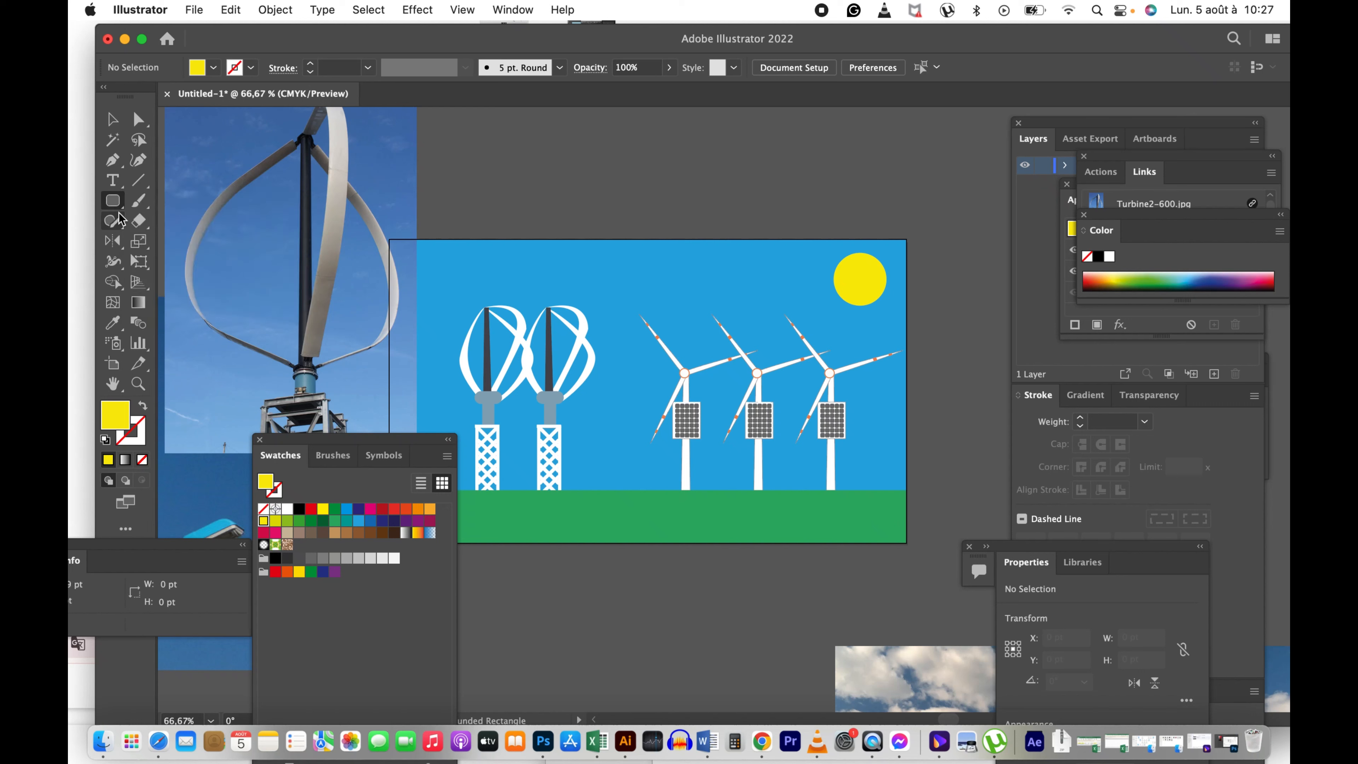
left_click(115, 206)
left_click(183, 205)
left_click_drag(855, 313, 862, 338)
key("v")
key("z")
left_click(865, 293)
left_click(740, 388)
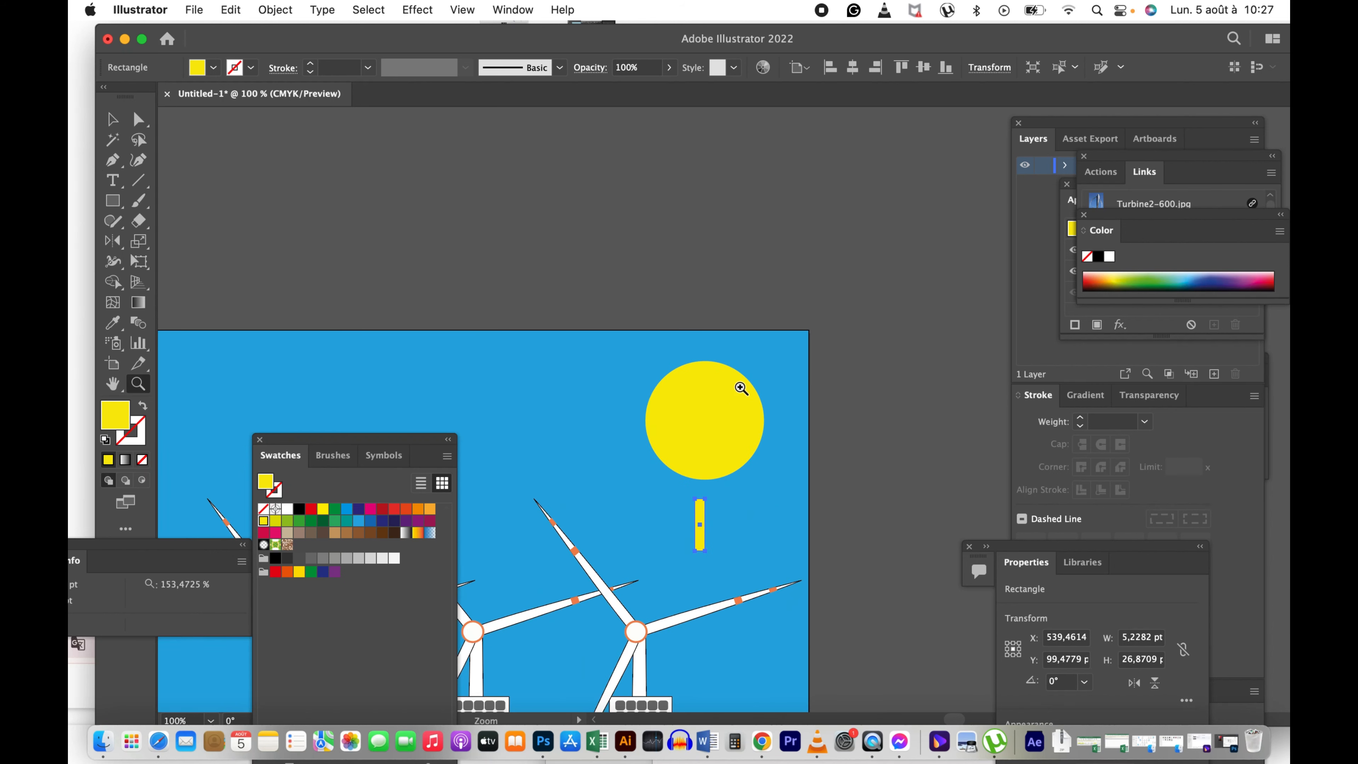
left_click(692, 425)
key("v")
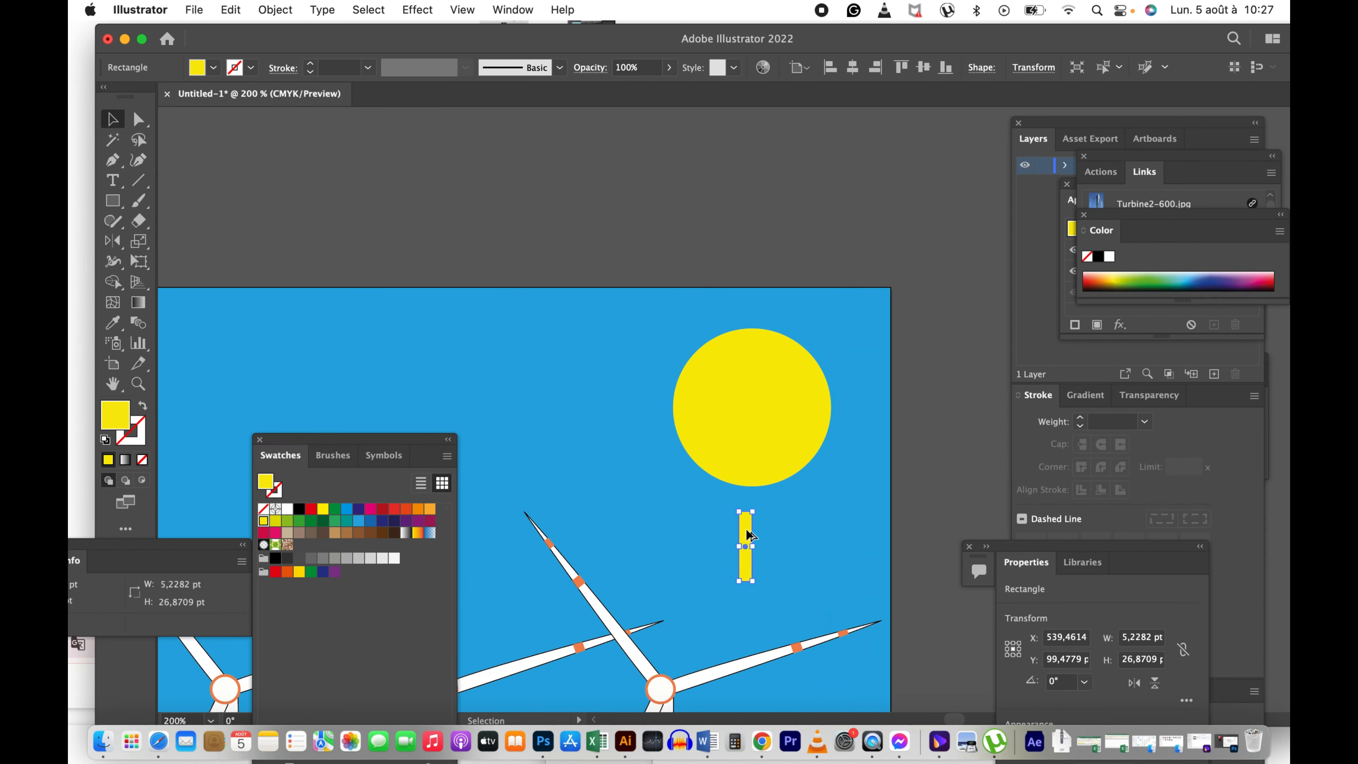
Step: Duplicate the ray around the sun's left side, lower right and top, rotating each copy to point outward from the disc
left_click_drag(747, 532, 647, 421)
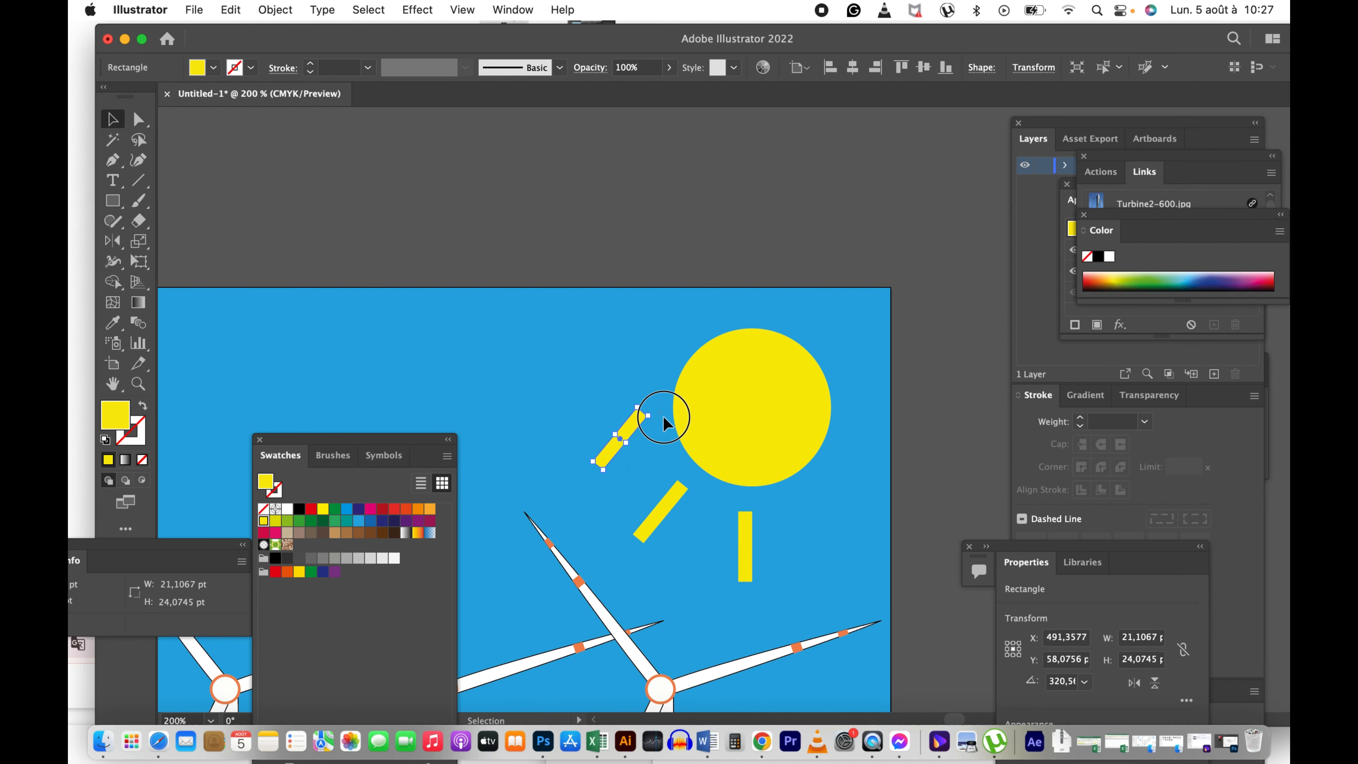
left_click(663, 417)
left_click(643, 419)
left_click_drag(658, 415, 846, 530)
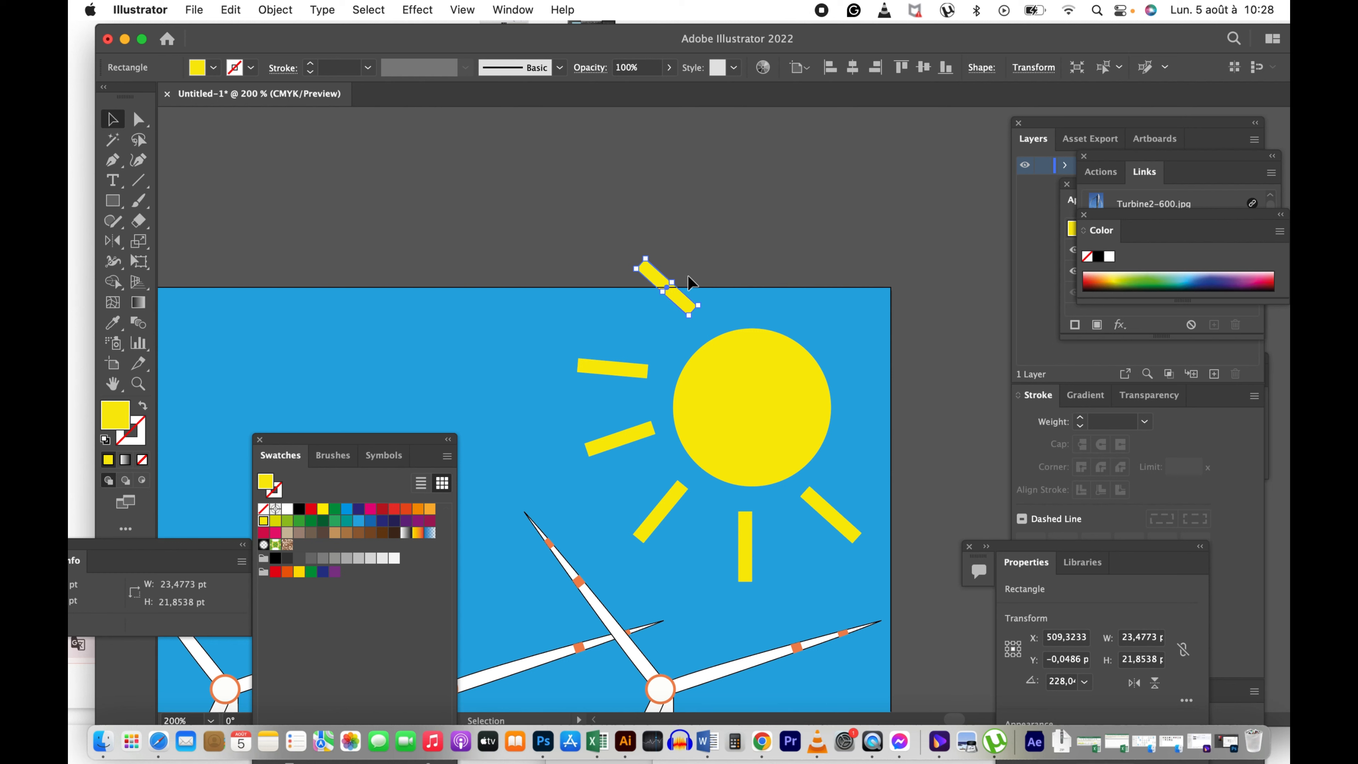
left_click_drag(688, 303, 749, 323)
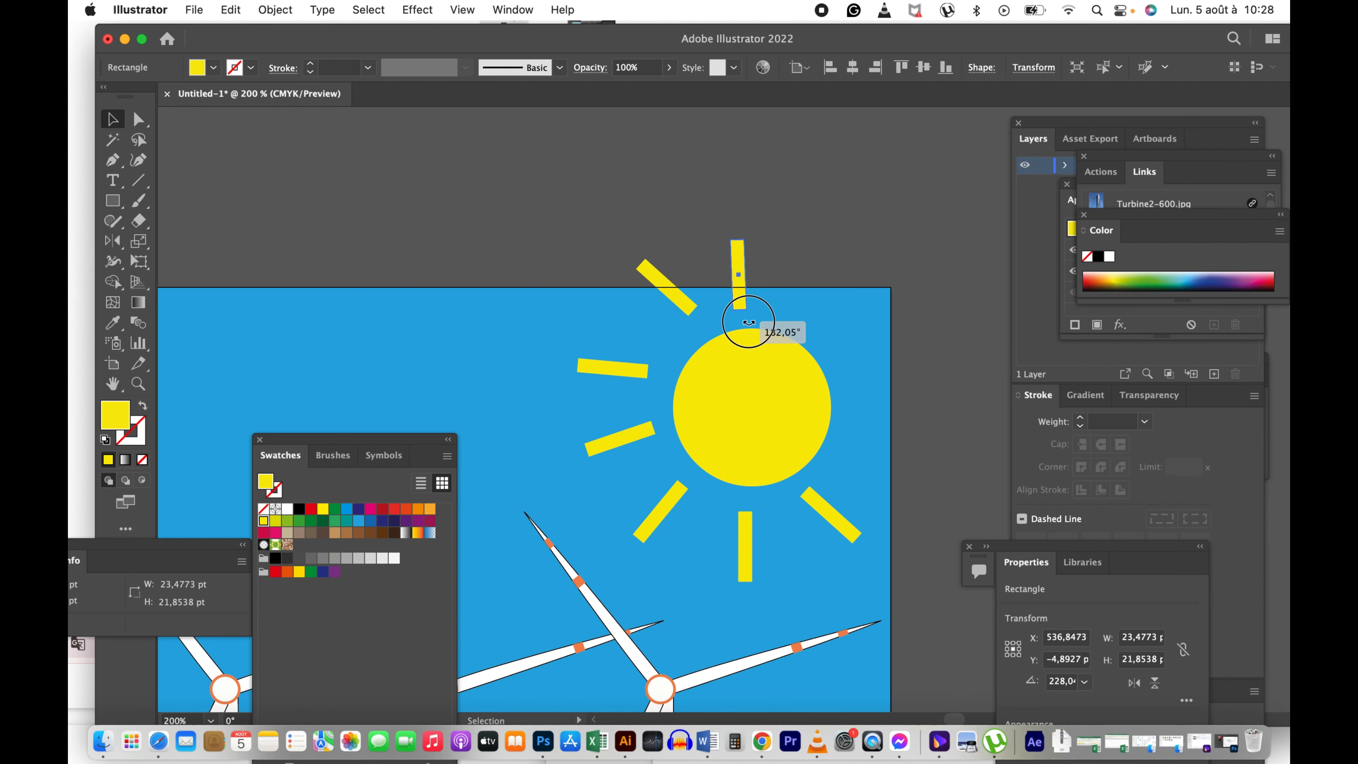
left_click_drag(739, 253, 750, 247)
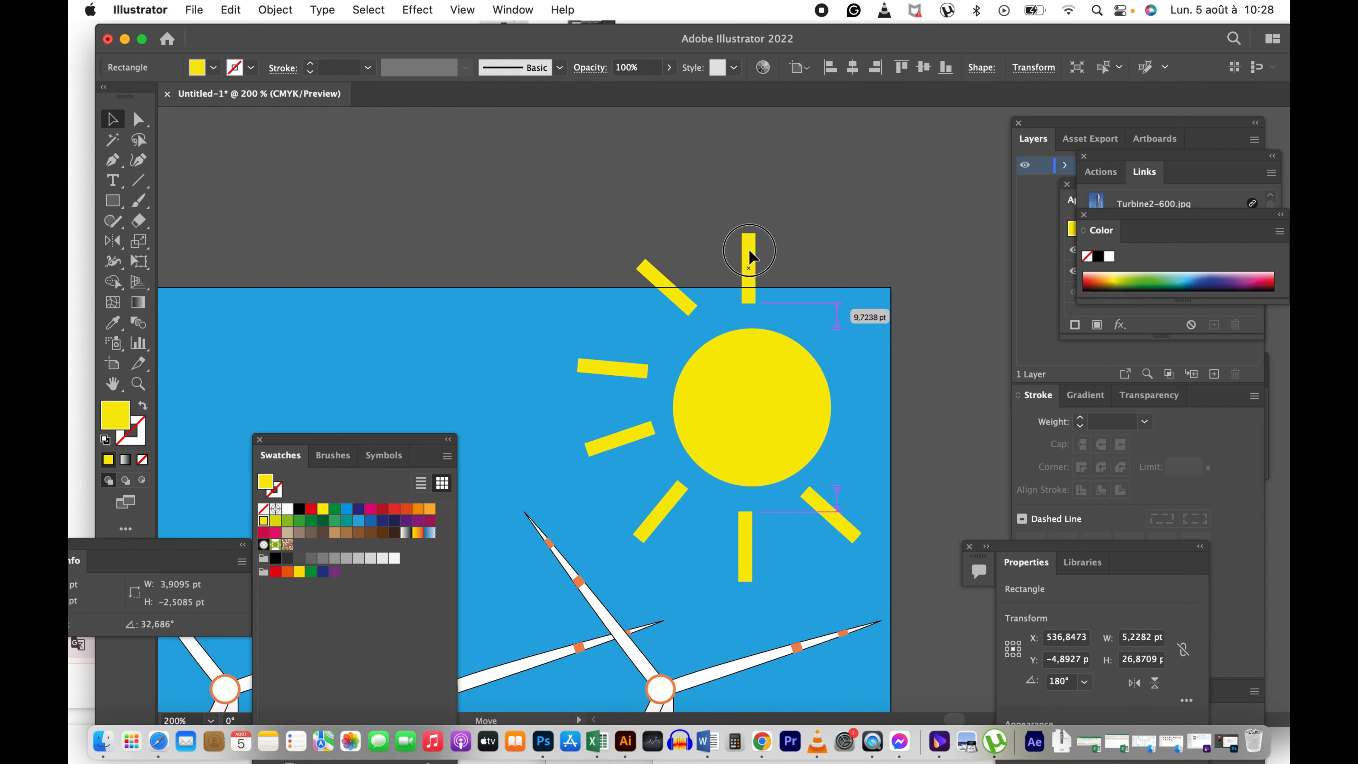
Step: Reflect the two rays left of the sun across the vertical axis as copies and place them on its right side
left_click(618, 369)
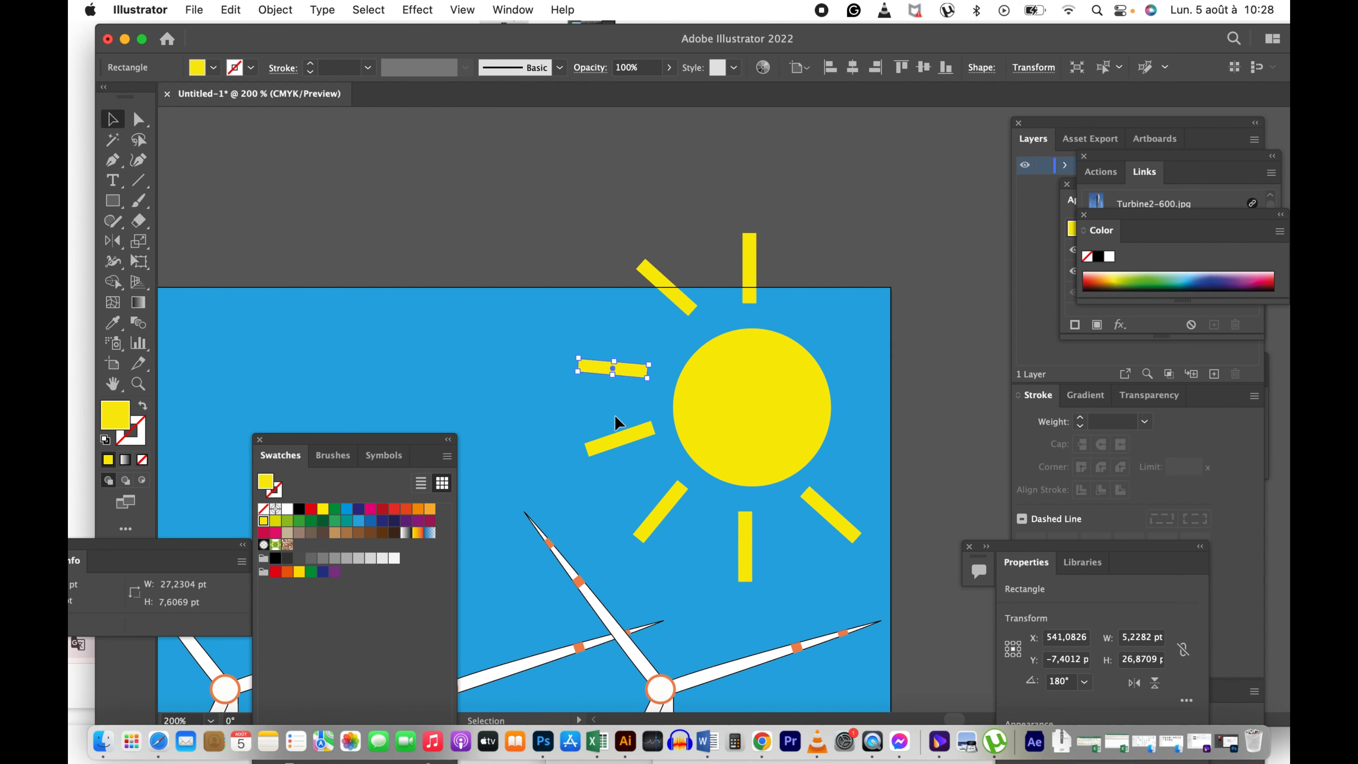
left_click(623, 441, "shift")
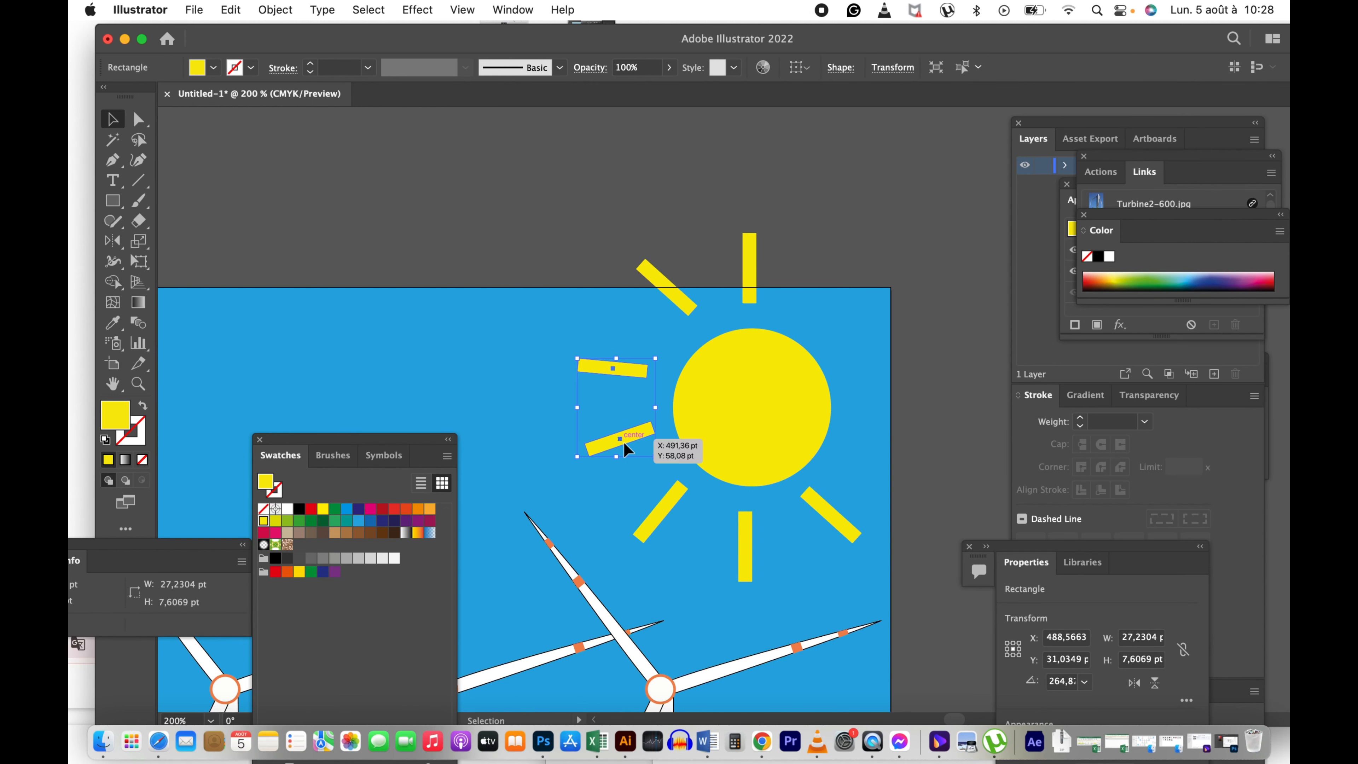
double_click(115, 245)
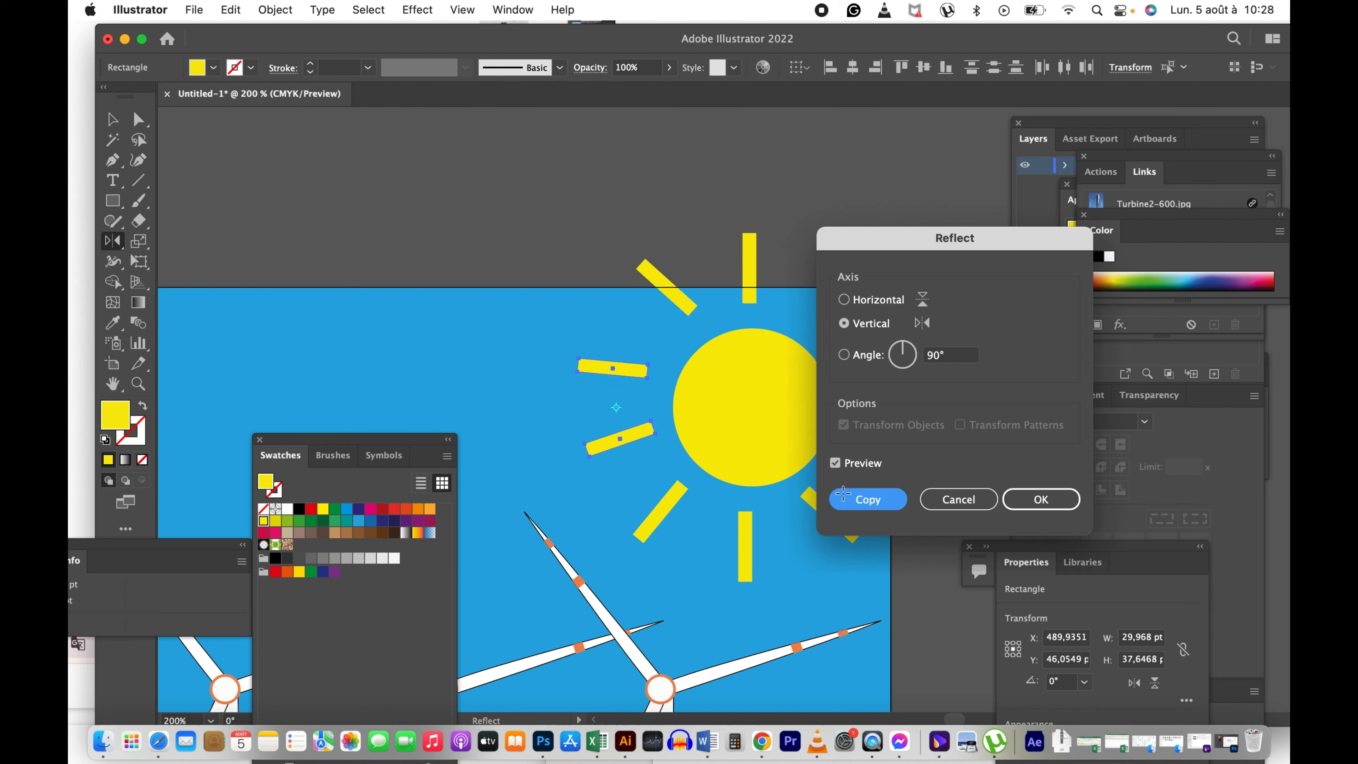
left_click(843, 495)
key("v")
left_click_drag(645, 454, 904, 449)
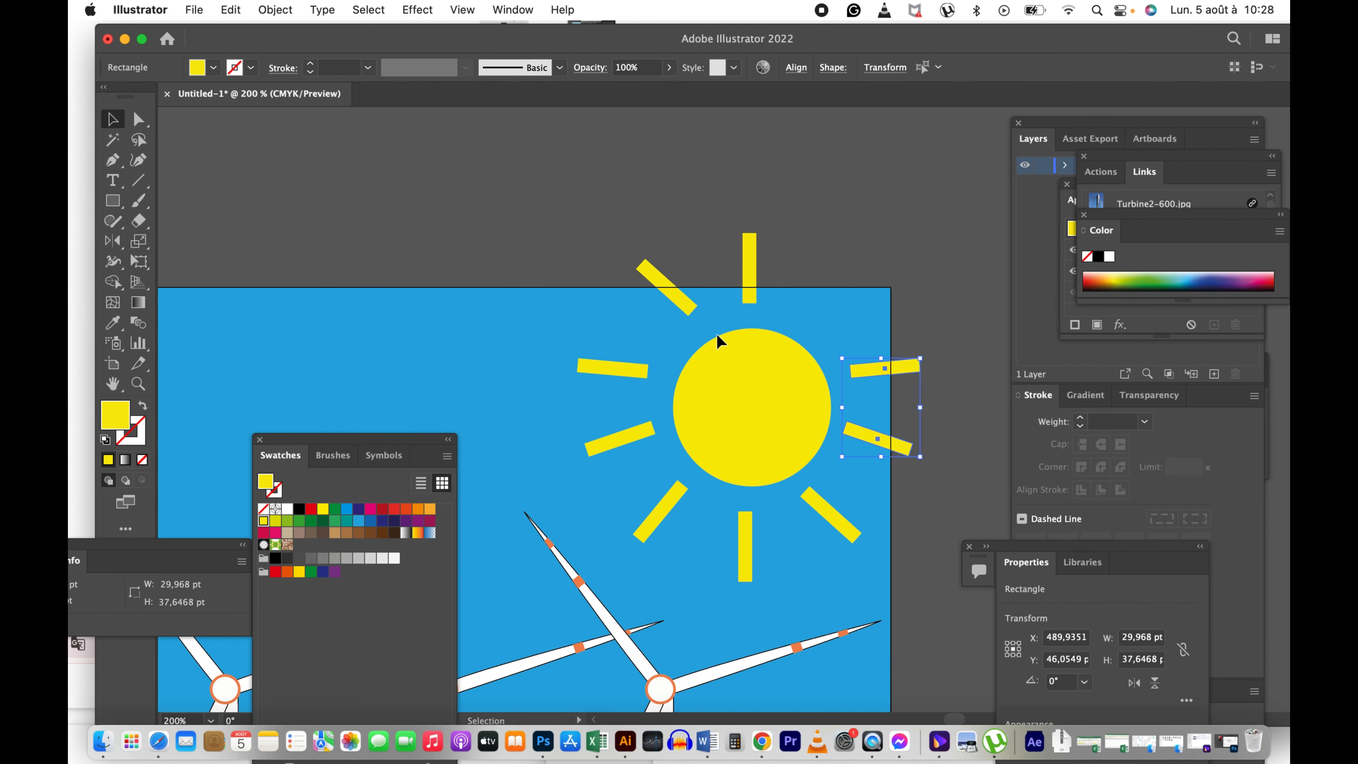
Step: Duplicate the sun's upper-left ray into the gap at its upper right and rotate the copy to 150° so it points outward
left_click(688, 309)
left_click_drag(688, 309, 783, 357)
left_click(889, 250)
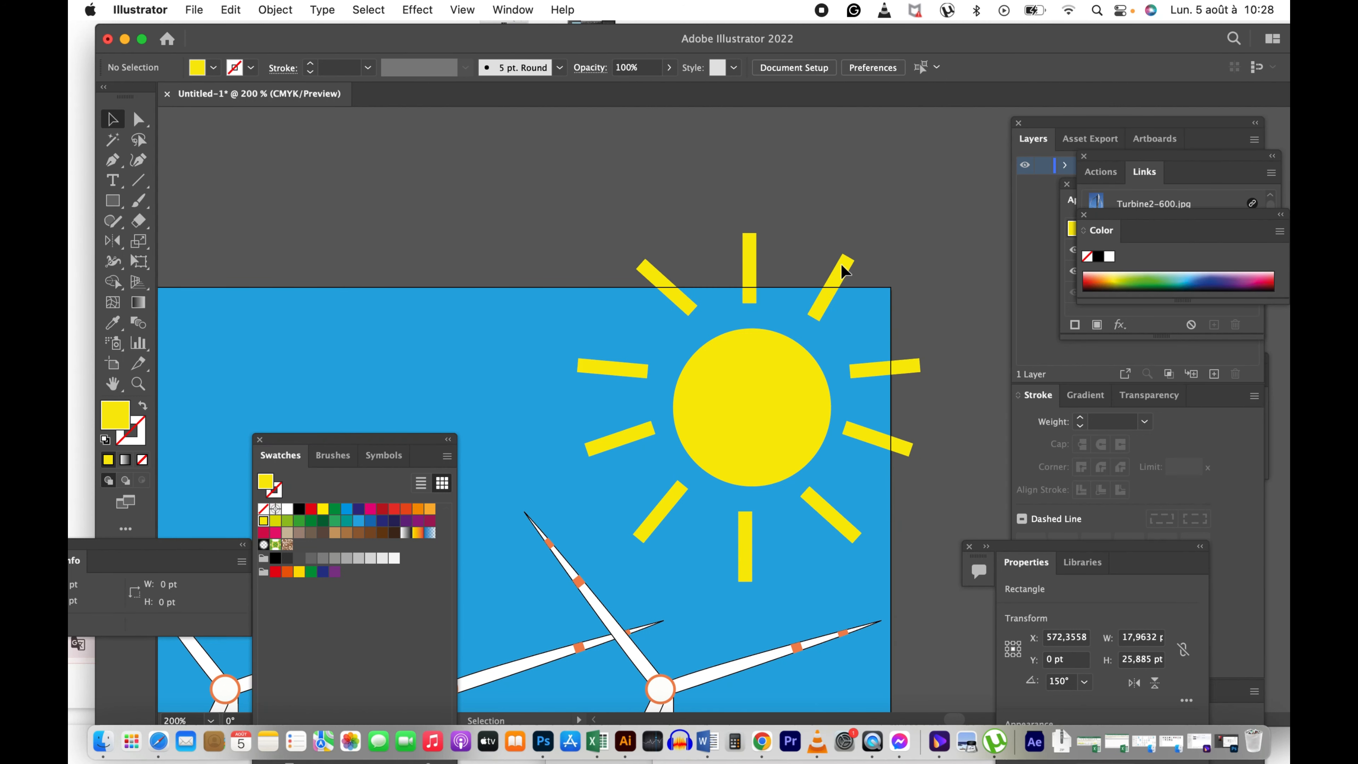
Step: Select the yellow disc together with all its surrounding rays and group them as one sun
left_click(756, 339, "alt")
left_click(747, 352, "alt")
left_click(734, 355, "alt")
left_click_drag(716, 476, 834, 343)
key("v")
left_click_drag(747, 272, 902, 372)
left_click_drag(928, 285, 811, 408)
left_click_drag(915, 306, 797, 381)
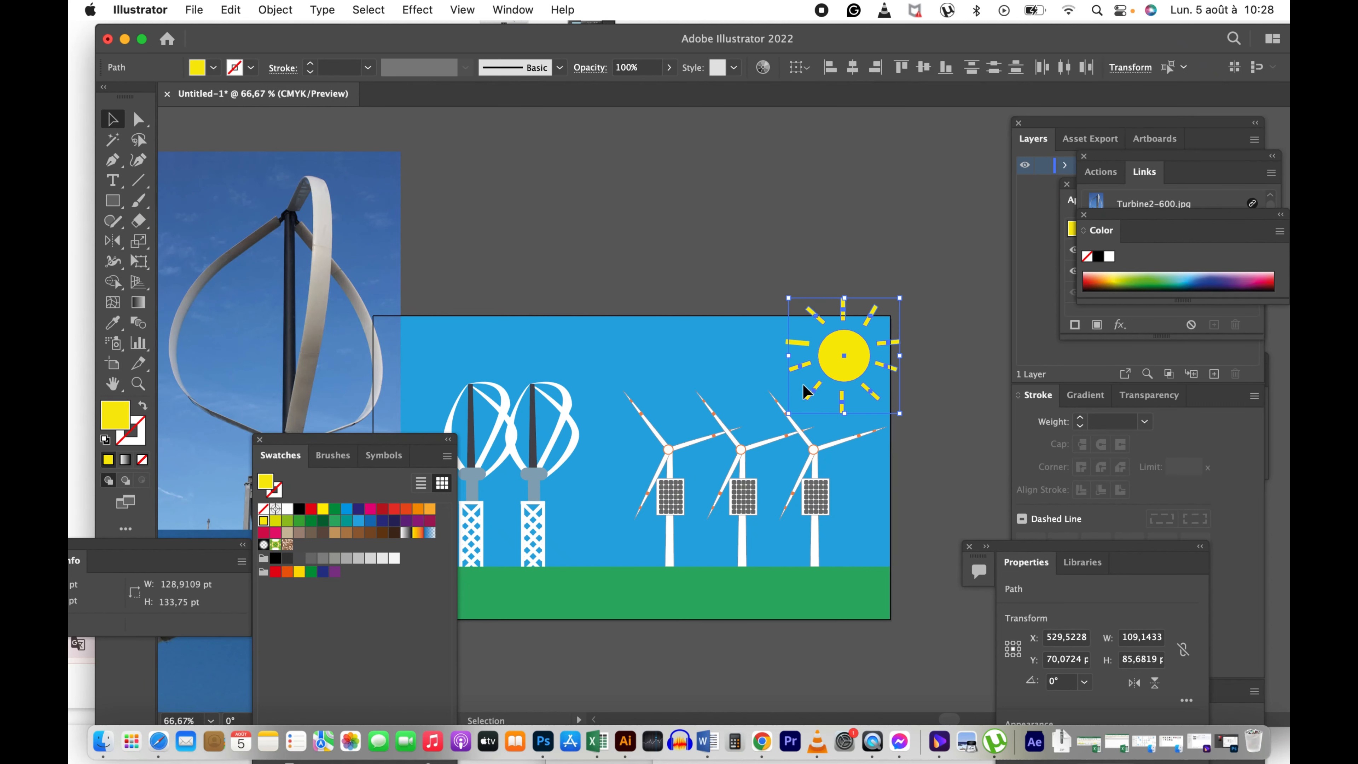
left_click(803, 345, "shift")
key("super+g")
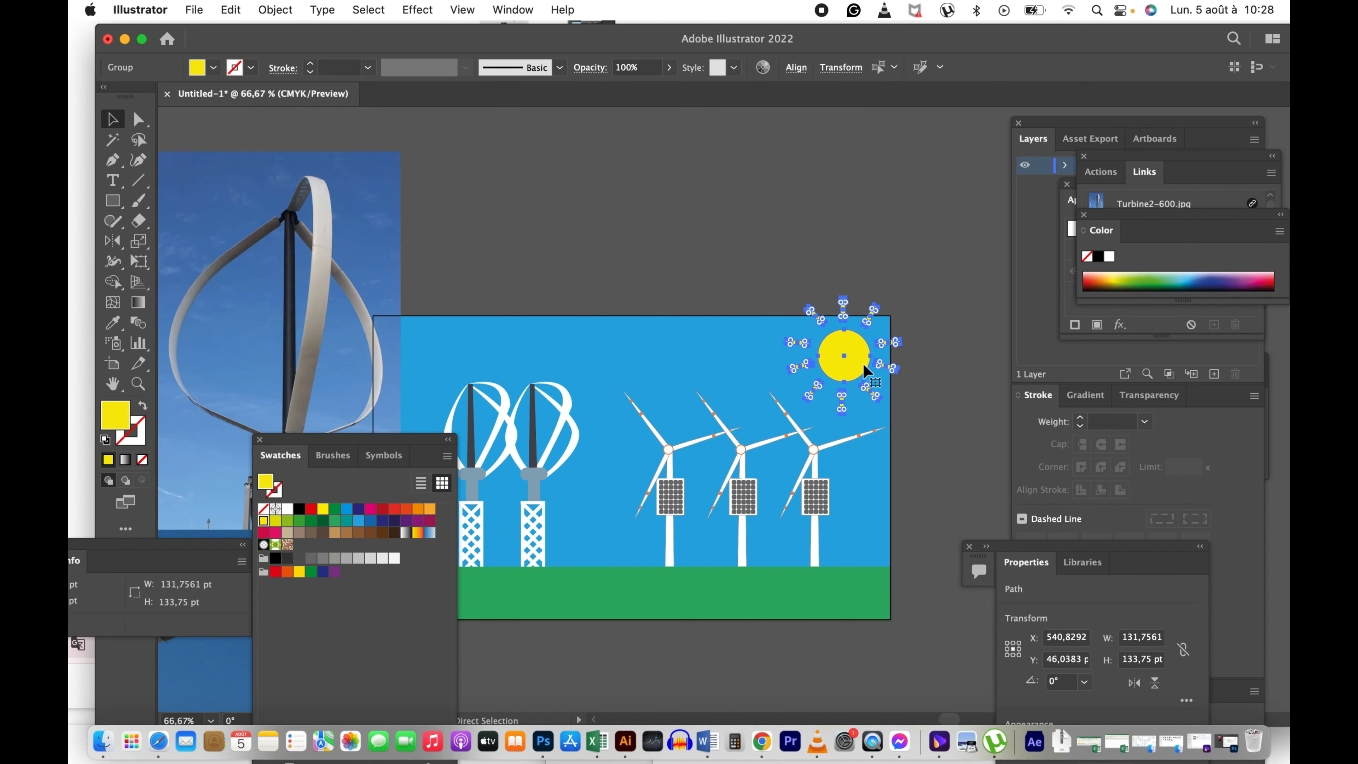
Step: Scale the sun group down to about 99 × 92 pt and position it fully inside the sky's upper right corner
left_click_drag(901, 298, 887, 316)
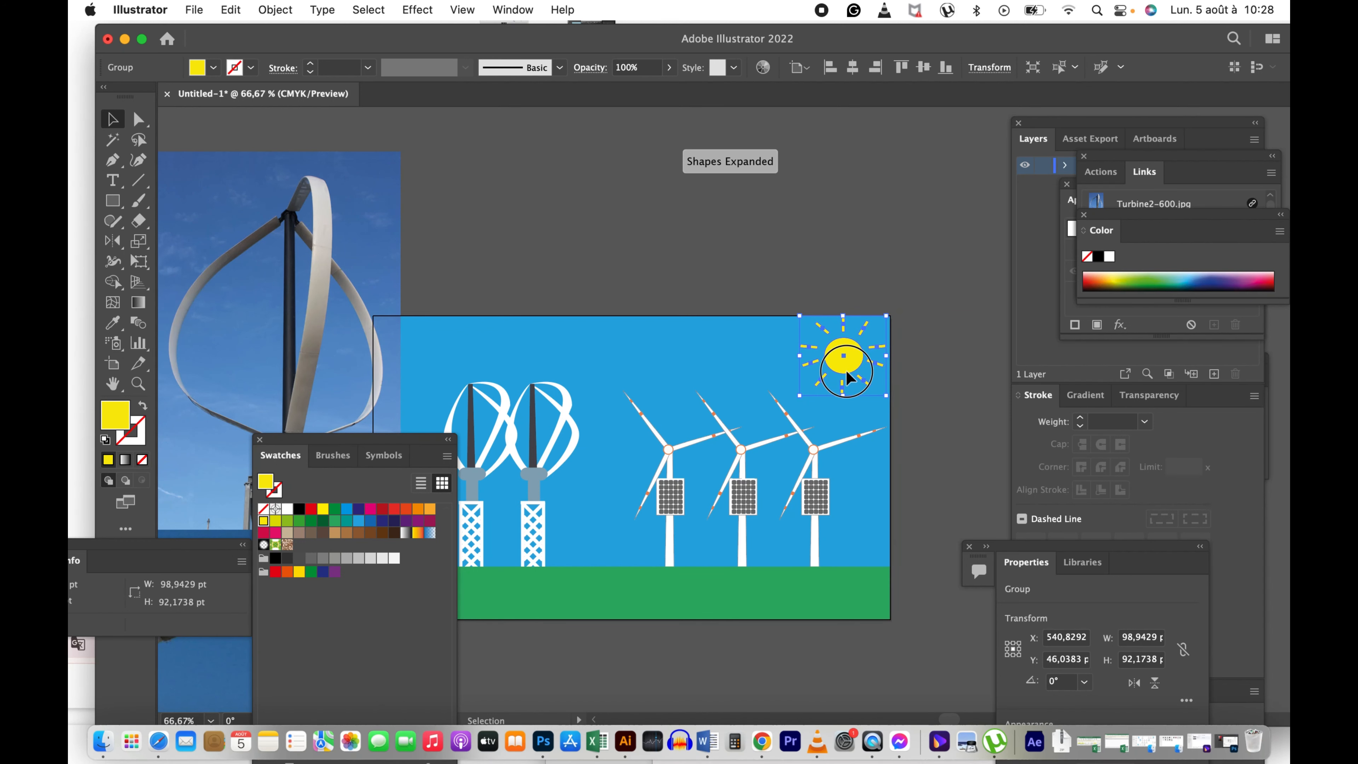
left_click_drag(847, 376, 837, 379)
left_click(788, 253)
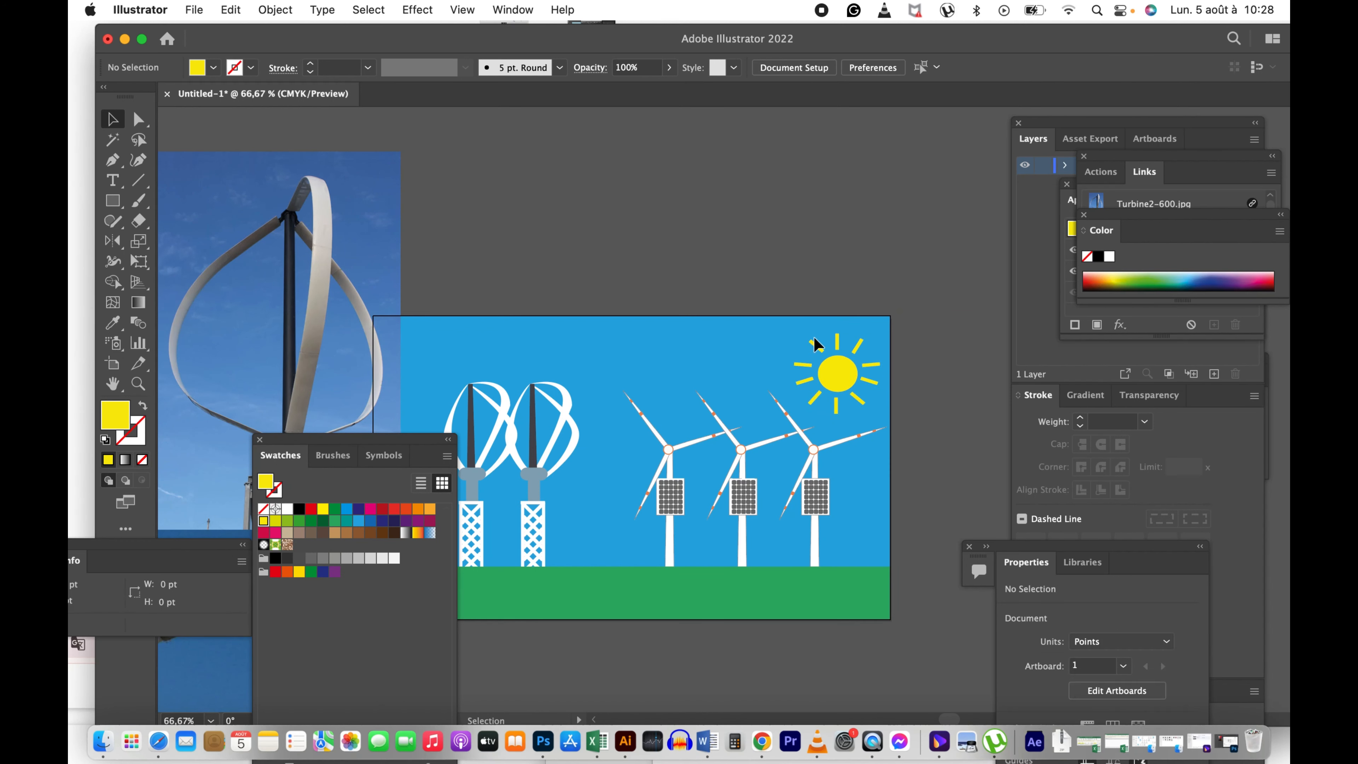
key("z")
left_click(770, 361, "alt")
left_click_drag(714, 399, 785, 401)
key("v")
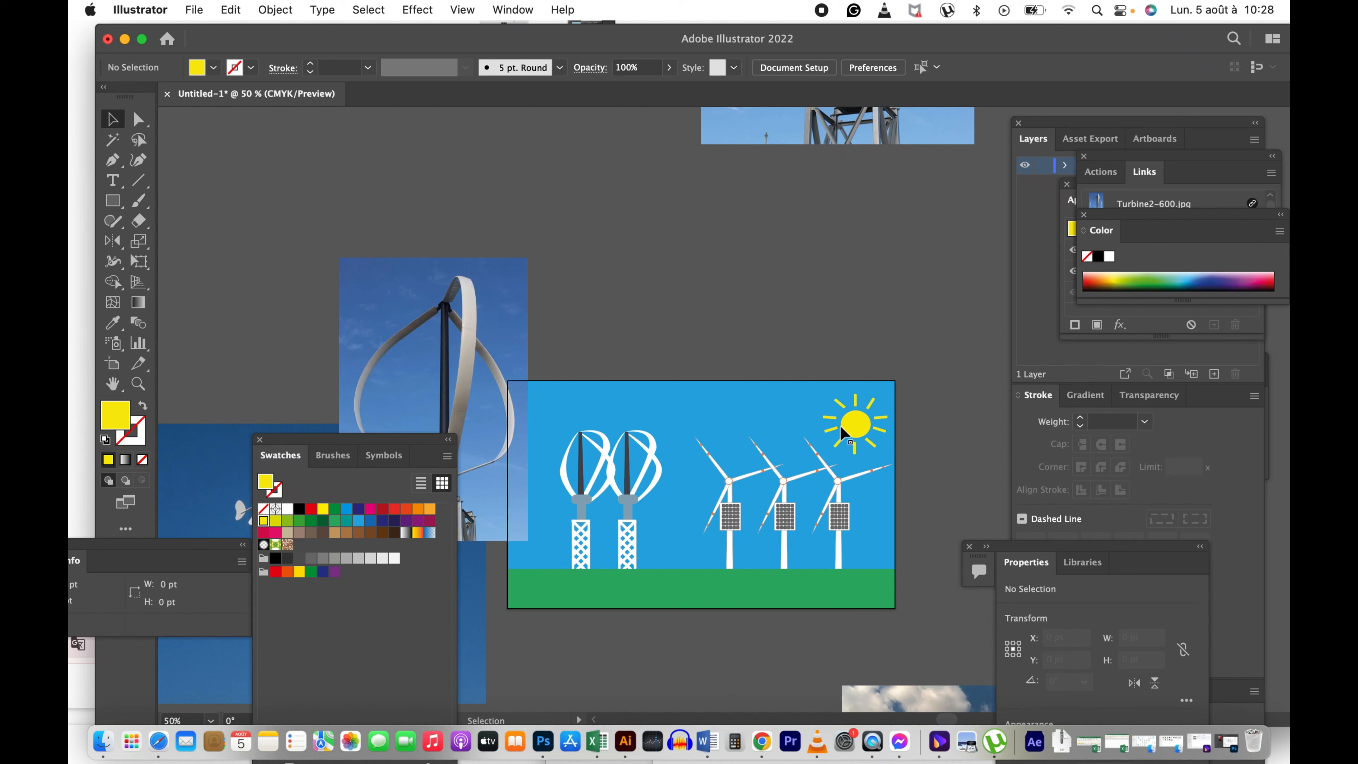
left_click(853, 428)
mouse_move(856, 425)
left_mouse_down()
mouse_move(705, 406)
mouse_move(847, 413)
mouse_move(620, 409)
mouse_move(856, 422)
left_mouse_up()
left_click(774, 309)
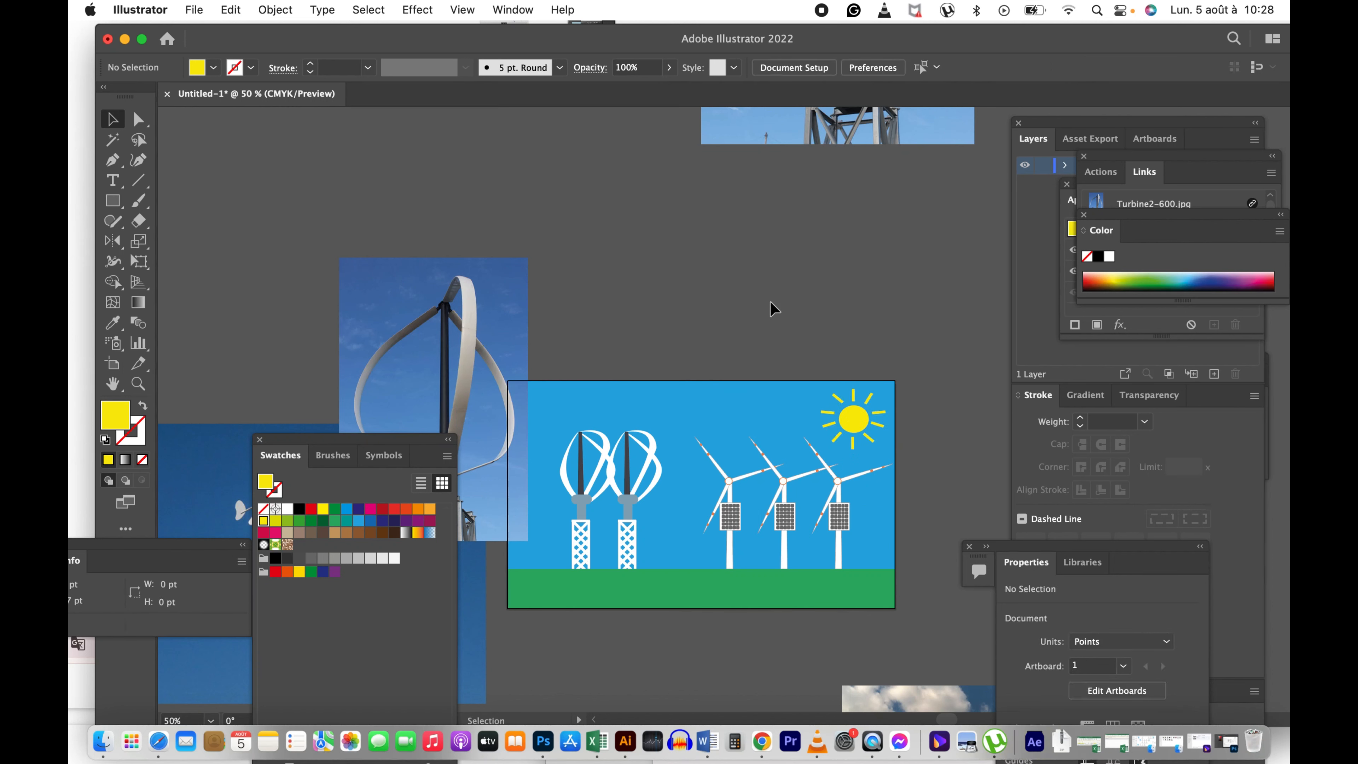
Step: Move the Turbine2-600.jpg reference photo up and left, clear of the artboard
left_click(498, 325)
left_click_drag(479, 320, 377, 282)
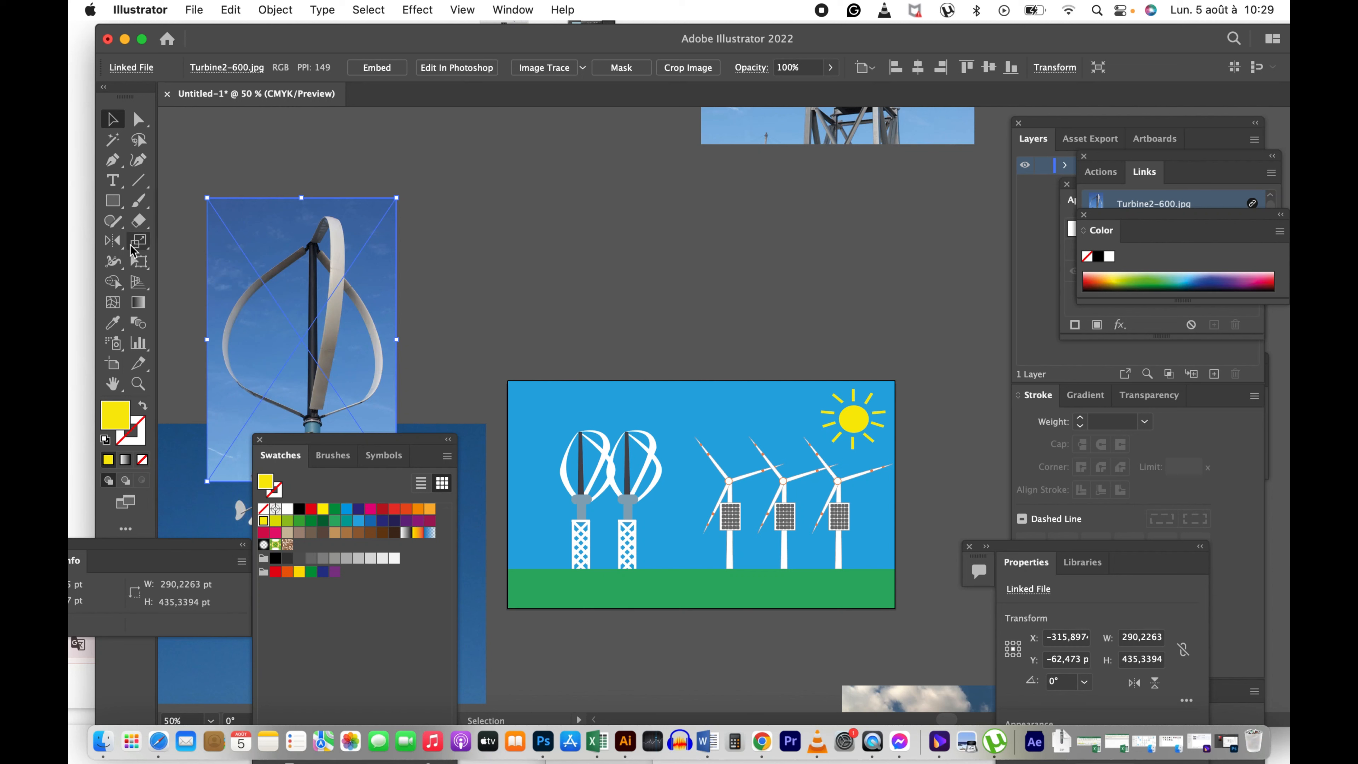
Step: Draw a closed cloud outline about 189 × 60 pt above the artboard with the Pen tool, with rounded bumps over a flat base
left_click(112, 160)
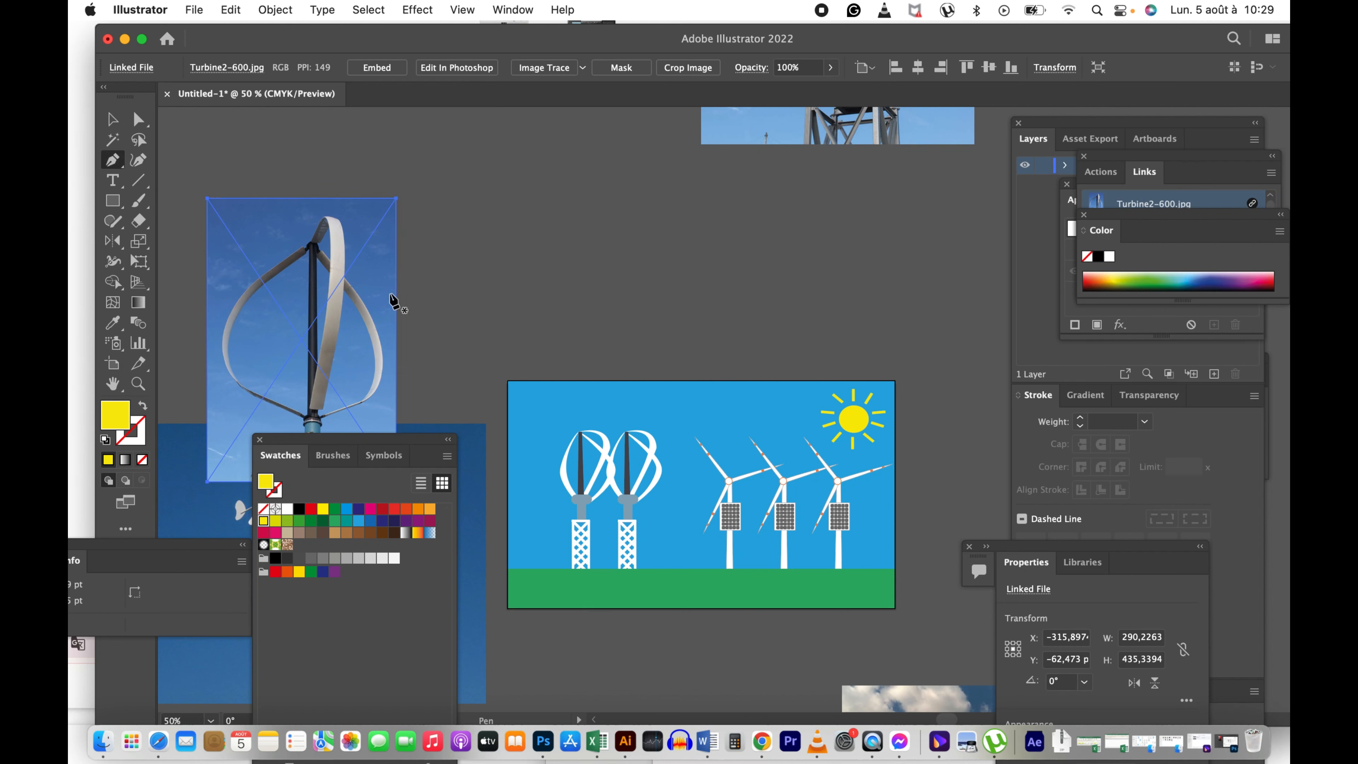
left_click(606, 230)
left_click_drag(574, 244, 553, 262)
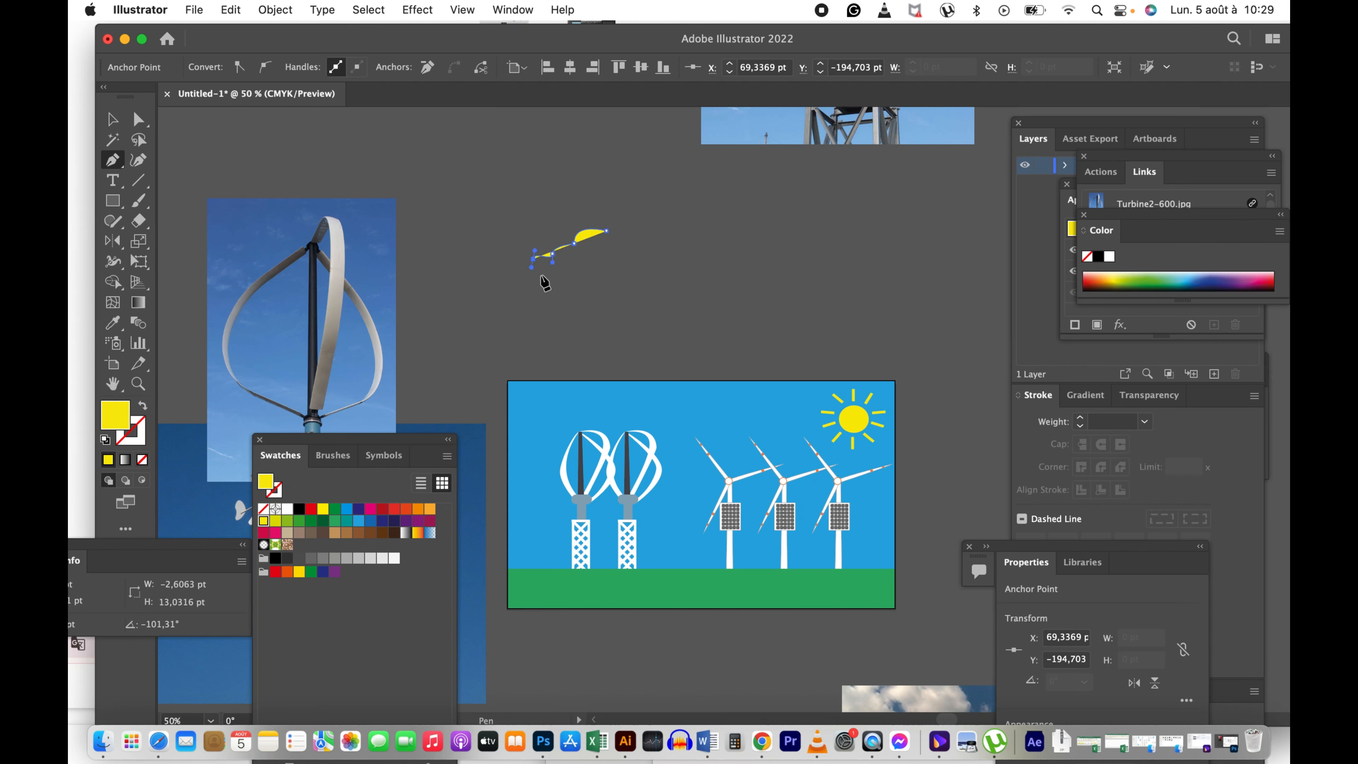
left_click(657, 264)
left_click_drag(644, 245, 628, 247)
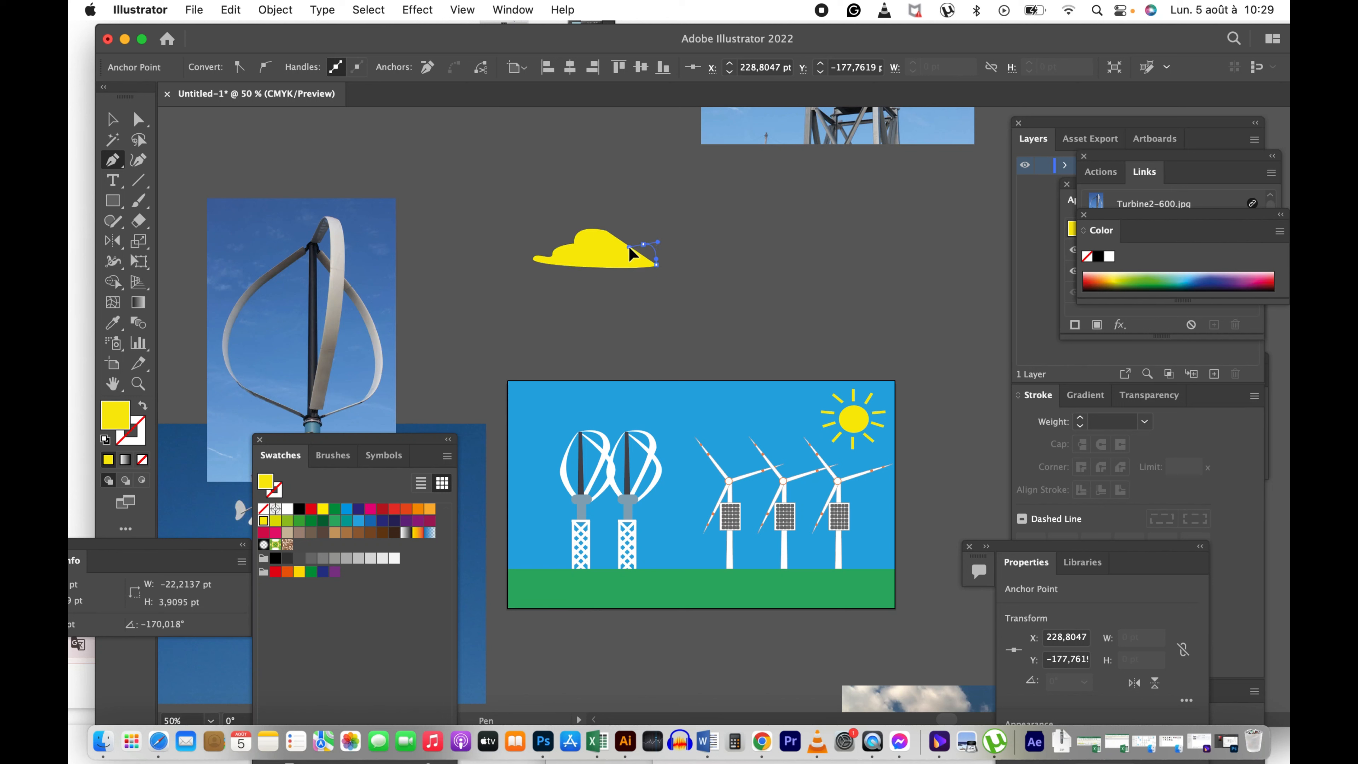
left_click(610, 249)
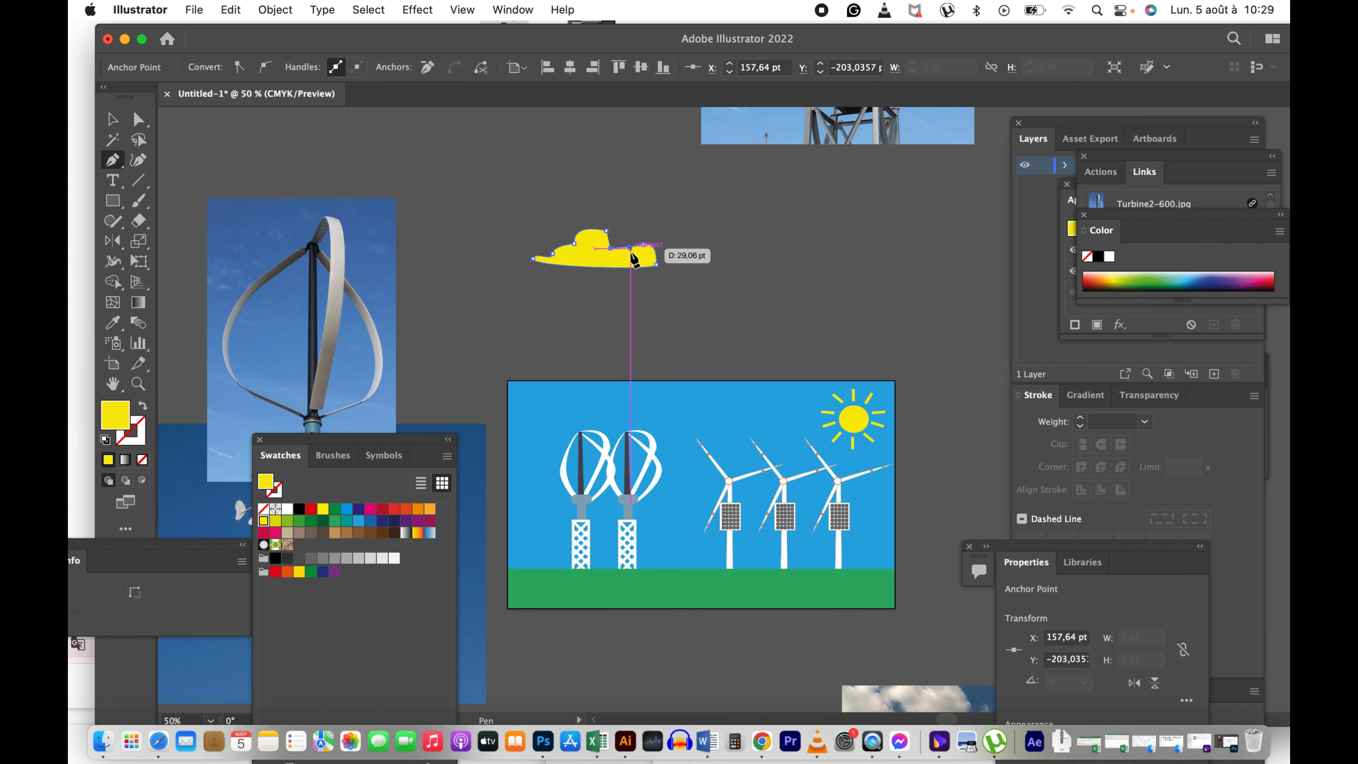
left_click_drag(630, 248, 614, 251)
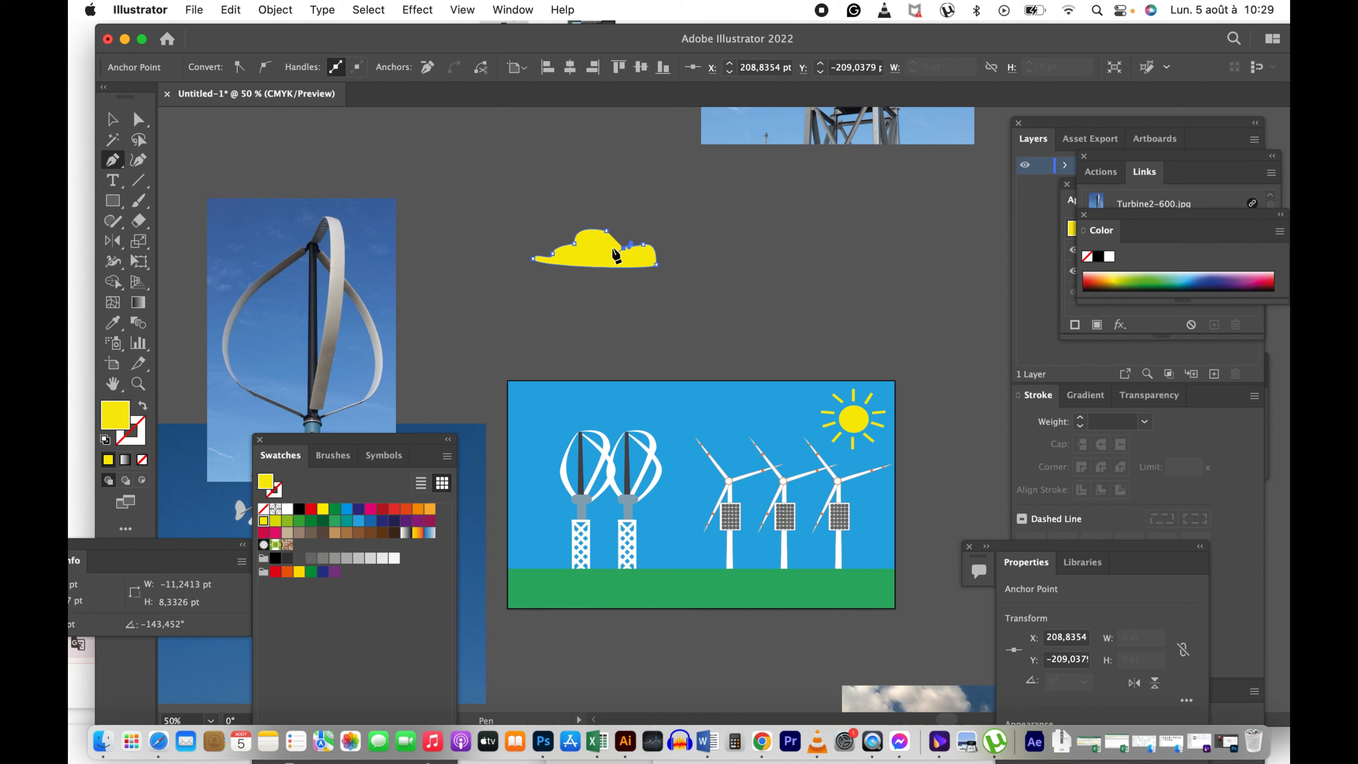
key("v")
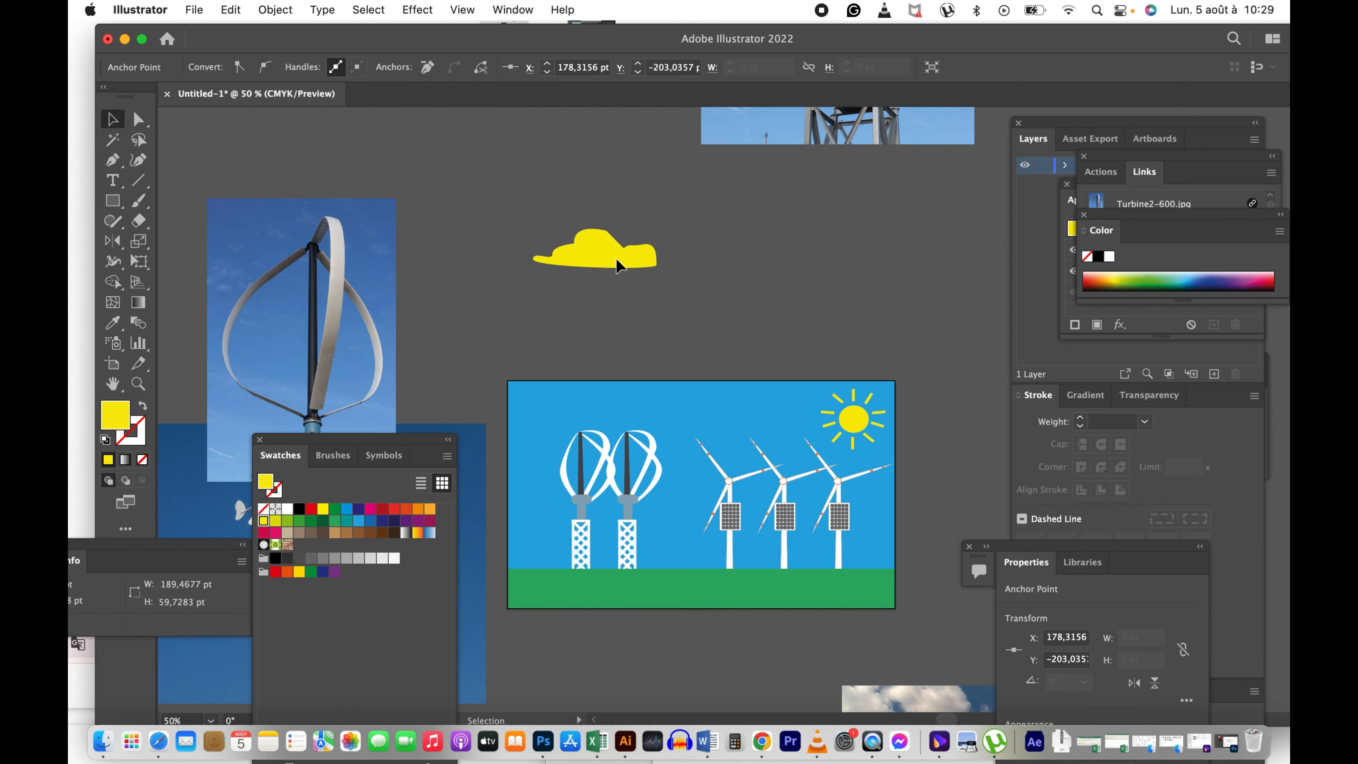
Step: Fill the cloud white and move it into the sky just above the vertical-axis turbines
left_click(577, 262)
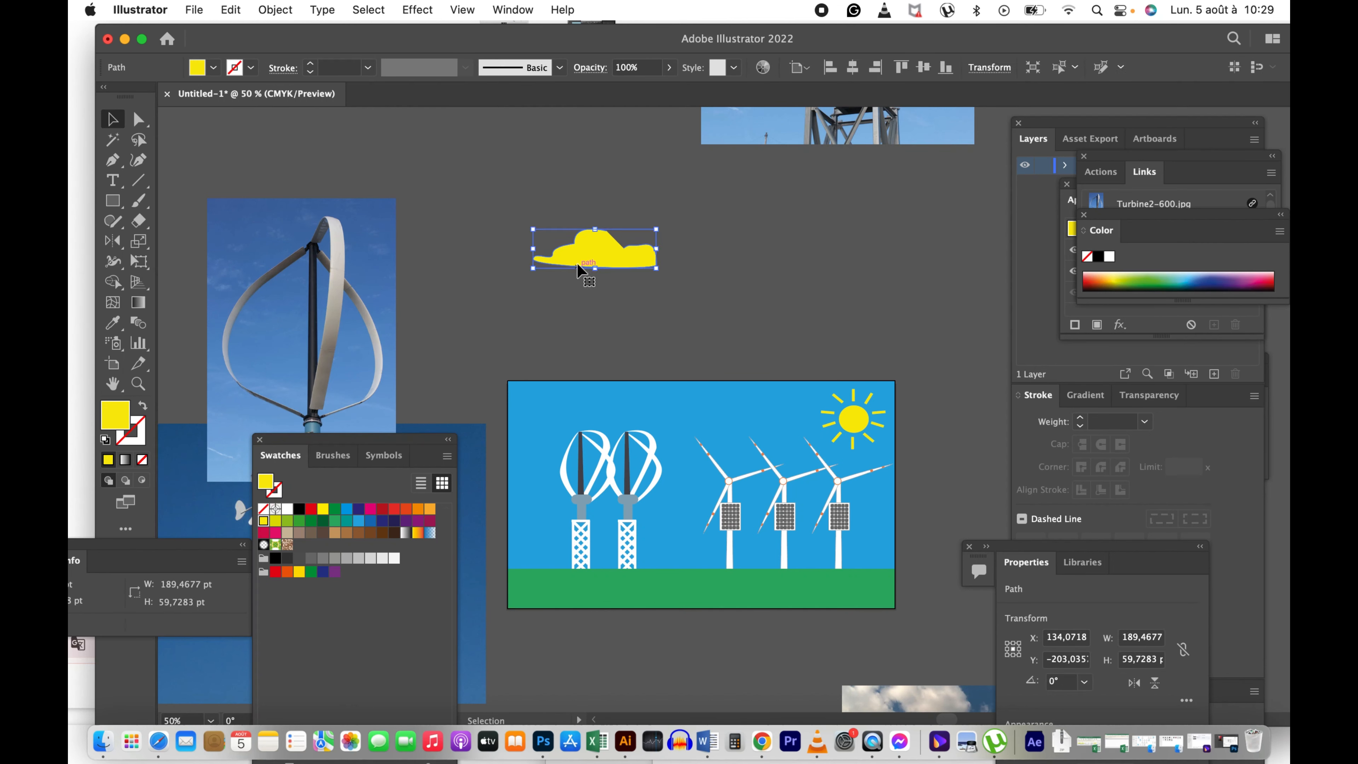
key("i")
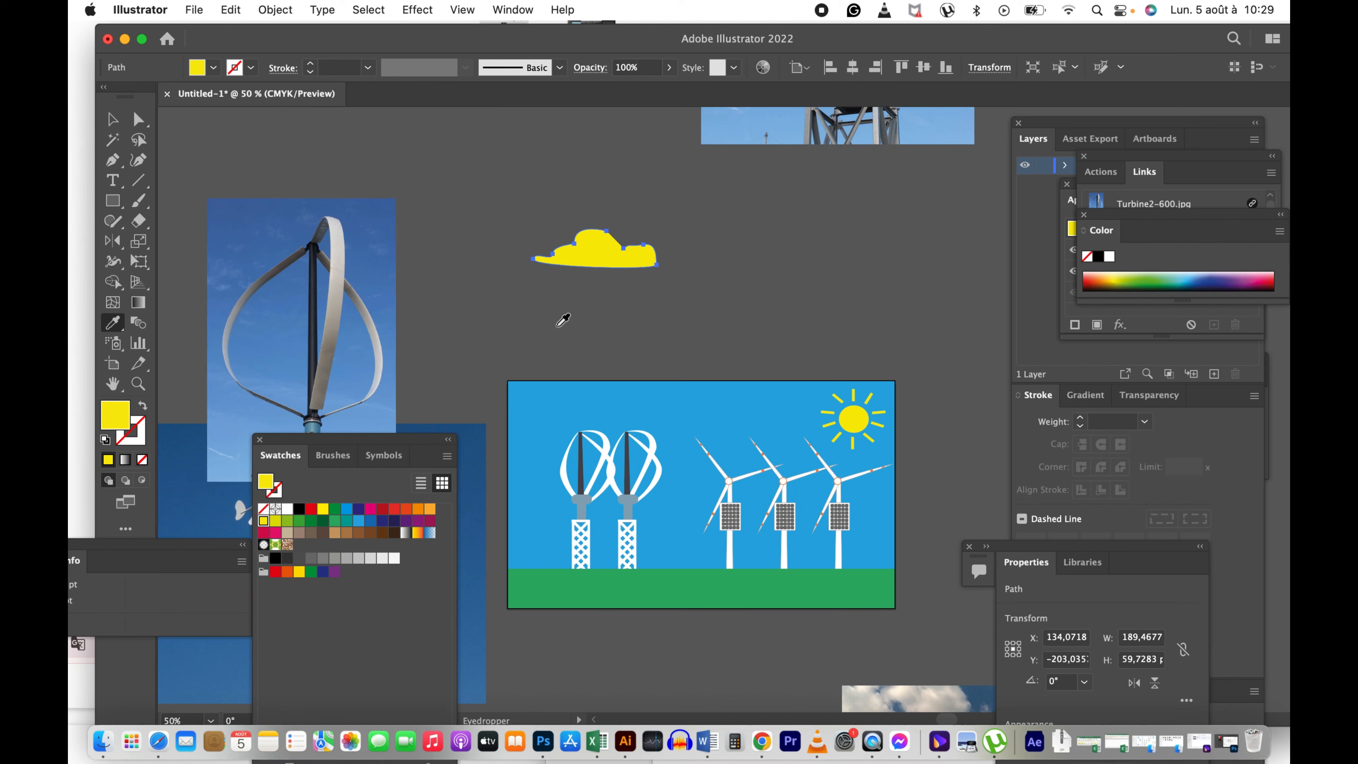
left_click(264, 482)
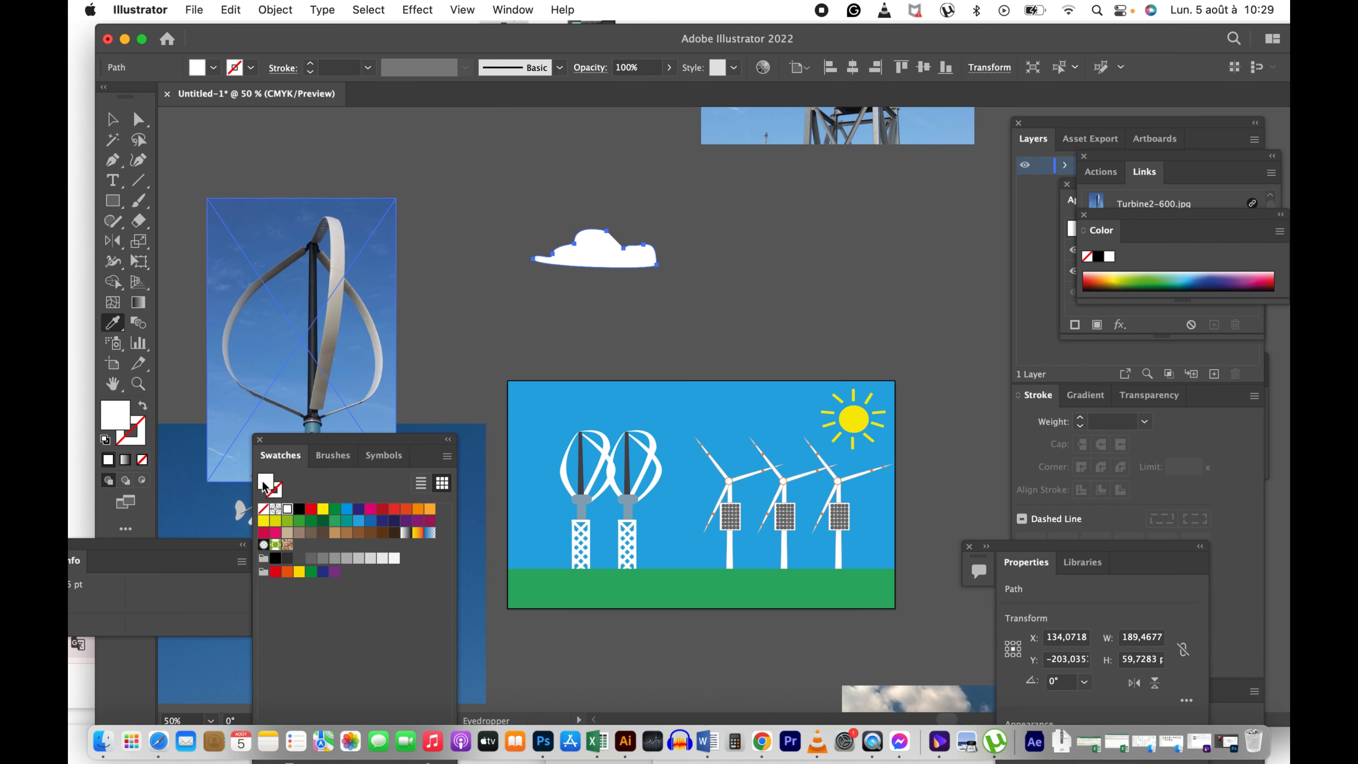
key("v")
left_click_drag(600, 259, 654, 415)
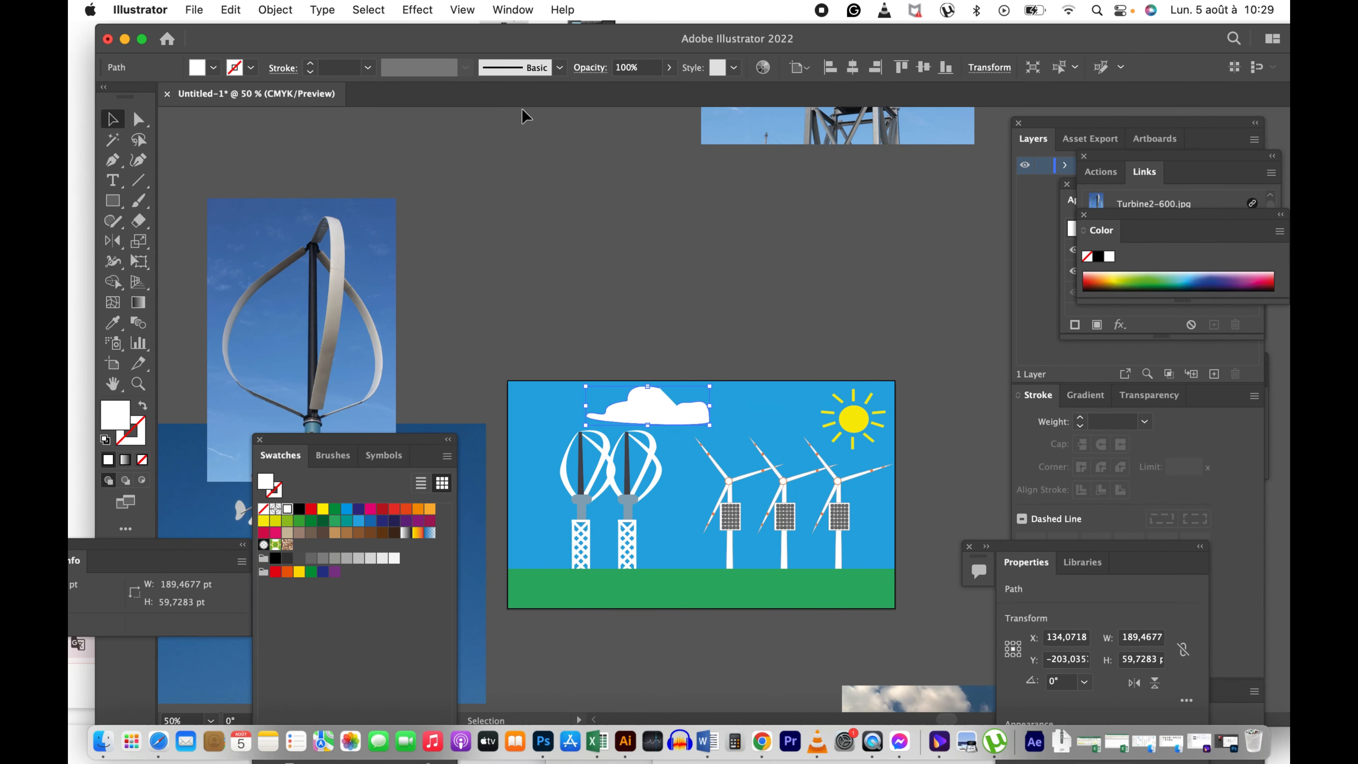
Step: Set the cloud's opacity to 52% and place smaller copies over the left vertical-axis turbine and above the solar-panelled turbines
left_click(669, 68)
left_click_drag(631, 101, 635, 102)
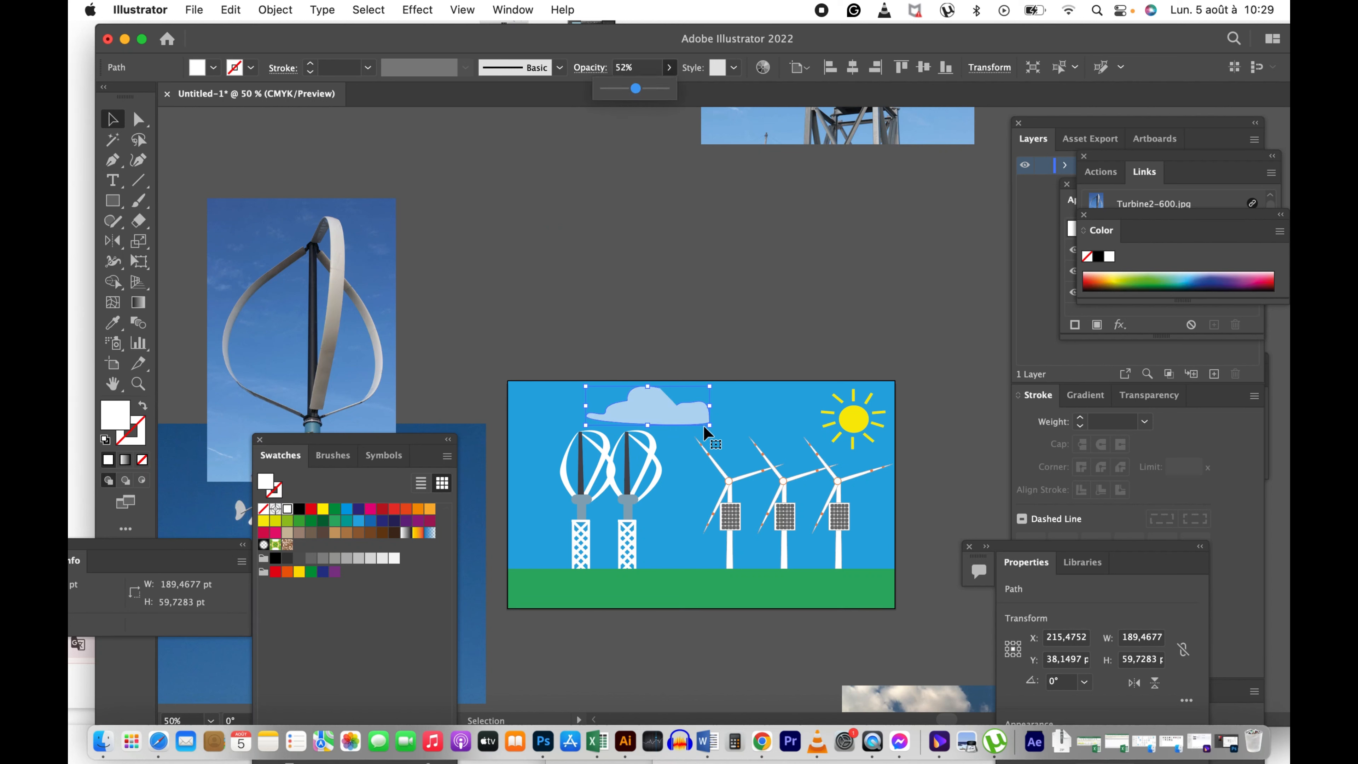
left_click_drag(709, 409, 782, 419)
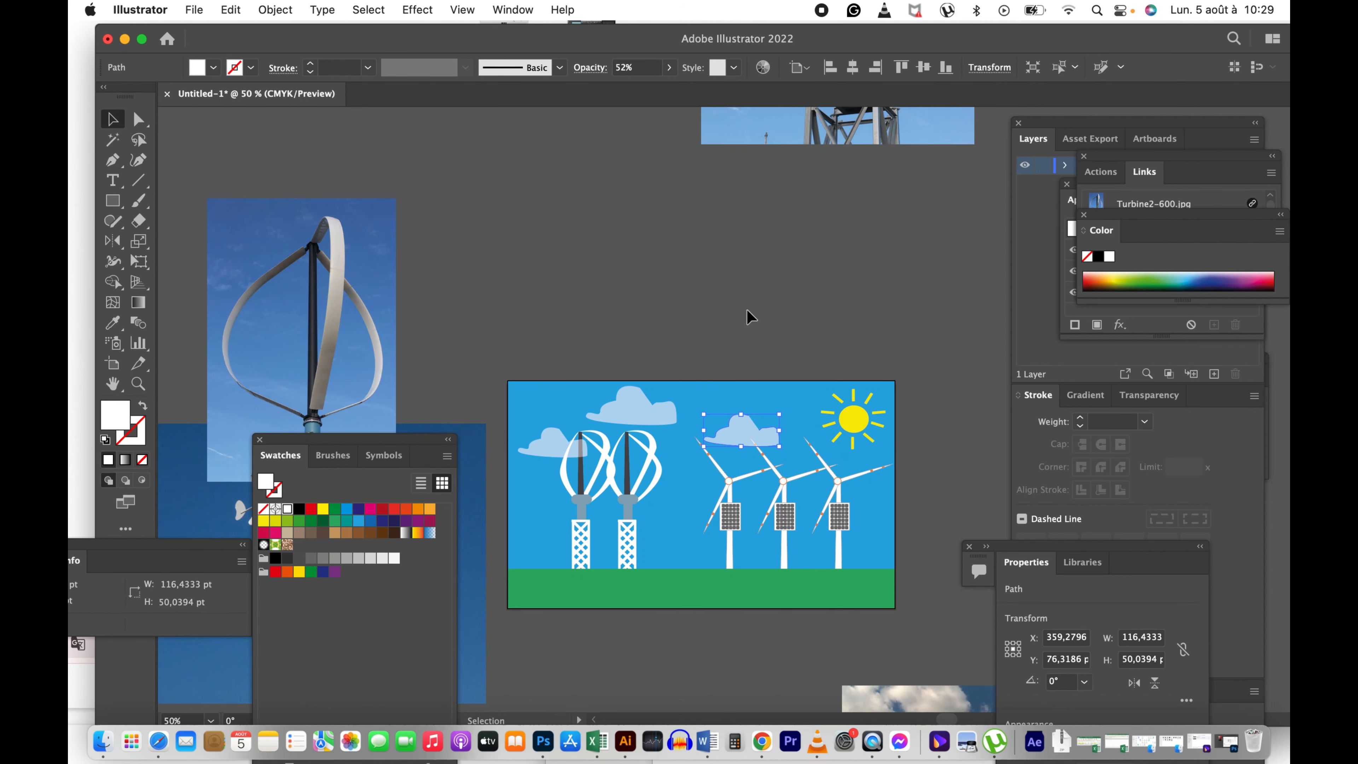
left_click(731, 352)
Step: Select the left vertical-axis turbine group that the small cloud overlaps
key("z")
left_click(638, 432)
left_click(638, 431)
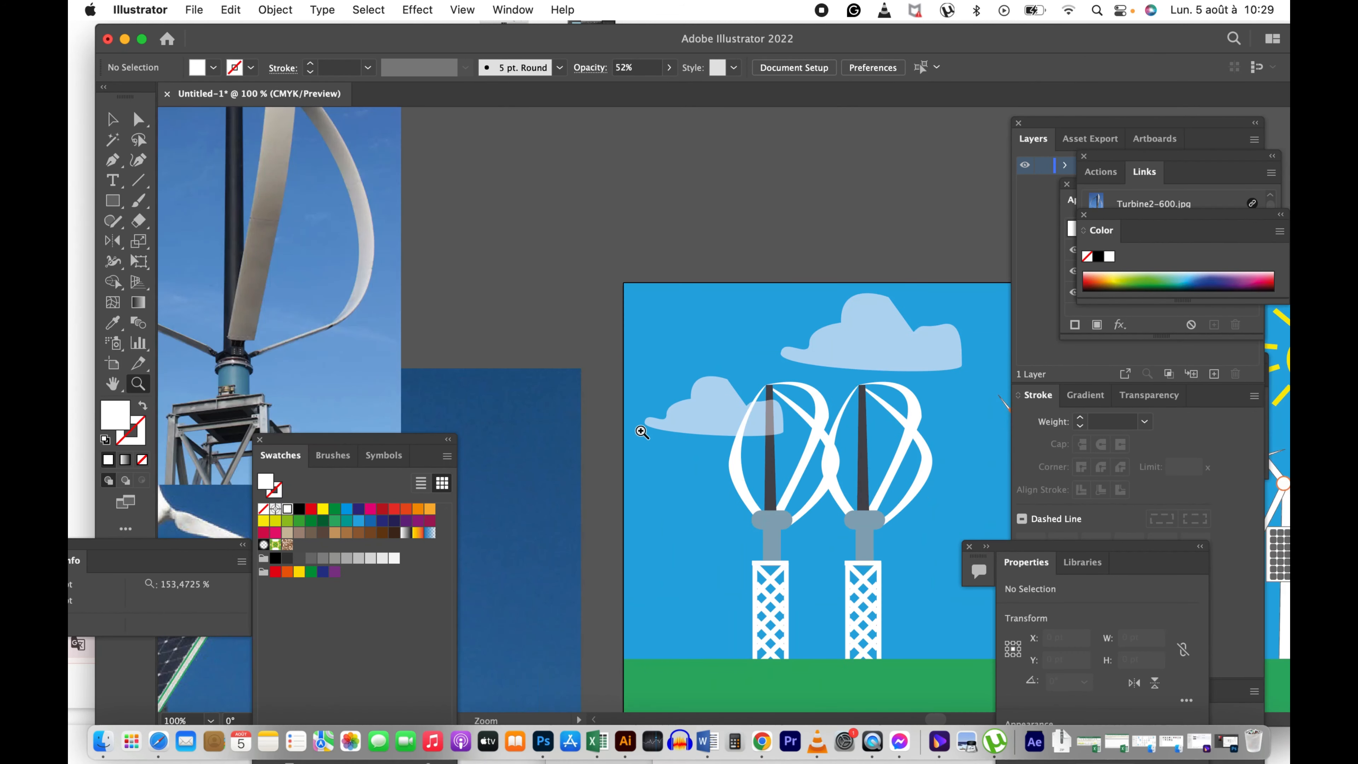
key("v")
left_click(775, 517)
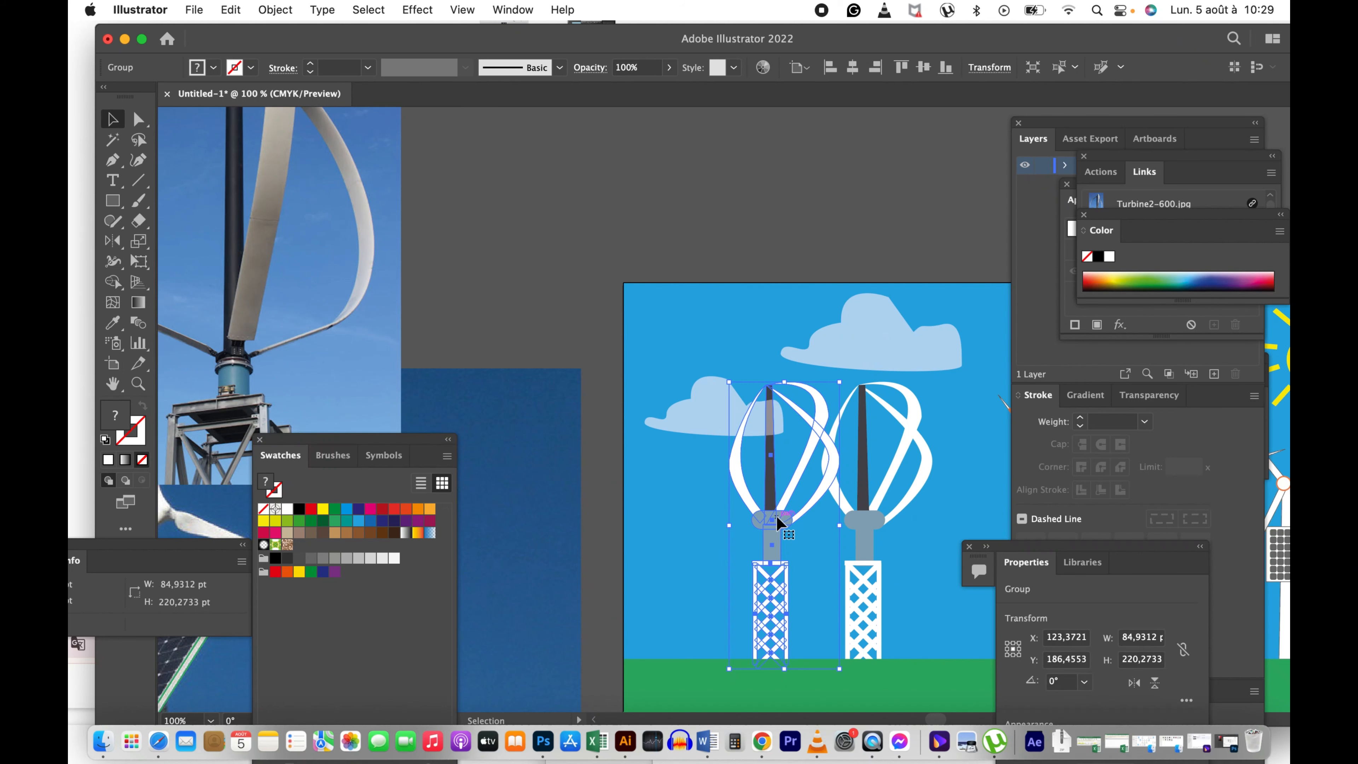
Step: Bring the left vertical-axis turbine group to the front, over the green ground
right_click(777, 516)
mouse_move(912, 650)
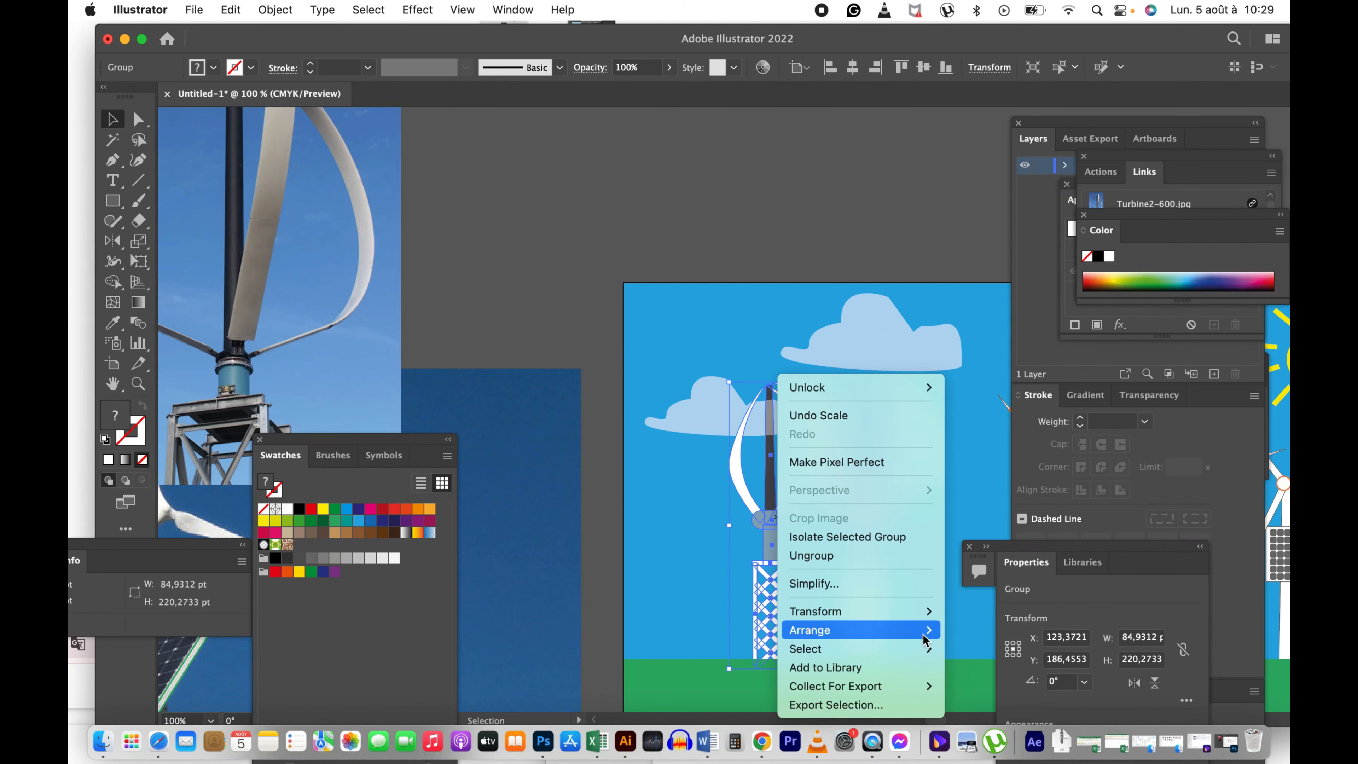
left_click(1000, 628)
left_click(805, 237)
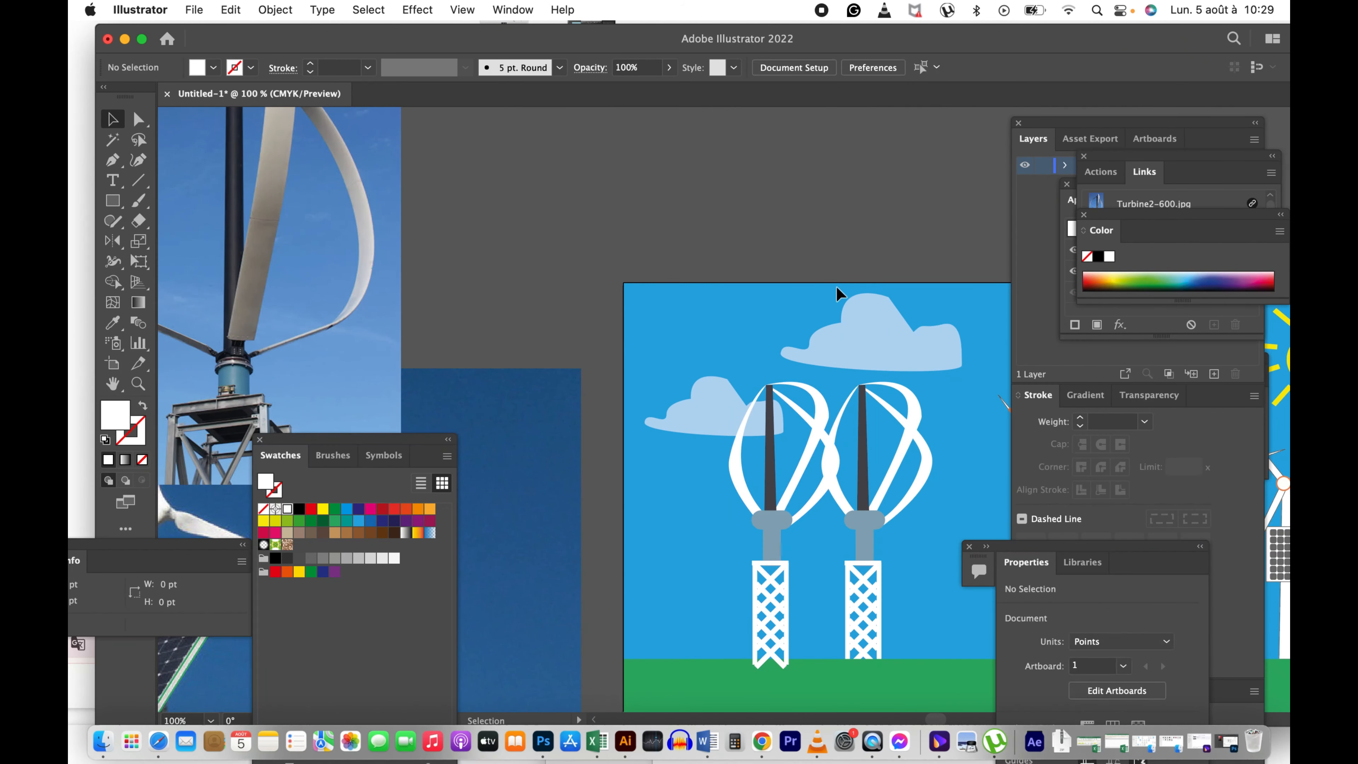
Step: Switch to Word, read the Advanced Wind Turbines brief in Document2, and return to the Illustrator artwork
left_click_drag(889, 327, 681, 305)
left_click_drag(777, 330, 698, 254)
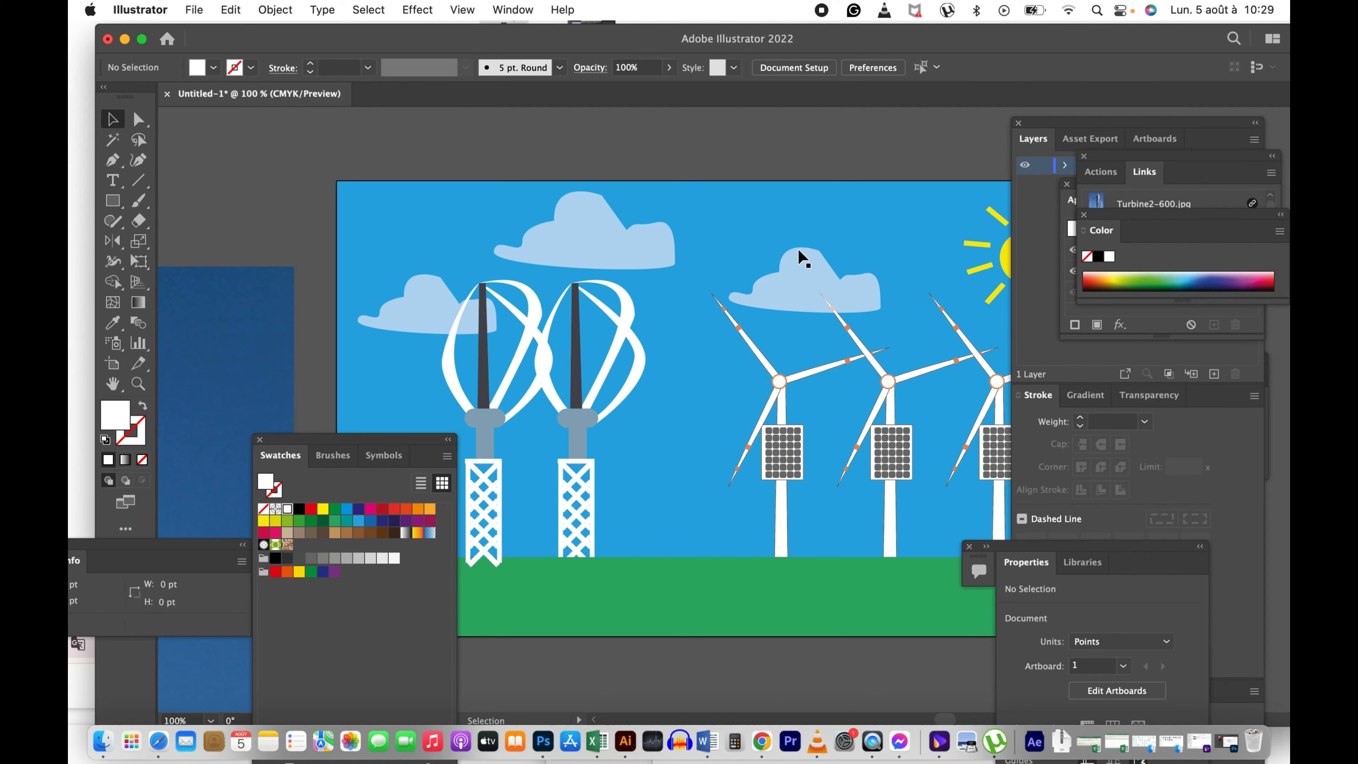
left_click_drag(923, 38, 895, 173)
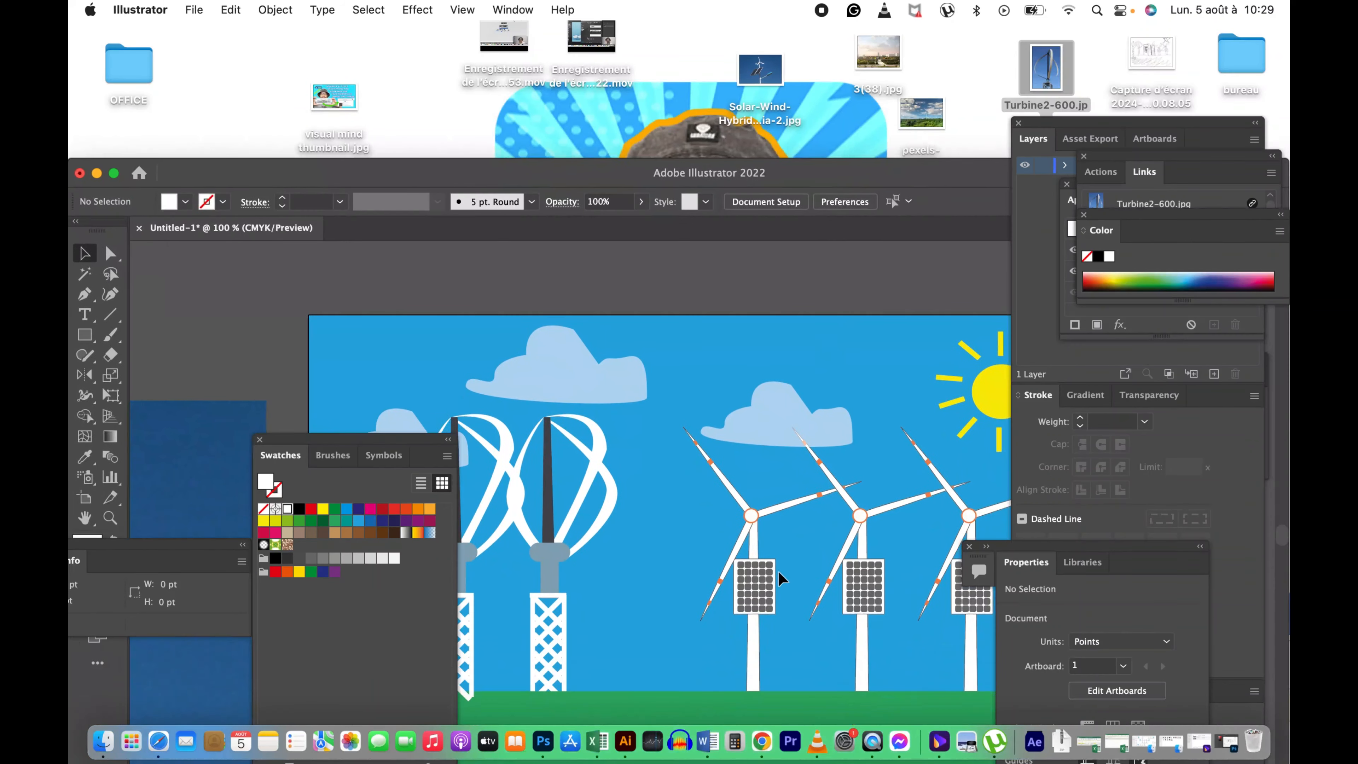
left_click(712, 744)
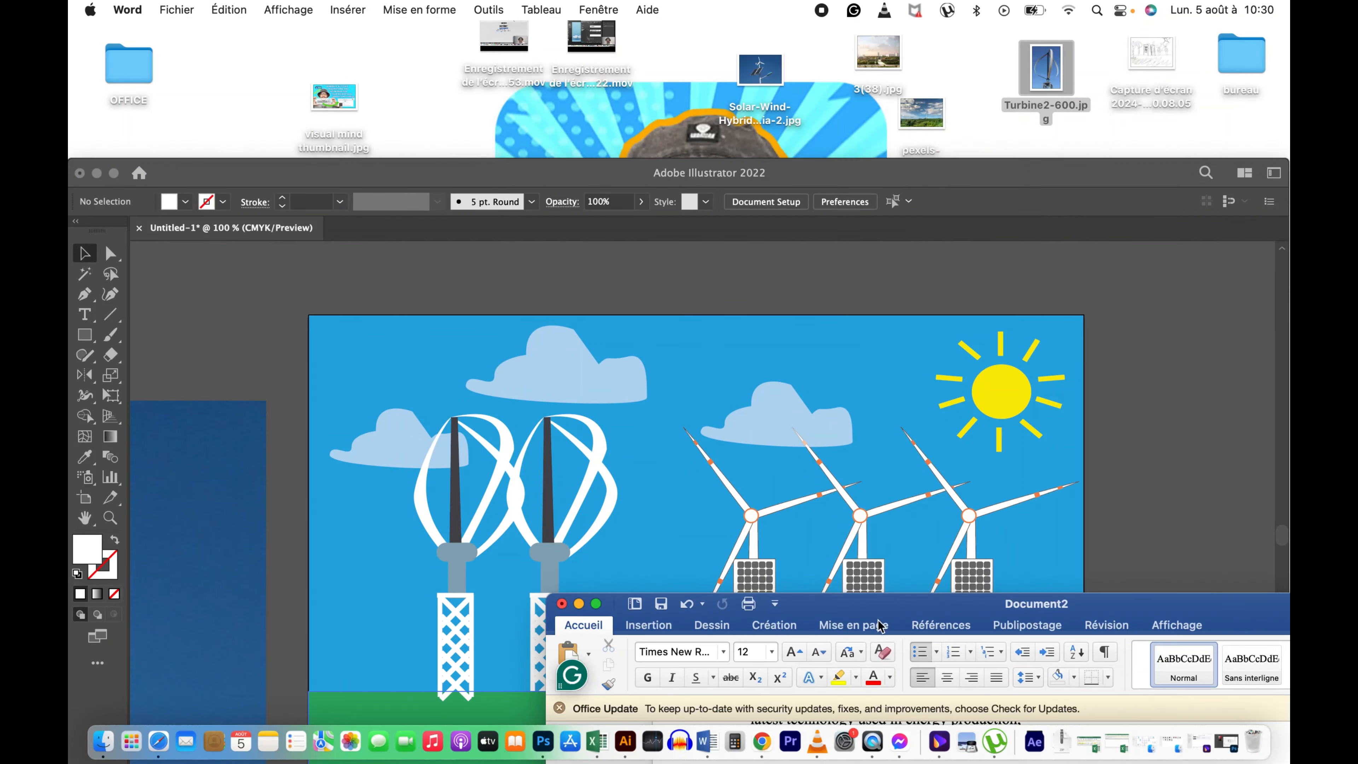
left_click_drag(866, 600, 586, 130)
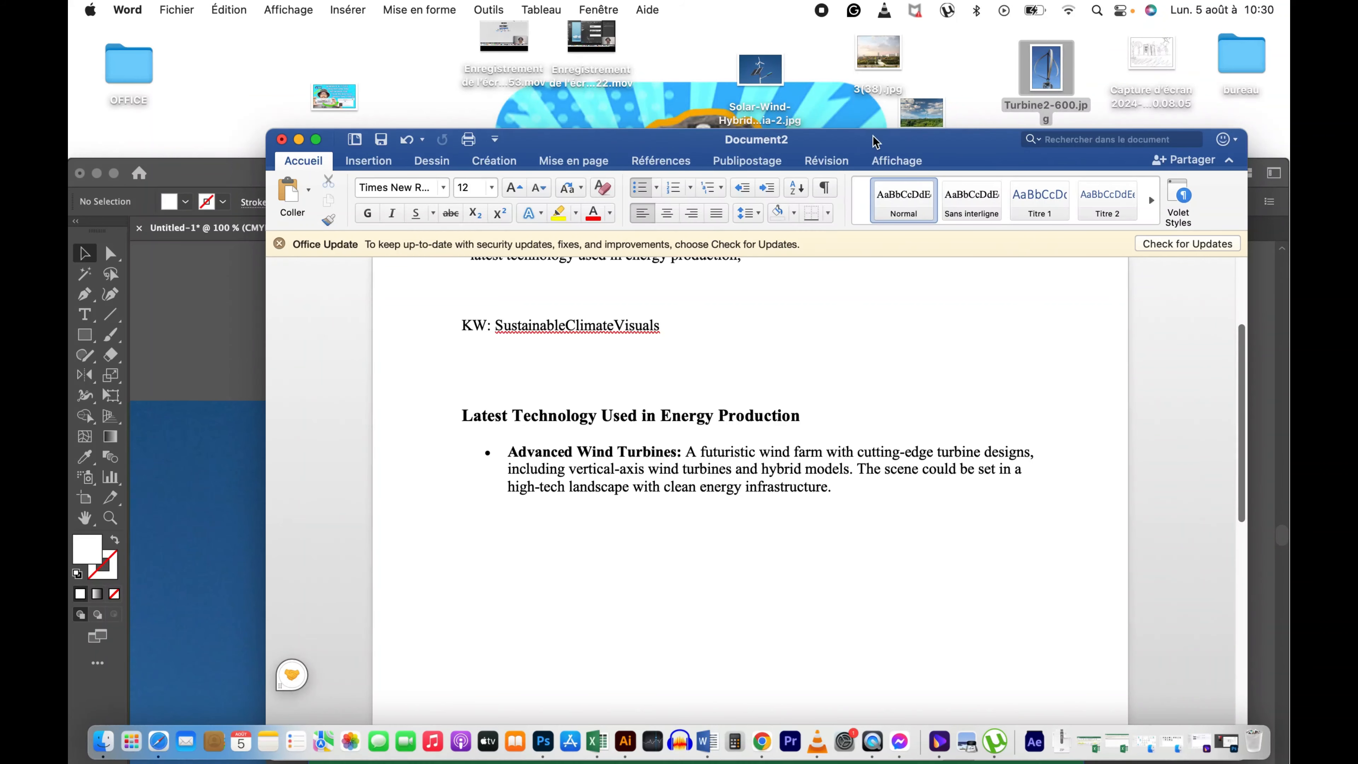
left_click_drag(872, 137, 973, 595)
left_click(728, 286)
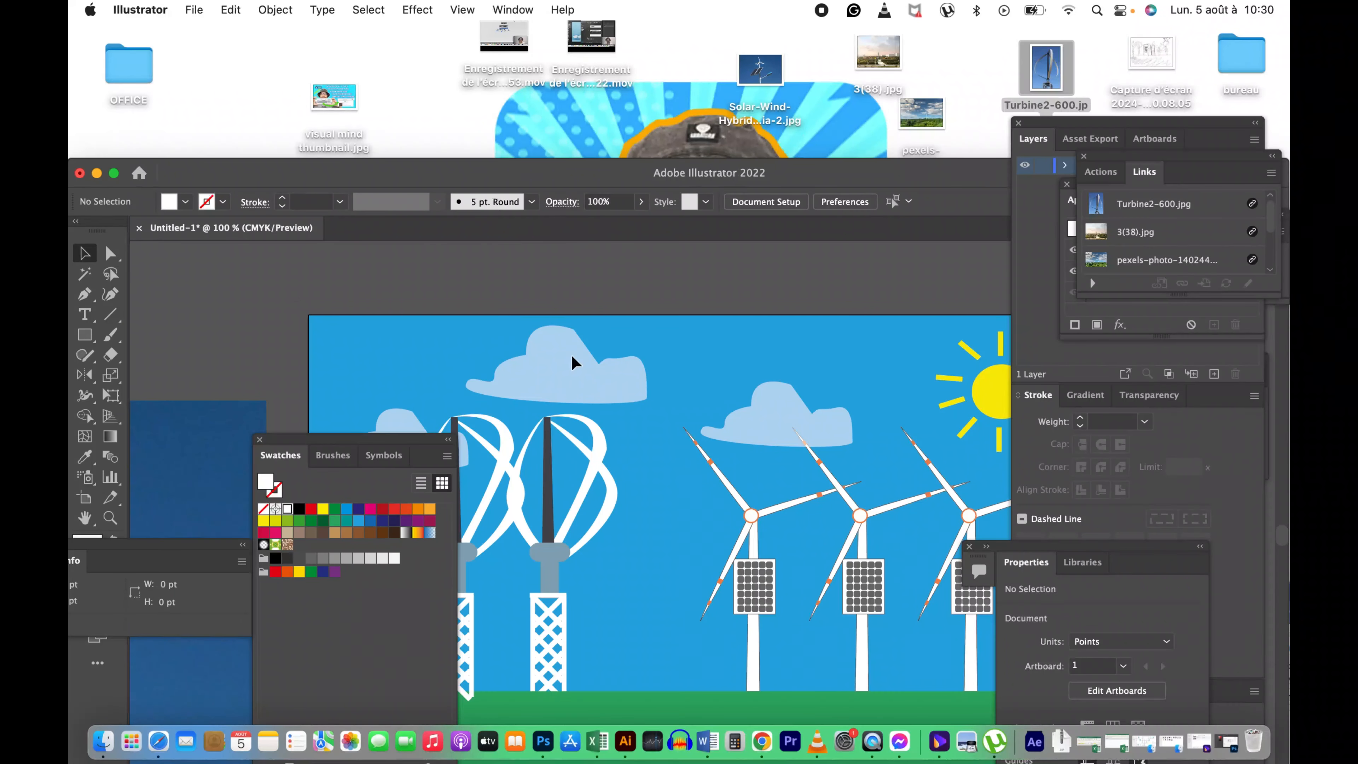
Step: Place the desktop image 3(38).jpg as a linked file on the empty canvas beside the artboard
key("z")
left_click(677, 434, "alt")
left_click(646, 454, "alt")
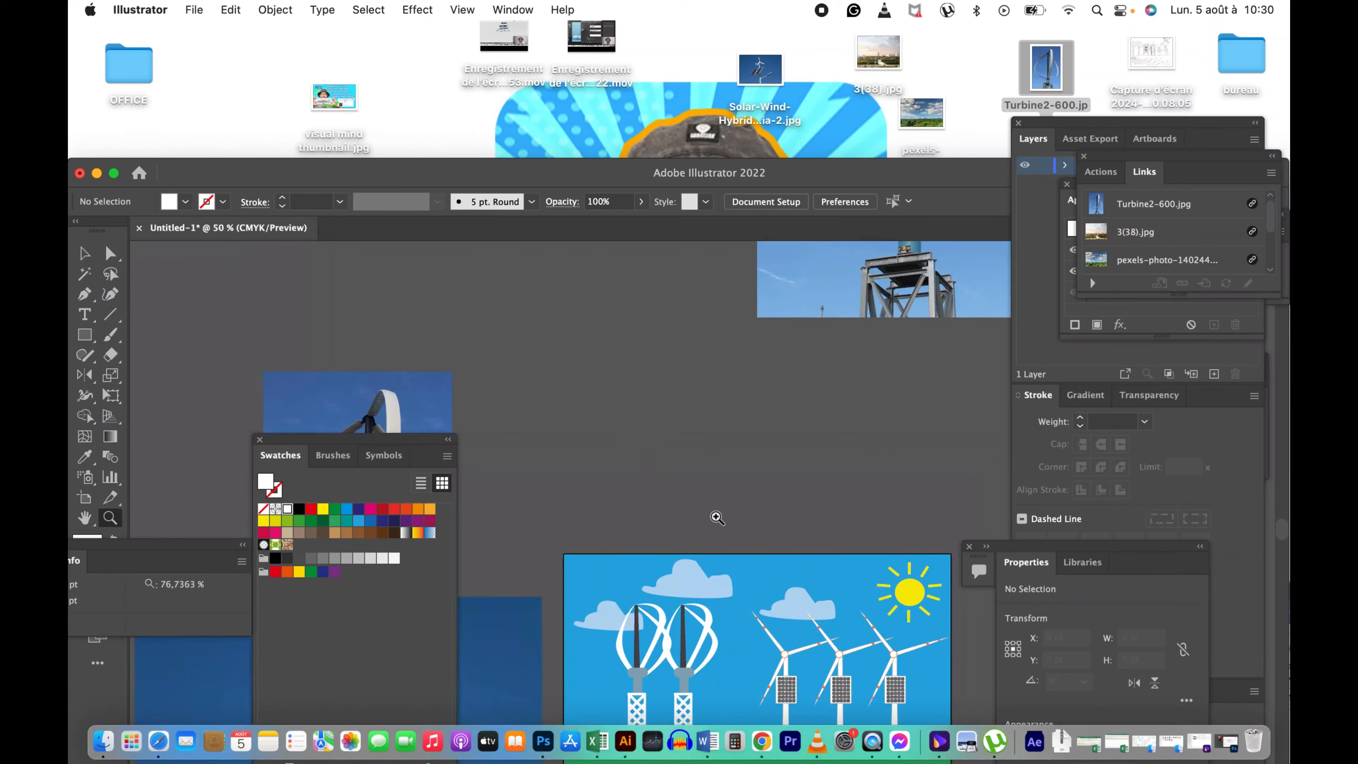
mouse_move(799, 412)
left_mouse_down()
mouse_move(653, 519)
mouse_move(685, 520)
mouse_move(816, 394)
left_mouse_up()
left_click_drag(639, 571, 667, 404)
left_click_drag(790, 412, 575, 476)
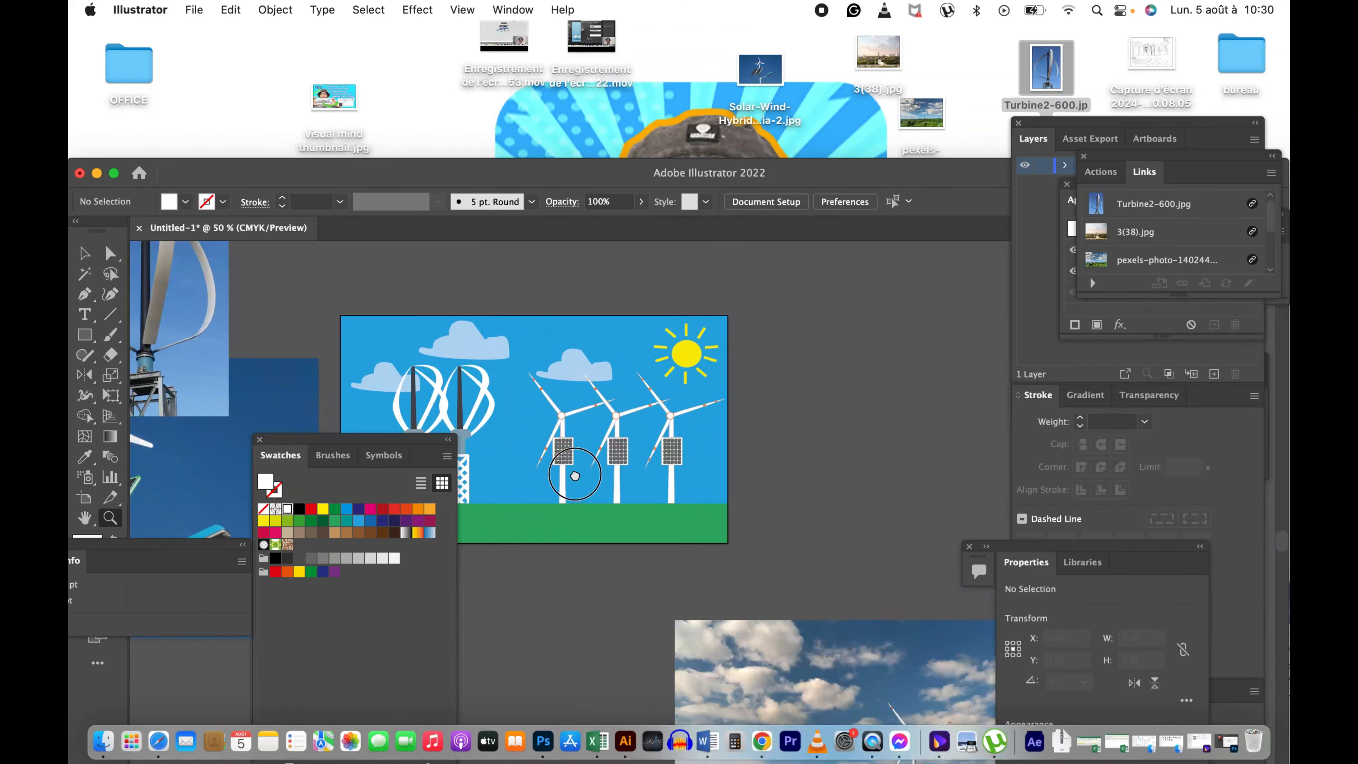
left_click_drag(722, 522, 558, 405)
left_click_drag(883, 55, 824, 392)
left_click(830, 373)
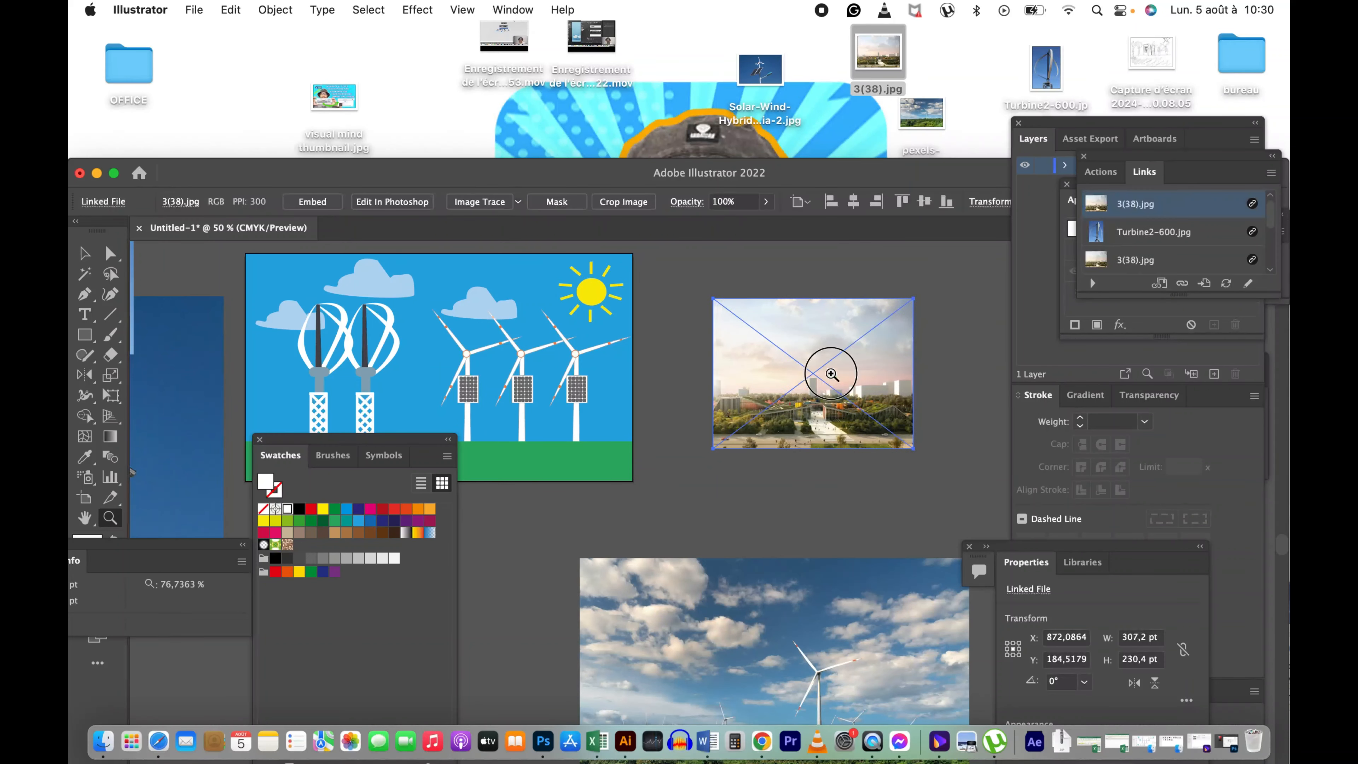
Step: Focus on the placed building photo and enlarge the application window to fill the screen
left_click(704, 478)
left_click(675, 606)
left_click_drag(679, 621, 741, 428)
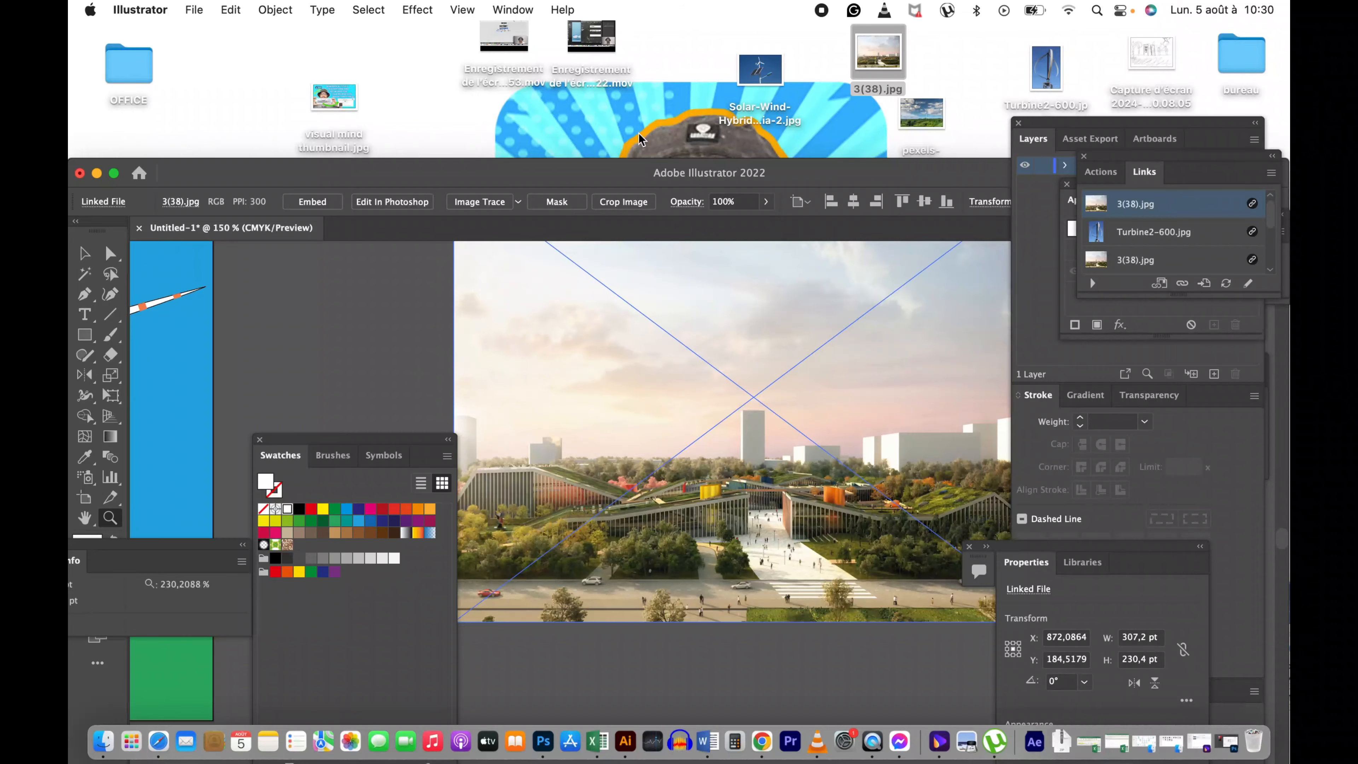
left_click_drag(615, 174, 850, 100)
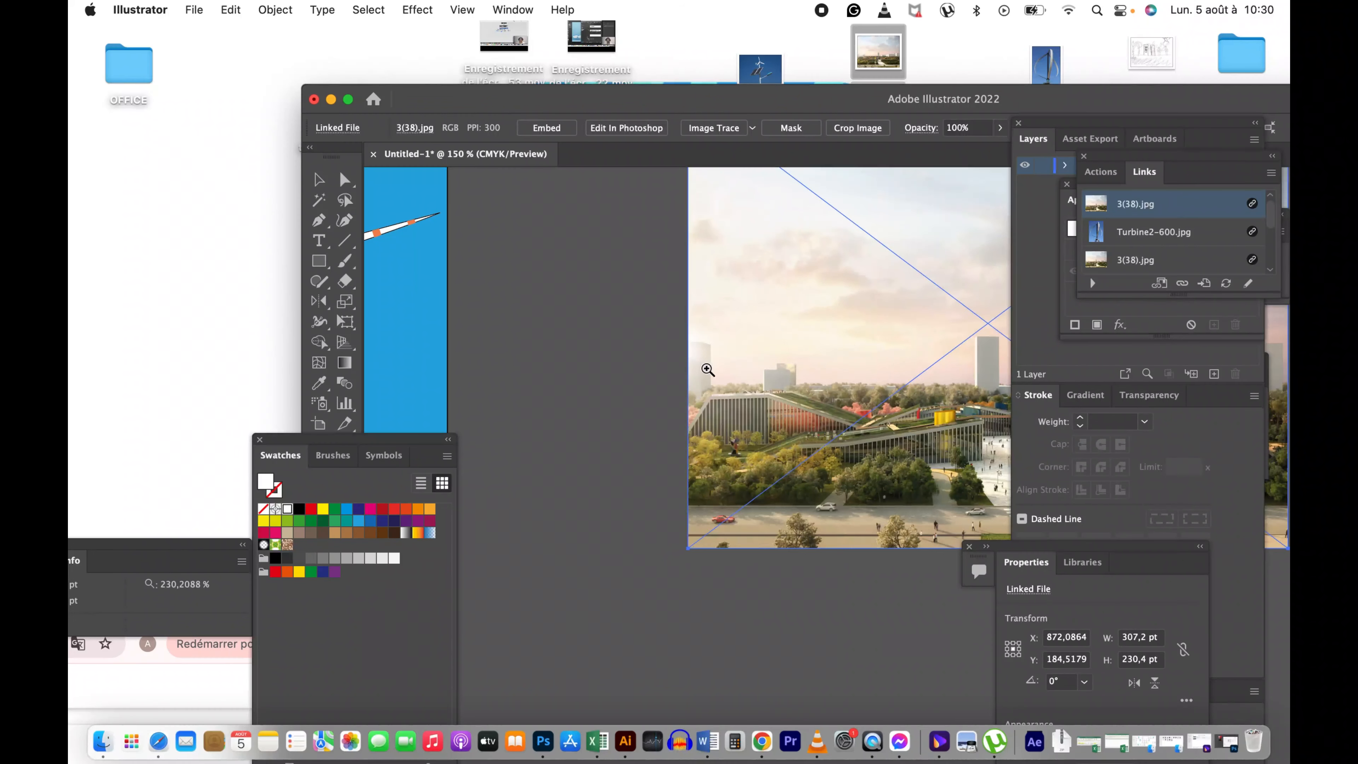
left_click(349, 100)
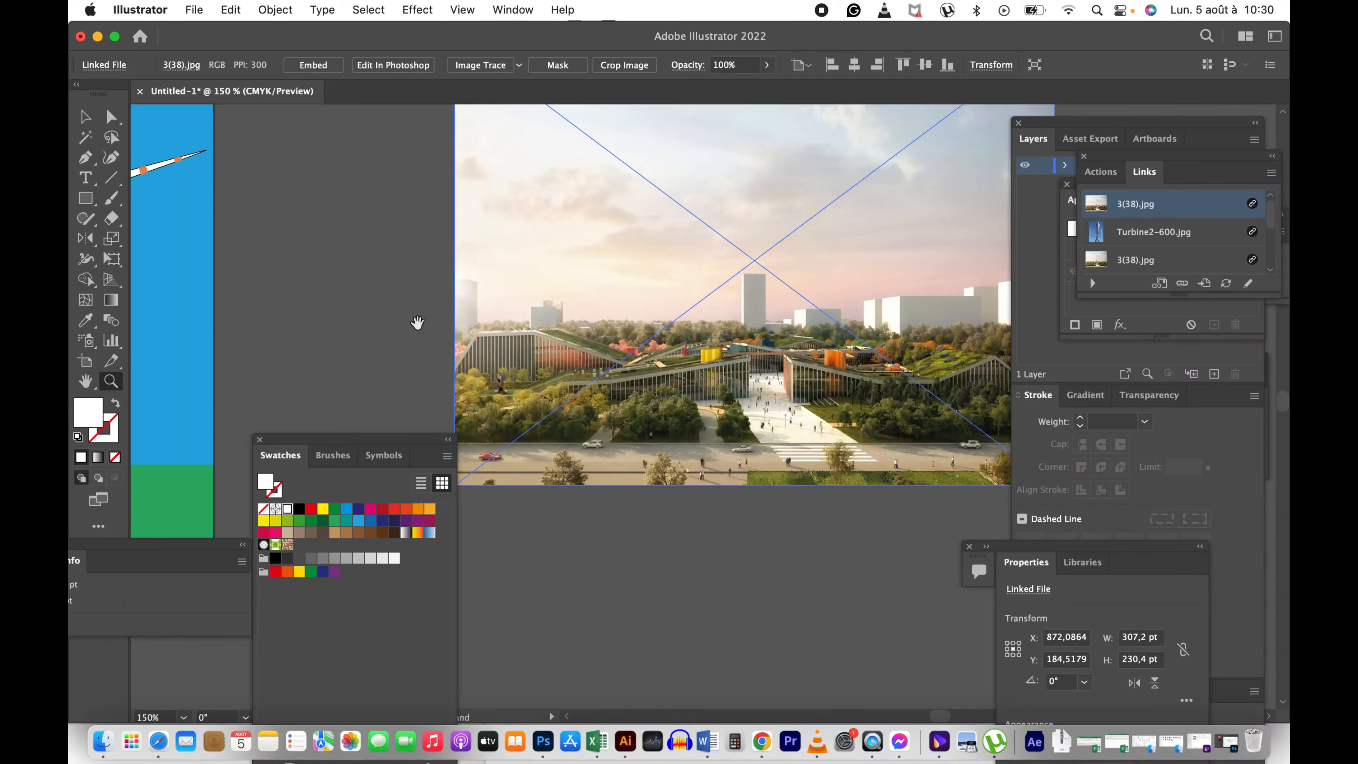
Step: Draw a rectangle about 79 × 145 pt between the artboard and the reference photo, and fill it light gray
left_click_drag(417, 323, 673, 357)
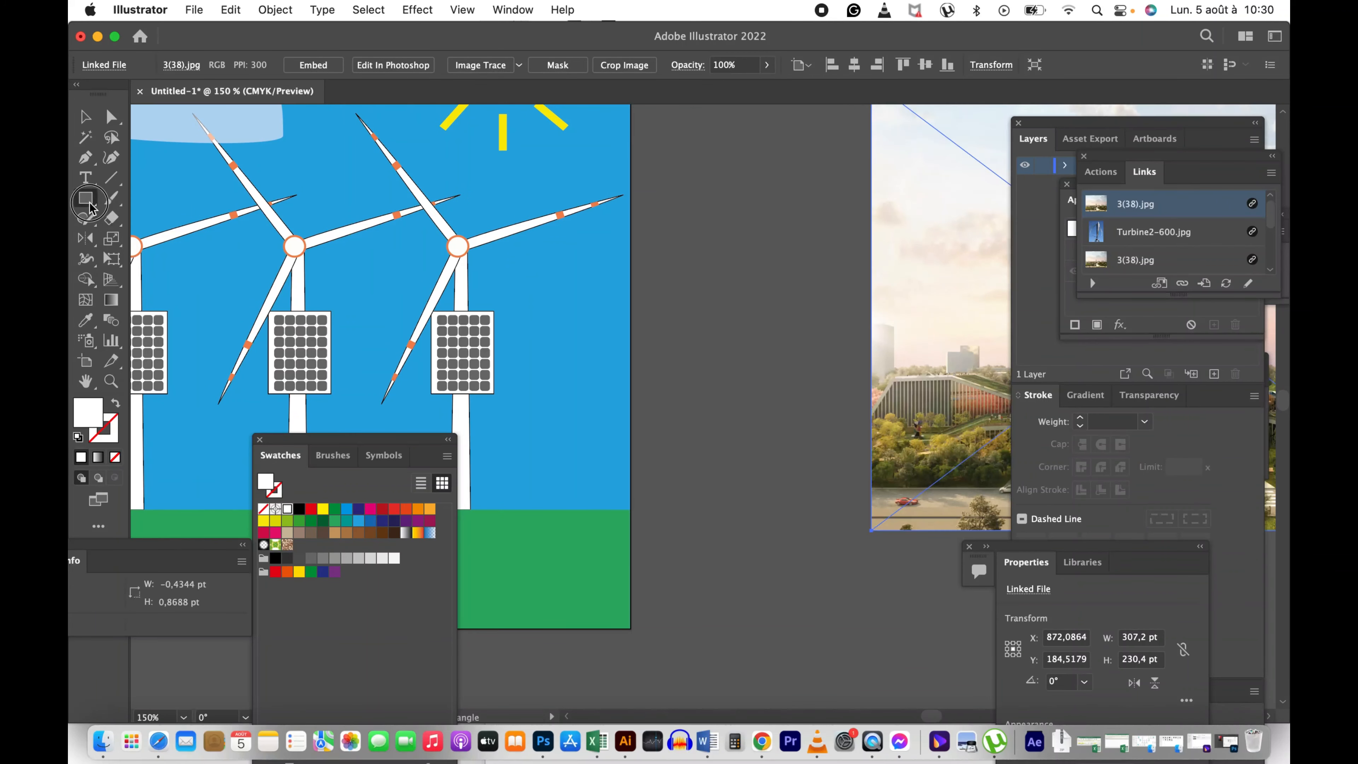
left_click_drag(85, 198, 153, 200)
left_click_drag(689, 219, 844, 502)
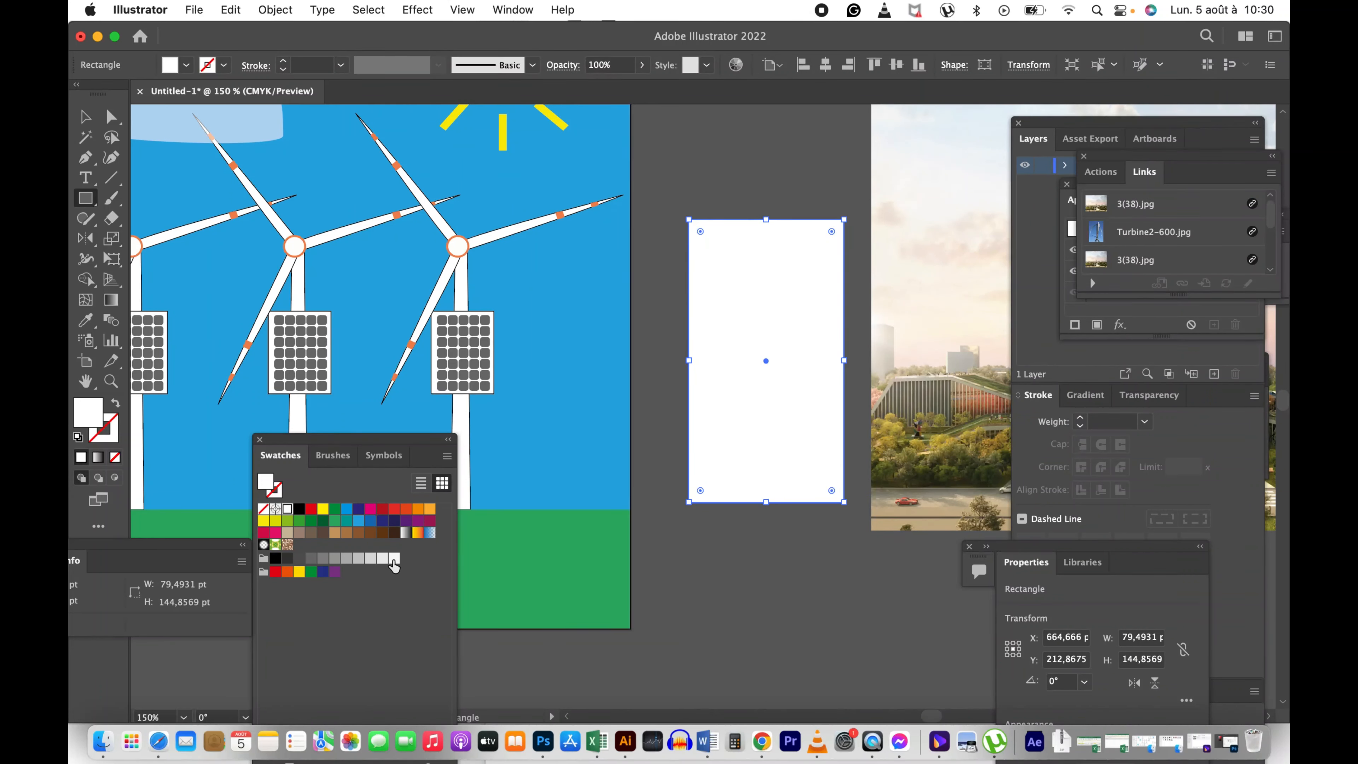
left_click(394, 559)
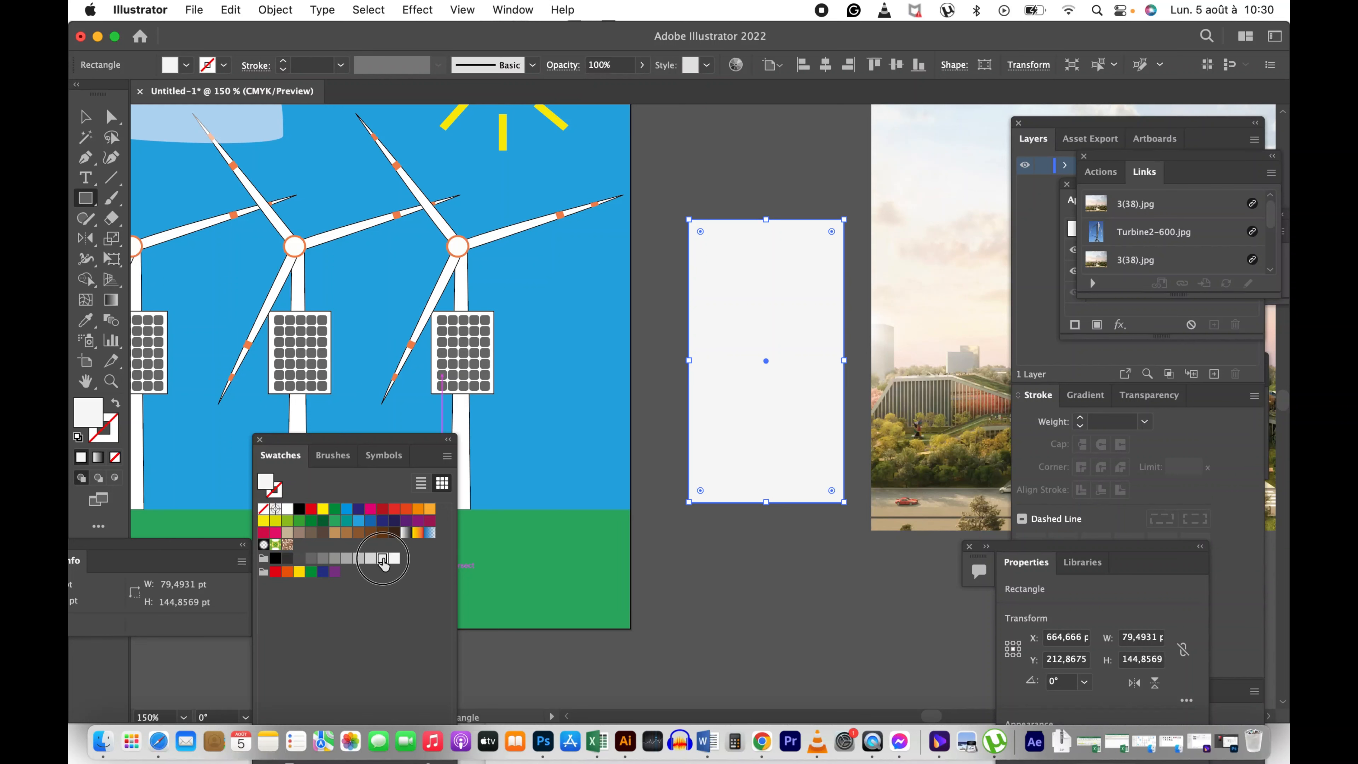
left_click(382, 559)
Step: Draw a window rectangle about 20 × 15 pt in the gray building's upper-left area and fill it soft light blue
left_click(84, 203)
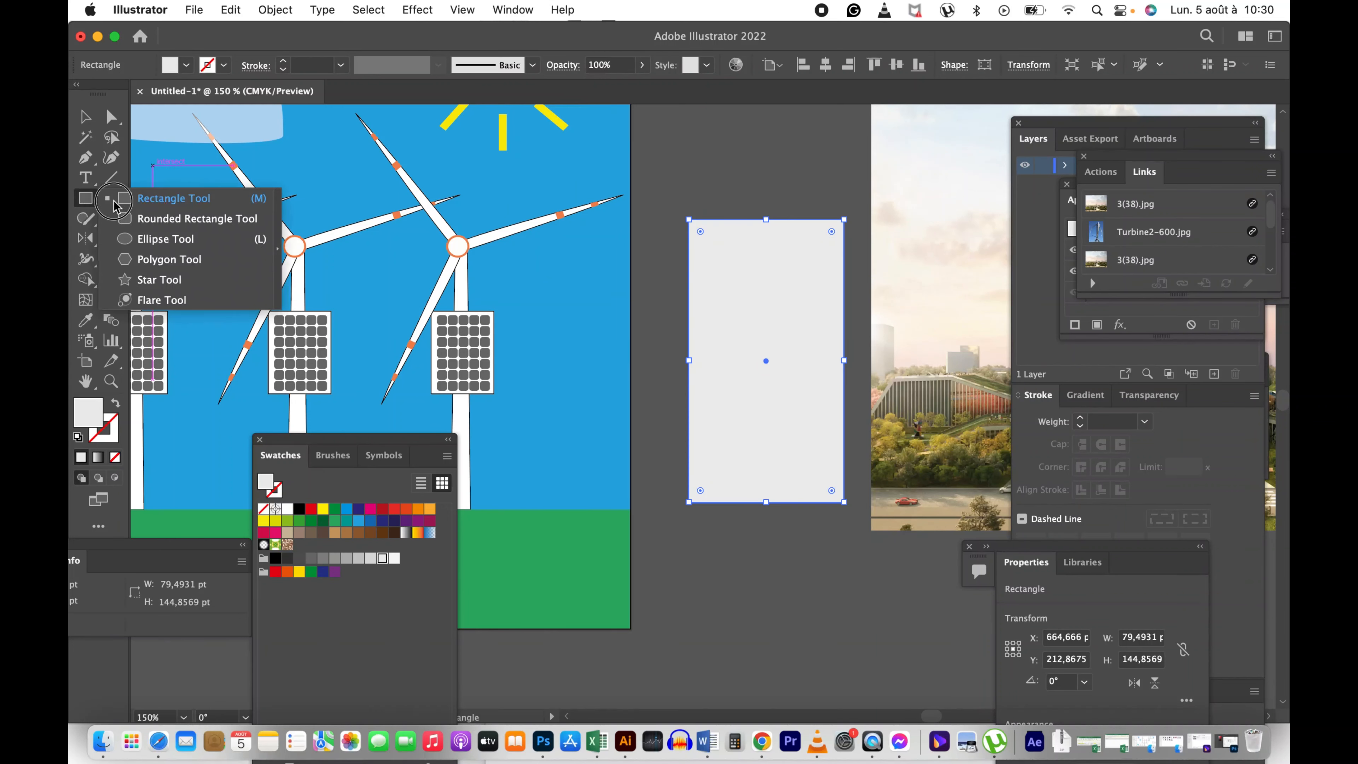
left_click_drag(702, 252, 738, 287)
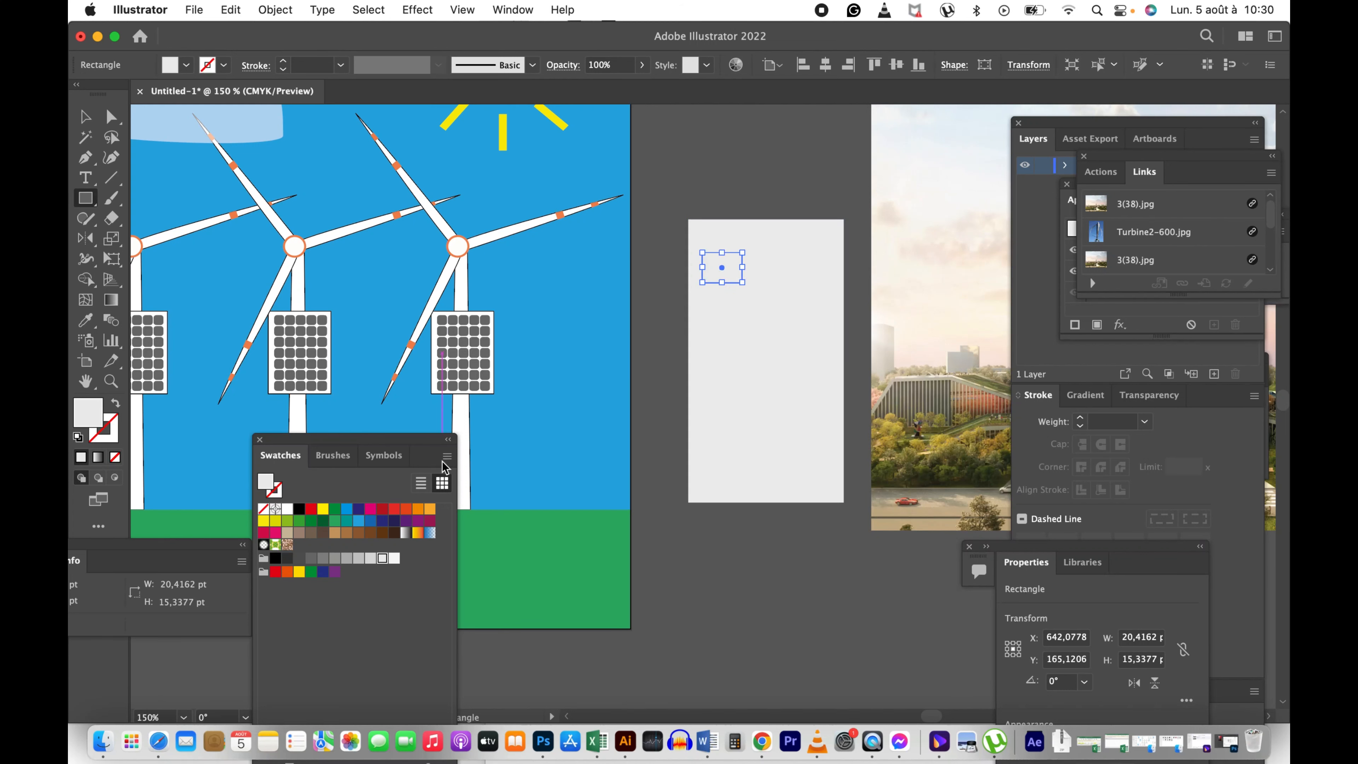
left_click(359, 521)
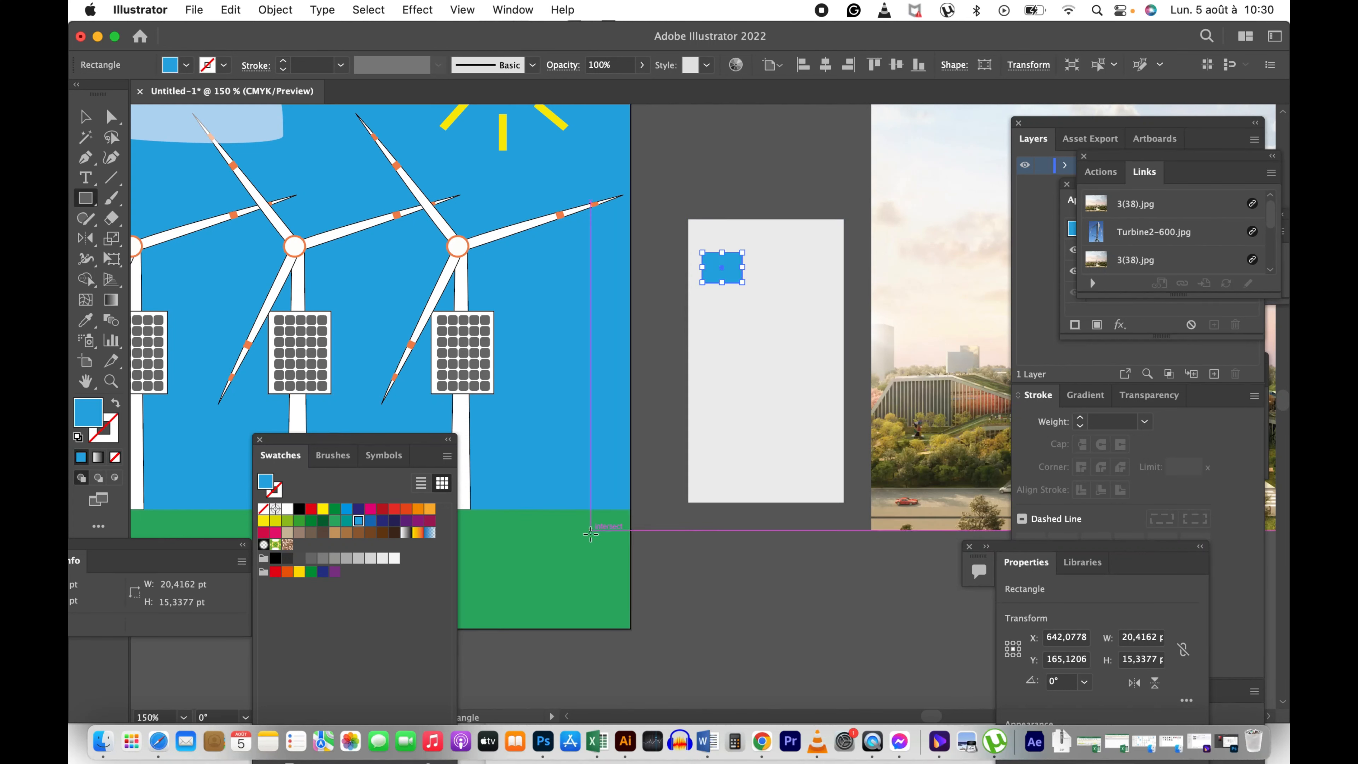
key("v")
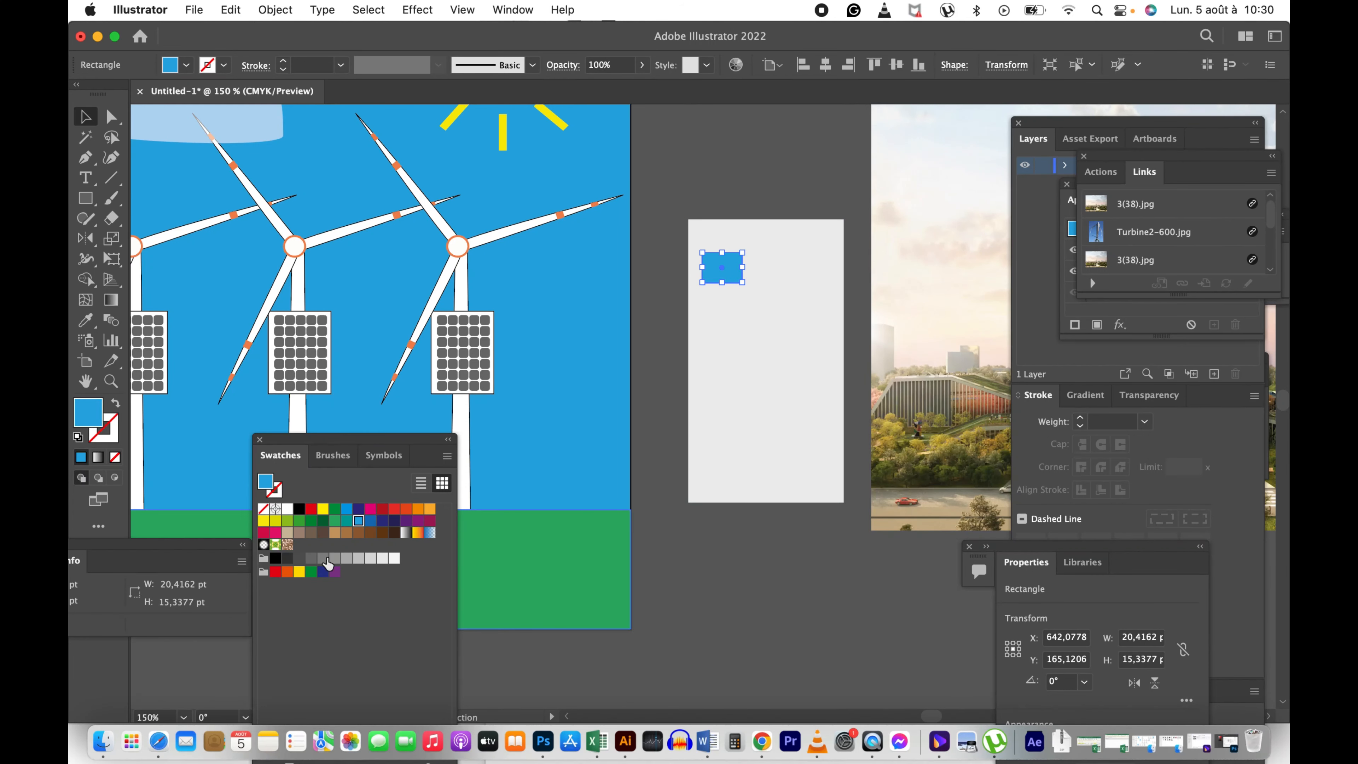
double_click(266, 481)
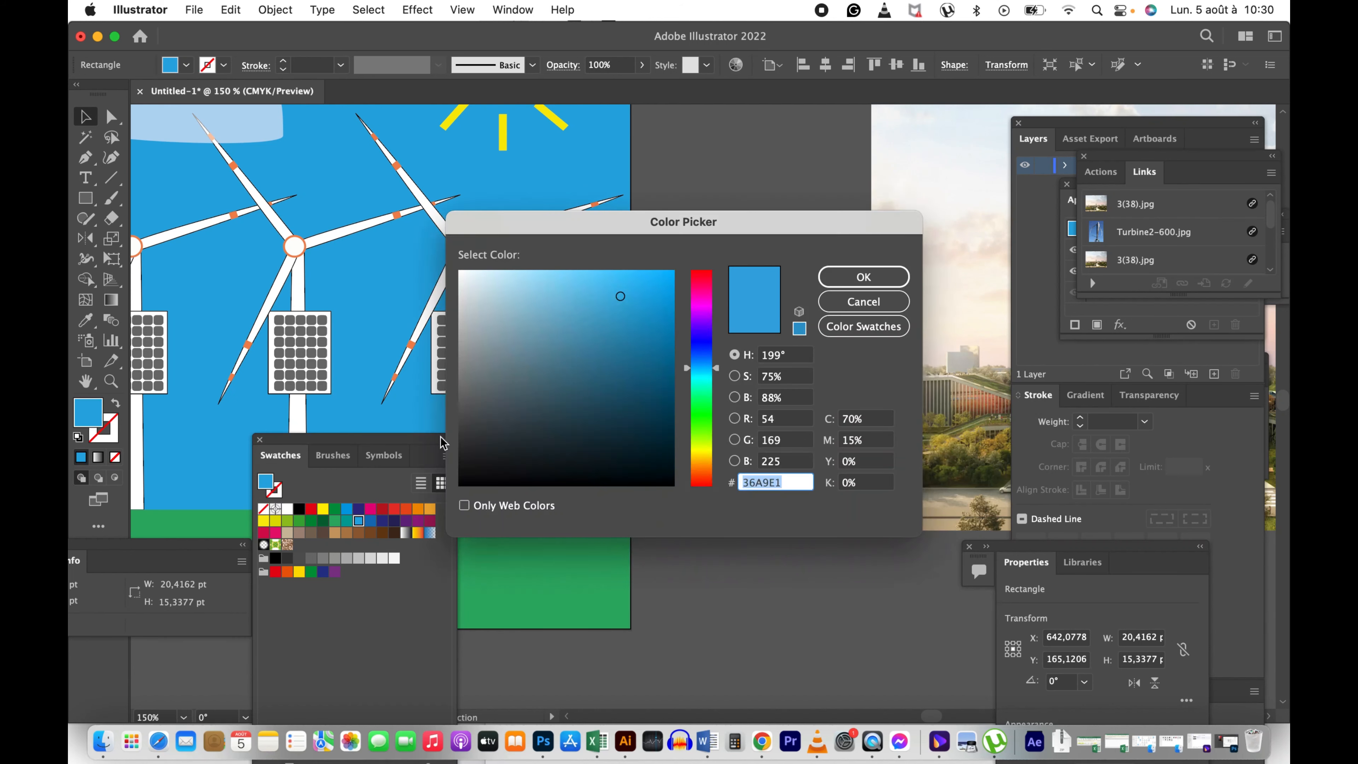
left_click(572, 299)
left_click(834, 277)
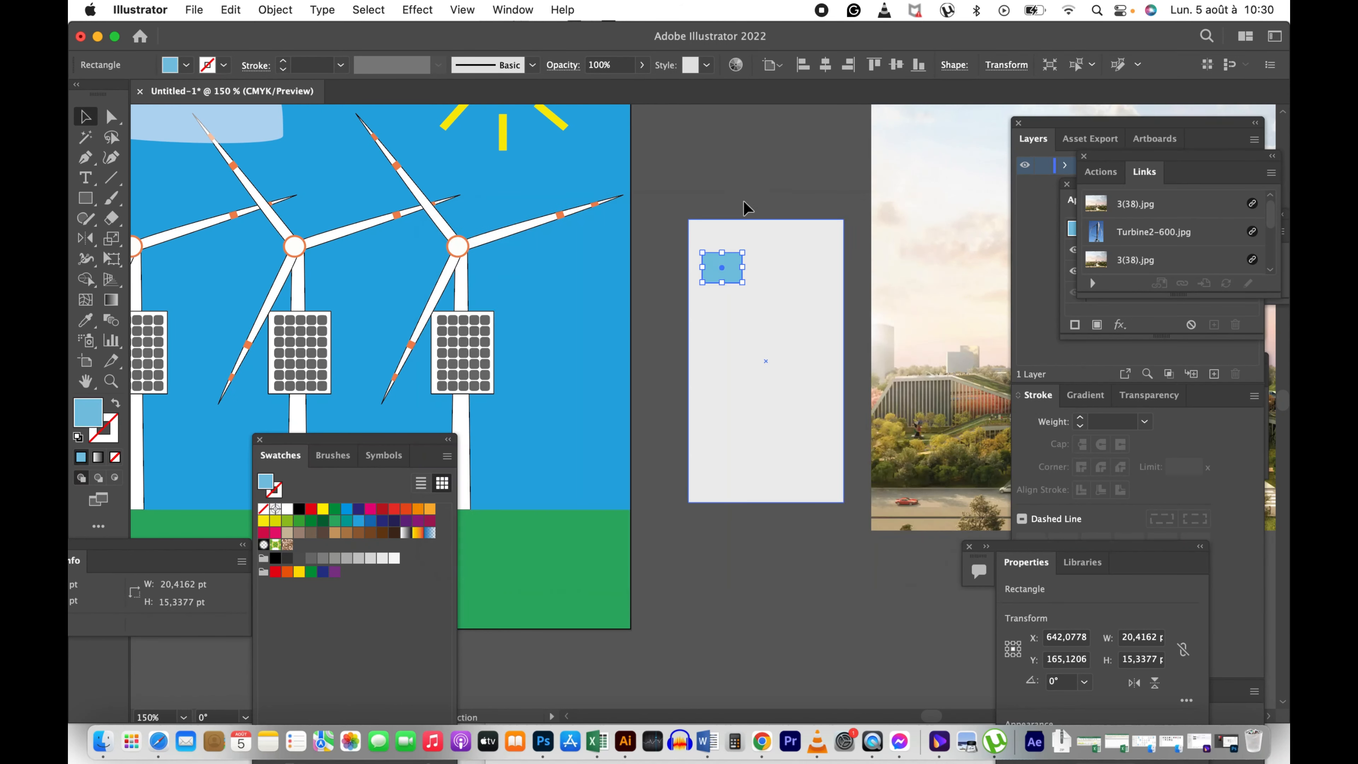
Step: Move the blue window toward the gray building's edge and duplicate it at equal spacing into a horizontal row of four
left_click(754, 247)
key("z")
left_click(743, 285)
left_click(696, 338)
left_click_drag(689, 356, 660, 304)
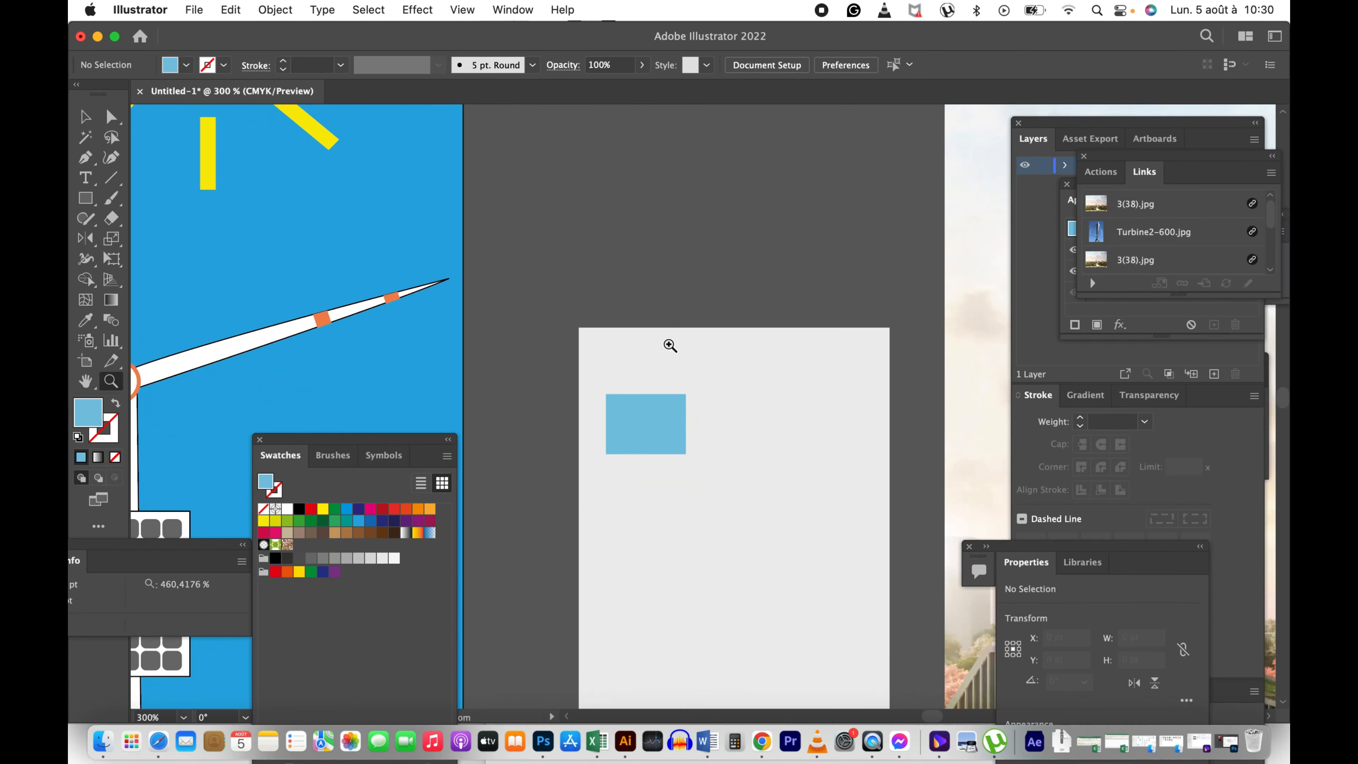
key("v")
left_click(661, 424)
left_click_drag(661, 424, 744, 433)
key("super+d")
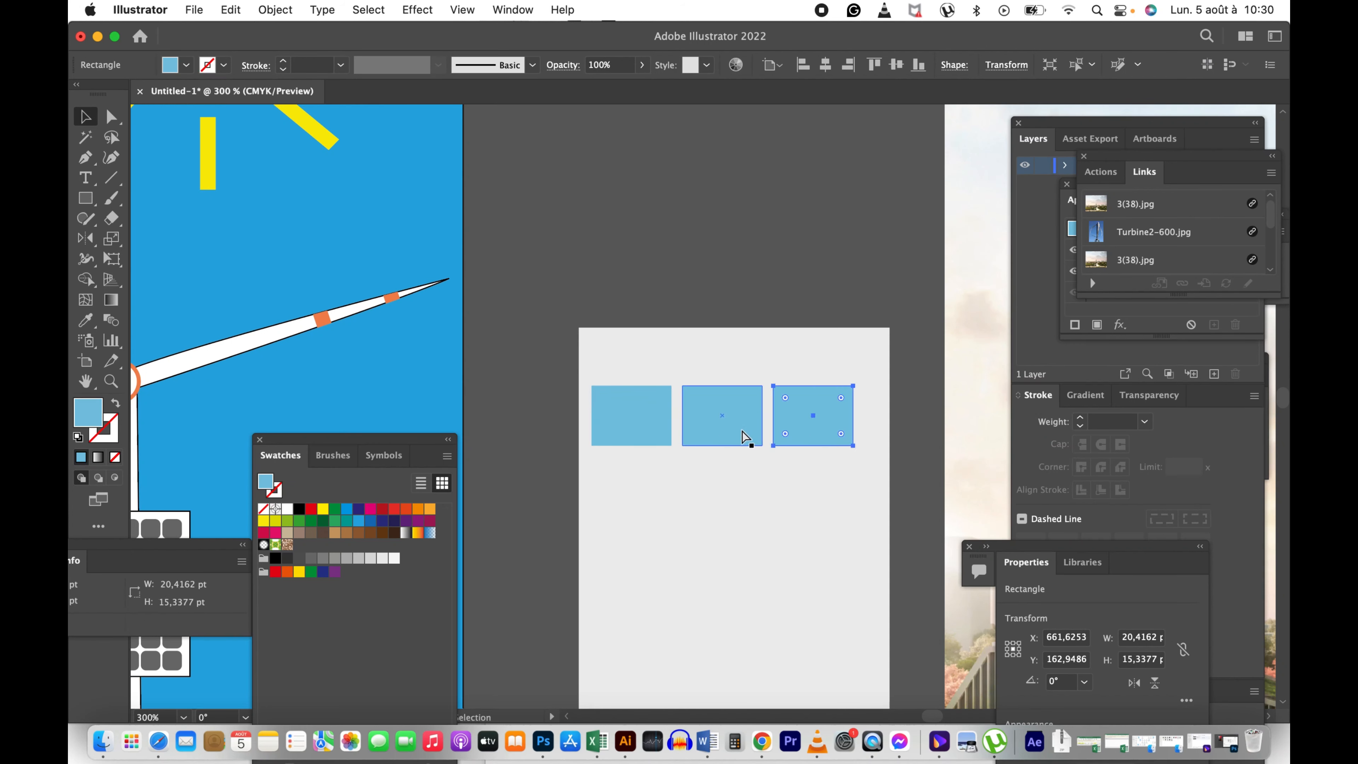
key("super+d")
Step: Scale the row of four blue windows to about 76 × 13 pt and move it inside the gray building
left_click_drag(857, 423, 671, 438)
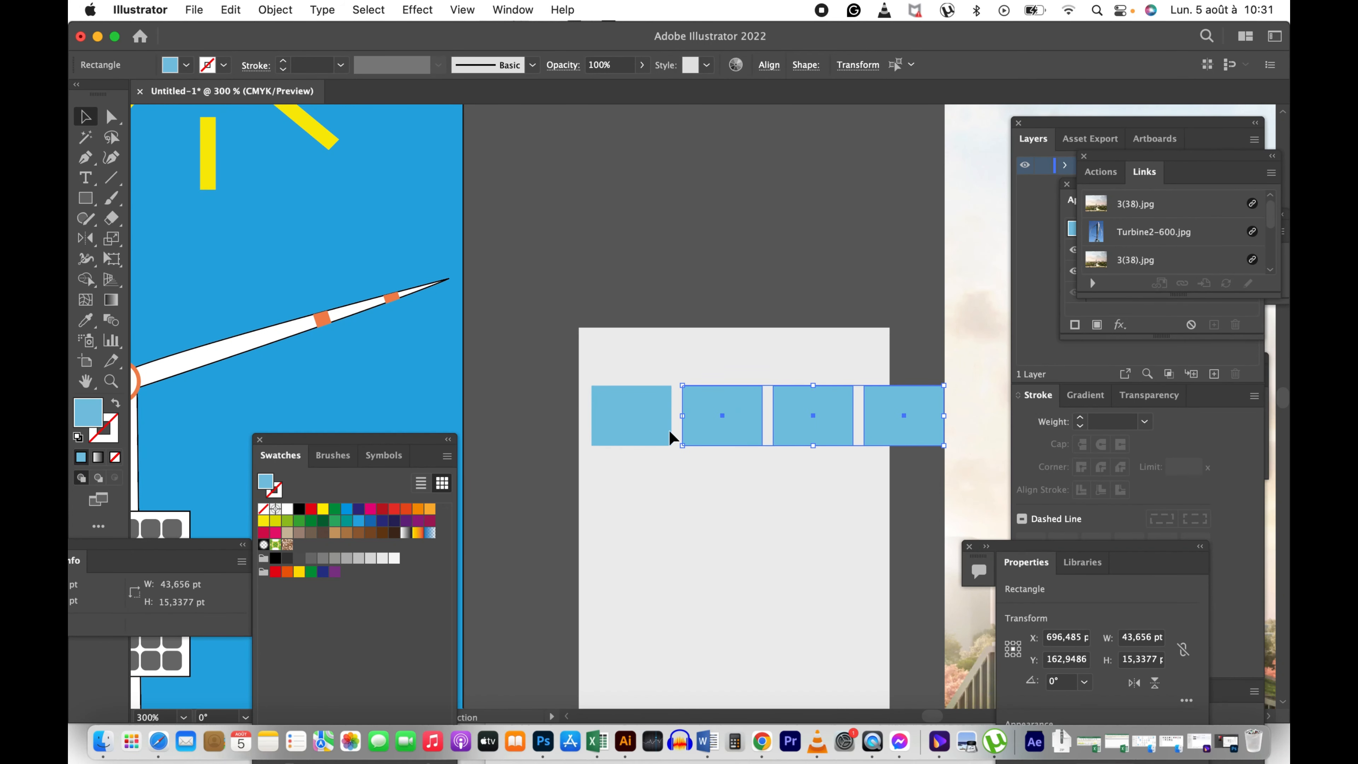
left_click_drag(943, 386, 916, 391)
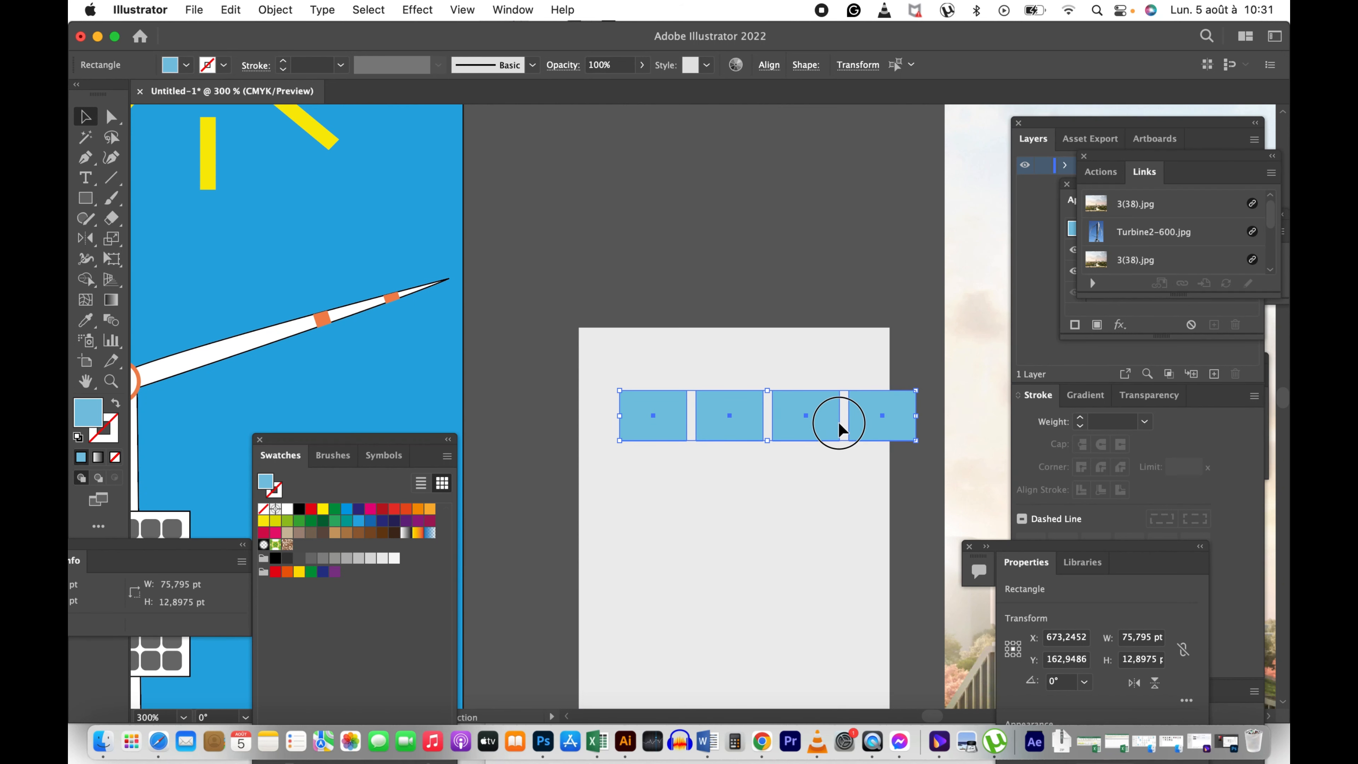
left_click_drag(838, 423, 836, 417)
left_click(817, 274)
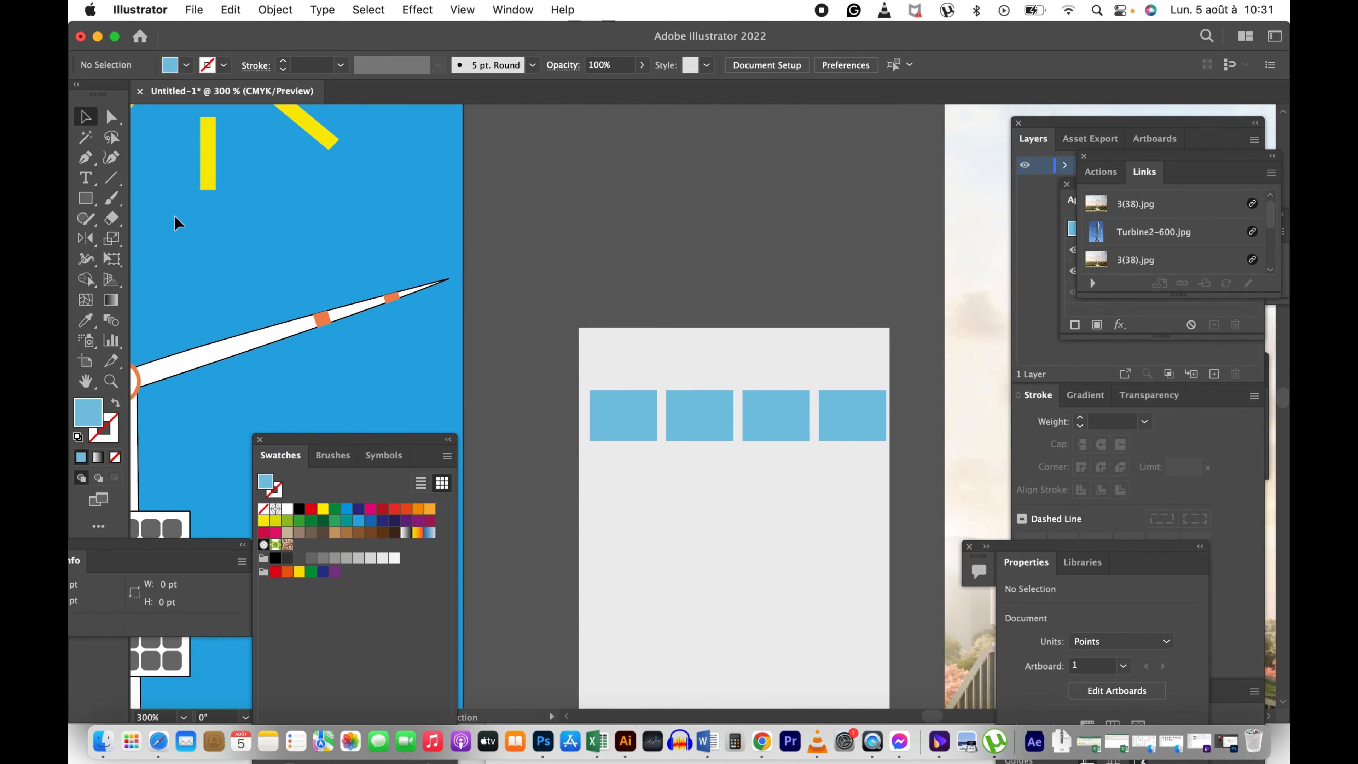
Step: Try drawing a small pointed shape with the Pen tool at the lower edge of the first blue window
key("p")
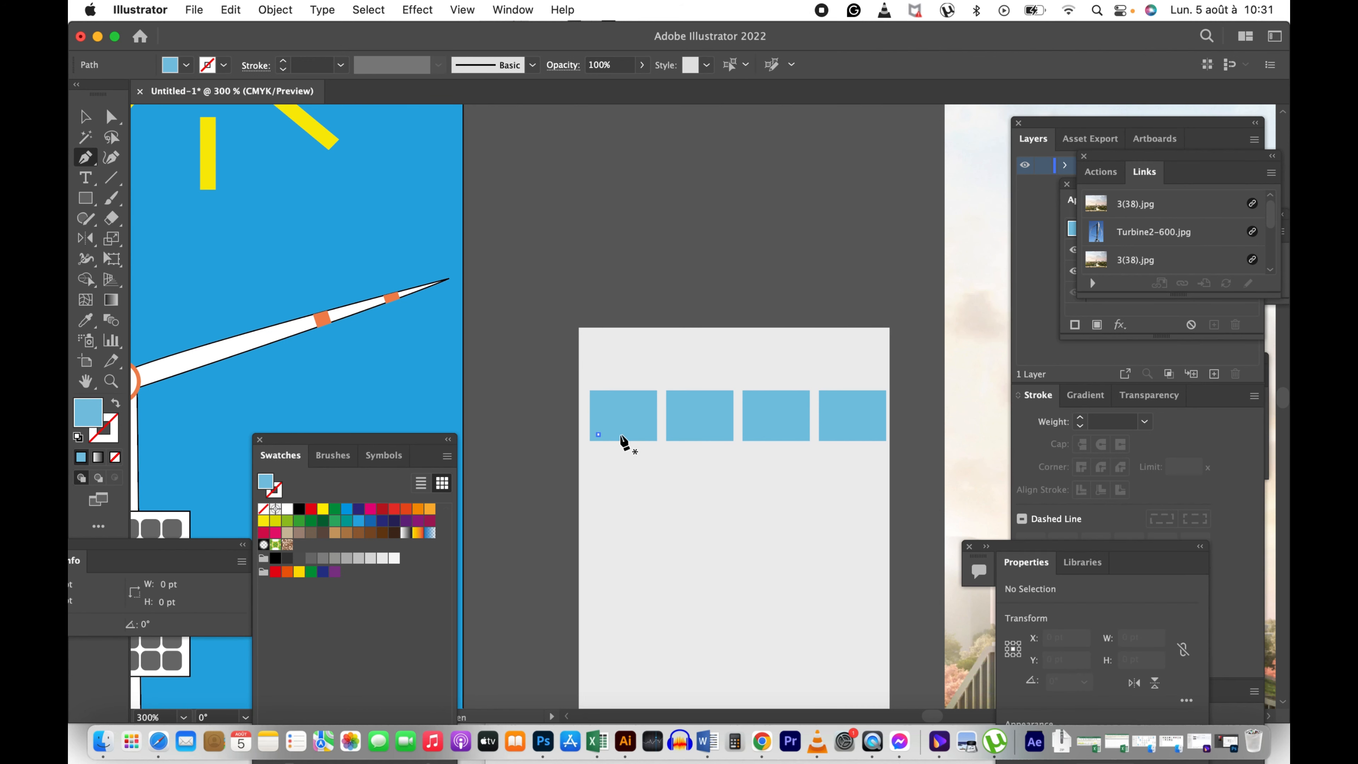
left_click_drag(631, 435, 645, 479)
left_click(650, 446)
left_click(650, 466)
left_click(641, 466)
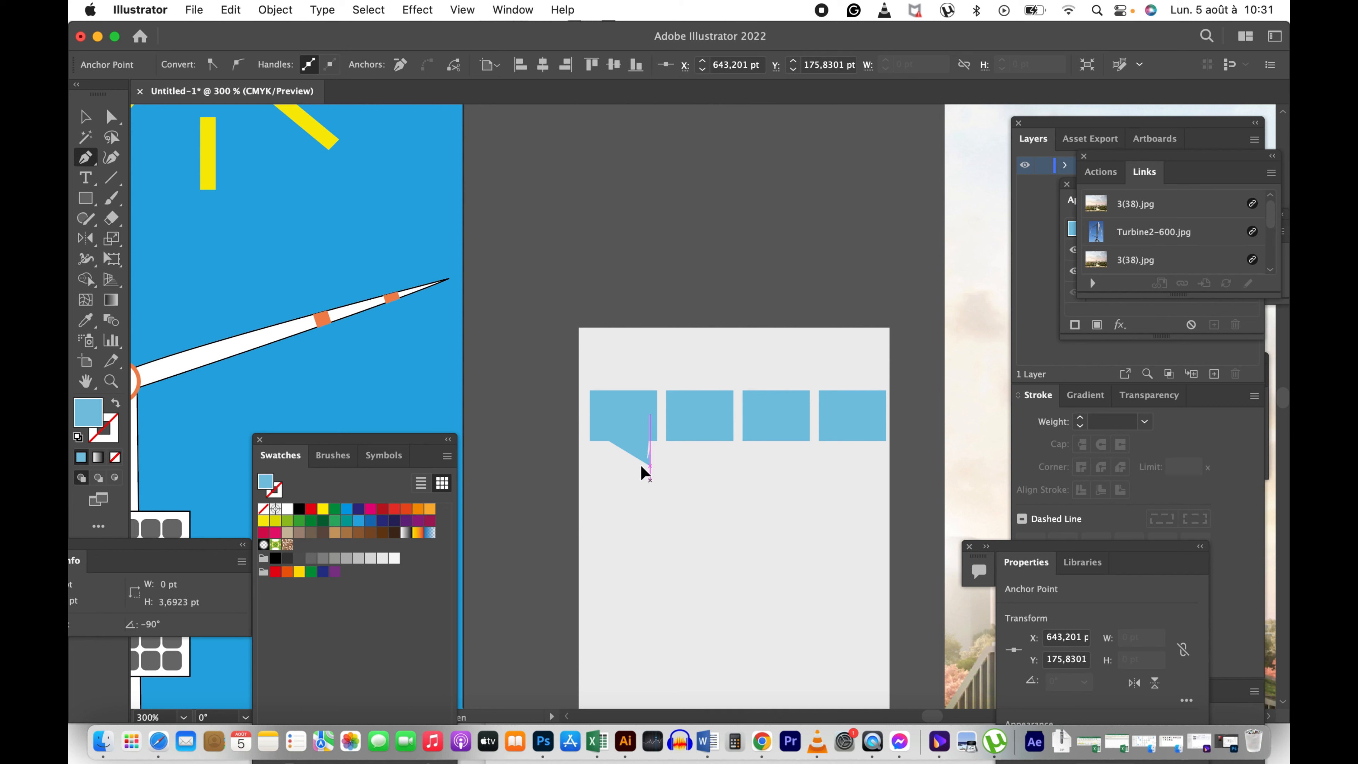
left_click(642, 467)
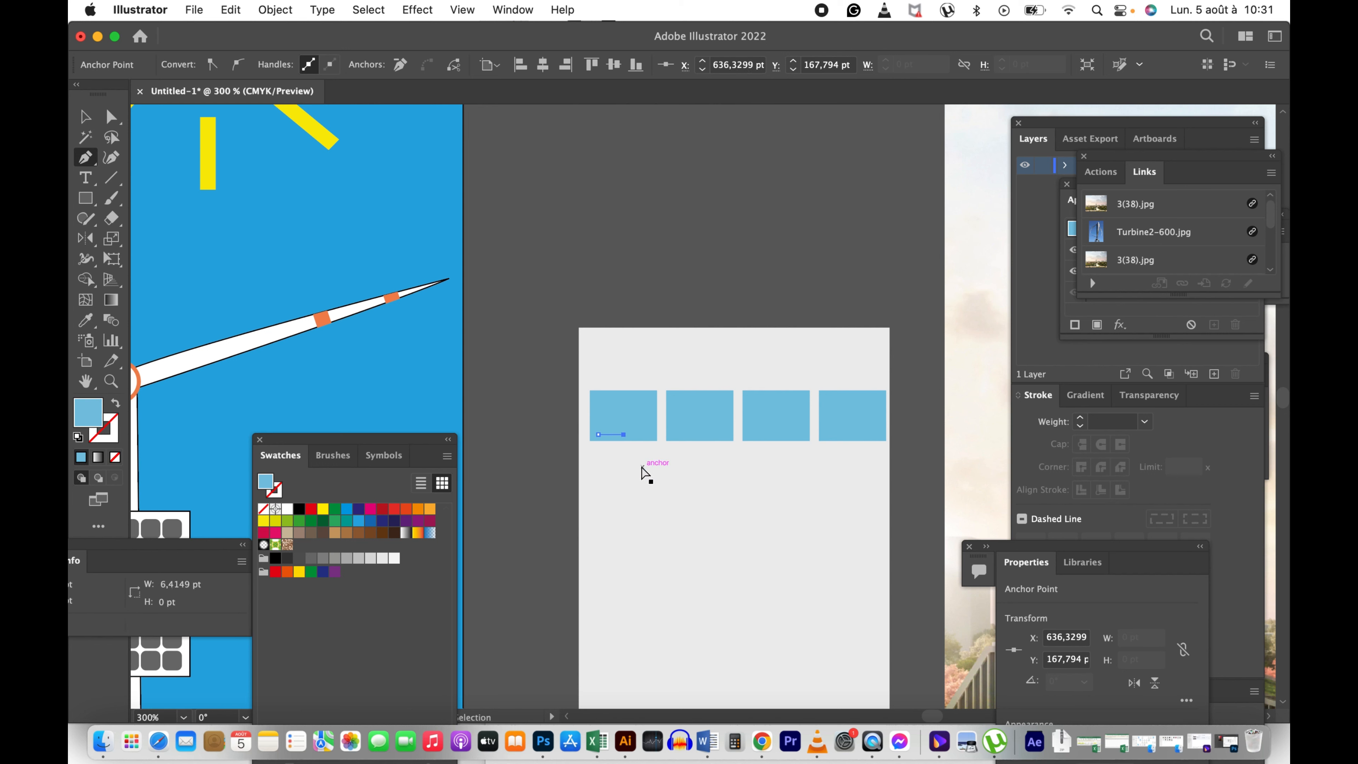
Step: Undo the pen drawing along with the window row's move and scaling
key("super+z")
key("super+z")
key("super+z")
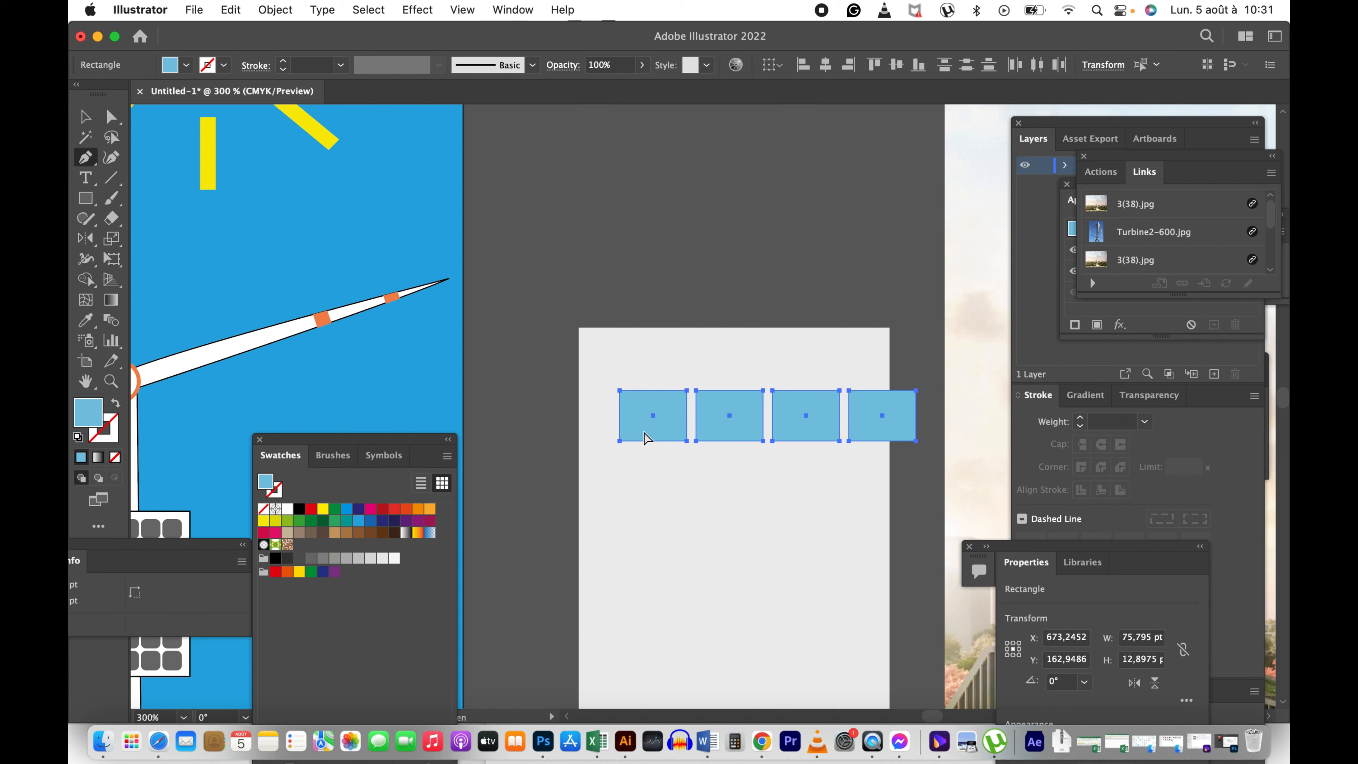
key("super+z")
key("v")
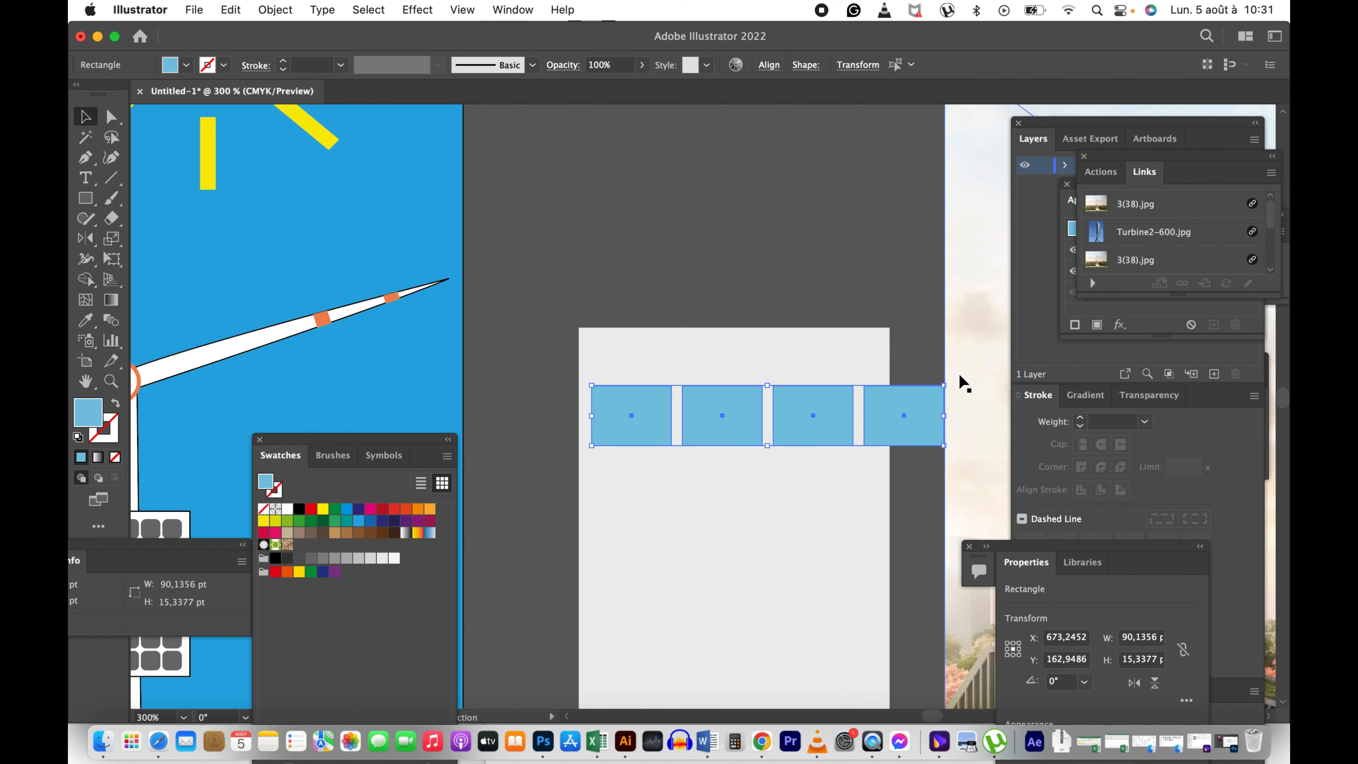
Step: Shrink the four-window row to fit inside the gray building, and lock the windows together with the building rectangle
left_click_drag(945, 385, 855, 422)
left_click(845, 462, "shift")
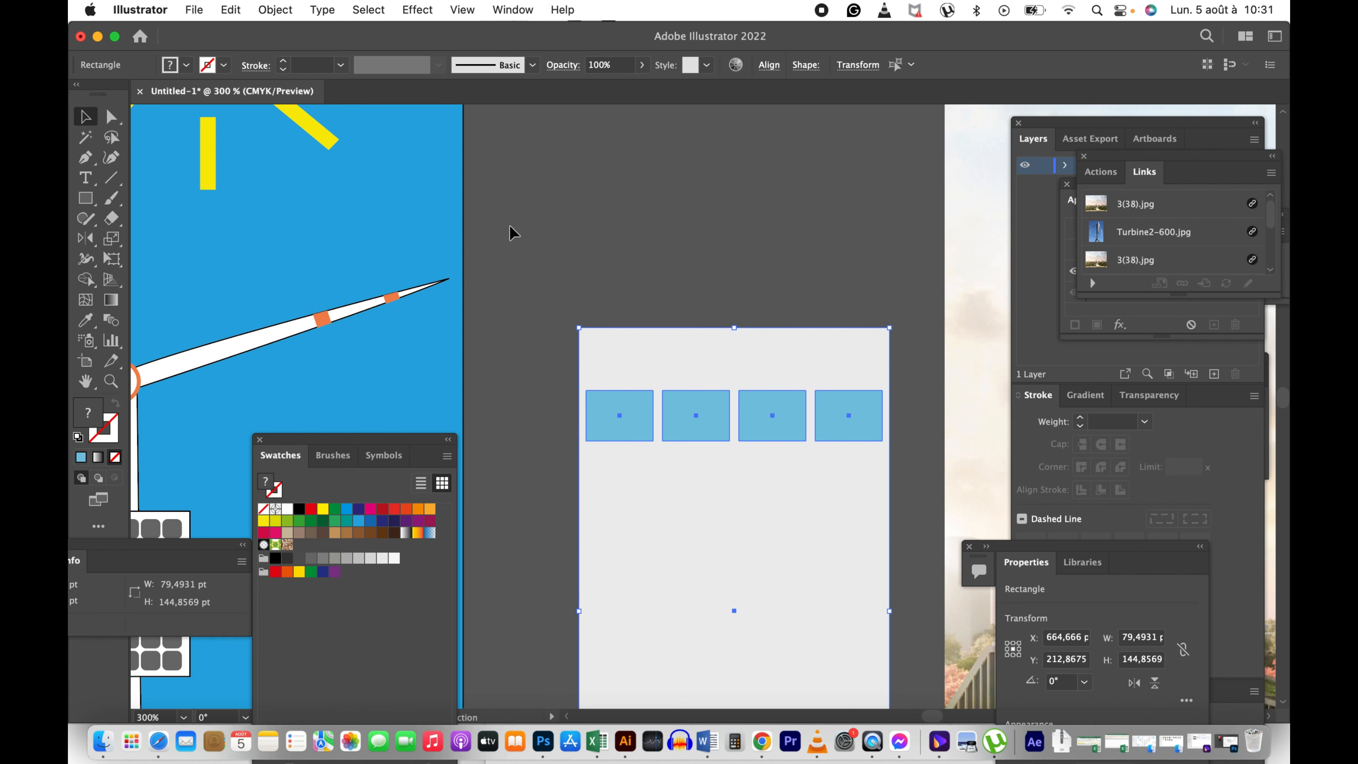
left_click(281, 11)
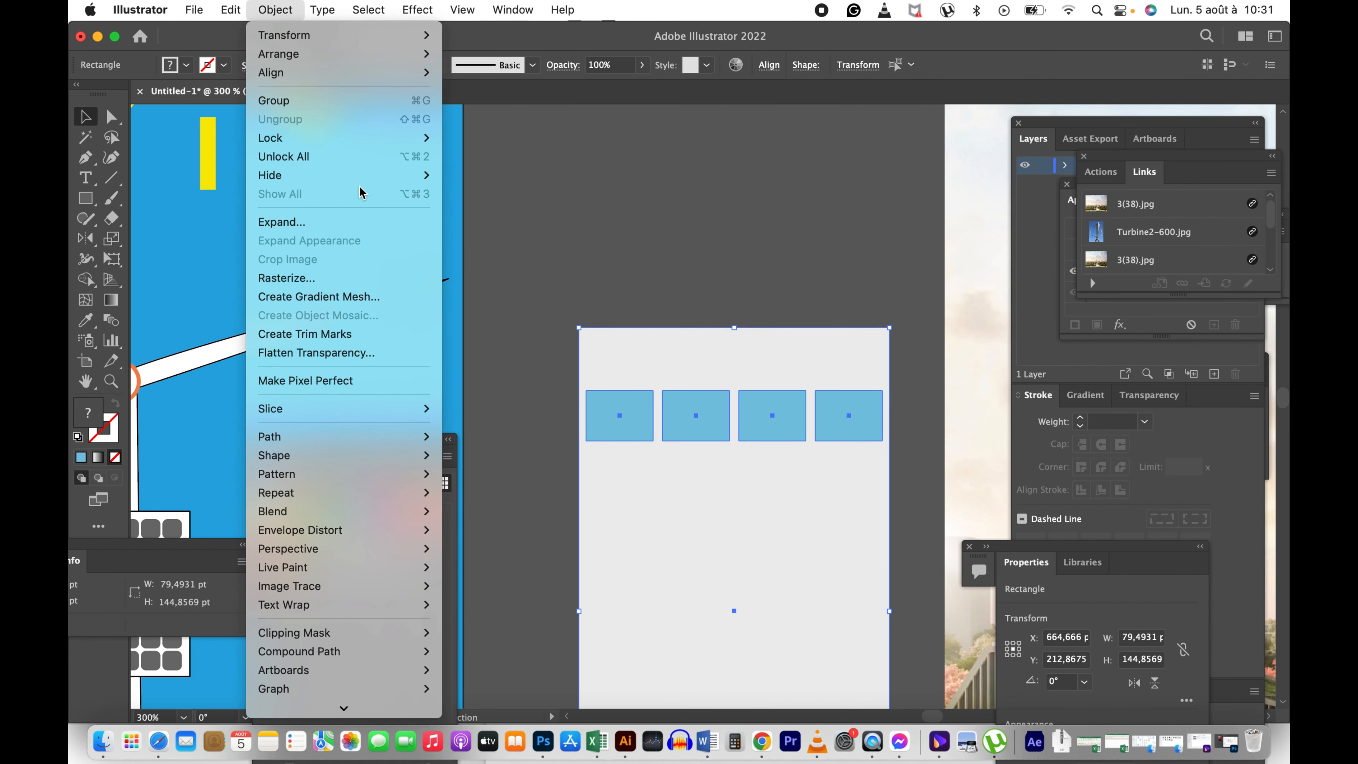
mouse_move(369, 137)
left_click(471, 137)
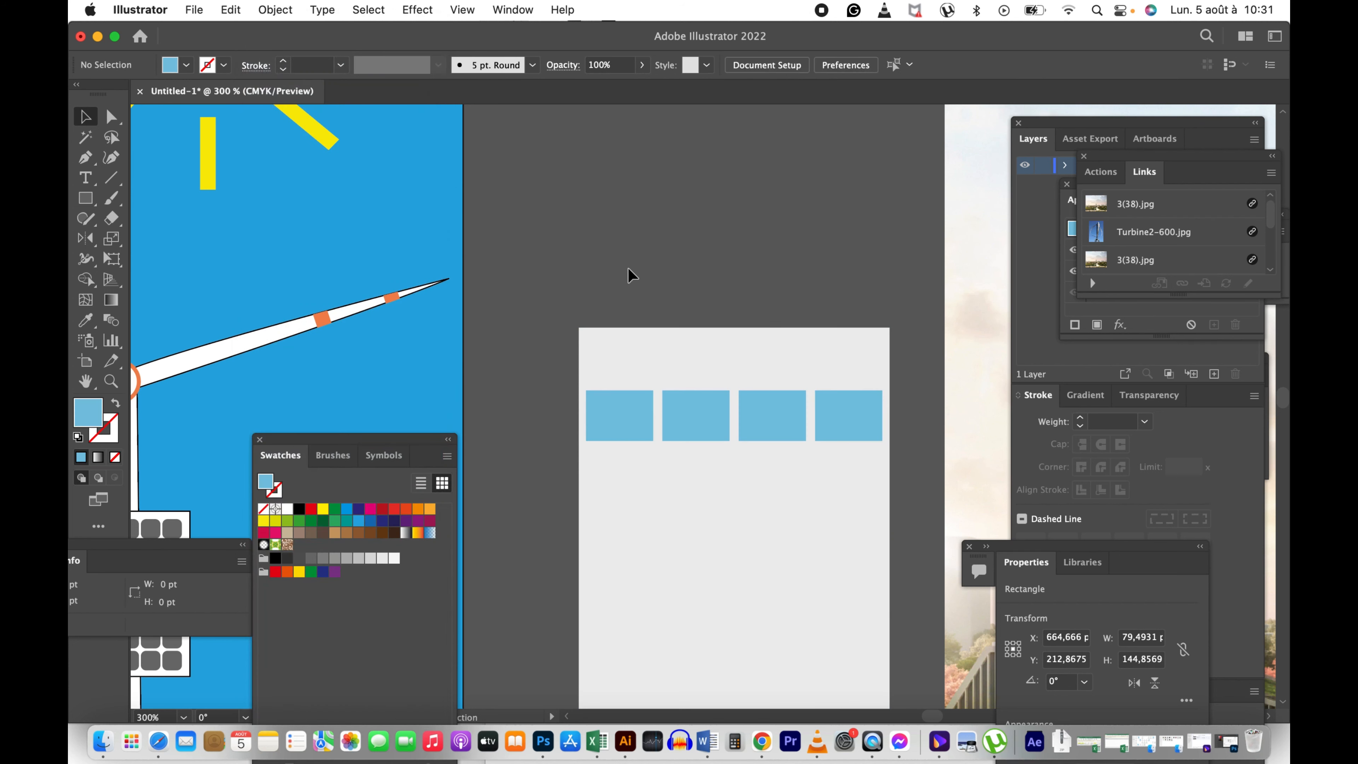
Step: Draw a closed jagged grass shape about 12 × 12.5 pt hanging from the first blue window's lower edge with the Pen tool
key("p")
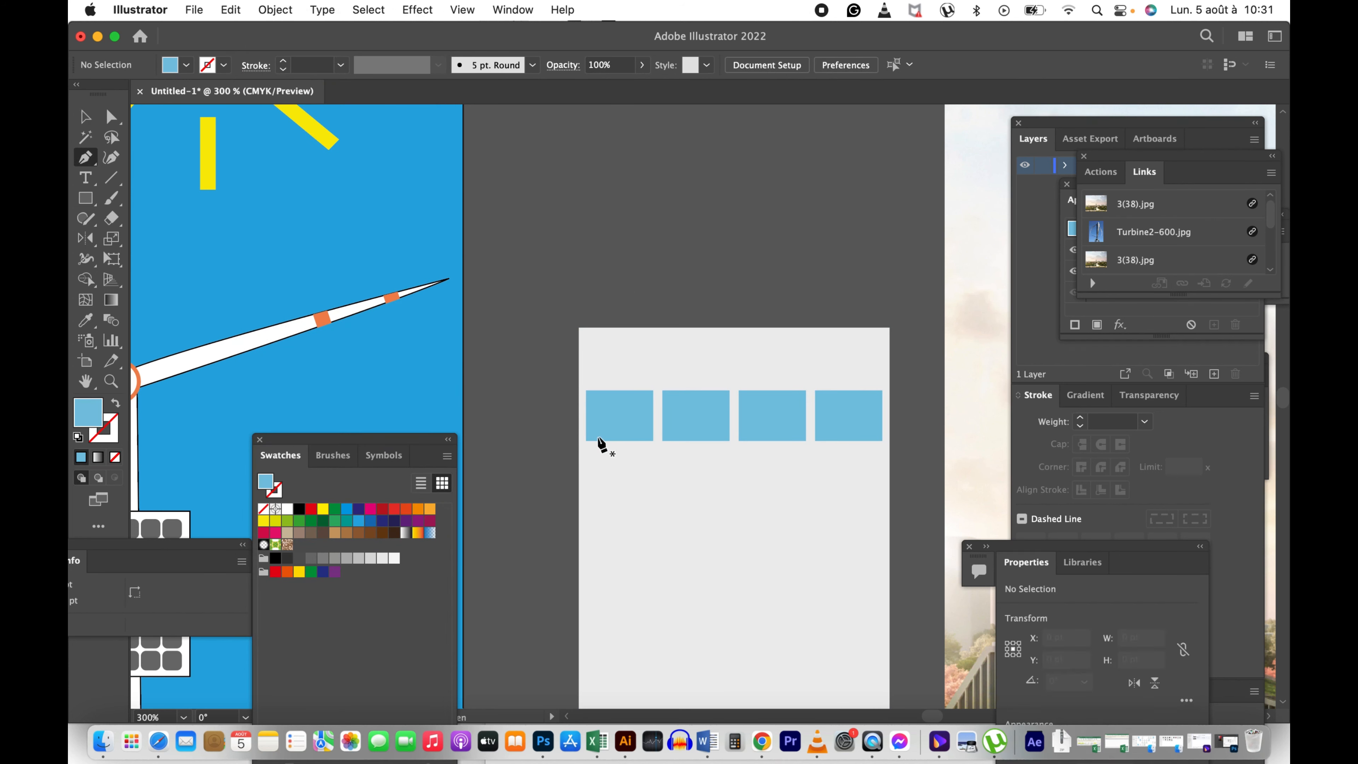
left_click(596, 441)
left_click(645, 441)
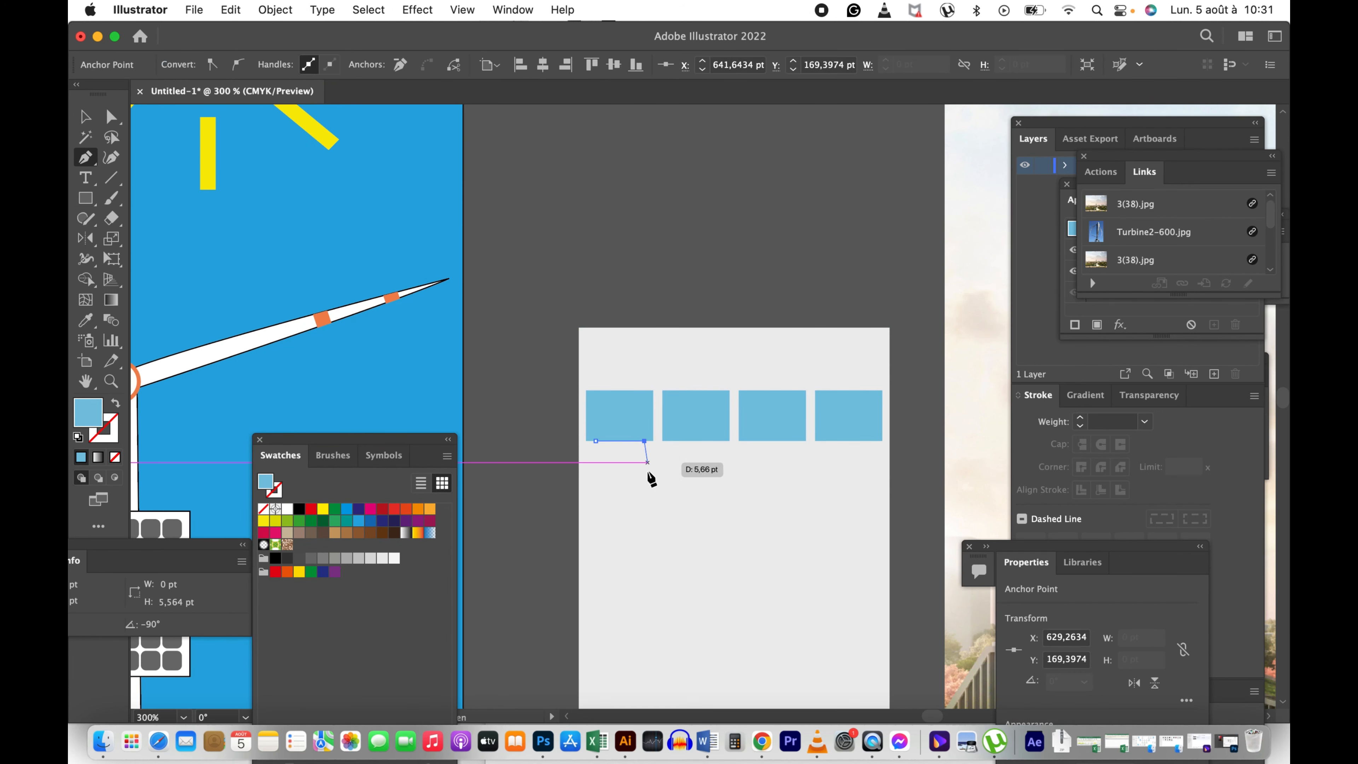
left_click(645, 489)
left_click(633, 448)
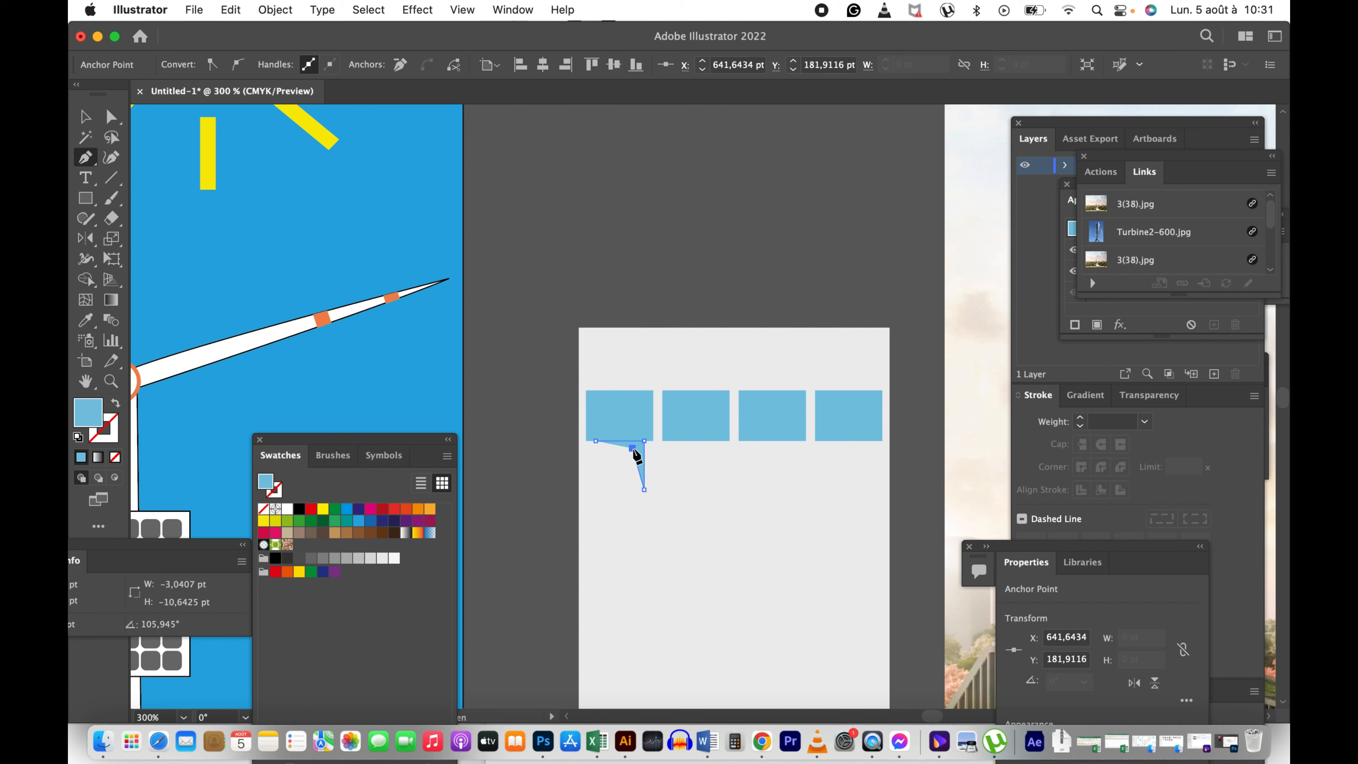
left_click(631, 462)
left_click(633, 479)
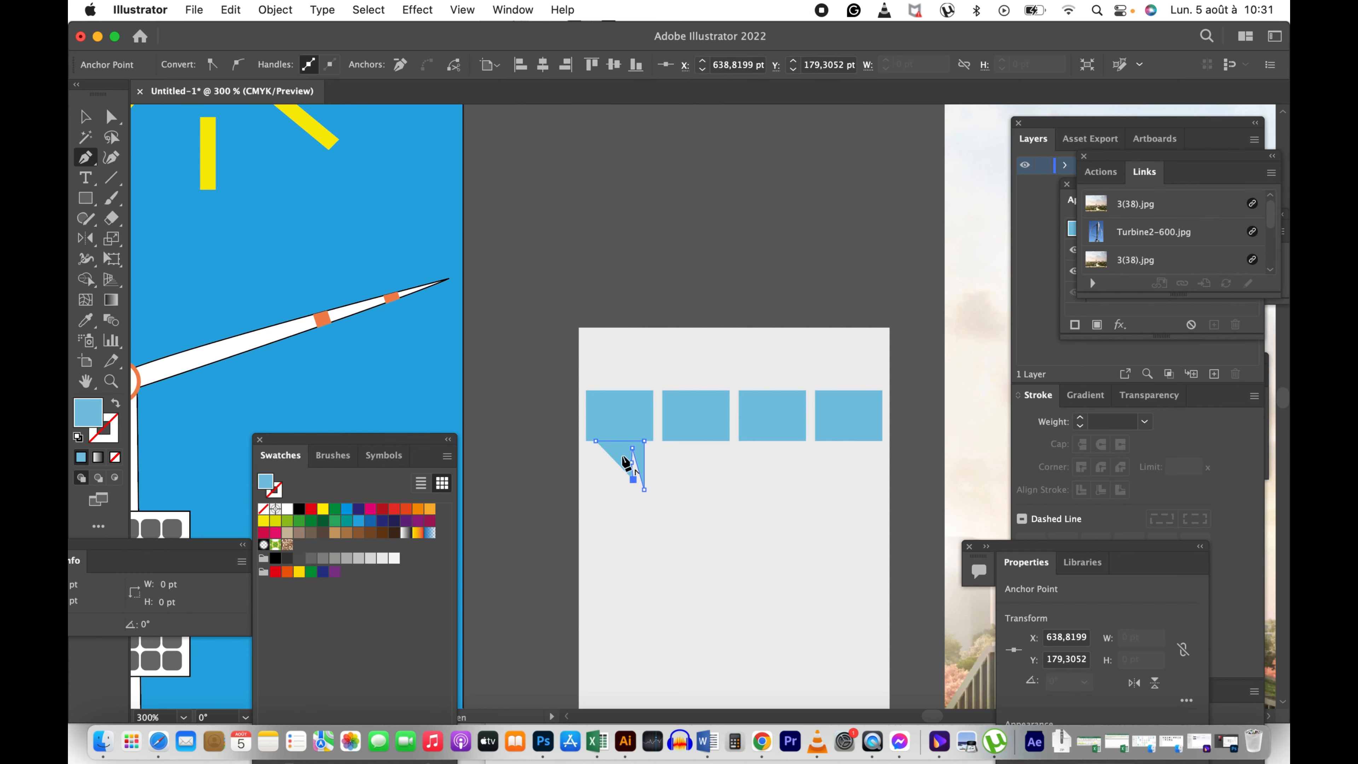
left_click_drag(620, 465, 616, 478)
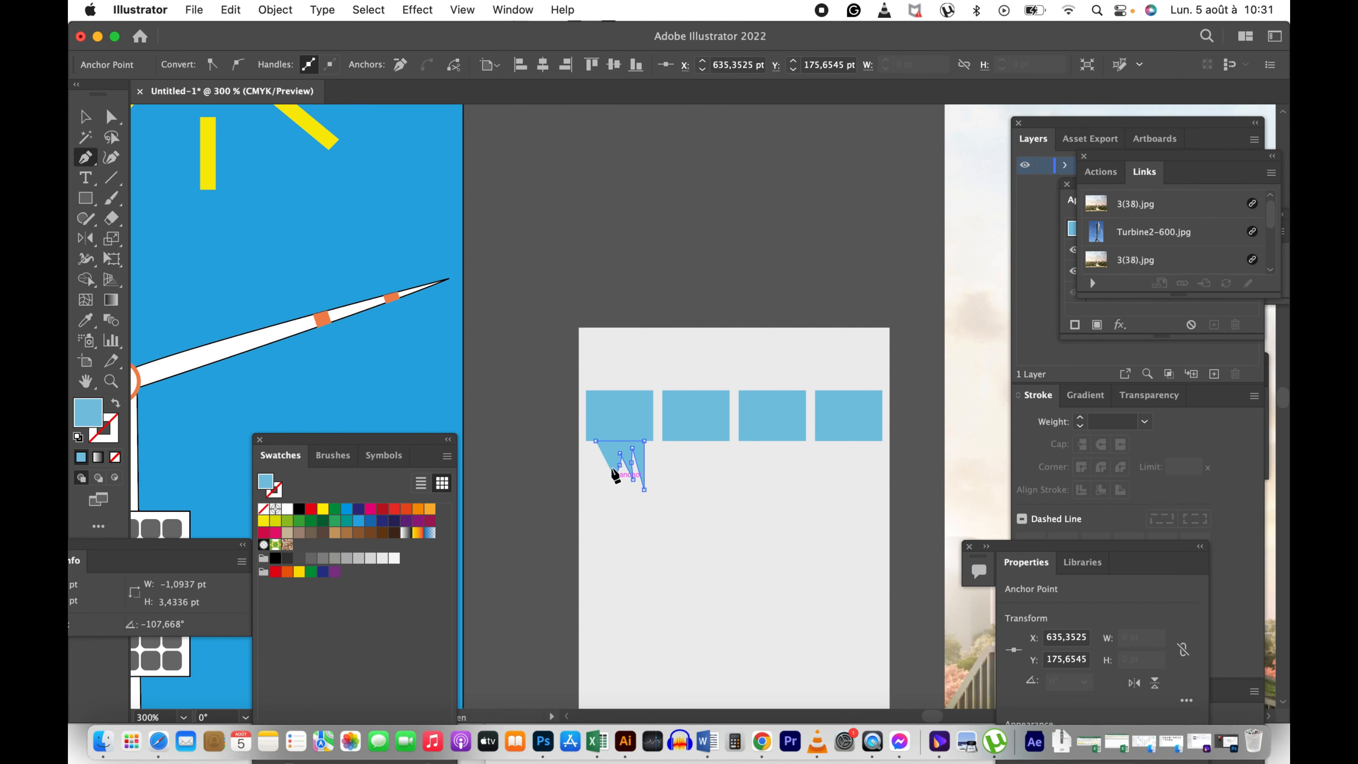
left_click(610, 451)
left_click(604, 471)
left_click_drag(605, 473, 600, 456)
left_click(596, 448)
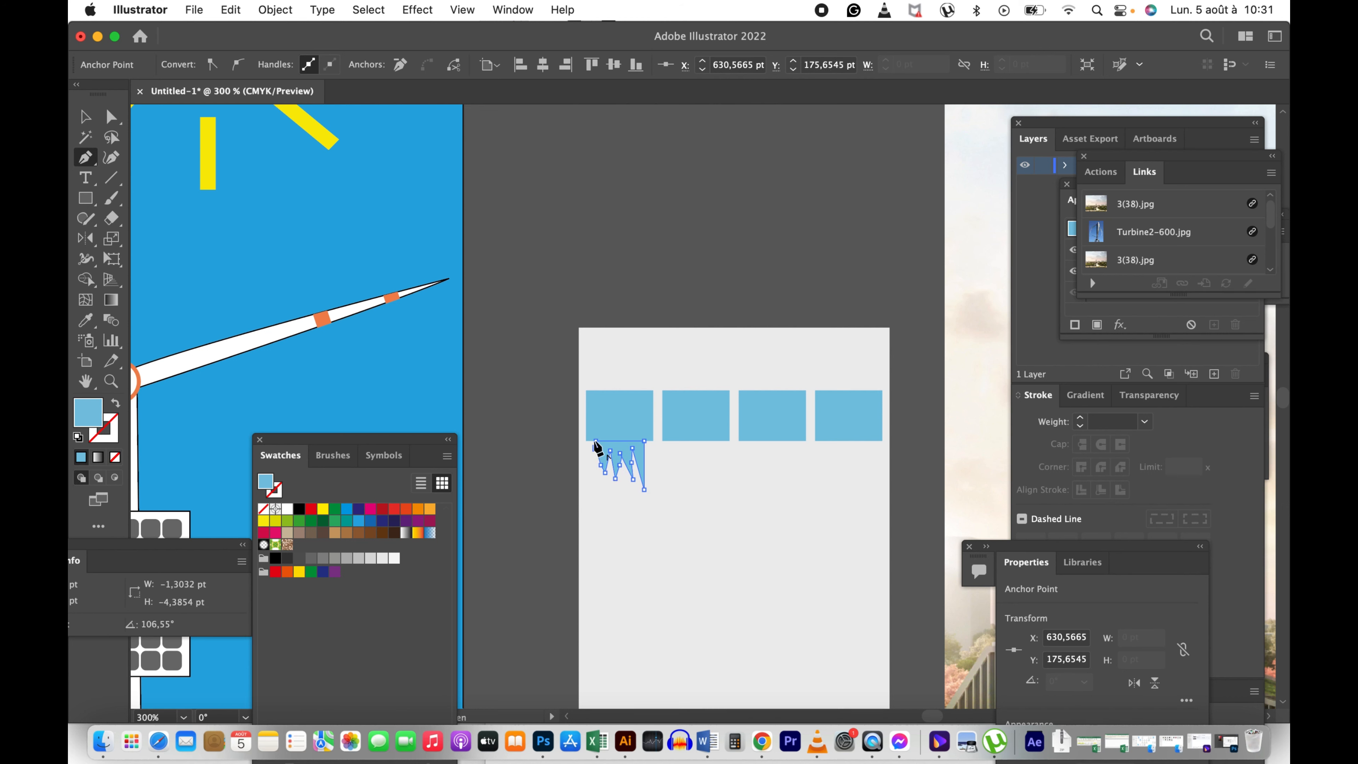
left_click(596, 441)
Step: Fill the jagged grass shape with the green swatch and deselect it
key("v")
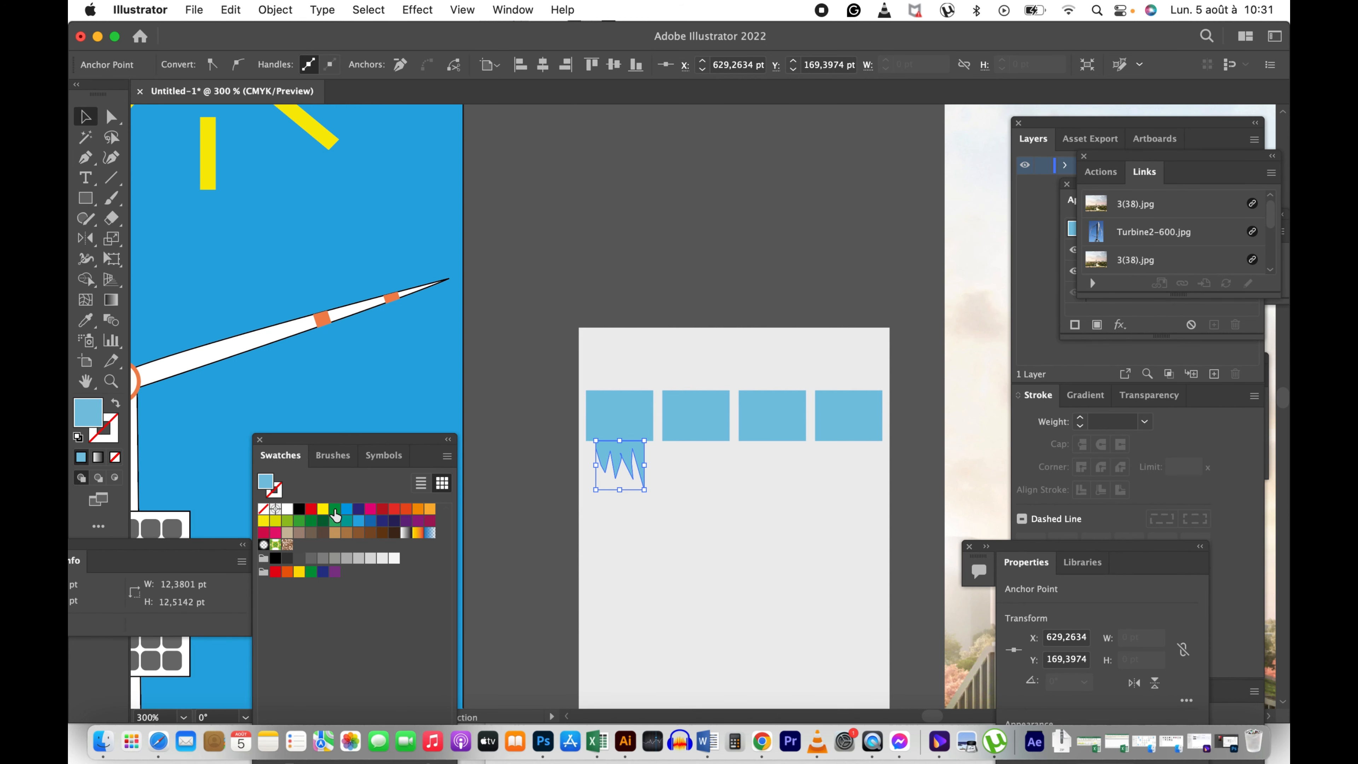
left_click(335, 509)
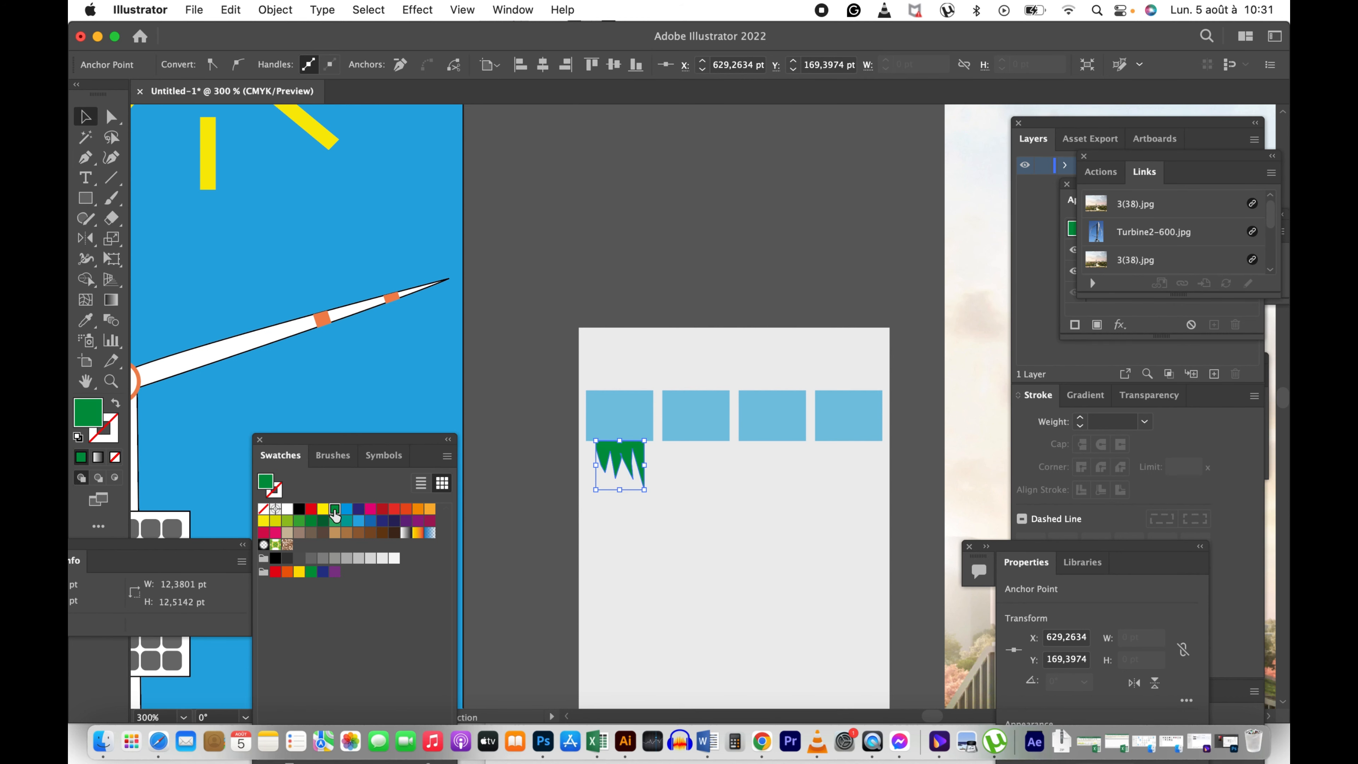
left_click(635, 455)
left_click_drag(632, 445, 635, 438)
left_click(650, 279)
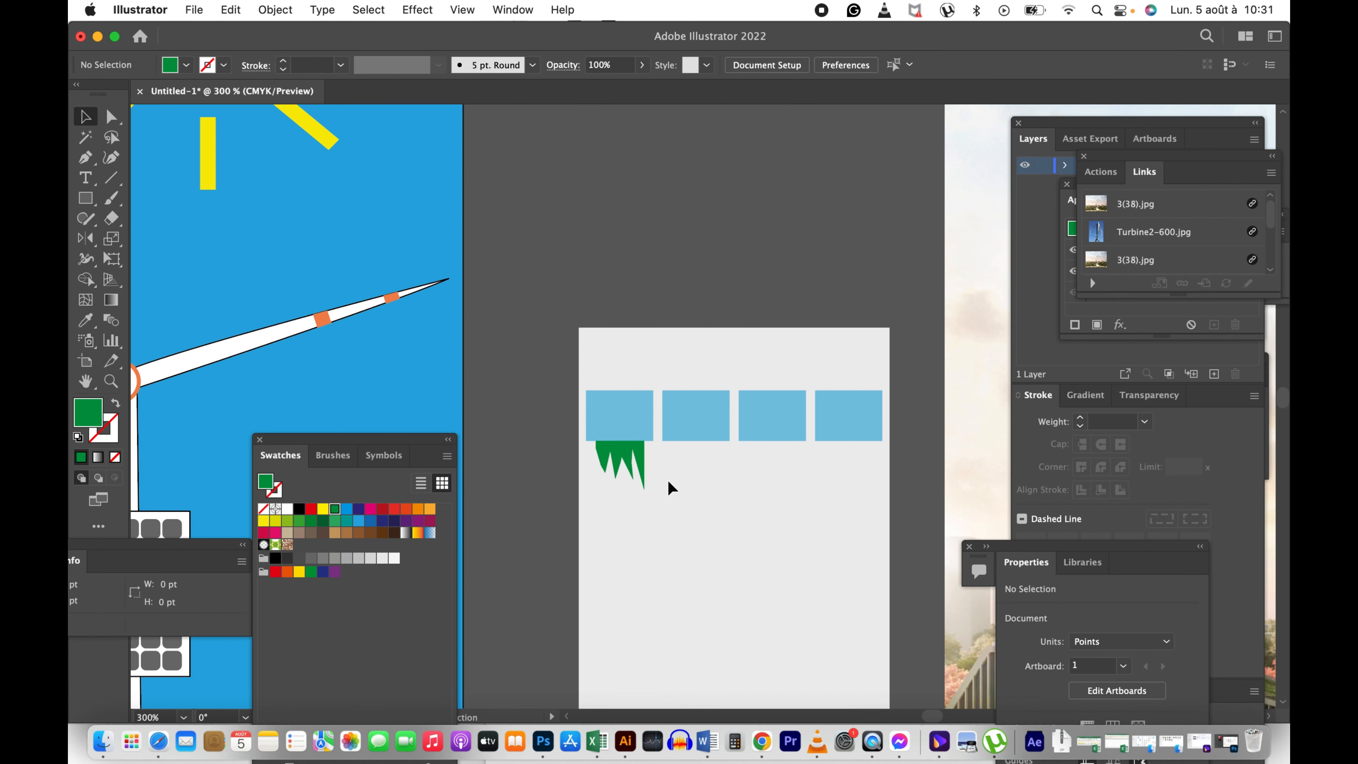
Step: Reduce the grass shape's height to about 9 pt and shift it slightly up so it overlaps the window's lower edge
key("z")
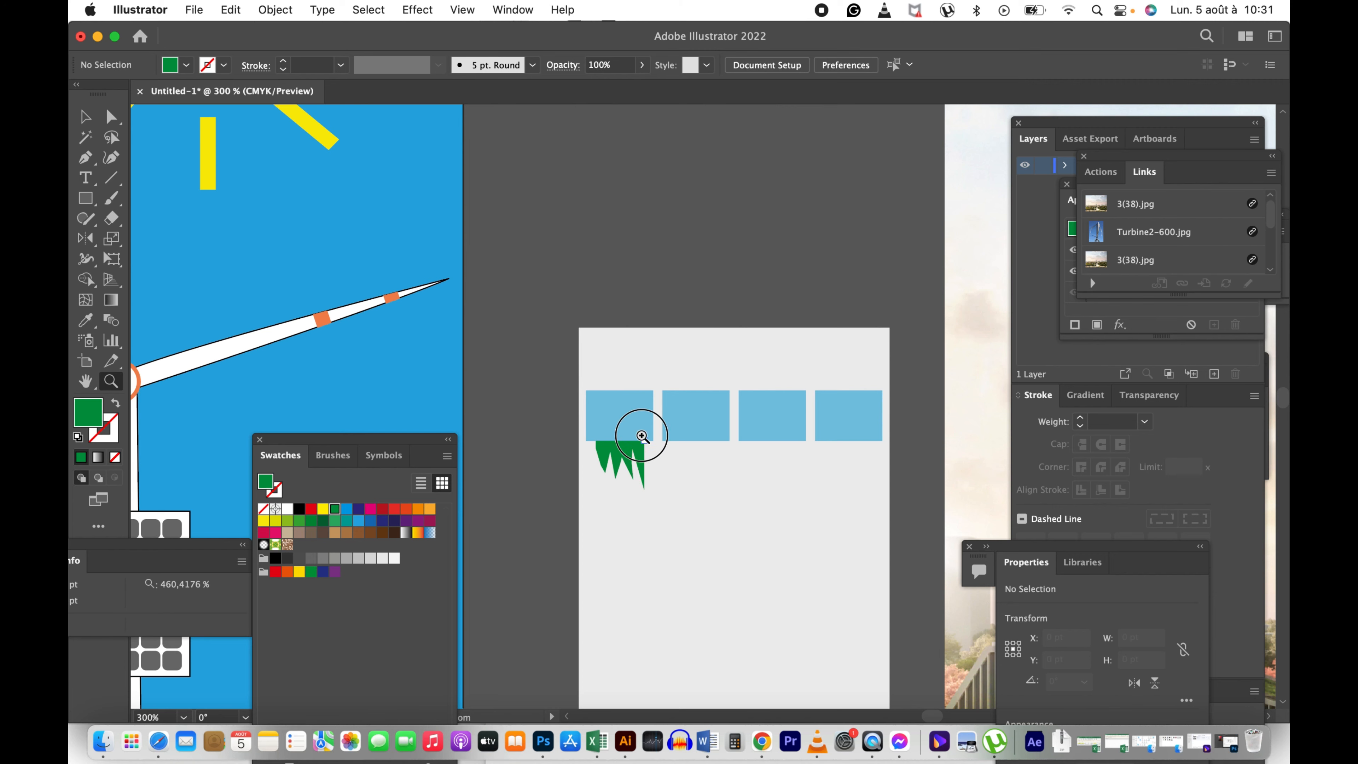
left_click(642, 436)
left_click(686, 395)
key("v")
left_click(715, 465)
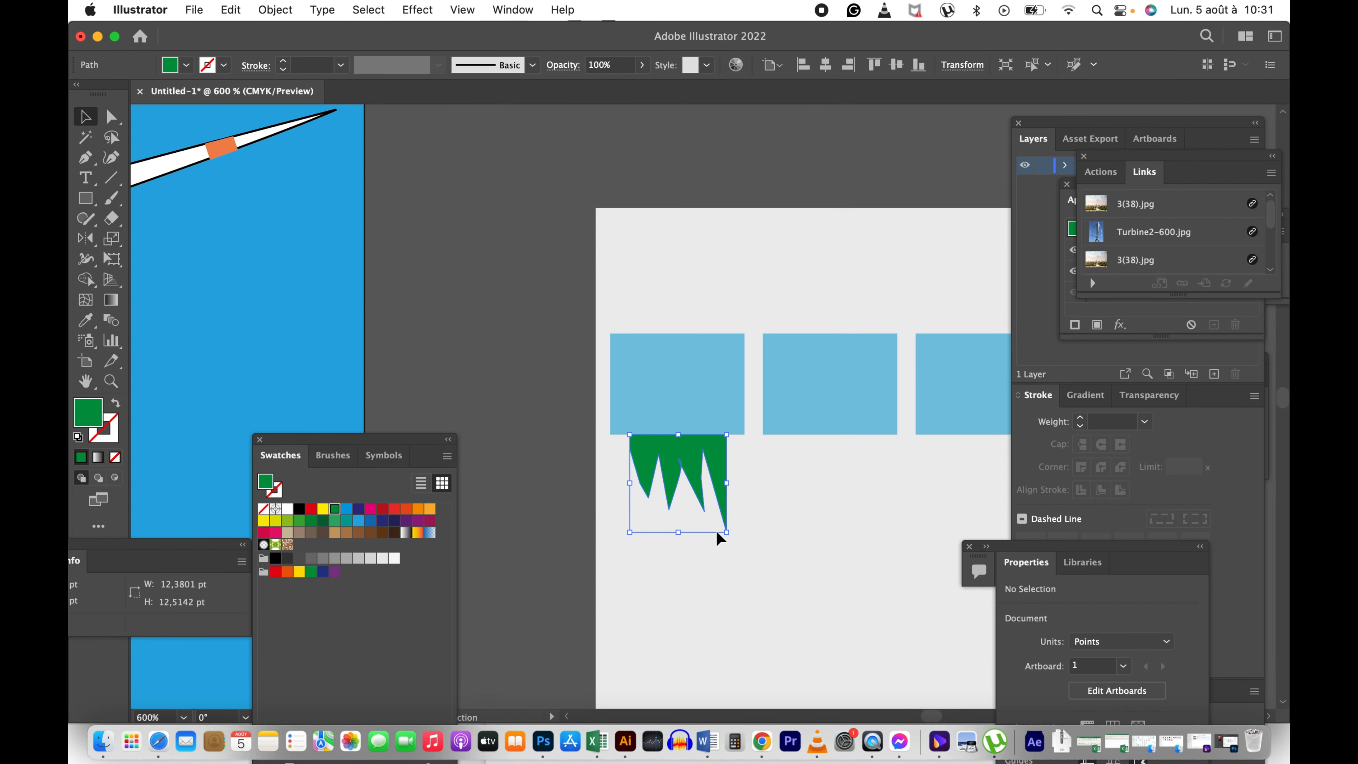
left_click_drag(679, 532, 678, 505)
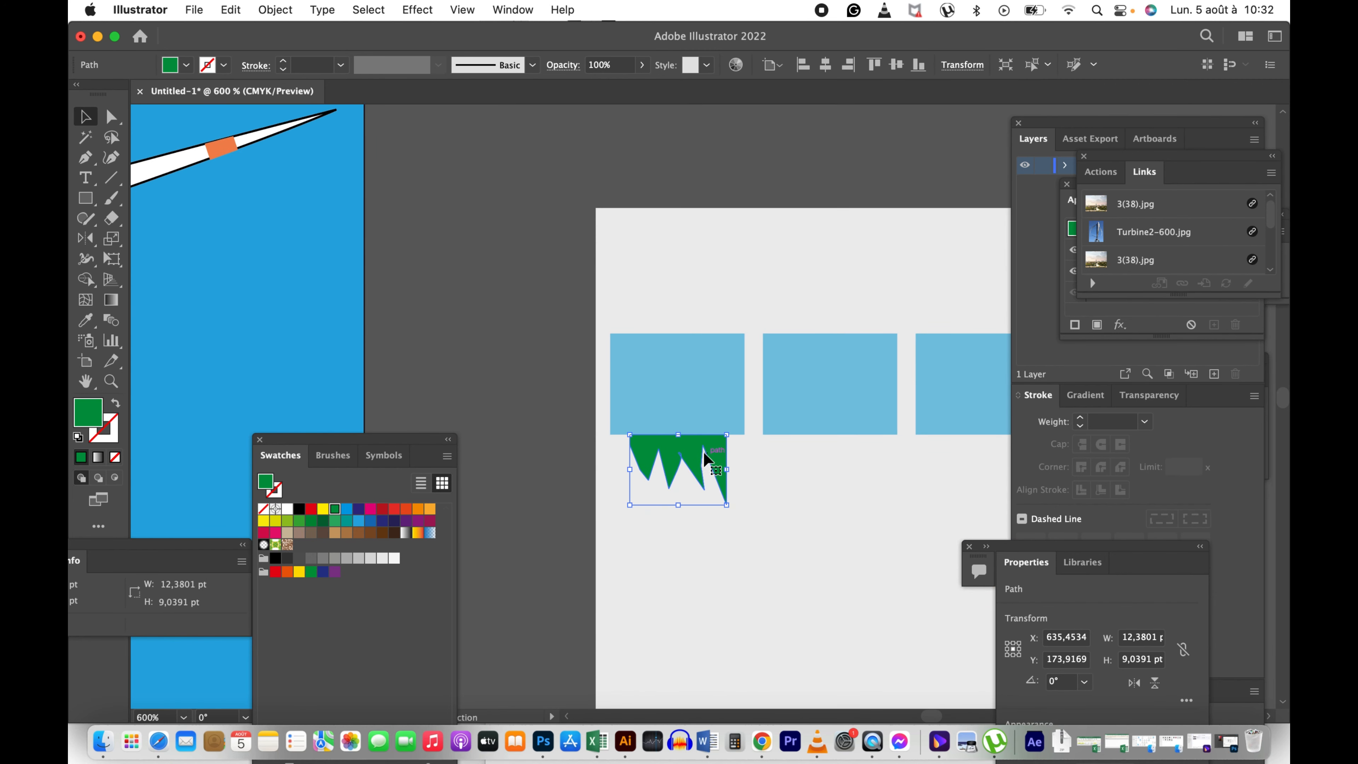
mouse_move(706, 459)
left_mouse_down()
mouse_move(700, 442)
mouse_move(695, 456)
left_mouse_up()
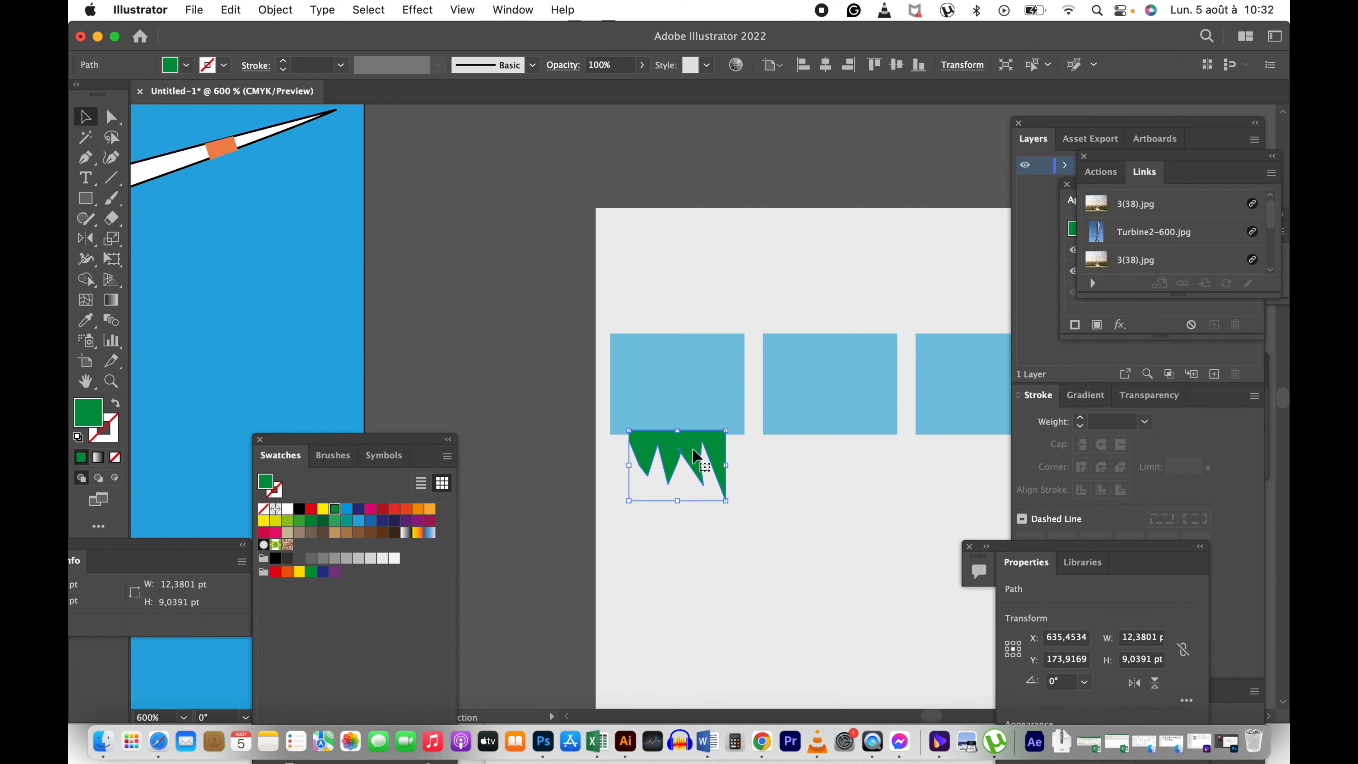
Step: Copy the grass shape under the second window and repeat the duplication for the third and fourth windows
key("z")
left_click(725, 428, "alt")
left_click(722, 428, "alt")
left_click_drag(733, 373, 700, 395)
key("v")
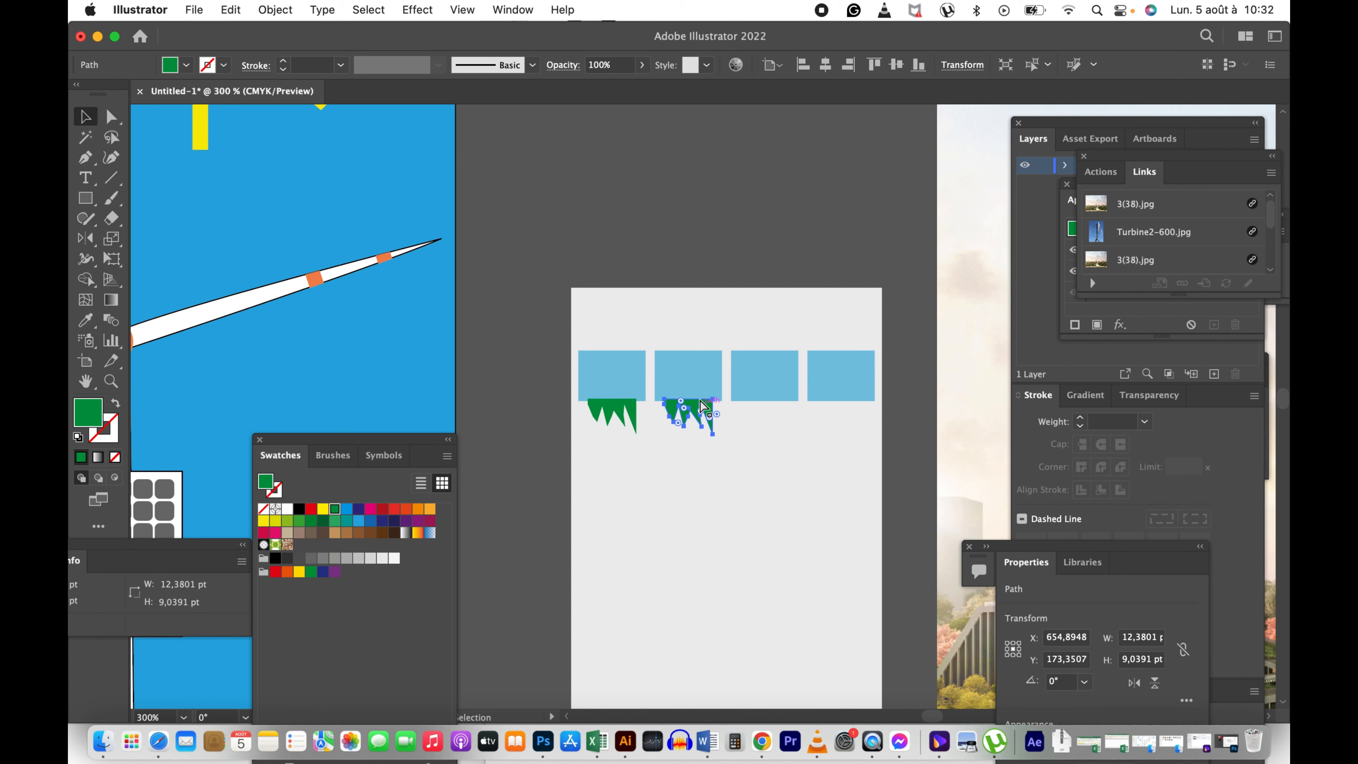
key("super+d")
key("super+d")
left_click(728, 218)
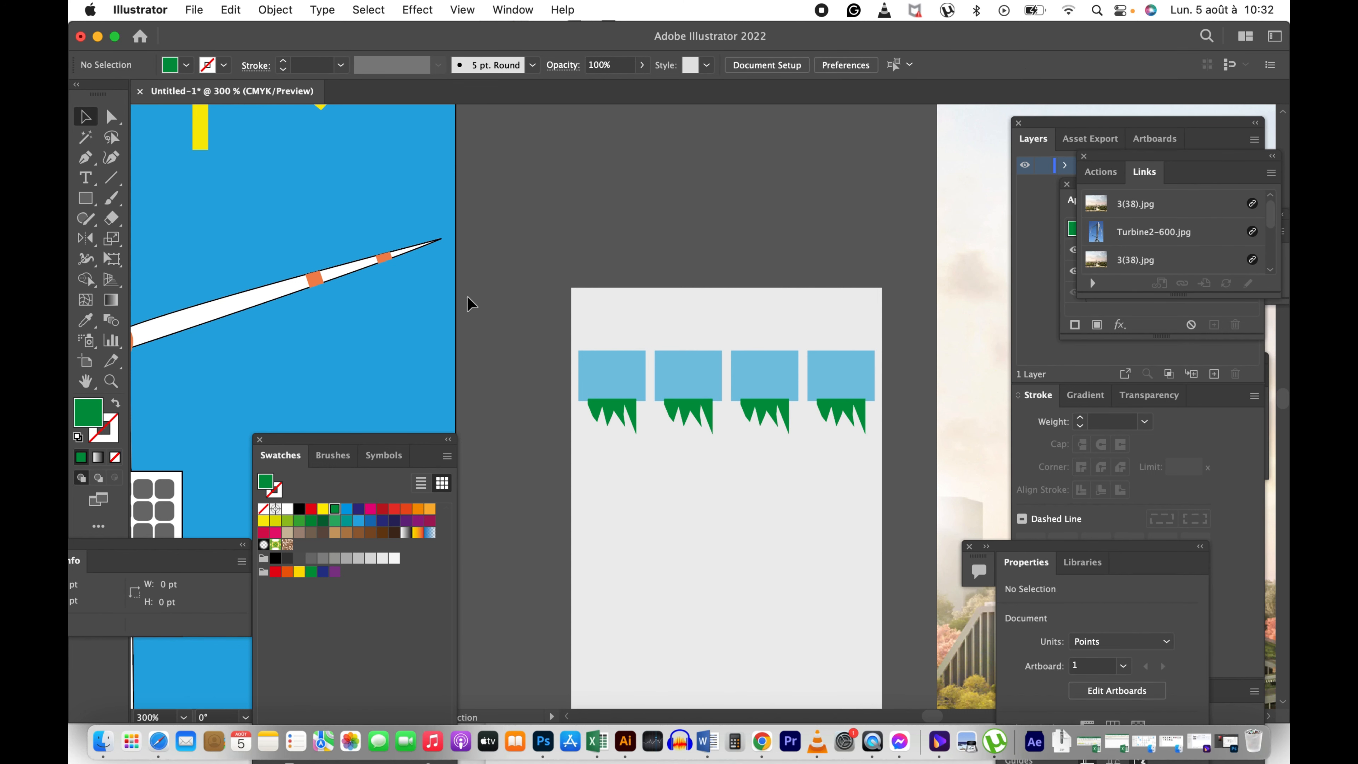
Step: Unlock all locked objects, including the windows and the building rectangle
left_click(275, 10)
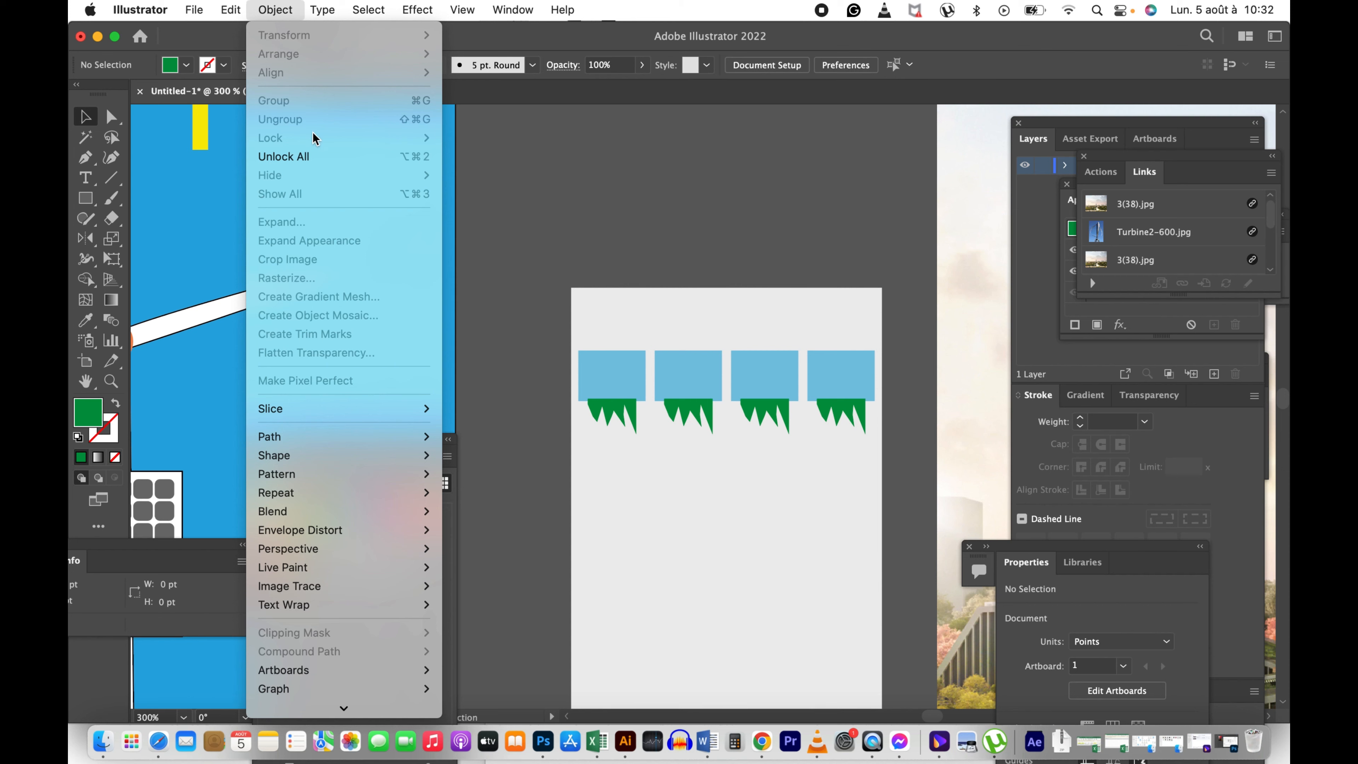
left_click(312, 157)
left_click(793, 347)
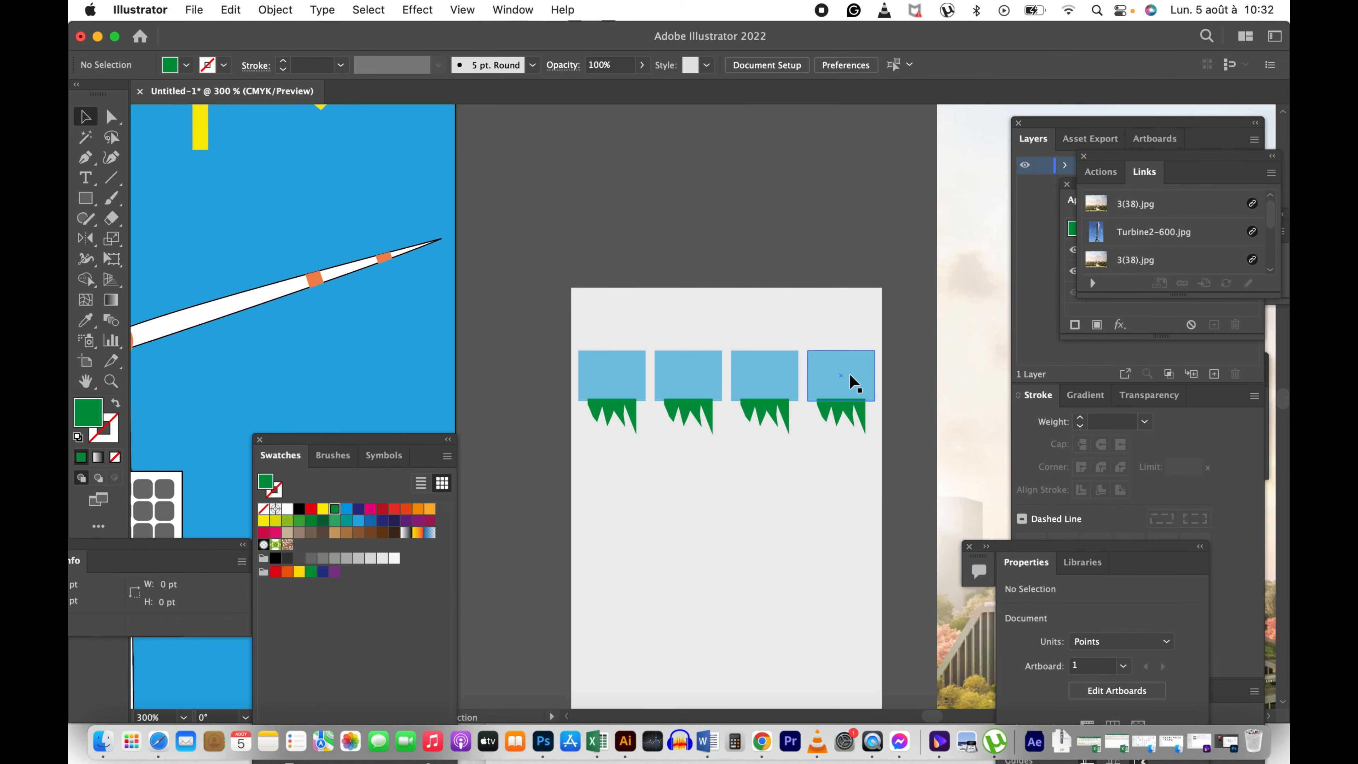
Step: Select all four windows with their grass shapes and duplicate the row downward three times at equal spacing to make four rows
left_click(850, 377)
left_click(850, 411, "shift")
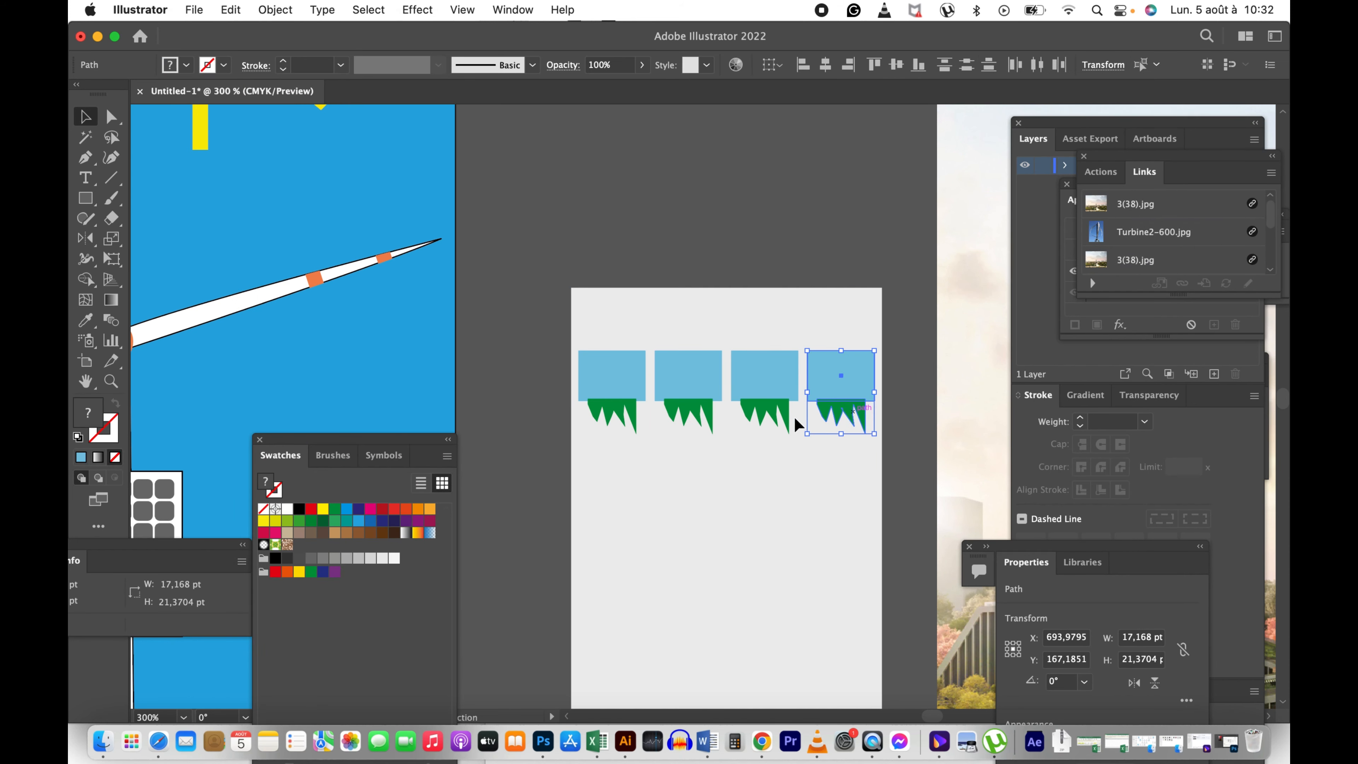
left_click(770, 412, "shift")
left_click(764, 369, "shift")
left_click(691, 375, "shift")
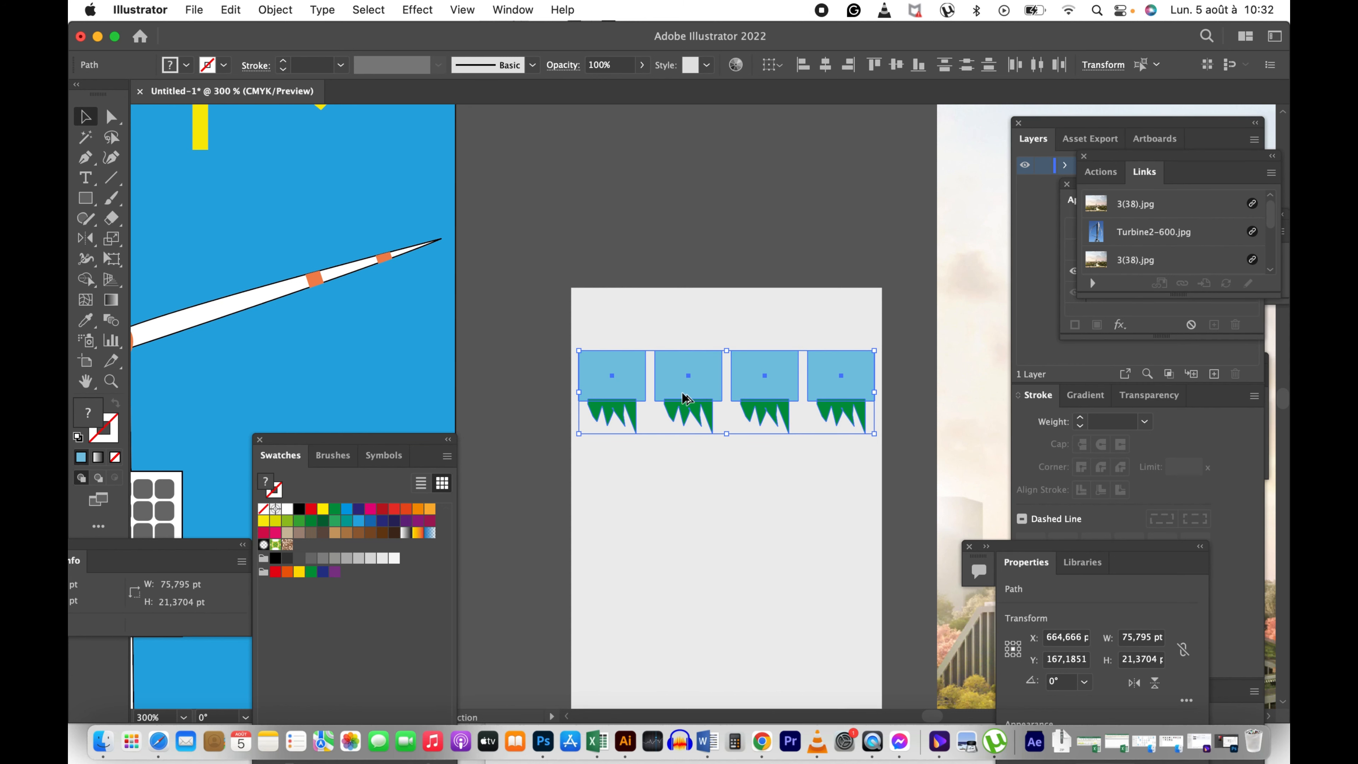
left_click_drag(681, 388, 698, 484)
key("super+d")
key("super+d")
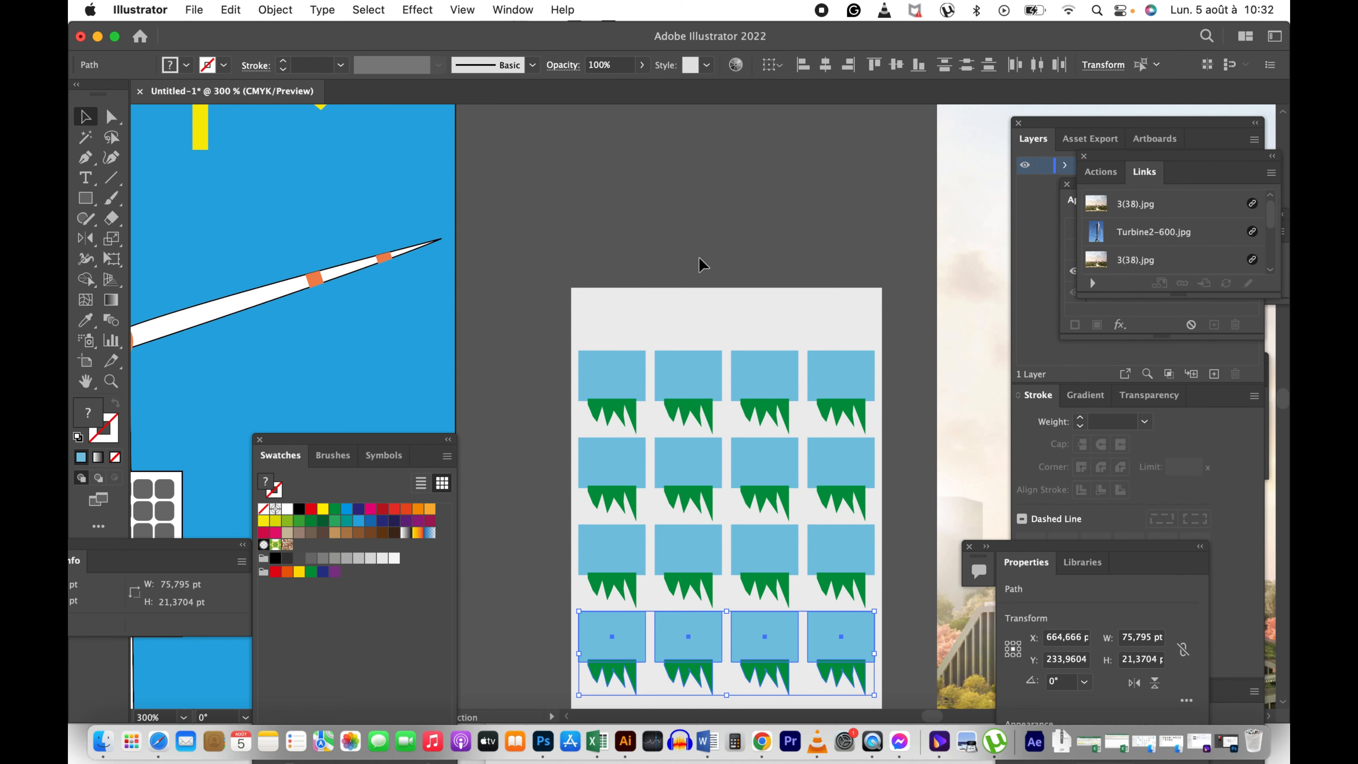
Step: Fill the building rectangle with a medium green matching the ground
left_click(695, 334)
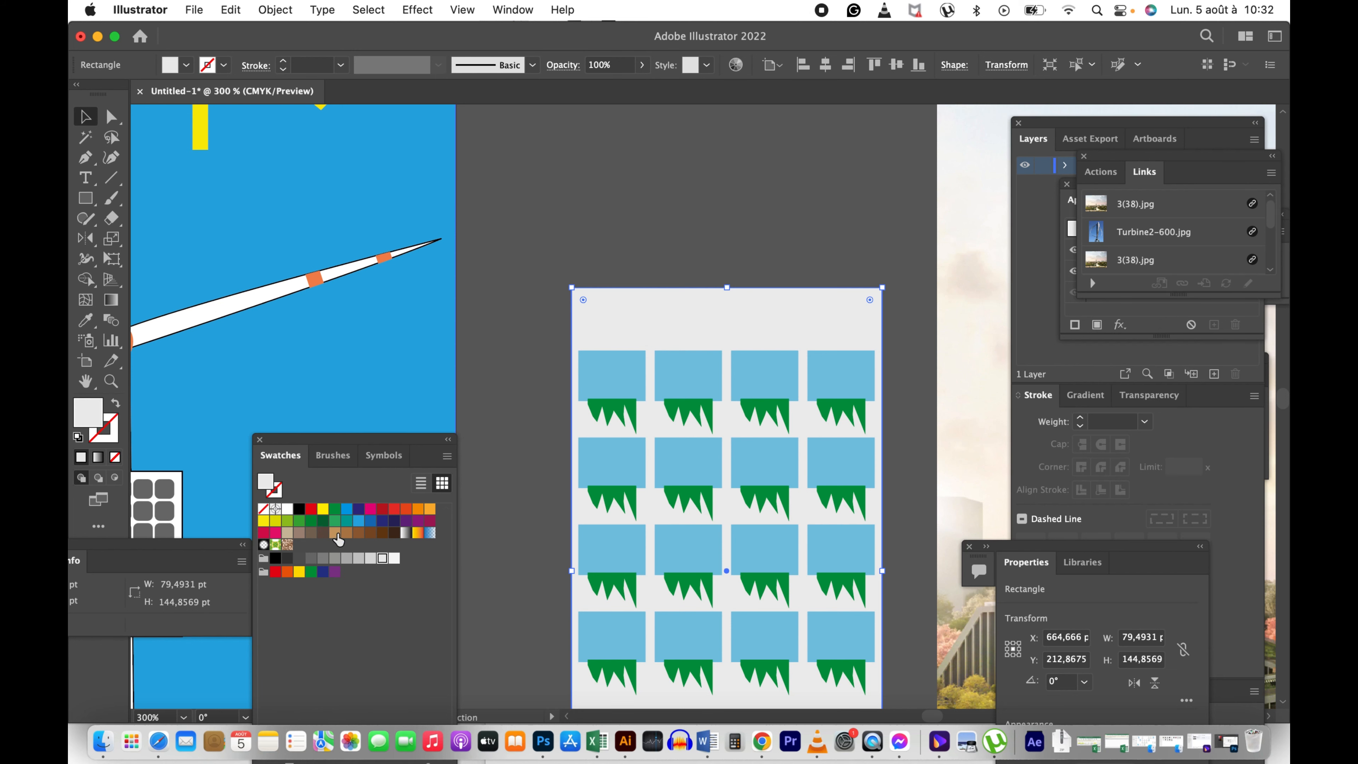
left_click(334, 521)
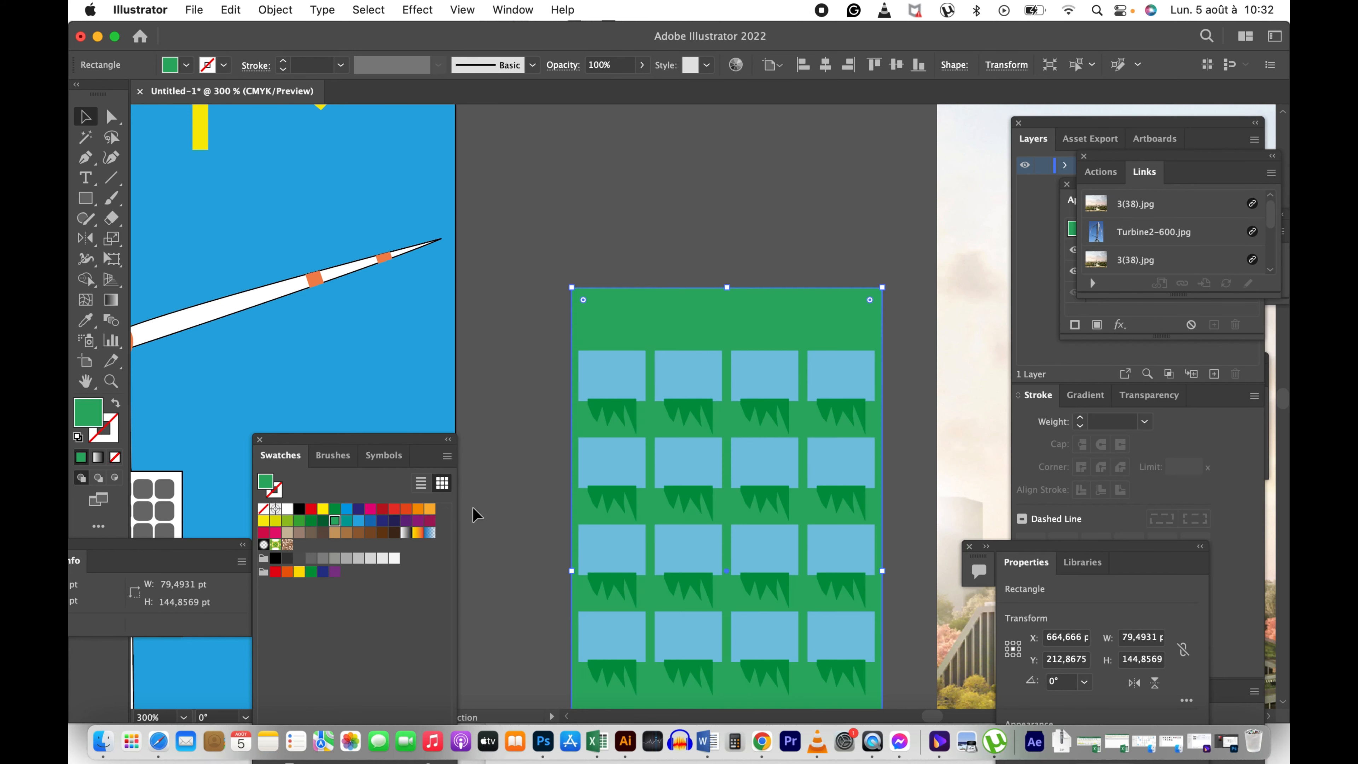
left_click(662, 211)
Step: Select the building rectangle with all its windows and grass shapes and group them
key("z")
left_click(737, 308, "alt")
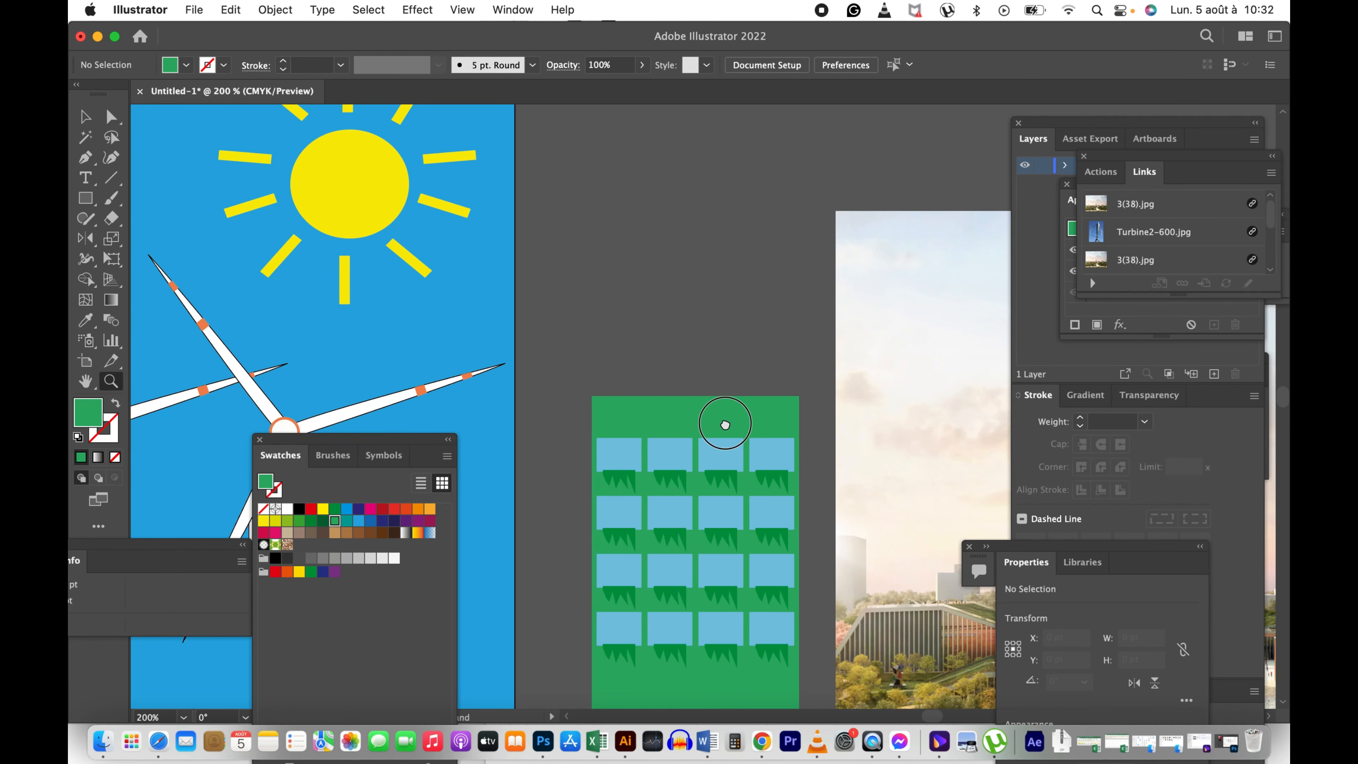
left_click_drag(726, 425, 684, 288)
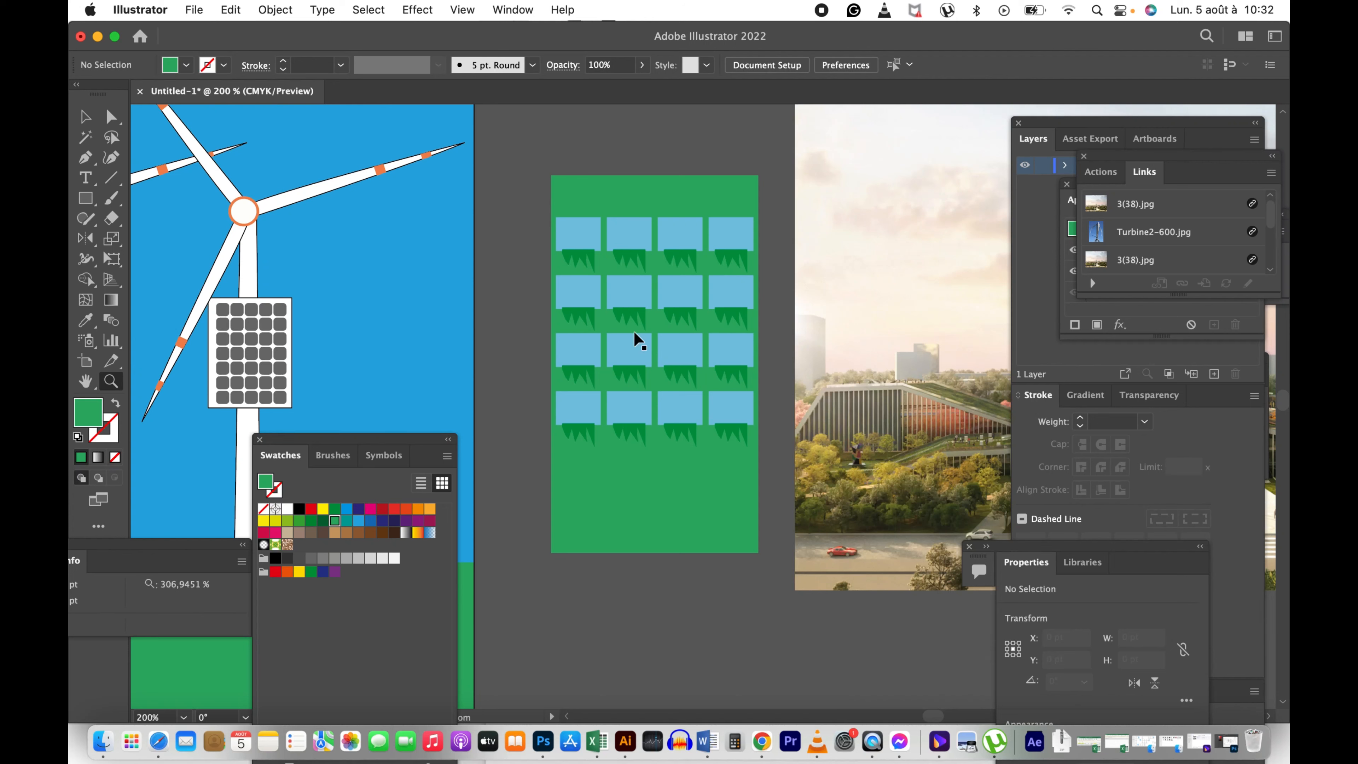
key("v")
key("super+a")
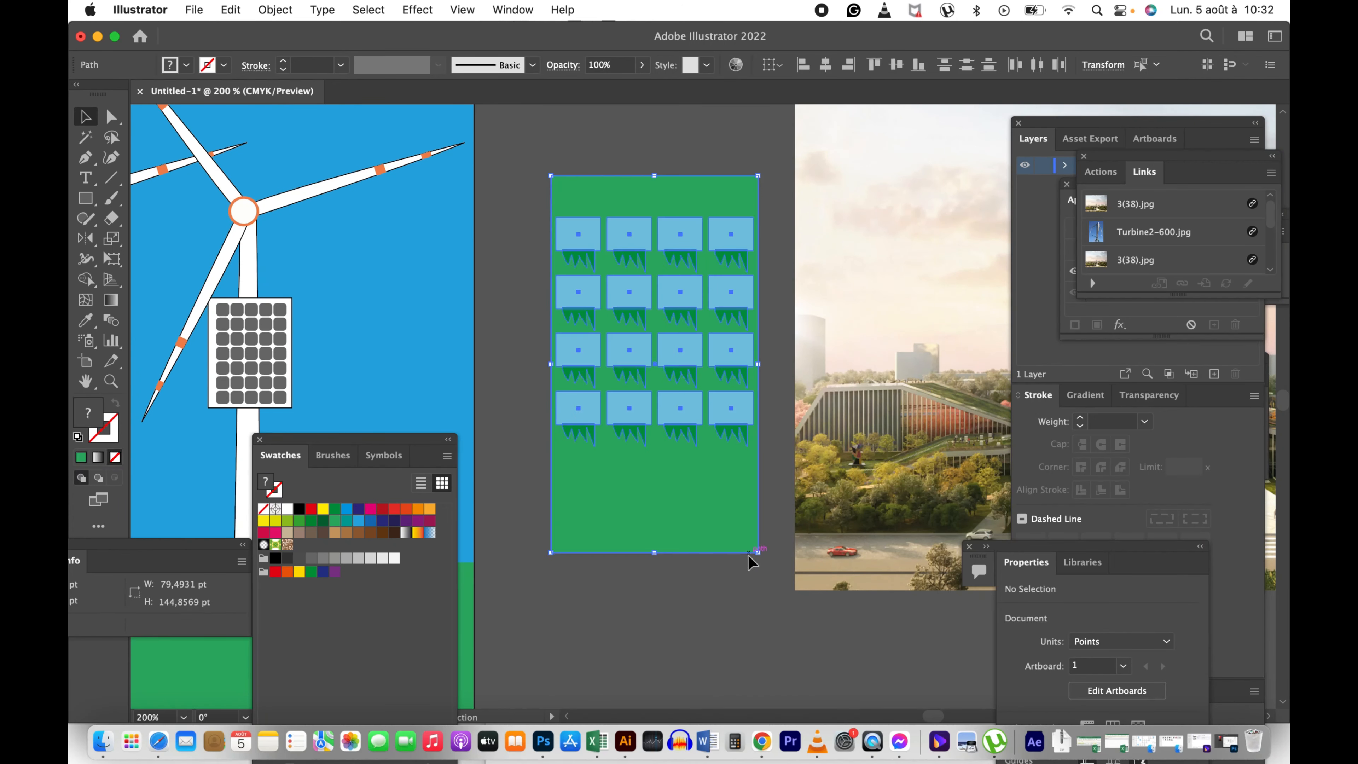
Step: Move the building group into the scene between the vertical-axis and hybrid turbines, with its base just overlapping the green ground
key("z")
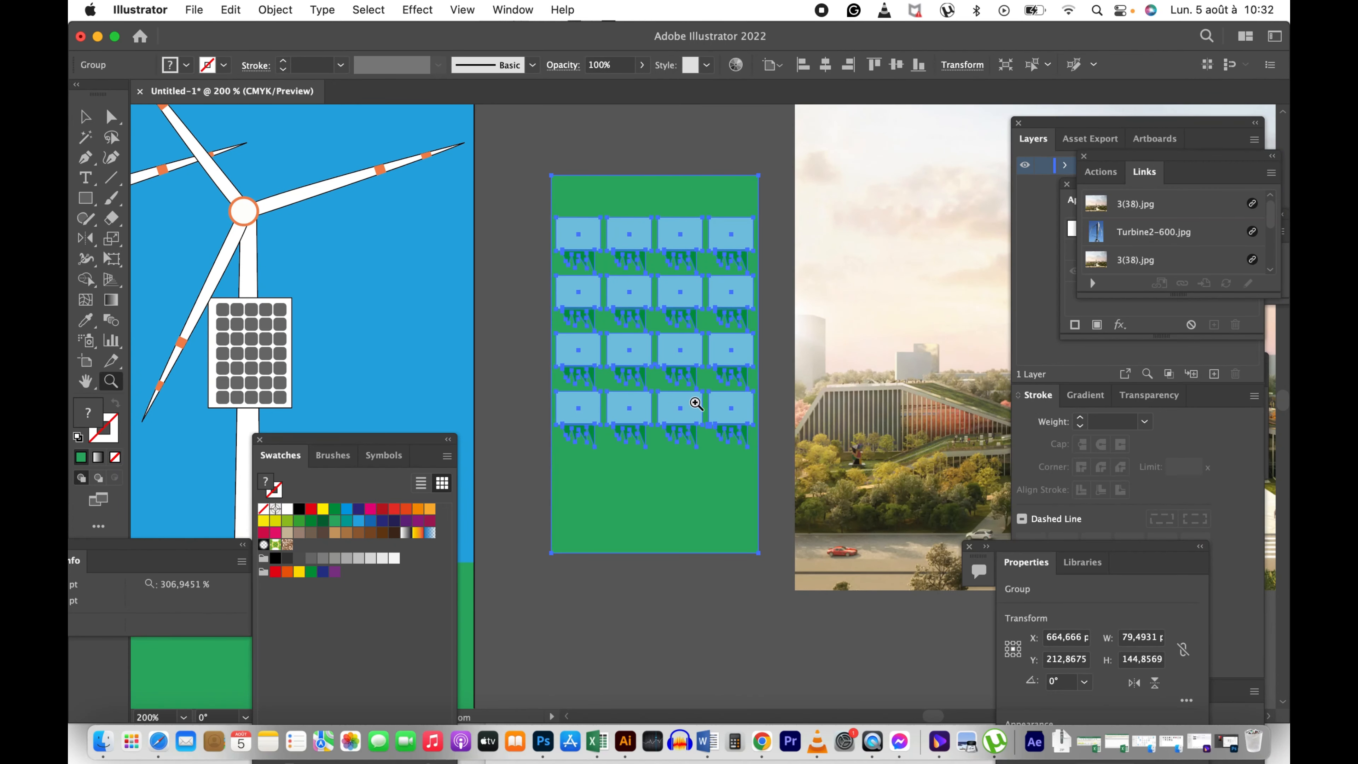
left_click(684, 389, "alt")
left_click(635, 384, "alt")
left_click(773, 389, "alt")
left_click_drag(774, 389, 896, 390)
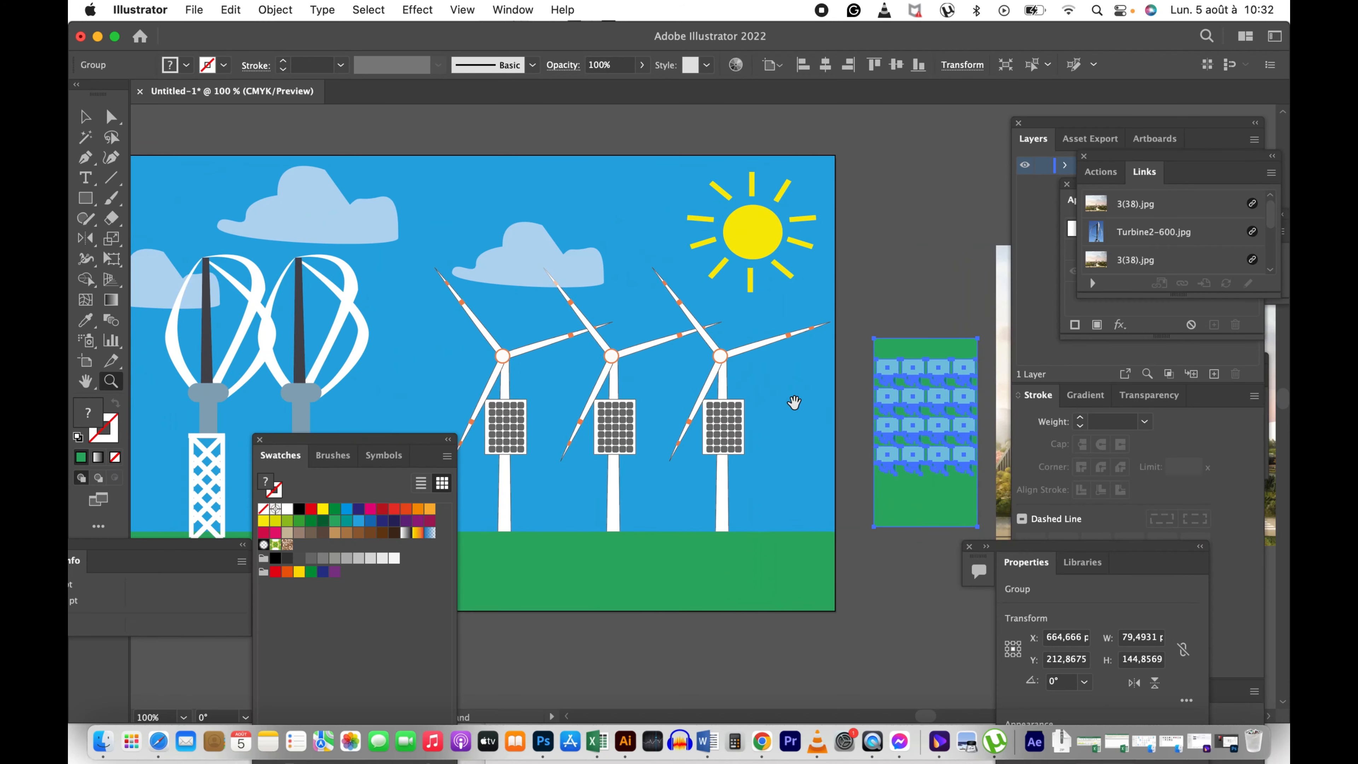
key("v")
left_click_drag(962, 444, 532, 412)
scroll(797, 404, "left", 10)
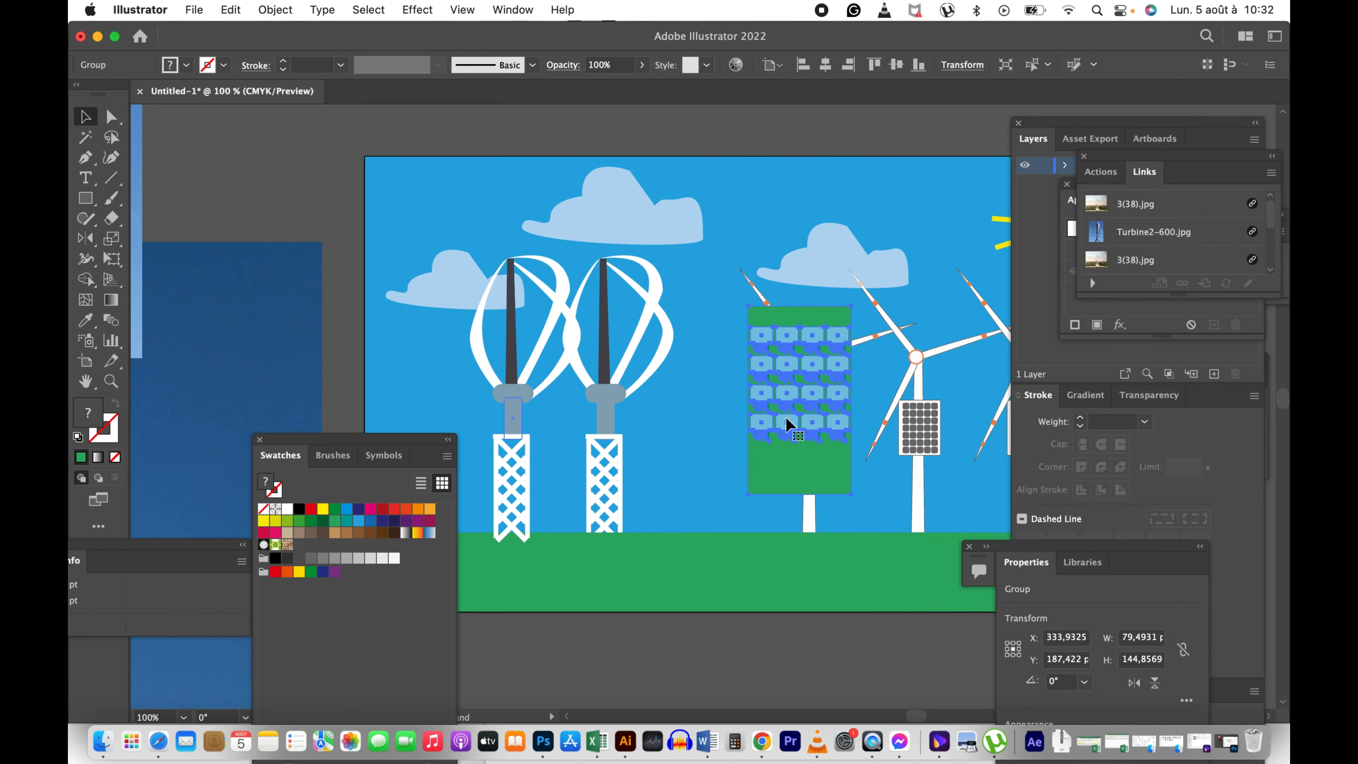
left_click_drag(736, 432, 701, 459)
Step: Select only the rectangle inside the building group, try darker green swatches, and fill it with a brighter leaf green
key("a")
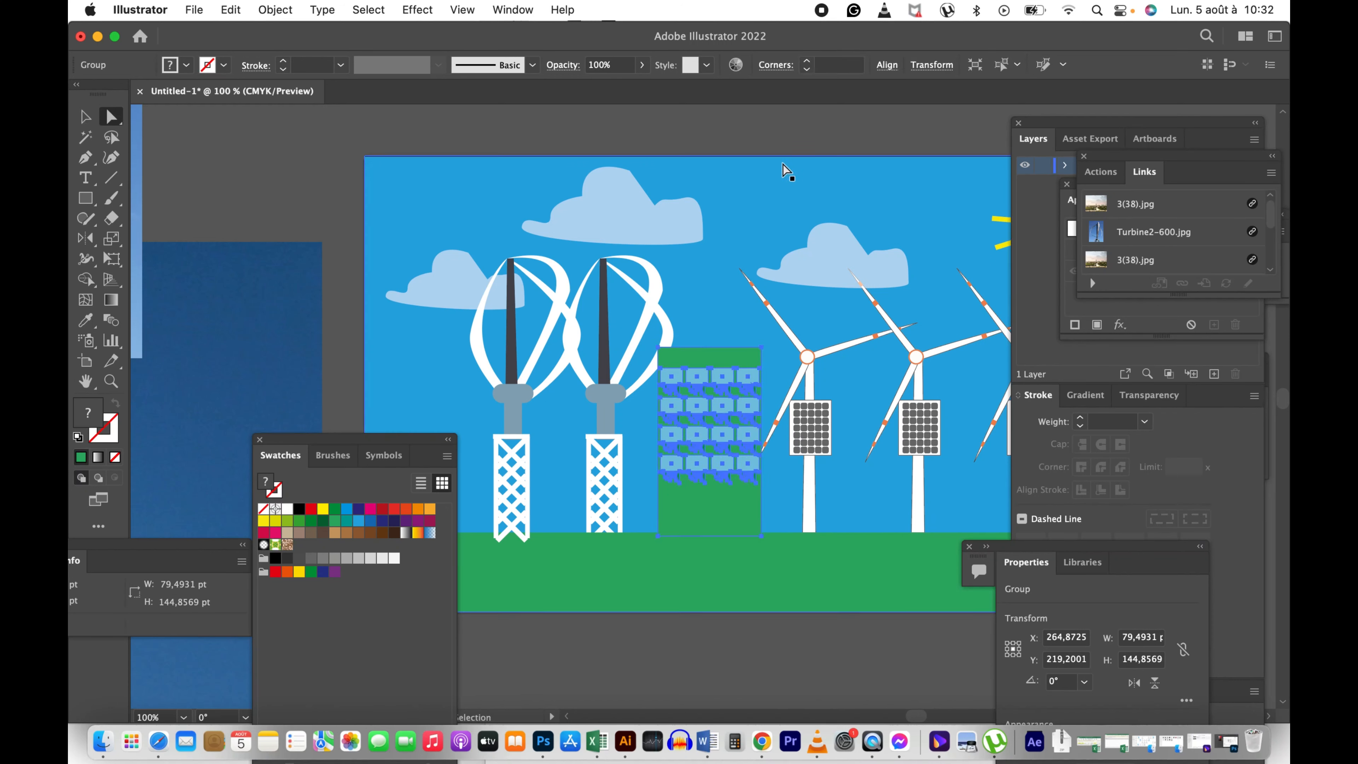
left_click(755, 371)
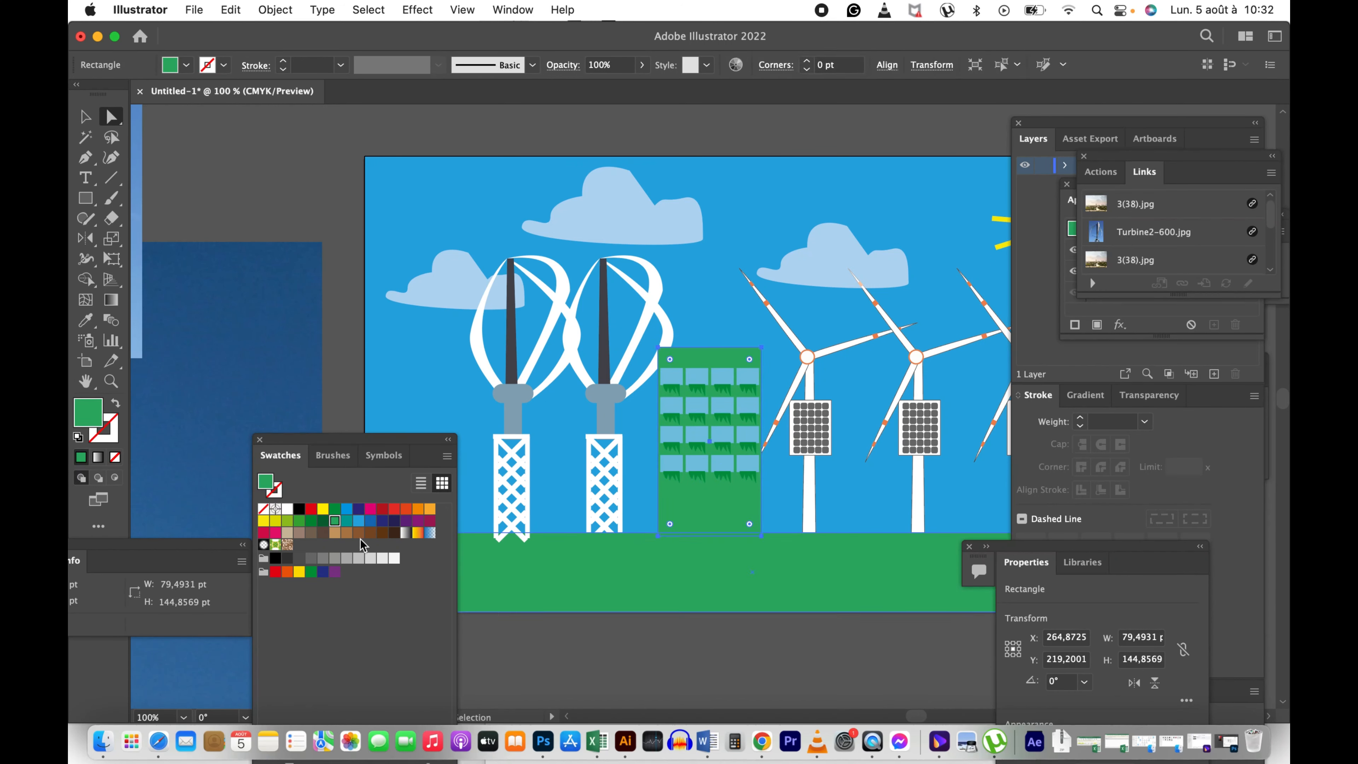
left_click(323, 522)
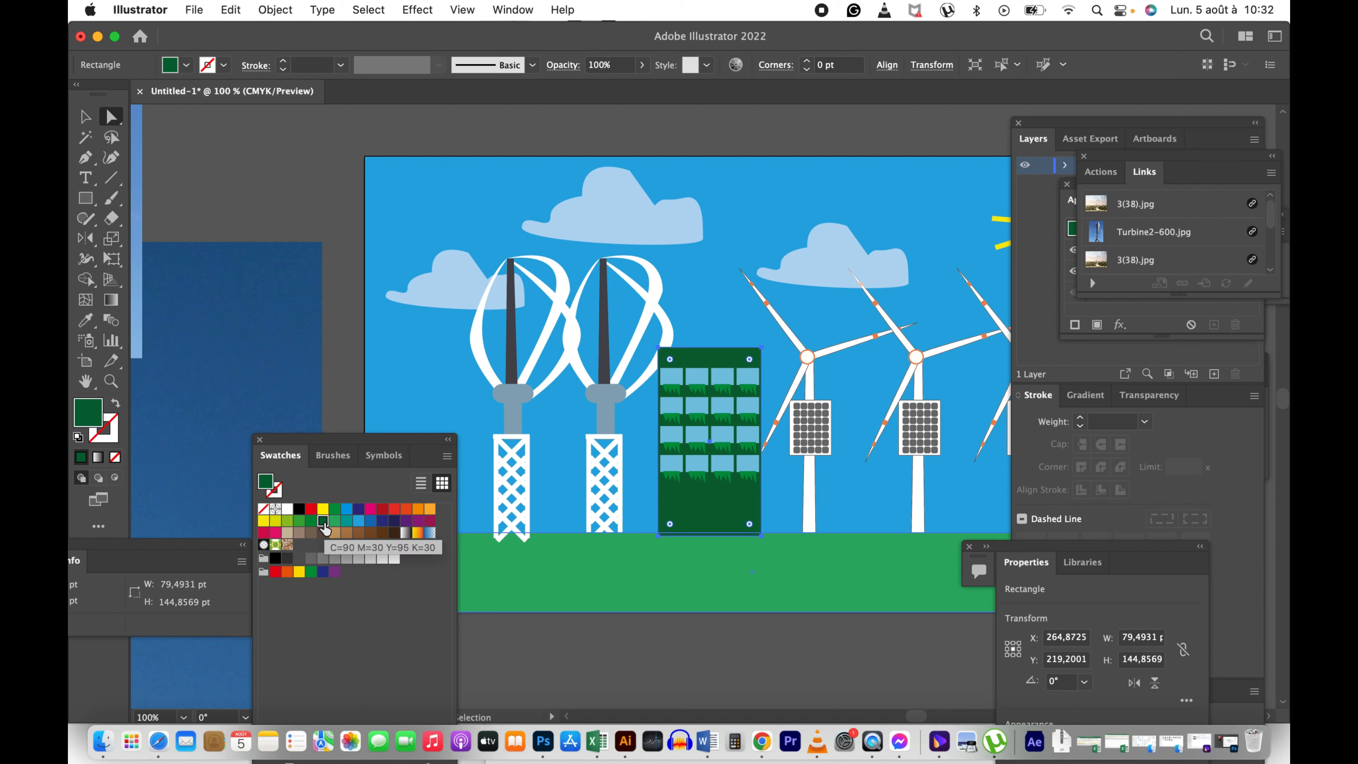
left_click(312, 522)
left_click(300, 522)
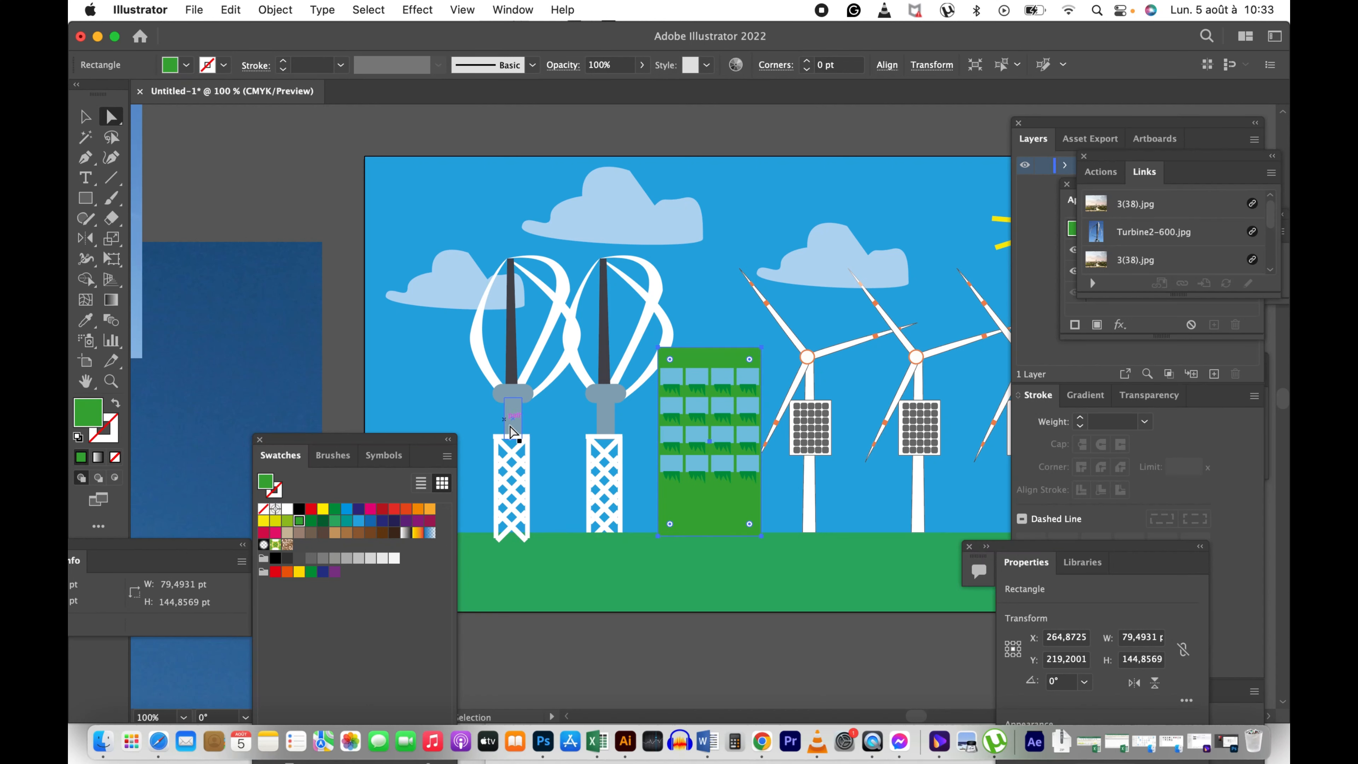
Step: Bring the green ground rectangle to the front, over the building's base, and shift the floating Swatches panel away from the artwork
key("v")
left_click(688, 570)
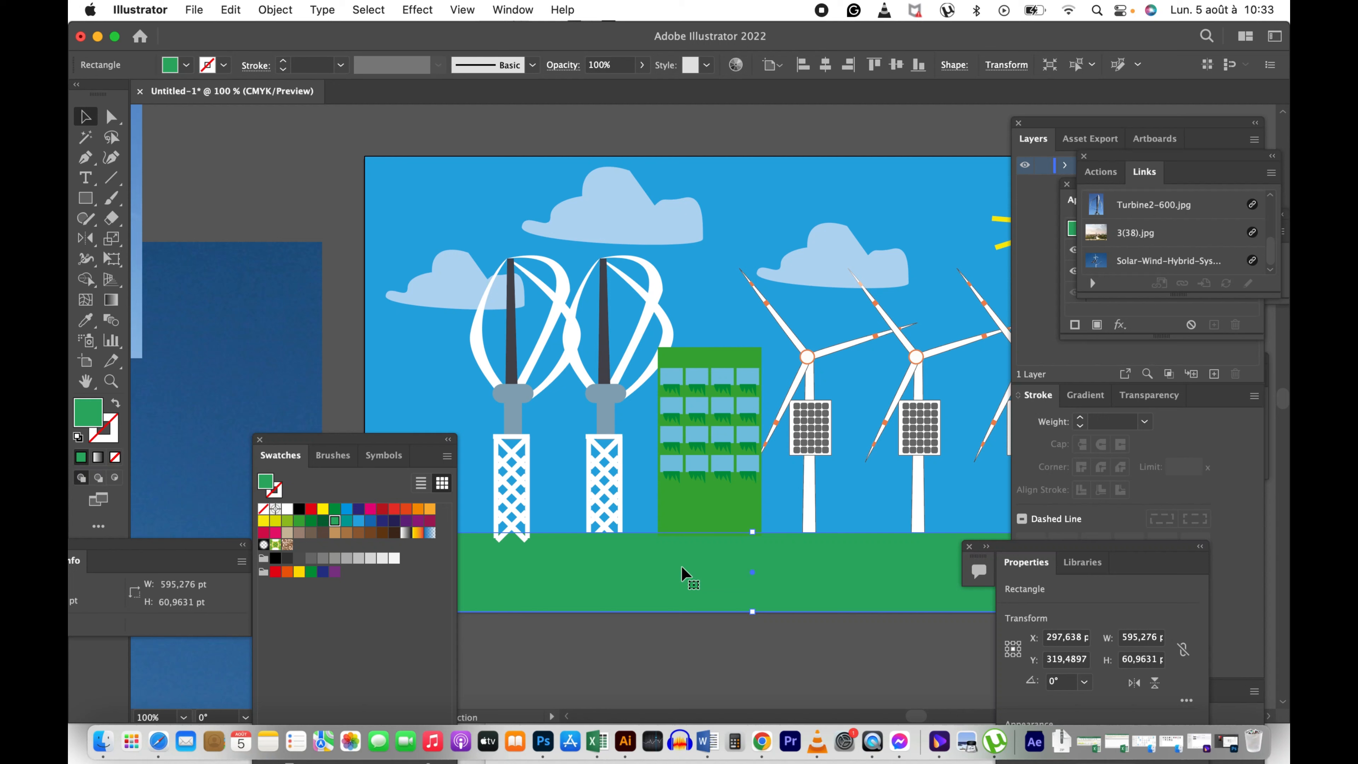
right_click(642, 582)
mouse_move(770, 630)
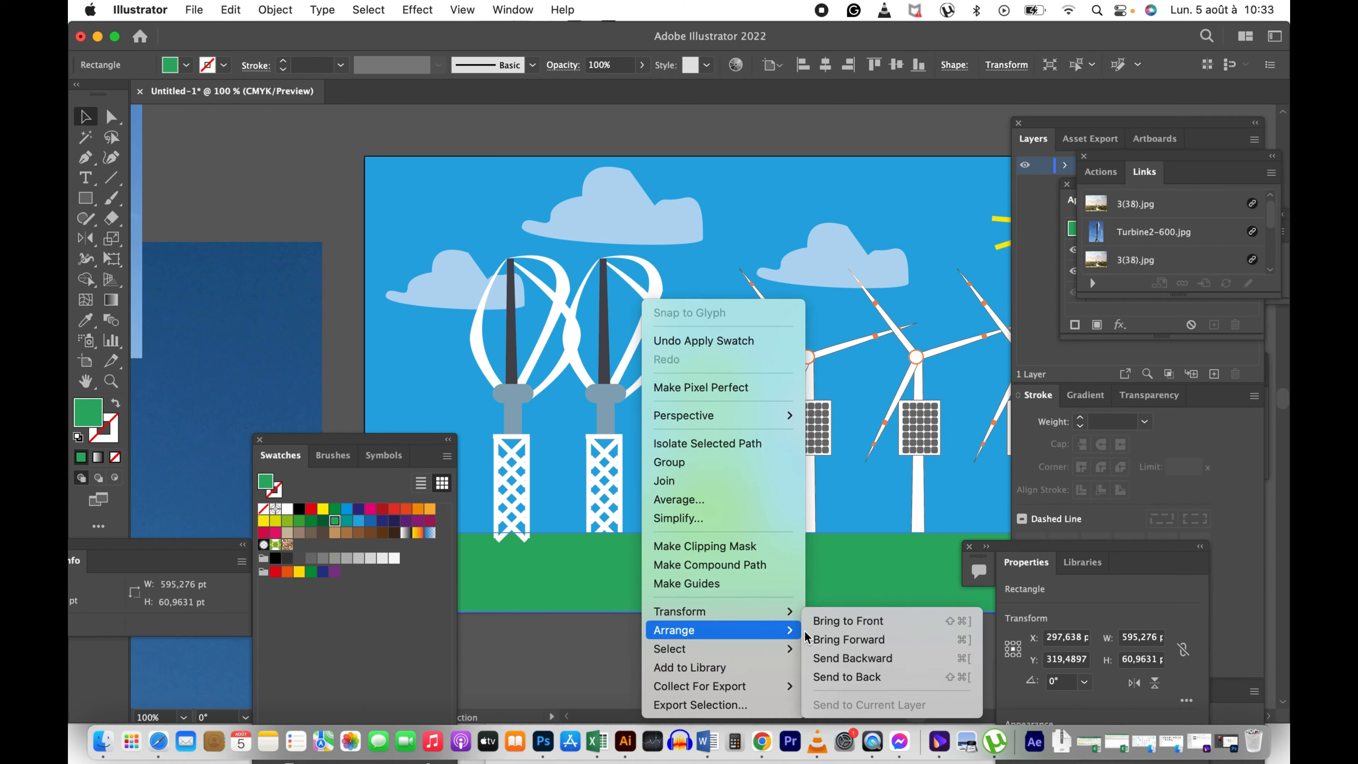
left_click(839, 622)
left_click_drag(406, 440, 245, 437)
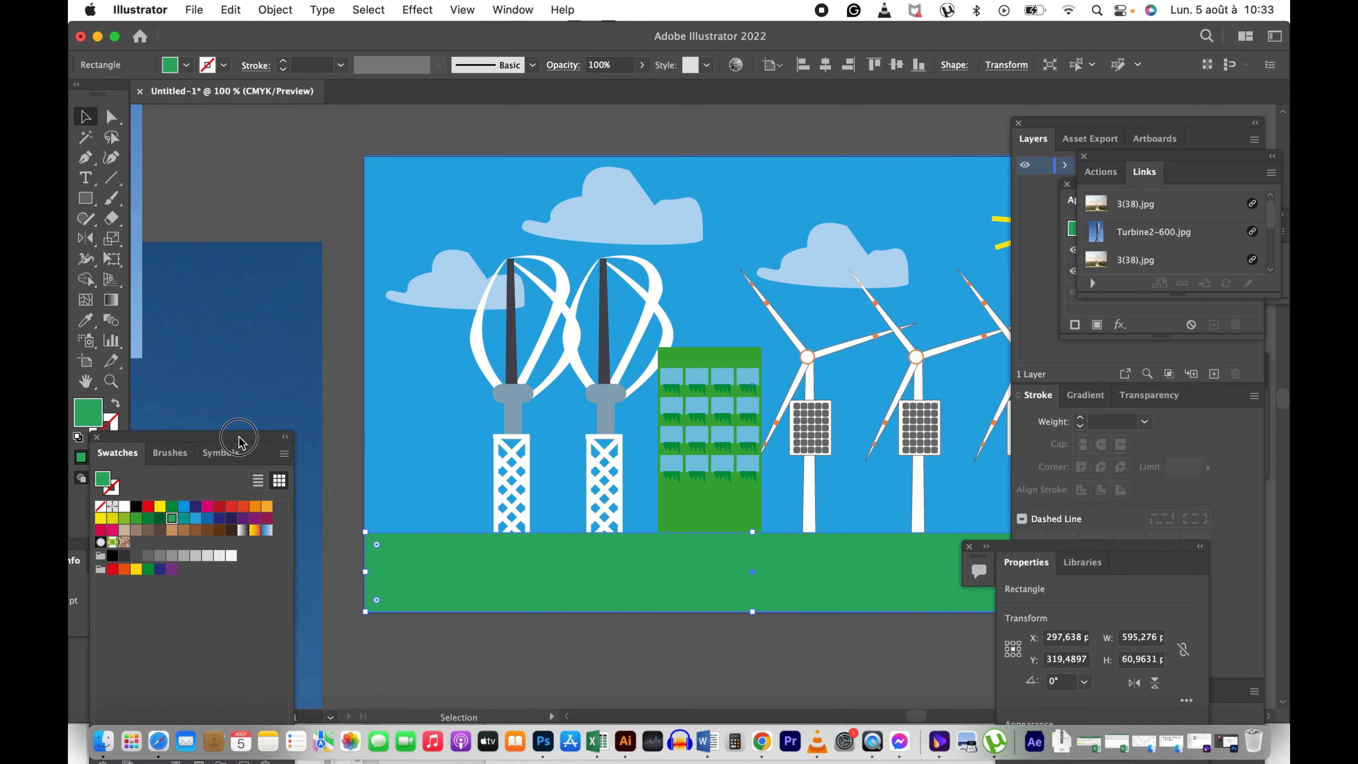
Step: Duplicate the building group twice to its left, leaving a row of three buildings with gaps between them
key("z")
key("v")
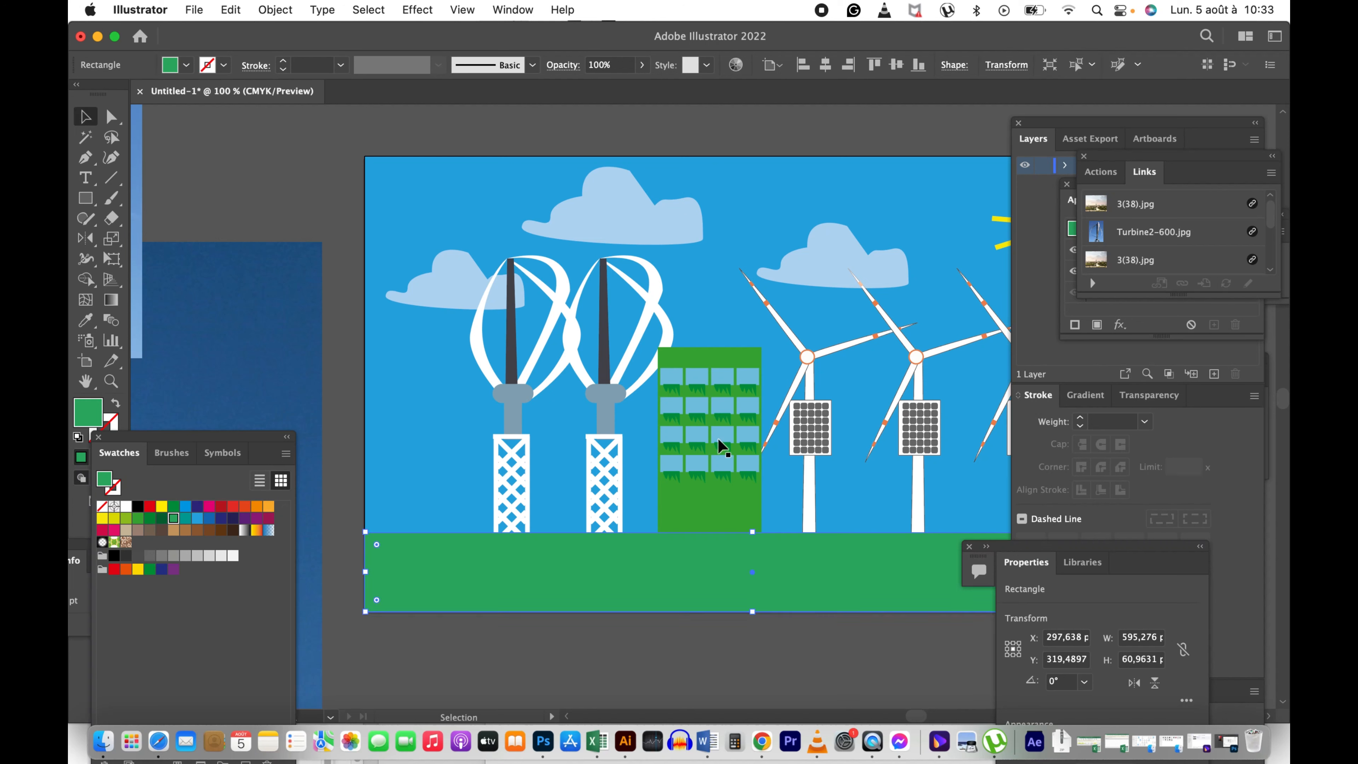
left_click(746, 455)
left_click_drag(655, 443, 471, 456)
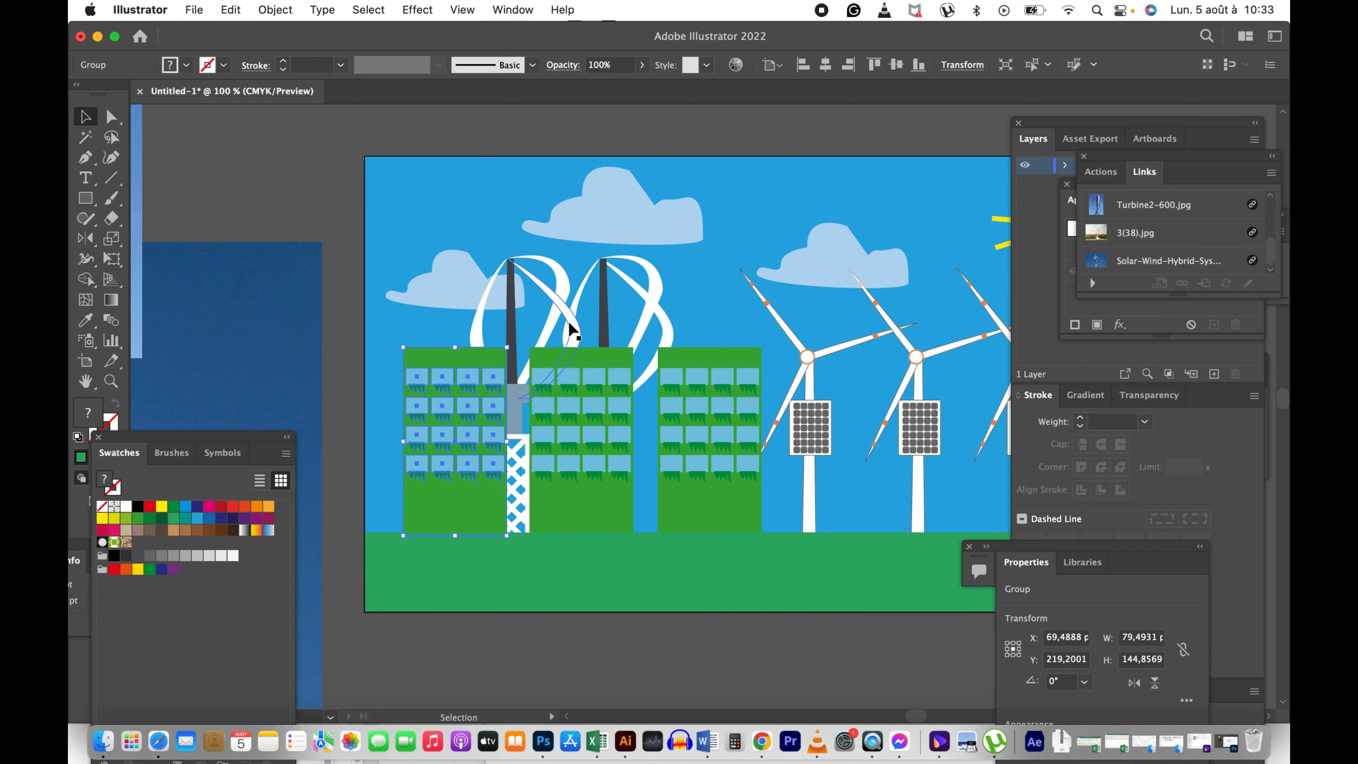
Step: Select both vertical-axis turbines and bring them to the front, over the buildings
left_click(572, 329)
left_click(646, 324, "shift")
right_click(645, 327)
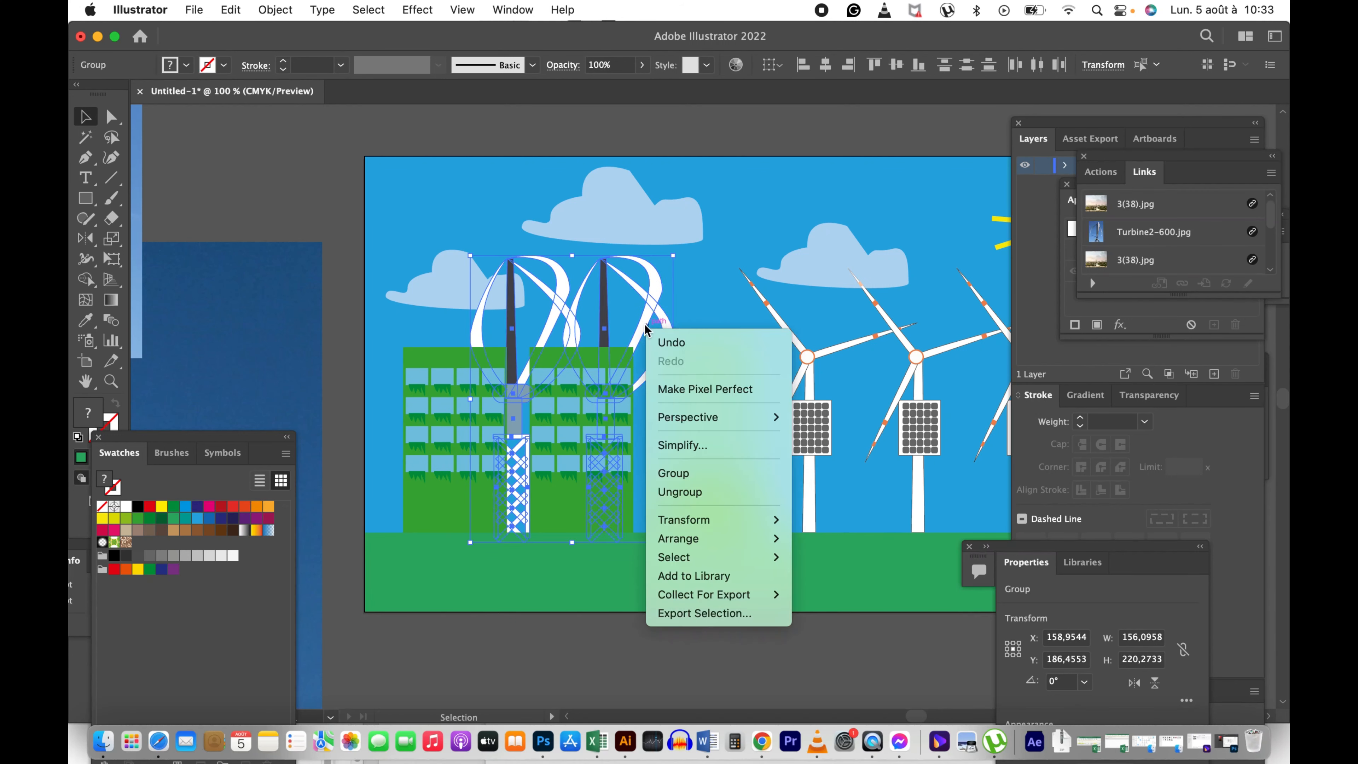
mouse_move(738, 540)
left_click(826, 538)
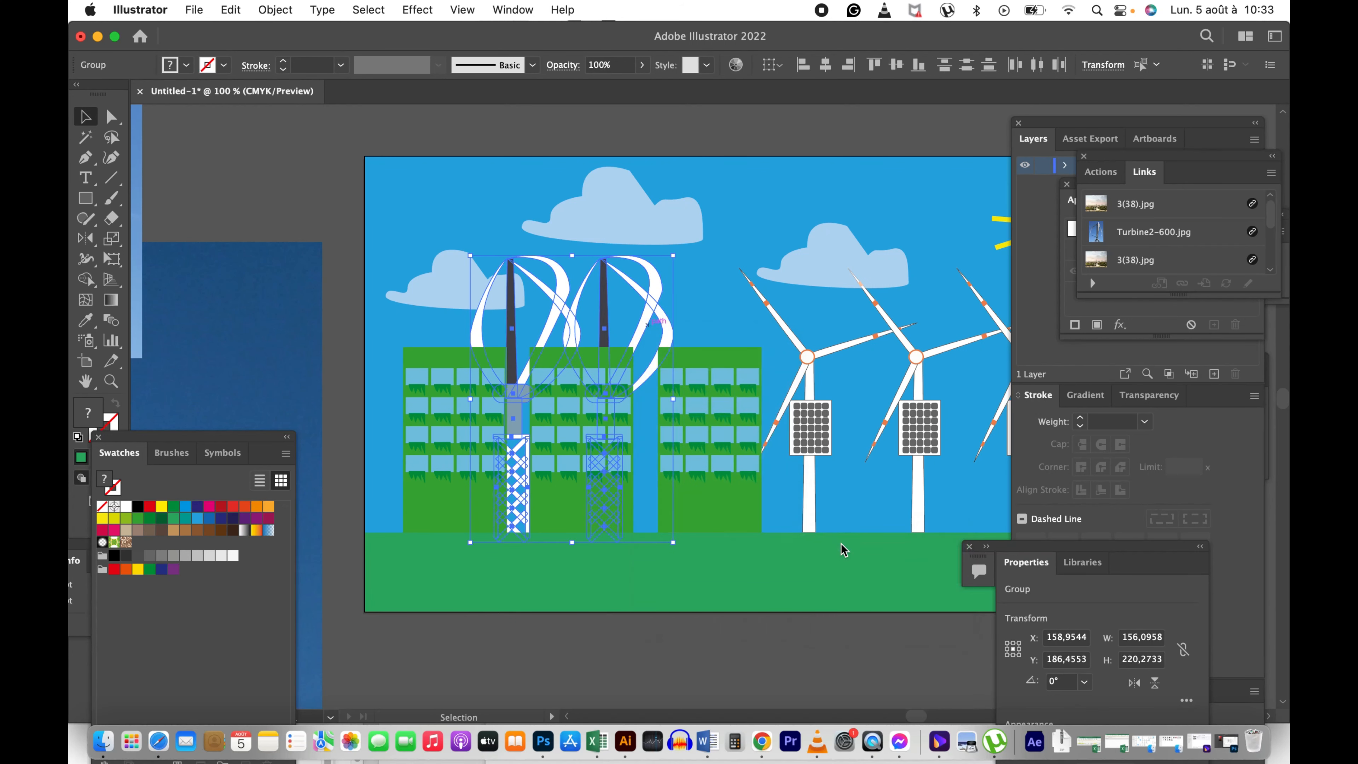
Step: Bring the green ground rectangle to the front so it covers the bases of the turbines and buildings
left_click(780, 602)
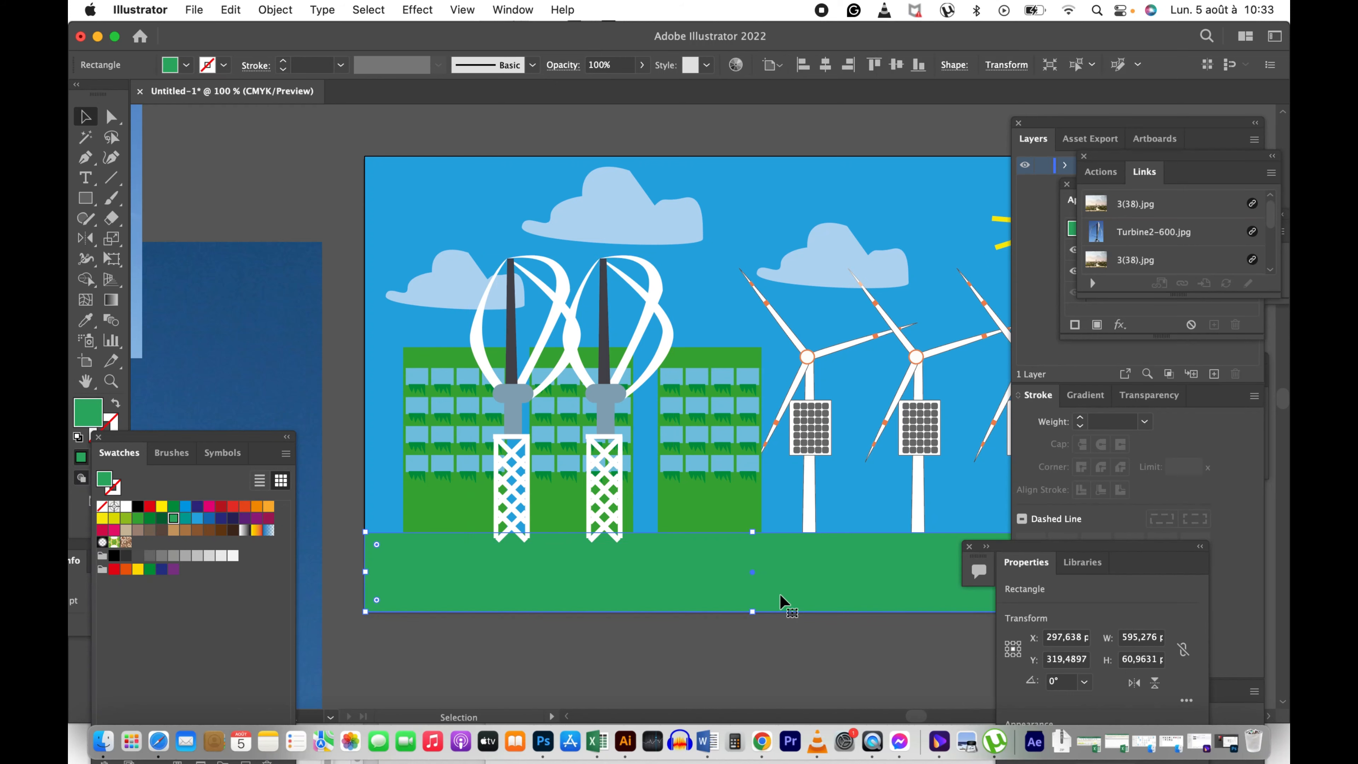
right_click(820, 592)
mouse_move(902, 631)
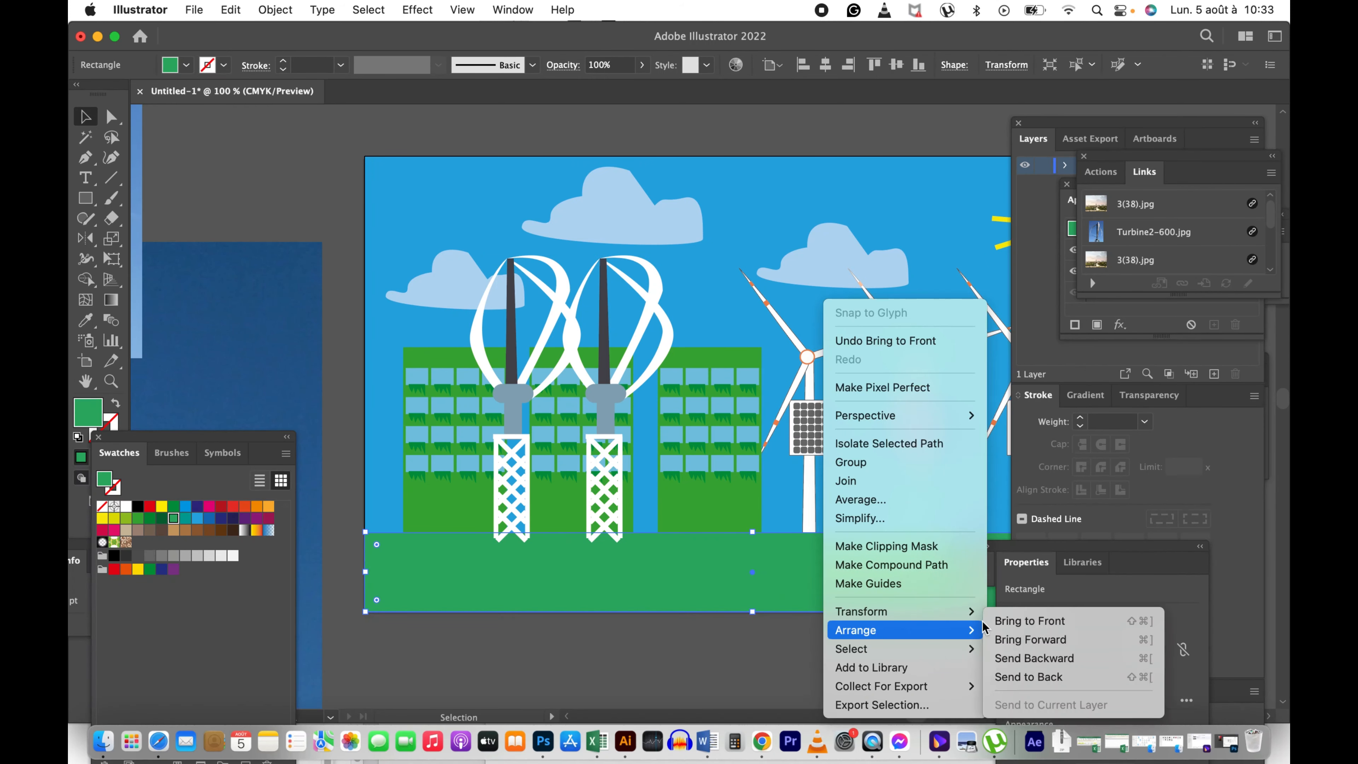
left_click(998, 621)
Step: Deselect everything and examine the composition of the whole wind farm scene and the reference photos around it
key("z")
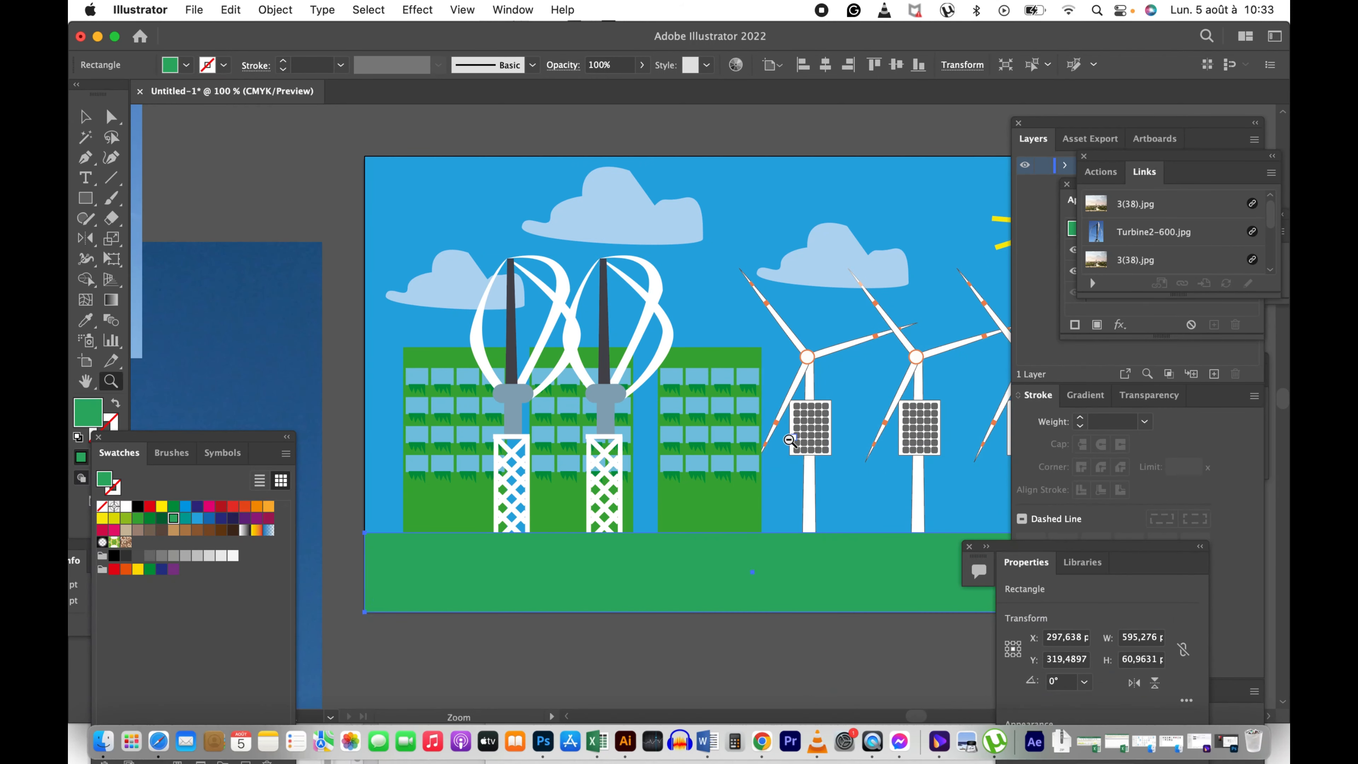
left_click(789, 443, "alt")
left_click(789, 442, "alt")
left_click_drag(735, 371, 695, 344)
left_click(686, 353)
key("v")
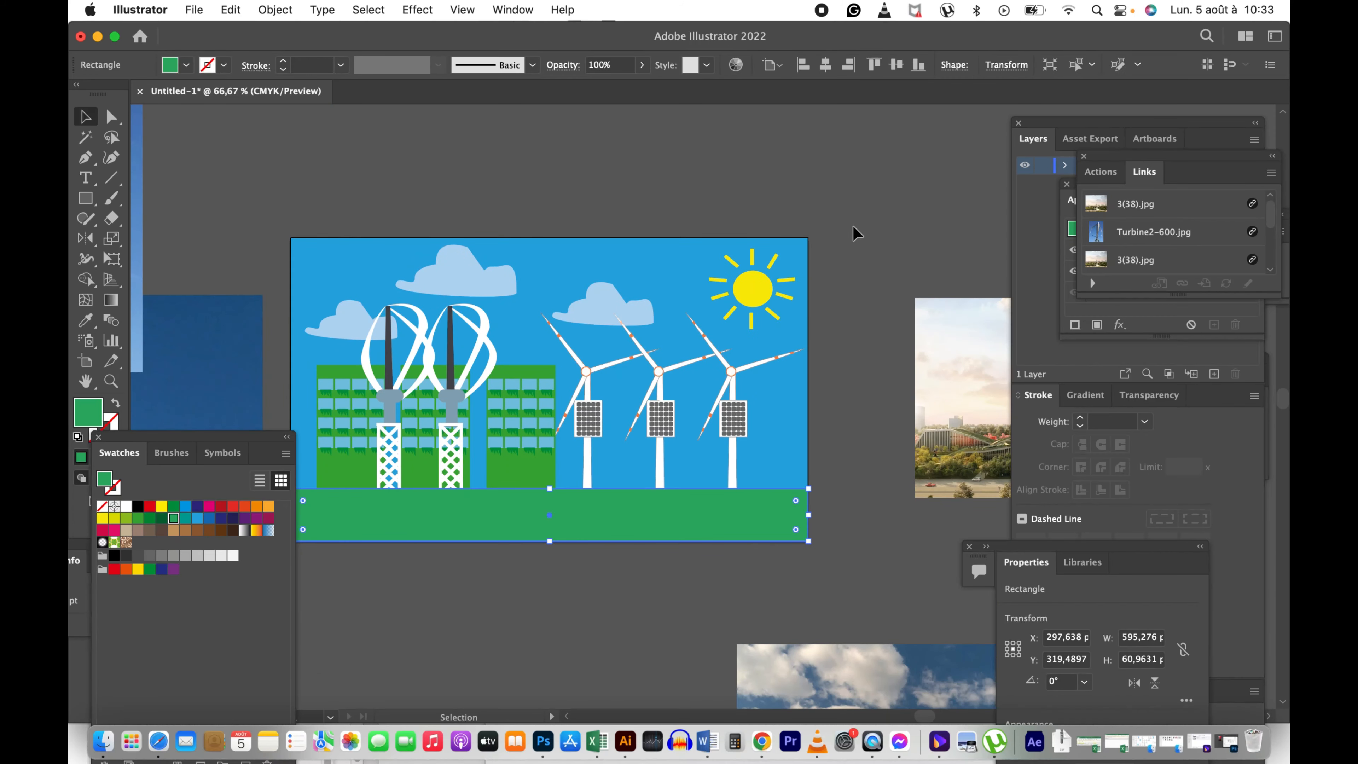
left_click(859, 234)
left_click_drag(640, 380, 735, 374)
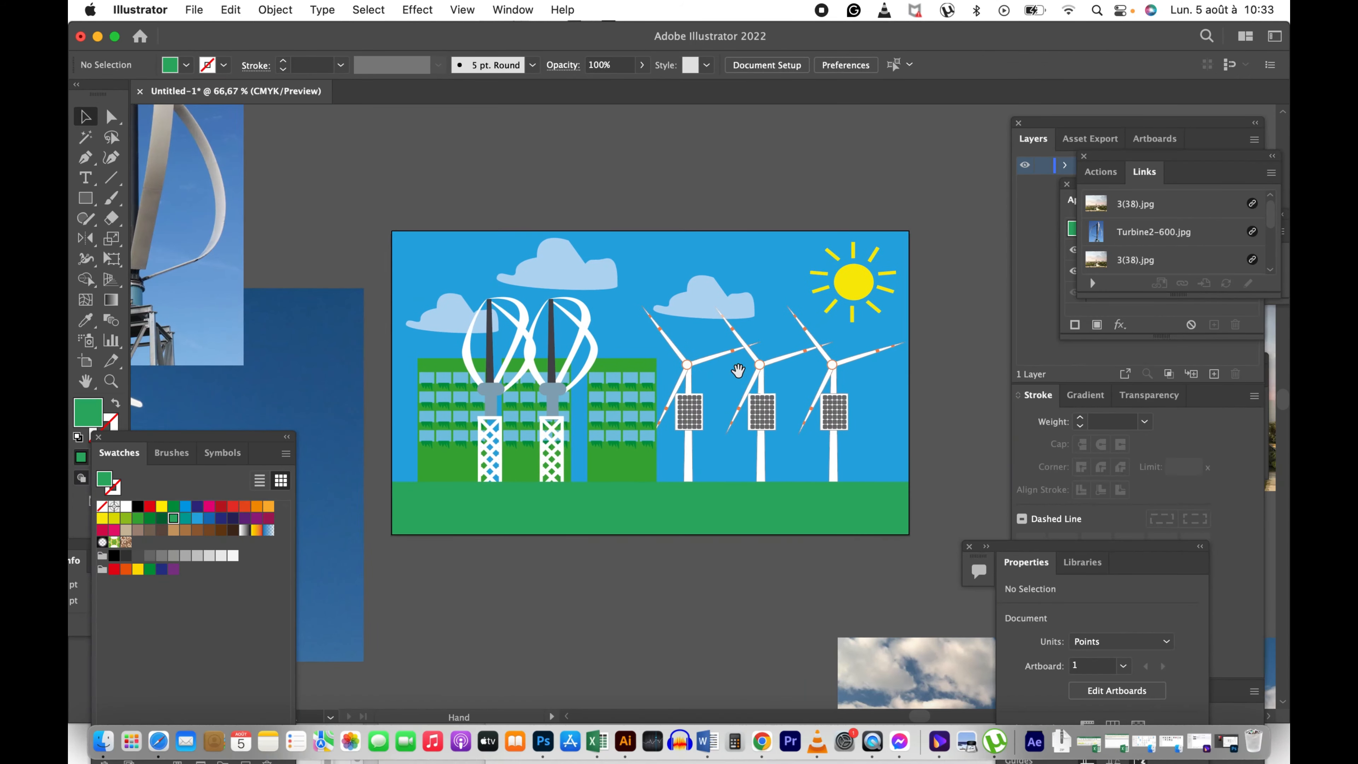
key("z")
left_click(710, 383, "alt")
left_click(749, 411)
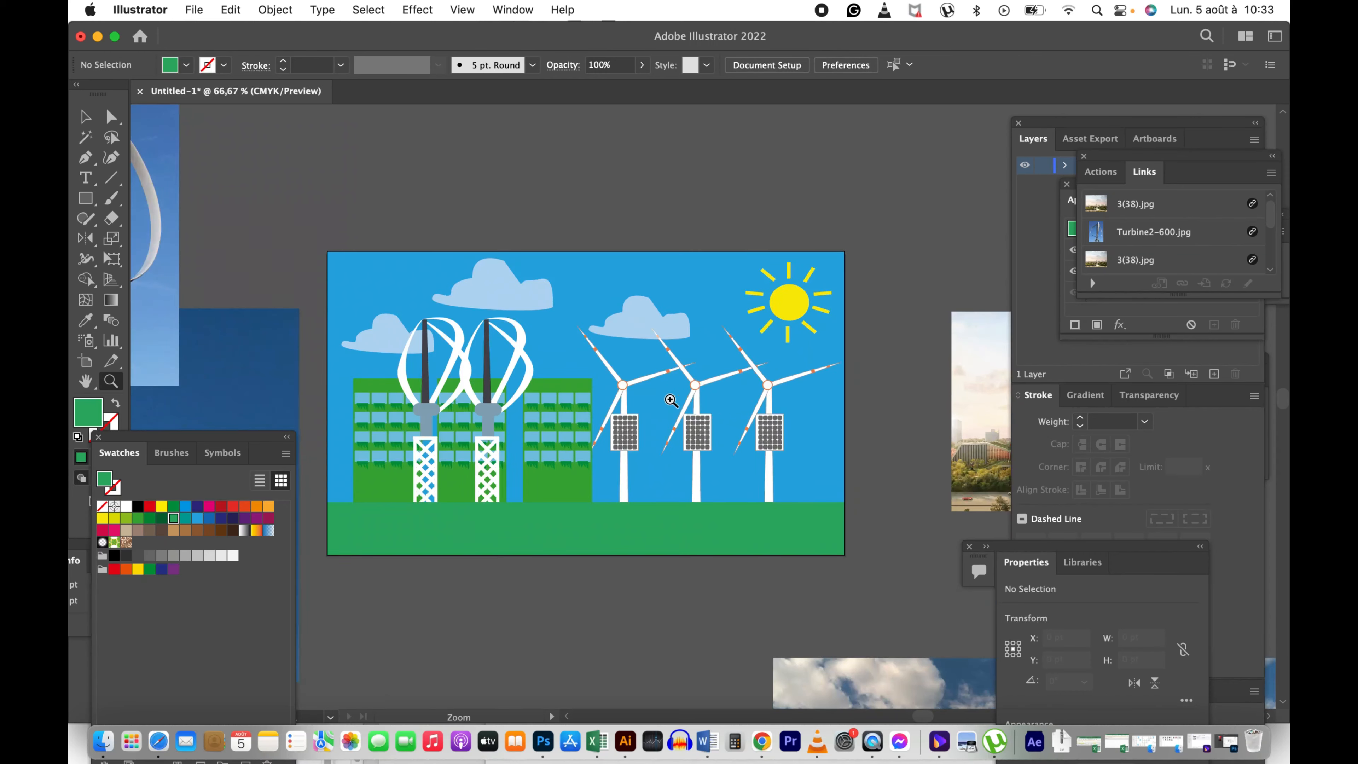
left_click_drag(645, 399, 751, 398)
left_click_drag(806, 382, 653, 385)
left_click_drag(528, 399, 707, 385)
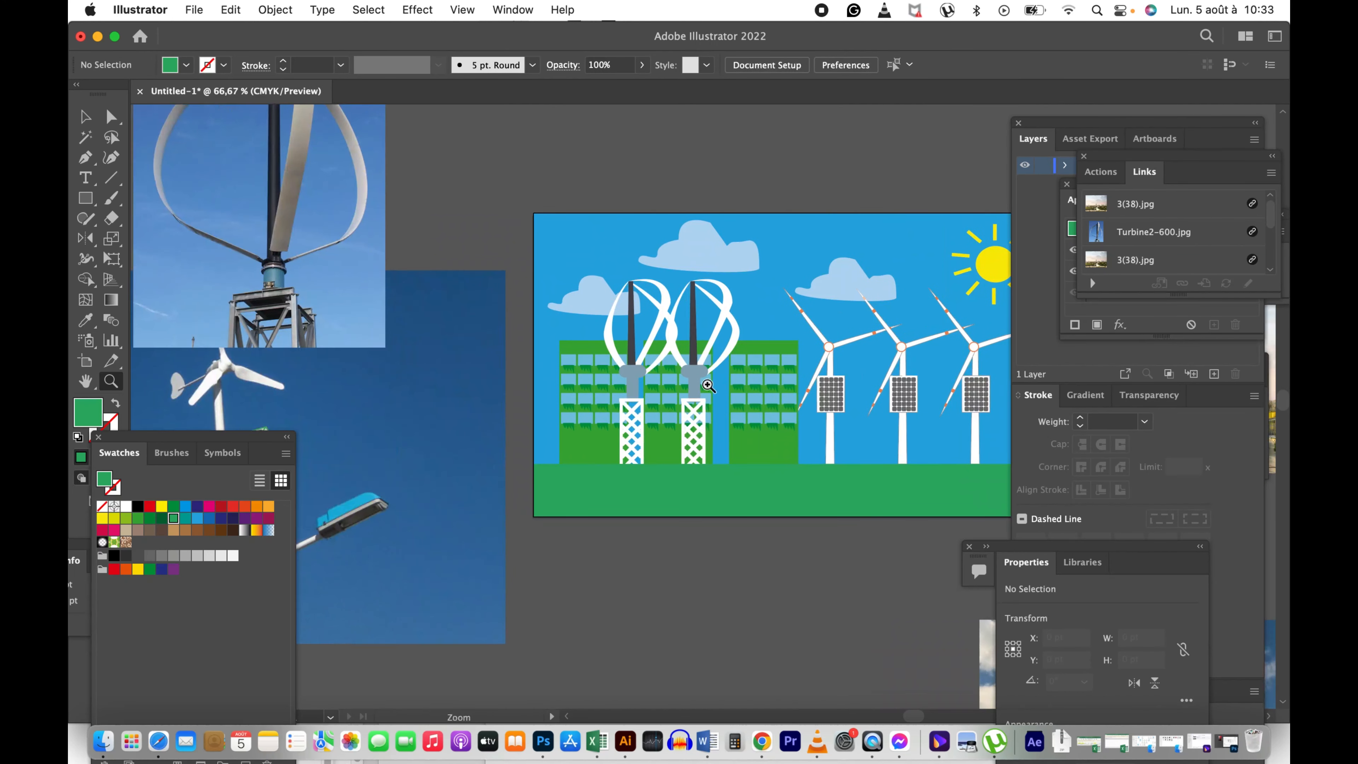
Step: Delete the four reference photos around the artboard: hybrid street lamp, vertical-axis turbine, cloudy wind farm and city park
key("v")
left_click(422, 461)
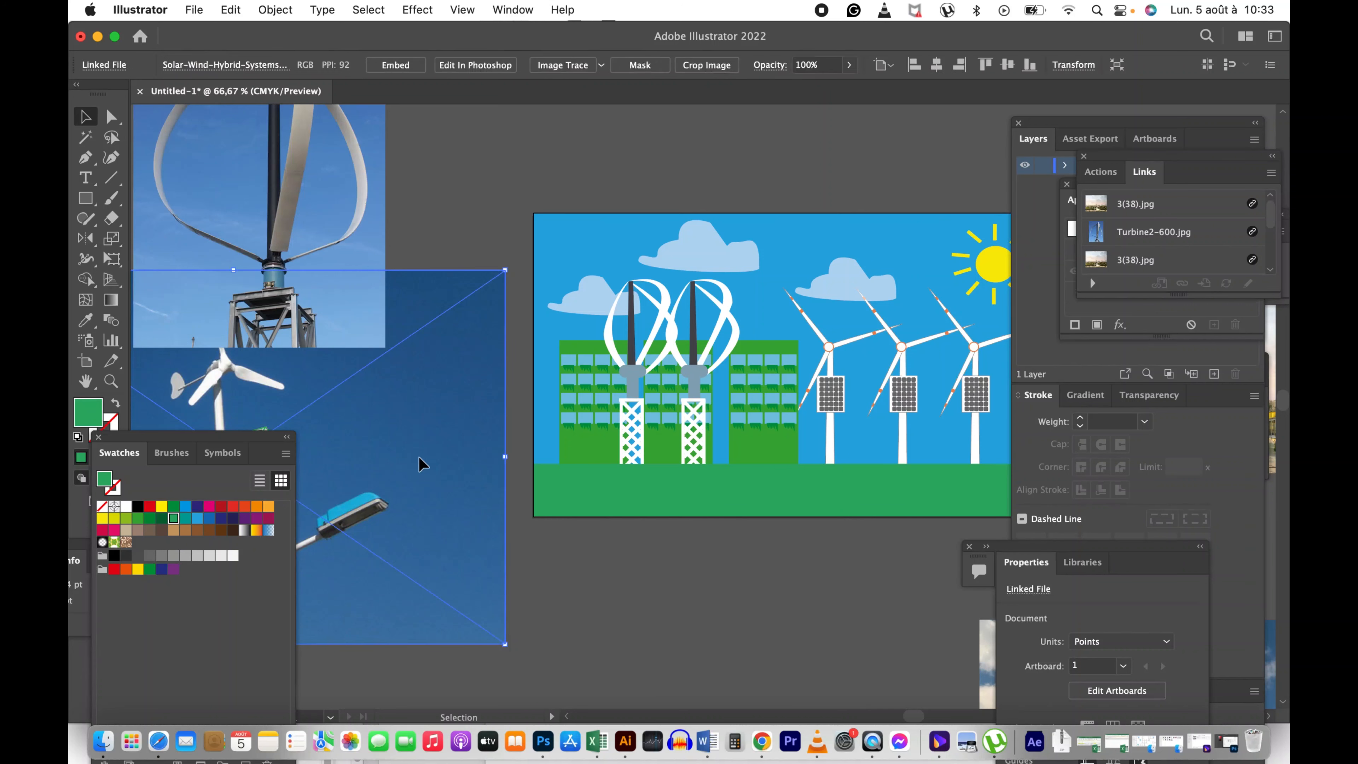
key("Delete")
left_click(306, 283)
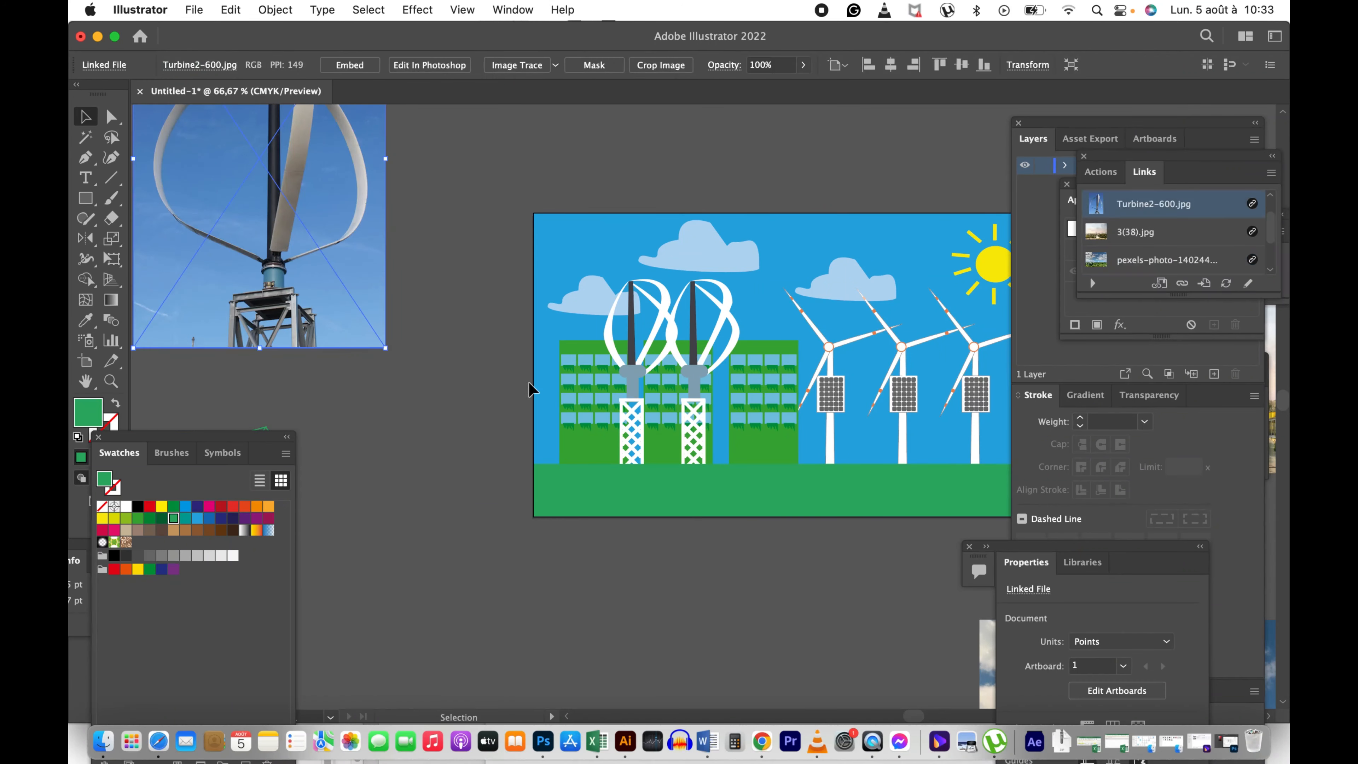
key("Delete")
scroll(477, 363, "right", 10)
scroll(477, 363, "down", 2)
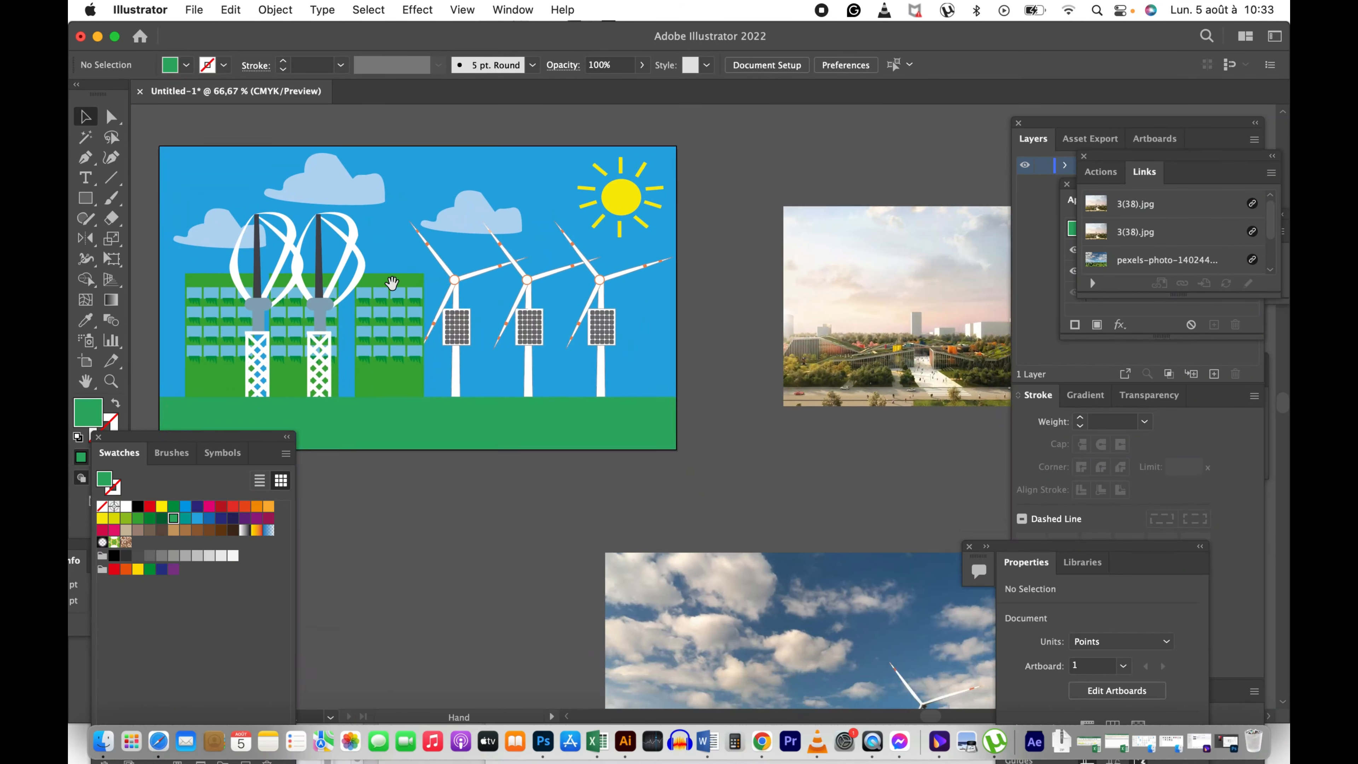
left_click(802, 602)
key("Delete")
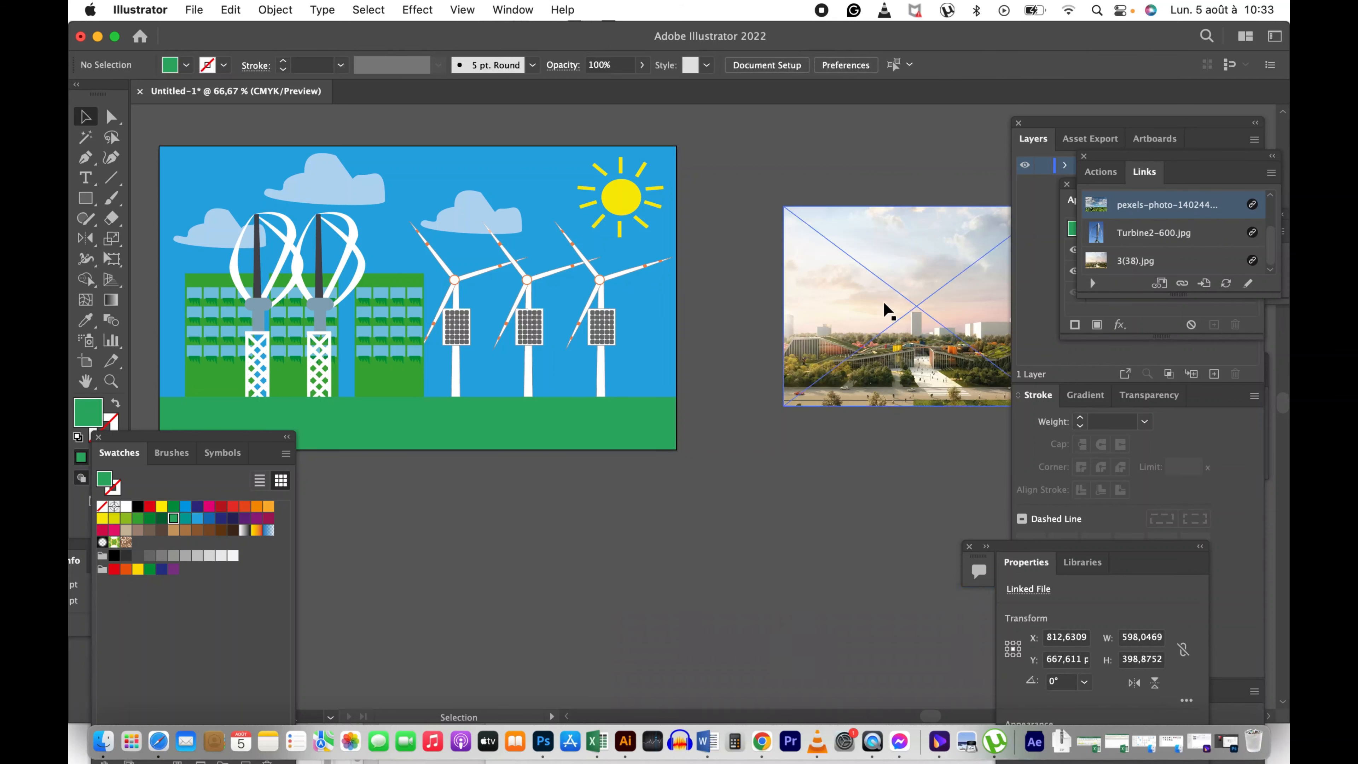
left_click(885, 309)
key("Delete")
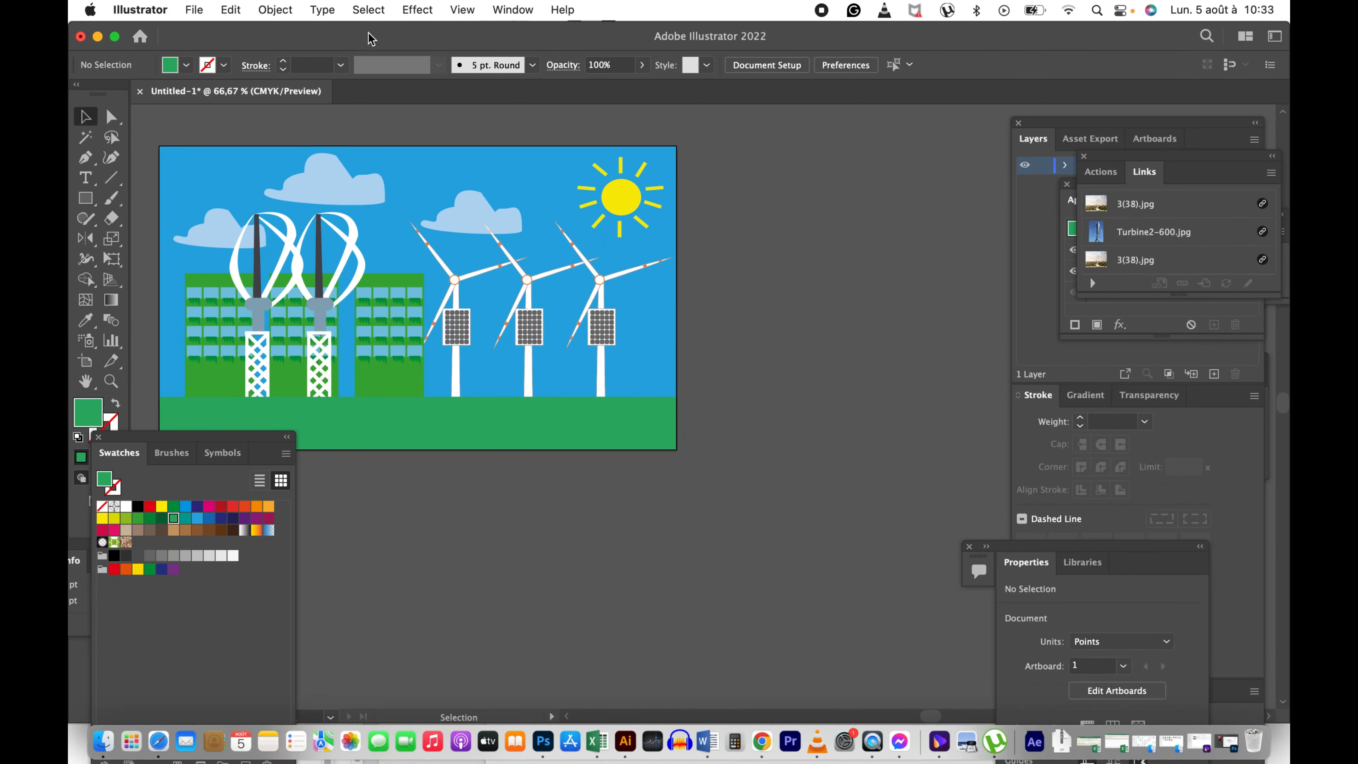
Step: Move the document window down out of the way and create a new folder on the desktop
left_click_drag(365, 39, 365, 41)
key("space")
left_click_drag(546, 313, 718, 337)
left_click_drag(832, 35, 748, 522)
right_click(469, 192)
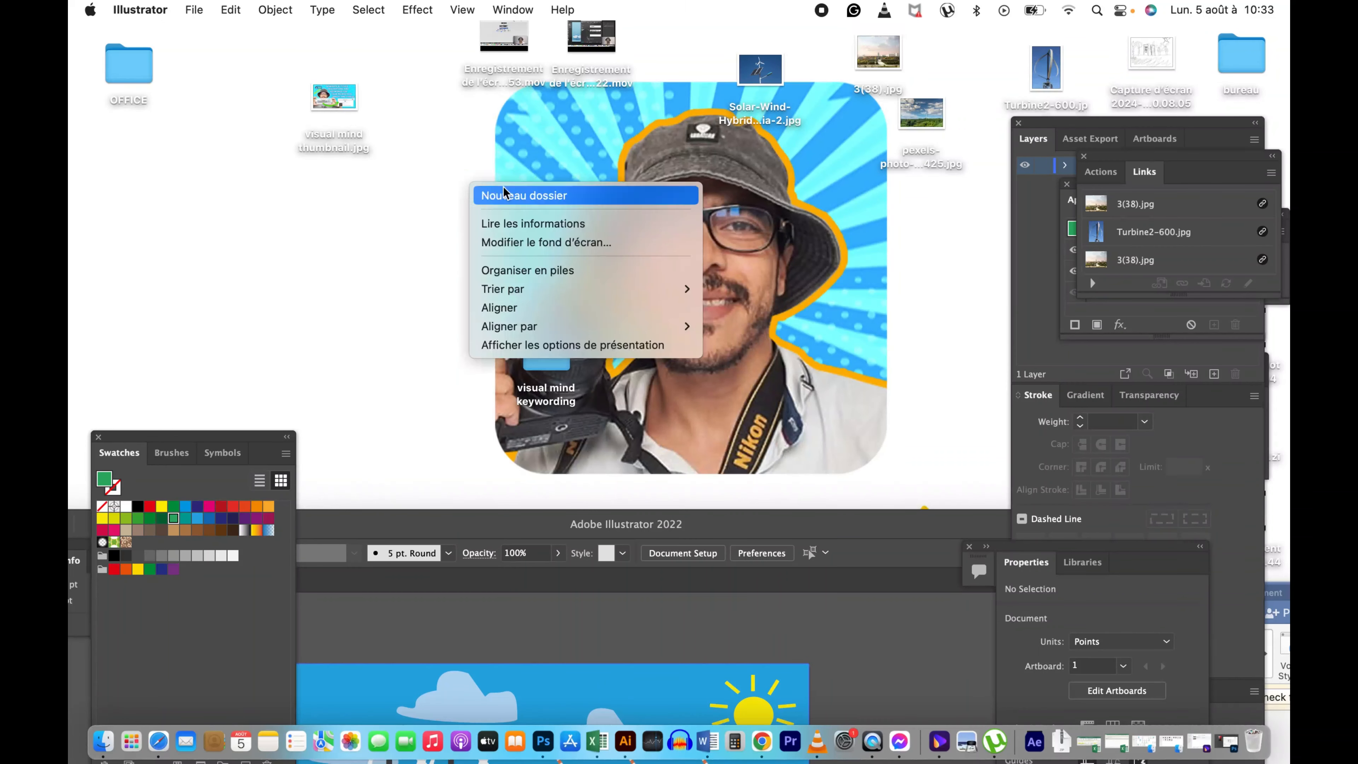
left_click(553, 194)
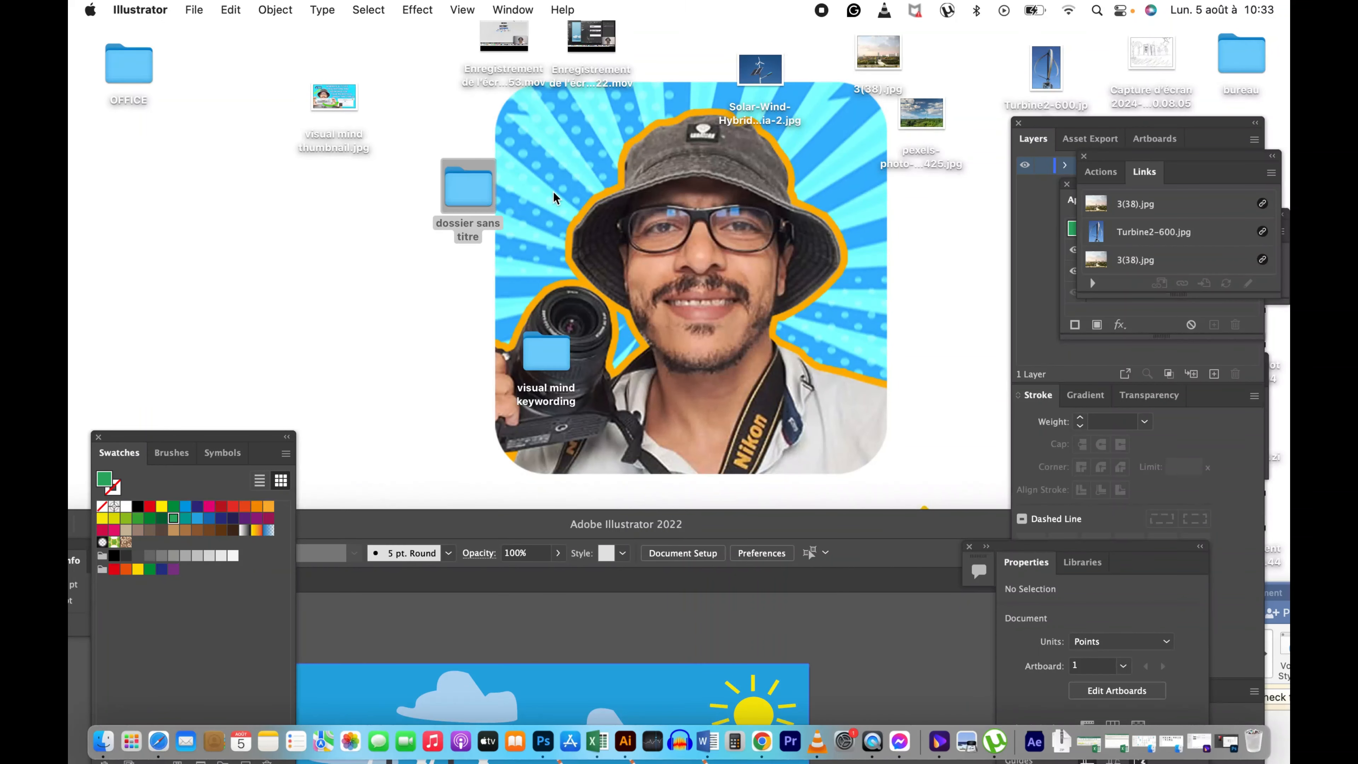
Step: Switch to the Word document and copy the phrase "Sustainable Climate visual" from its first list line
left_click(716, 746)
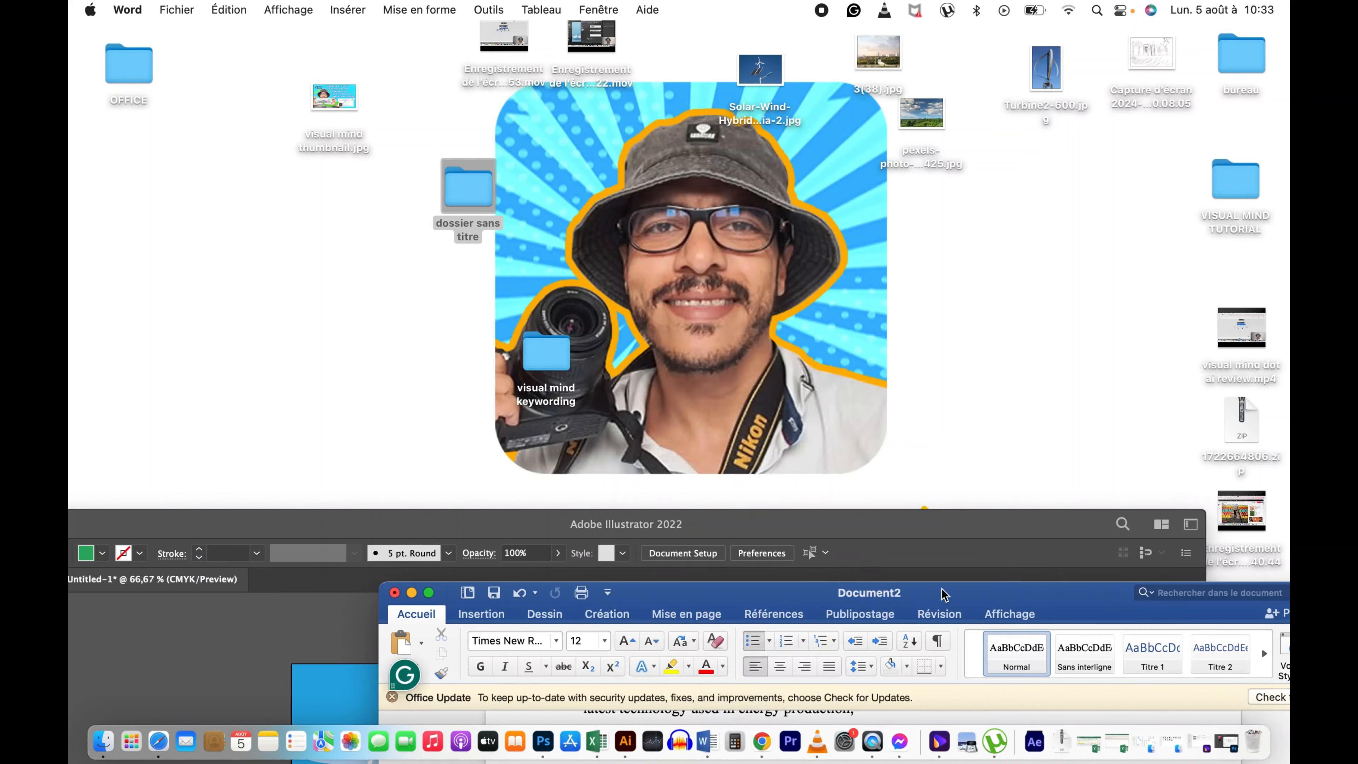
left_click_drag(717, 592, 549, 180)
scroll(592, 379, "down", 2)
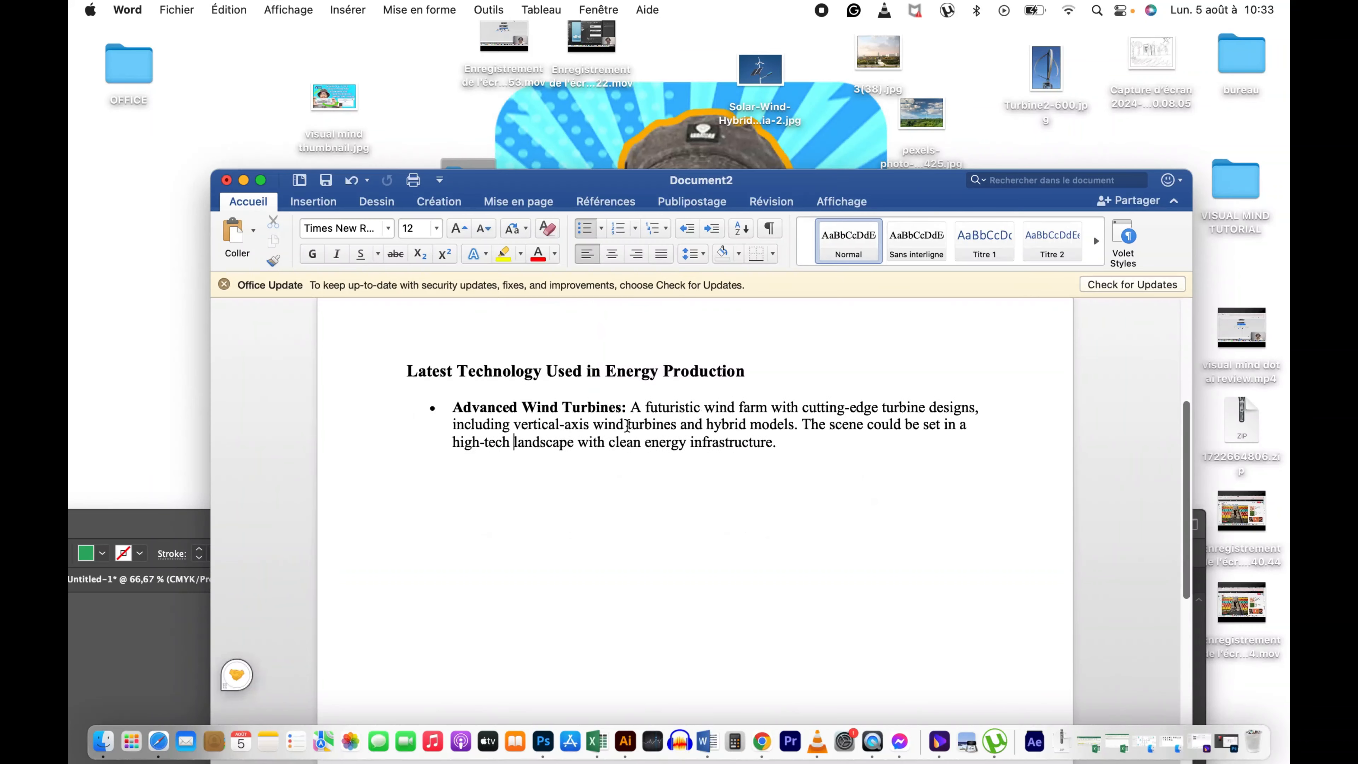
scroll(592, 396, "up", 5)
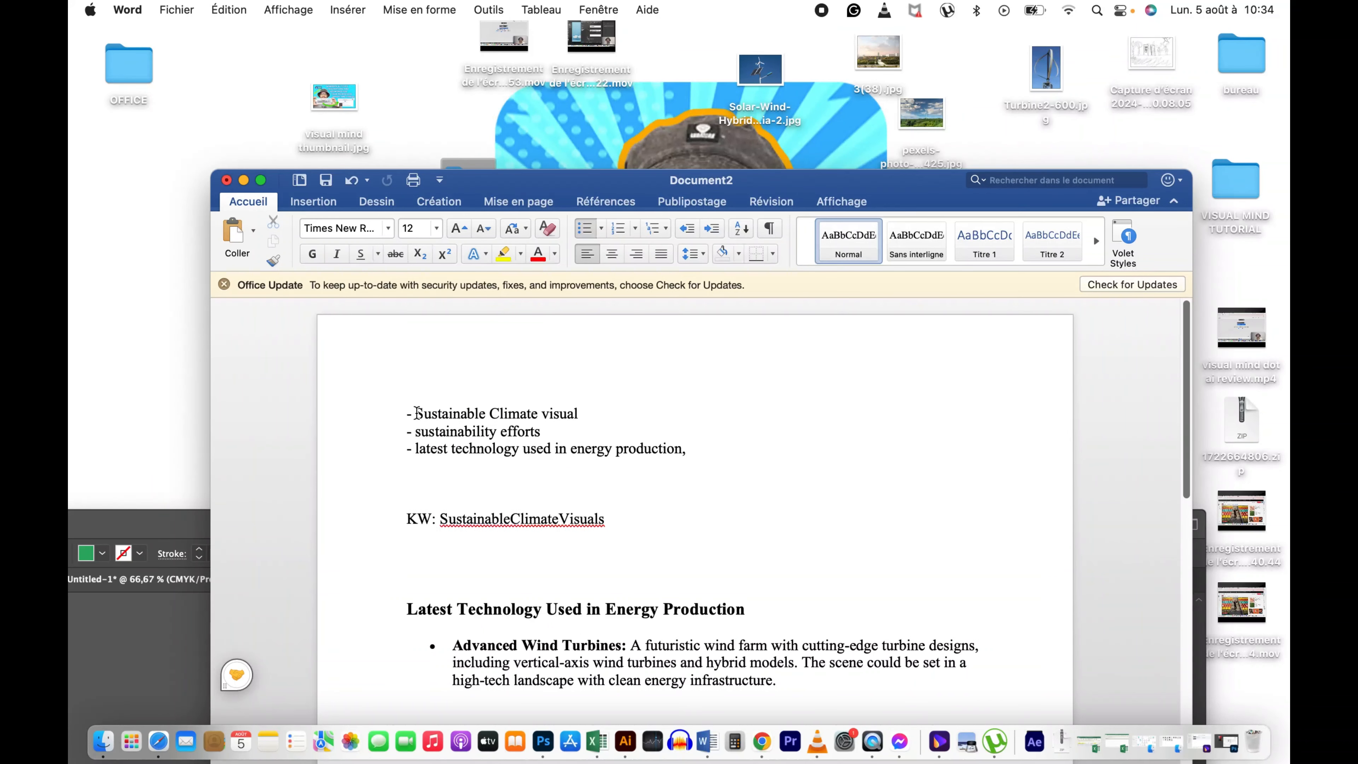
left_click_drag(416, 413, 581, 413)
key("super+c")
Step: Move the Word window aside and rename the new desktop folder as "Sustainable Climate visual"
left_click(442, 123)
left_click_drag(472, 181, 787, 429)
left_click(470, 195)
left_click(471, 234)
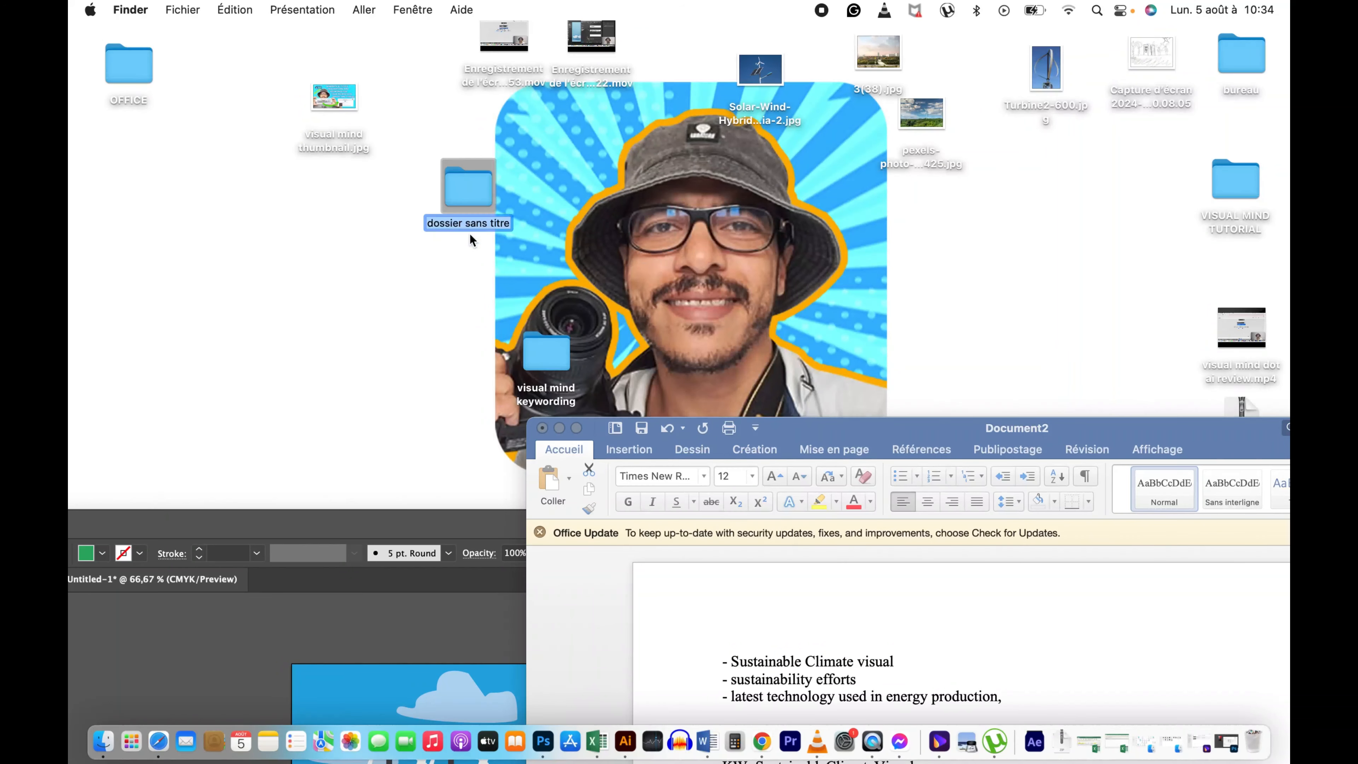
key("super+v")
key("Return")
Step: Switch back to Illustrator and start saving the artwork as a new file in the desktop folder "Sustainable Climate visual"
left_click(463, 535)
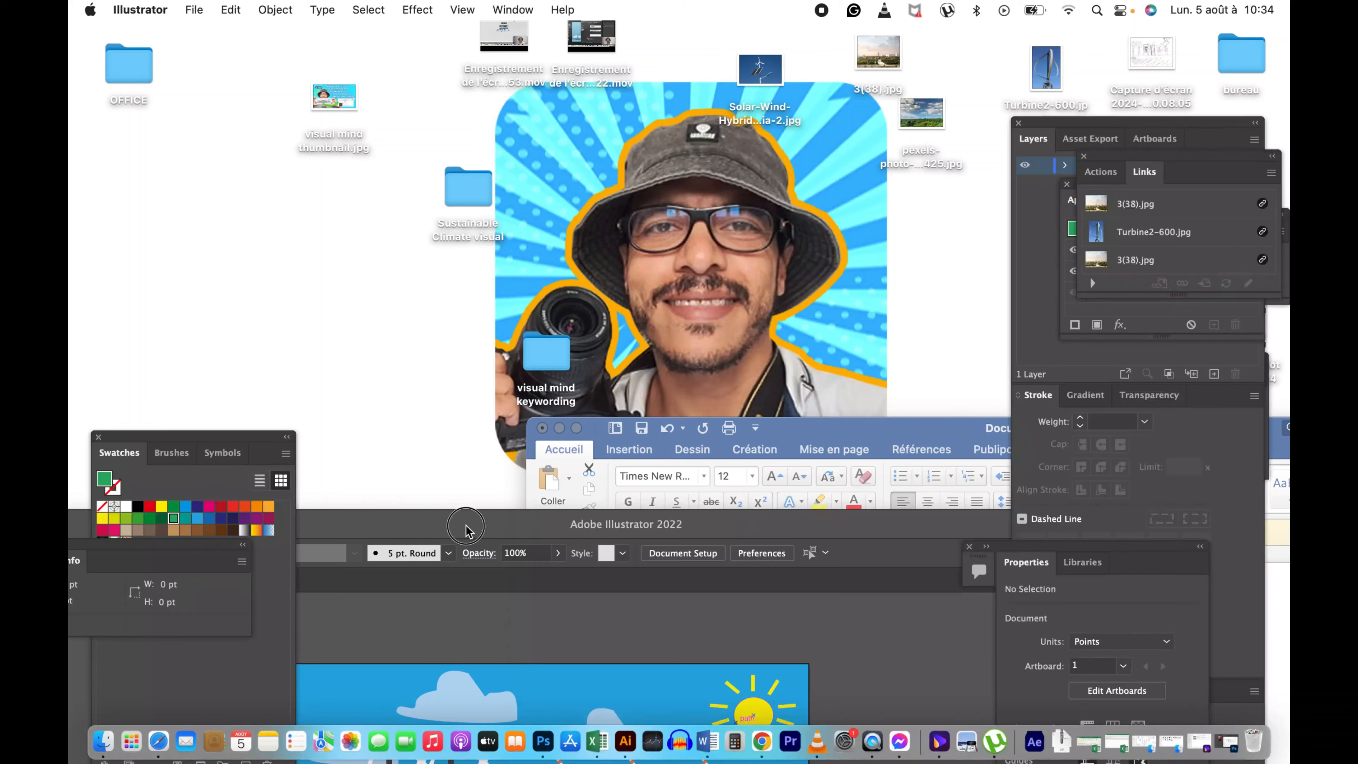
left_click_drag(466, 526, 582, 67)
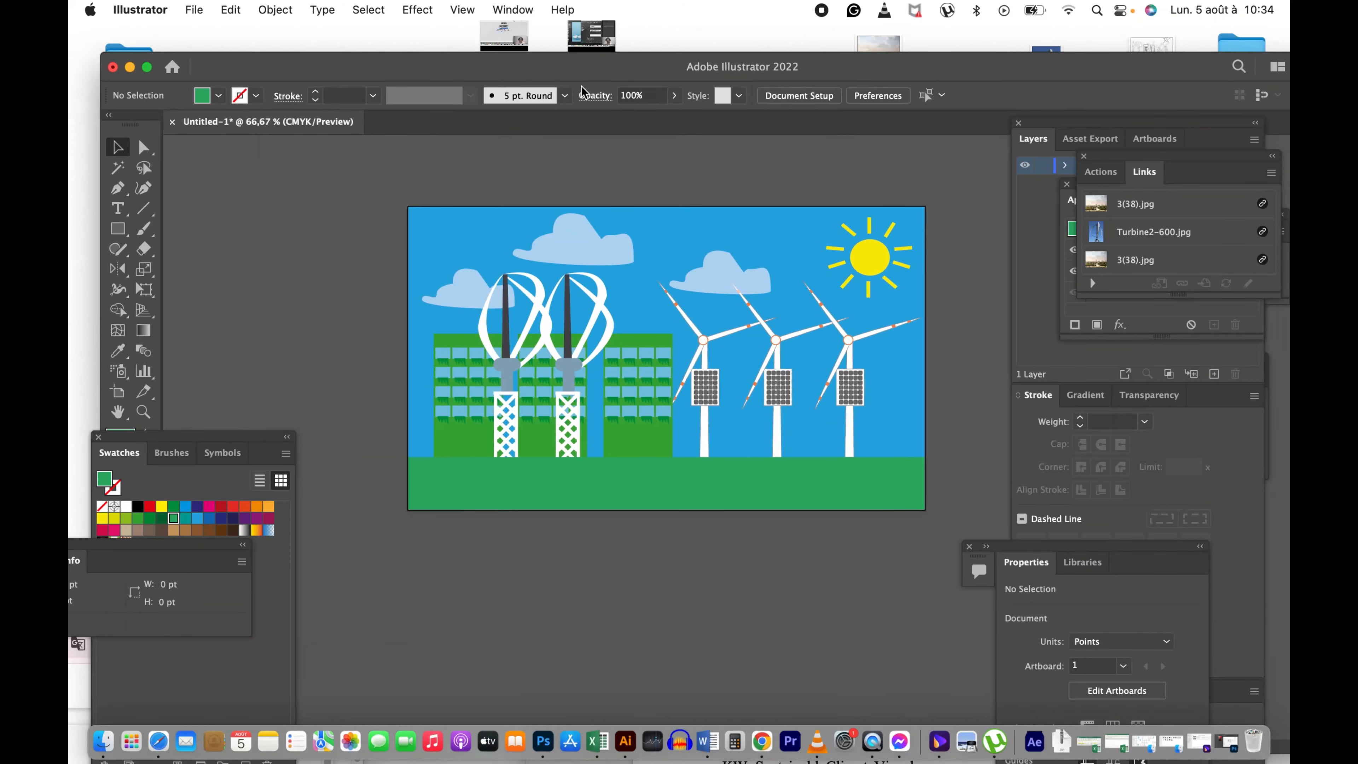
left_click(194, 10)
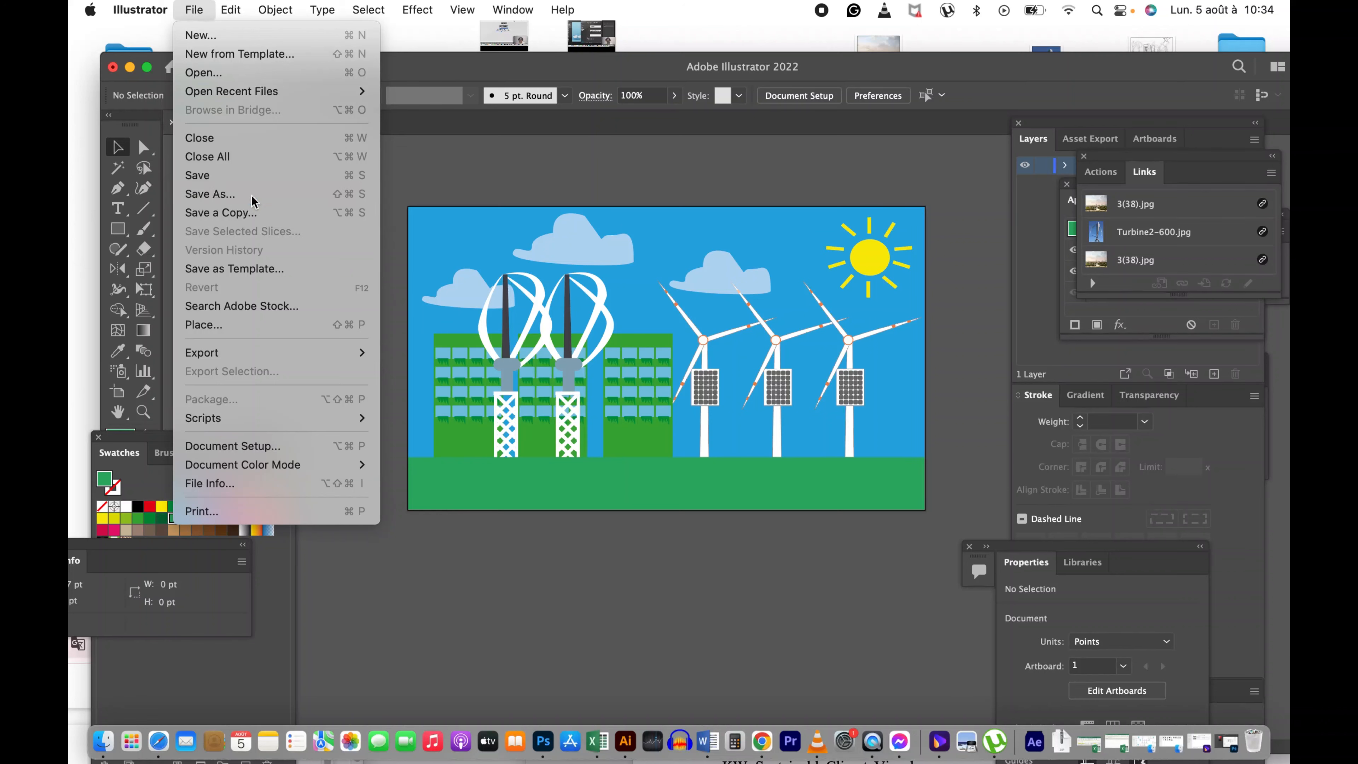
left_click(254, 195)
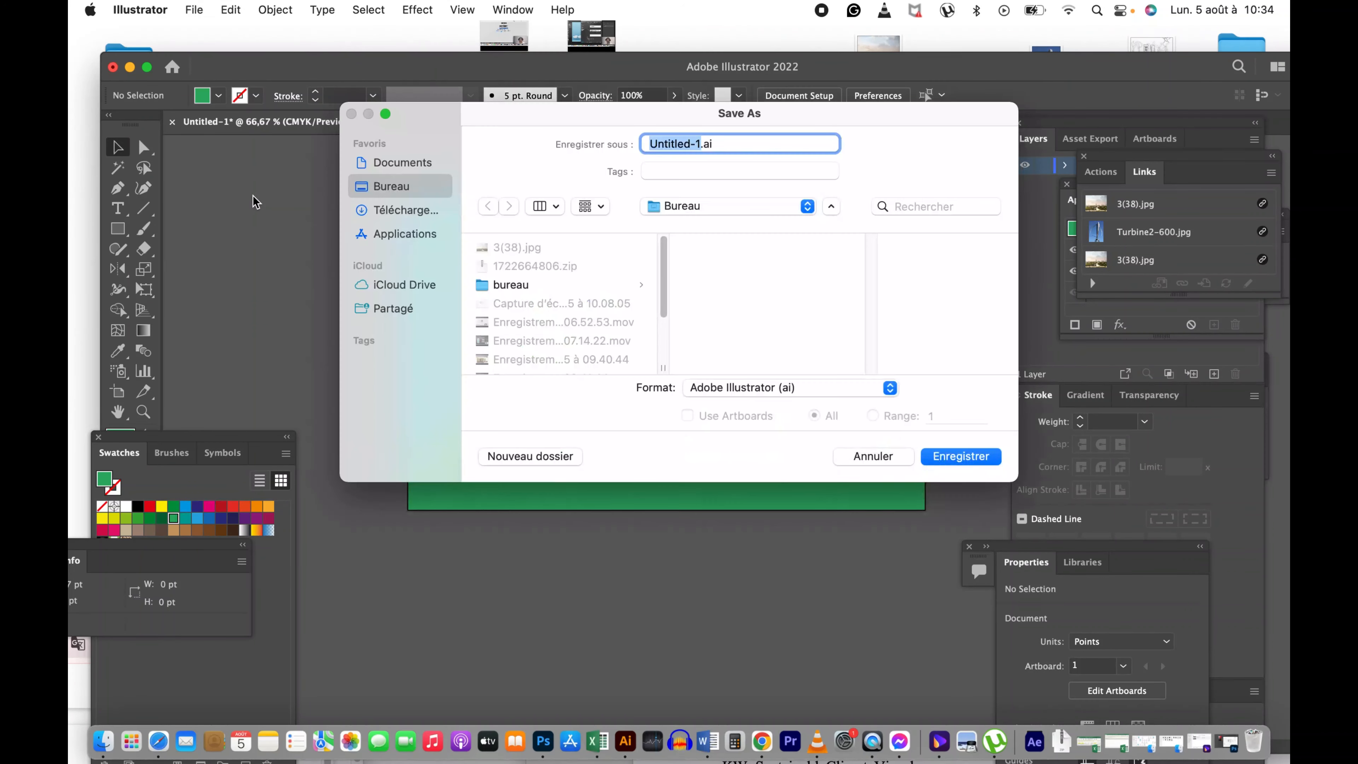
left_click(411, 167)
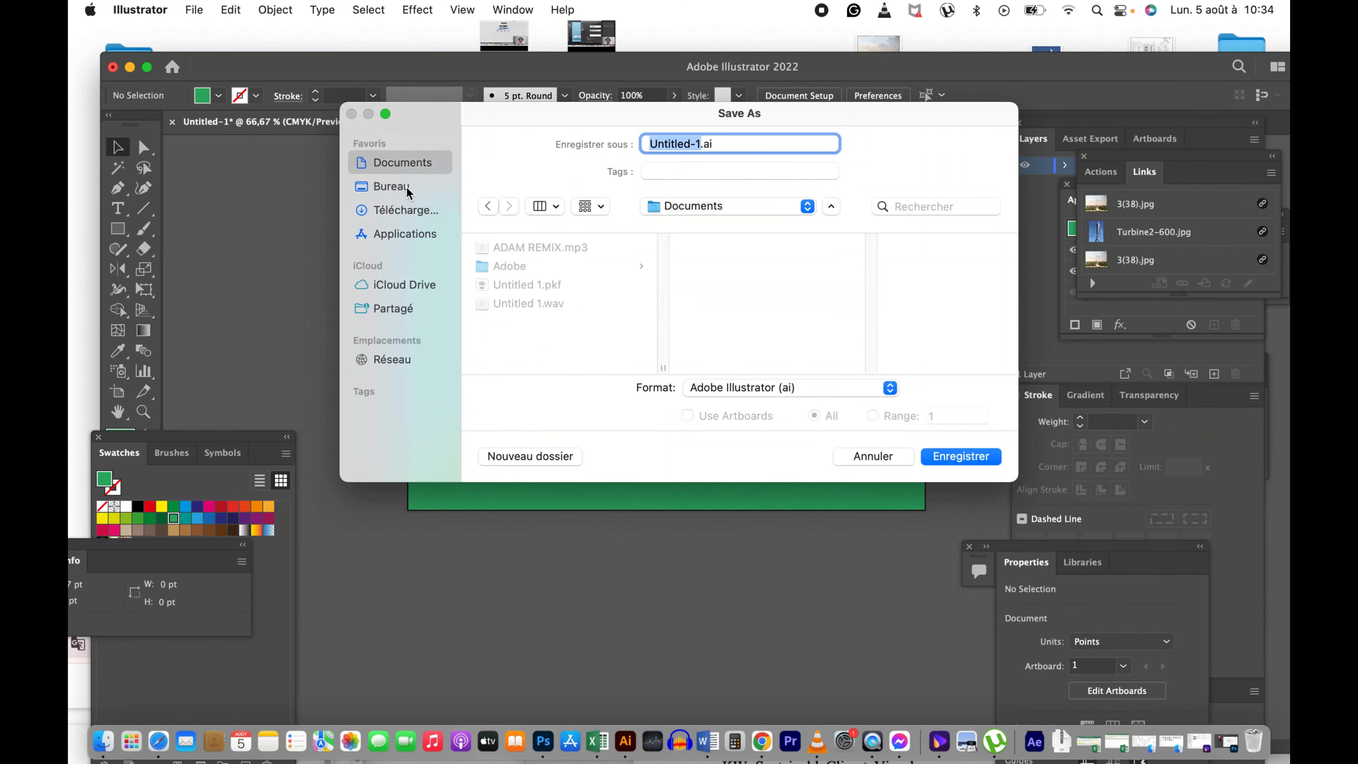
left_click(407, 188)
left_click(538, 286)
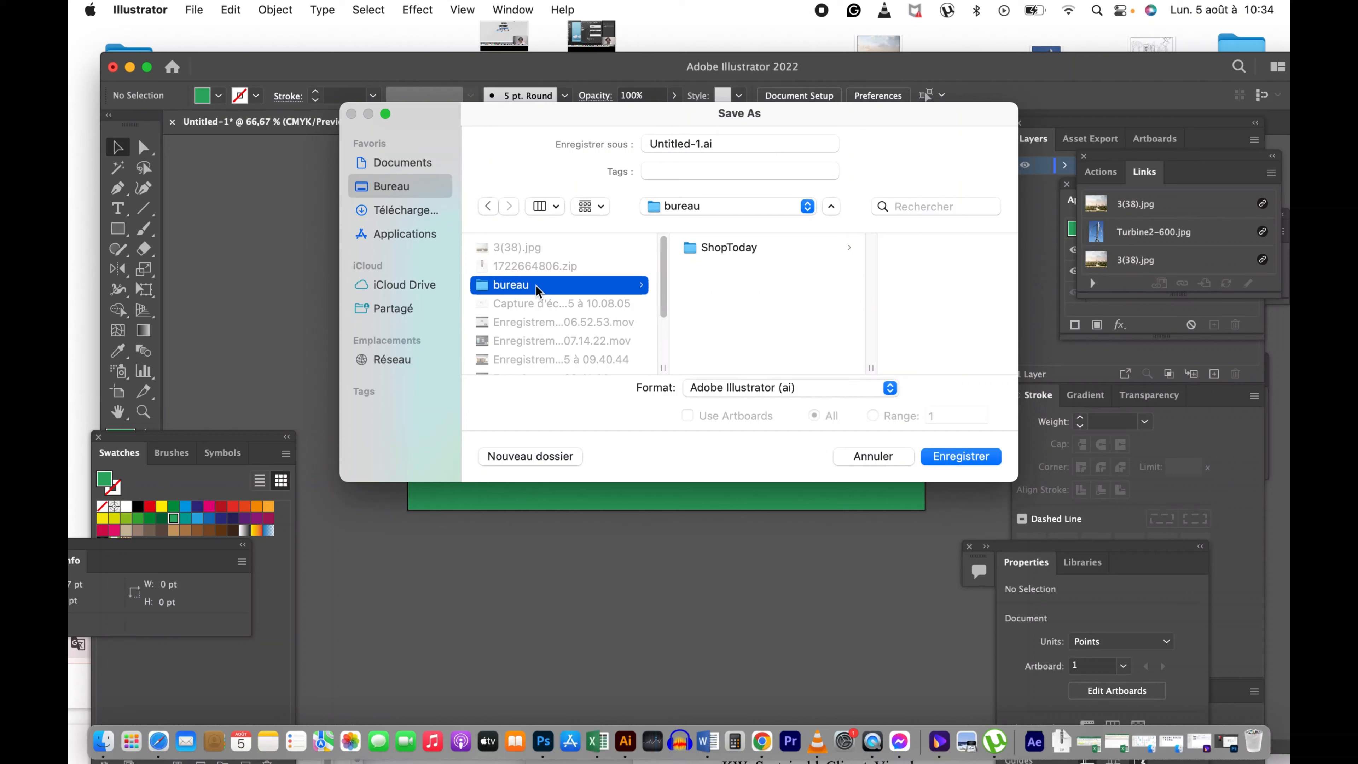
scroll(664, 296, "down", 5)
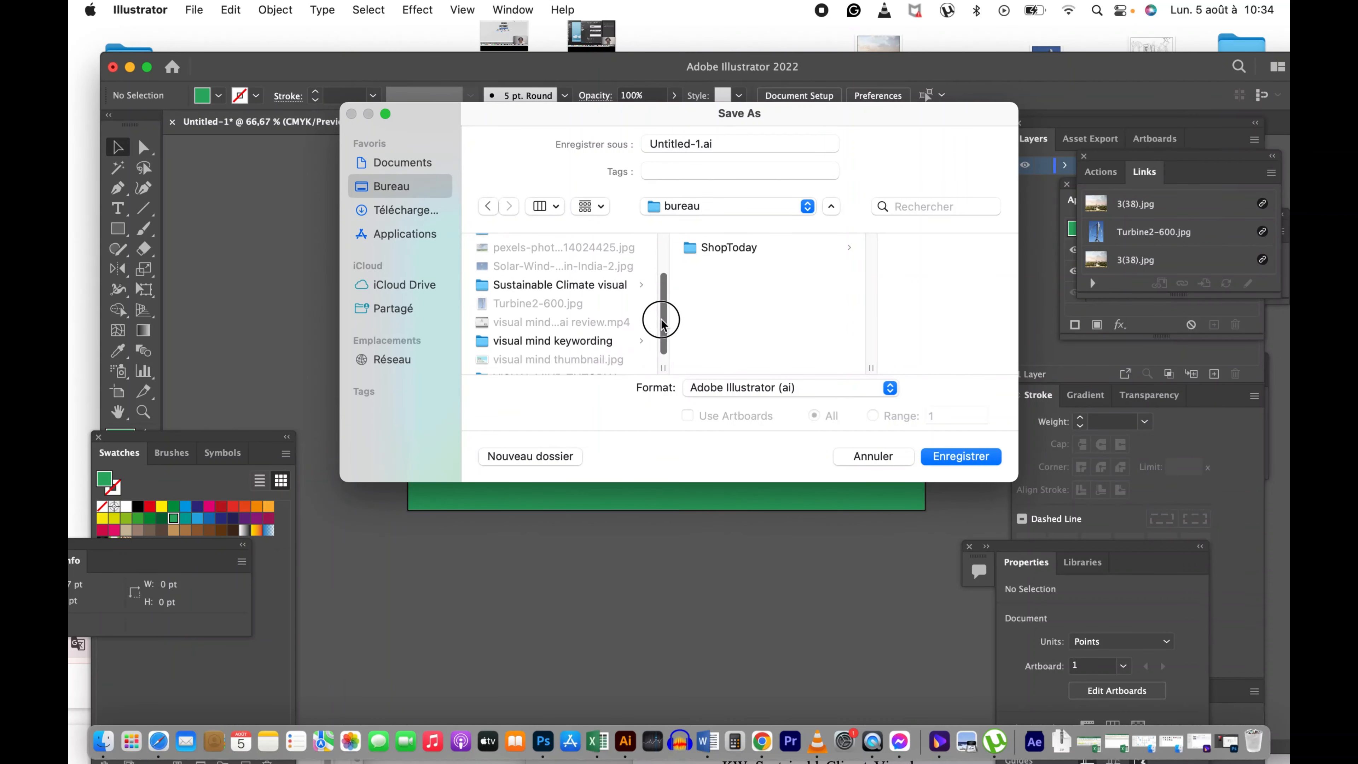
left_click(620, 289)
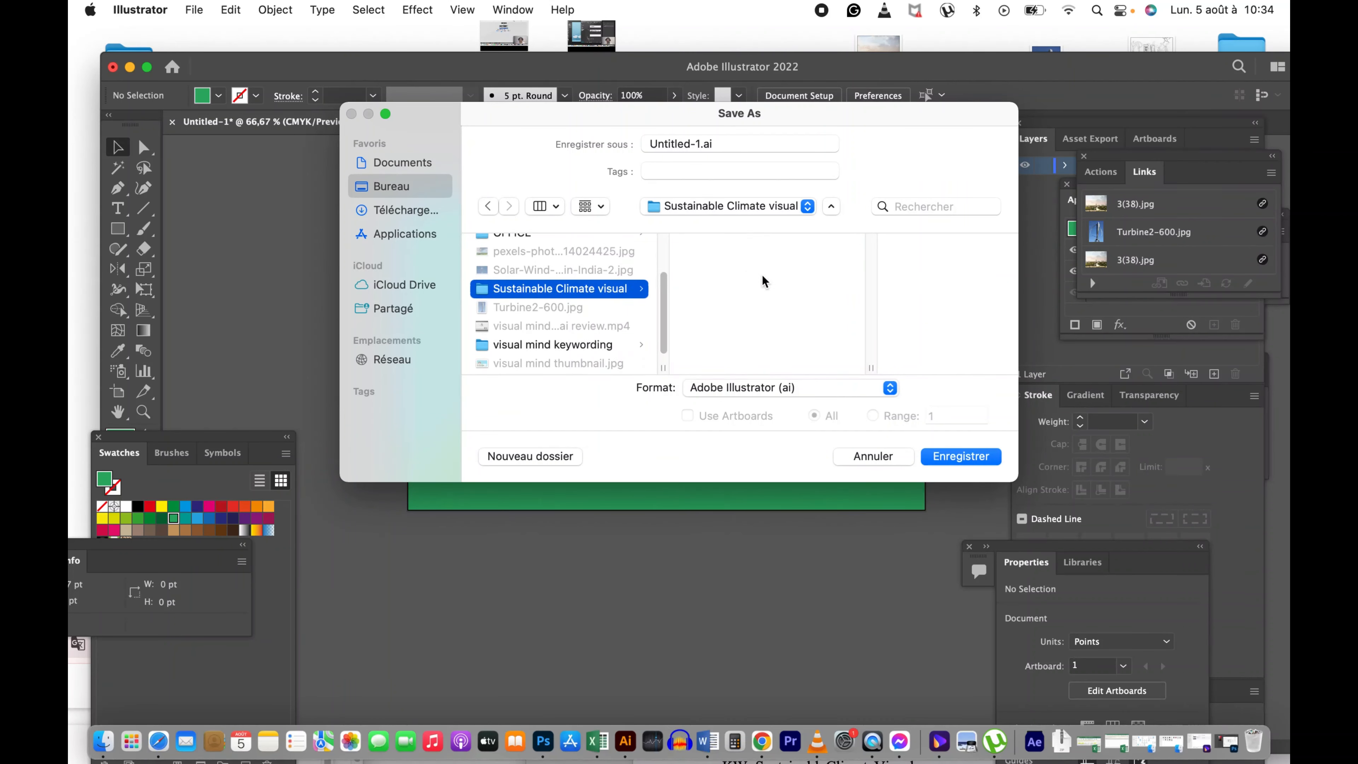
Step: Name the file "Sustainable Climate visual.ai" and save it in Adobe Illustrator format with the Illustrator 2020 options
left_click(699, 143)
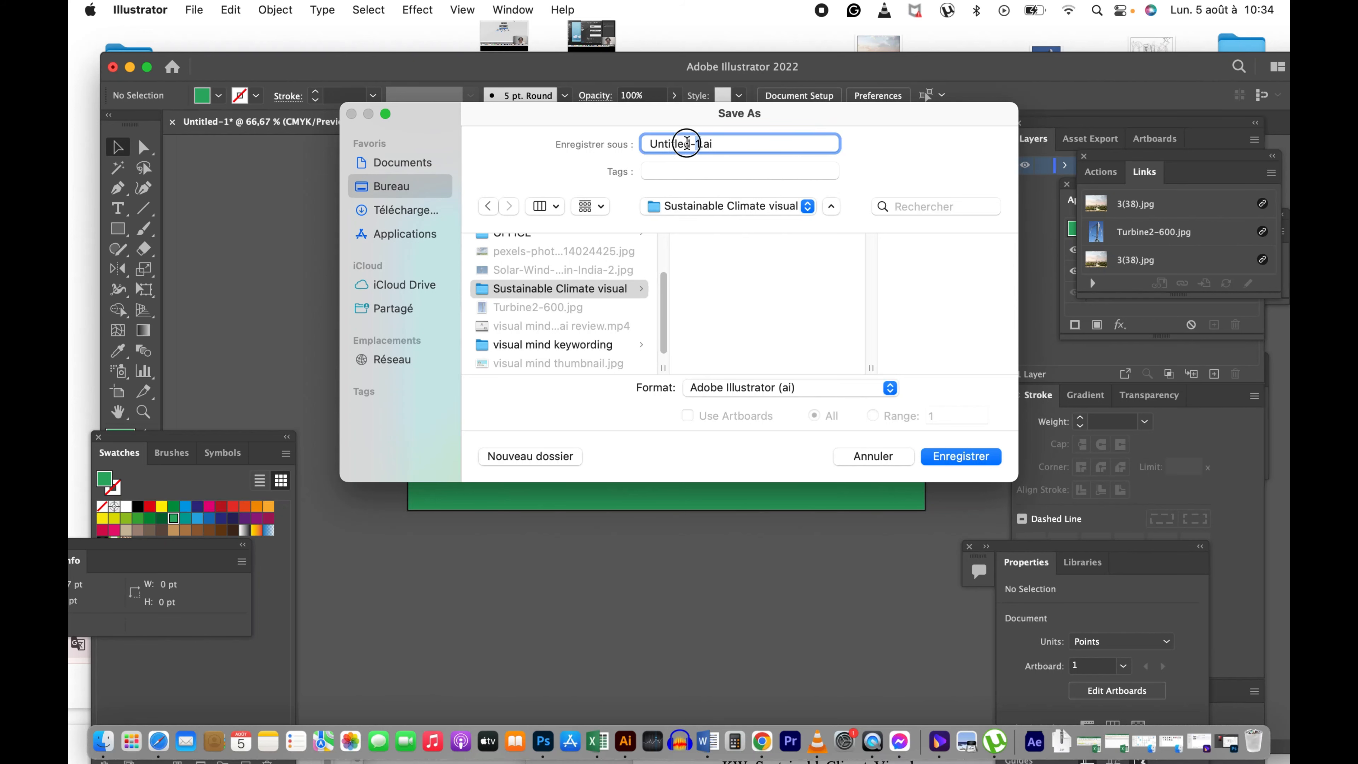
left_click_drag(687, 144, 565, 137)
key("super+v")
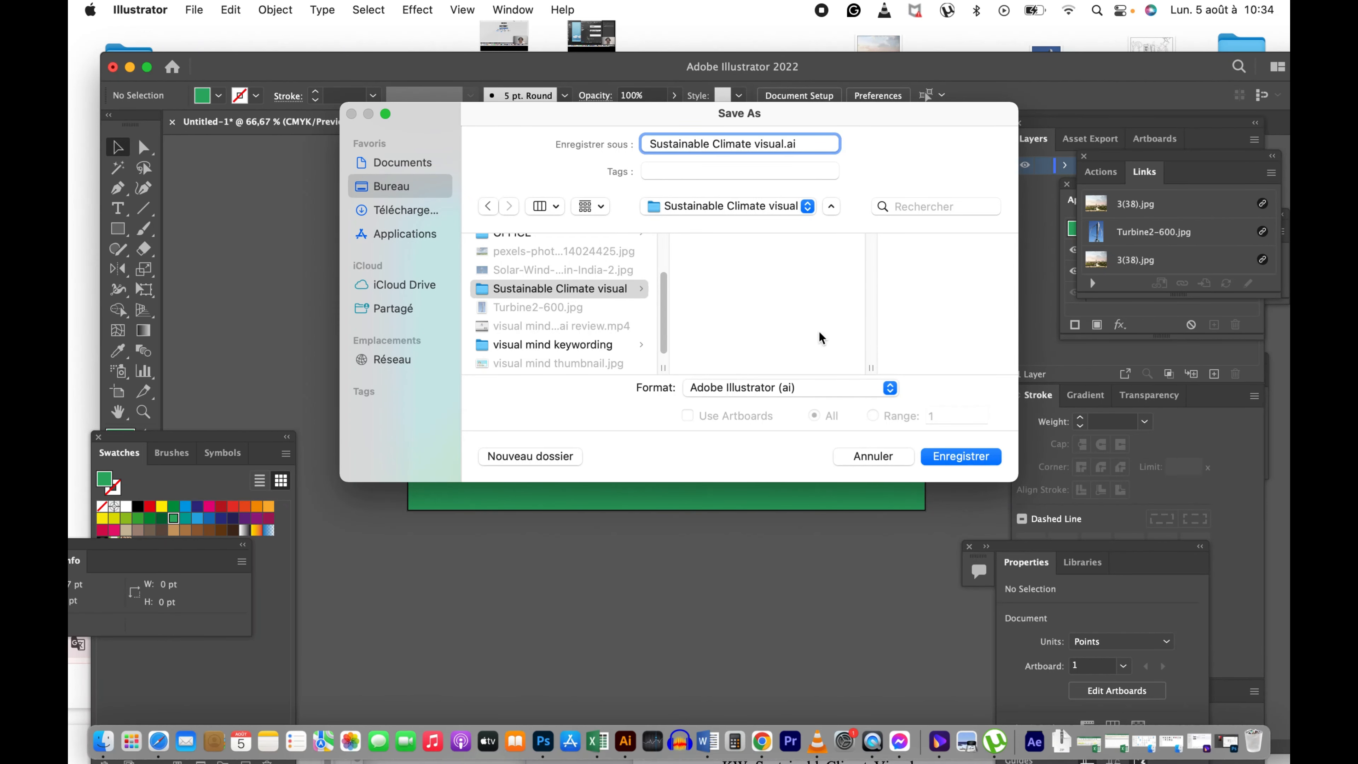
left_click(968, 460)
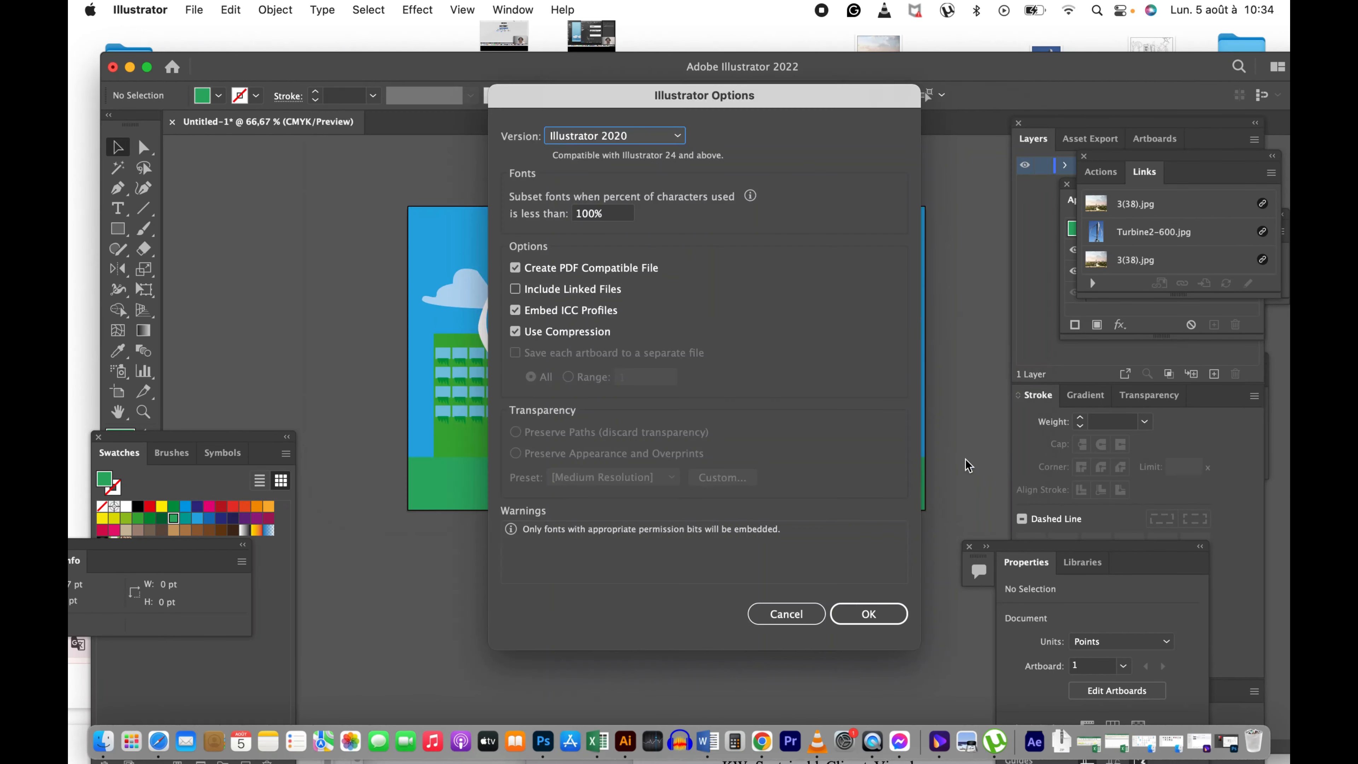
left_click(893, 613)
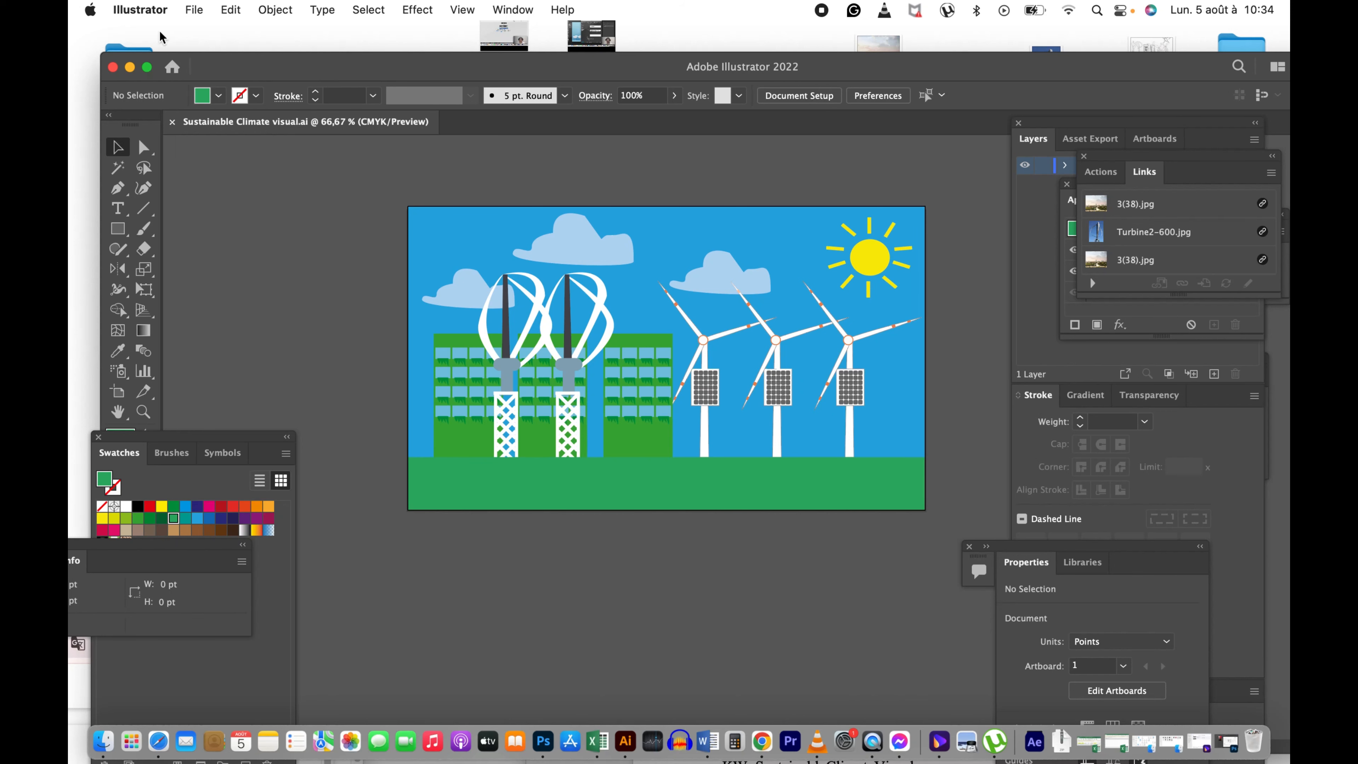
Step: Create a new document in pixels, 4000 px wide and 3000 px high, with CMYK colour mode
left_click(194, 10)
left_click(203, 36)
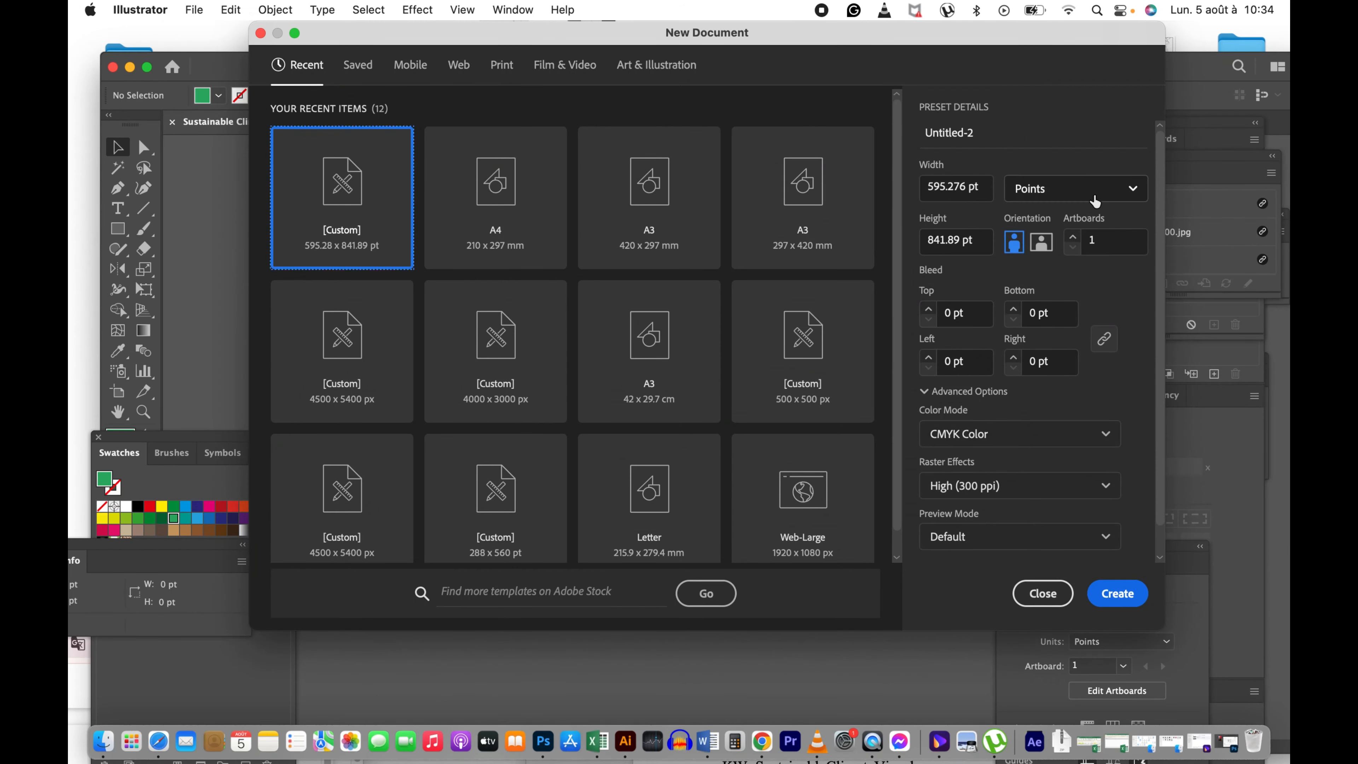
left_click(1093, 200)
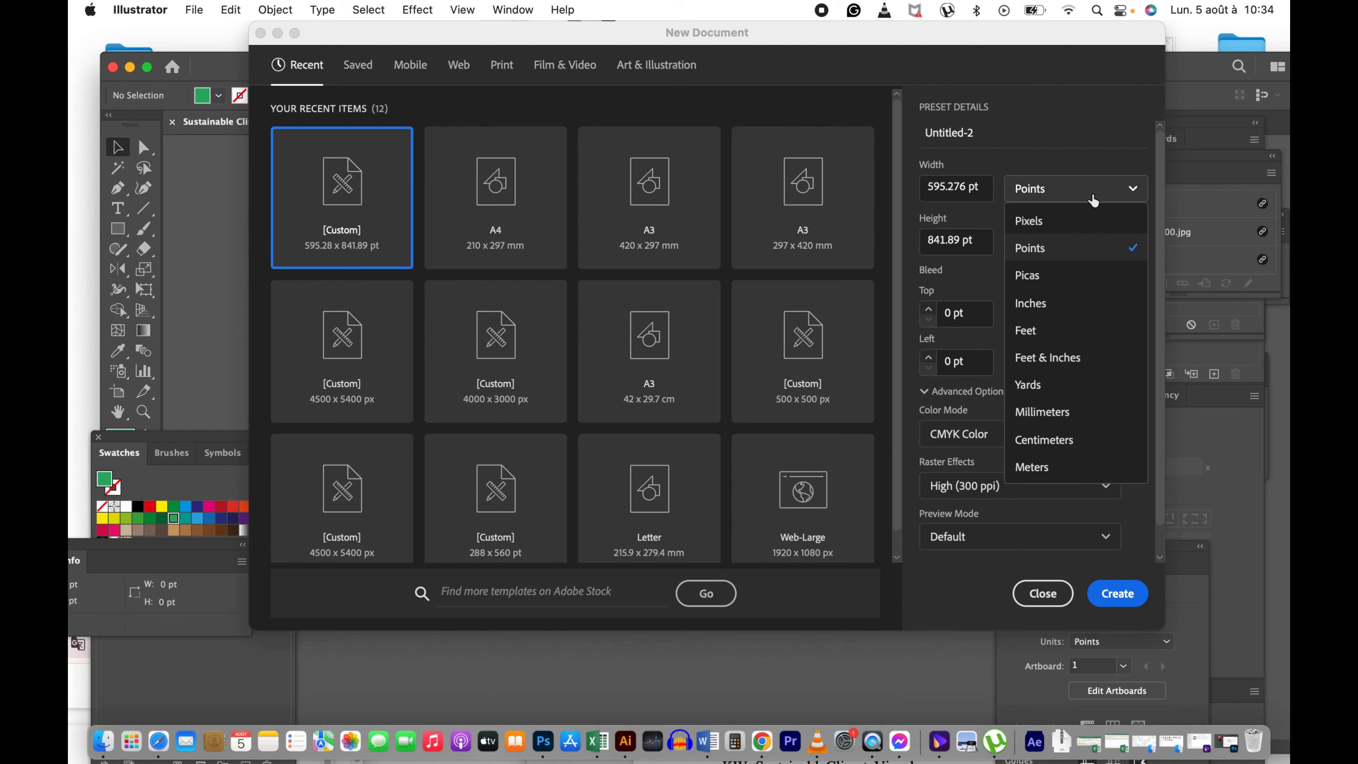
left_click(1089, 224)
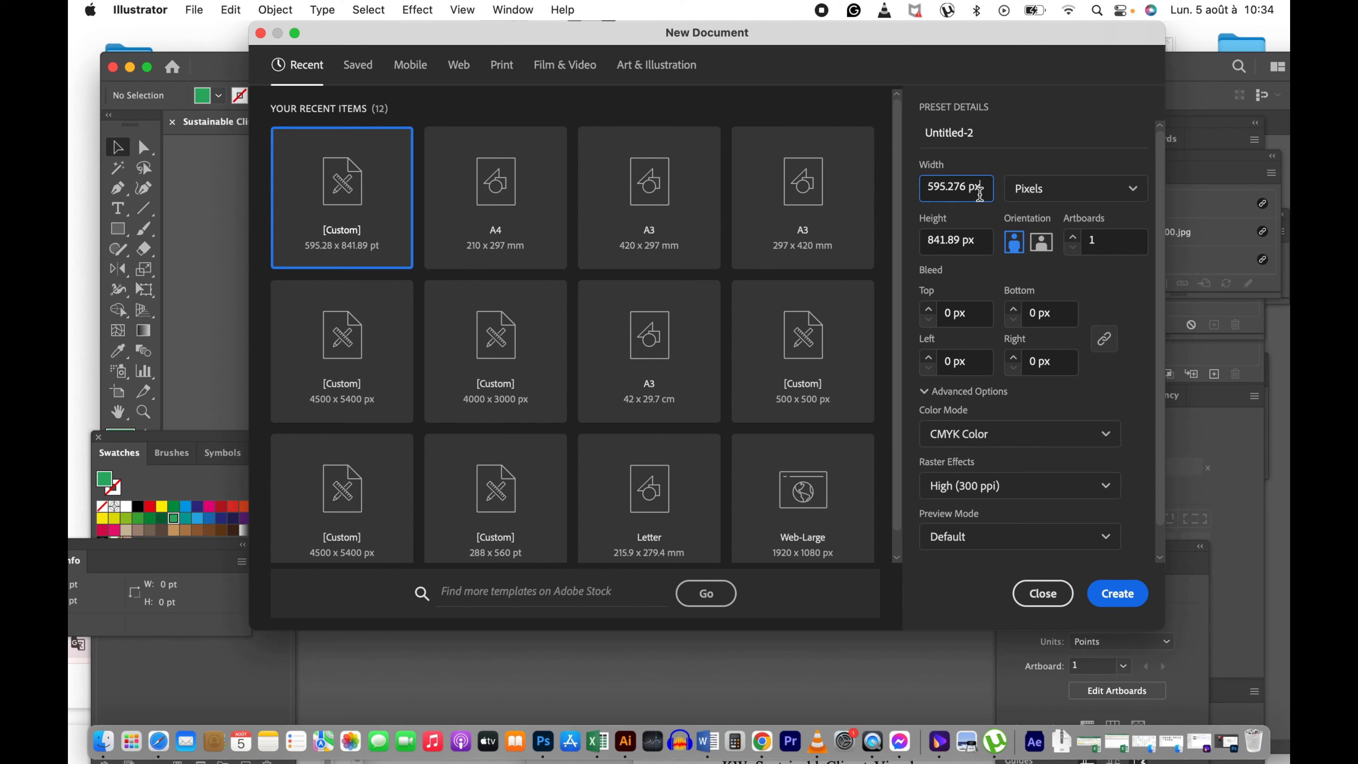
left_click_drag(980, 193, 931, 190)
type("4000")
key("Tab")
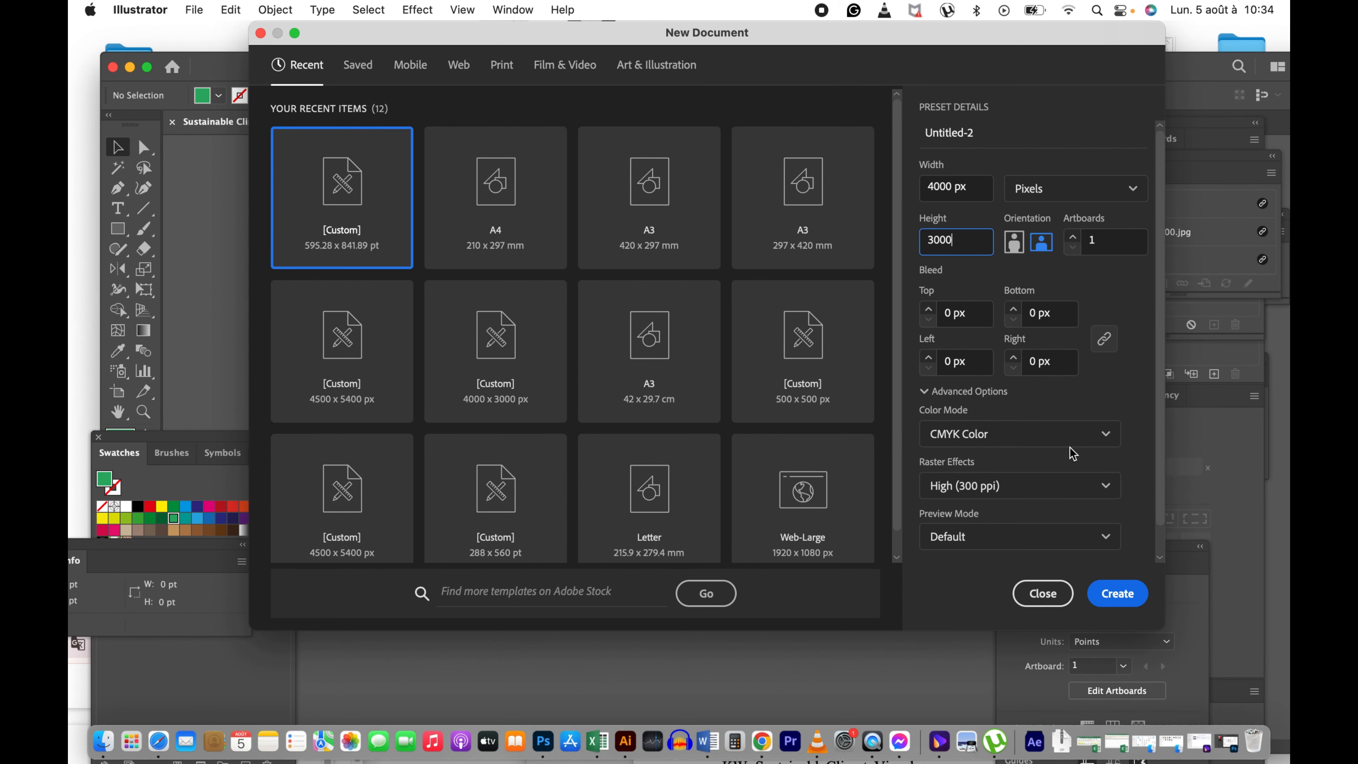
left_click(1117, 593)
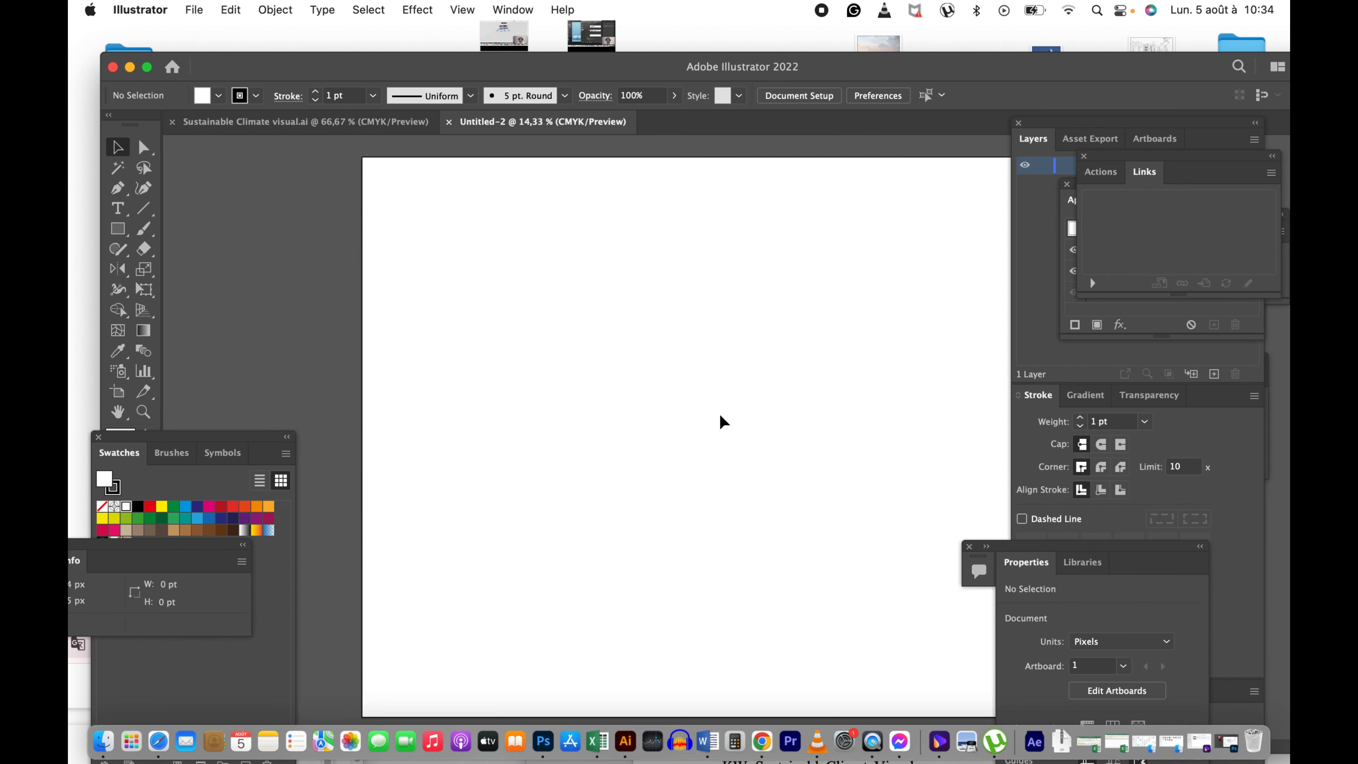
Step: Copy the whole illustration from "Sustainable Climate visual.ai" and paste it onto the blank artboard of the new document
key("z")
left_click(739, 388, "alt")
left_click(739, 389, "alt")
left_click(739, 388, "alt")
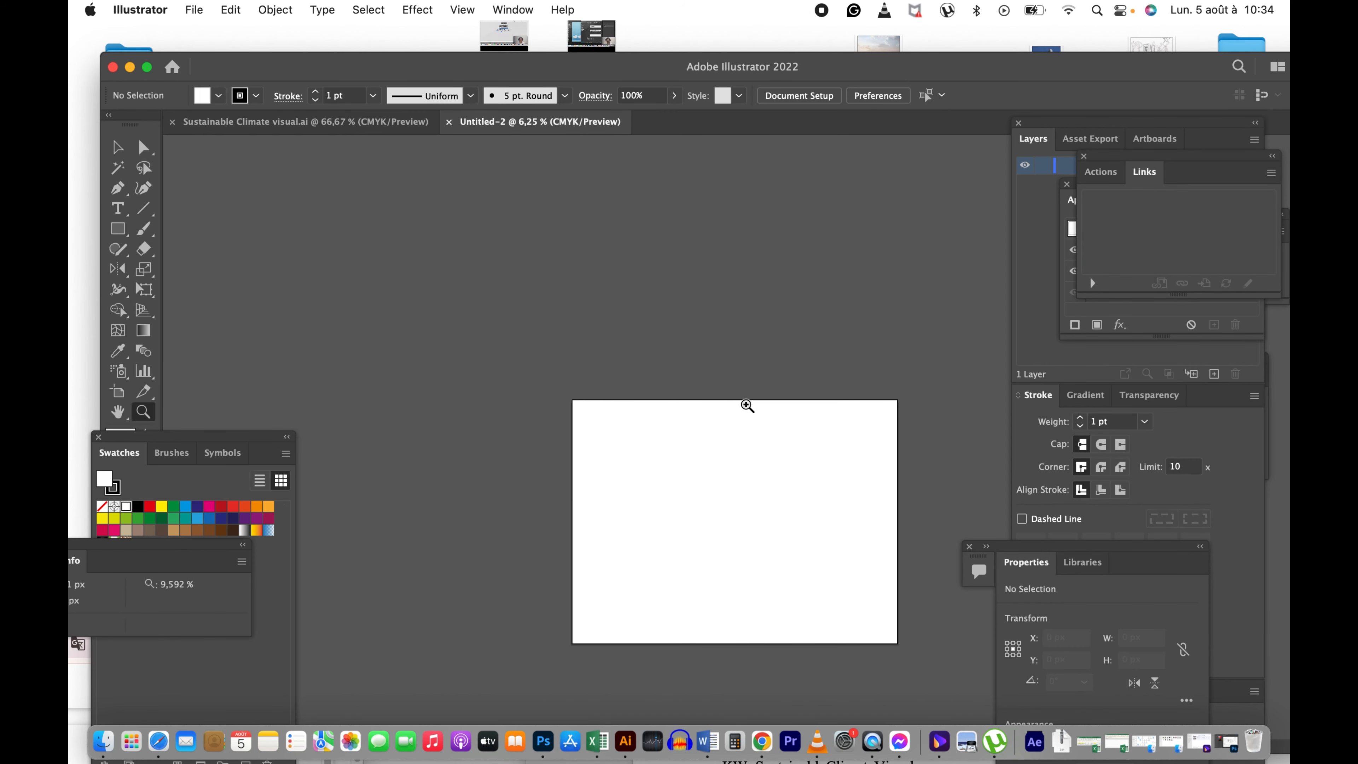
left_click(754, 457)
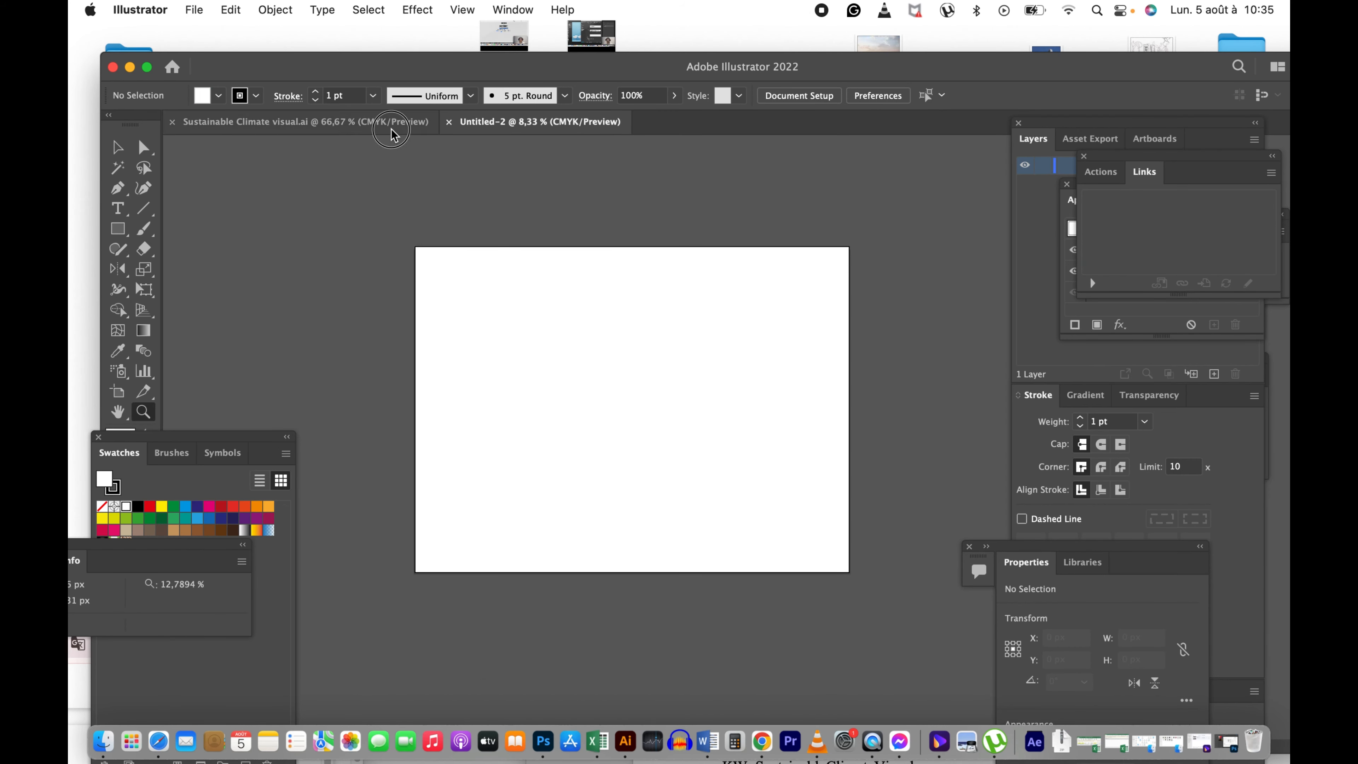
left_click(395, 122)
key("v")
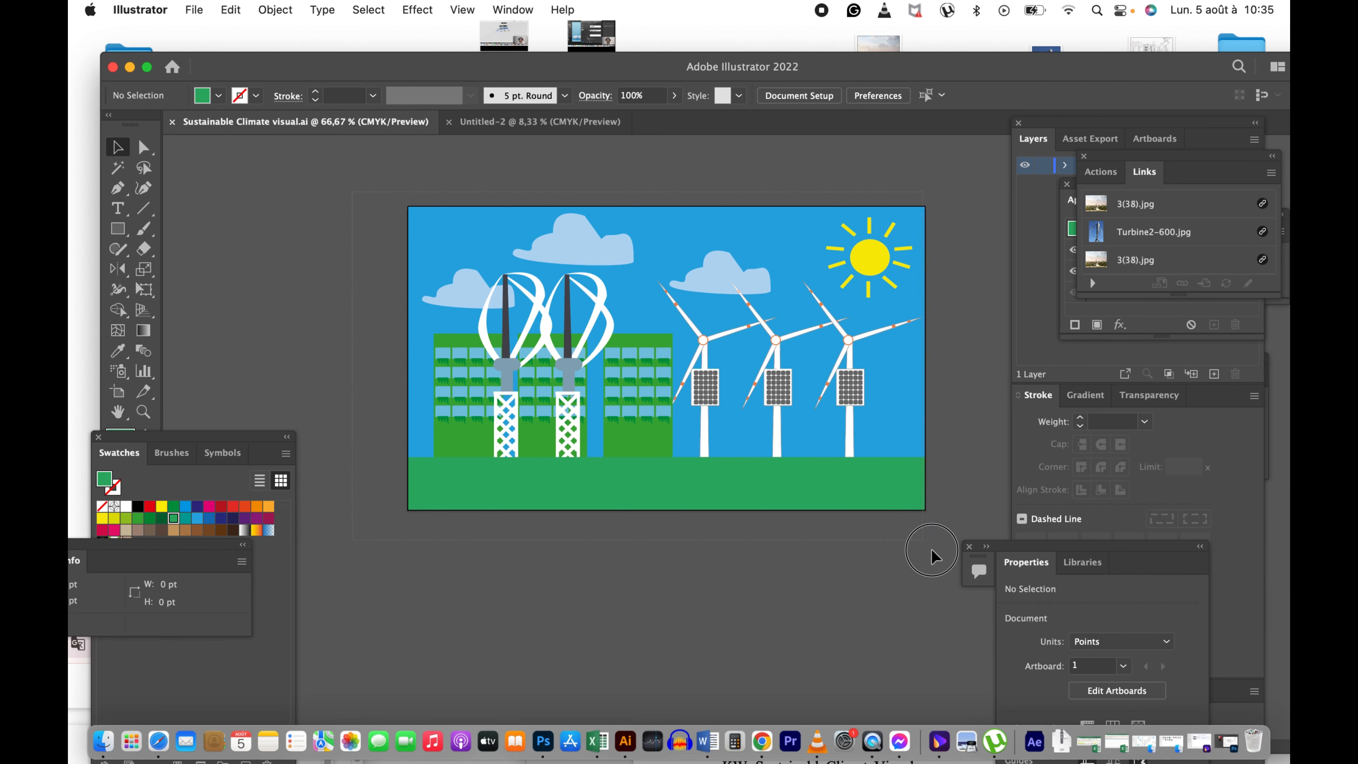
key("super+a")
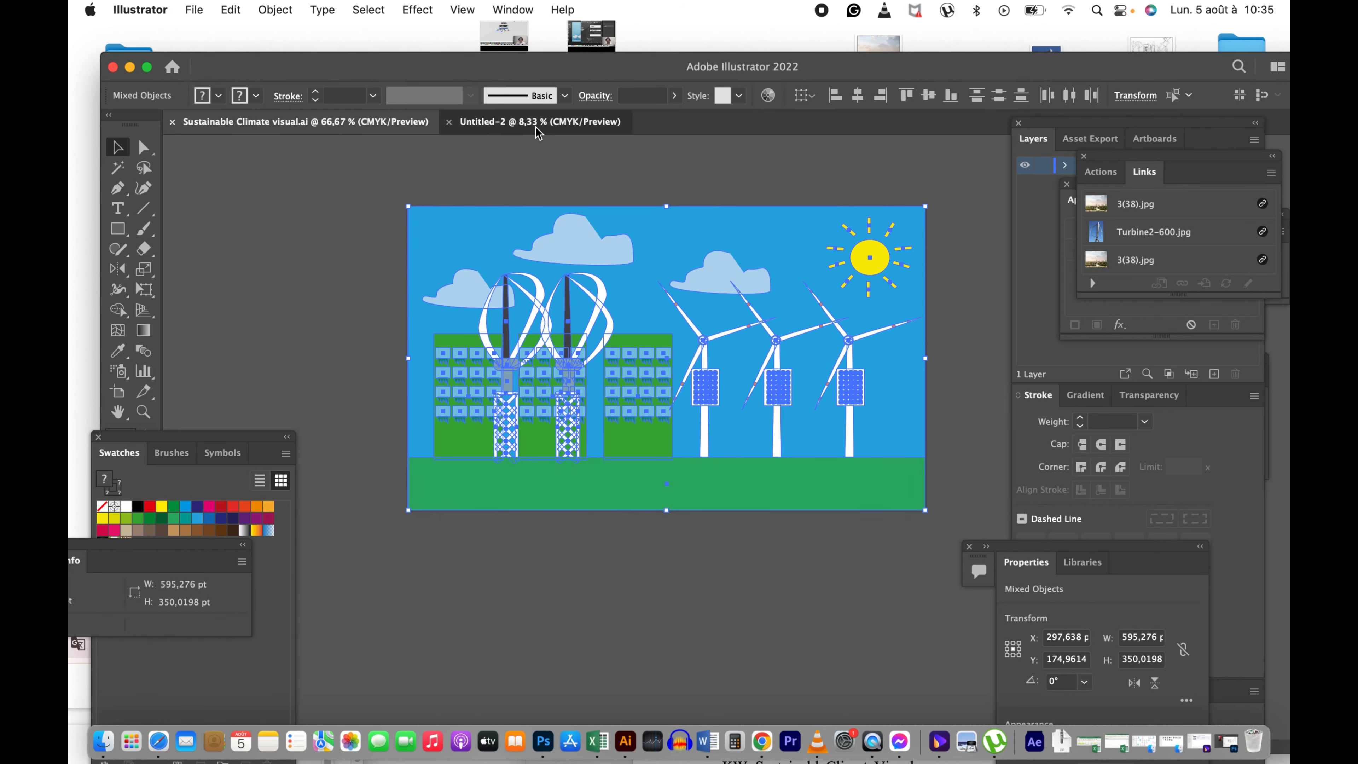
left_click(540, 122)
key("super+v")
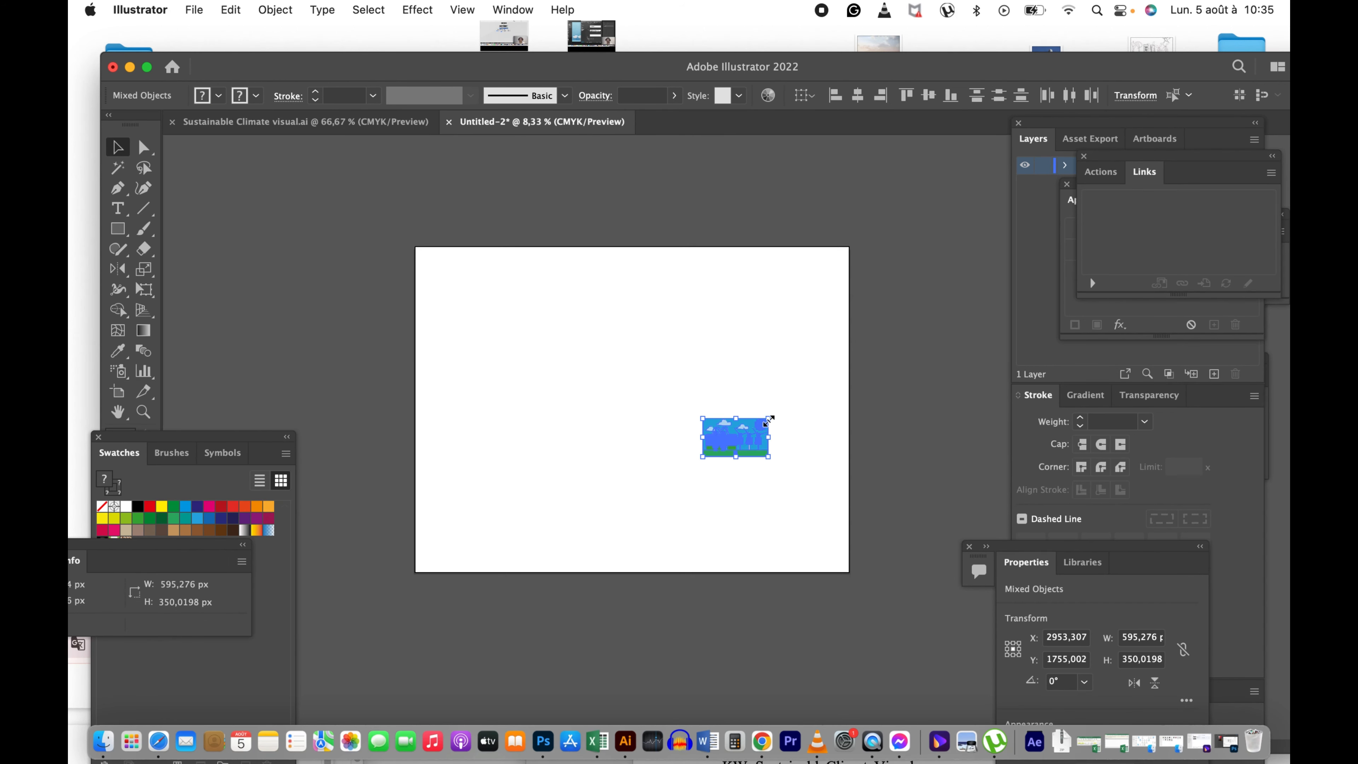
Step: Enlarge the pasted illustration to about 3841 by 2259 px on the artboard and group all its parts
left_click_drag(779, 413, 882, 368)
left_click_drag(895, 415, 801, 389)
left_click_drag(826, 308, 851, 283)
left_click_drag(803, 361, 800, 368)
key("super+g")
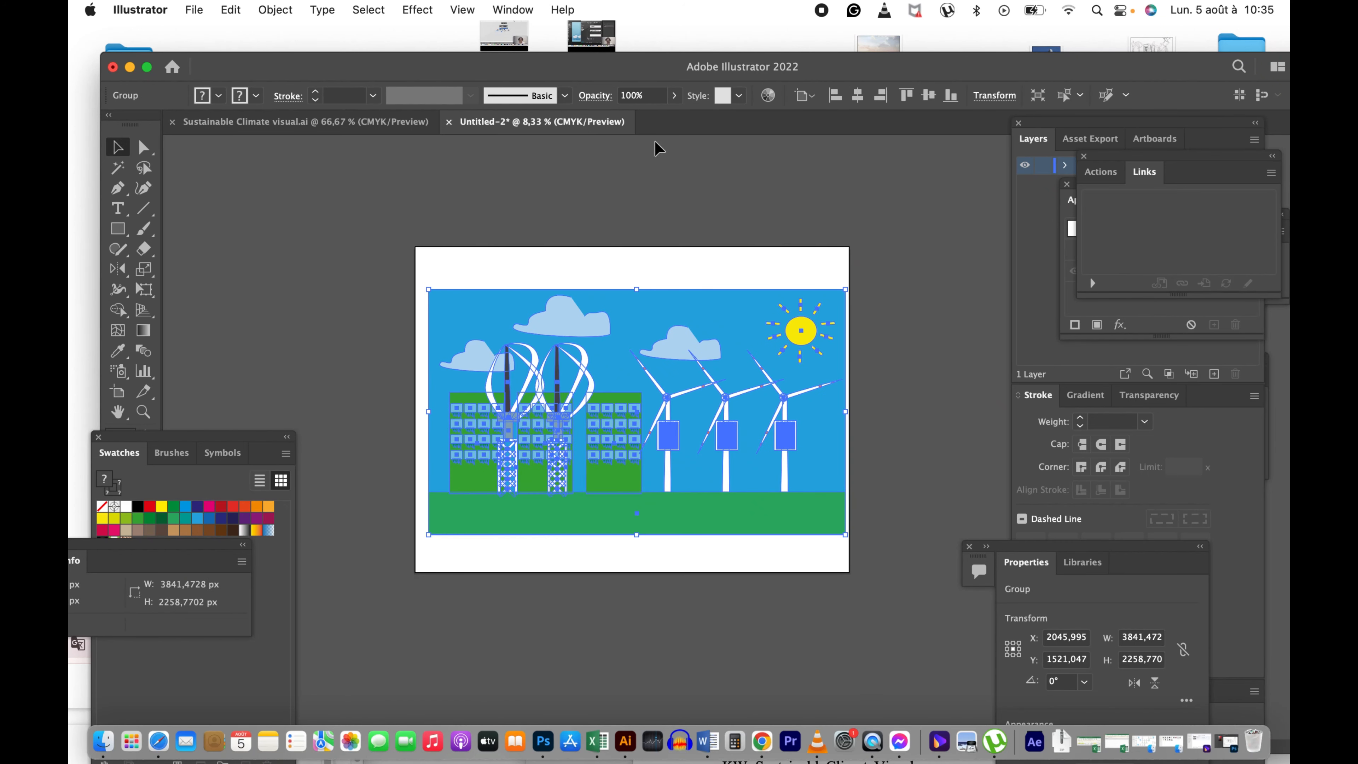
Step: Centre the illustration group vertically and horizontally on the artboard and scale it up to about 3978 by 2339 px
left_click(755, 280)
left_click(755, 303)
left_click(929, 96)
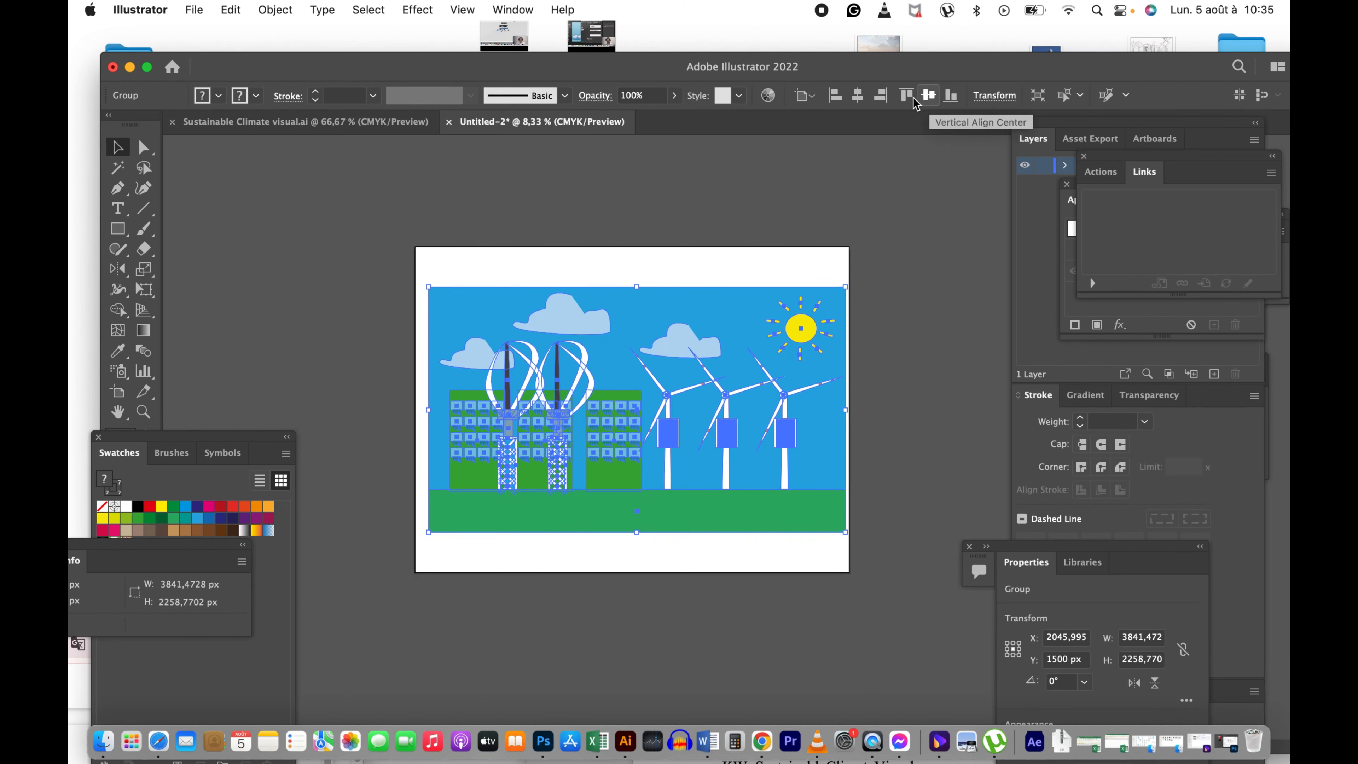
left_click(858, 95)
left_click_drag(843, 292, 864, 282)
left_click(912, 363)
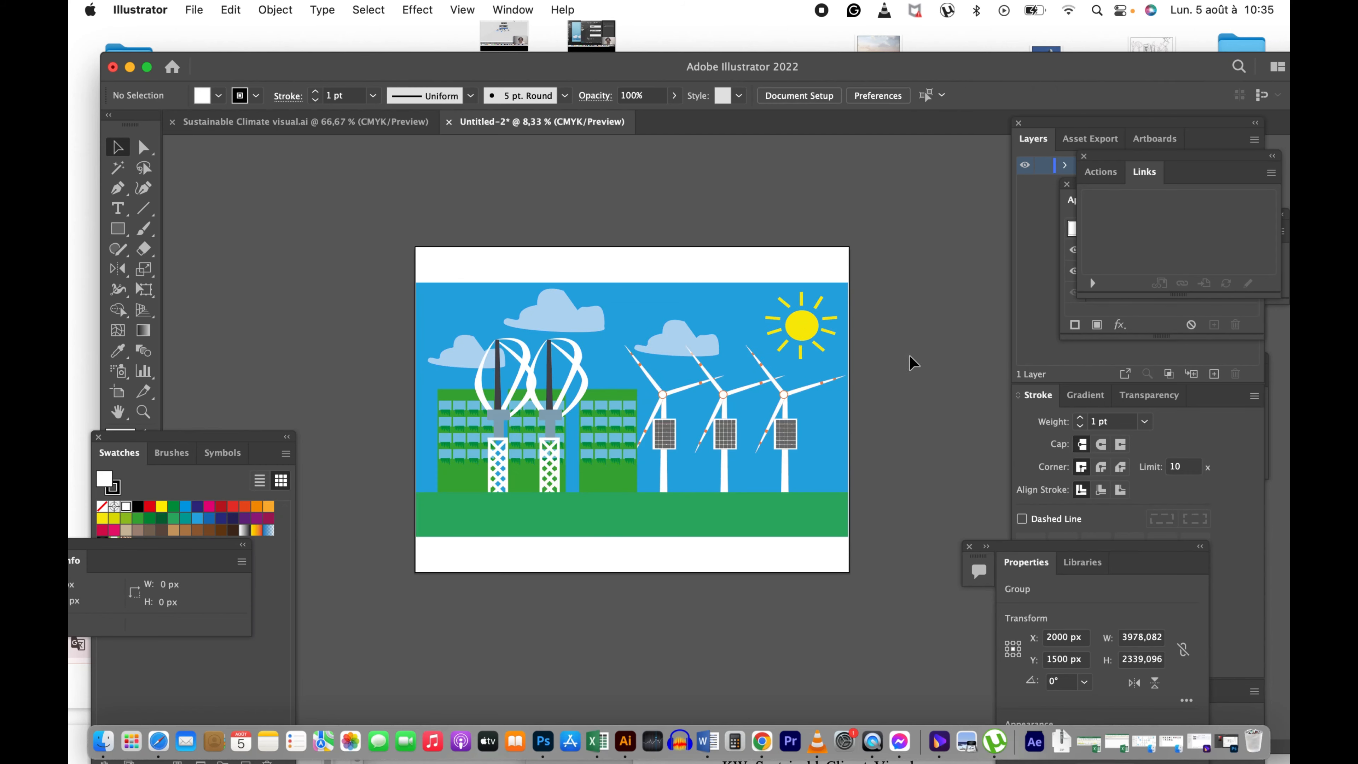
key("z")
left_click(738, 392)
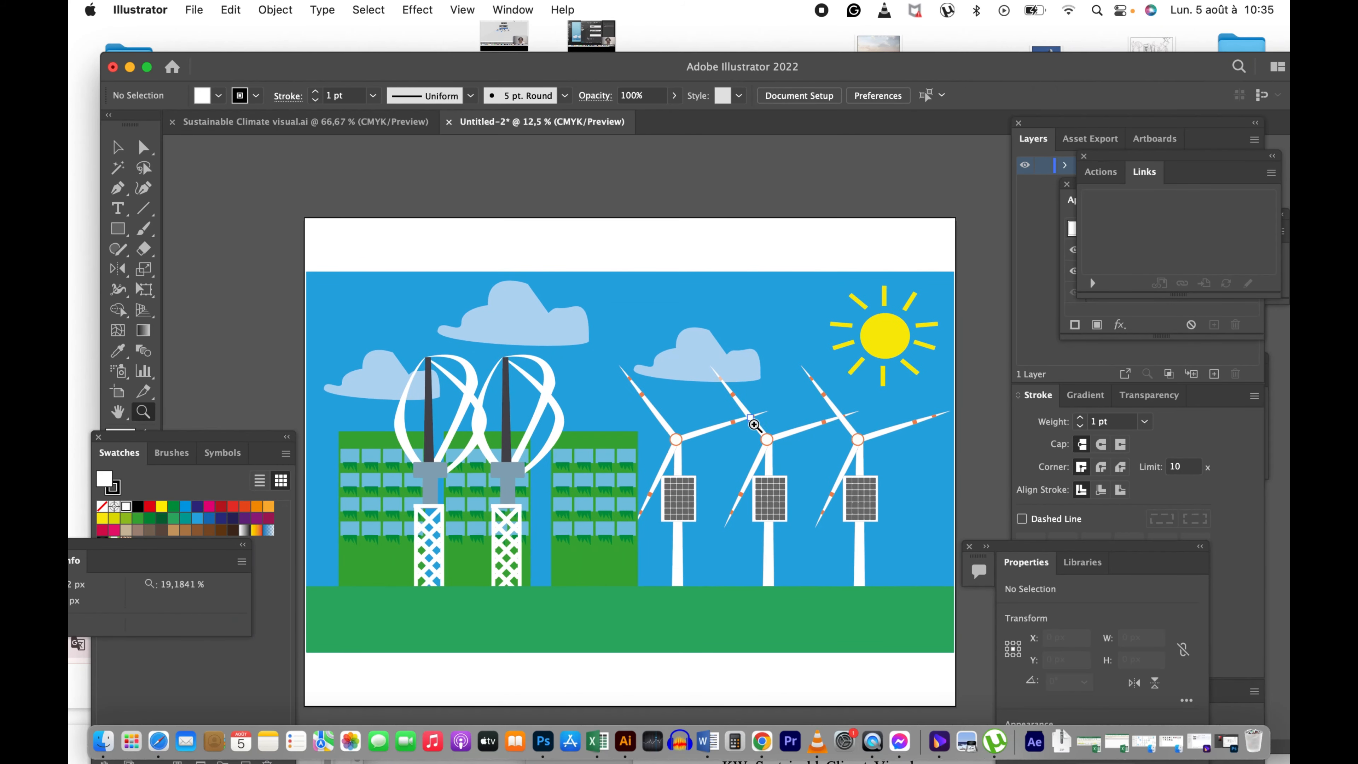
key("v")
left_click(668, 326)
left_click(275, 10)
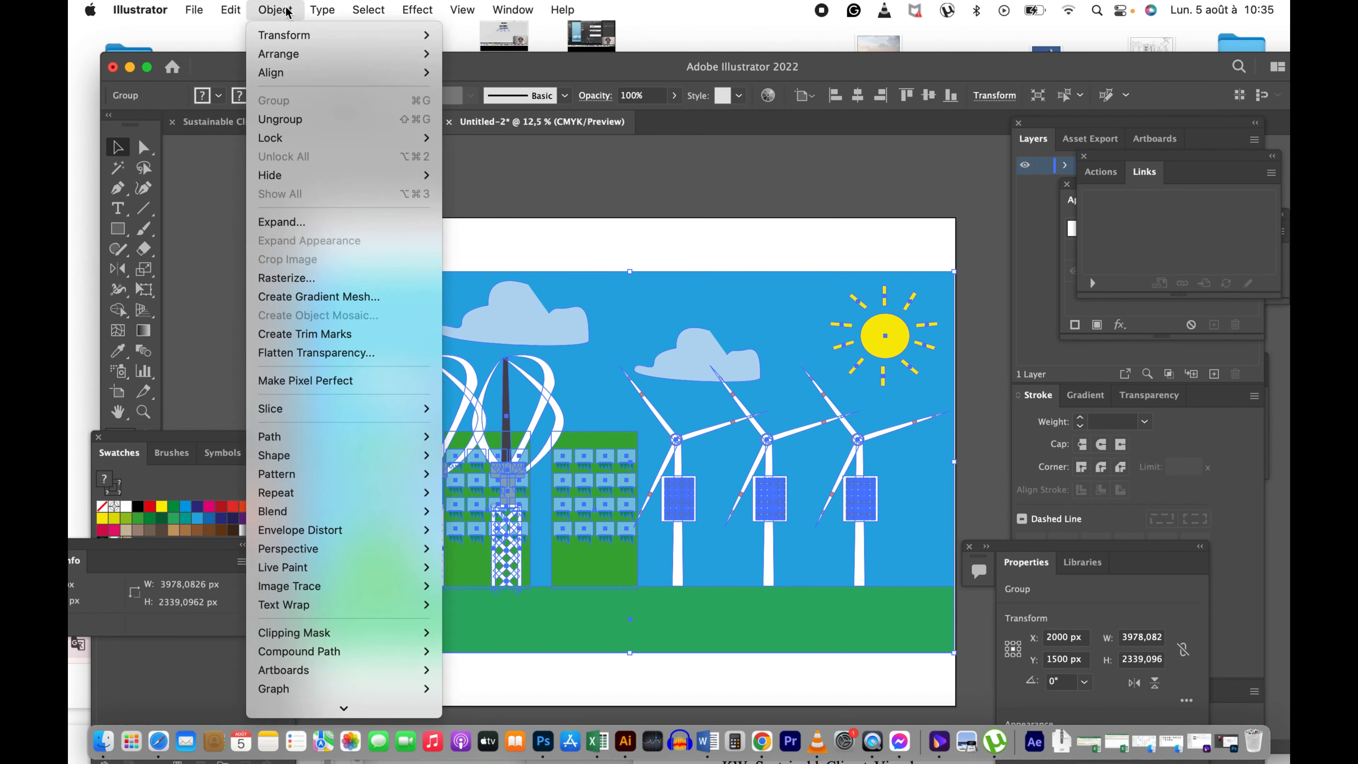
left_click(564, 187)
left_click(640, 256)
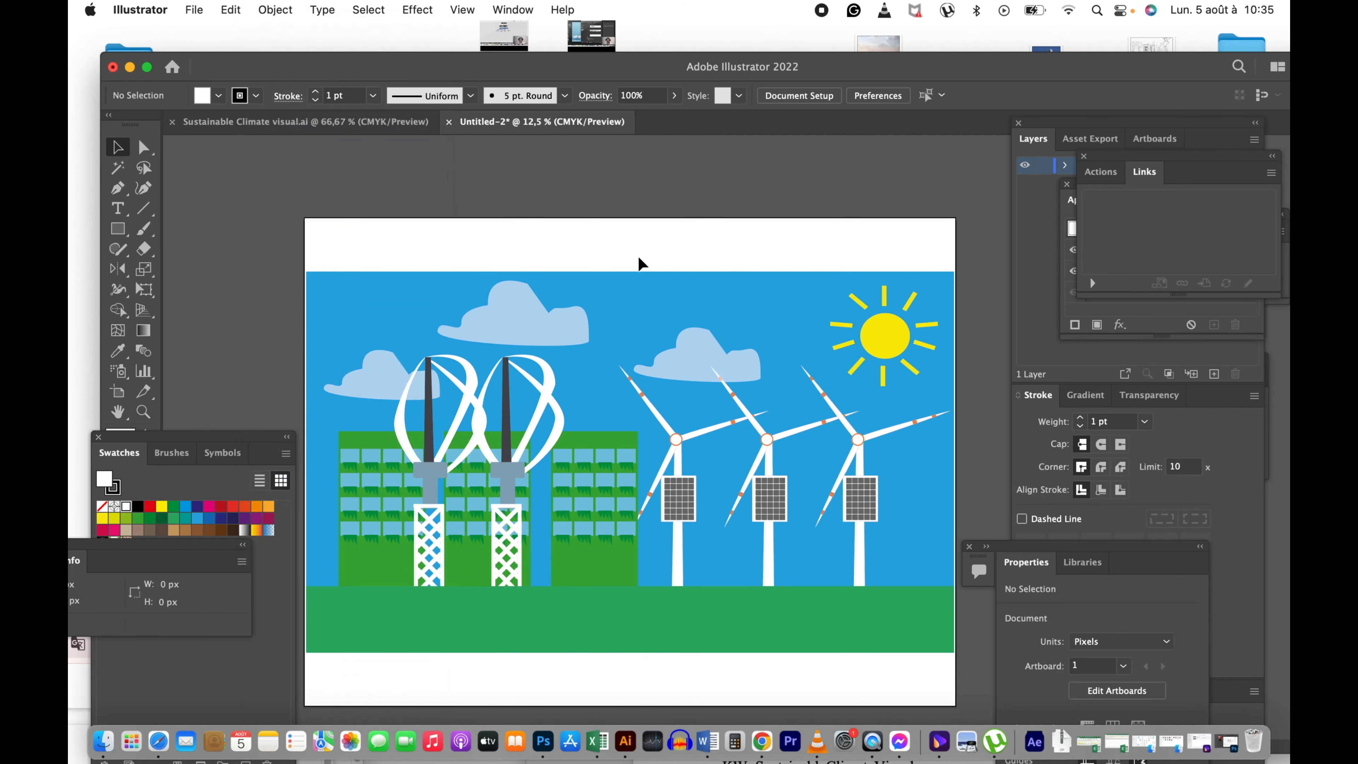
Step: Stretch the blue sky rectangle upward by moving only its upper anchor points to the artboard's top edge
key("a")
left_click_drag(271, 226, 973, 280)
key("shift+Up")
key("shift+Up")
key("shift+Up")
key("shift+Up")
key("shift+Up")
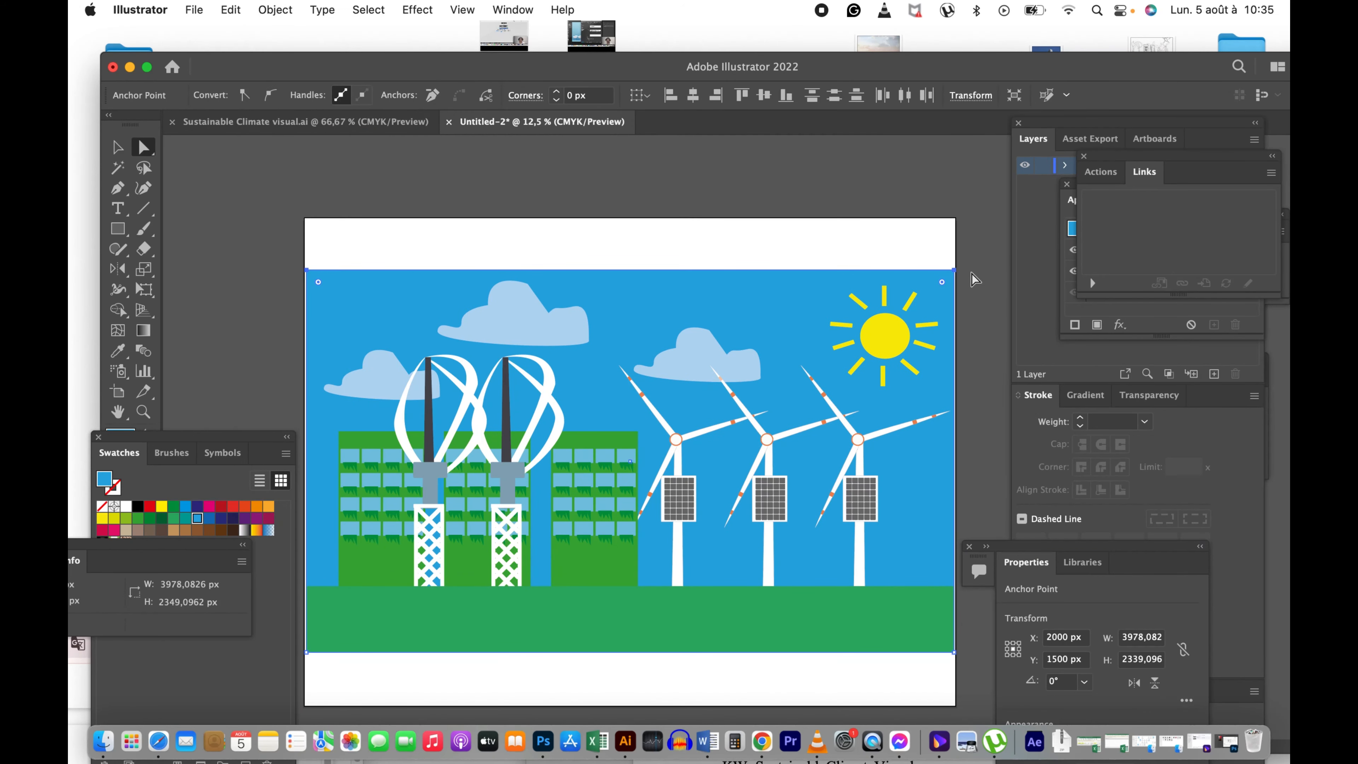
key("shift+Up")
key("shift+Up")
key("shift+Up")
key("shift+Up")
key("shift+Up")
key("shift+Up")
key("shift+Up")
key("shift+Up")
key("shift+Up")
key("shift+Up")
key("shift+Up")
key("shift+Up")
key("shift+Up")
key("shift+Up")
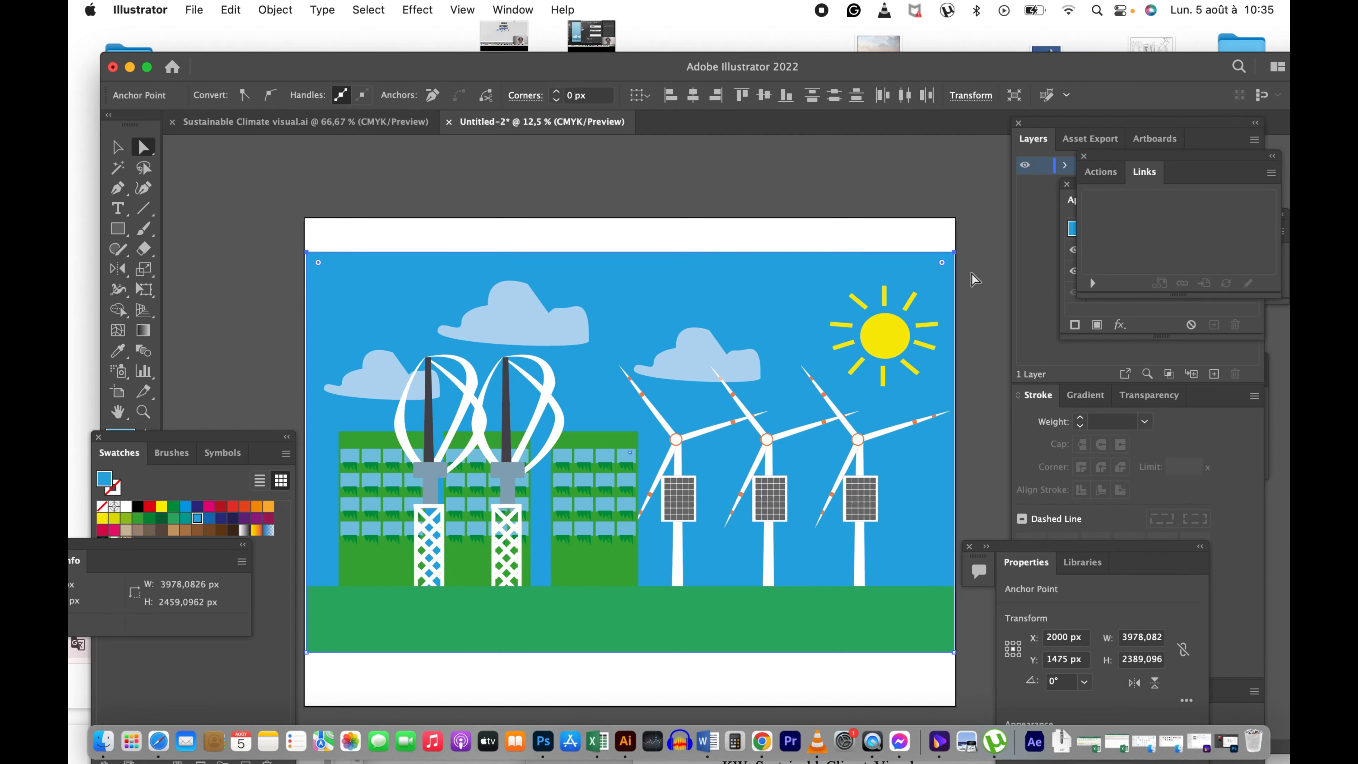
key("shift+Up")
key("shift+Up")
key("shift+Up")
key("shift+Up")
key("shift+Up")
key("shift+Up")
key("shift+Up")
key("shift+Up")
key("shift+Up")
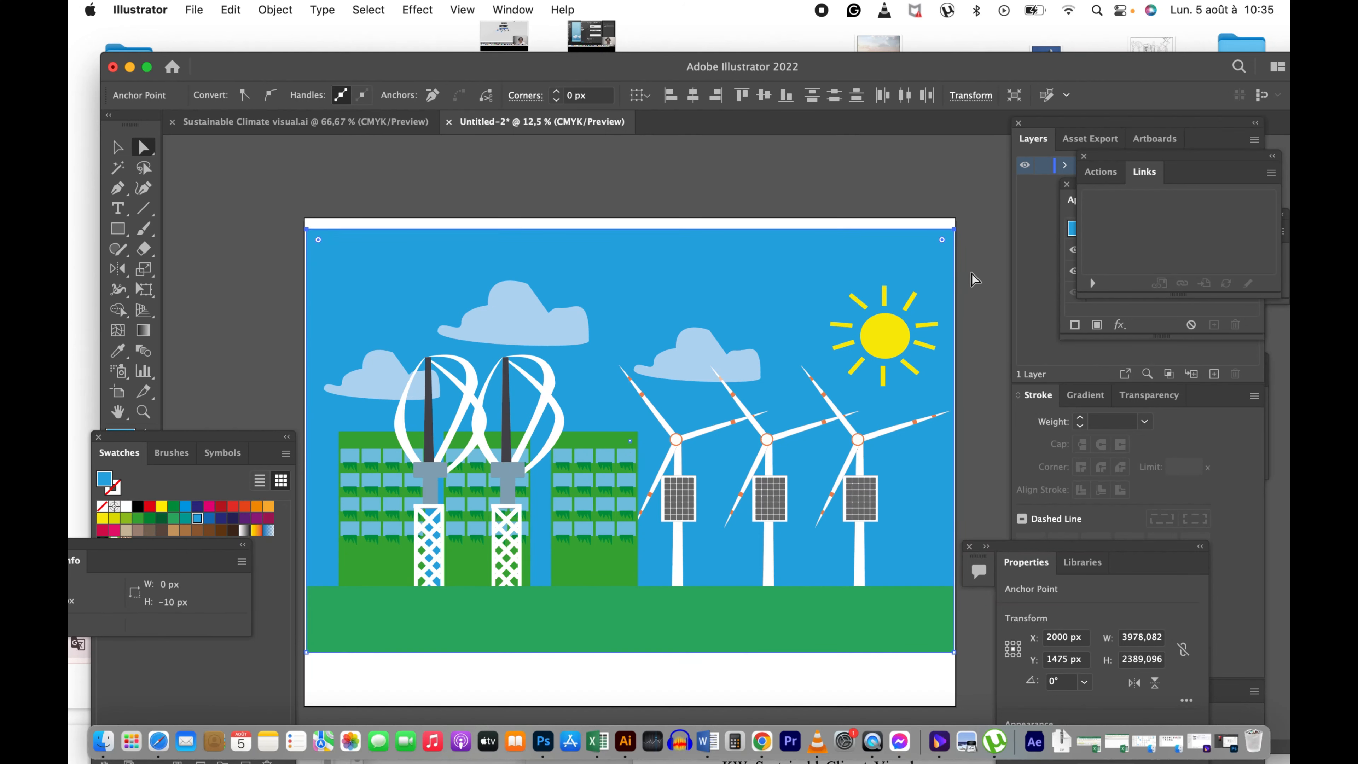
key("Up")
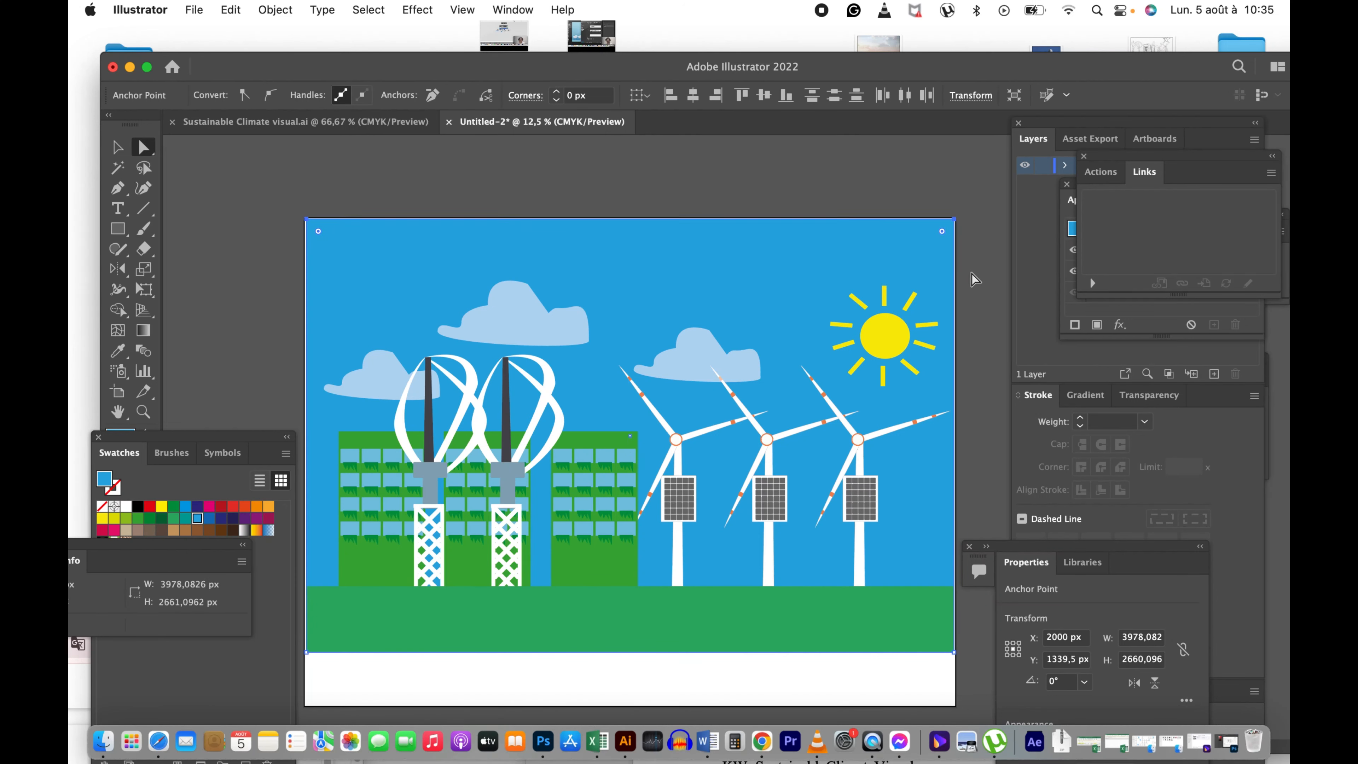
key("Up")
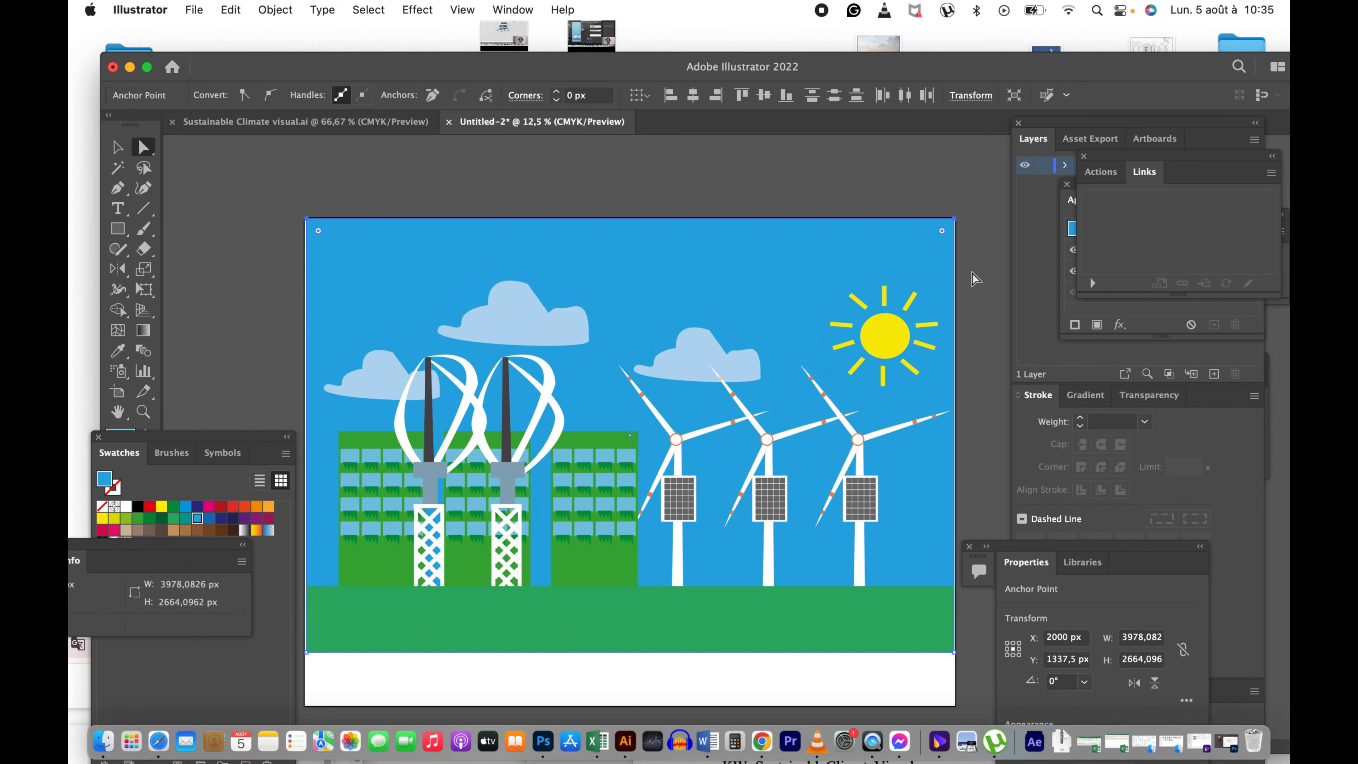
Step: Stretch the sky and green ground rectangles downward by moving their lower anchor points to the artboard's bottom edge
left_click_drag(846, 450, 857, 303)
left_click_drag(979, 492, 324, 582)
key("shift+Down")
key("shift+Down")
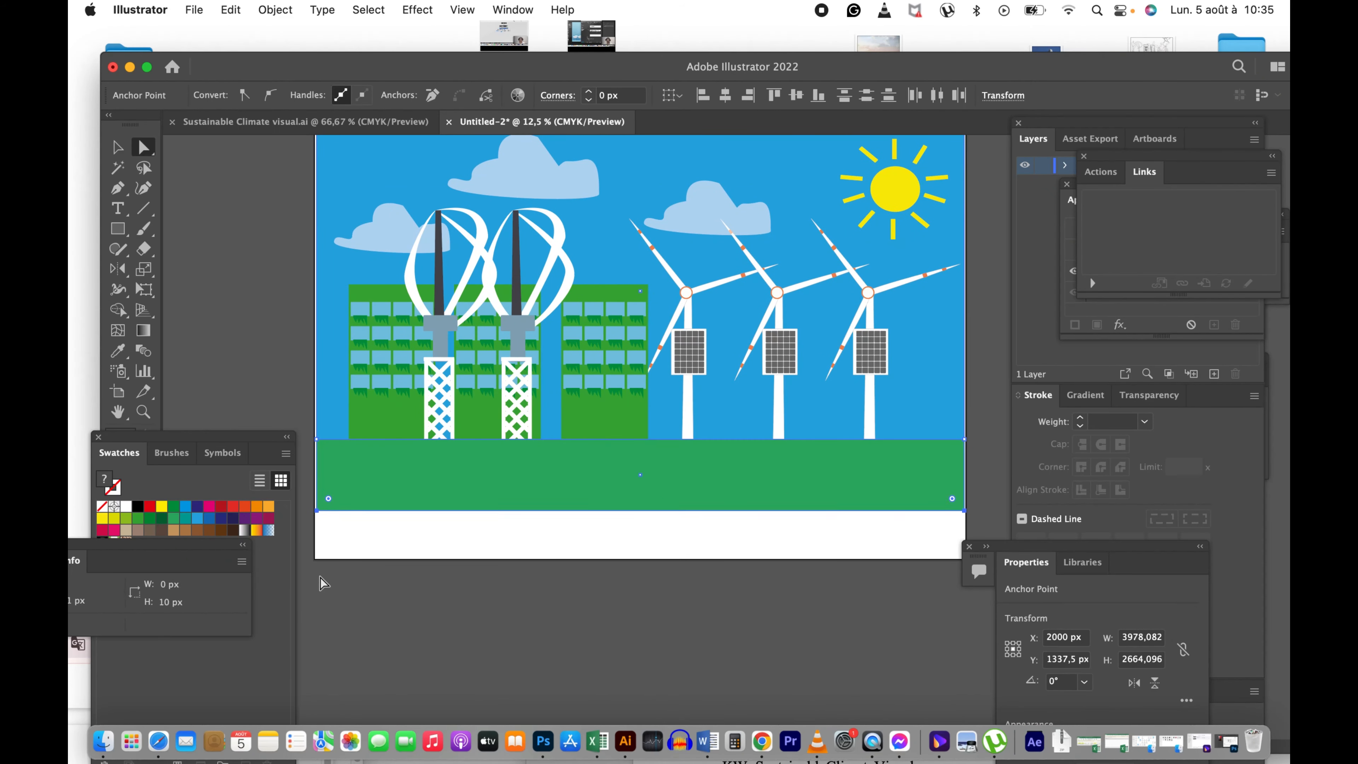
key("shift+Down")
key("shift+Down")
key("shift+Down")
key("shift+Down")
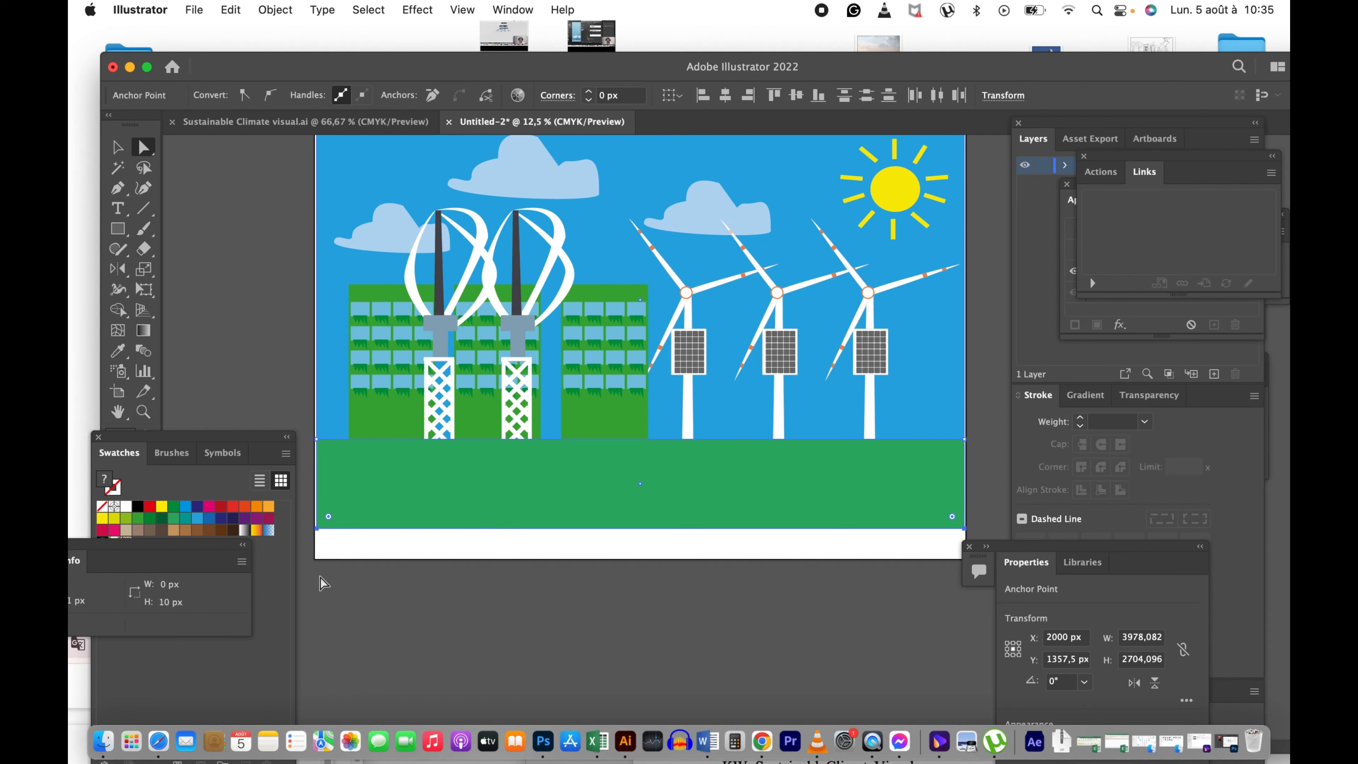
key("shift+Down")
key("shift+Down")
key("shift+Down")
key("shift+Down")
key("shift+Down")
key("shift+Down")
key("shift+Down")
key("shift+Down")
key("shift+Down")
key("shift+Down")
key("shift+Down")
key("shift+Down")
key("shift+Down")
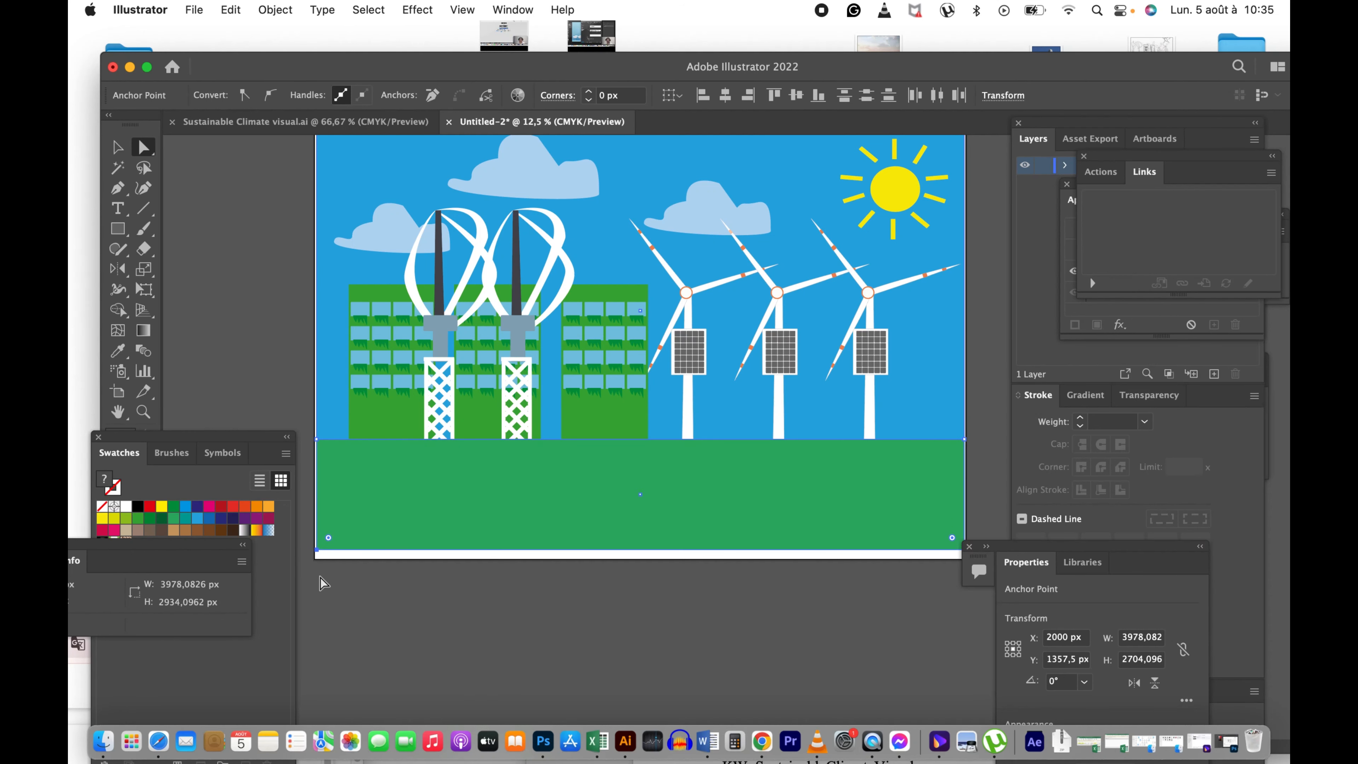
key("shift+Down")
key("shift+Down")
key("shift+Down")
key("shift+Down")
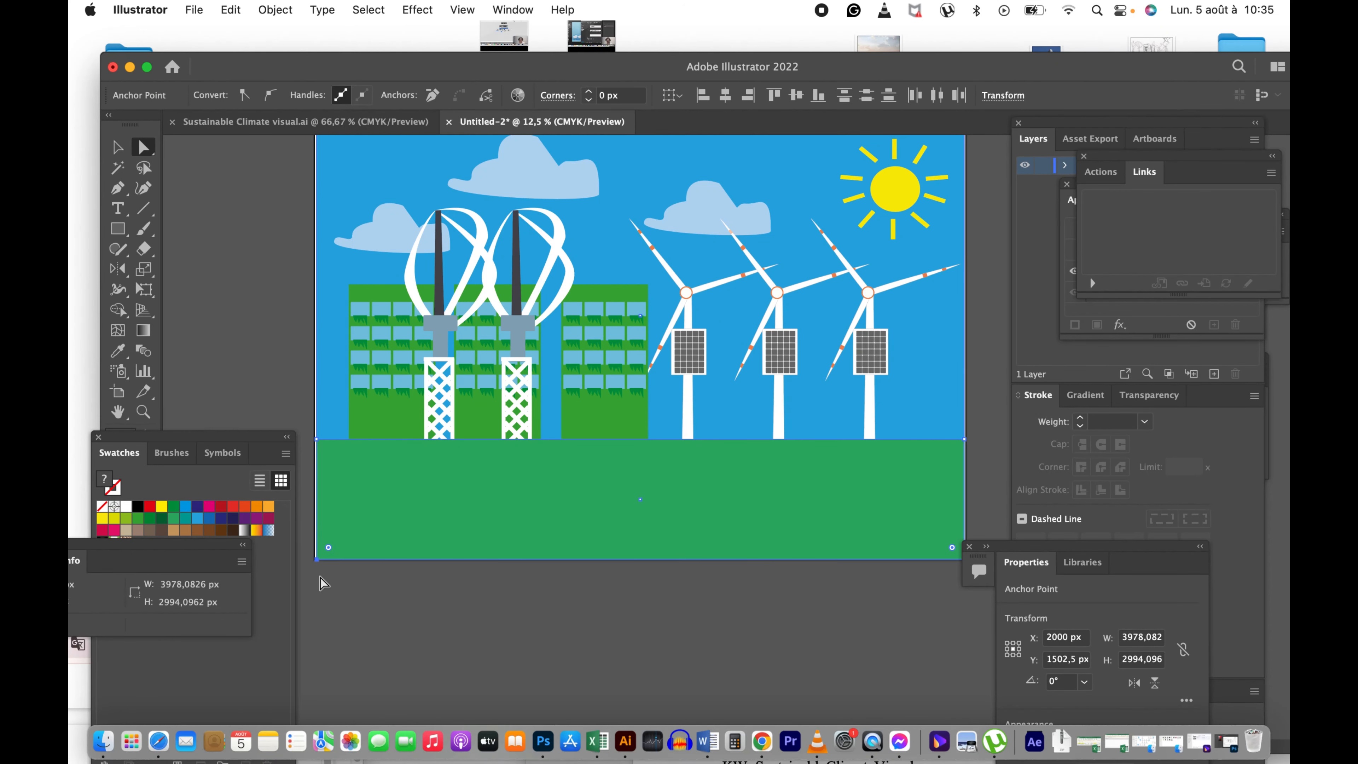
Step: Extend the right edges of the sky and ground rectangles outward by about 5 px toward the artboard's right edge
scroll(503, 461, "right", 6)
scroll(594, 397, "up", 4)
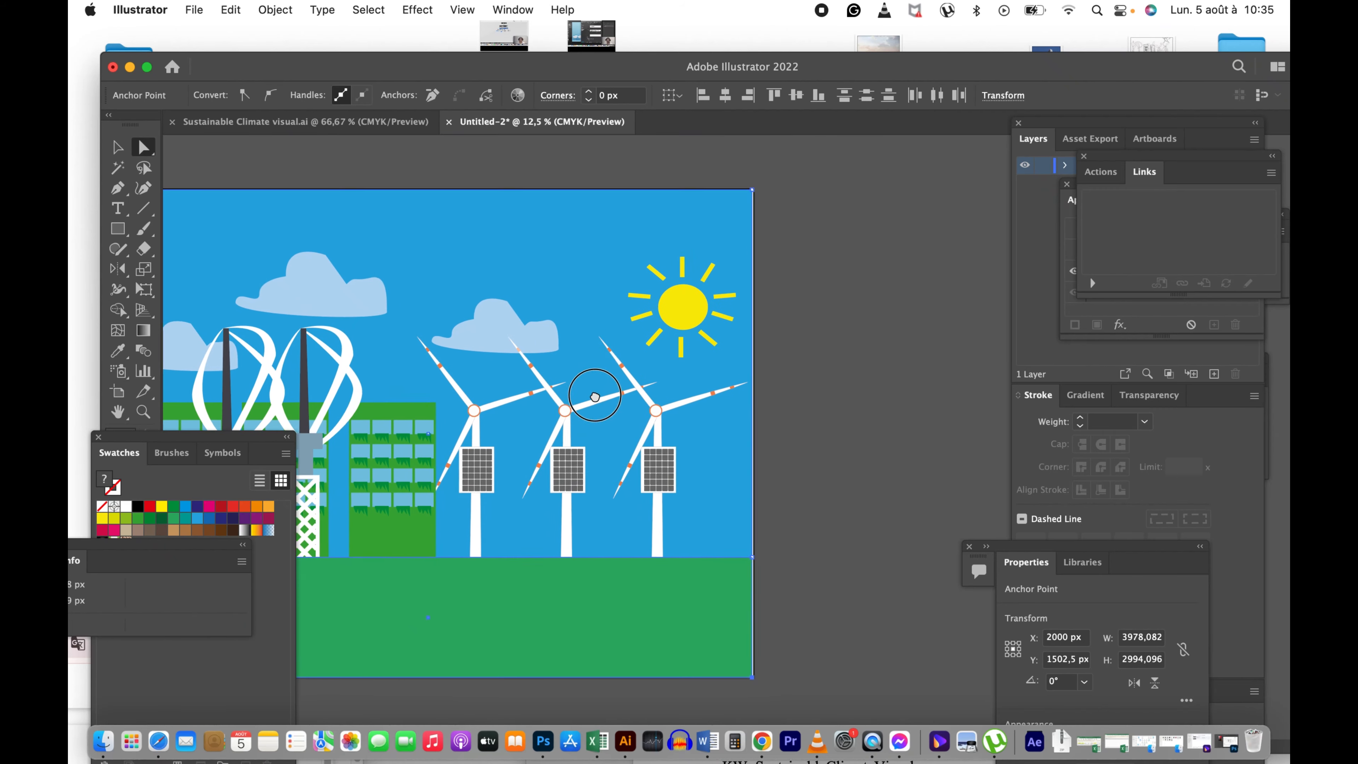
left_click_drag(596, 397, 597, 396)
left_click_drag(771, 493, 754, 688)
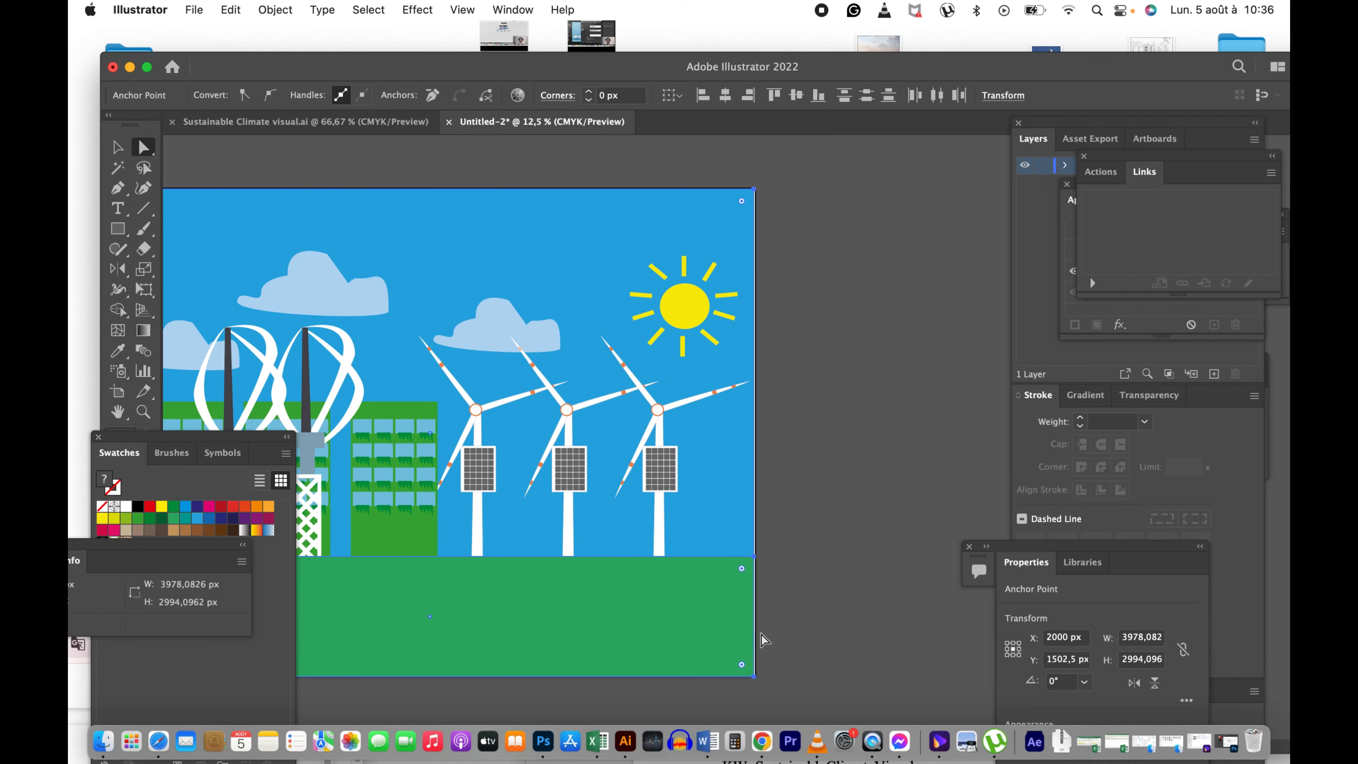
key("Right")
key("Right")
key("Right")
key("Right")
Step: Extend the left edges of the sky and ground rectangles outward by about 6 px toward the artboard's left edge
key("space")
left_click_drag(645, 504, 906, 492)
left_click_drag(369, 177, 410, 677)
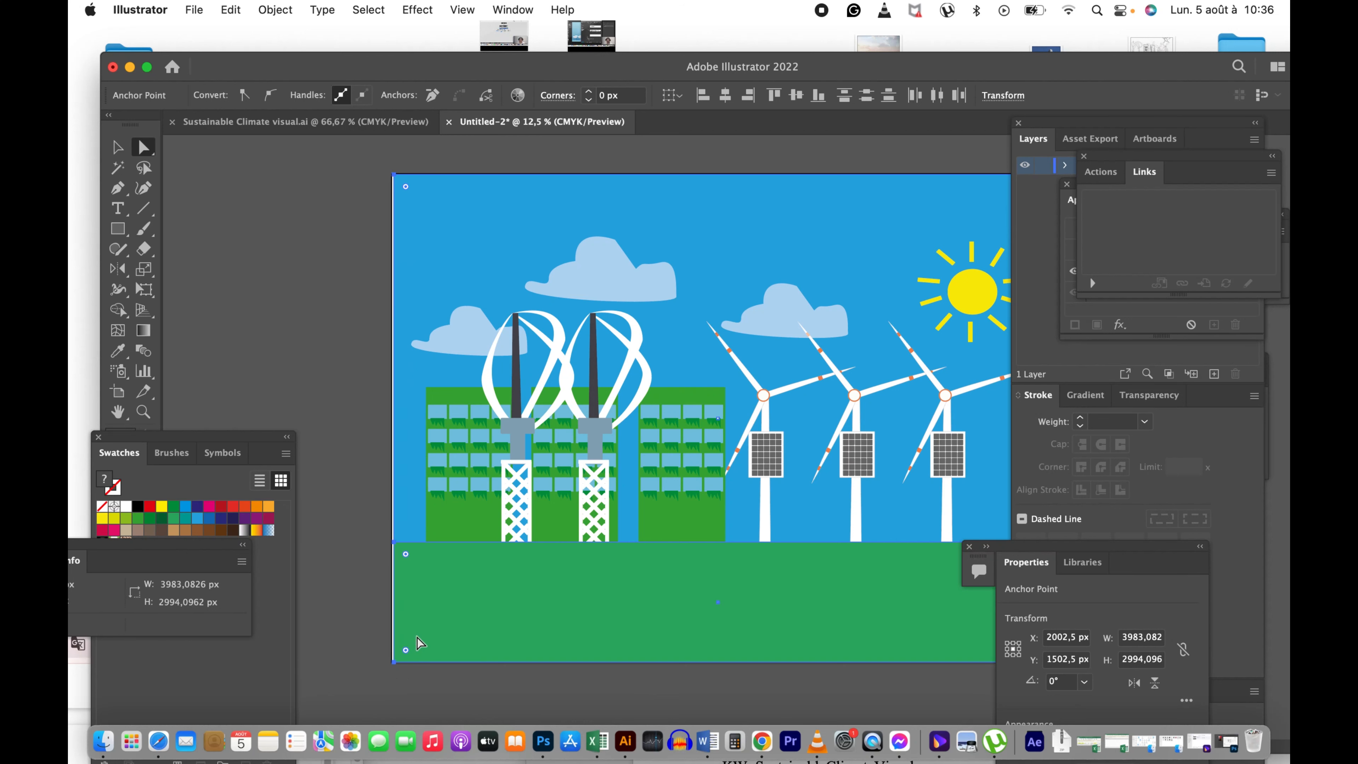
key("Left")
key("Left")
key("Left")
key("Left")
key("Left")
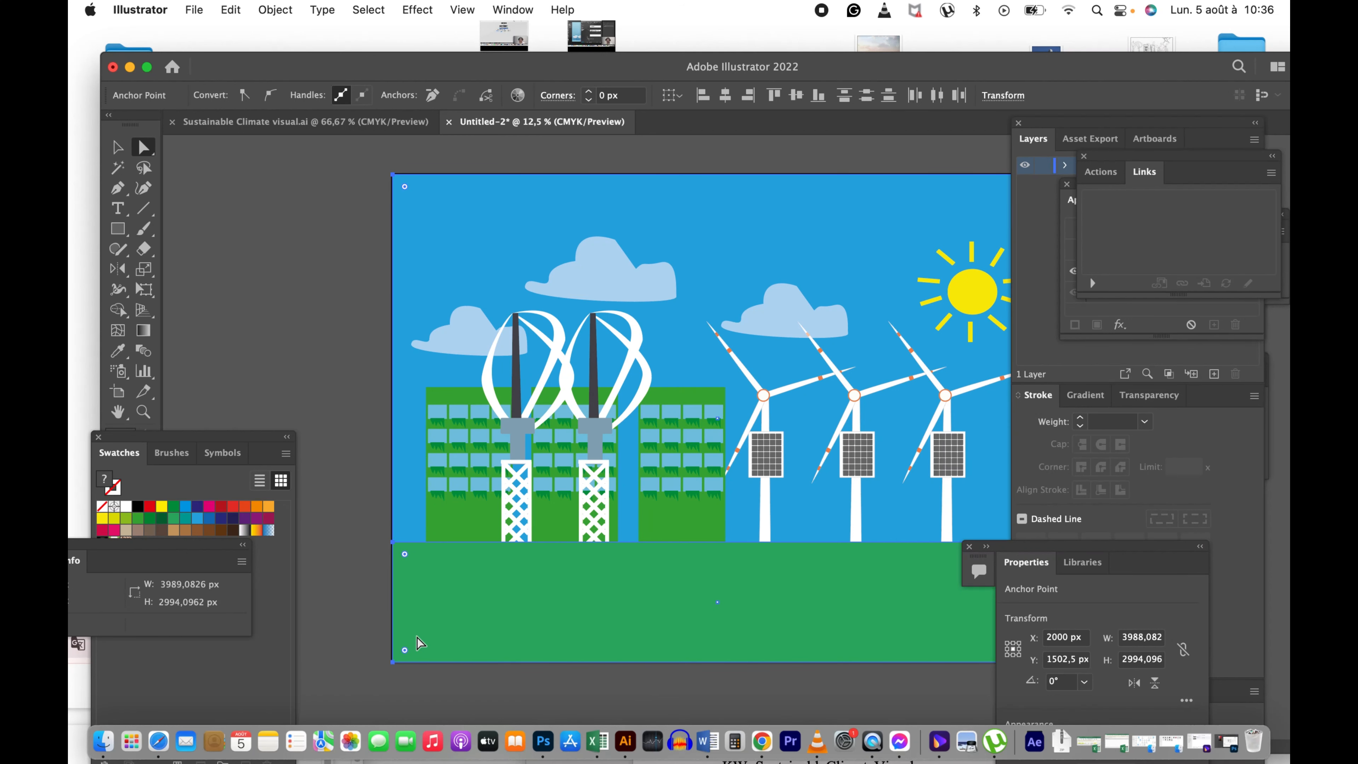
left_click(367, 425)
Step: Inspect the background's corners and right edge up close for gaps against the artboard border
key("z")
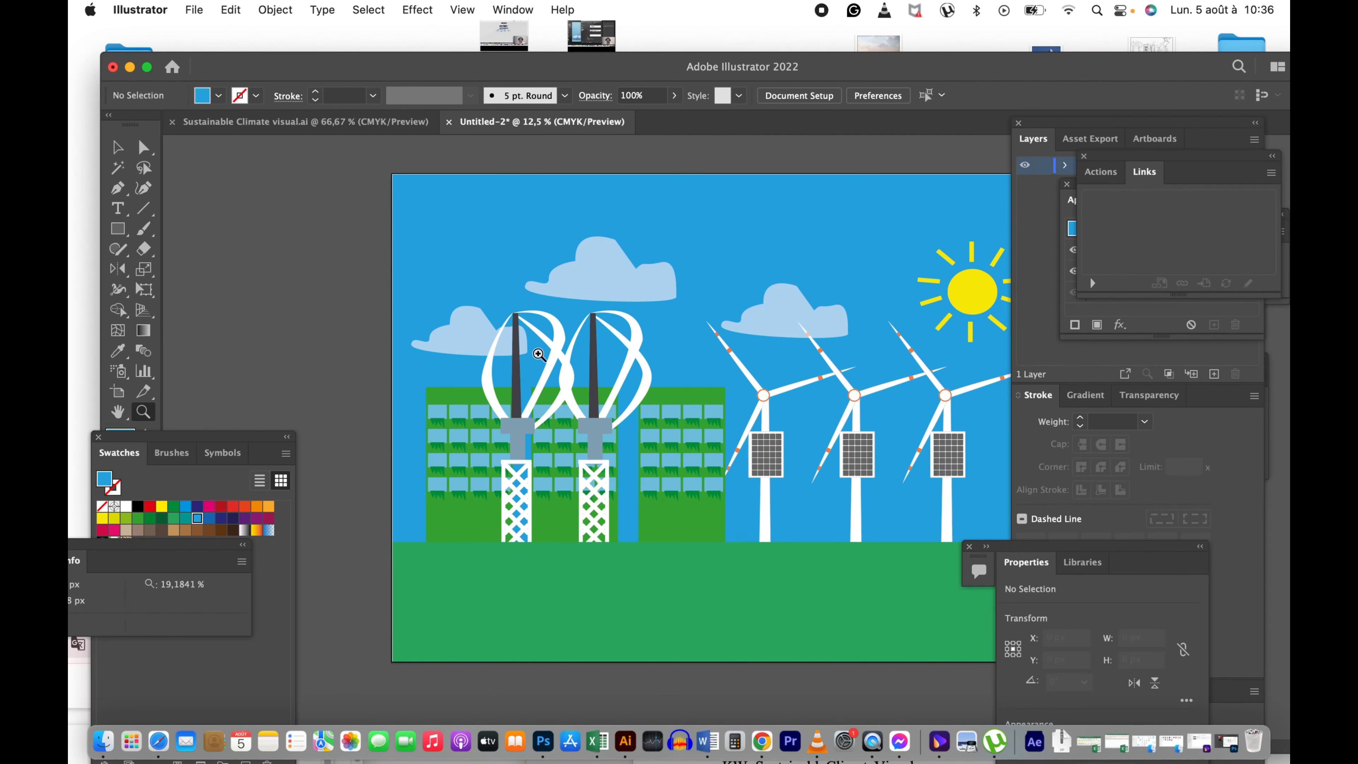
left_click(500, 235)
left_click(690, 337)
left_click(638, 444)
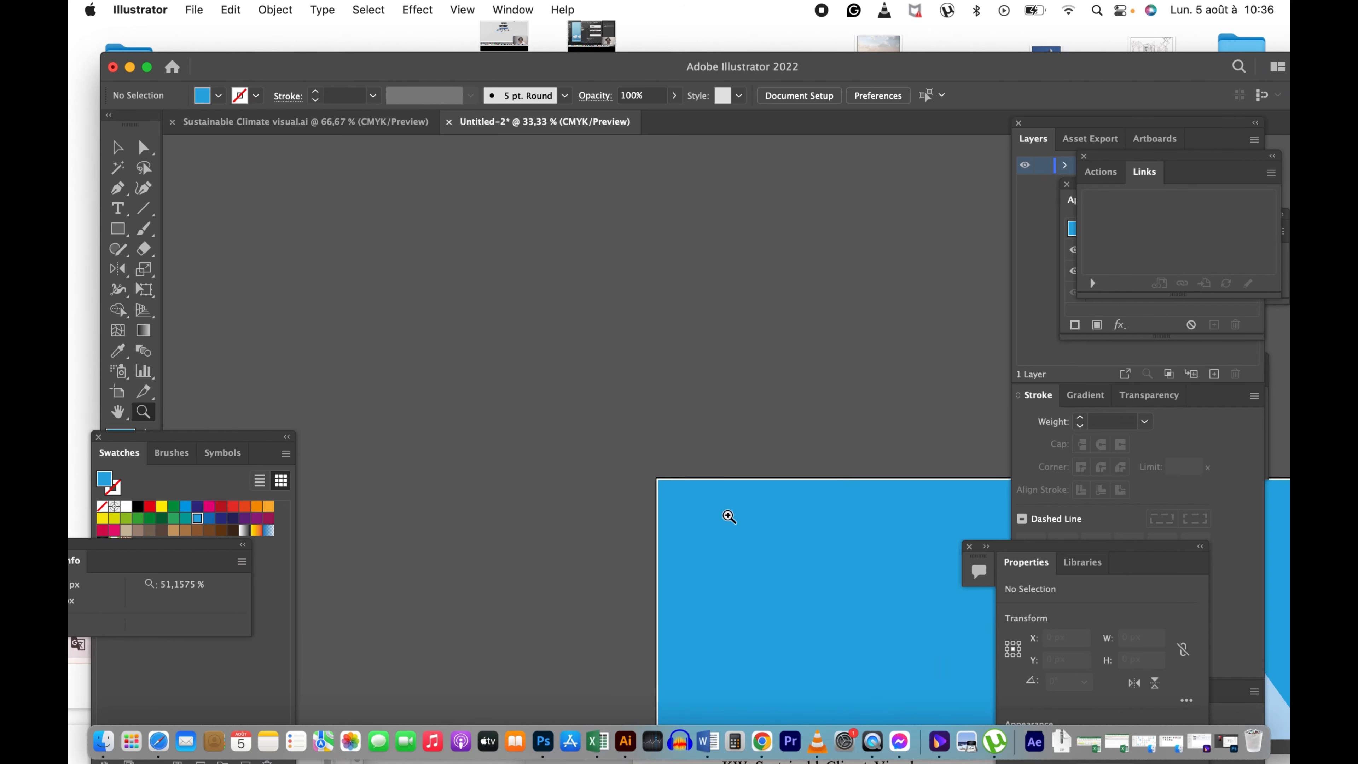
left_click_drag(729, 514, 481, 366)
left_click_drag(872, 368, 503, 344)
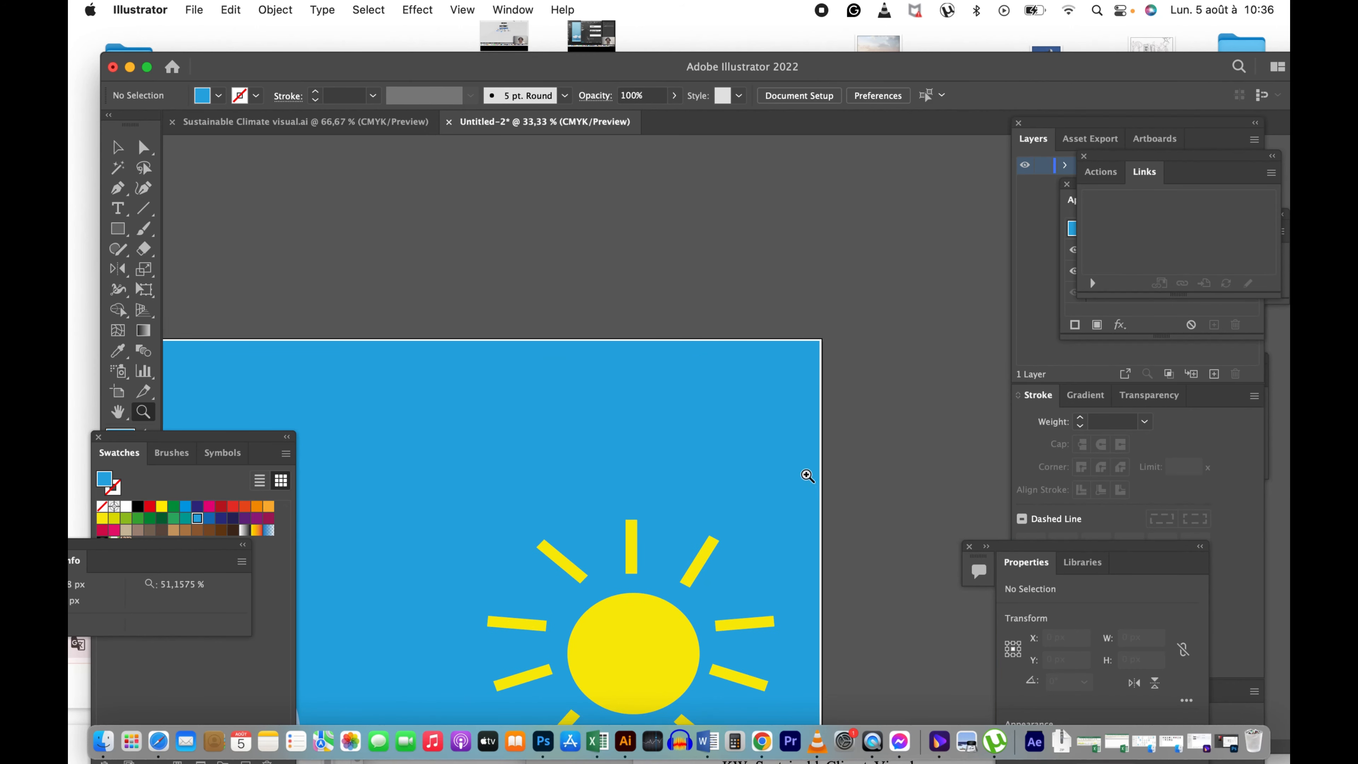
scroll(807, 471, "down", 10)
scroll(799, 510, "down", 6)
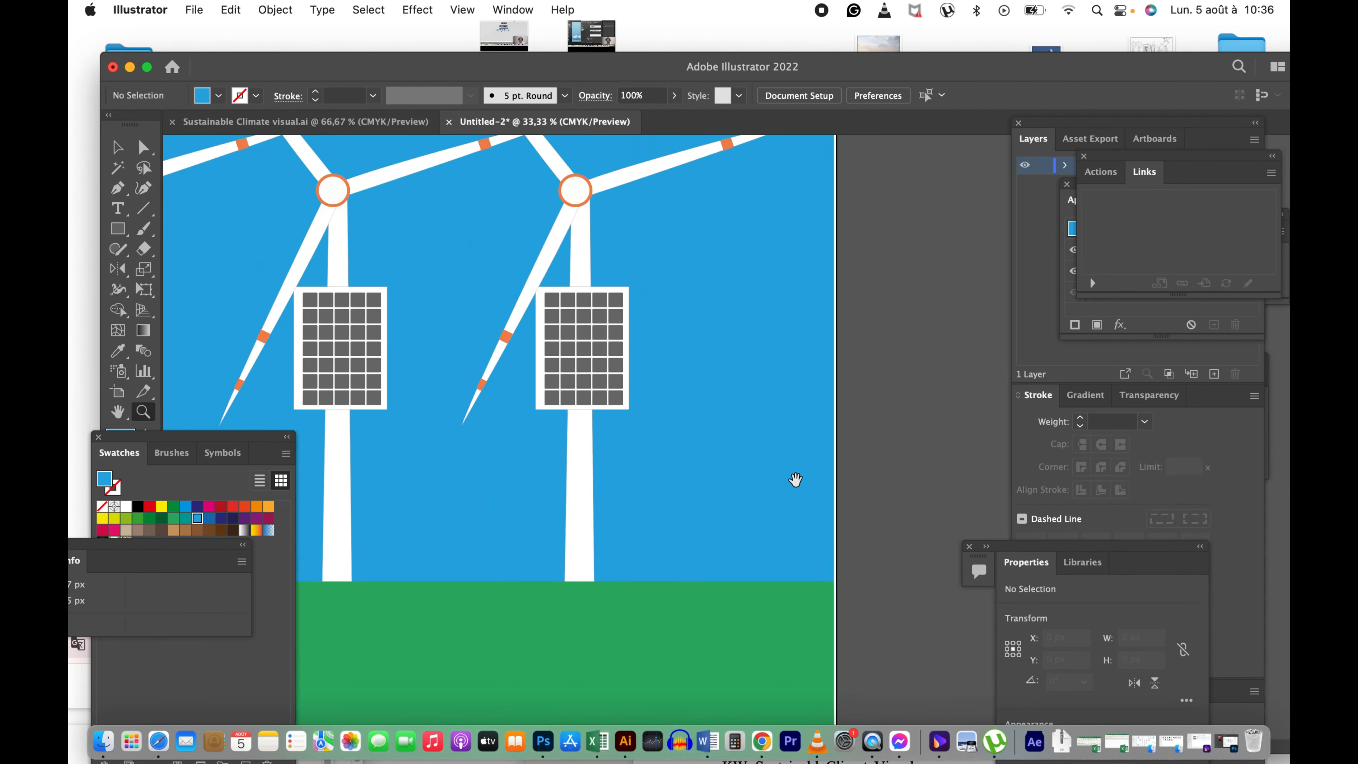
scroll(774, 481, "down", 5)
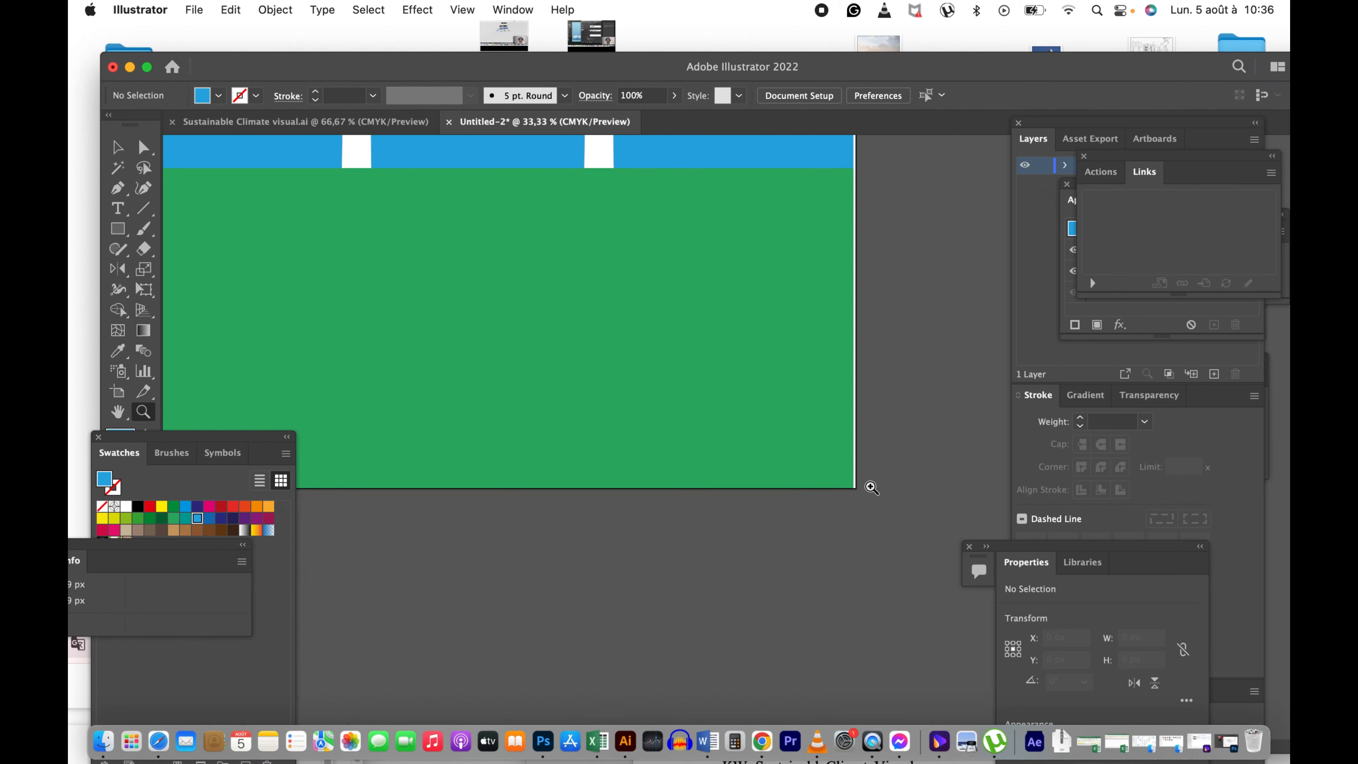
left_click(844, 443)
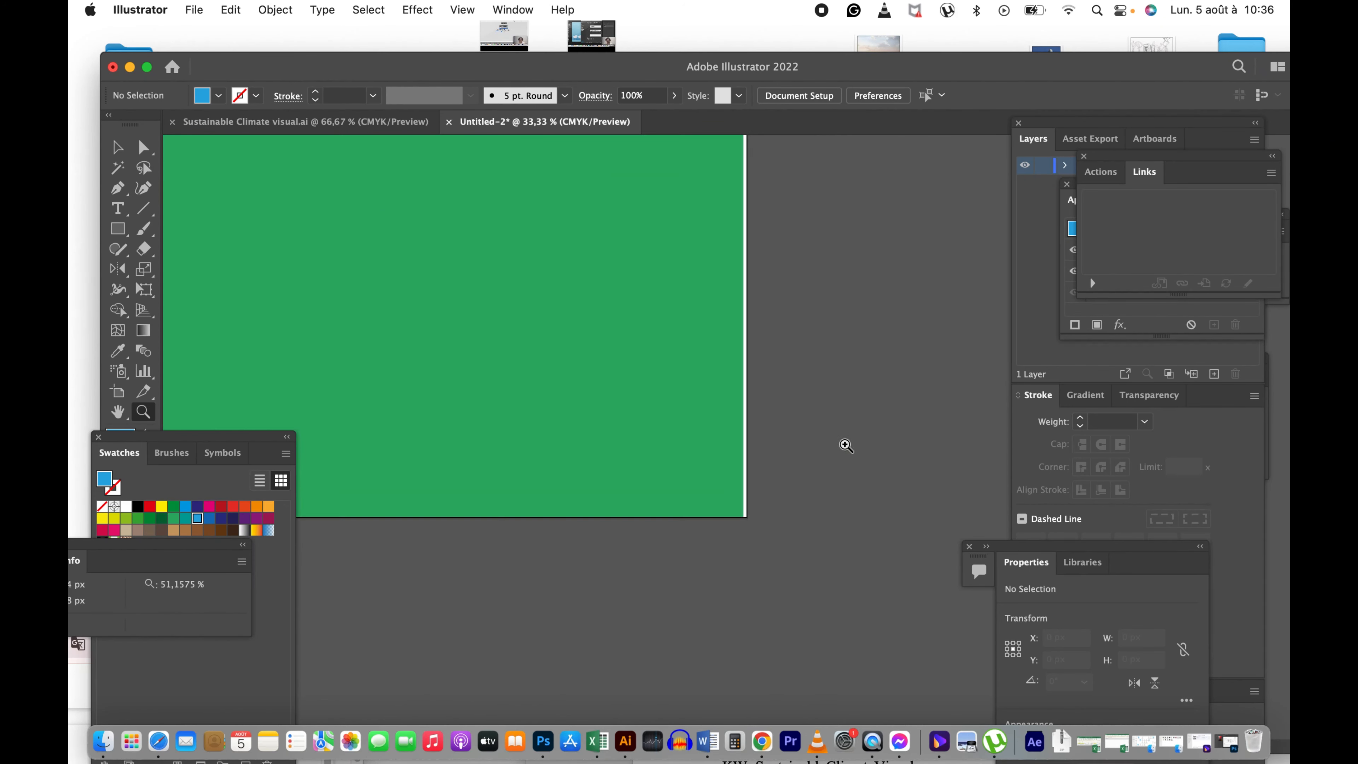
Step: Extend the right edges of the sky and ground rectangles outward by 2 px at their right-side anchor points
key("v")
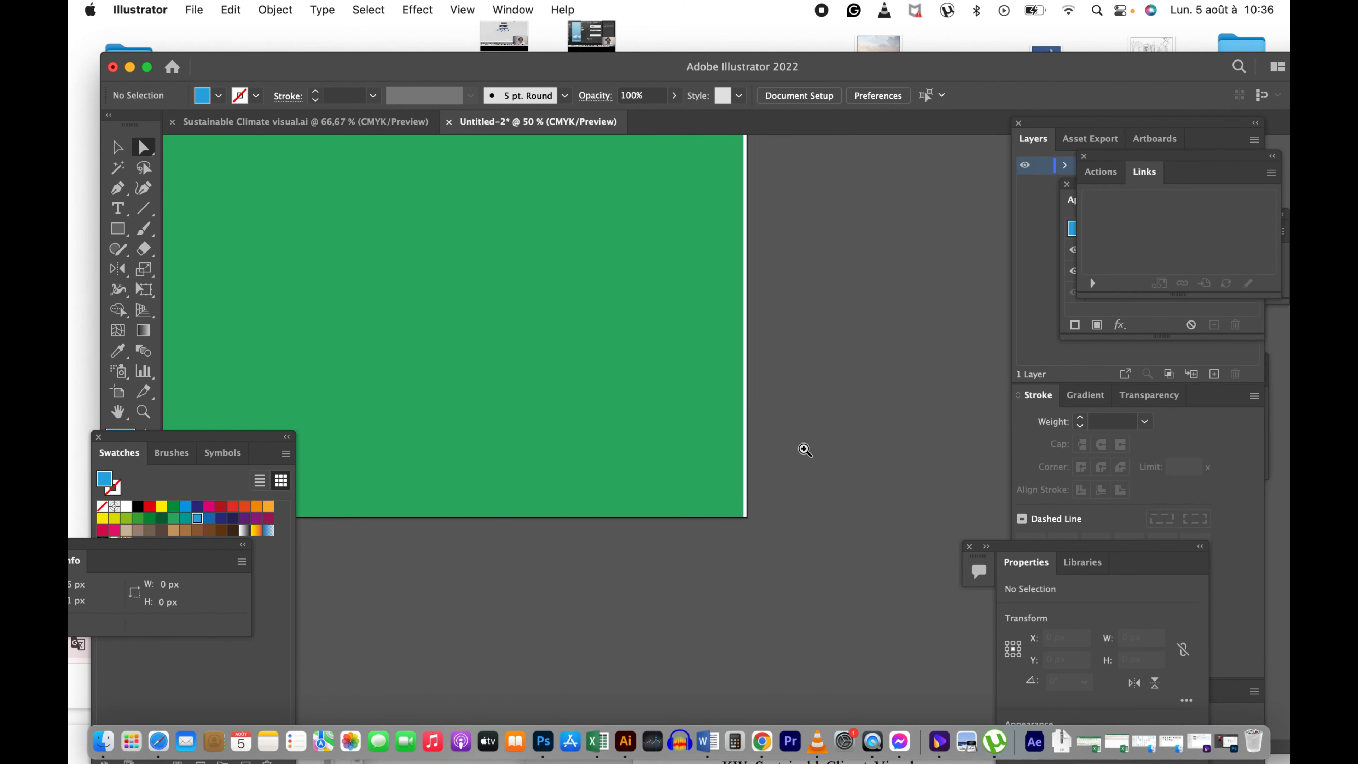
key("super+minus")
key("super+minus")
key("super+minus")
key("super+minus")
key("super+minus")
left_click_drag(737, 394, 790, 447)
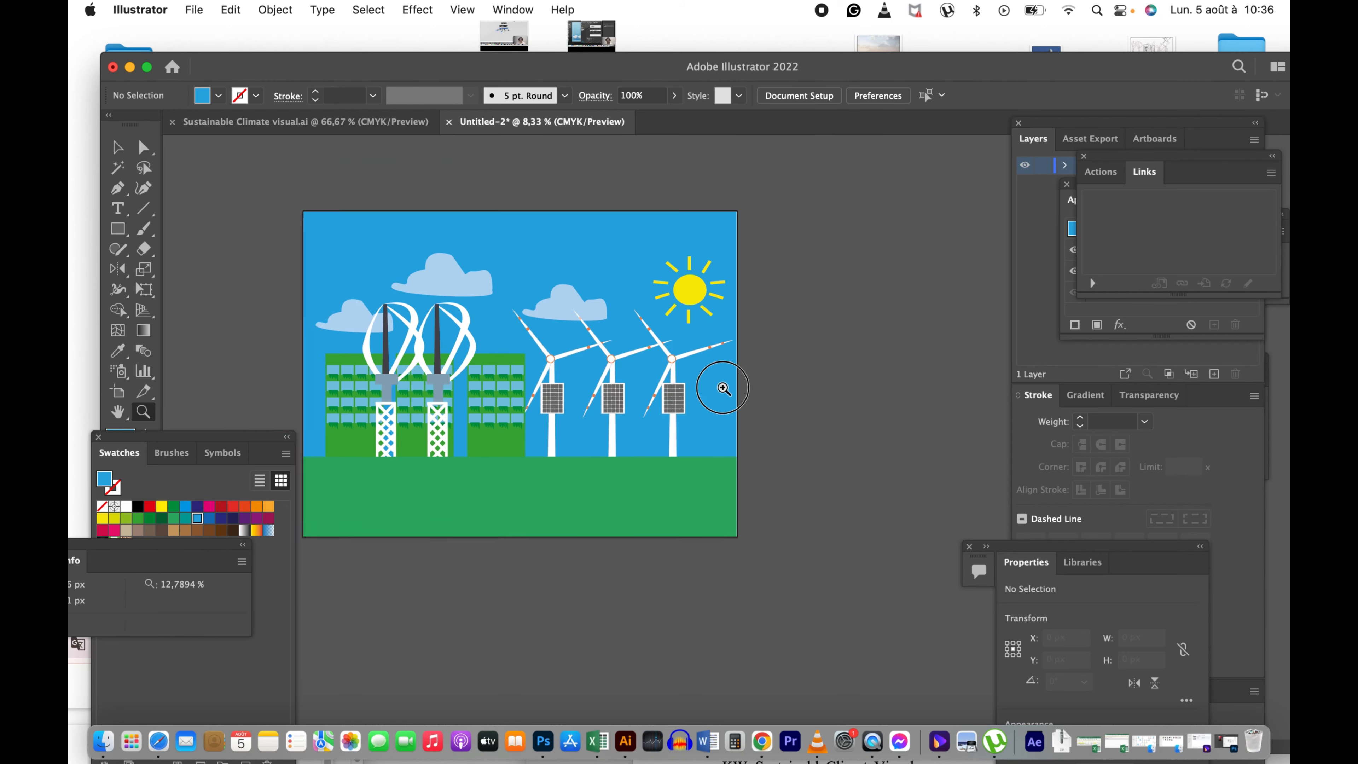
left_click(723, 388)
key("v")
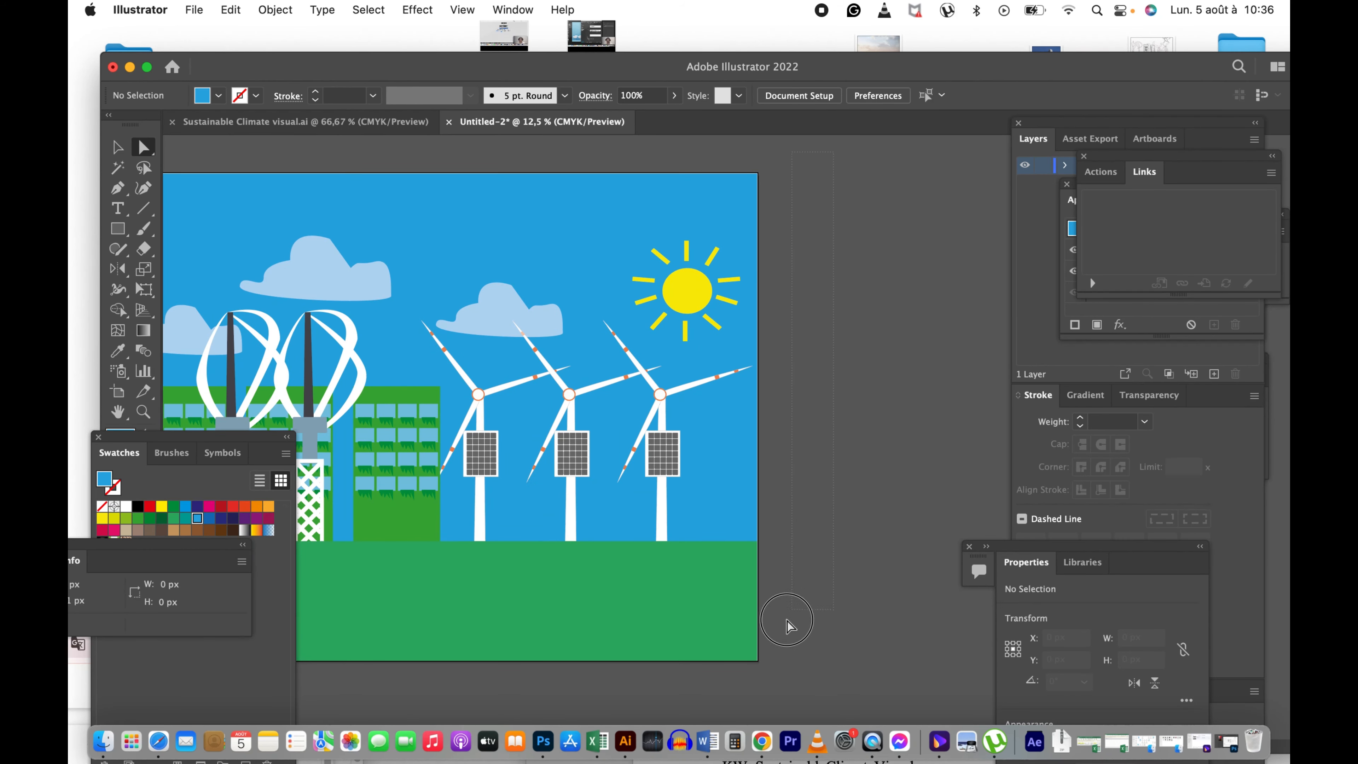
left_click_drag(786, 620, 753, 669)
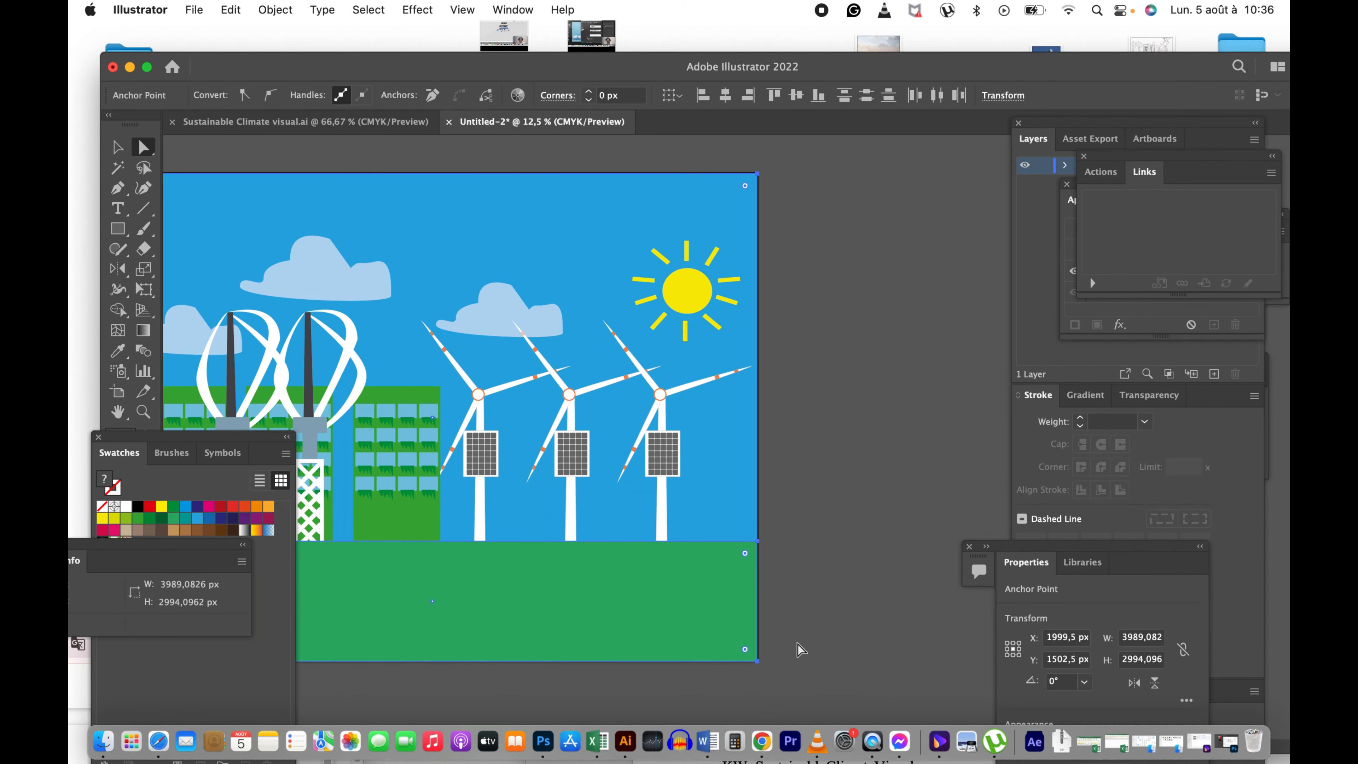
key("Right")
key("Right")
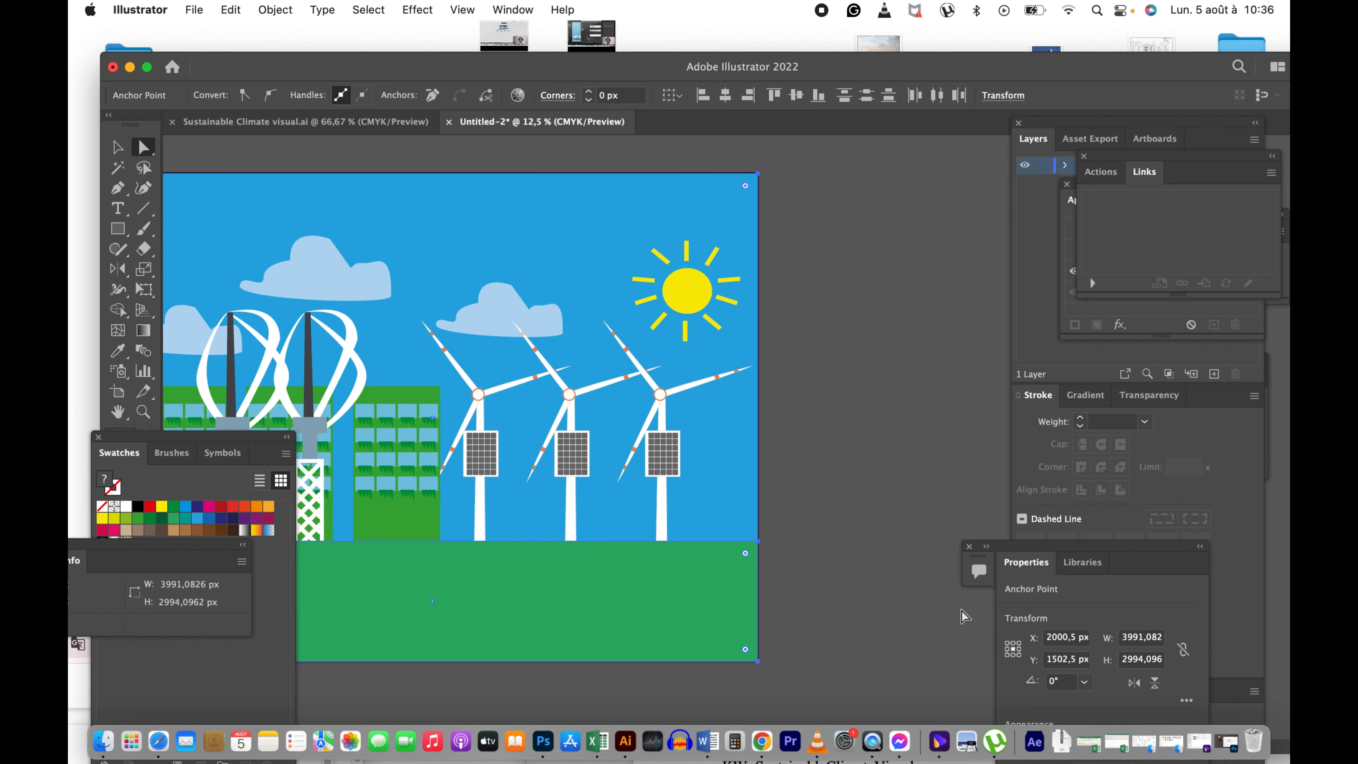
left_click(838, 416)
Step: Nudge the sky rectangle's upper edge up by about 2 px and back down again
scroll(742, 358, "up", 3)
scroll(743, 358, "left", 5)
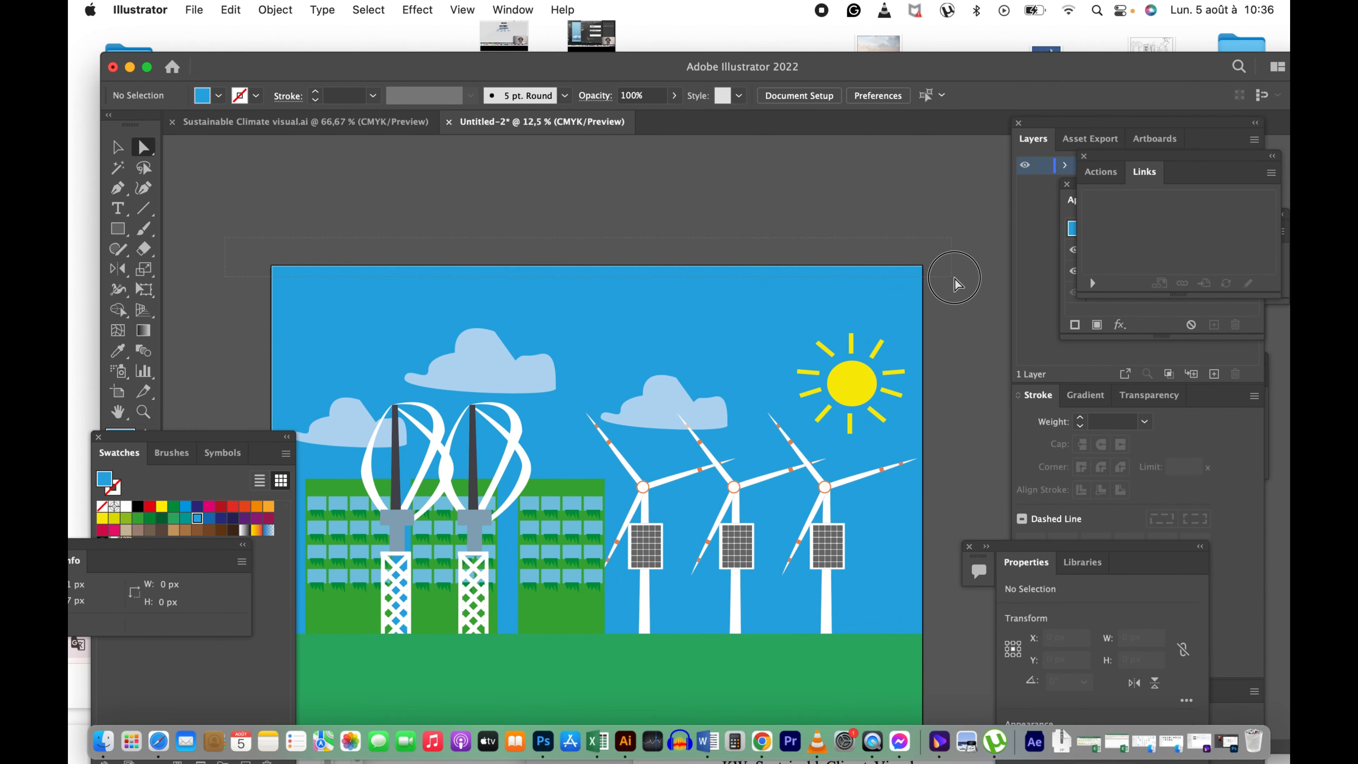
left_click(925, 264)
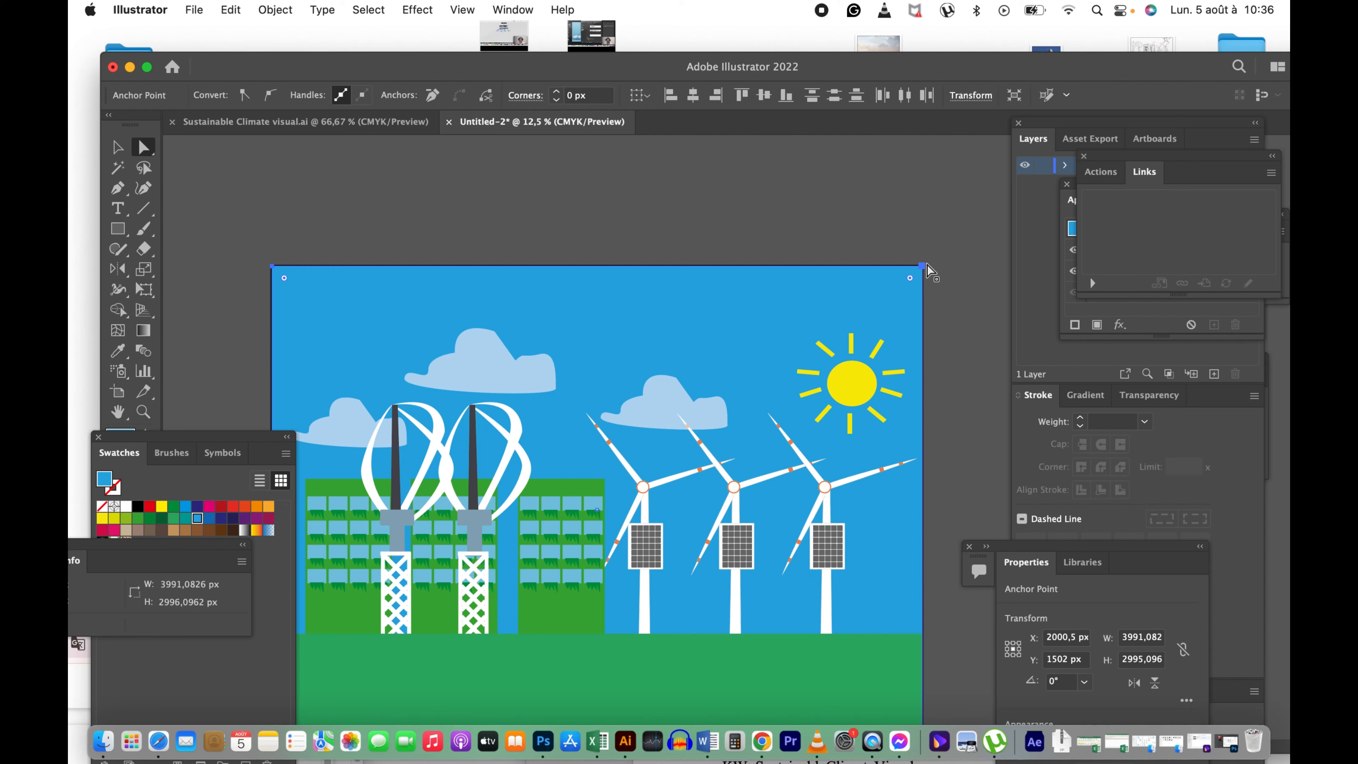
left_click(759, 209)
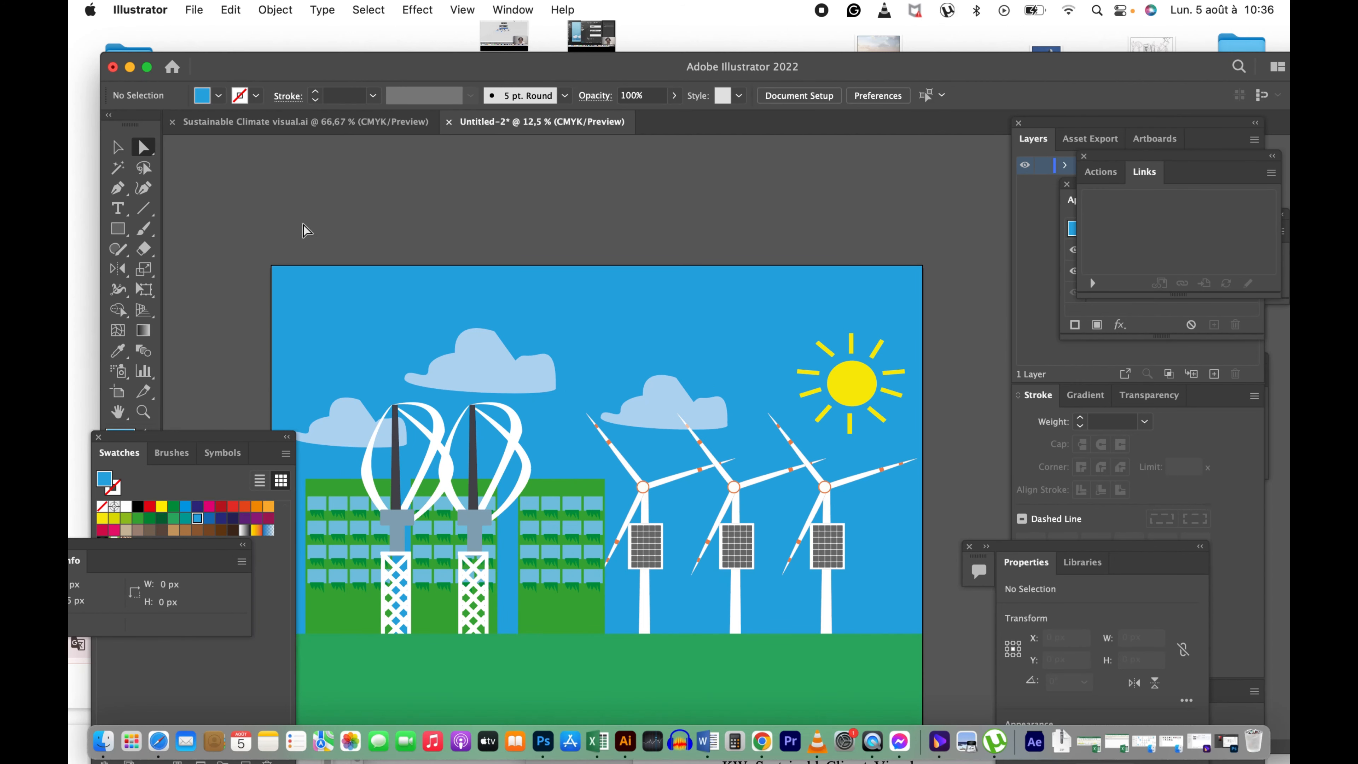
left_click(923, 265)
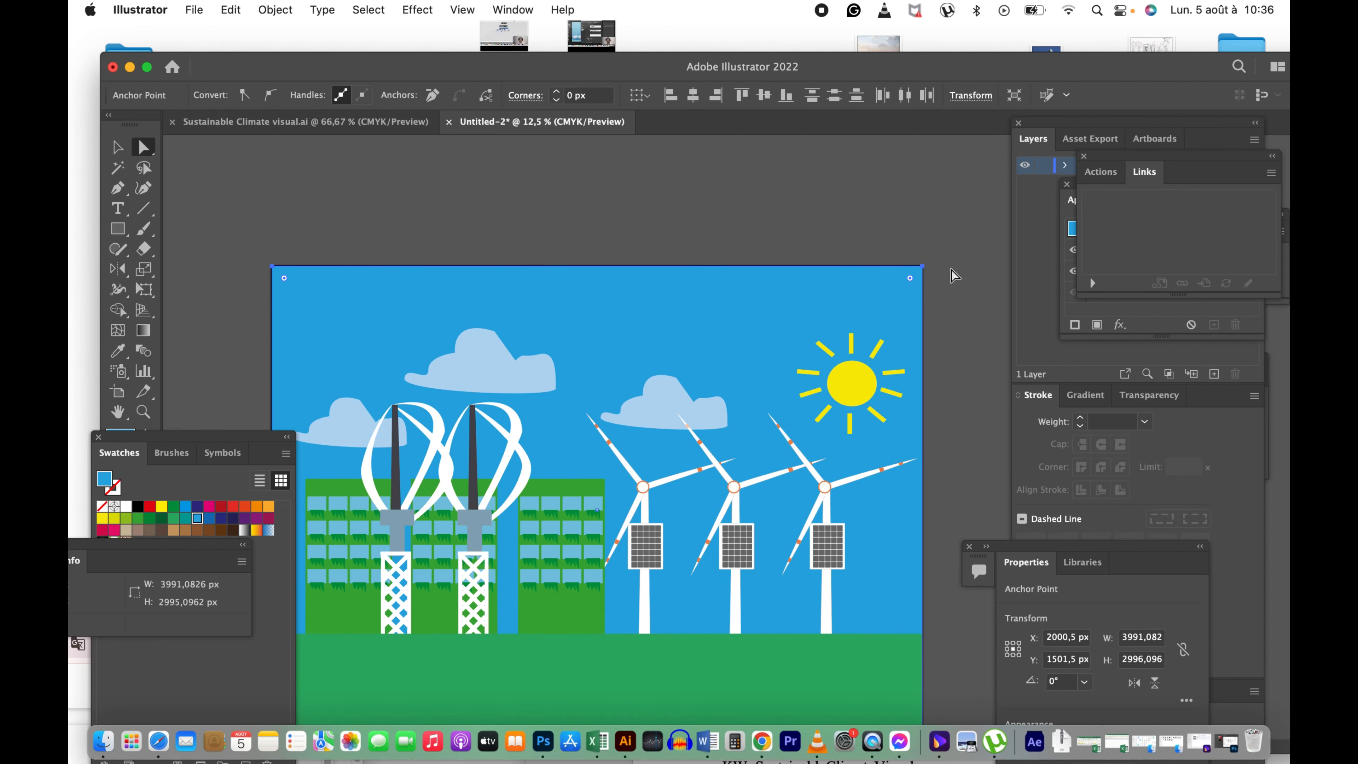
left_click(785, 207)
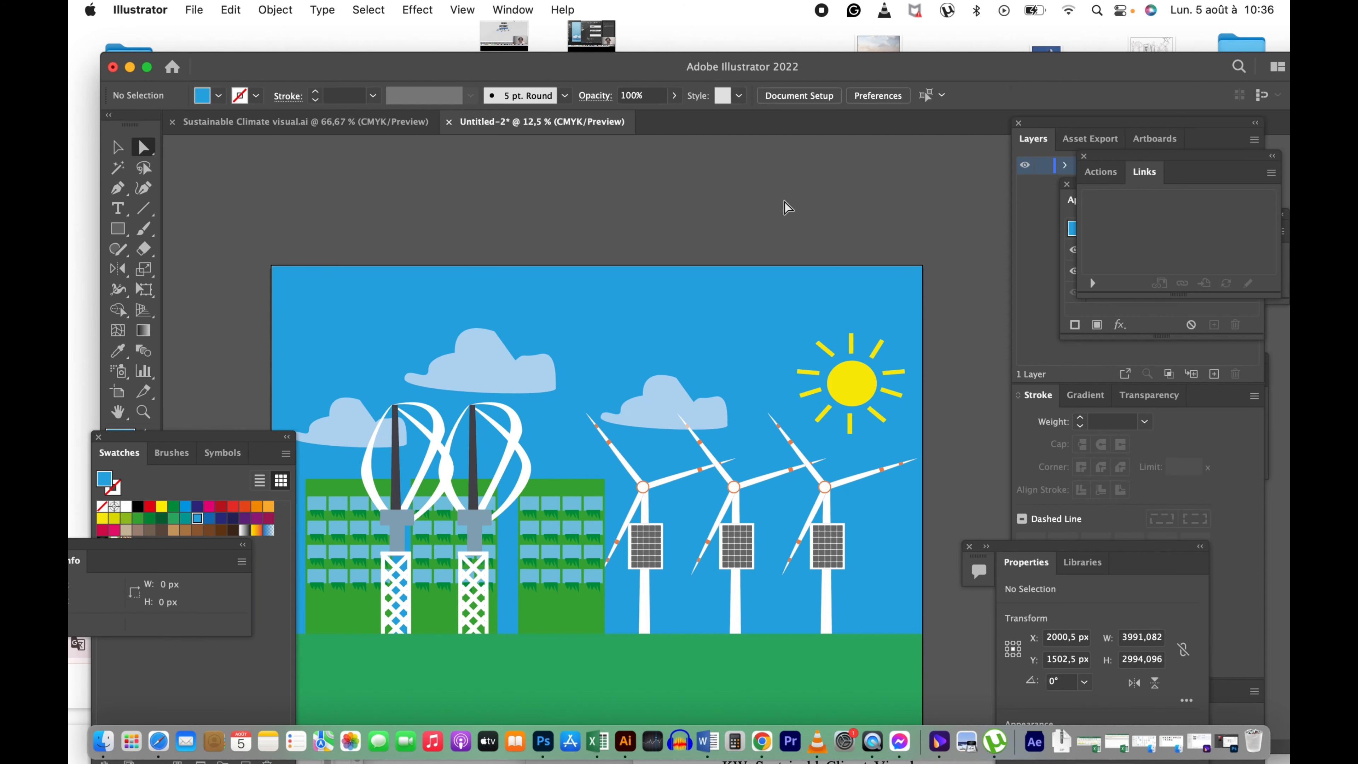
Step: Check the left-side anchor points of the sky and ground rectangles against the artboard border
left_click_drag(676, 303, 819, 228)
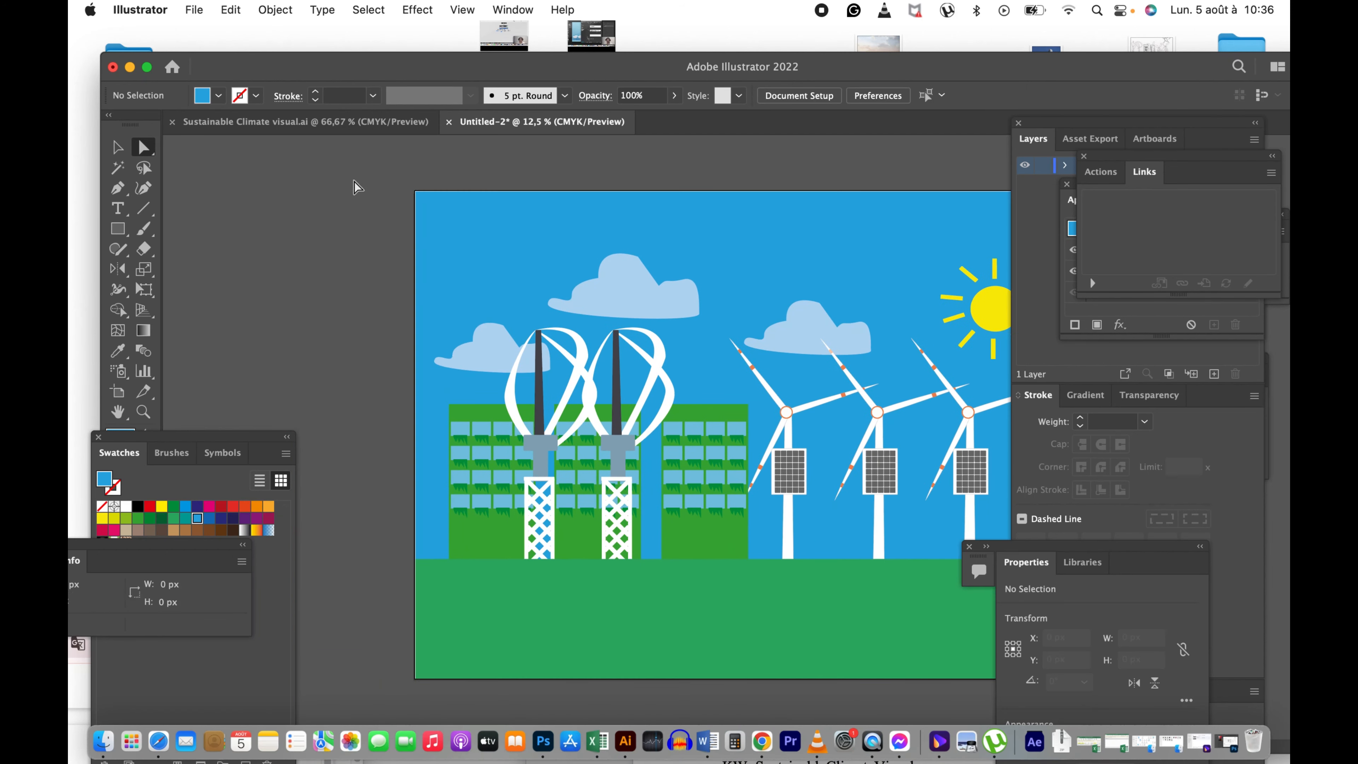
left_click_drag(440, 674, 422, 691)
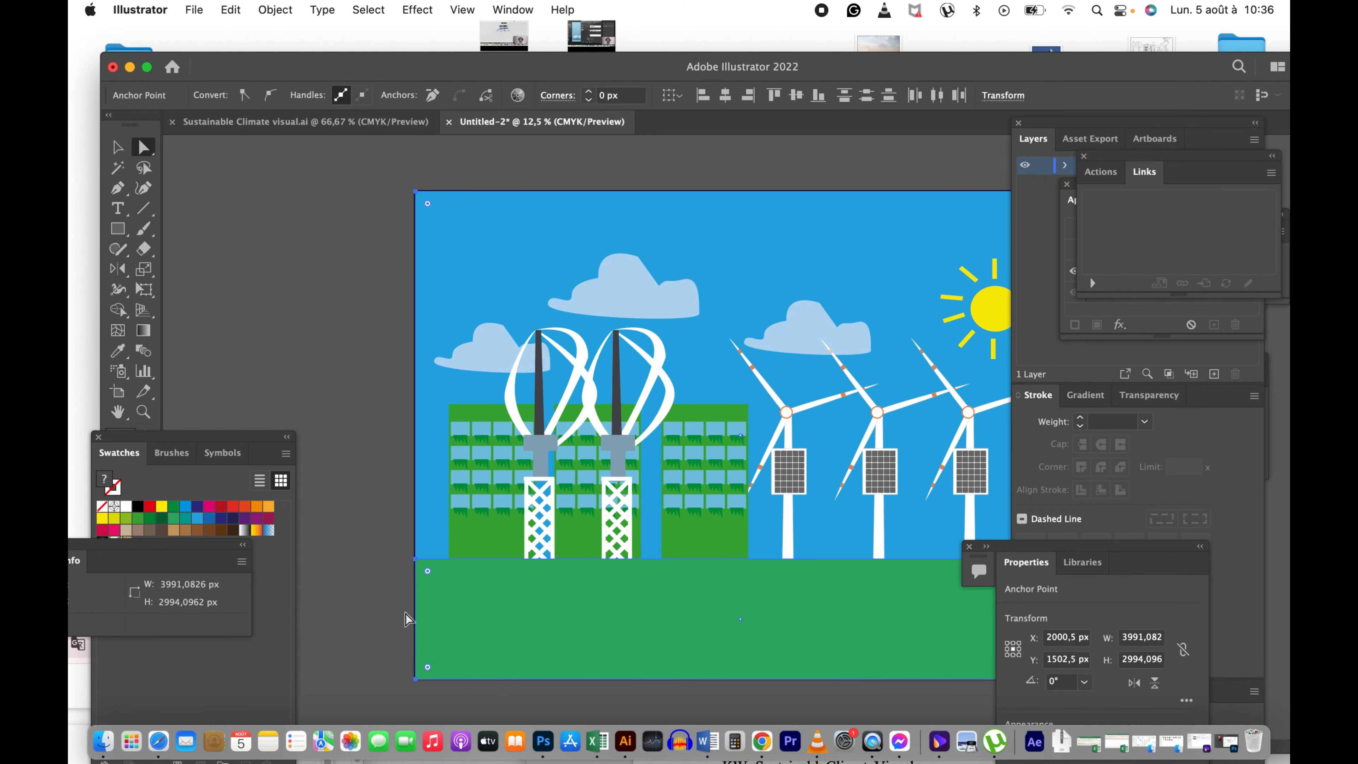
left_click(339, 390)
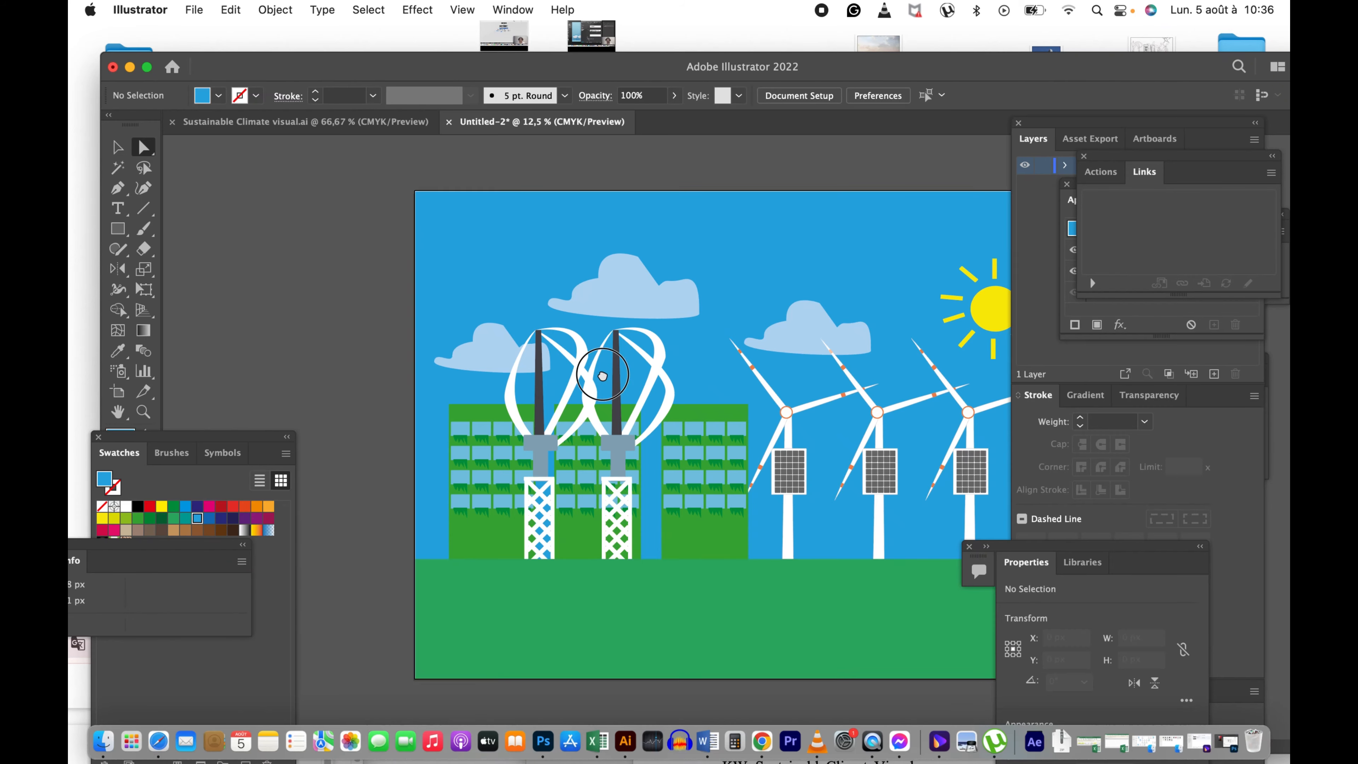
scroll(454, 364, "right", 5)
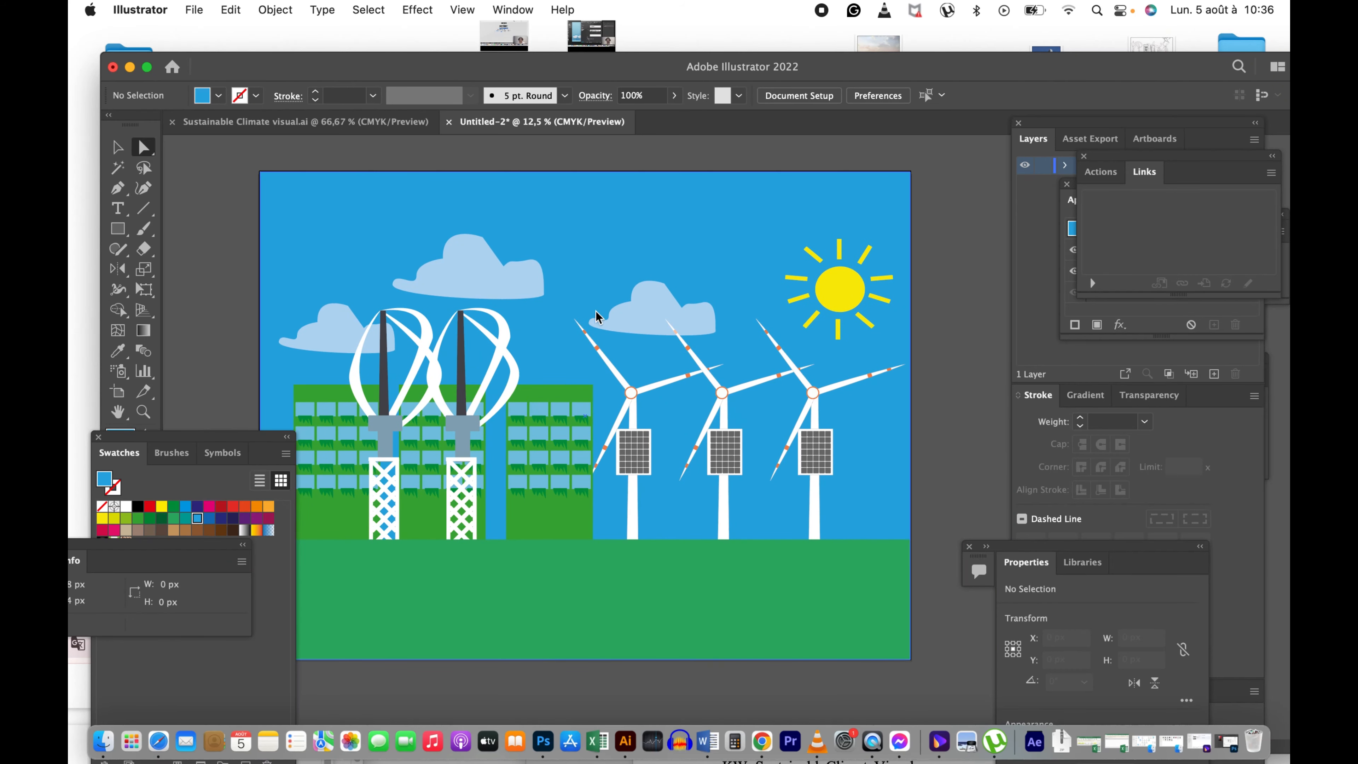
Step: Save the document as "sust ok" in Adobe Illustrator format, version Illustrator 2020, in the Sustainable Climate visual folder
key("super+s")
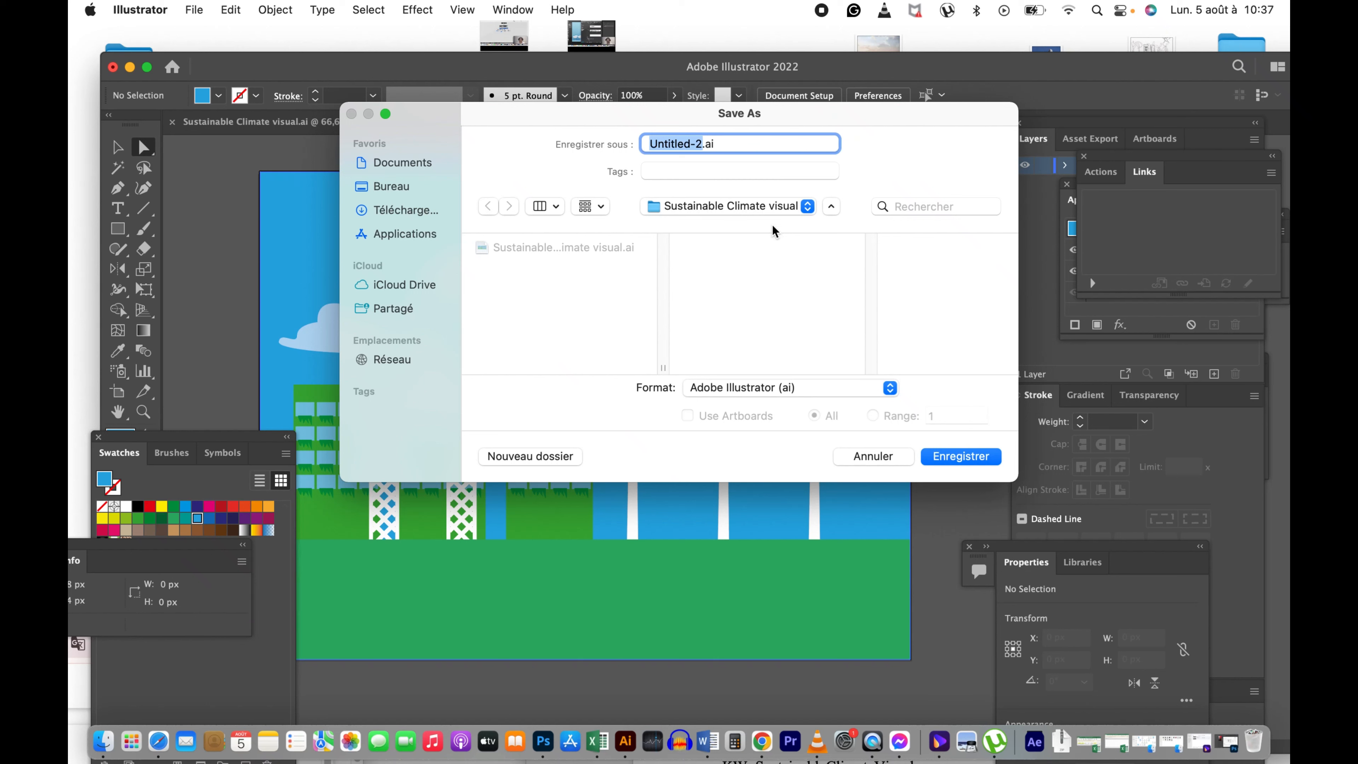
type("sust ok")
left_click(960, 458)
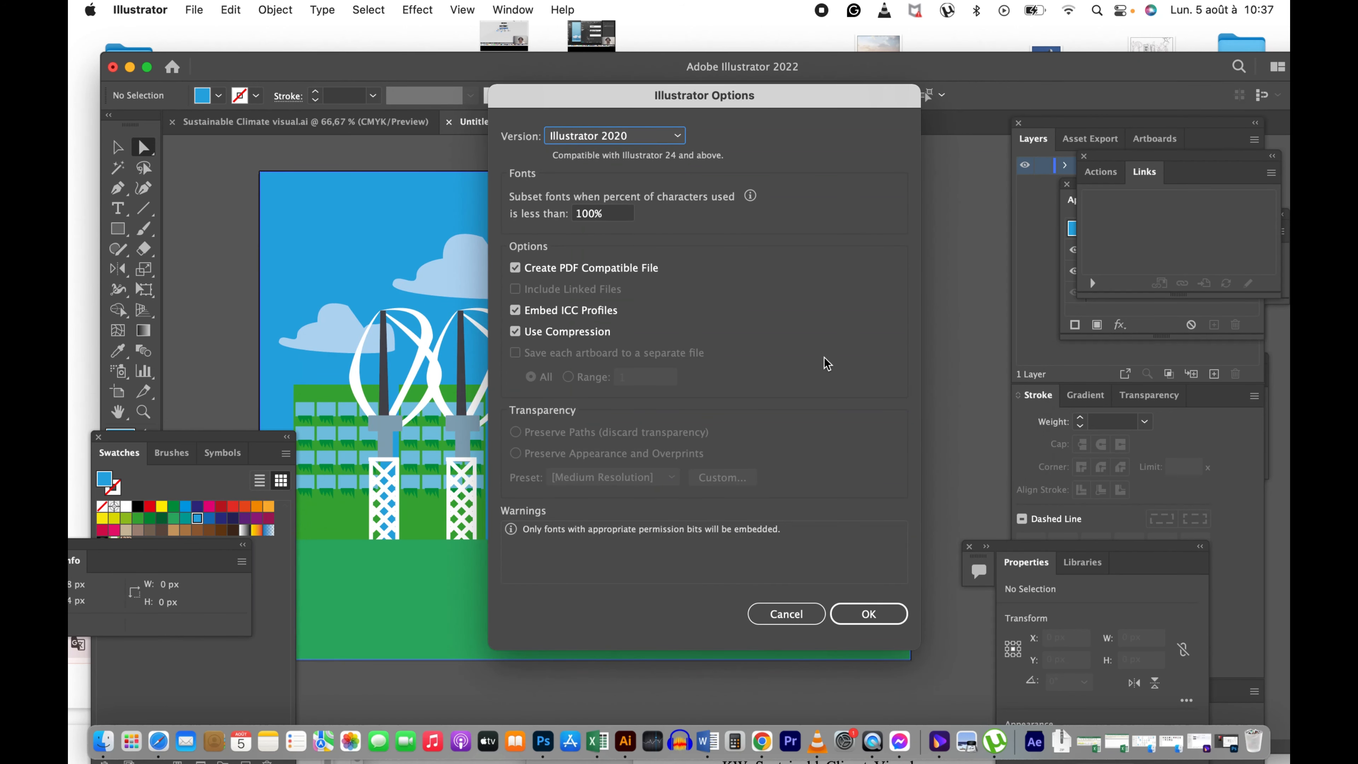
left_click(872, 614)
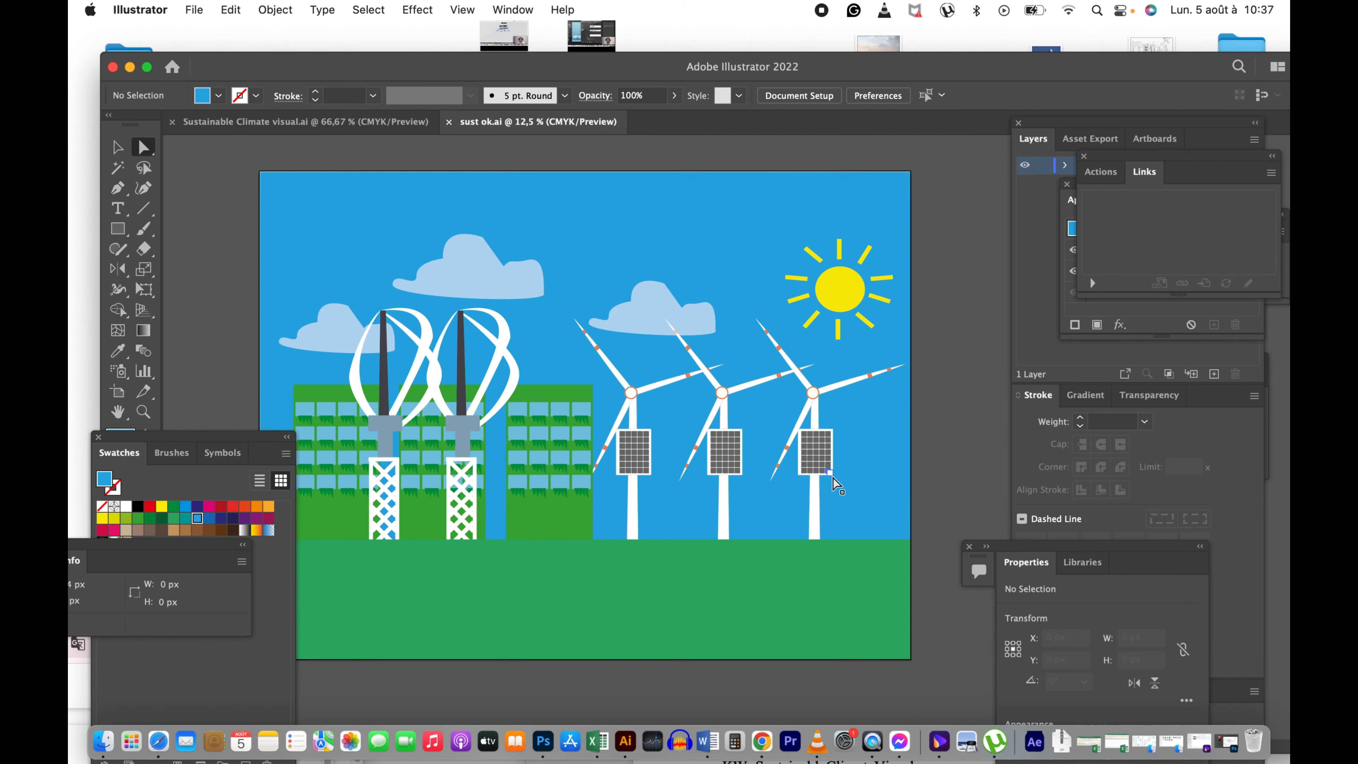
Step: Reposition the application window and move the Swatches and Info panels clear of the artwork
left_click_drag(801, 67, 769, 36)
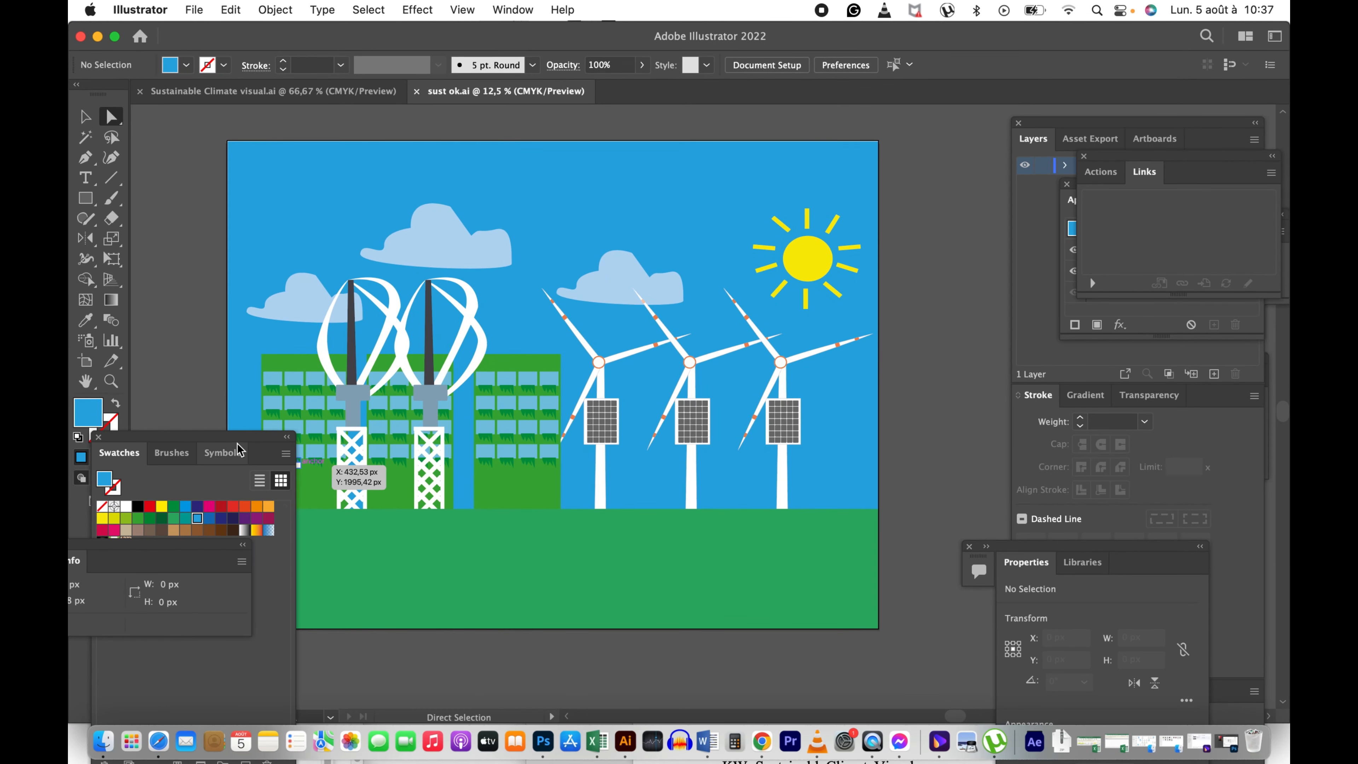
mouse_move(242, 436)
left_mouse_down()
mouse_move(165, 615)
mouse_move(142, 633)
left_mouse_up()
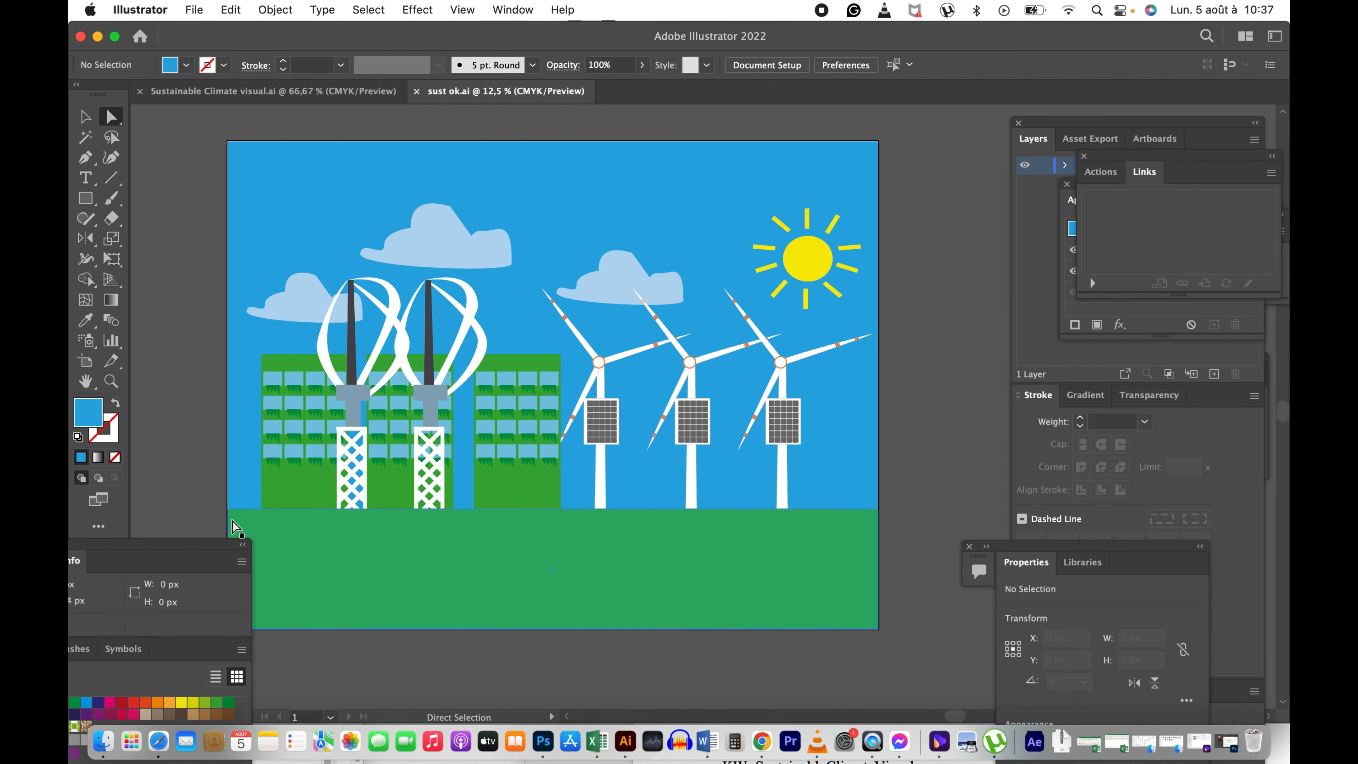
left_click_drag(235, 538, 176, 575)
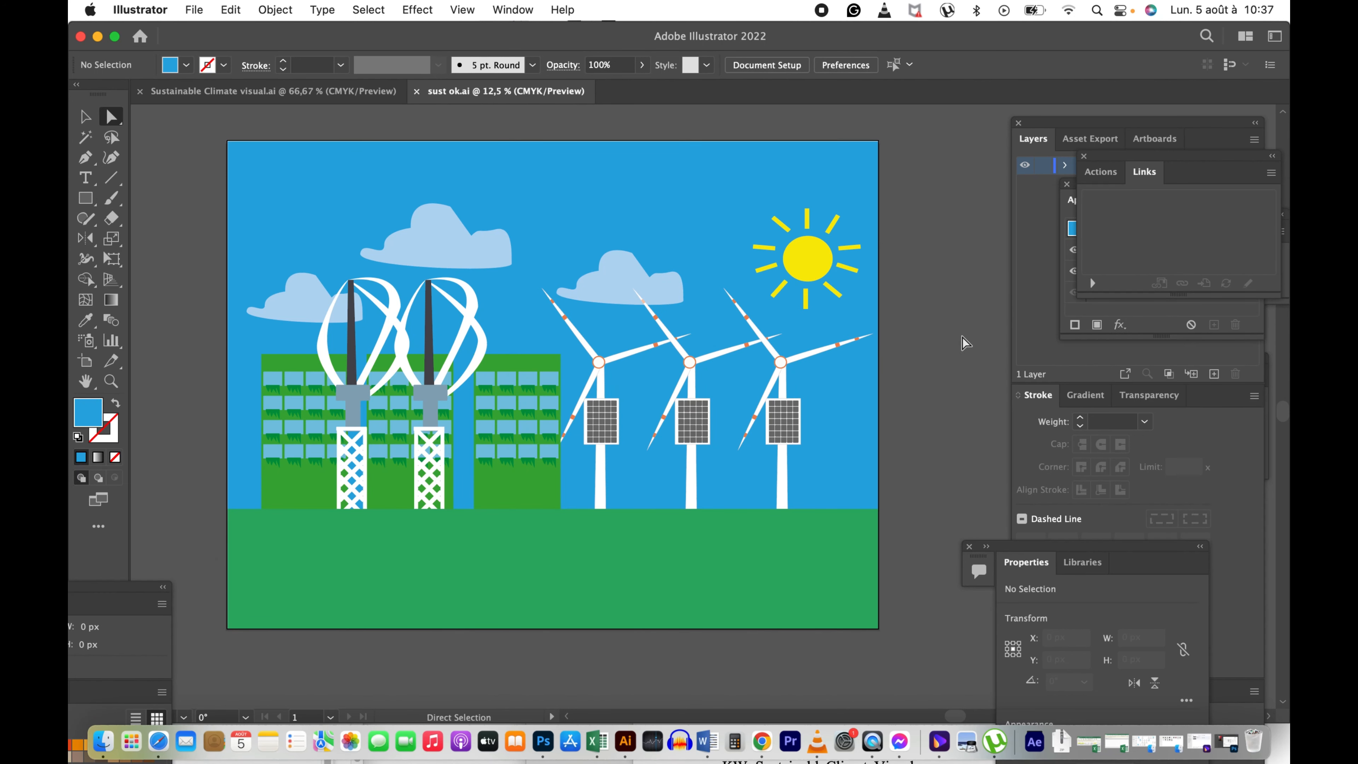
Step: Save the document again as "sust ok" in Illustrator EPS format with Use Artboards enabled, in the Sustainable Climate visual folder
left_click(193, 9)
mouse_move(327, 353)
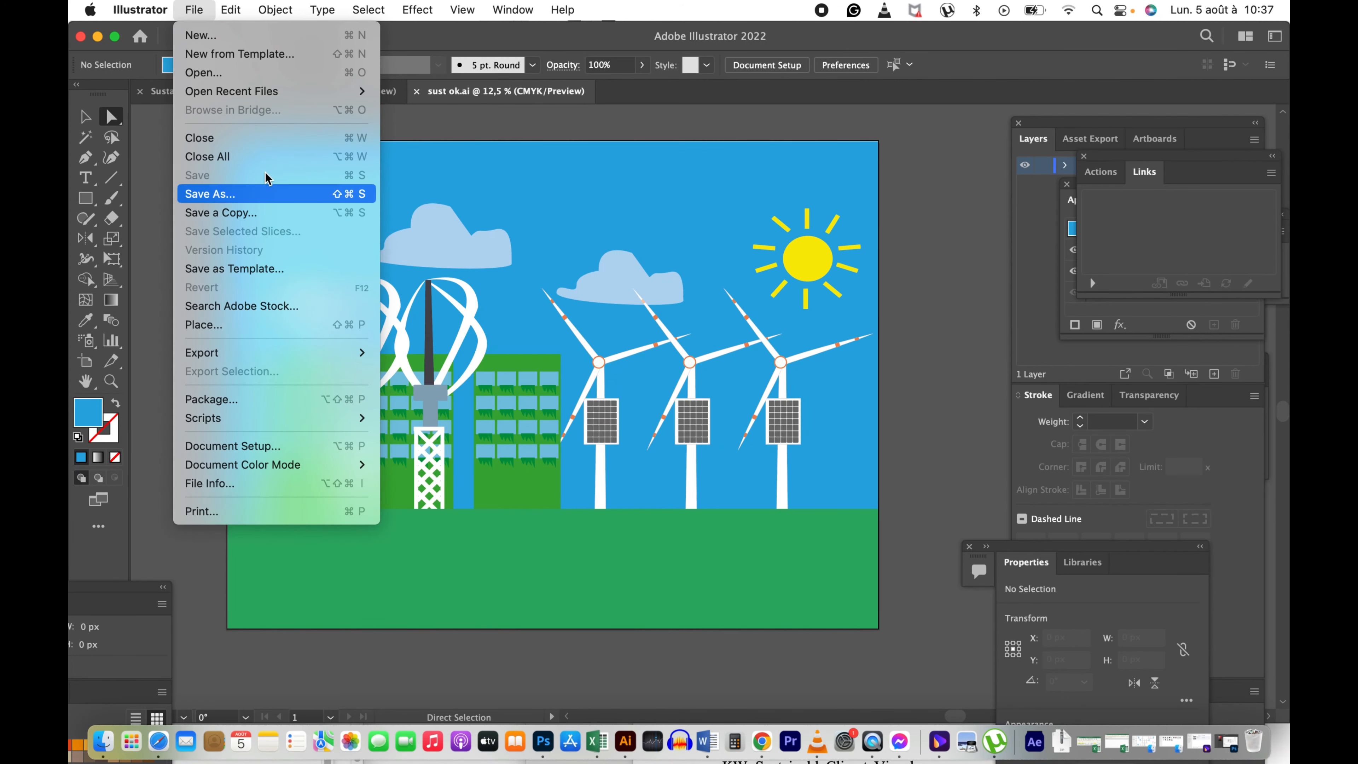
left_click(292, 195)
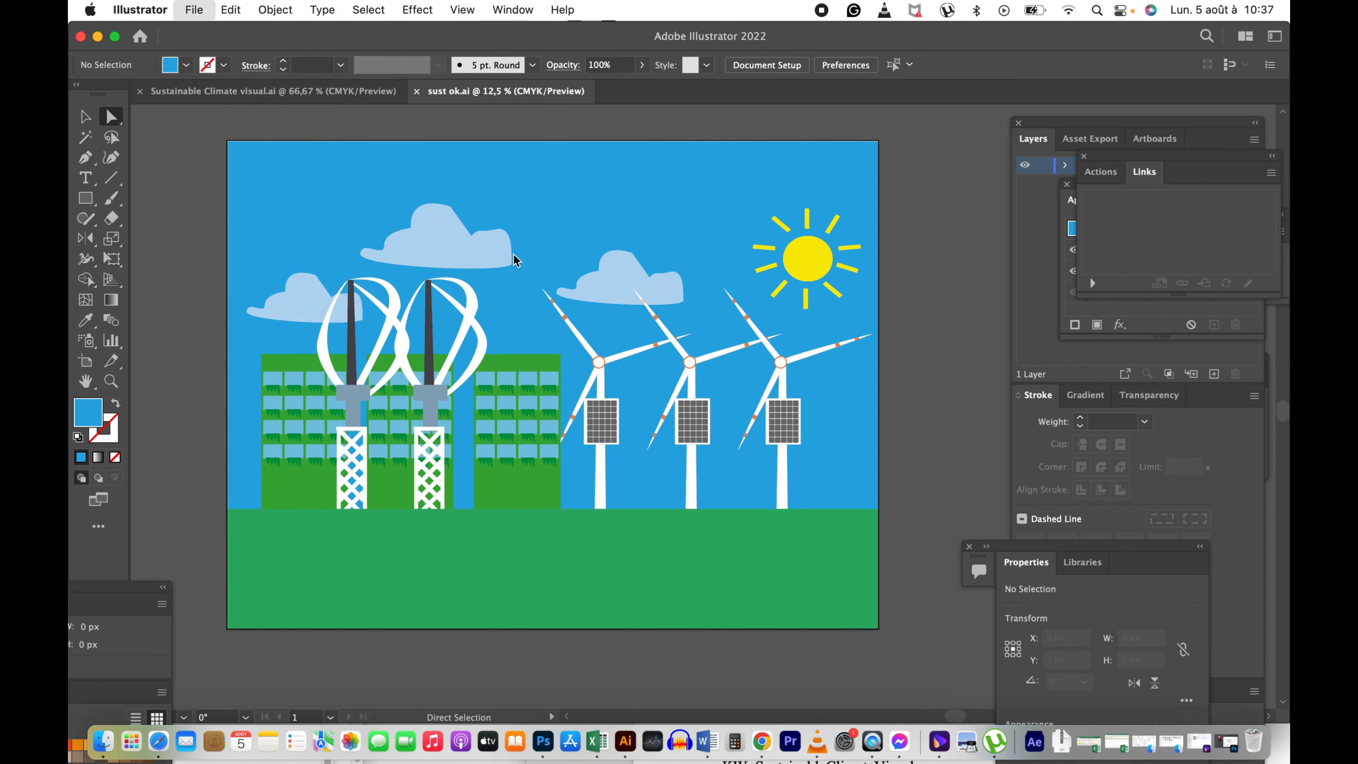
left_click(792, 393)
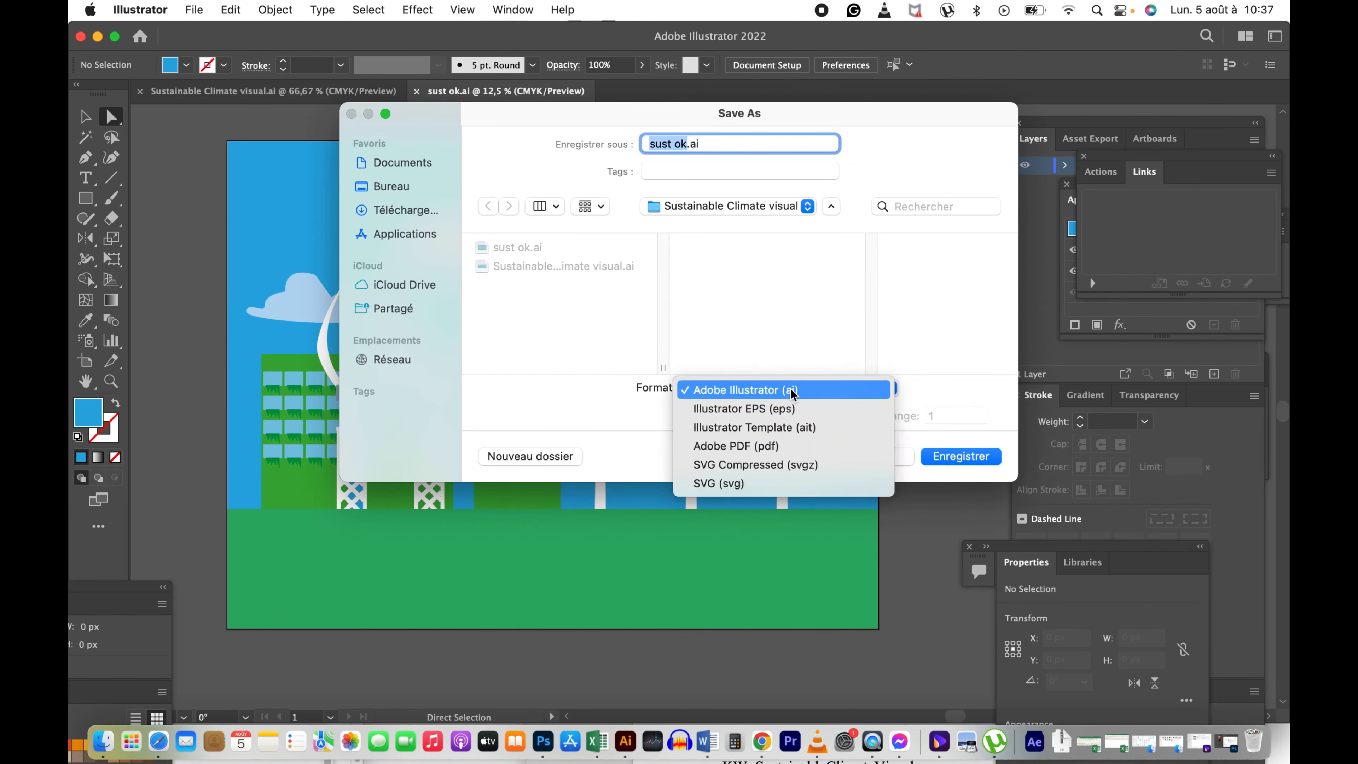
left_click(819, 410)
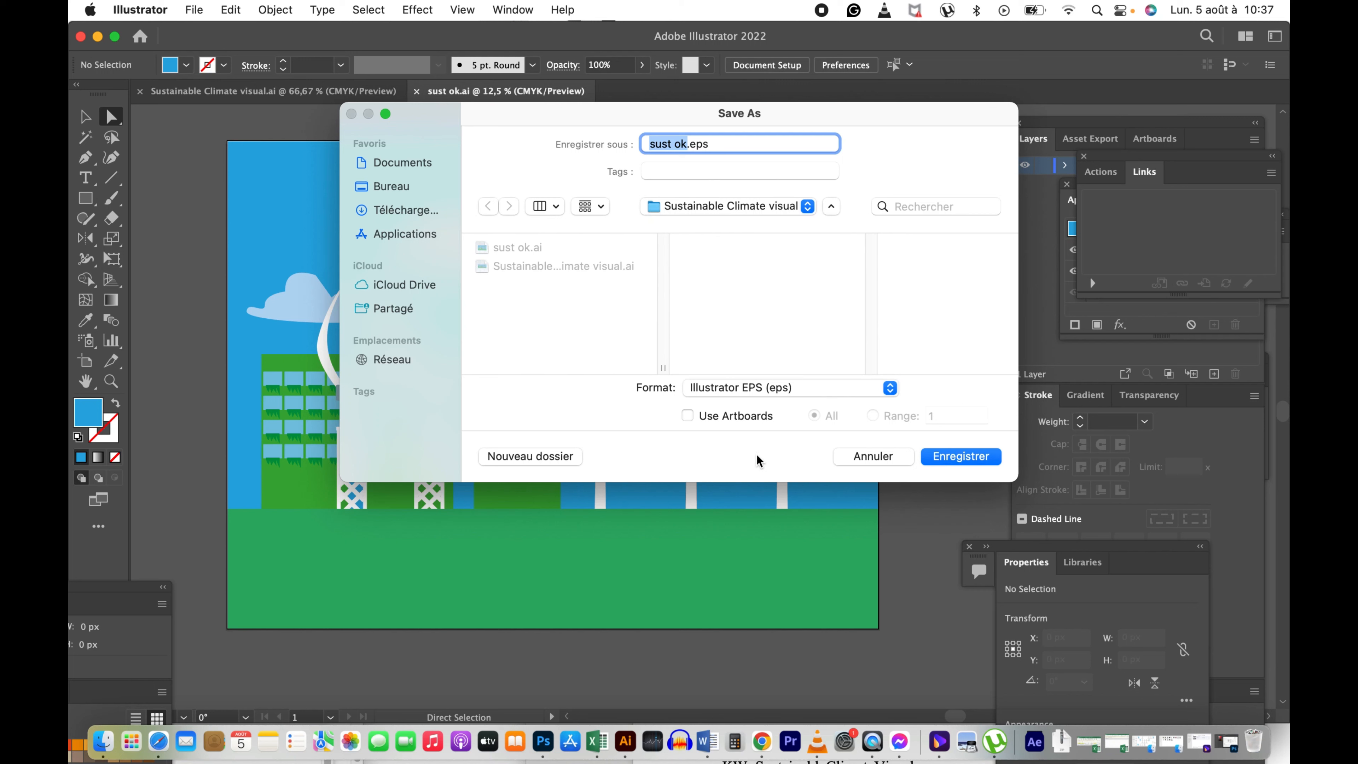
left_click(689, 417)
left_click(974, 459)
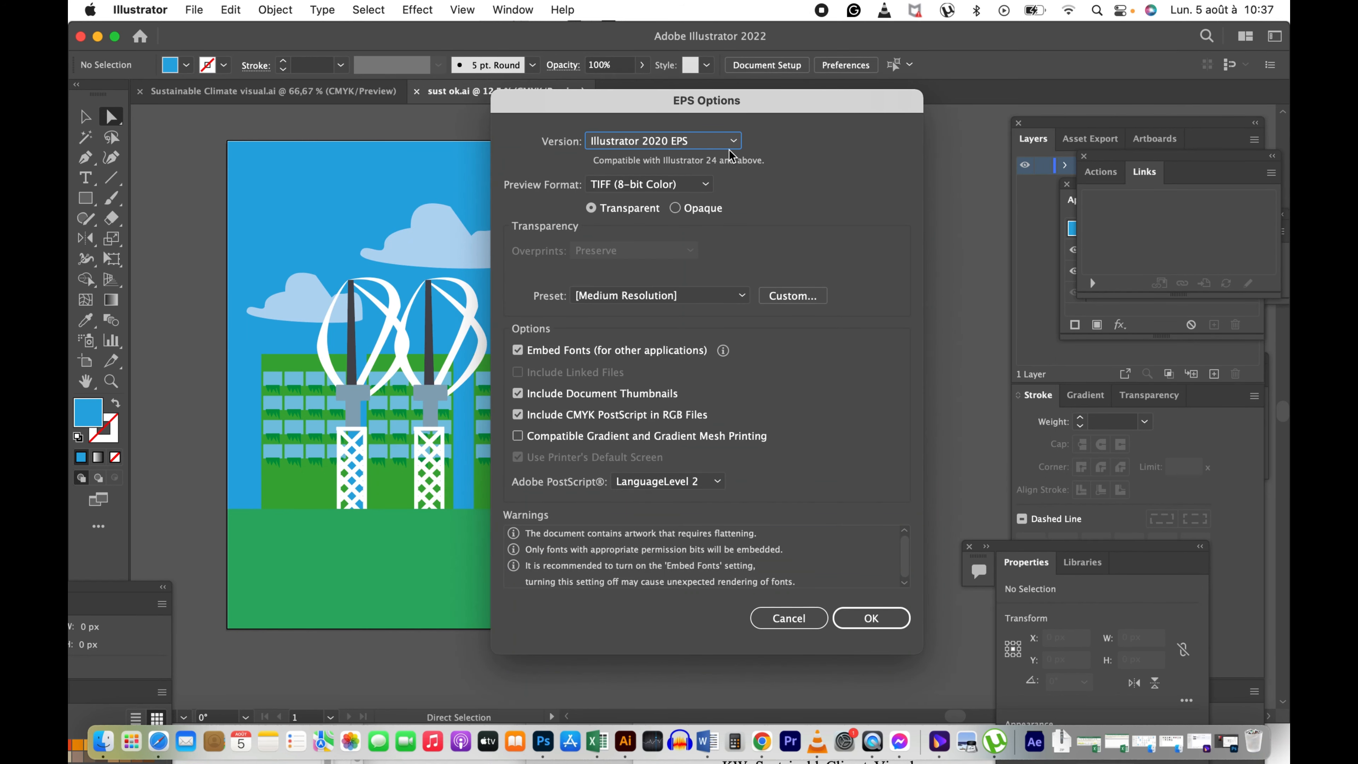
Step: Set the EPS version to Illustrator 8 EPS and complete the save, accepting the older format
left_click(668, 140)
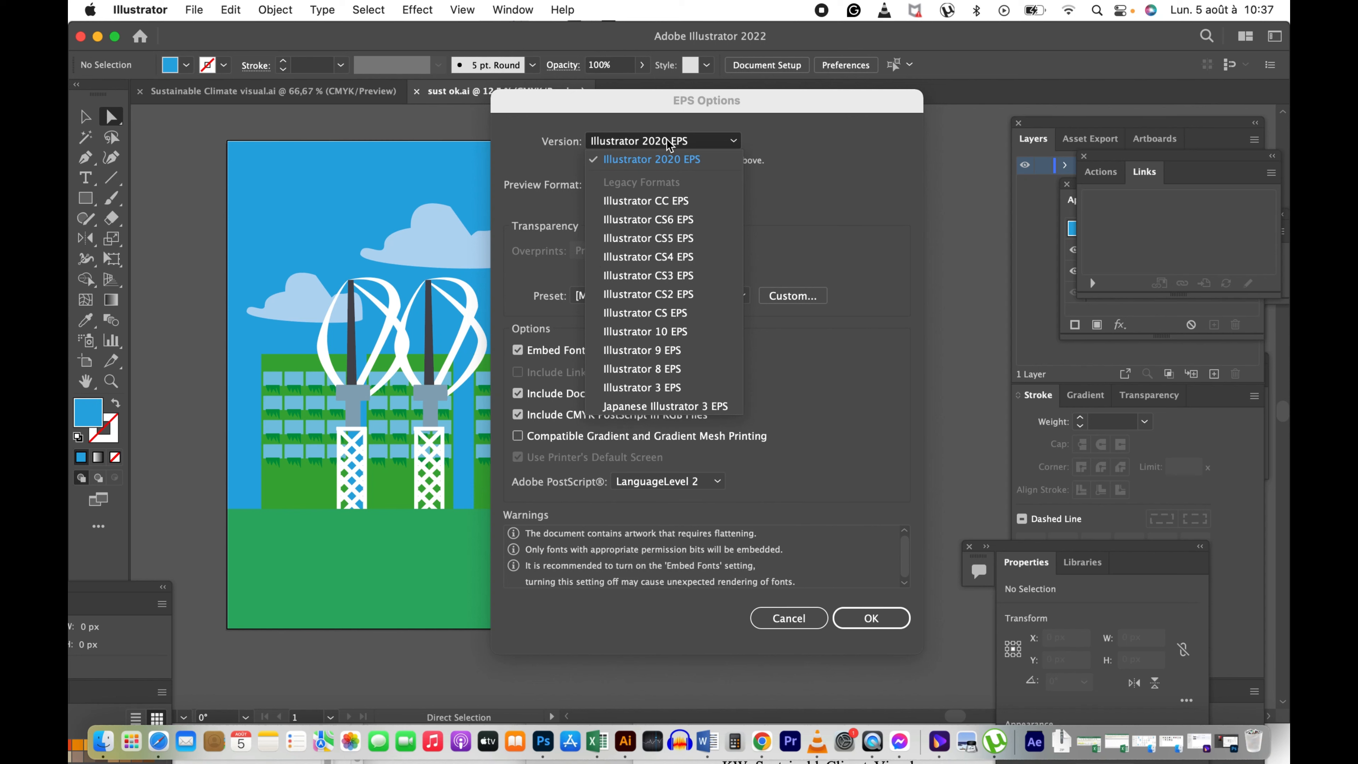
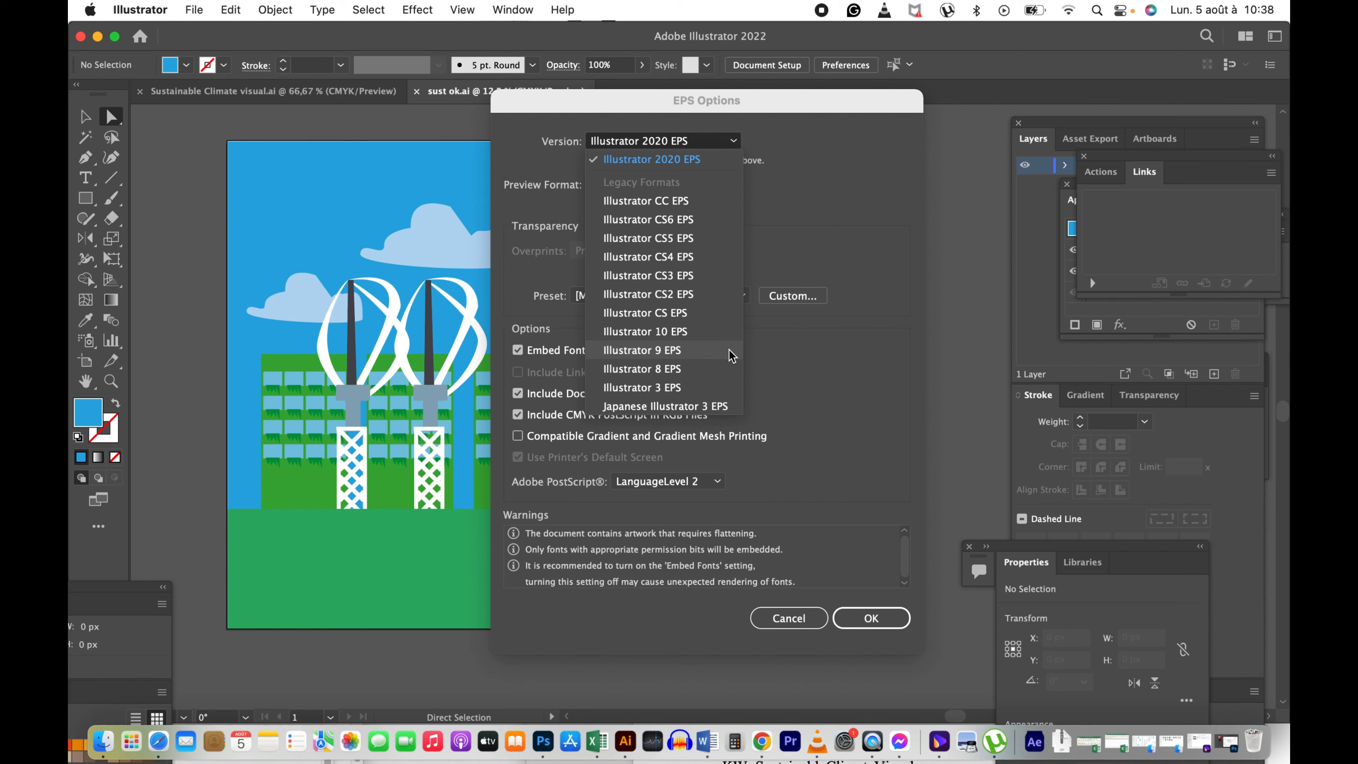
left_click(730, 368)
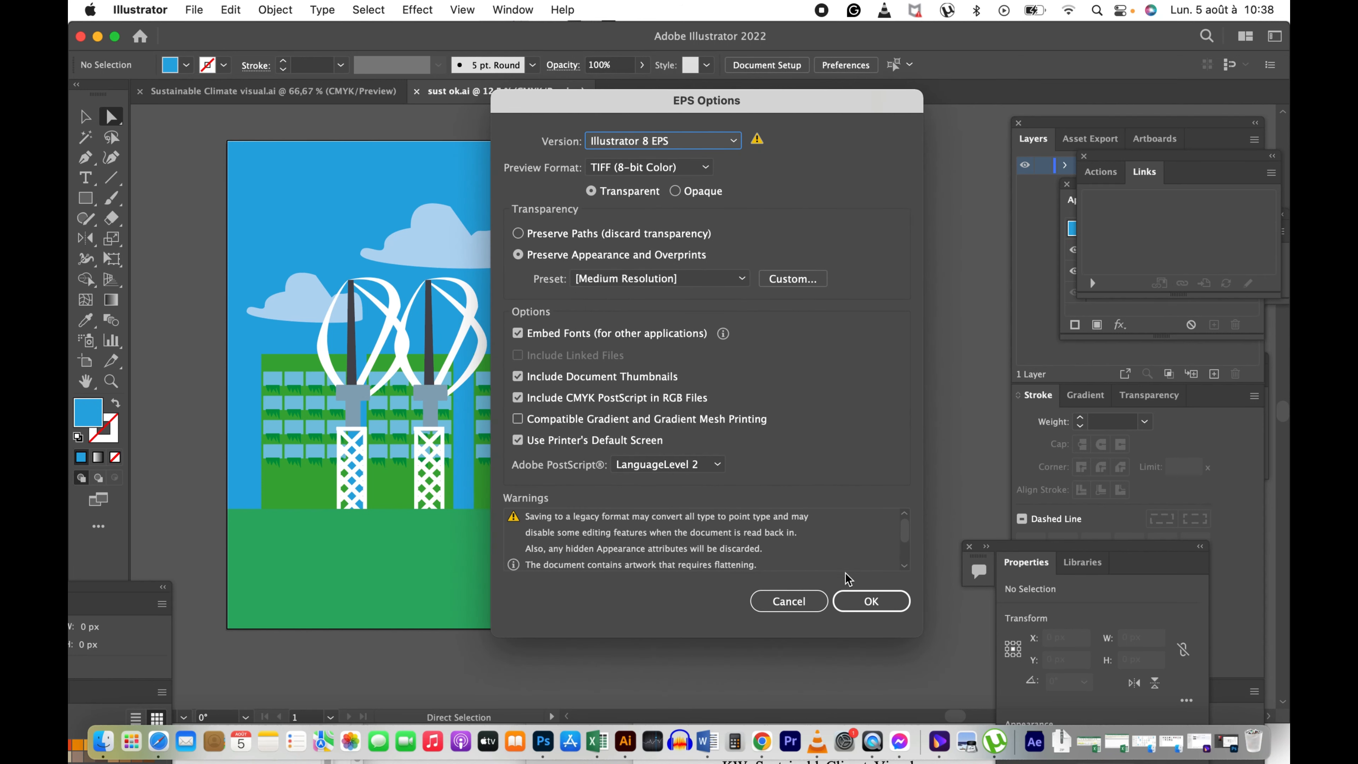
left_click(889, 606)
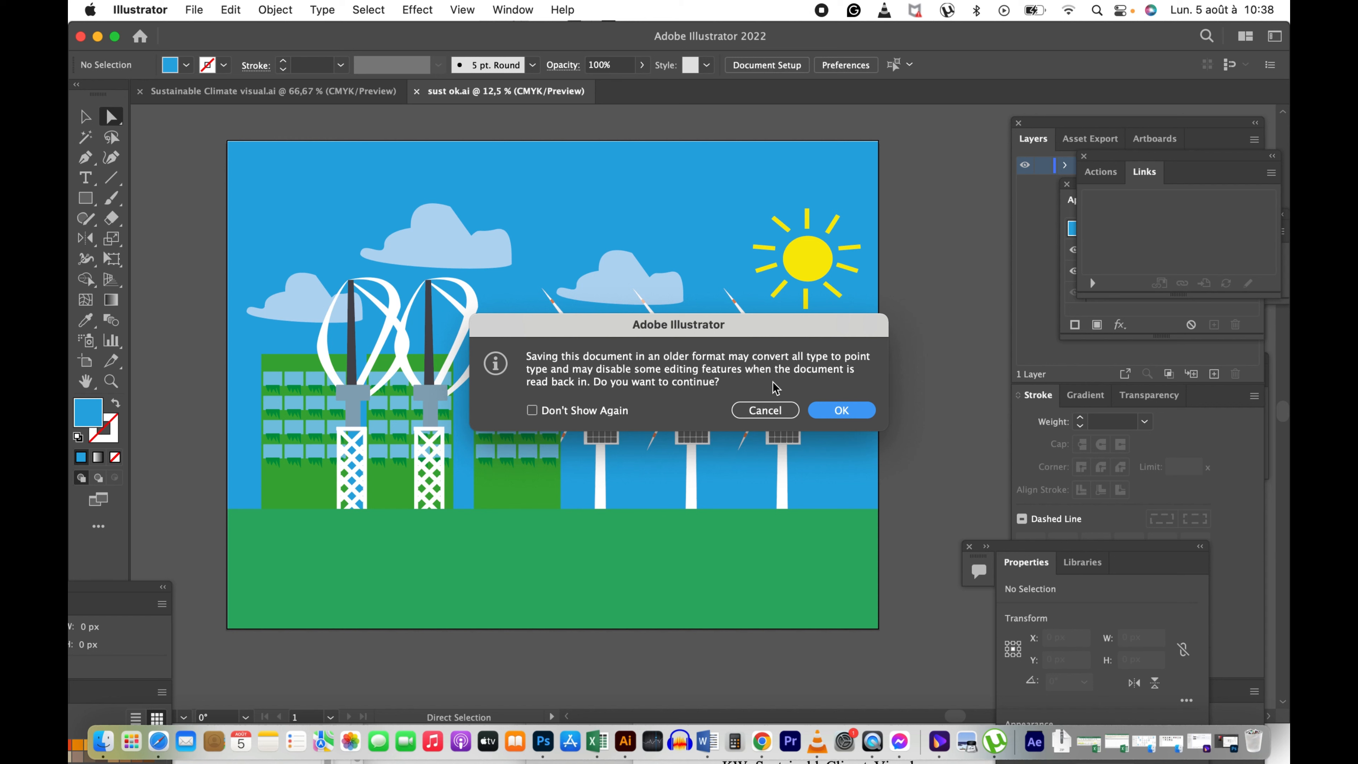
left_click(854, 411)
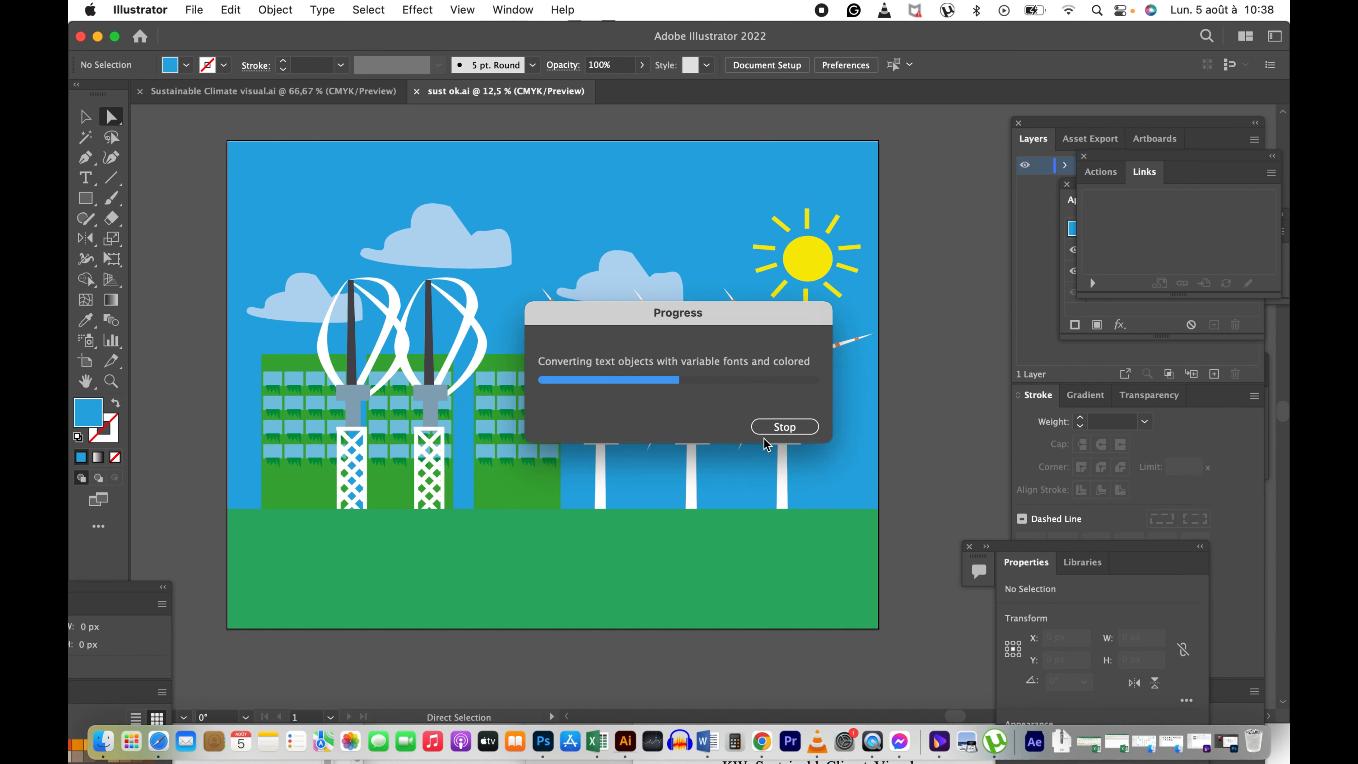
Step: Minimize the drawing window, open the Sustainable Climate visual folder in Finder and preview sust ok.eps
left_click(97, 36)
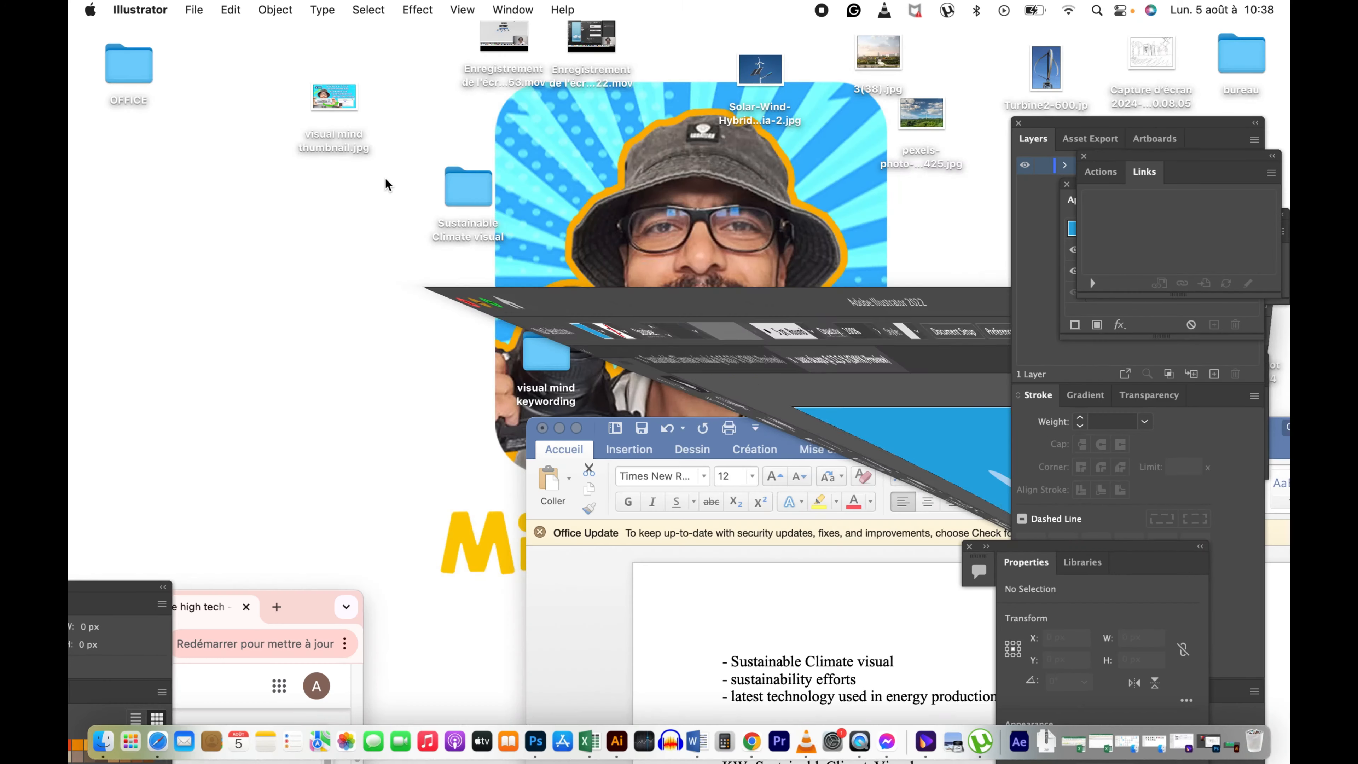
left_click(575, 275)
left_click(556, 361)
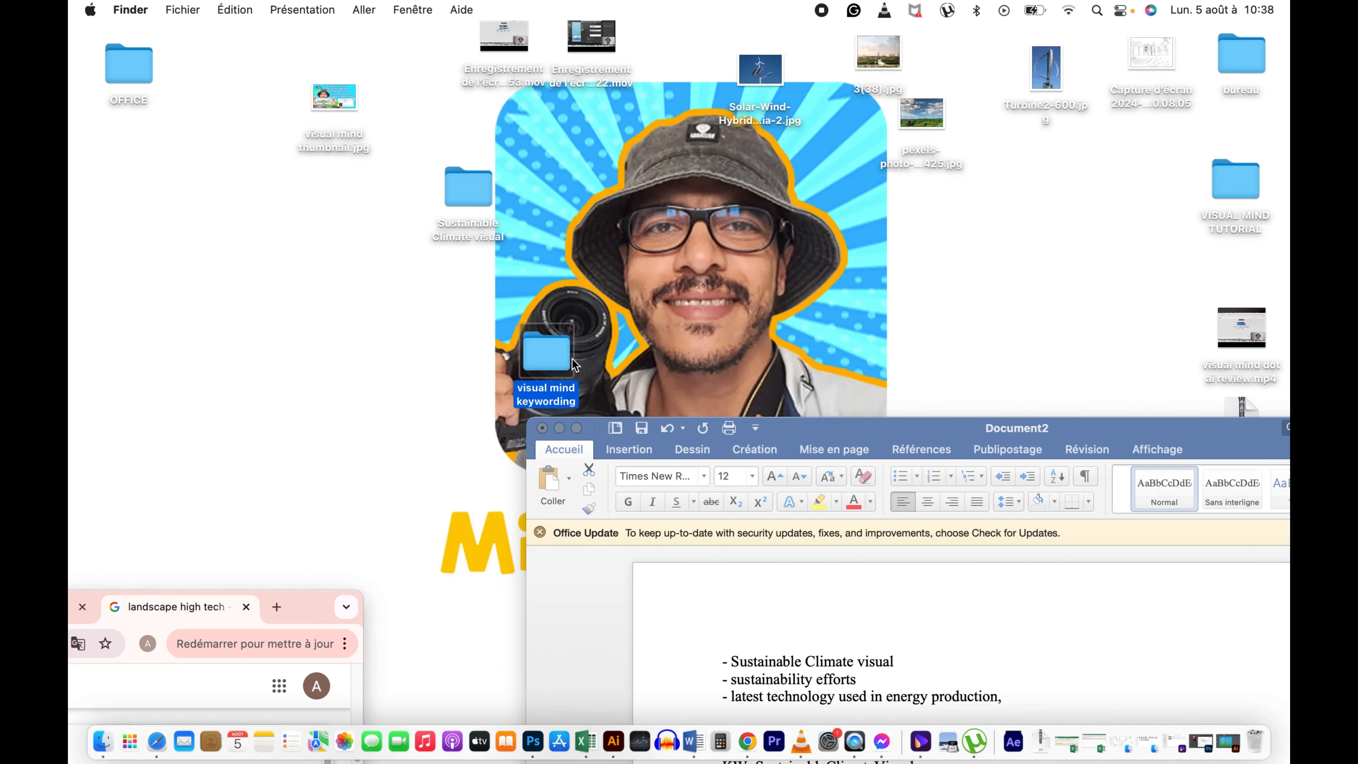
double_click(473, 203)
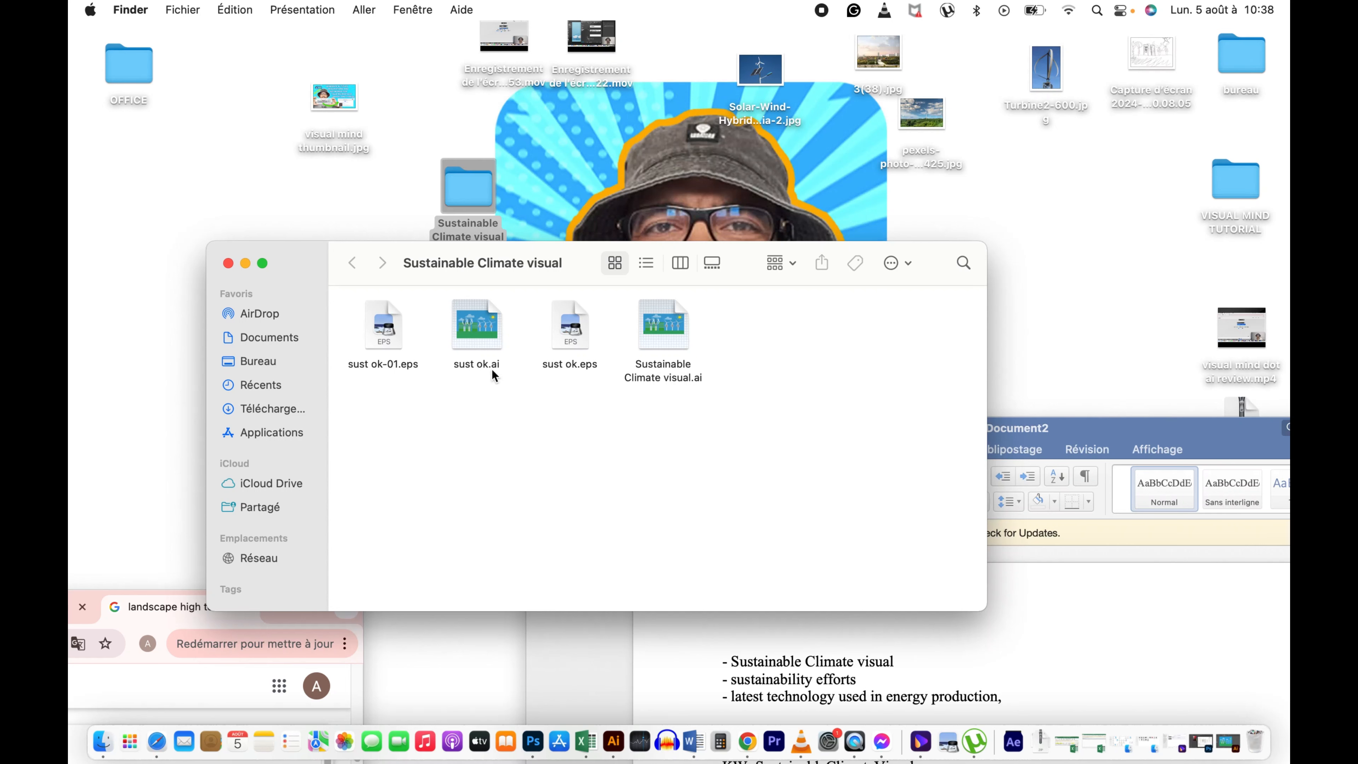
left_click(577, 337)
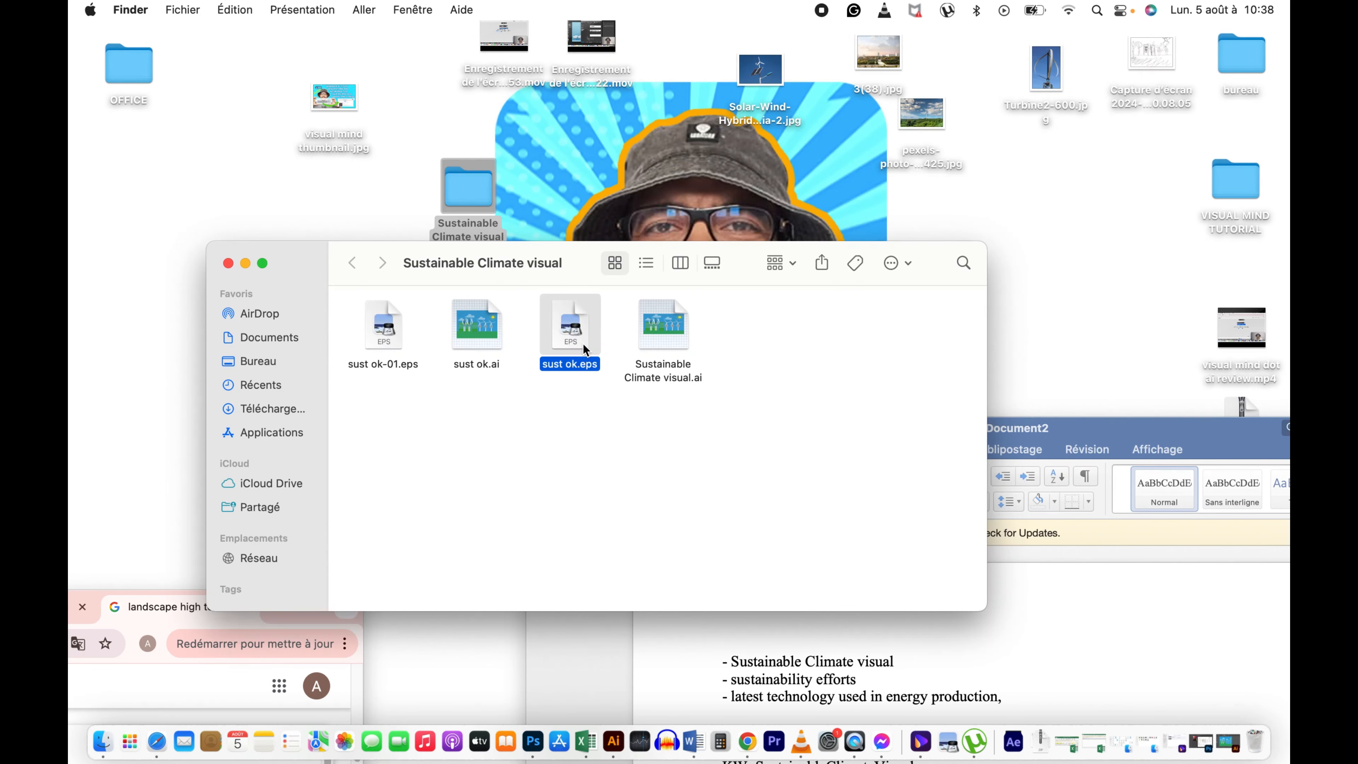
key("space")
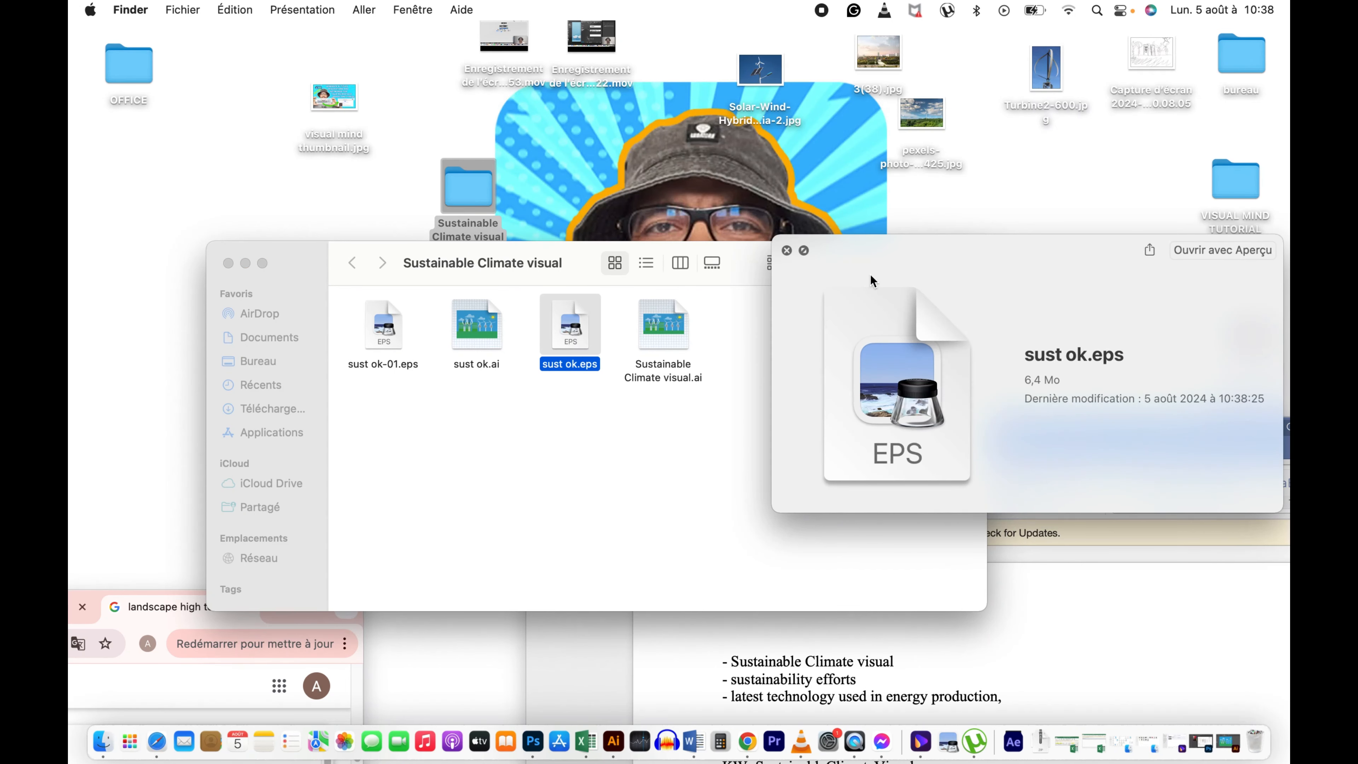
Step: Close the sust ok.eps preview and move the Finder window clear of the Word document
left_click_drag(885, 256, 627, 129)
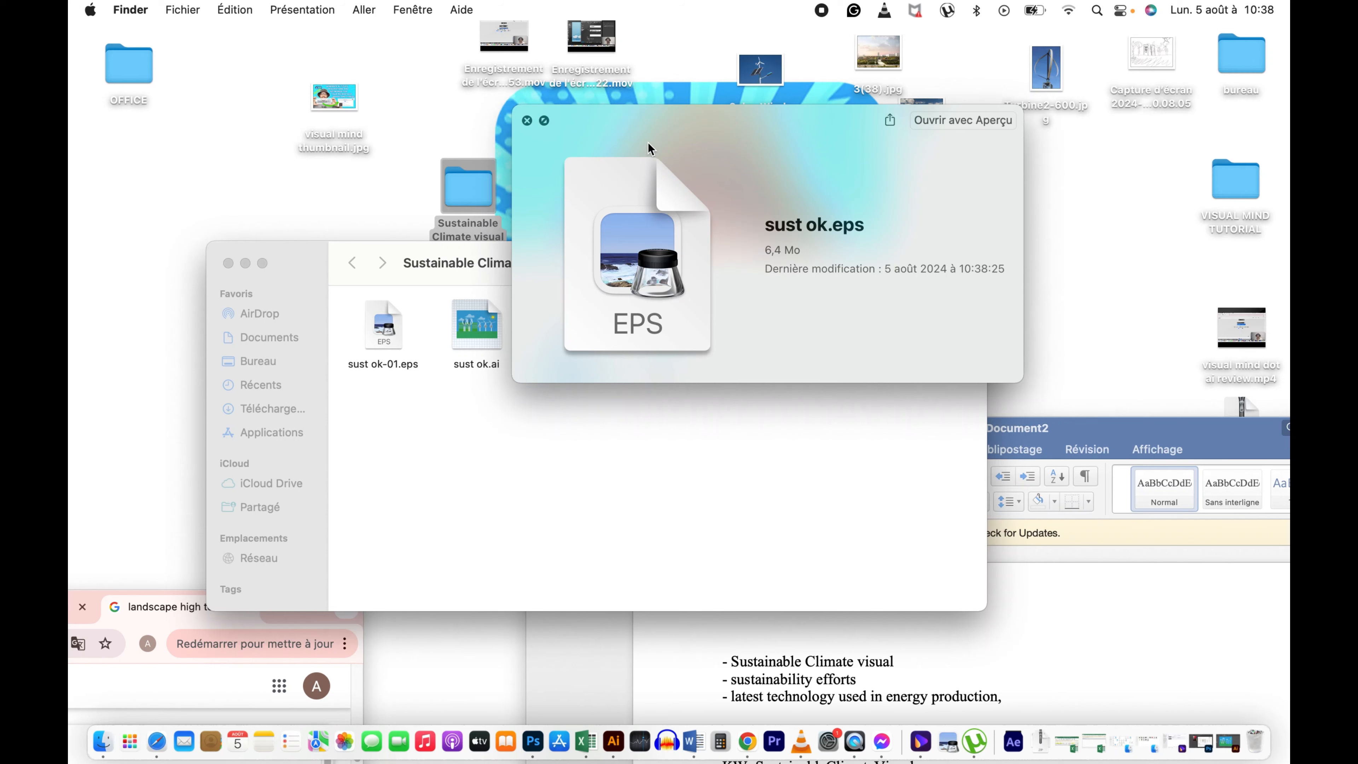
left_click(526, 121)
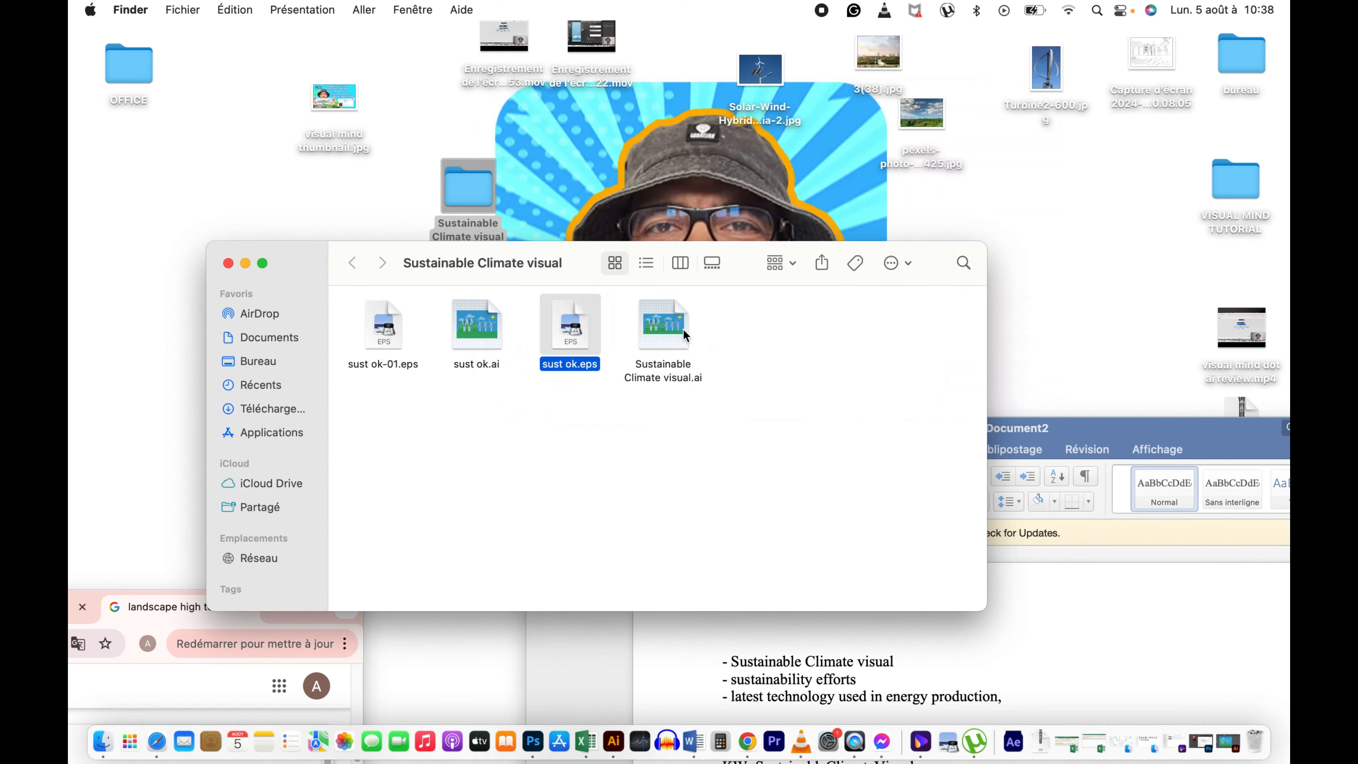
left_click_drag(571, 264, 525, 133)
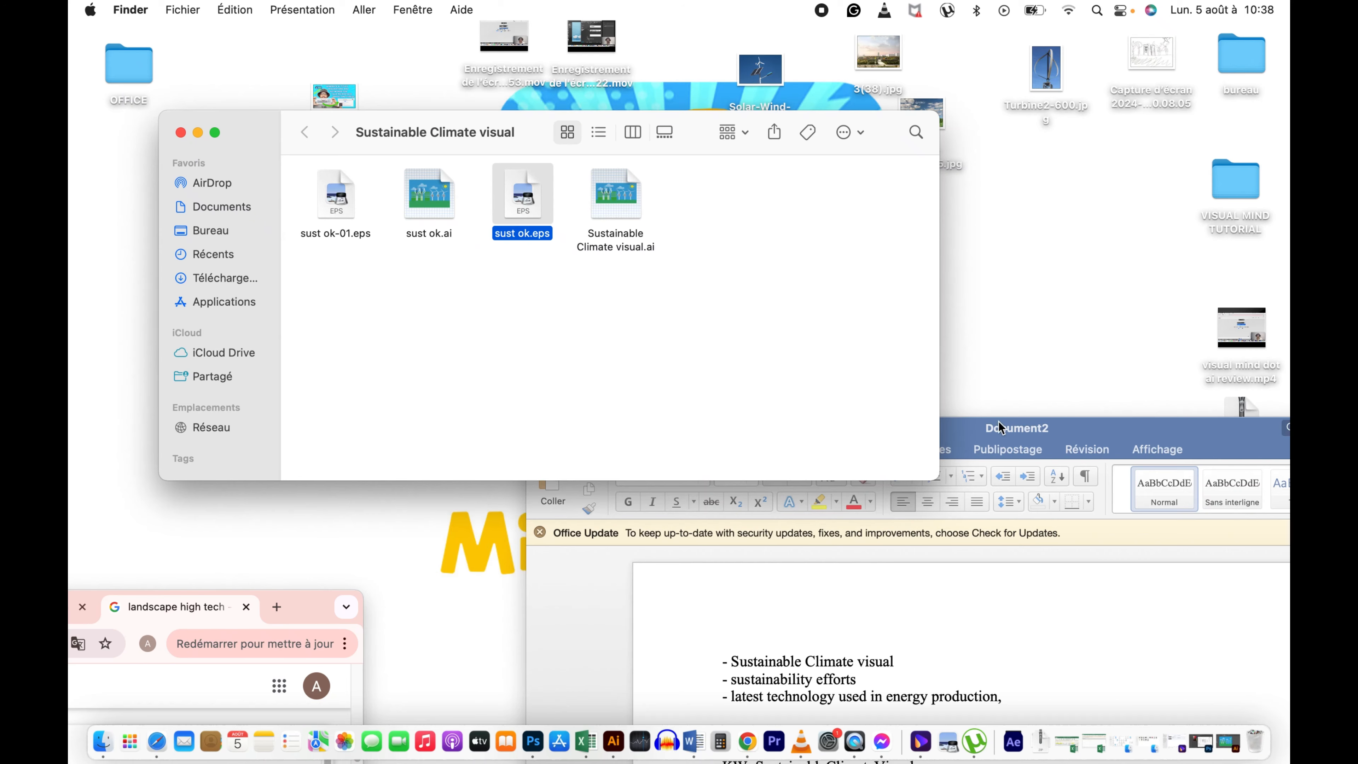
Step: Switch to Word, bring Document2 into view and copy the three theme lines from "Sustainable Climate visual" to "latest technology used in energy production"
left_click_drag(969, 426, 828, 206)
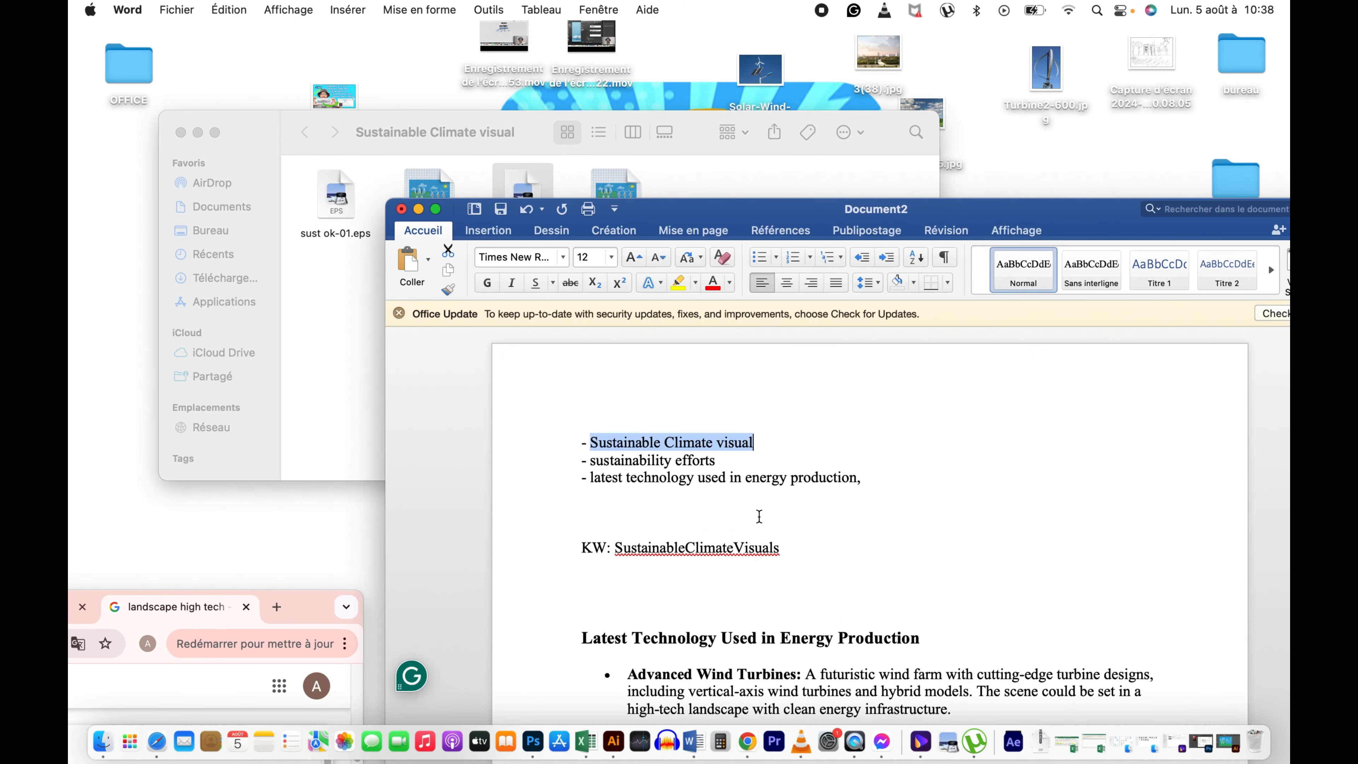
left_click_drag(873, 478, 583, 444)
right_click(678, 452)
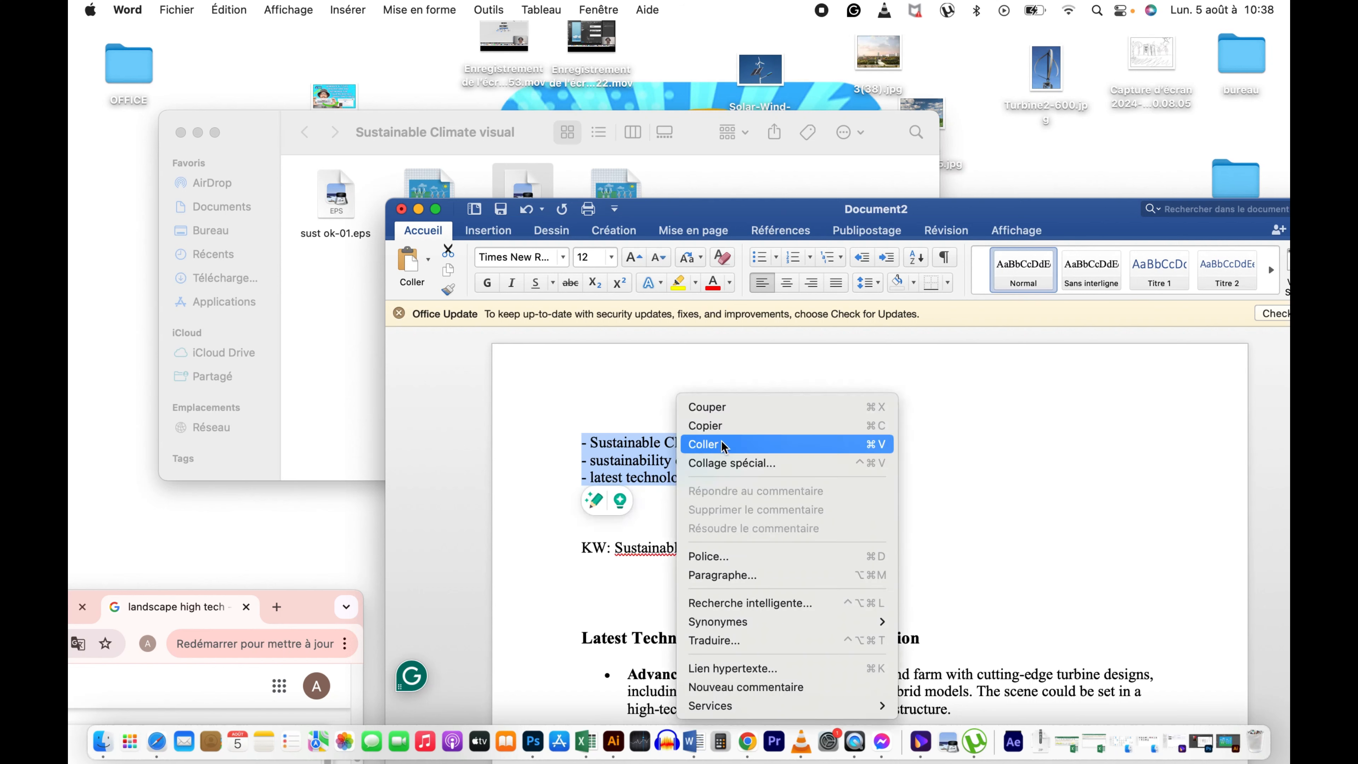
left_click(728, 425)
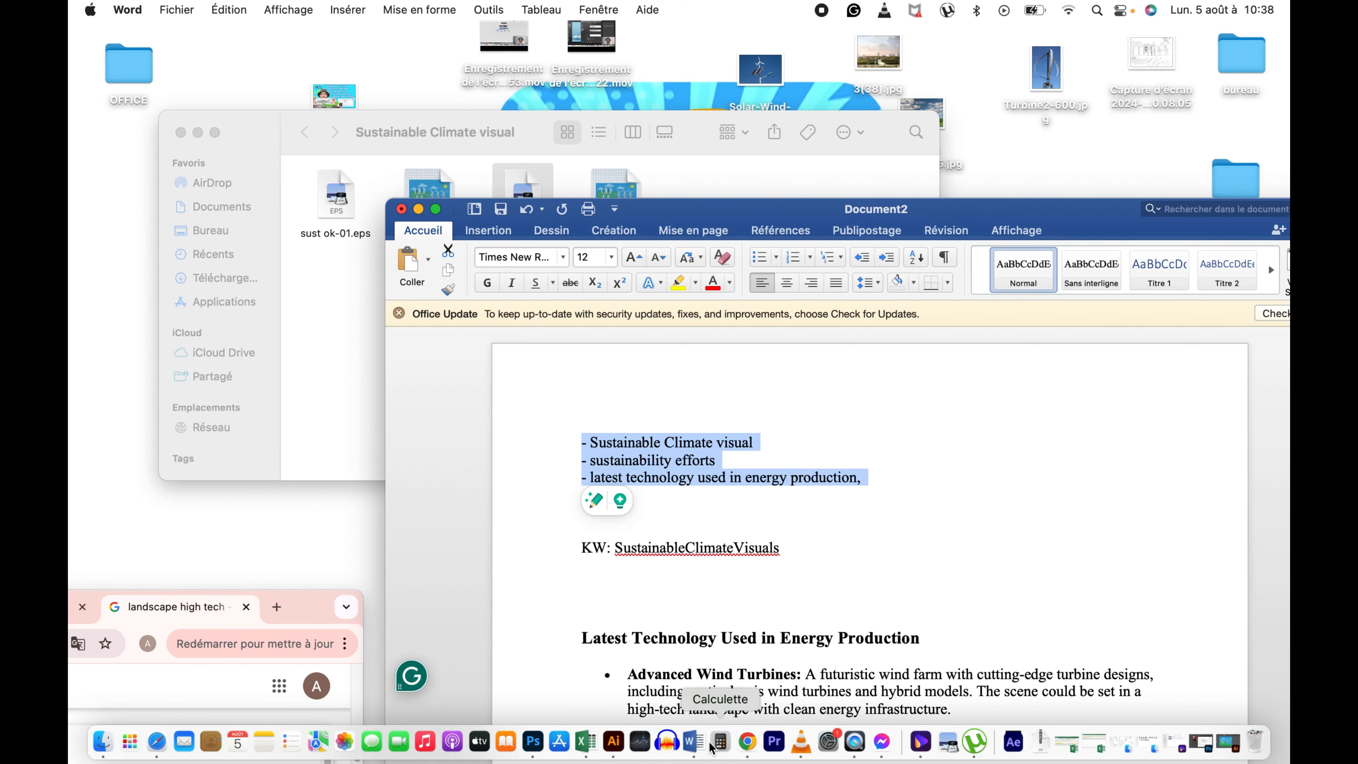
Step: Switch to the ChatGPT page in Chrome and begin a prompt with "i have created a design with the theme :"
left_click(748, 743)
left_click_drag(296, 609, 1088, 159)
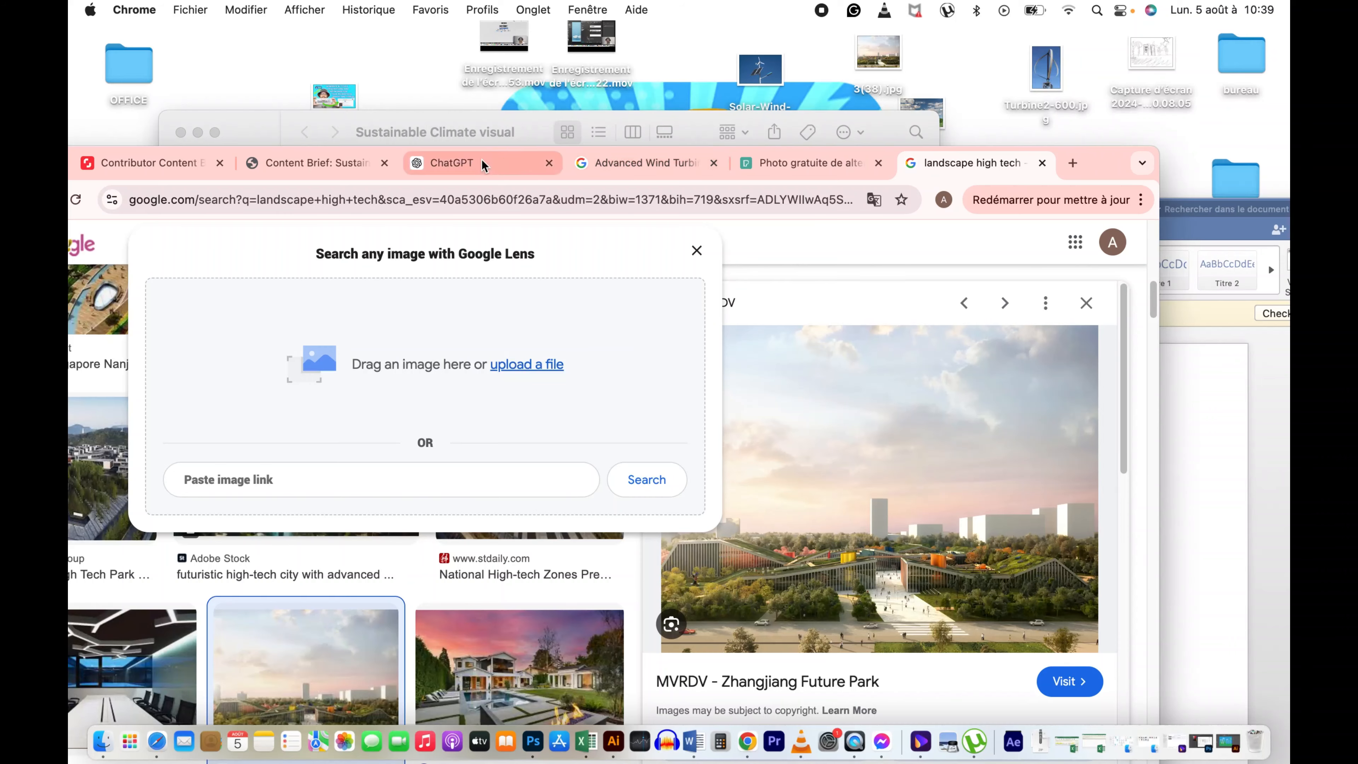
left_click(514, 163)
left_click_drag(1097, 163, 1227, 37)
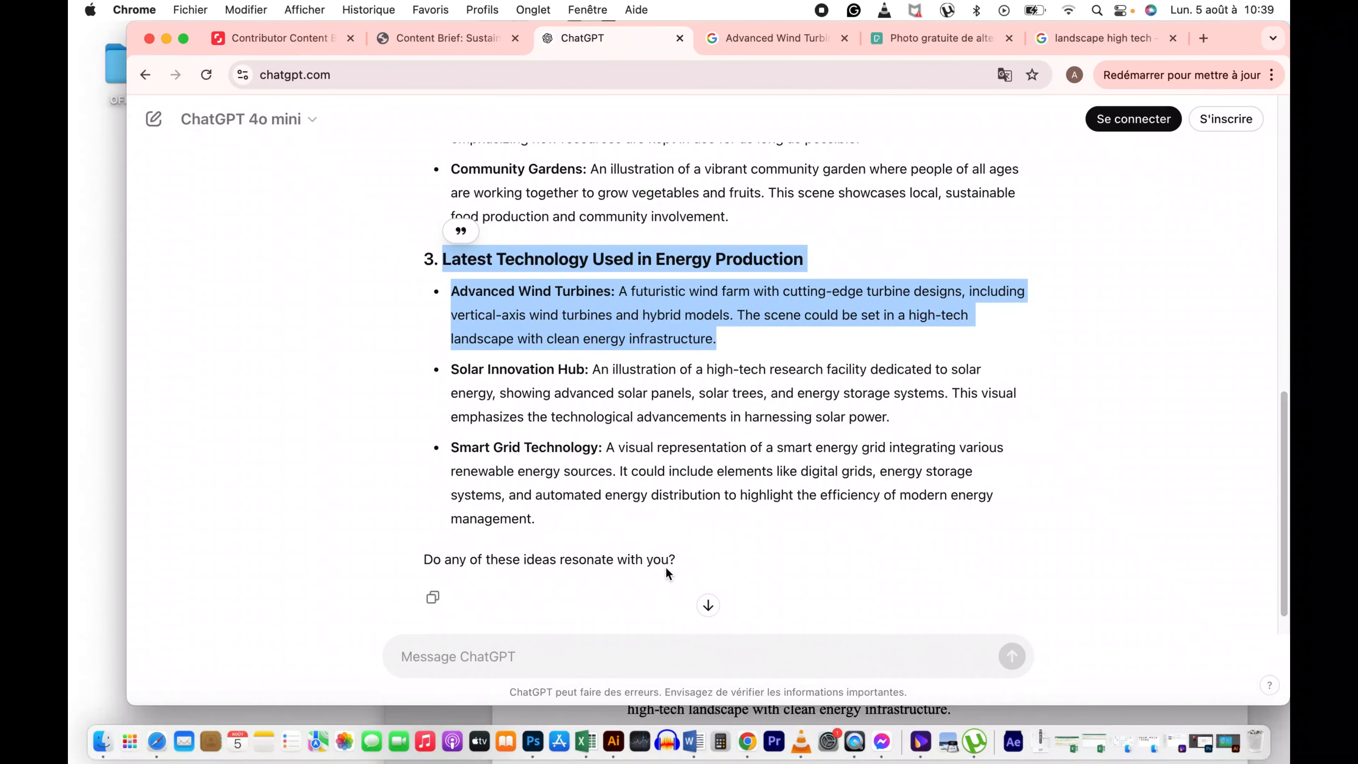
left_click(524, 657)
type("i")
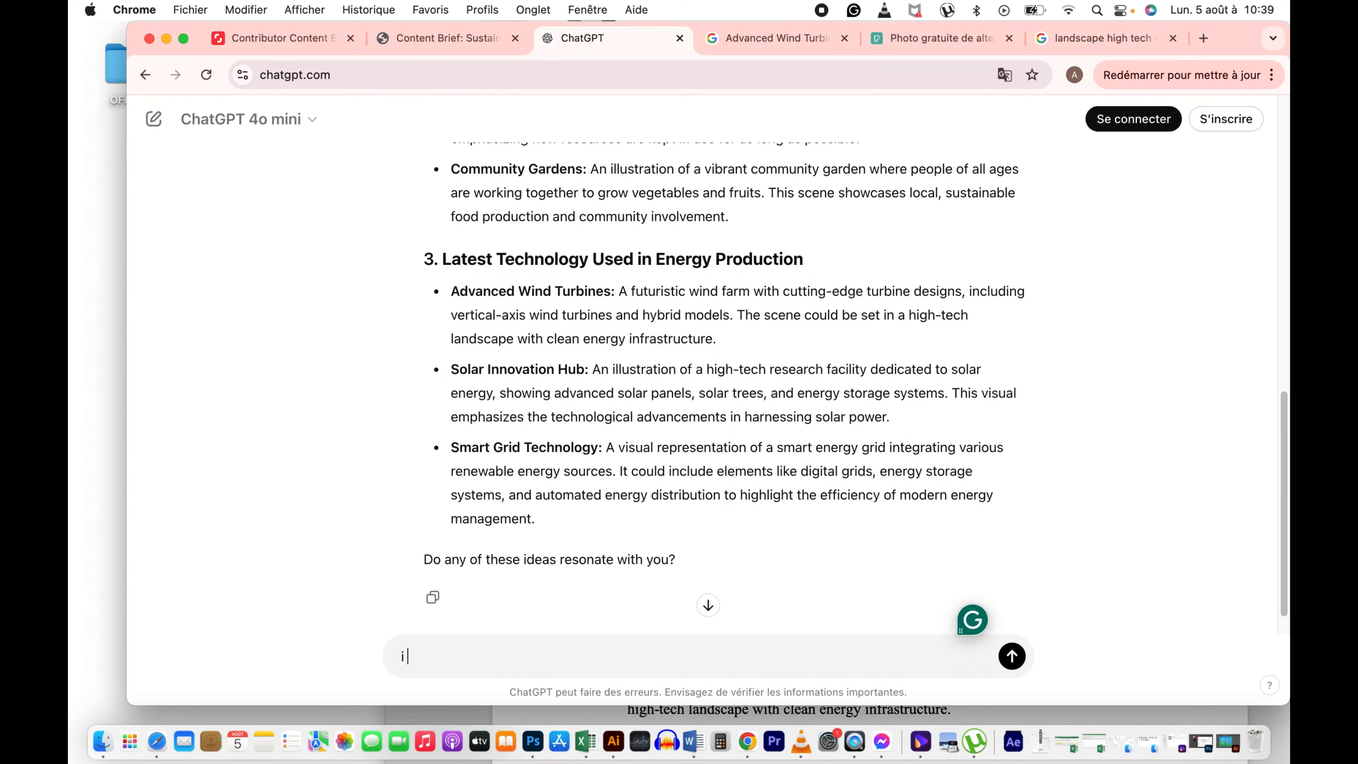
type(" have created a design with the theme :")
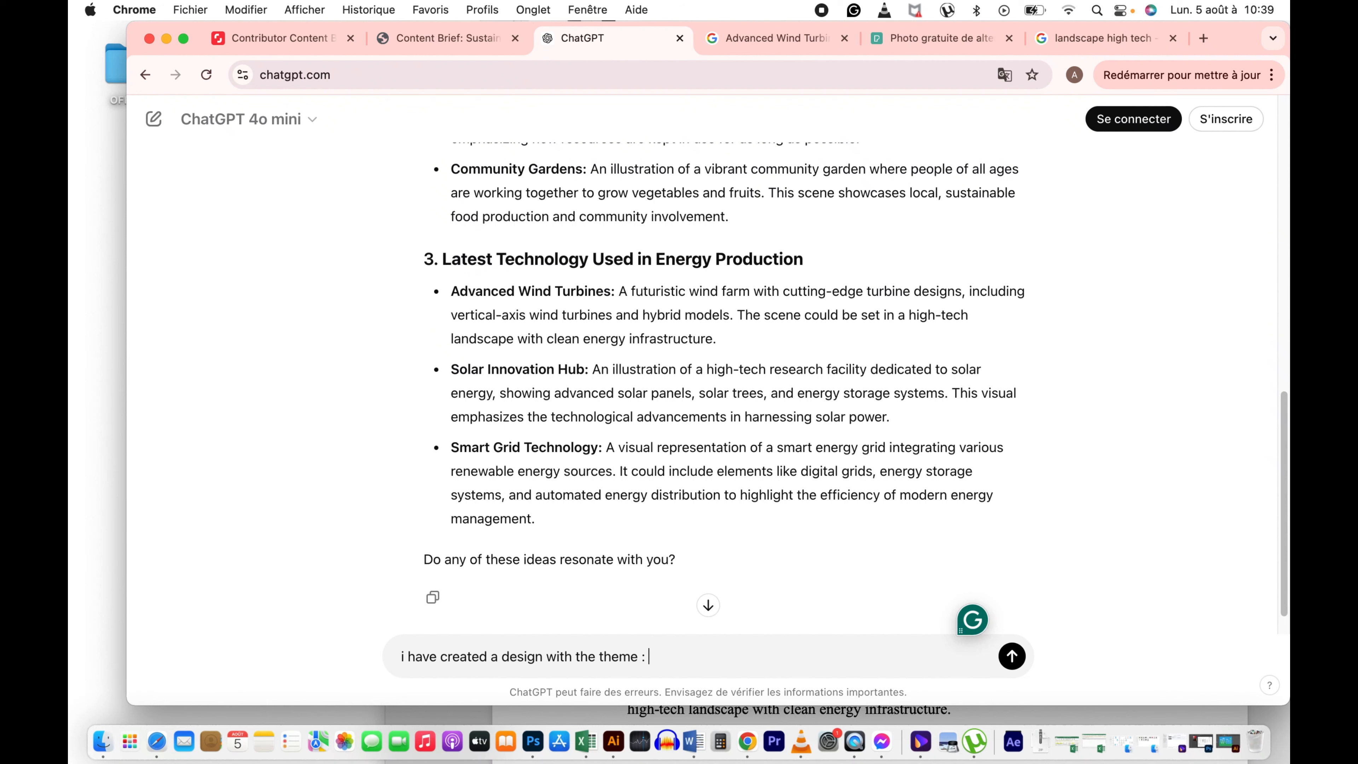
Step: Paste the copied theme lines into the prompt and delete the word "visual" from the first one
key("super+v")
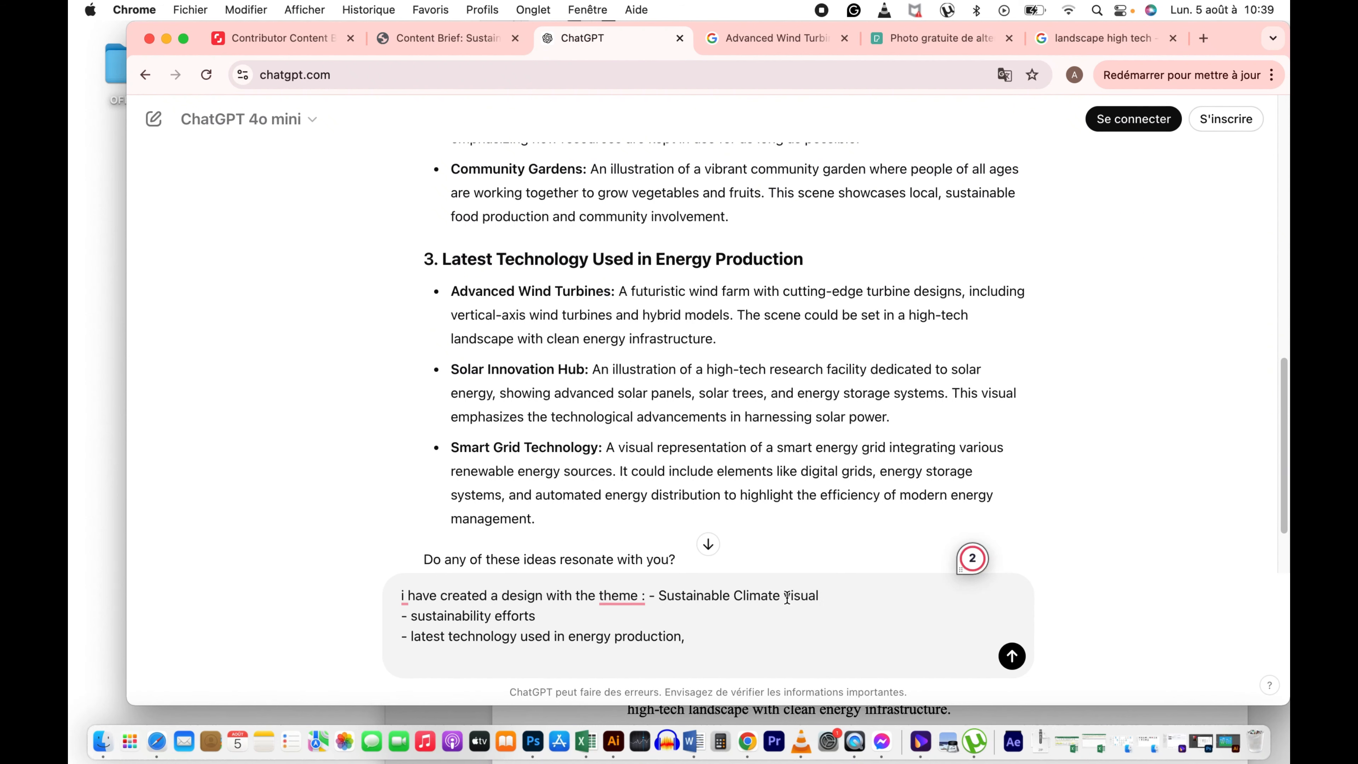
left_click_drag(785, 598, 823, 597)
key("BackSpace")
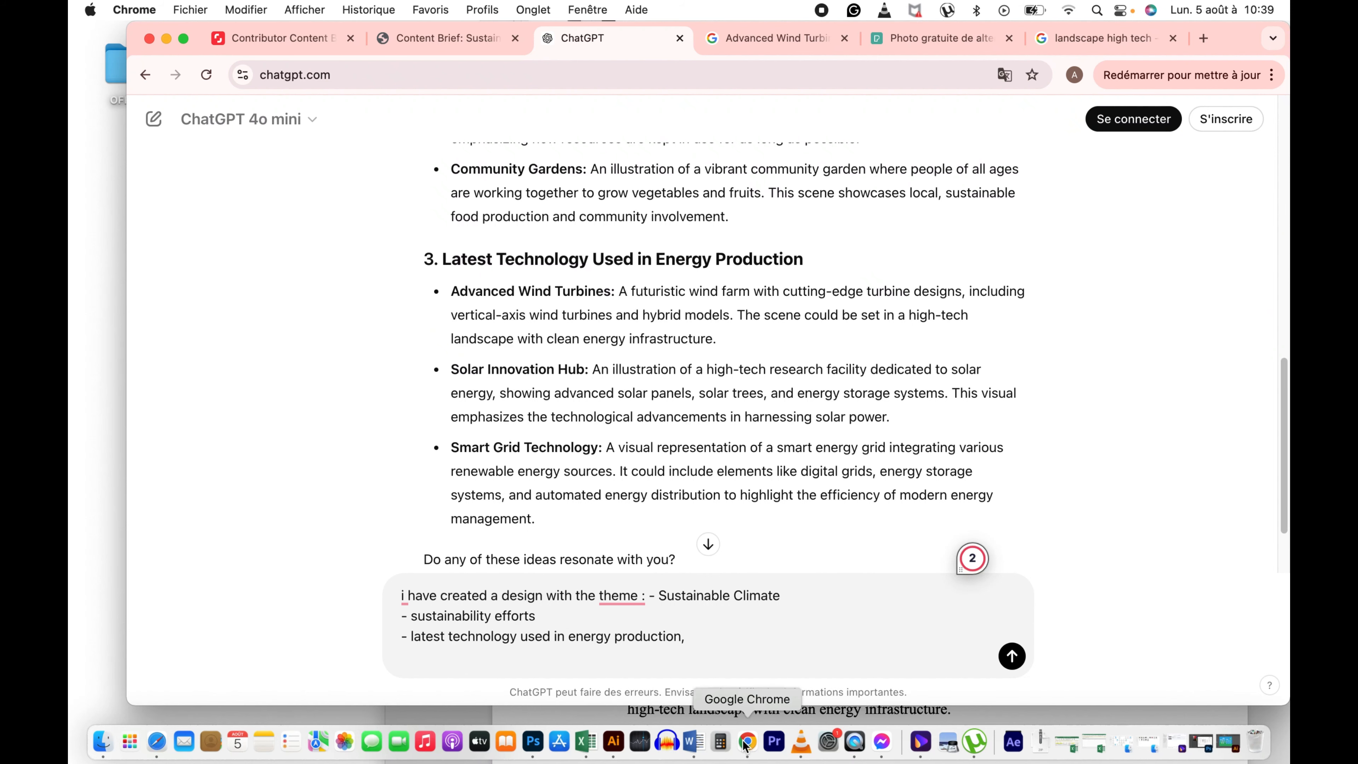
Step: Copy the Advanced Wind Turbines description from the Word document and return to ChatGPT in Chrome
left_click(694, 741)
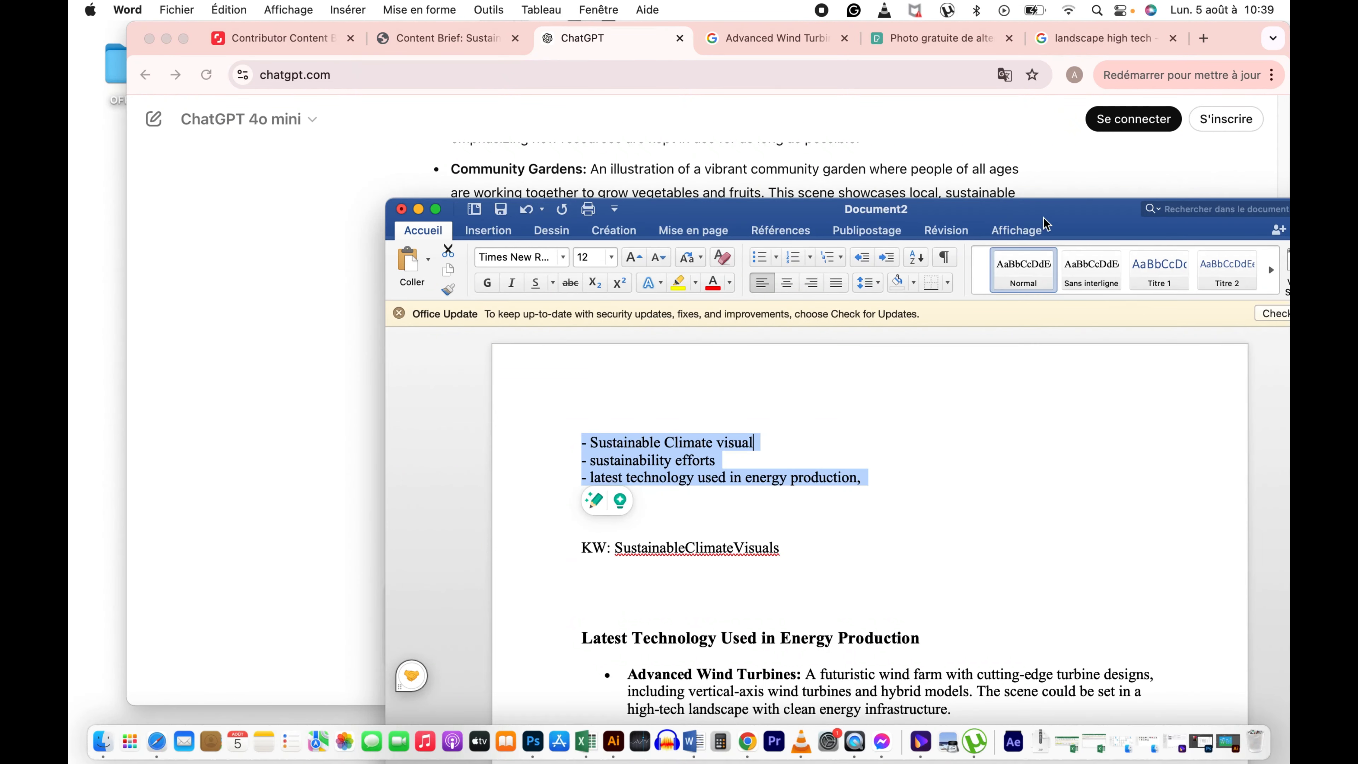
left_click_drag(1048, 223, 847, 66)
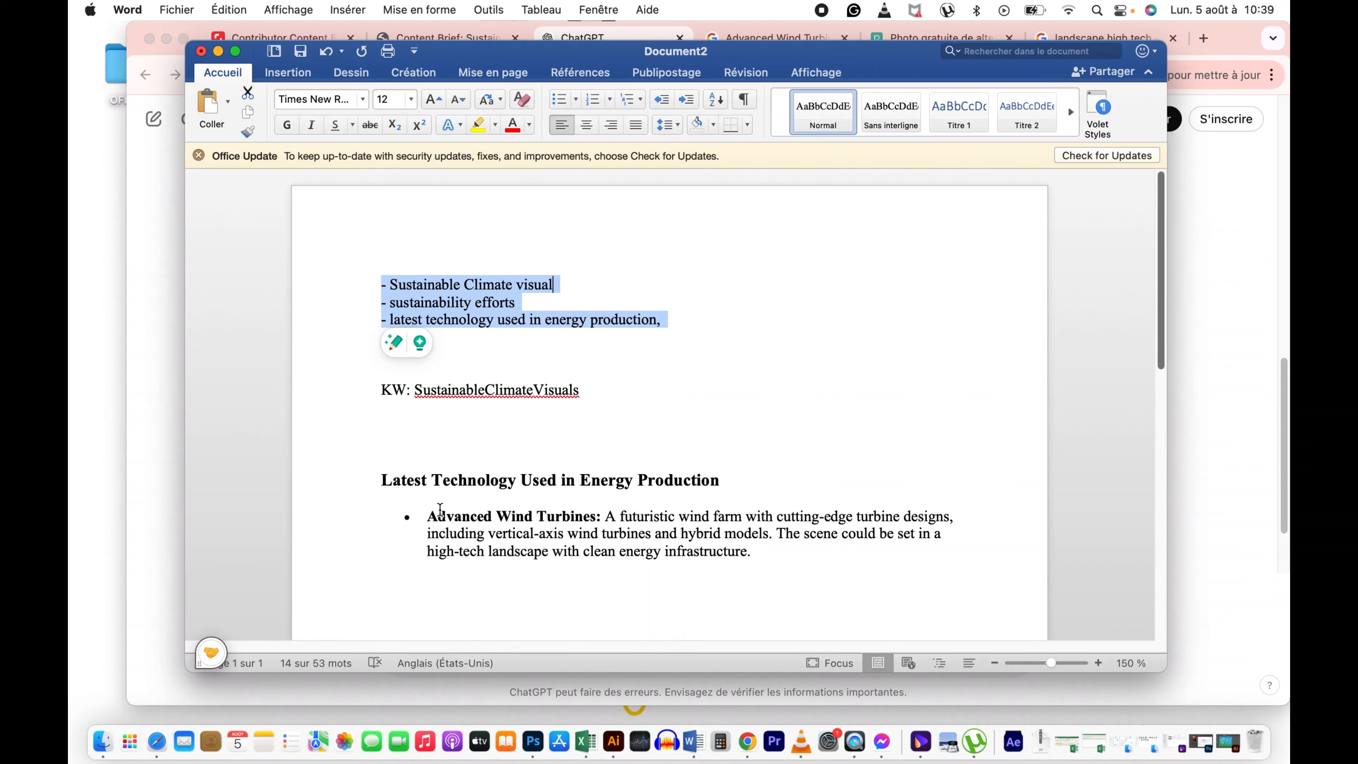
left_click_drag(429, 515, 758, 556)
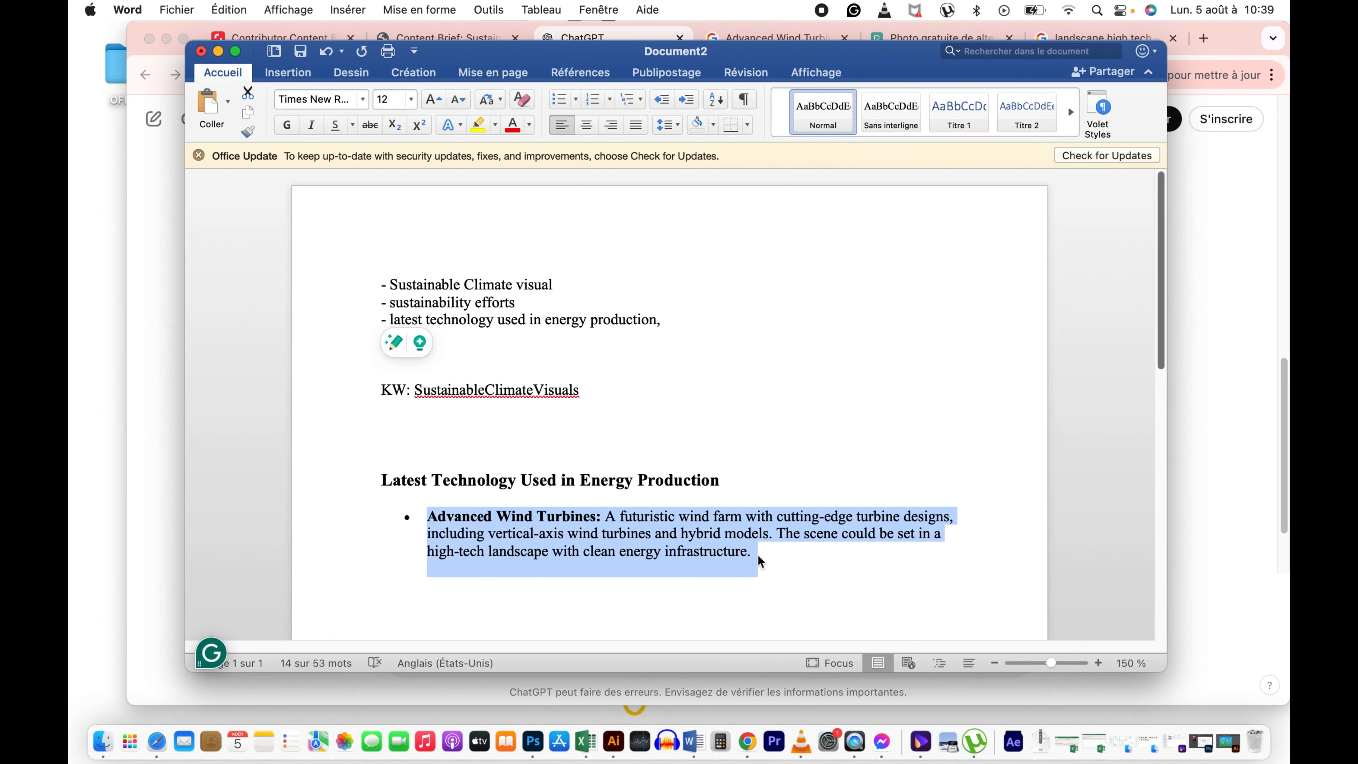
key("super+Tab")
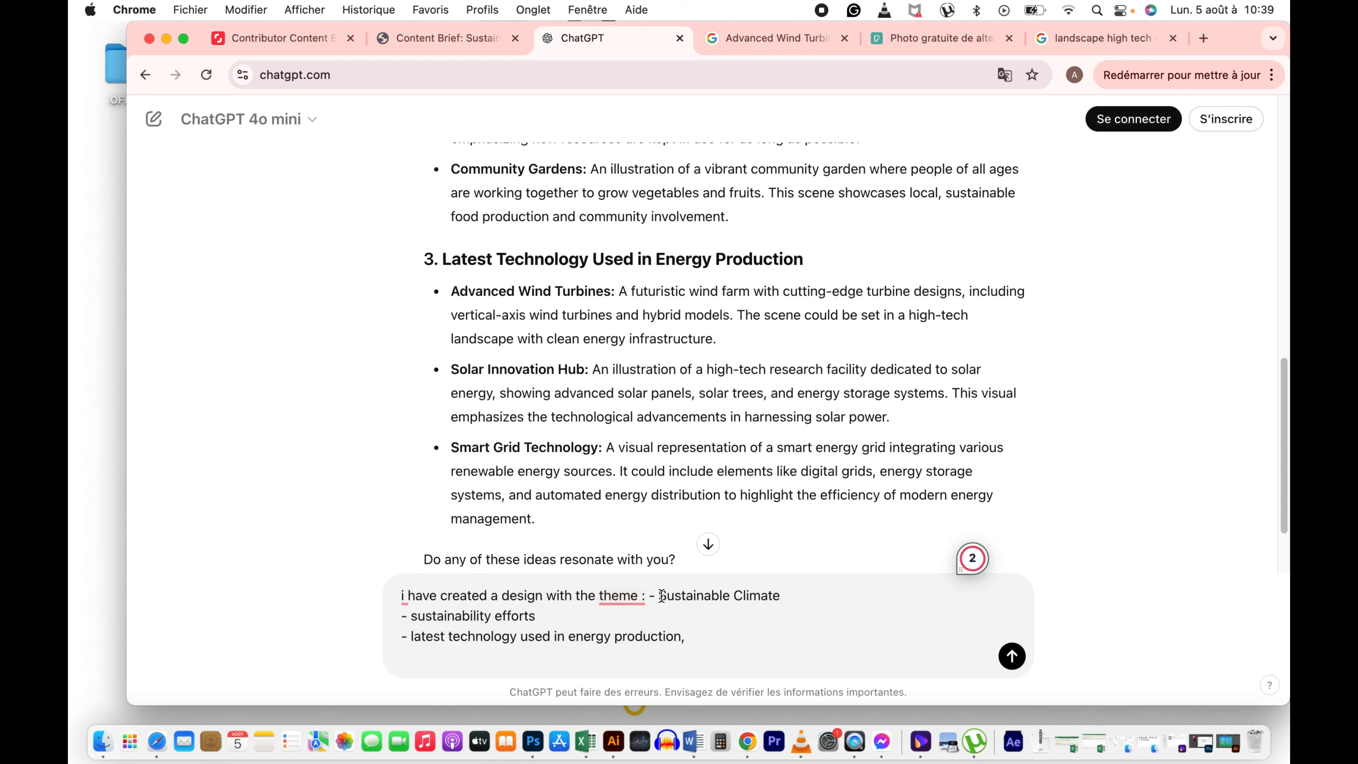
Step: Replace the theme lines in the prompt with the copied Advanced Wind Turbines description and remove its leading bullet
left_click_drag(649, 595, 703, 659)
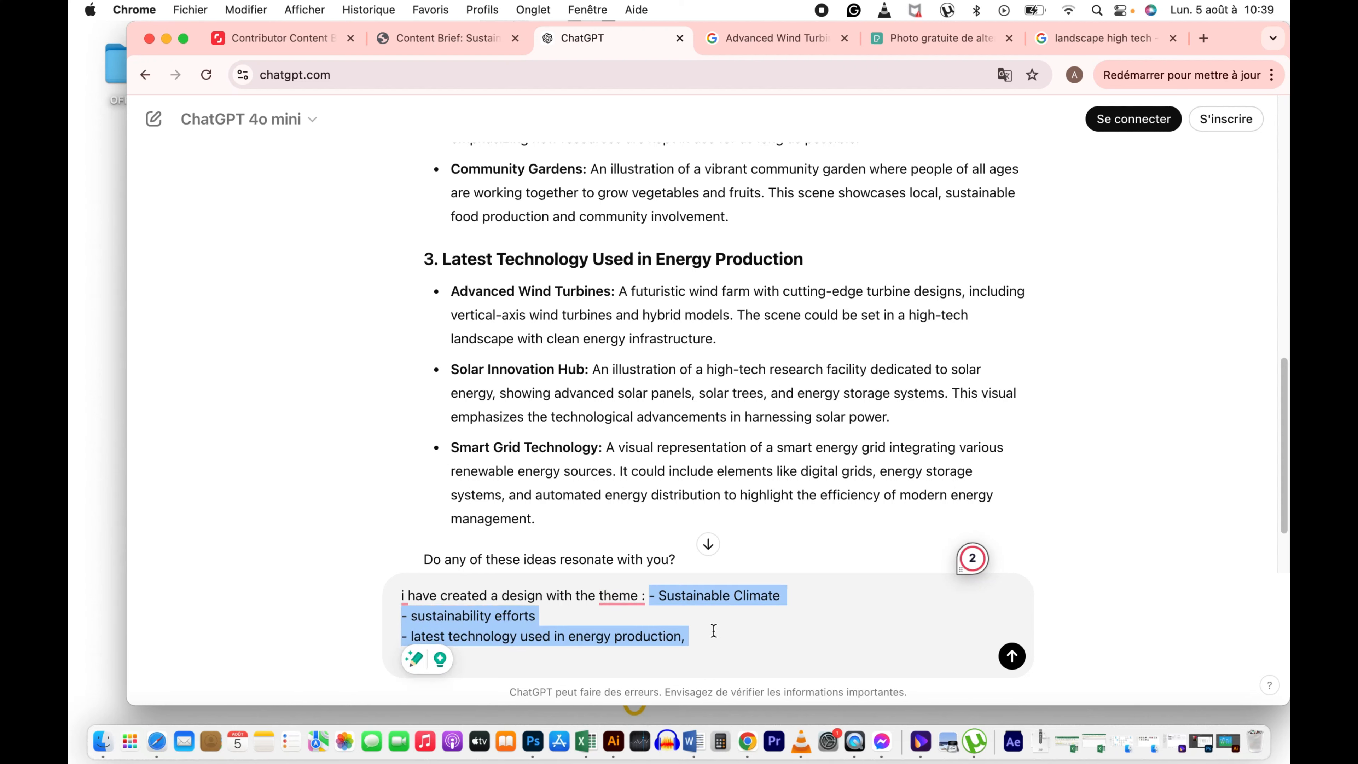
key("BackSpace")
key("super+v")
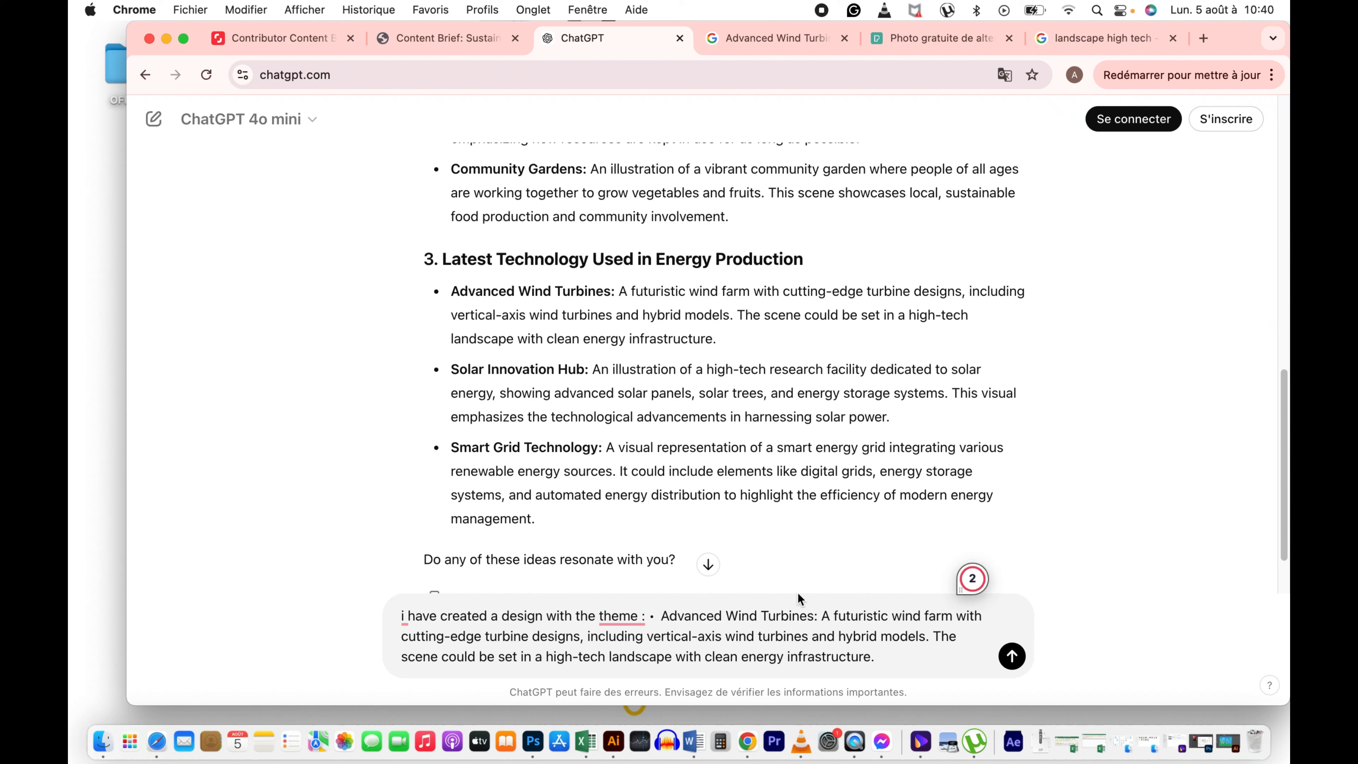
left_click(657, 617)
key("BackSpace")
key("BackSpace")
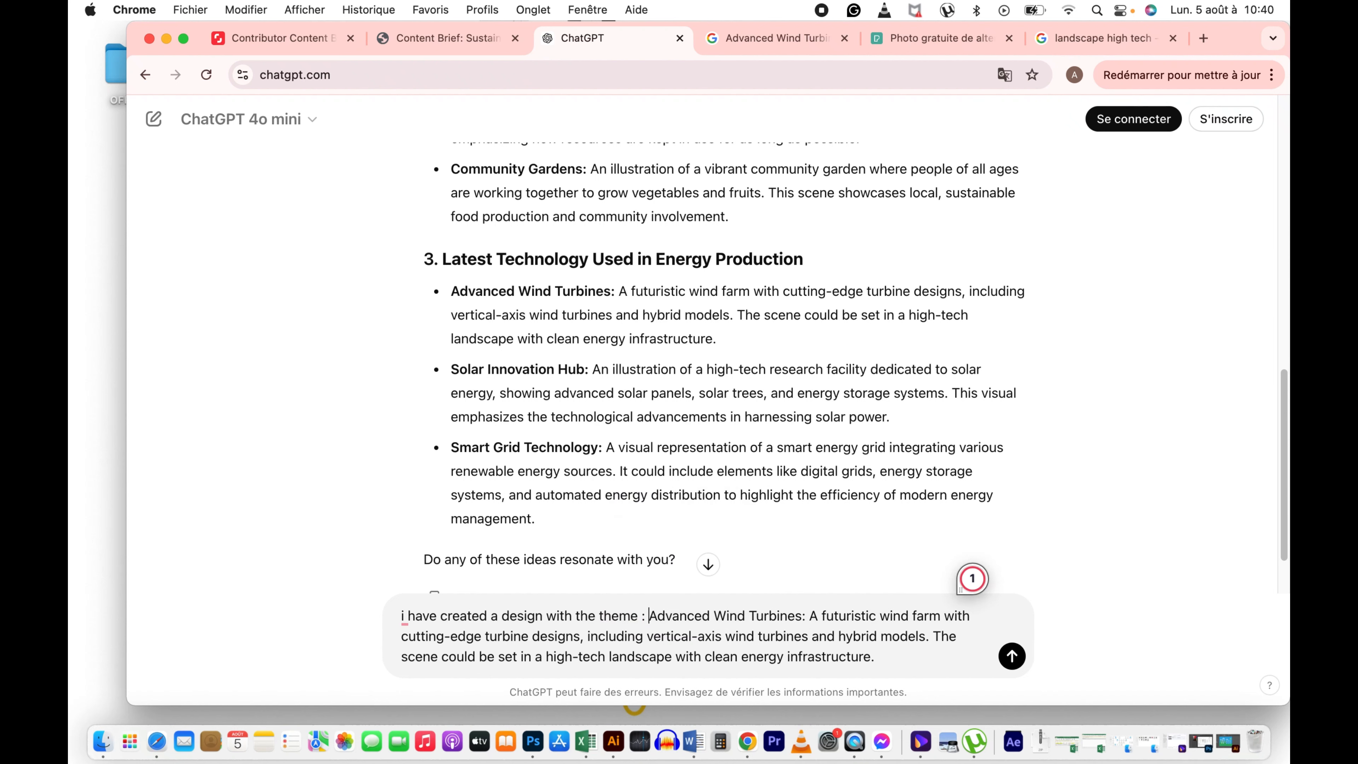
Step: Enclose the theme in parentheses, add "now give me a description for this illustration and 50 related keywords separeted with comma", and send the prompt
type("(")
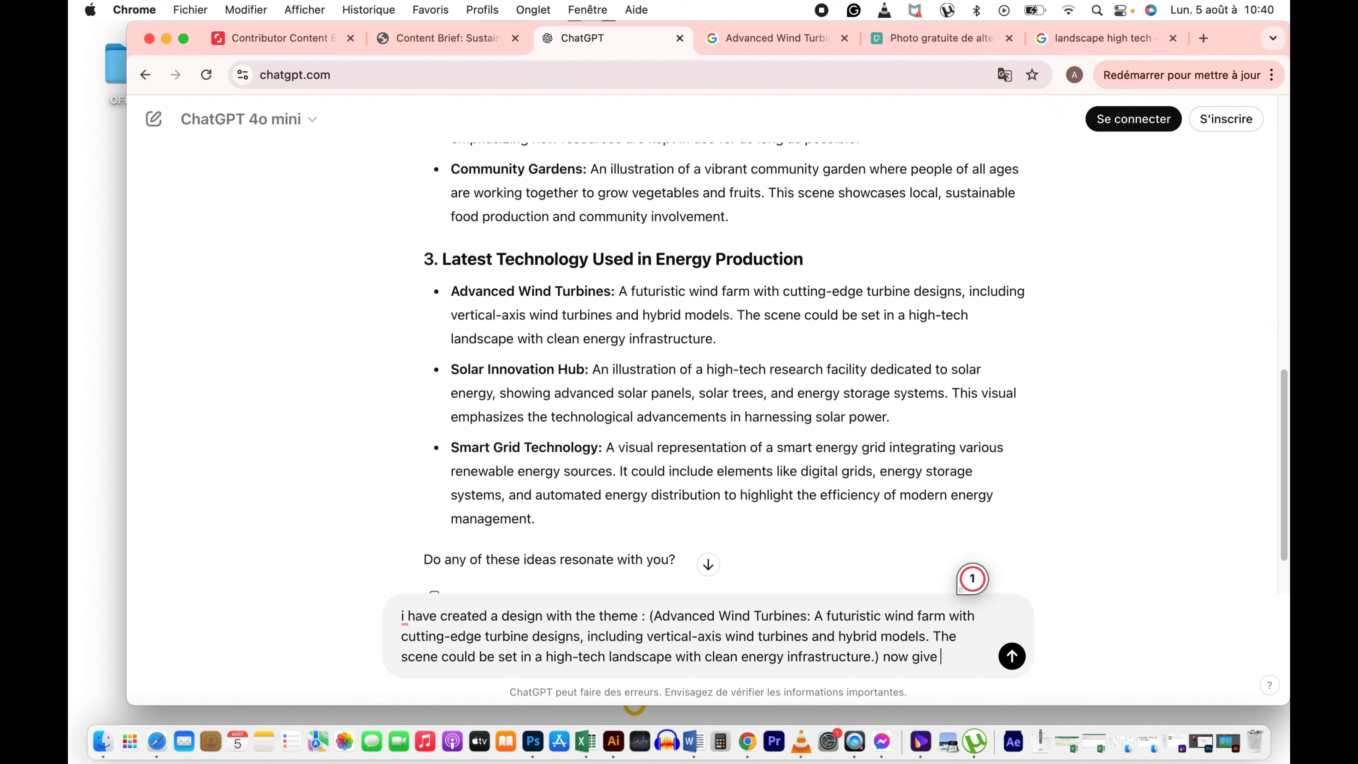
type("50")
key("BackSpace")
key("BackSpace")
type("a desc")
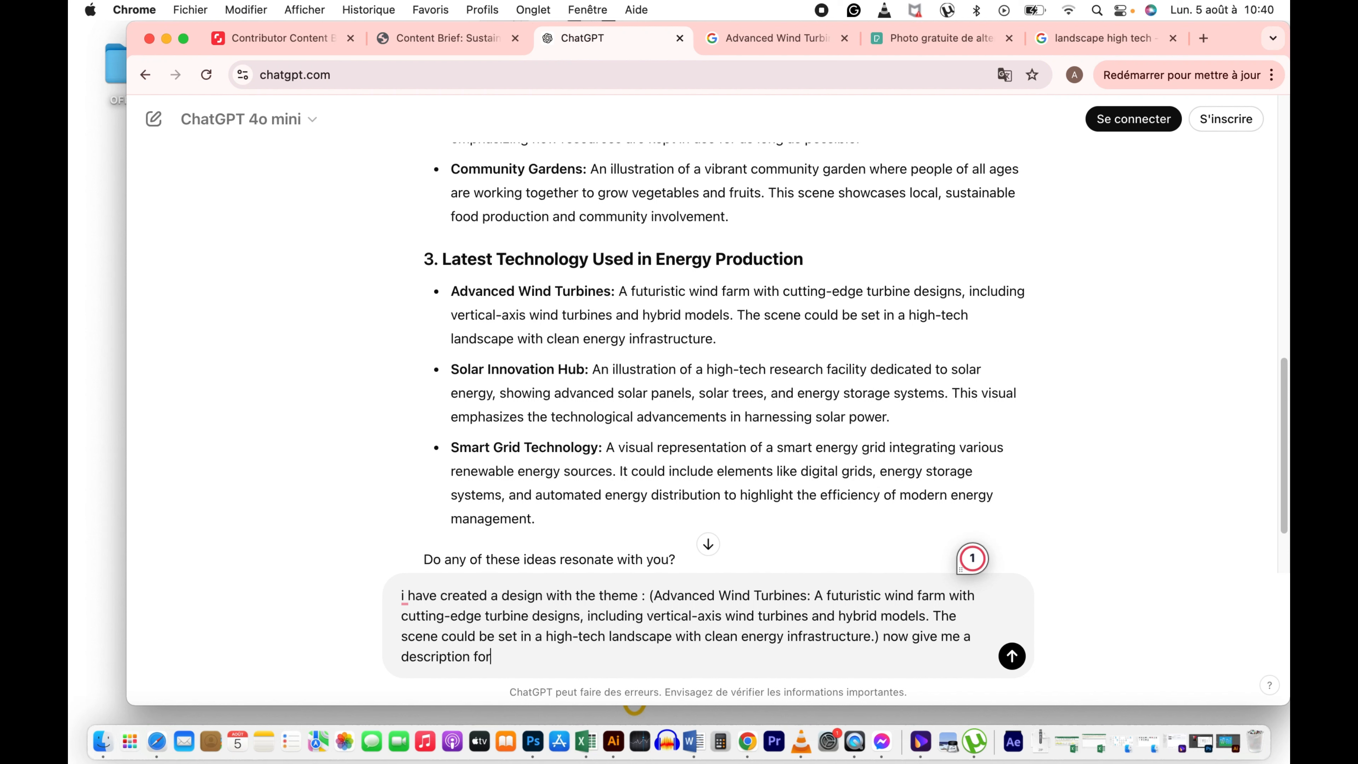
type("ription for this illustration and 50 ")
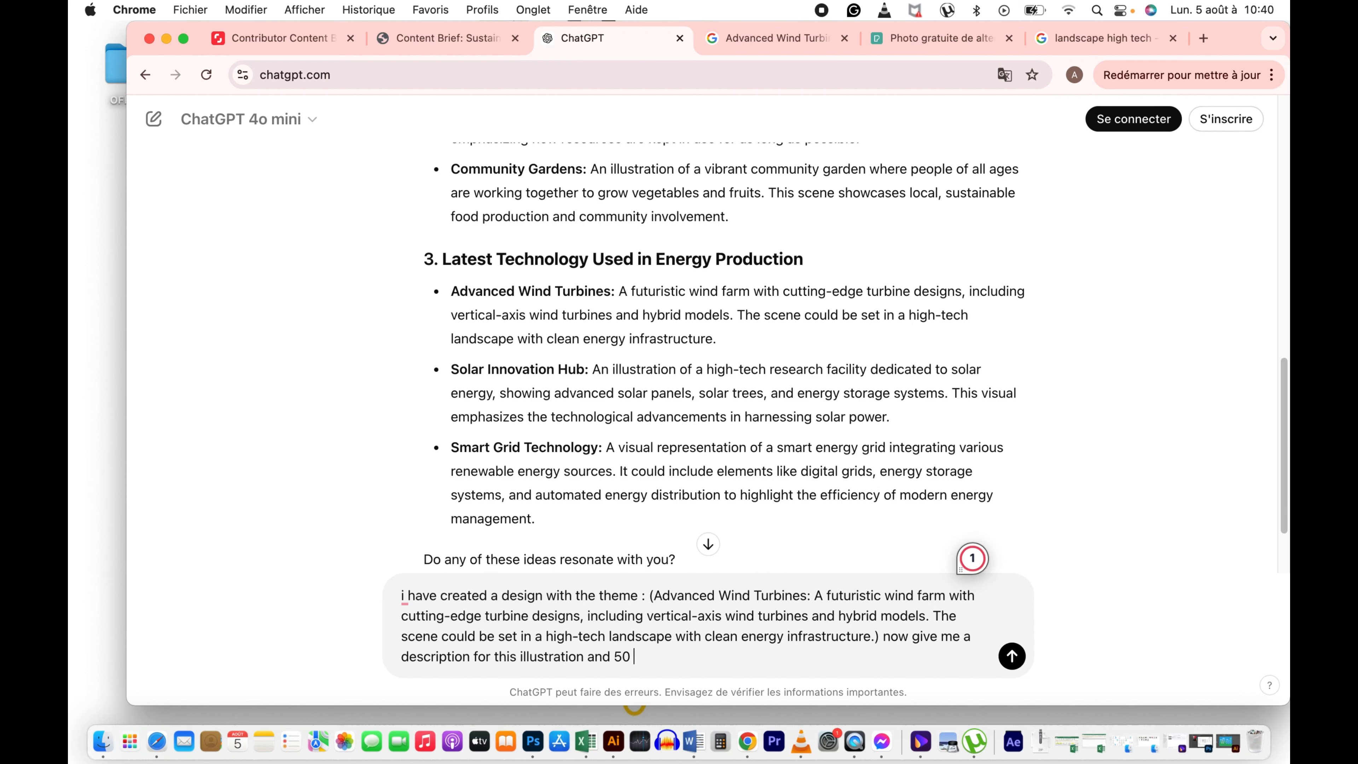
type("related keywords sepa")
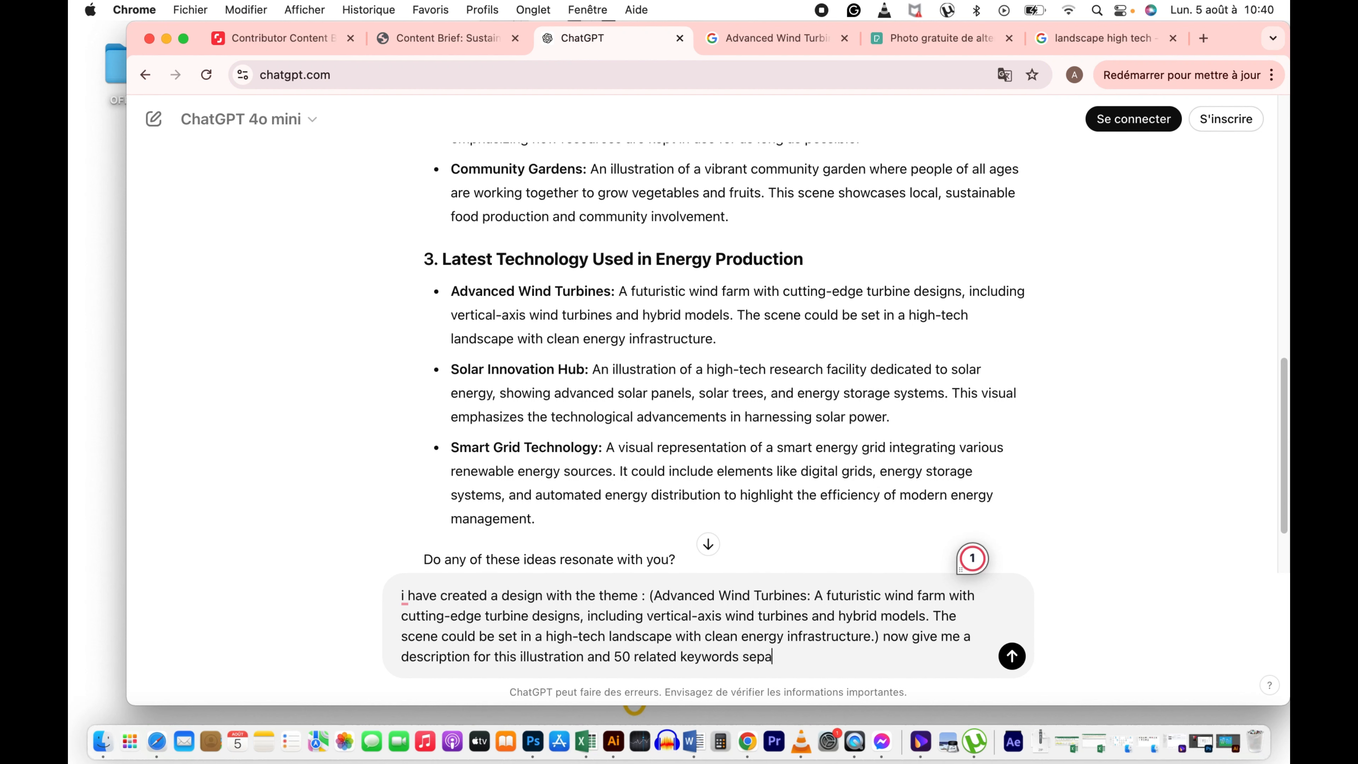
type("reted with comma")
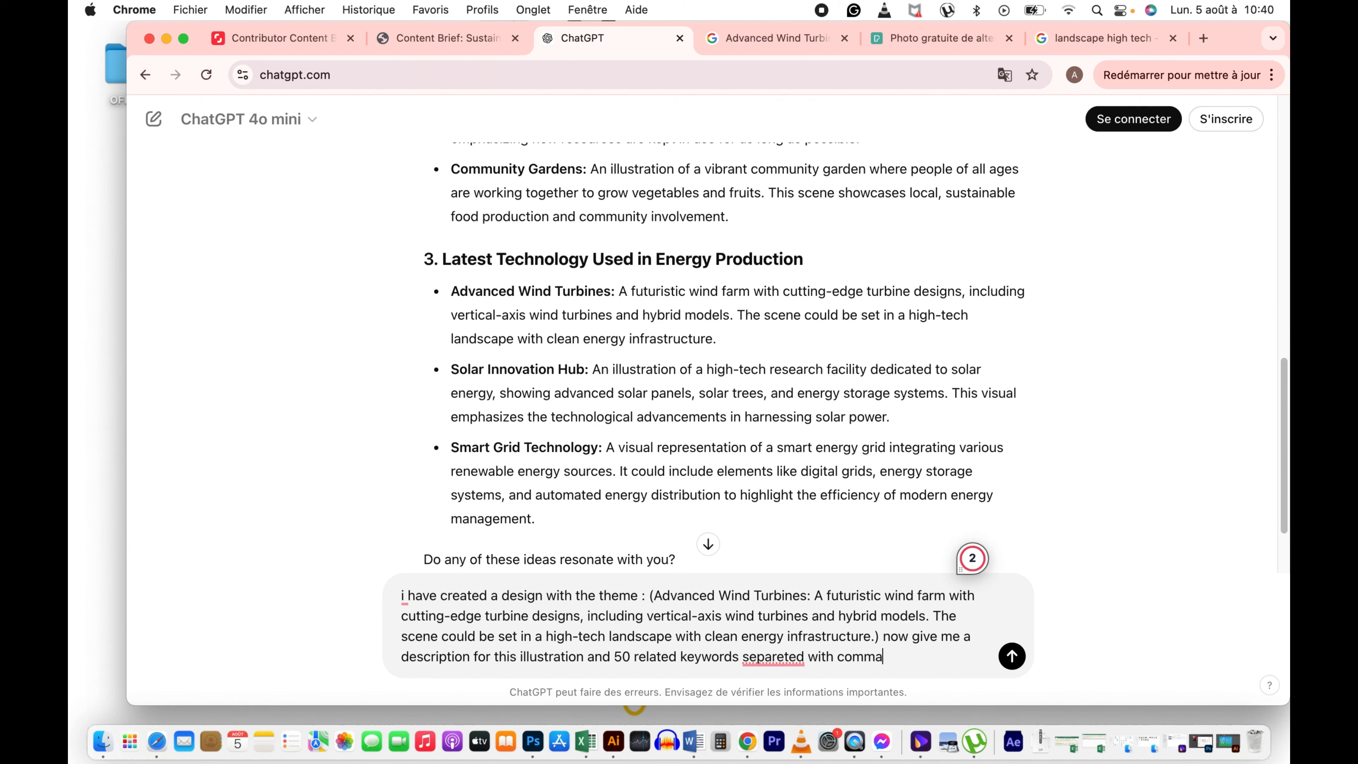
key("Return")
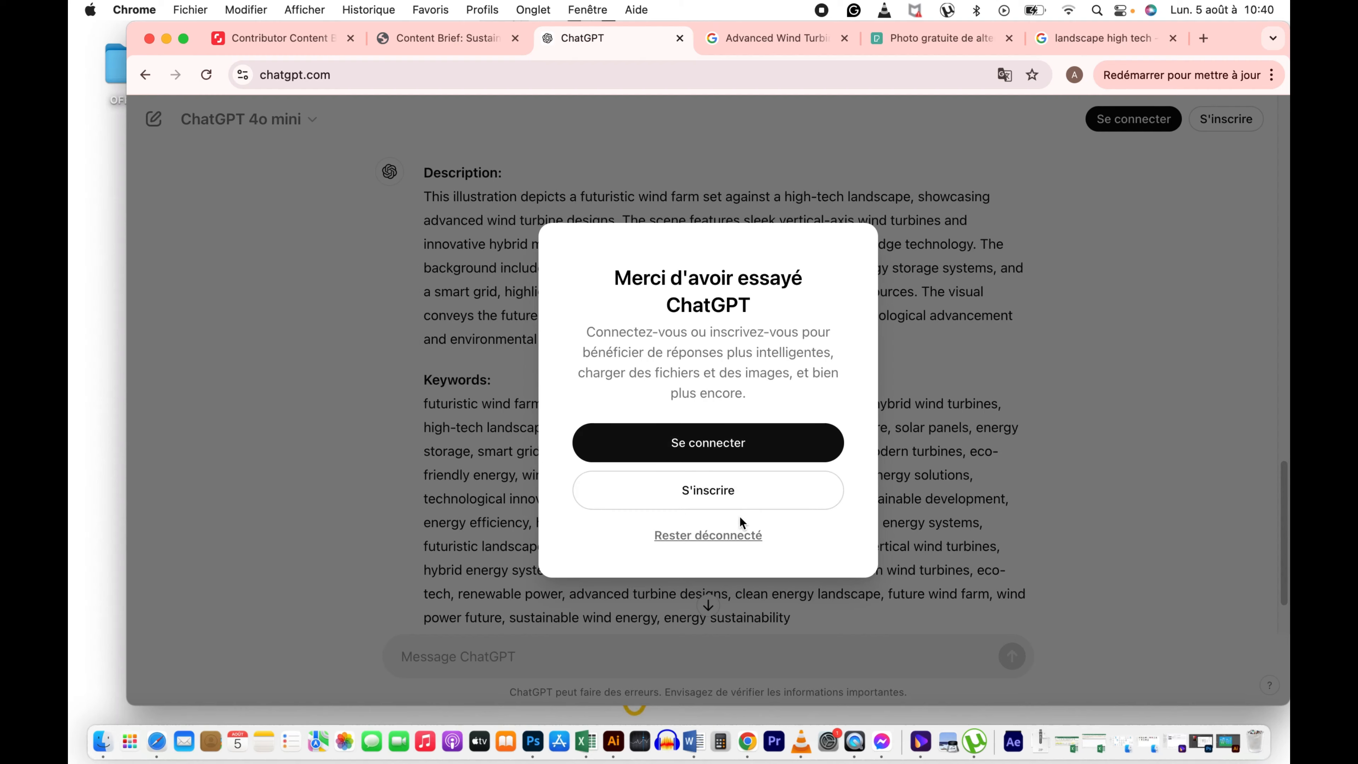
Step: Choose to stay logged out of ChatGPT and review the generated description and keywords
left_click(741, 537)
scroll(872, 500, "down", 1)
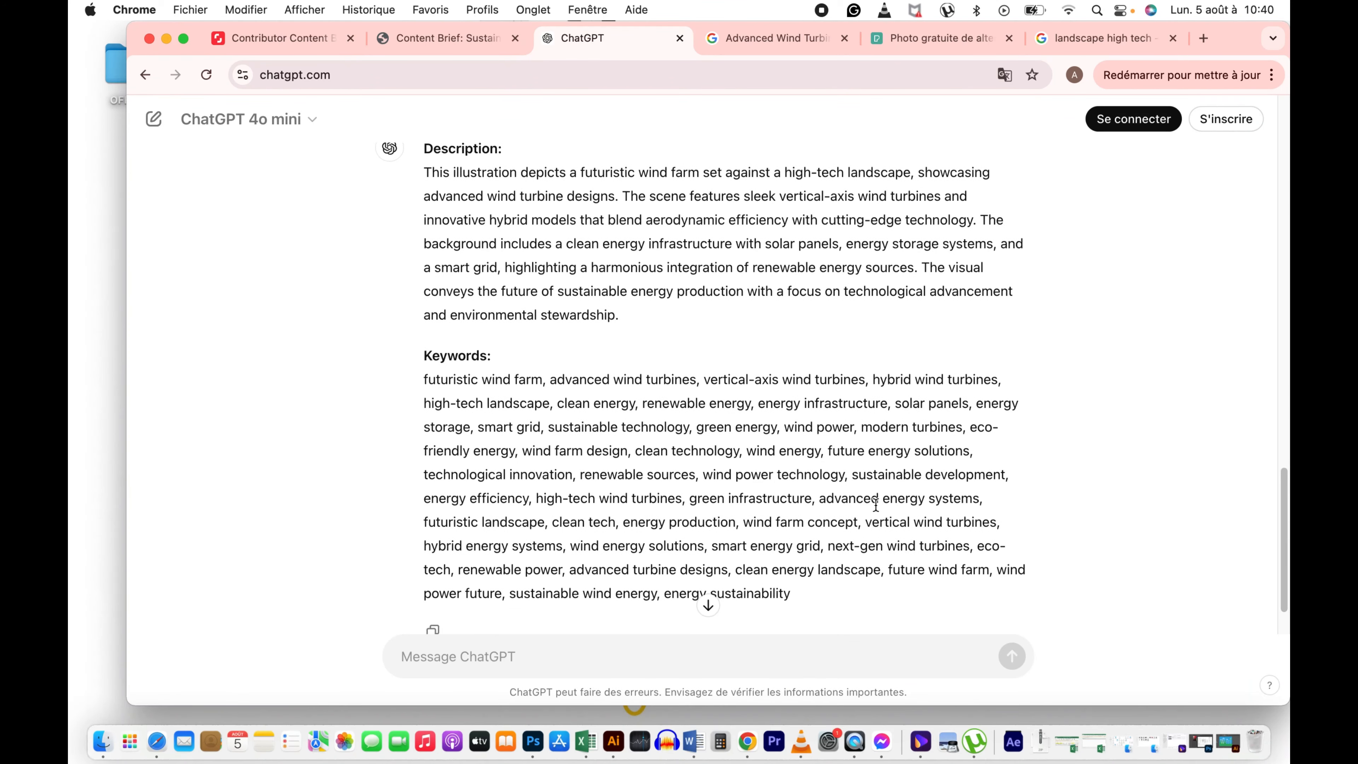
scroll(810, 462, "up", 5)
scroll(620, 375, "down", 5)
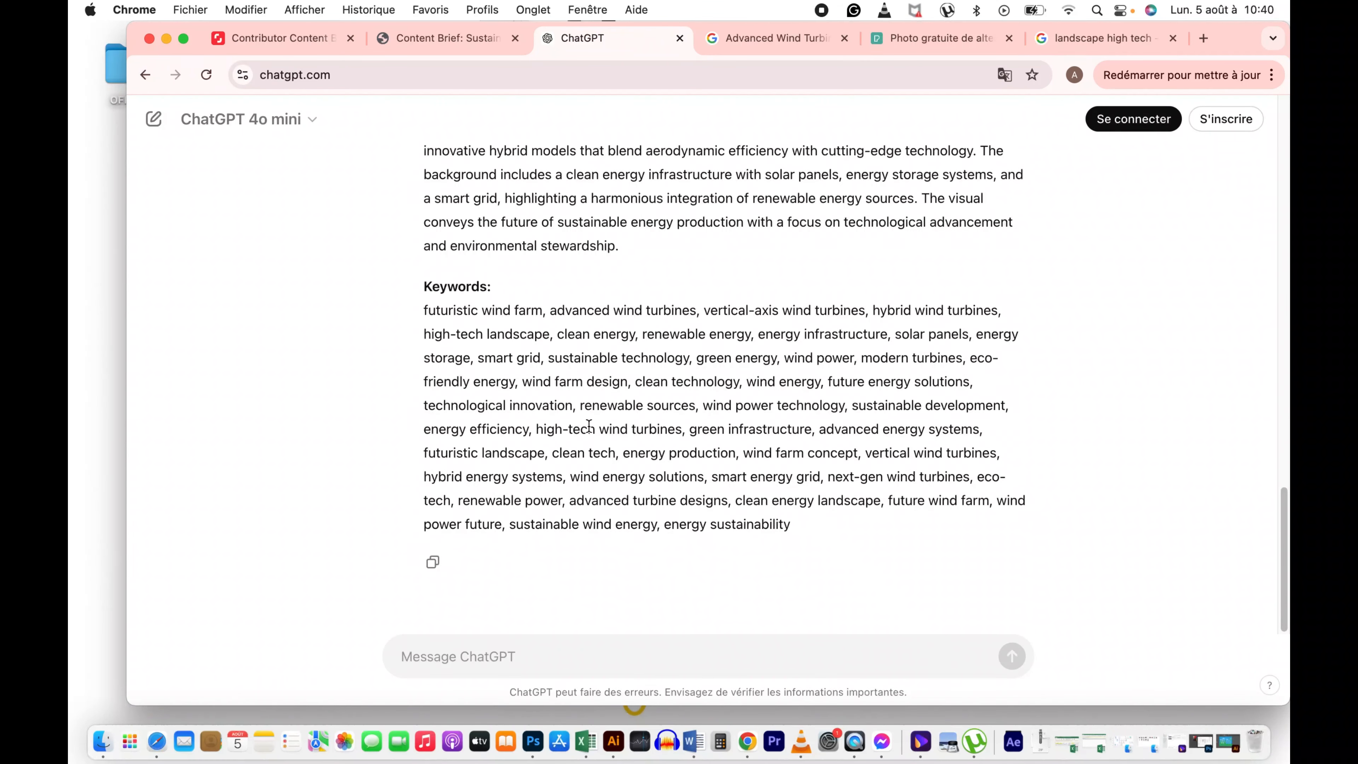
Step: Send the follow-up request "the description mus be 2 lines max" to ChatGPT
left_click(516, 656)
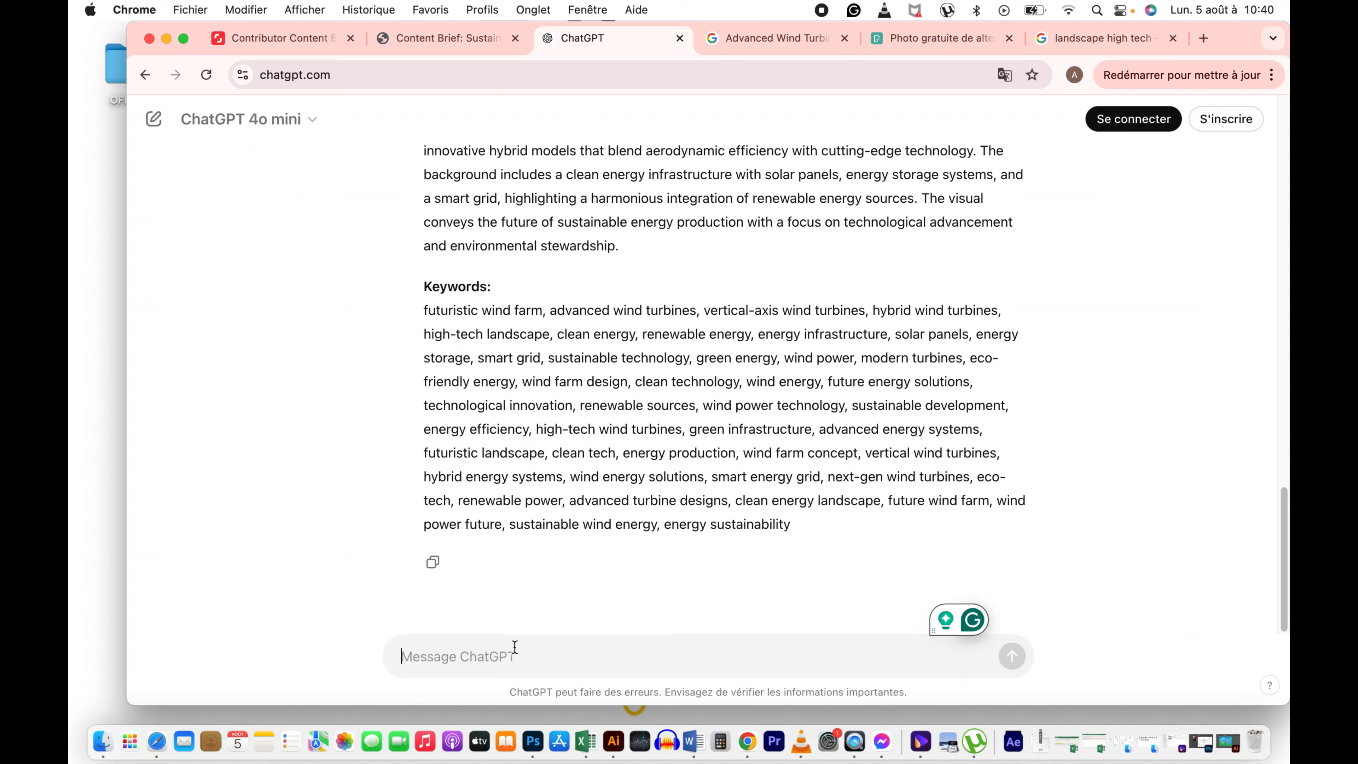
type("the descr")
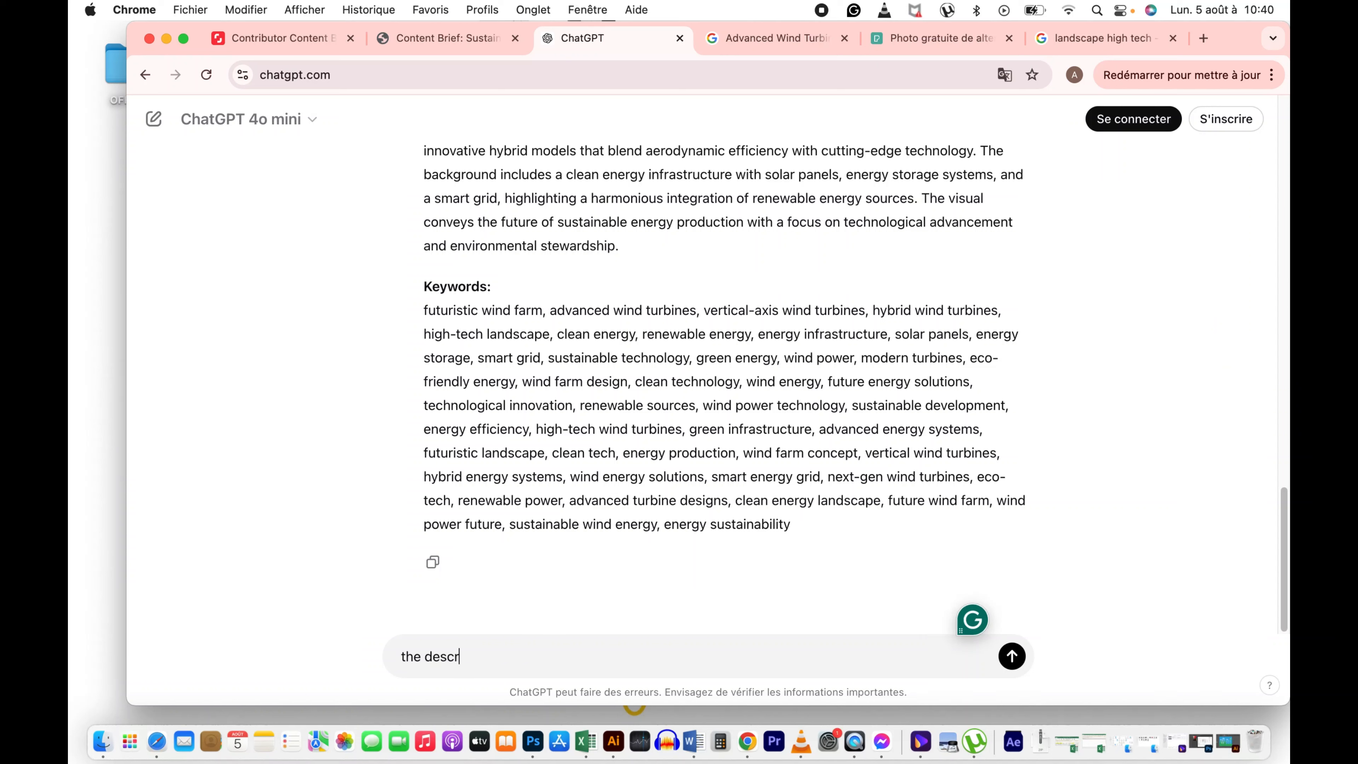
type("iption mus be 2 lines max")
key("Return")
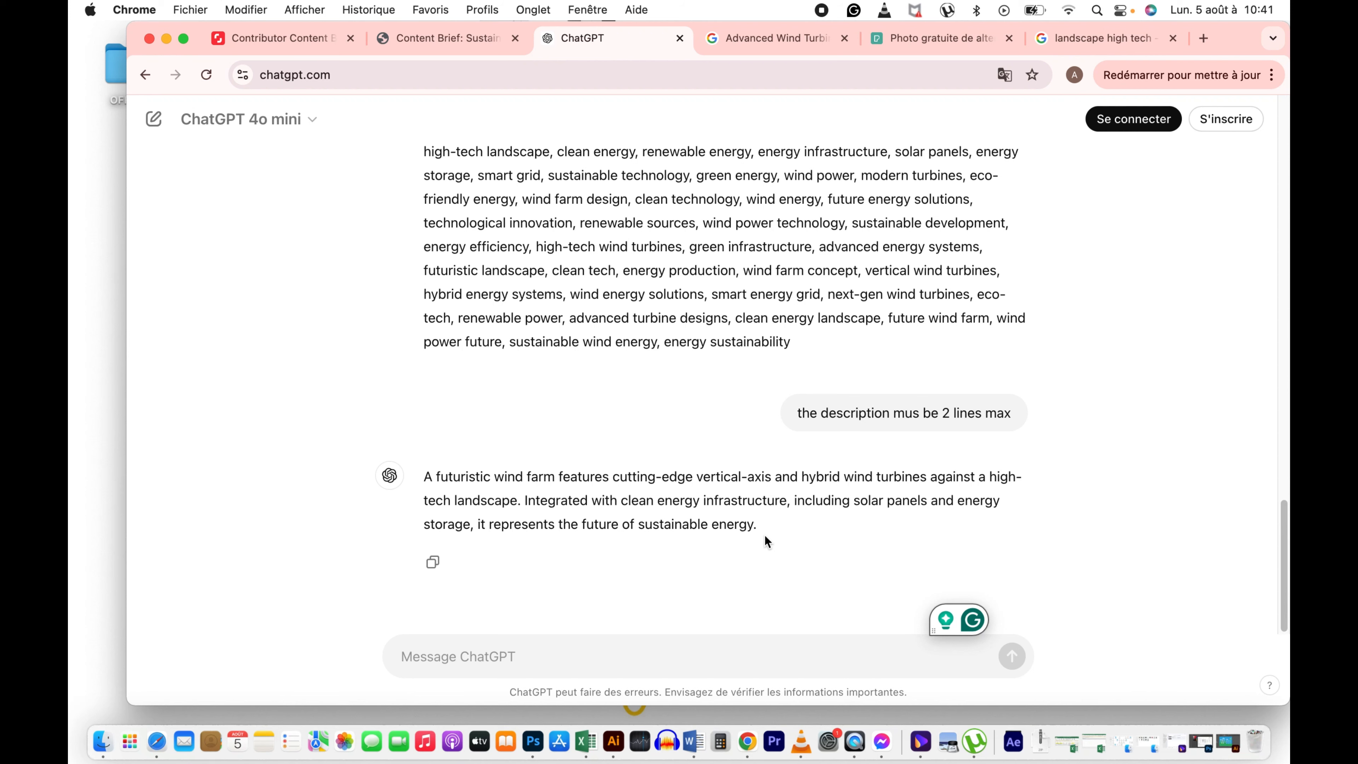
Step: Send ChatGPT the follow-up "make the description straight to the point very short" and review the new description and the keywords
scroll(775, 514, "up", 3)
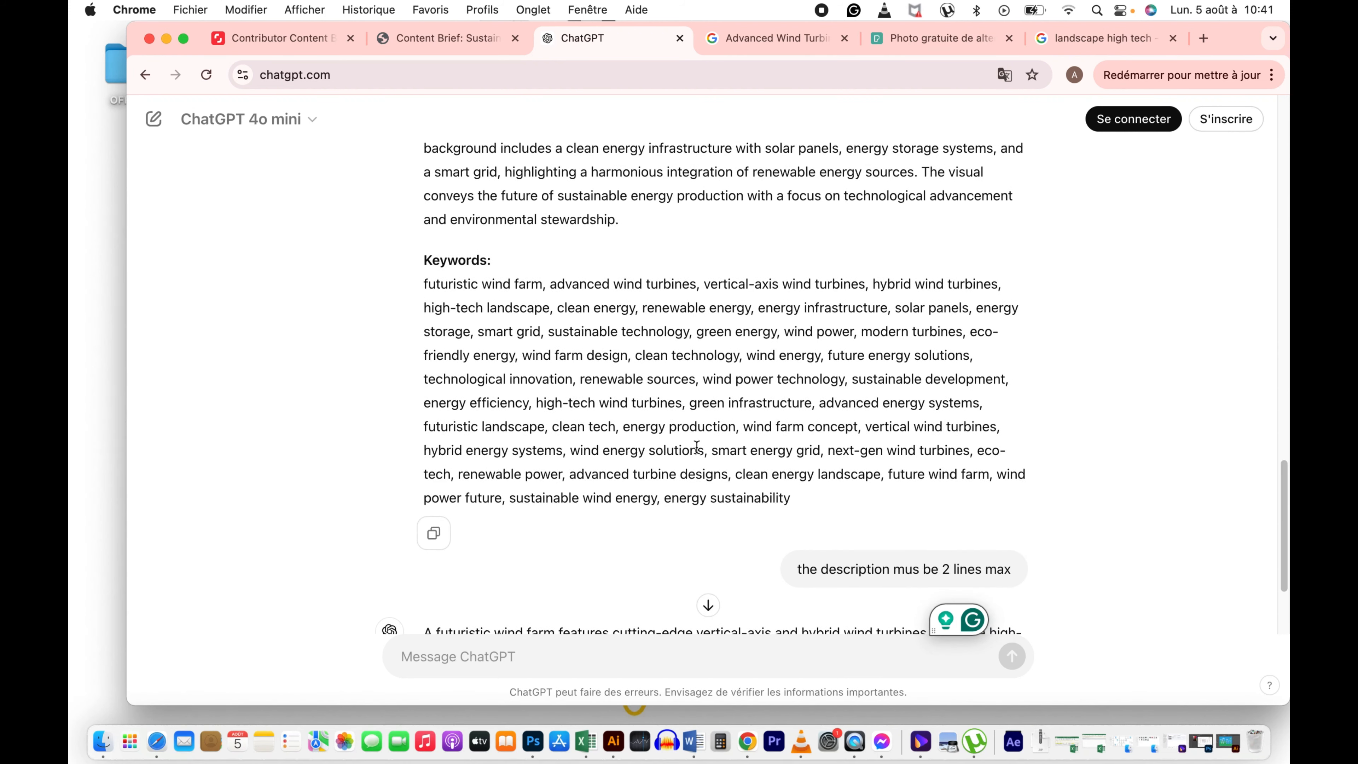
scroll(698, 454, "down", 3)
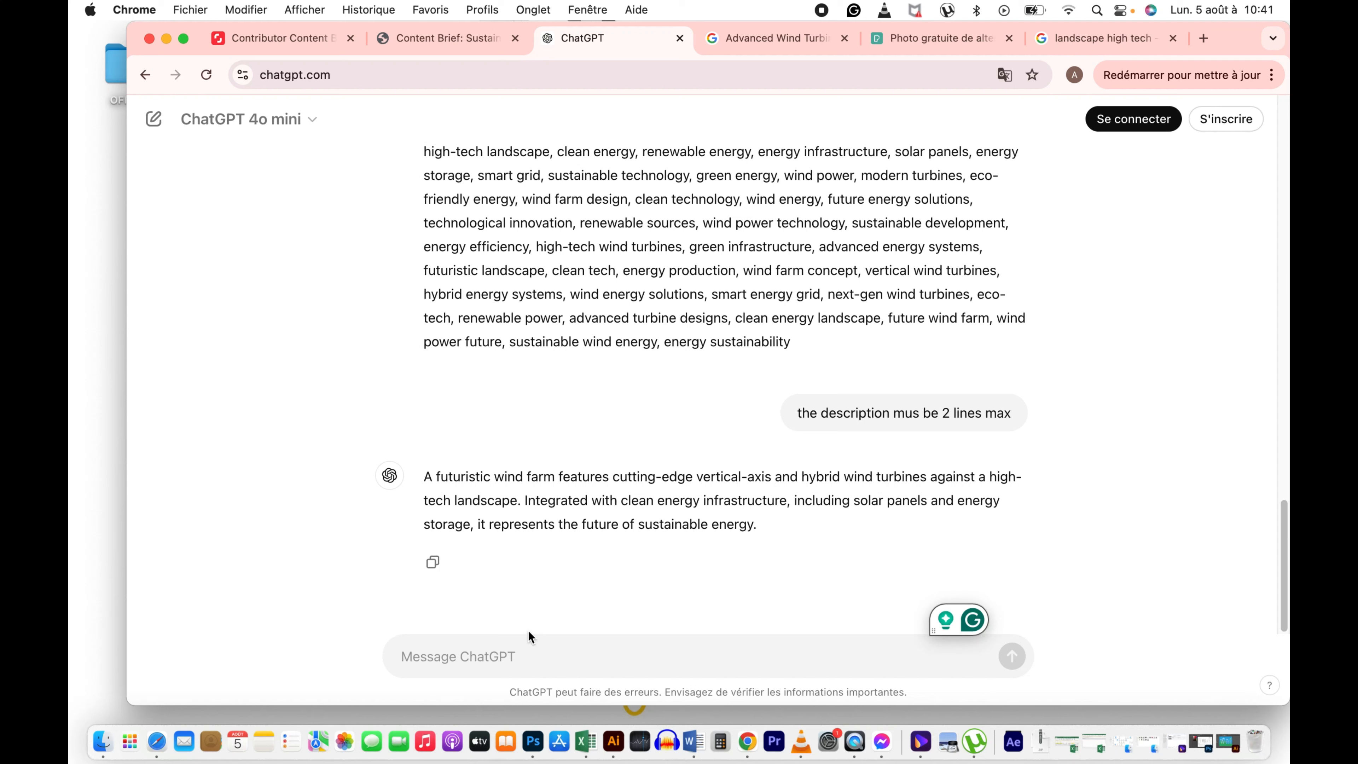
type("make t")
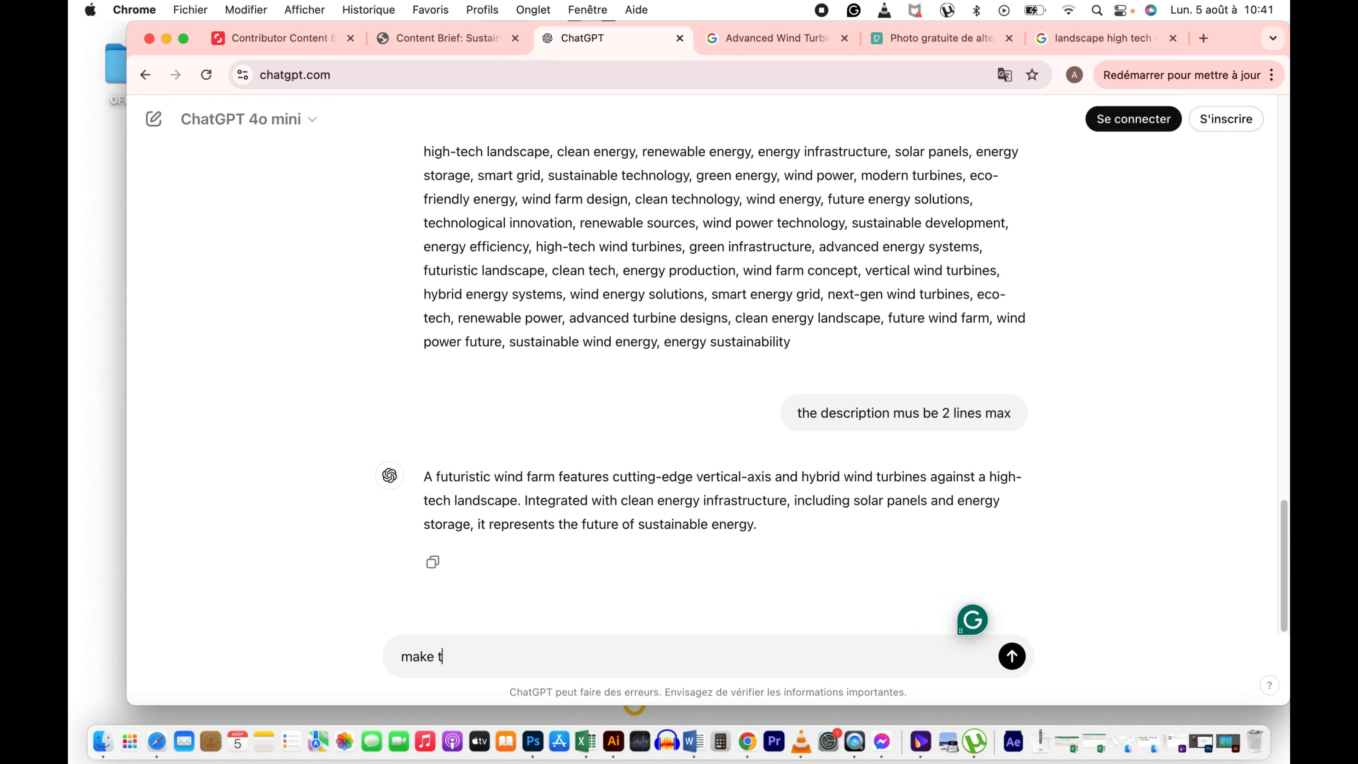
type("he description straig")
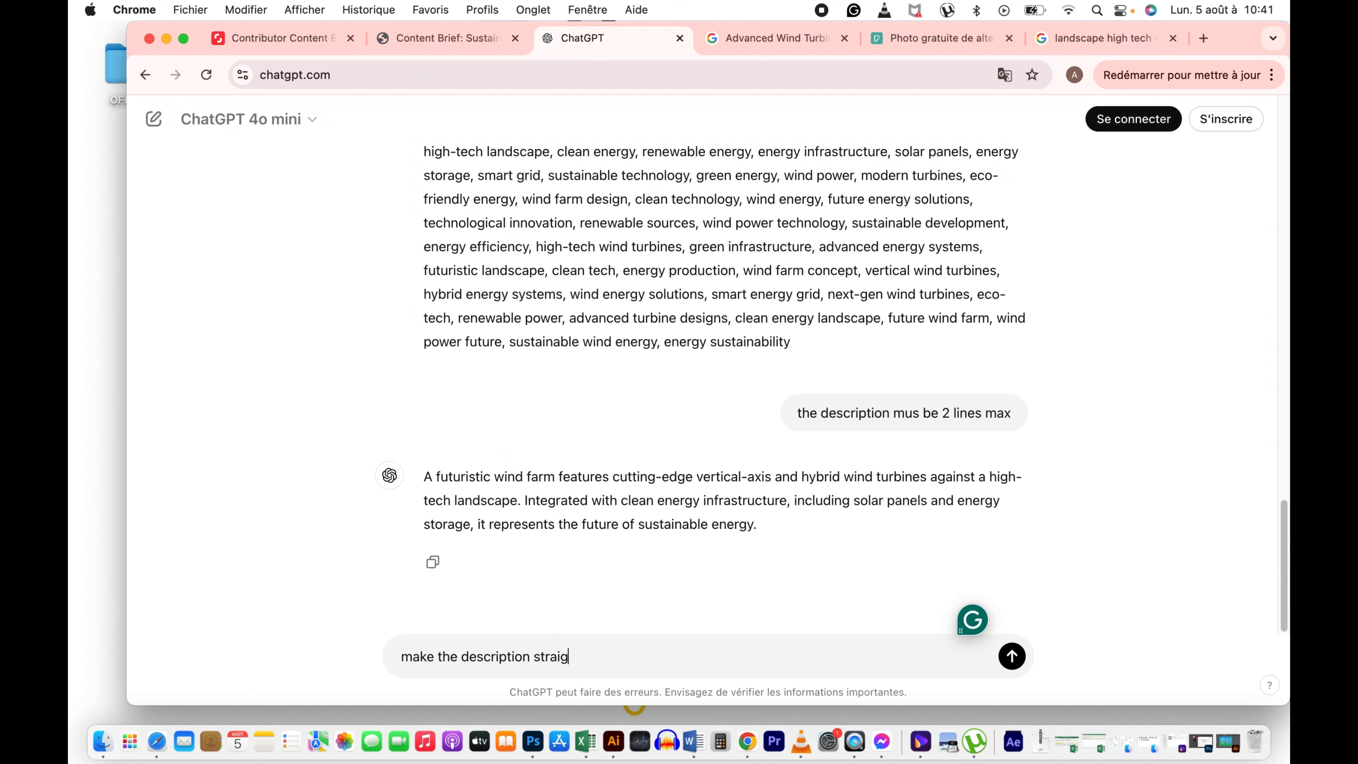
type("ht to the point very short")
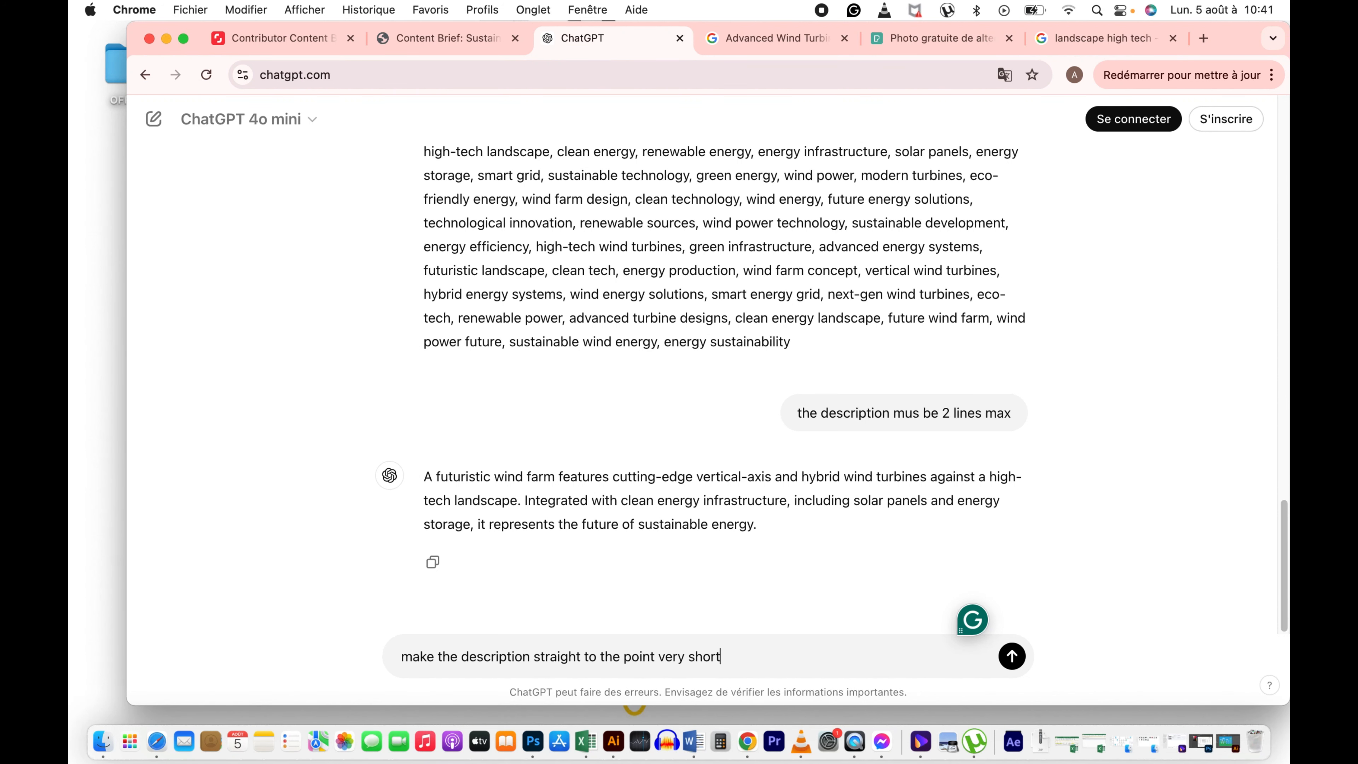
key("Return")
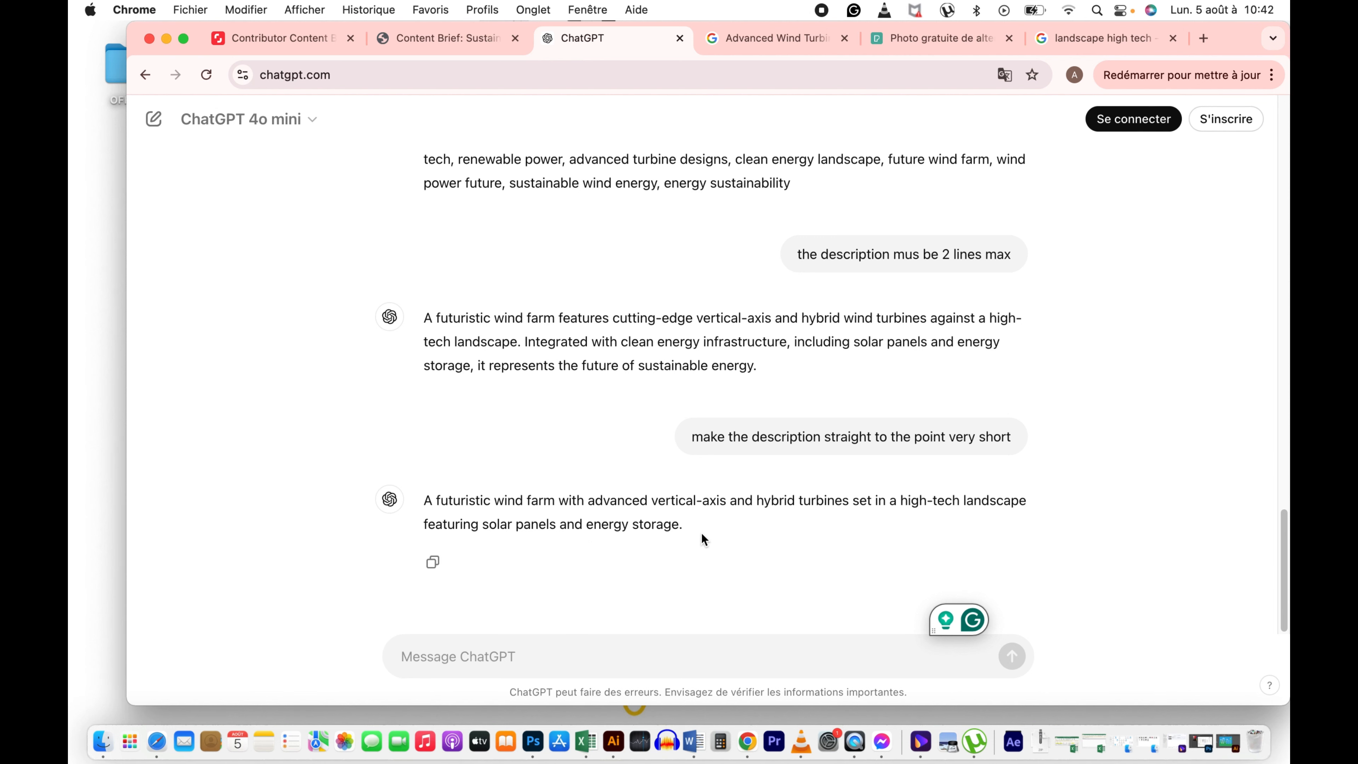
scroll(706, 507, "up", 6)
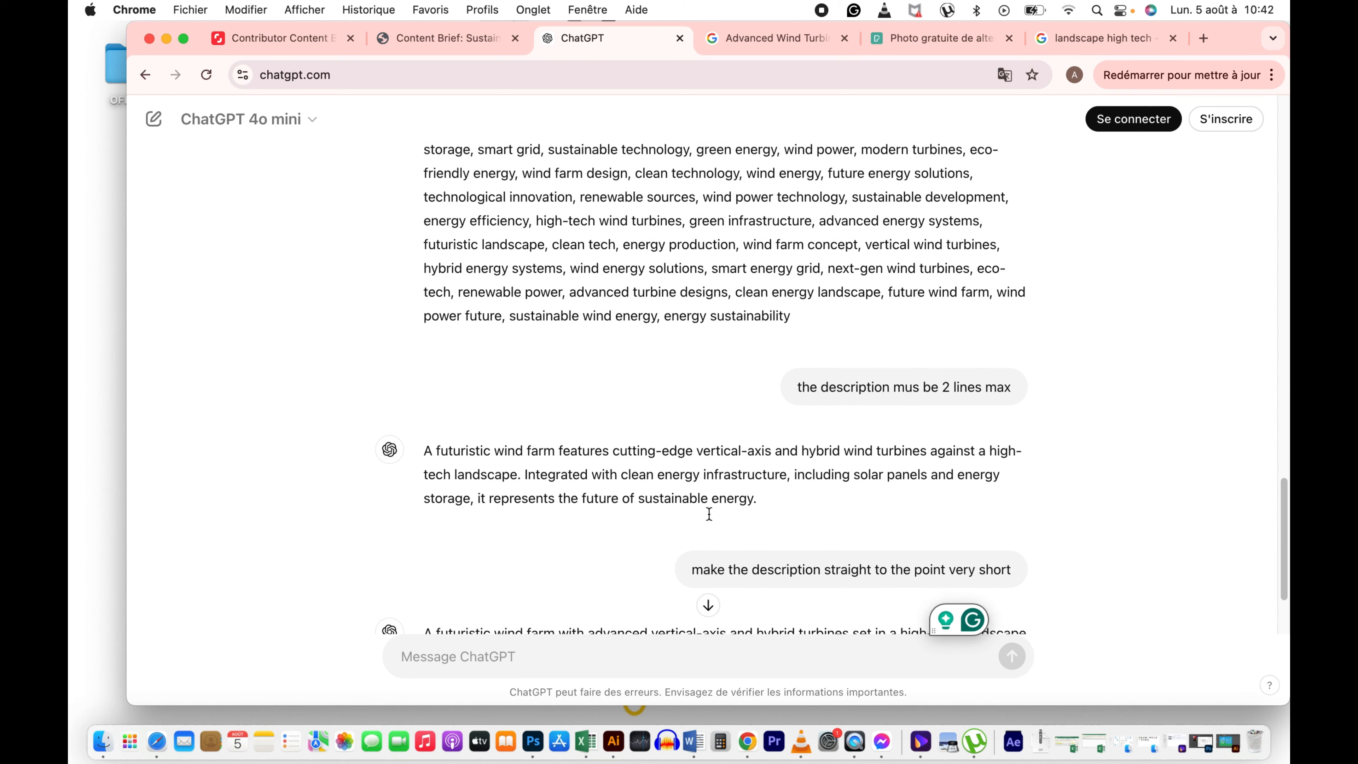
scroll(709, 514, "up", 2)
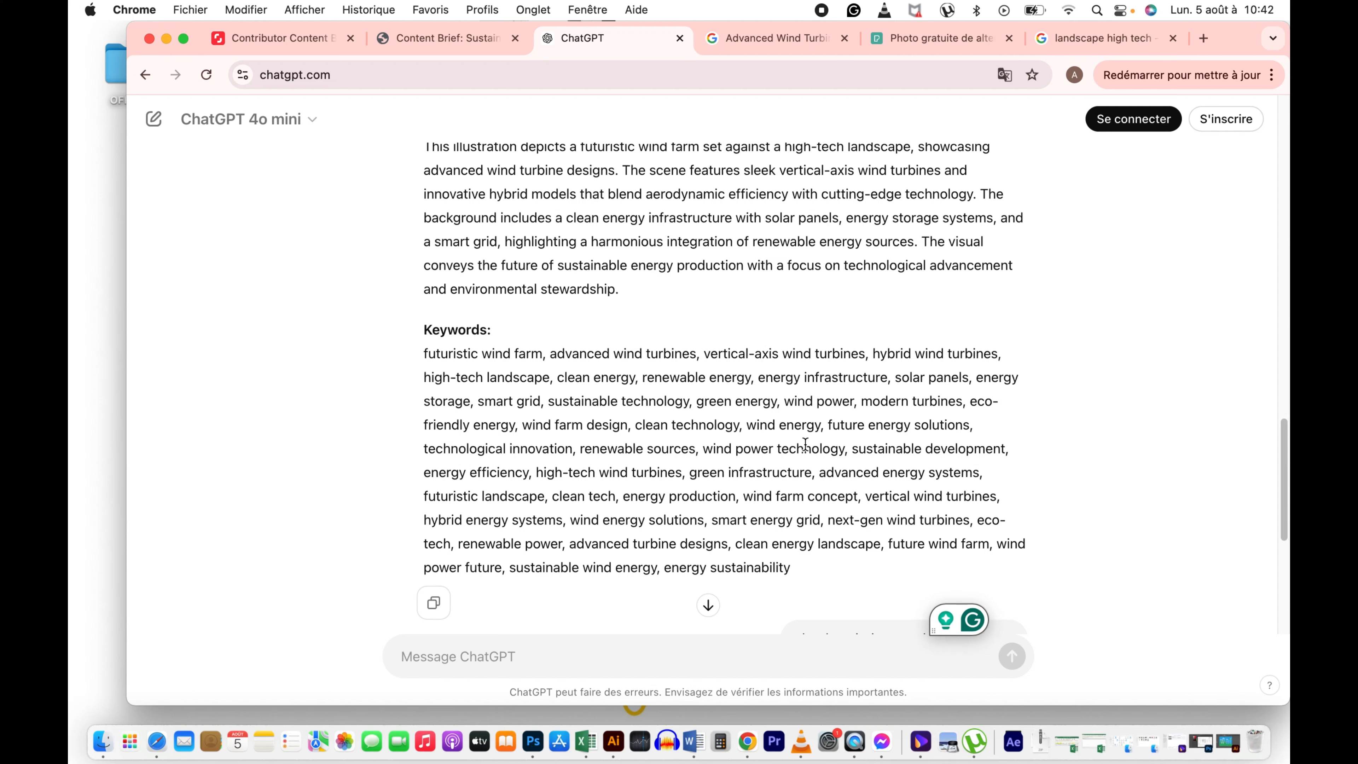
Step: Switch to the Shutterstock page, search Google for "shutterstock contributor", and open the Shutterstock Contributor site
left_click(290, 38)
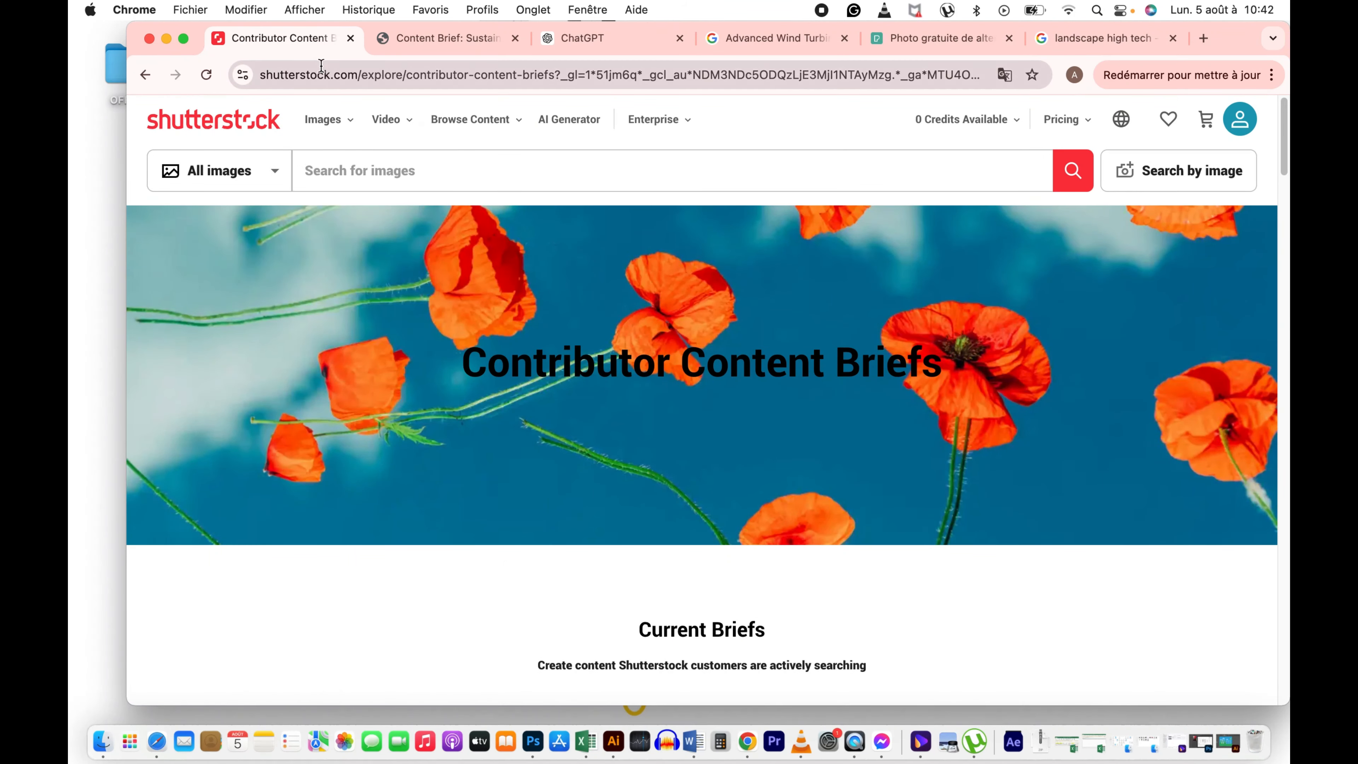
left_click(318, 73)
type("shu")
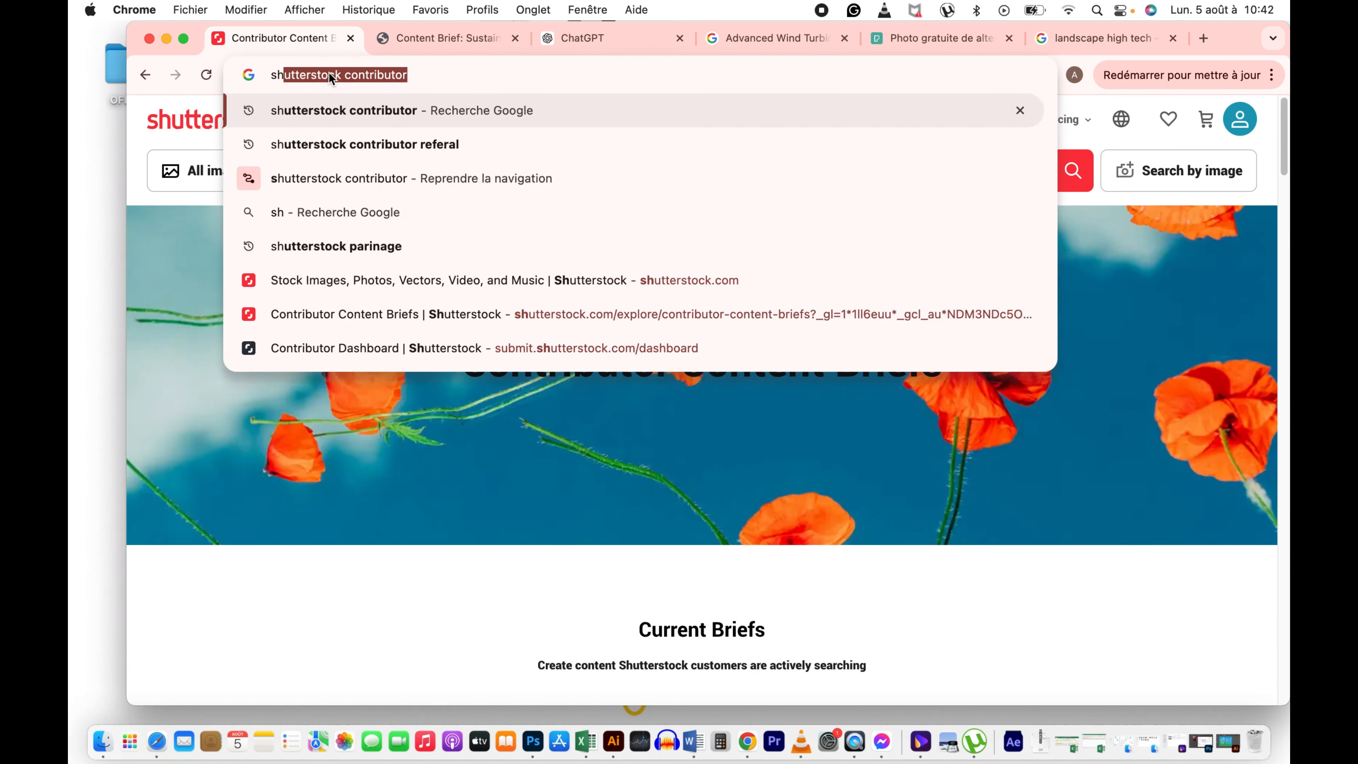
type("tt")
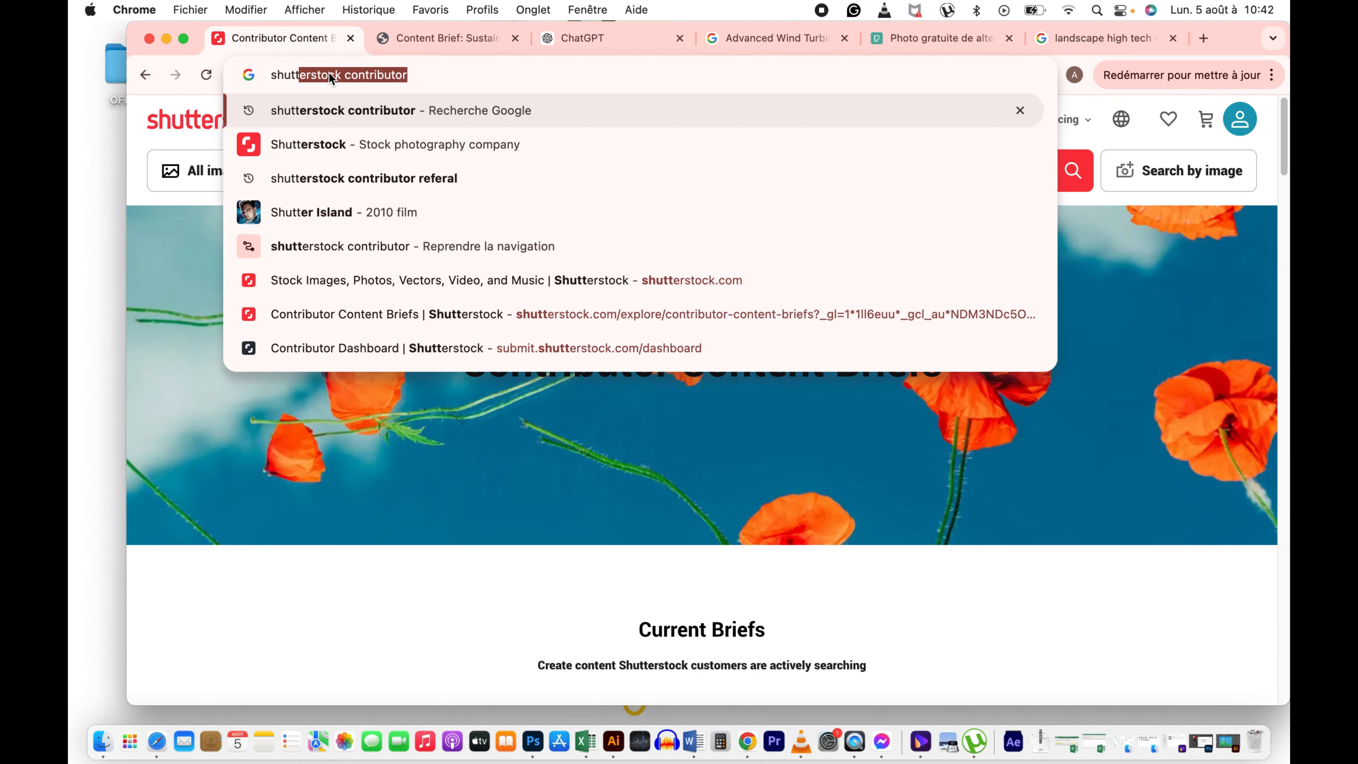
left_click(404, 110)
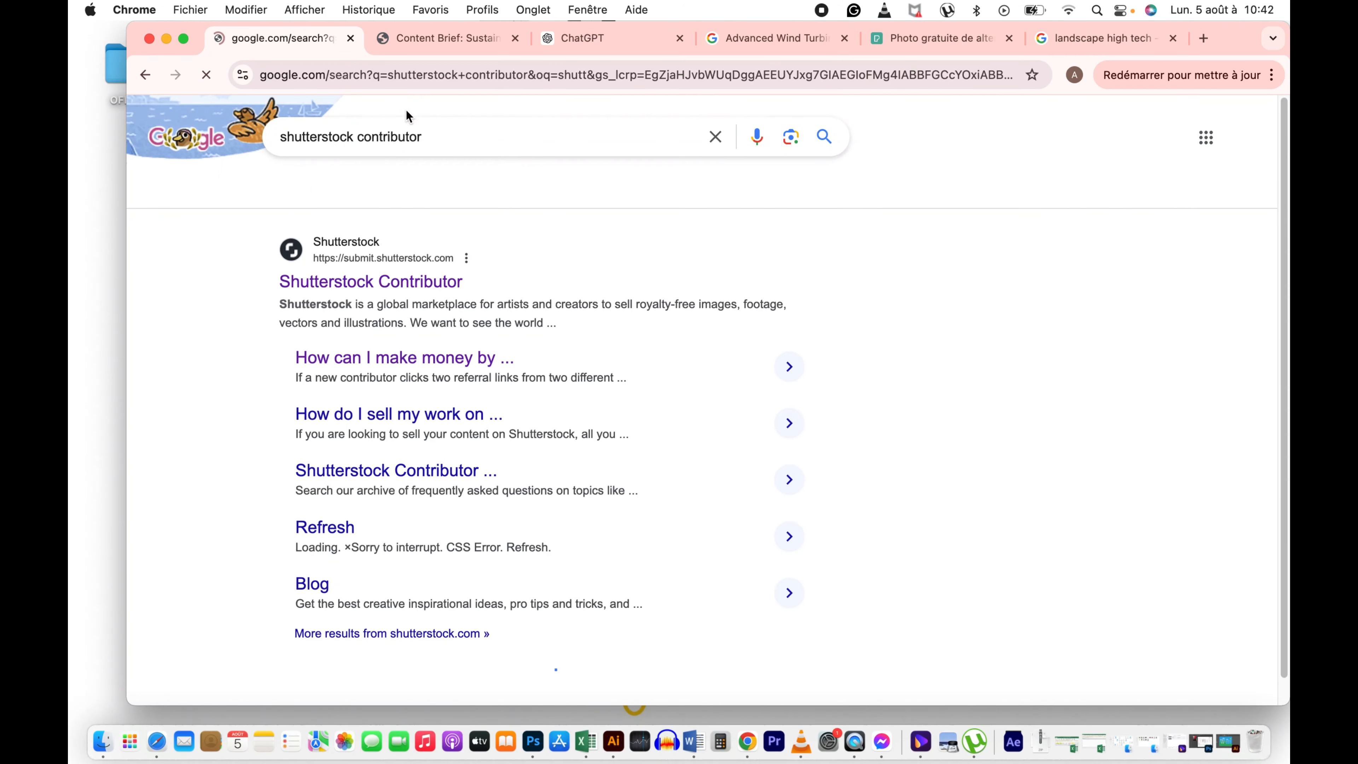
left_click(432, 284)
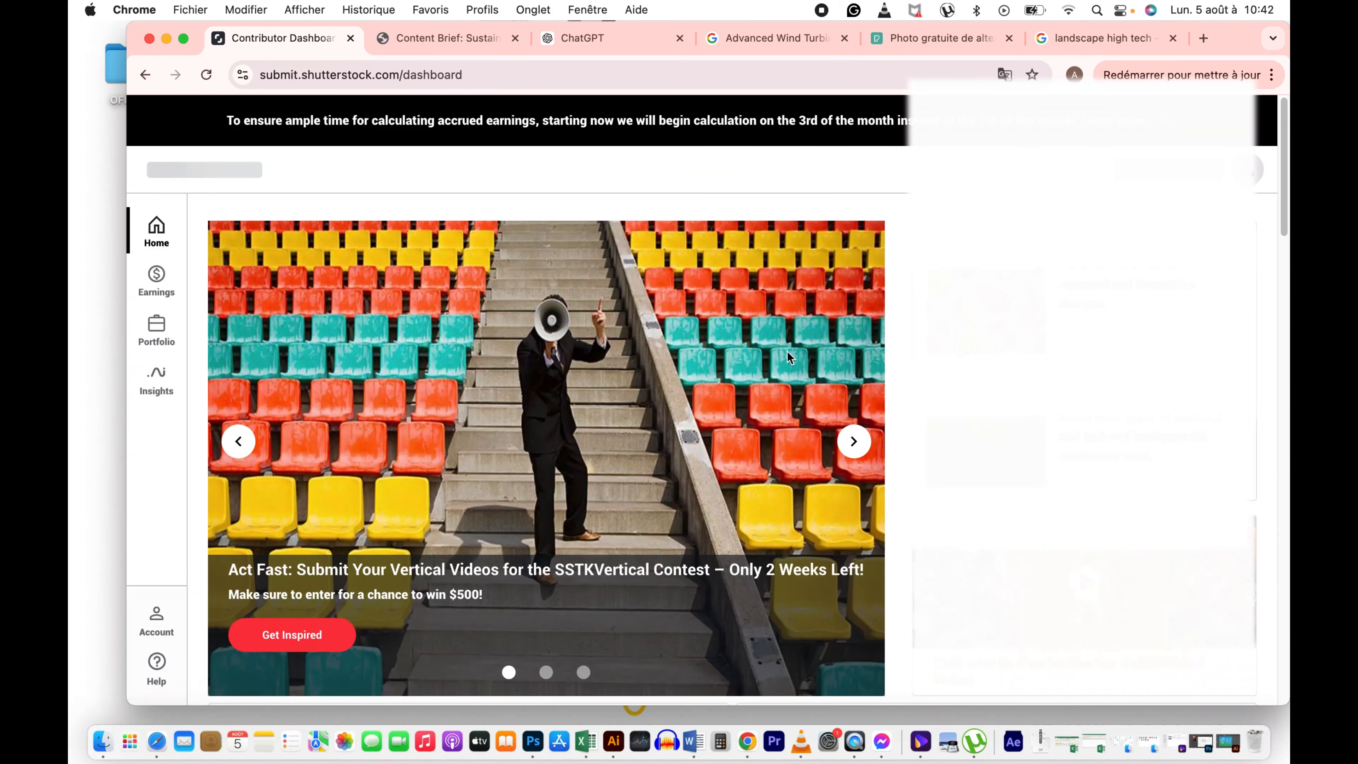
Step: Look through the contributor dashboard's portfolio status and open the asset upload dialog
scroll(510, 304, "down", 10)
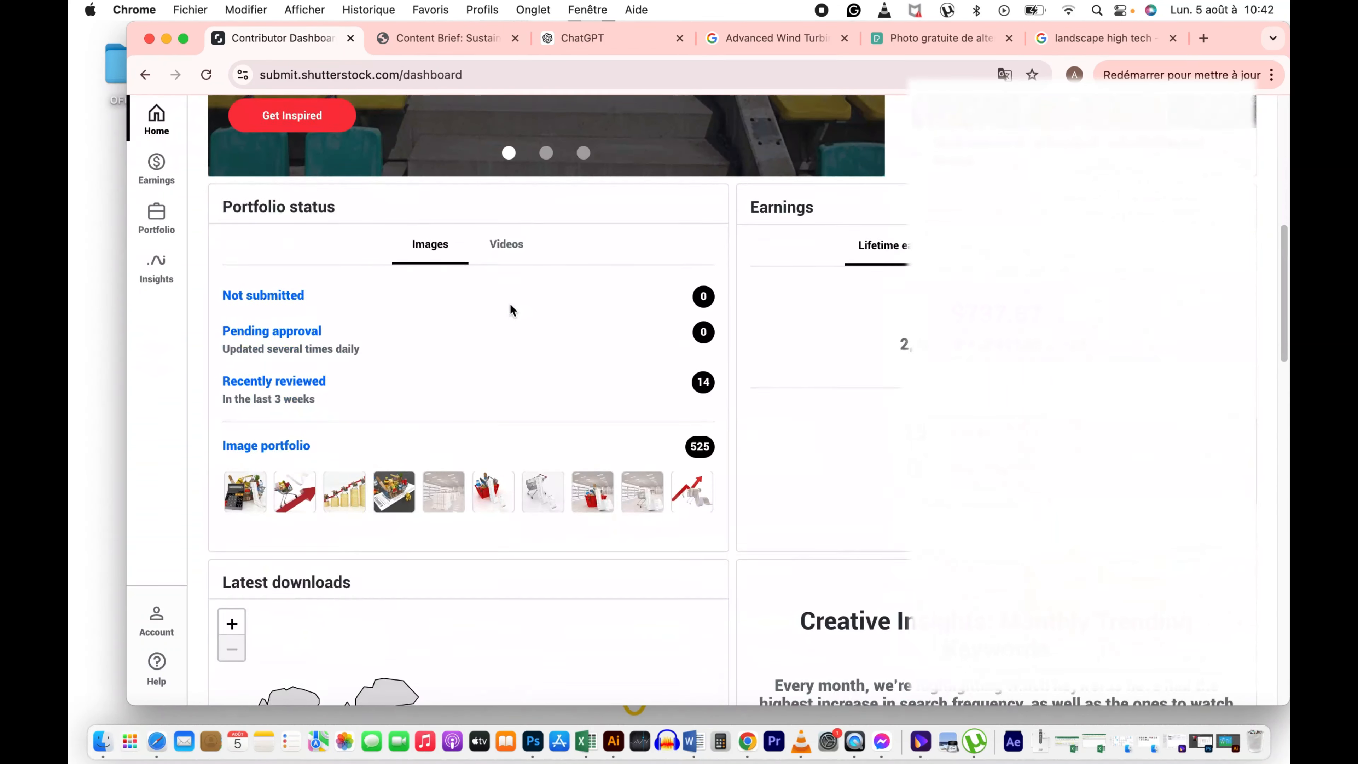
scroll(511, 304, "up", 10)
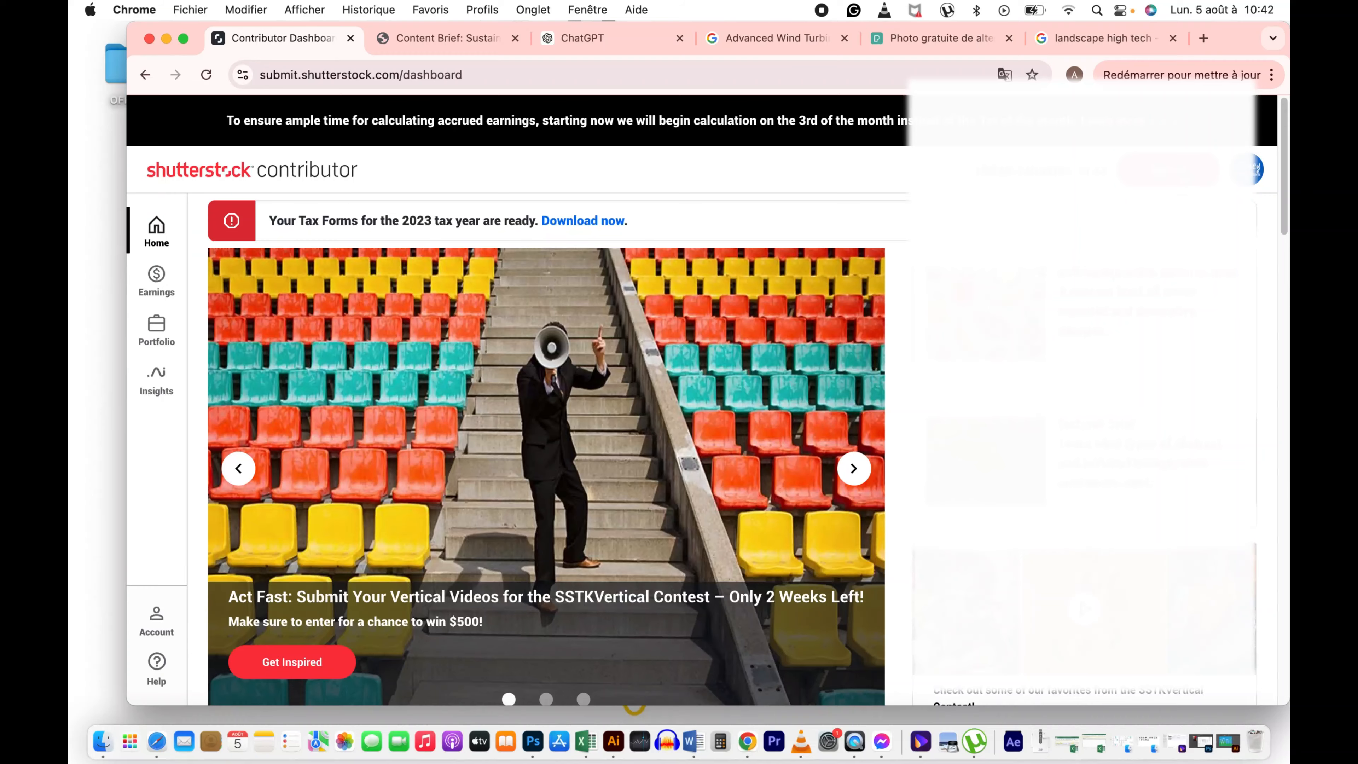
left_click(1183, 169)
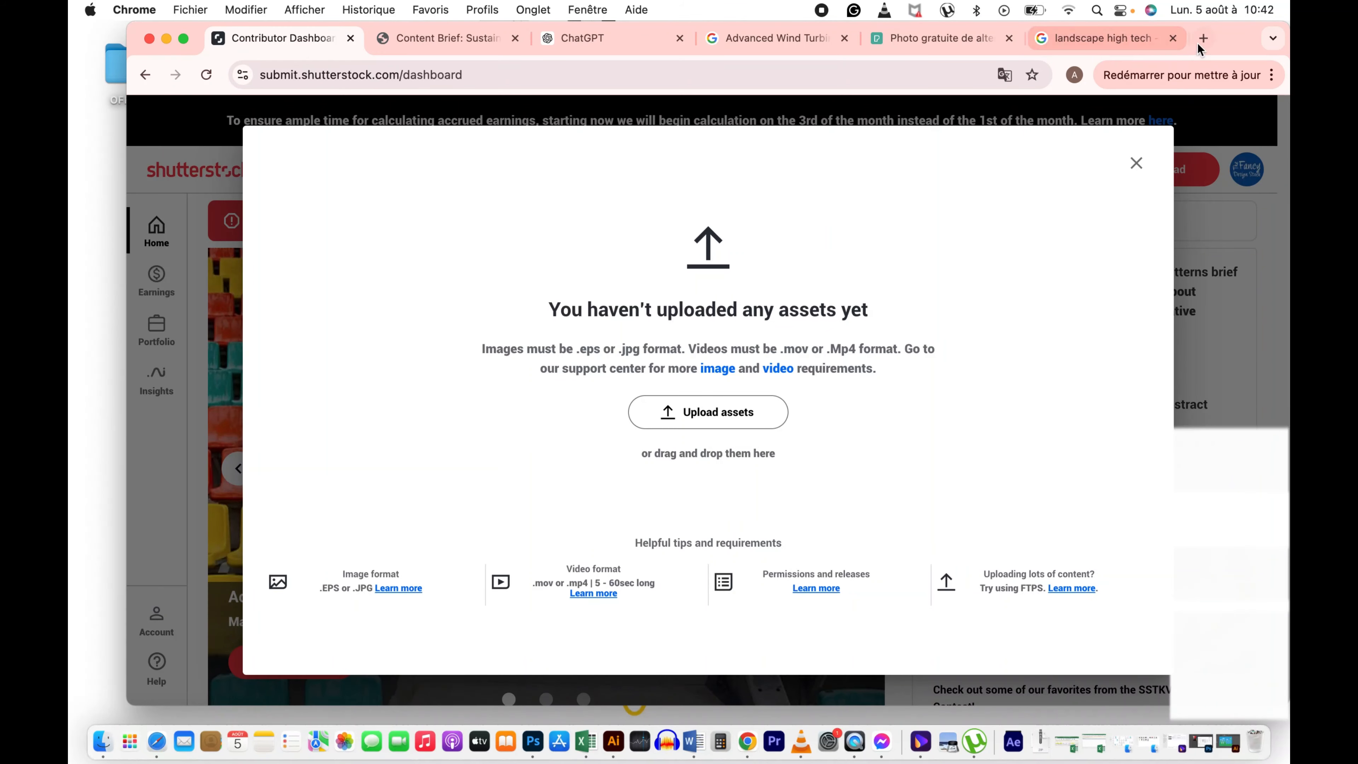
Step: Move the browser window aside, minimize the Word document, and open sust ok.eps from the Sustainable Climate visual folder in Illustrator
left_click_drag(1242, 36, 1104, 360)
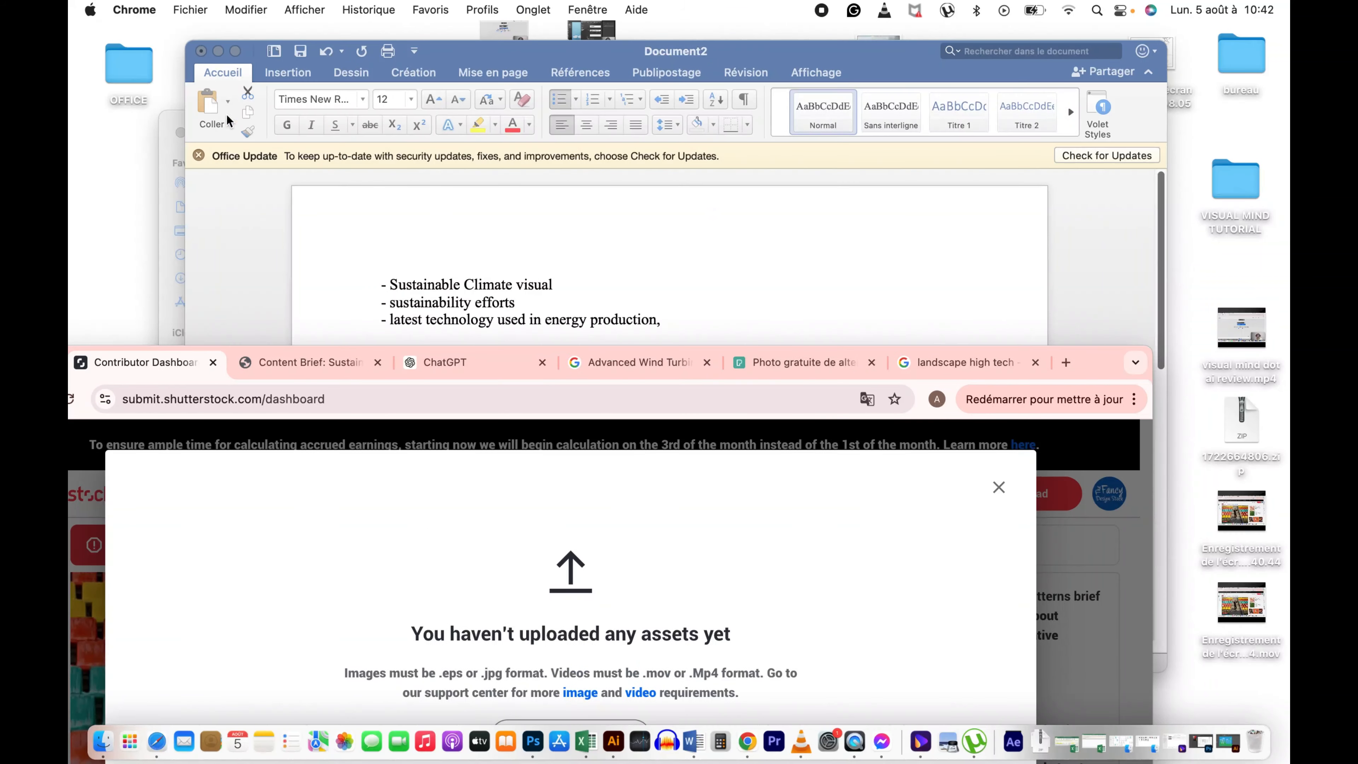
left_click(219, 51)
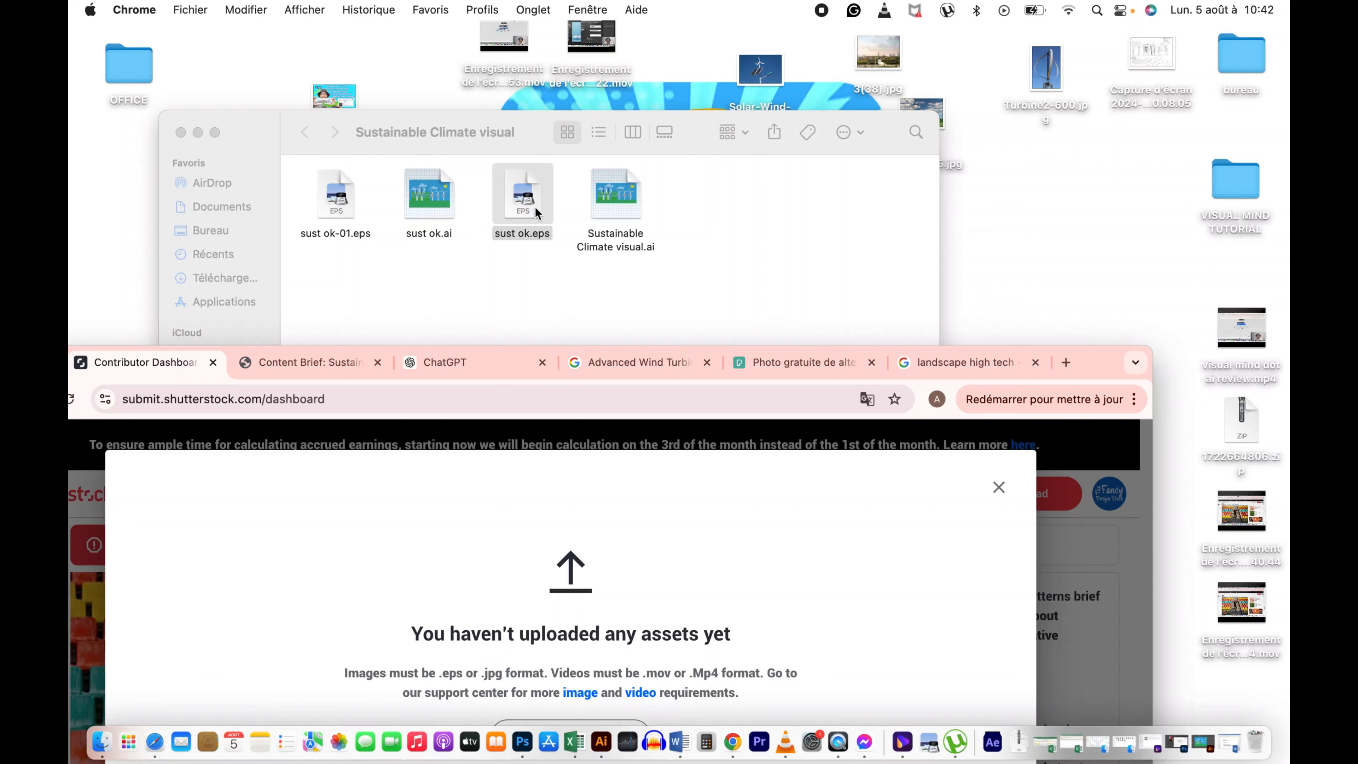
mouse_move(535, 211)
left_mouse_down()
mouse_move(610, 248)
mouse_move(615, 325)
mouse_move(543, 218)
left_mouse_up()
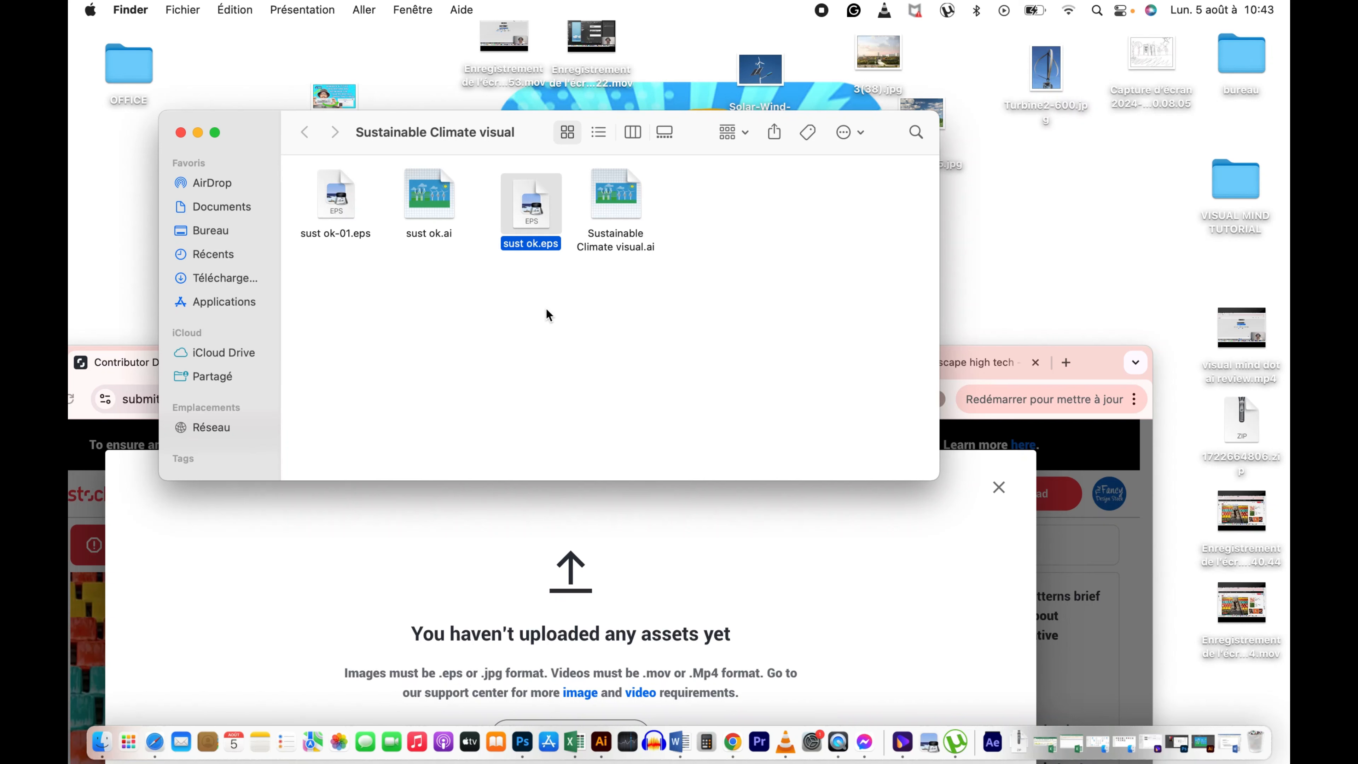
left_click_drag(536, 211, 599, 743)
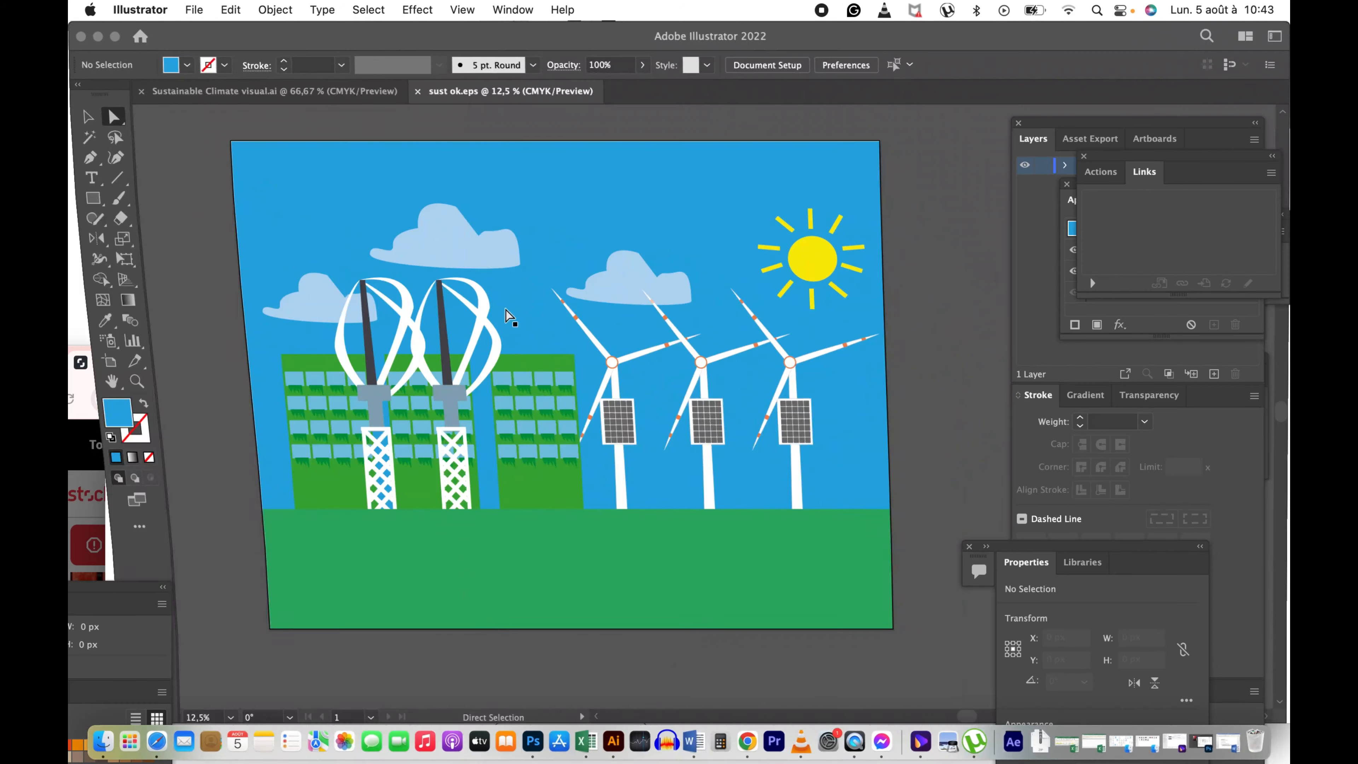
left_click(193, 10)
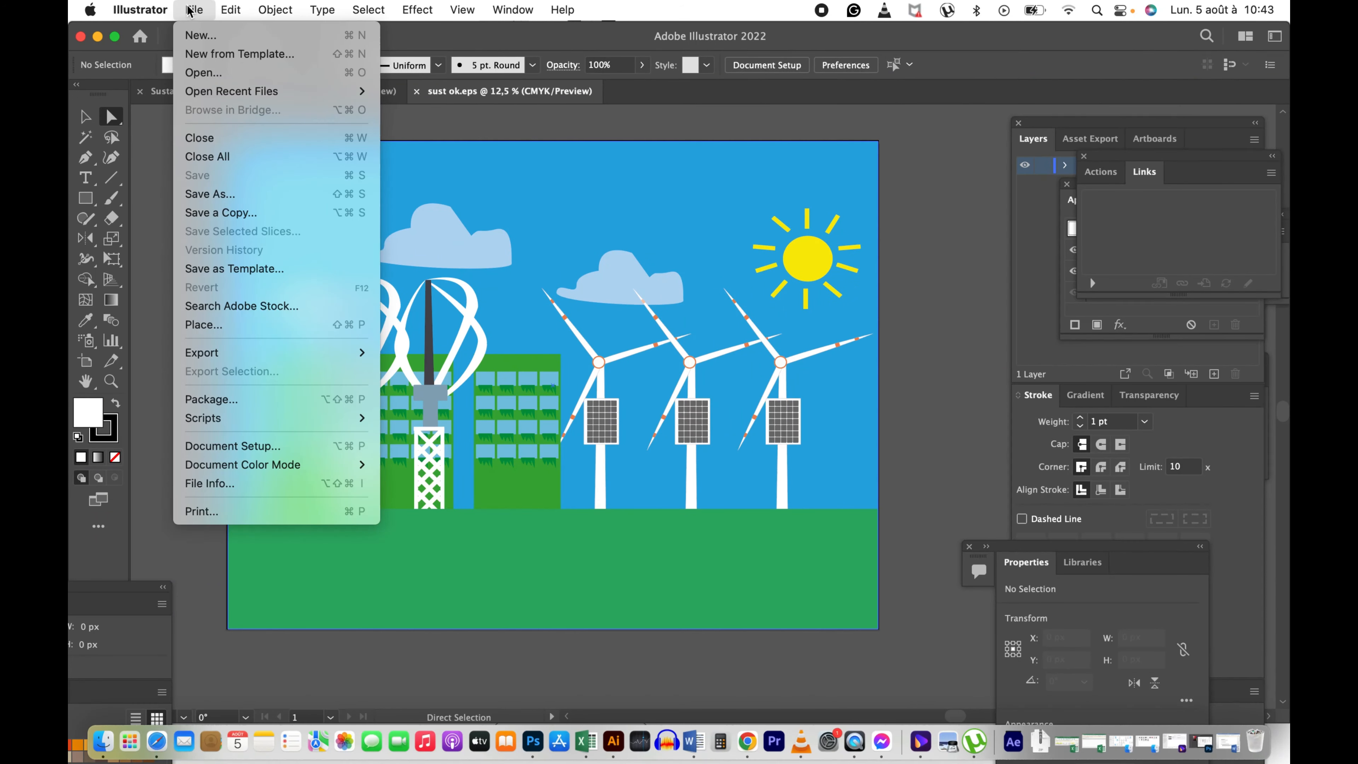
left_click(344, 447)
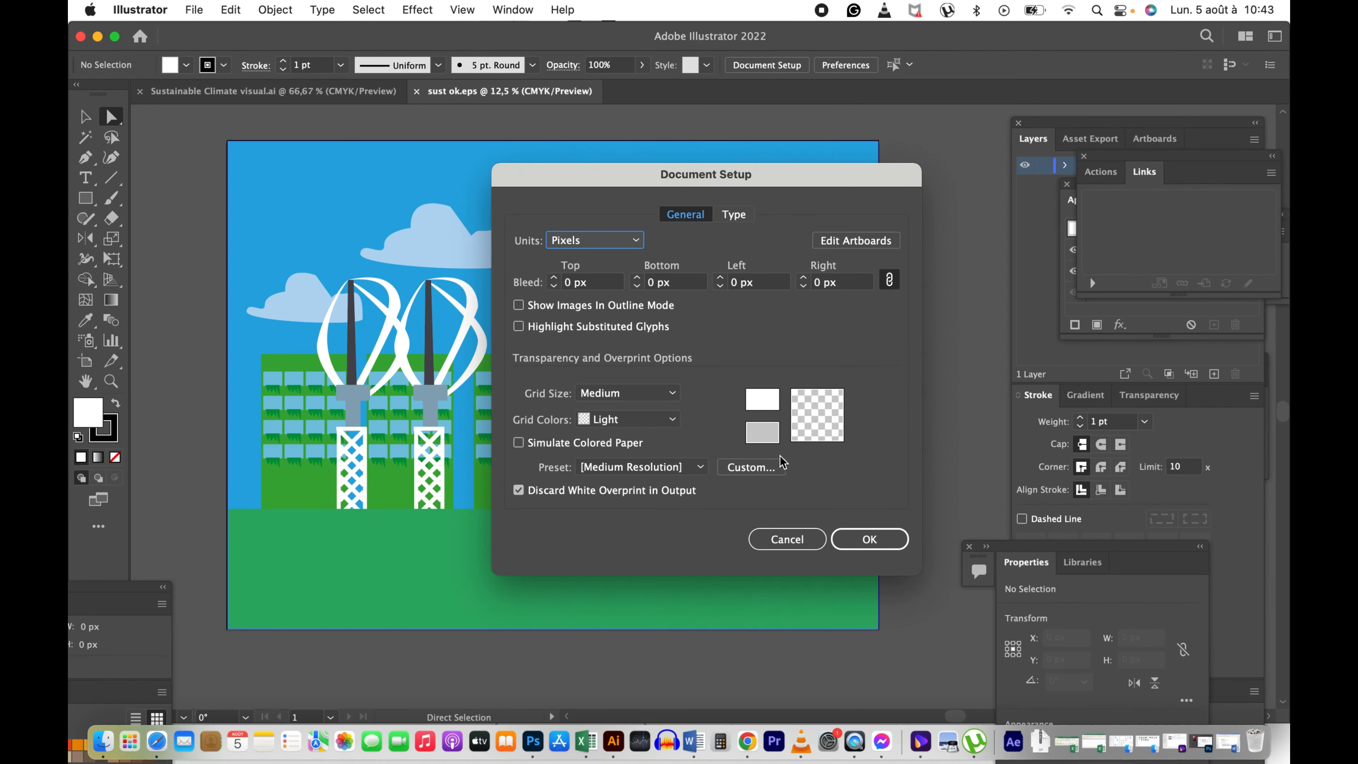
left_click(787, 541)
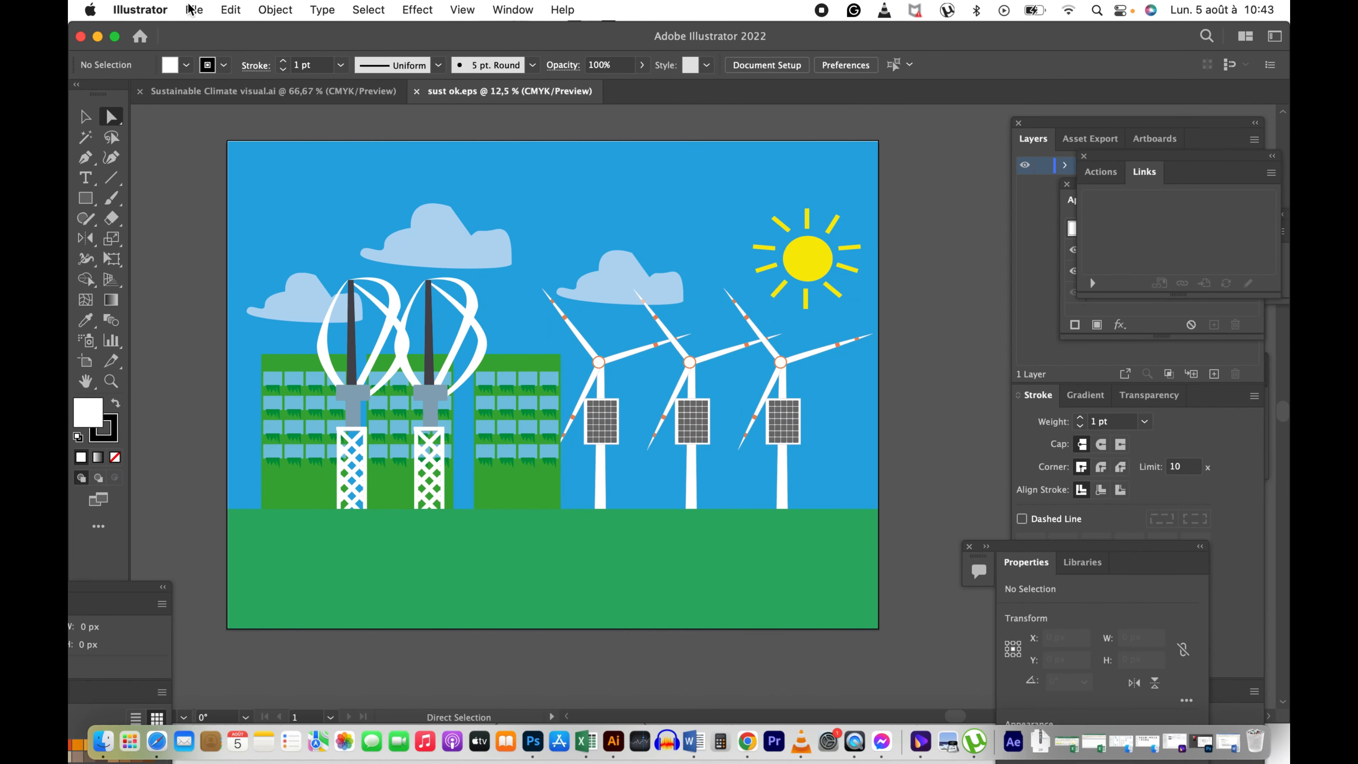
Step: Convert the document's color mode to RGB and save it in the older EPS format, replacing sust ok.eps and sust ok-01.eps
left_click(193, 10)
mouse_move(347, 469)
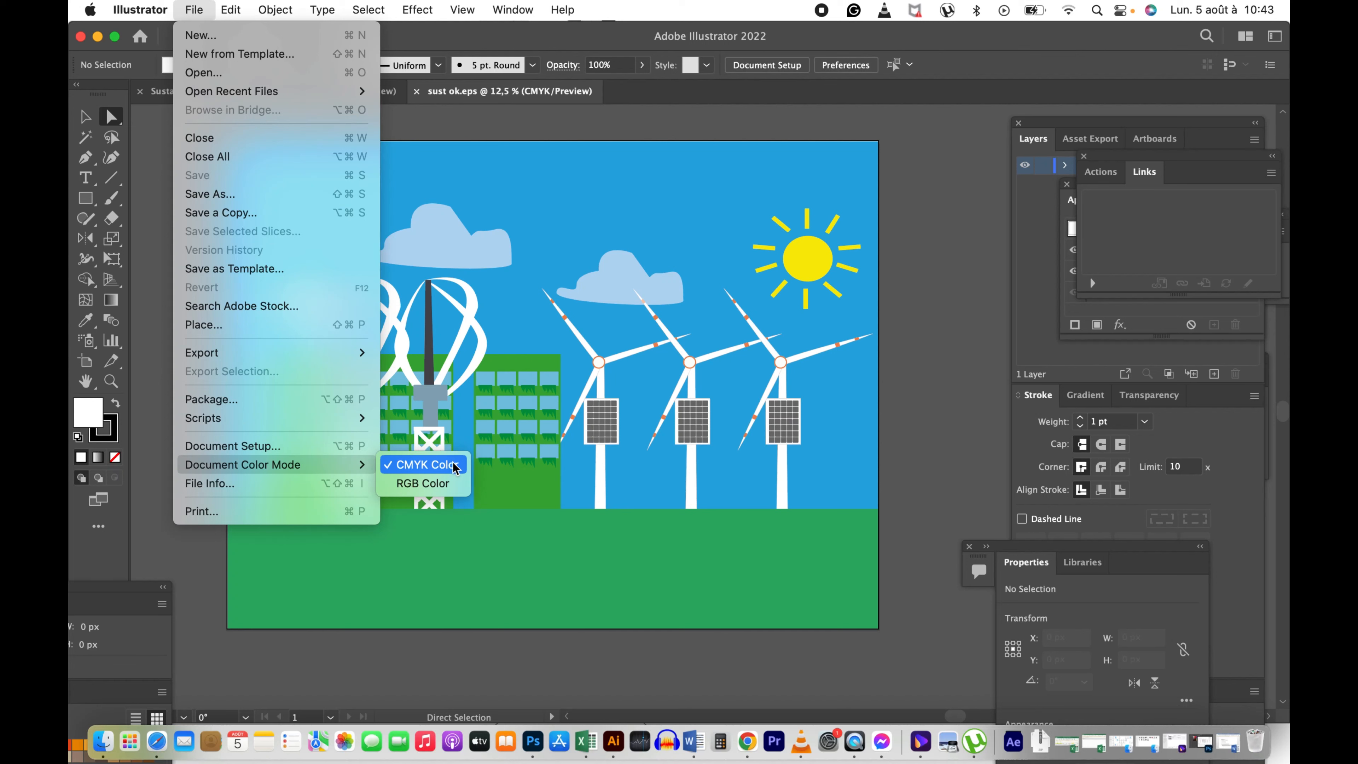
left_click(456, 486)
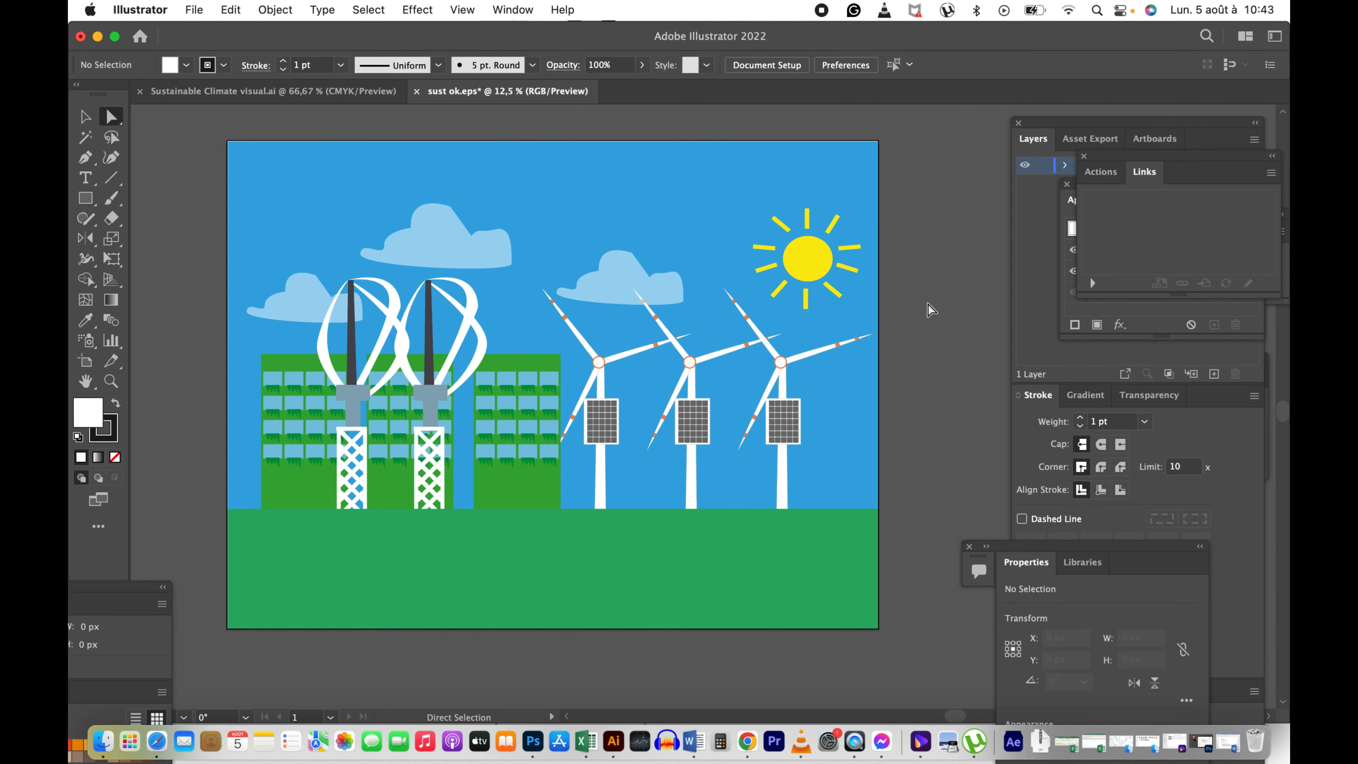
left_click(195, 11)
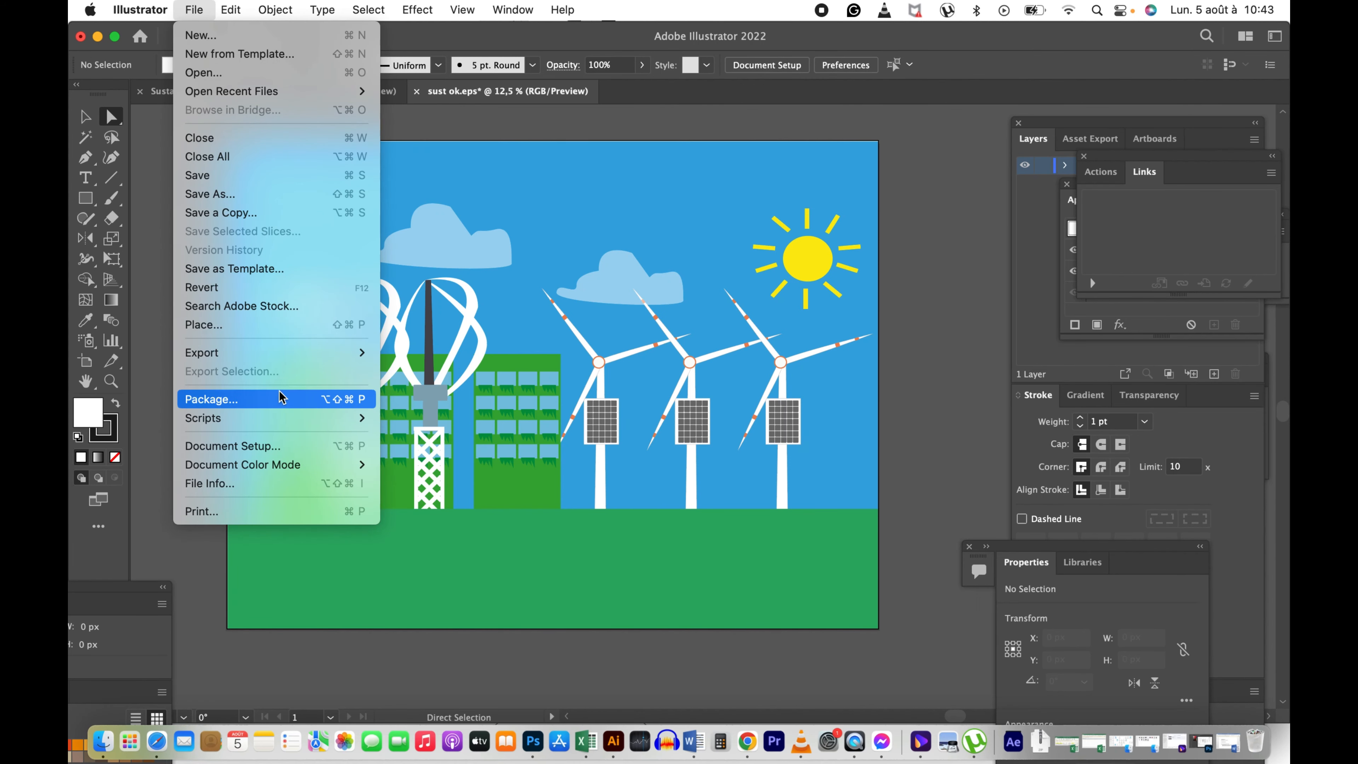
left_click(264, 178)
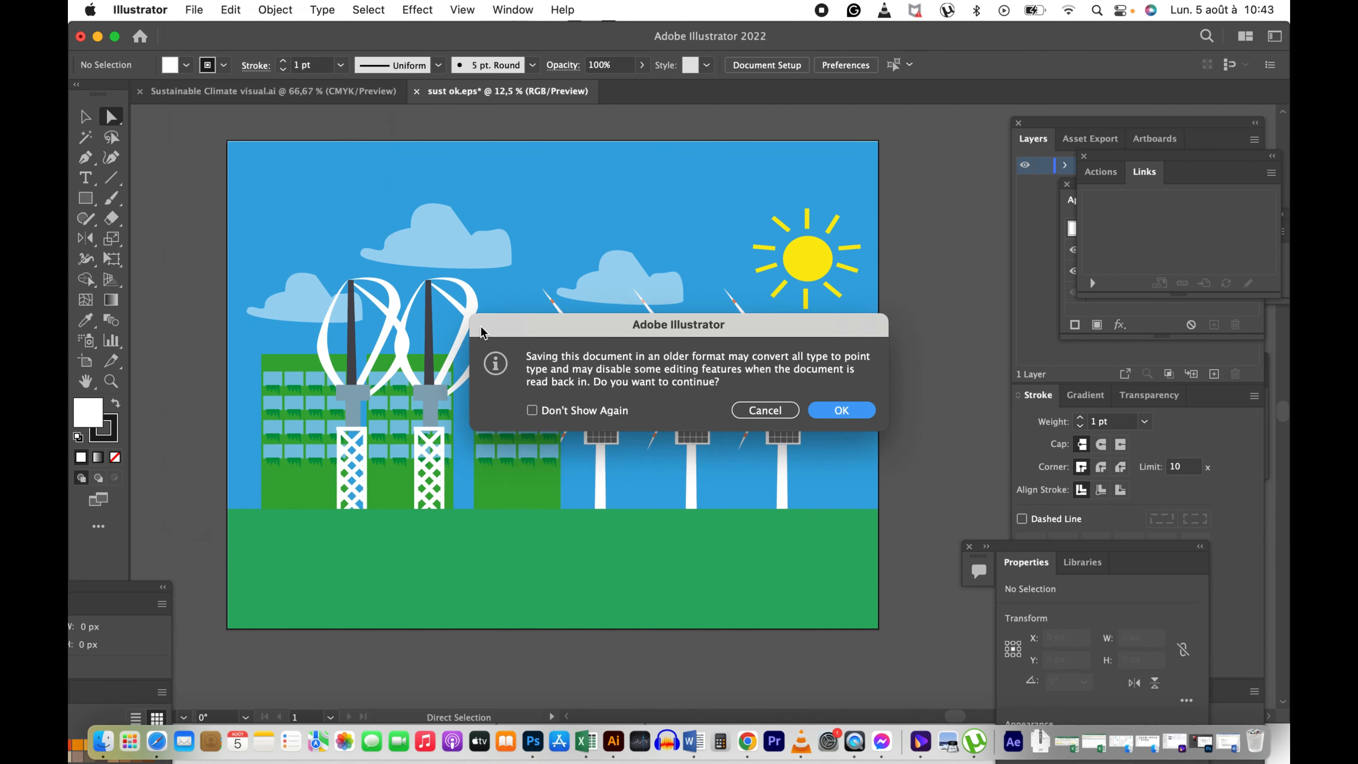
left_click(842, 411)
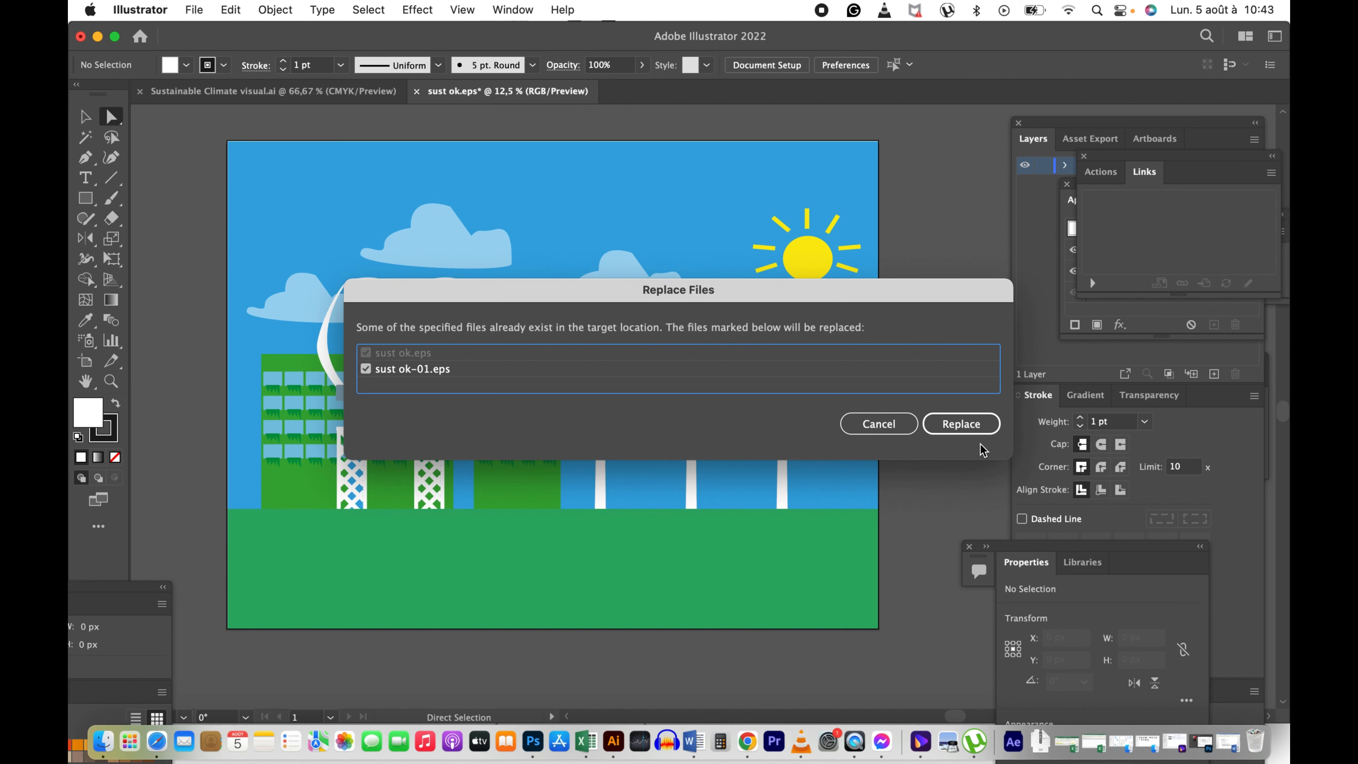
left_click(974, 430)
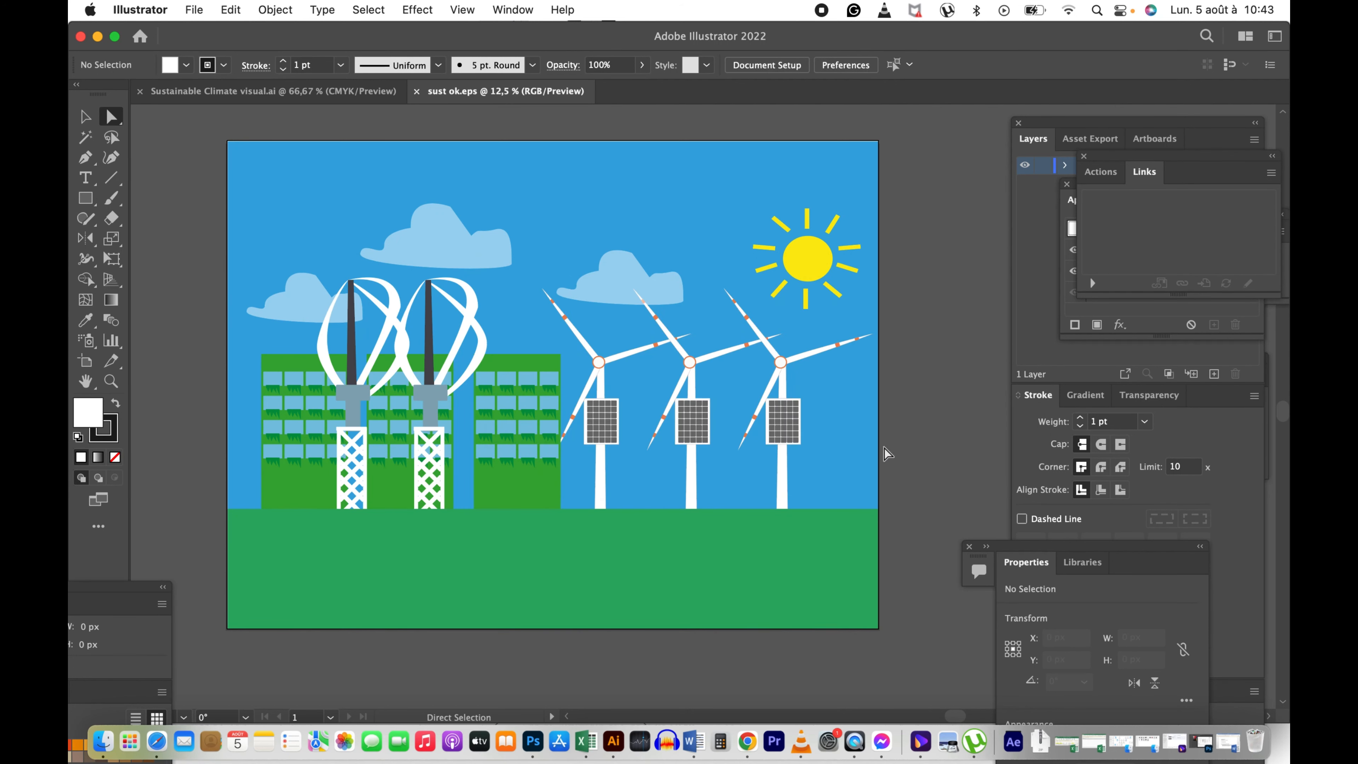
Step: Minimize Illustrator, reposition the folder window above the upload dialog, and upload sust ok.eps to Shutterstock
left_click(97, 37)
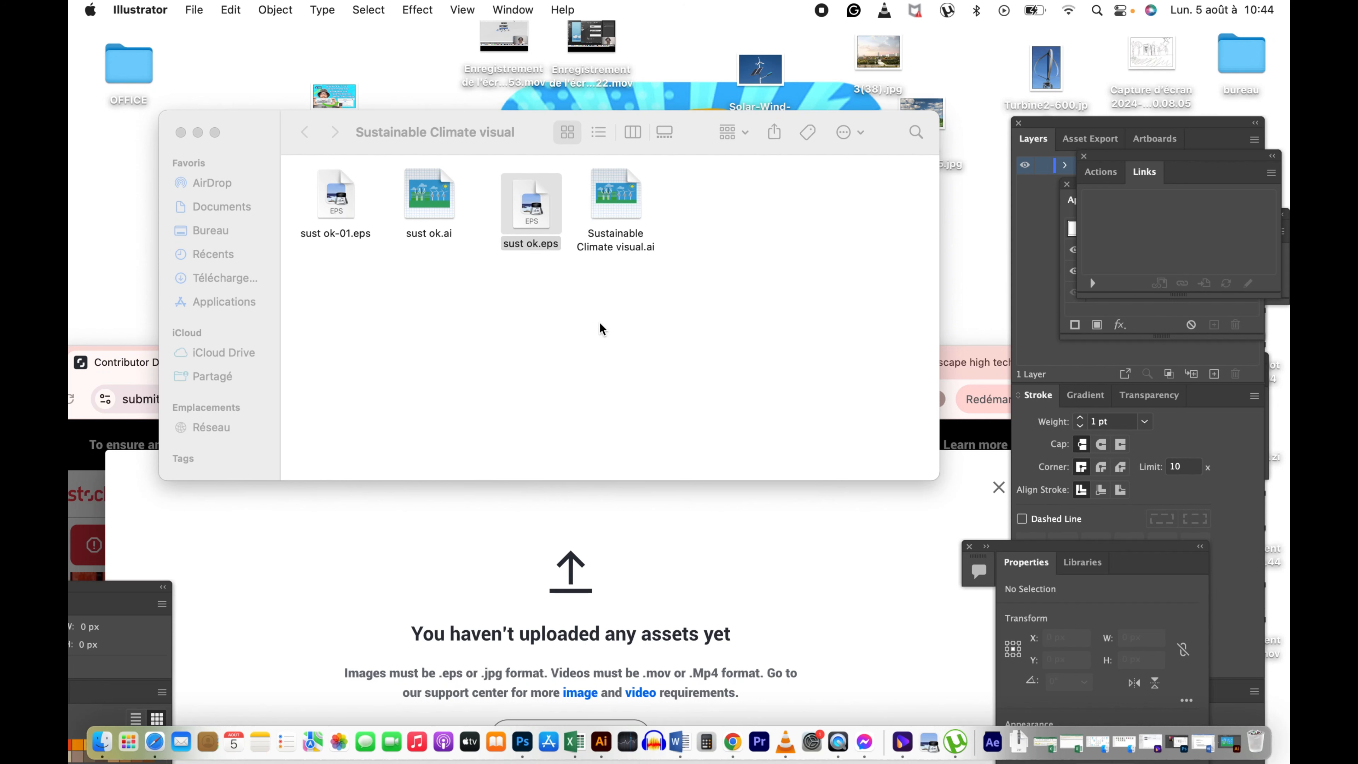
left_click_drag(524, 123, 602, 69)
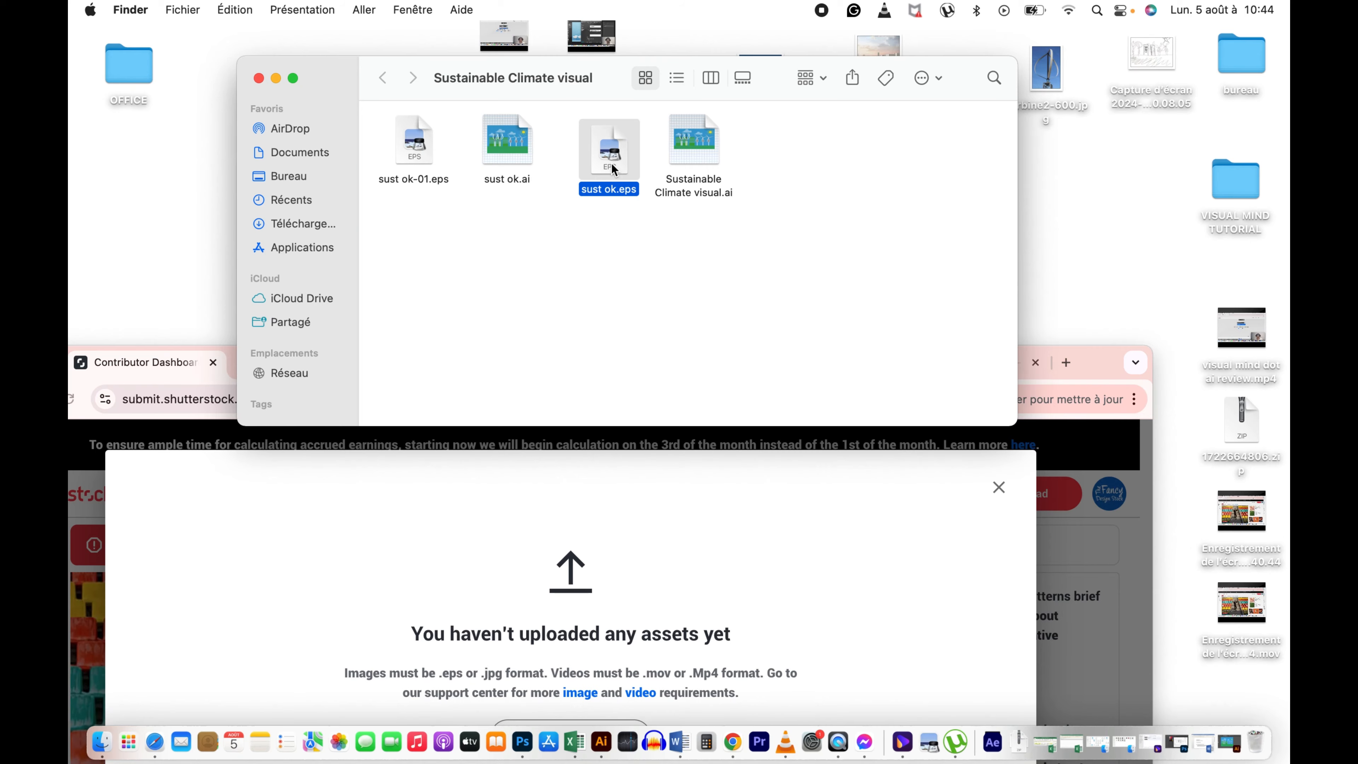
left_click_drag(614, 171, 597, 595)
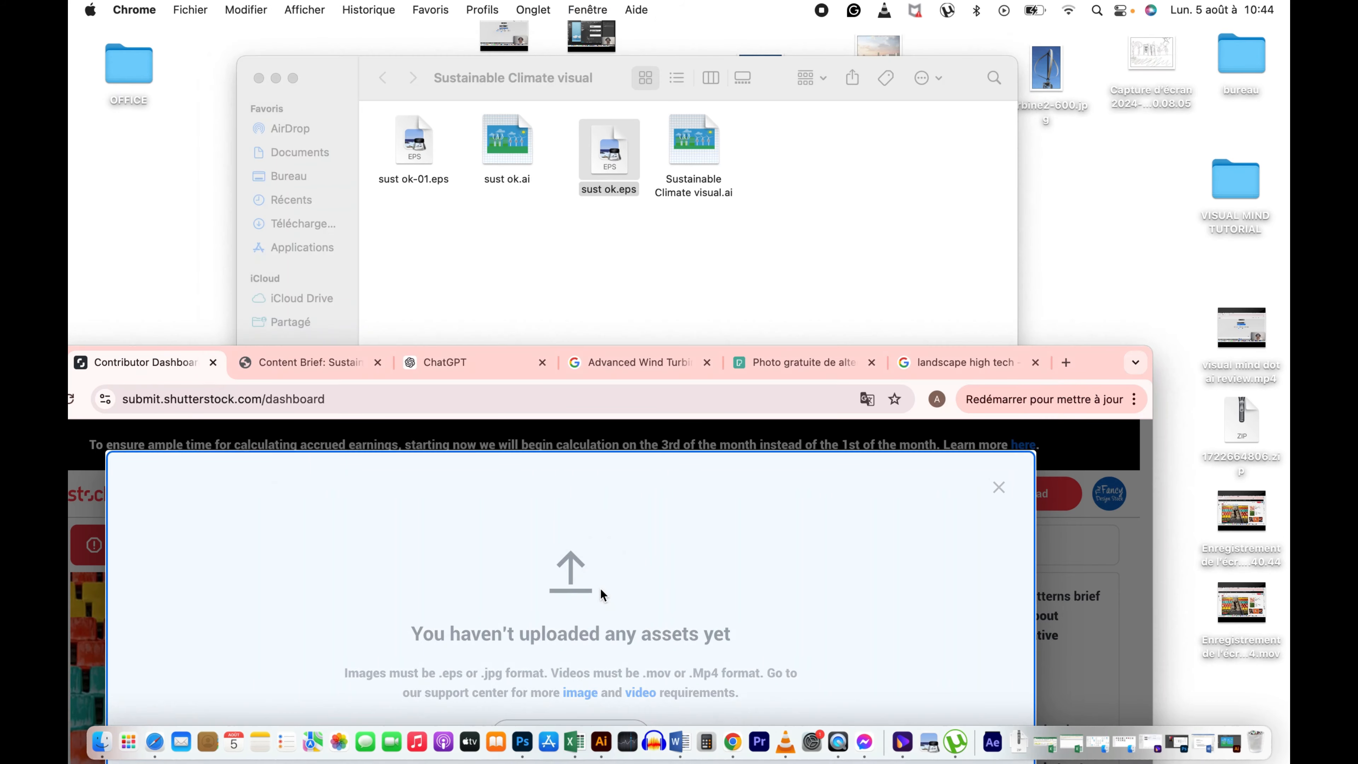
Step: Move the browser window back to full view and reload the contributor dashboard's home page
left_click_drag(1076, 368, 1117, 88)
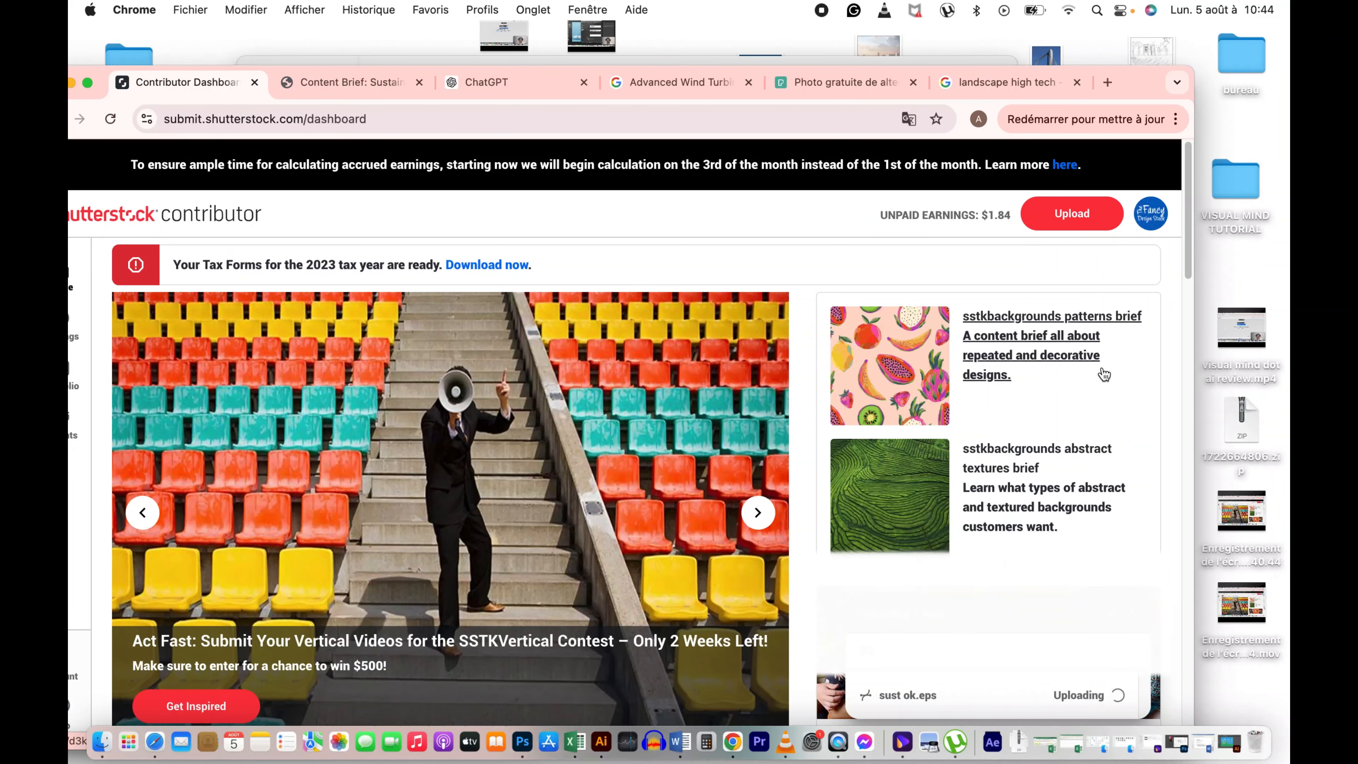
left_click_drag(1135, 82, 1167, 37)
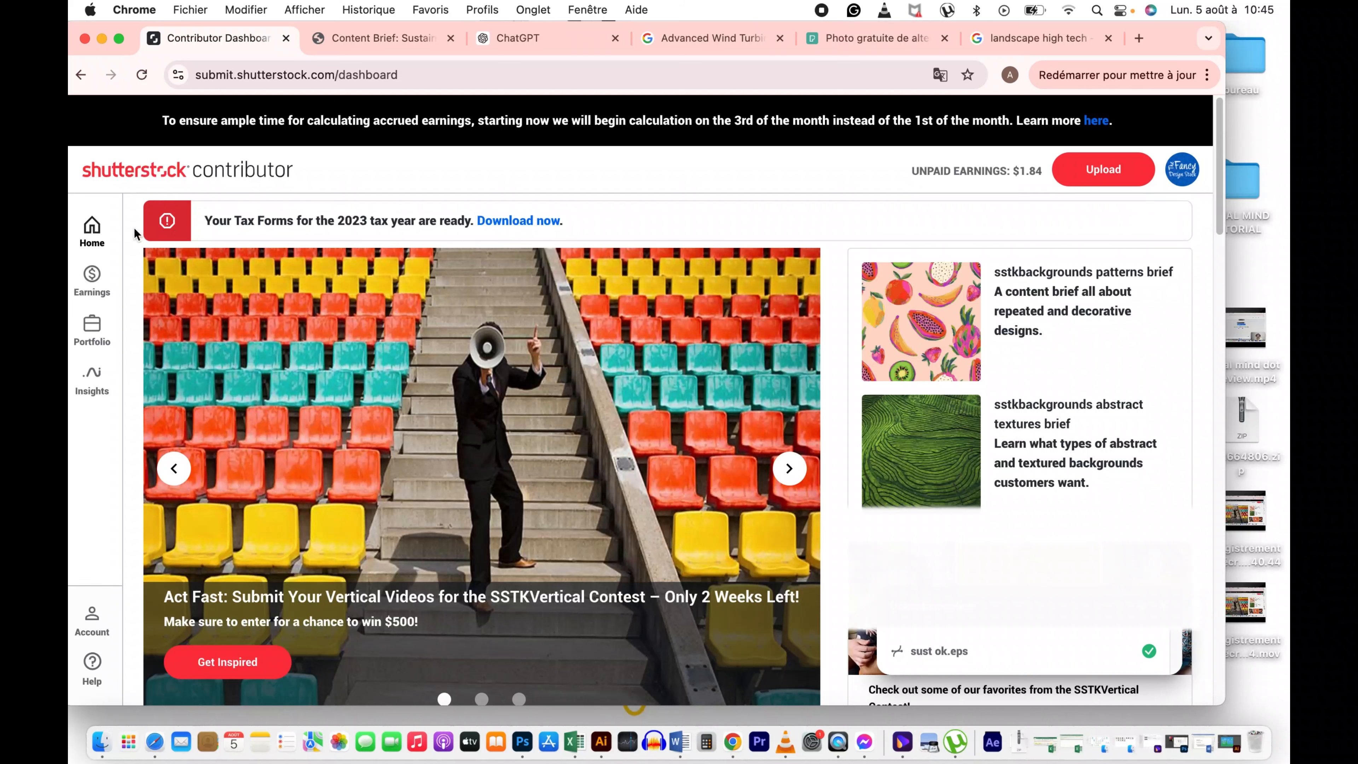
left_click(93, 229)
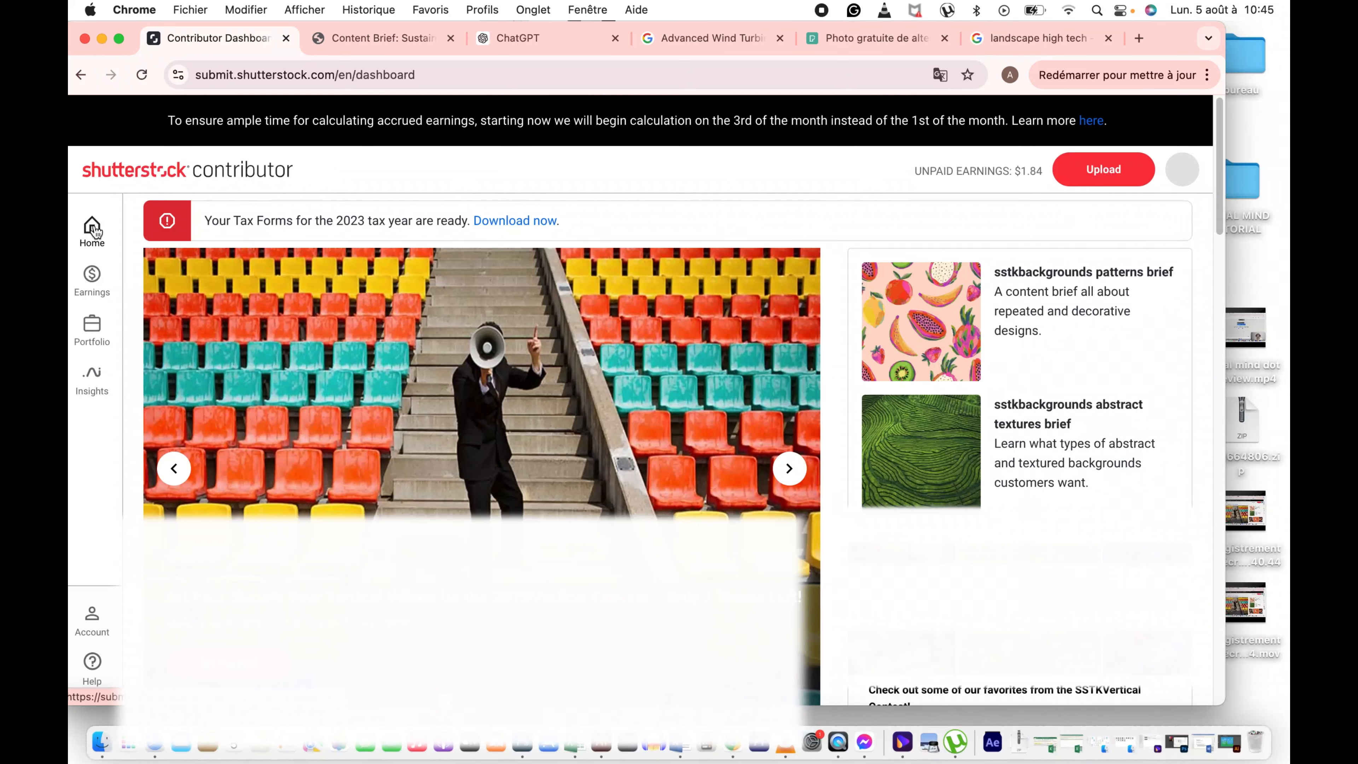
Step: Open the not-submitted images in the portfolio, select sust ok.eps and open its info for editing
scroll(406, 319, "down", 8)
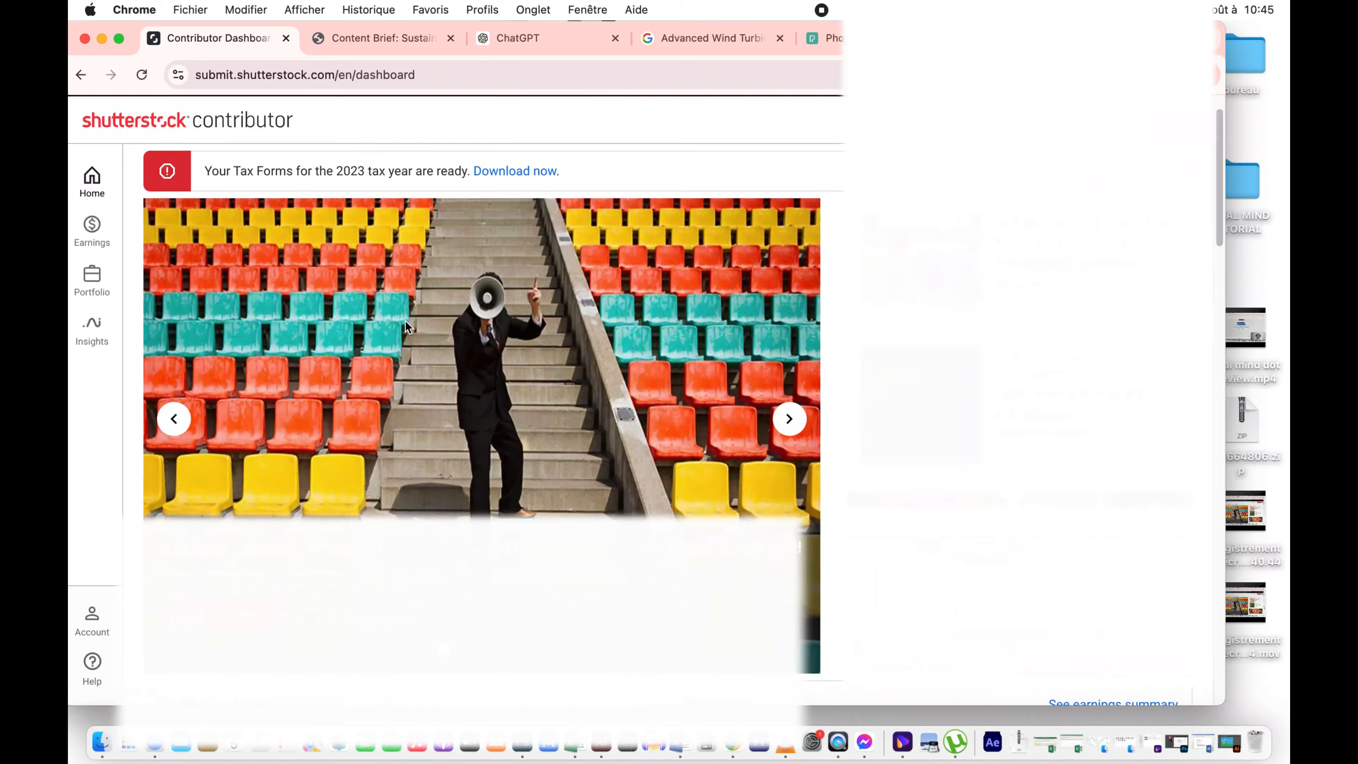
left_click(208, 401)
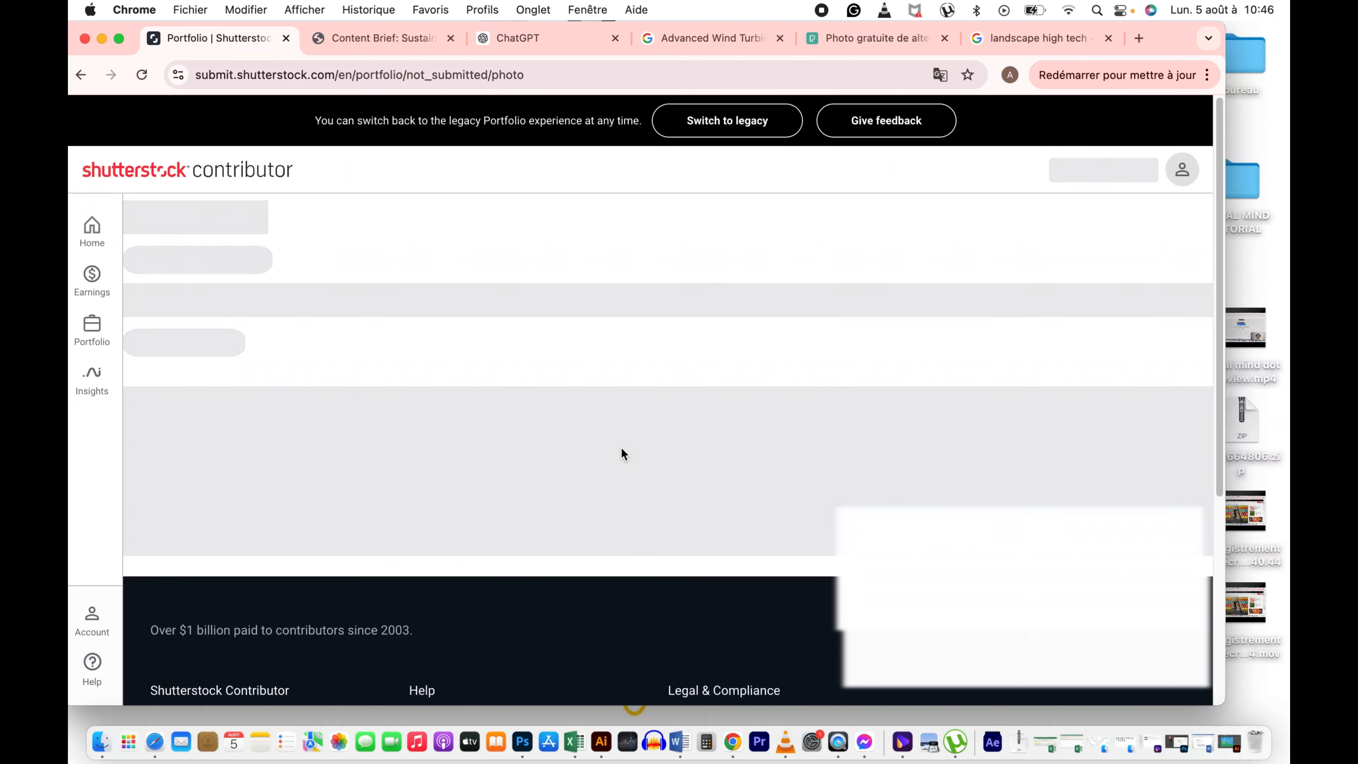
scroll(379, 448, "down", 2)
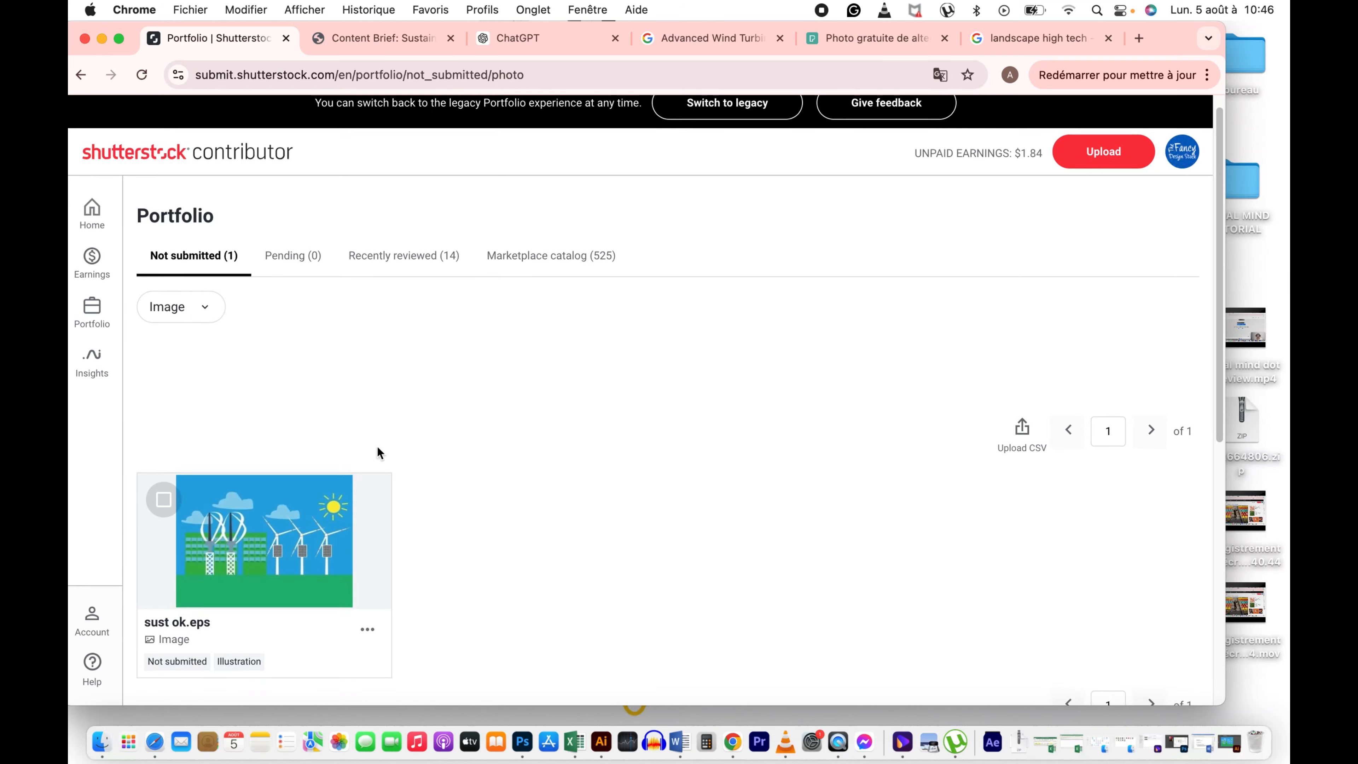
left_click(385, 511)
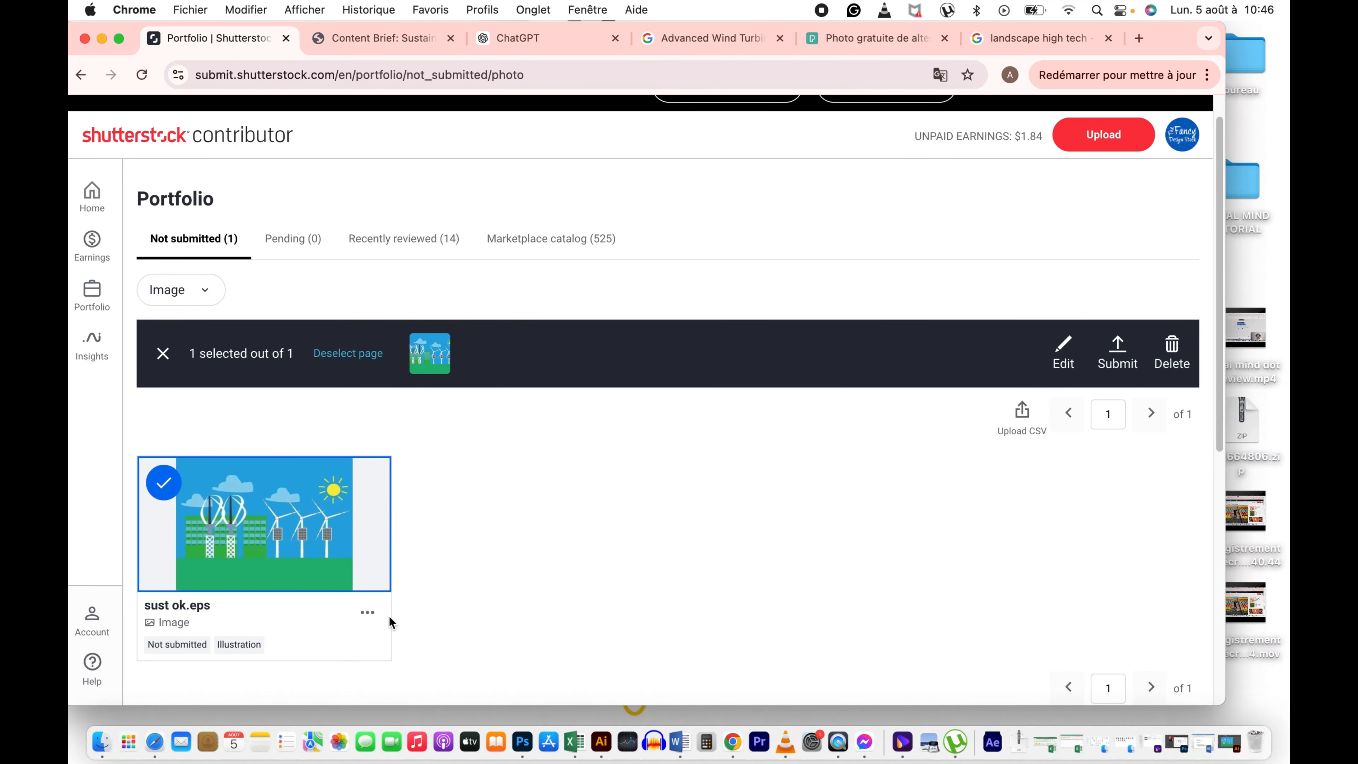
left_click(368, 612)
left_click(344, 583)
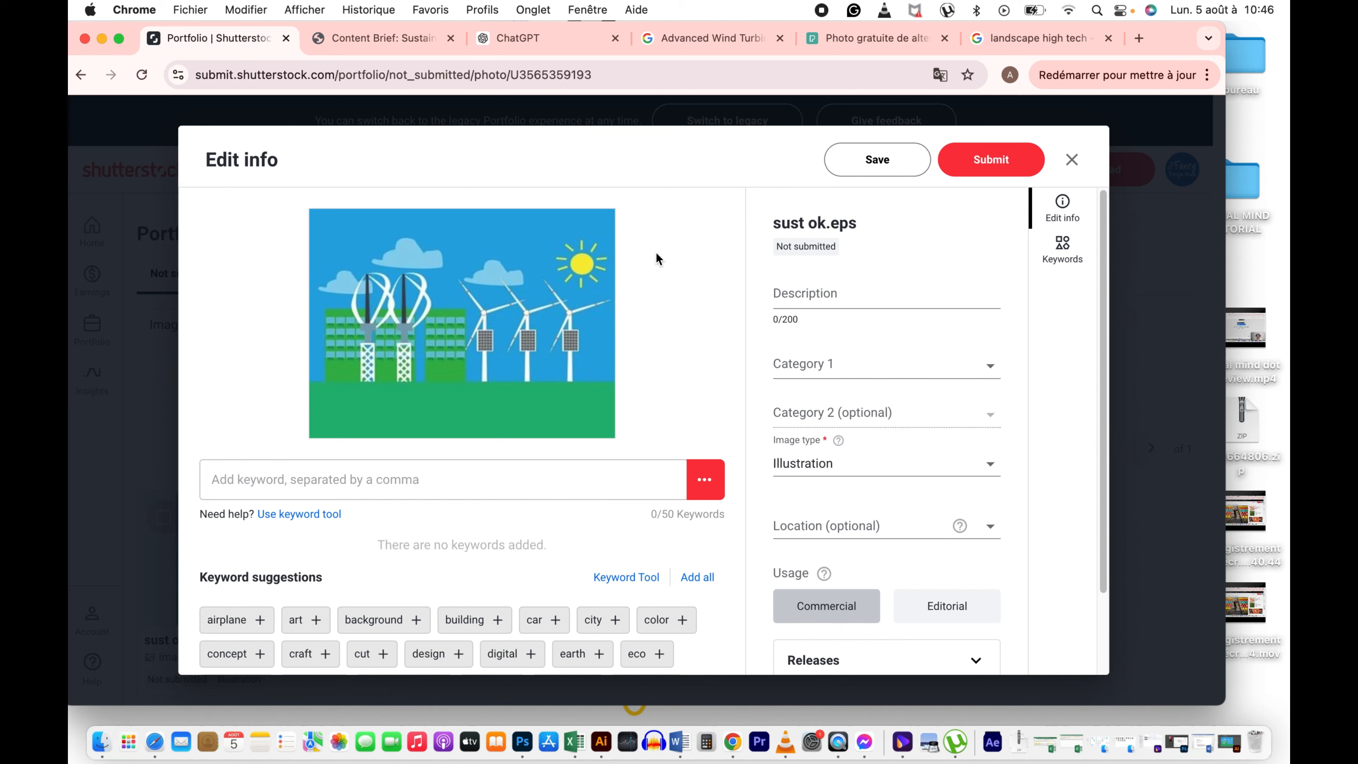
Step: Put the Word document away and copy the latest, shortest wind farm description from the ChatGPT conversation
left_click(678, 742)
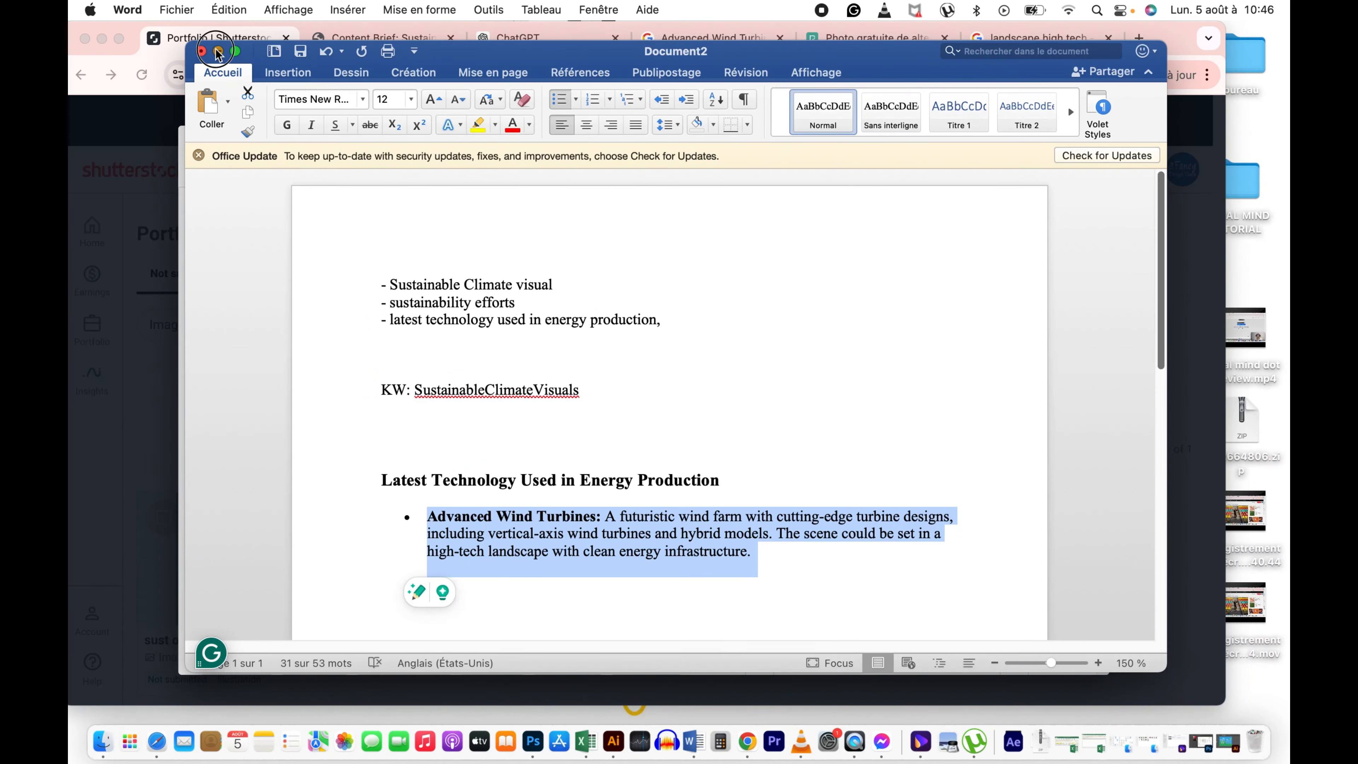
left_click(218, 51)
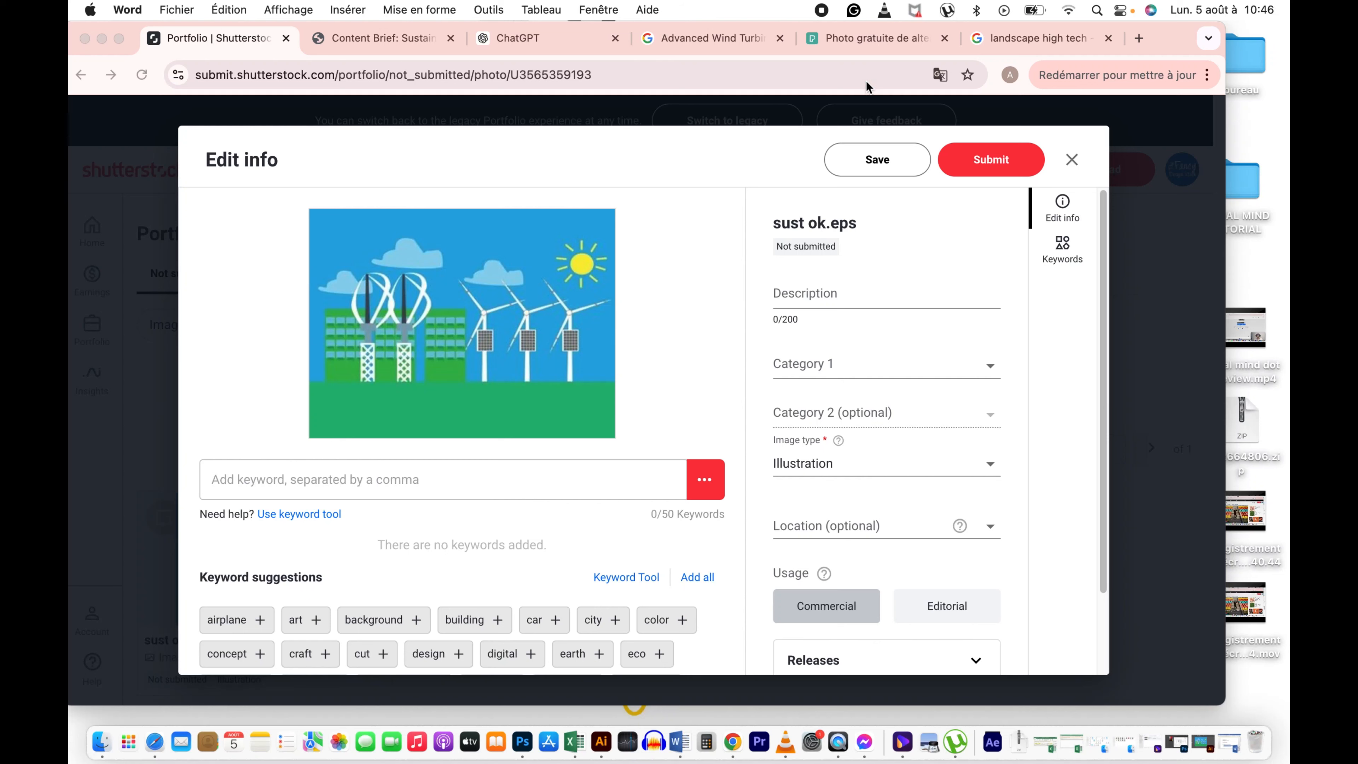
left_click(573, 40)
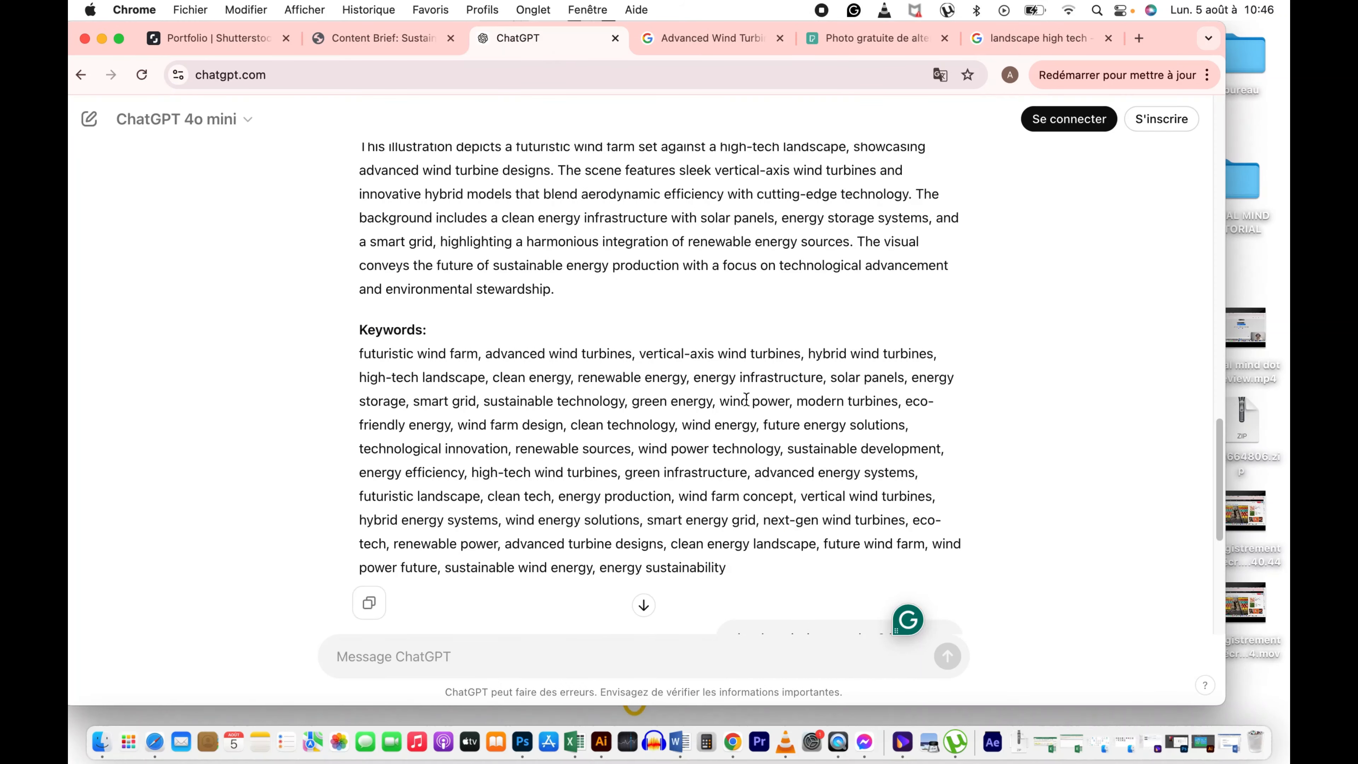
scroll(738, 465, "down", 10)
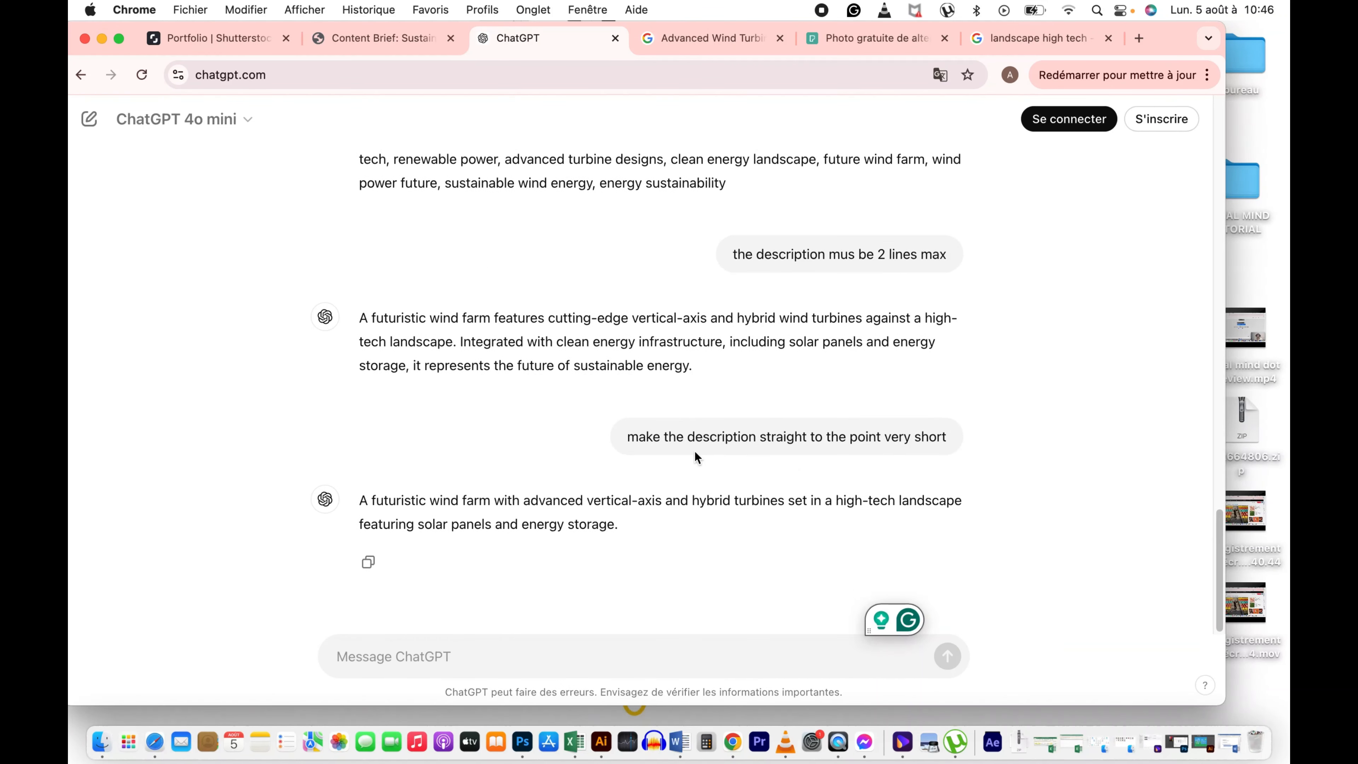
left_click_drag(645, 530, 365, 503)
key("super+c")
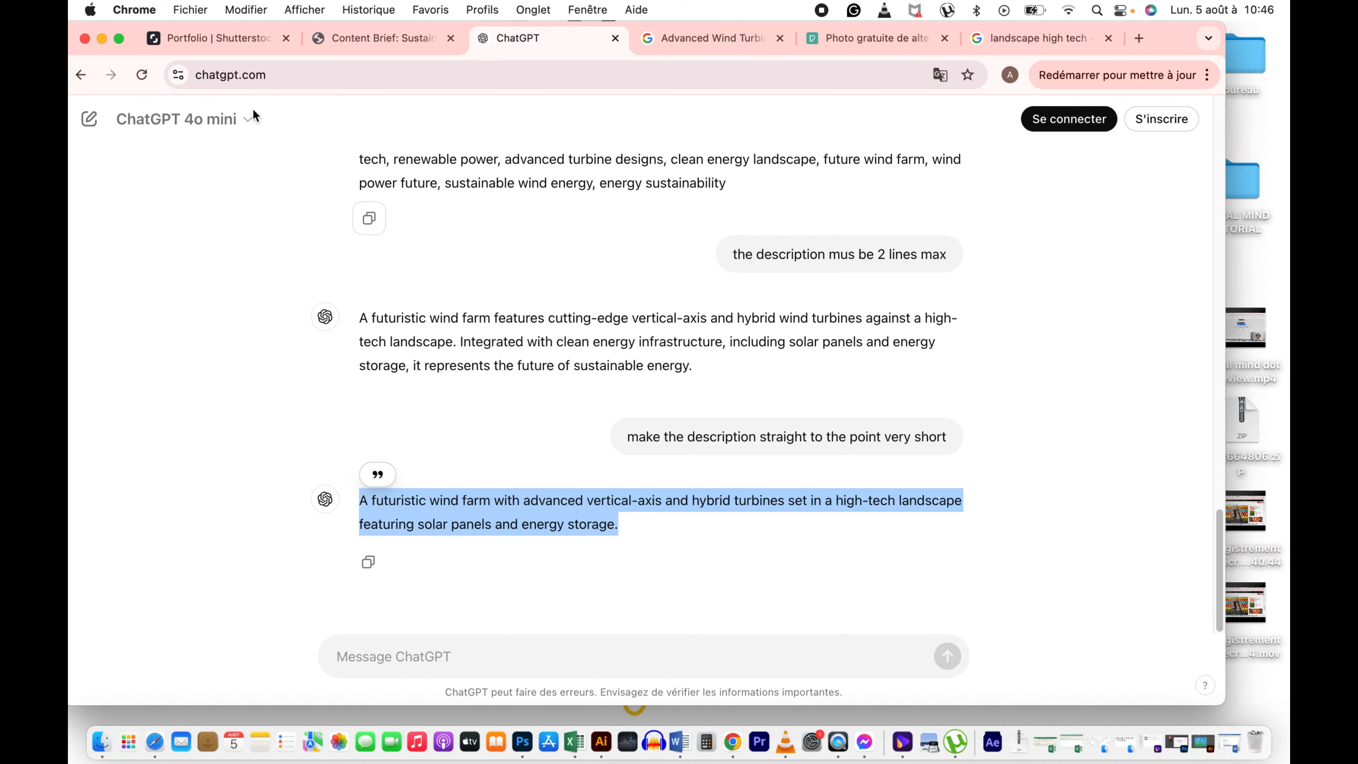
Step: Return to the Shutterstock edit form and paste the copied wind farm text as the description of sust ok.eps
left_click(102, 39)
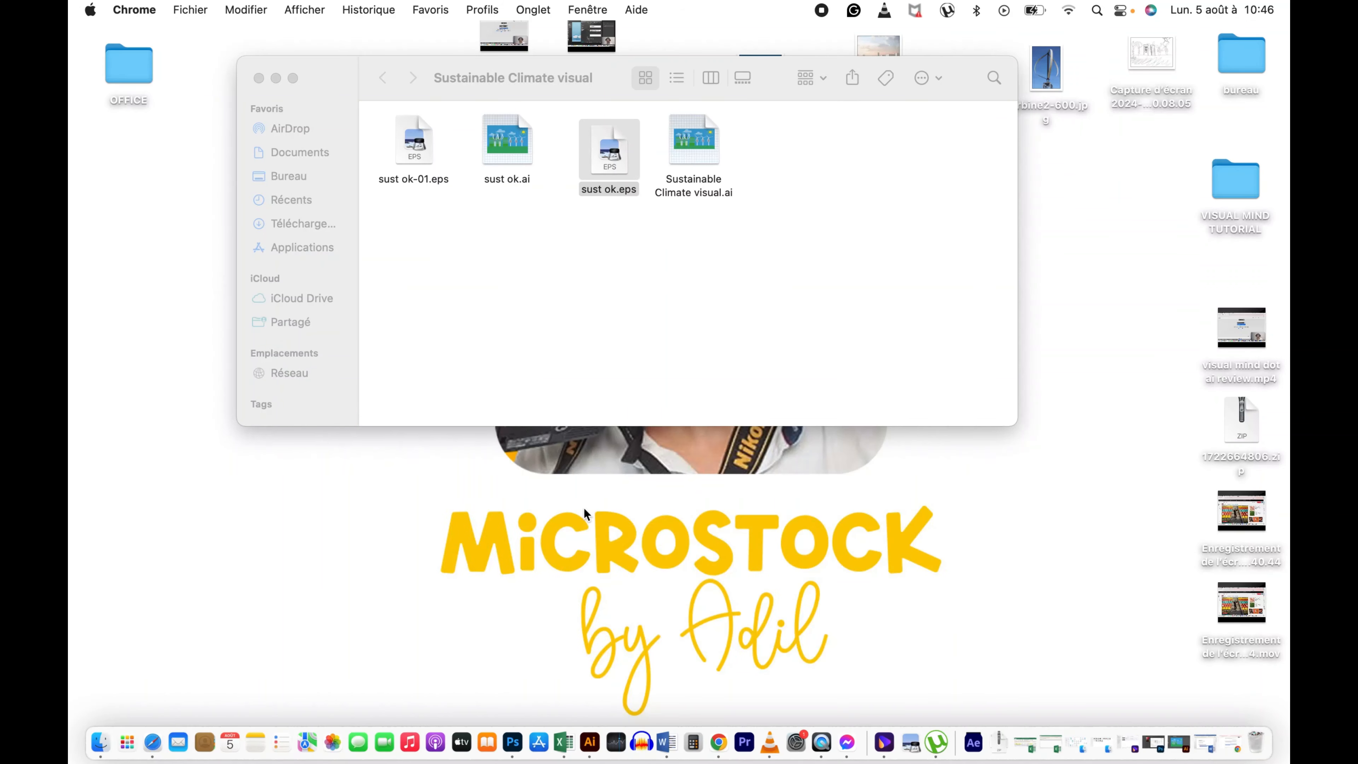
left_click(719, 742)
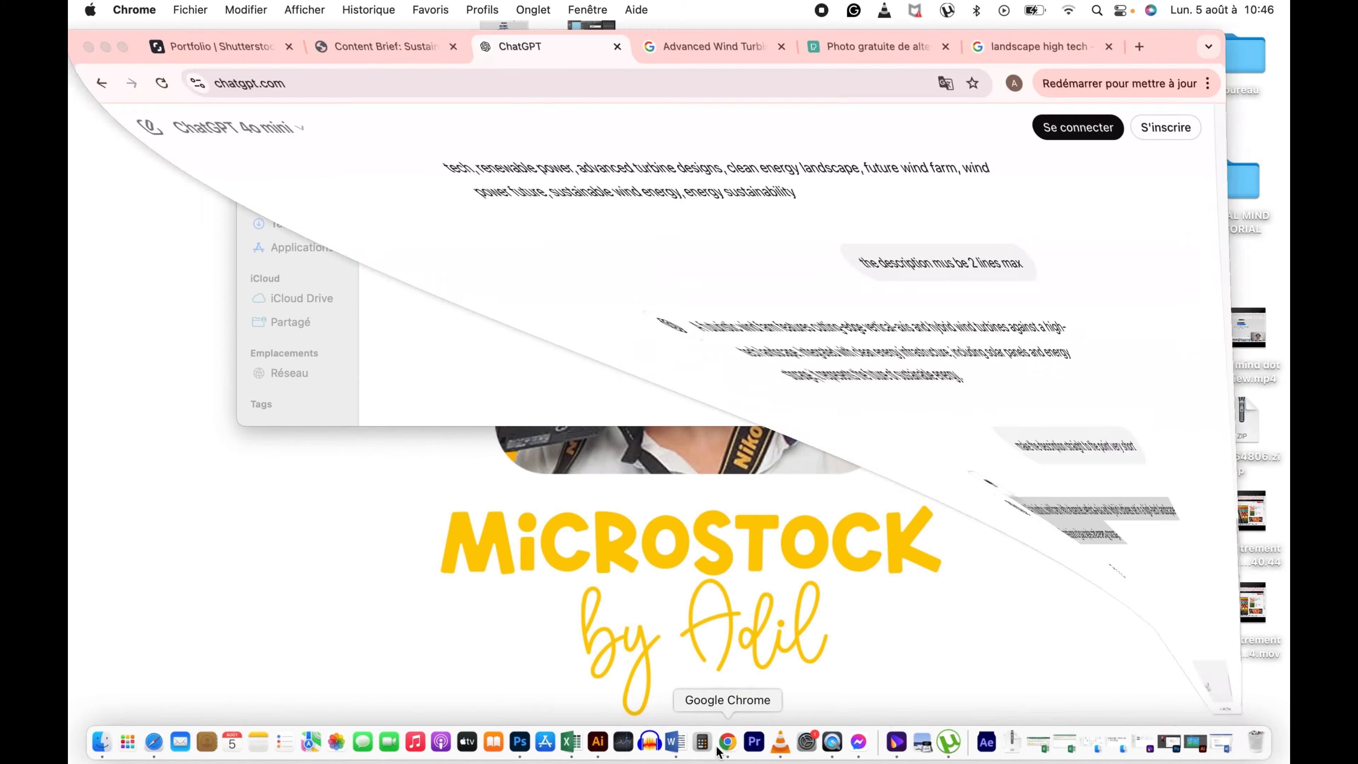
left_click(231, 39)
left_click(810, 290)
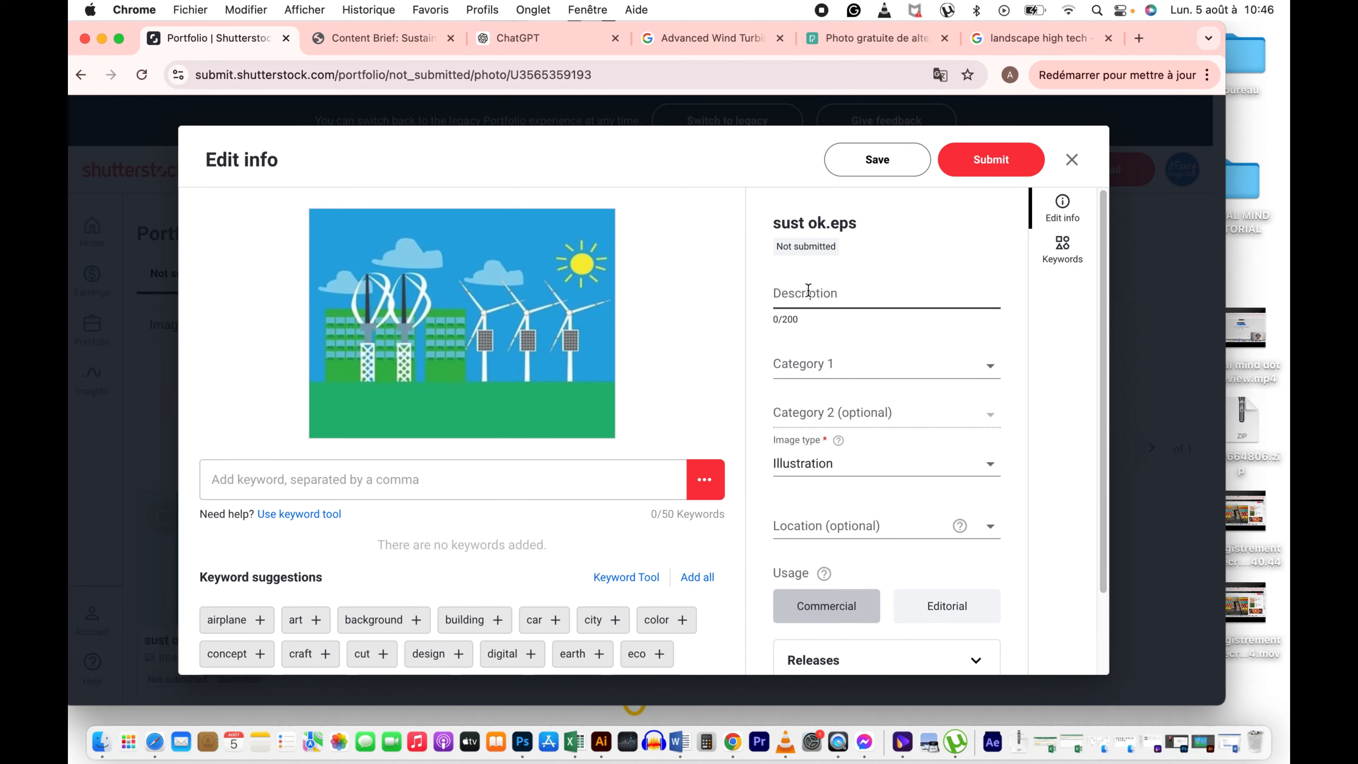
key("super+v")
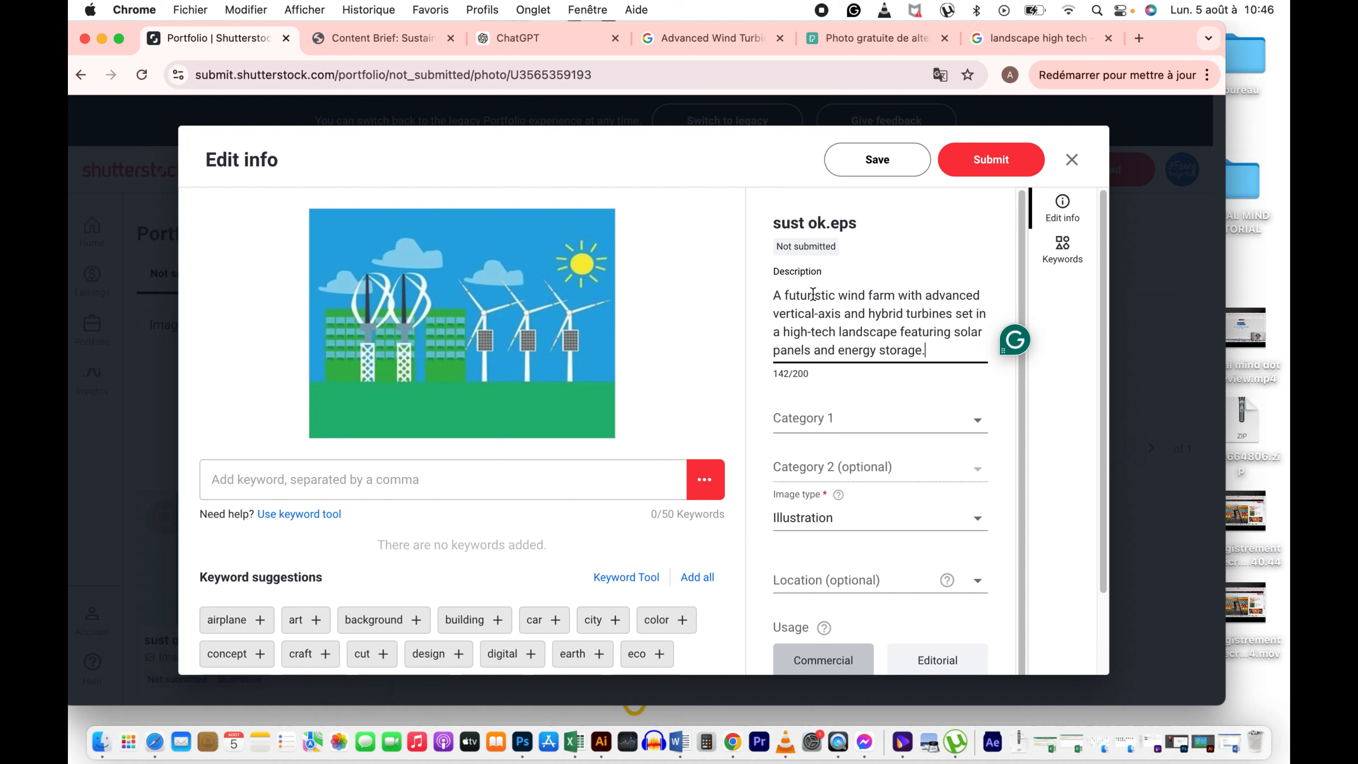
Step: Set Category 1 of the illustration to Technology
left_click(962, 424)
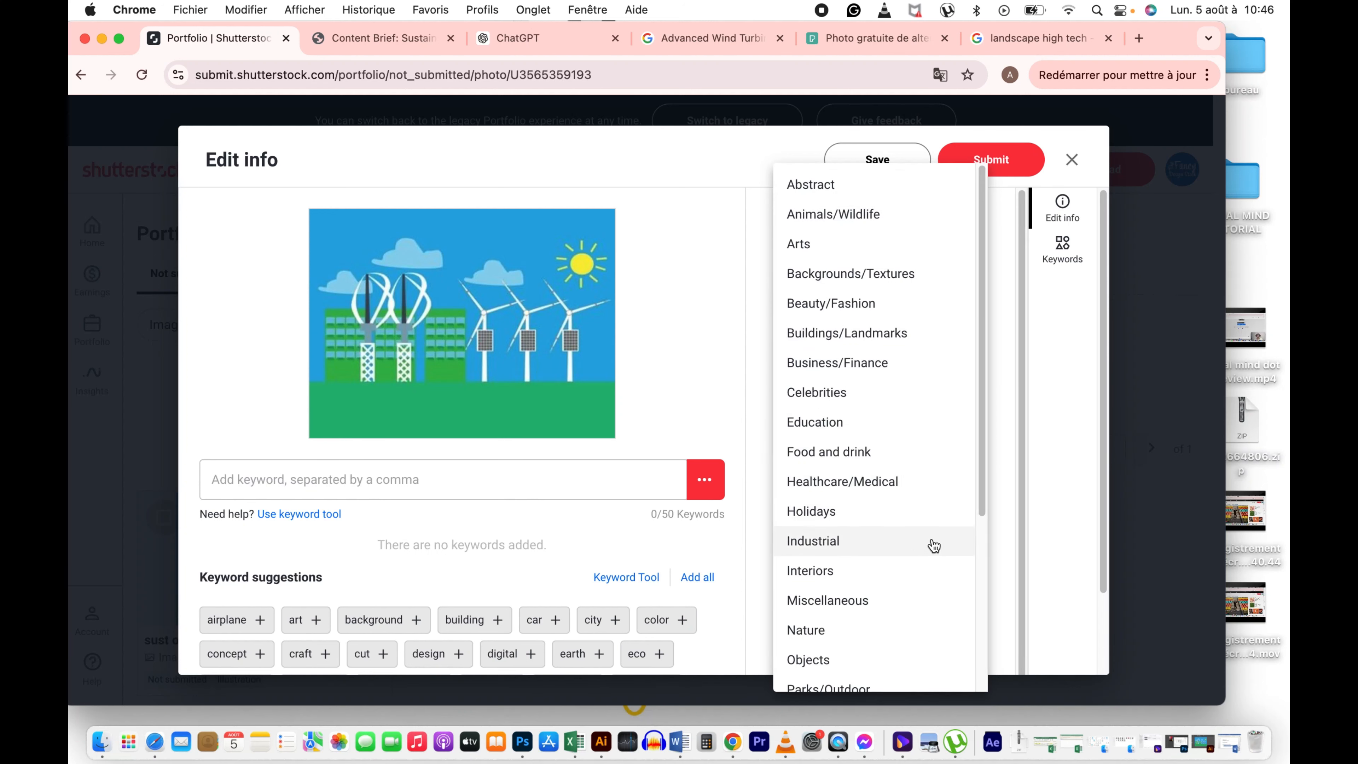
left_click_drag(980, 504, 950, 653)
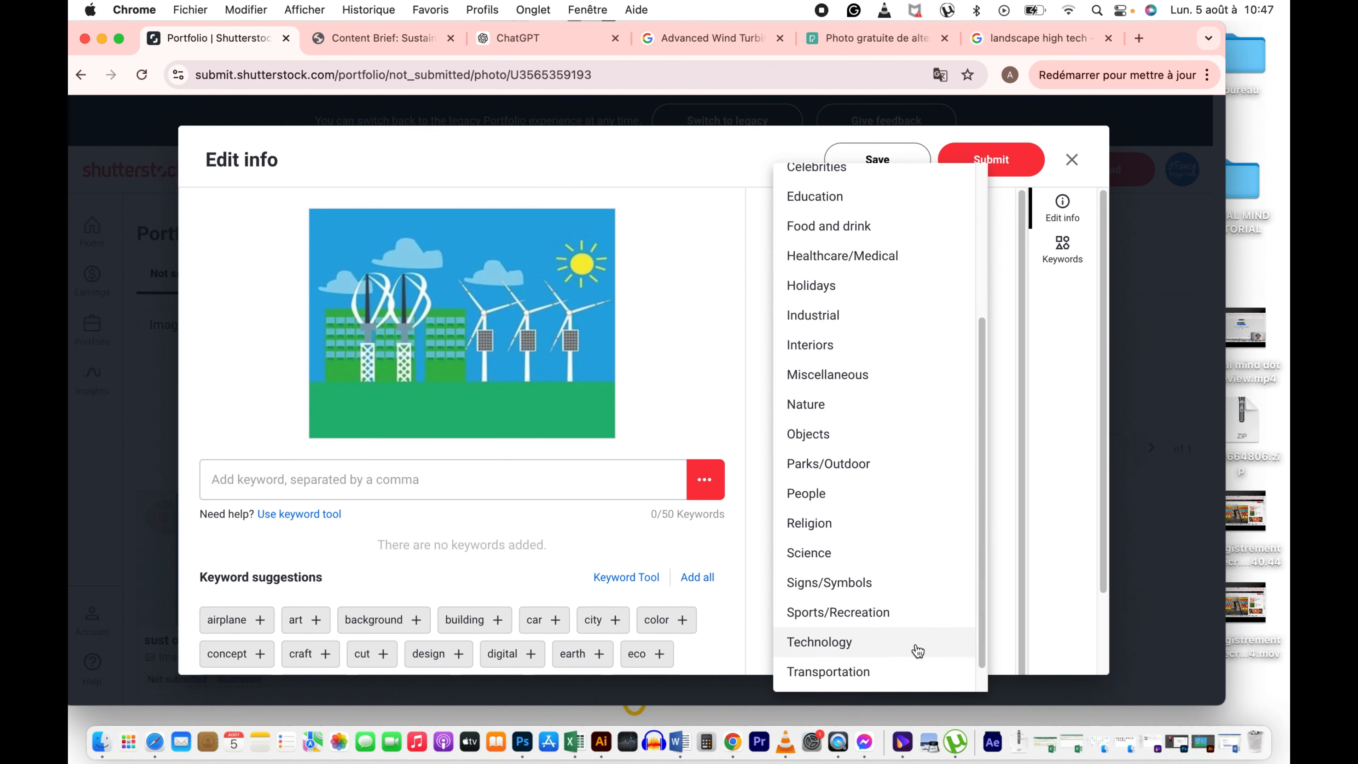
scroll(972, 662, "down", 1)
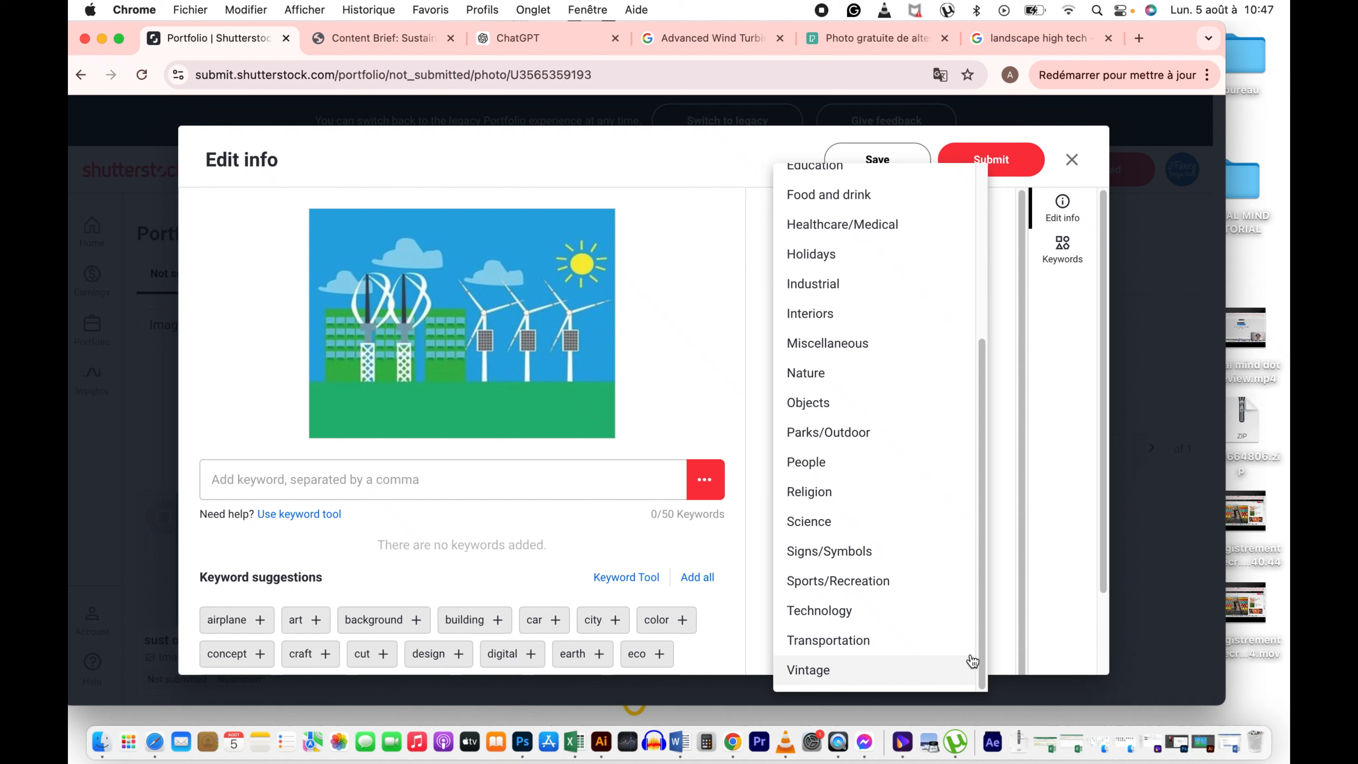
left_click(909, 611)
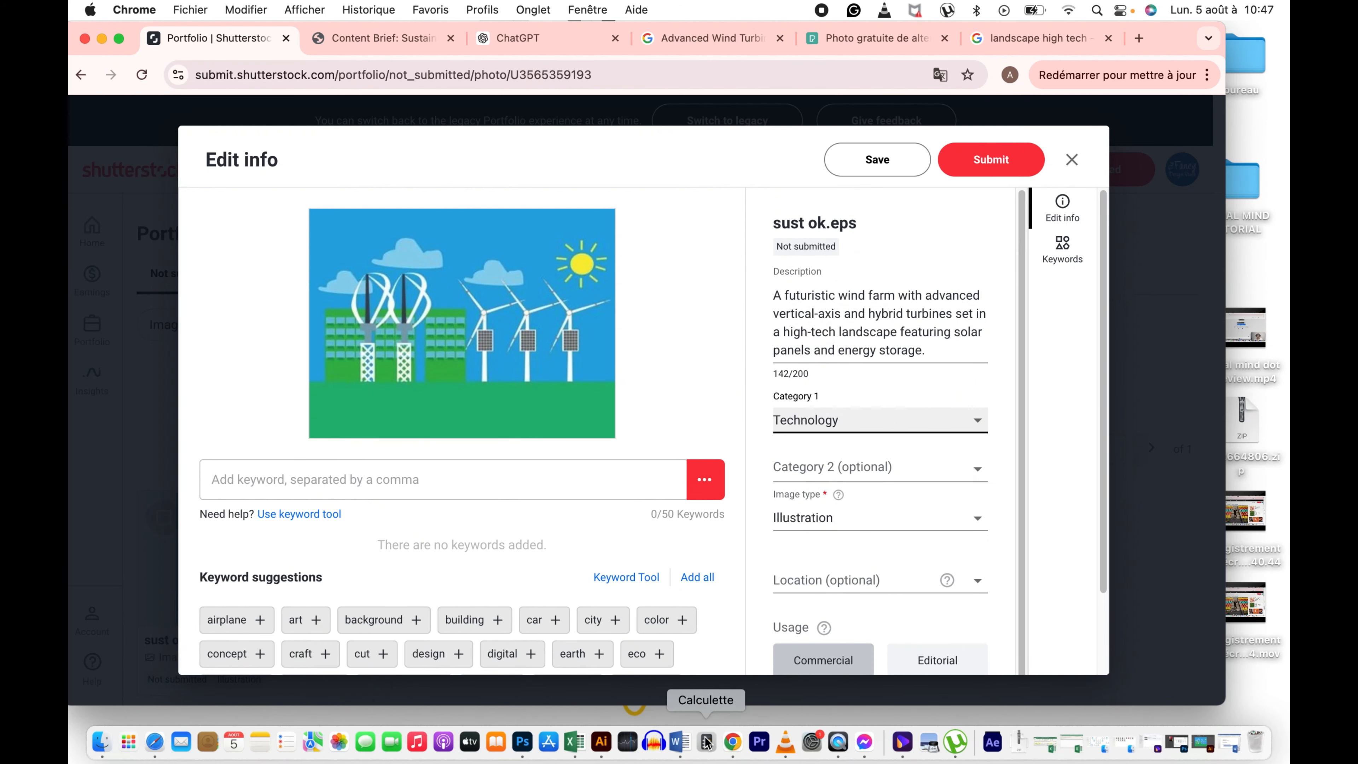
Step: Go back to the ChatGPT conversation and copy the whole answer that contains the keyword list
left_click(679, 742)
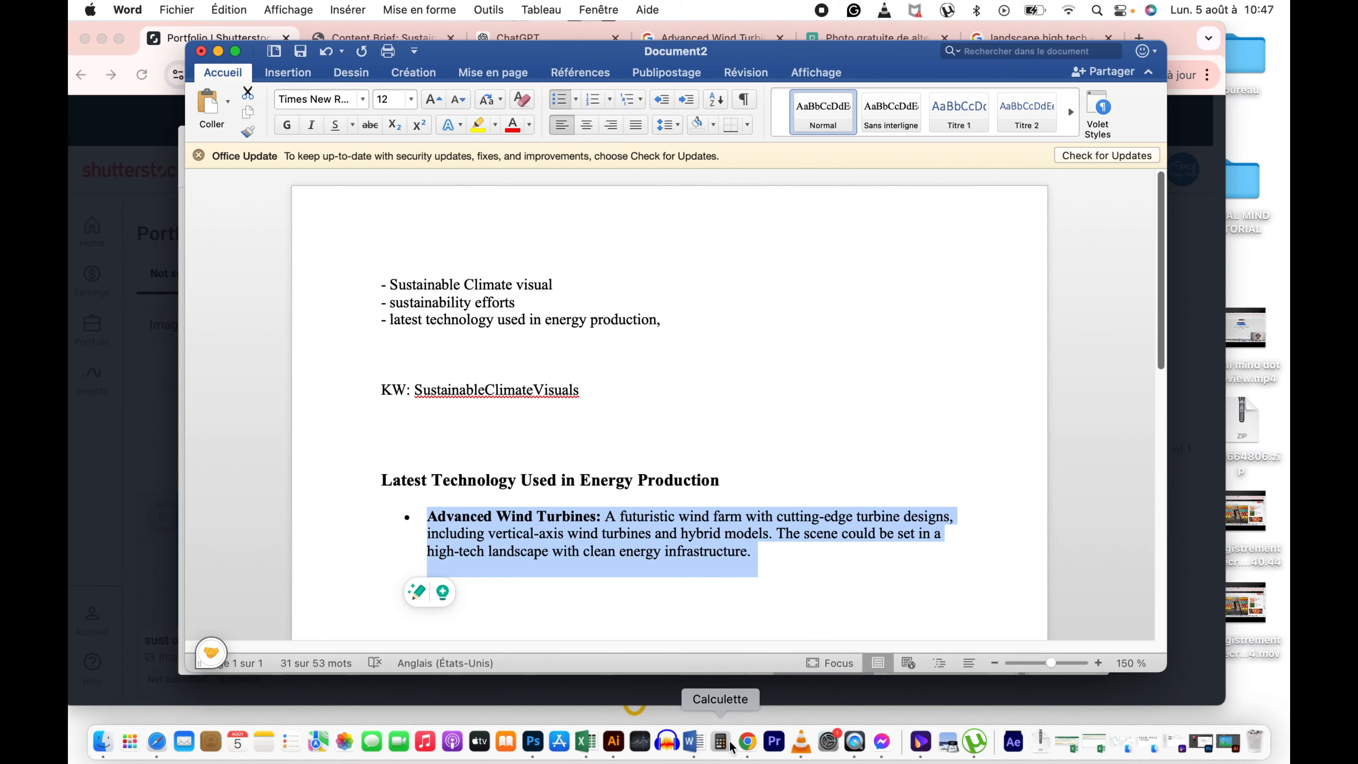
left_click(748, 741)
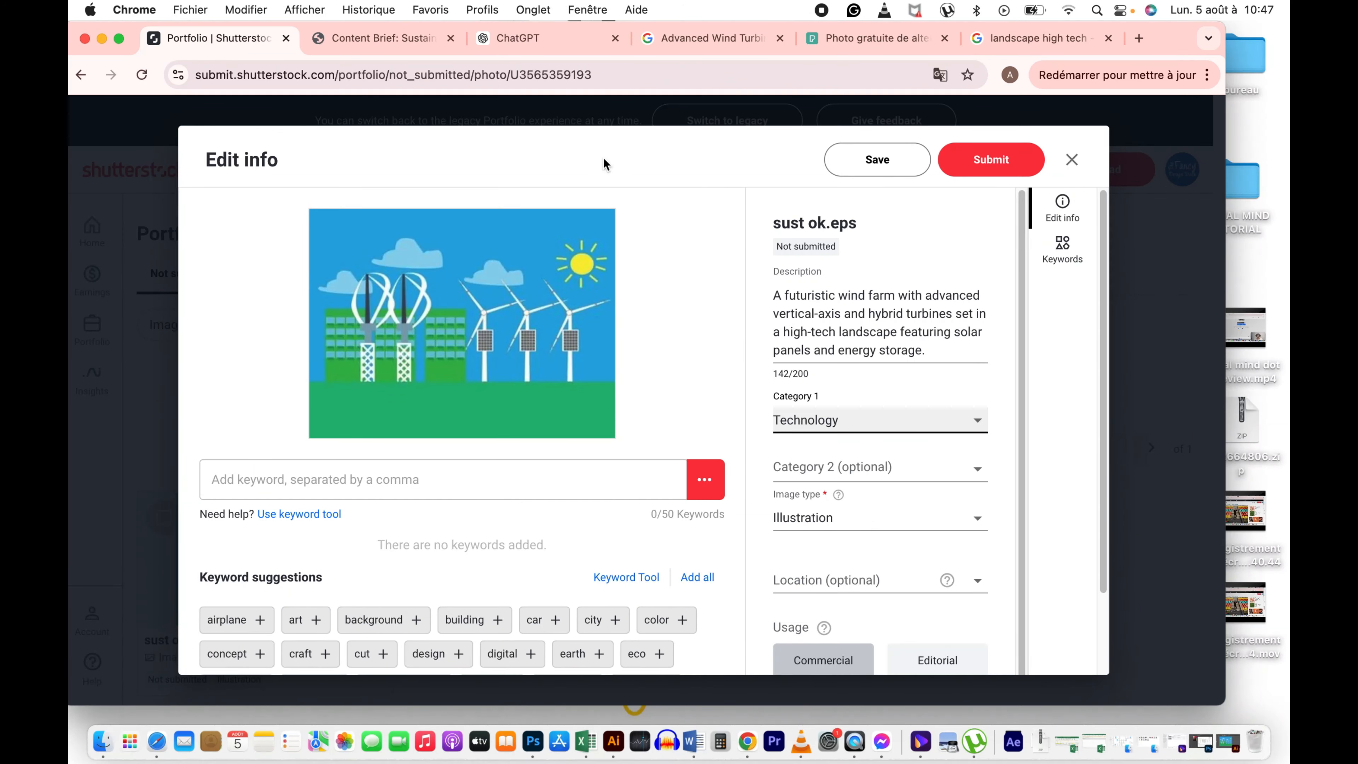
left_click(518, 38)
scroll(631, 304, "up", 5)
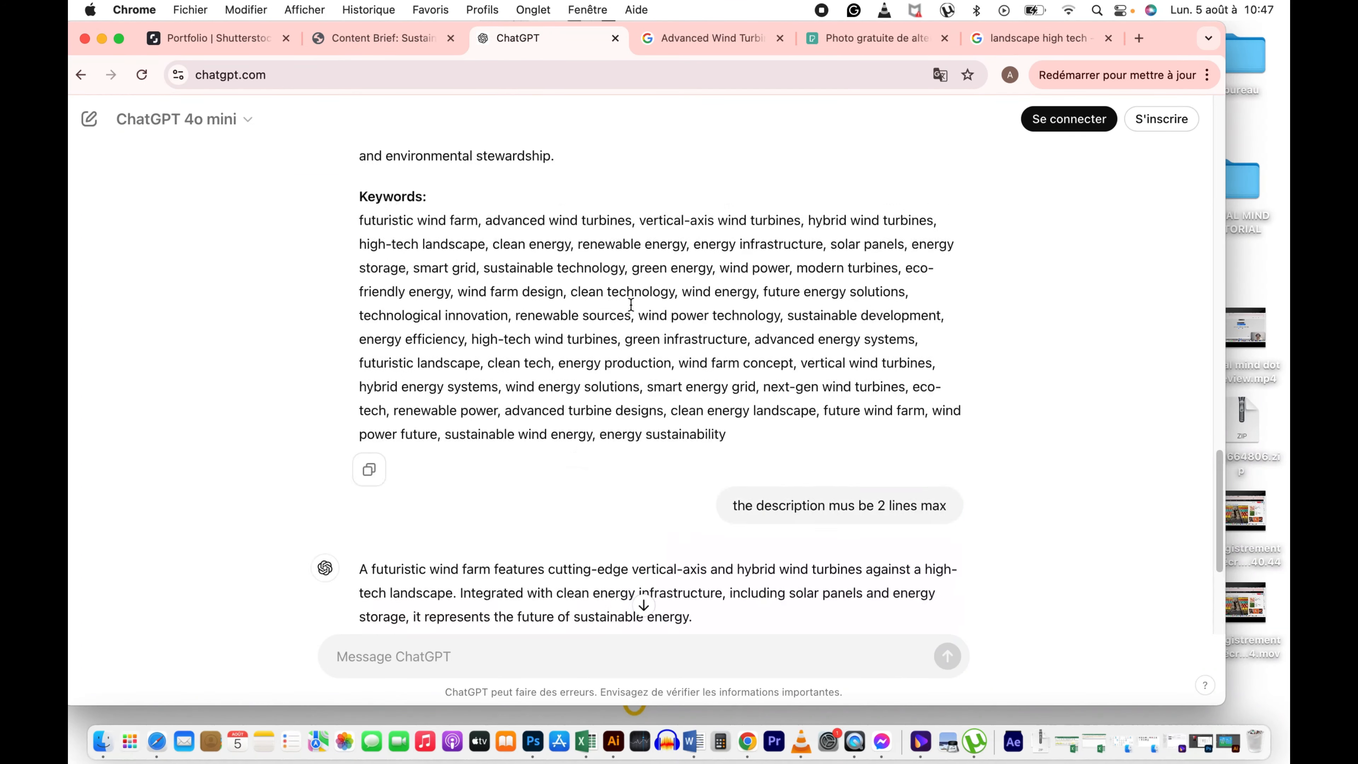
scroll(602, 341, "up", 2)
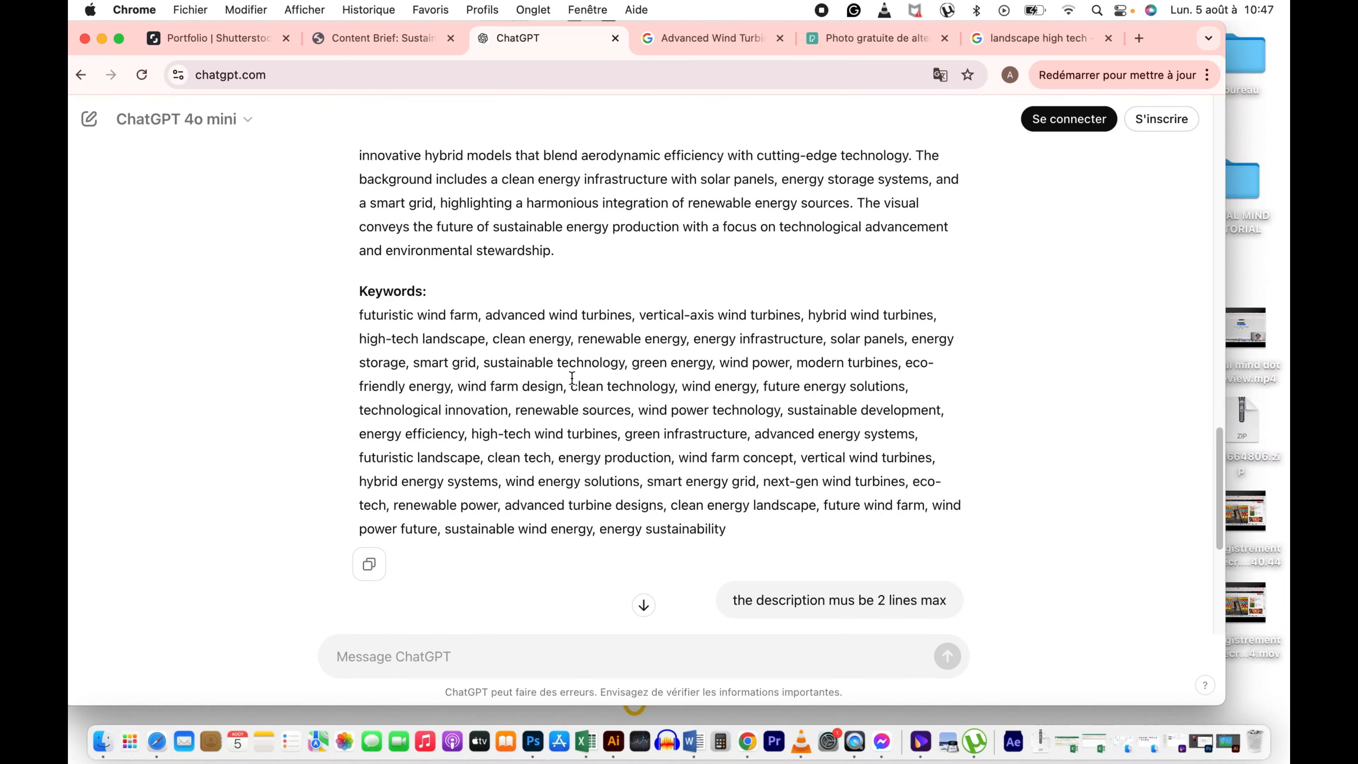
left_click(369, 564)
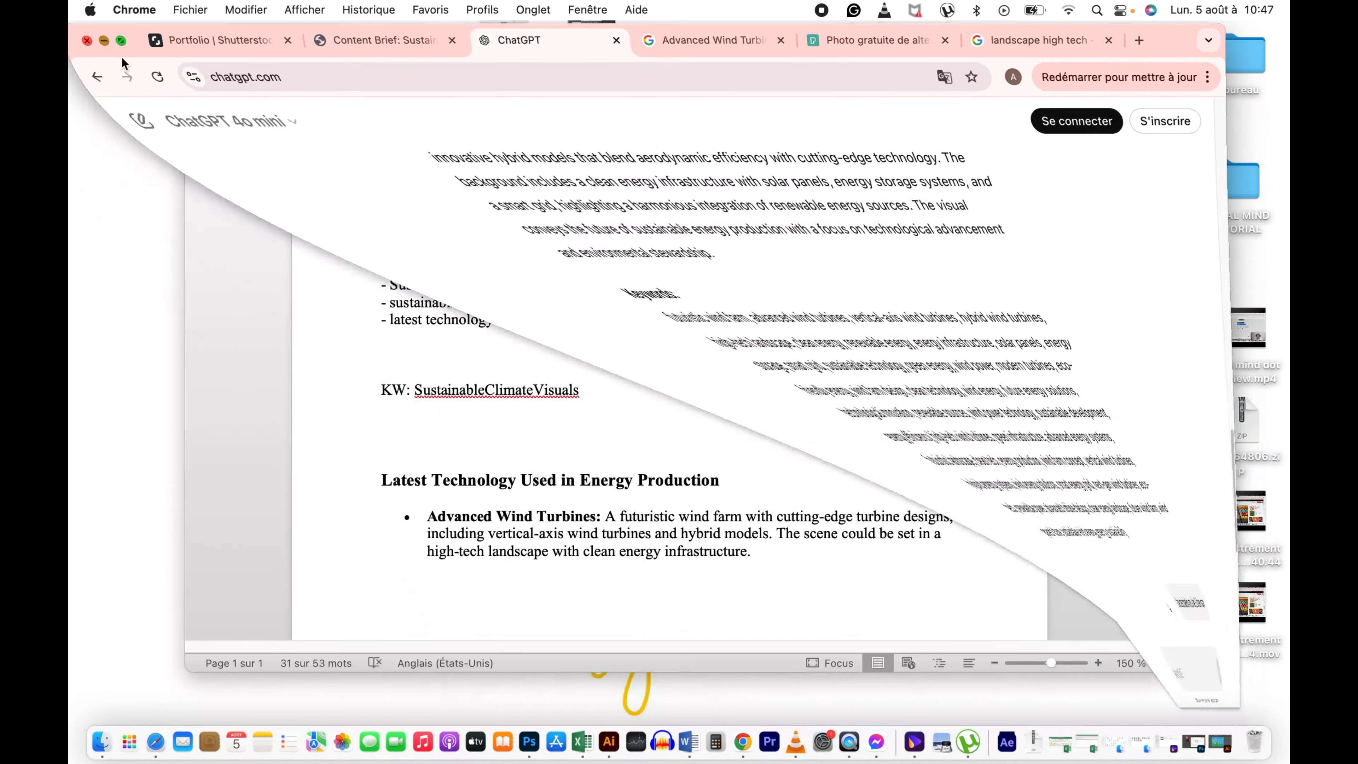
Step: Return to the Shutterstock edit form and add the copied ChatGPT answer as comma-separated keywords
left_click(133, 241)
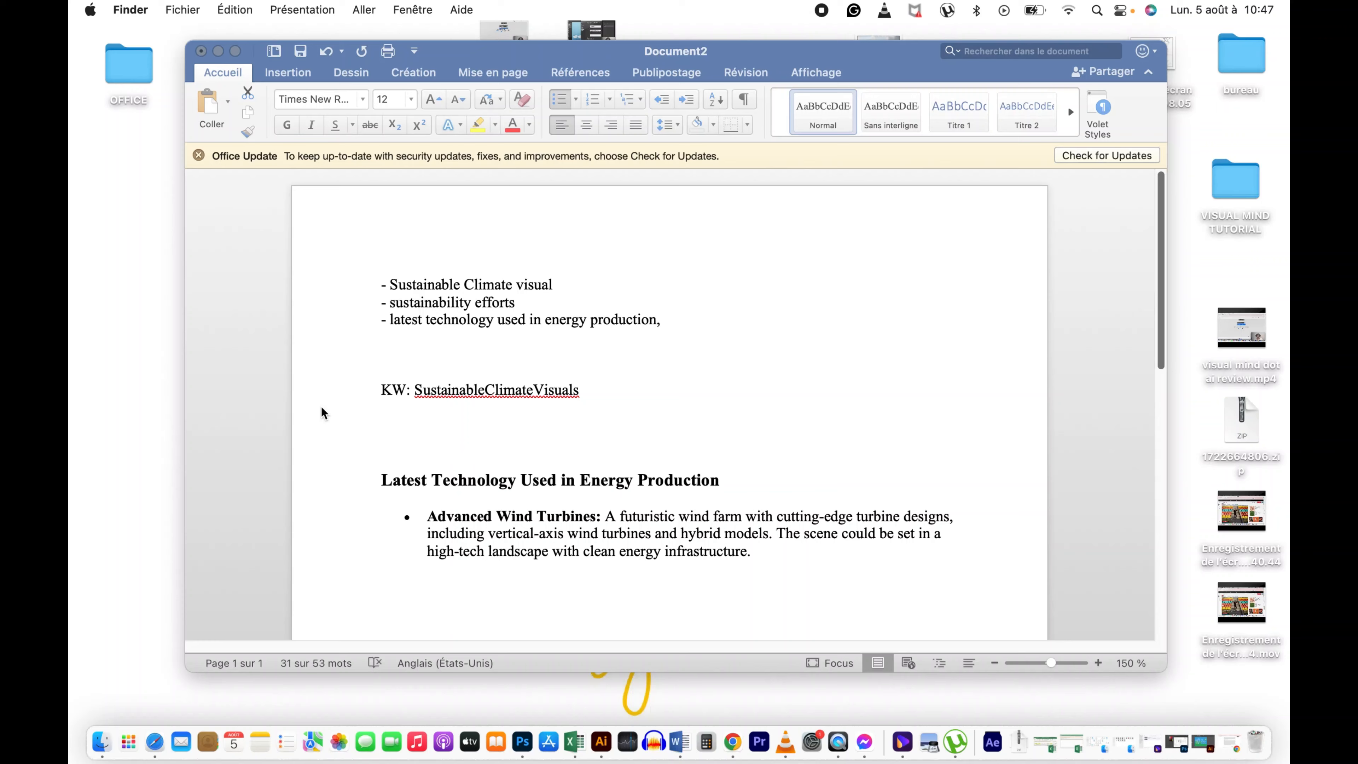
left_click(732, 742)
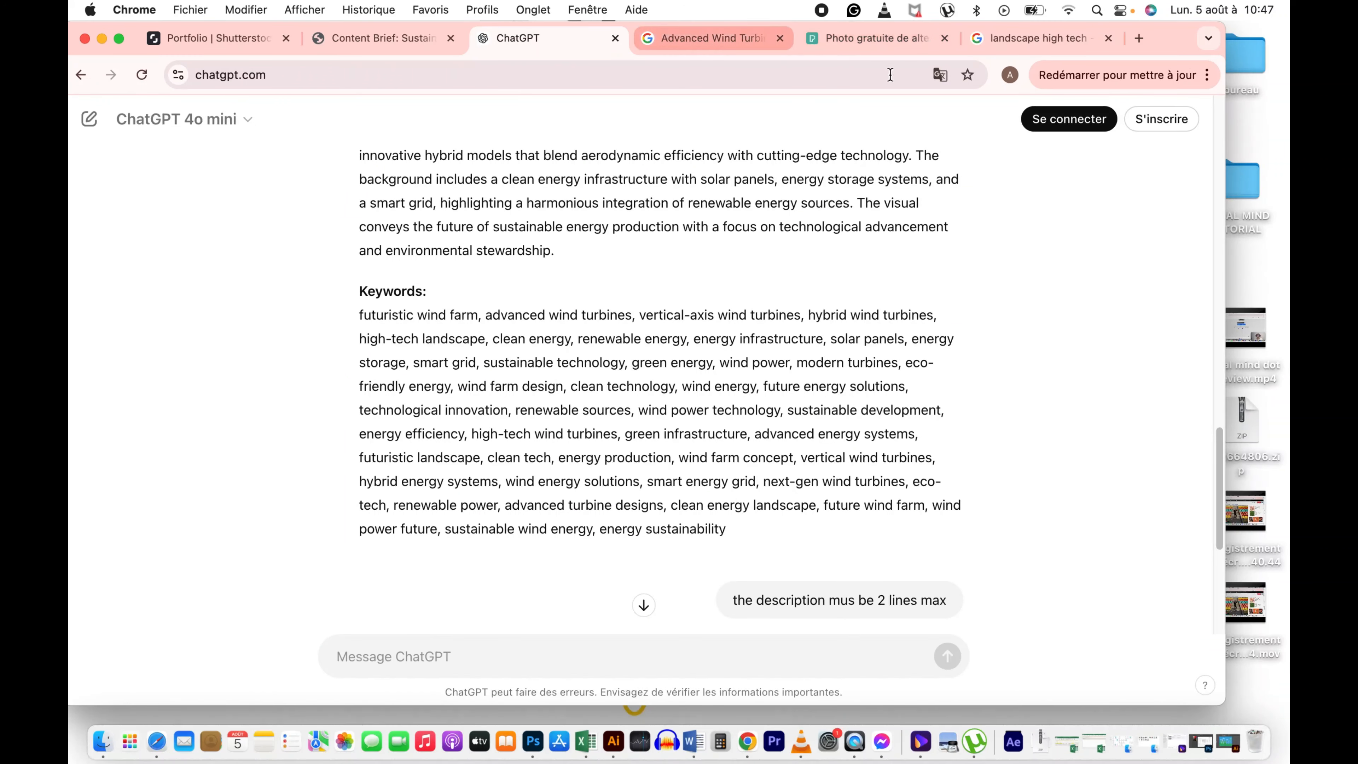
left_click(206, 46)
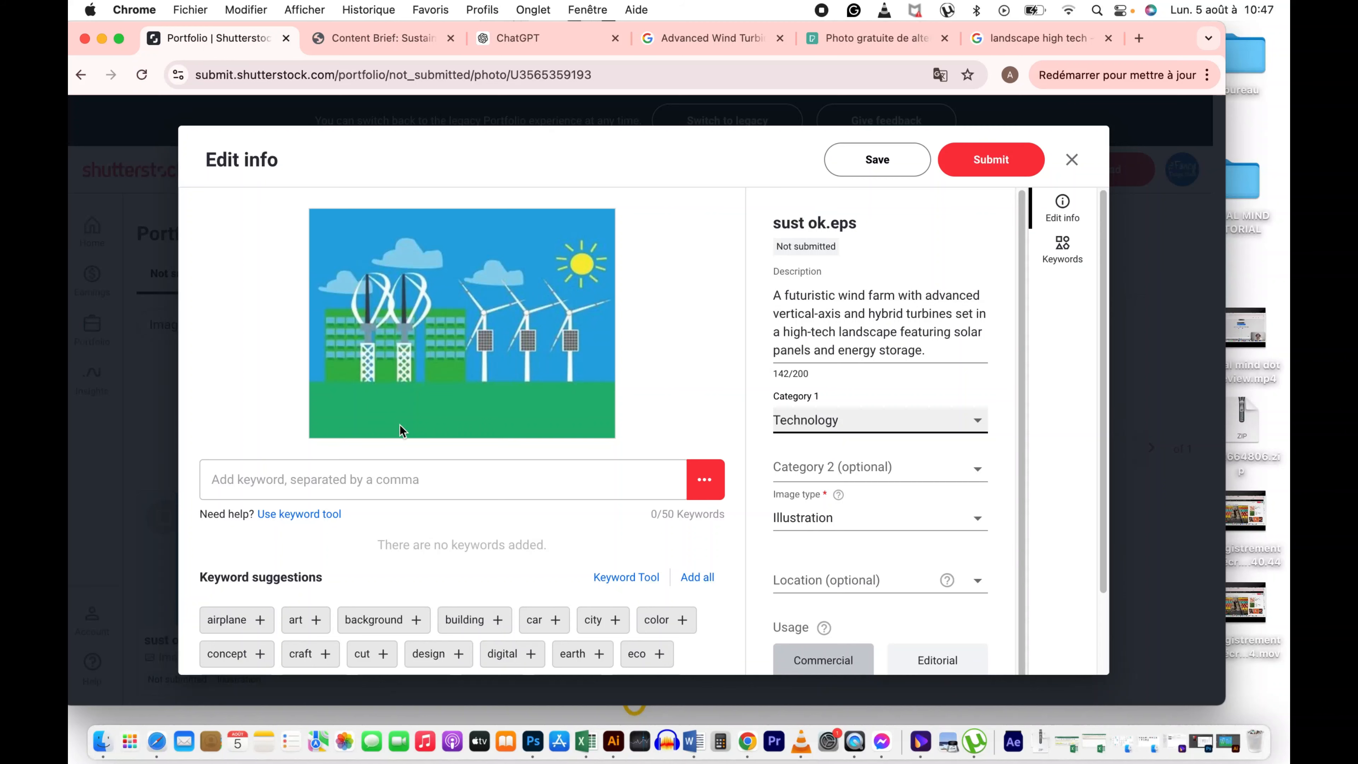
left_click(354, 480)
key("super+v")
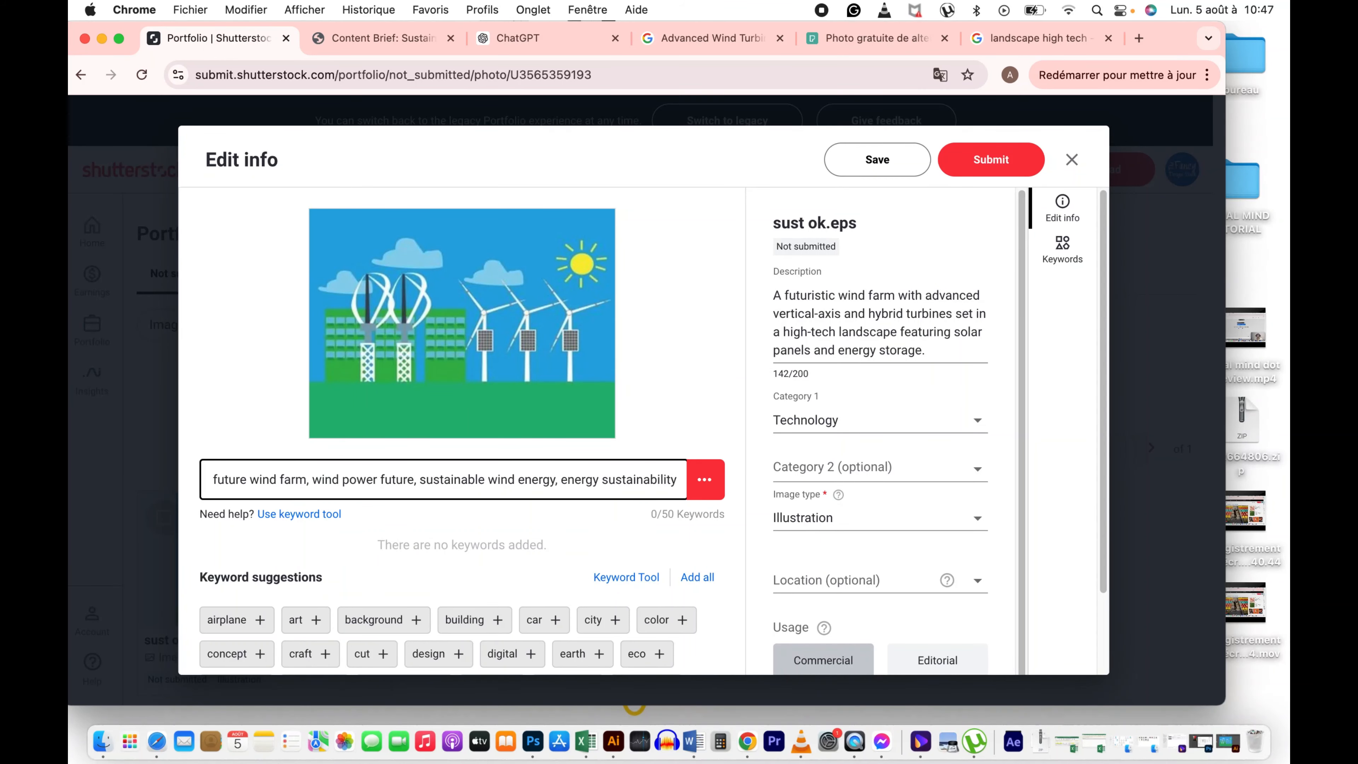
key("Return")
Step: Review the added keywords and remove the stray "**Description:** This illustration depicts a futur..." entry
scroll(578, 482, "down", 8)
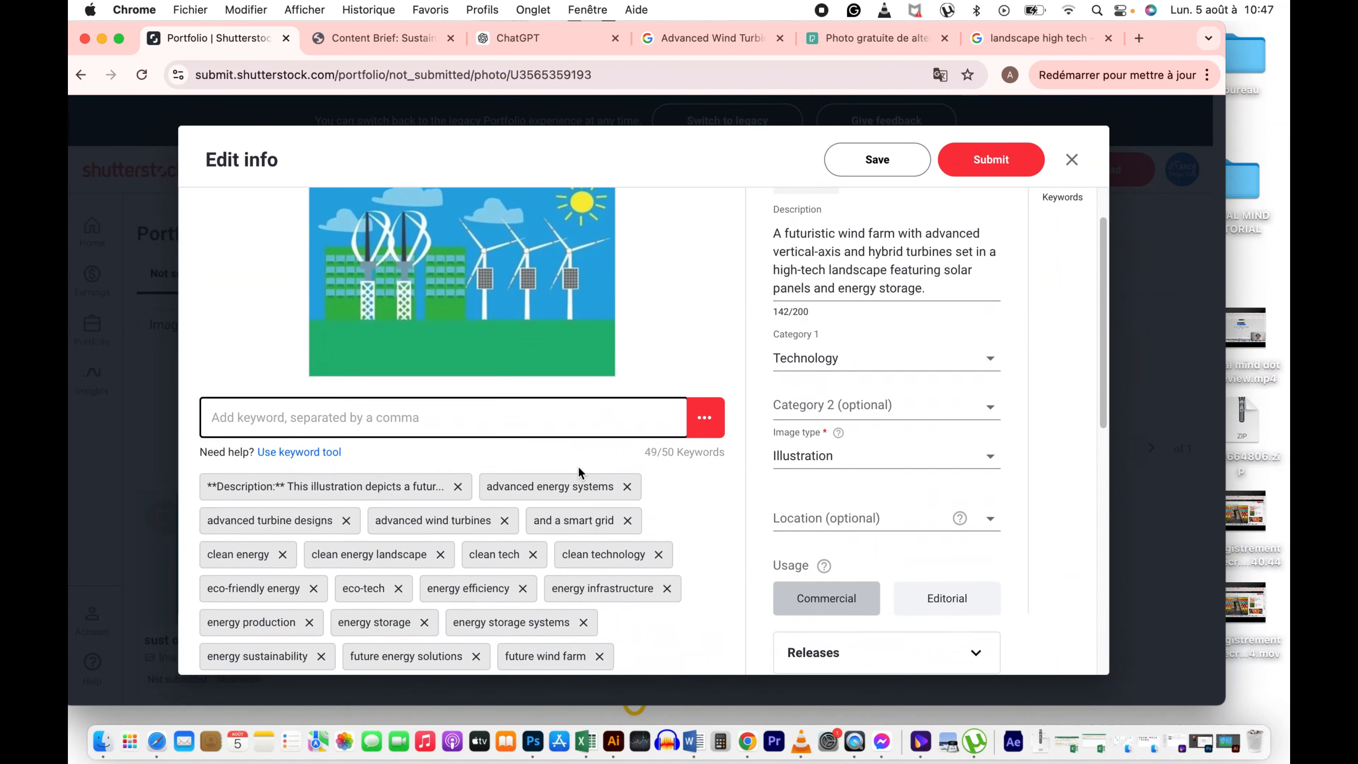
scroll(581, 473, "down", 2)
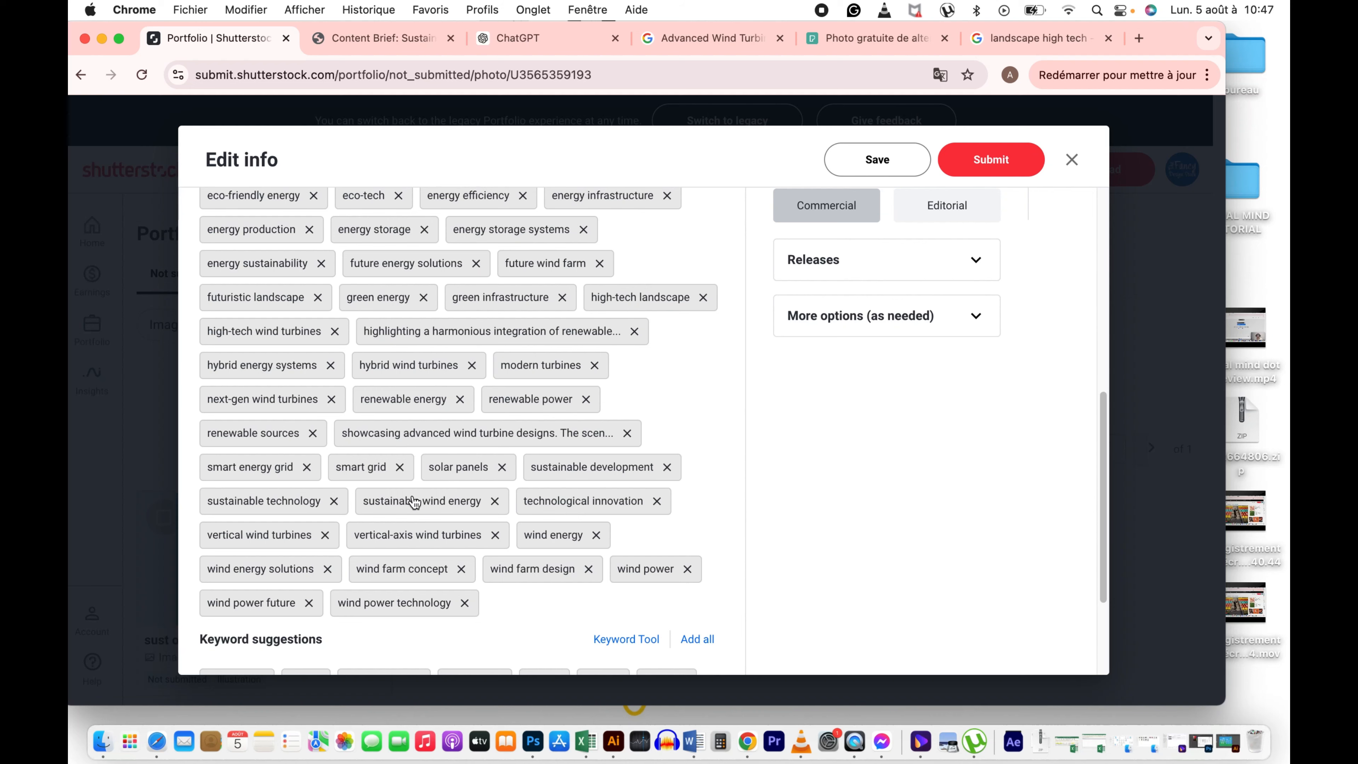
scroll(415, 501, "up", 3)
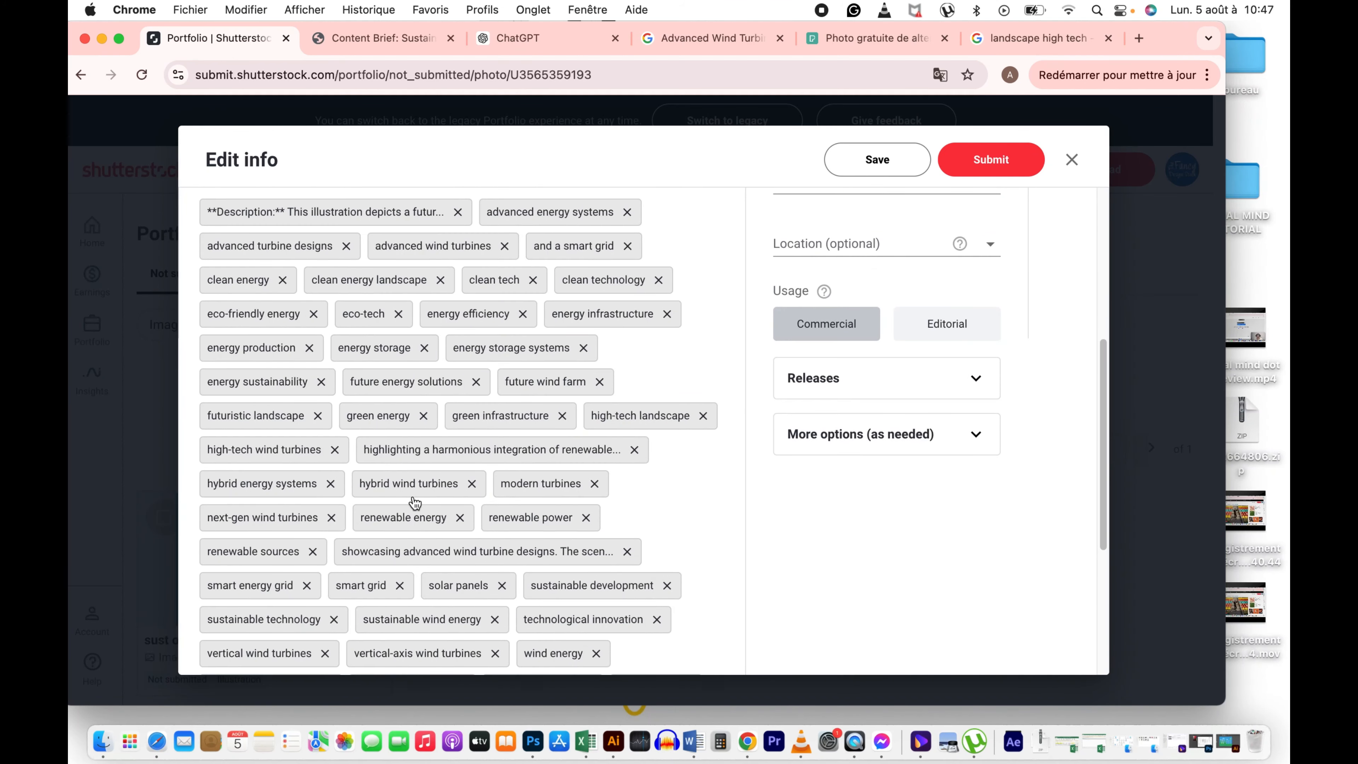
scroll(415, 502, "up", 5)
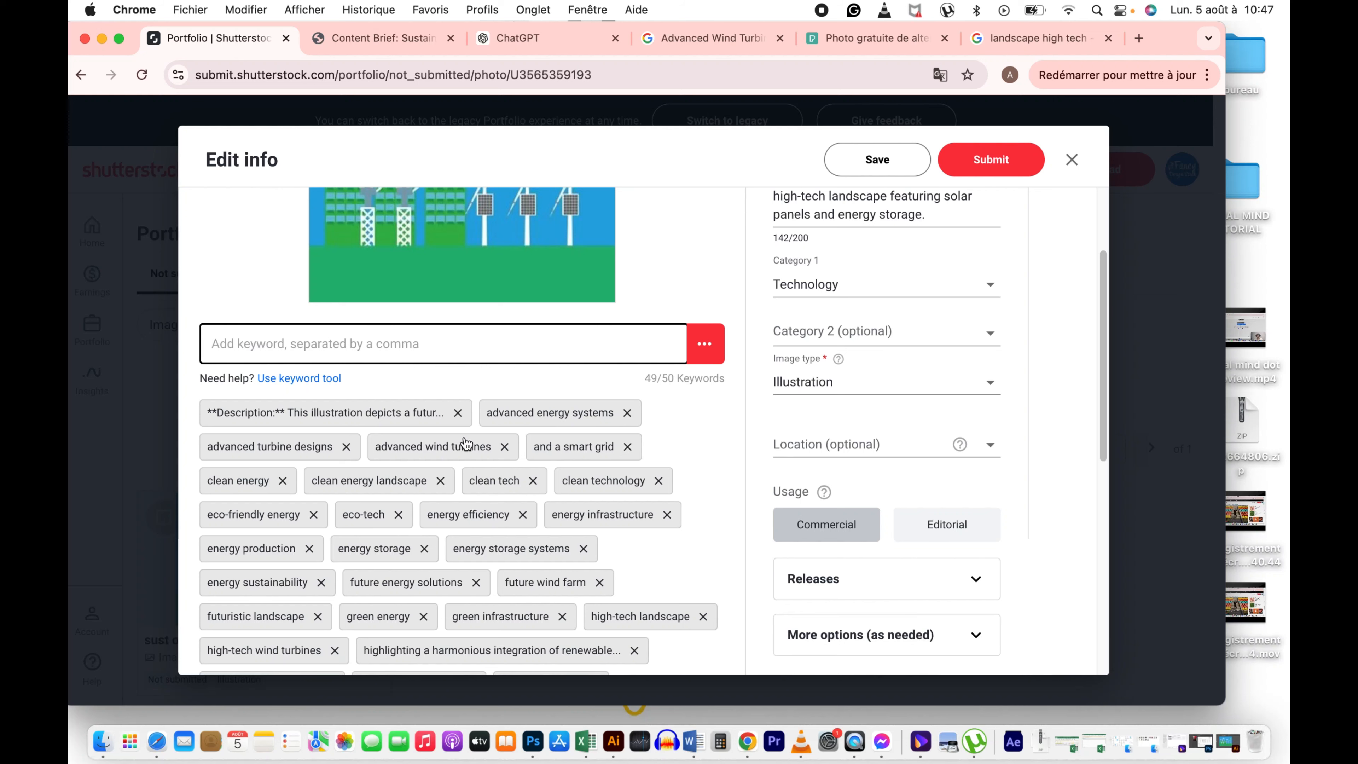
left_click(457, 413)
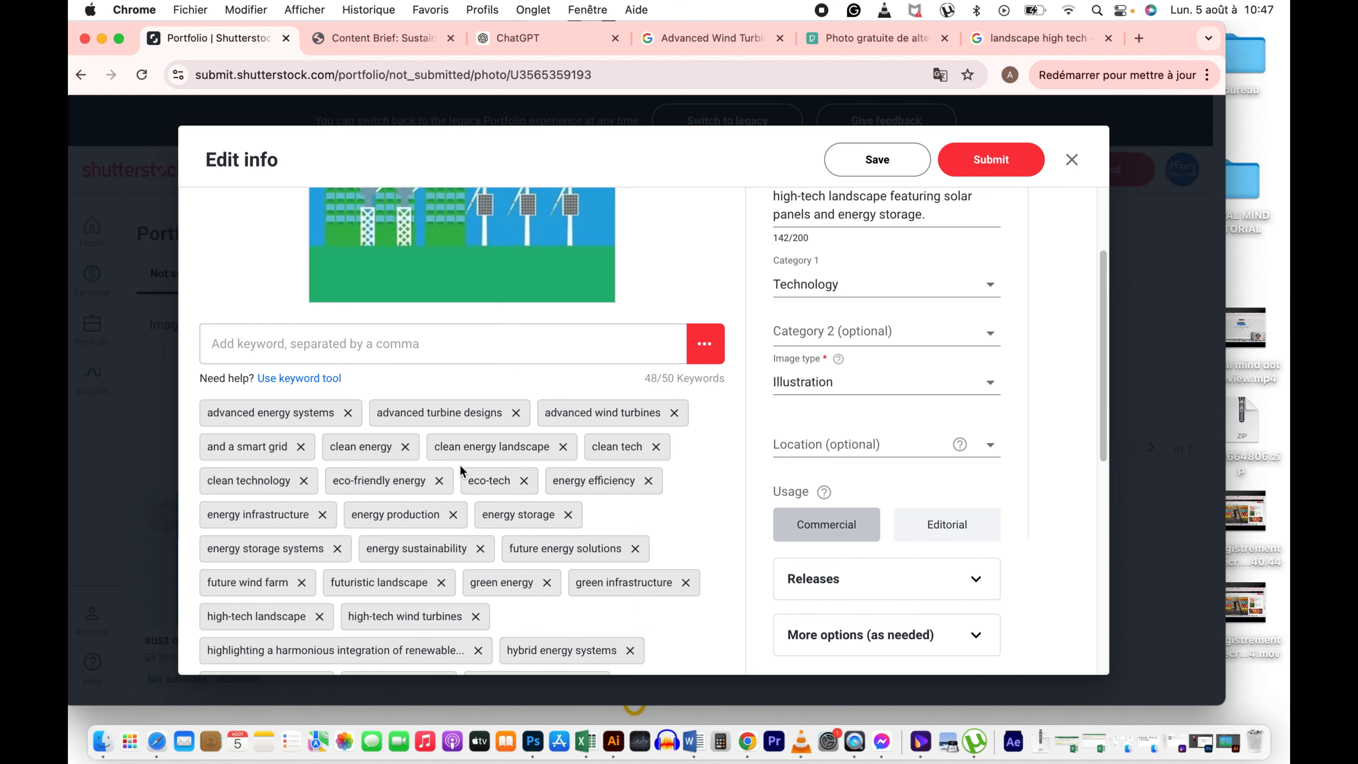
Step: Go back to ChatGPT and ask "can you make me single keywords not compund and the total must be 50"
scroll(462, 471, "down", 8)
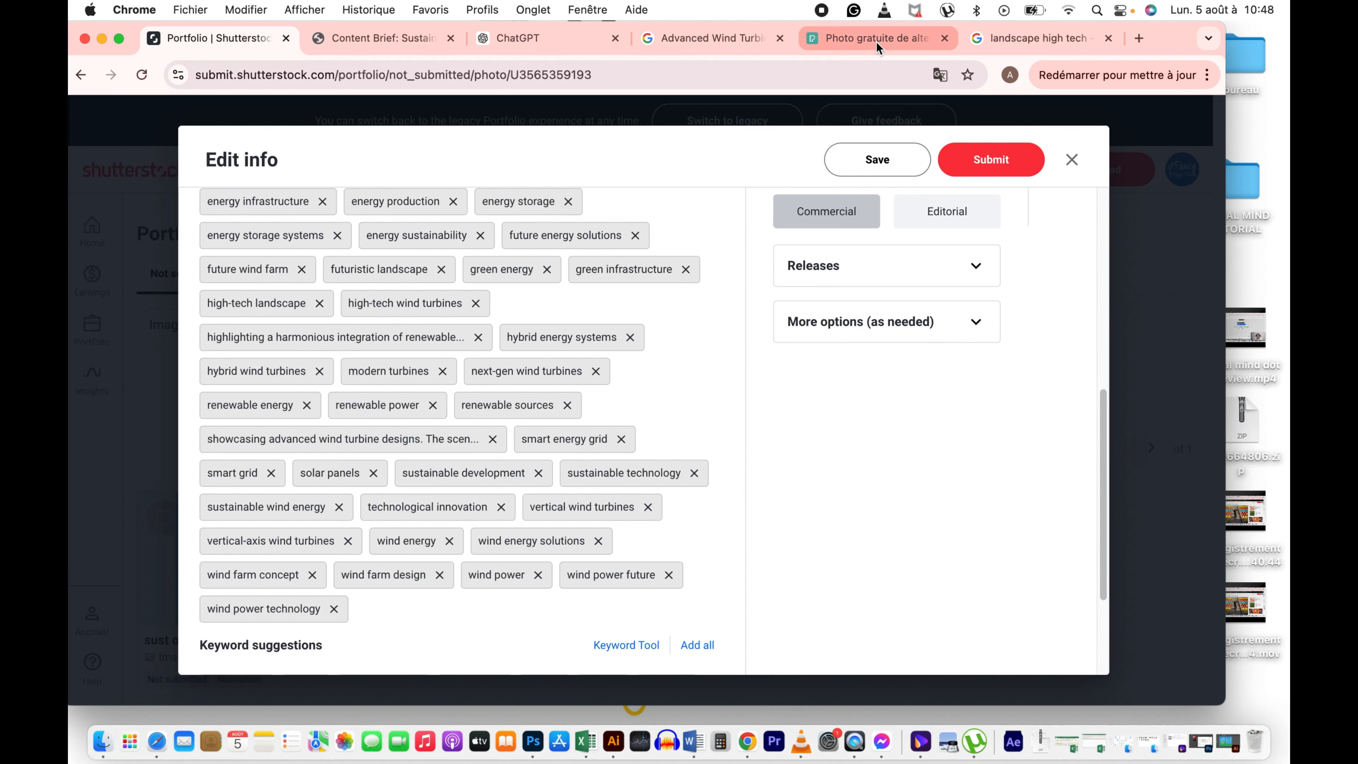
left_click(483, 43)
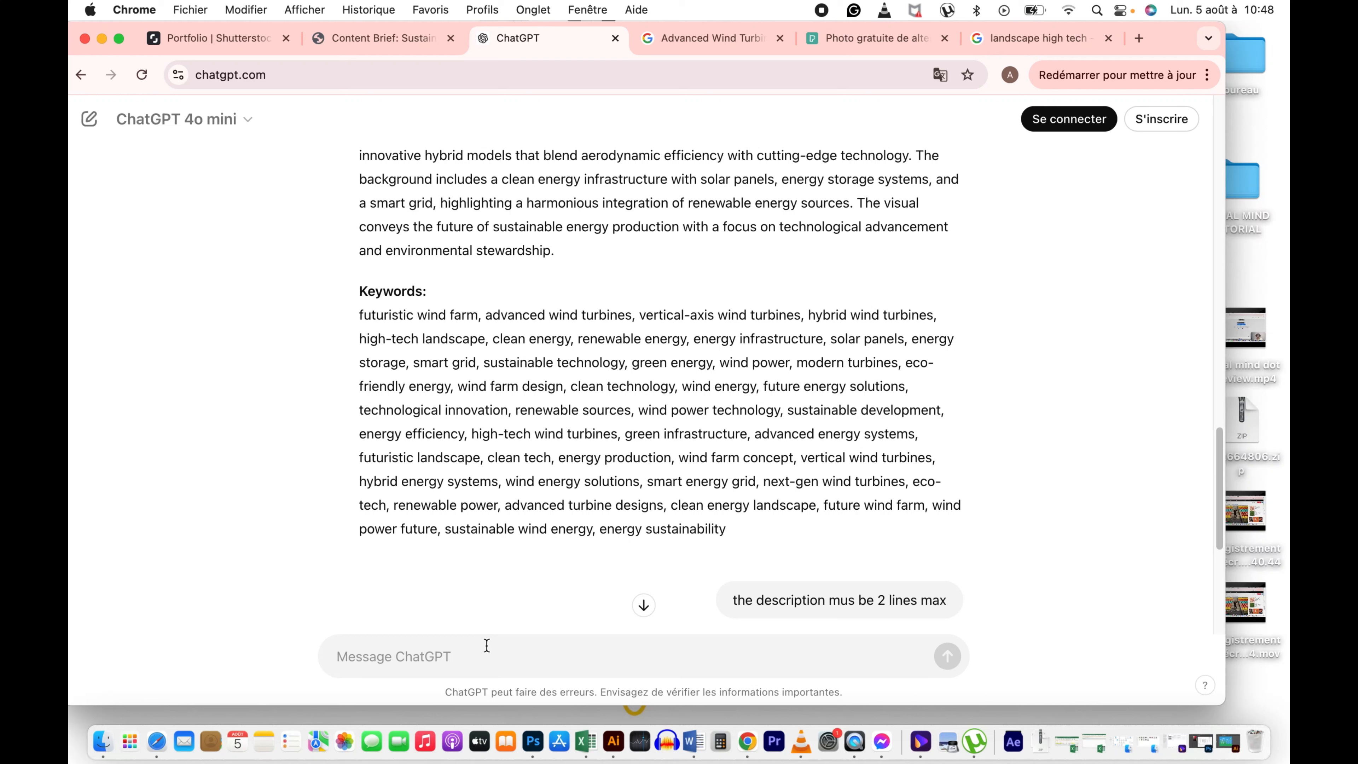
type("ca")
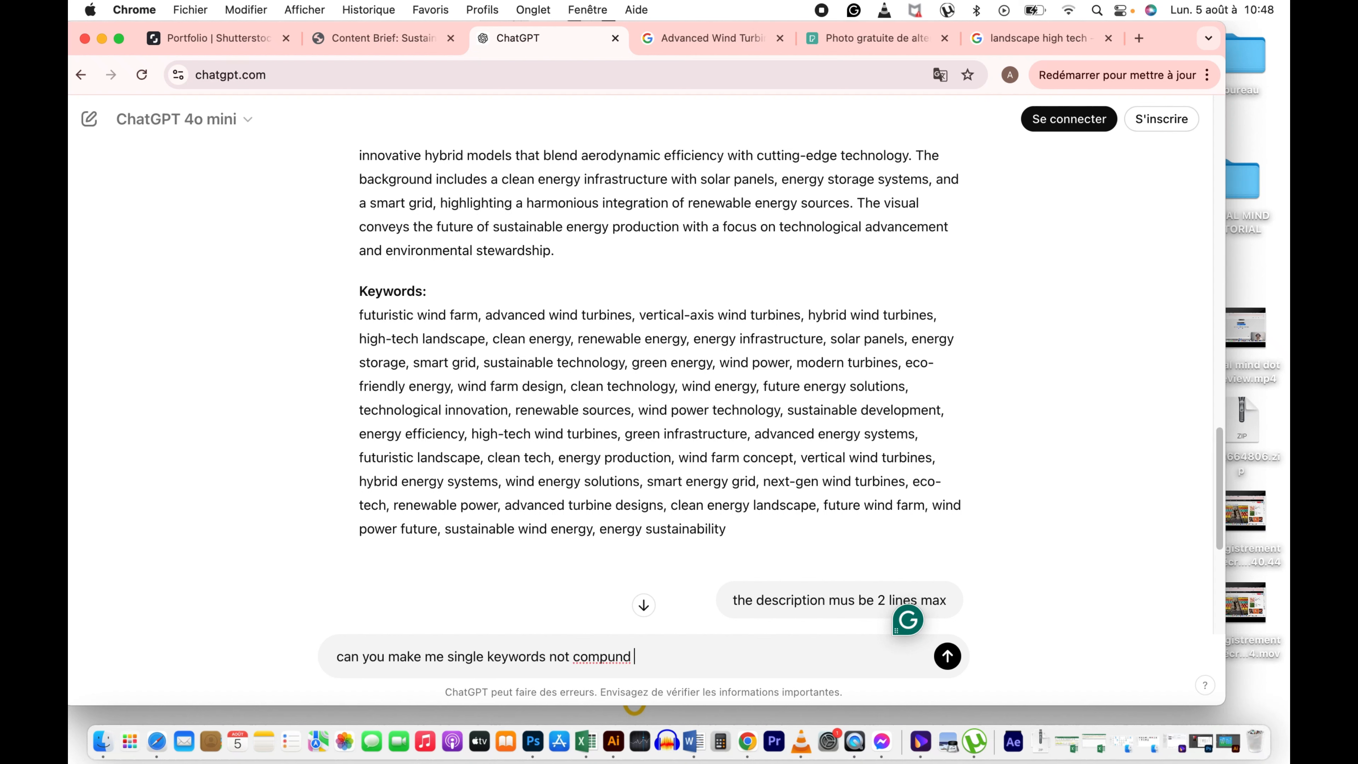
type("and the total must be 50")
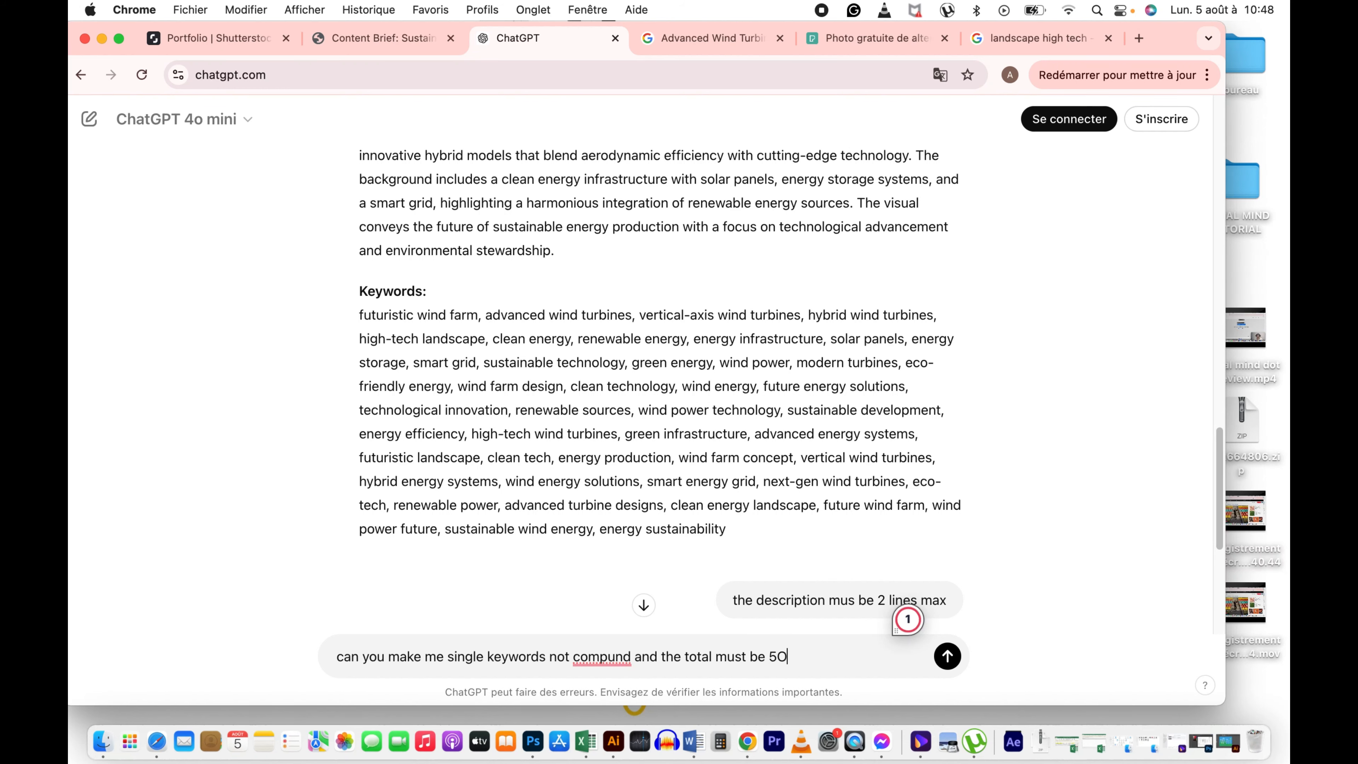
key("Return")
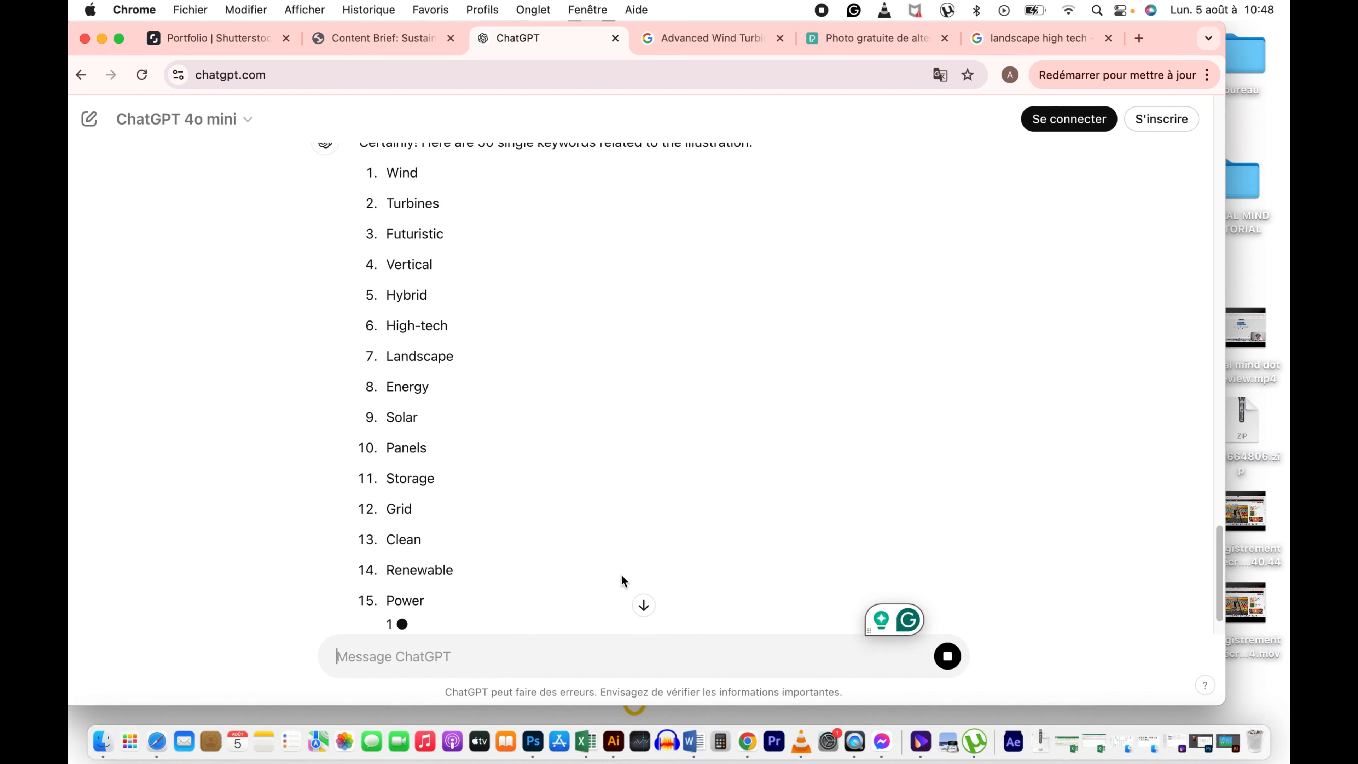
Step: Ask ChatGPT to "separate them with comma" and copy the whole comma-separated answer
type("separate them w")
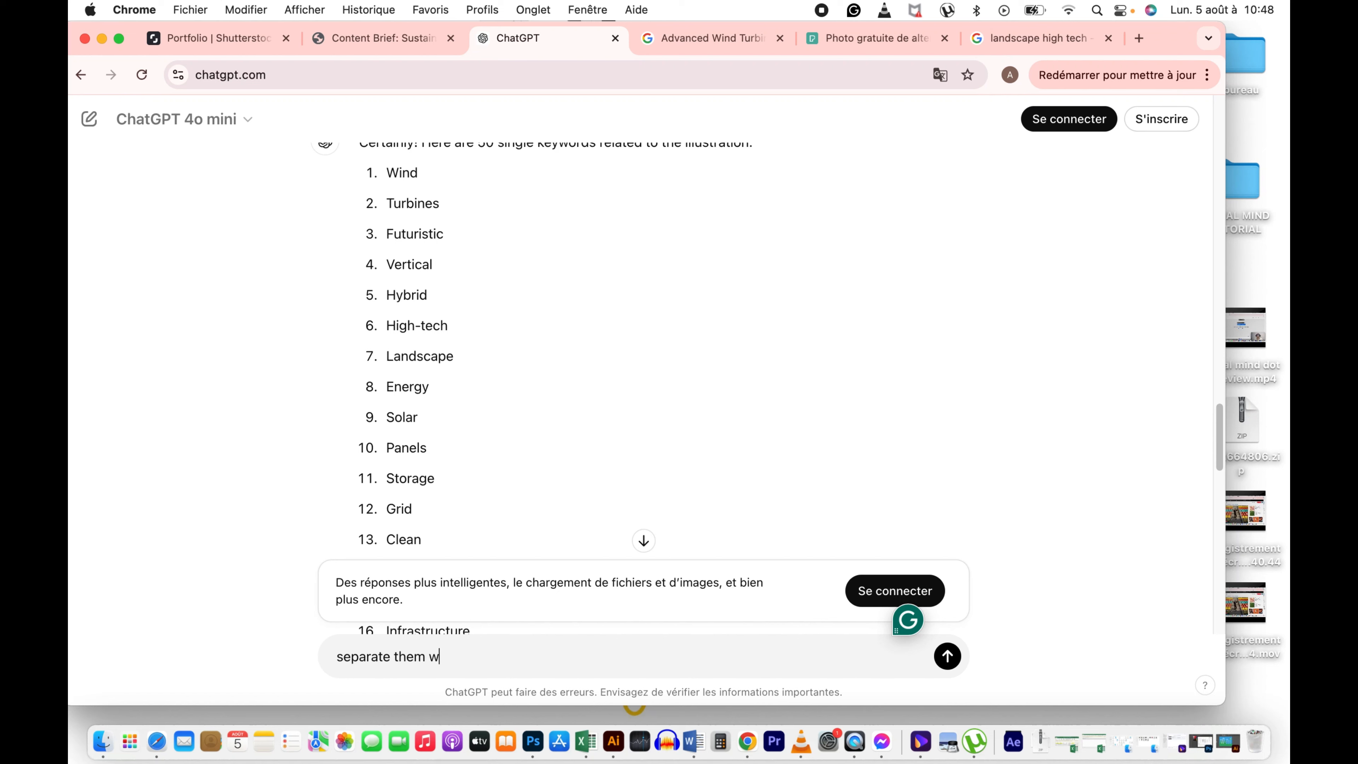
type("ith comma")
key("Return")
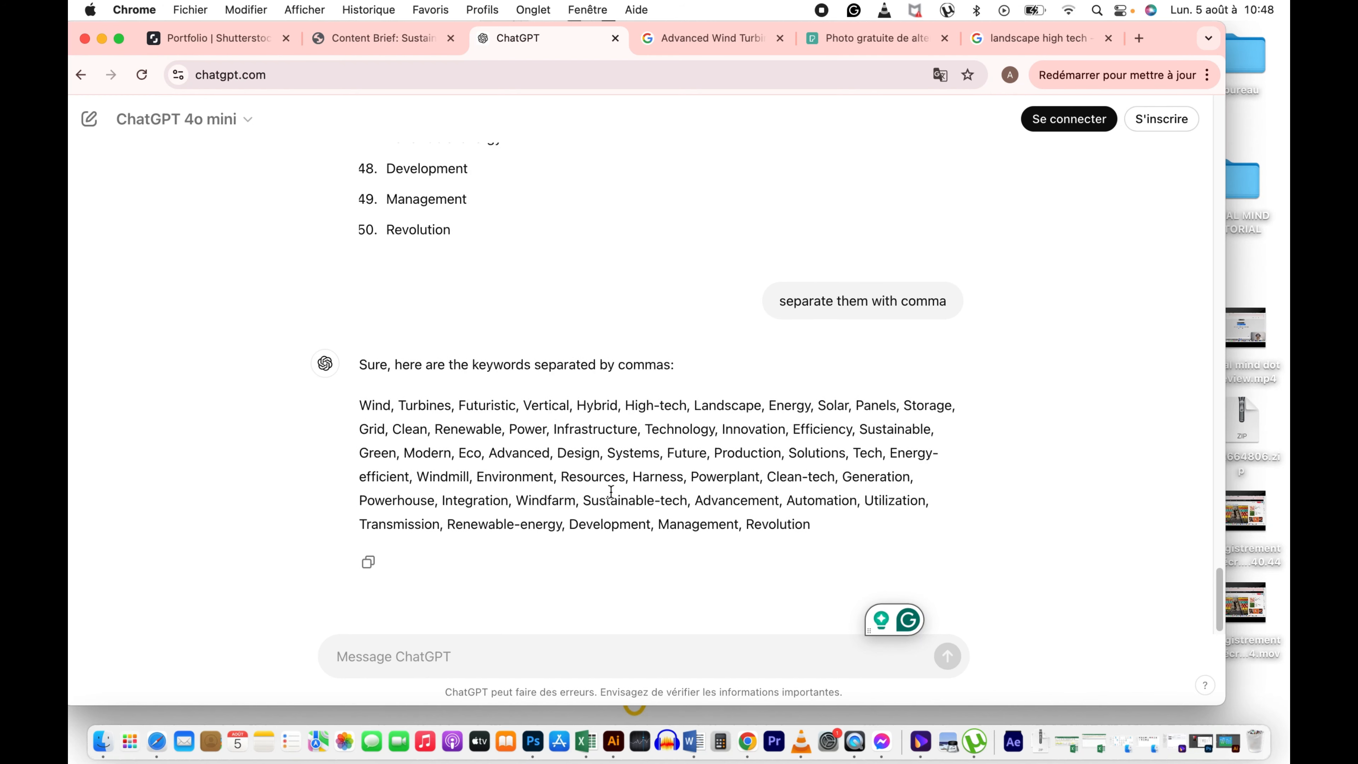
left_click(368, 562)
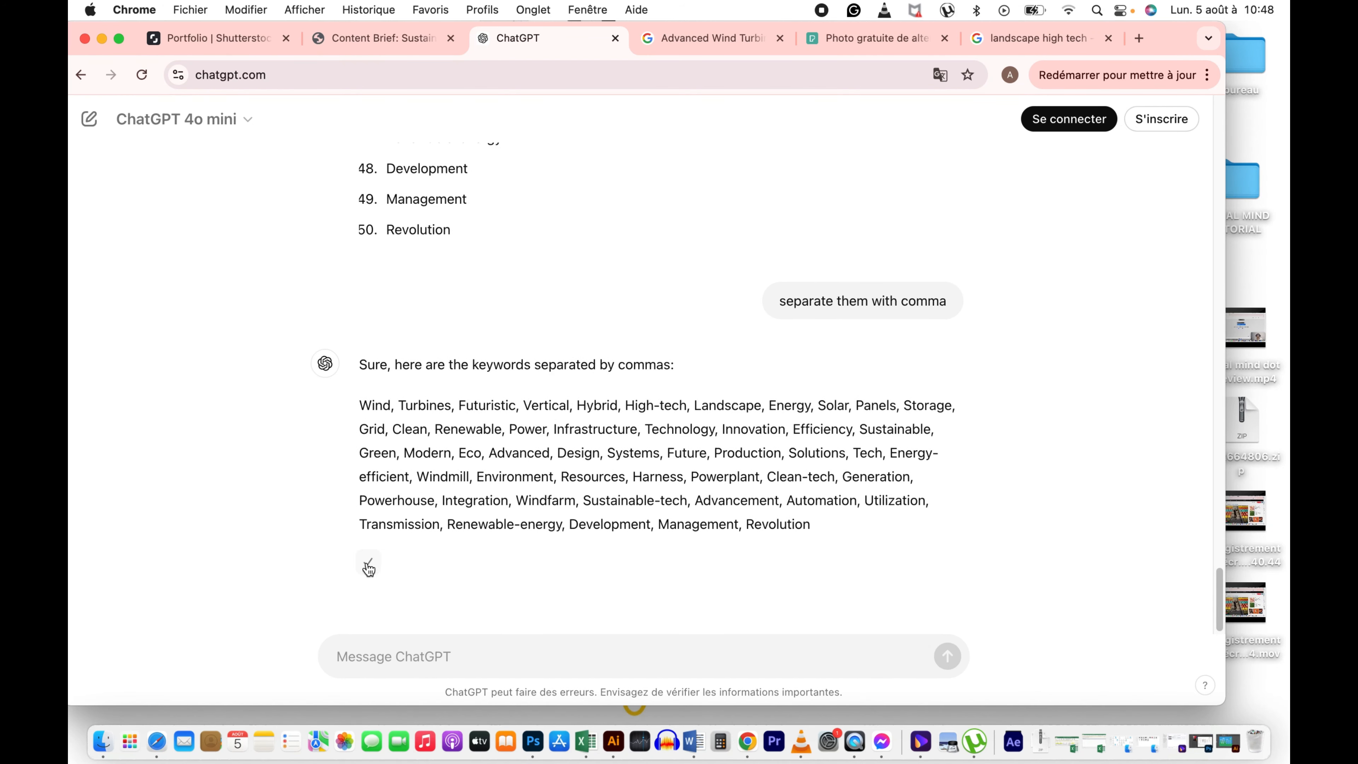
Step: Return to the Shutterstock edit form and remove all existing keywords from the illustration
left_click(103, 39)
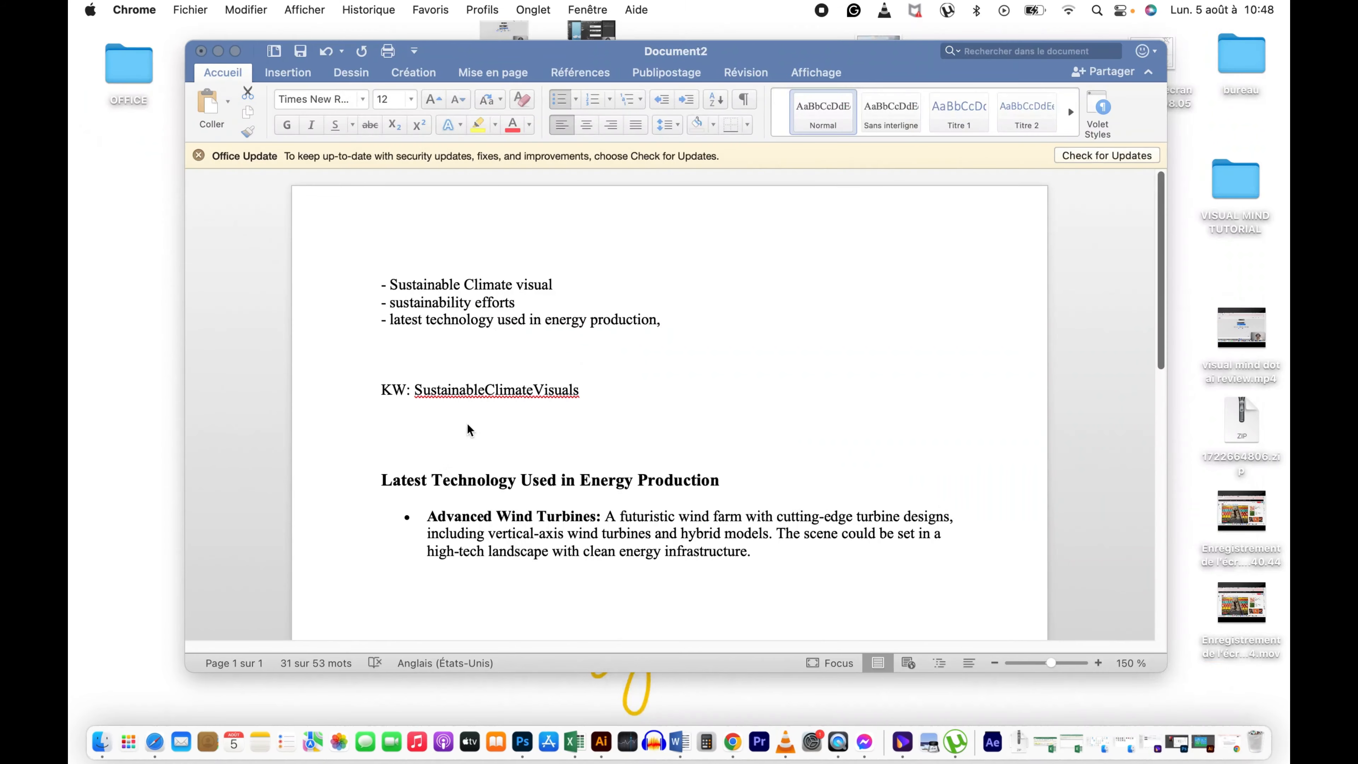
left_click(733, 742)
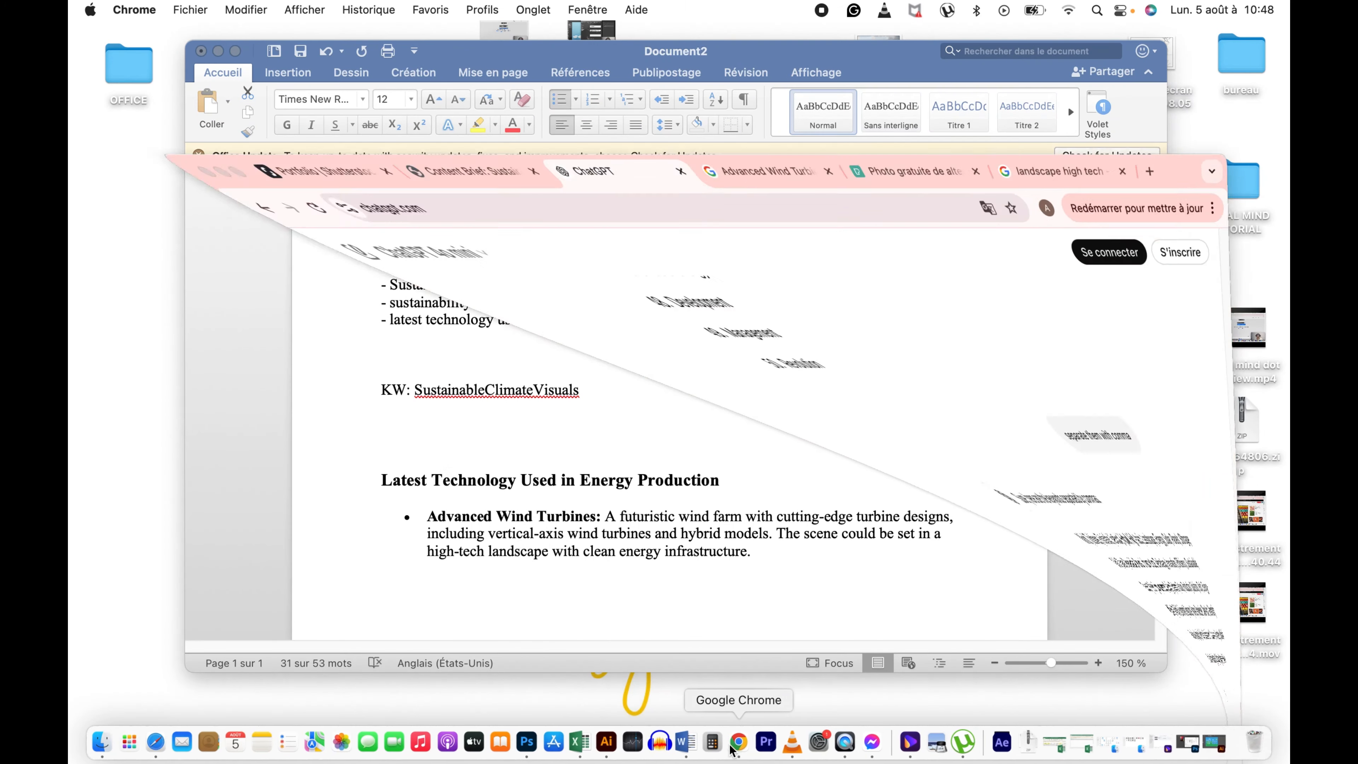
left_click(225, 39)
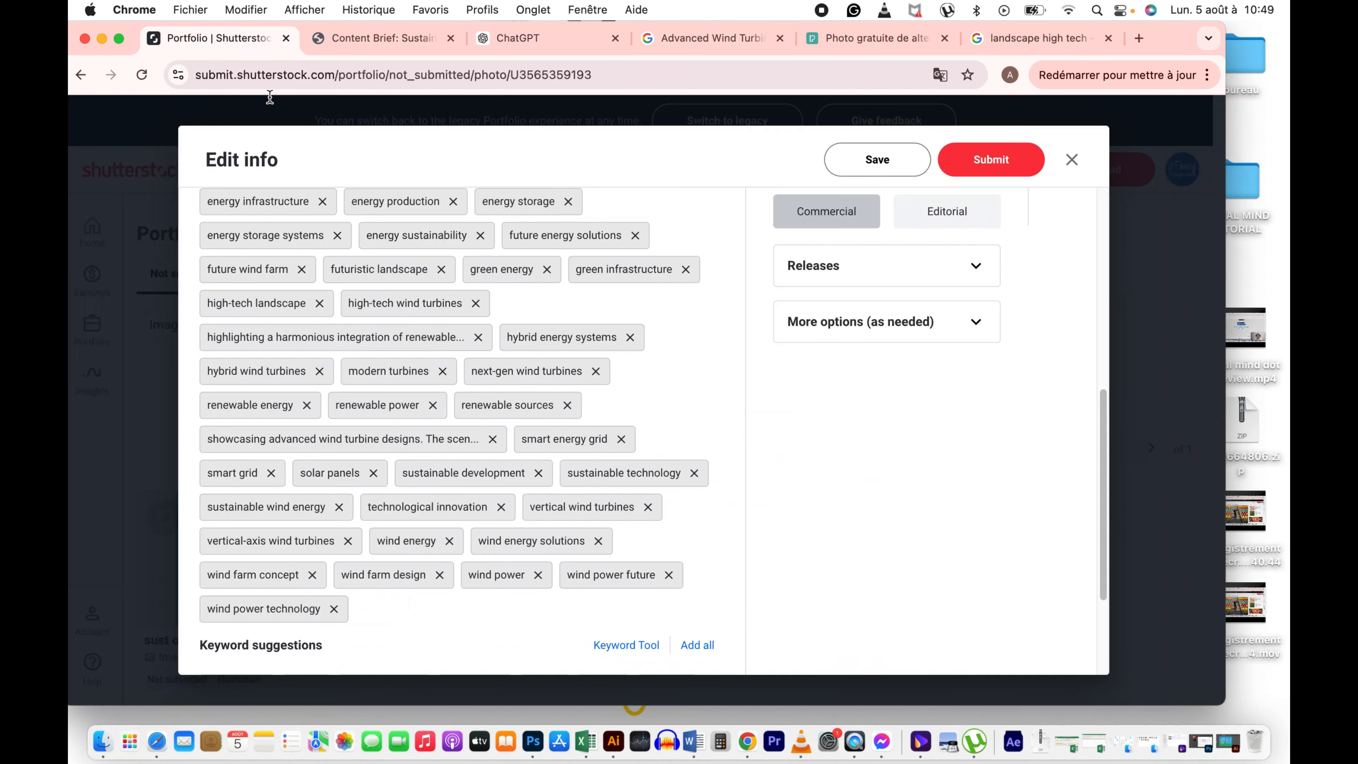
scroll(639, 435, "up", 5)
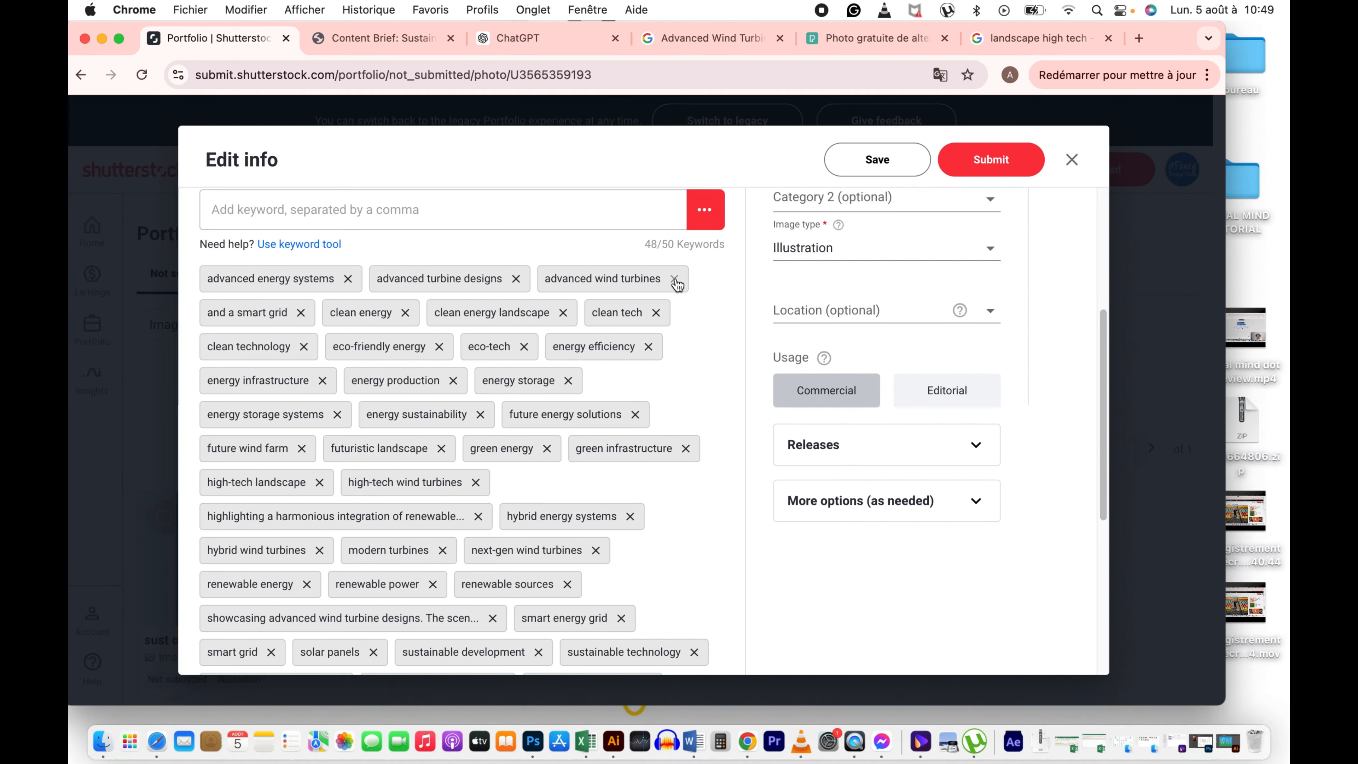
left_click(675, 279)
left_click(641, 278)
left_click(621, 279)
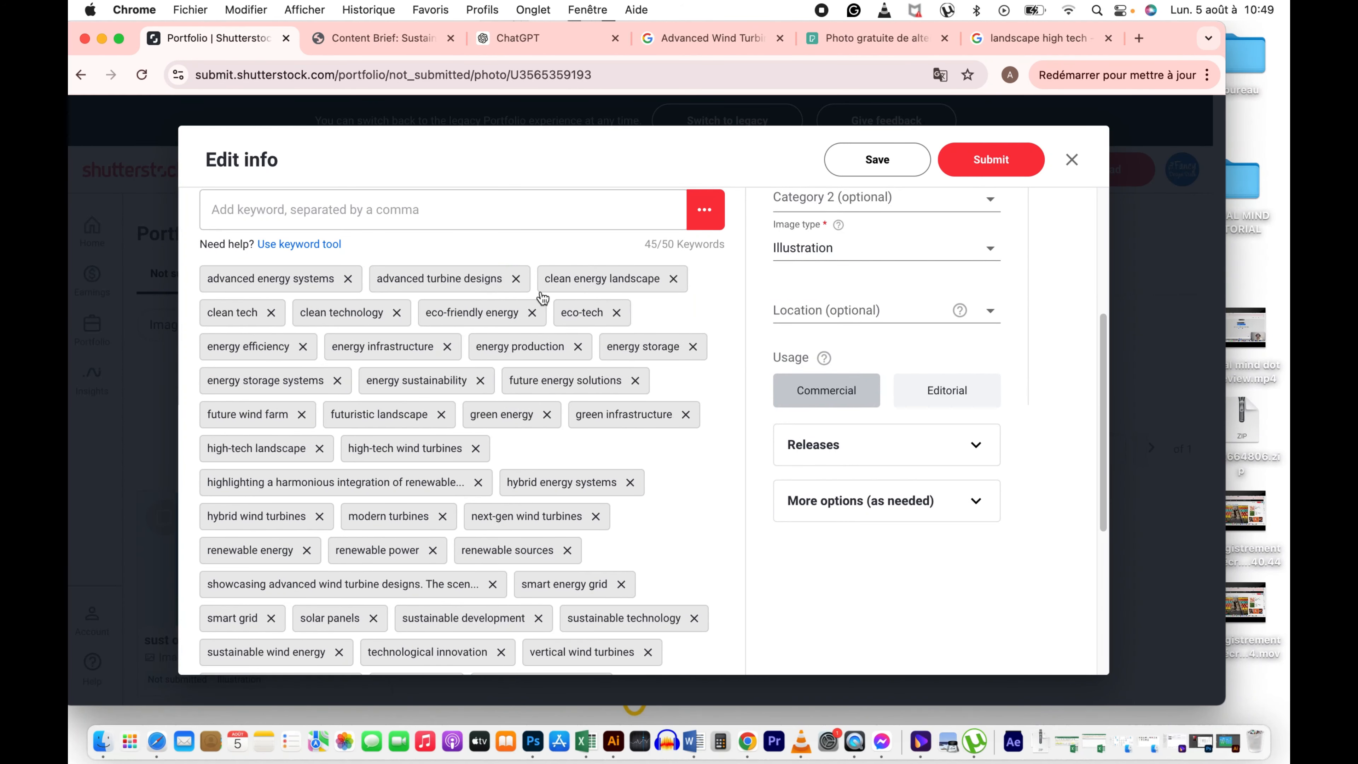
left_click(516, 279)
left_click(506, 279)
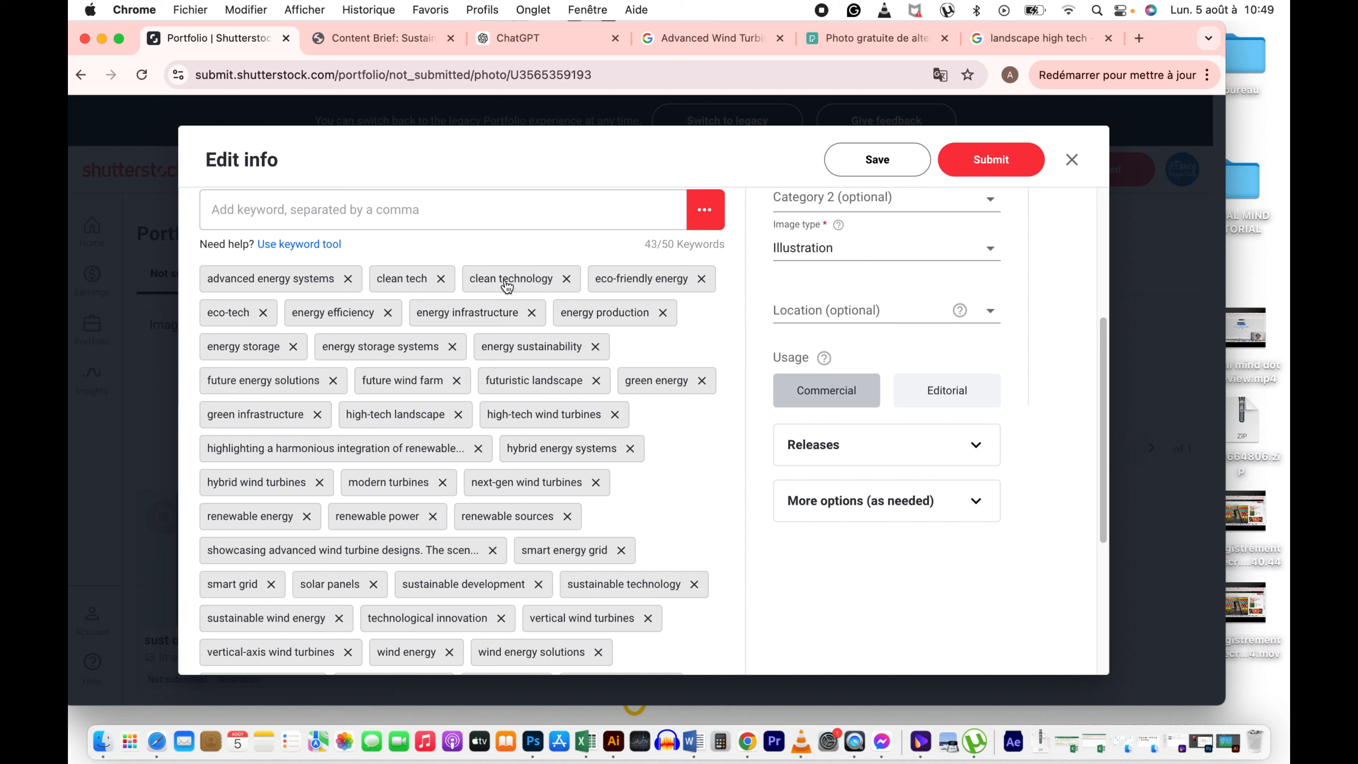
left_click(441, 279)
left_click(347, 278)
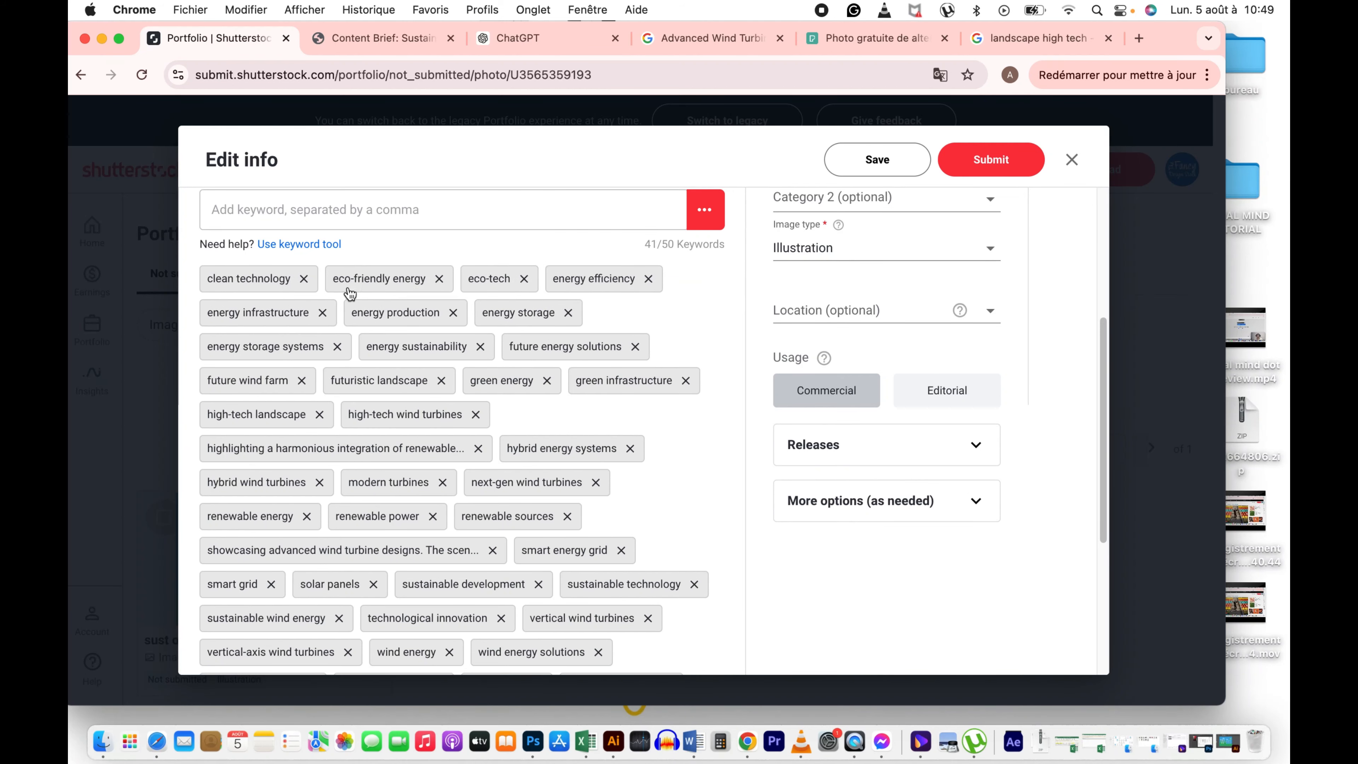
left_click(439, 278)
left_click(513, 278)
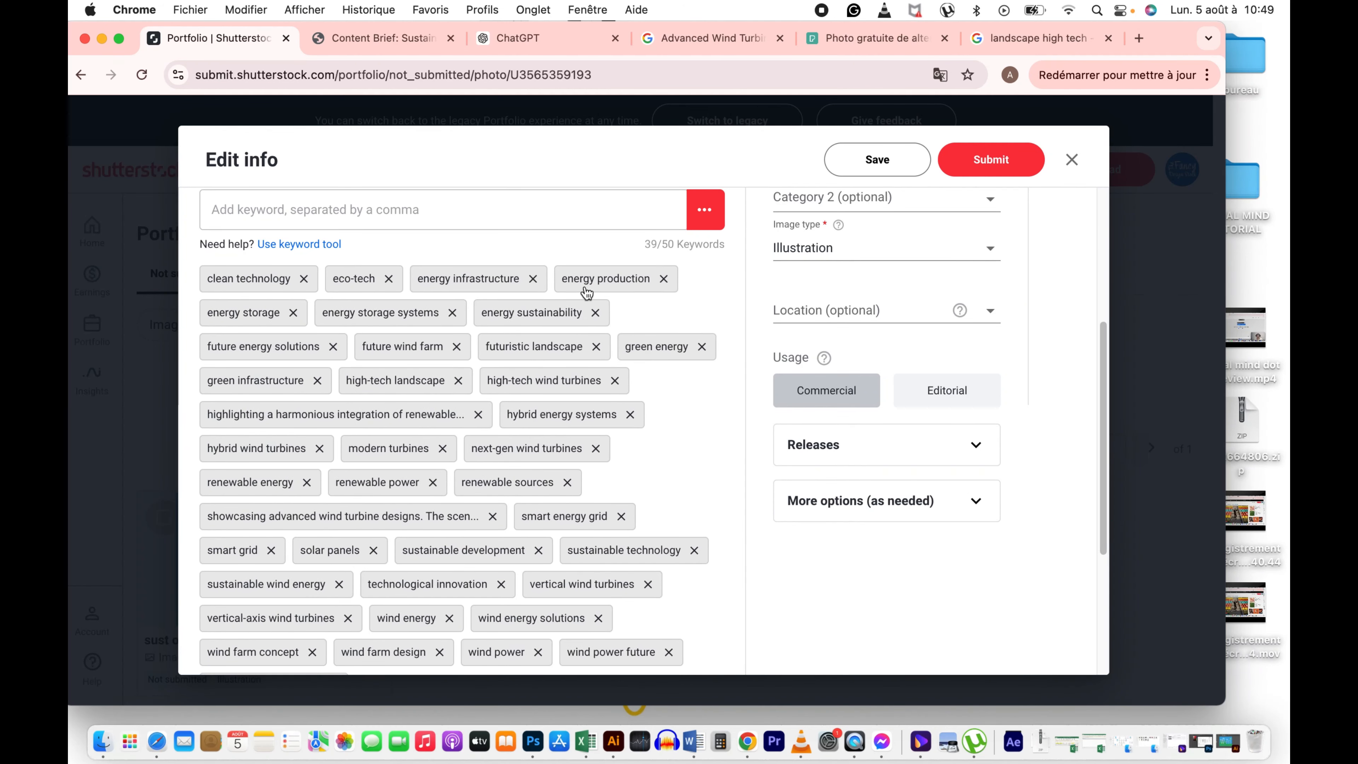
left_click(664, 278)
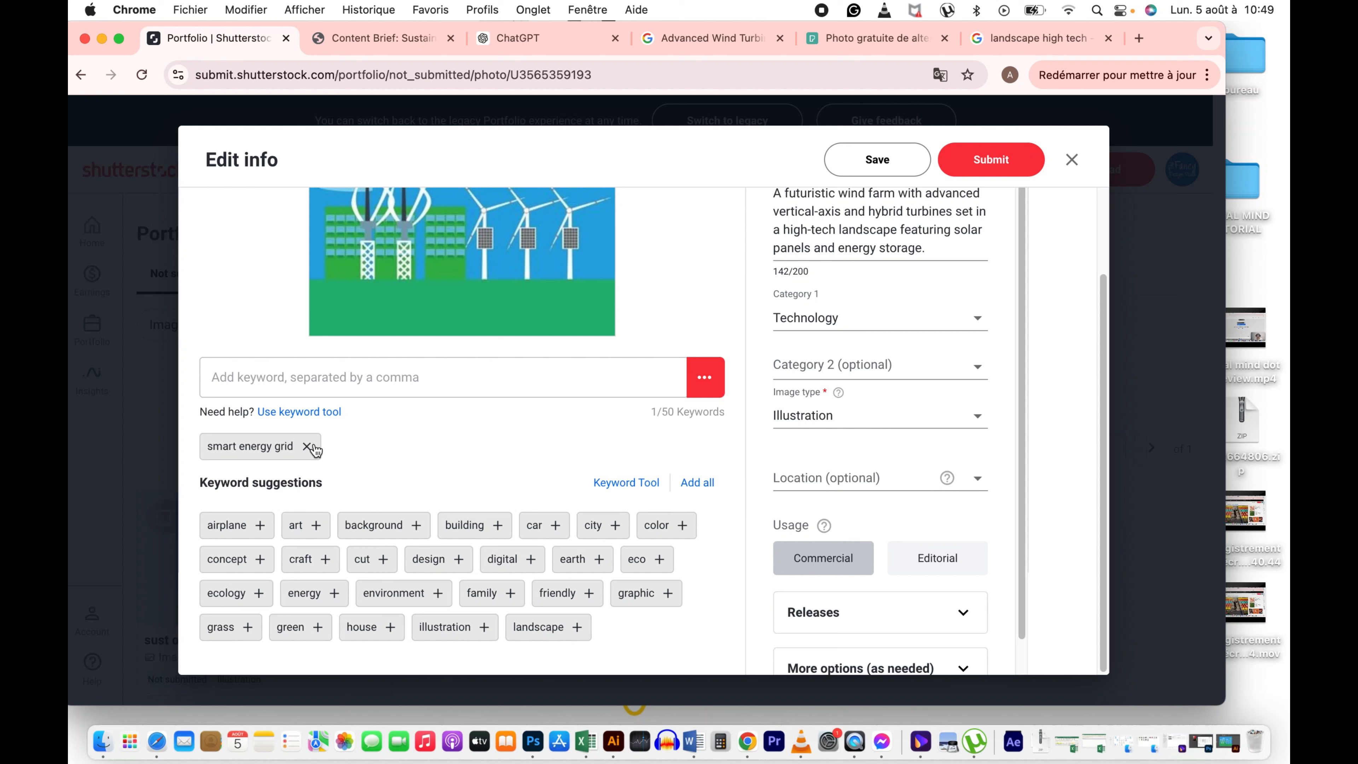
left_click(312, 448)
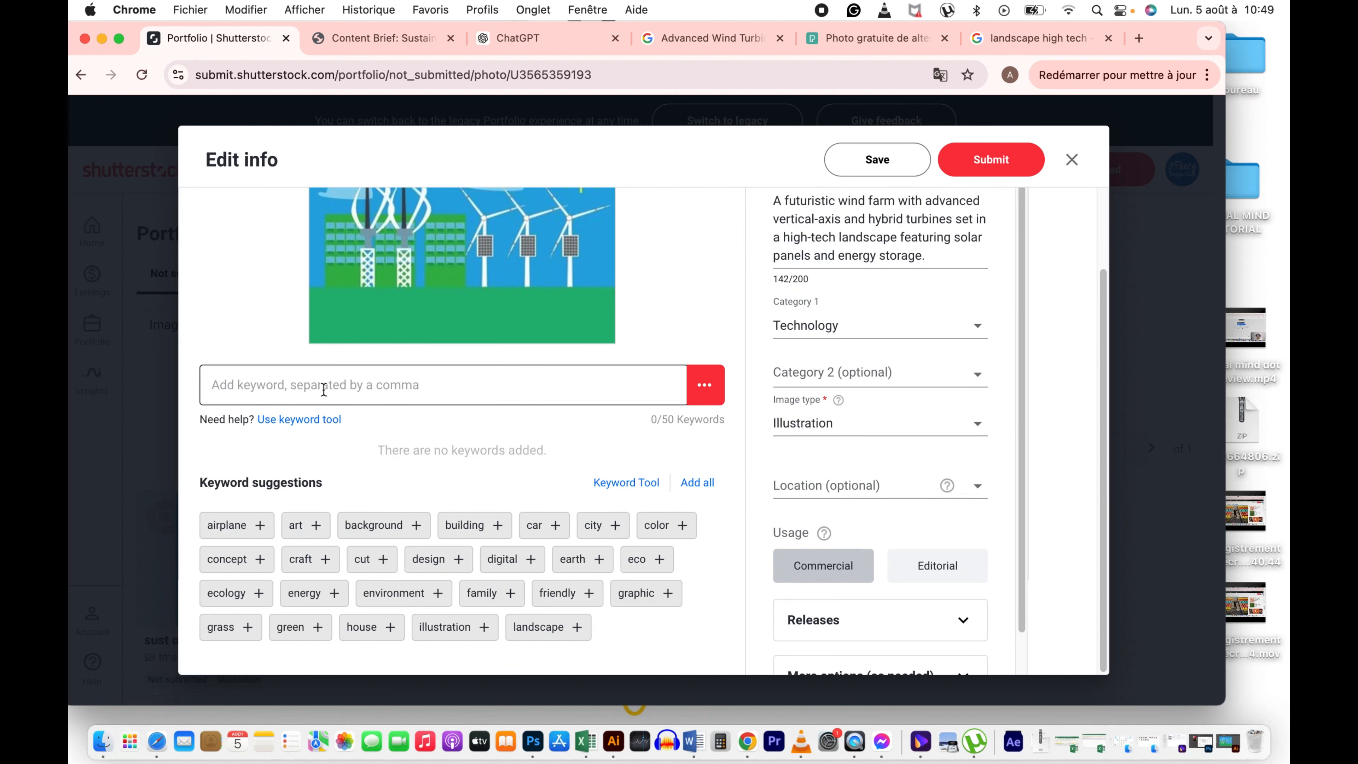
Step: Add the copied ChatGPT answer with the comma-separated single keywords to the illustration
left_click(326, 390)
key("super+v")
key("Return")
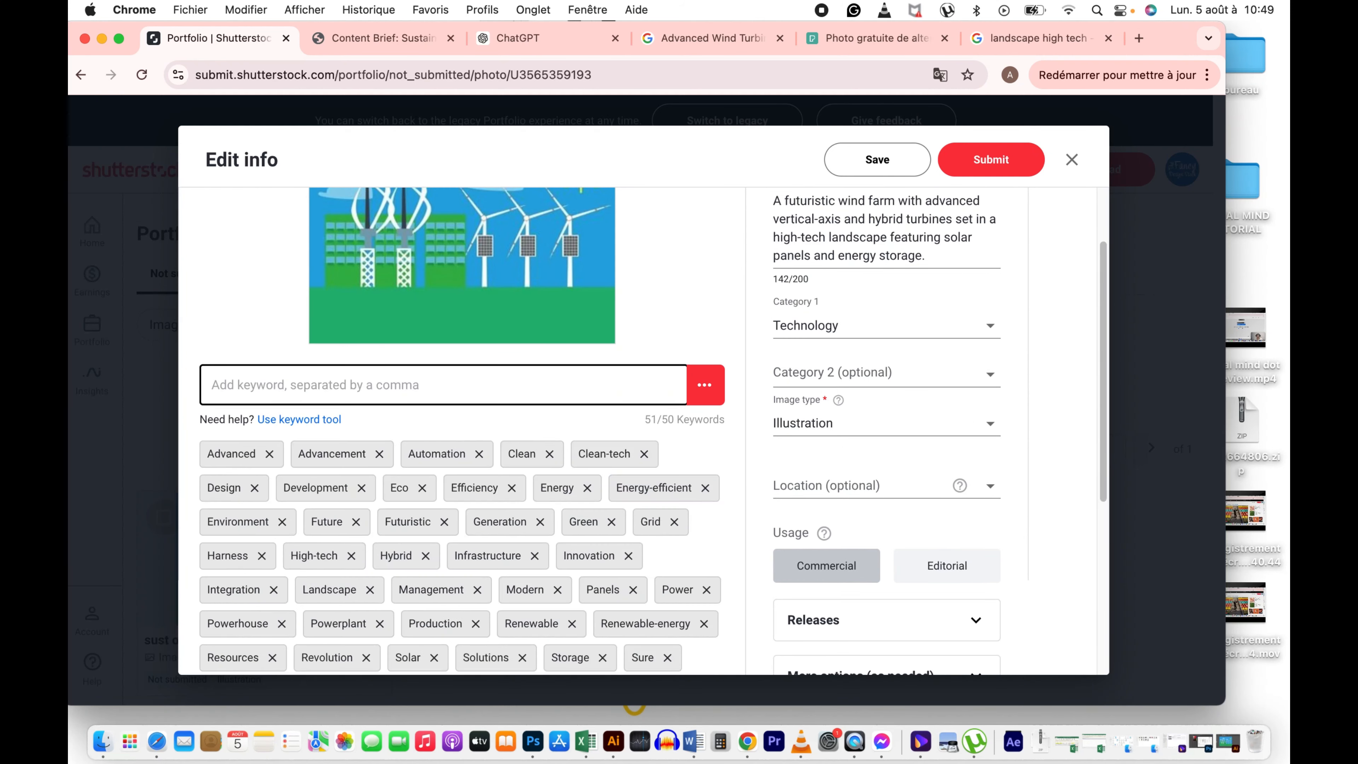
Step: Remove the stray keyword entries "here are the keywords separated by commas: Wind" and "Sure"
scroll(483, 470, "down", 8)
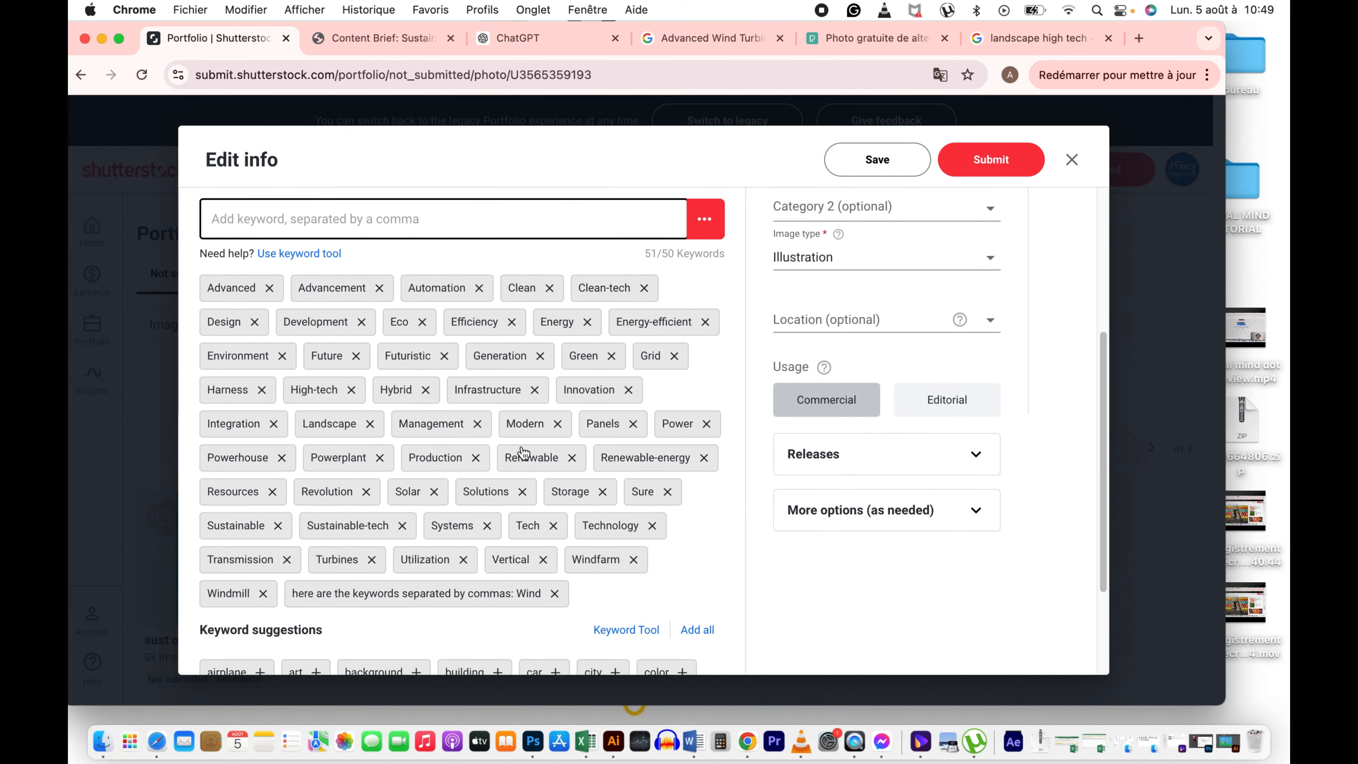
left_click(555, 448)
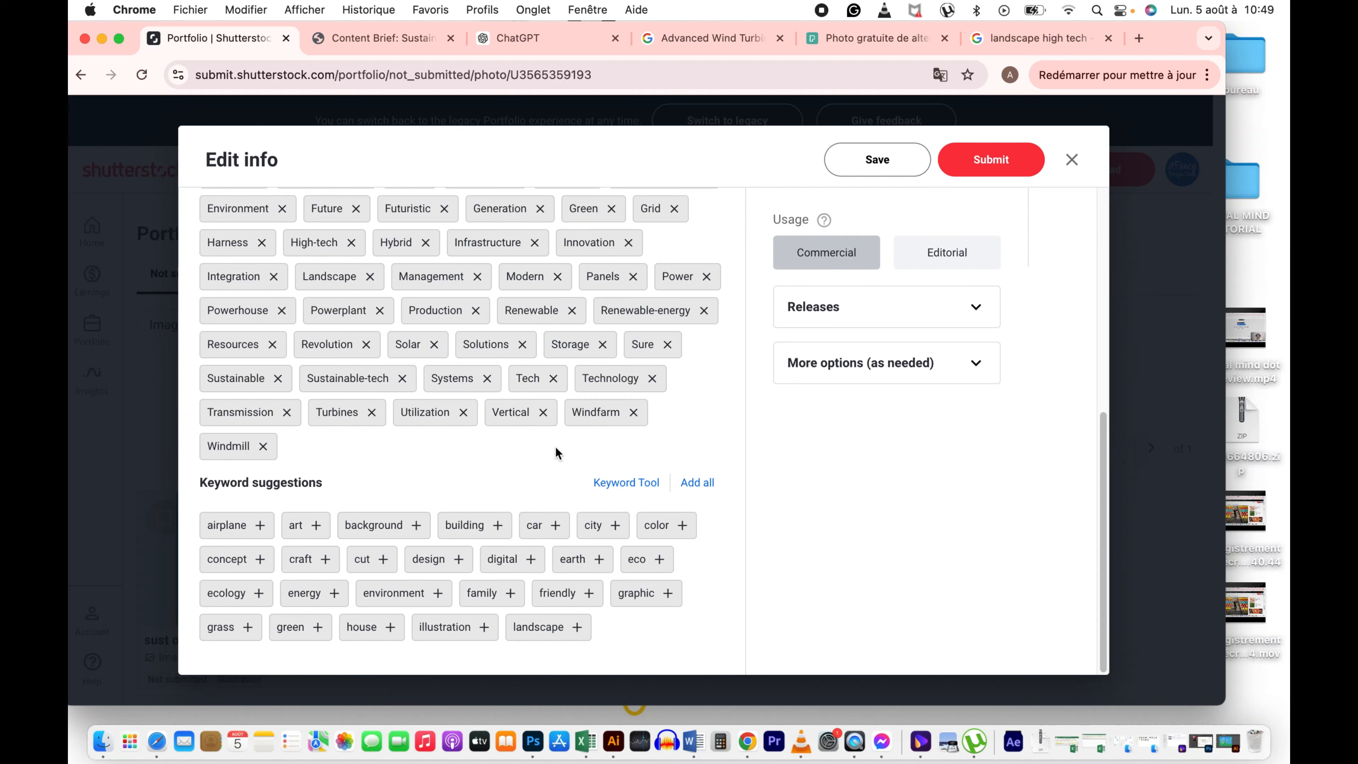
scroll(609, 471, "up", 3)
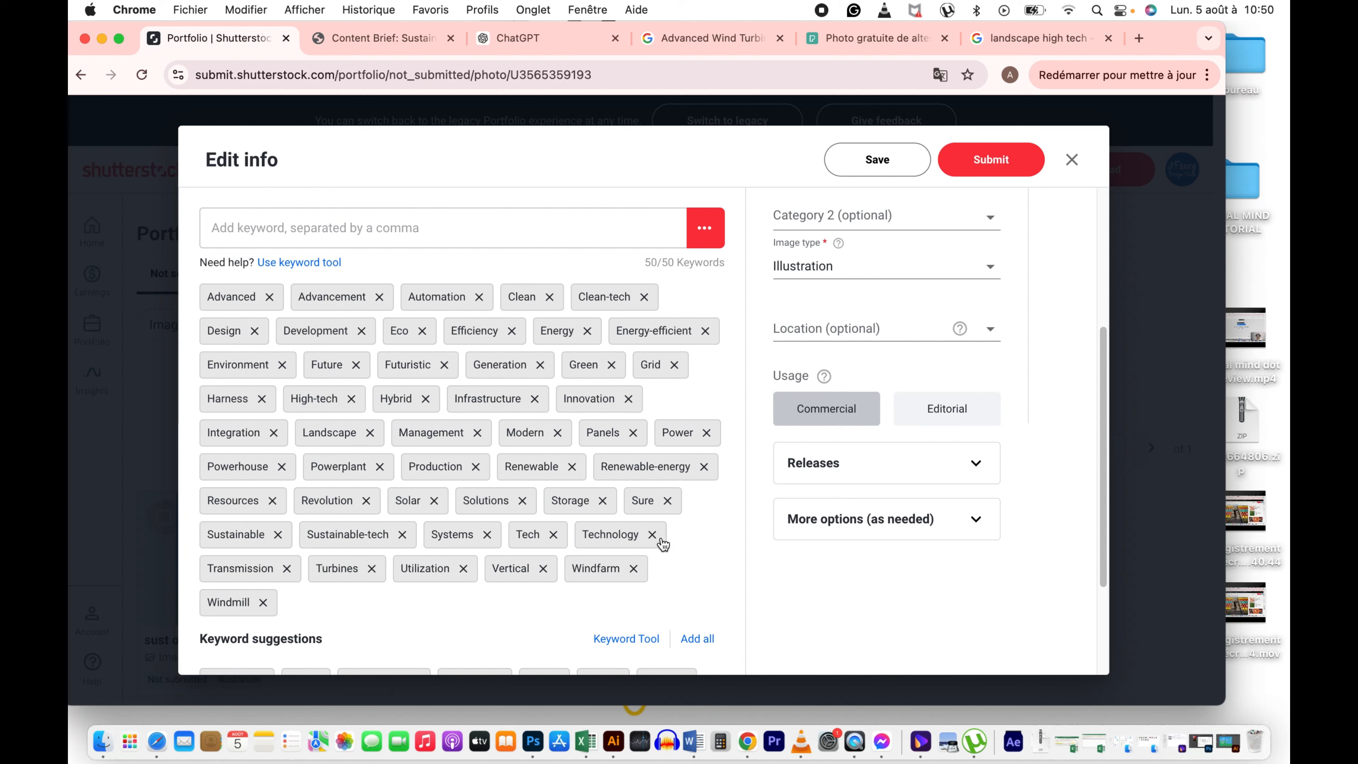
left_click(668, 502)
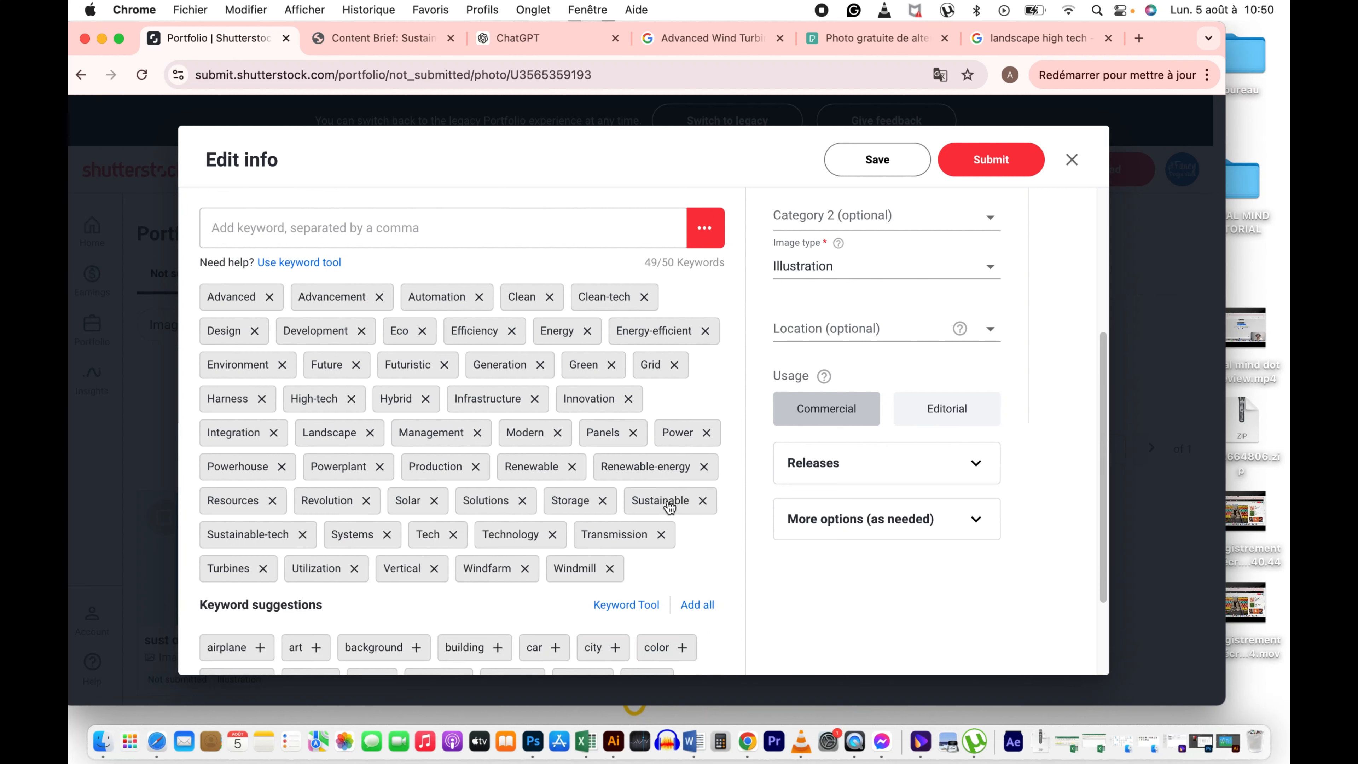
Step: Add the keyword "illustration" to the keyword list
left_click(372, 229)
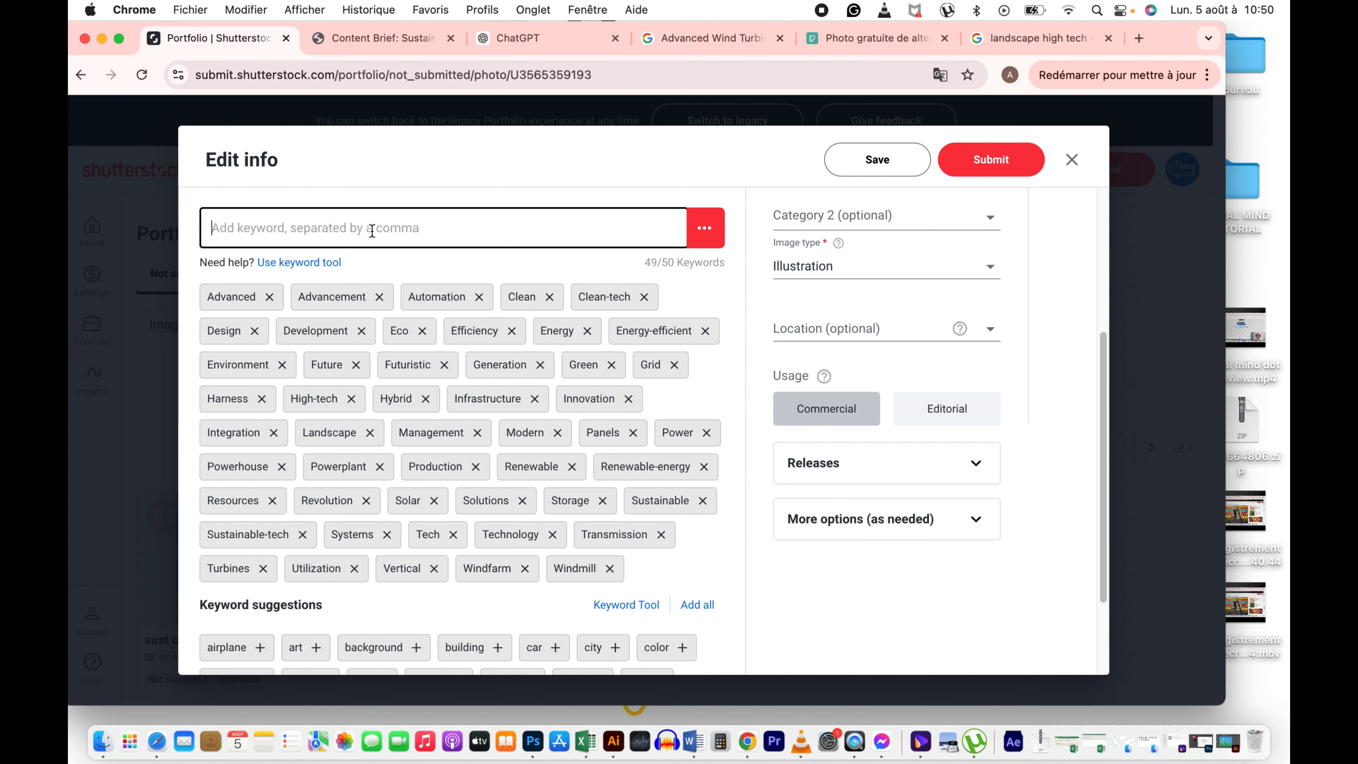
type("illustration")
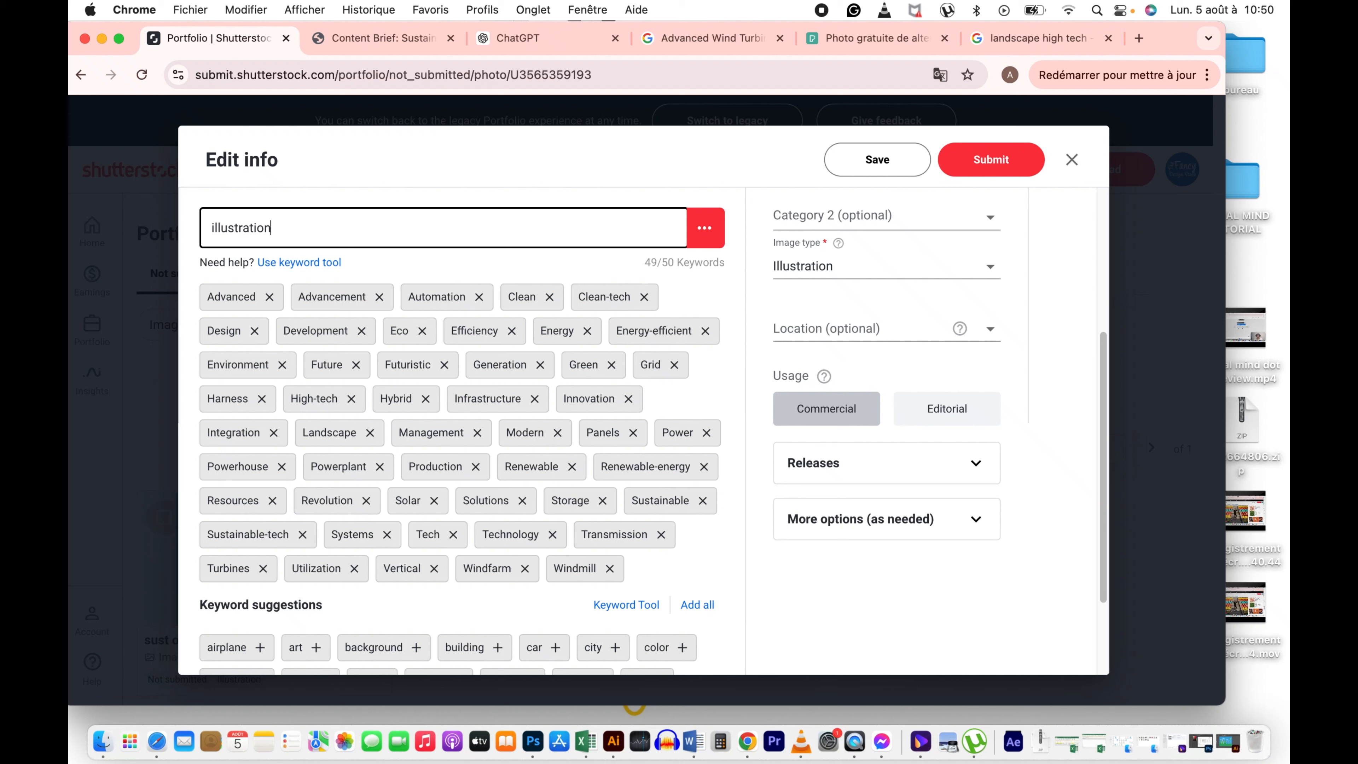
key("Return")
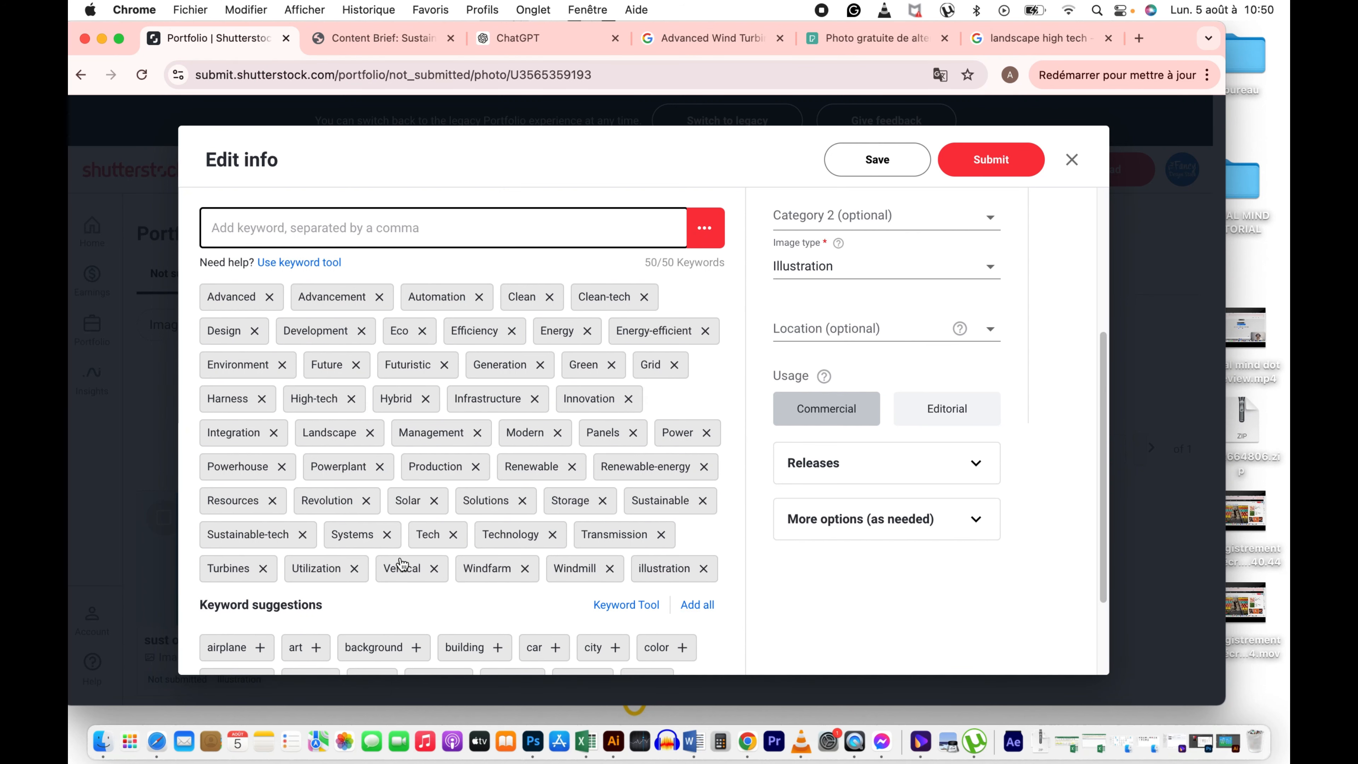
Step: Switch to the Word document, copy "vertical-axis" from the Advanced Wind Turbines brief, and return to the Shutterstock form in Chrome
scroll(448, 506, "down", 5)
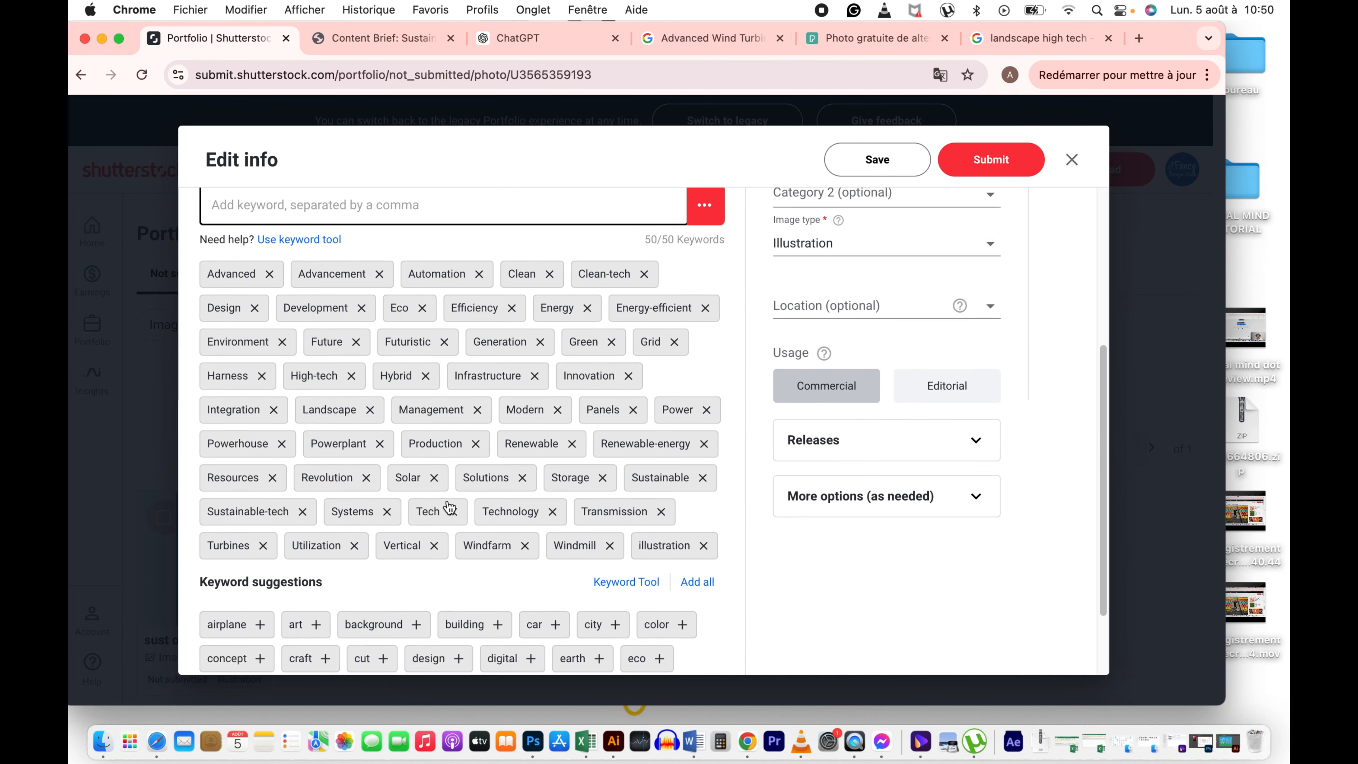
scroll(449, 507, "up", 1)
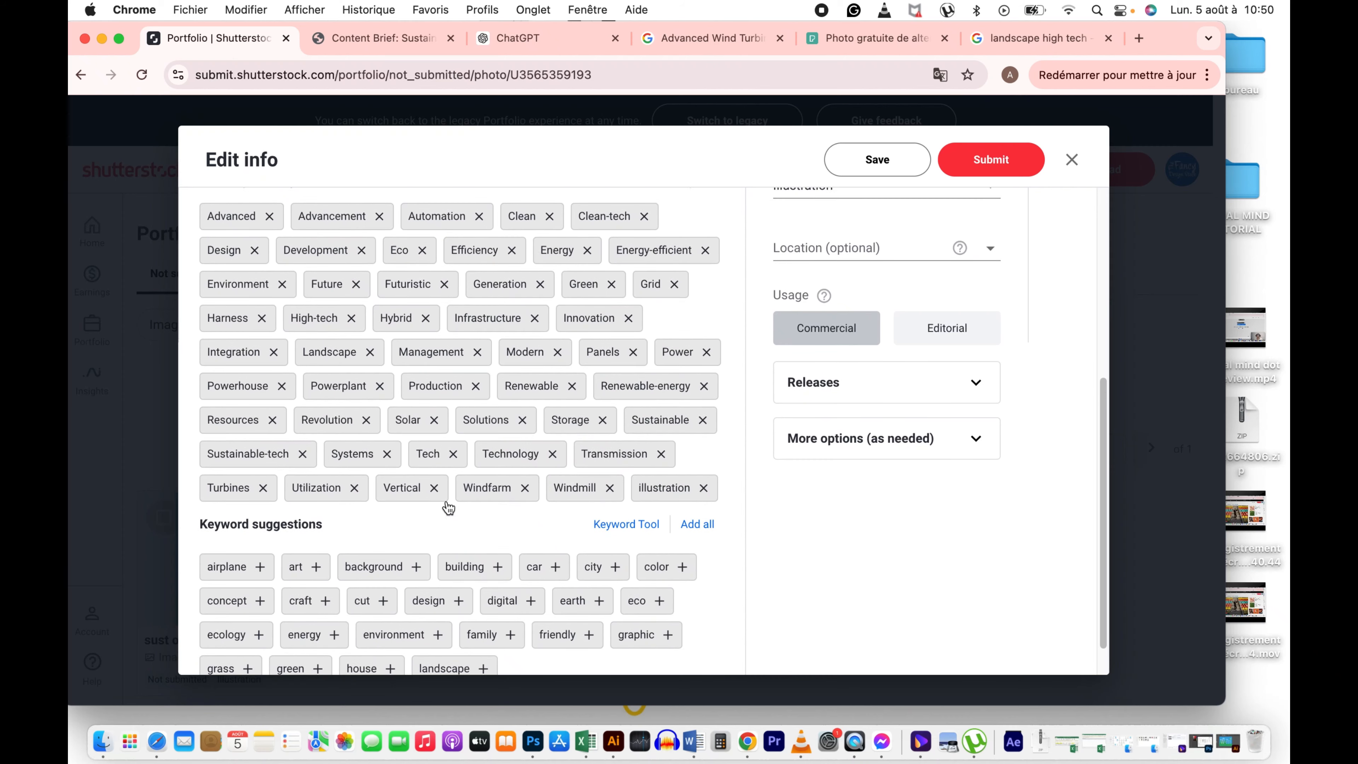
scroll(448, 507, "up", 1)
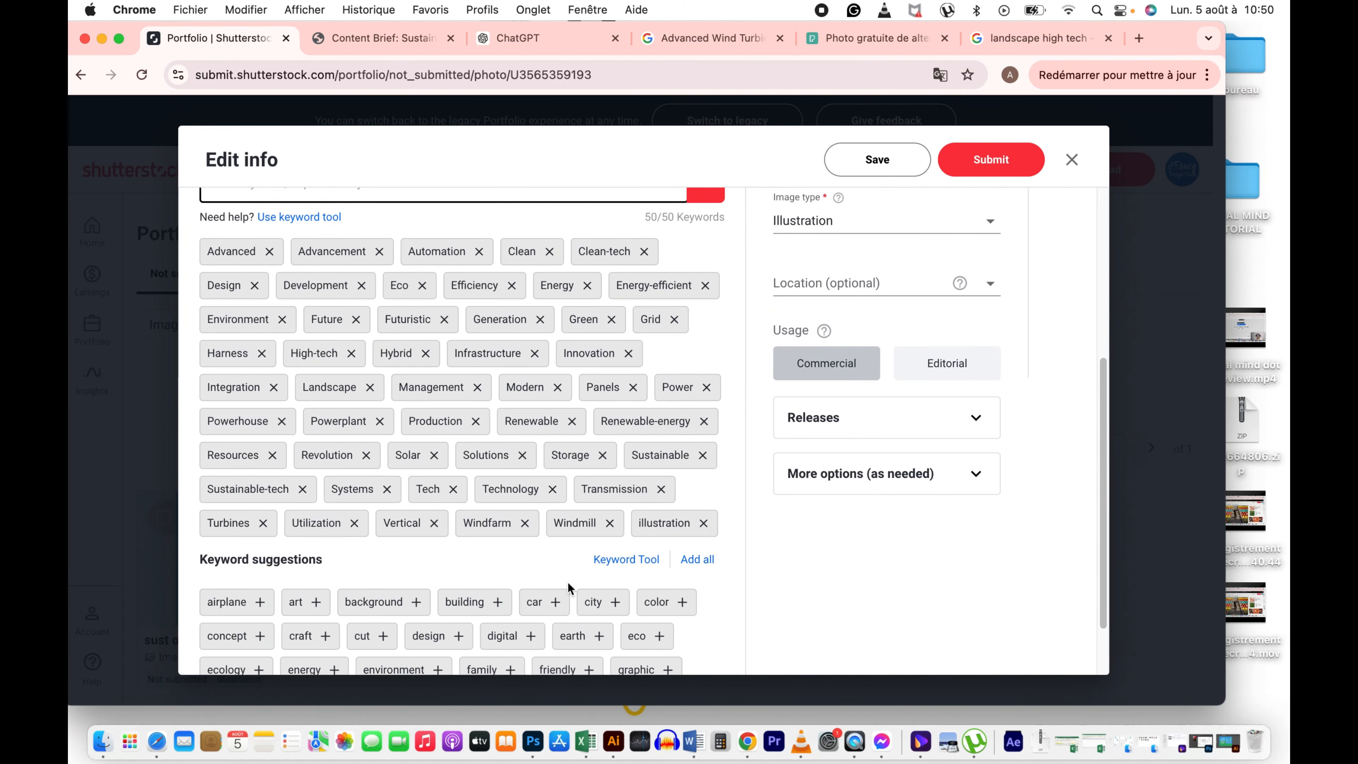
left_click(694, 741)
left_click(649, 428)
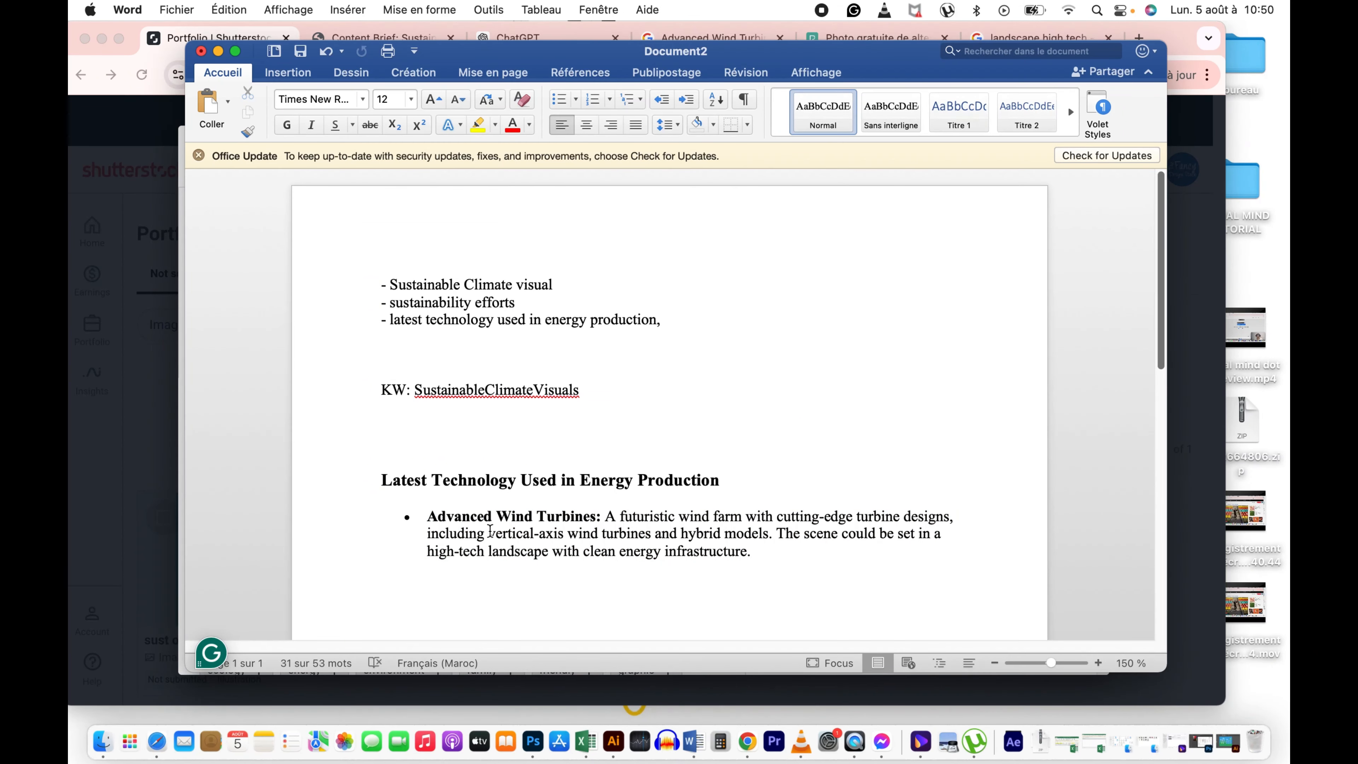
left_click_drag(490, 532, 564, 534)
key("super+c")
key("super+Tab")
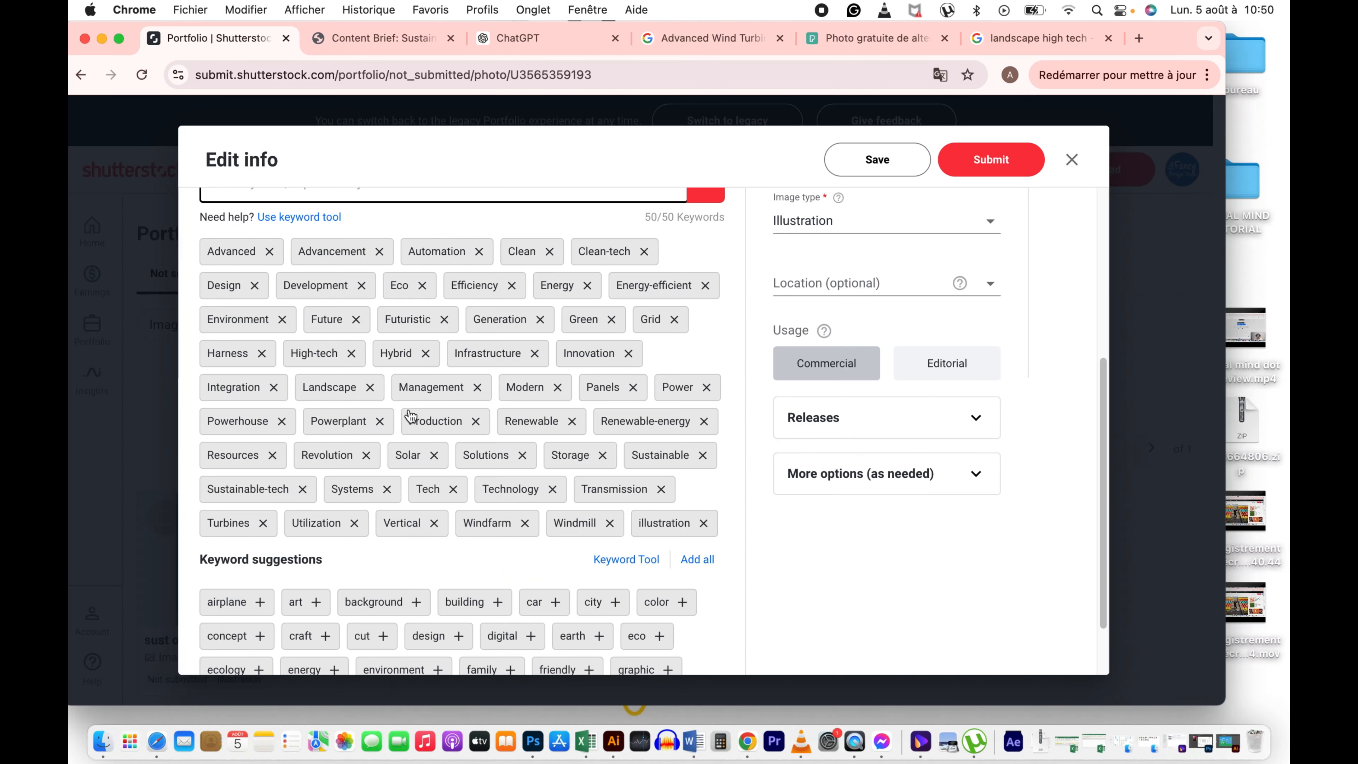
Step: Search the Shutterstock edit page for the copied term "vertical-axis" and check the keyword list for it
key("super+f")
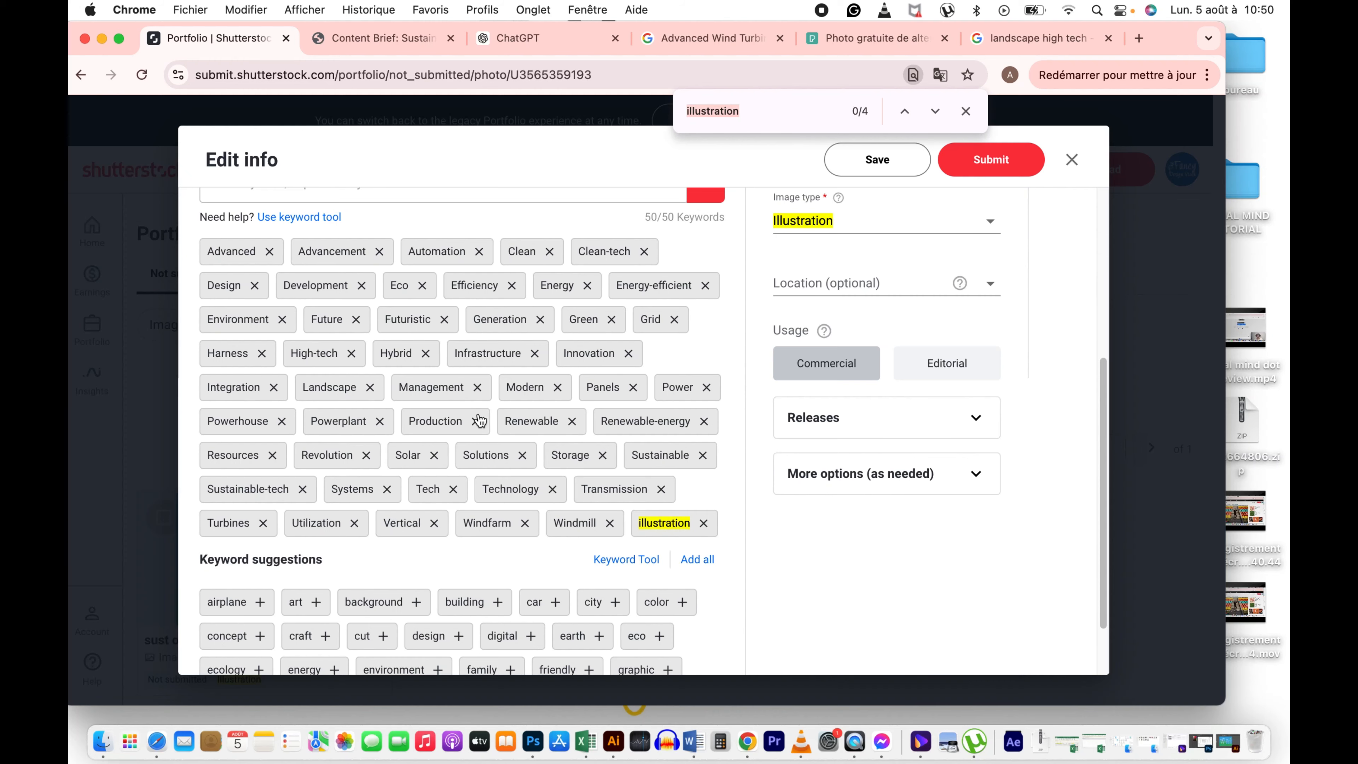
key("super+v")
scroll(570, 486, "down", 6)
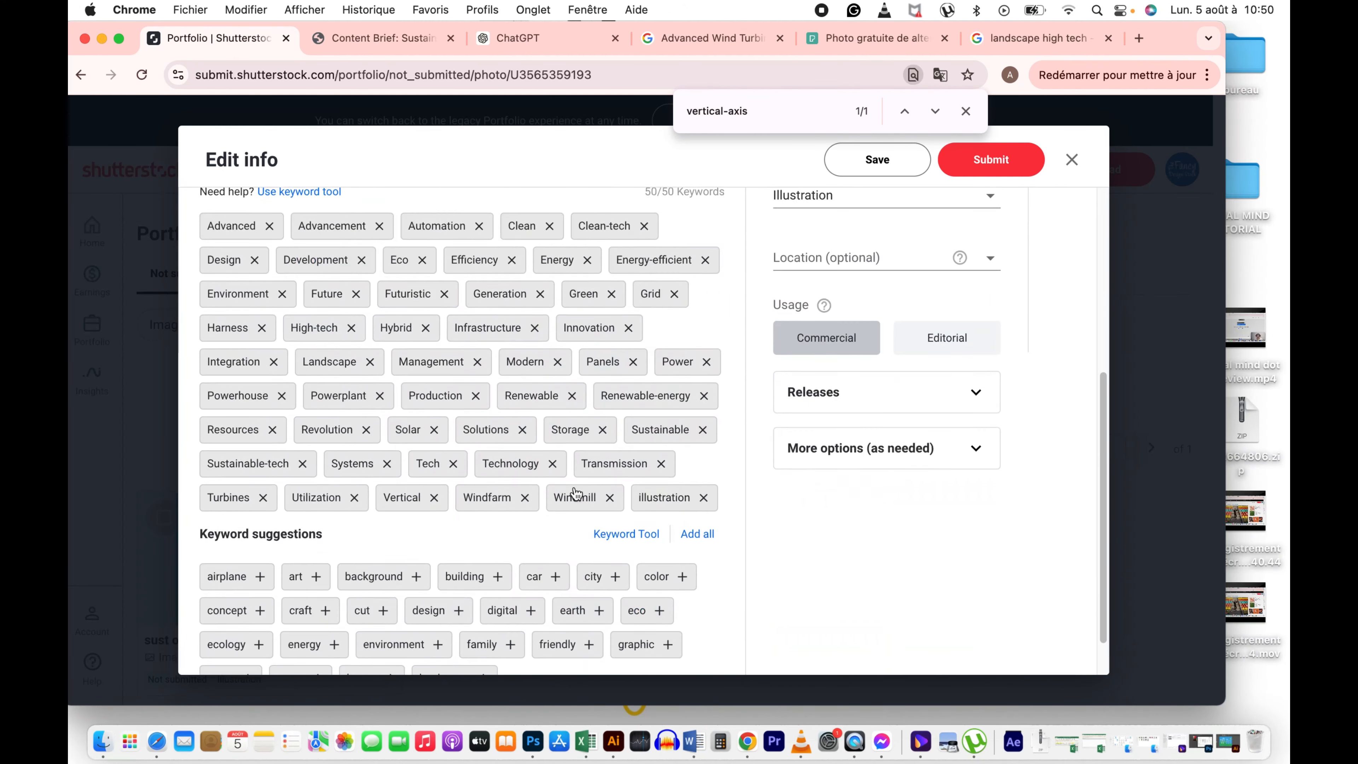
scroll(574, 492, "down", 1)
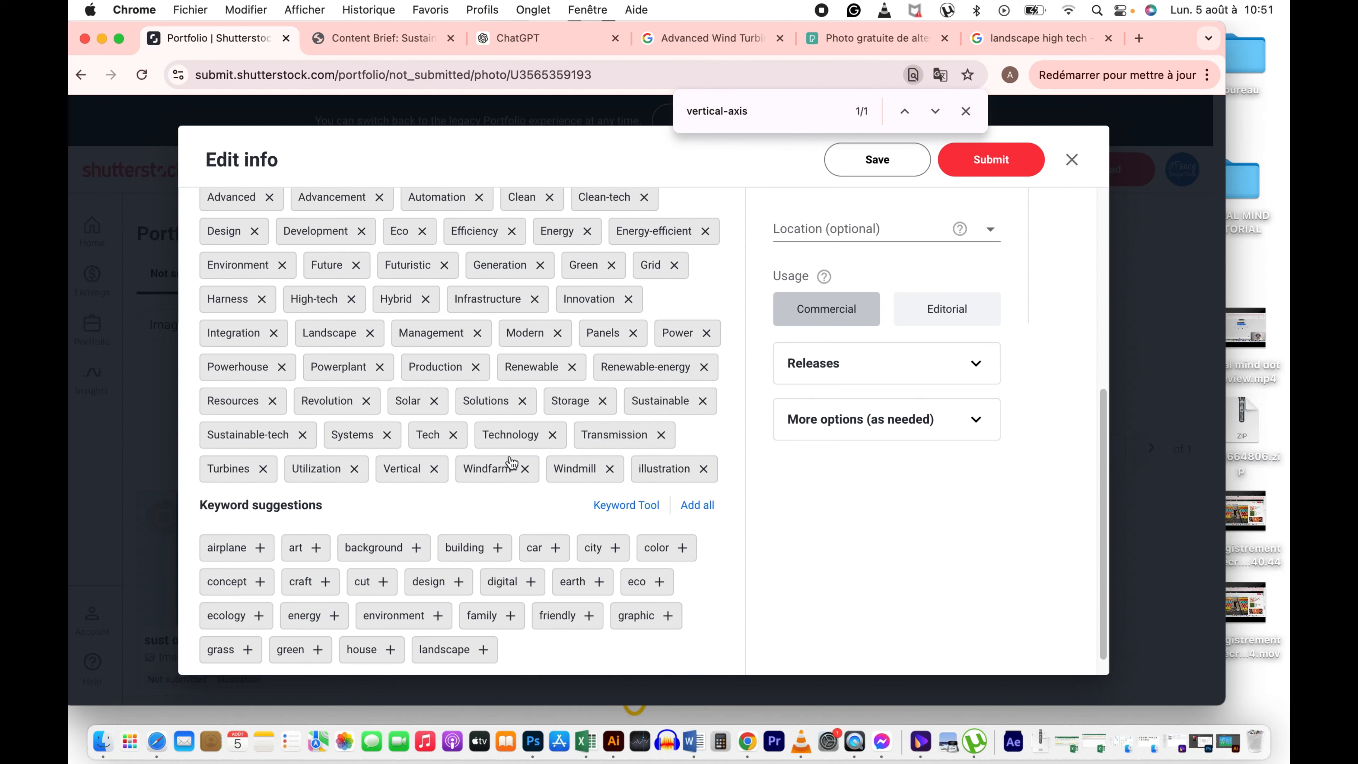
Step: Replace the keyword "Production" with "vertical-axis" and search the page to check the new entry
left_click(475, 367)
scroll(401, 353, "up", 6)
left_click(332, 336)
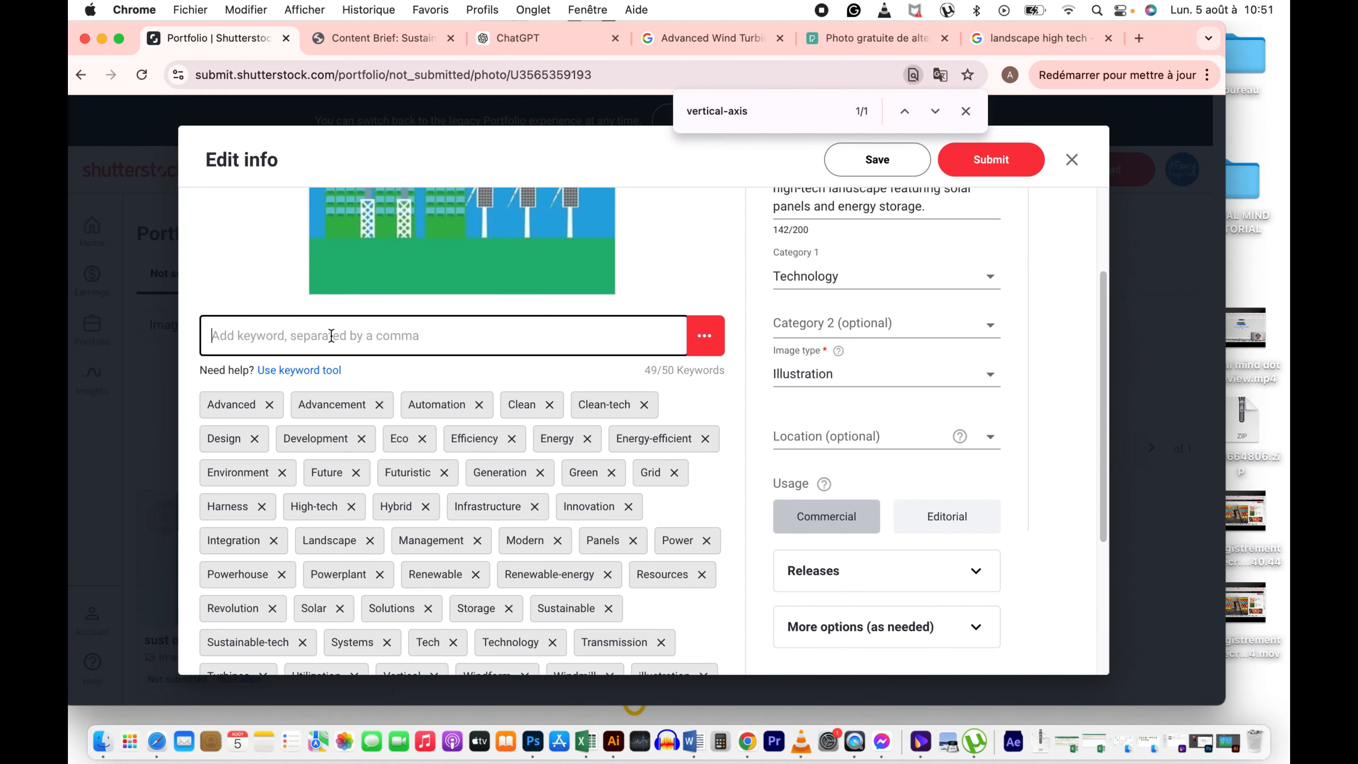
key("super+v")
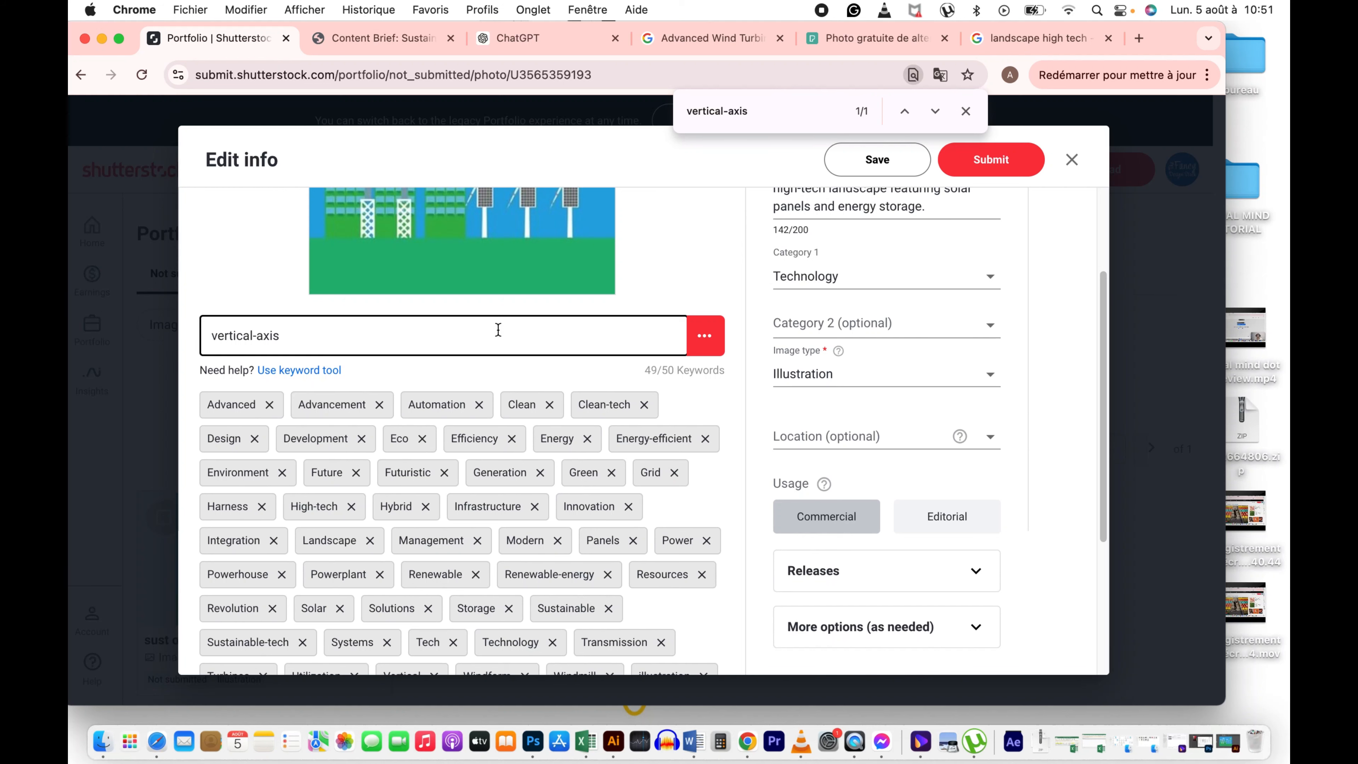
key("Return")
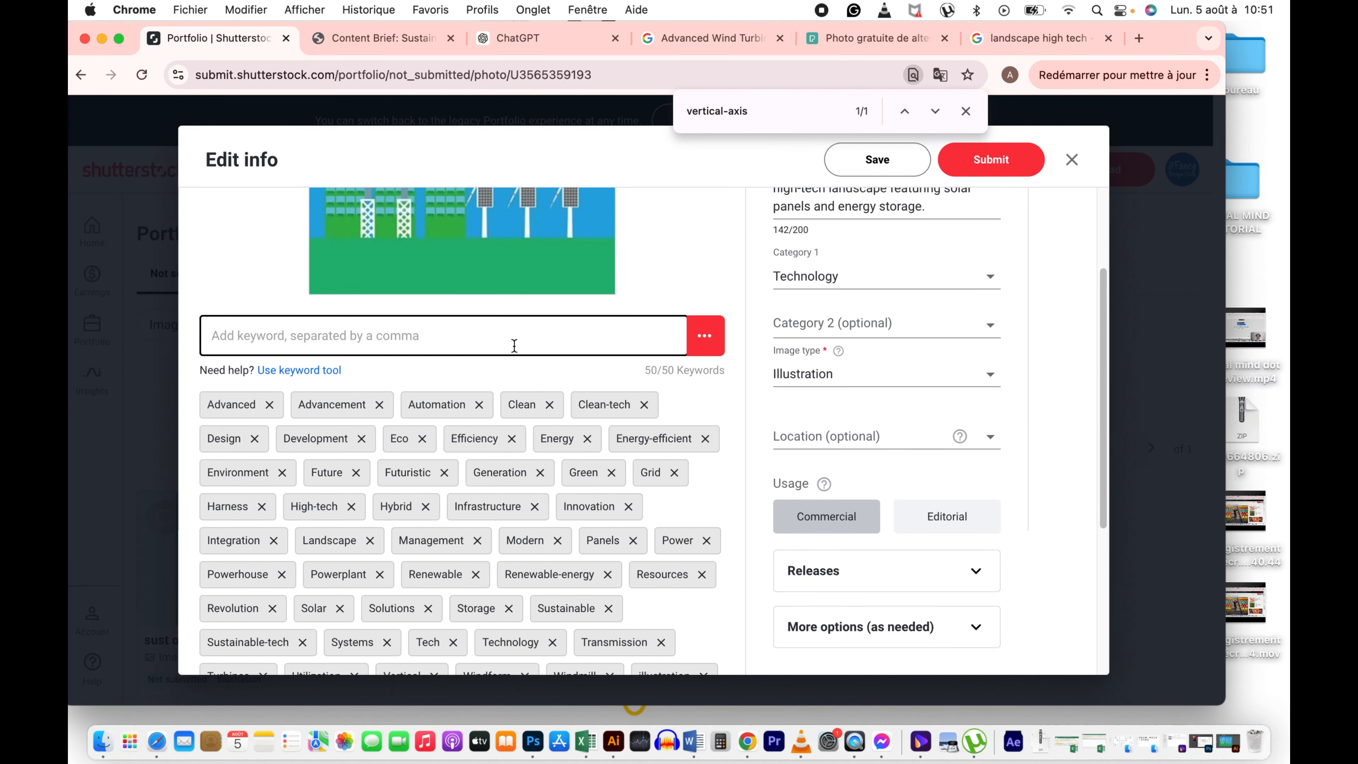
left_click(782, 115)
key("Return")
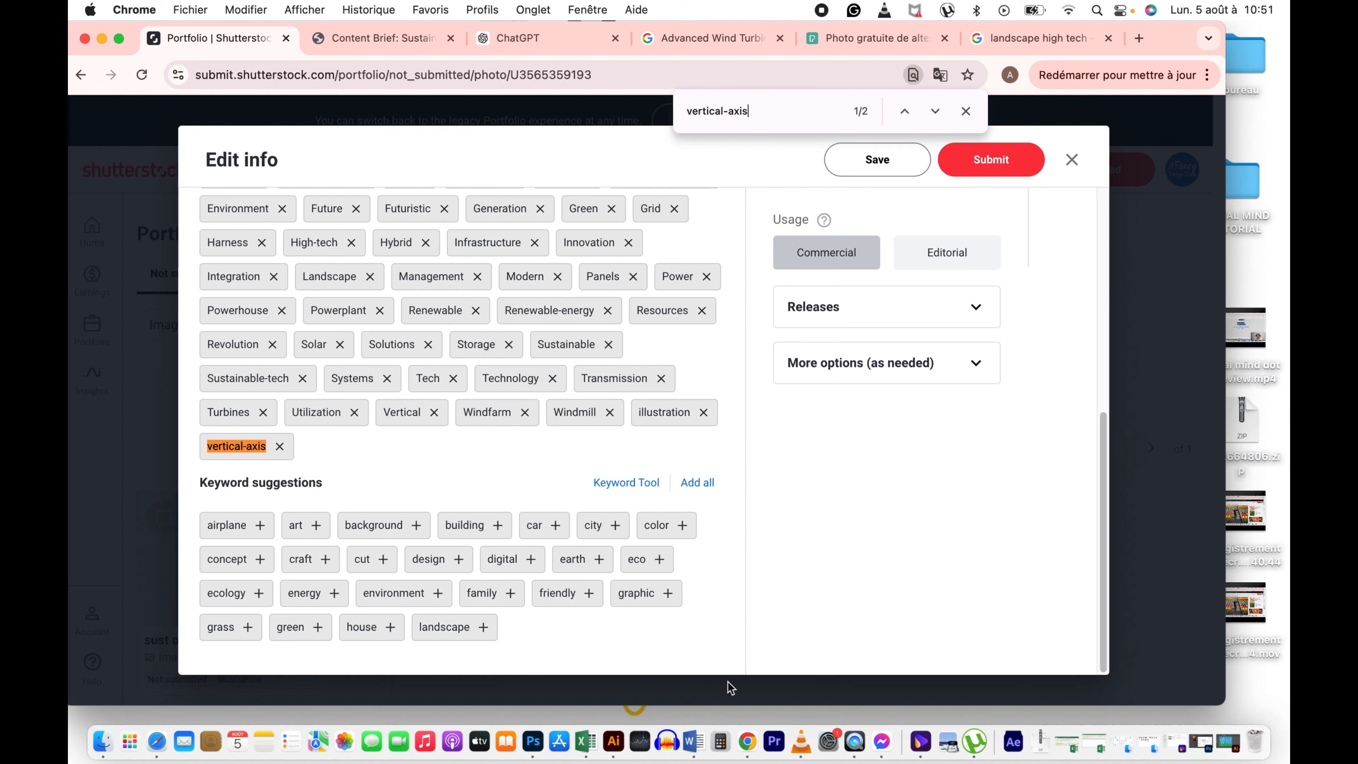
Step: Switch to the Word document, copy "hybrid" from the Advanced Wind Turbines brief, and return to the Shutterstock form in Chrome
left_click(747, 749)
left_click(694, 745)
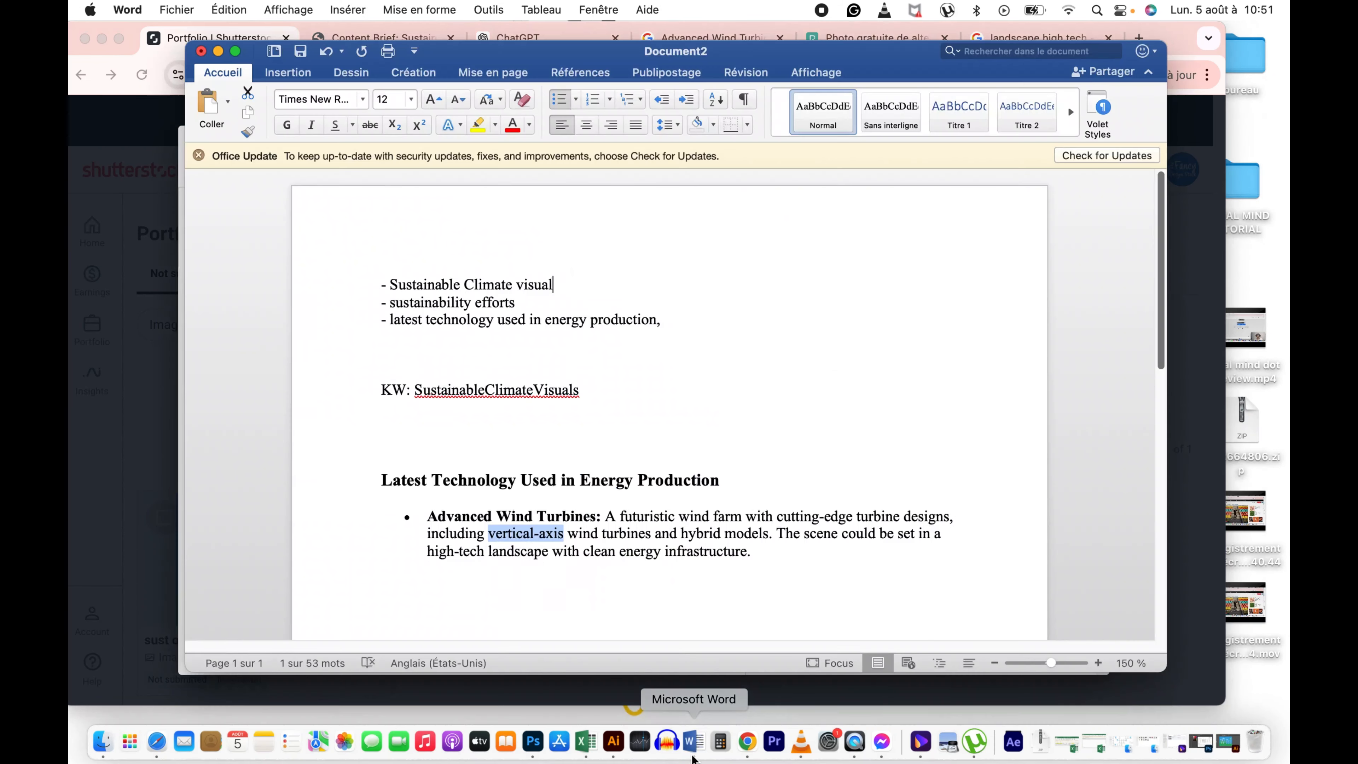
left_click(603, 533)
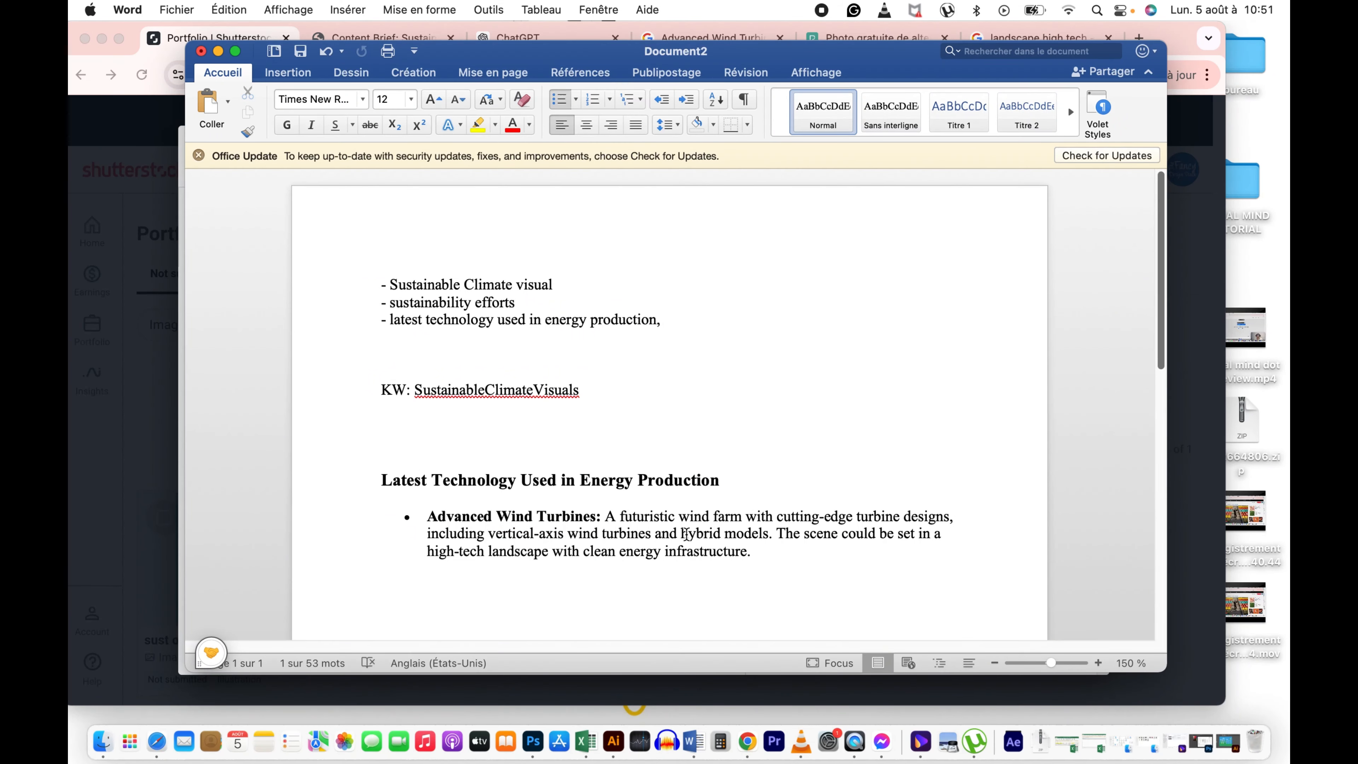
left_click_drag(682, 534, 720, 536)
key("super+c")
left_click(145, 496)
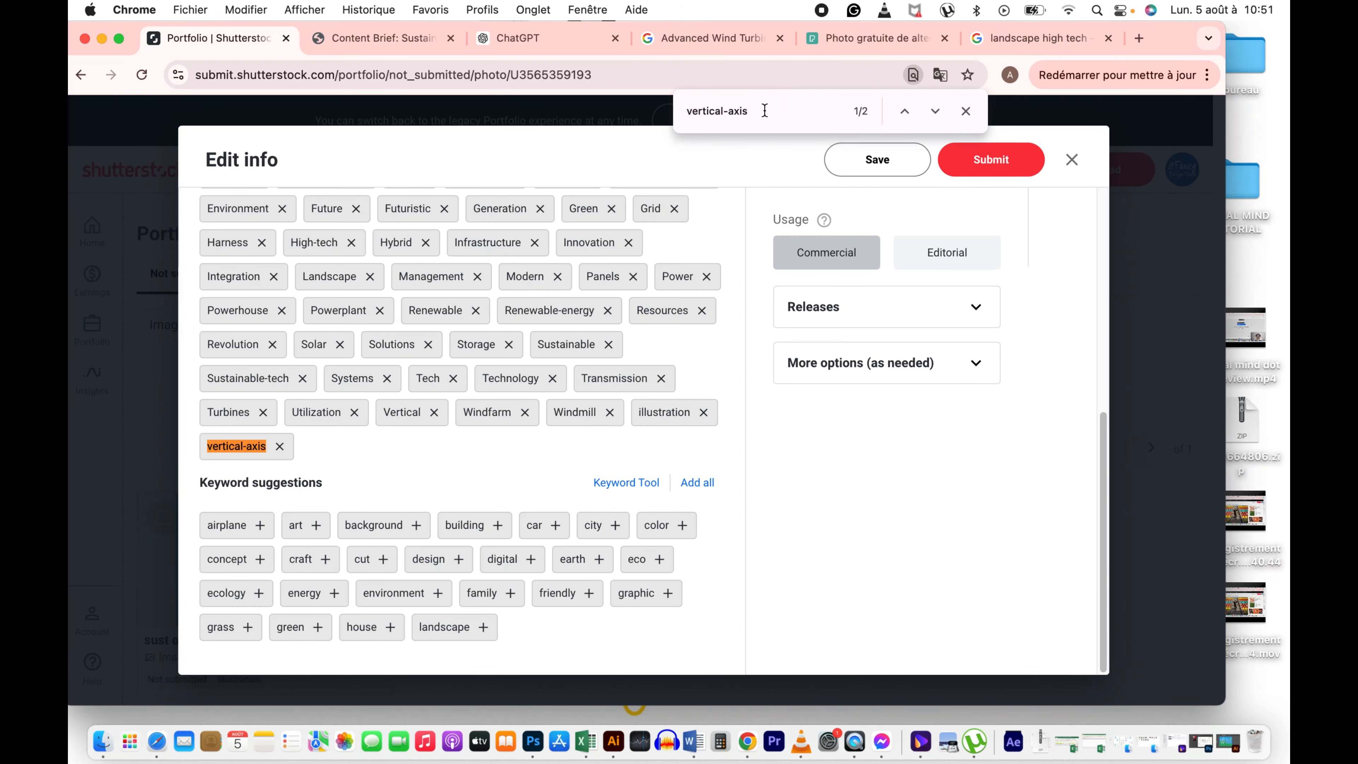
Step: Search the Shutterstock edit page for the copied term "hybrid" and check the keyword list for it
left_click_drag(764, 110, 628, 105)
key("super+v")
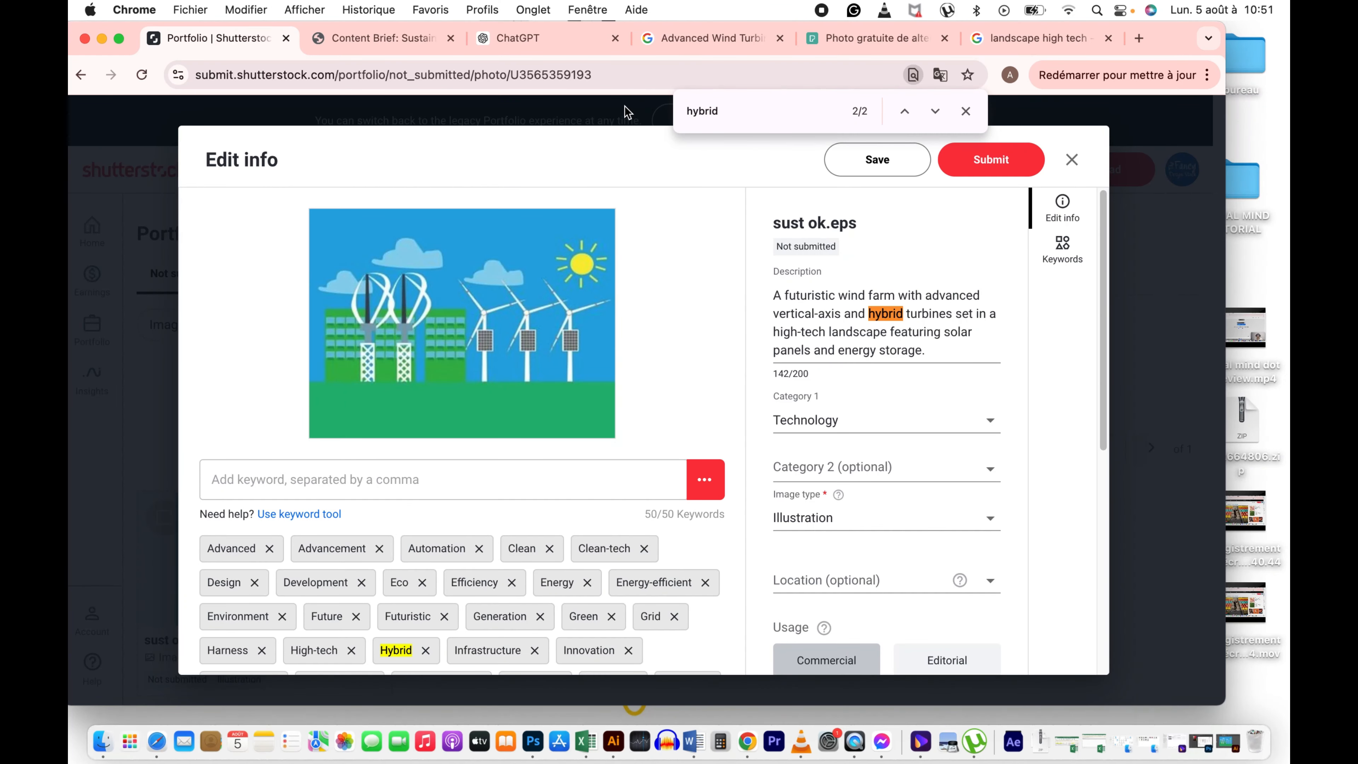
scroll(483, 517, "down", 3)
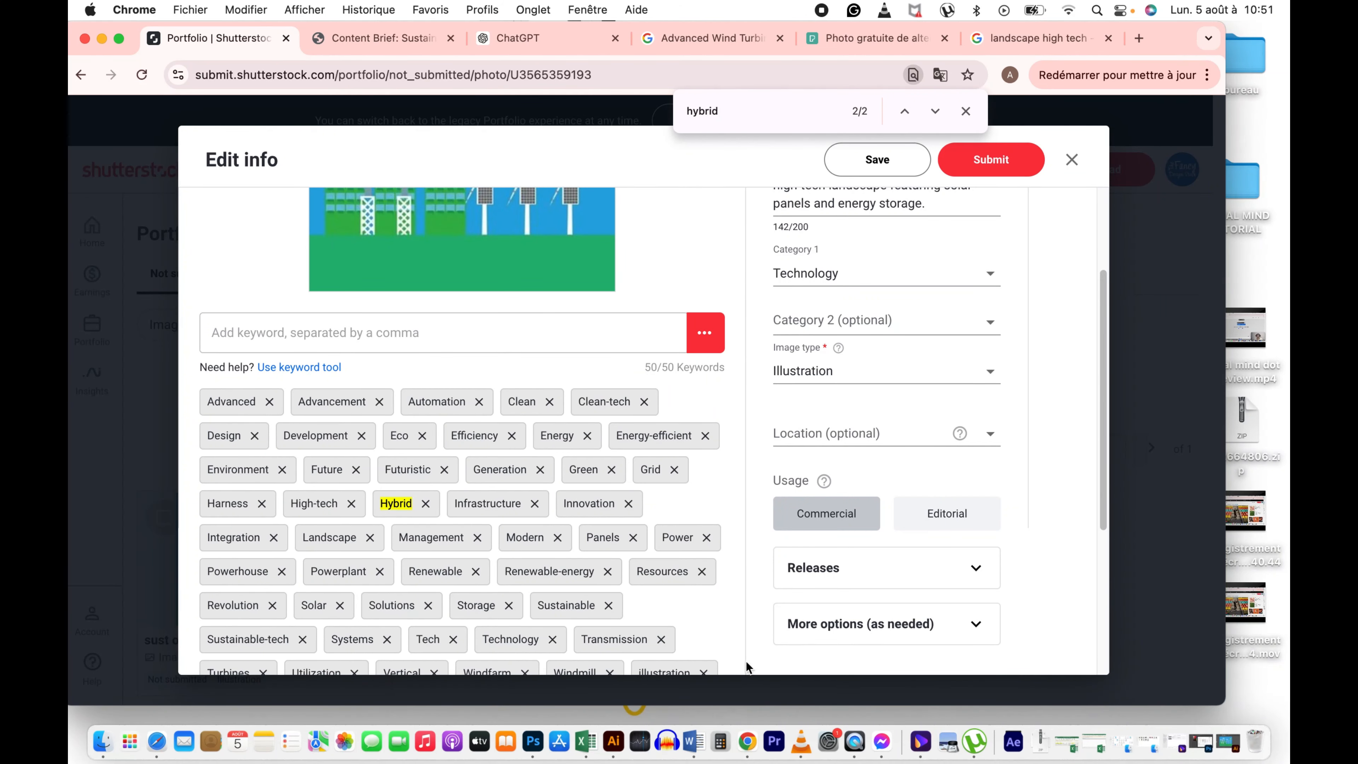
Step: Reread the brief in Word, return to Chrome, and search the Shutterstock form for "wind" and "farm" among the keywords
left_click(694, 742)
left_click(743, 517)
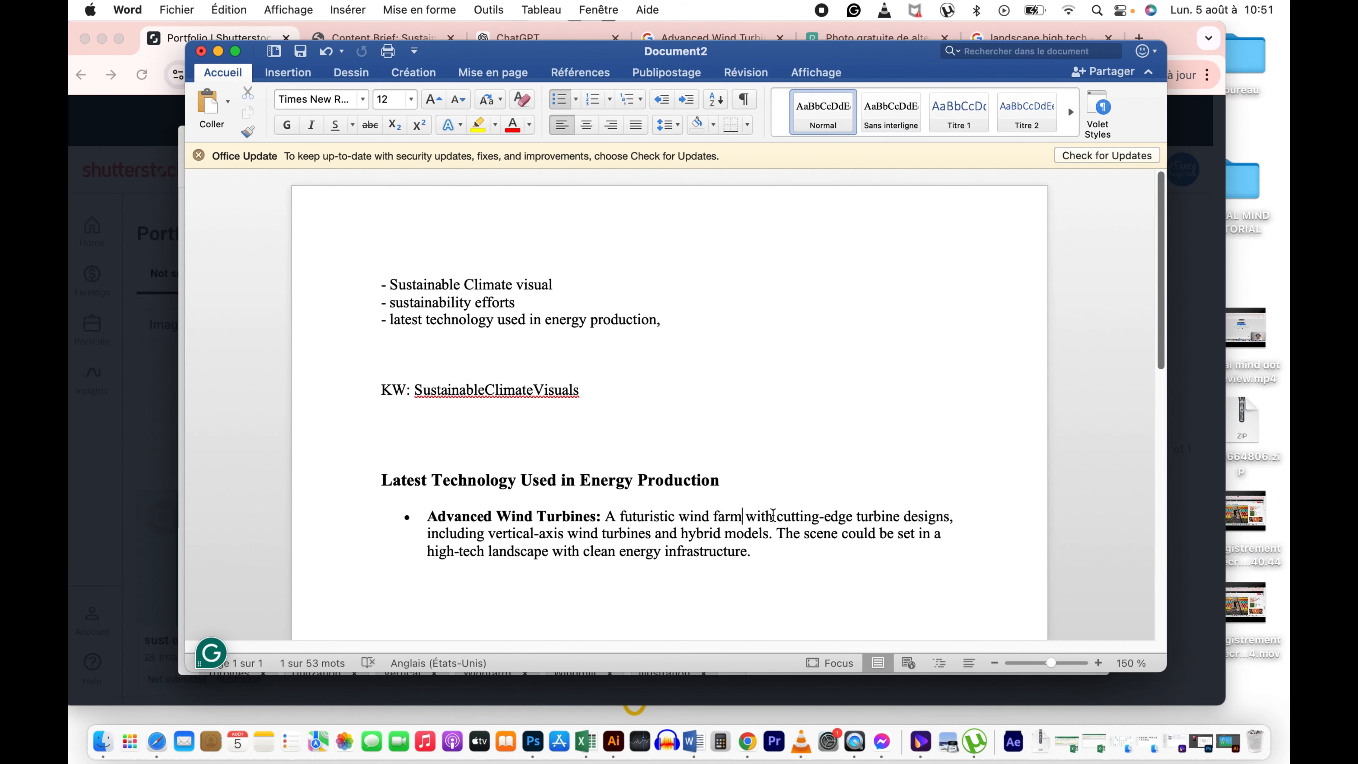
left_click(171, 432)
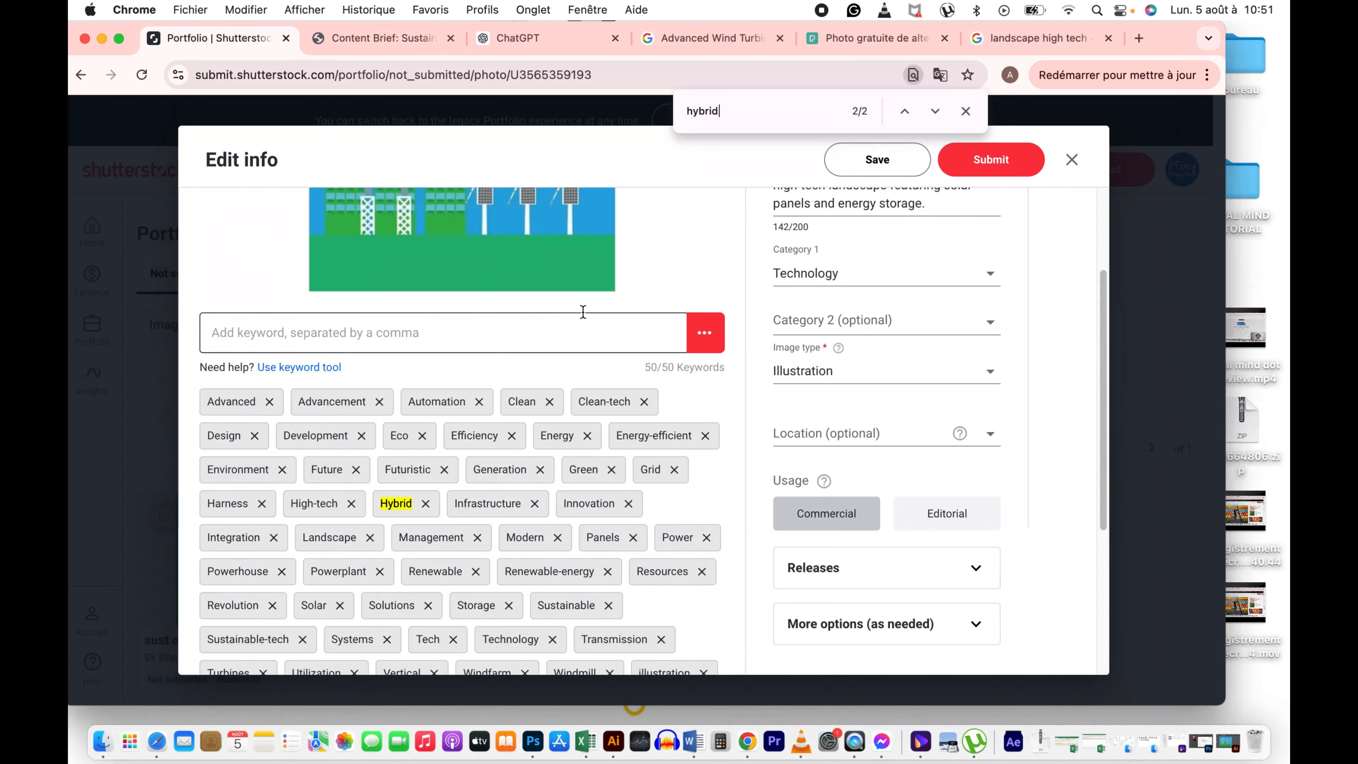
left_click_drag(721, 110, 612, 112)
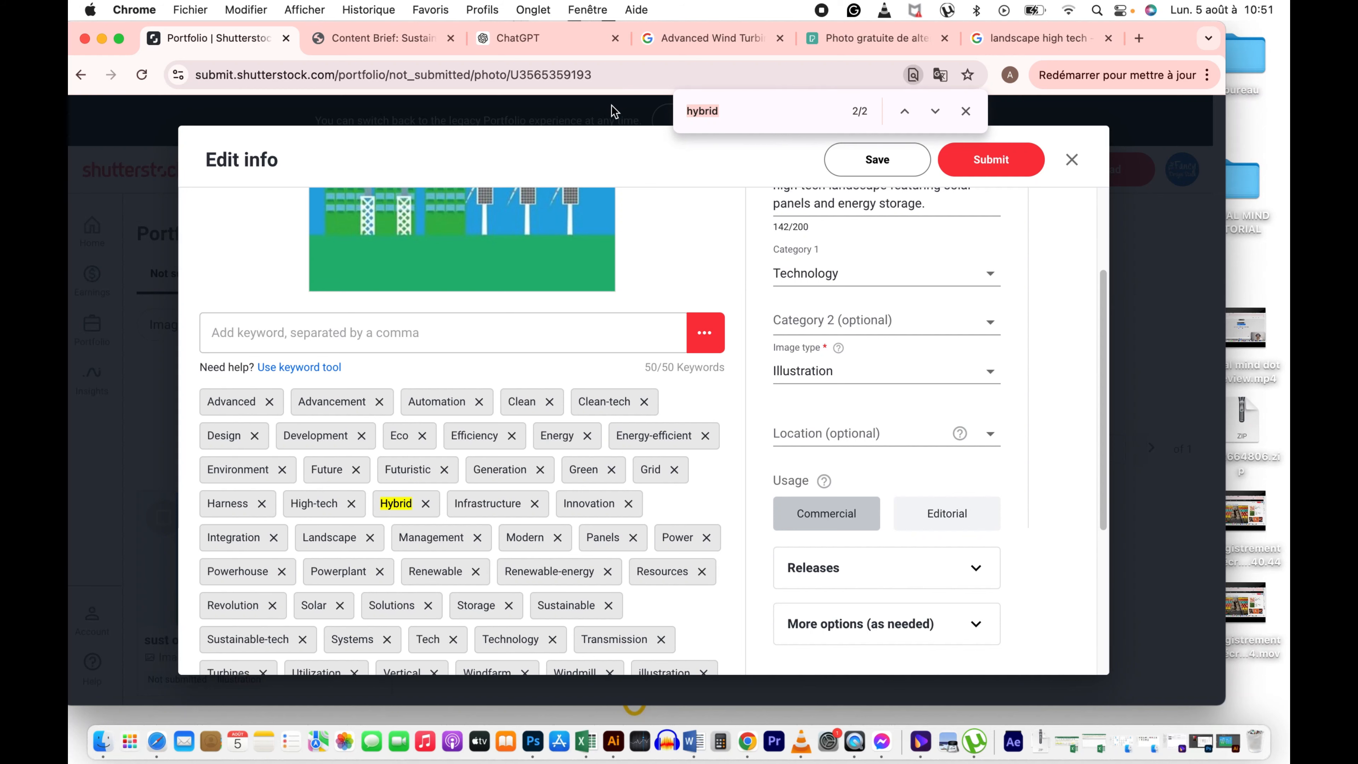
type("wind")
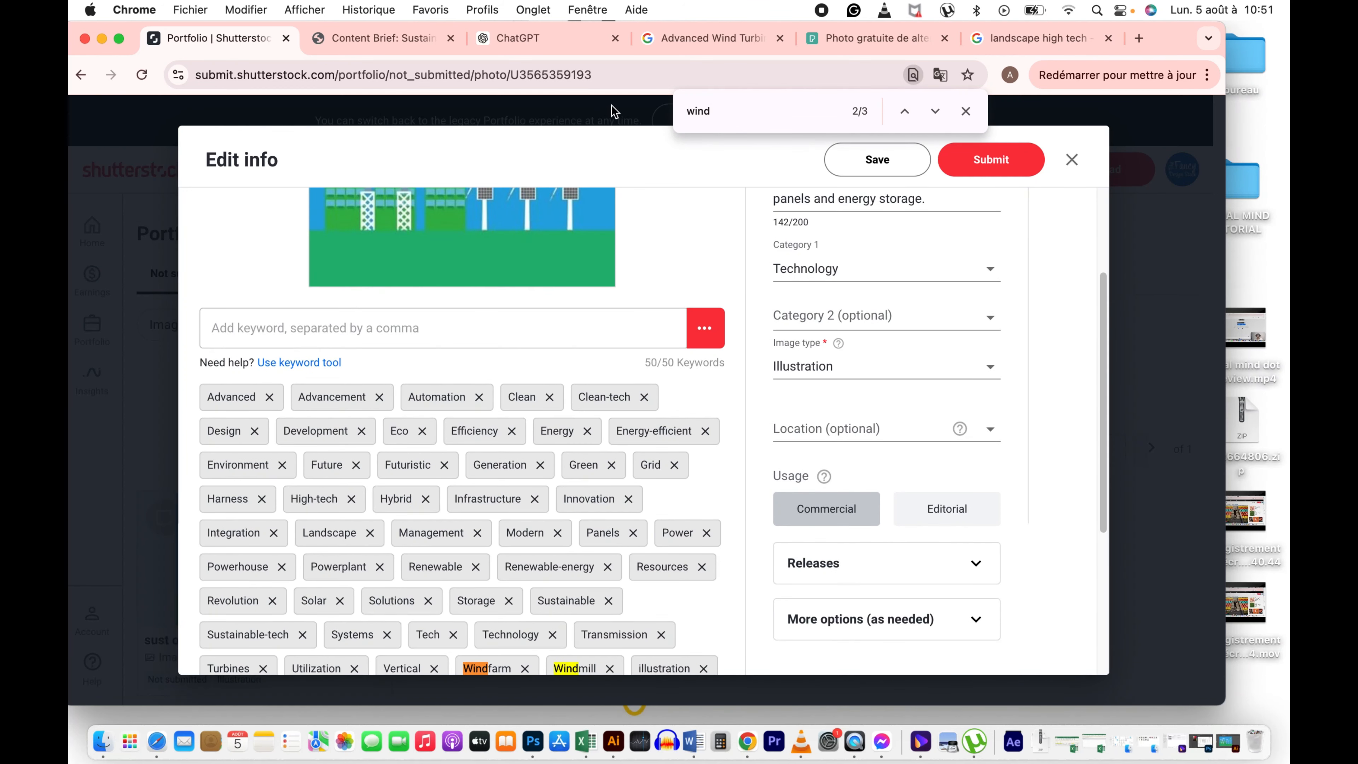
left_click_drag(719, 111, 621, 119)
type("farm")
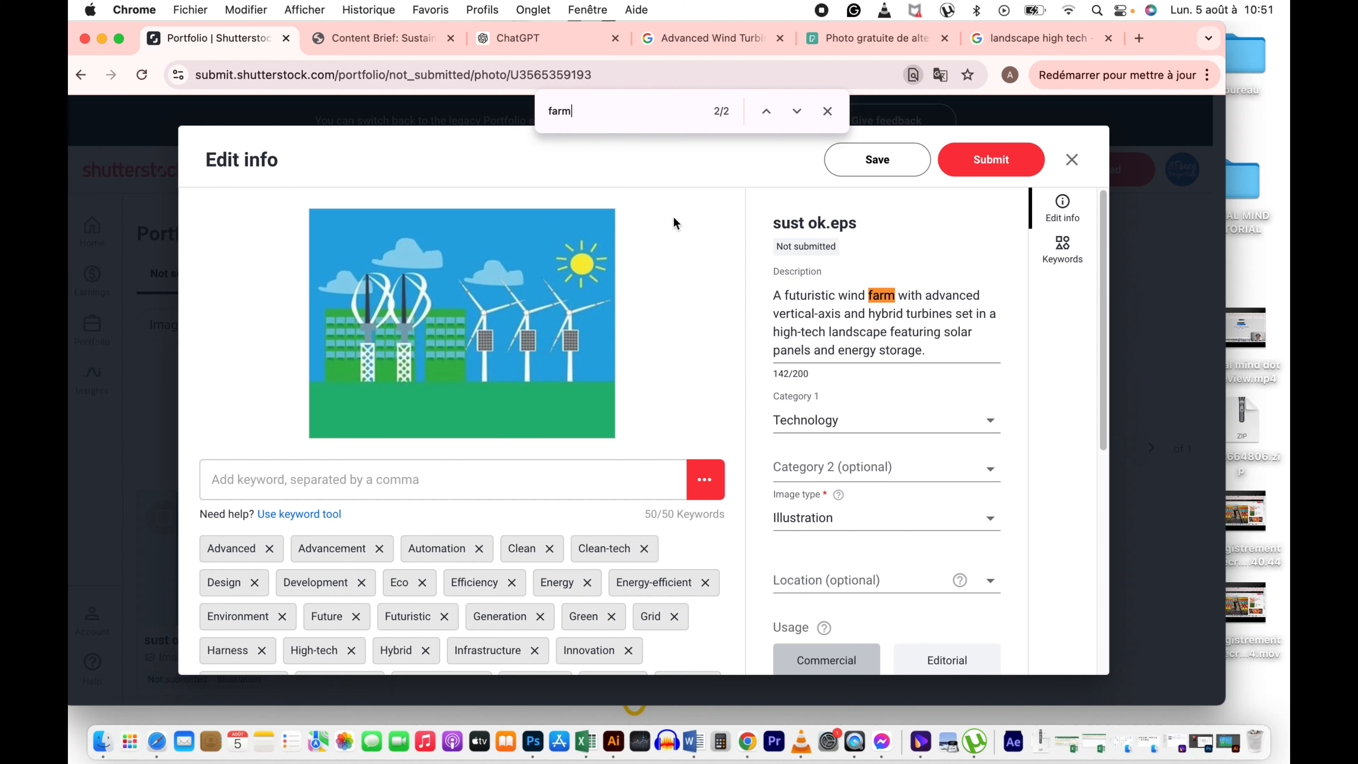
scroll(549, 432, "down", 5)
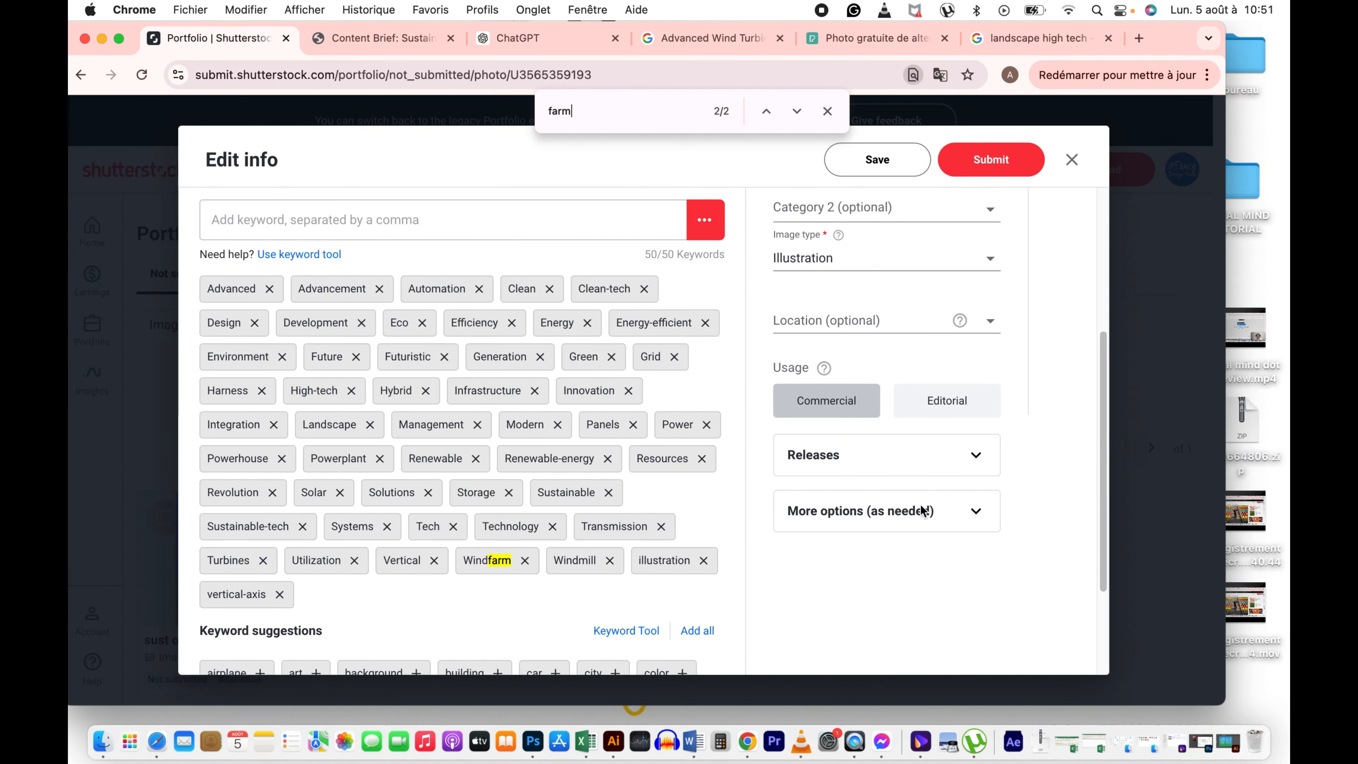
Step: Review the categories, usage and keywords of the image, and save its information
scroll(992, 455, "up", 1)
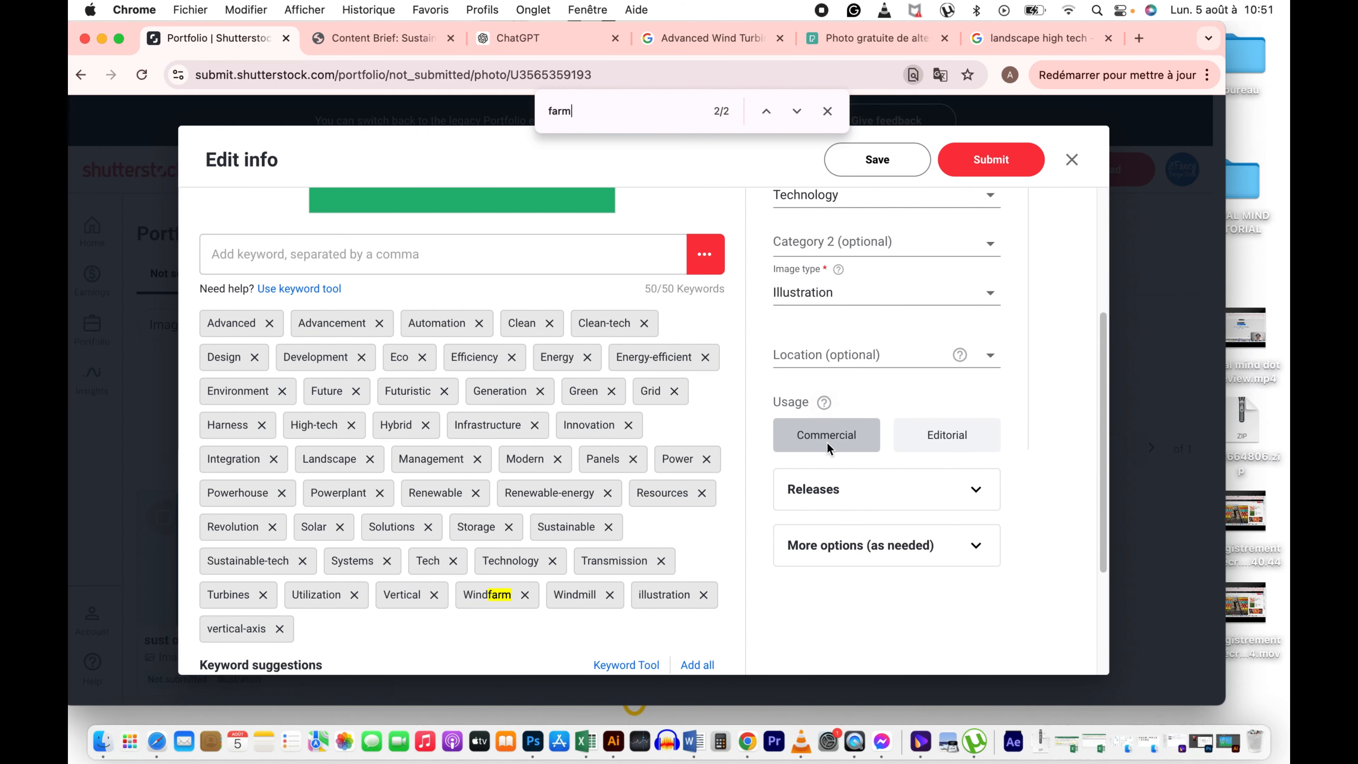
scroll(947, 450, "down", 3)
scroll(950, 457, "up", 5)
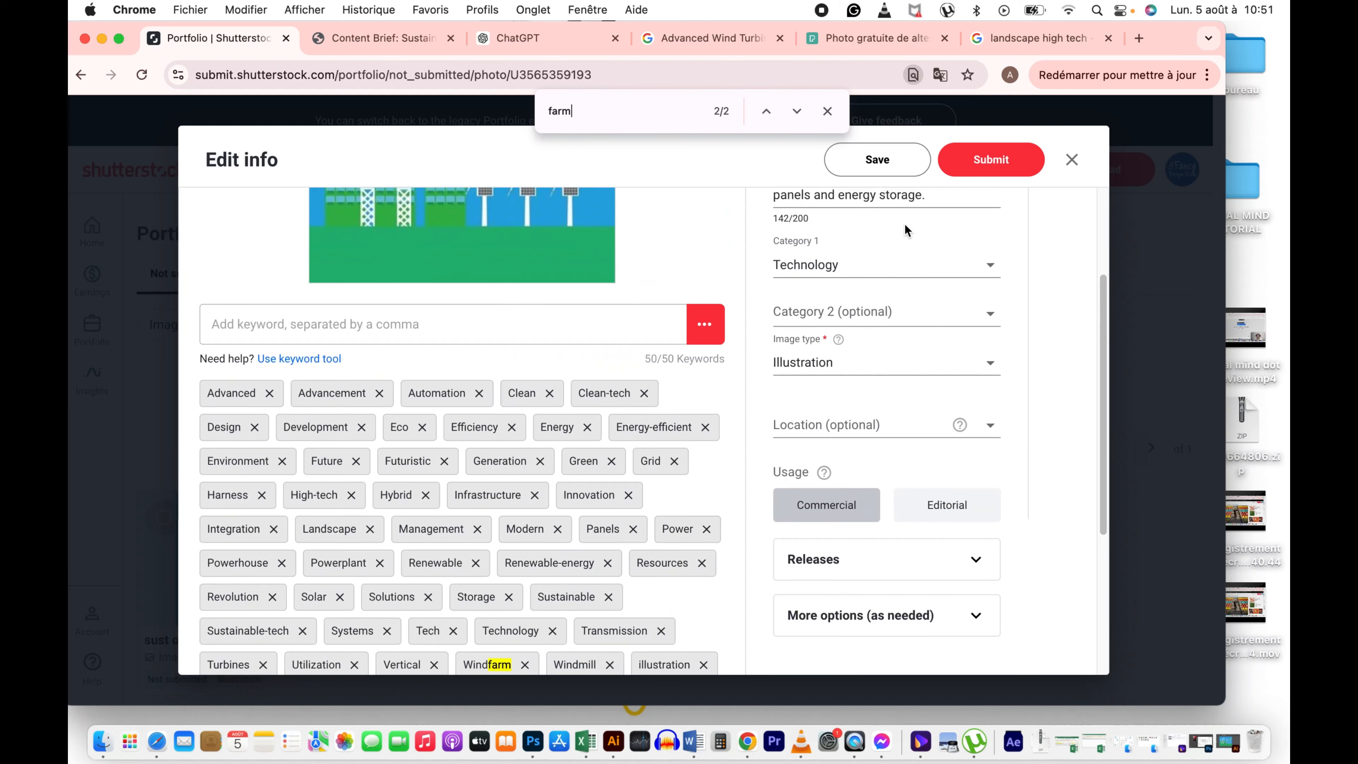
left_click(888, 170)
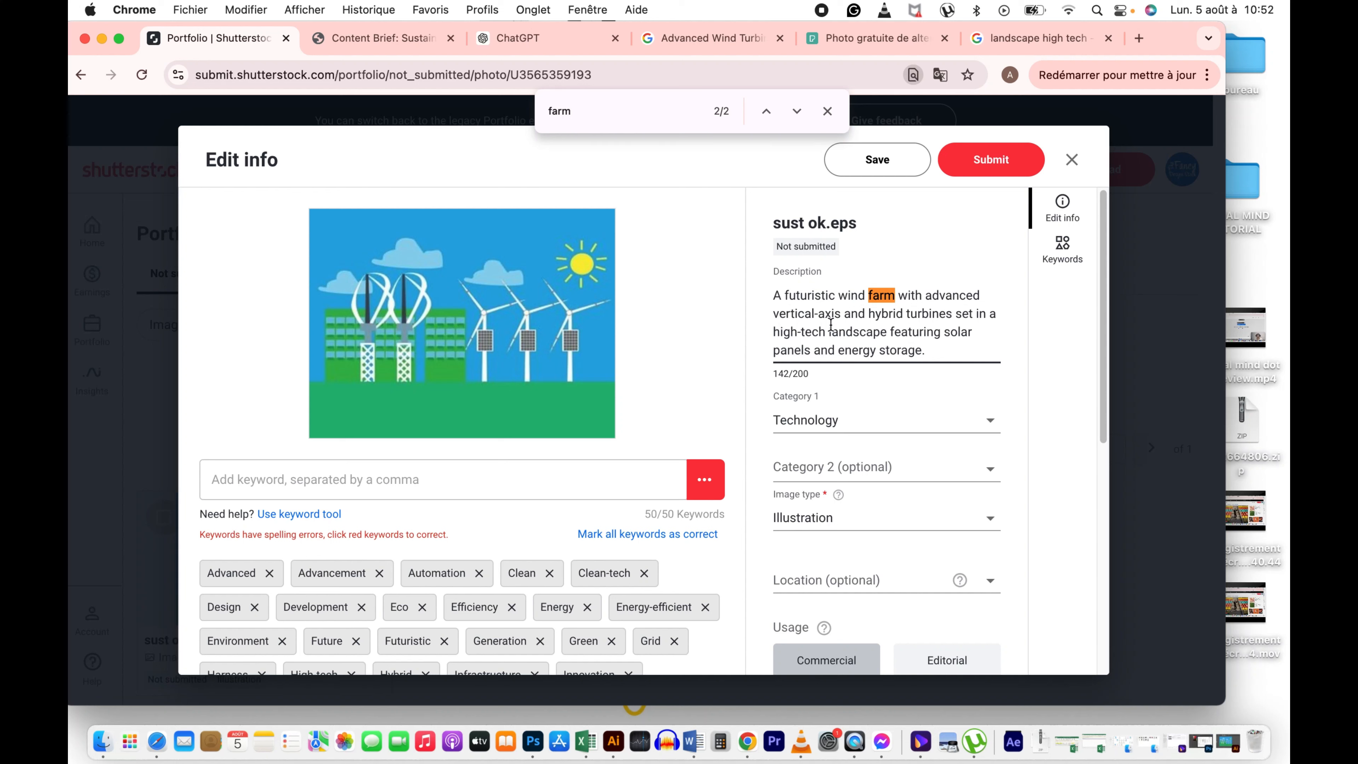
Step: Insert "illustration of" at the start of the image description and save the form
left_click(776, 294)
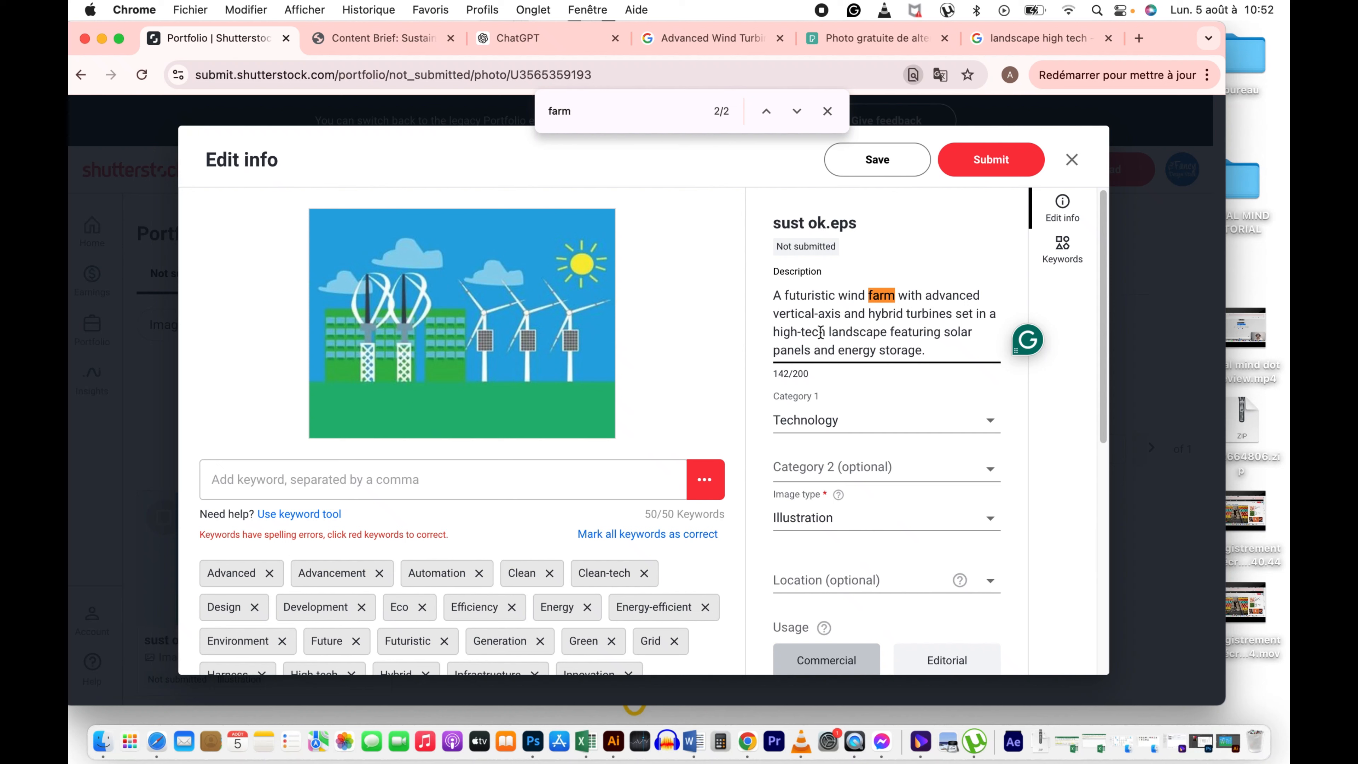
type("illustr")
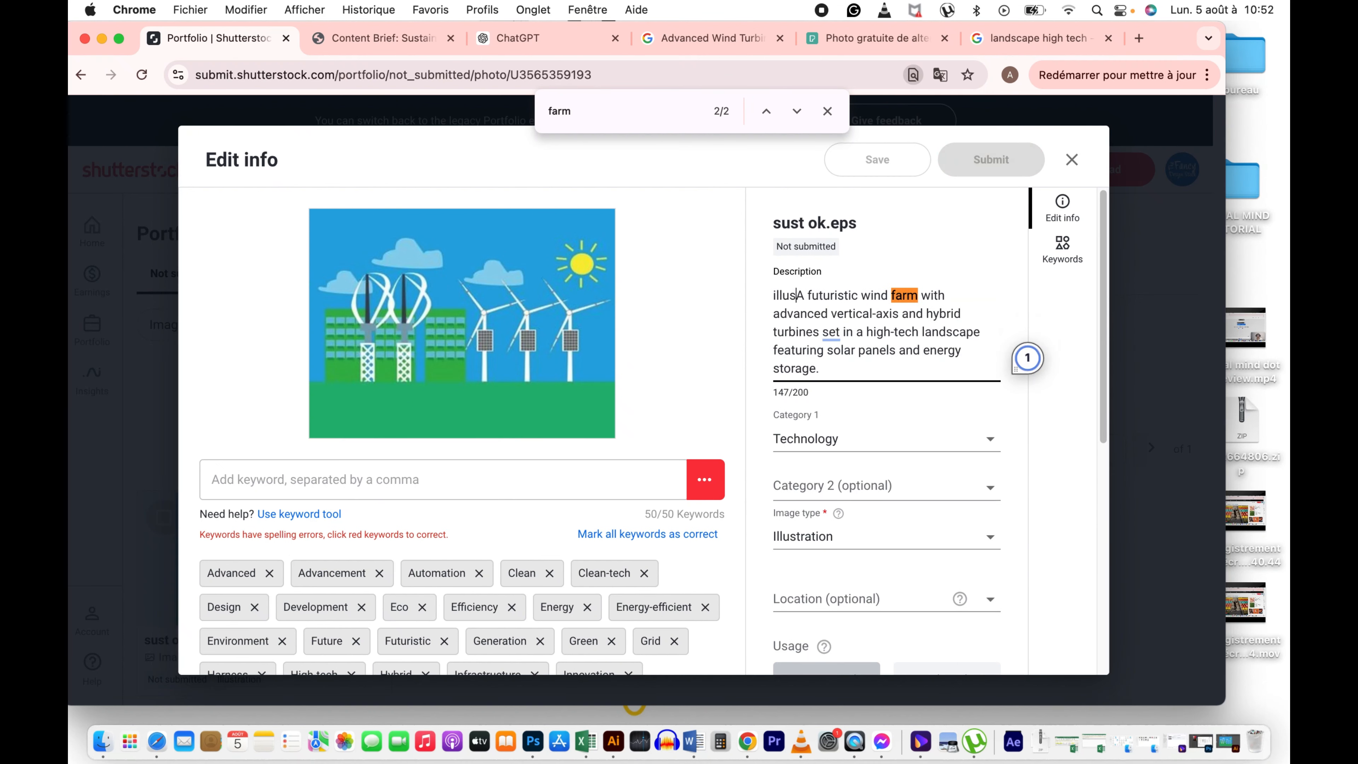
type("ation ")
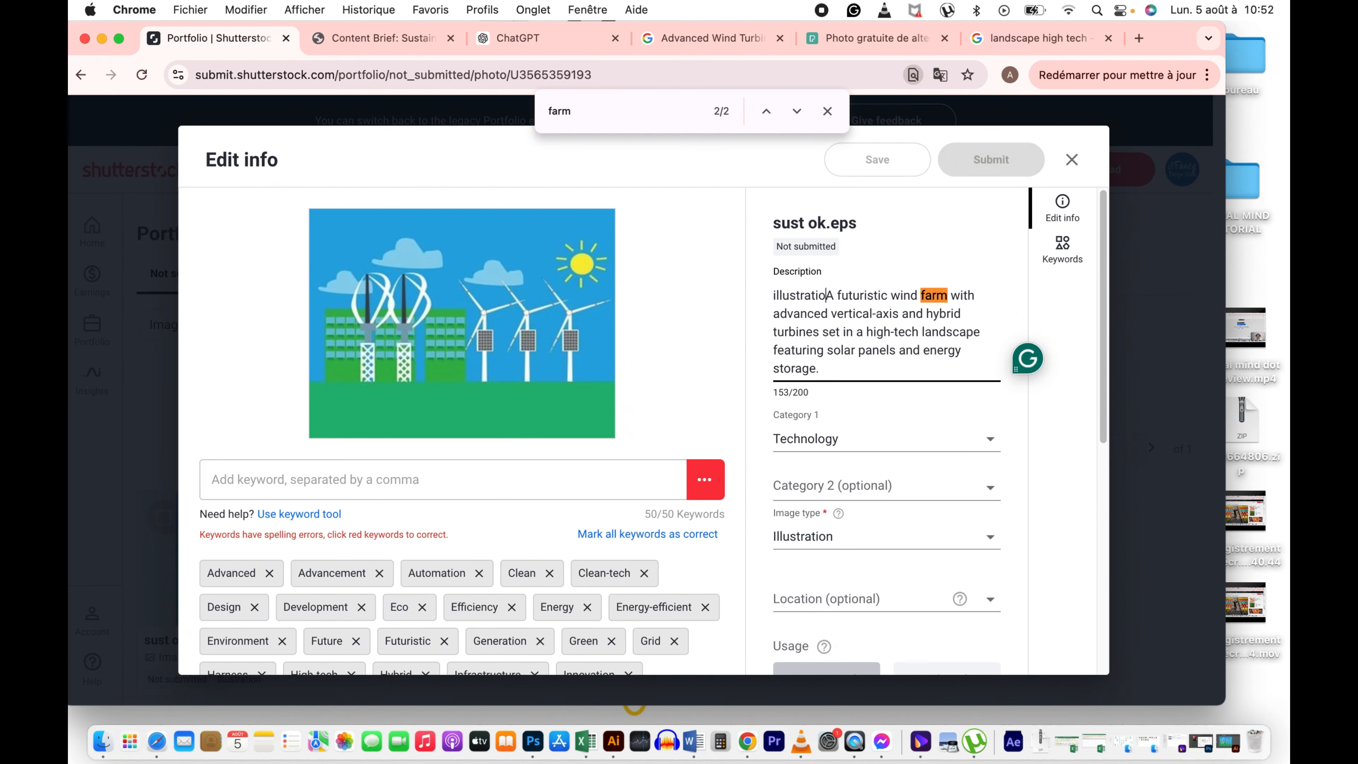
type("of")
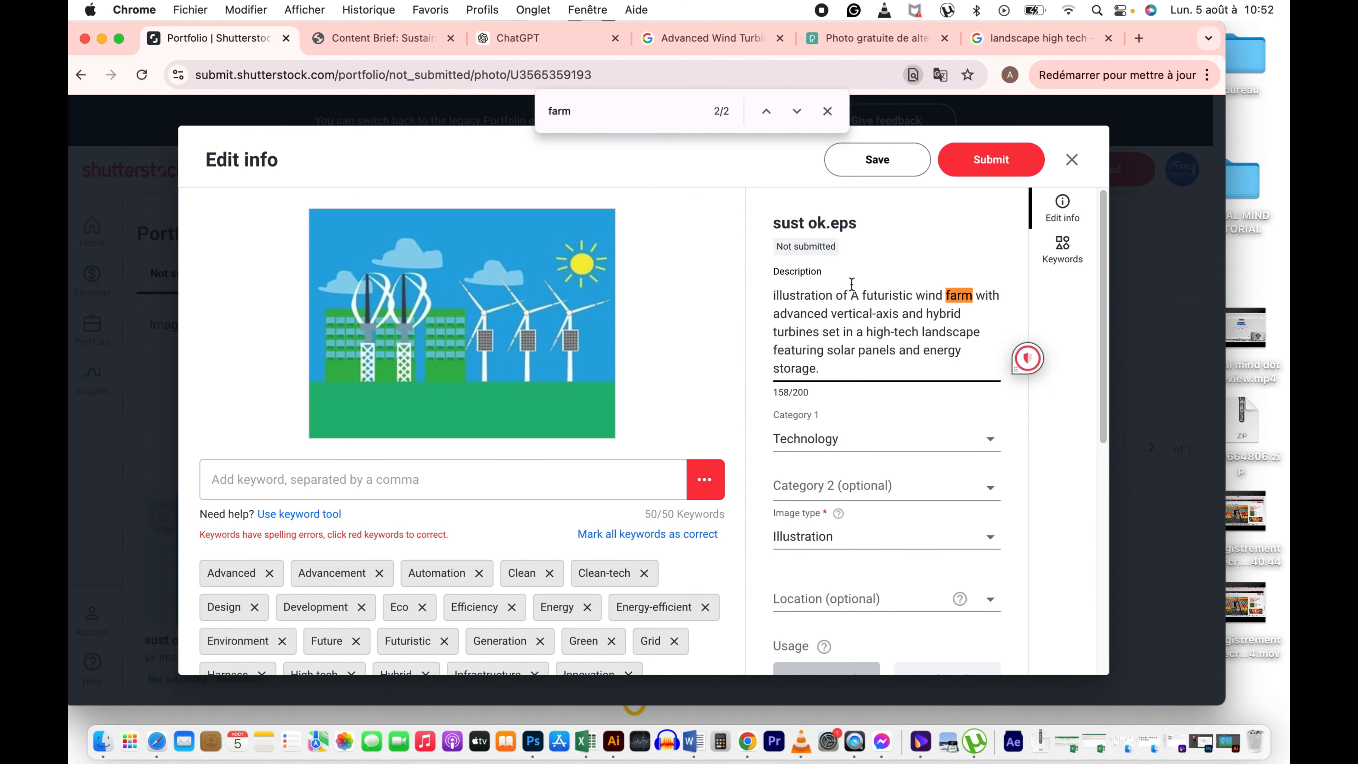
left_click(876, 163)
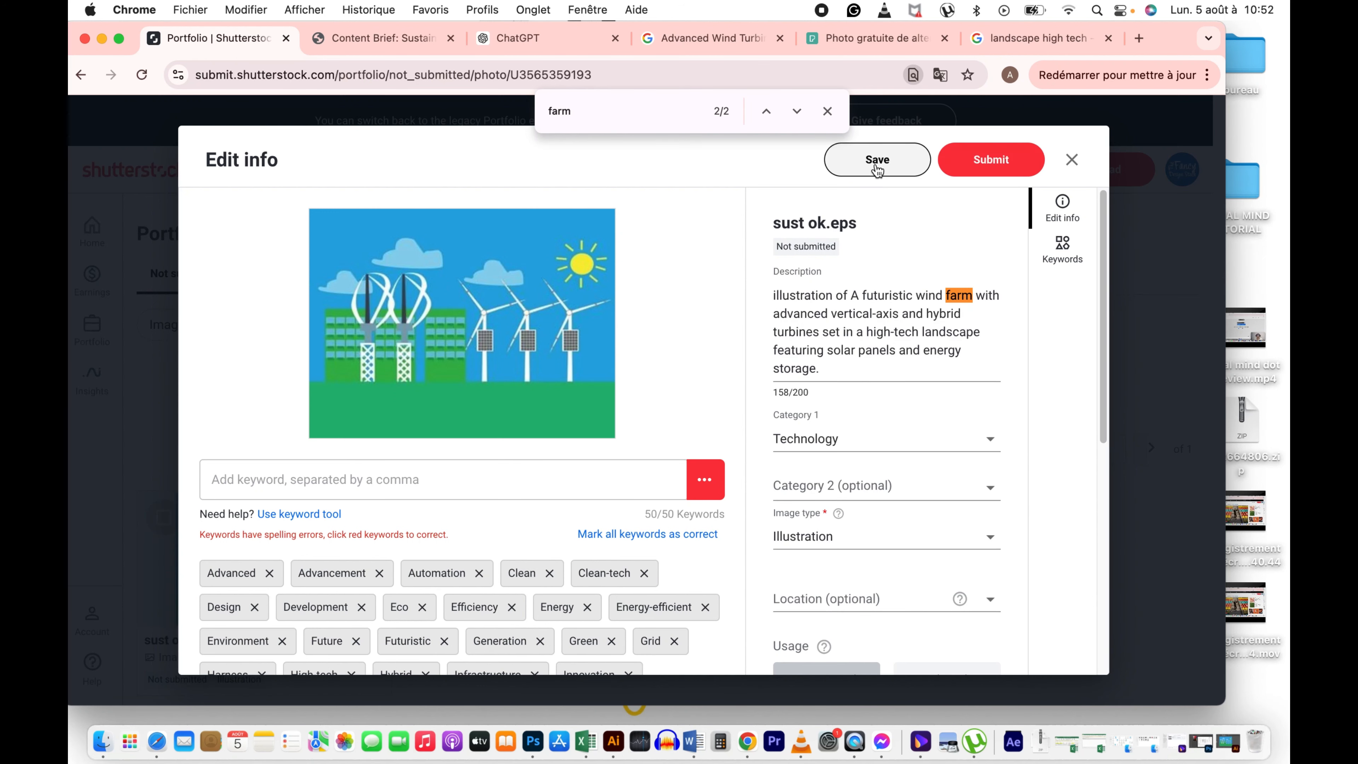
Step: Review the keyword list for spelling errors and save the image information again
scroll(834, 489, "down", 3)
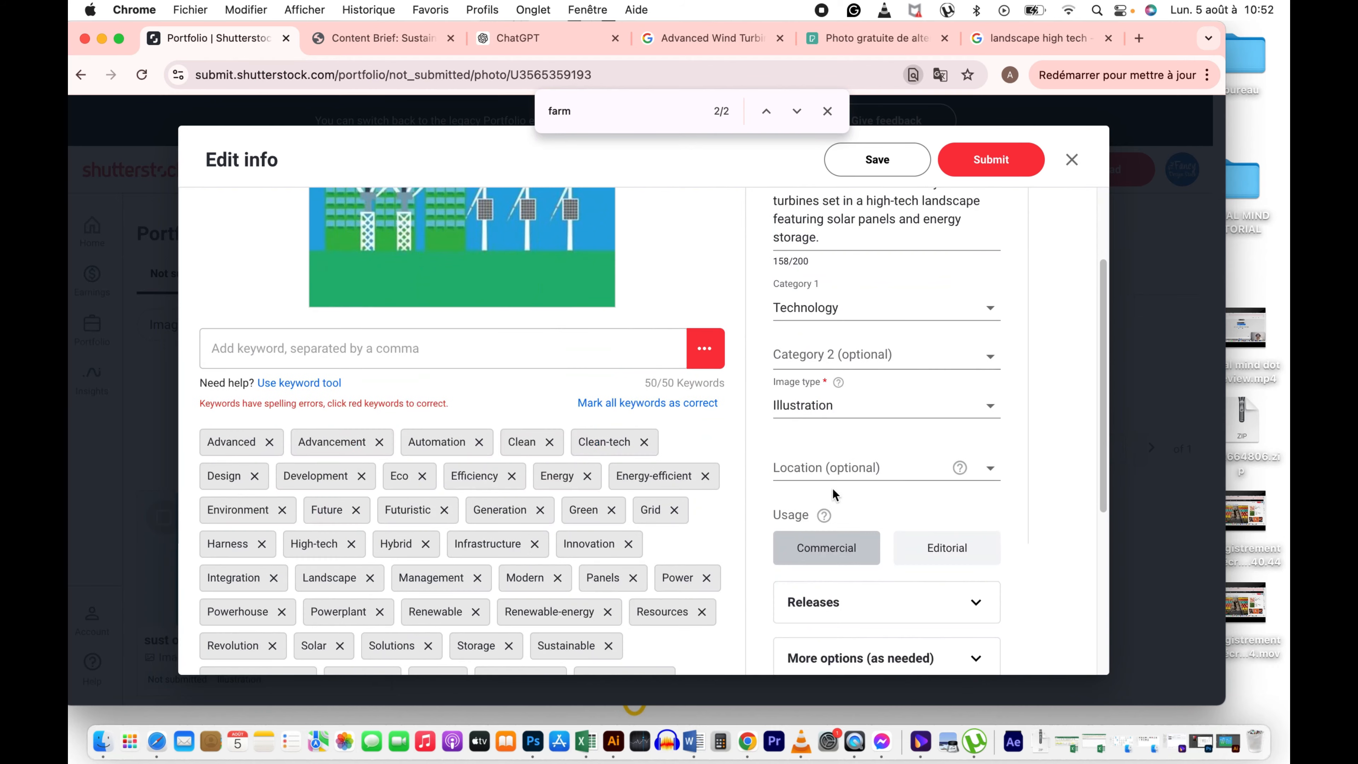
scroll(939, 466, "down", 6)
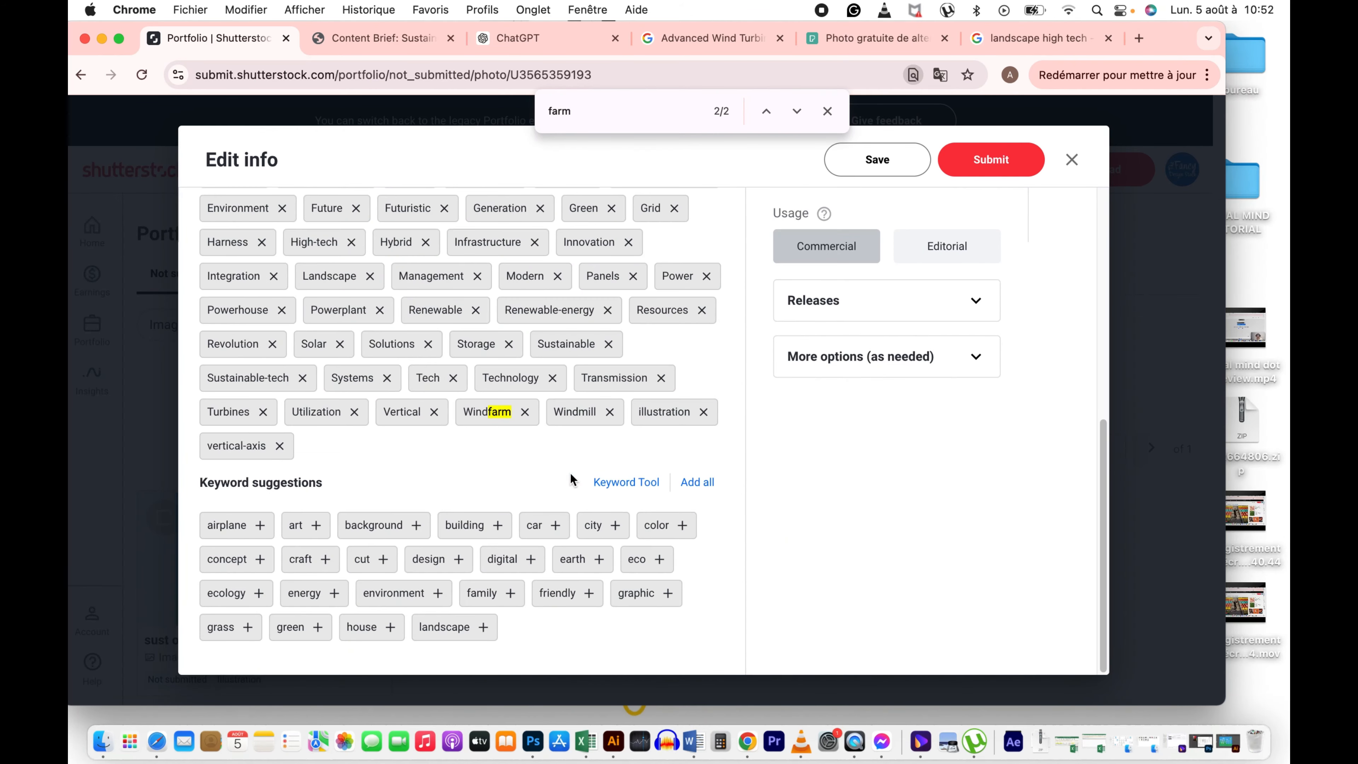
scroll(578, 465, "up", 9)
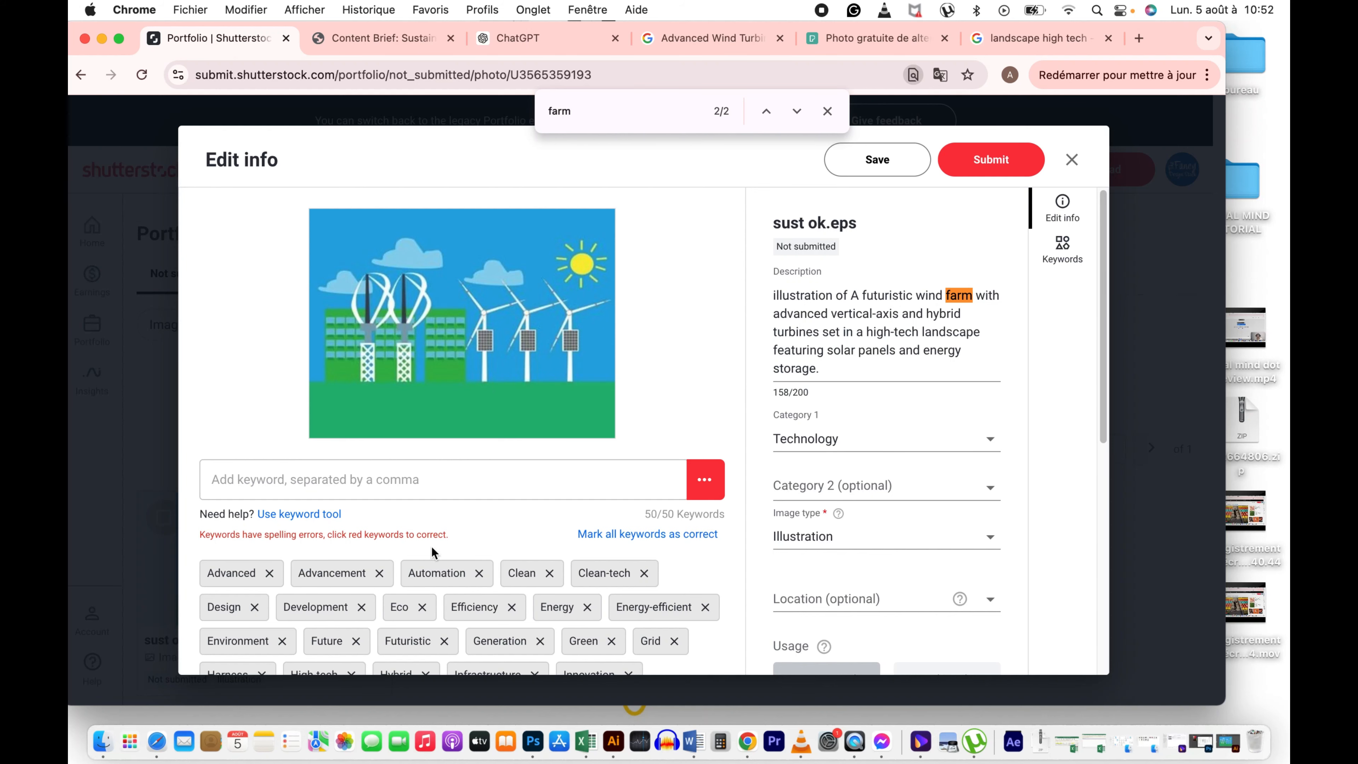
scroll(520, 548, "down", 7)
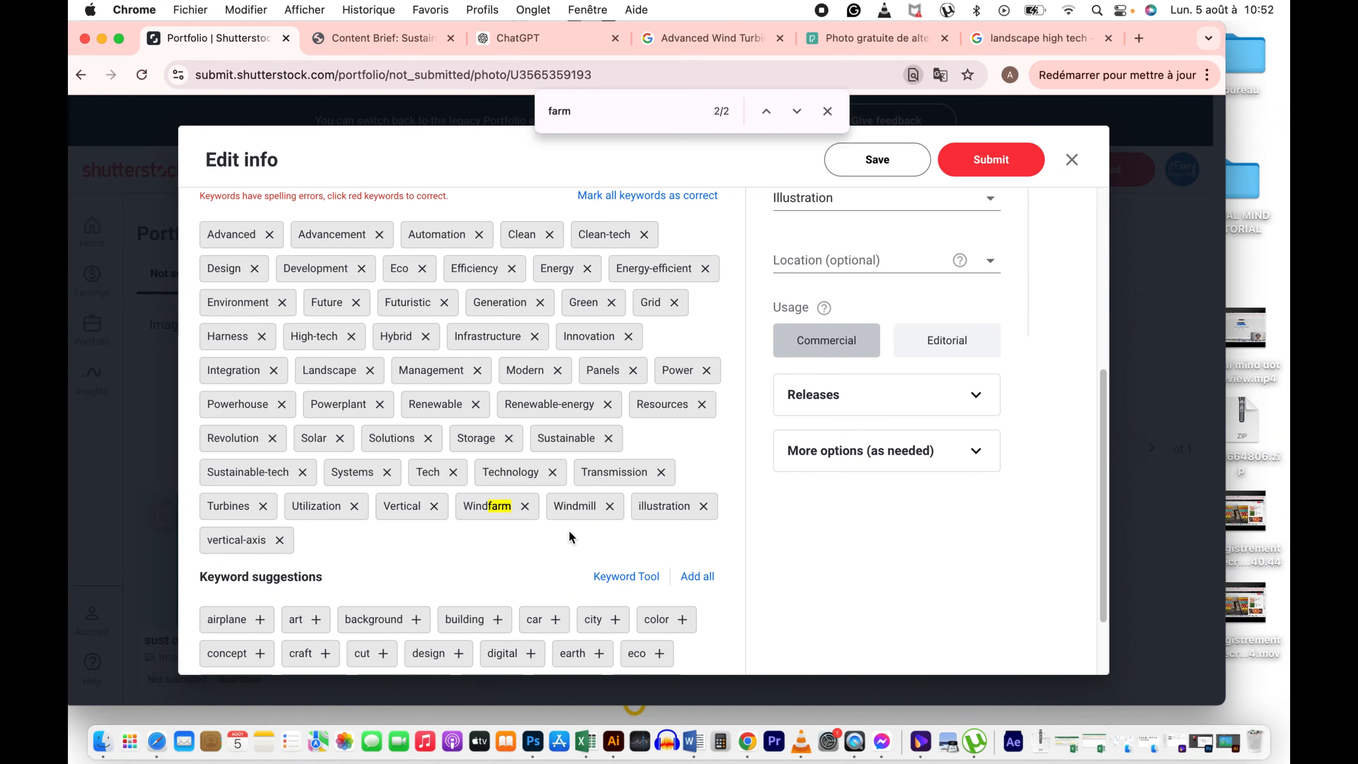
left_click(863, 159)
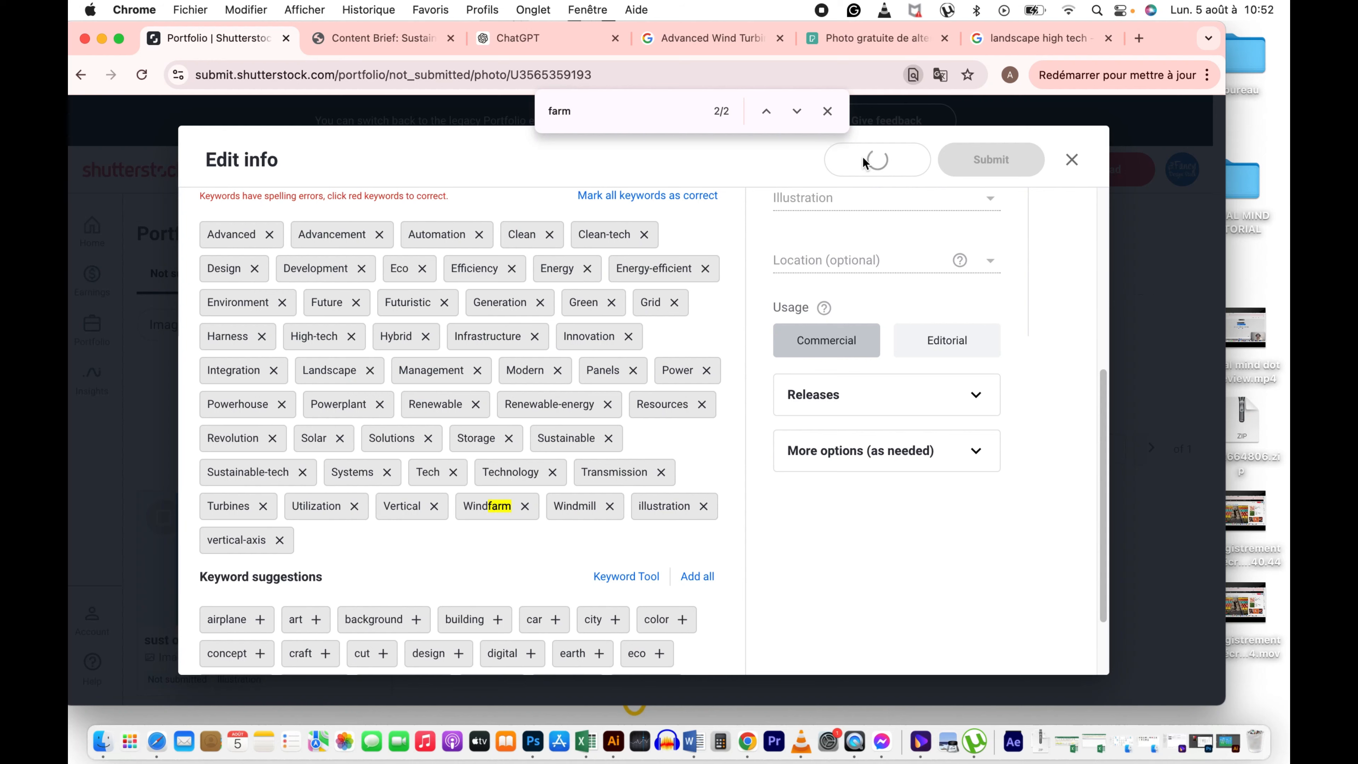
Step: Reselect Illustration as the image type
scroll(1003, 434, "up", 7)
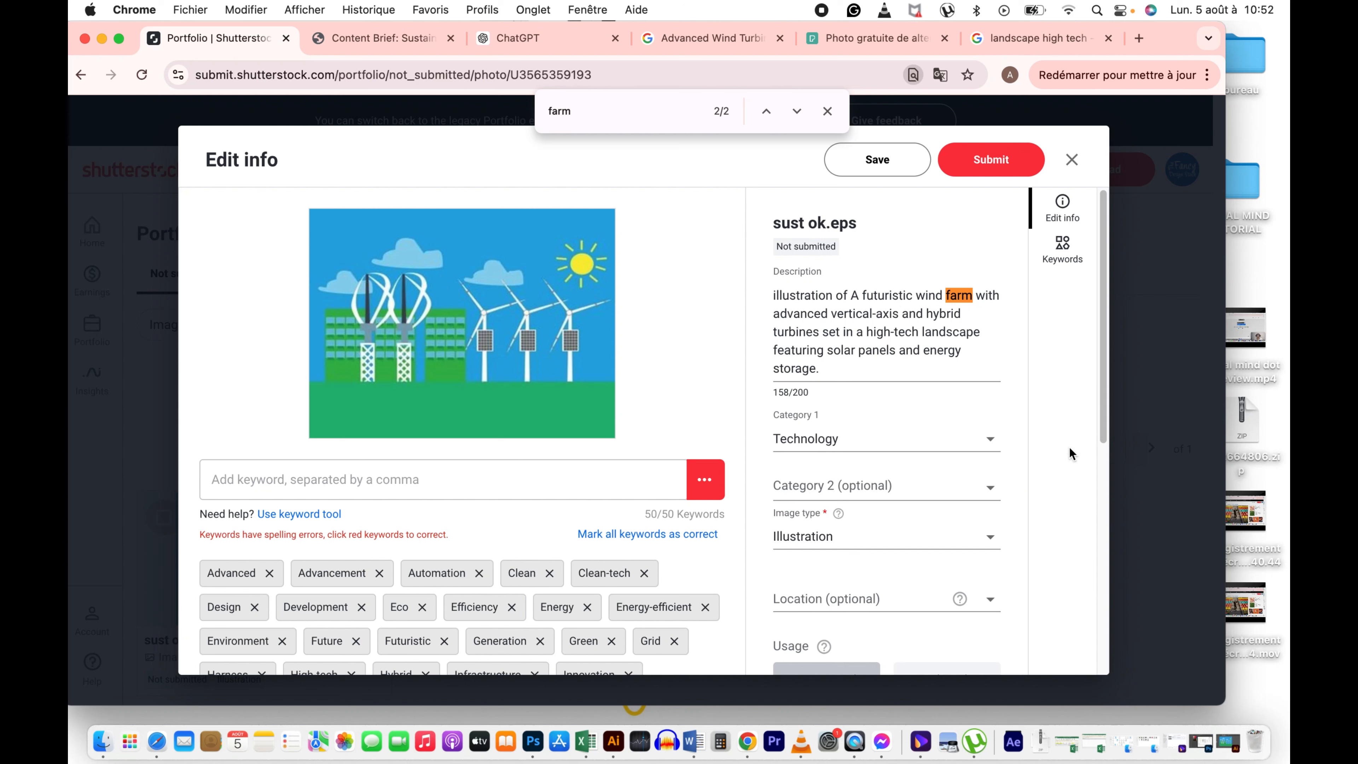
left_click(990, 536)
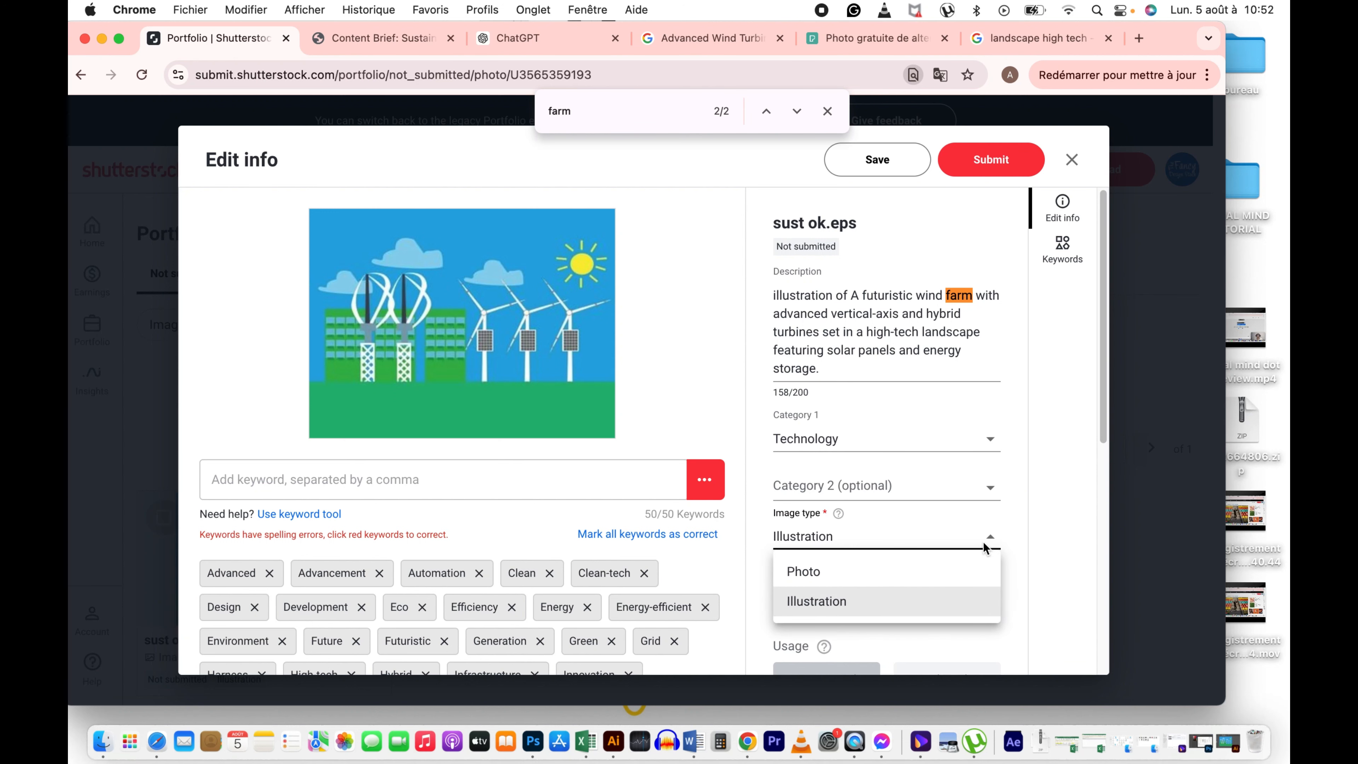
left_click(944, 603)
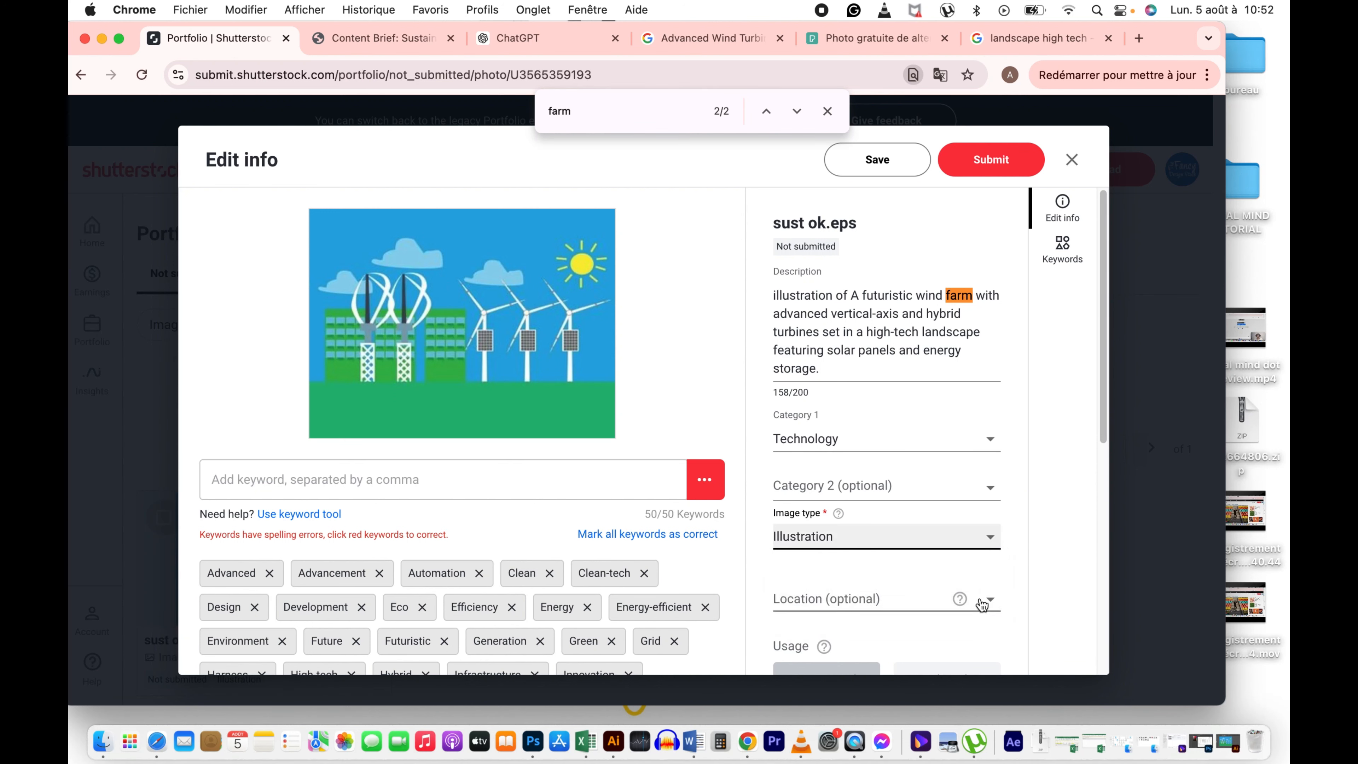
left_click_drag(1097, 415, 1098, 434)
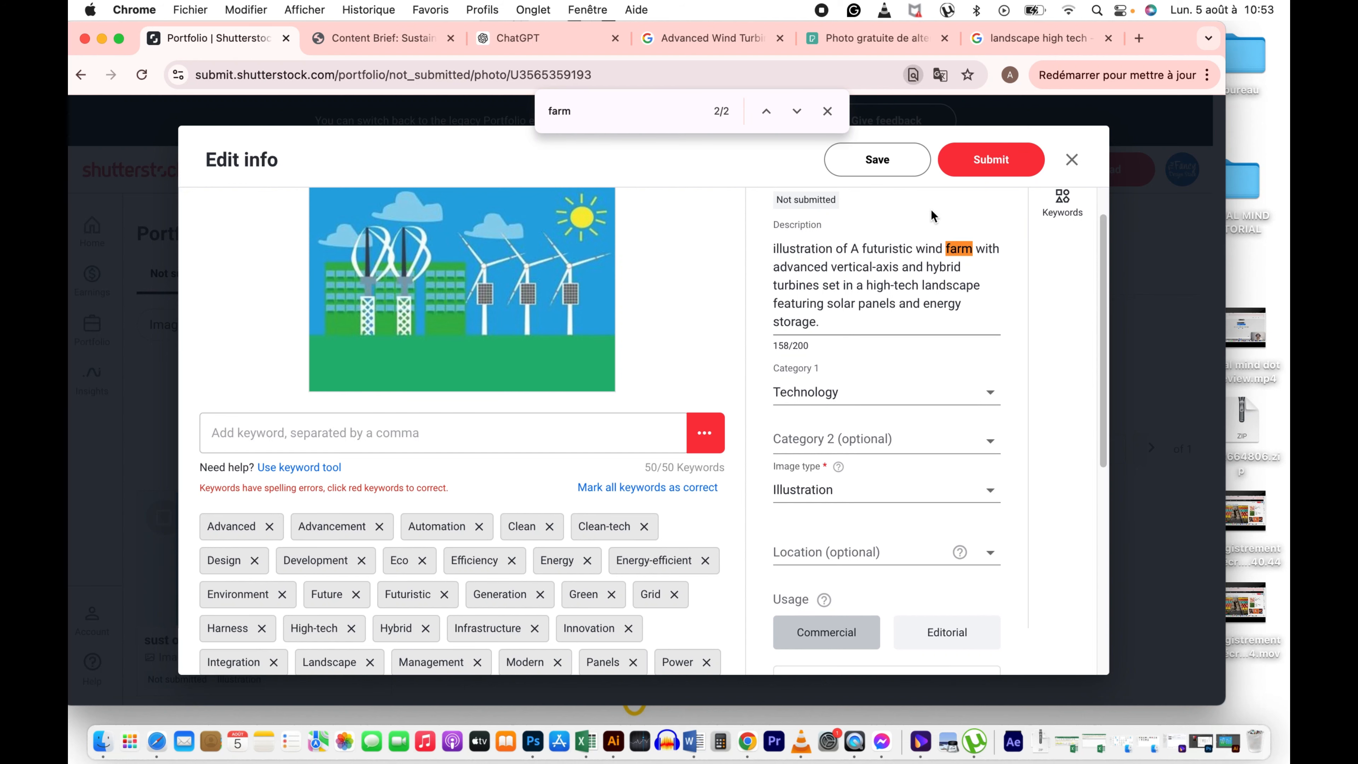
Step: Submit the wind farm illustration to Shutterstock and look over the form
left_click(1008, 163)
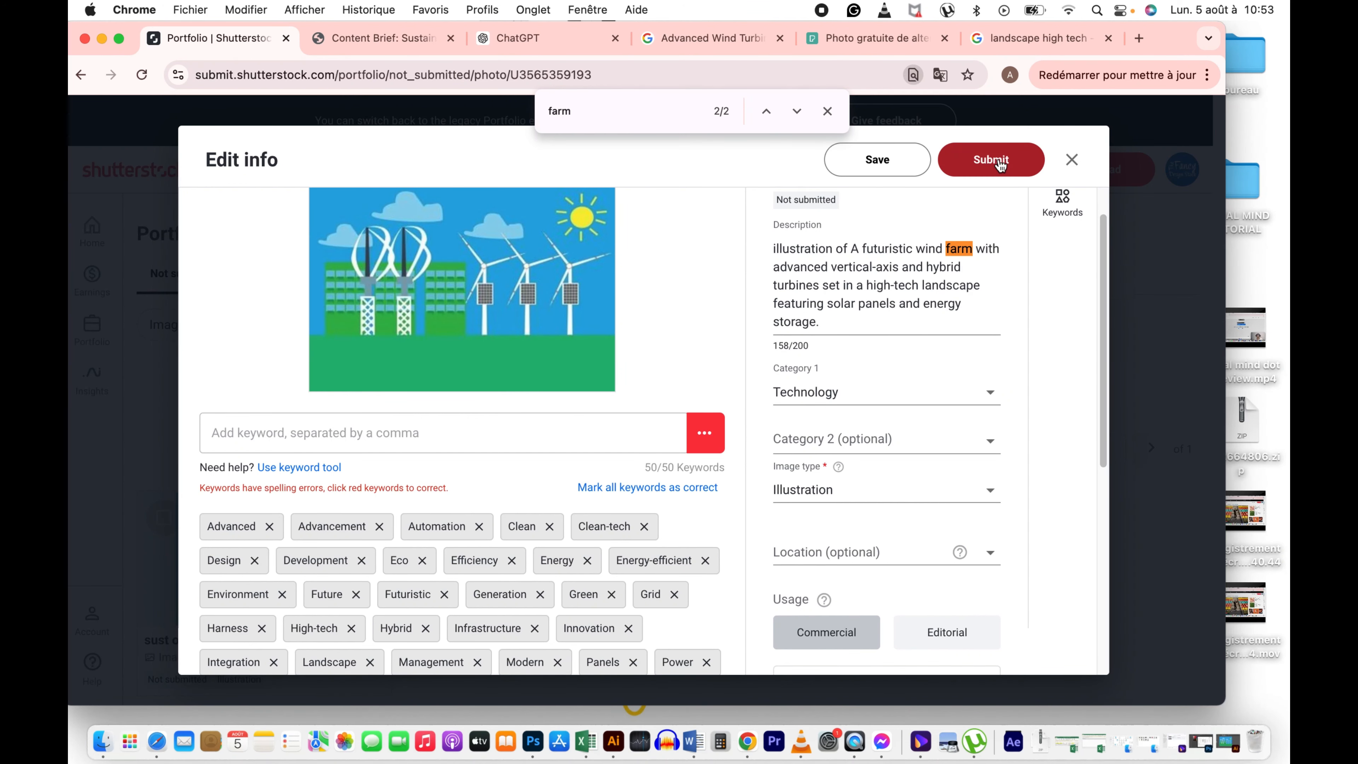
left_click(998, 161)
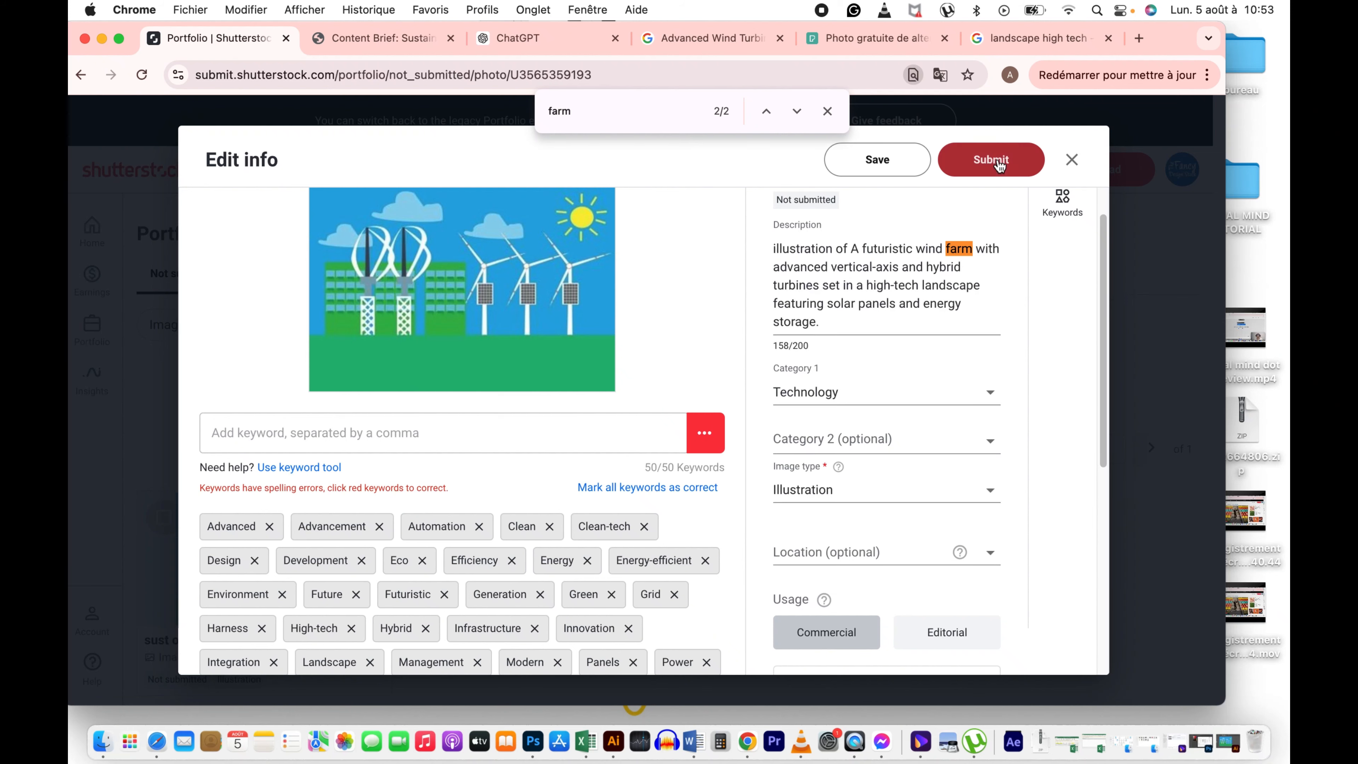
scroll(899, 383, "down", 6)
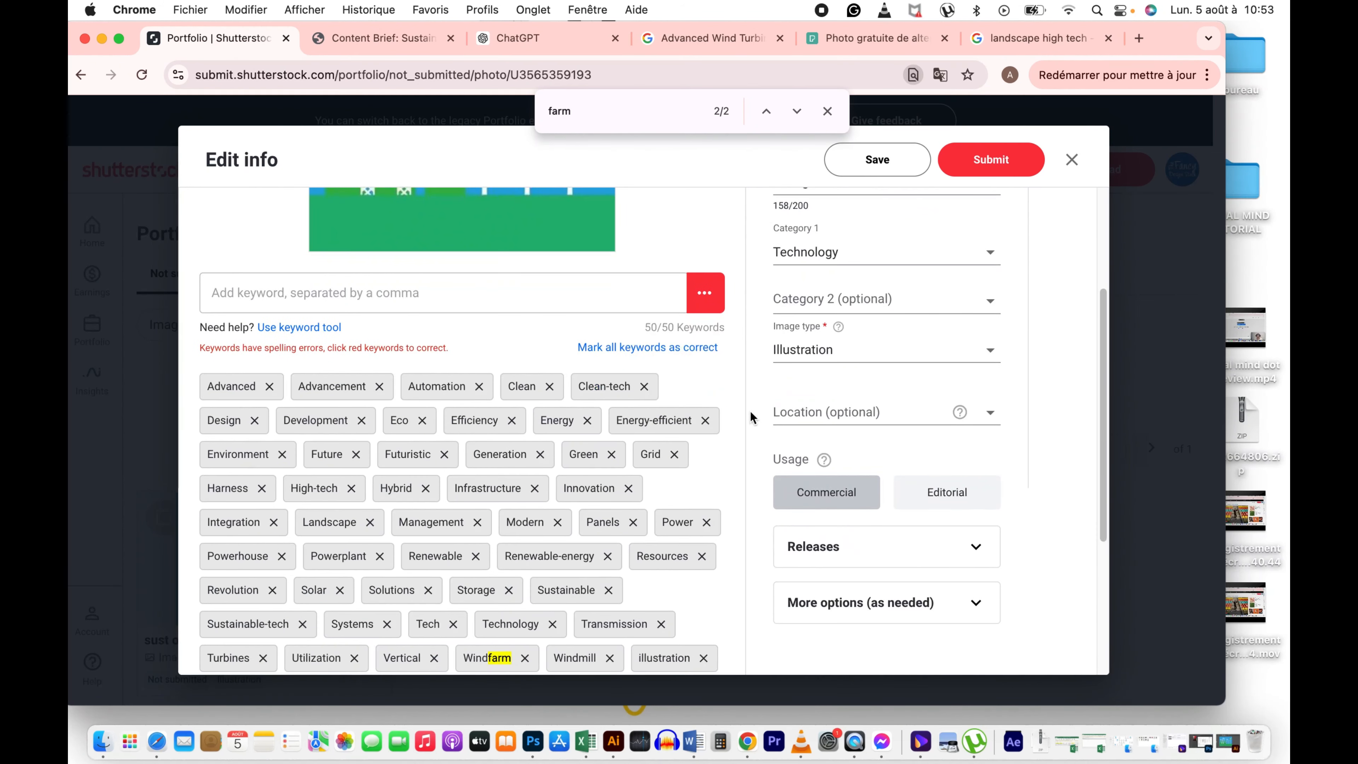
Step: Recheck the keyword list without the page search, and try to save and submit the illustration
scroll(647, 413, "up", 4)
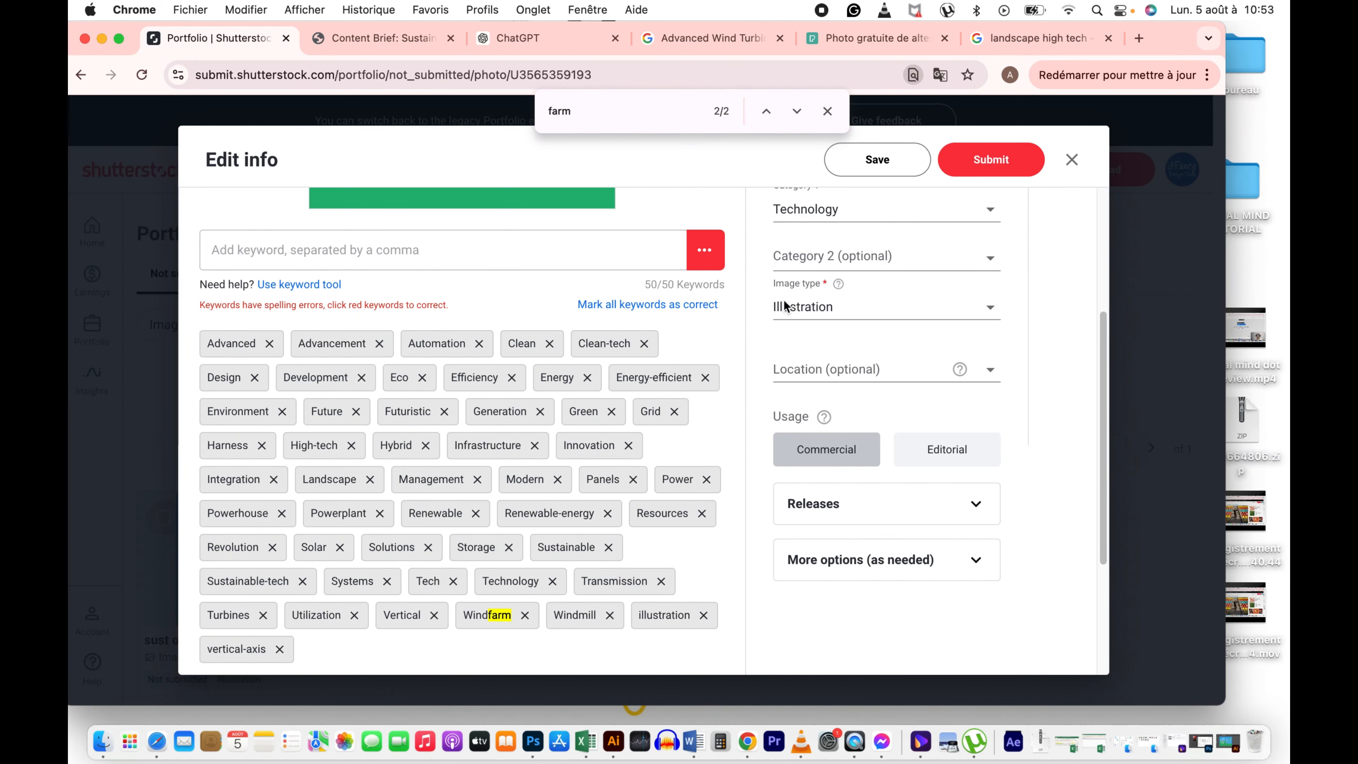
left_click(828, 111)
scroll(646, 412, "down", 4)
scroll(647, 418, "up", 1)
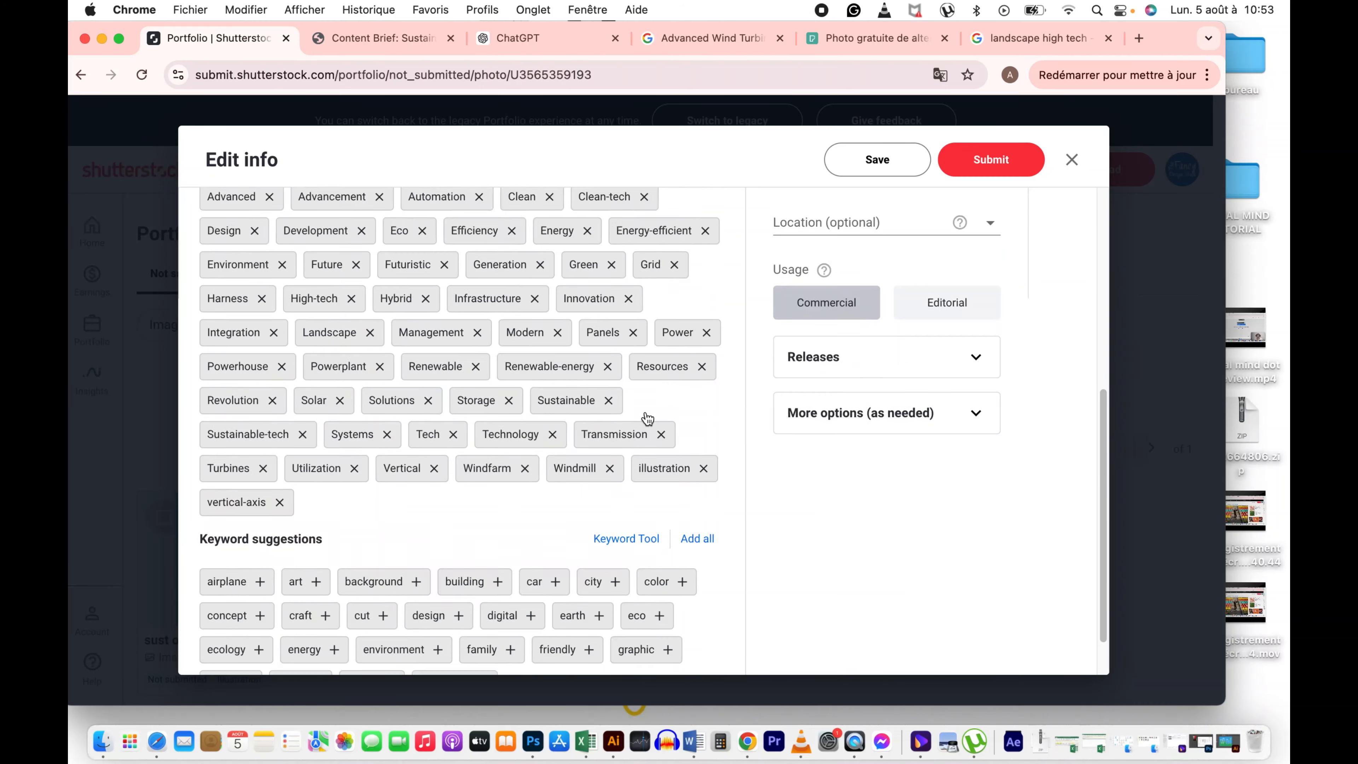
scroll(641, 414, "up", 5)
scroll(652, 405, "down", 5)
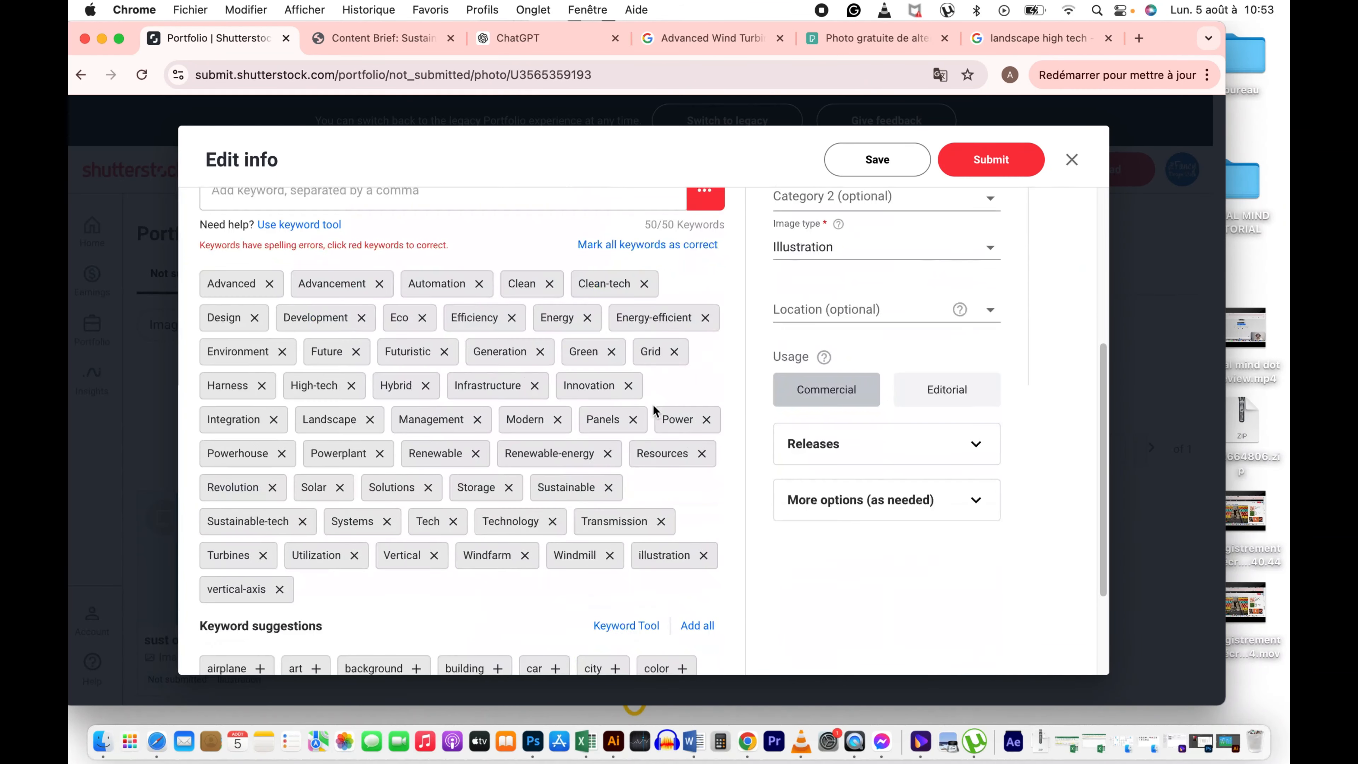
left_click(888, 159)
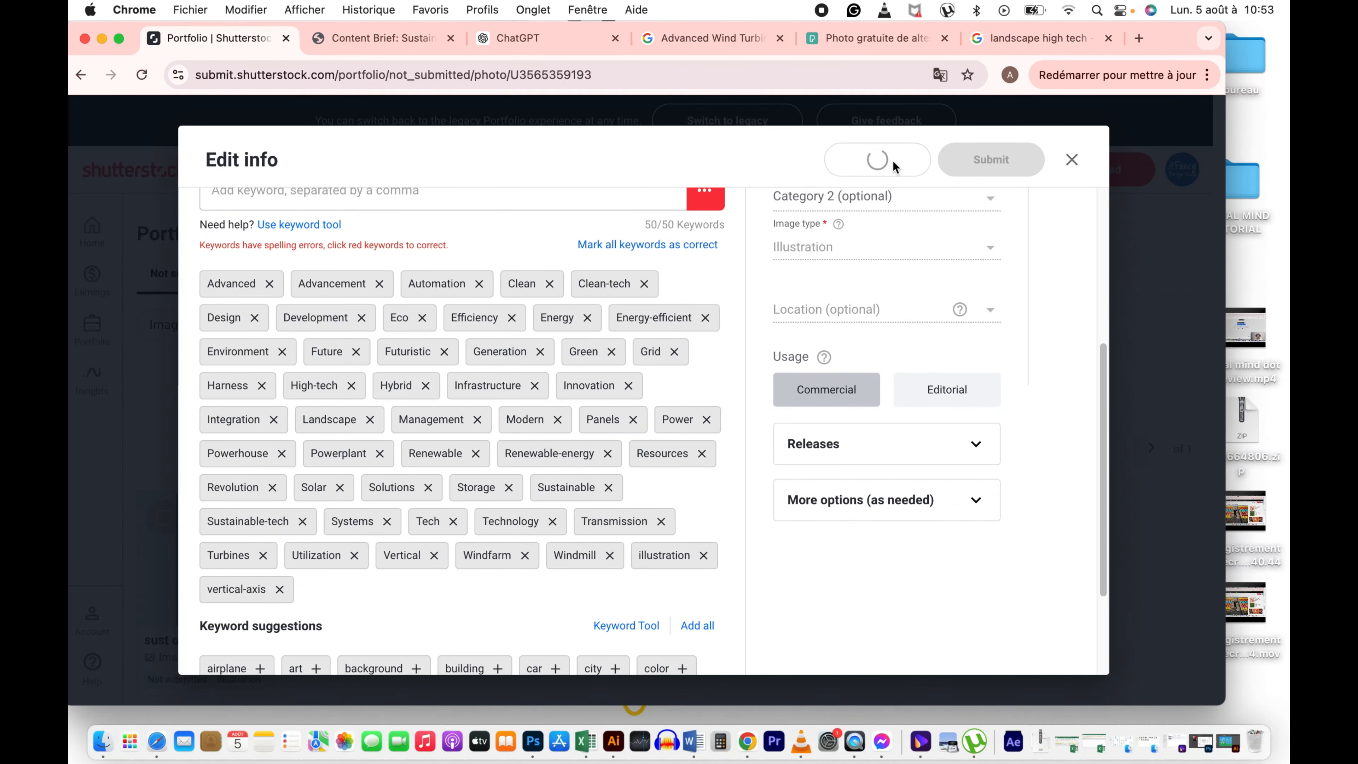
left_click(999, 163)
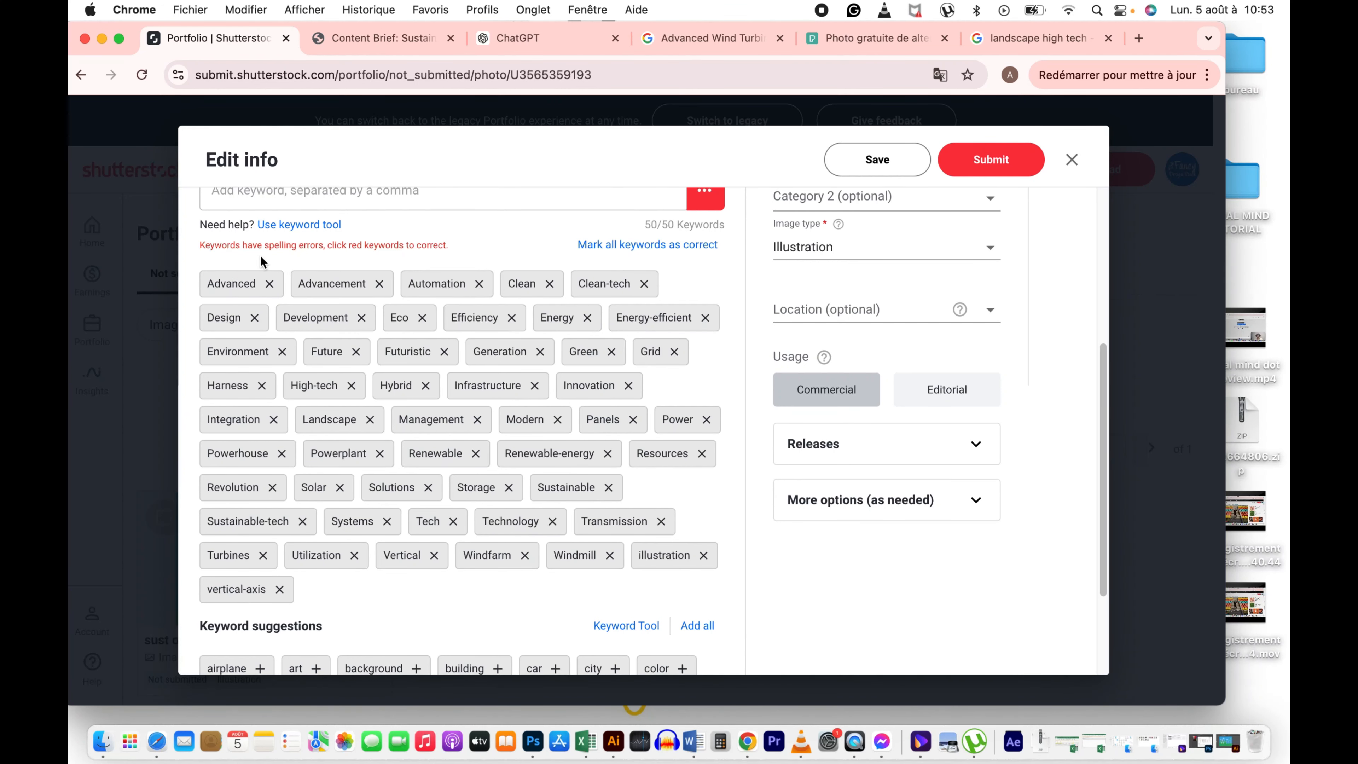
Step: Remove the vertical-axis keyword, enter "vericalaxis" as keyword text instead, and save the image information
scroll(495, 454, "down", 3)
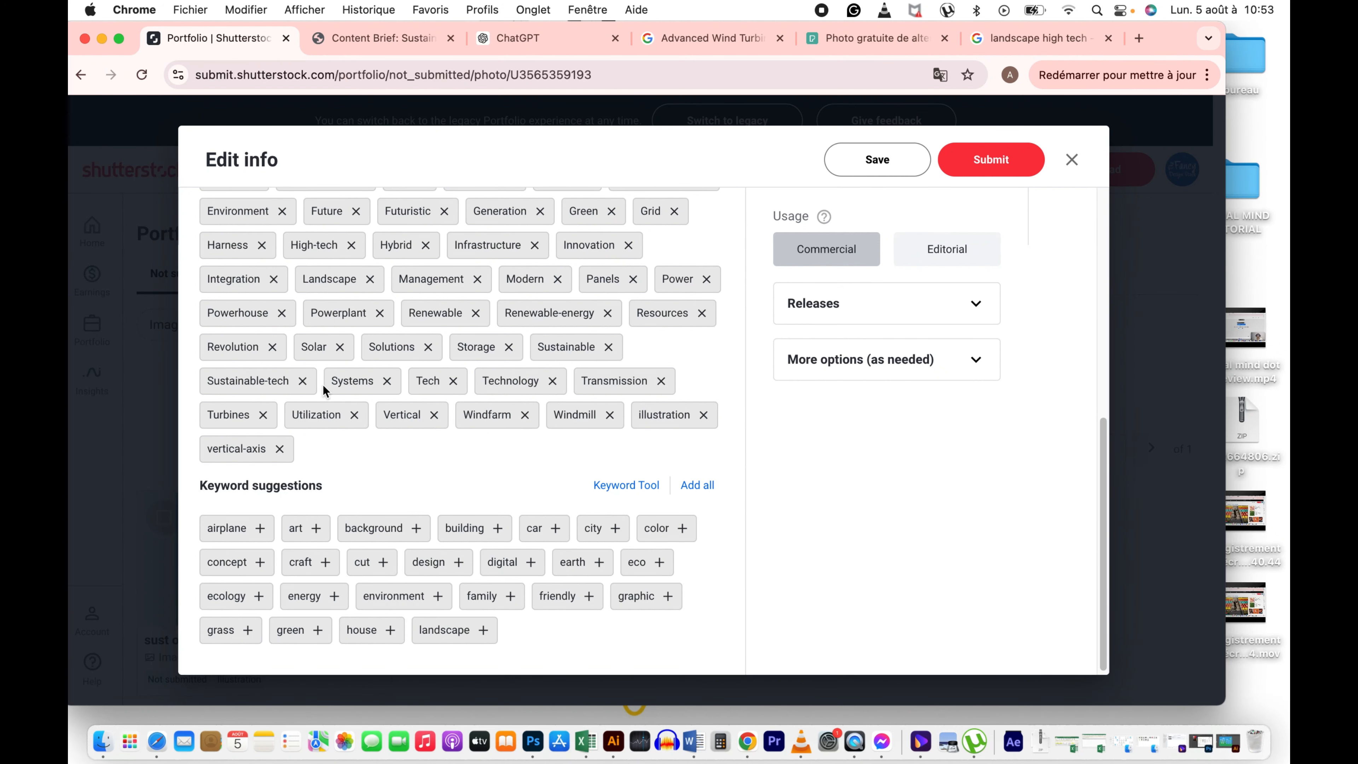
left_click(279, 449)
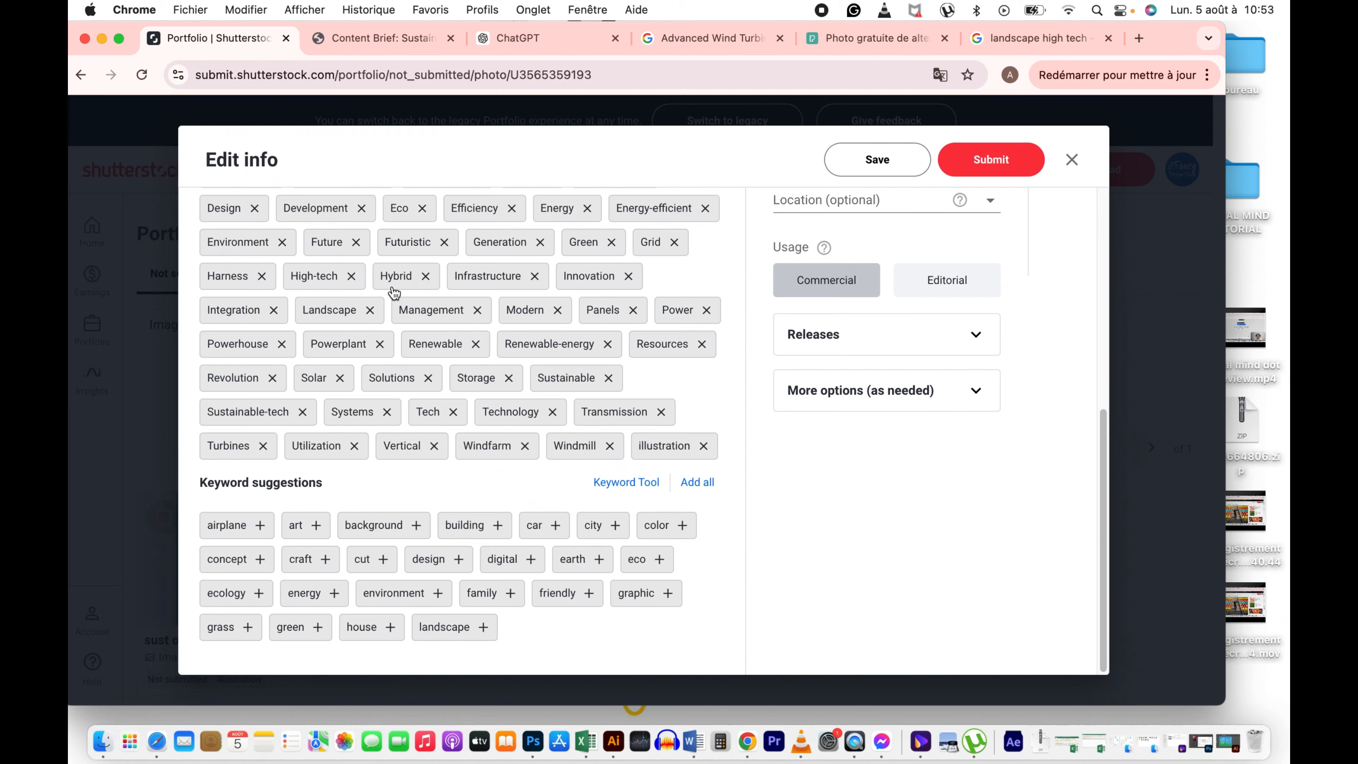
scroll(394, 293, "up", 7)
left_click(379, 462)
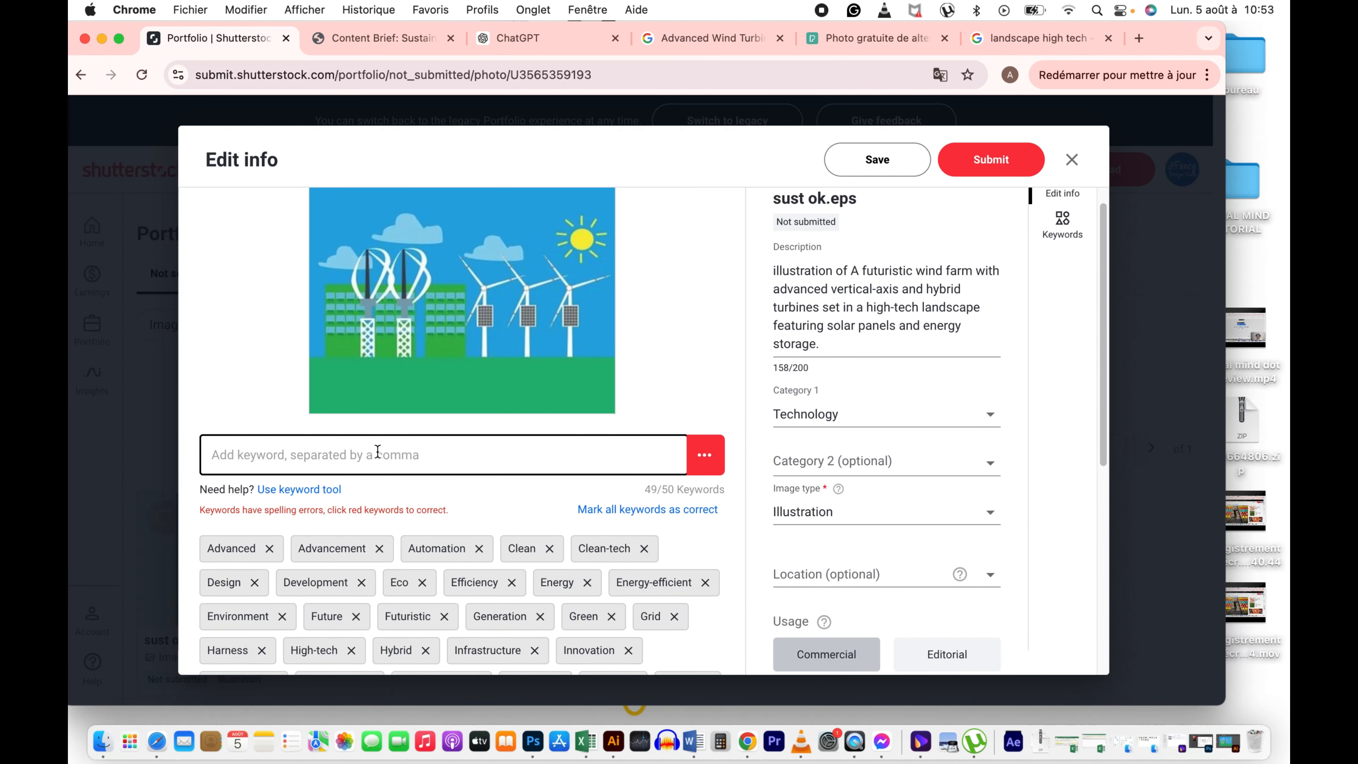
type("vericalaxis")
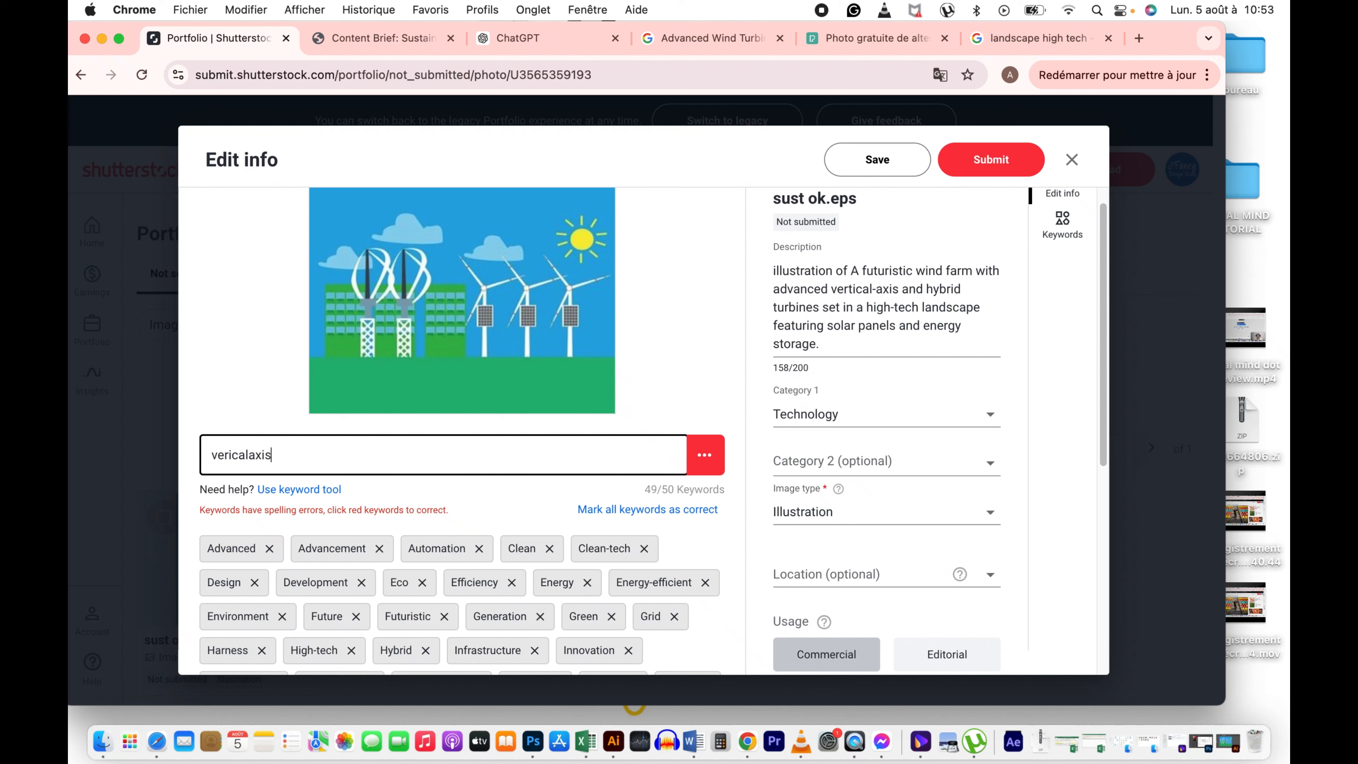
left_click(903, 165)
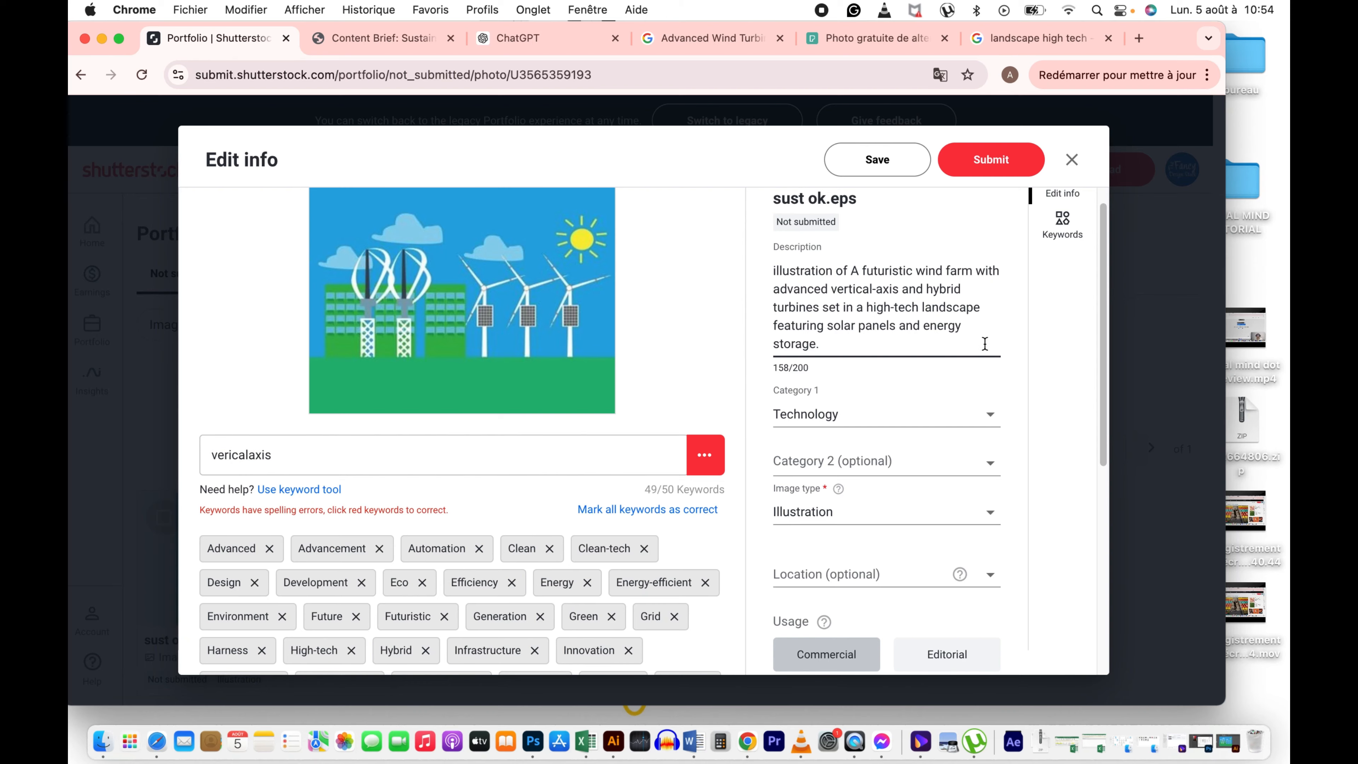
Step: Try to submit the illustration again and look through the whole form for remaining keyword errors
scroll(985, 343, "down", 6)
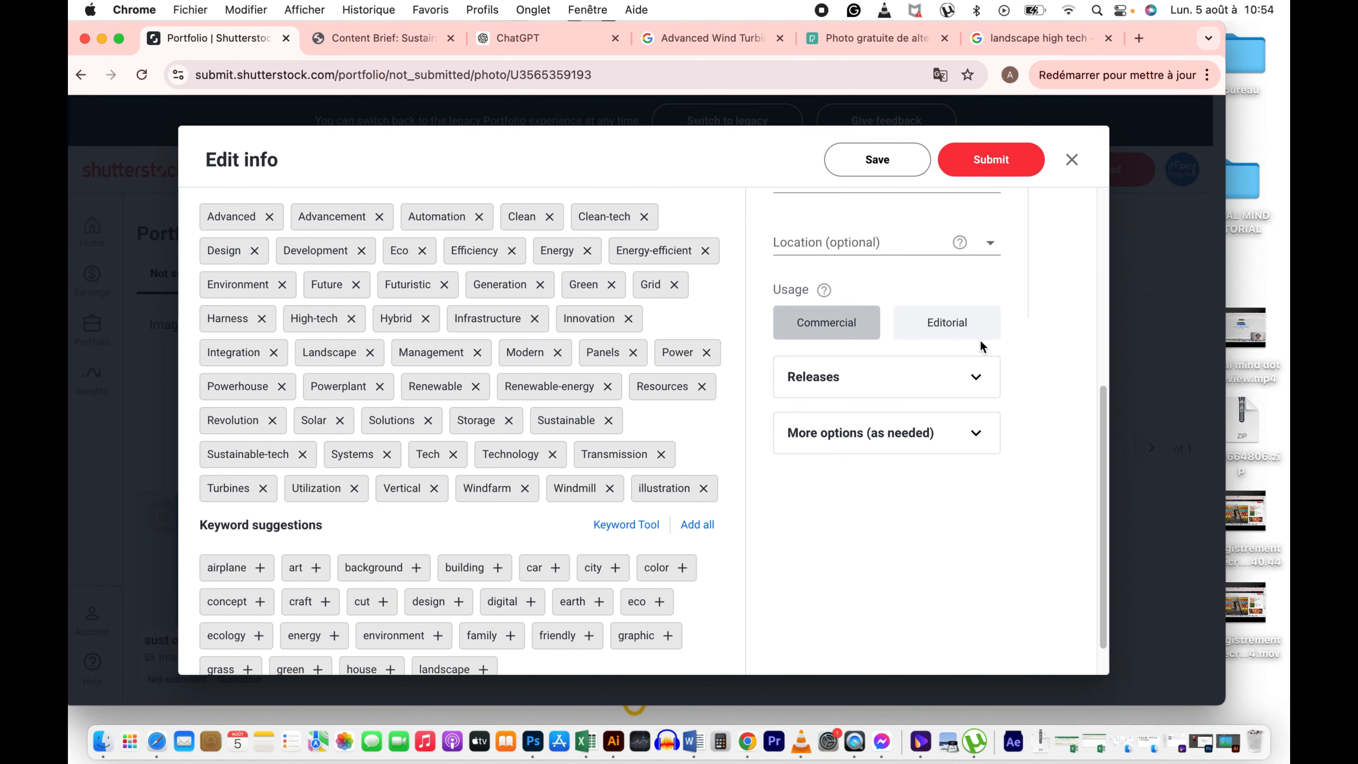
scroll(984, 322, "up", 6)
left_click(1005, 160)
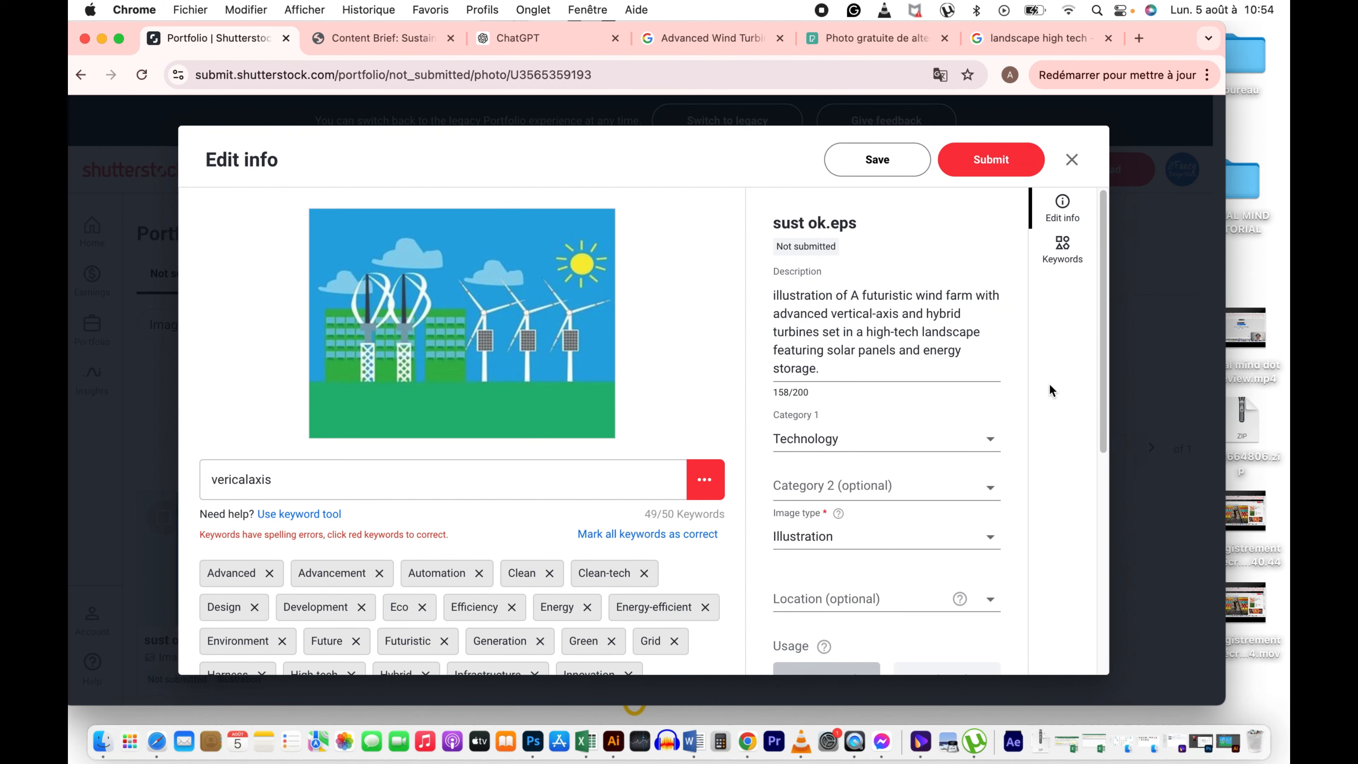
scroll(1050, 384, "down", 8)
scroll(1047, 385, "up", 8)
scroll(1046, 383, "down", 7)
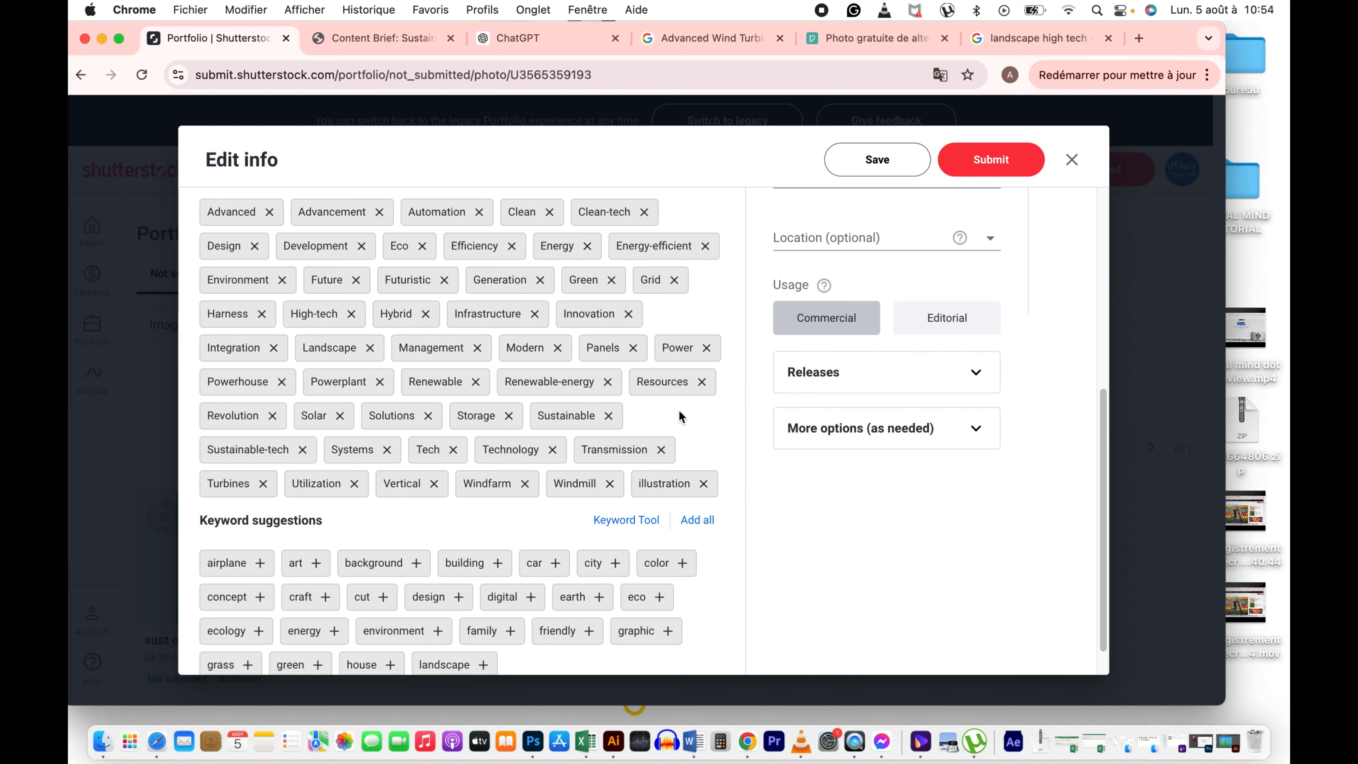
scroll(661, 450, "down", 1)
scroll(661, 450, "up", 8)
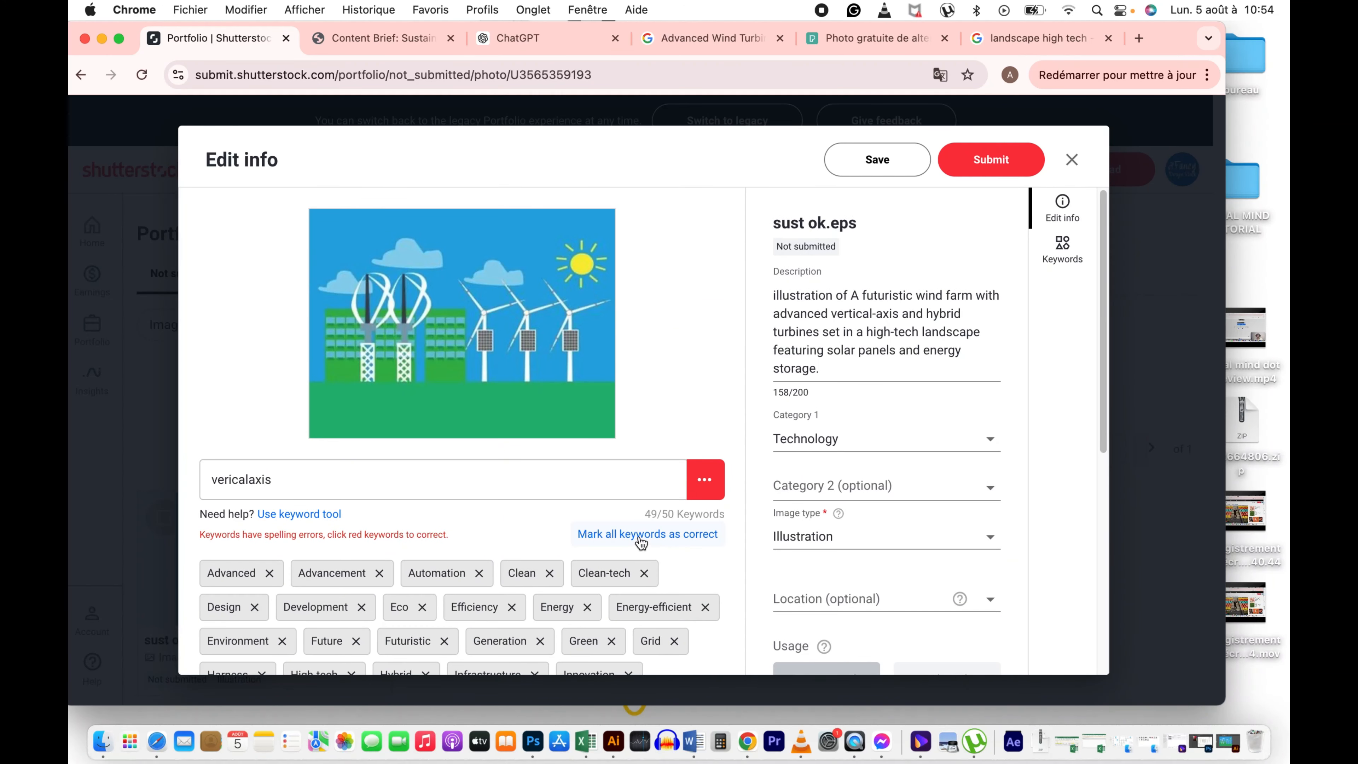
Step: Mark all keywords as correct and submit the wind farm illustration
left_click(656, 536)
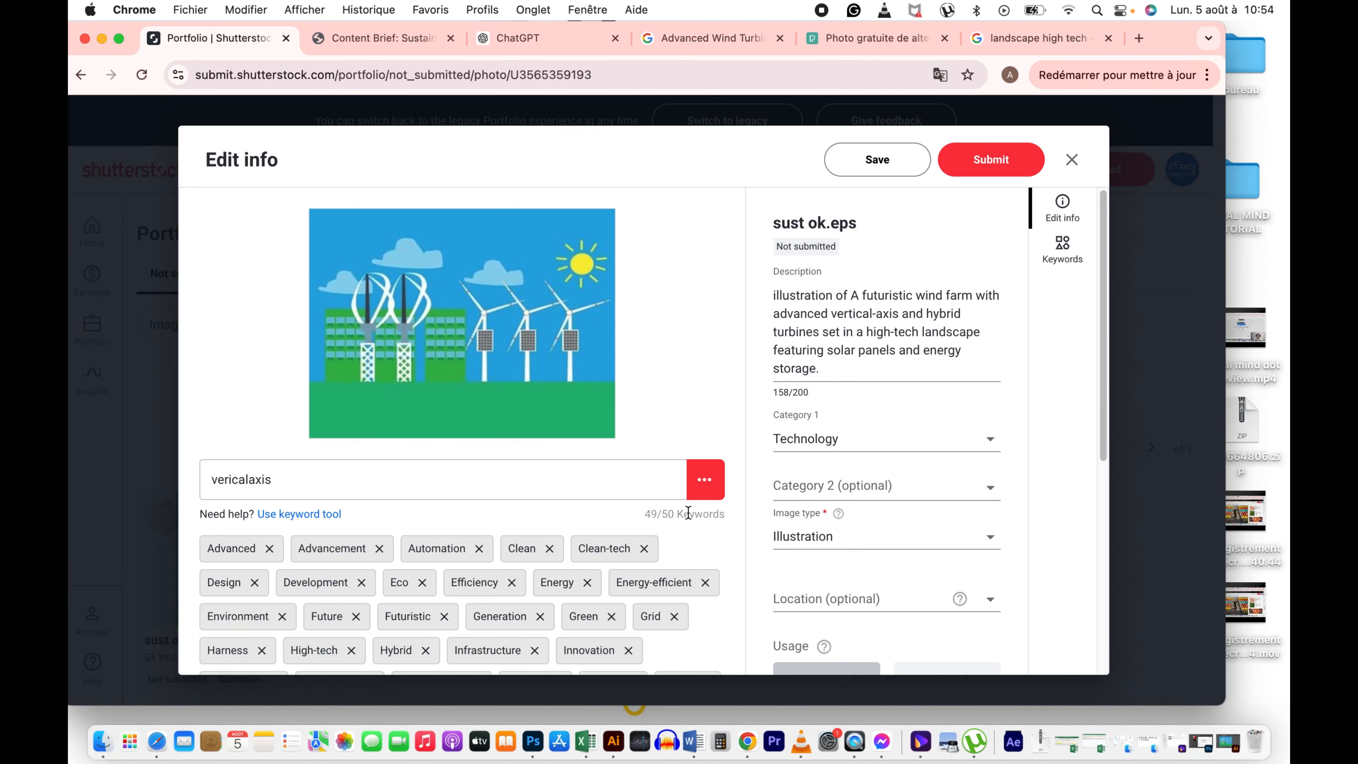
scroll(662, 535, "down", 5)
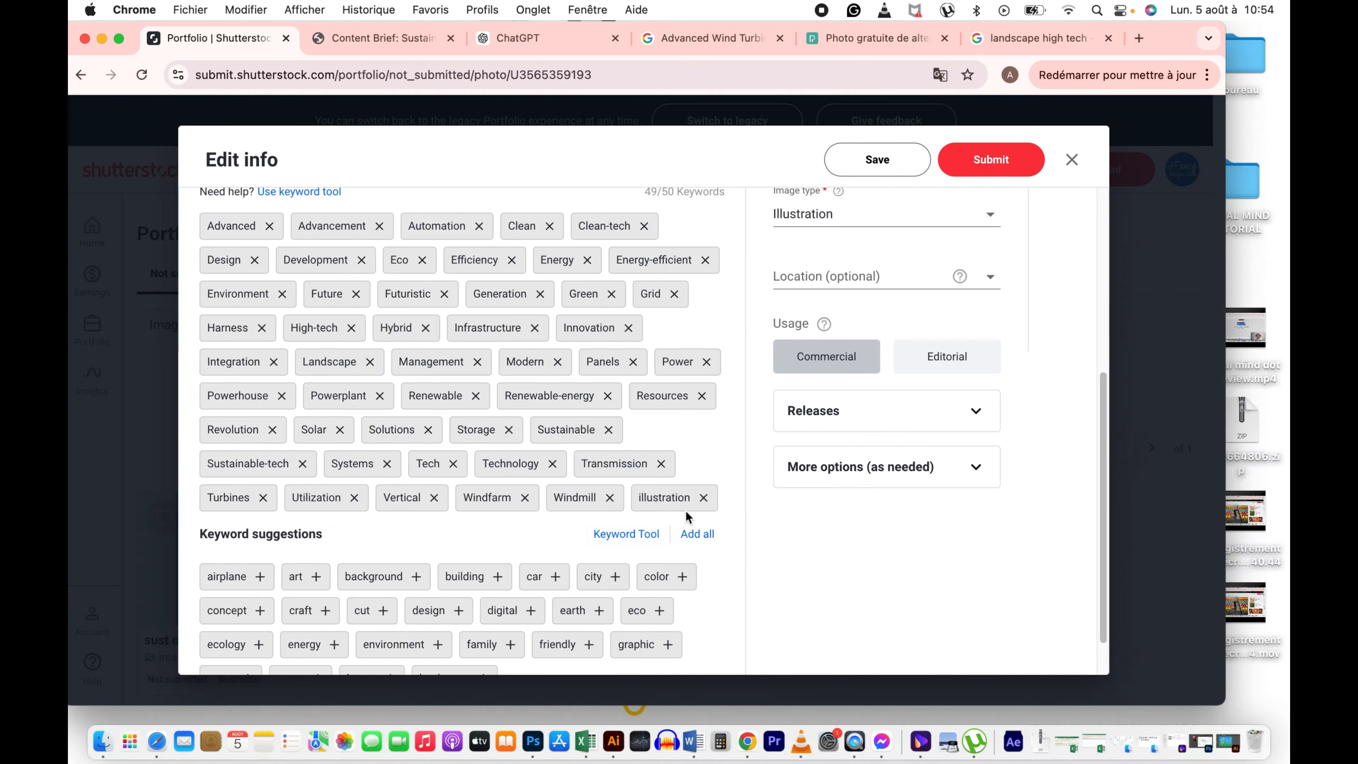
scroll(672, 501, "up", 3)
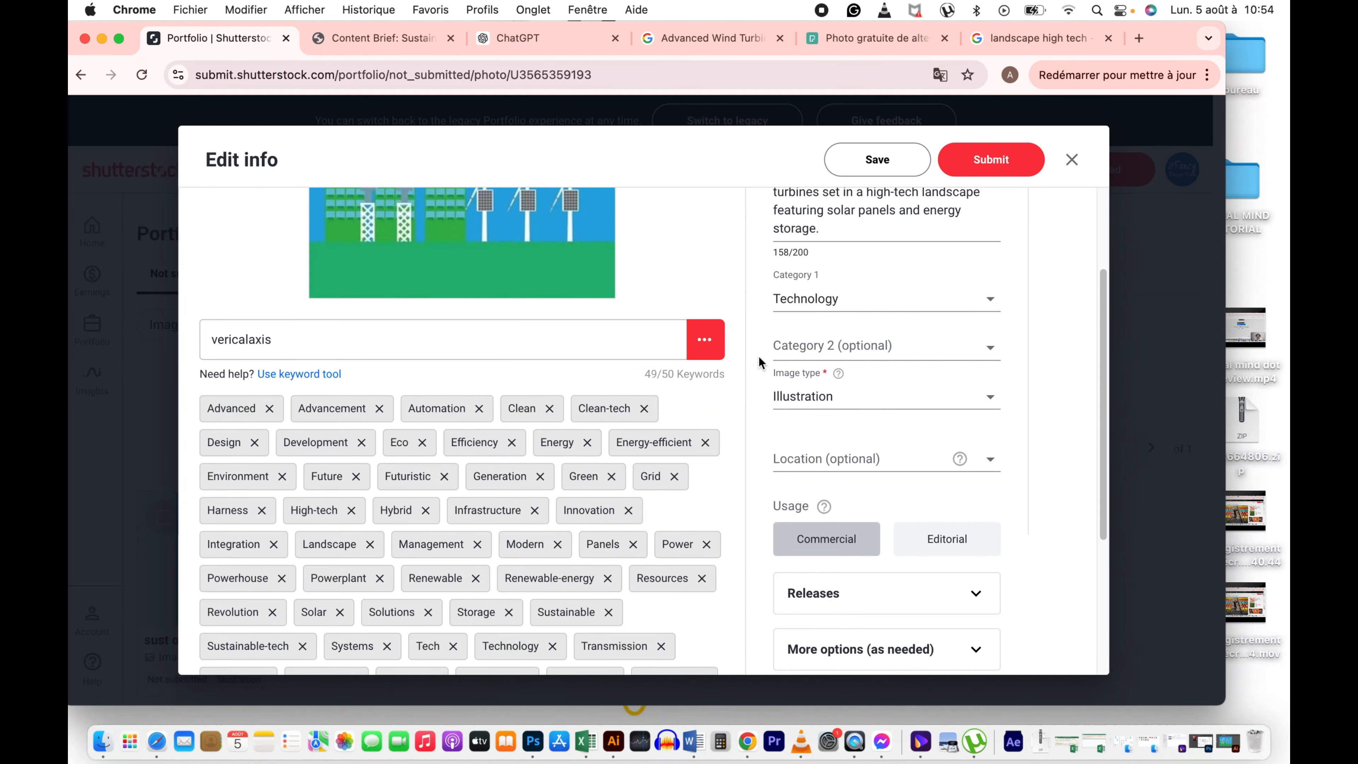
left_click(998, 158)
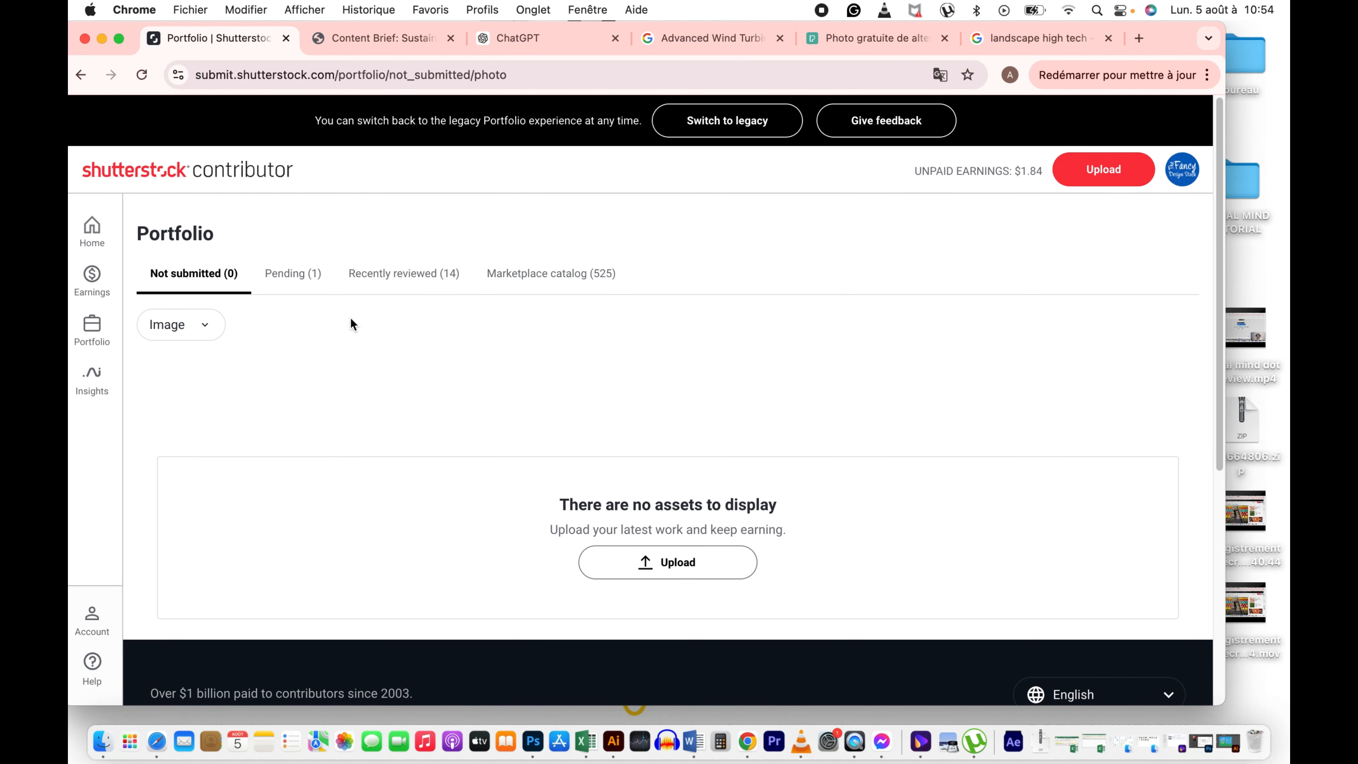
Step: Check the portfolio's pending images for the submitted illustration
left_click(296, 275)
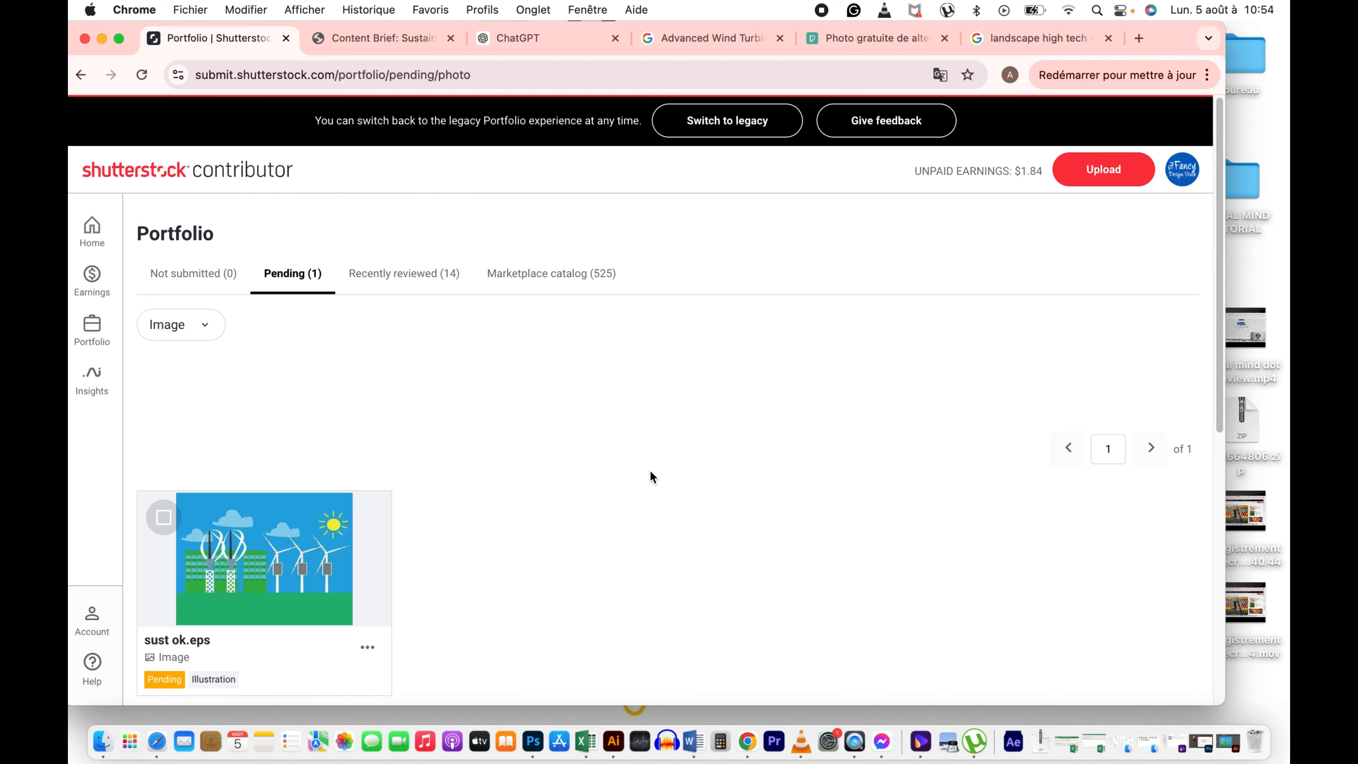
scroll(649, 476, "down", 6)
scroll(374, 406, "up", 3)
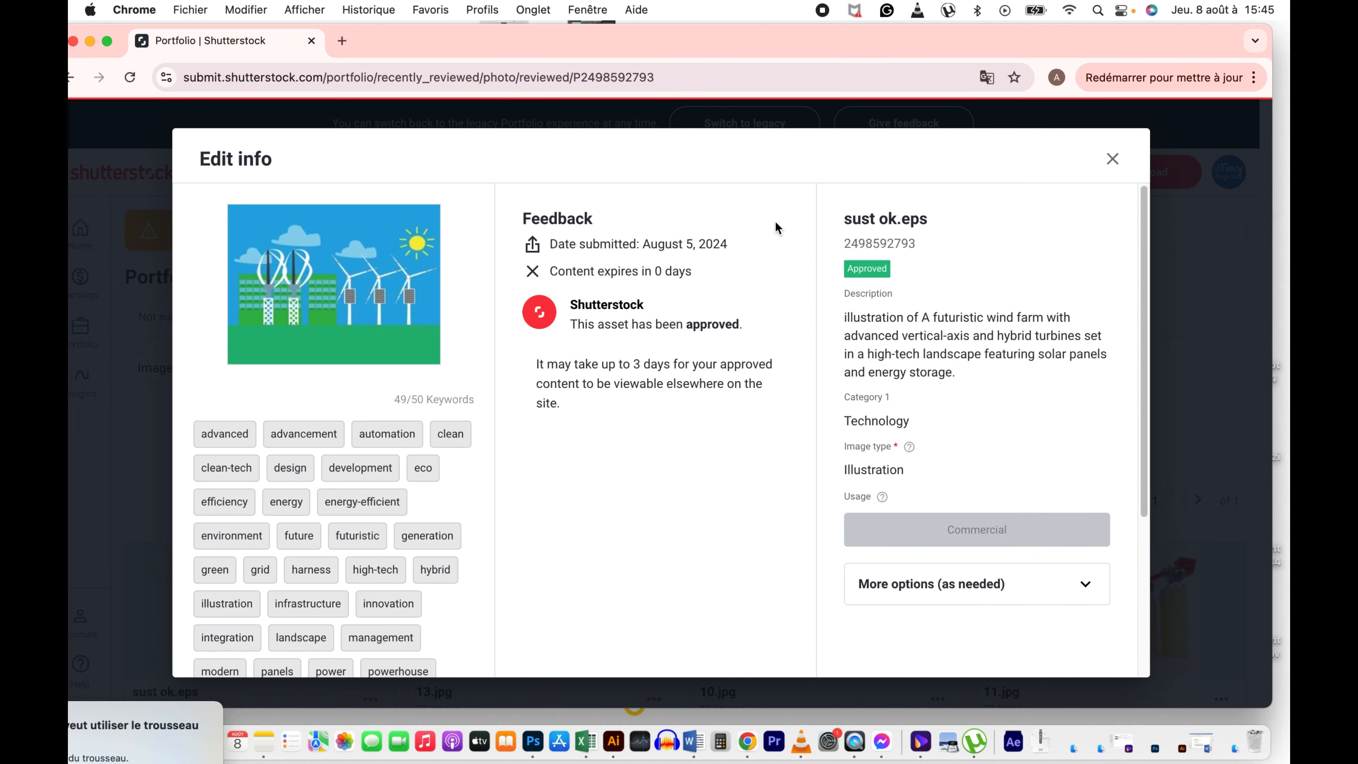
Step: Look over the review feedback and information for sust ok.eps and close its details
left_click(1144, 199)
left_click_drag(1144, 199, 1154, 163)
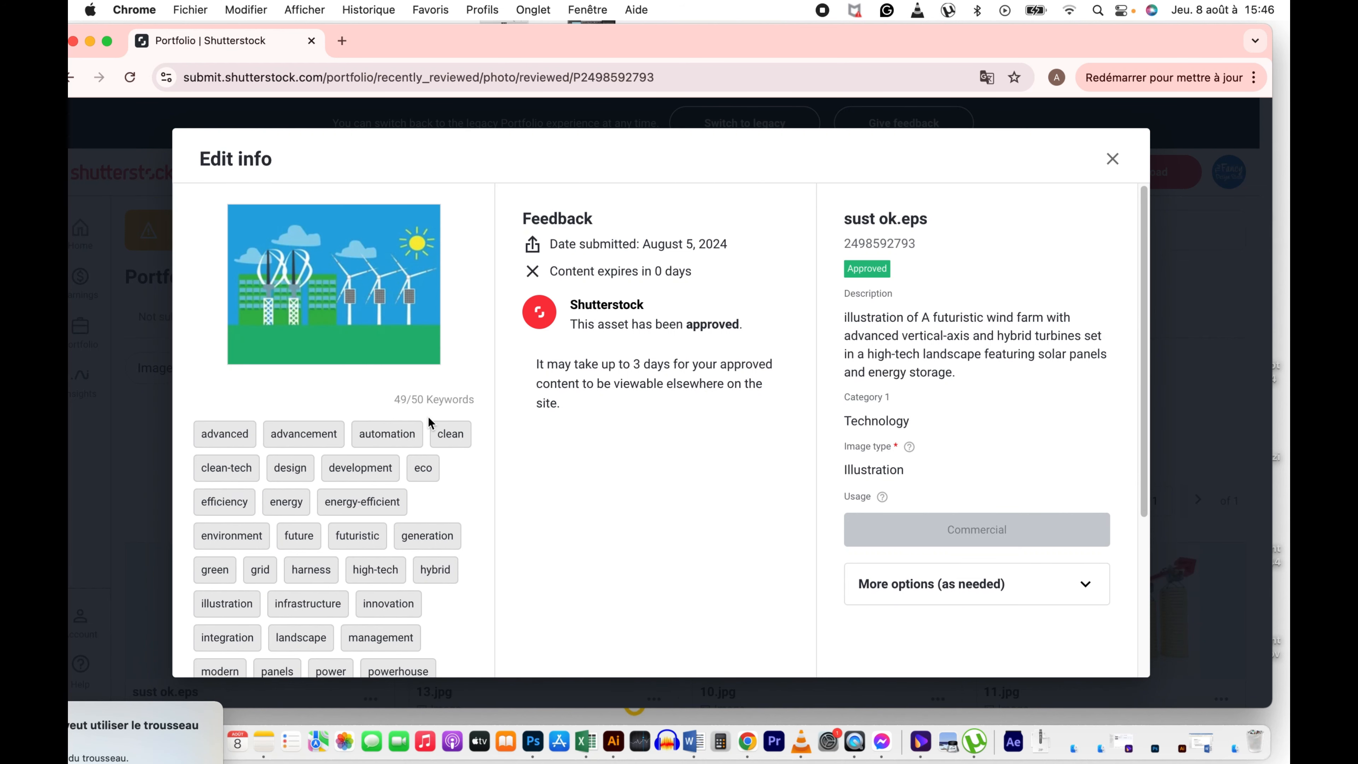
left_click_drag(1144, 201, 1152, 169)
left_click(1113, 160)
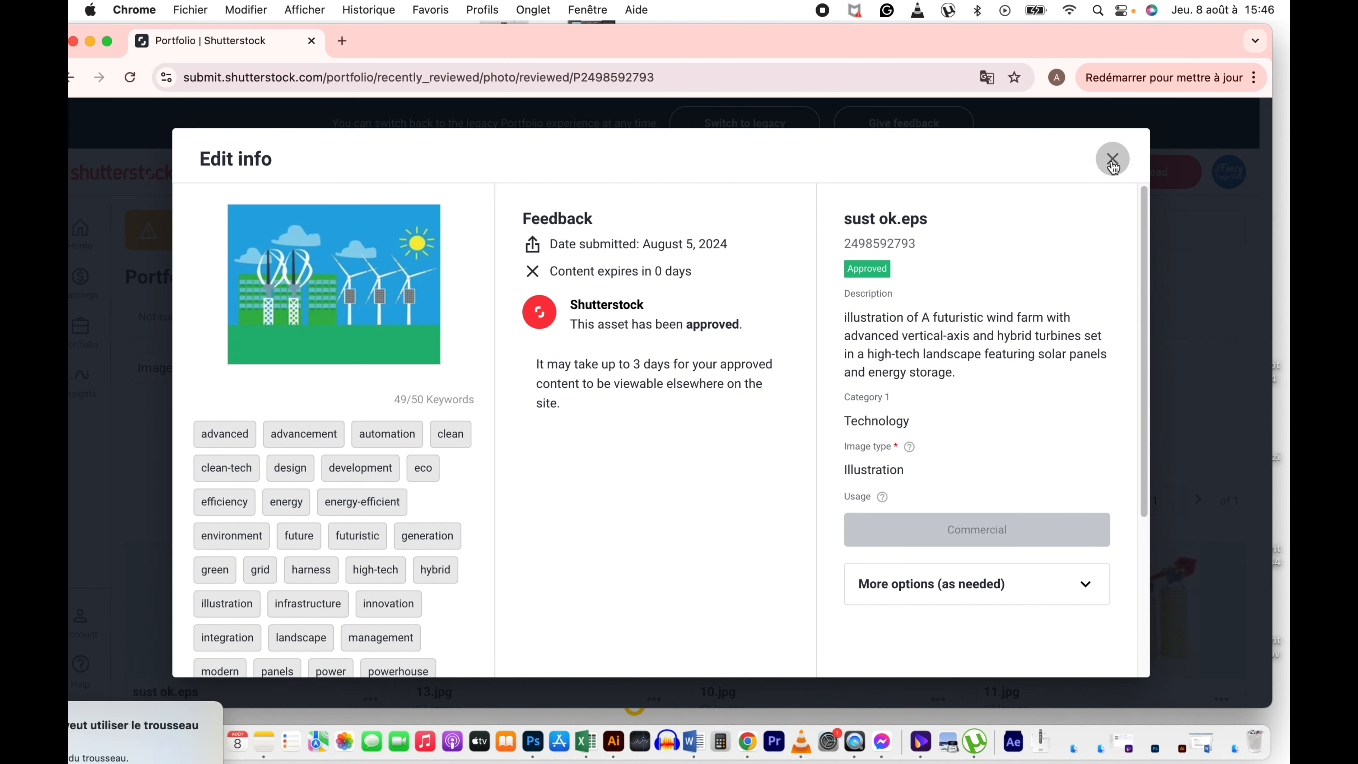